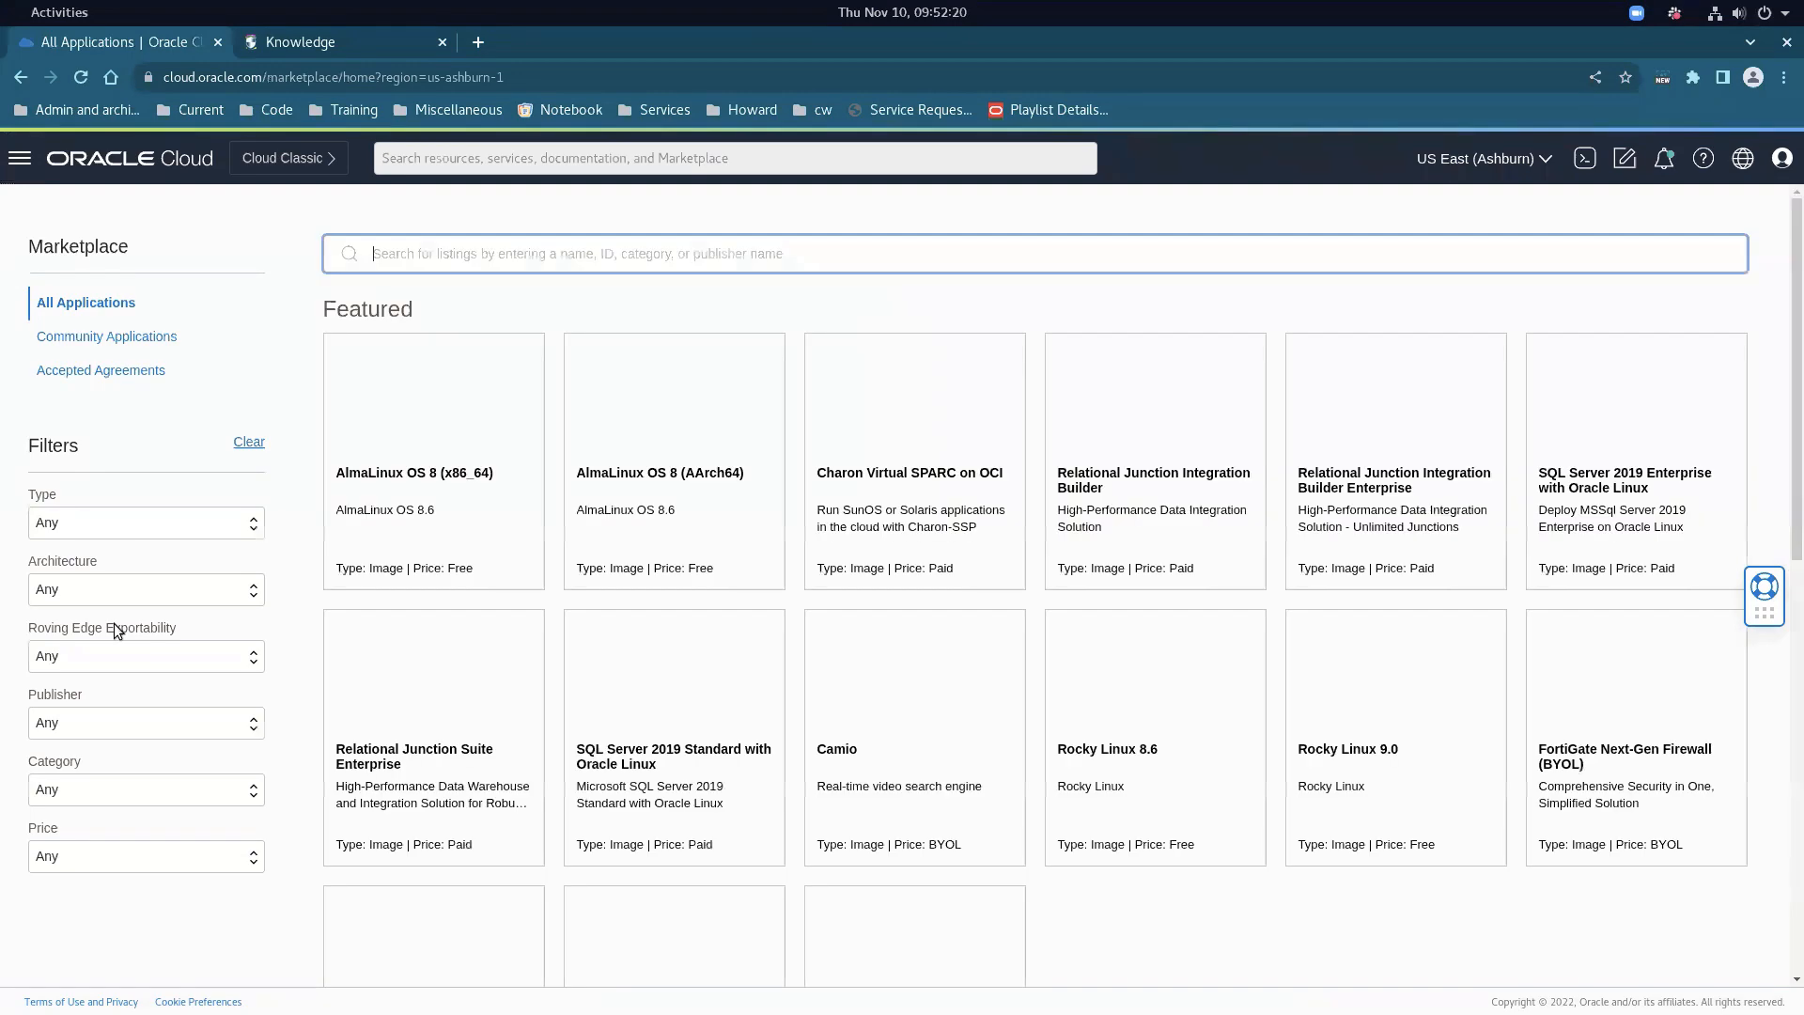
Filter the Marketplace listings to the Oracle publisher
left_click(111, 719)
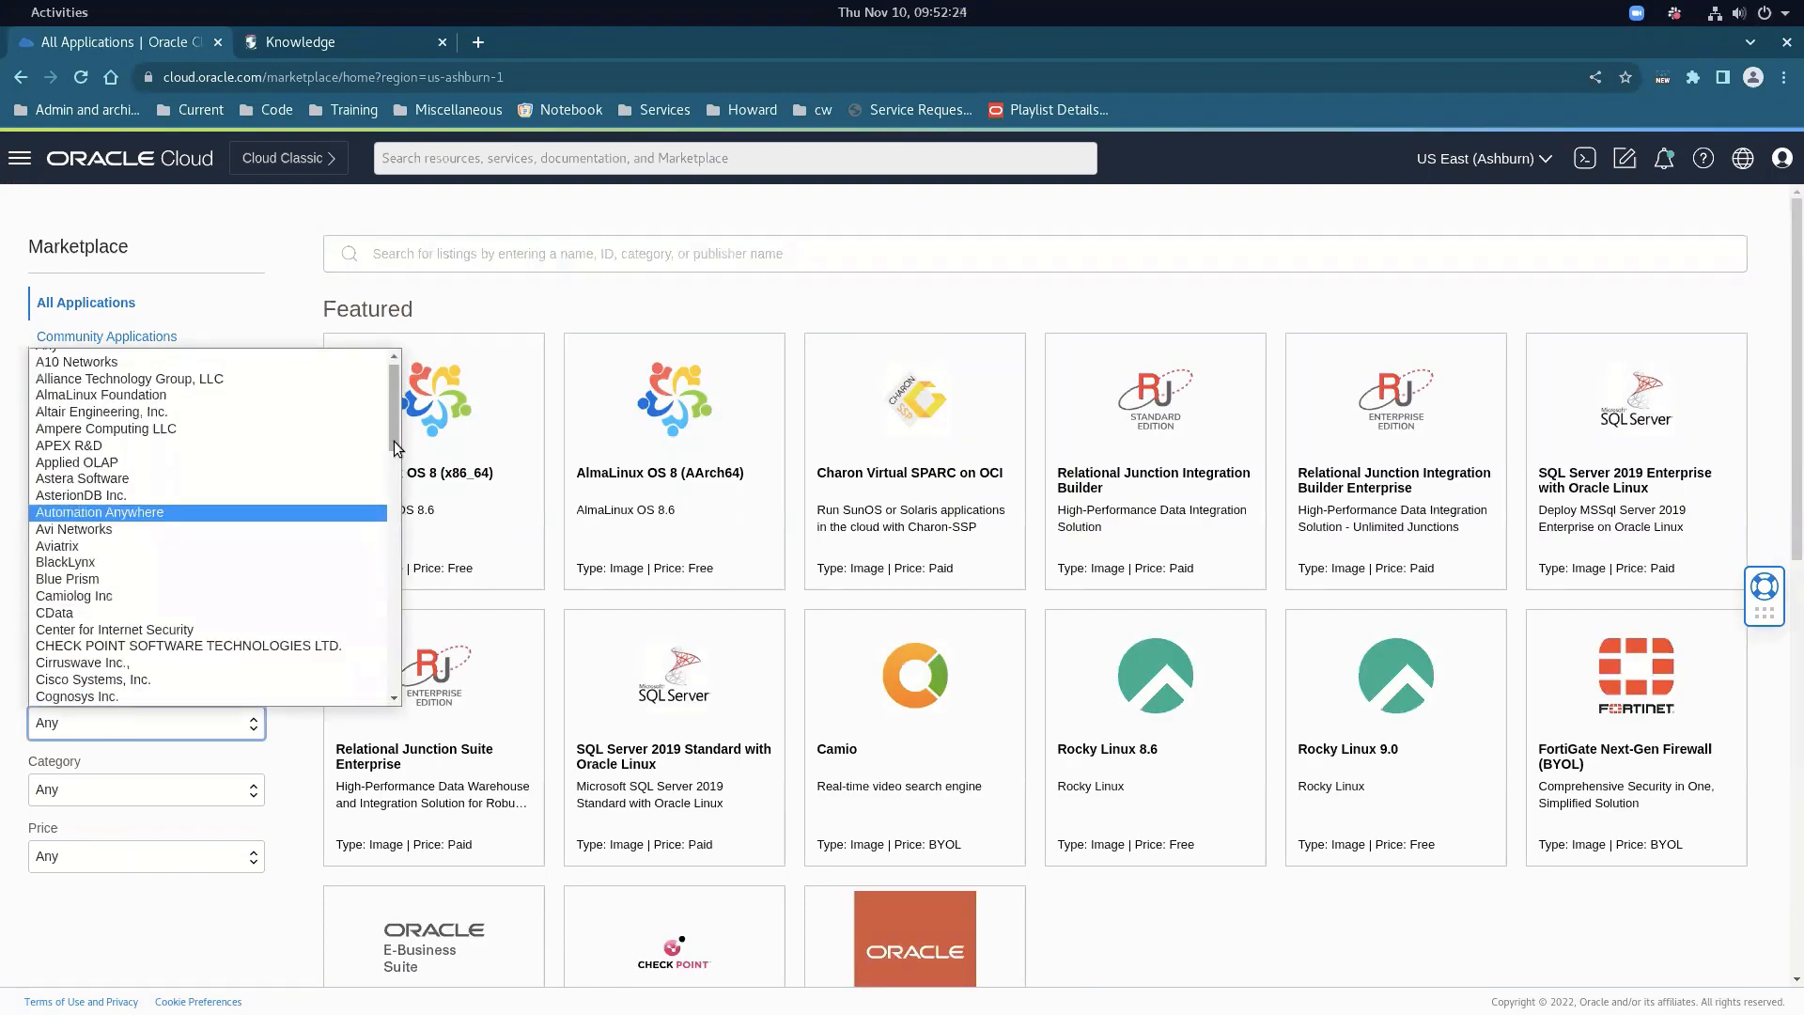
left_click_drag(395, 441, 403, 581)
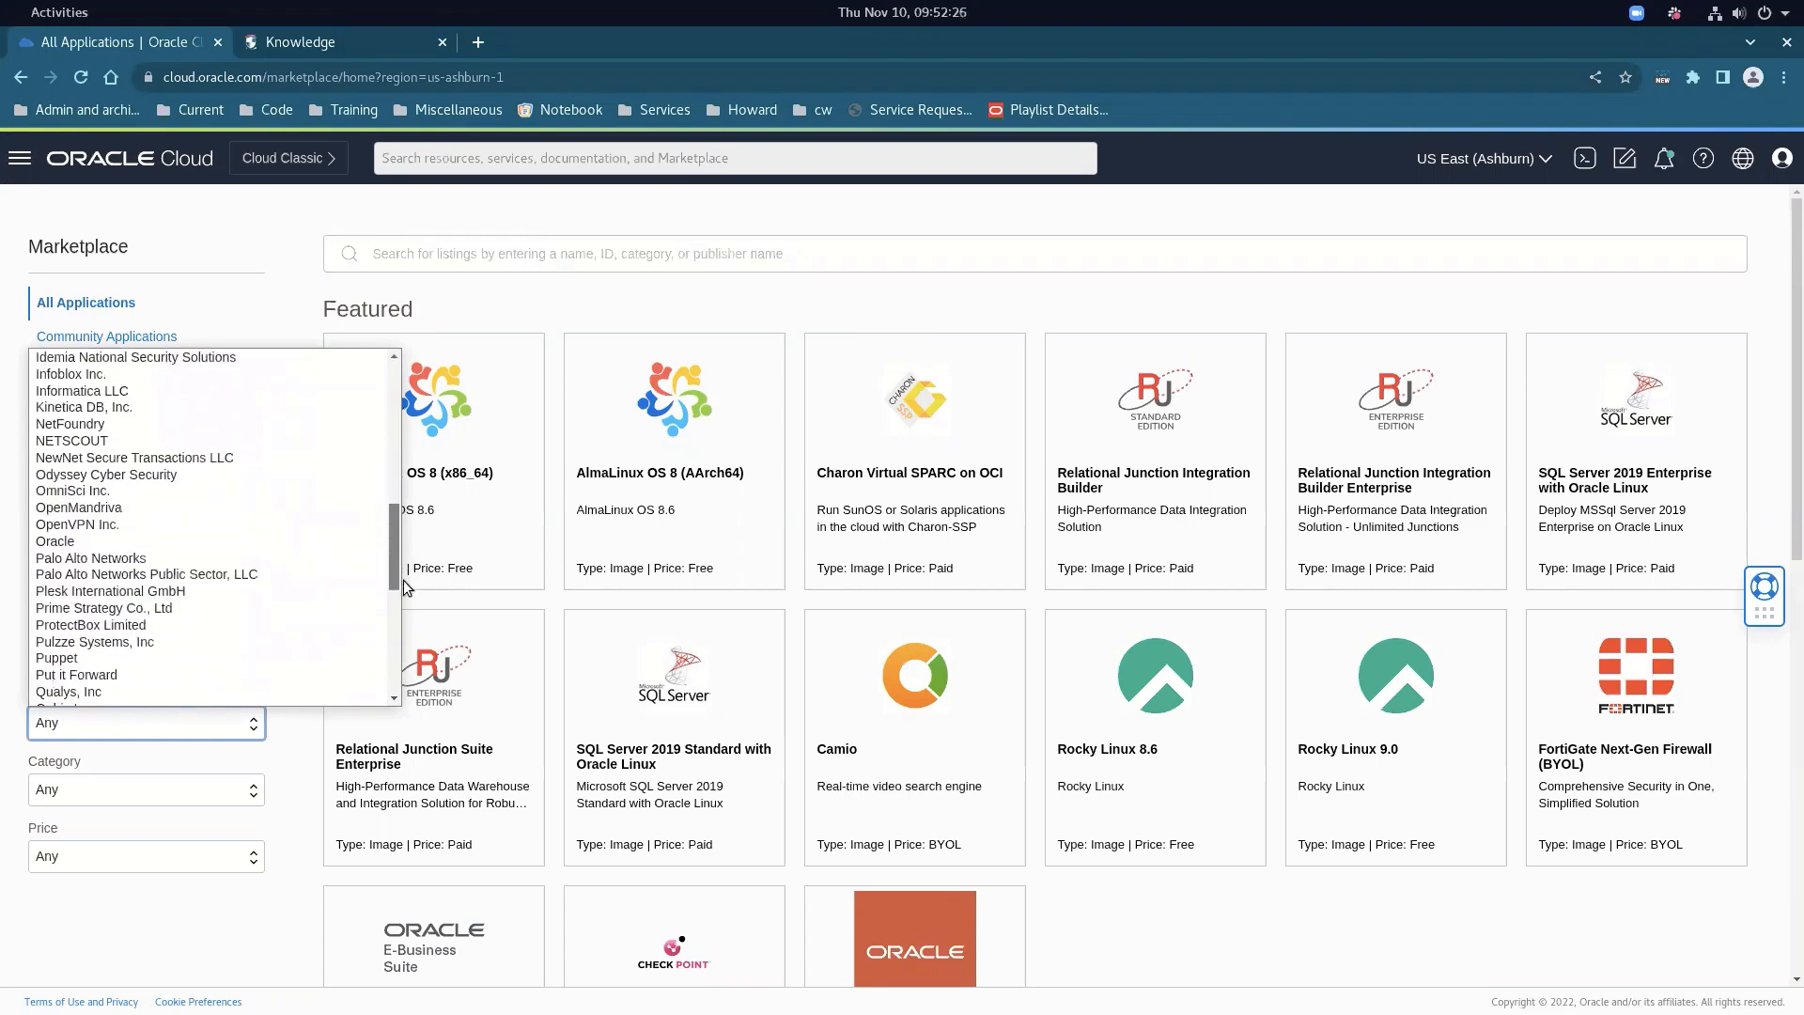
left_click(184, 541)
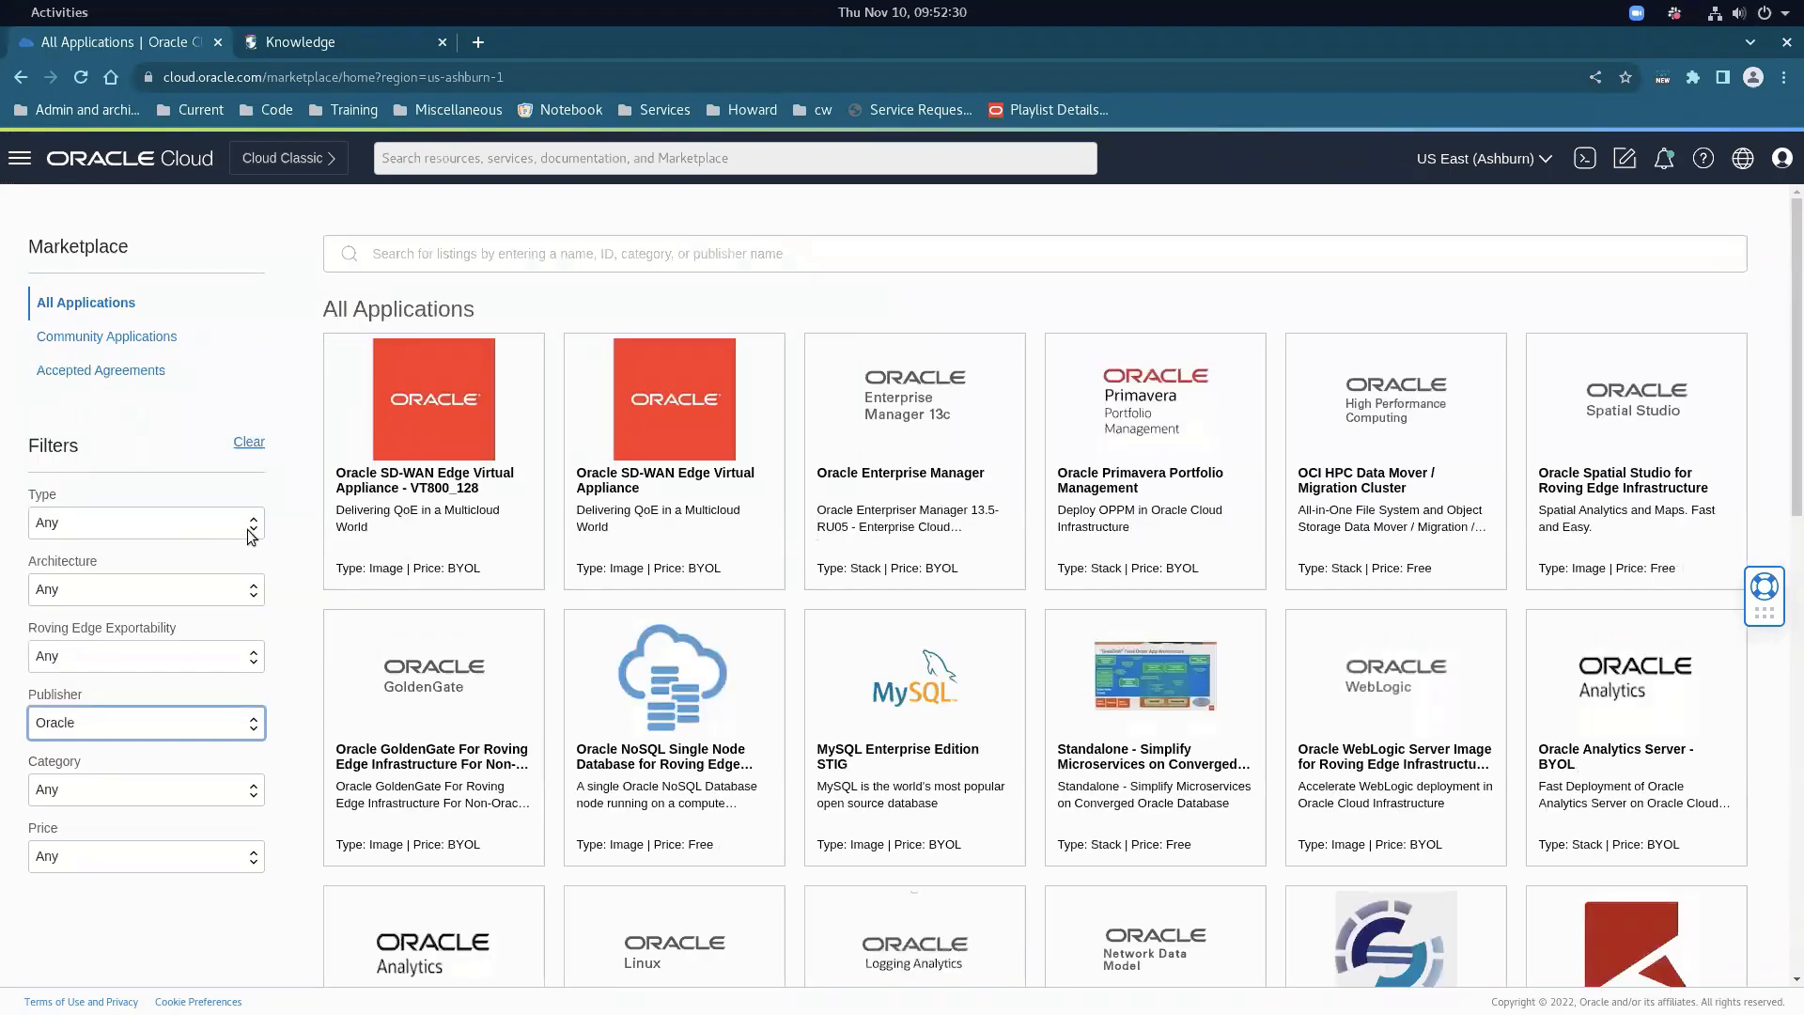
Search the listings for 'busin' and open the Oracle E-Business Suite 12.2.8 Demo Install Image
left_click(464, 251)
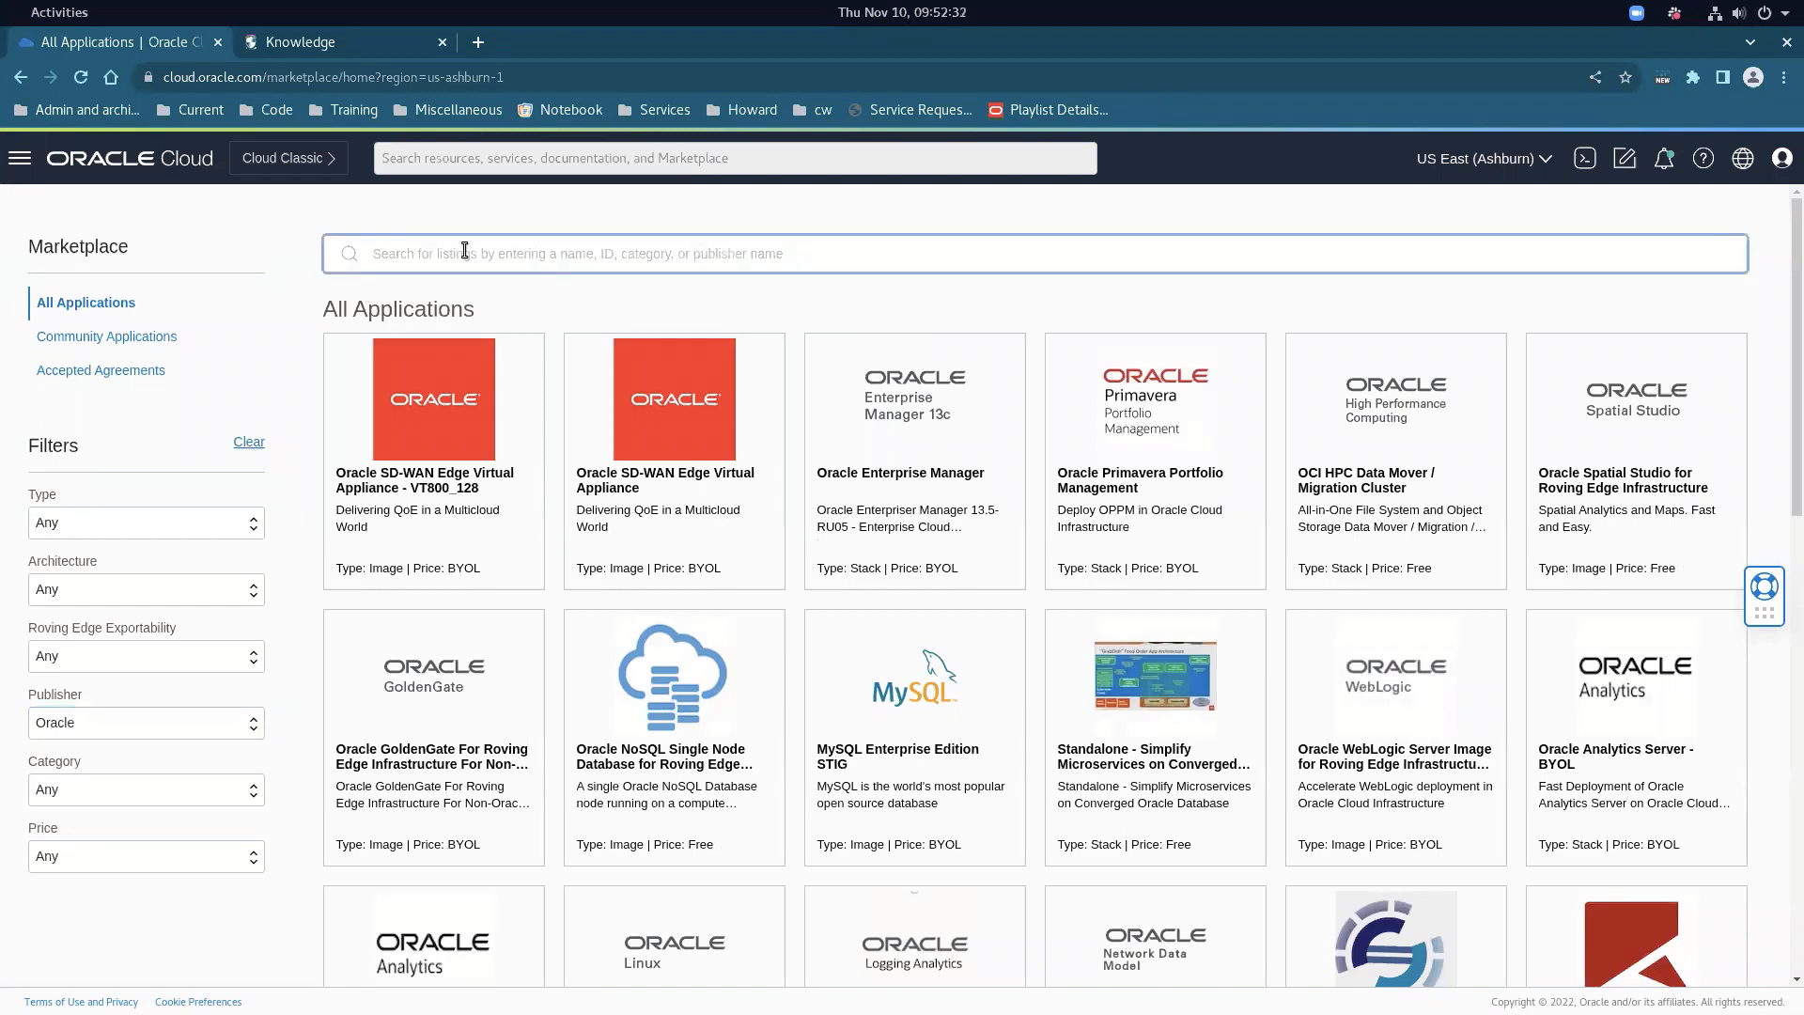
type("business")
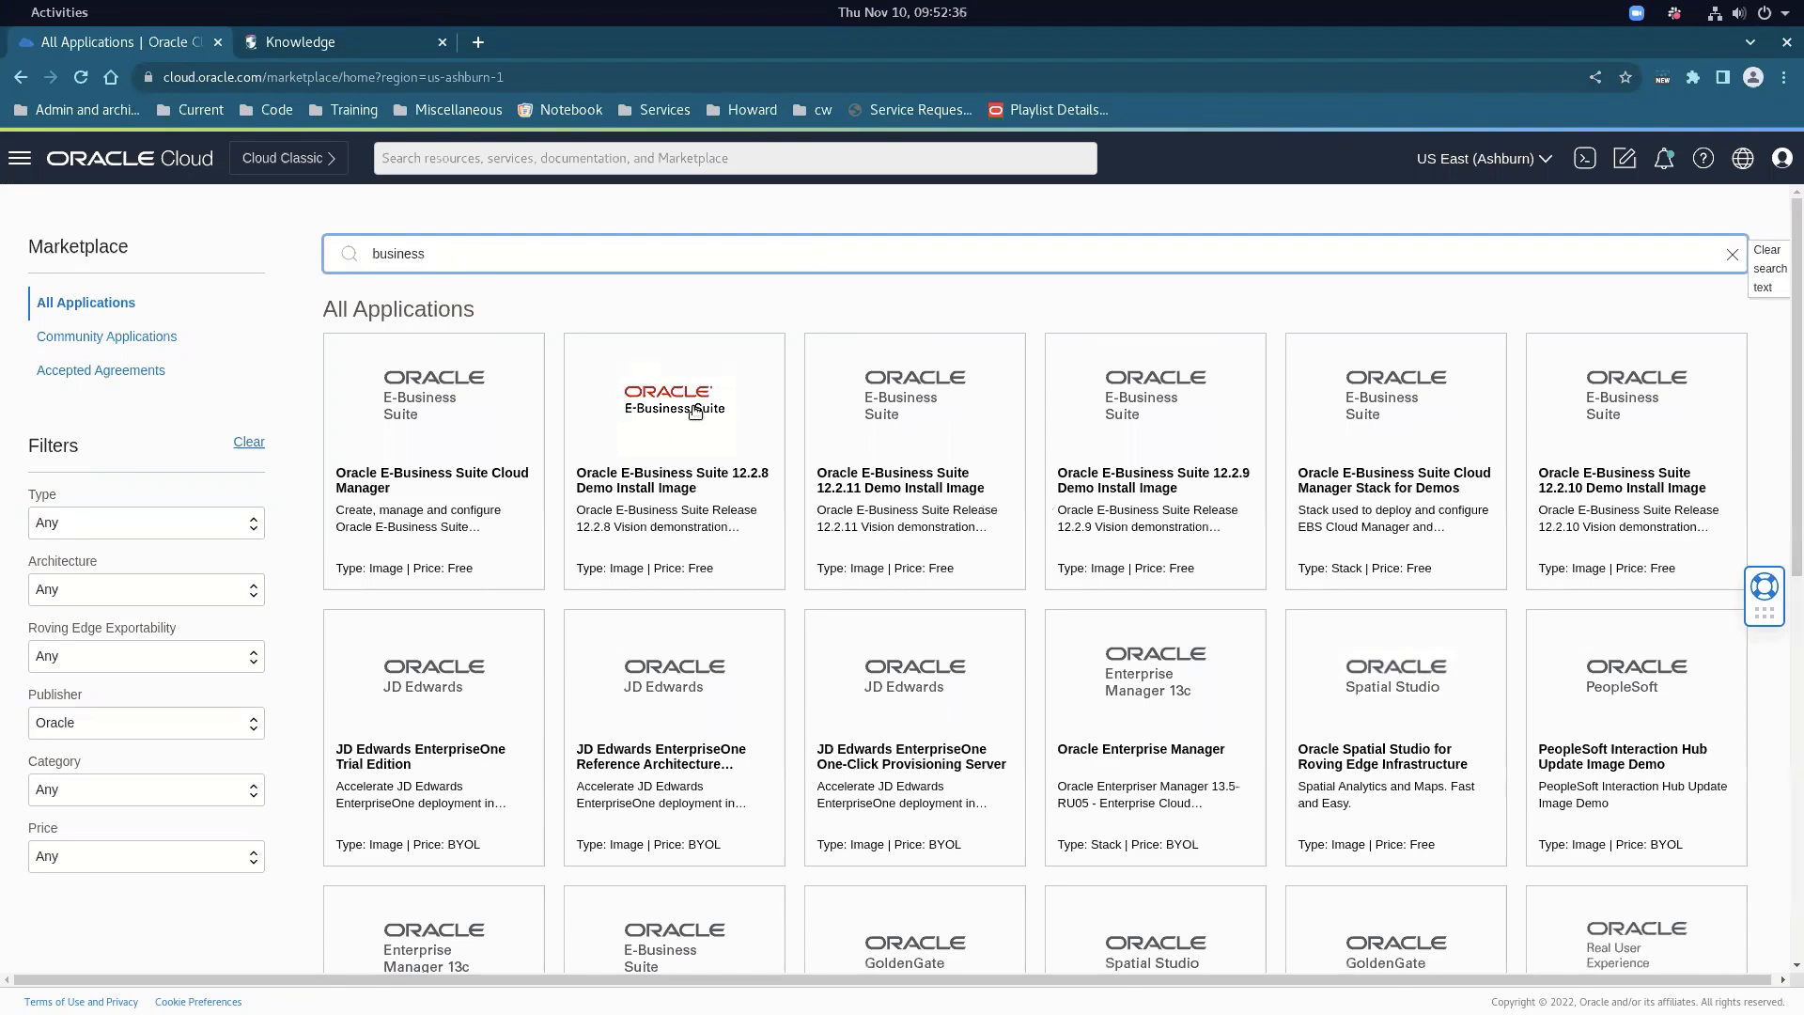
left_click(711, 482)
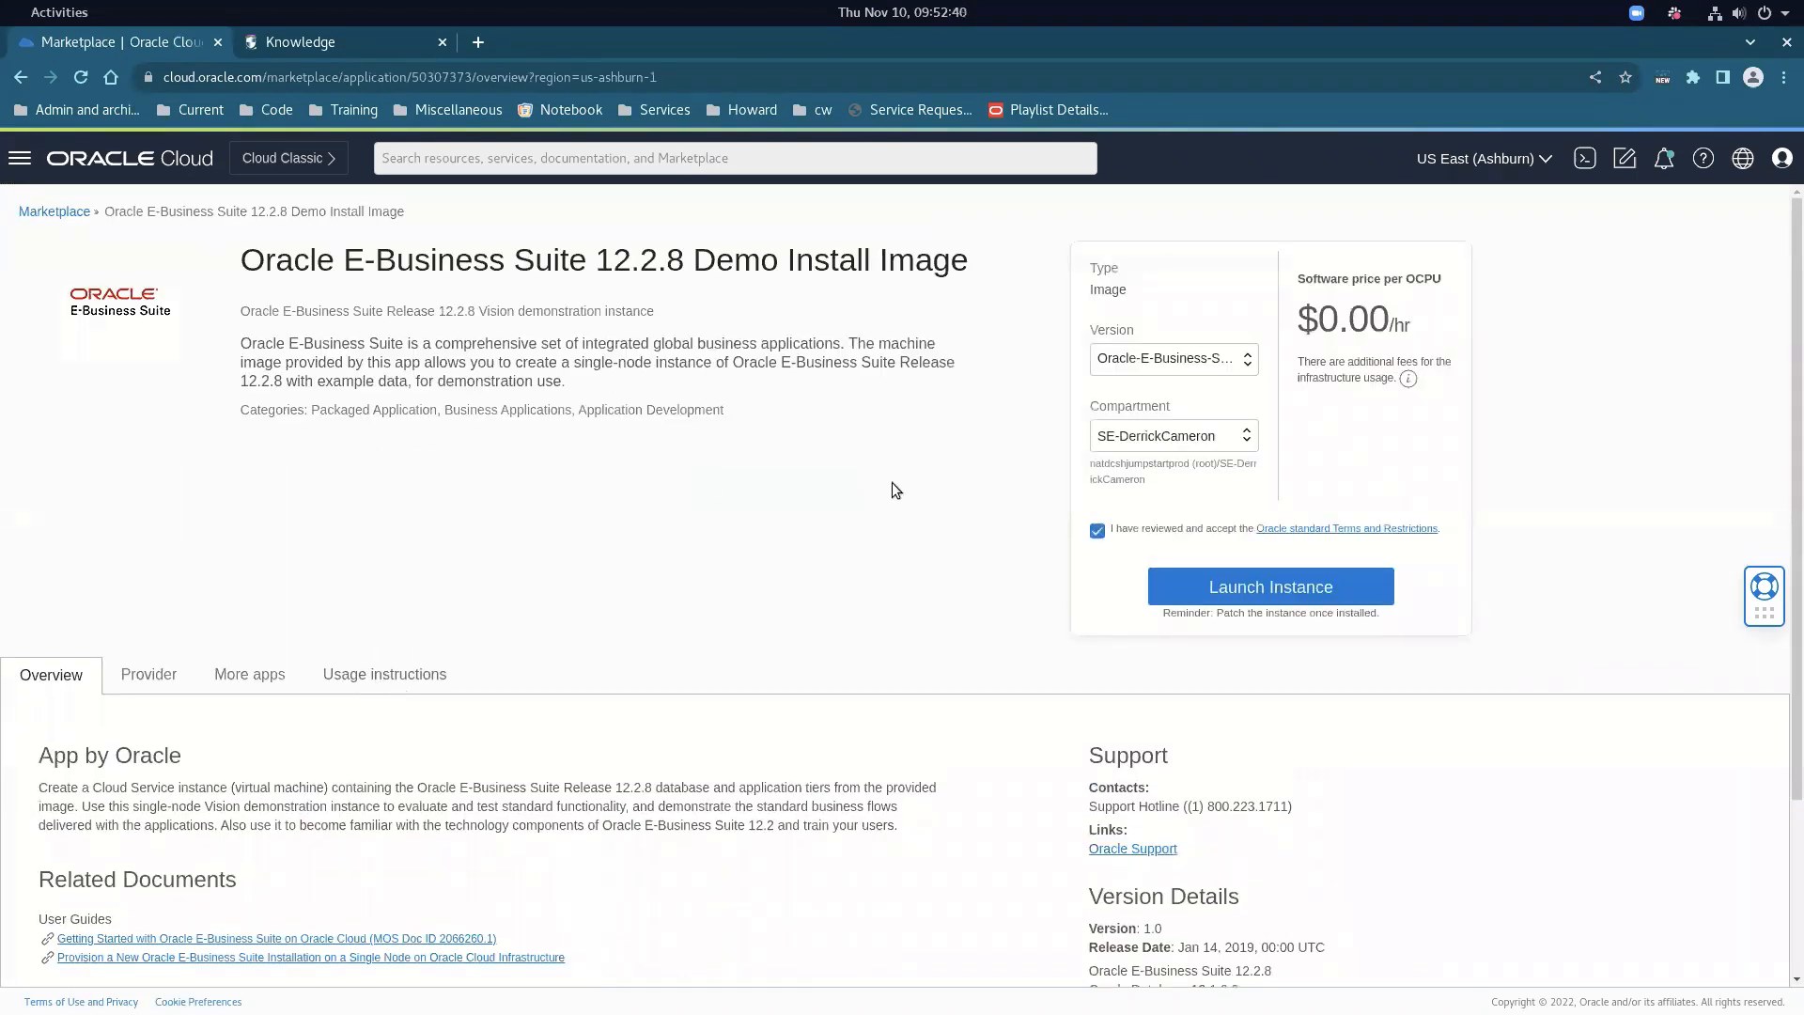
Launch an instance from the E-Business Suite 12.2.8 Demo Install Image listing
scroll(677, 550, "down", 2)
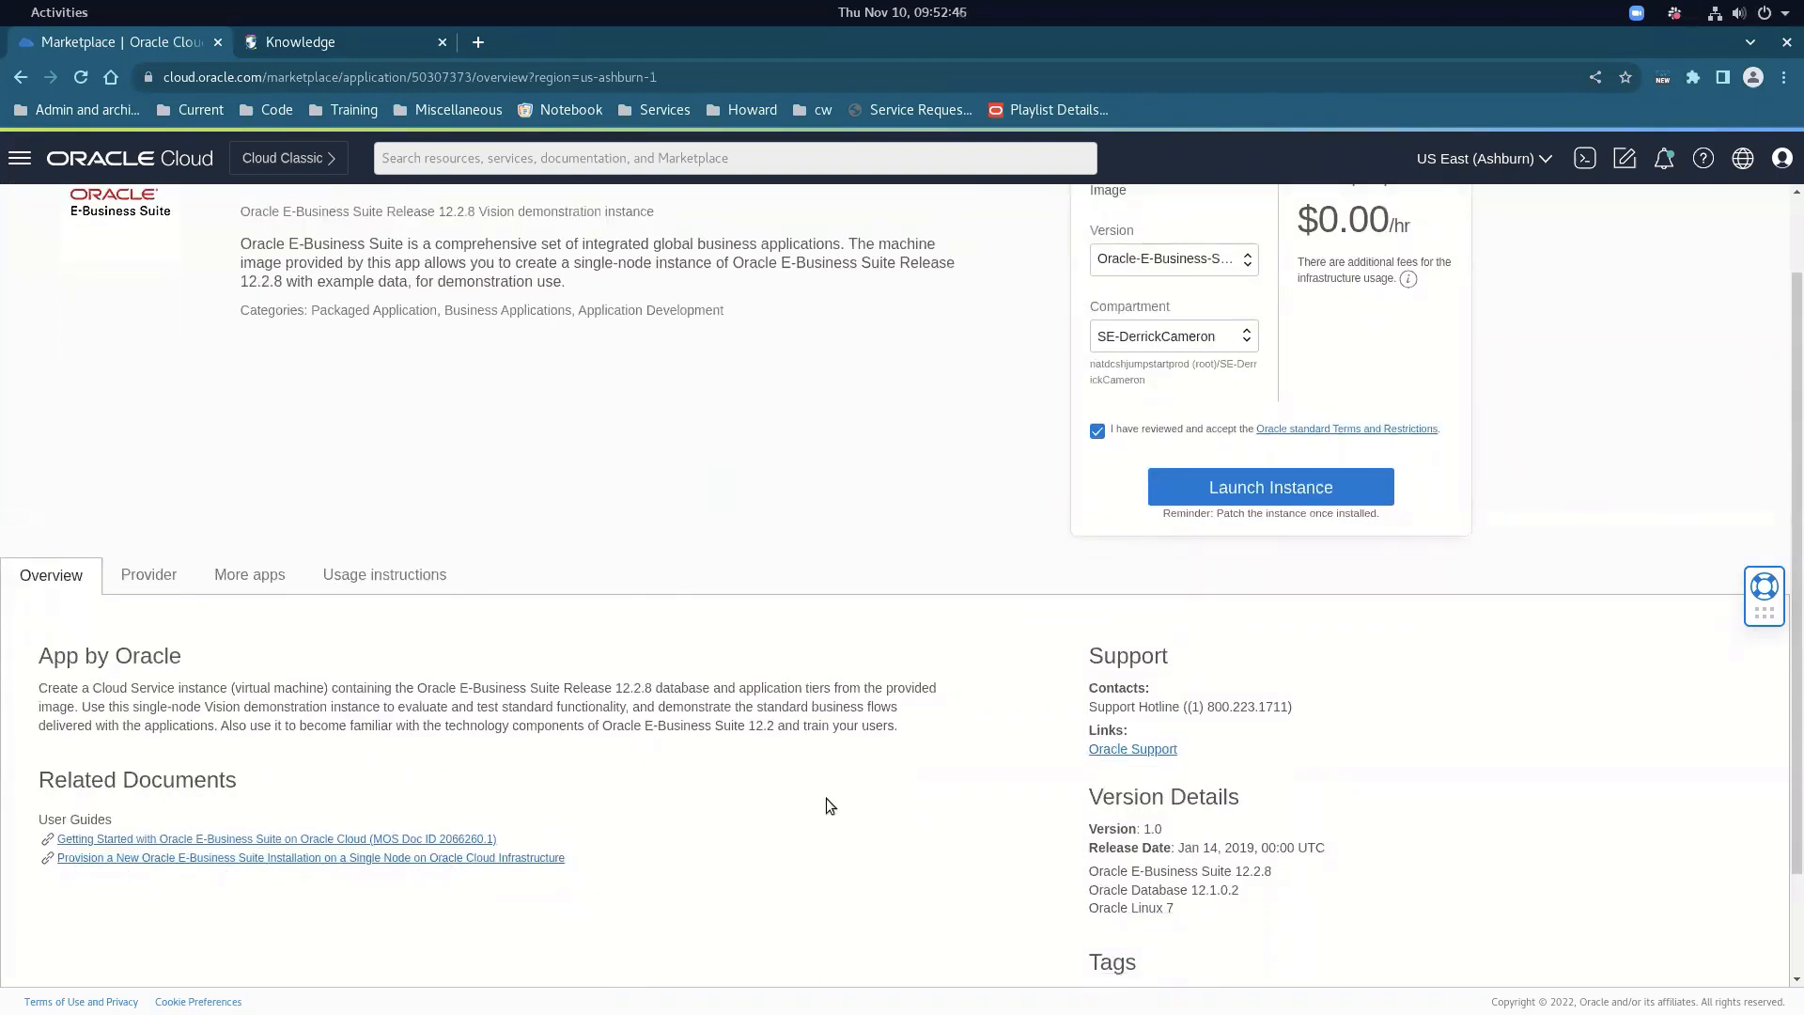
left_click(1301, 488)
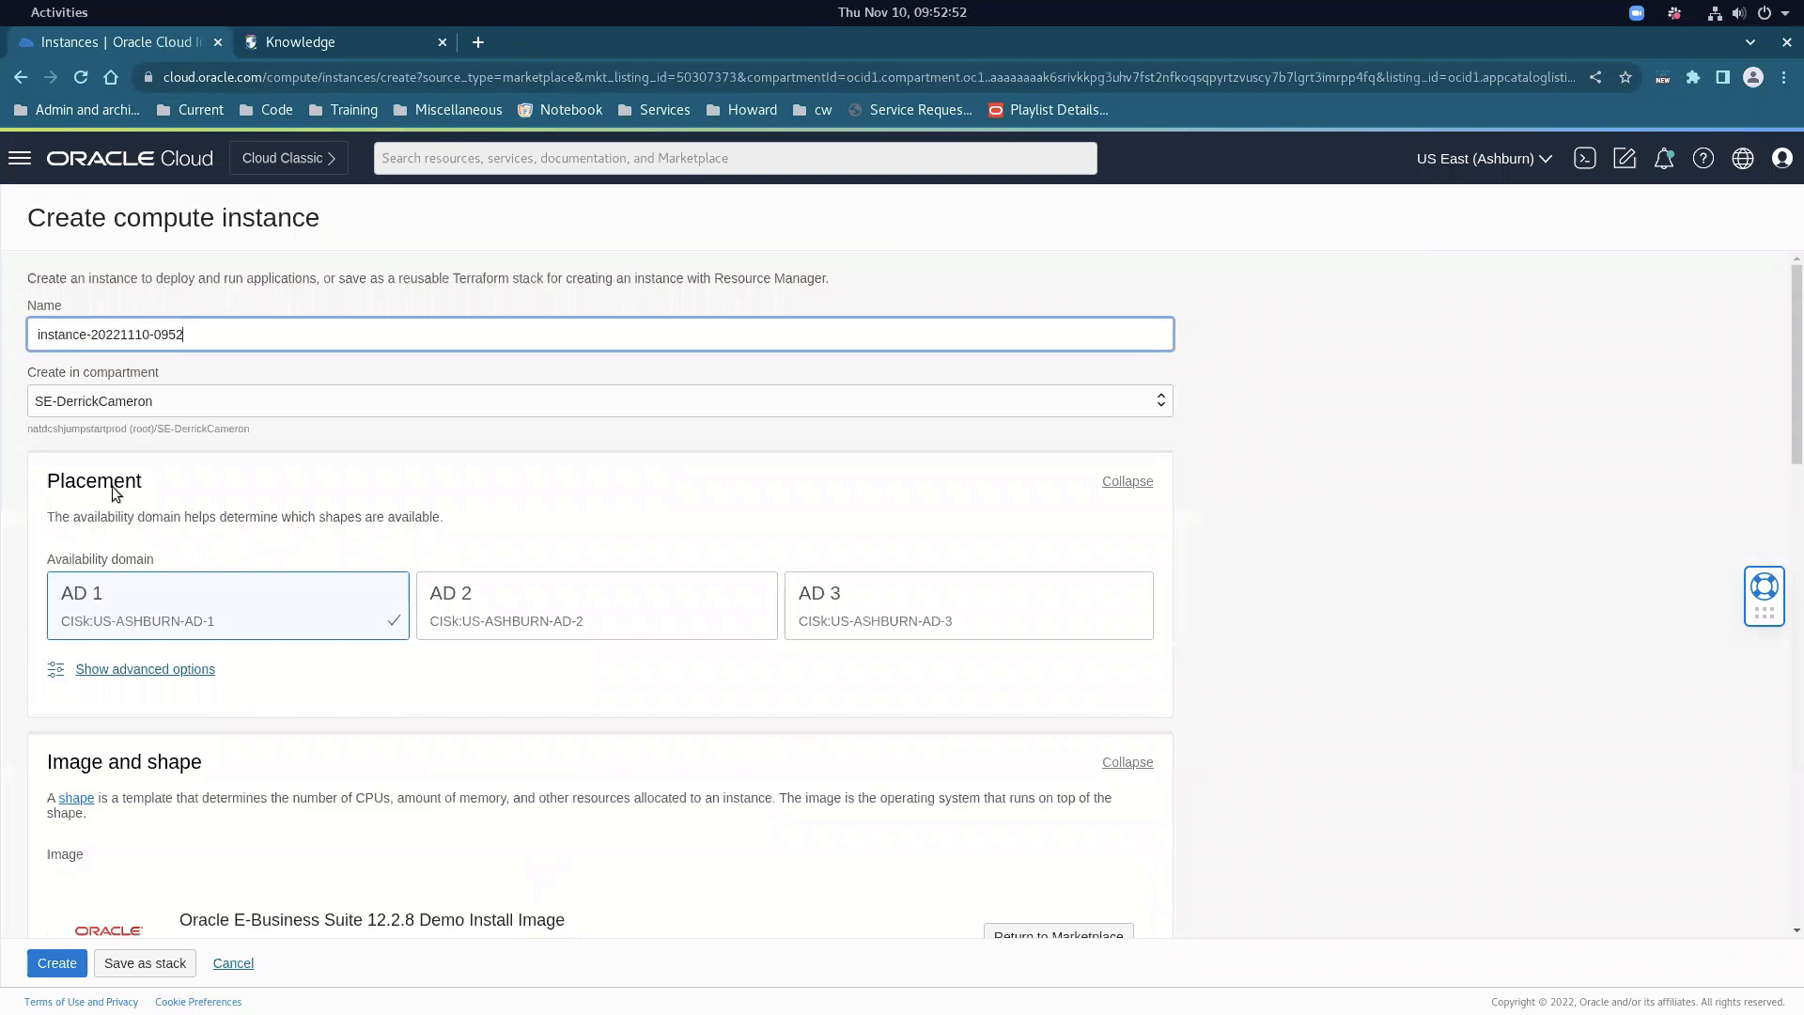
Upload id_rsa.pub as the instance's SSH public key, then cancel the Create compute instance form
scroll(296, 672, "down", 5)
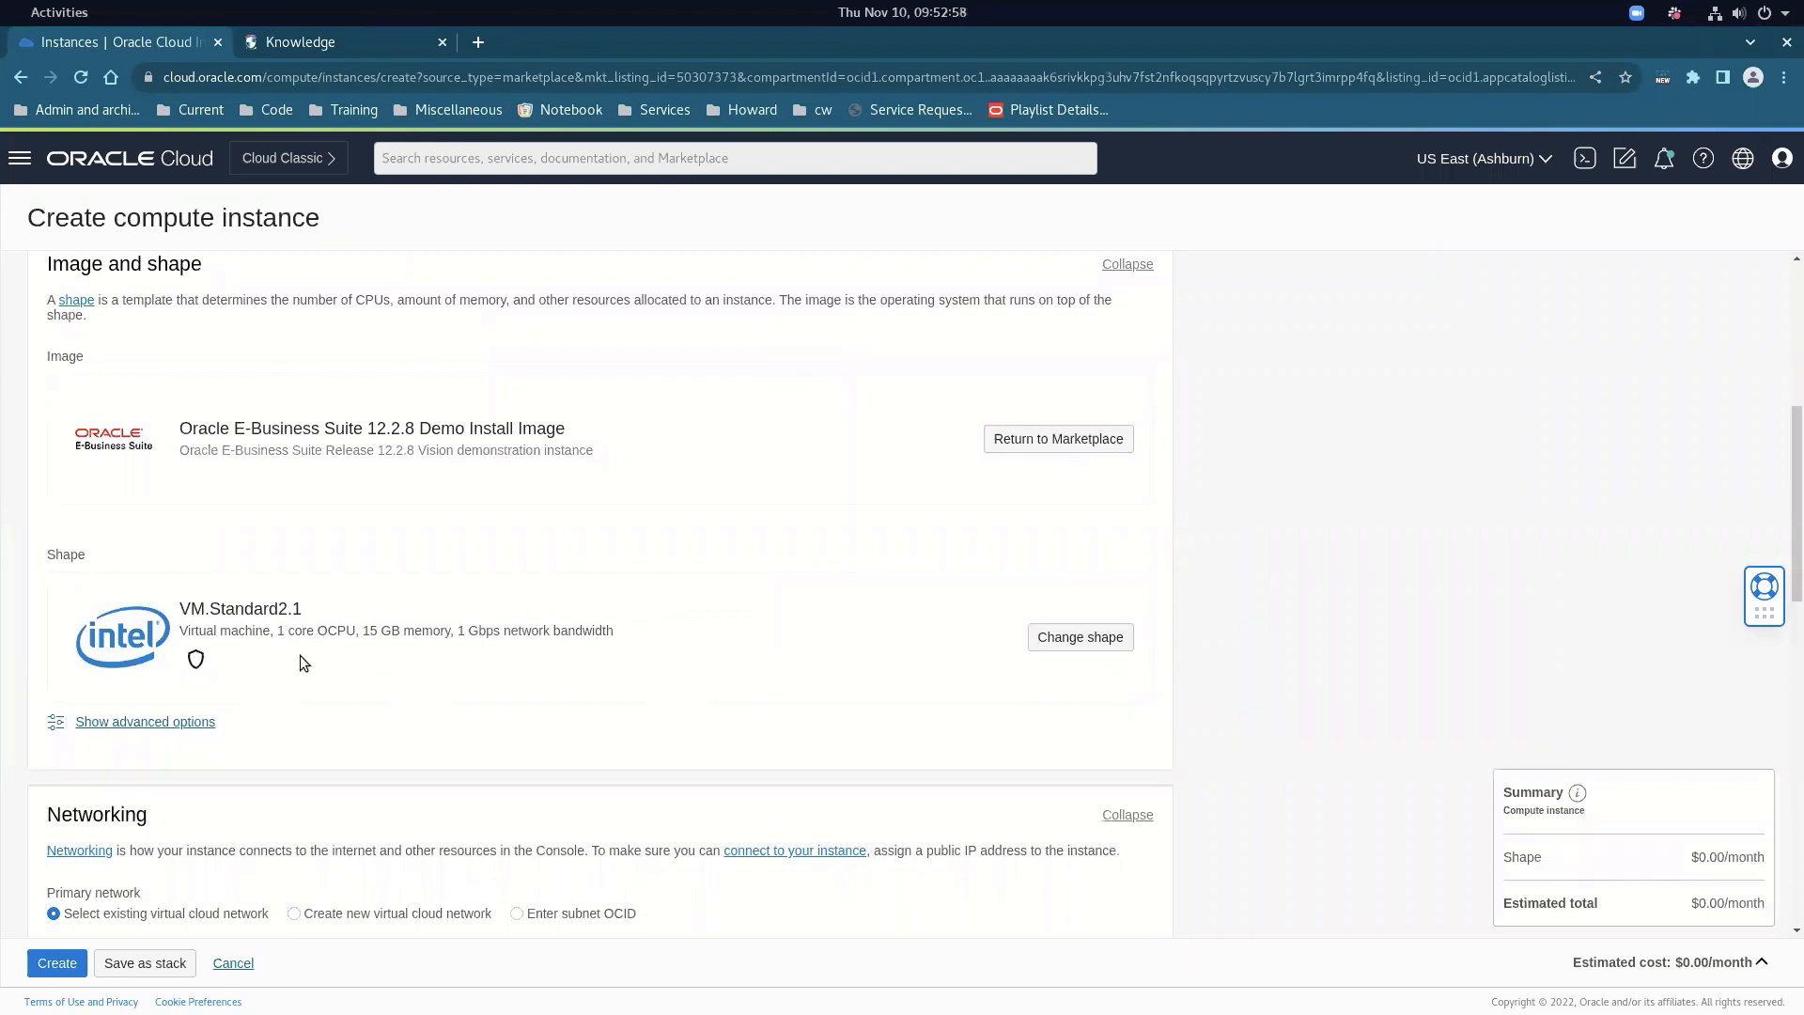
scroll(302, 673, "down", 3)
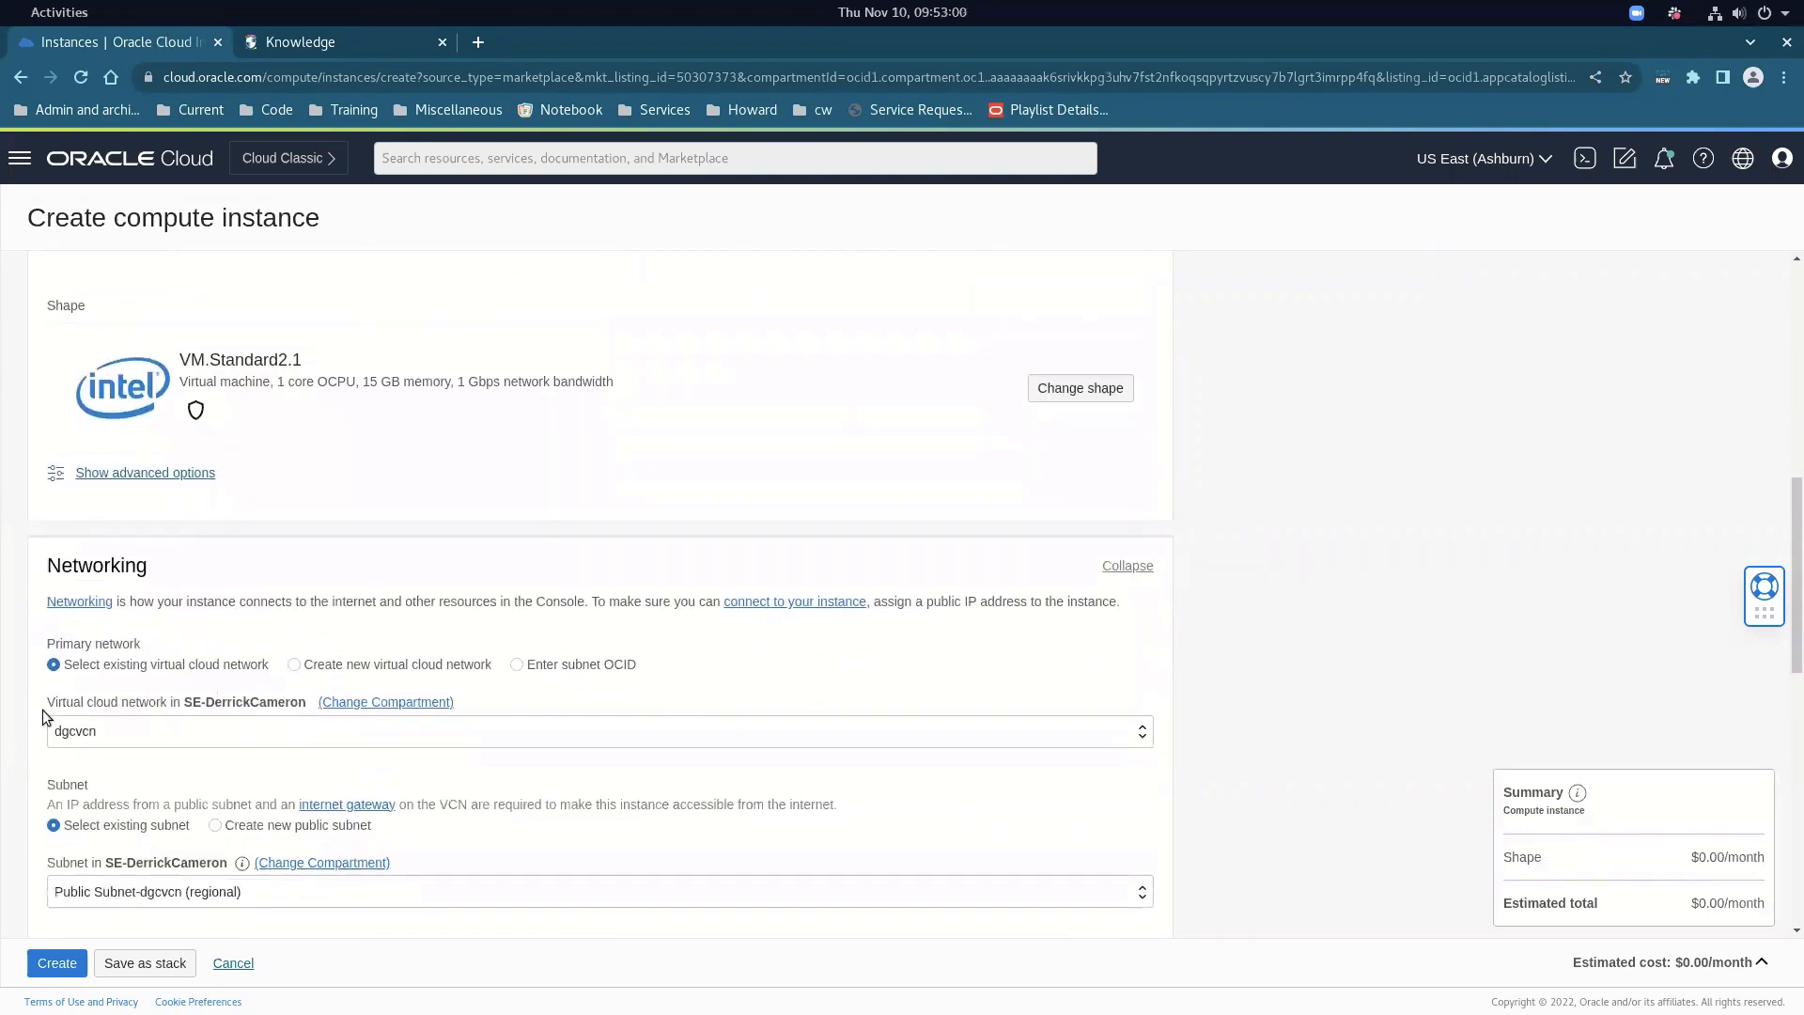
scroll(101, 712, "down", 1)
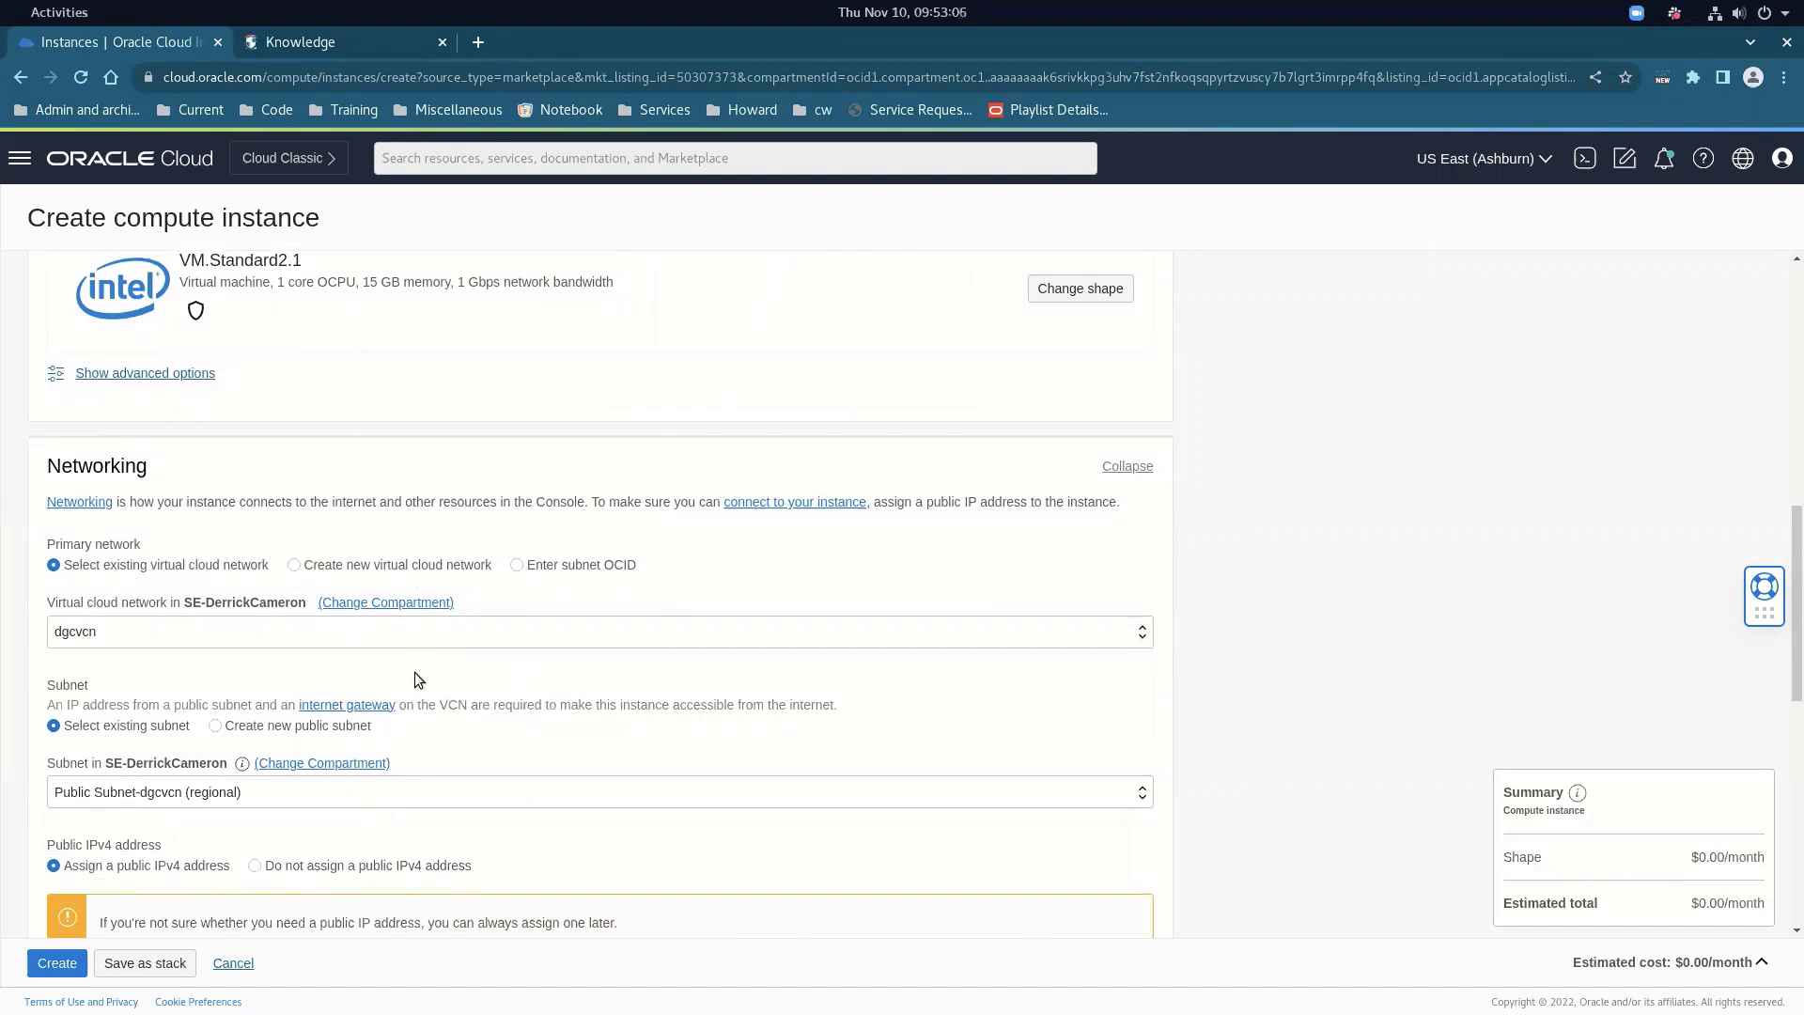
scroll(414, 674, "down", 1)
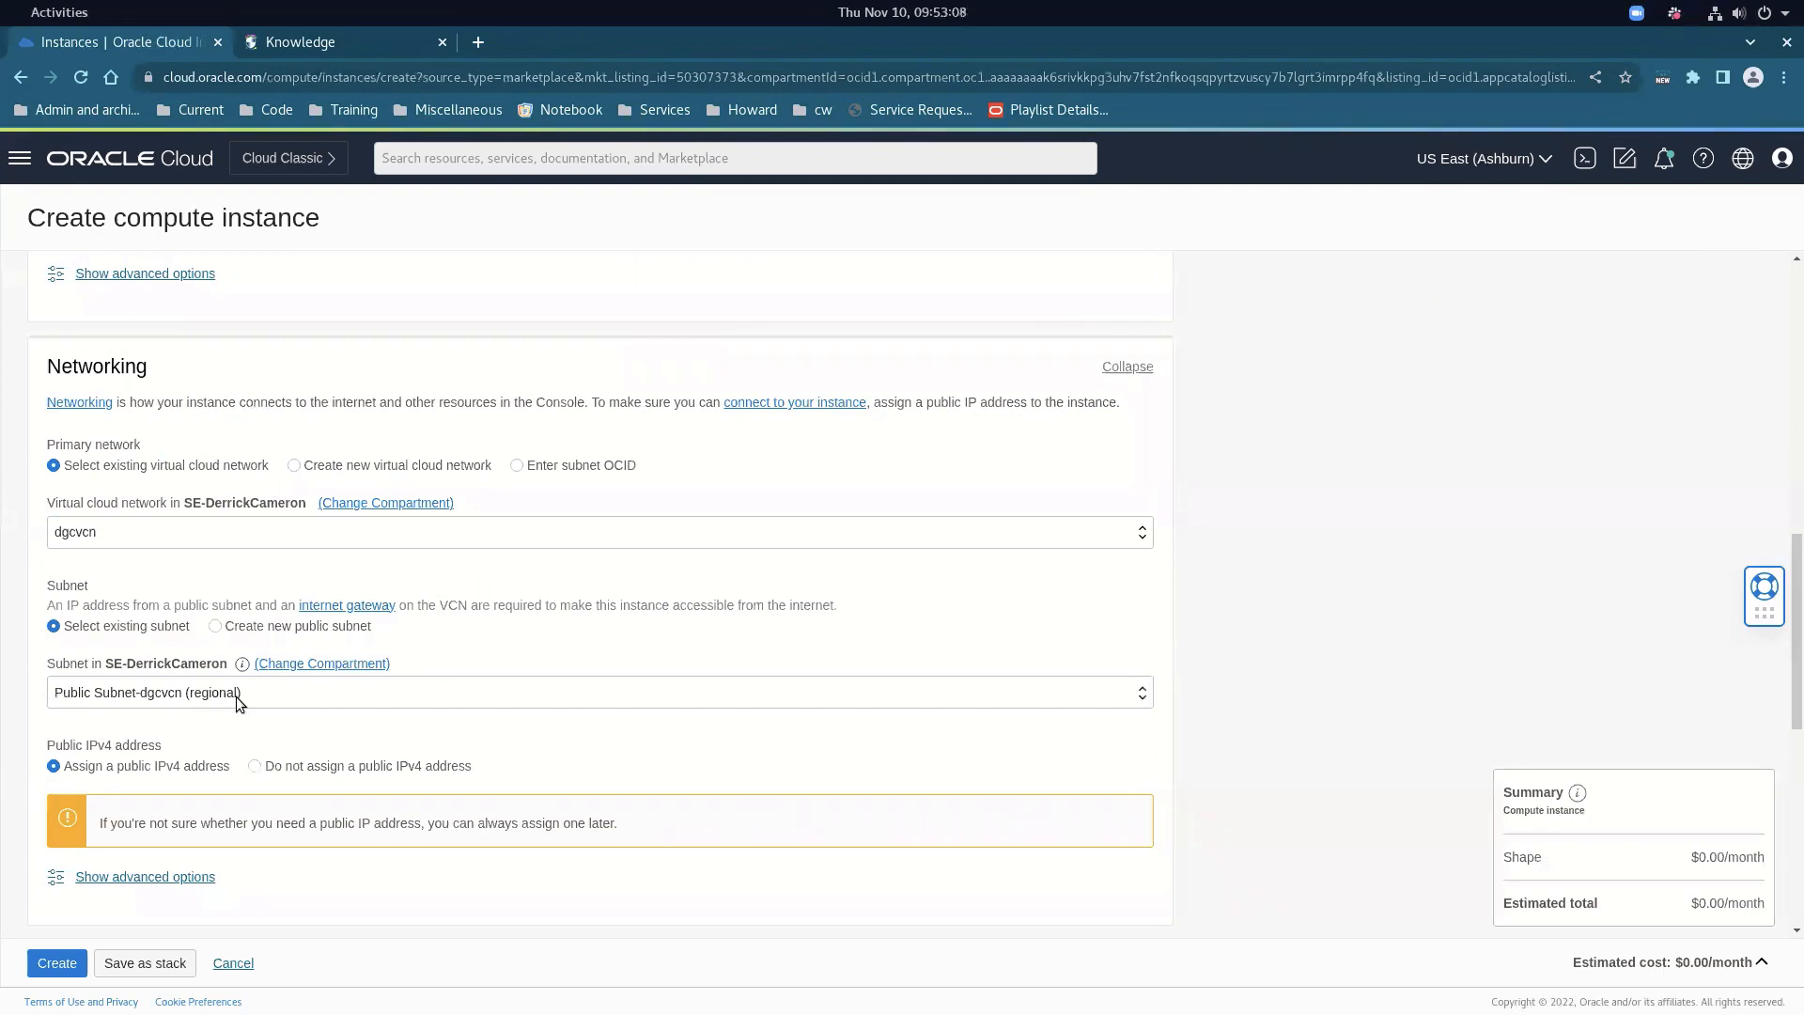
scroll(235, 696, "down", 3)
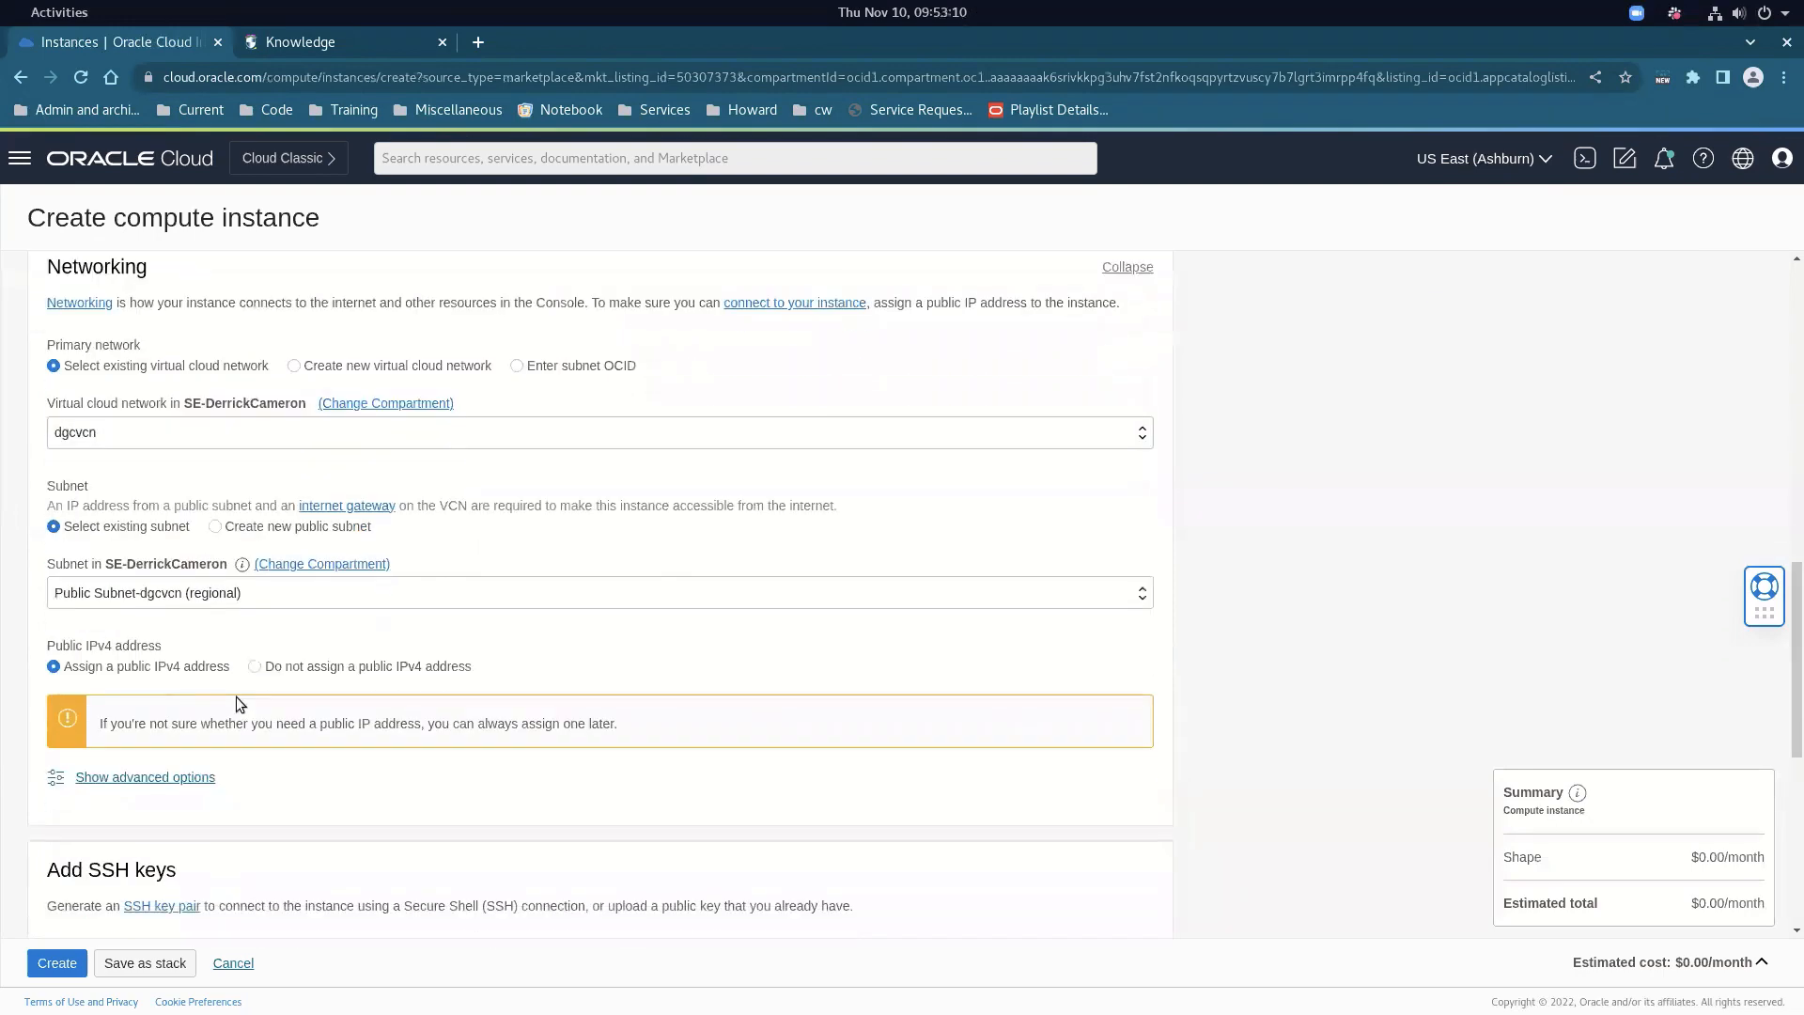
scroll(235, 696, "down", 1)
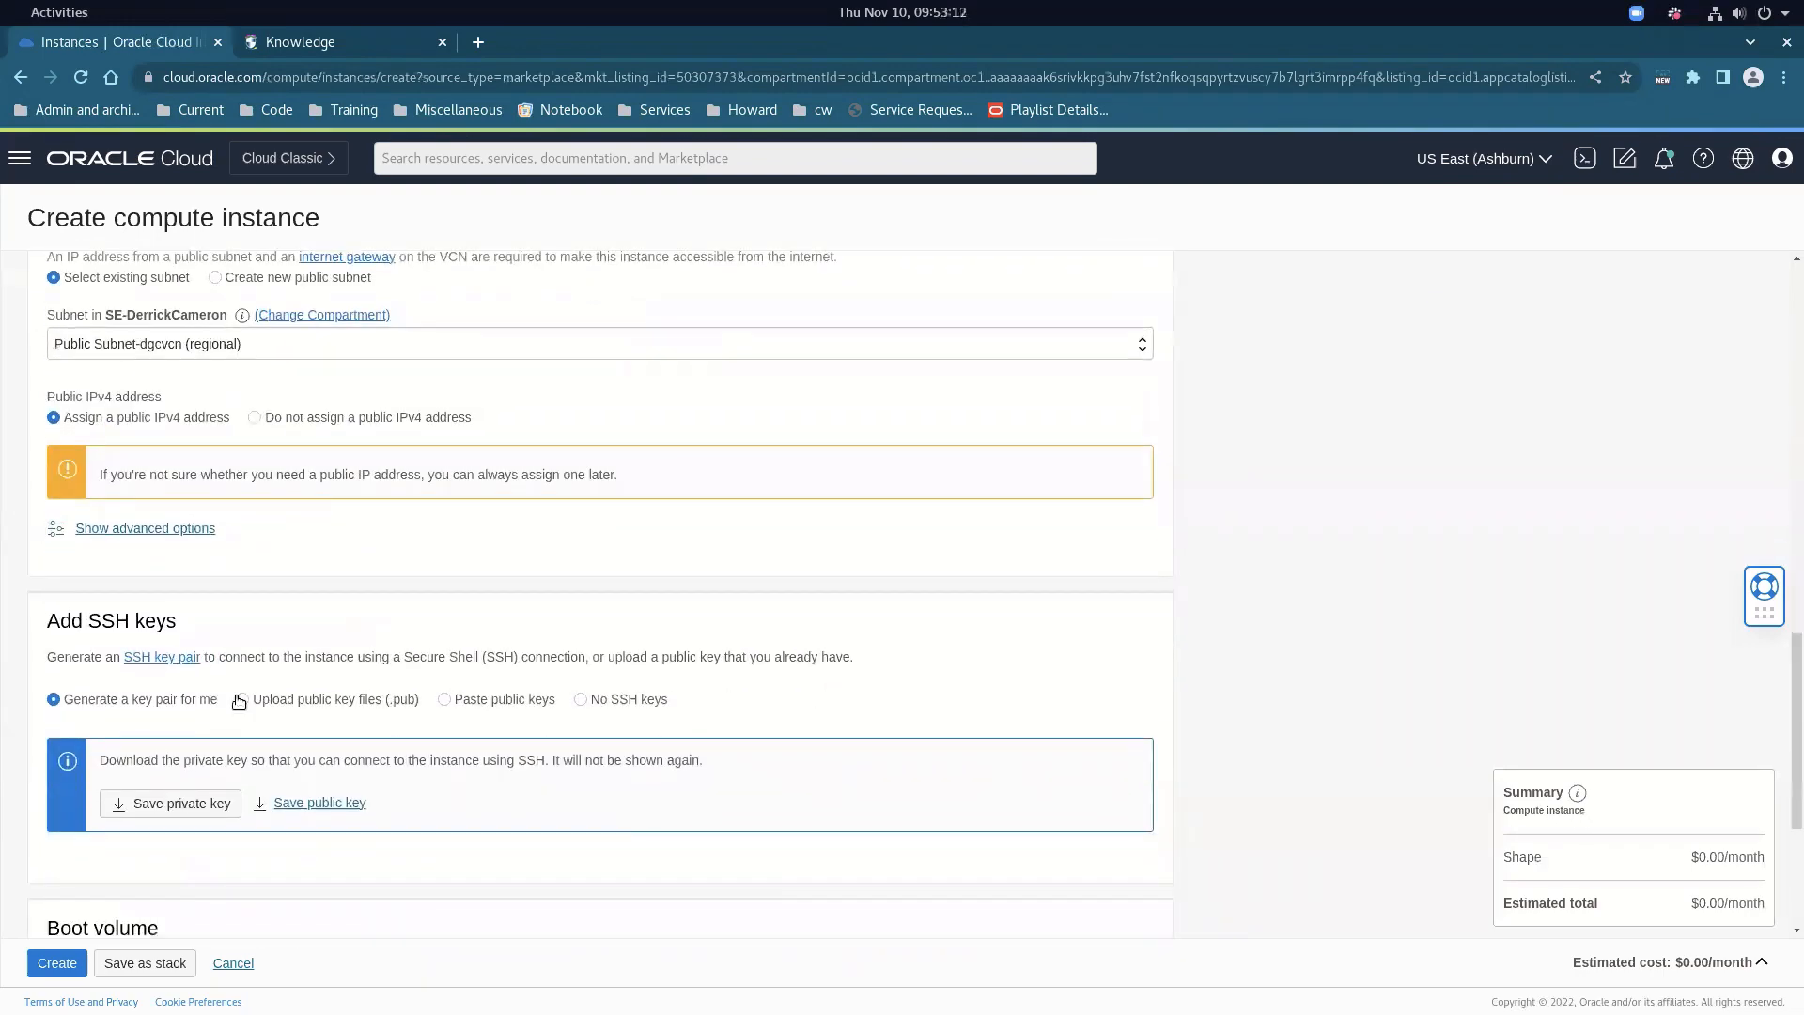
left_click(242, 700)
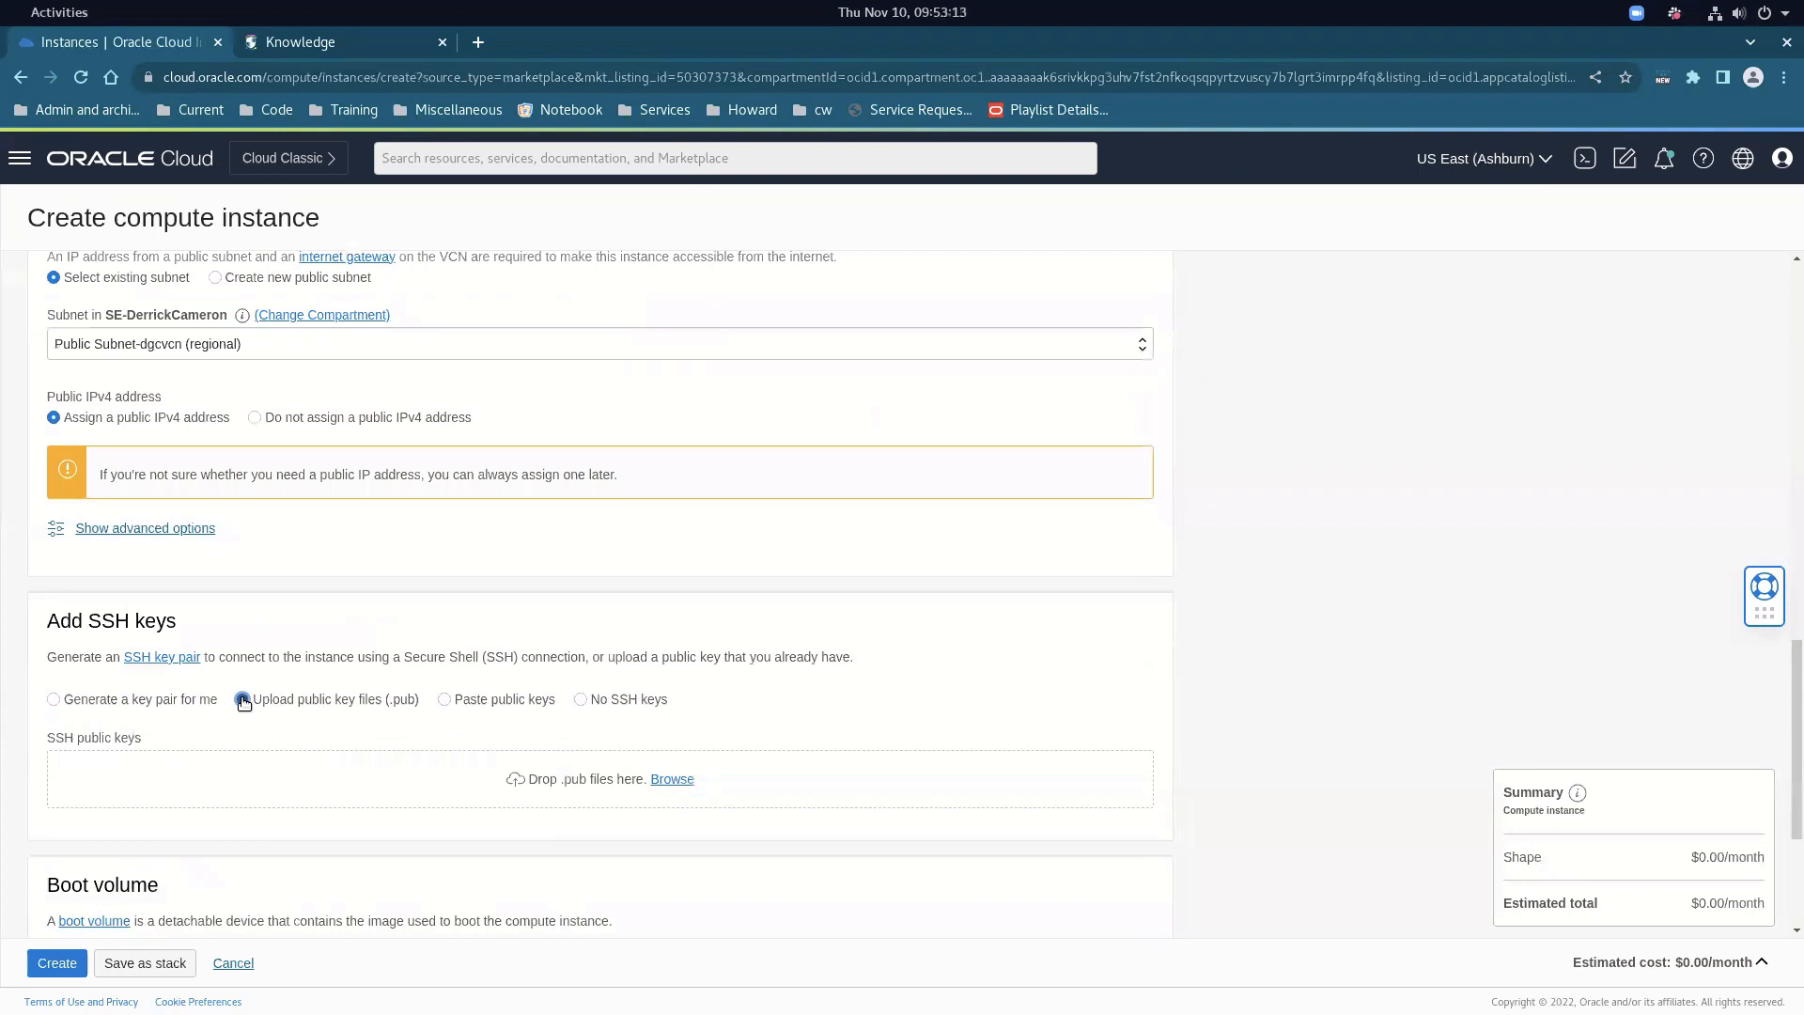
left_click(673, 781)
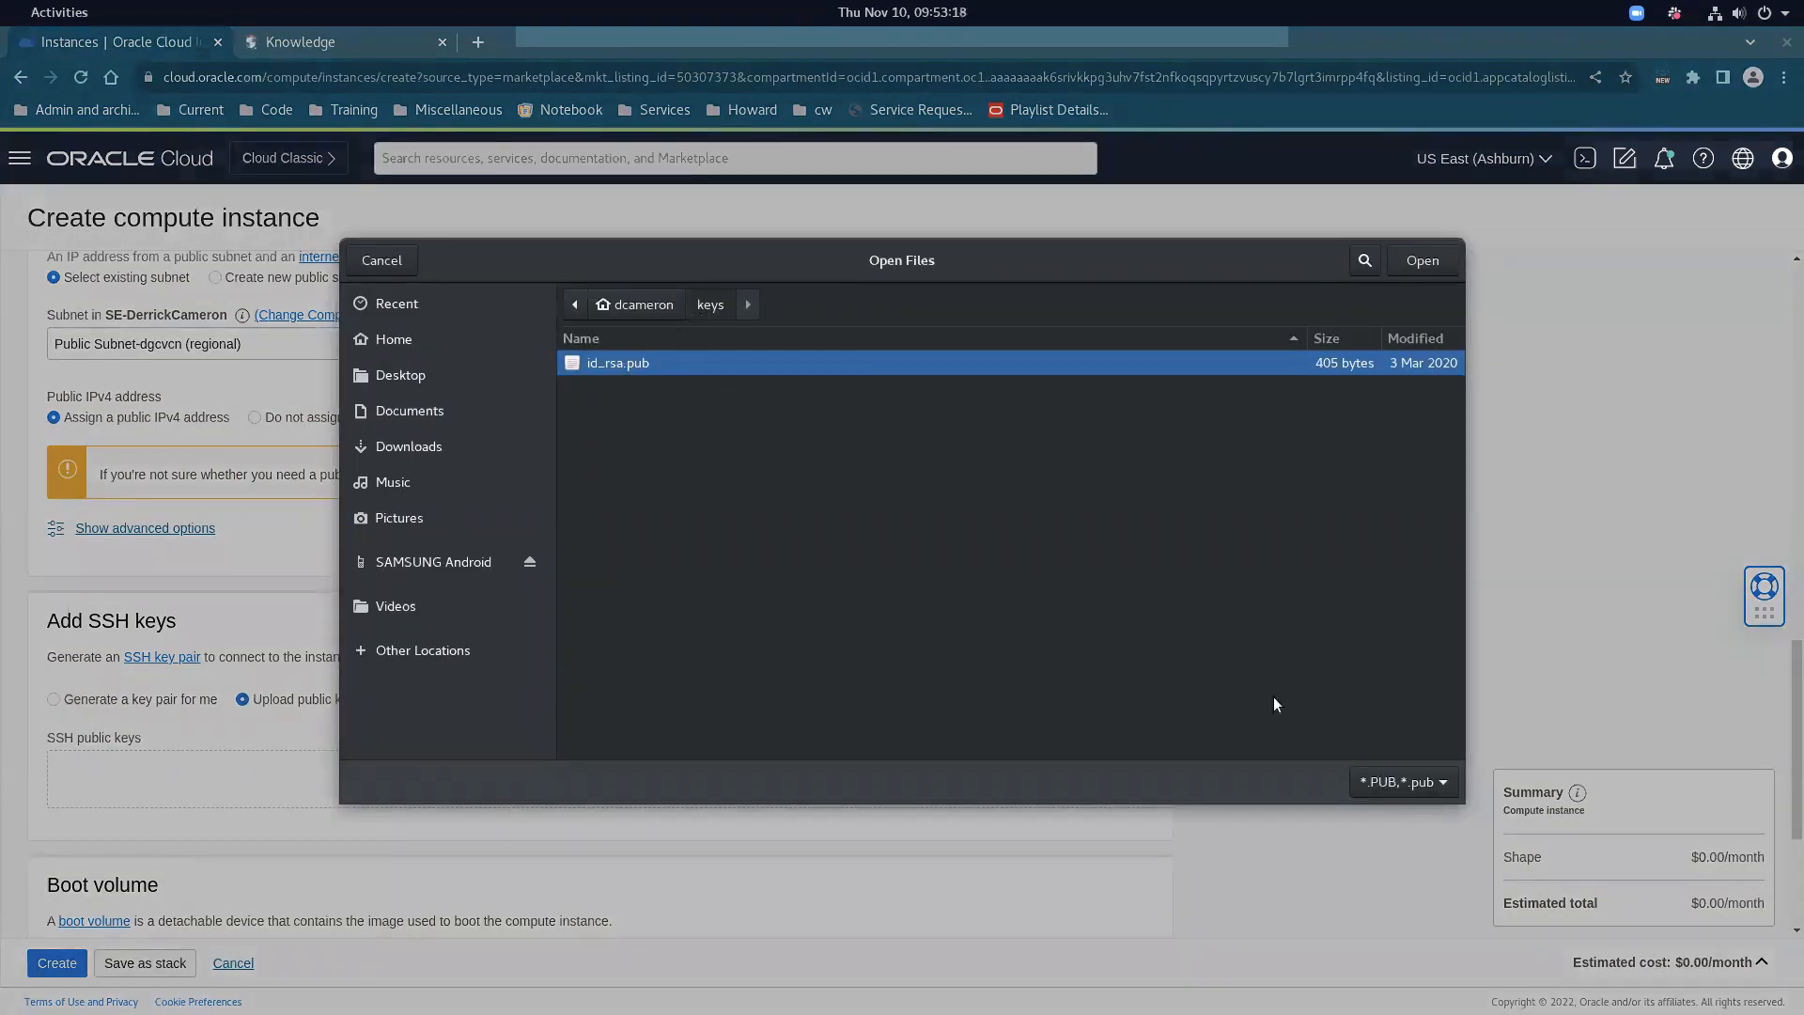
left_click(1422, 260)
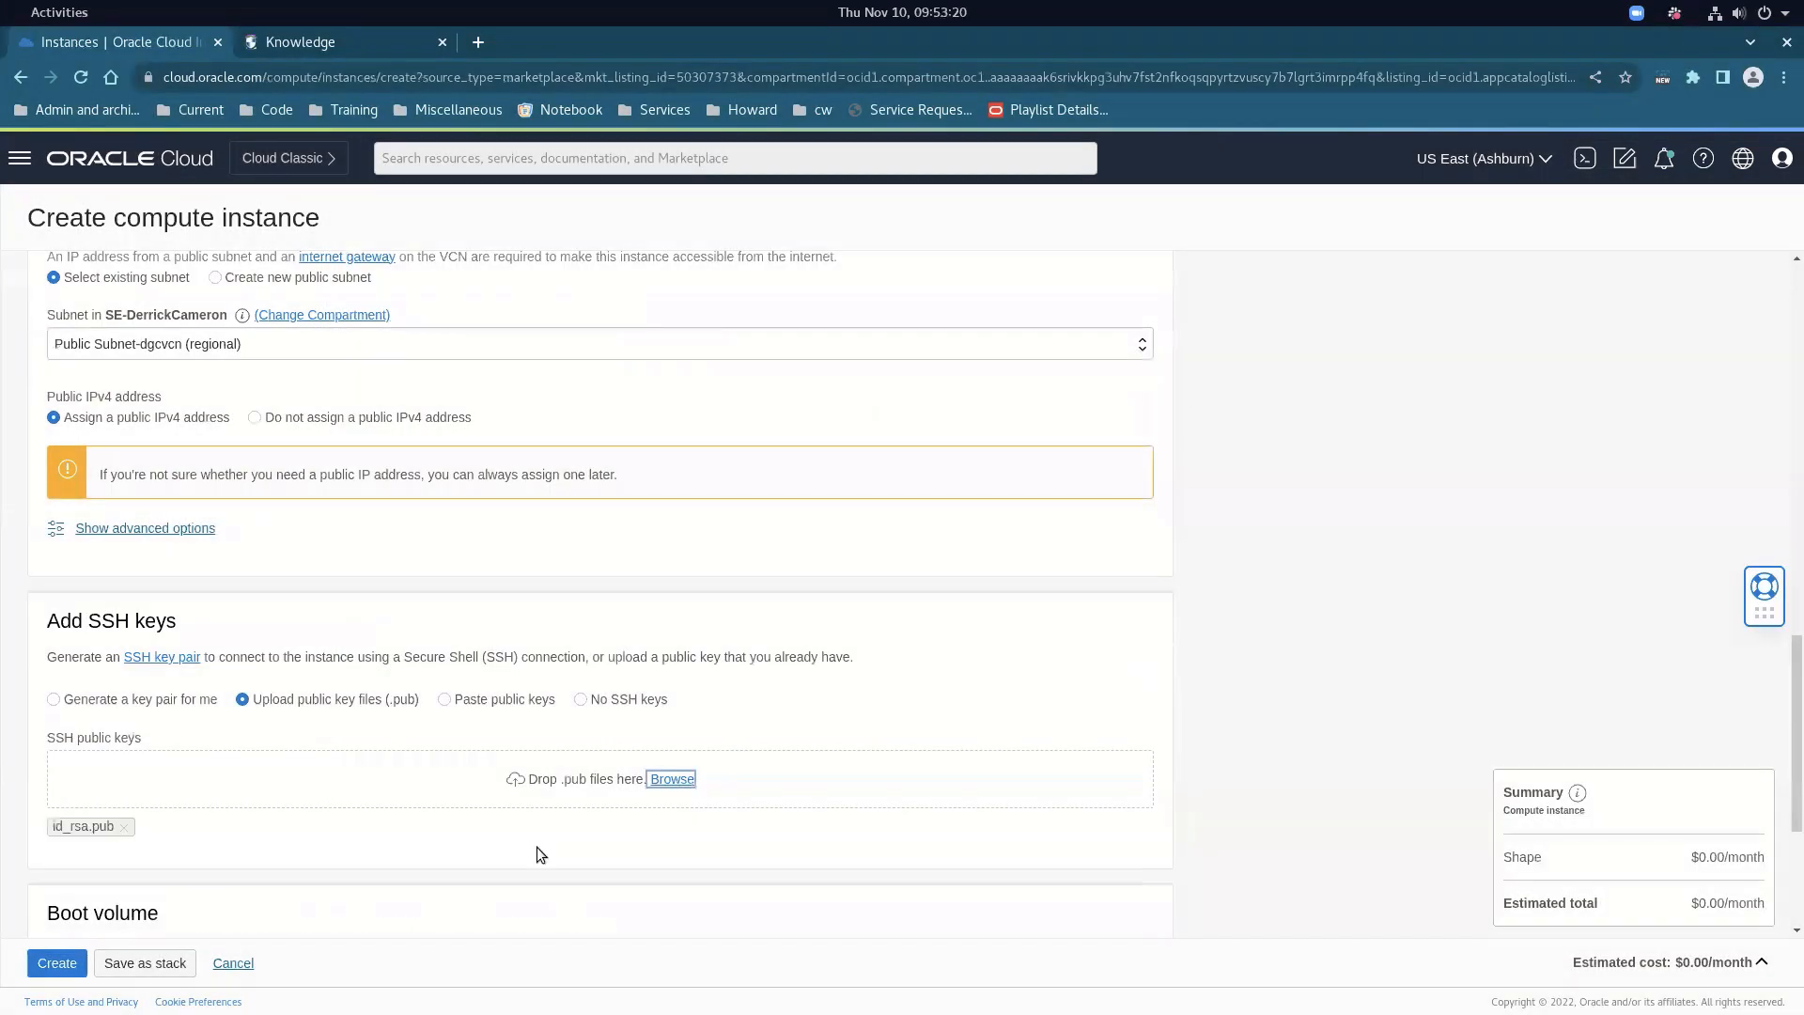
scroll(263, 827, "down", 3)
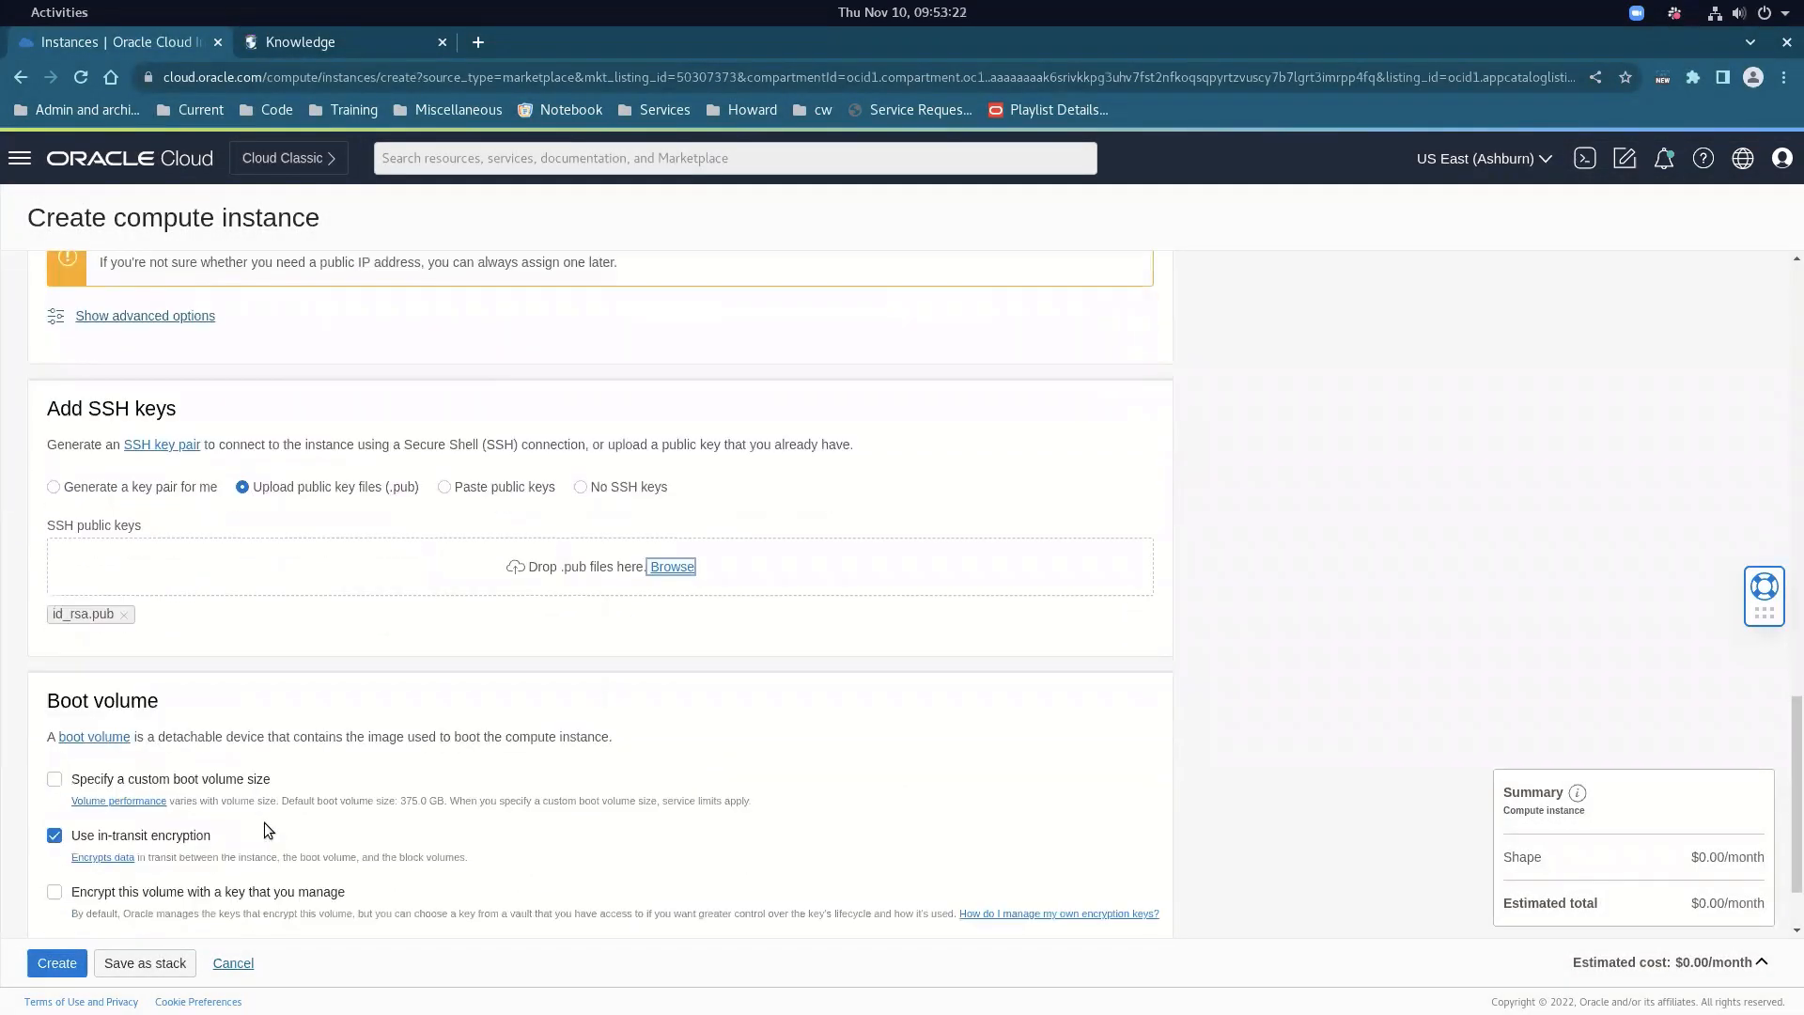
left_click(233, 965)
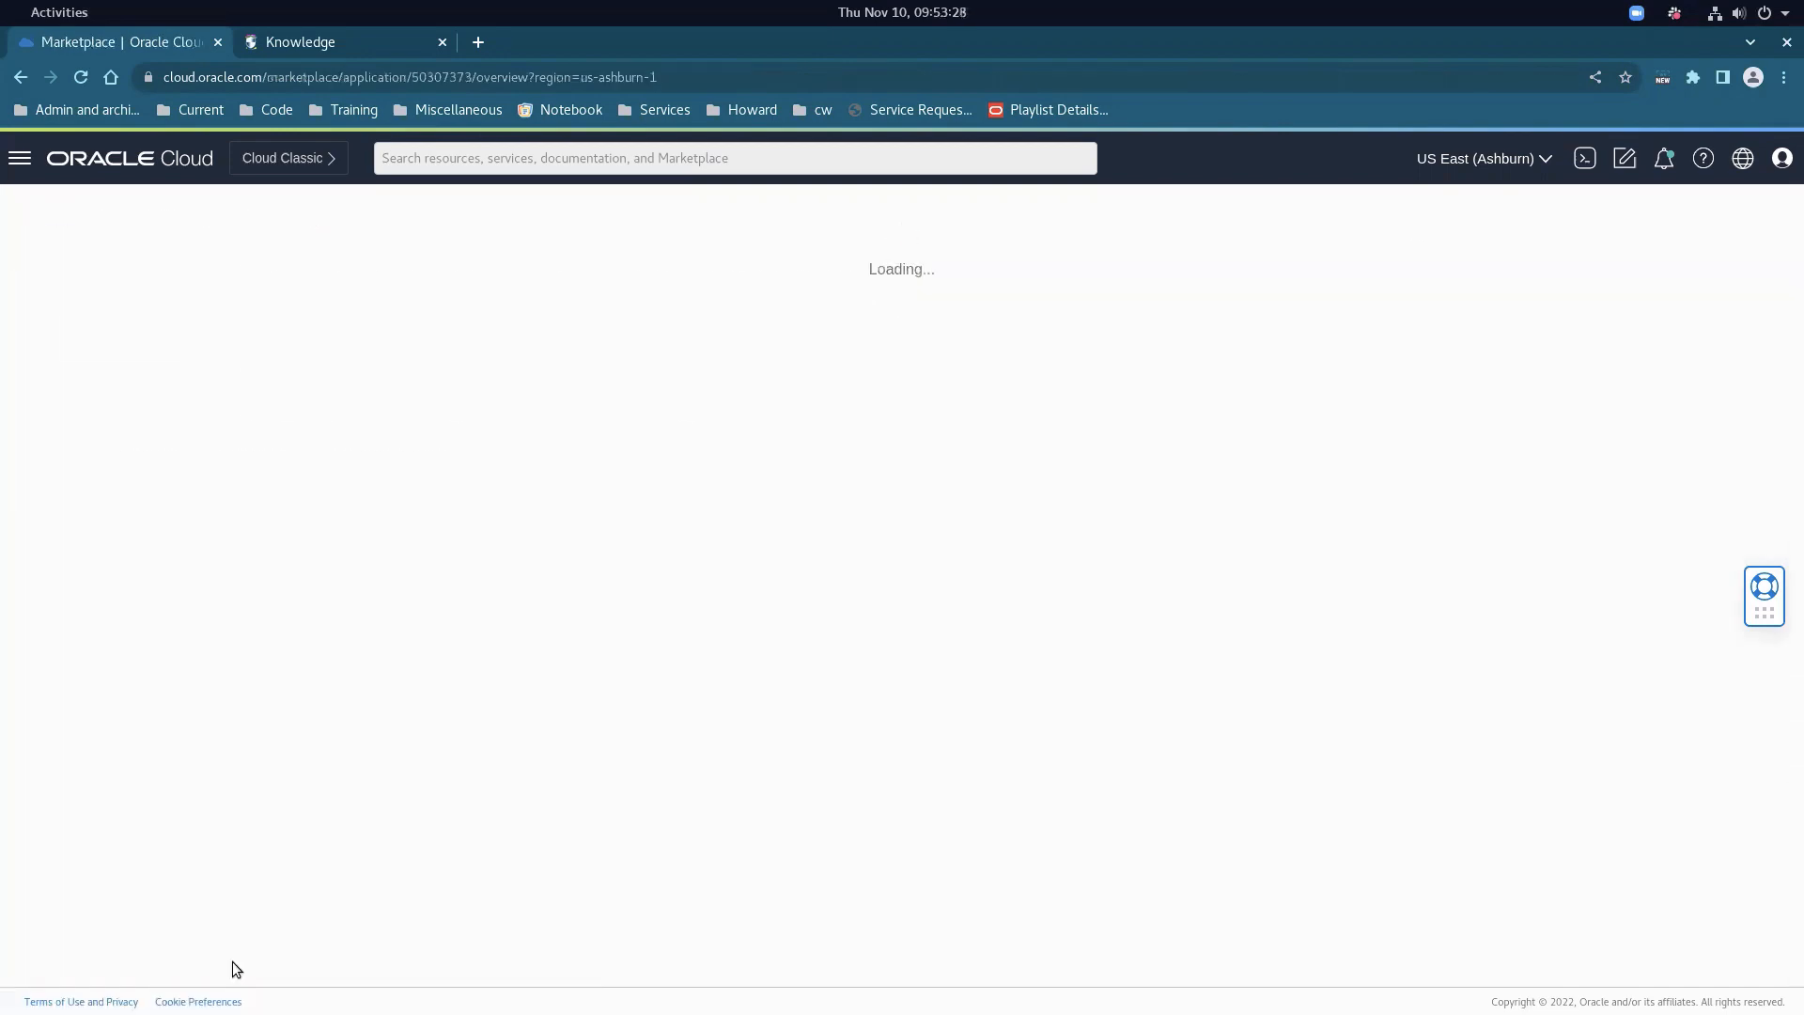
Go to Compute > Instances to see the running ebs instance, then switch to the terminal
left_click(19, 158)
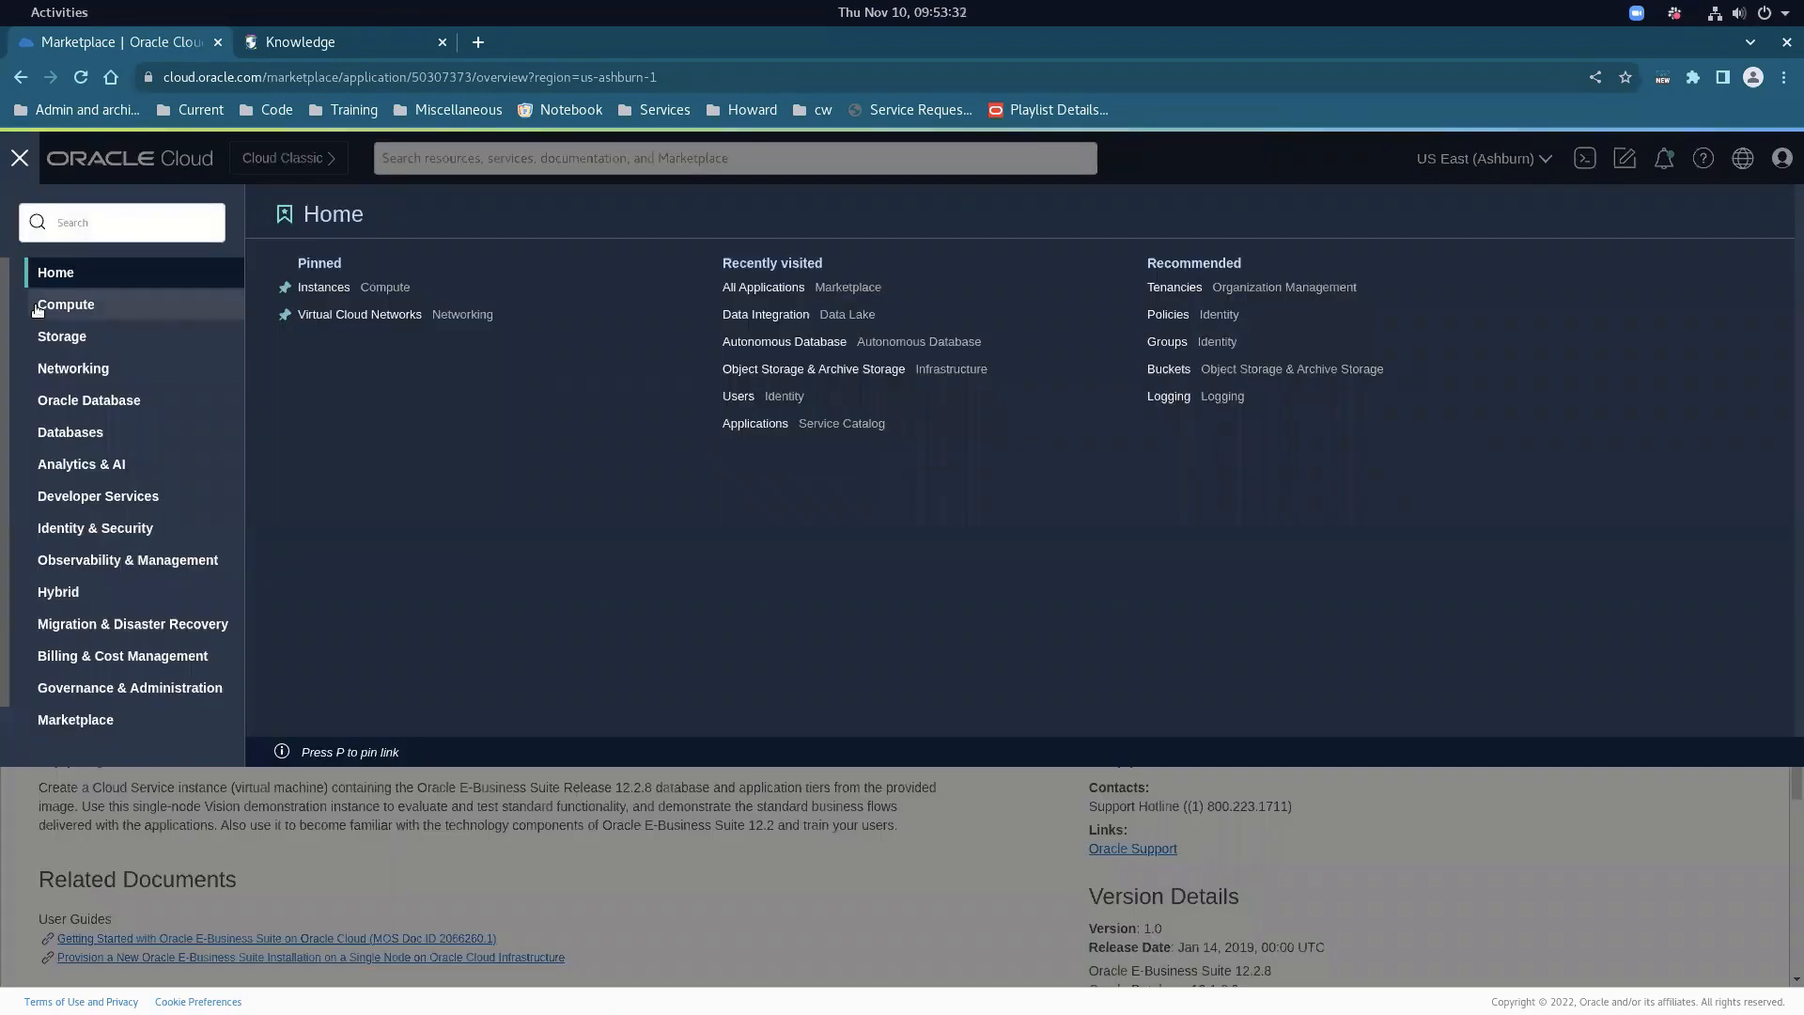
mouse_move(38, 310)
left_click(352, 310)
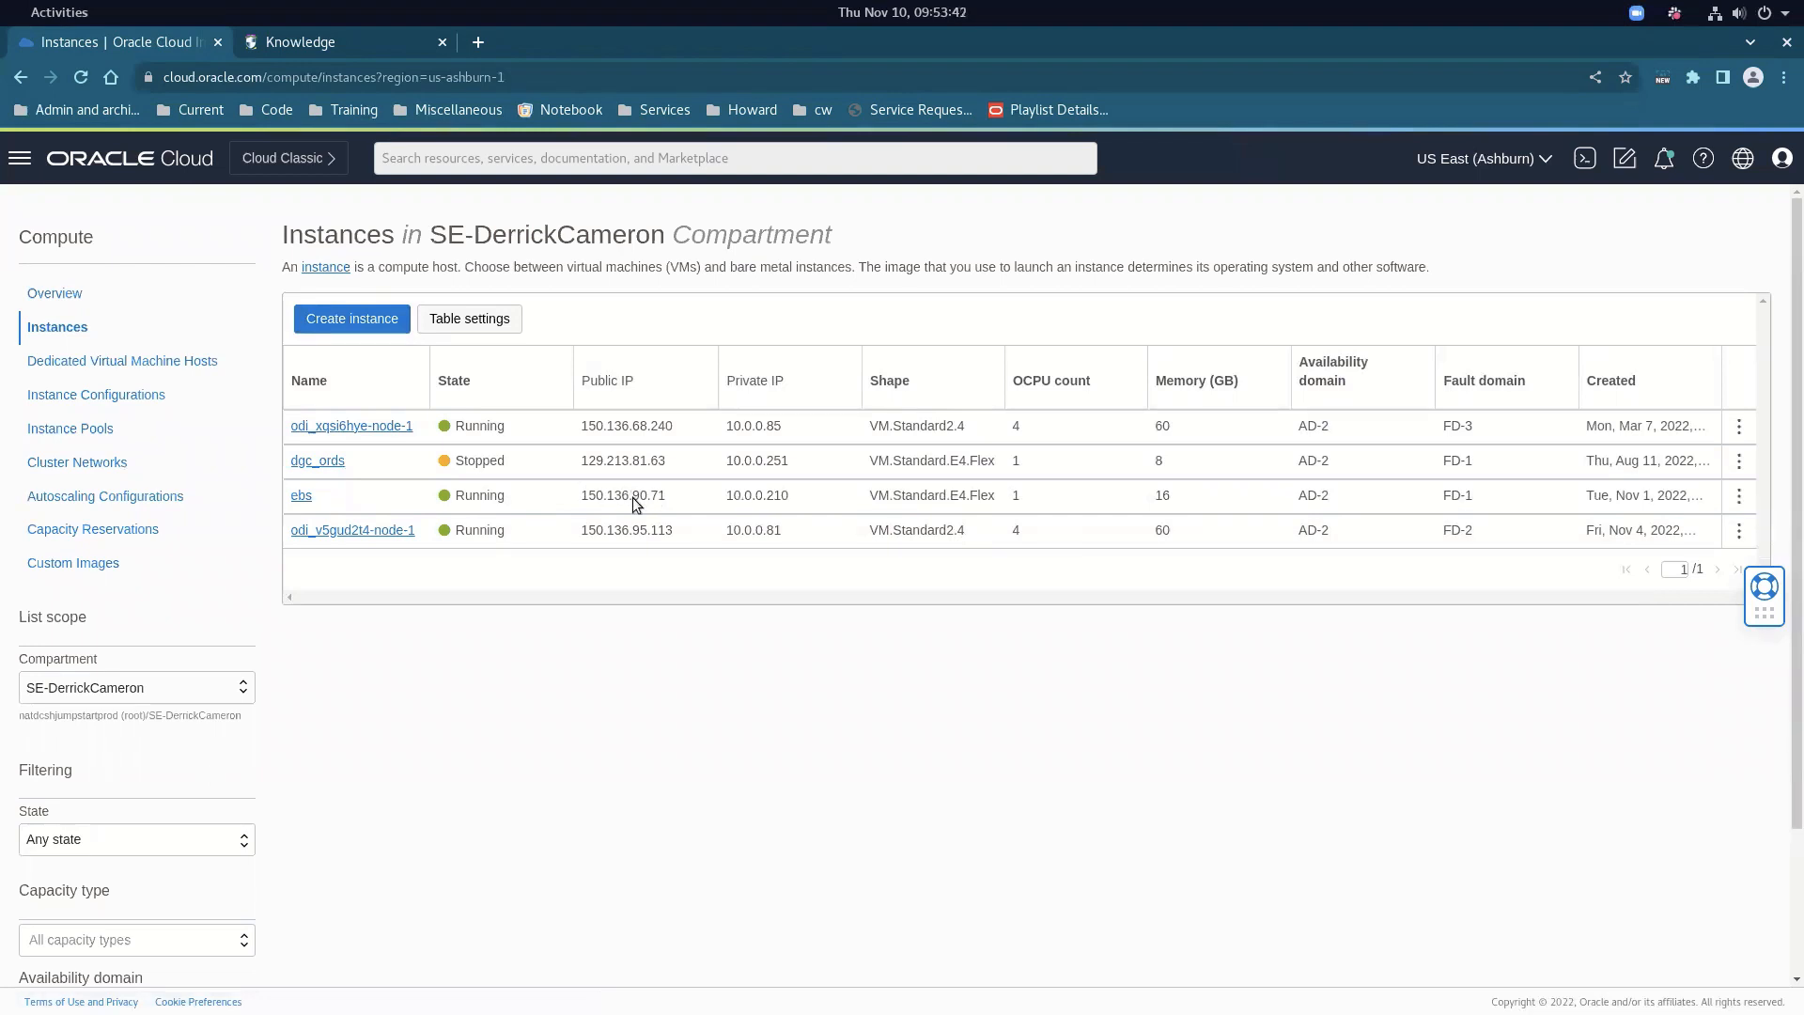
key("alt+Tab")
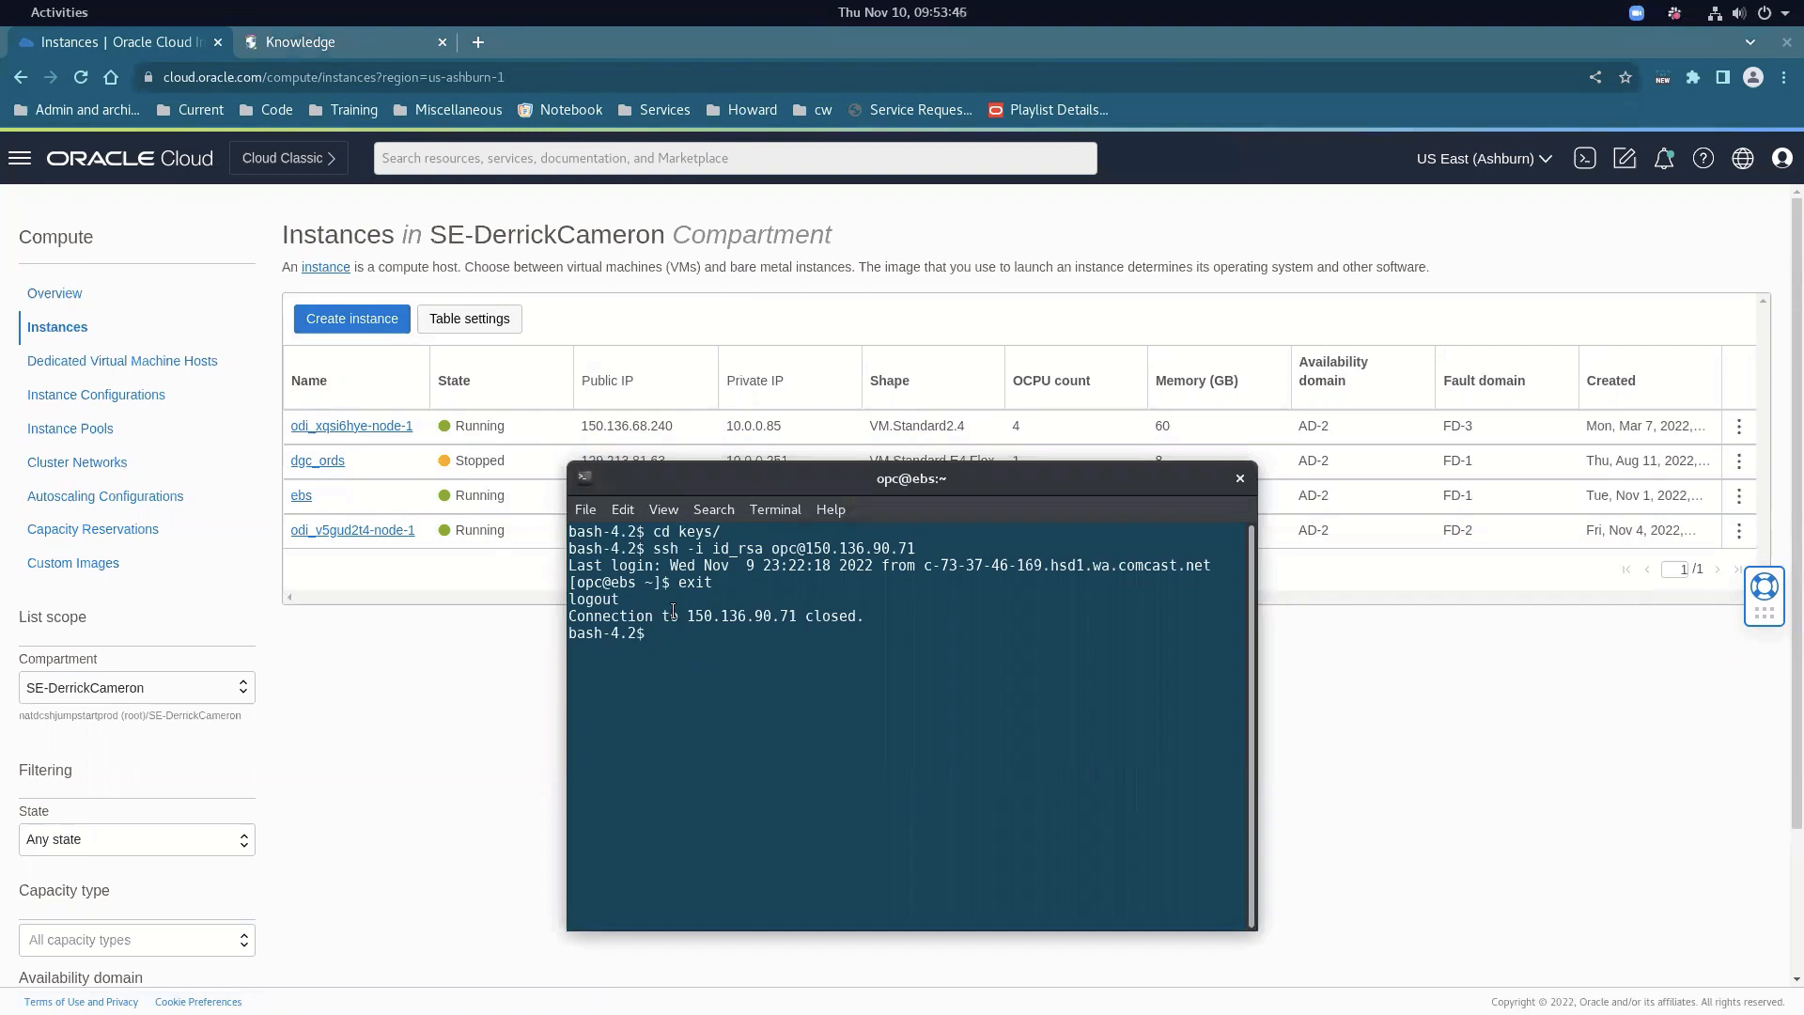
Rerun the ssh -i id_rsa command to reach 150.136.90.71, then return to the Knowledge tab
key("Up")
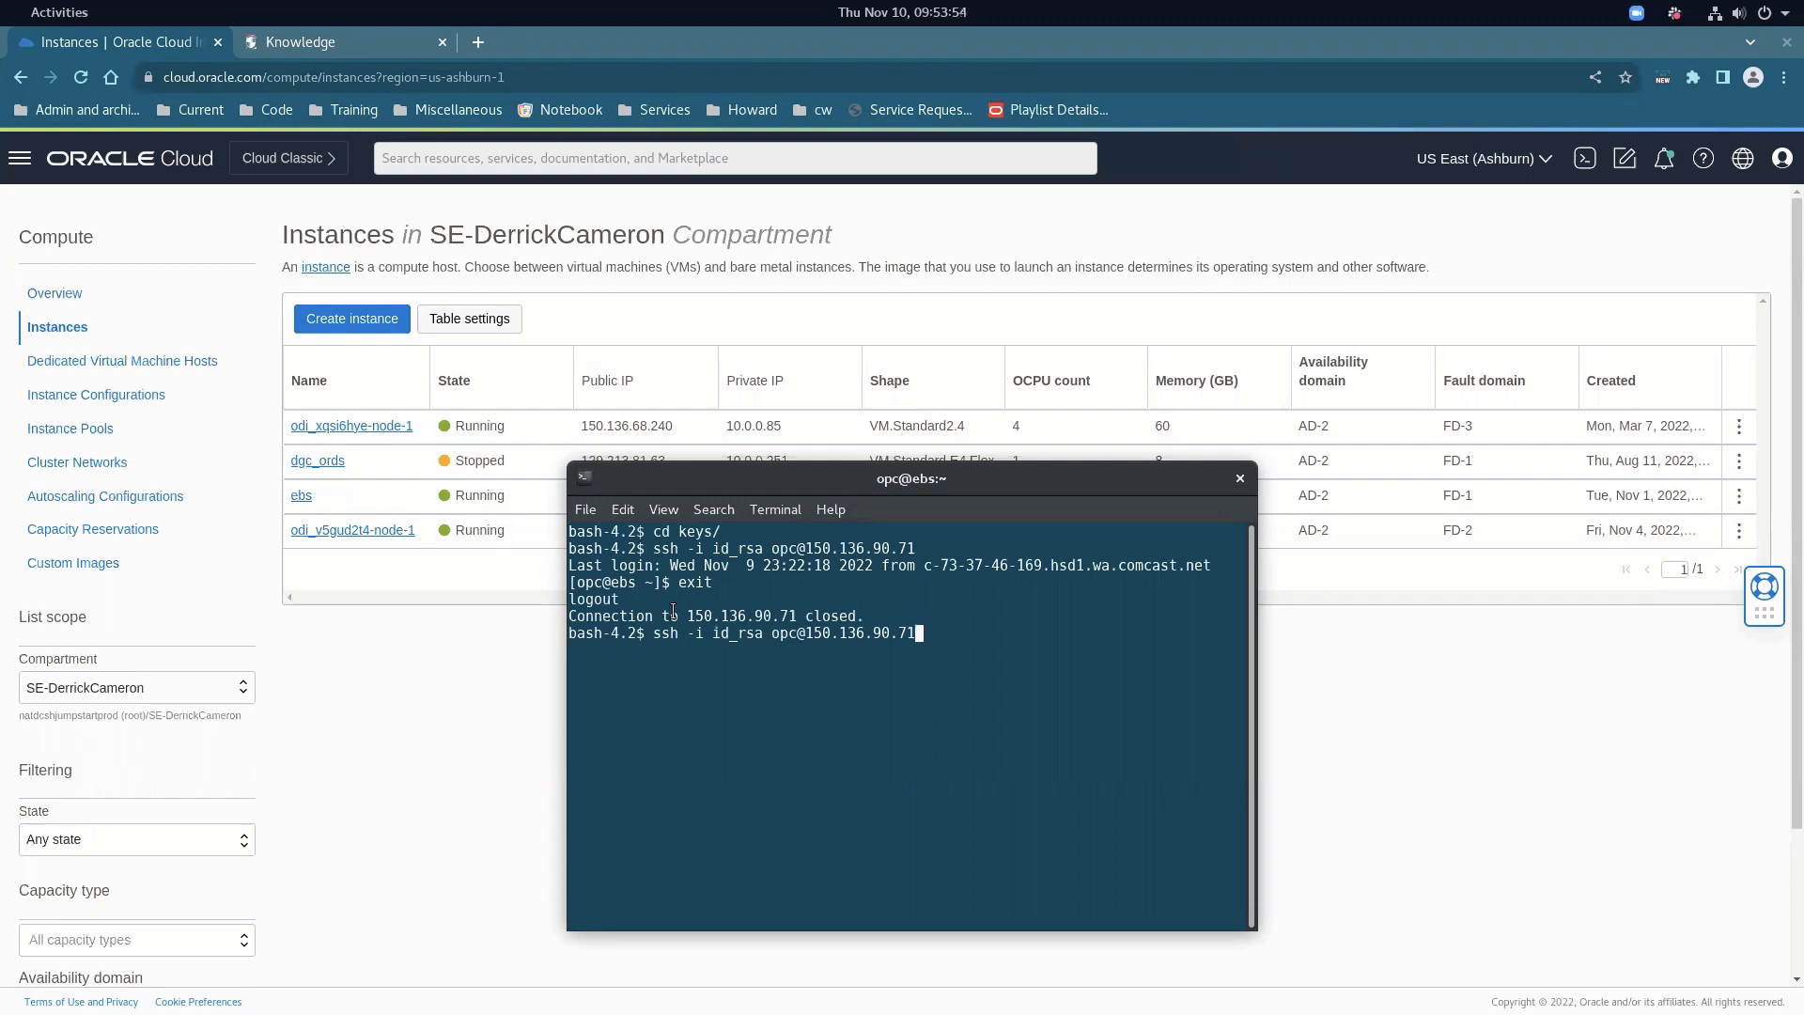
key("Return")
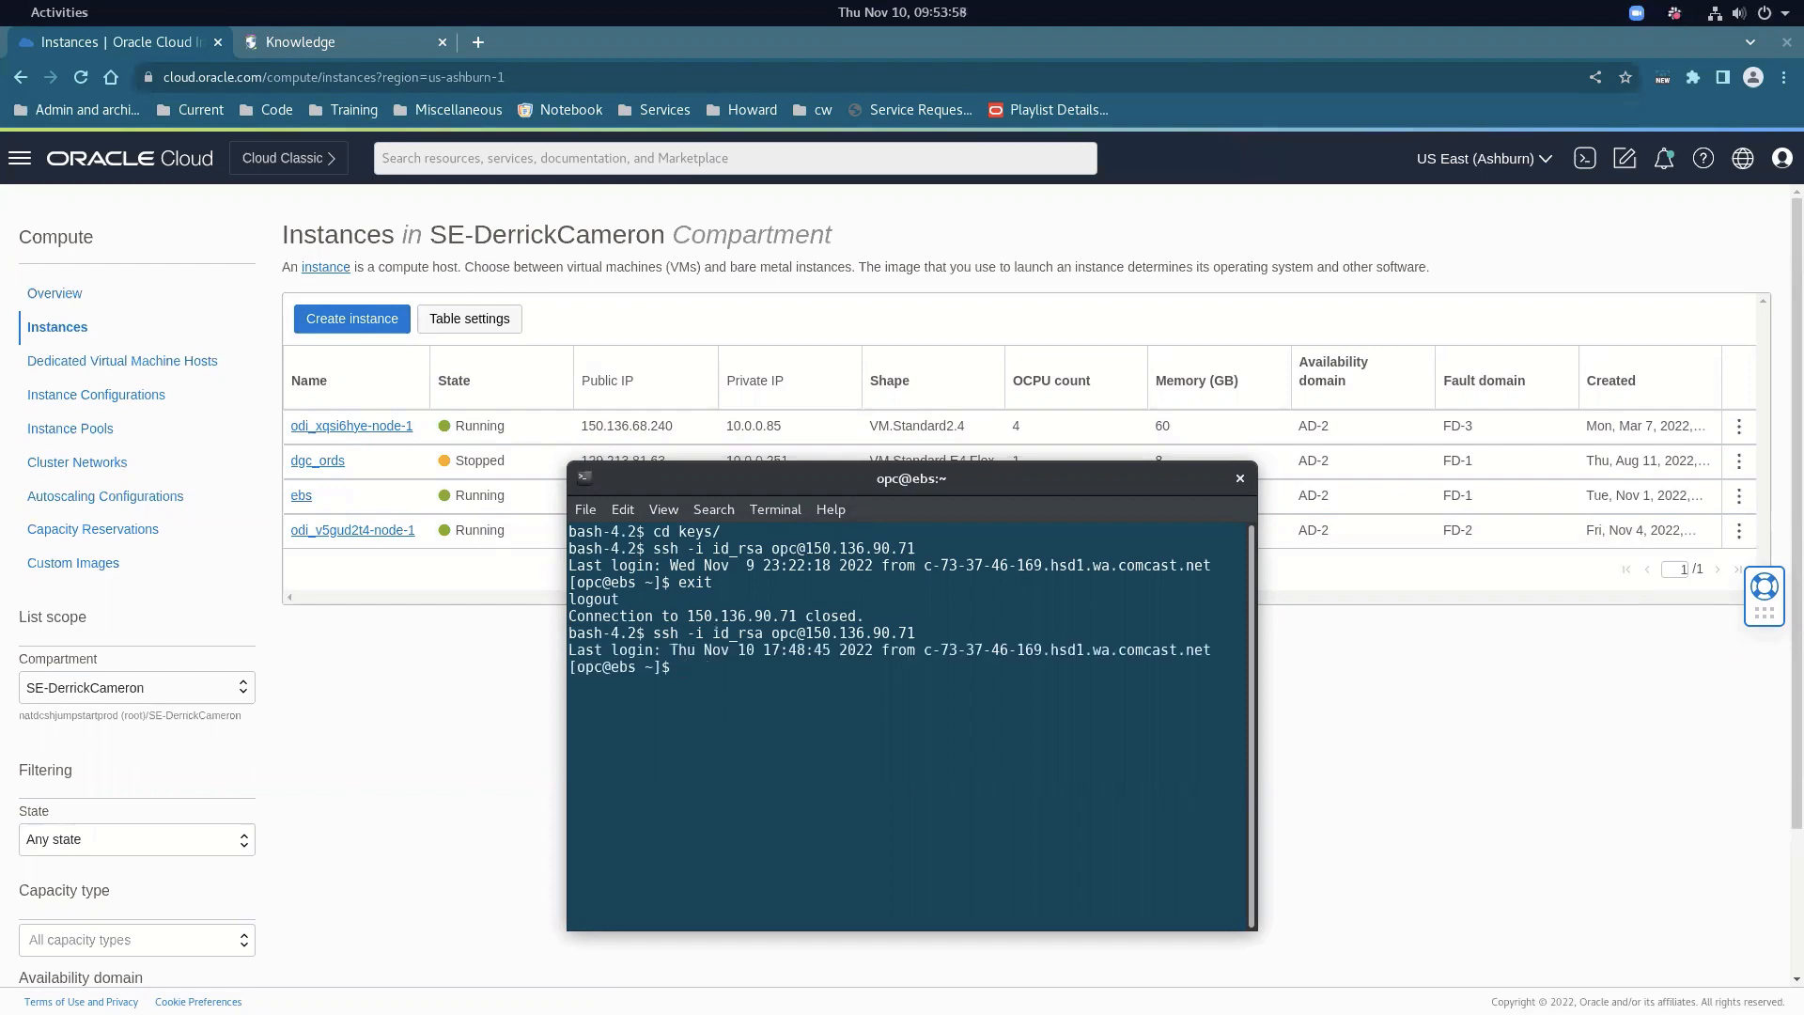
left_click(317, 41)
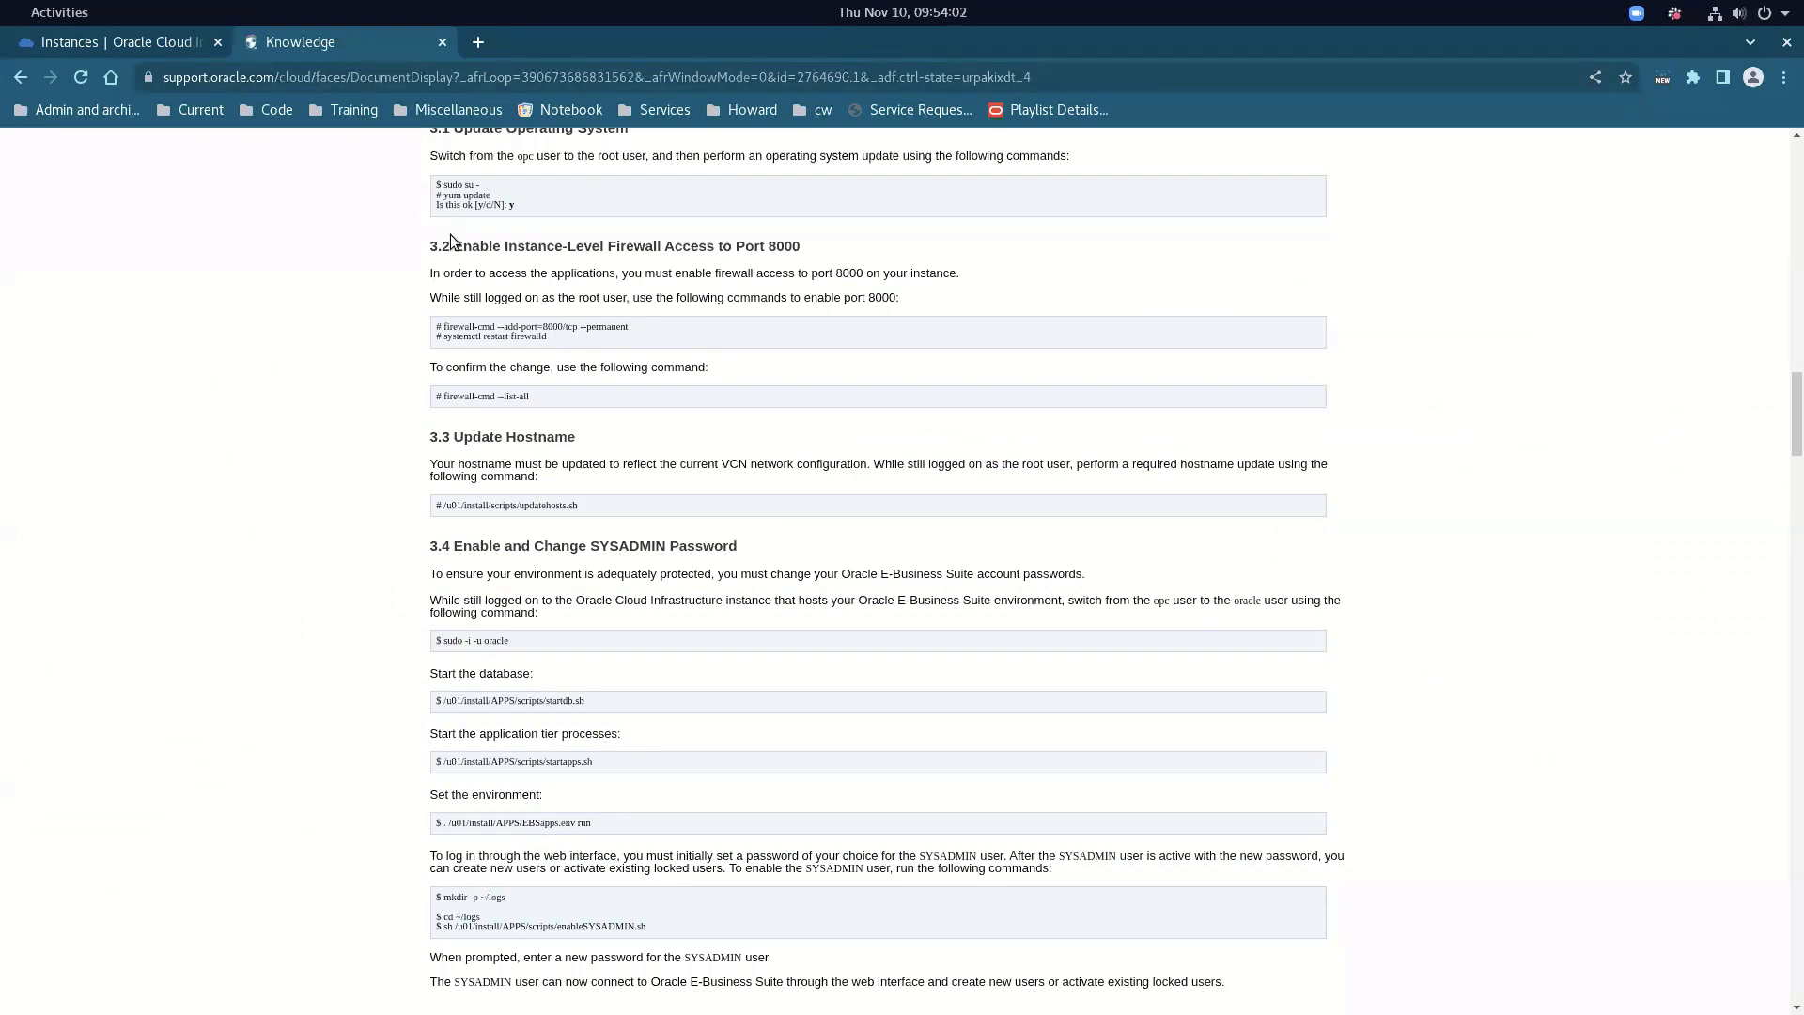
Find section 3.2's port 8000 firewall-cmd add-port, restart and list-all commands, then return to the console
scroll(453, 241, "up", 8)
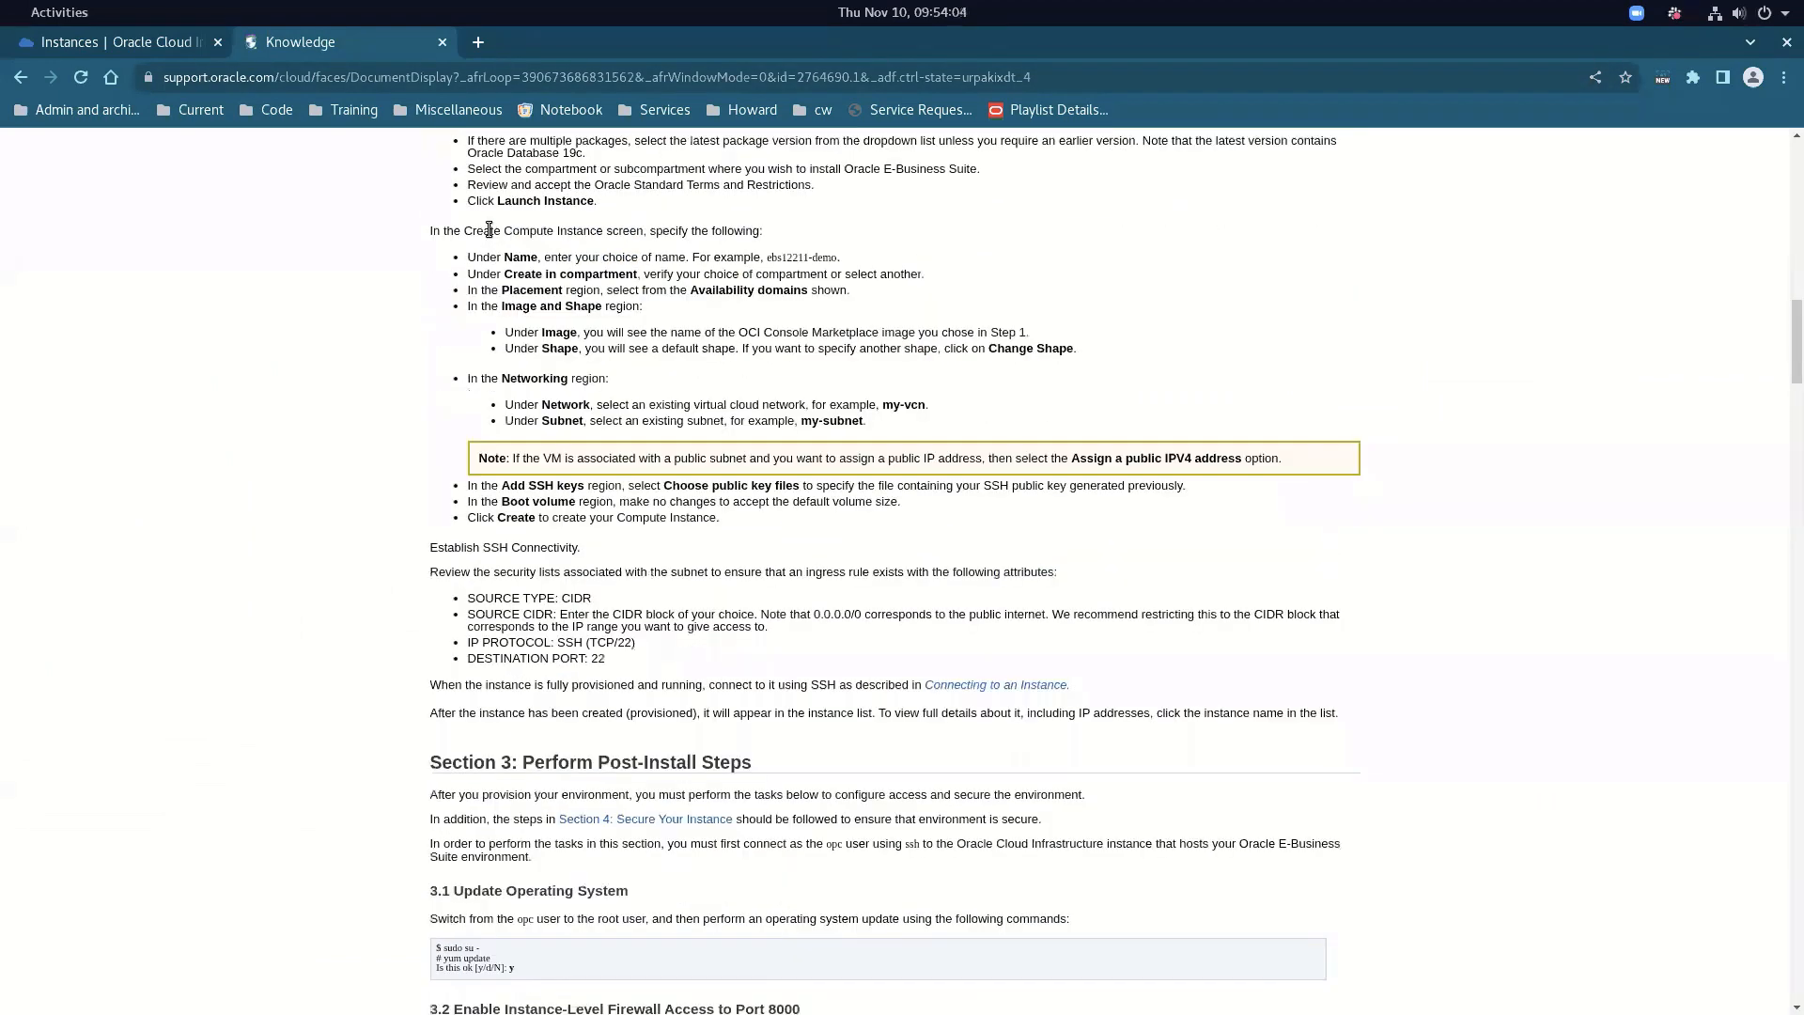
scroll(489, 230, "up", 15)
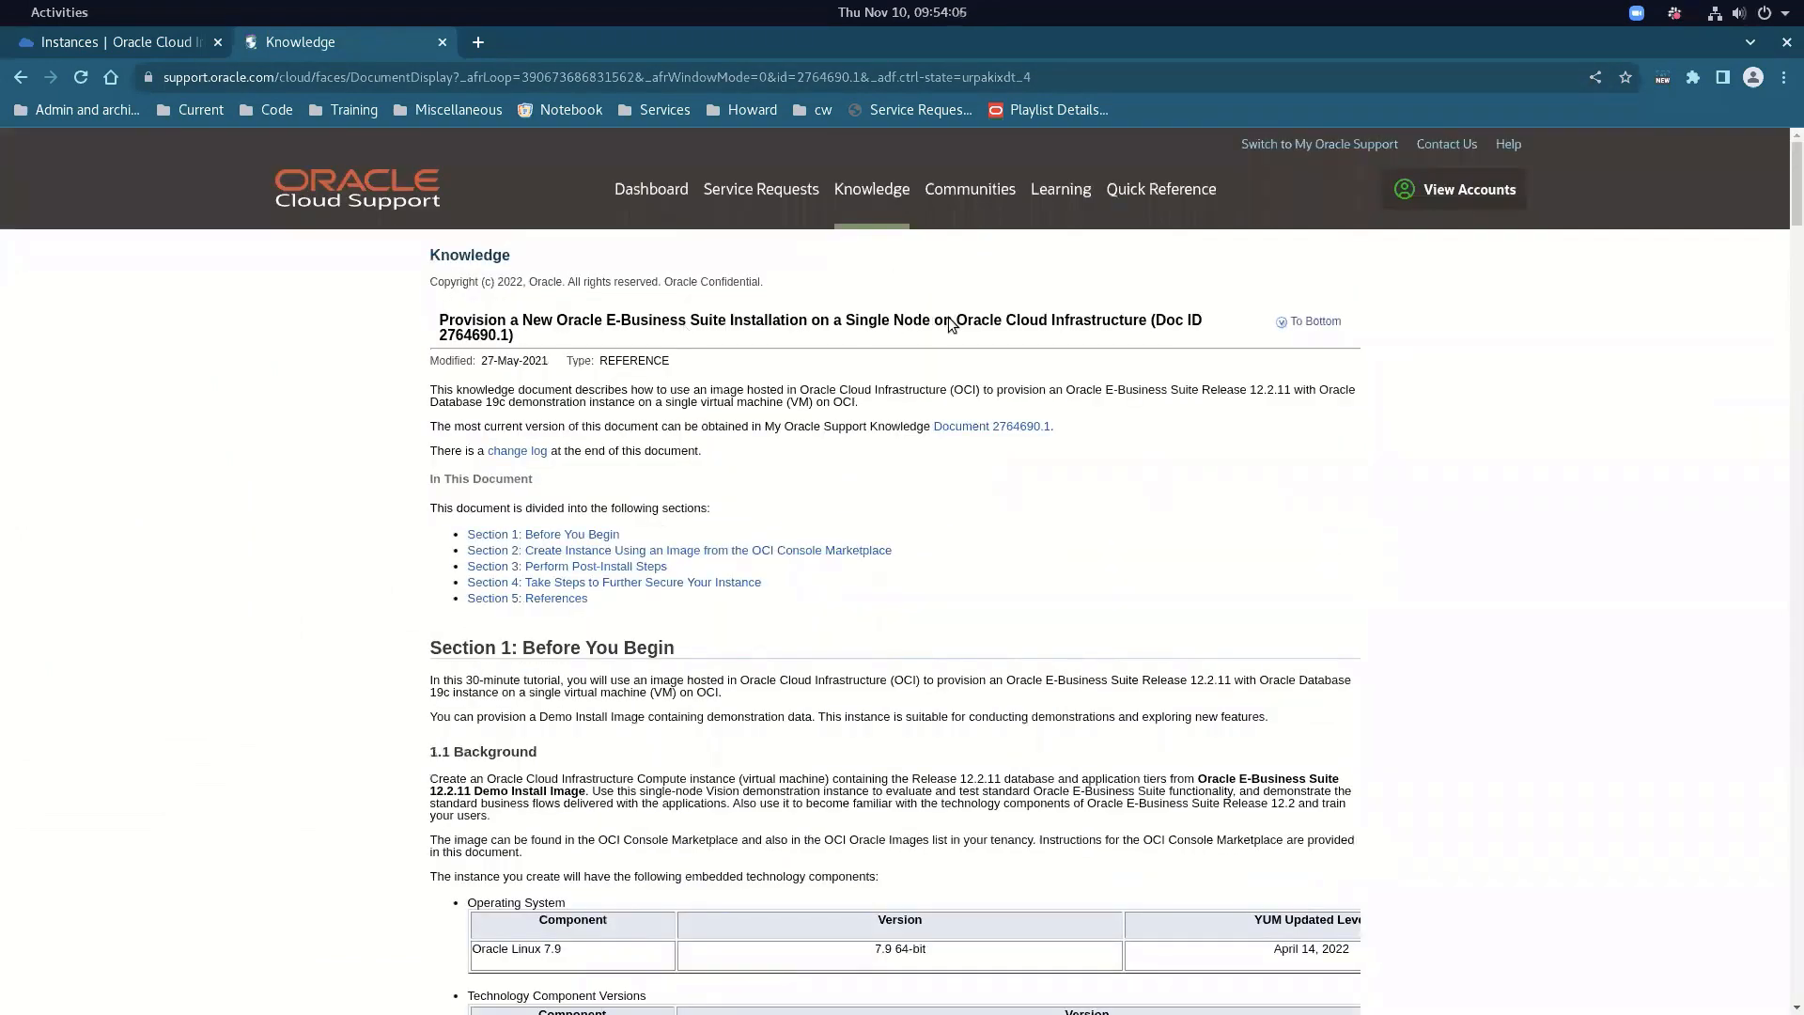
scroll(634, 516, "down", 7)
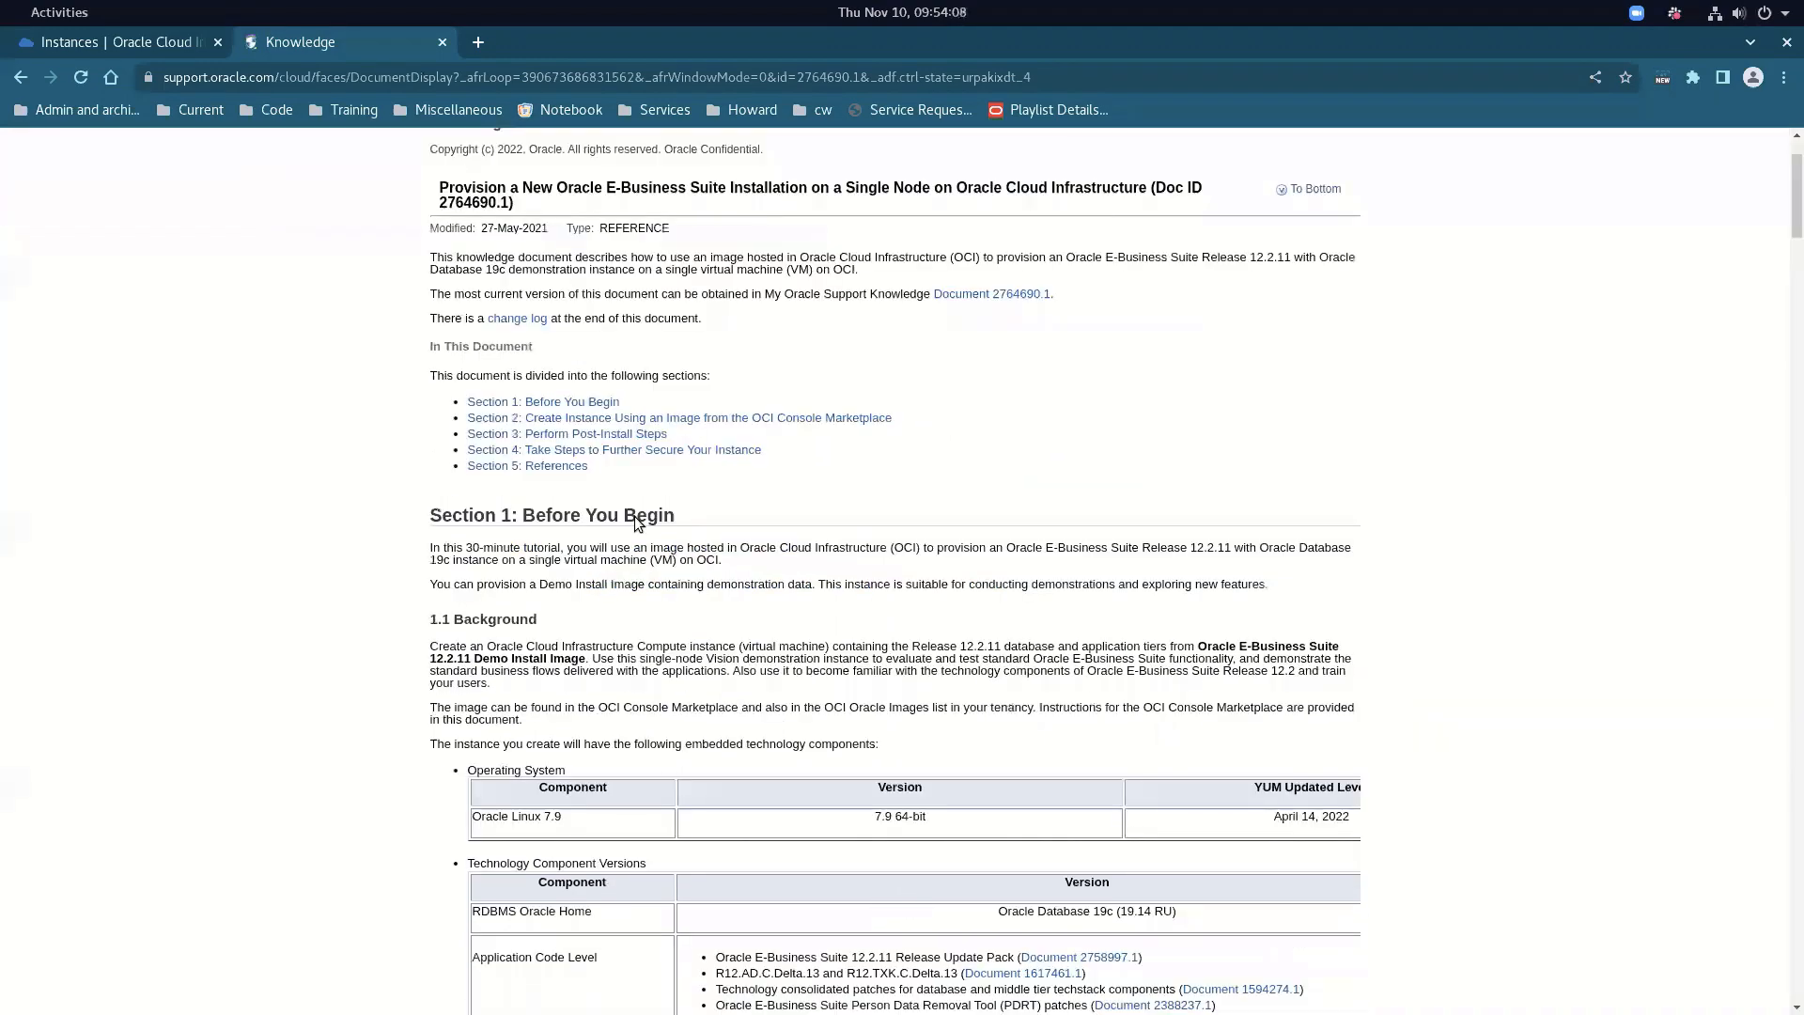
scroll(611, 517, "down", 12)
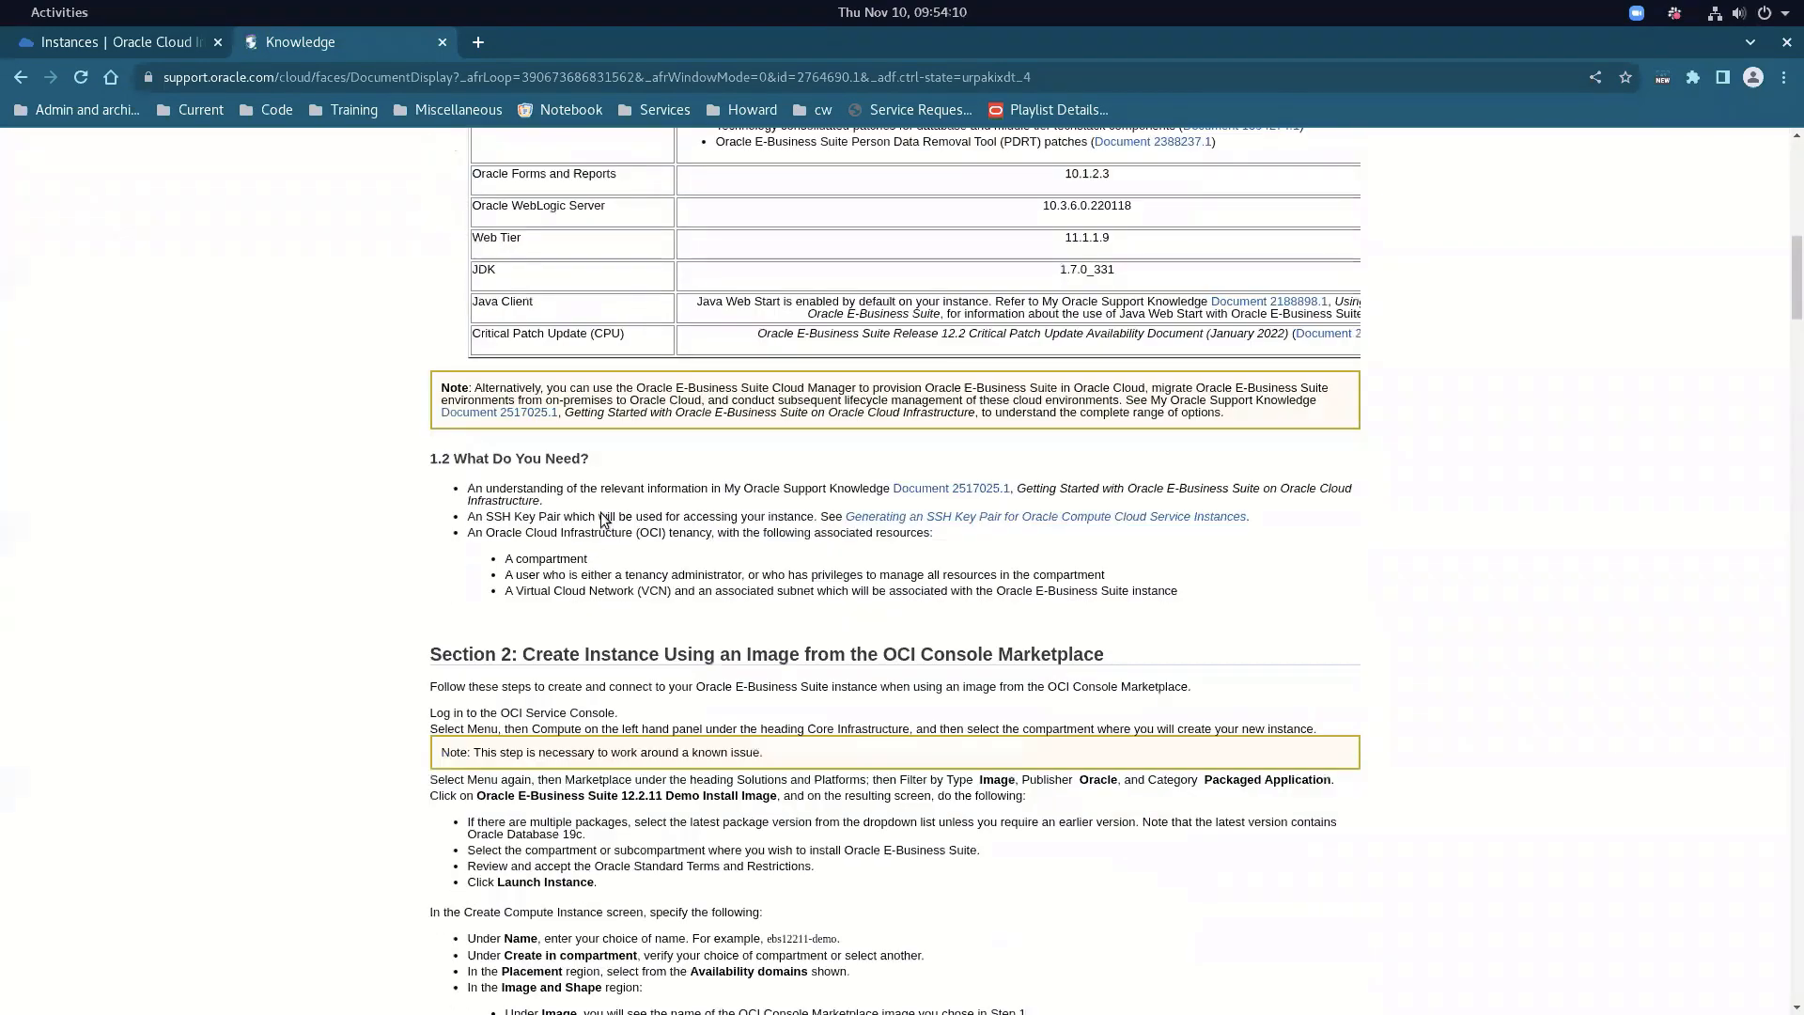
scroll(569, 508, "down", 3)
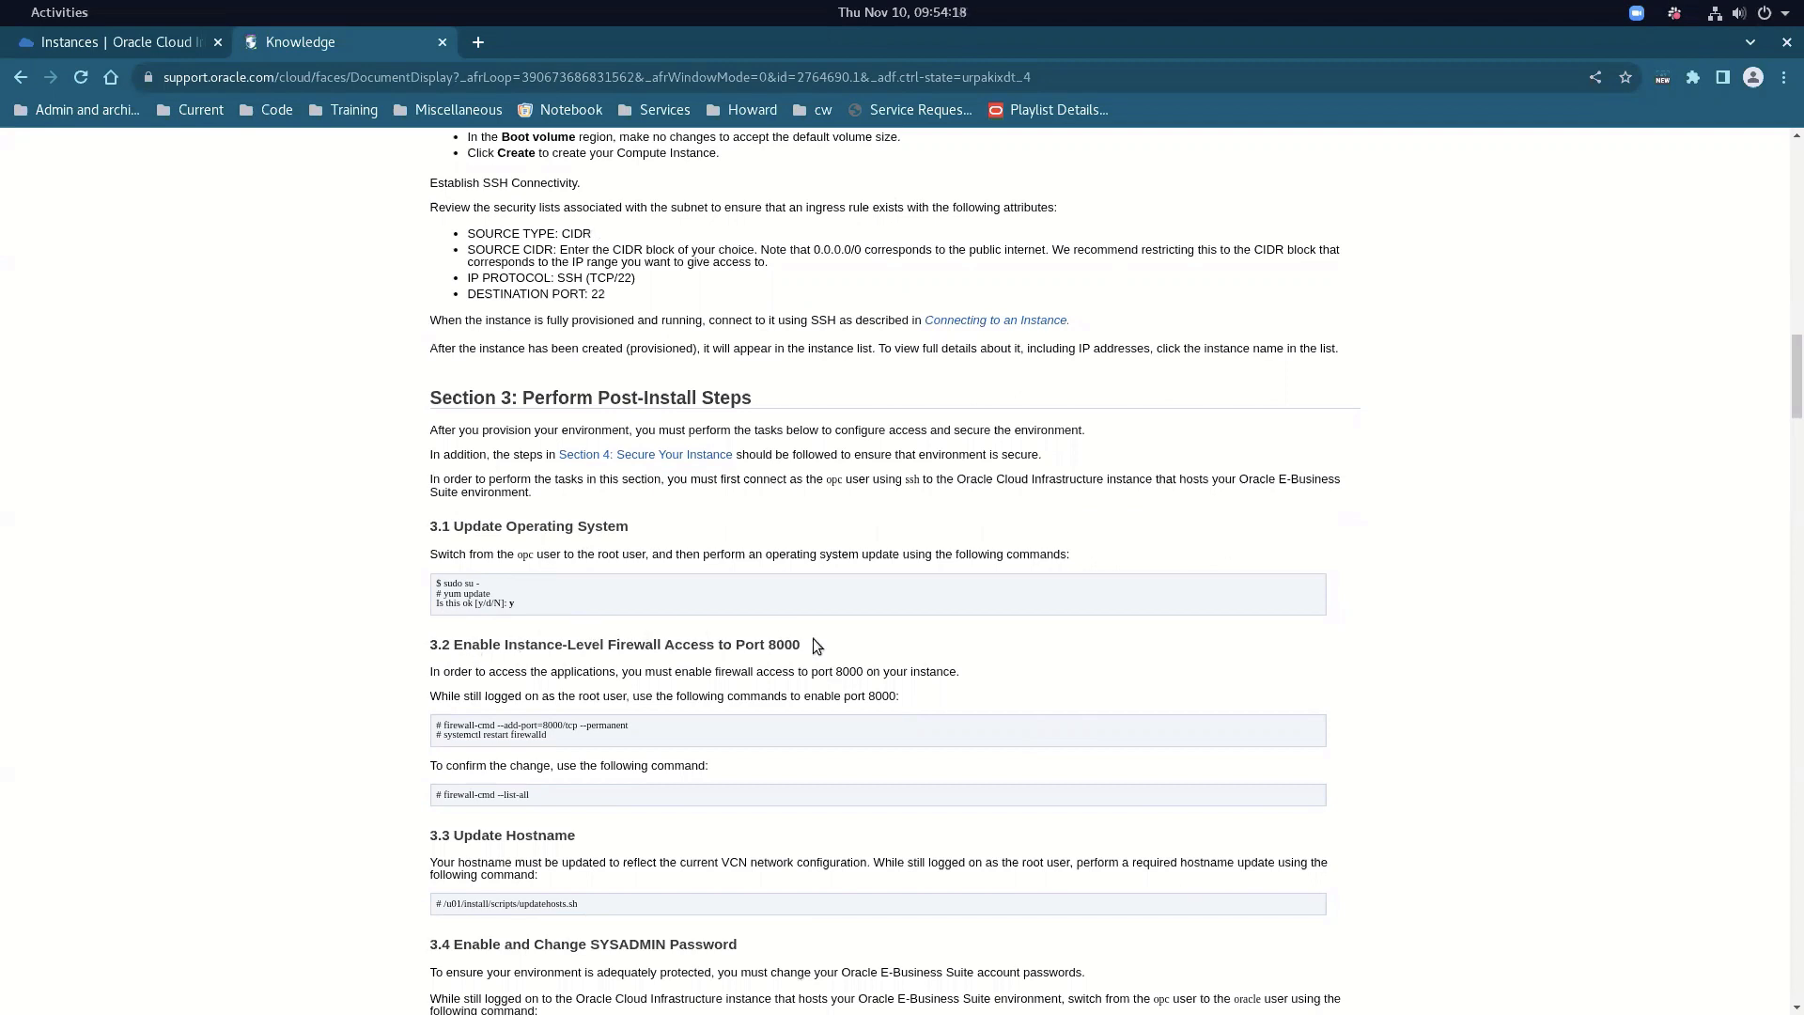
left_click_drag(801, 645, 771, 646)
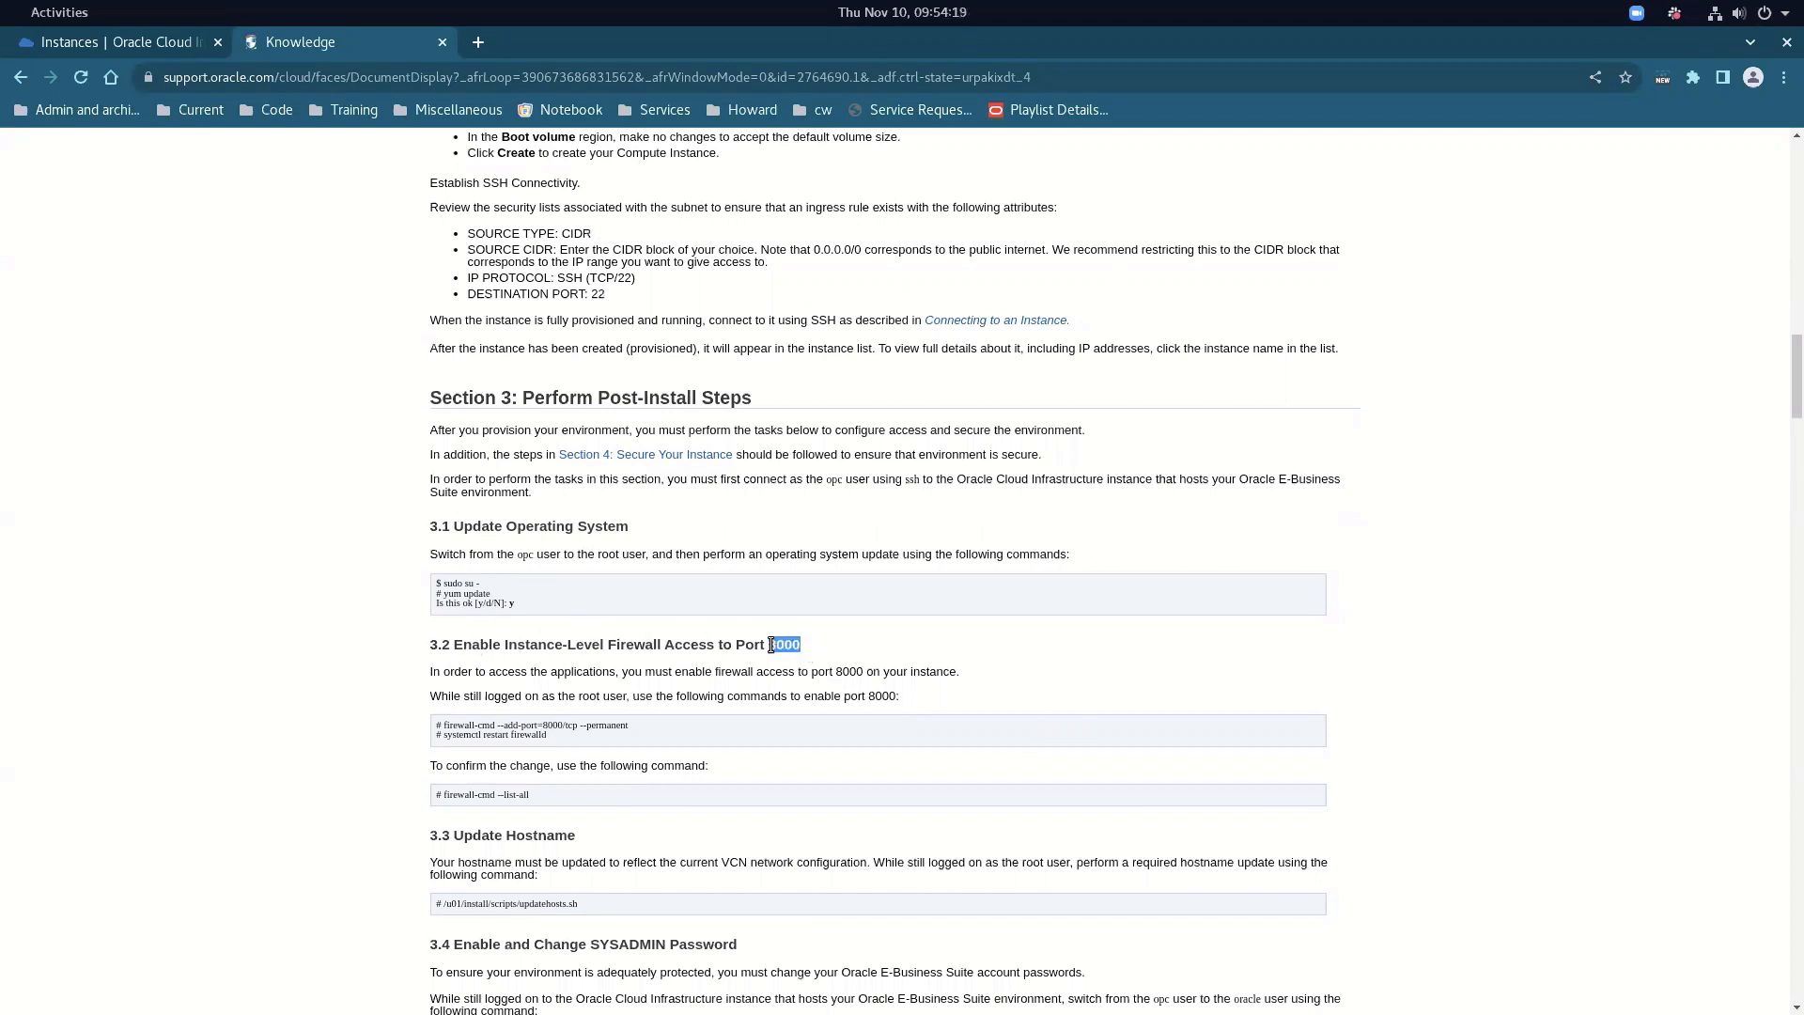
left_click(515, 734)
left_click_drag(555, 737, 447, 730)
left_click_drag(527, 791, 479, 790)
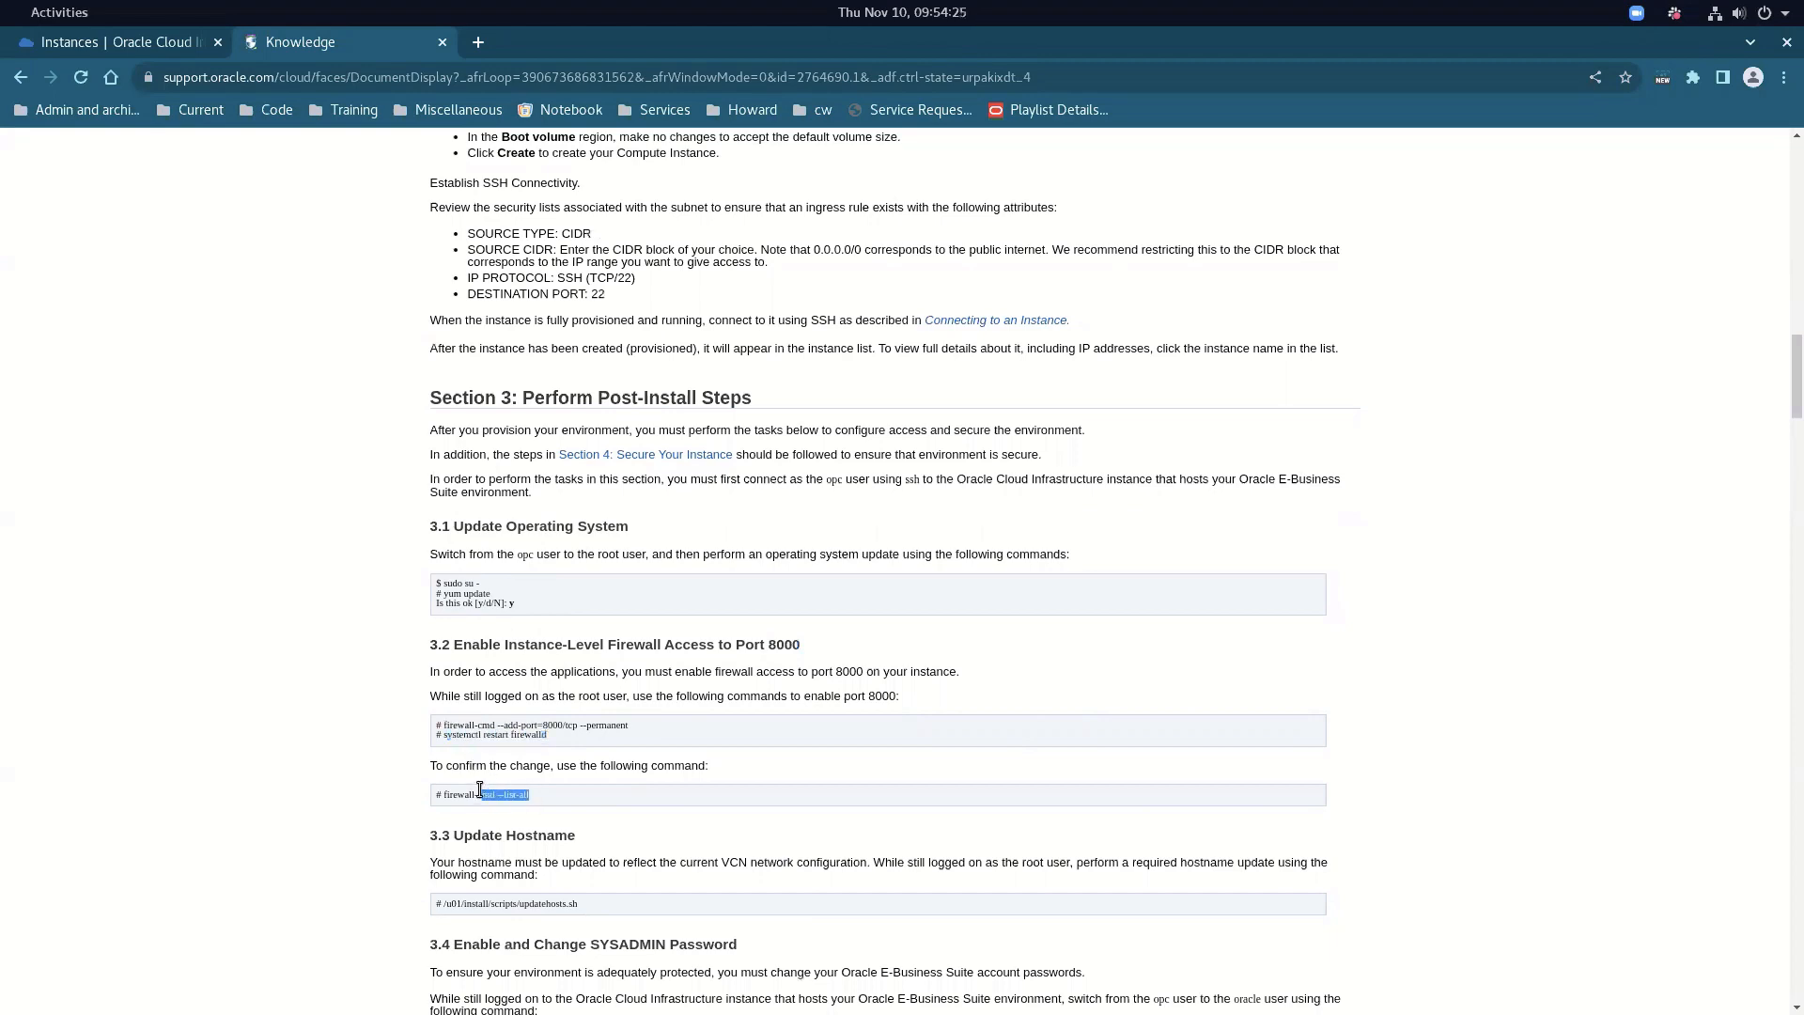
left_click(160, 43)
Open the Default Security List of Public Subnet-dgcvcn in the dgcvcn virtual cloud network
left_click(24, 167)
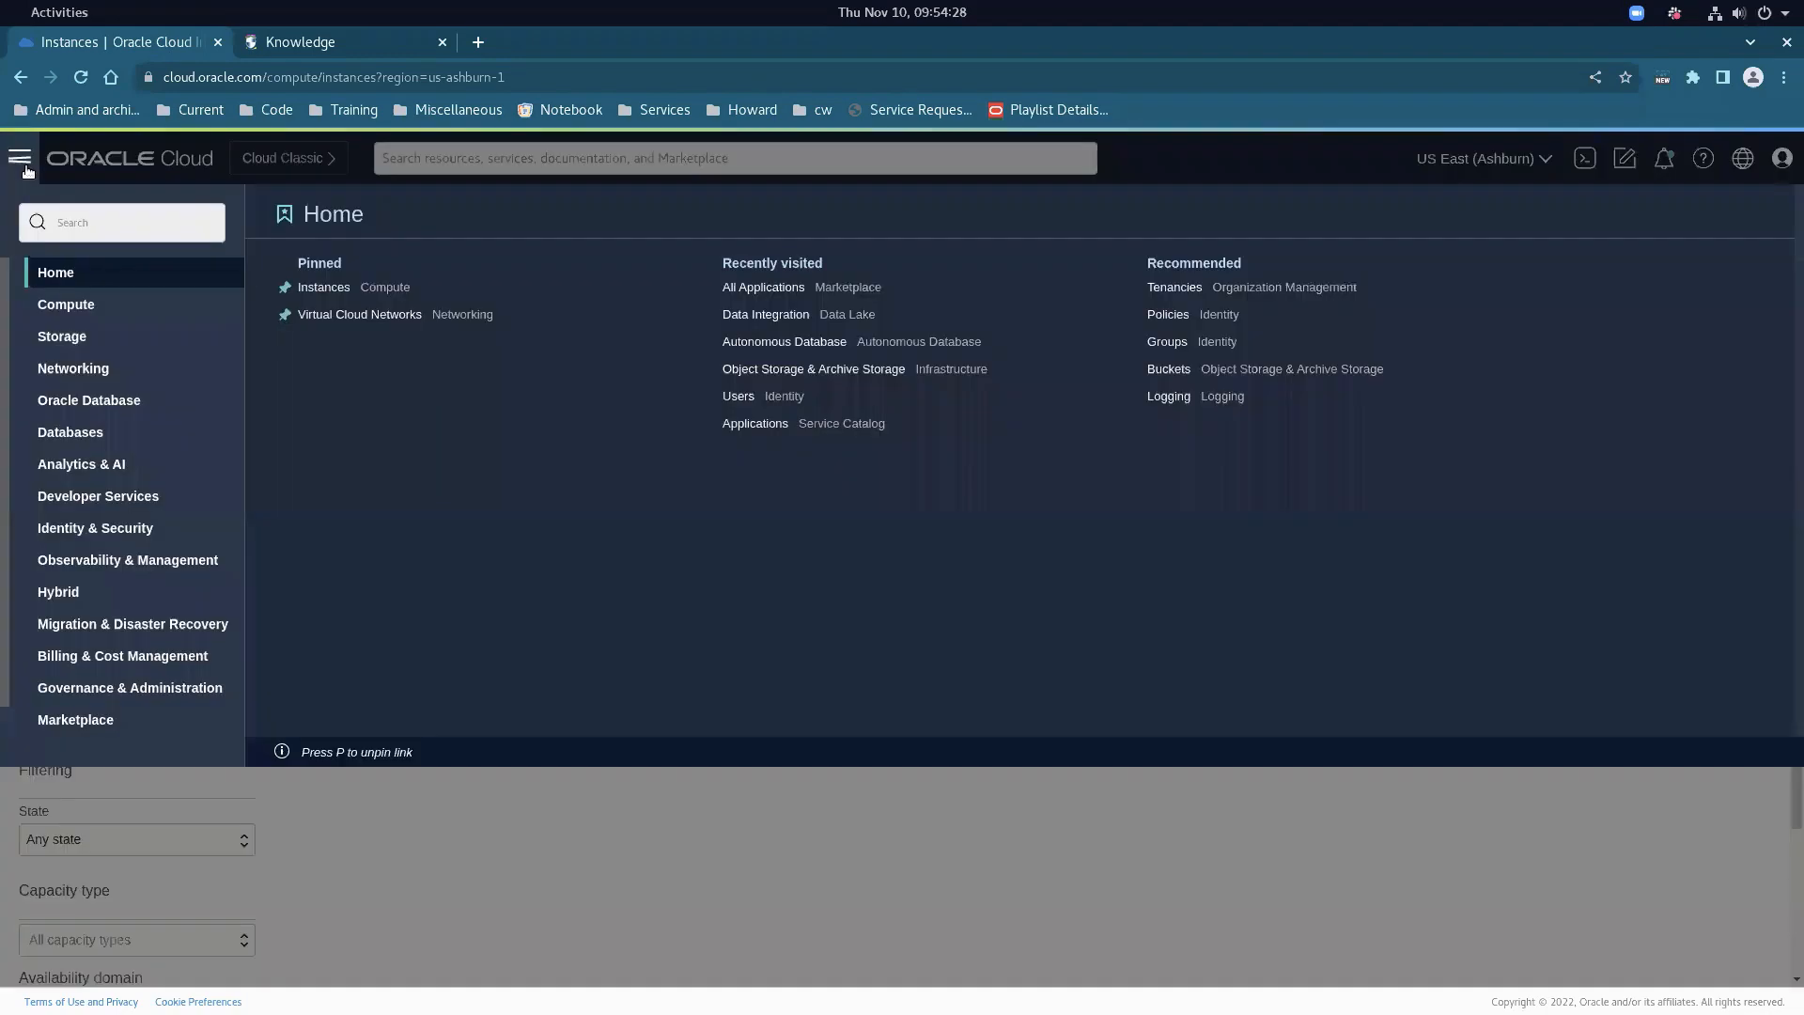
left_click(108, 370)
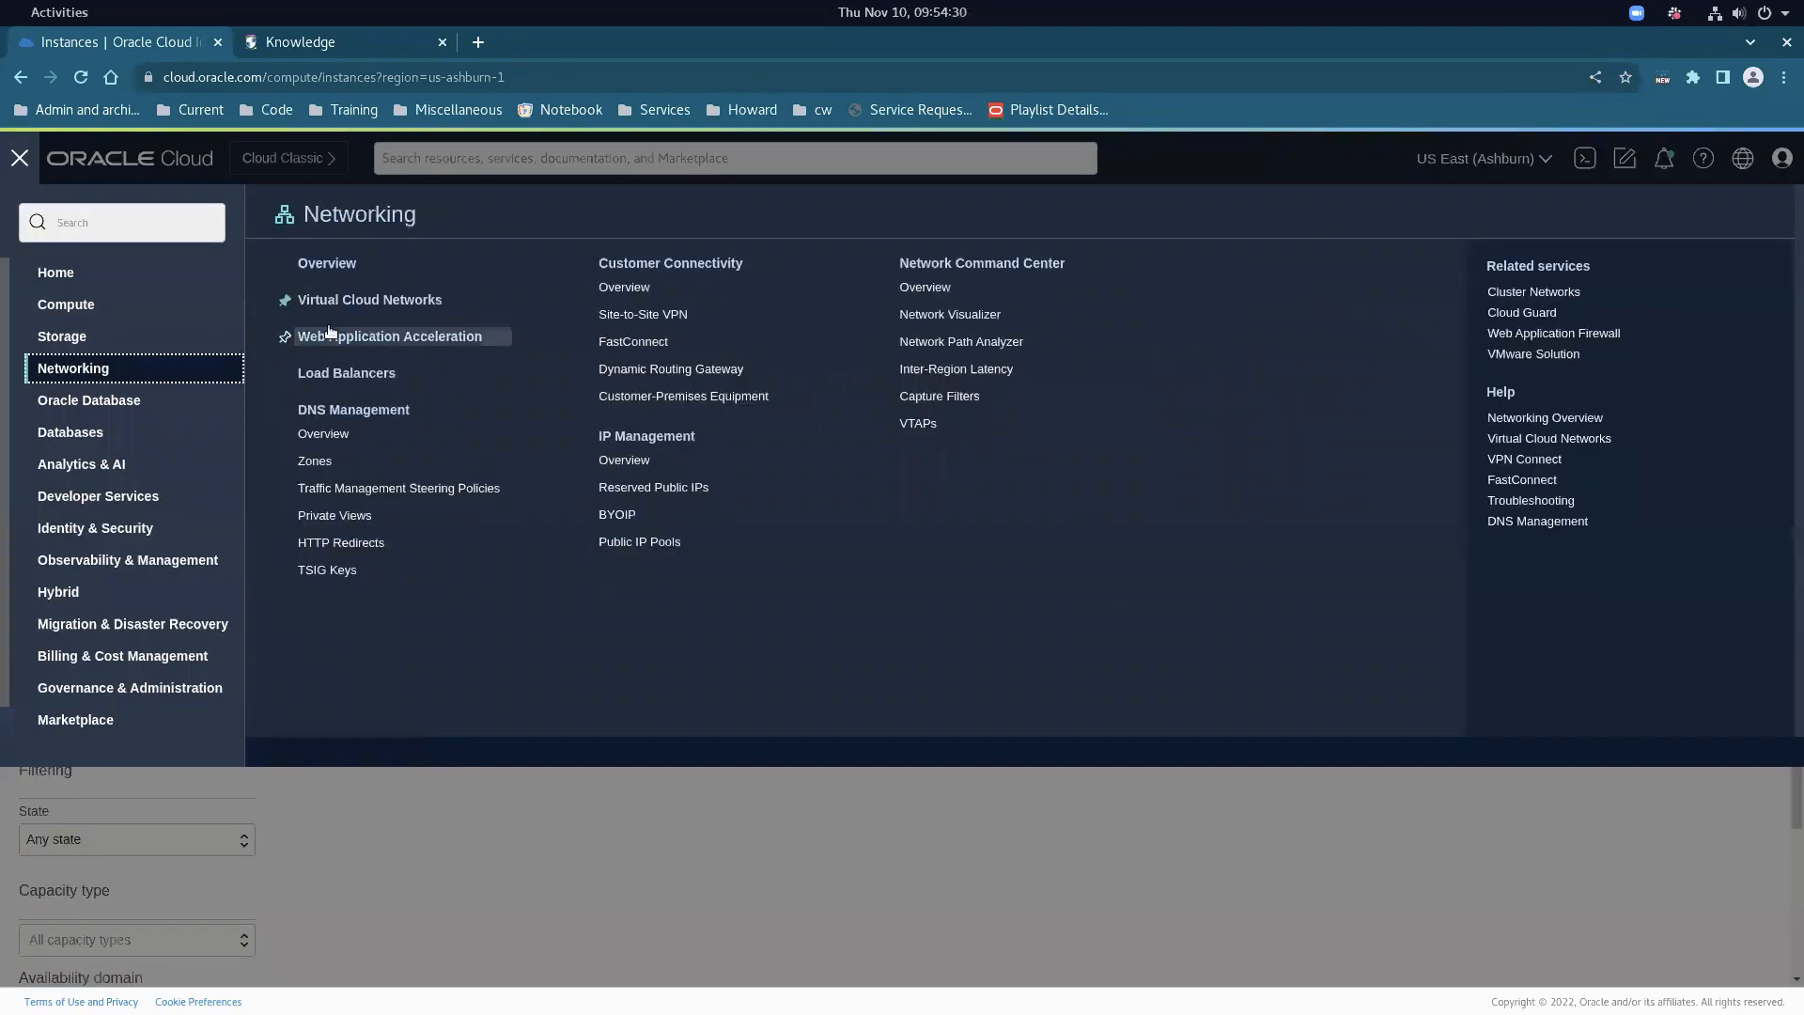
left_click(374, 299)
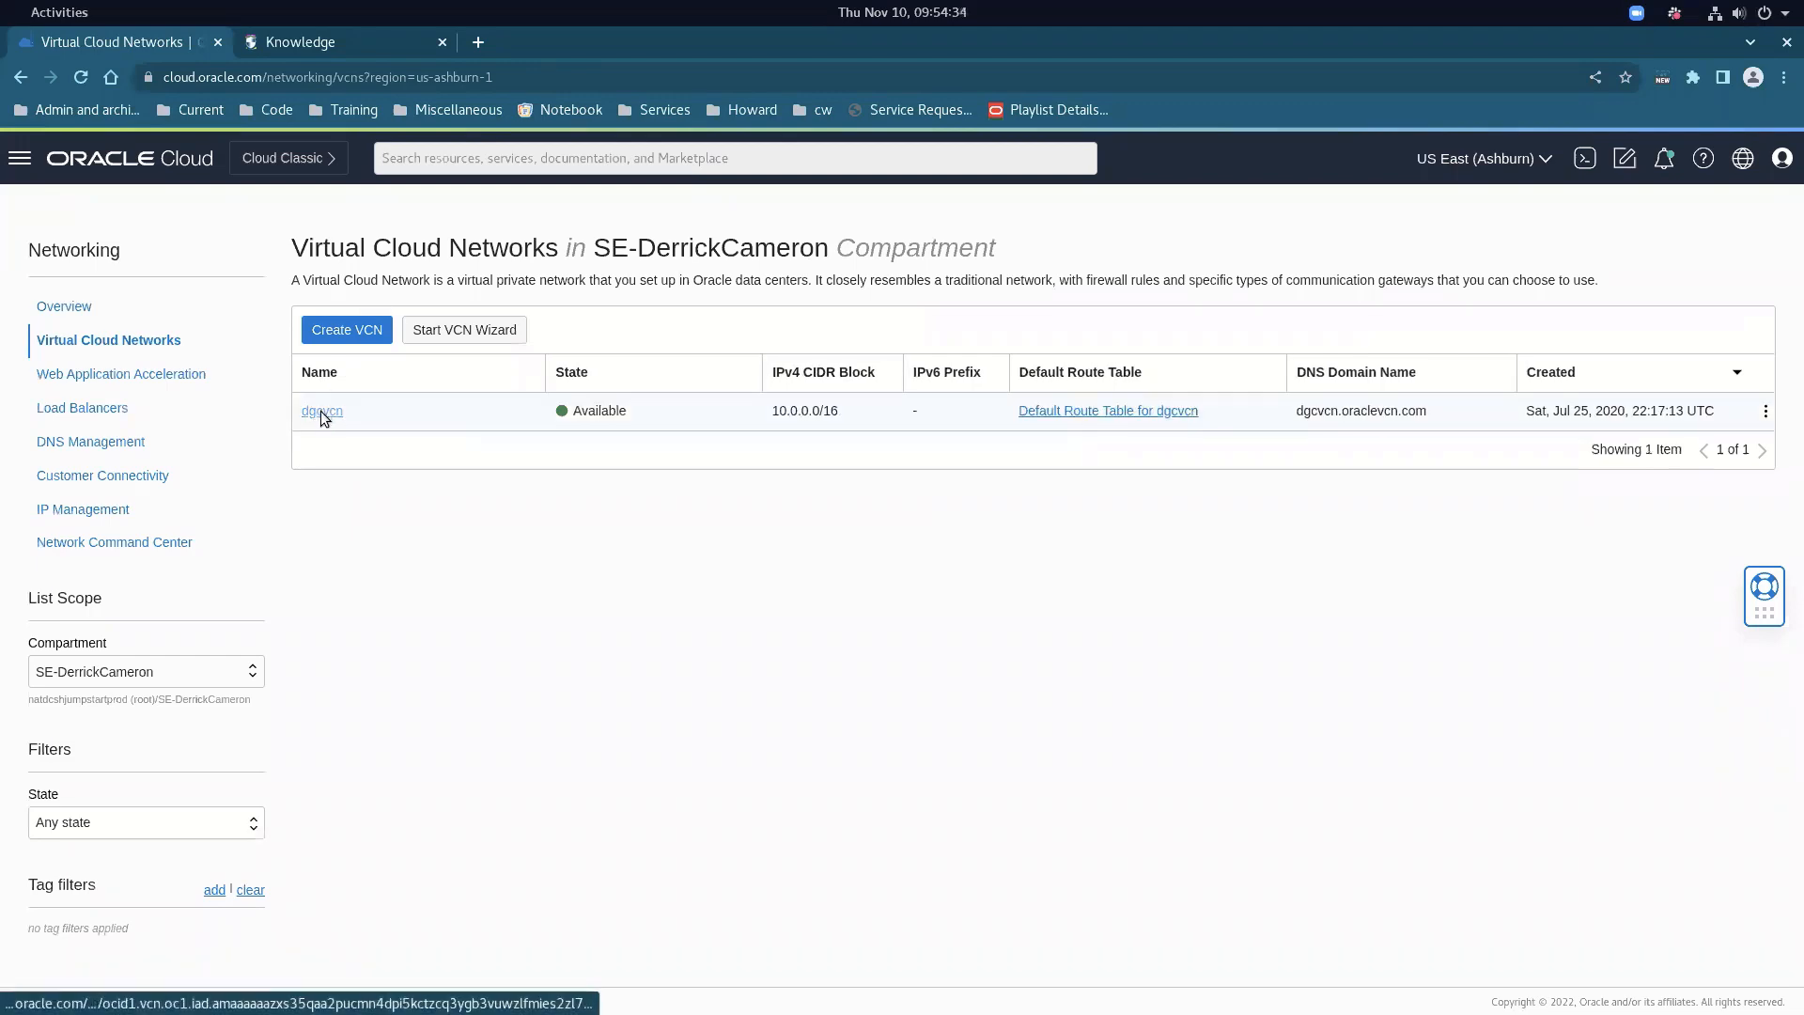
left_click(320, 411)
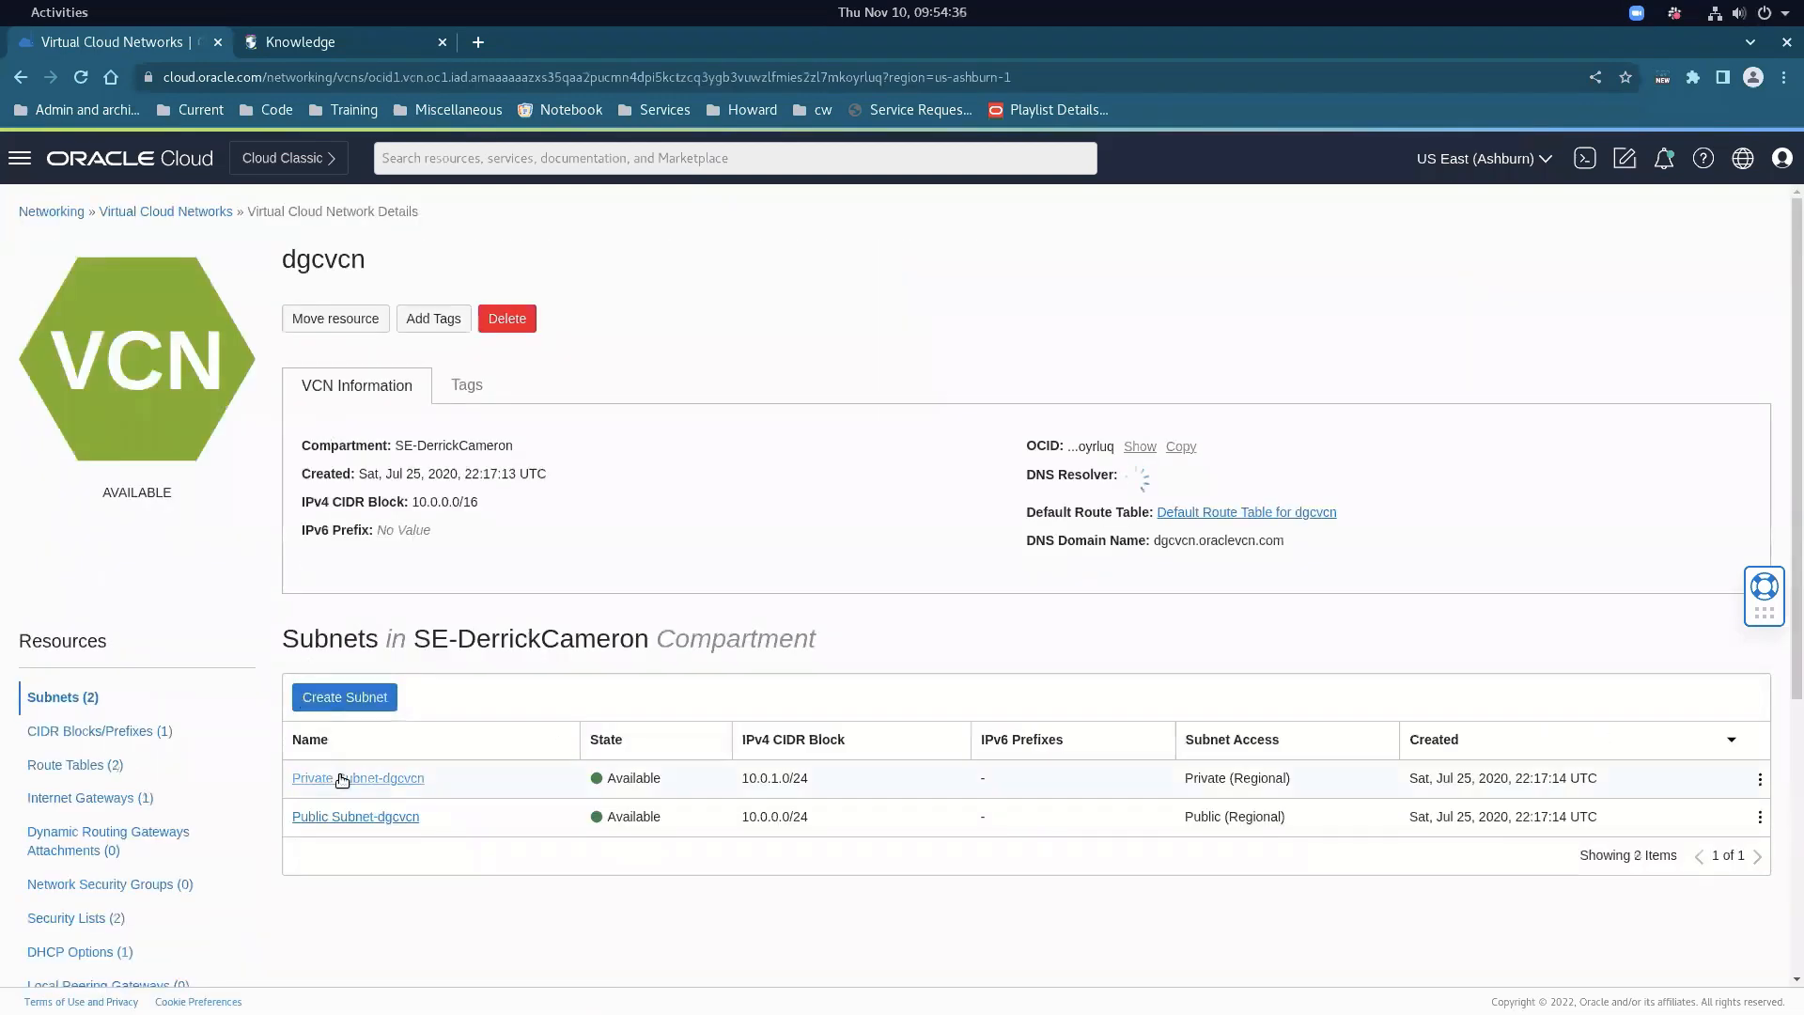
left_click(343, 813)
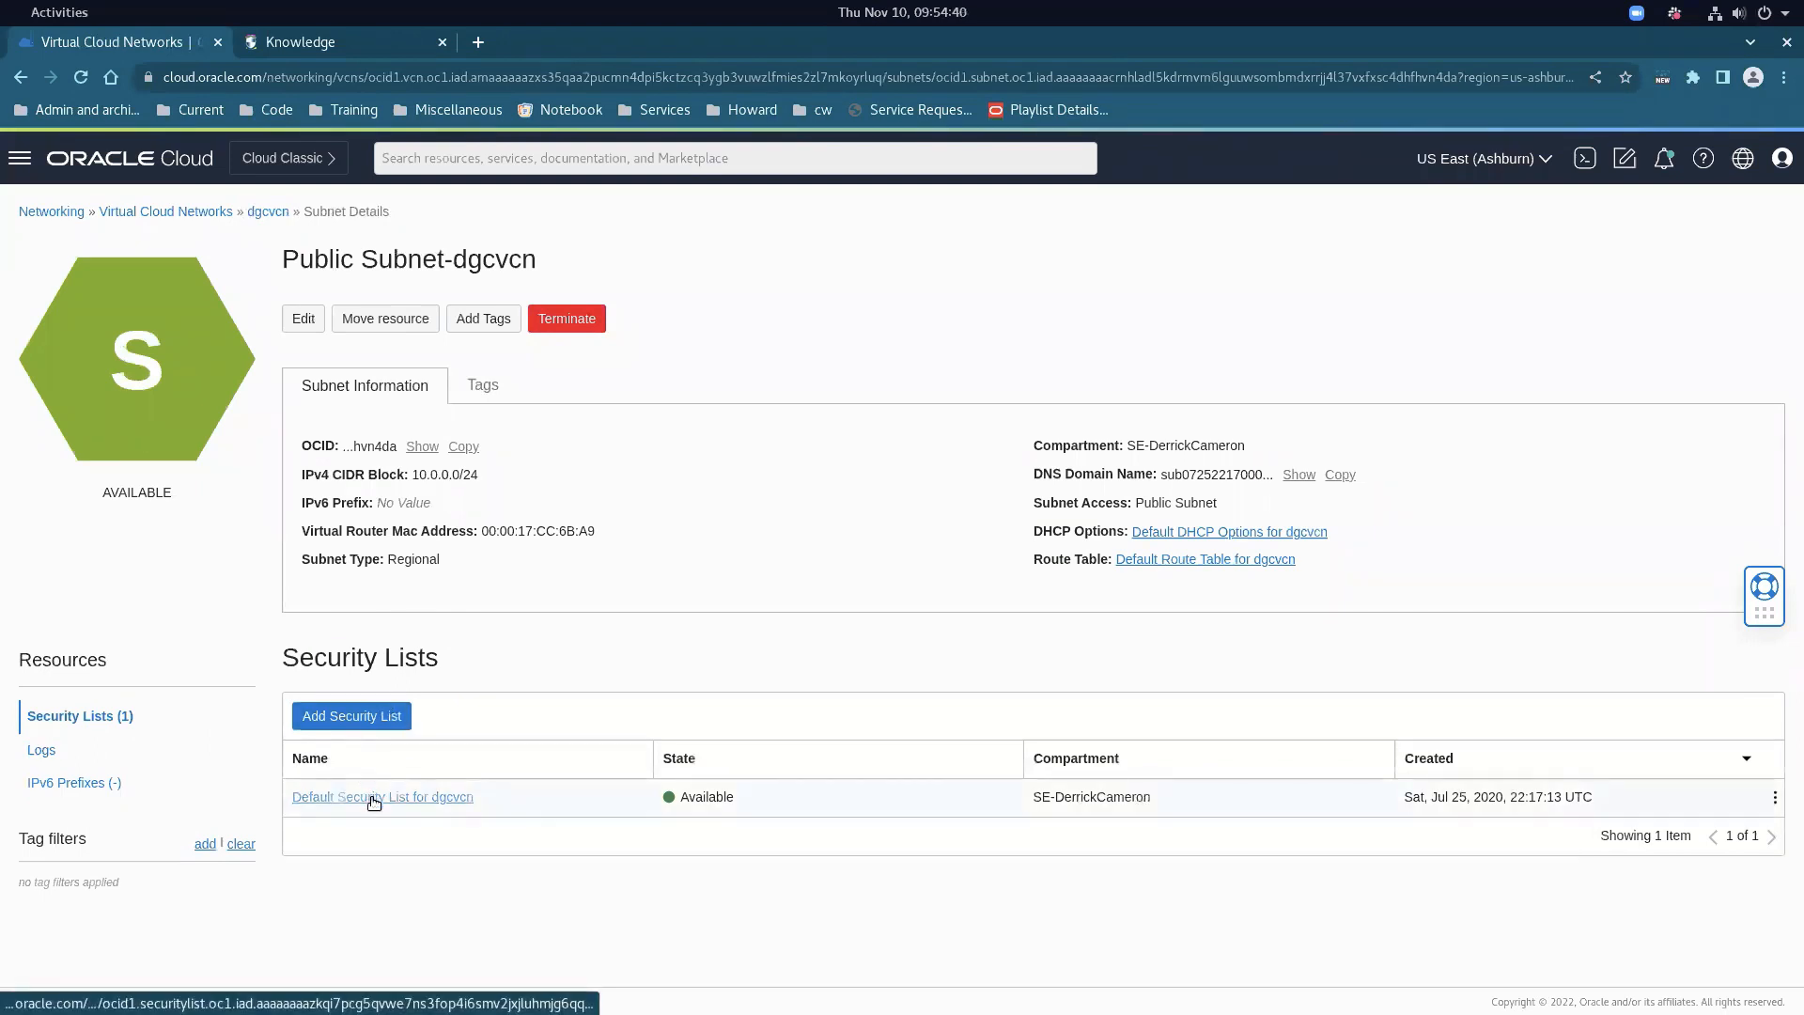
left_click(373, 799)
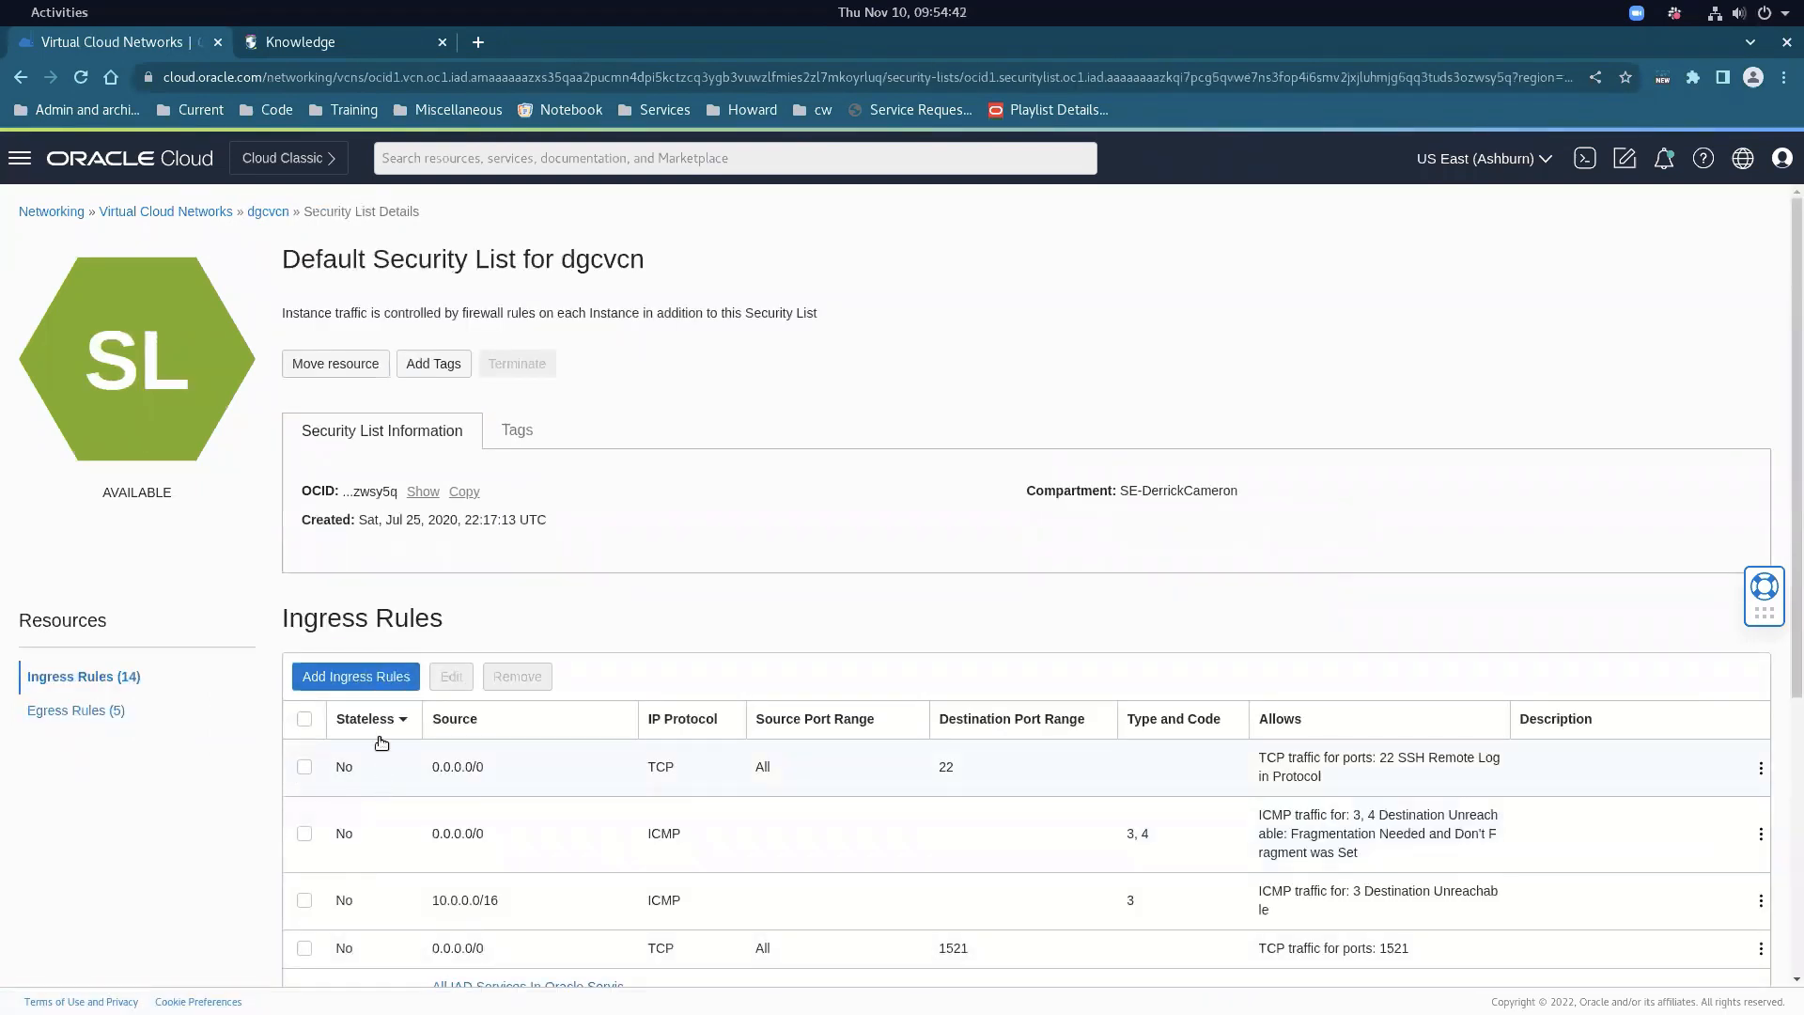
Check the ingress rules for port 8000 For EBS, ODI Classic and Data Integrator web, then go Home
scroll(367, 719, "down", 1)
scroll(363, 711, "down", 1)
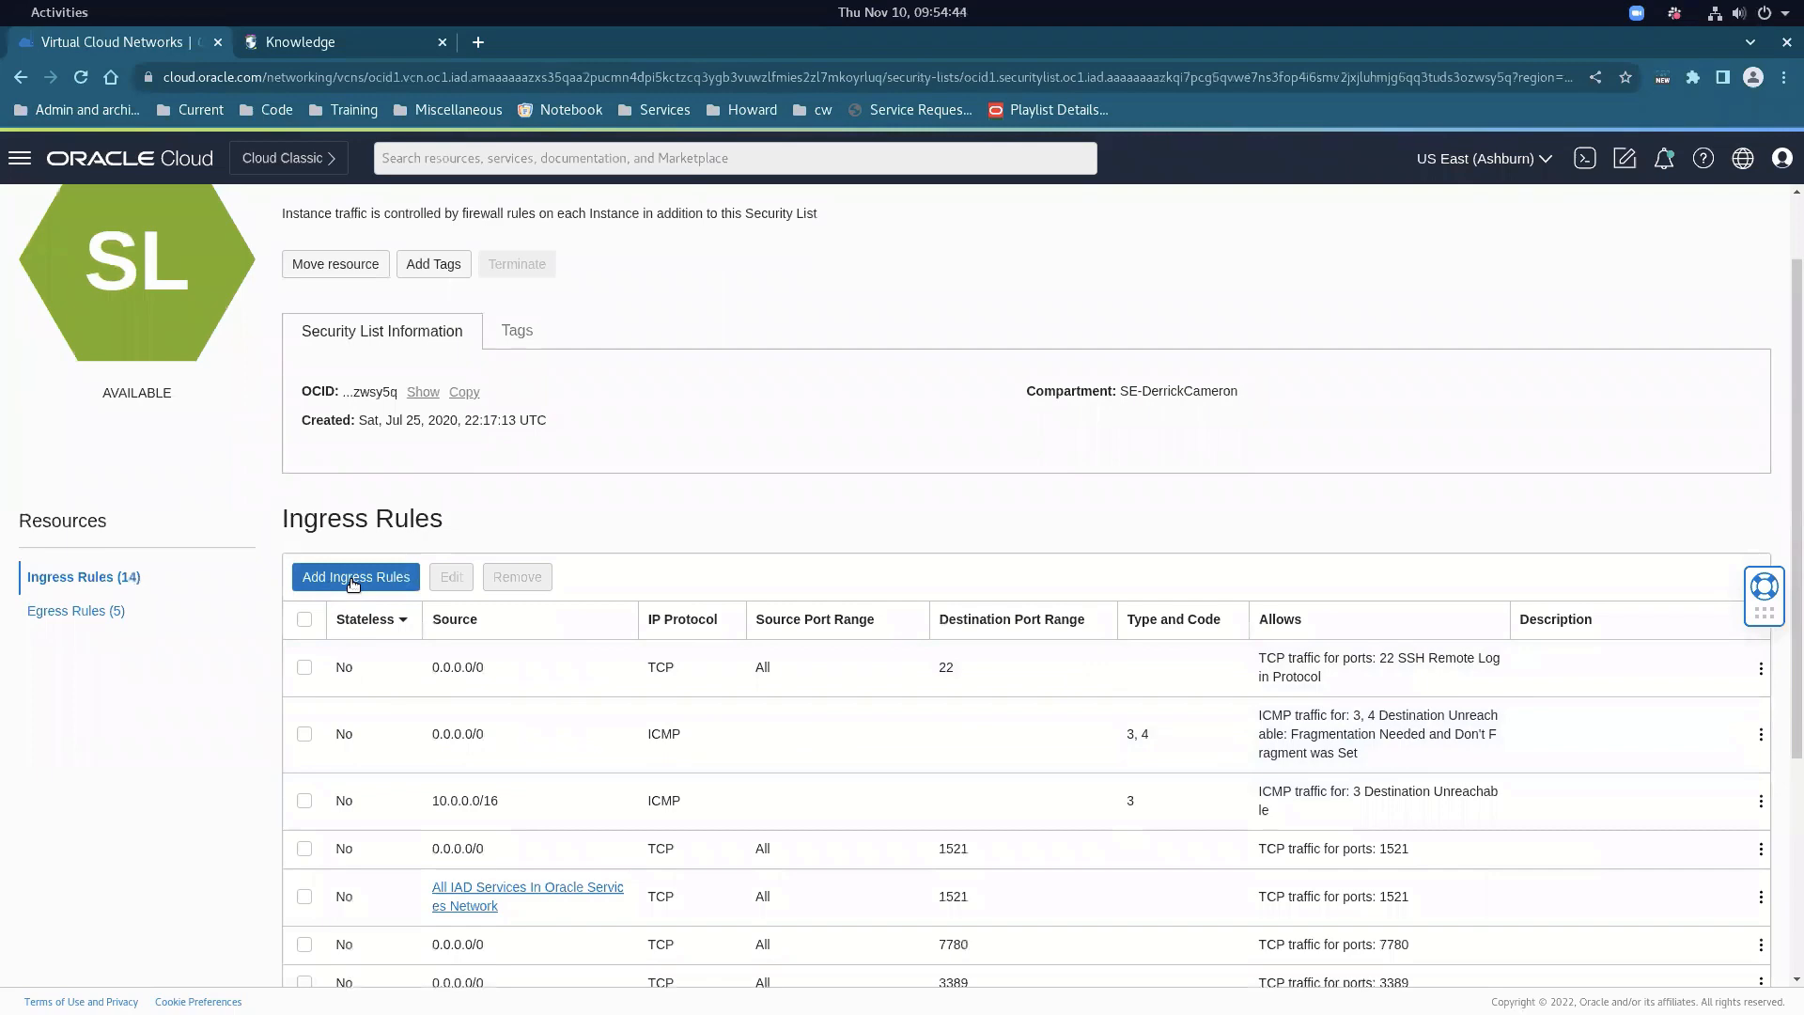
scroll(354, 582, "down", 5)
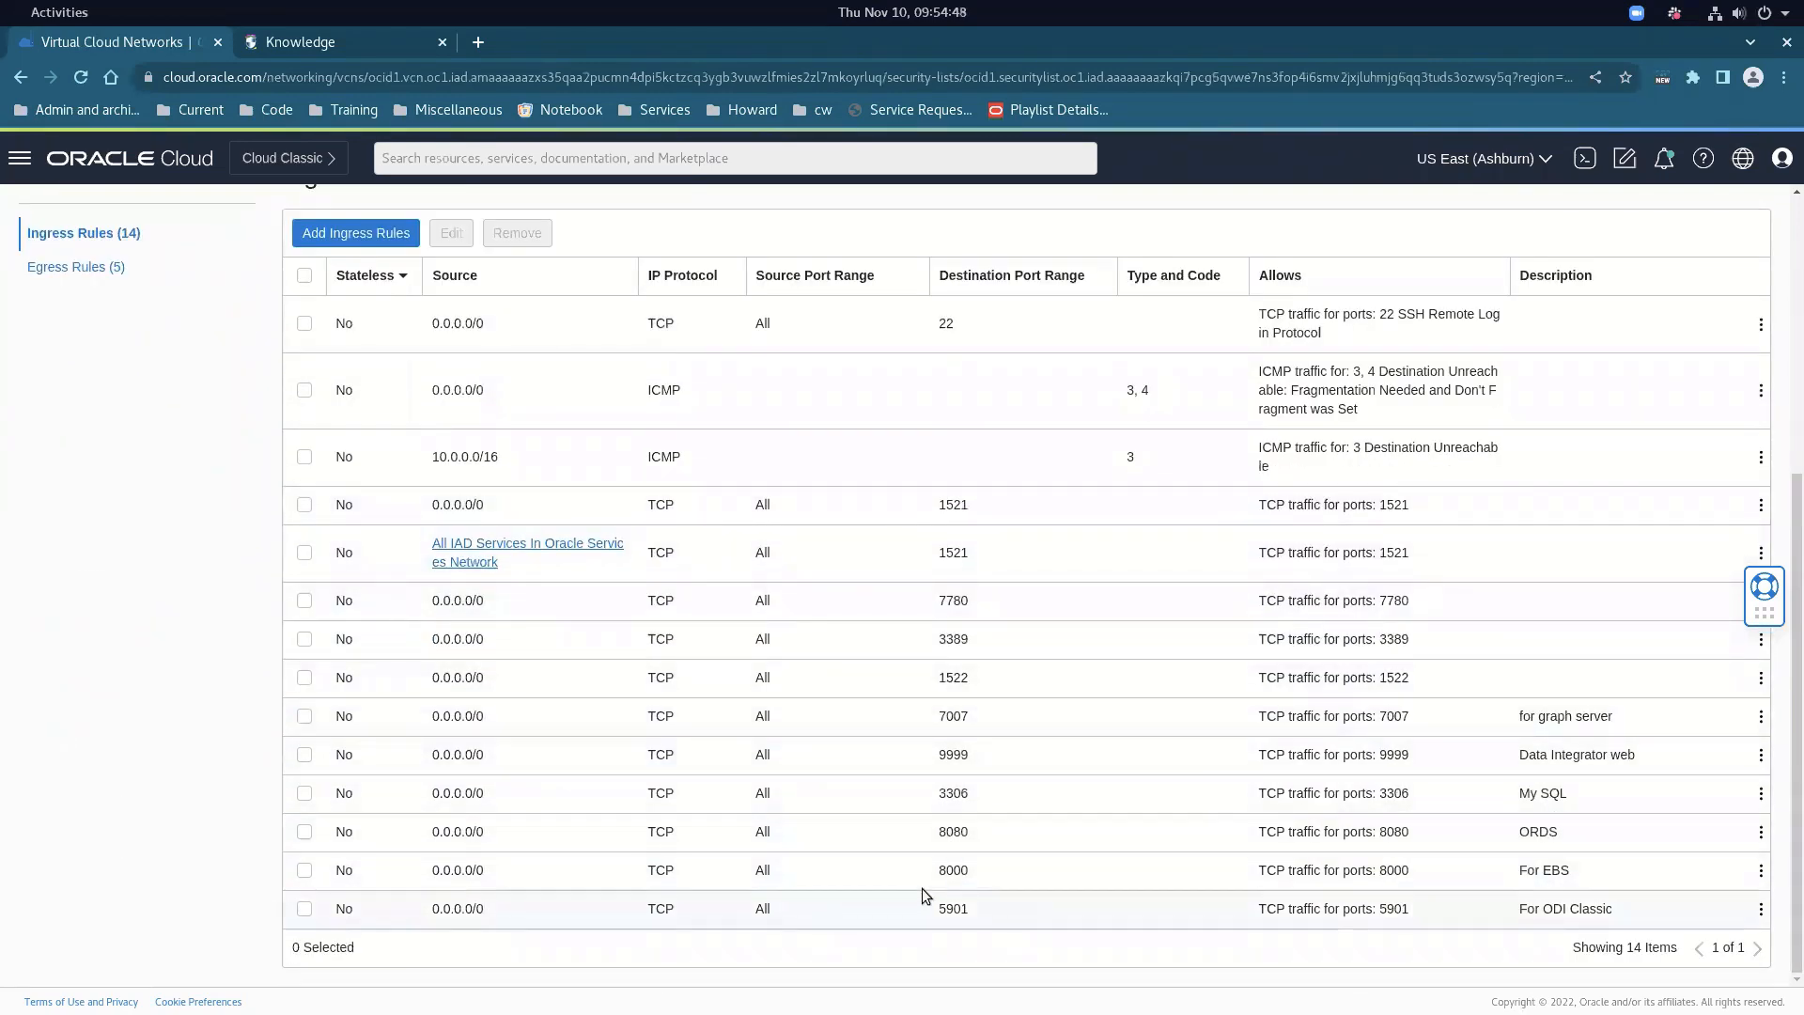
left_click_drag(937, 872, 988, 876)
left_click_drag(1528, 872, 1572, 874)
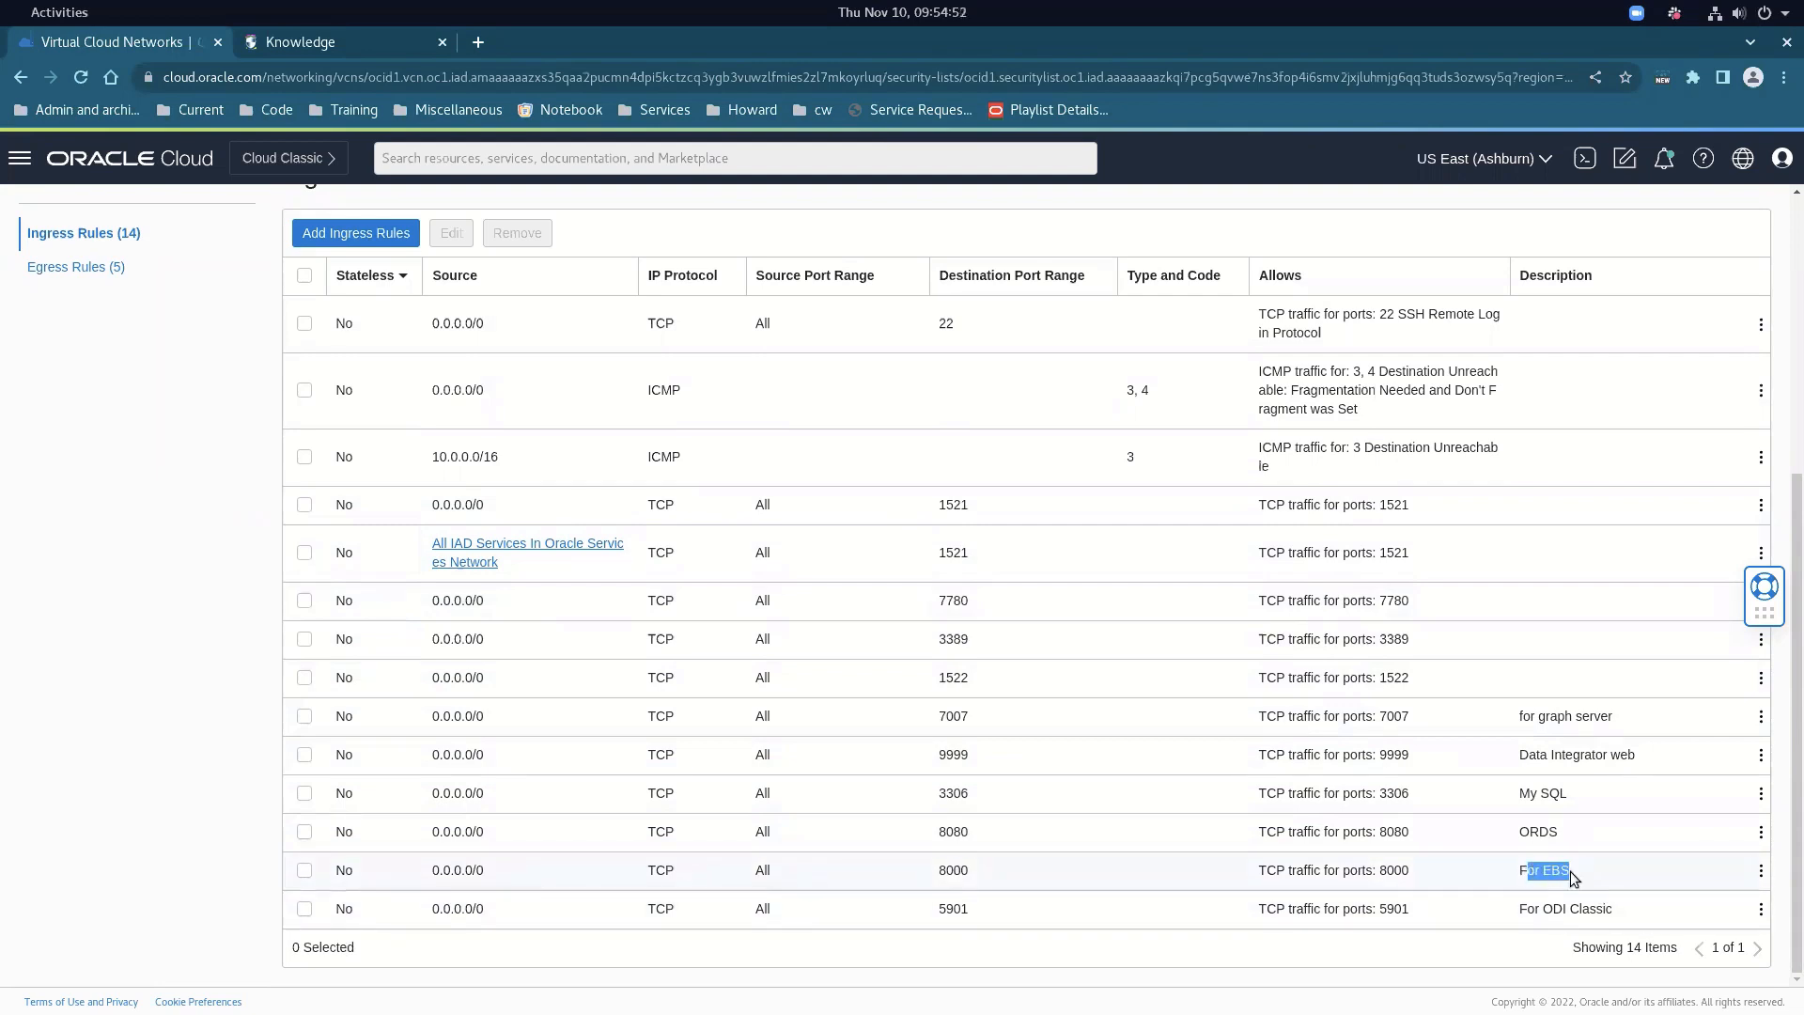
left_click(941, 910)
left_click_drag(1506, 912, 1643, 915)
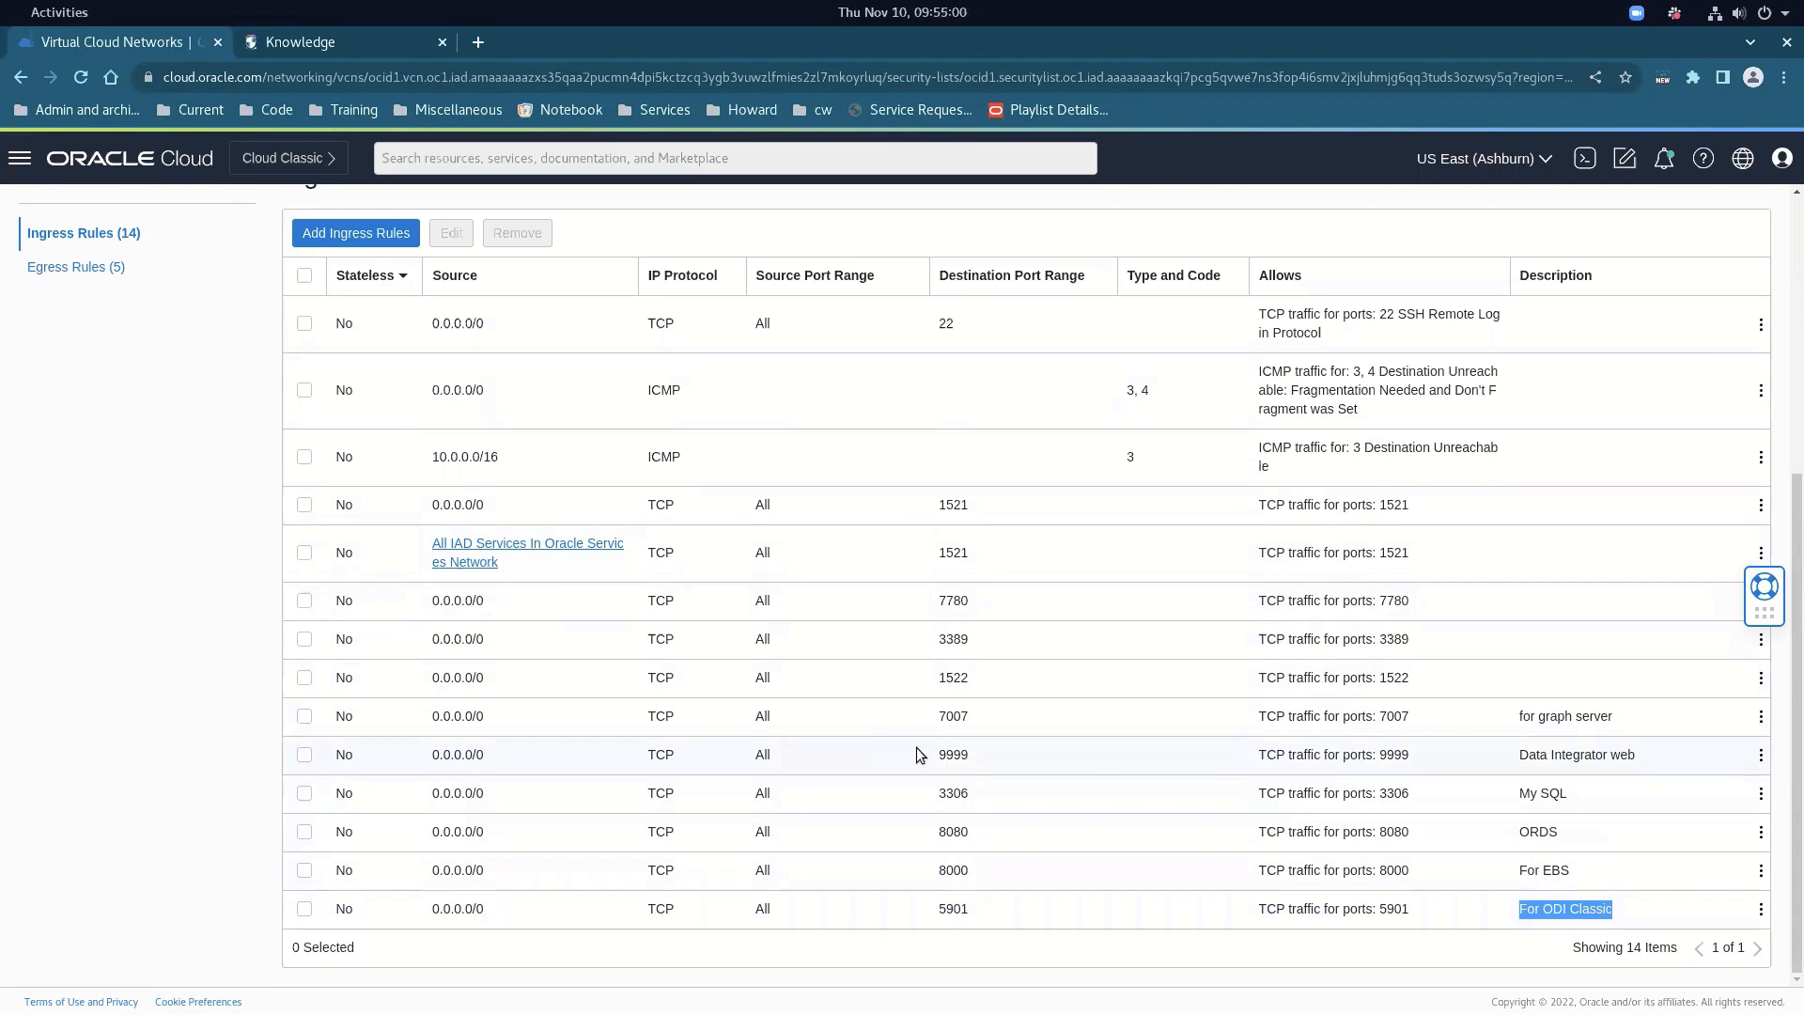
left_click_drag(916, 749, 973, 759)
scroll(1211, 758, "up", 1)
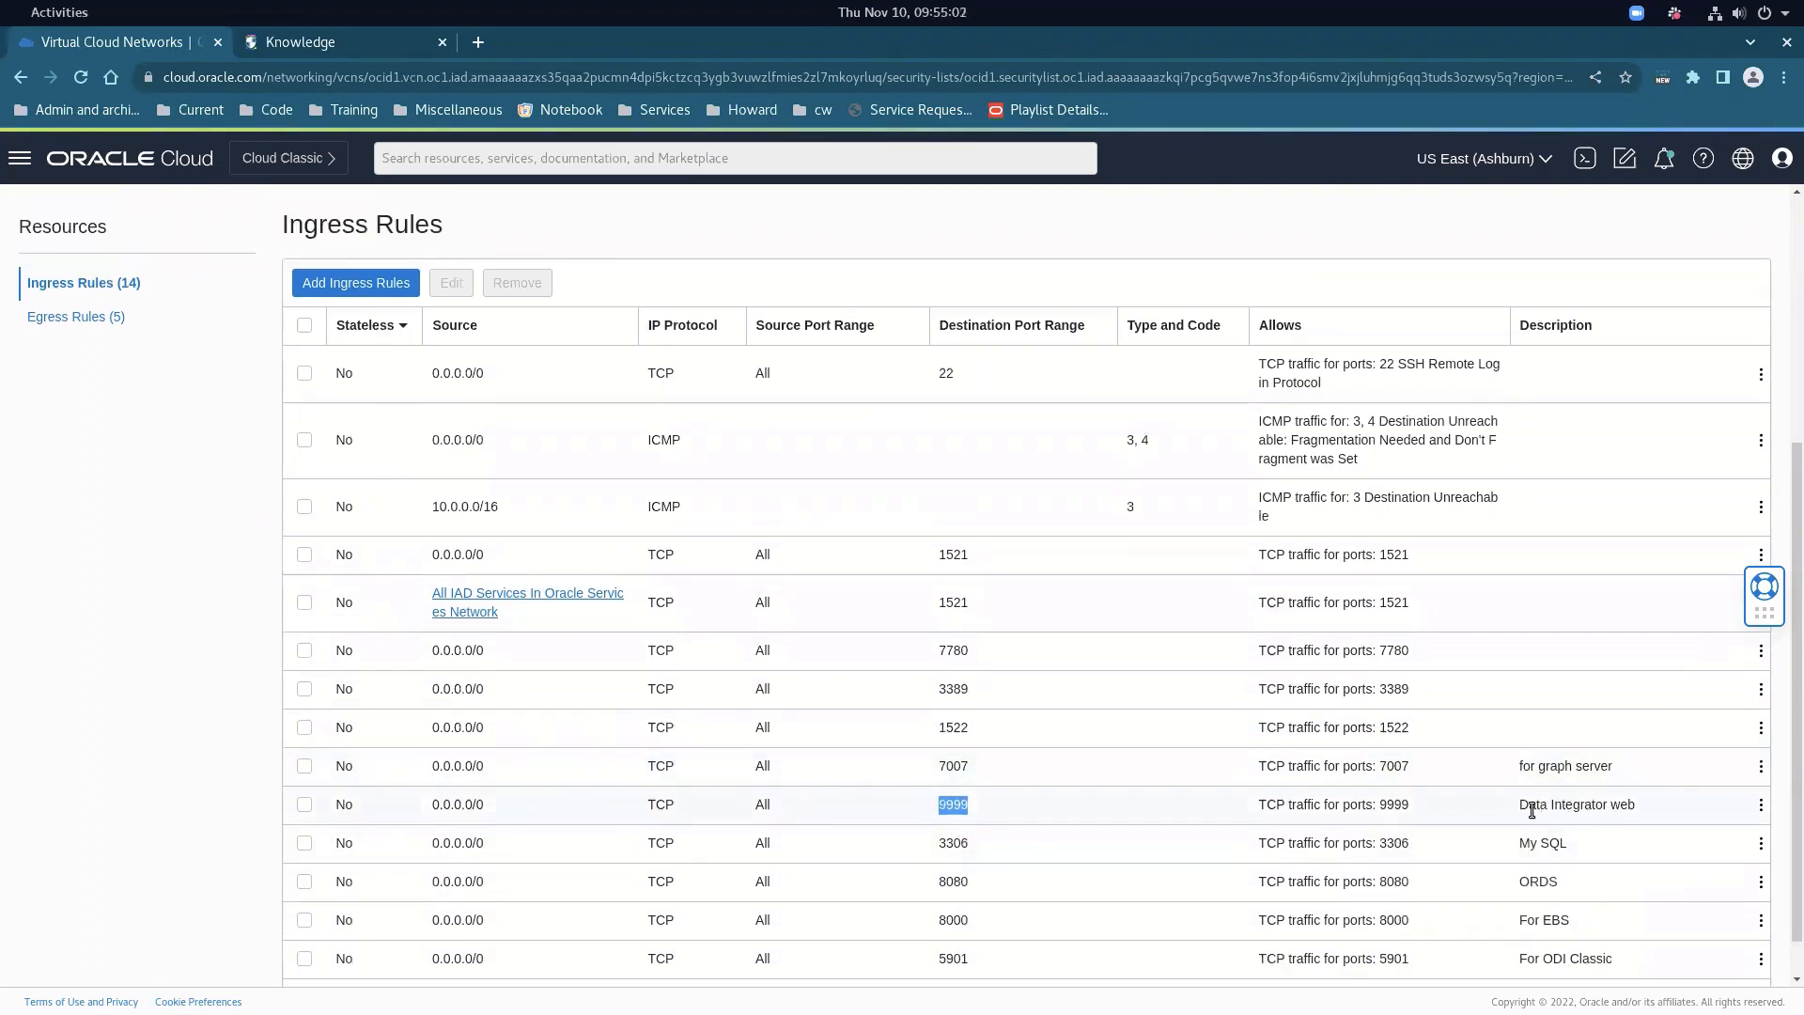
left_click_drag(1518, 807, 1671, 815)
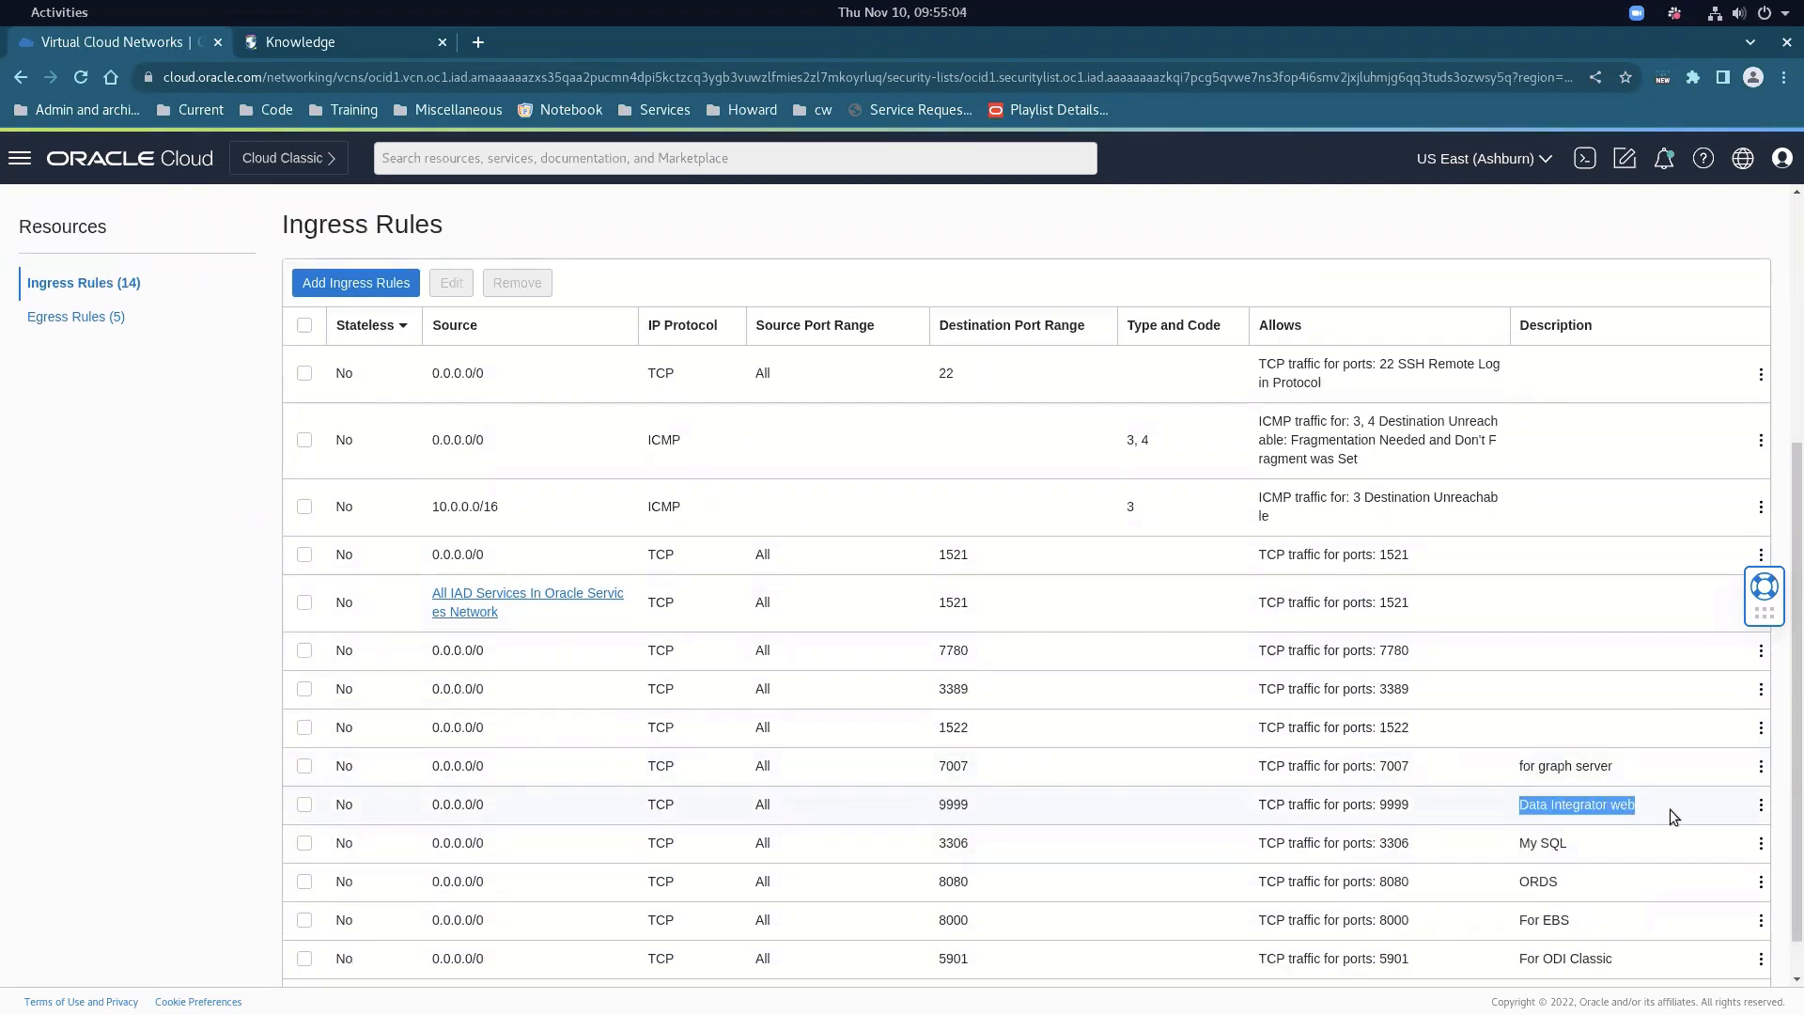
scroll(470, 422, "up", 1)
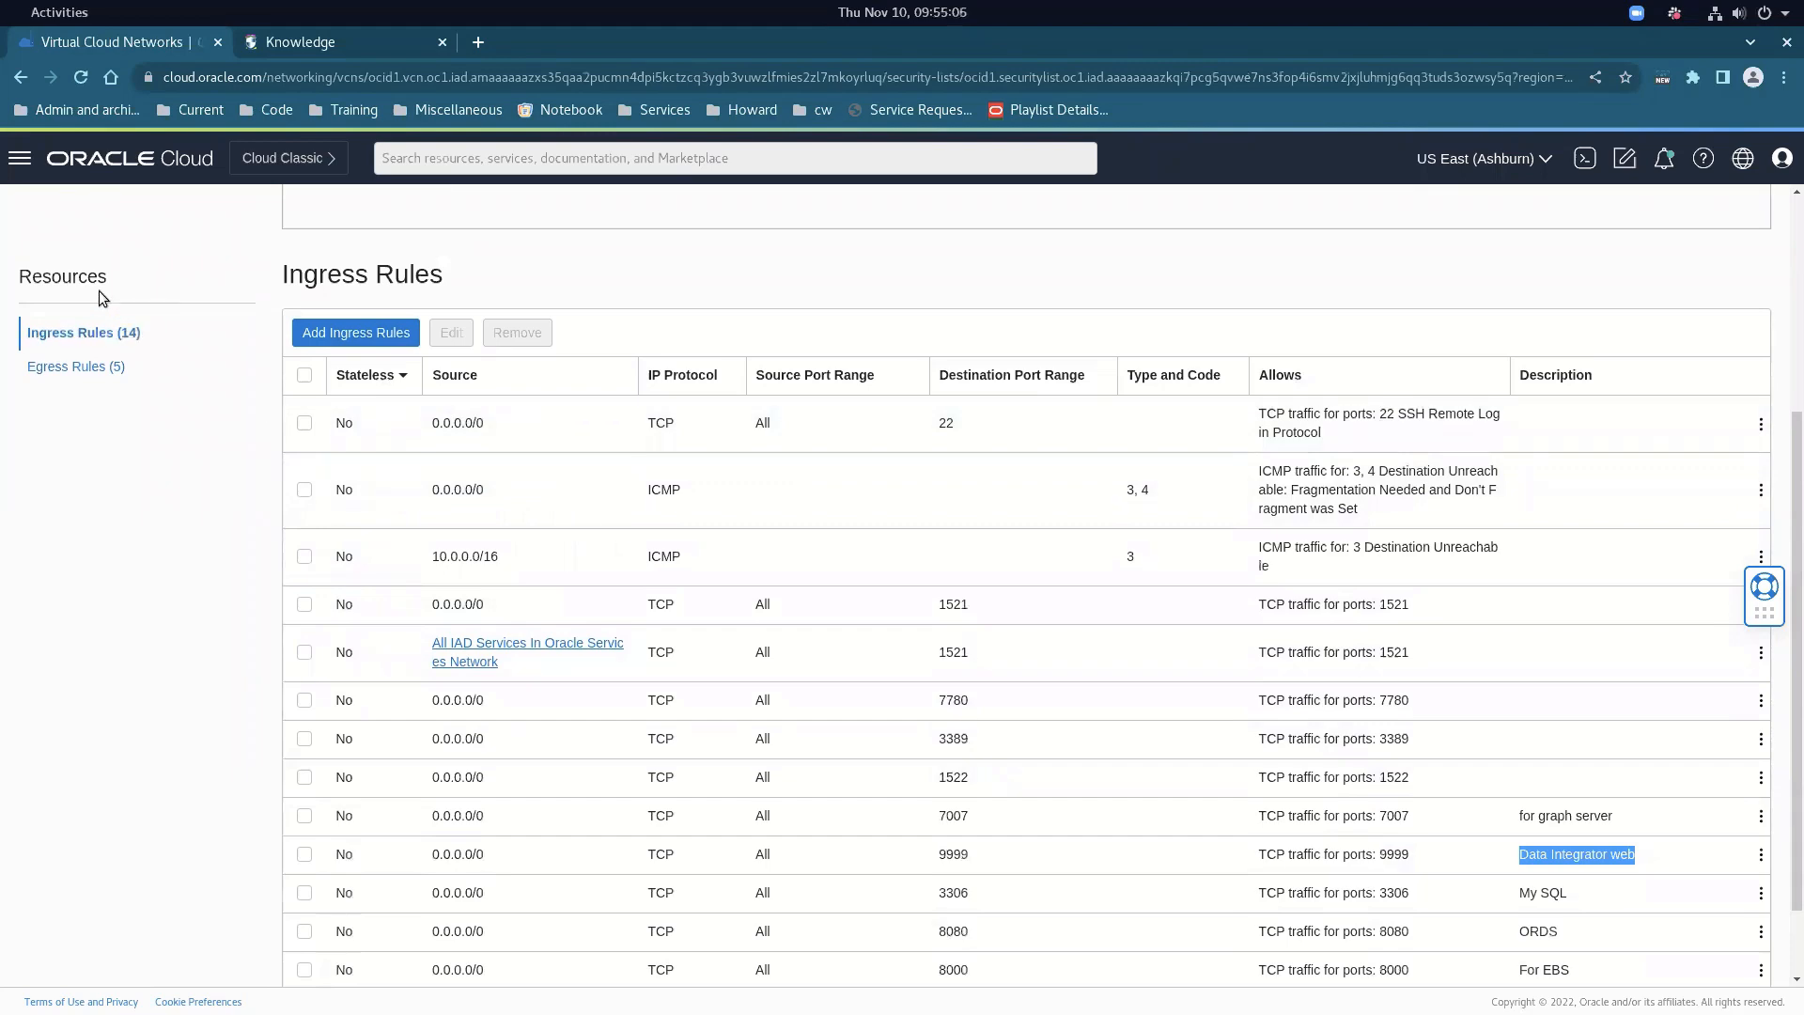
left_click(95, 169)
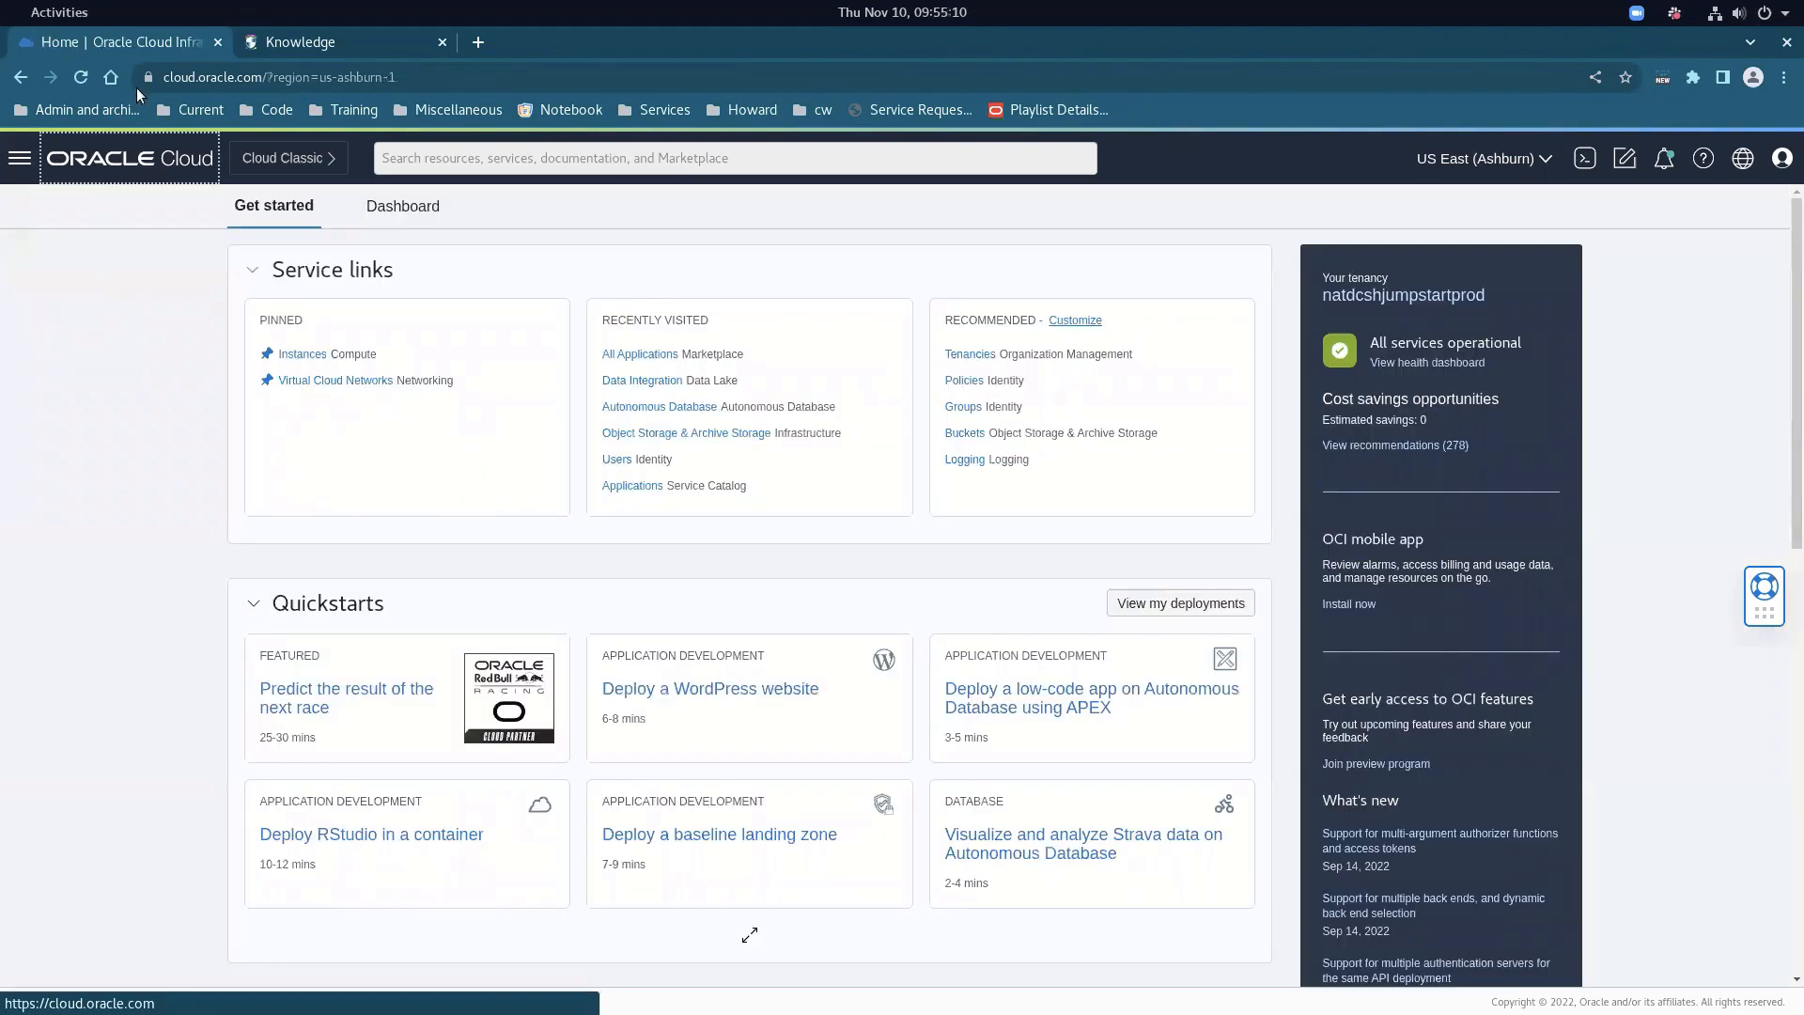
Scroll the Knowledge document down to section 3.4's startdb.sh and startapps.sh commands
left_click(313, 42)
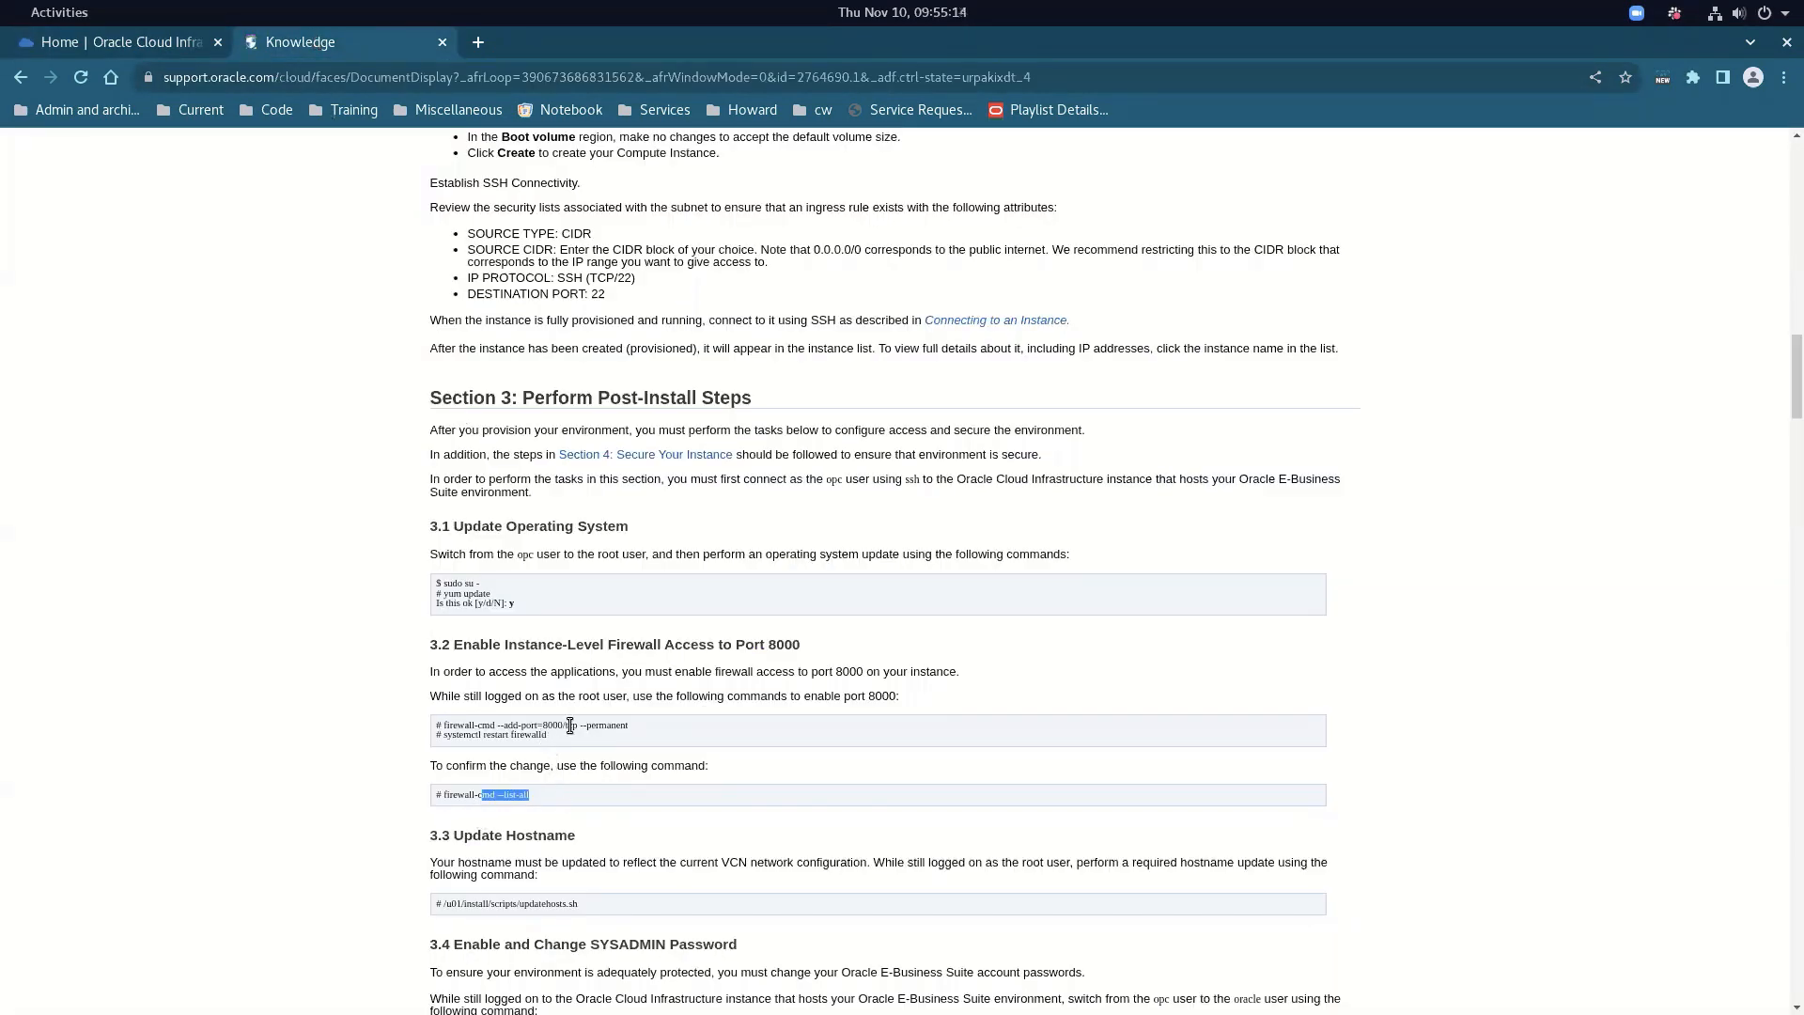
scroll(606, 804, "down", 3)
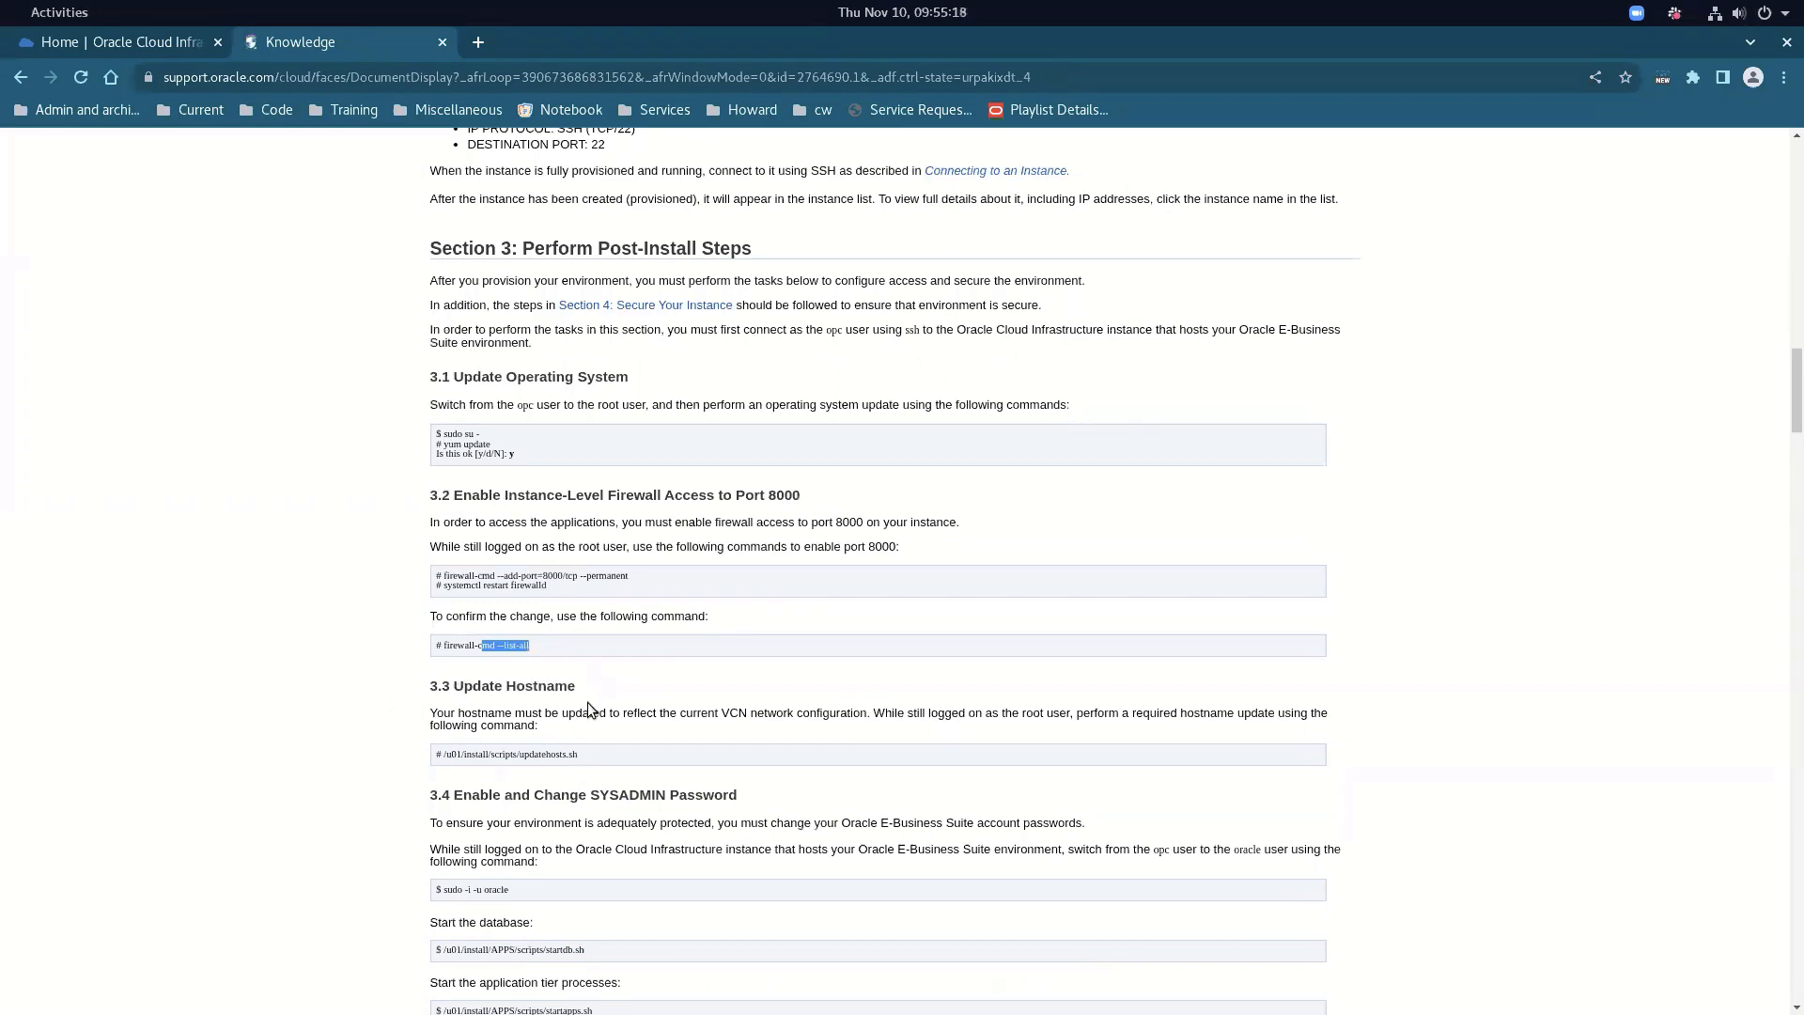
scroll(573, 794, "down", 4)
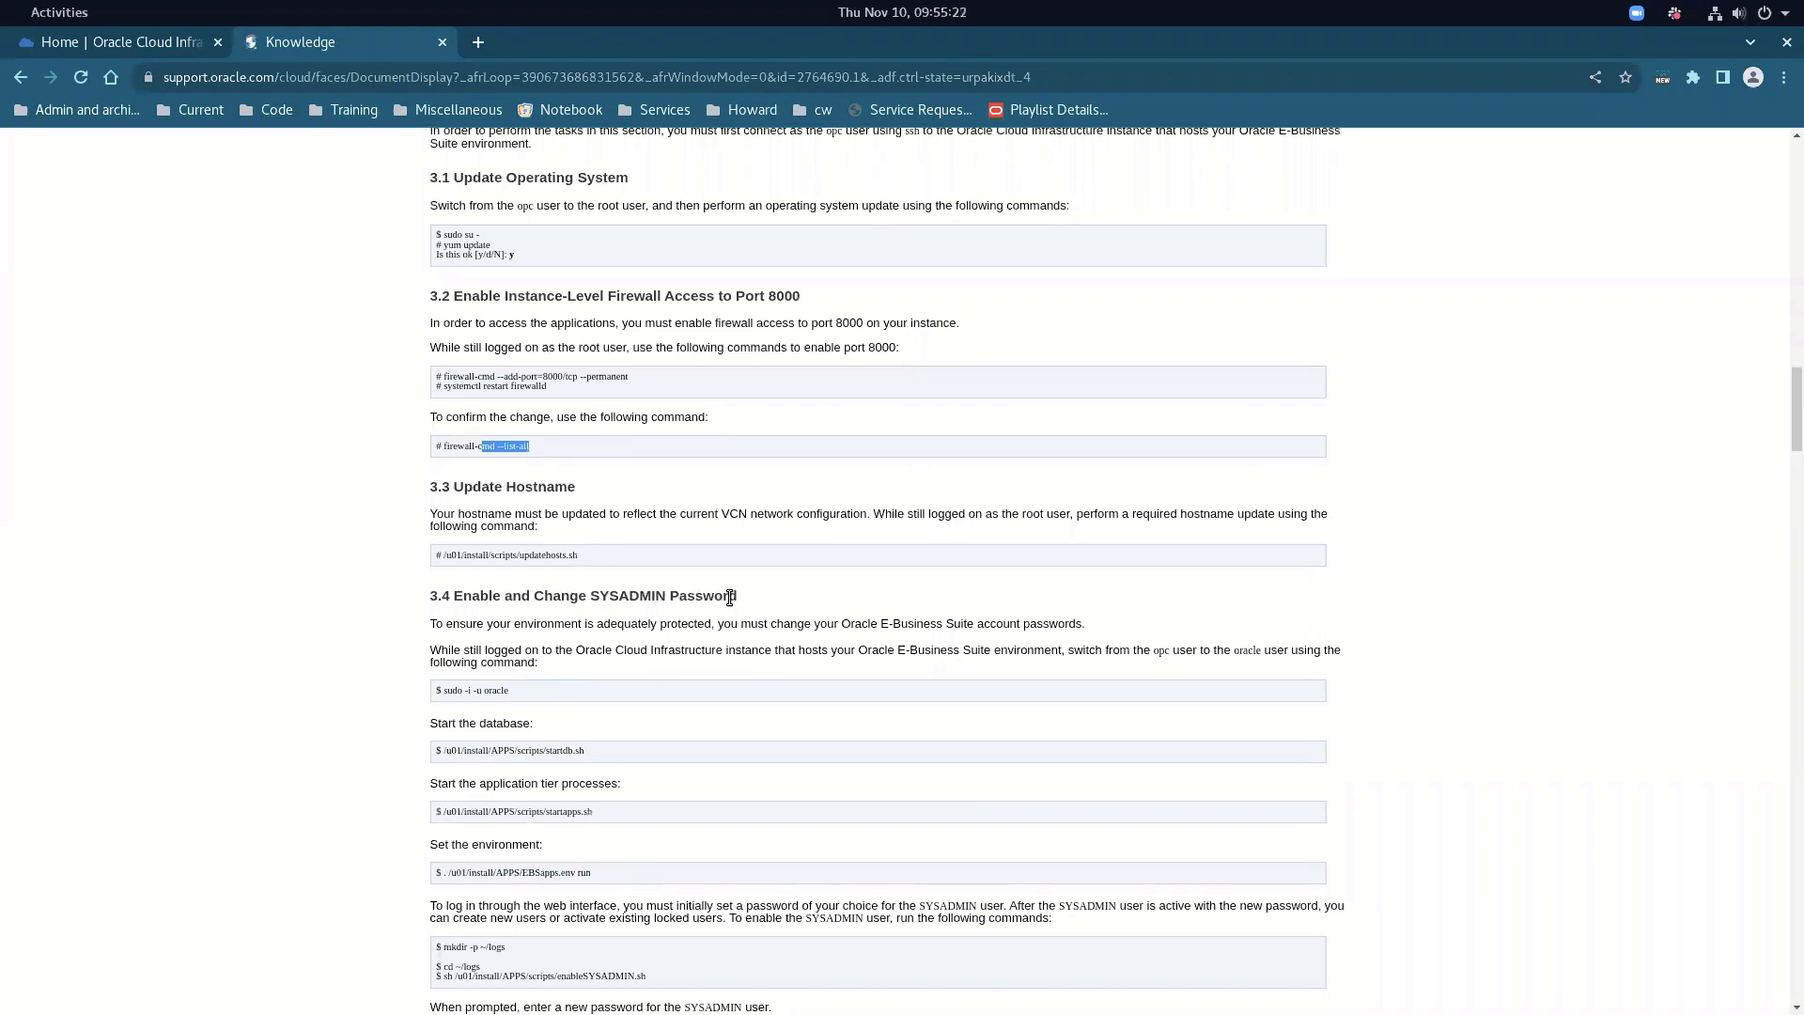
left_click(490, 754)
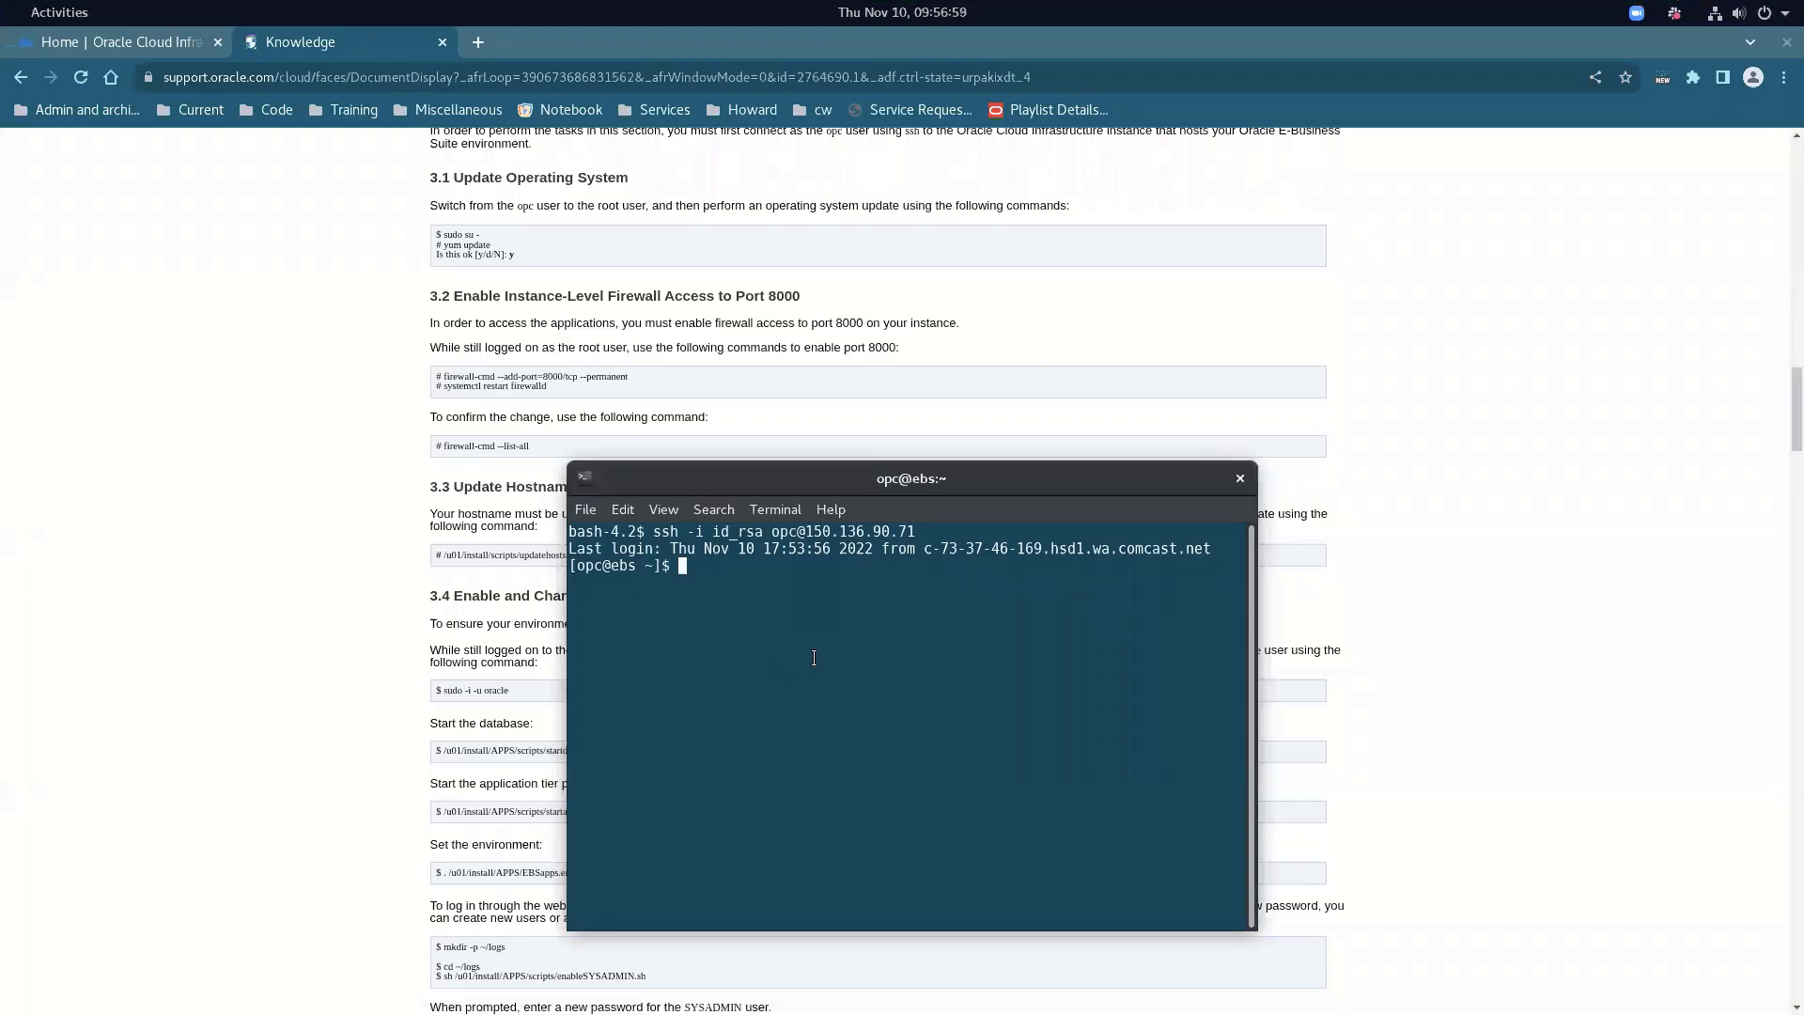
Switch to the oracle user with sudo su - oracle
type("sudo su - oracl")
type("e")
key("Return")
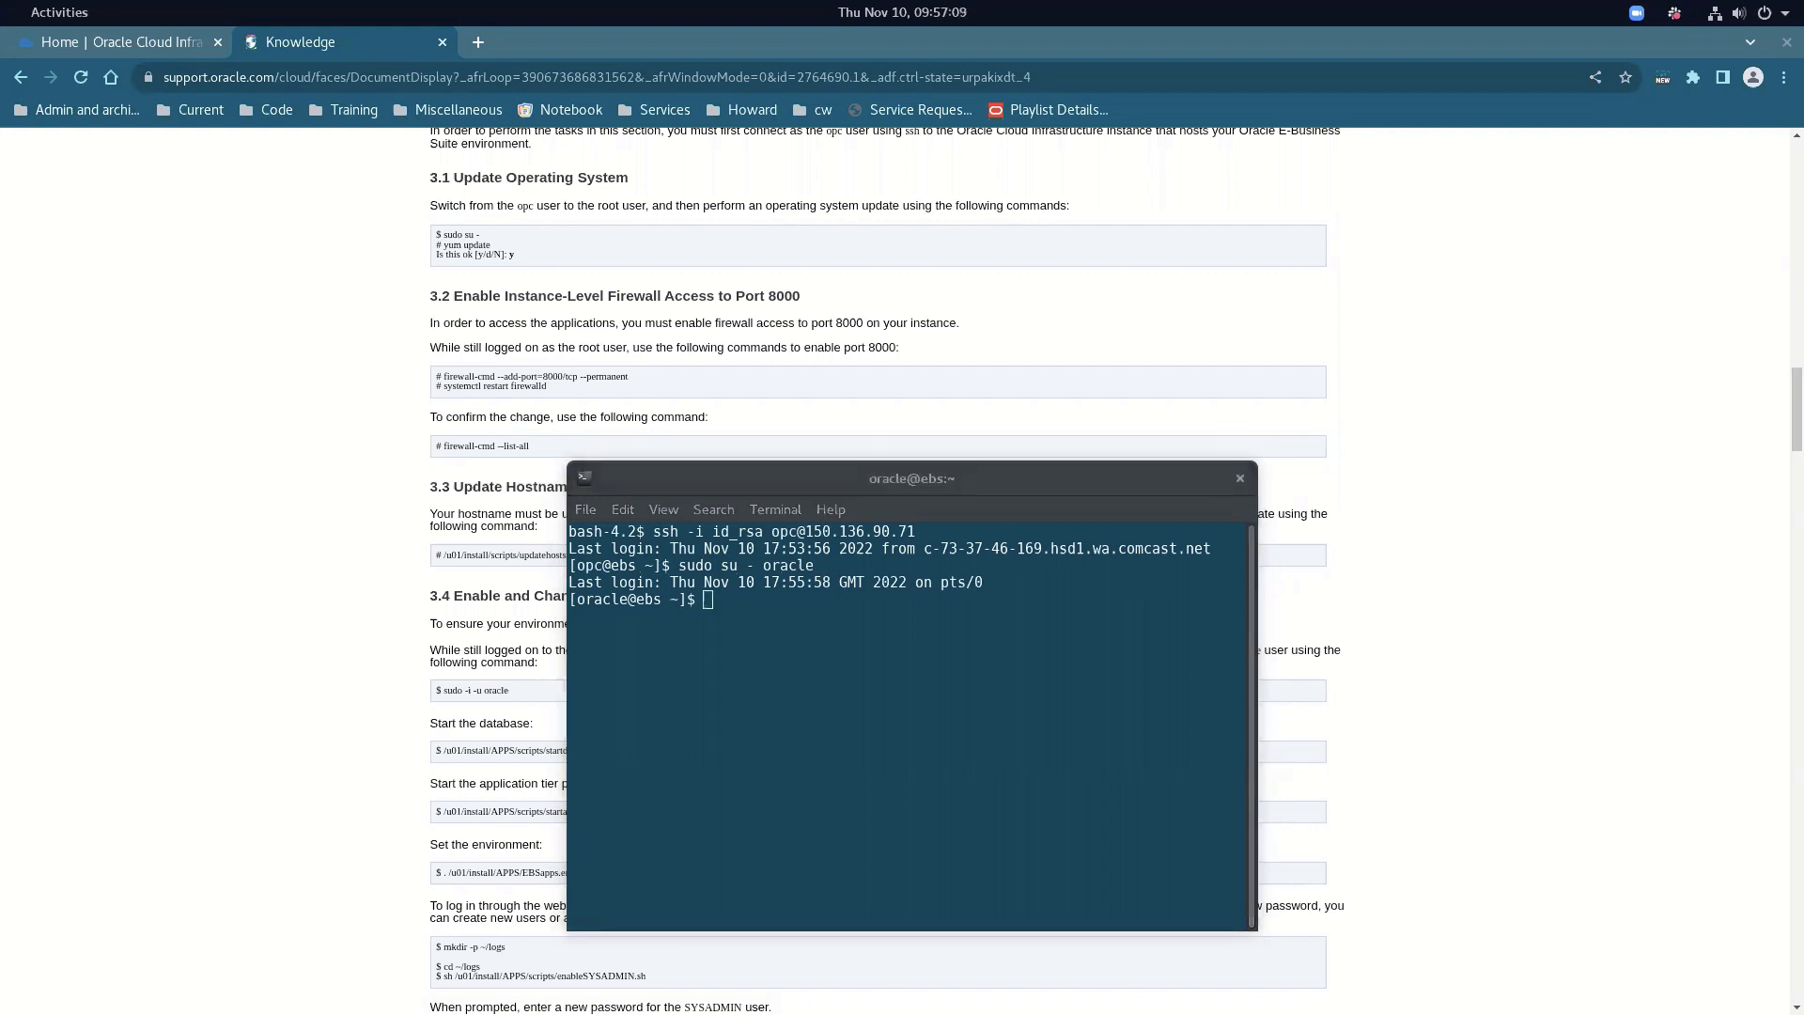
Paste and run /u01/install/APPS/scripts/startdb.sh to start the ebscdb database
left_click(786, 703)
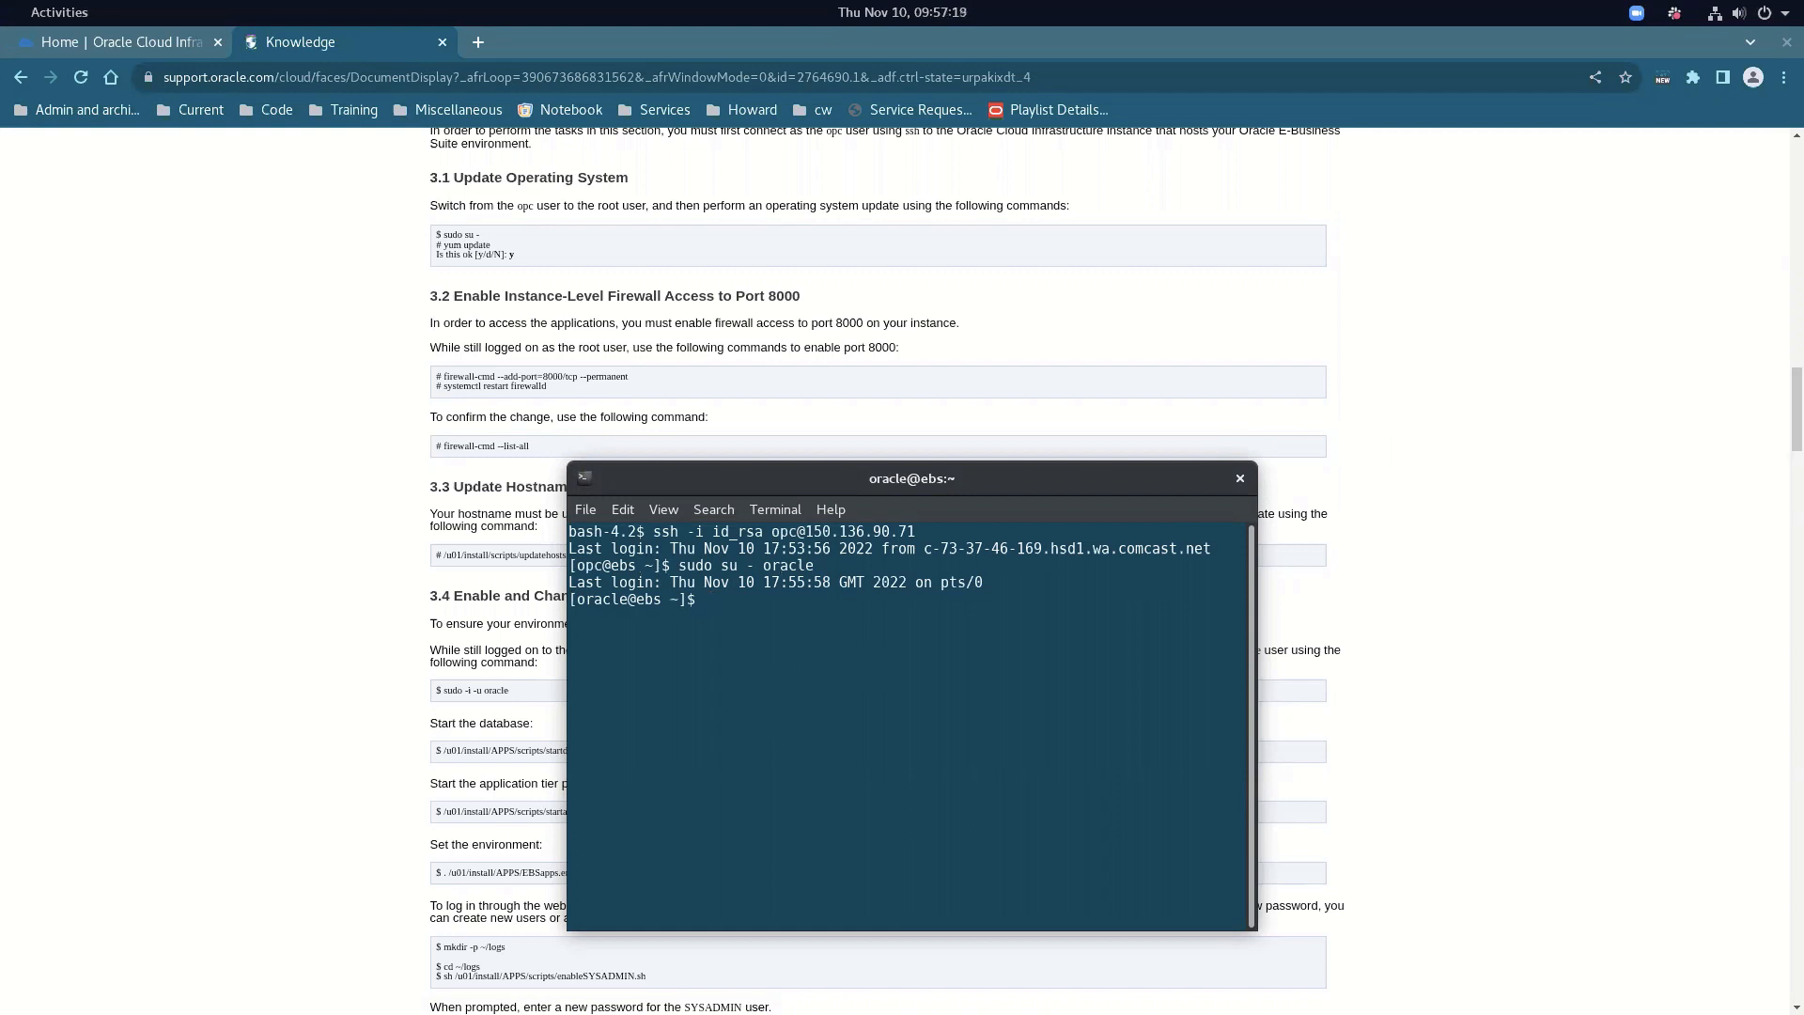
key("ctrl+c")
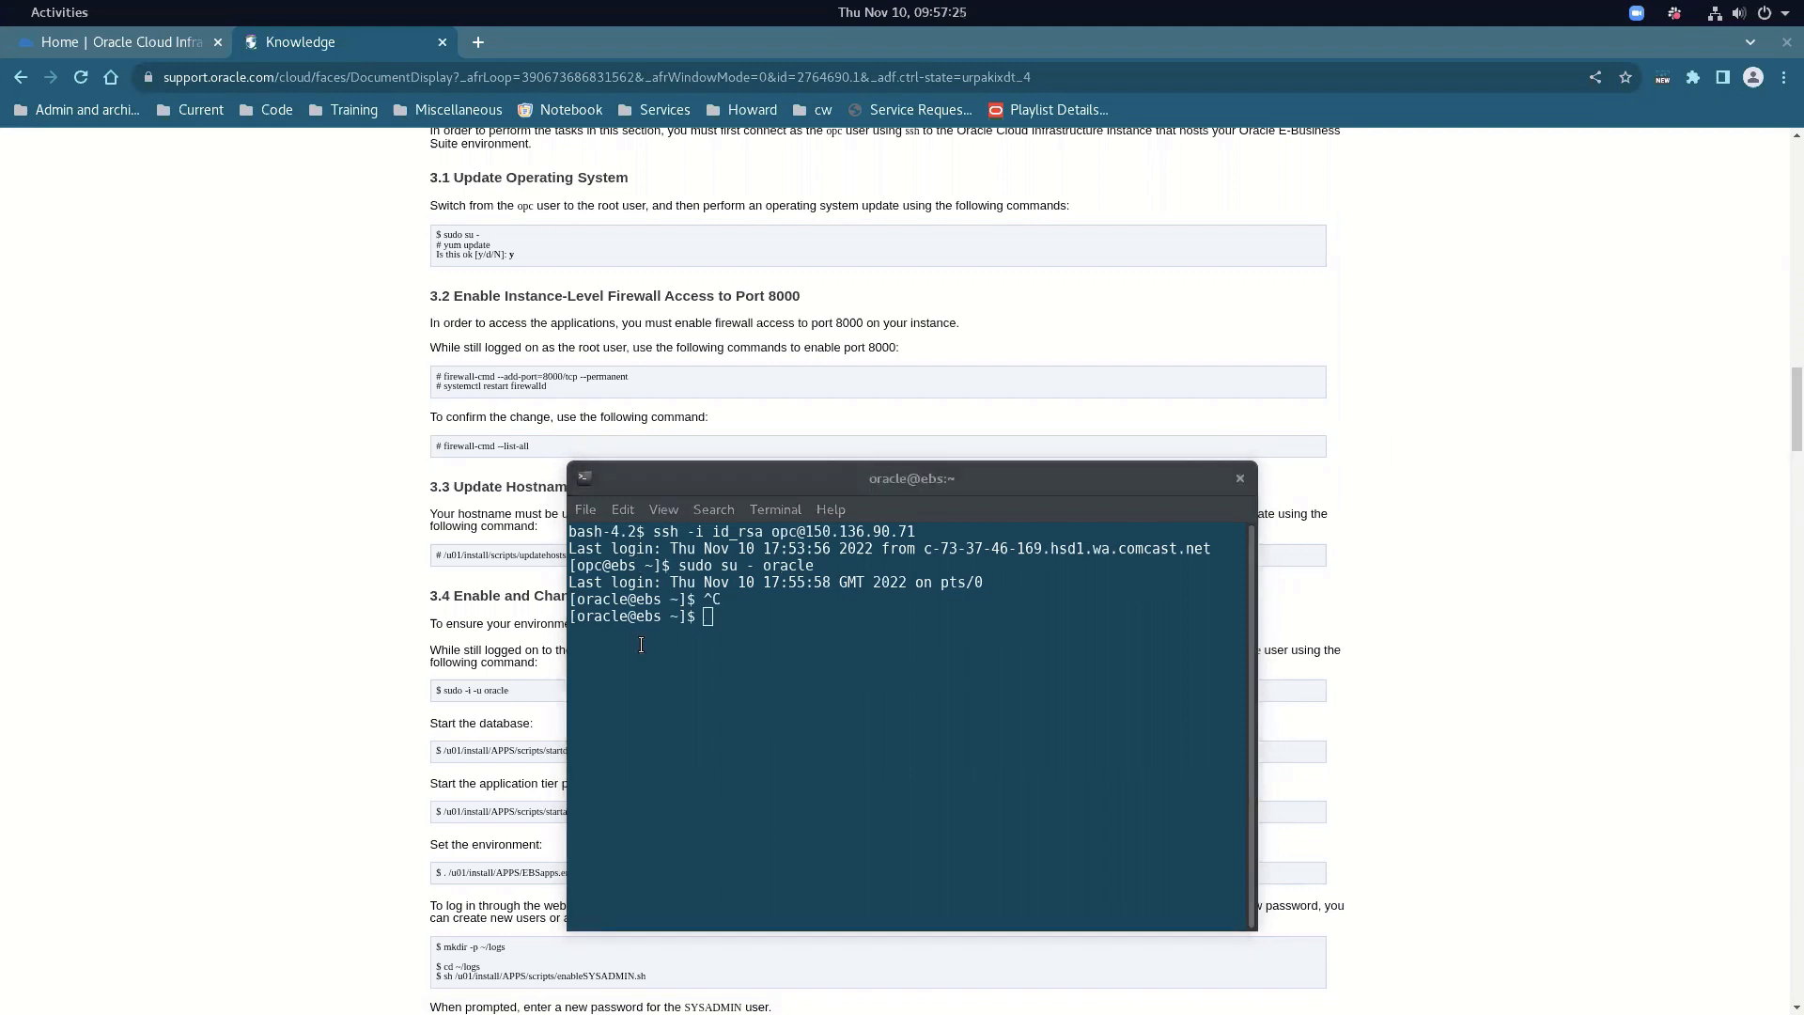
right_click(703, 661)
left_click(739, 730)
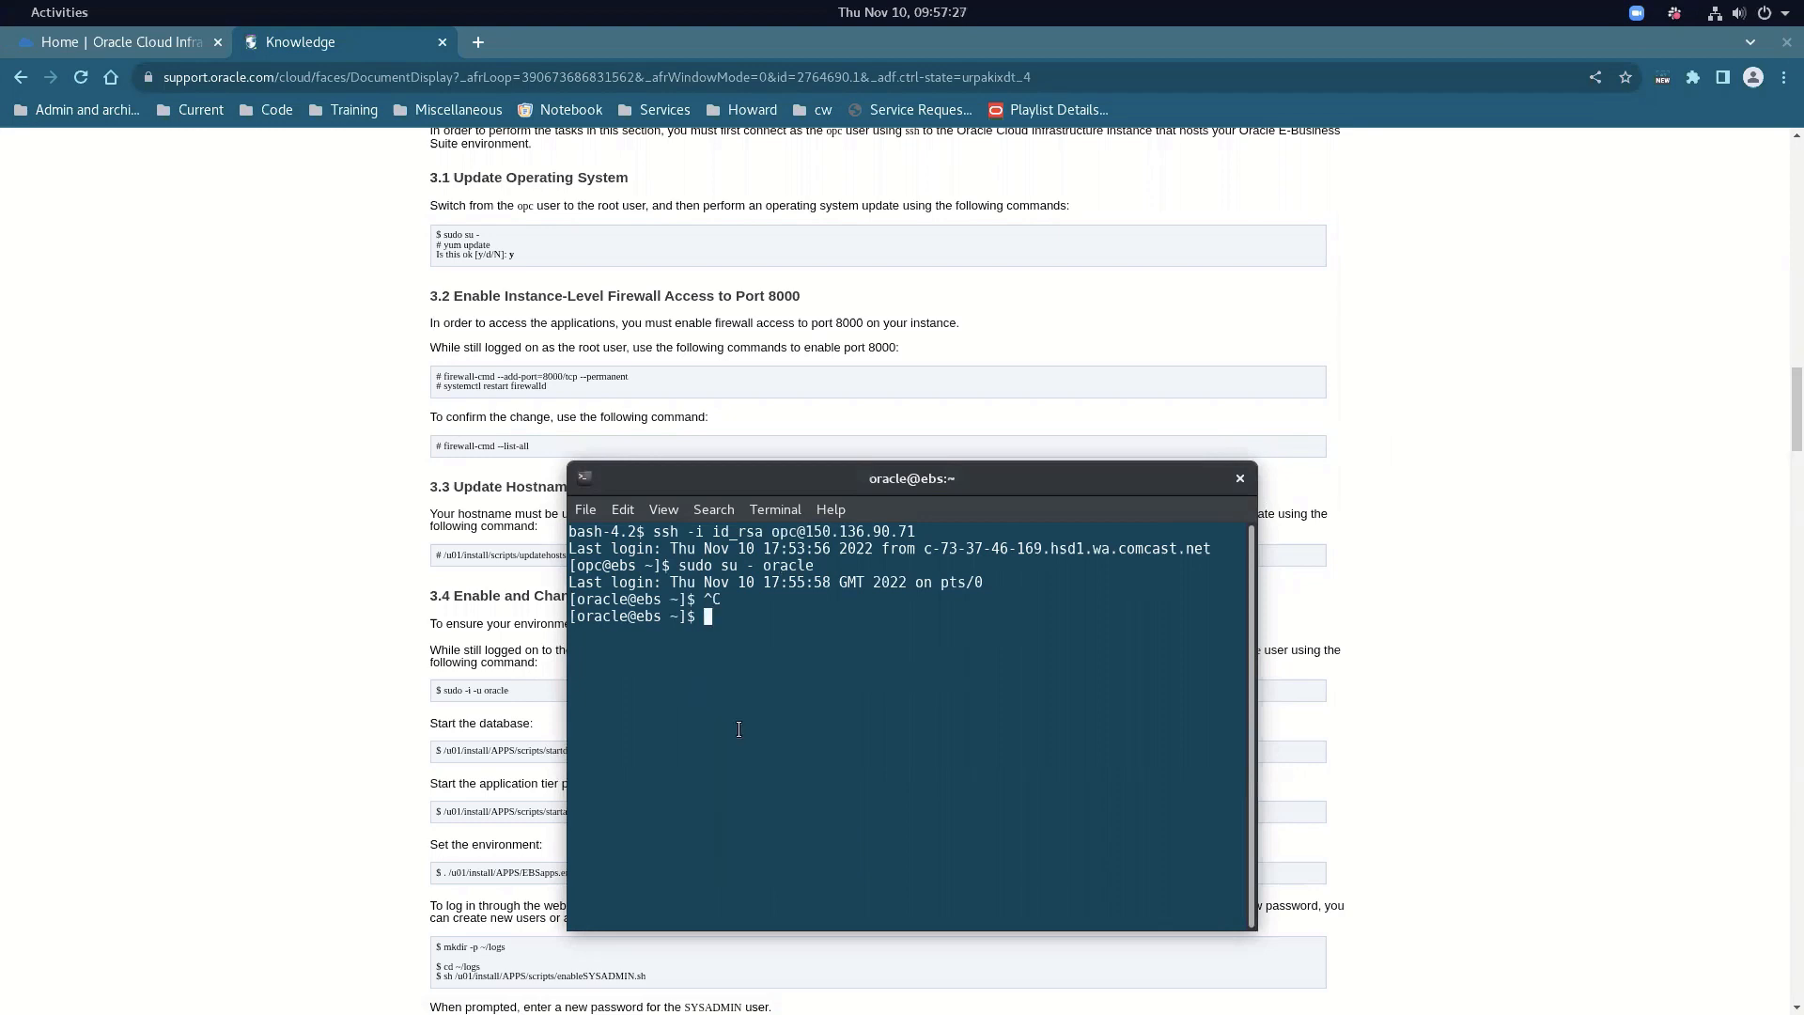
key("Return")
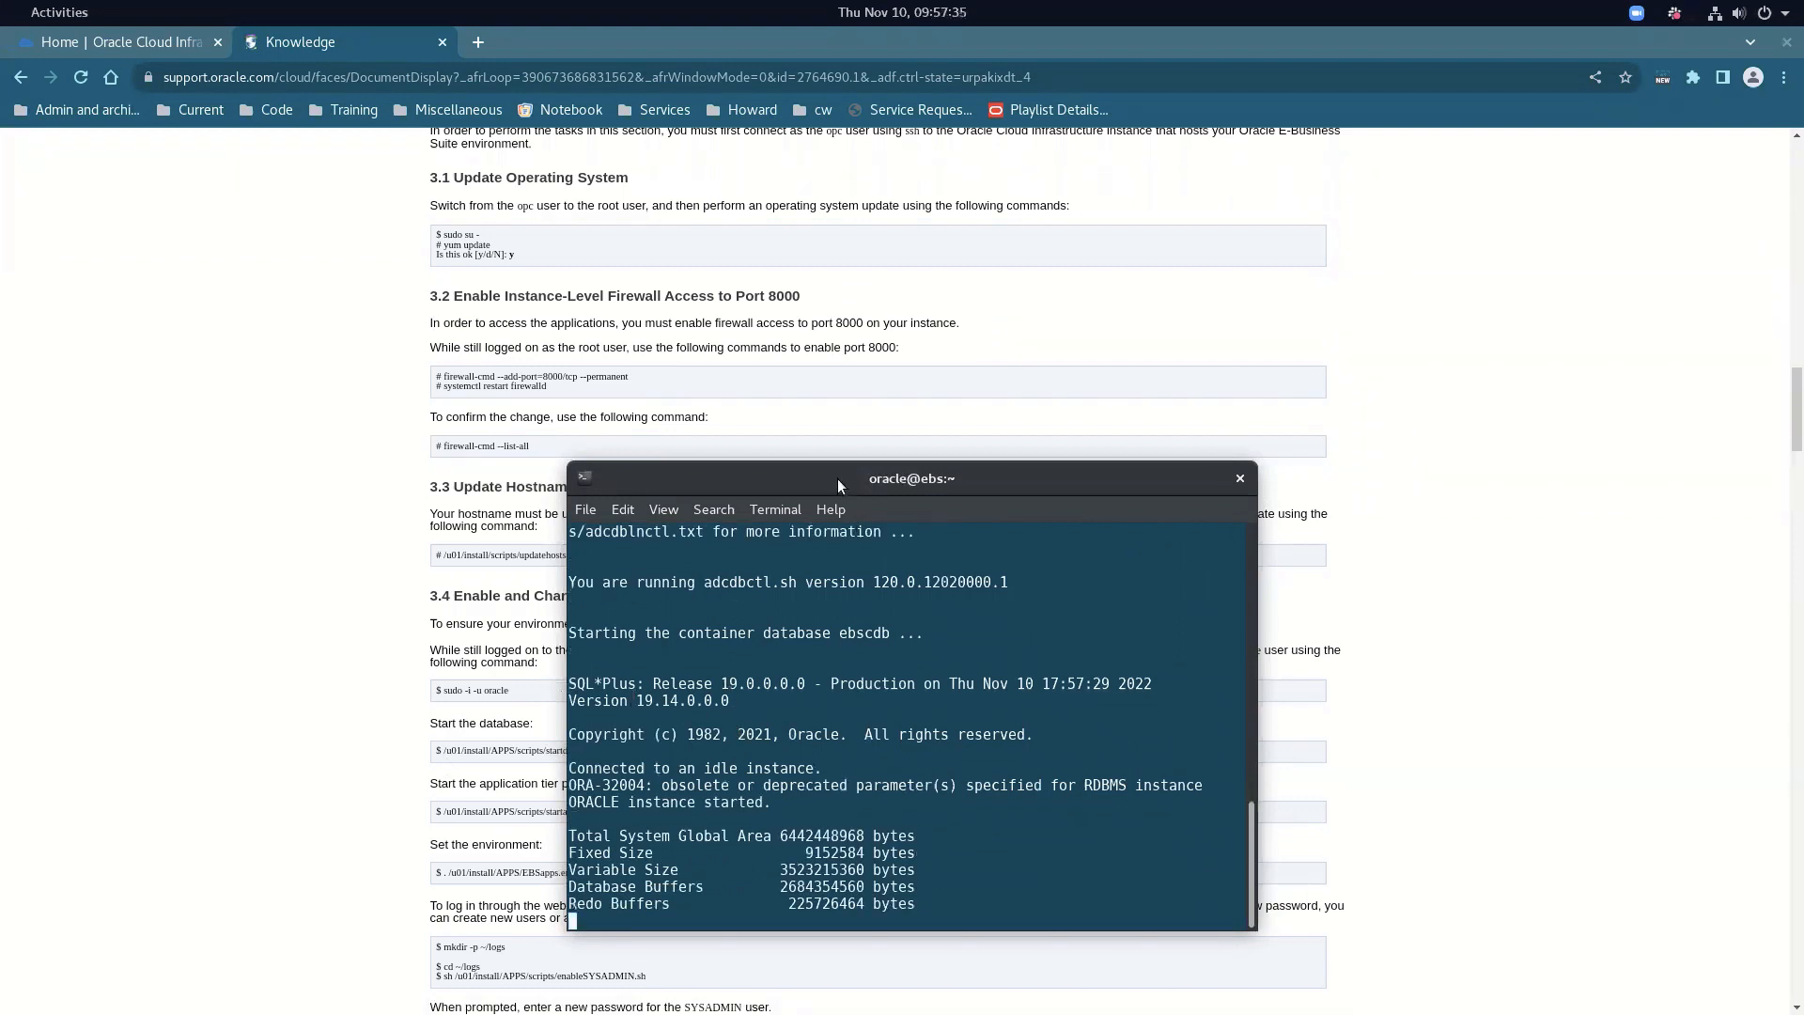
left_click_drag(837, 478, 1115, 435)
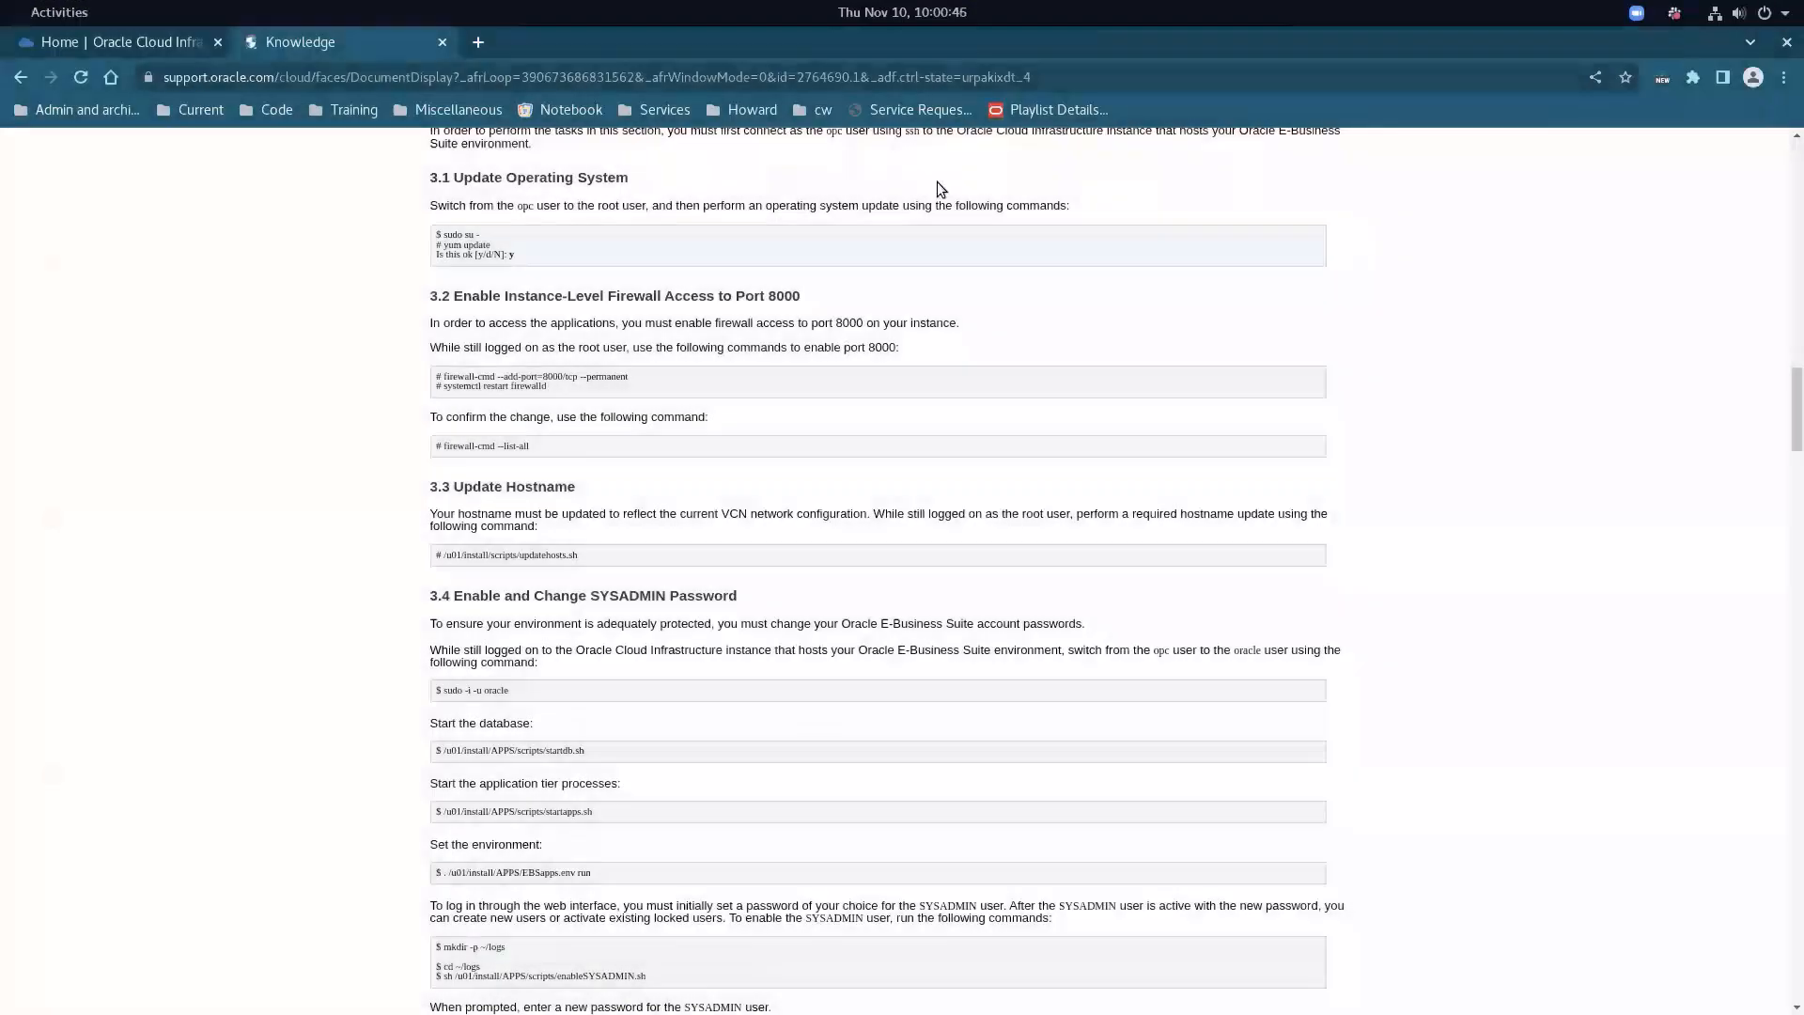
Open Oracle Database > Autonomous Database and start creating a new autonomous database
left_click(62, 54)
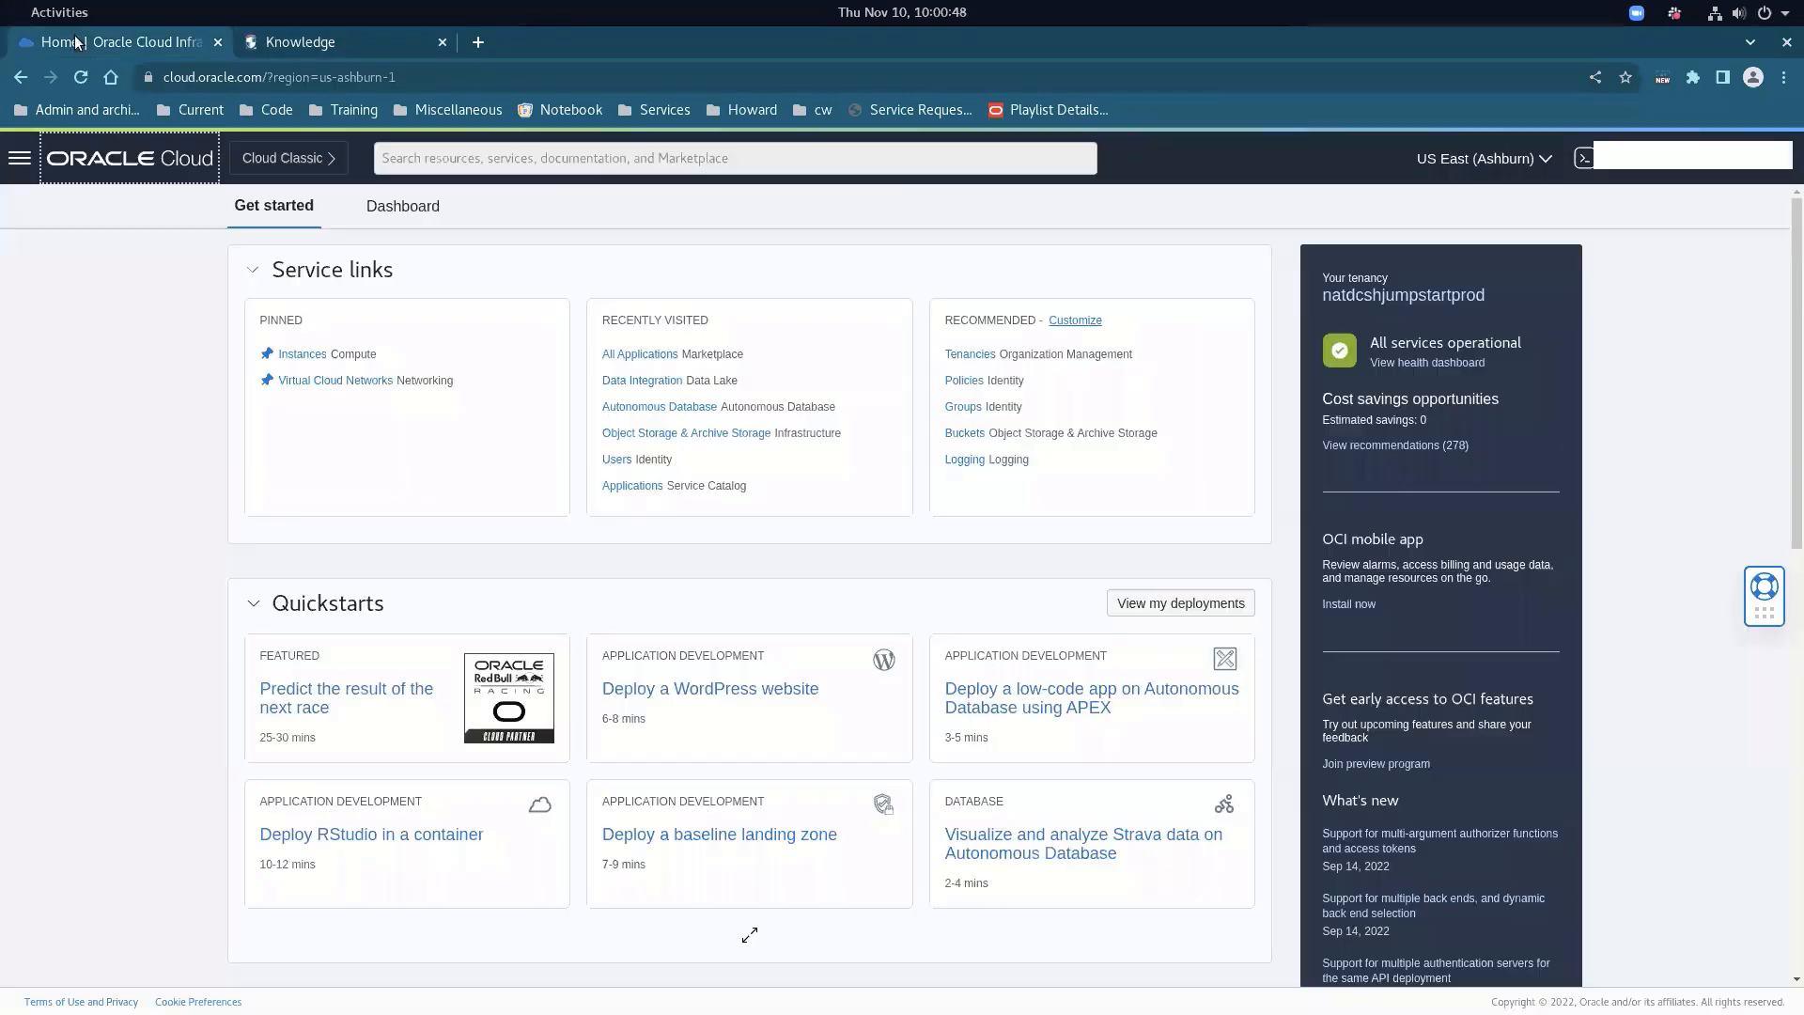
left_click(22, 158)
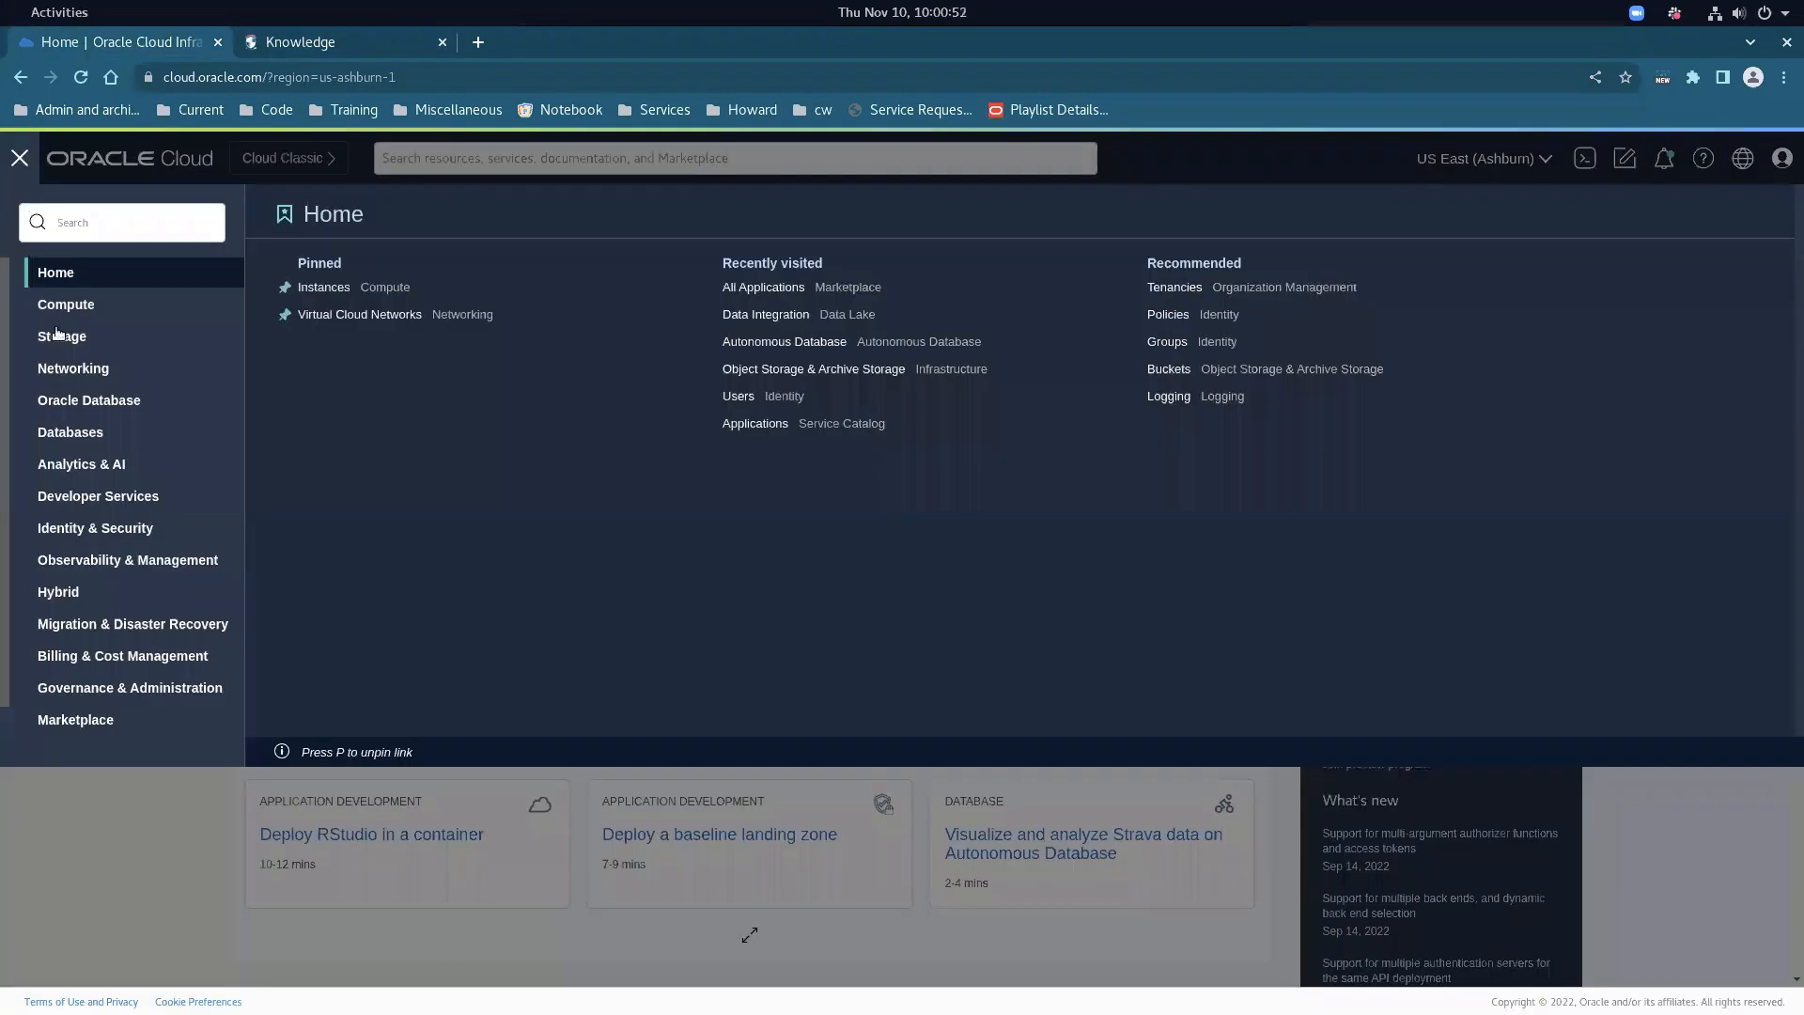
left_click(89, 399)
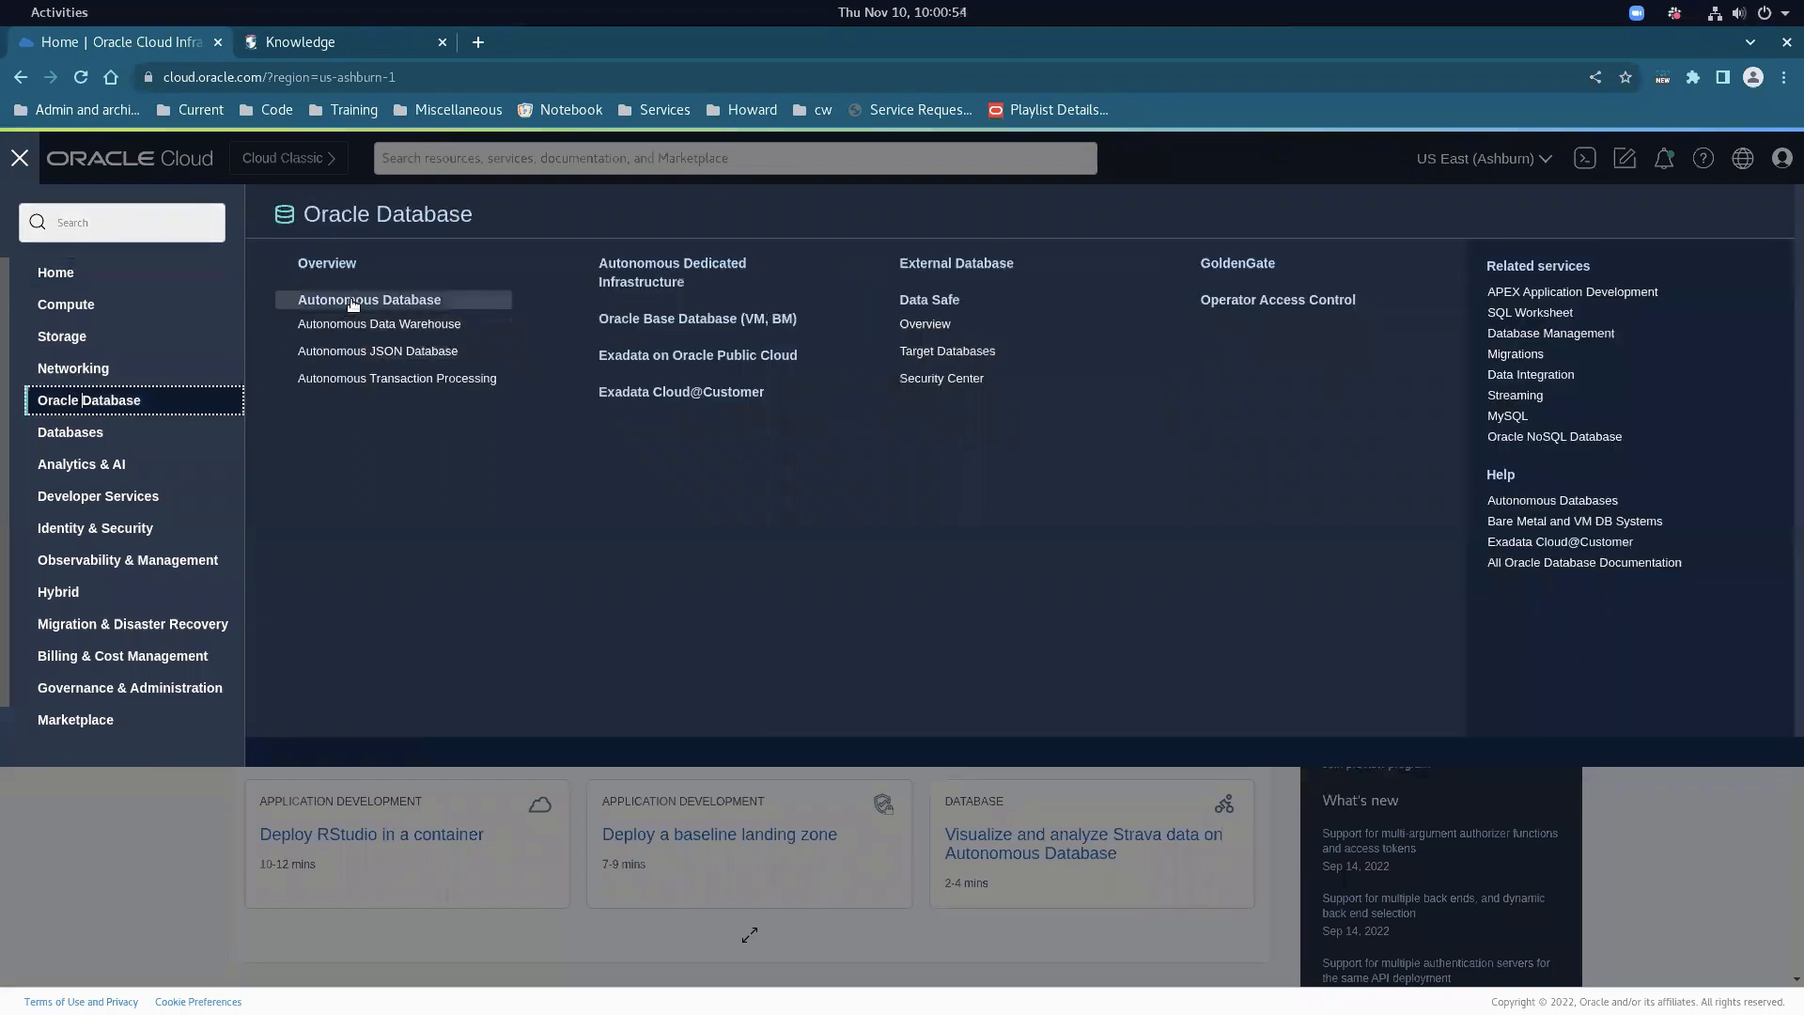
left_click(354, 300)
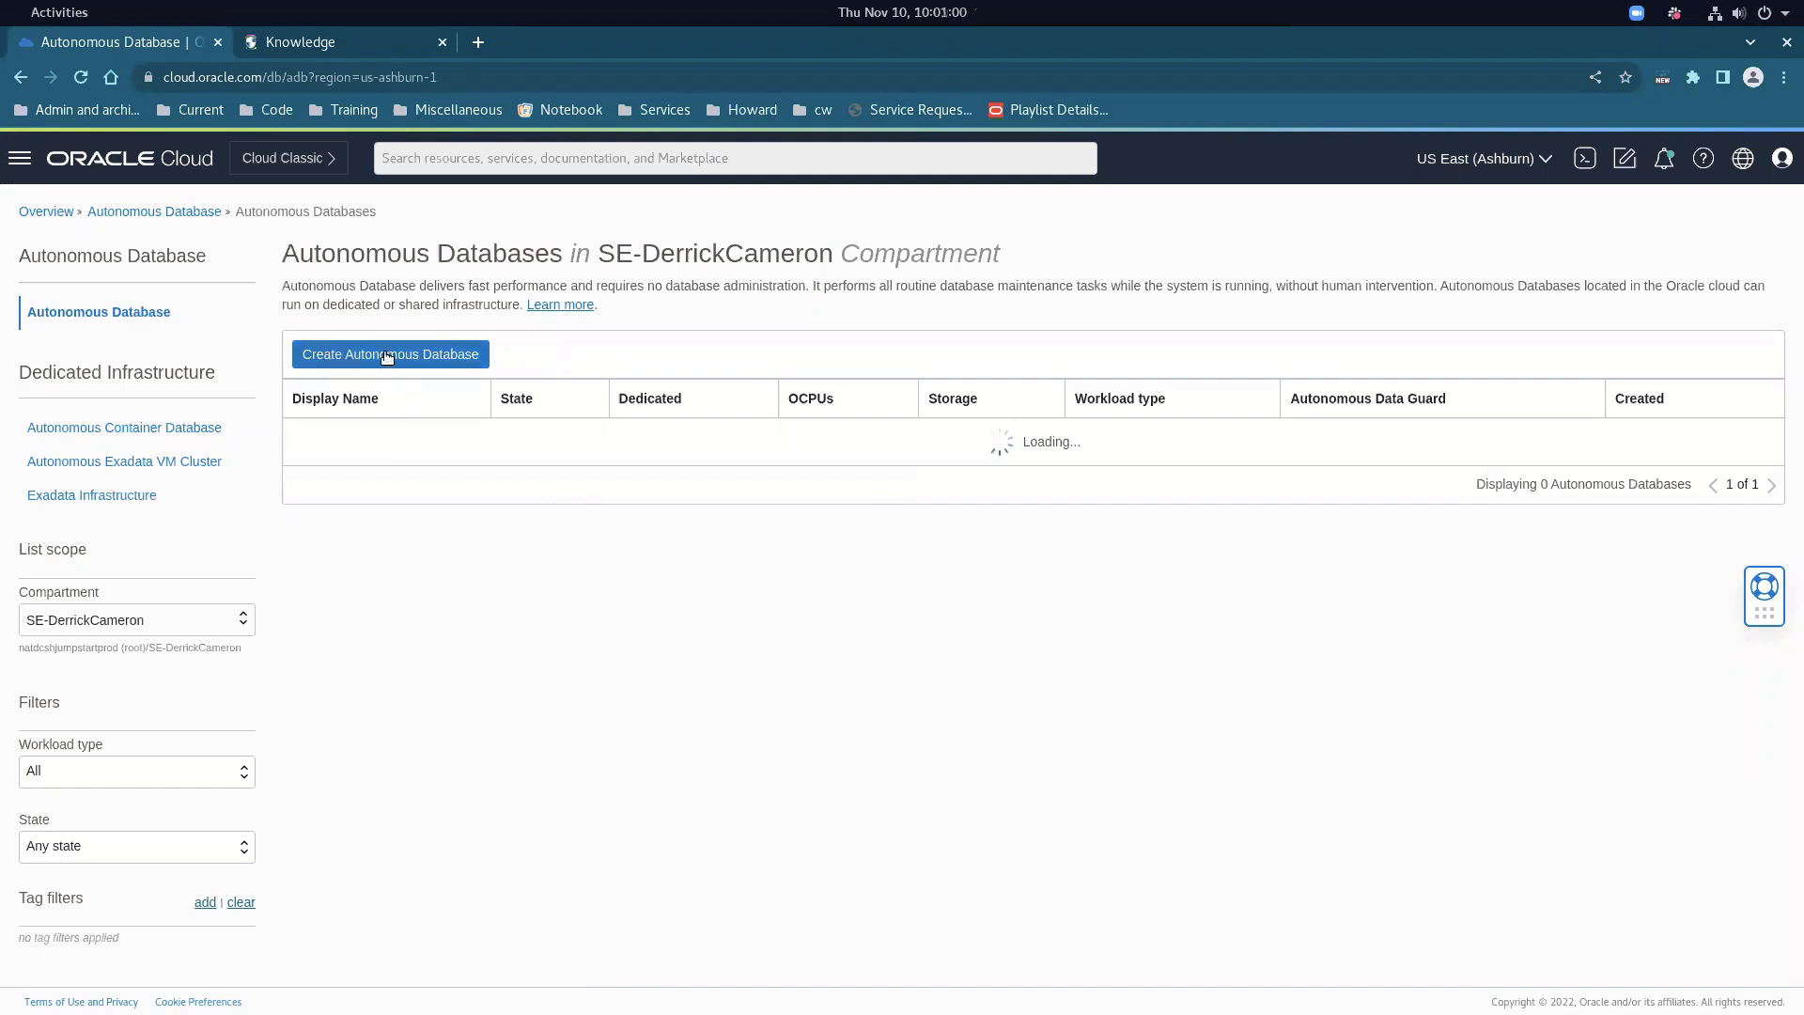
left_click(389, 354)
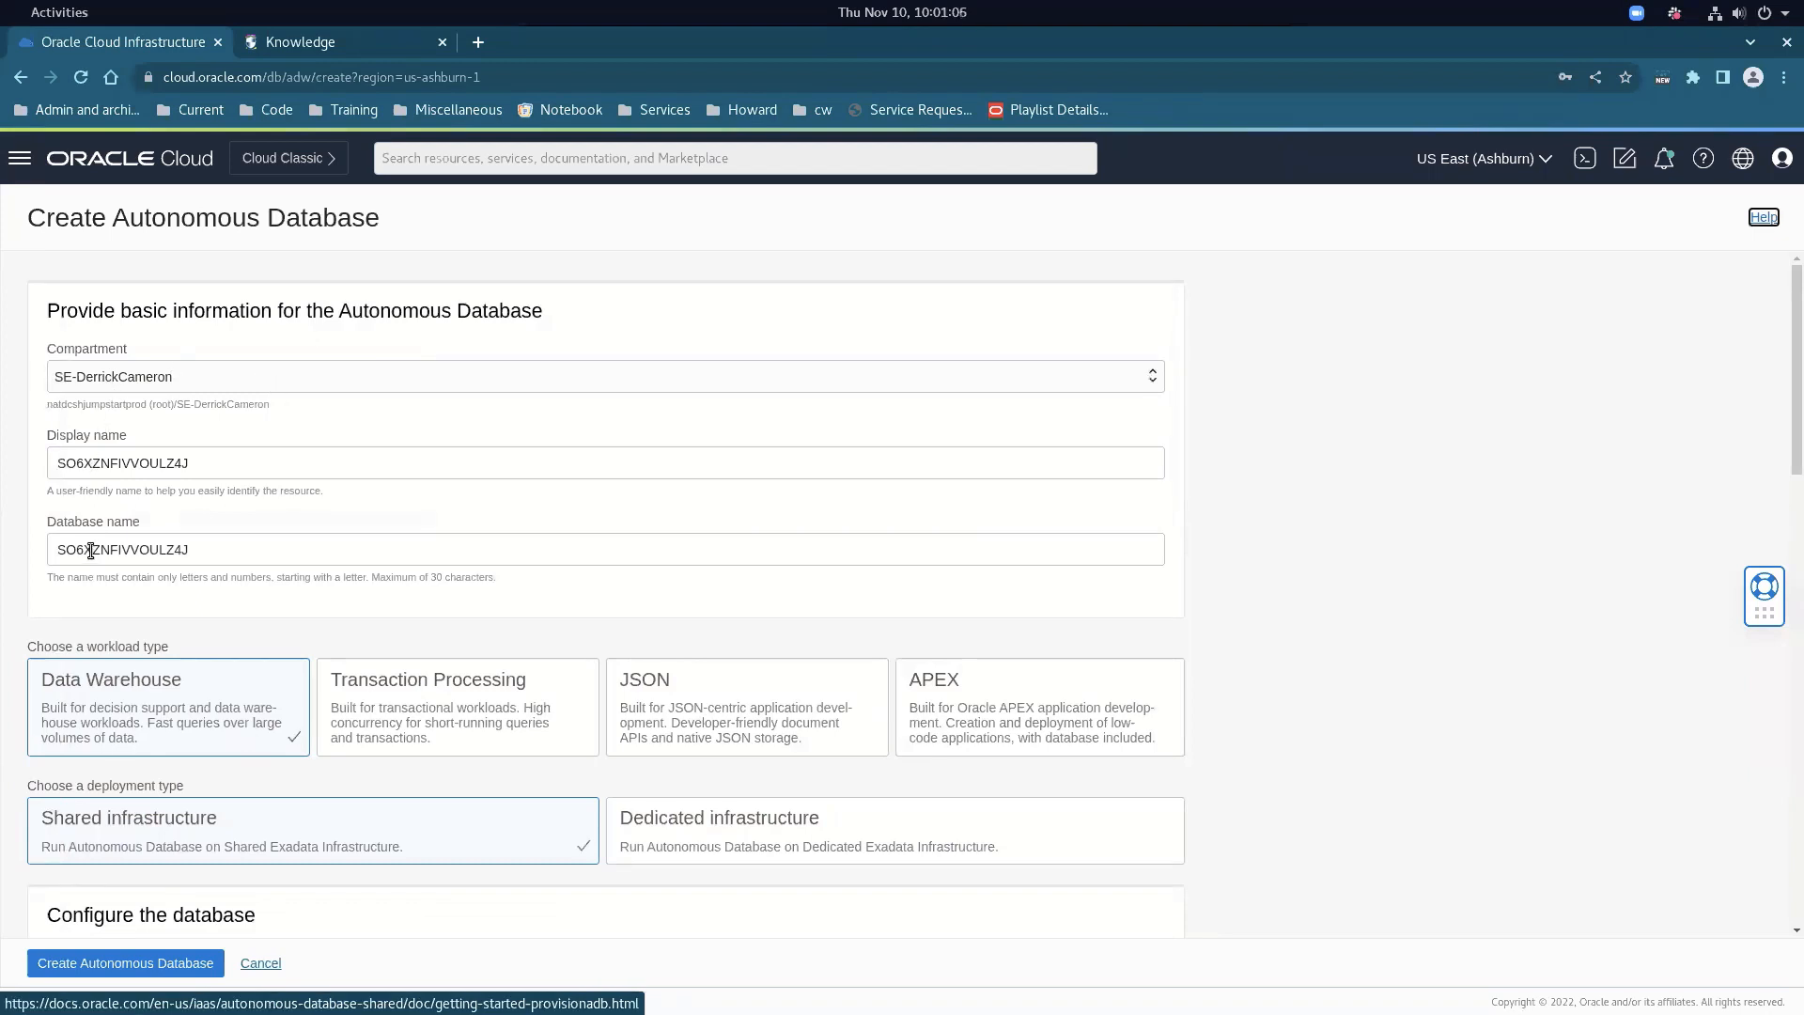
Enter and confirm the admin password, then cancel the Create Autonomous Database form
scroll(310, 658, "down", 3)
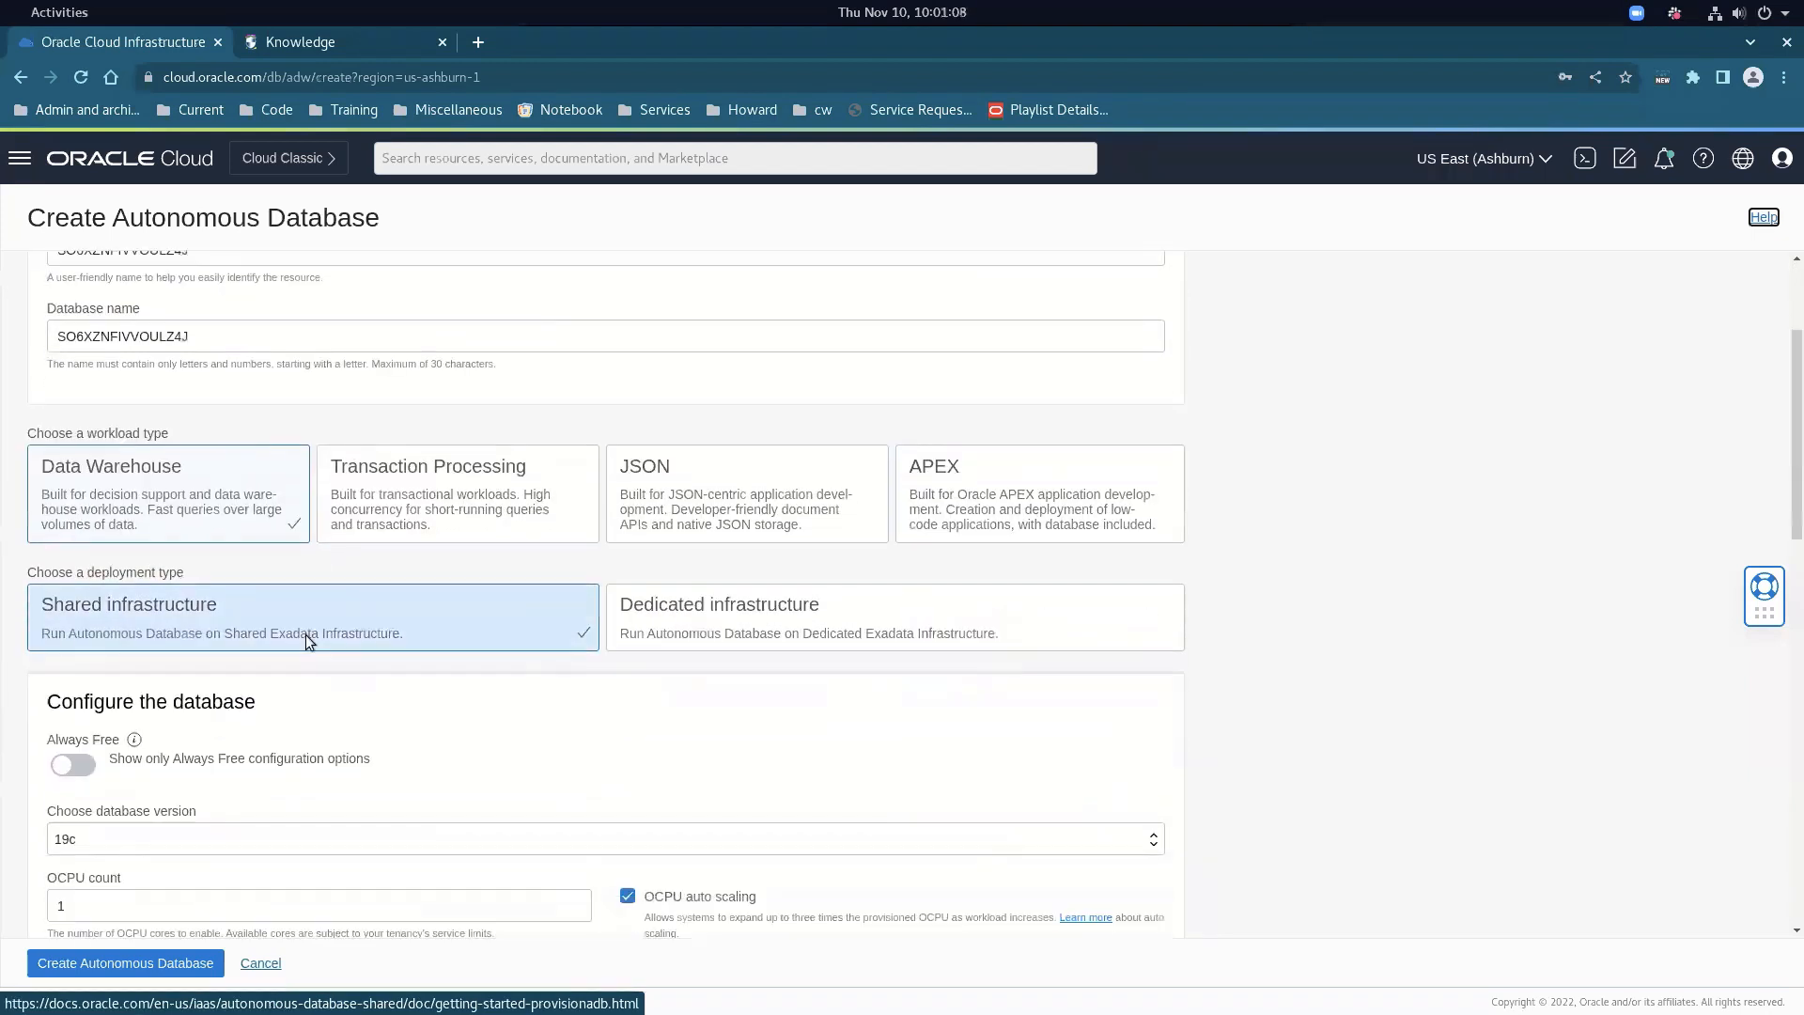
scroll(300, 618, "down", 5)
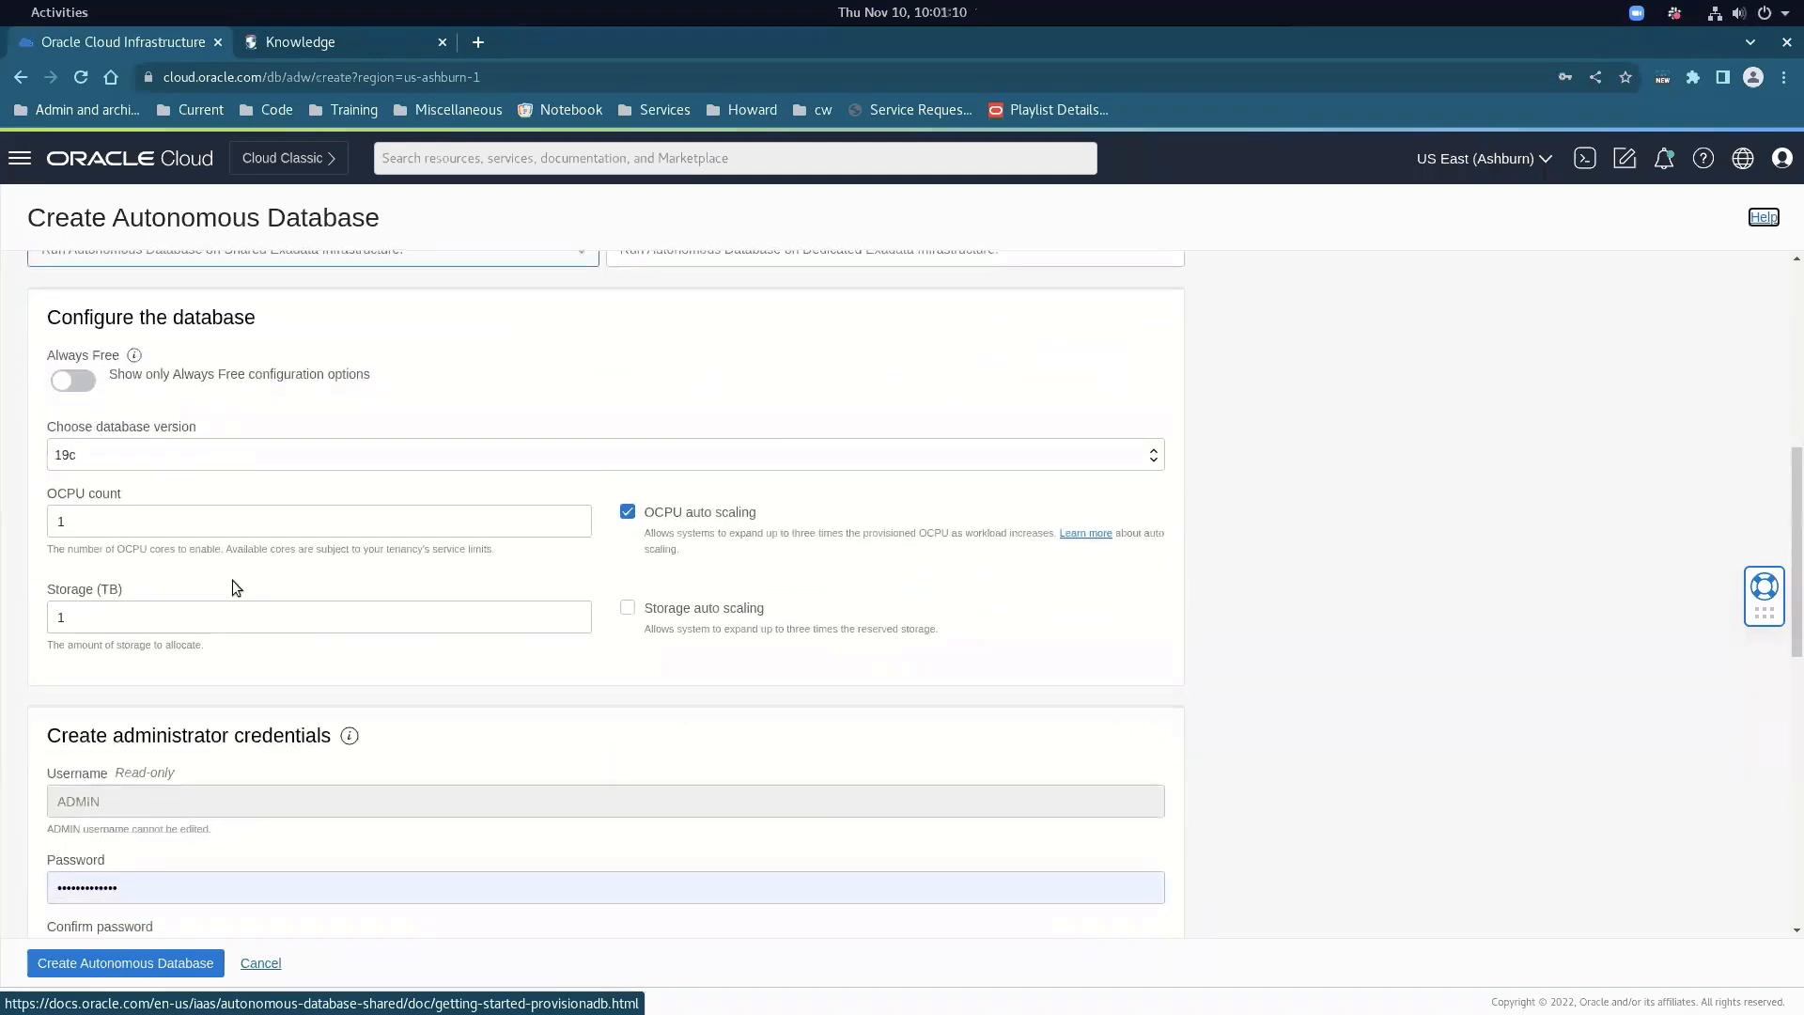
scroll(234, 583, "down", 3)
left_click(80, 631)
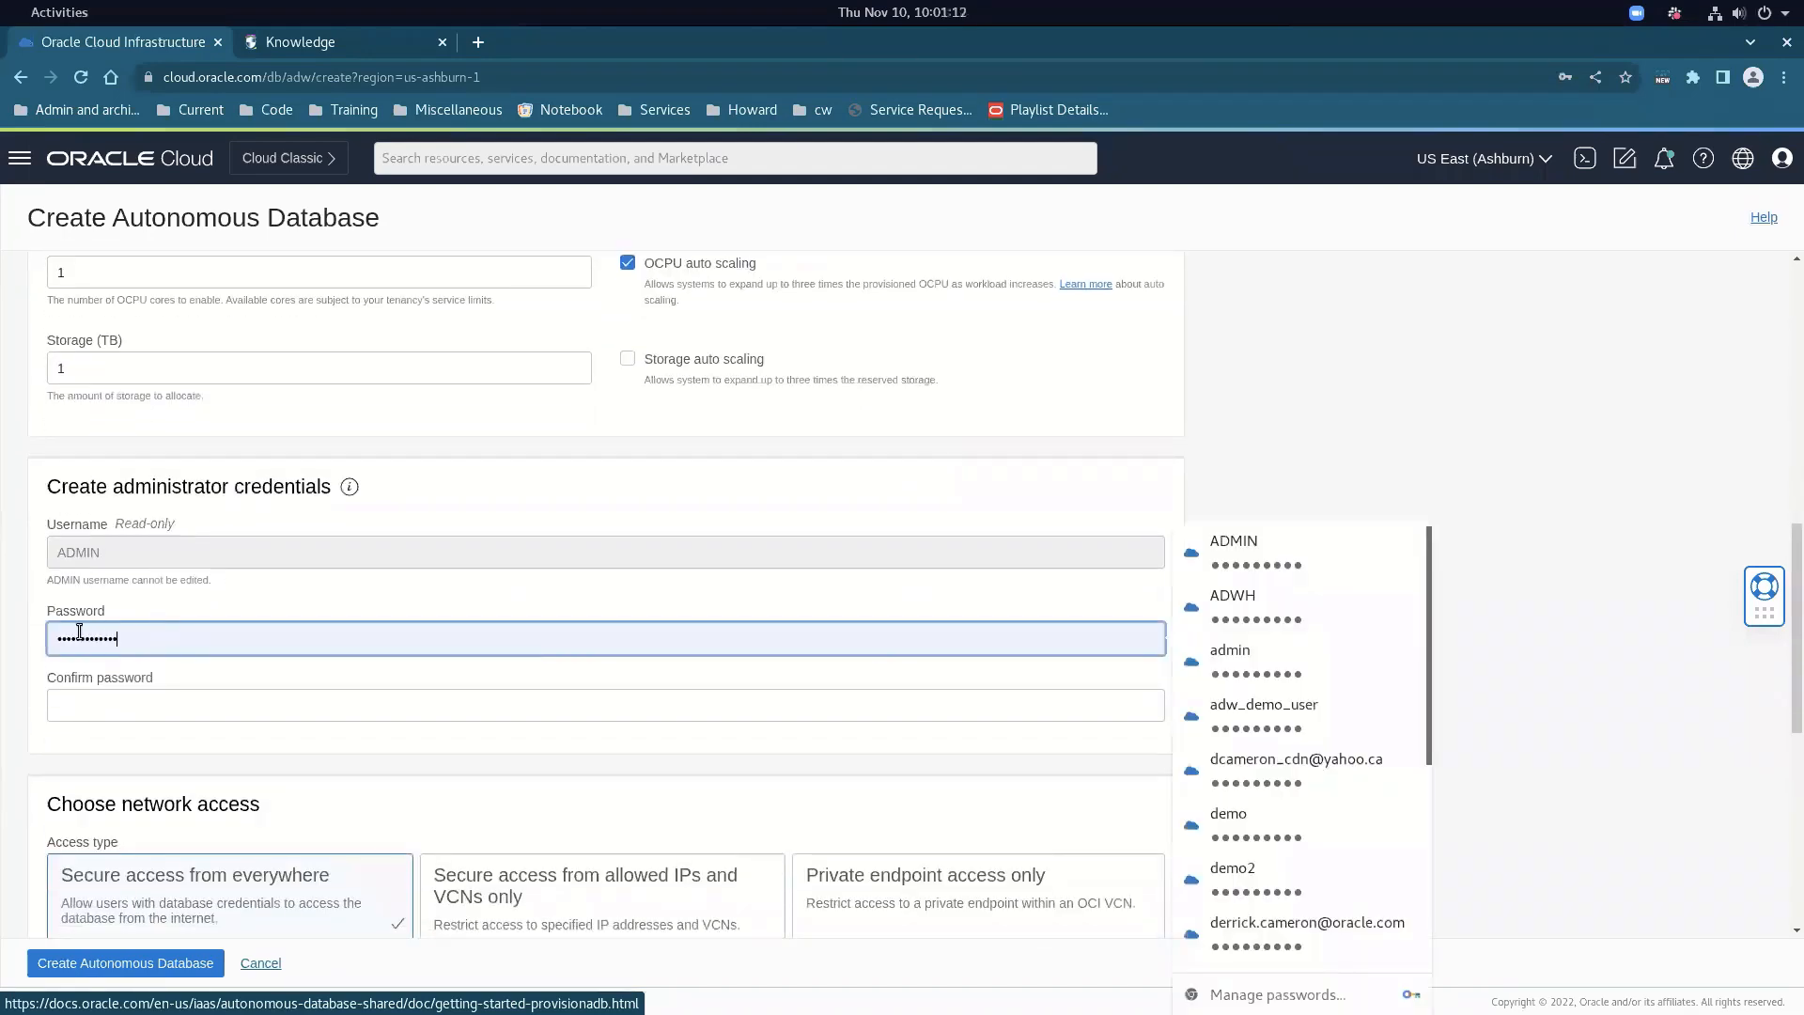
left_click(113, 703)
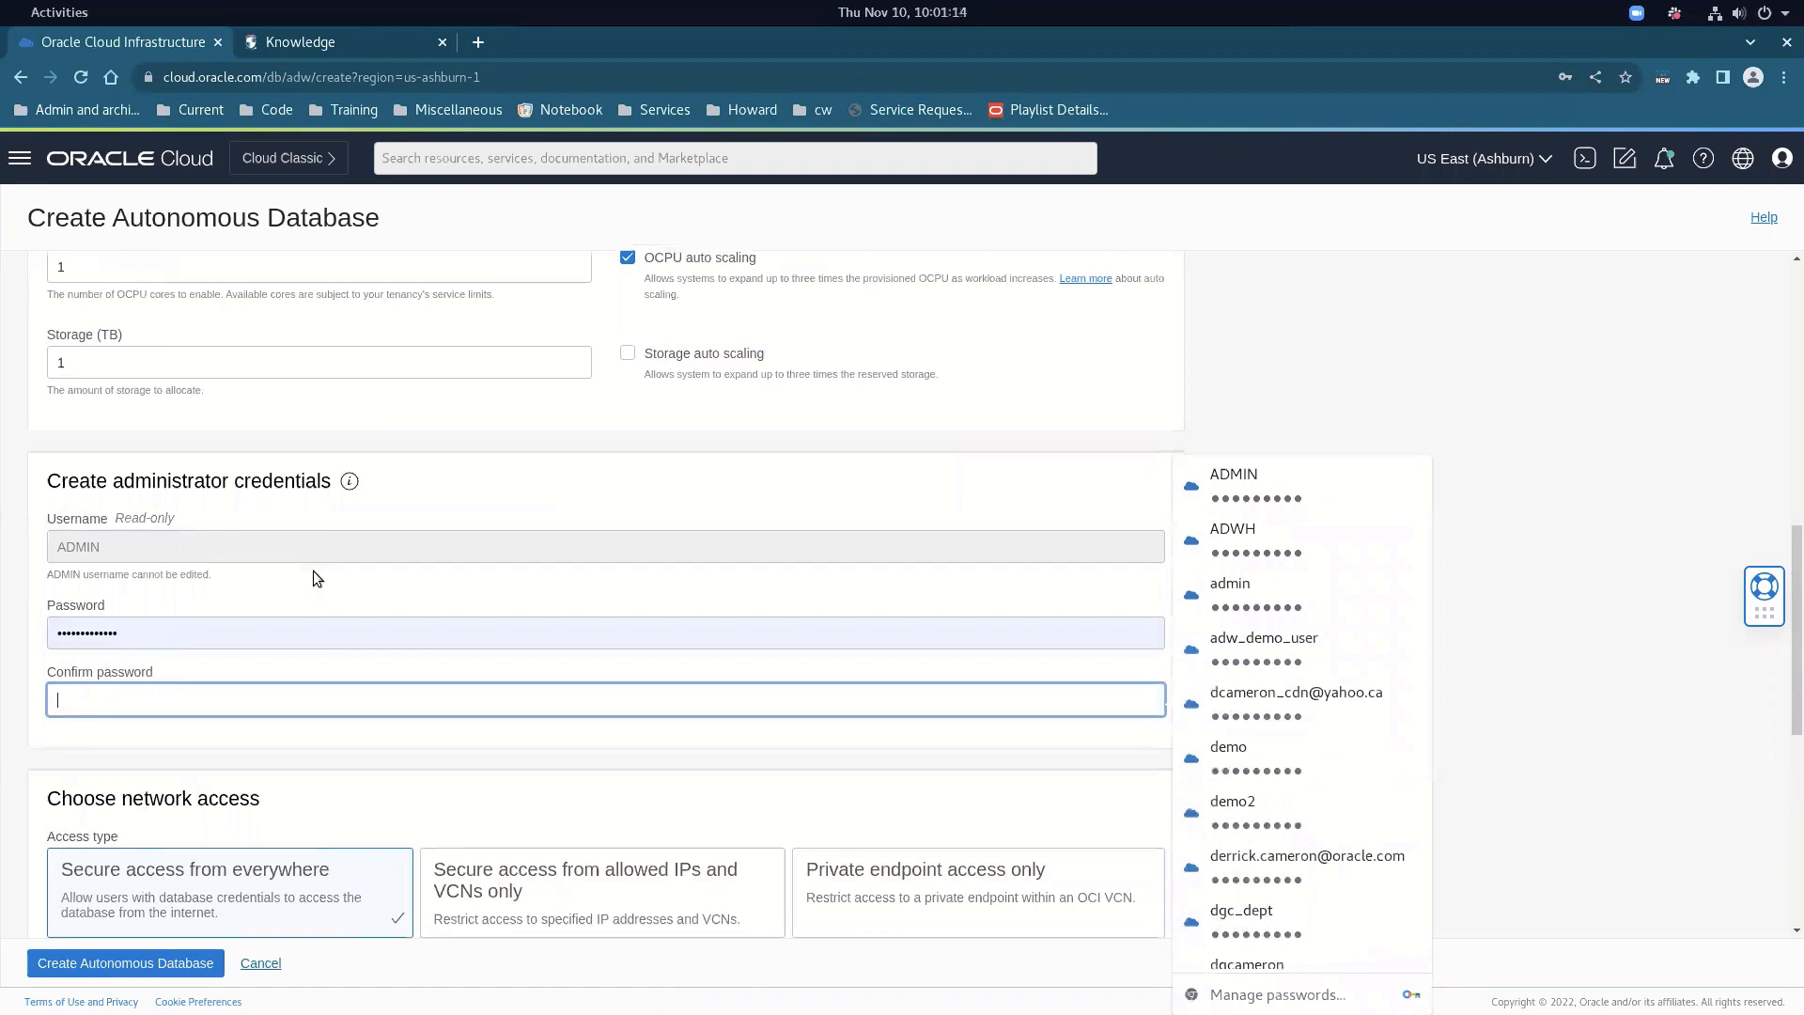
scroll(313, 572, "down", 3)
scroll(289, 592, "down", 2)
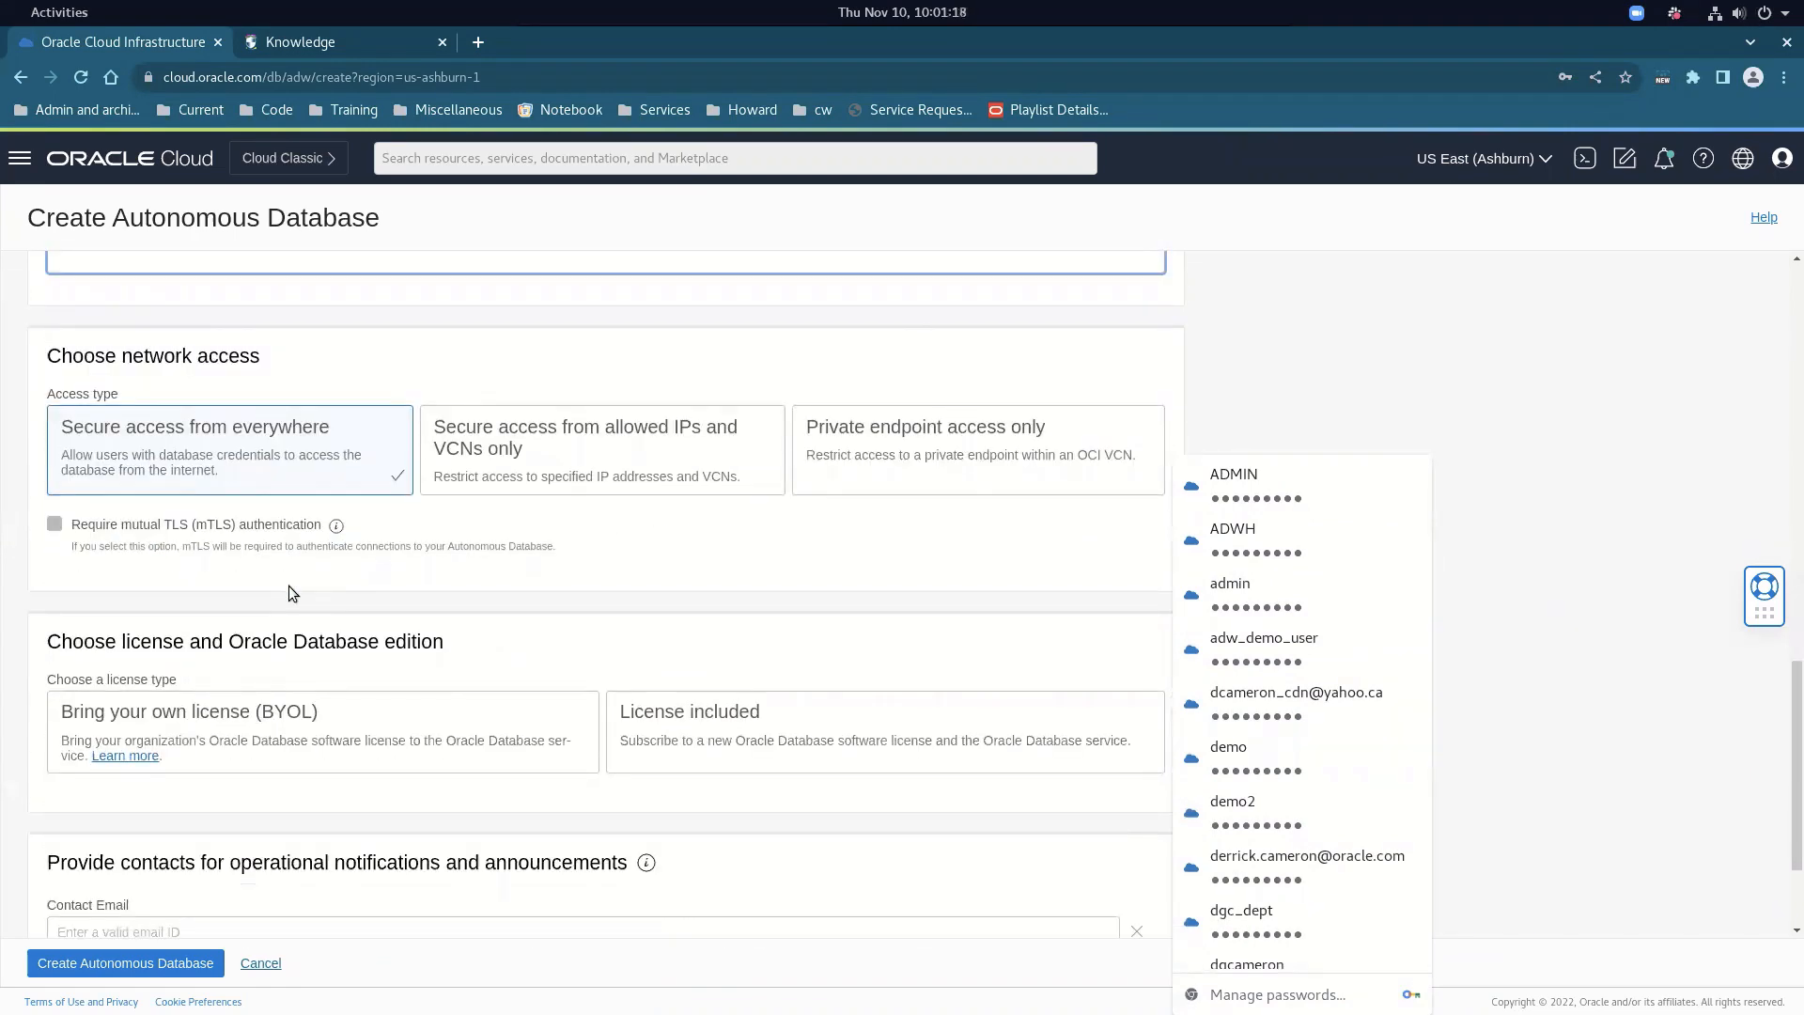
scroll(290, 592, "down", 2)
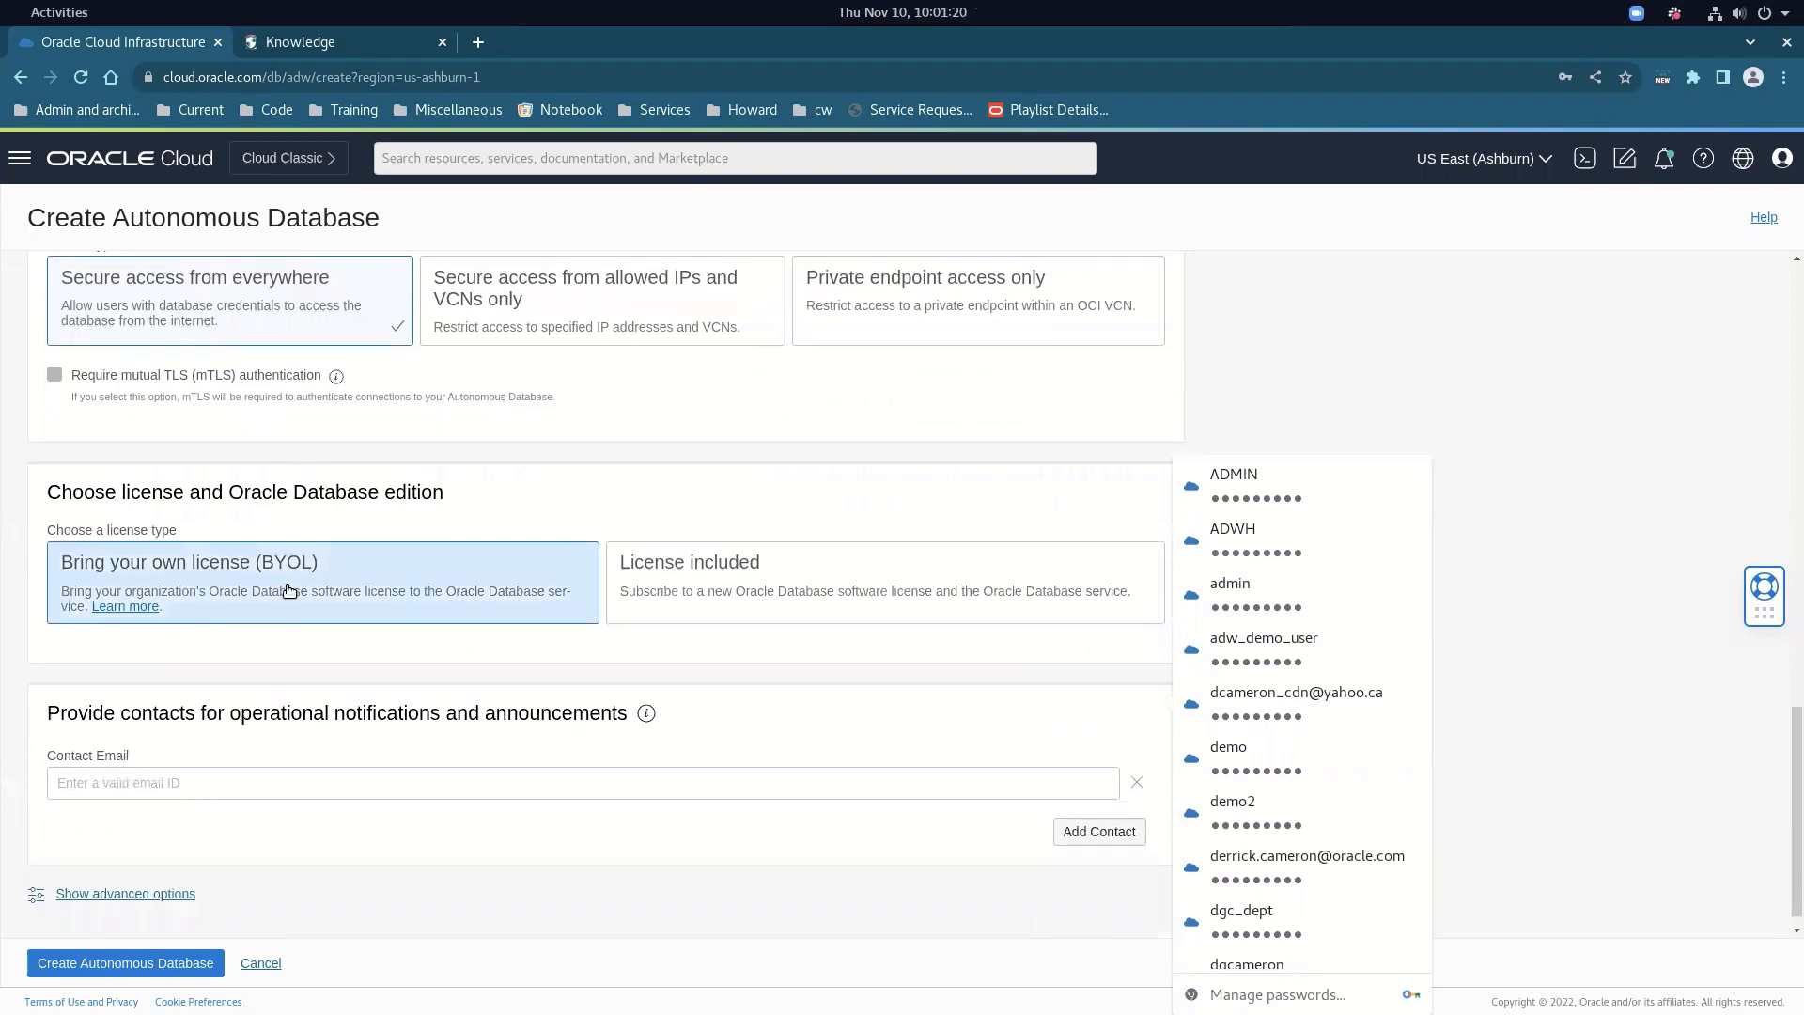
left_click(272, 963)
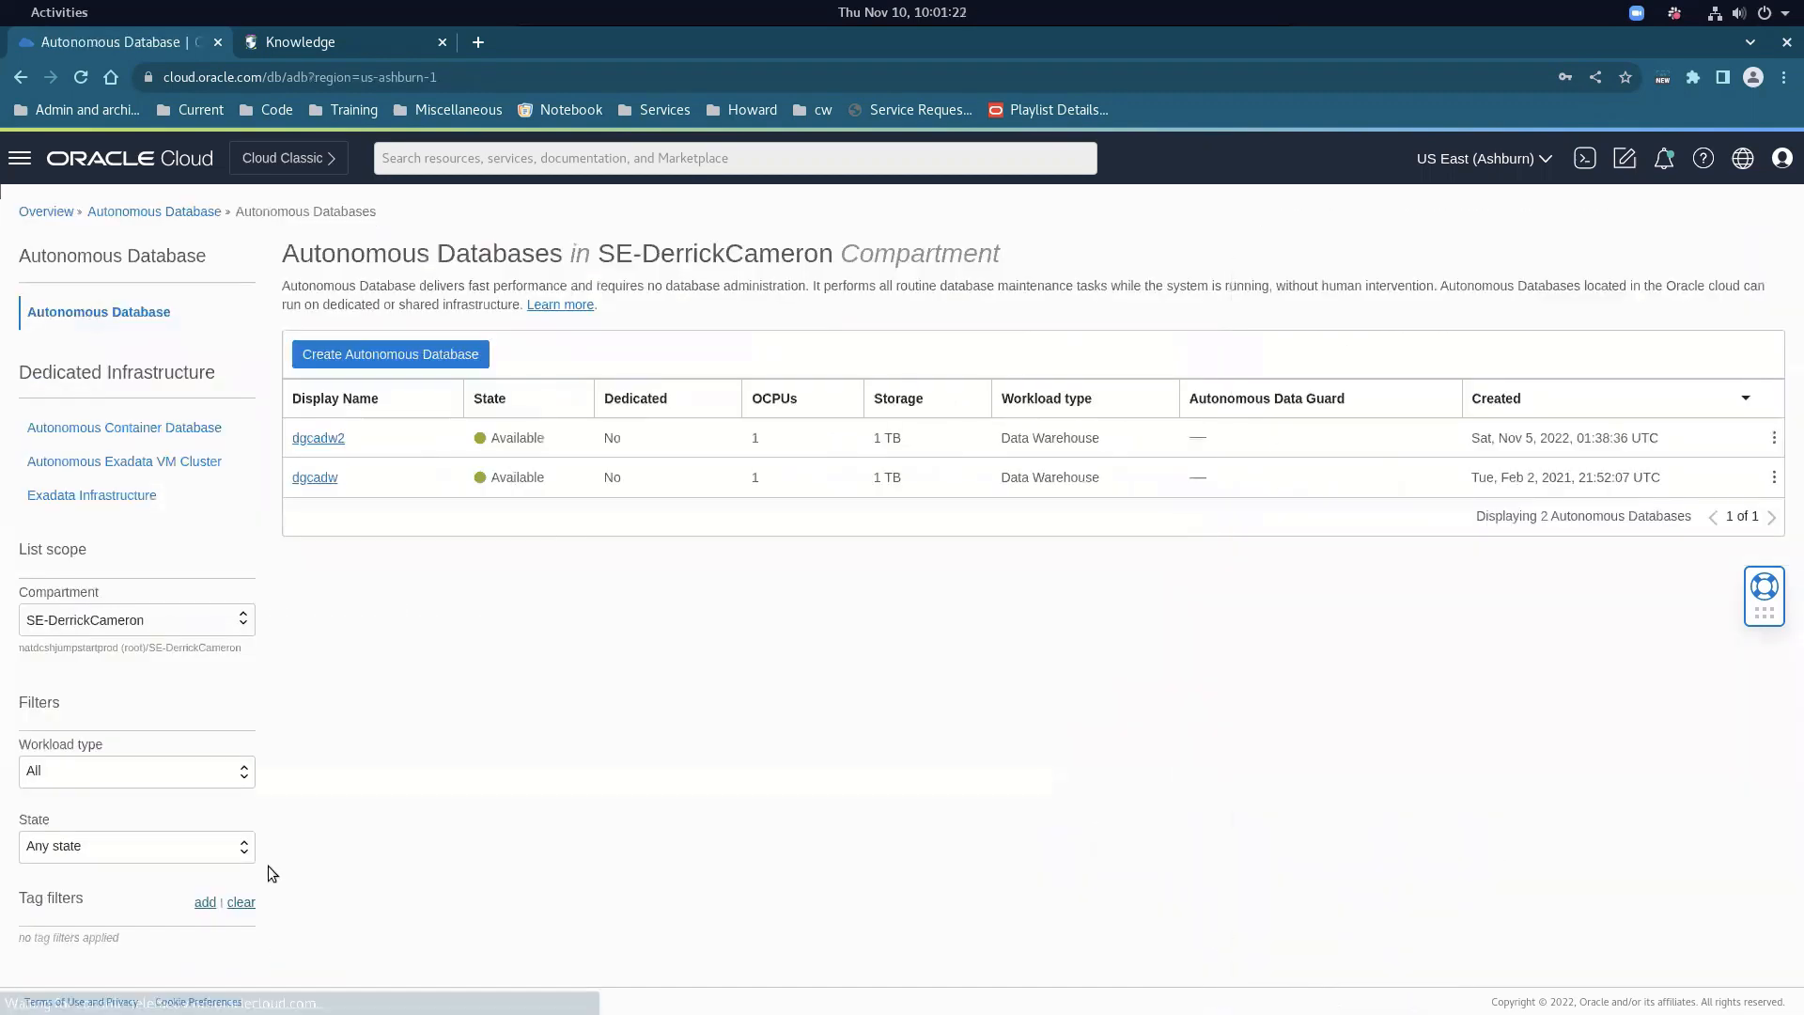
Open the dgcadw database's details and launch Database Actions for it
left_click(315, 479)
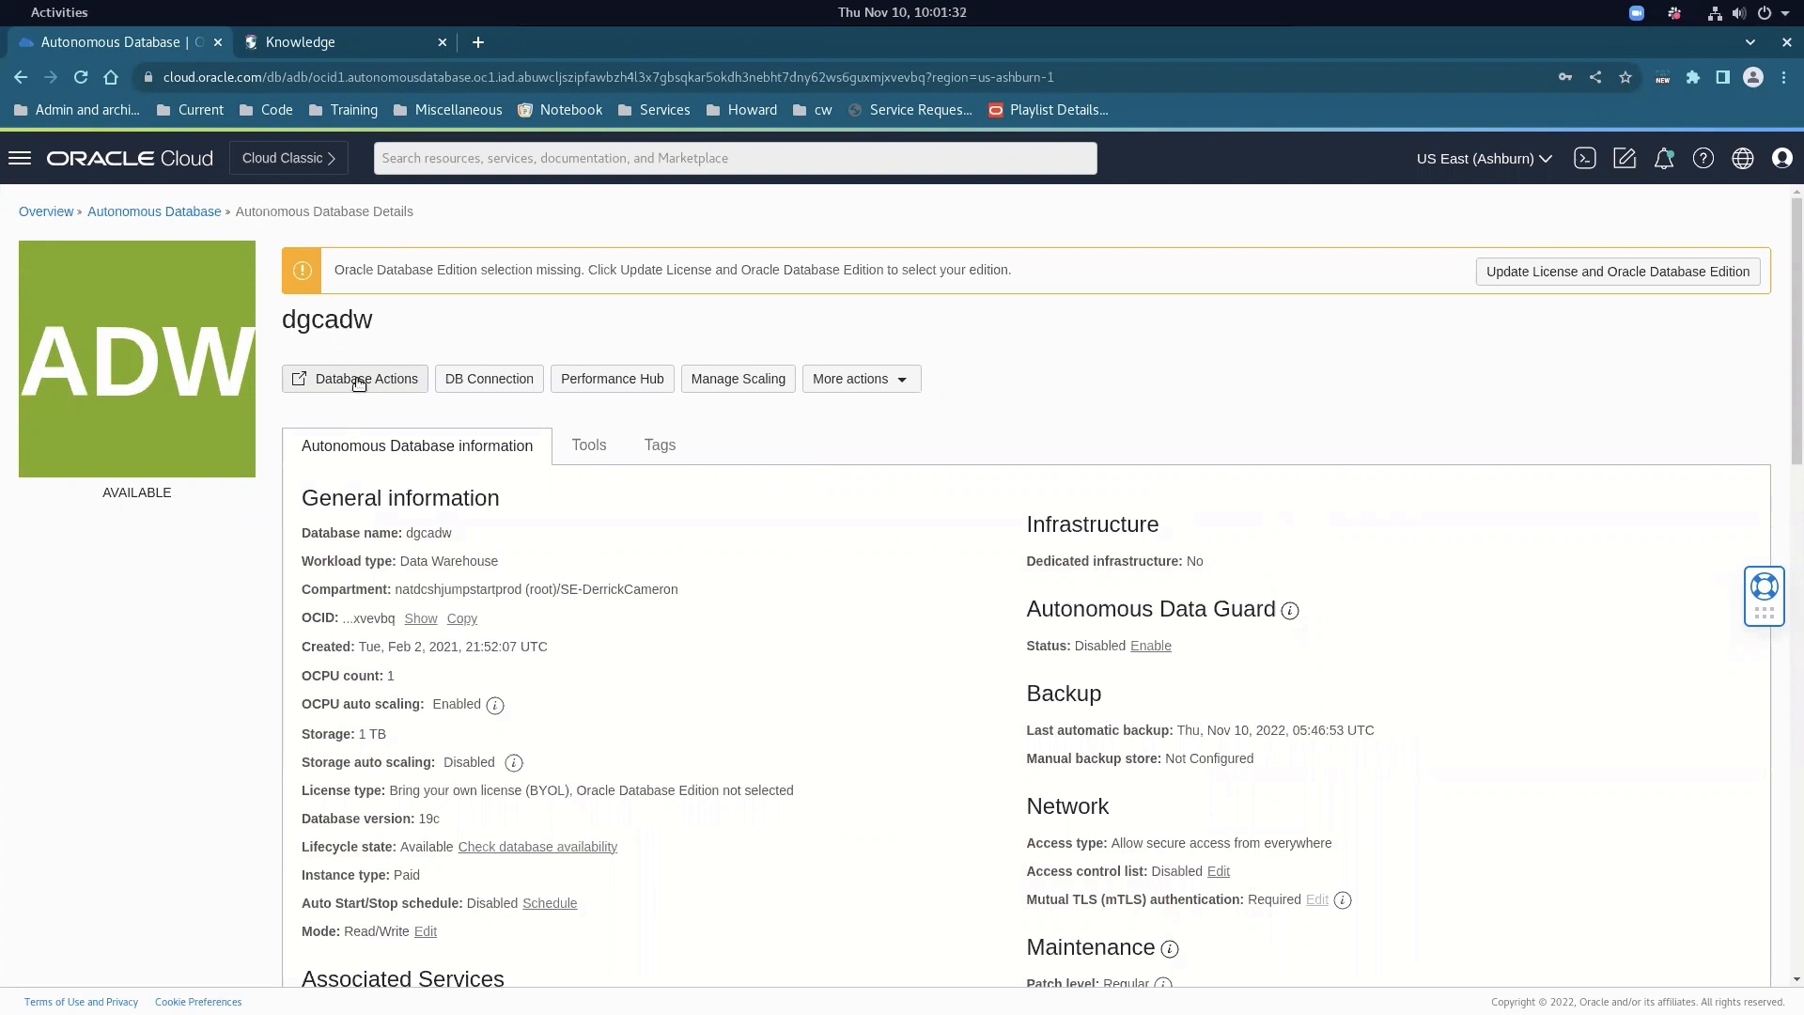
left_click(358, 380)
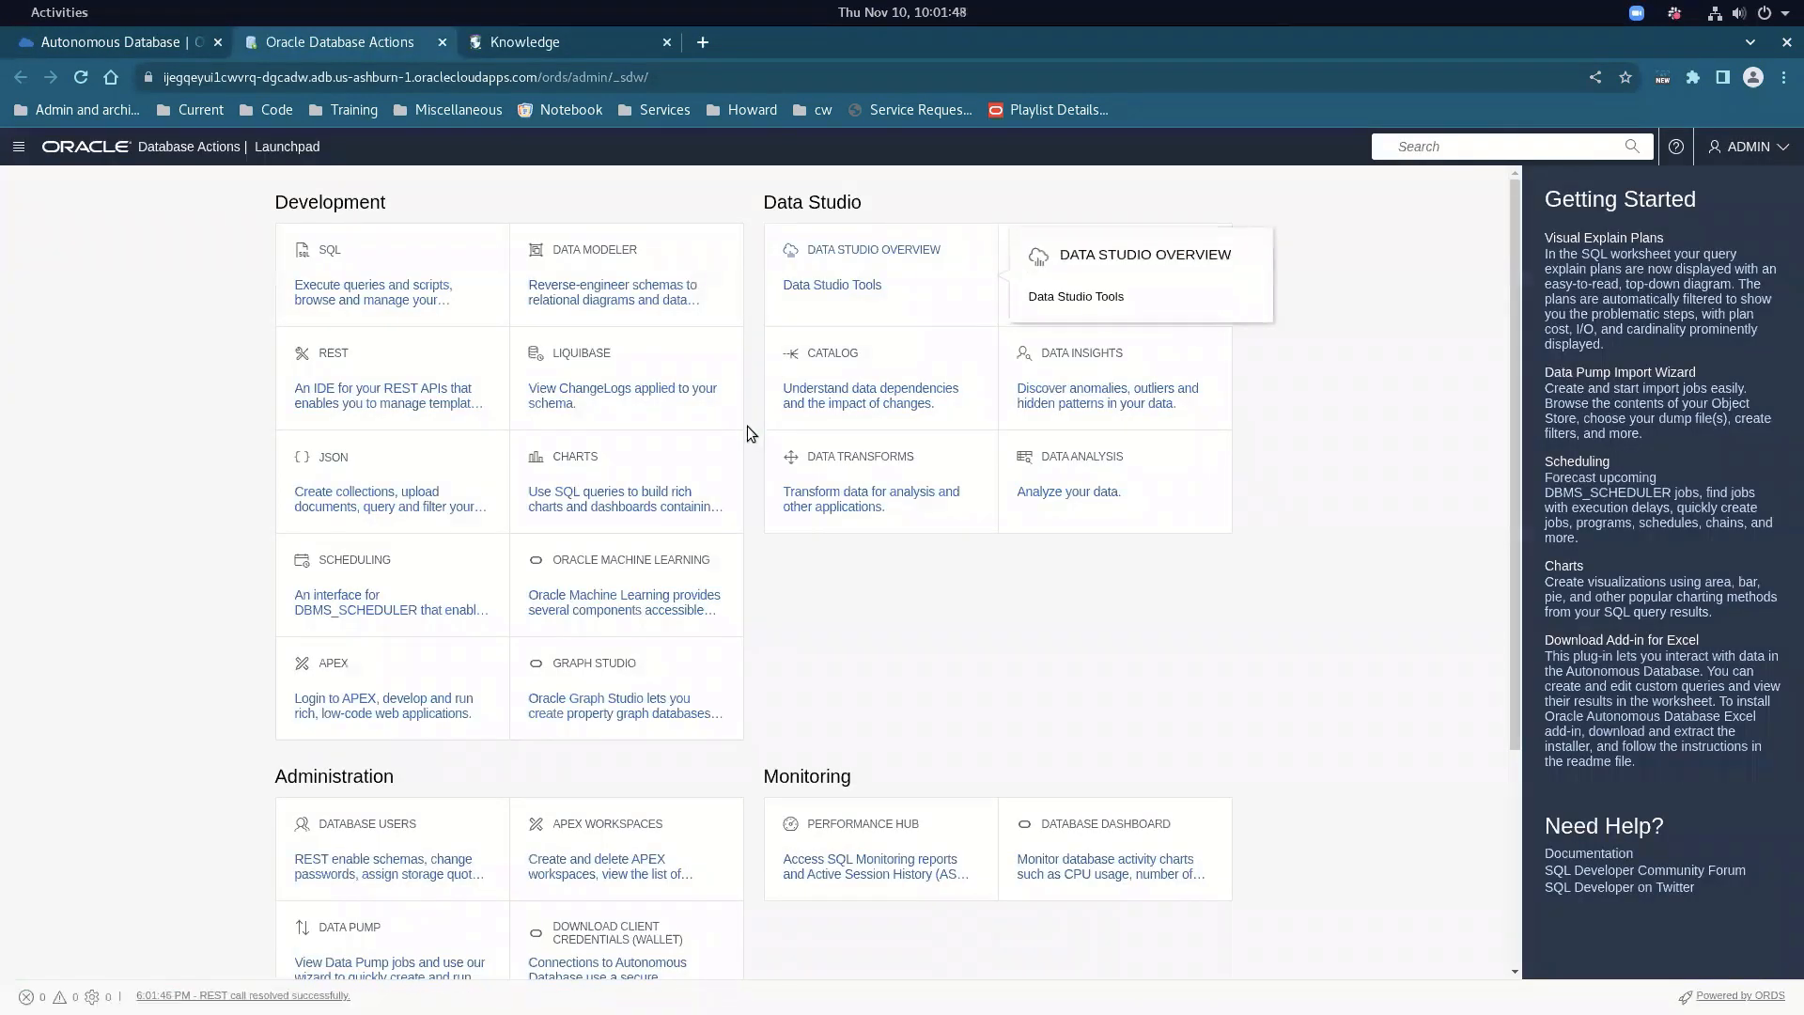
Launch Data Transforms from the Launchpad and sign in with the autofilled admin credentials
left_click(866, 500)
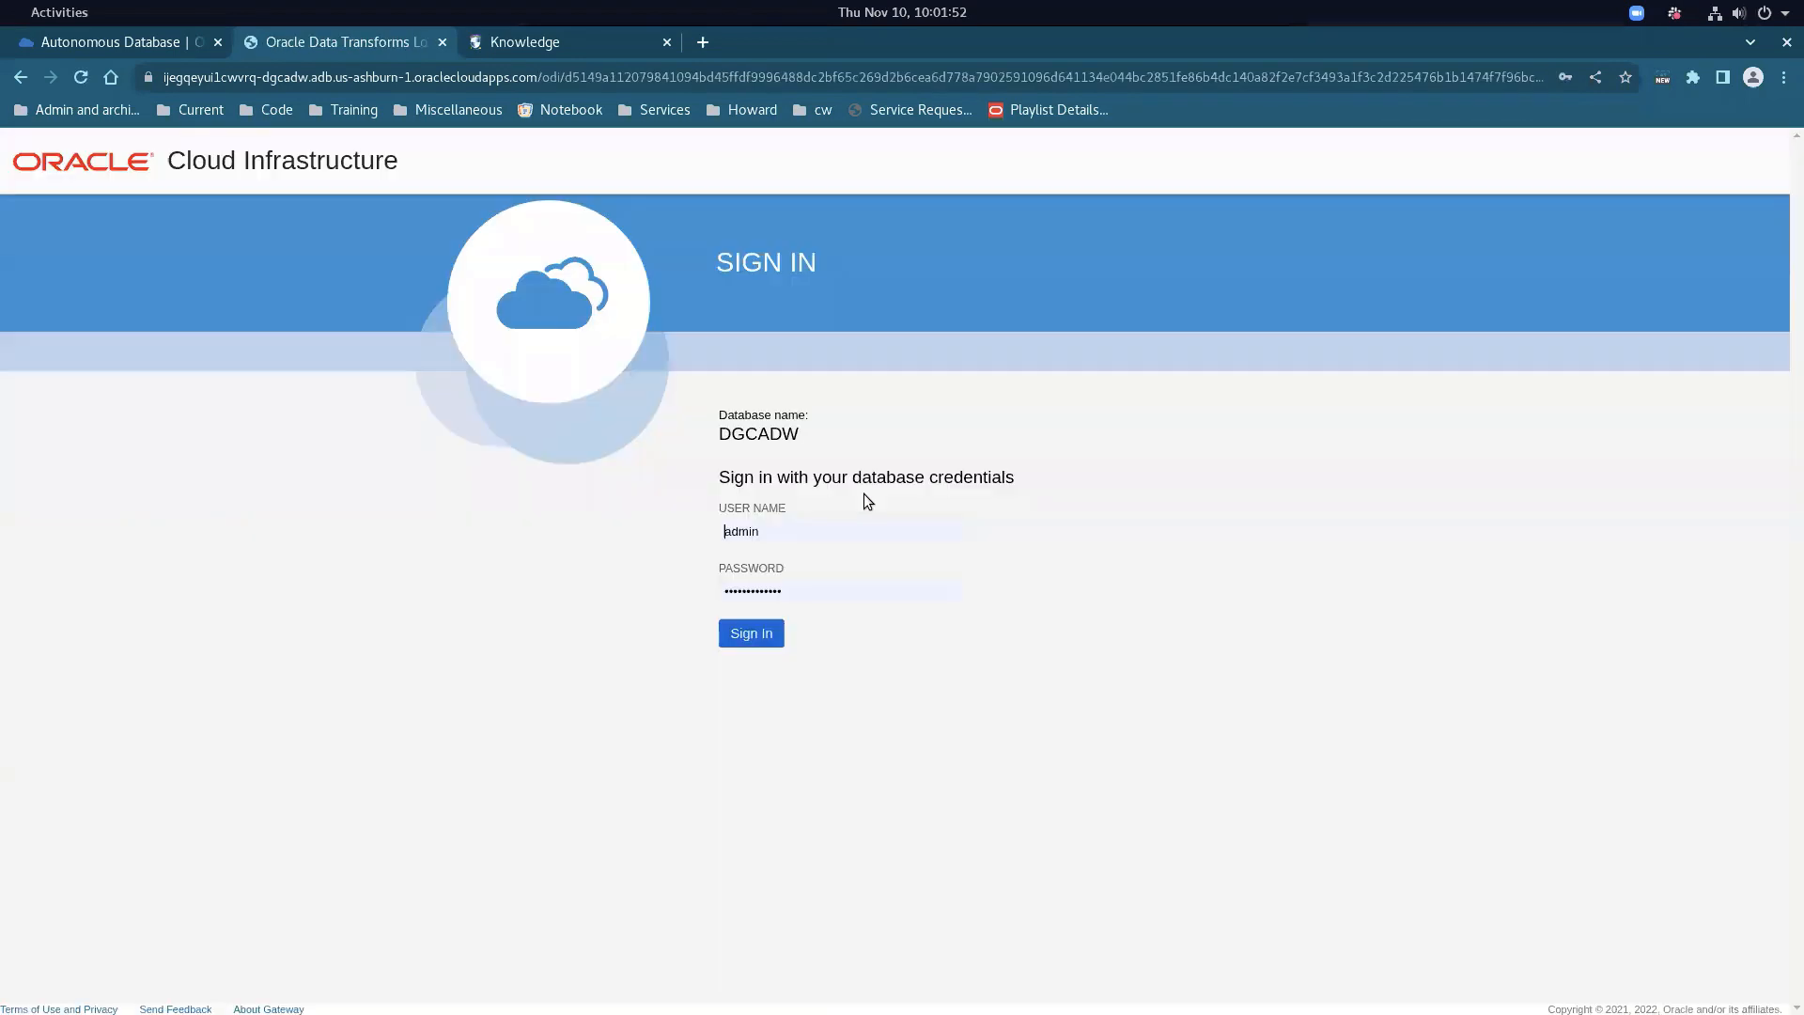
left_click(747, 636)
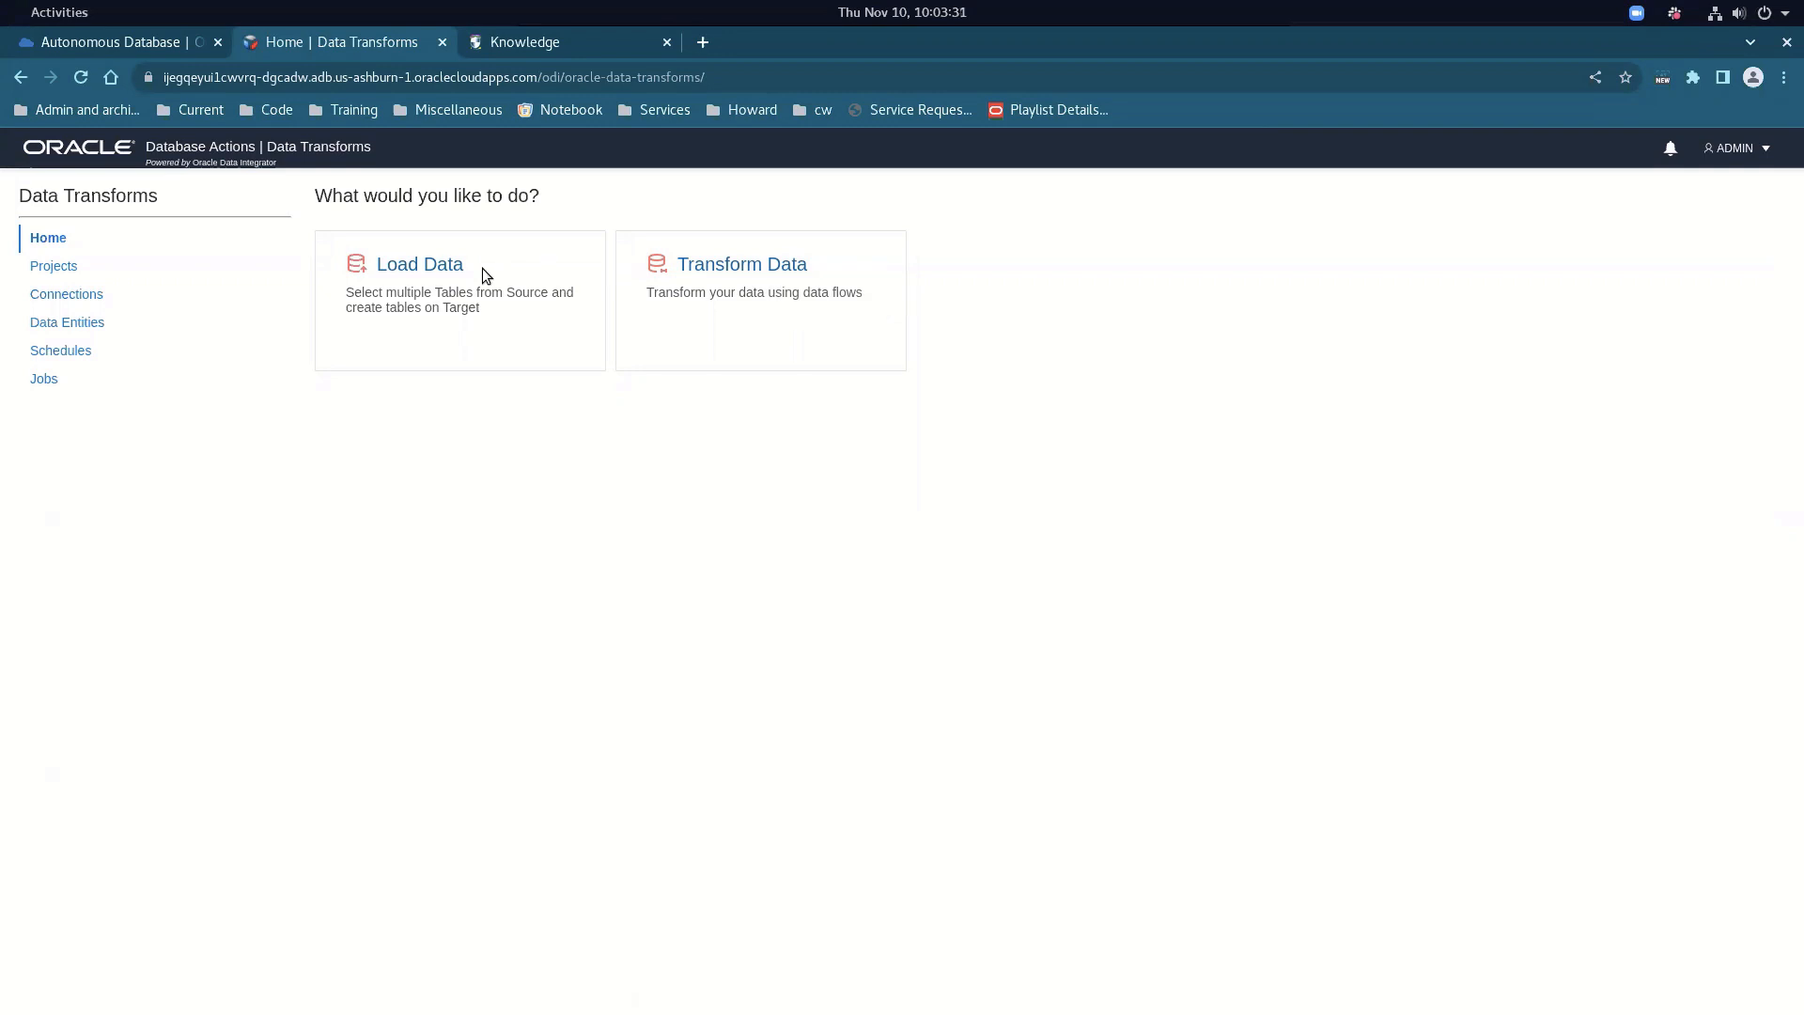
left_click(448, 268)
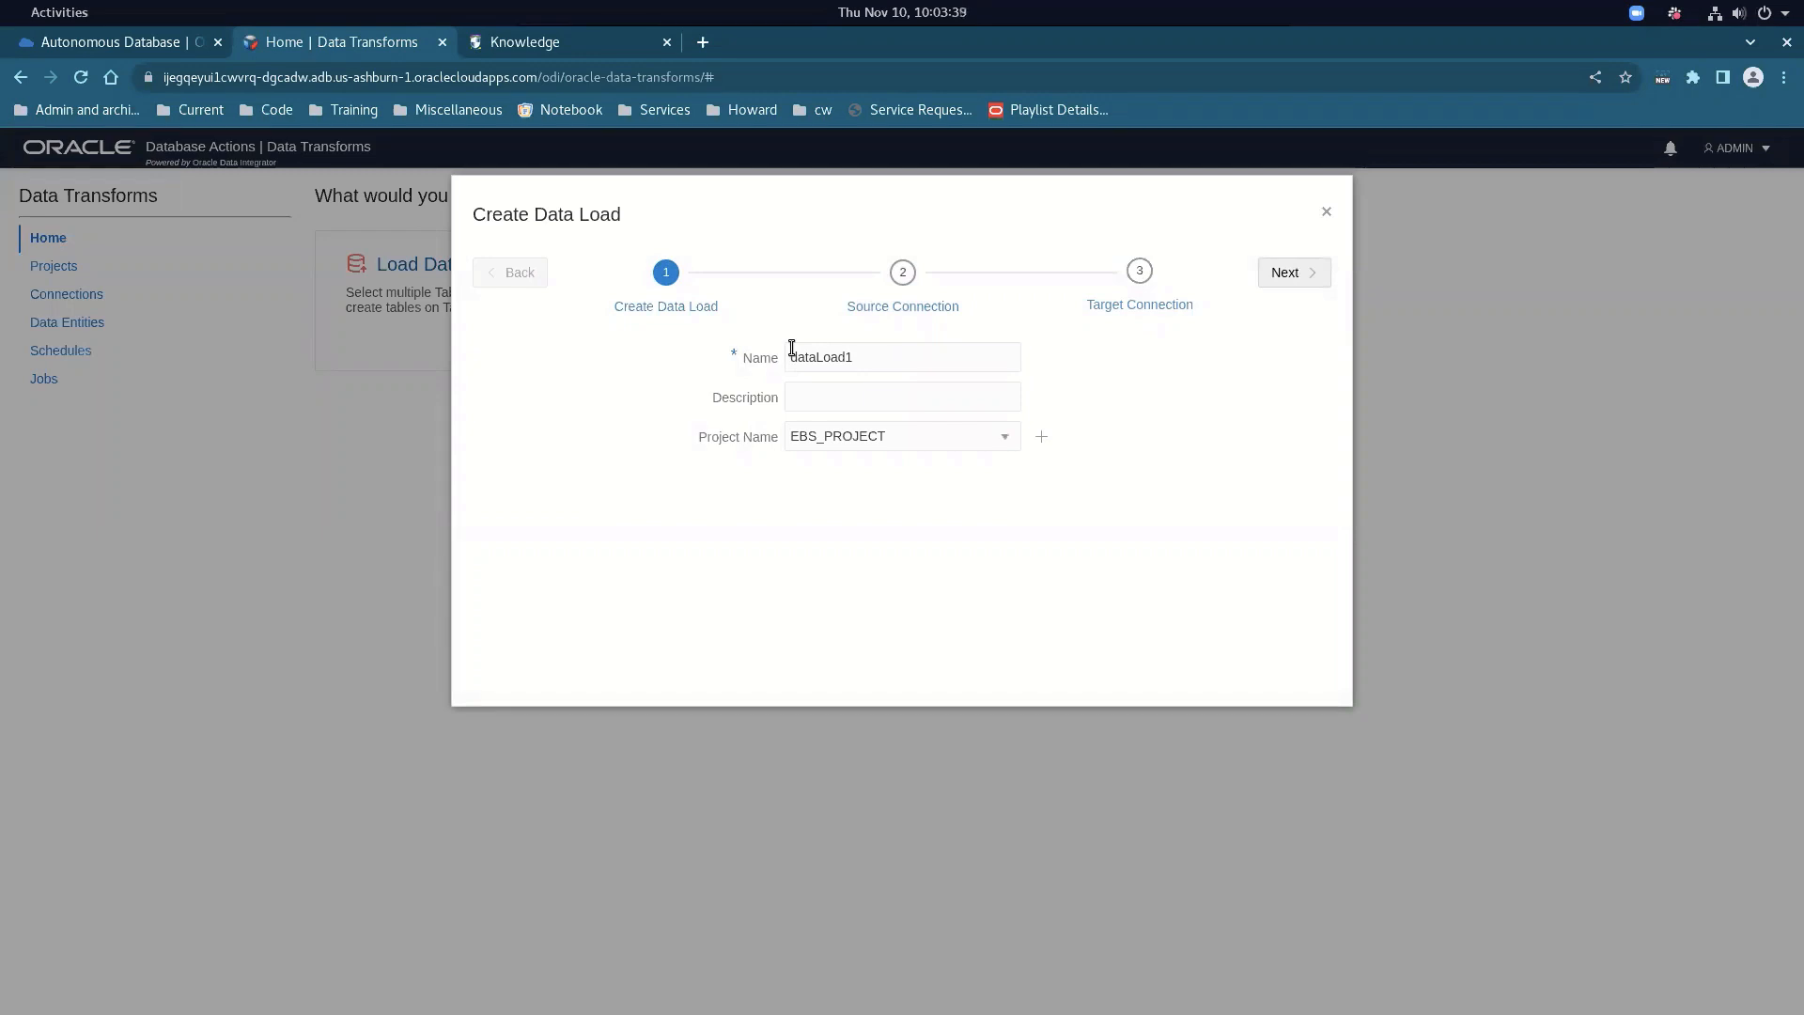
left_click(1299, 272)
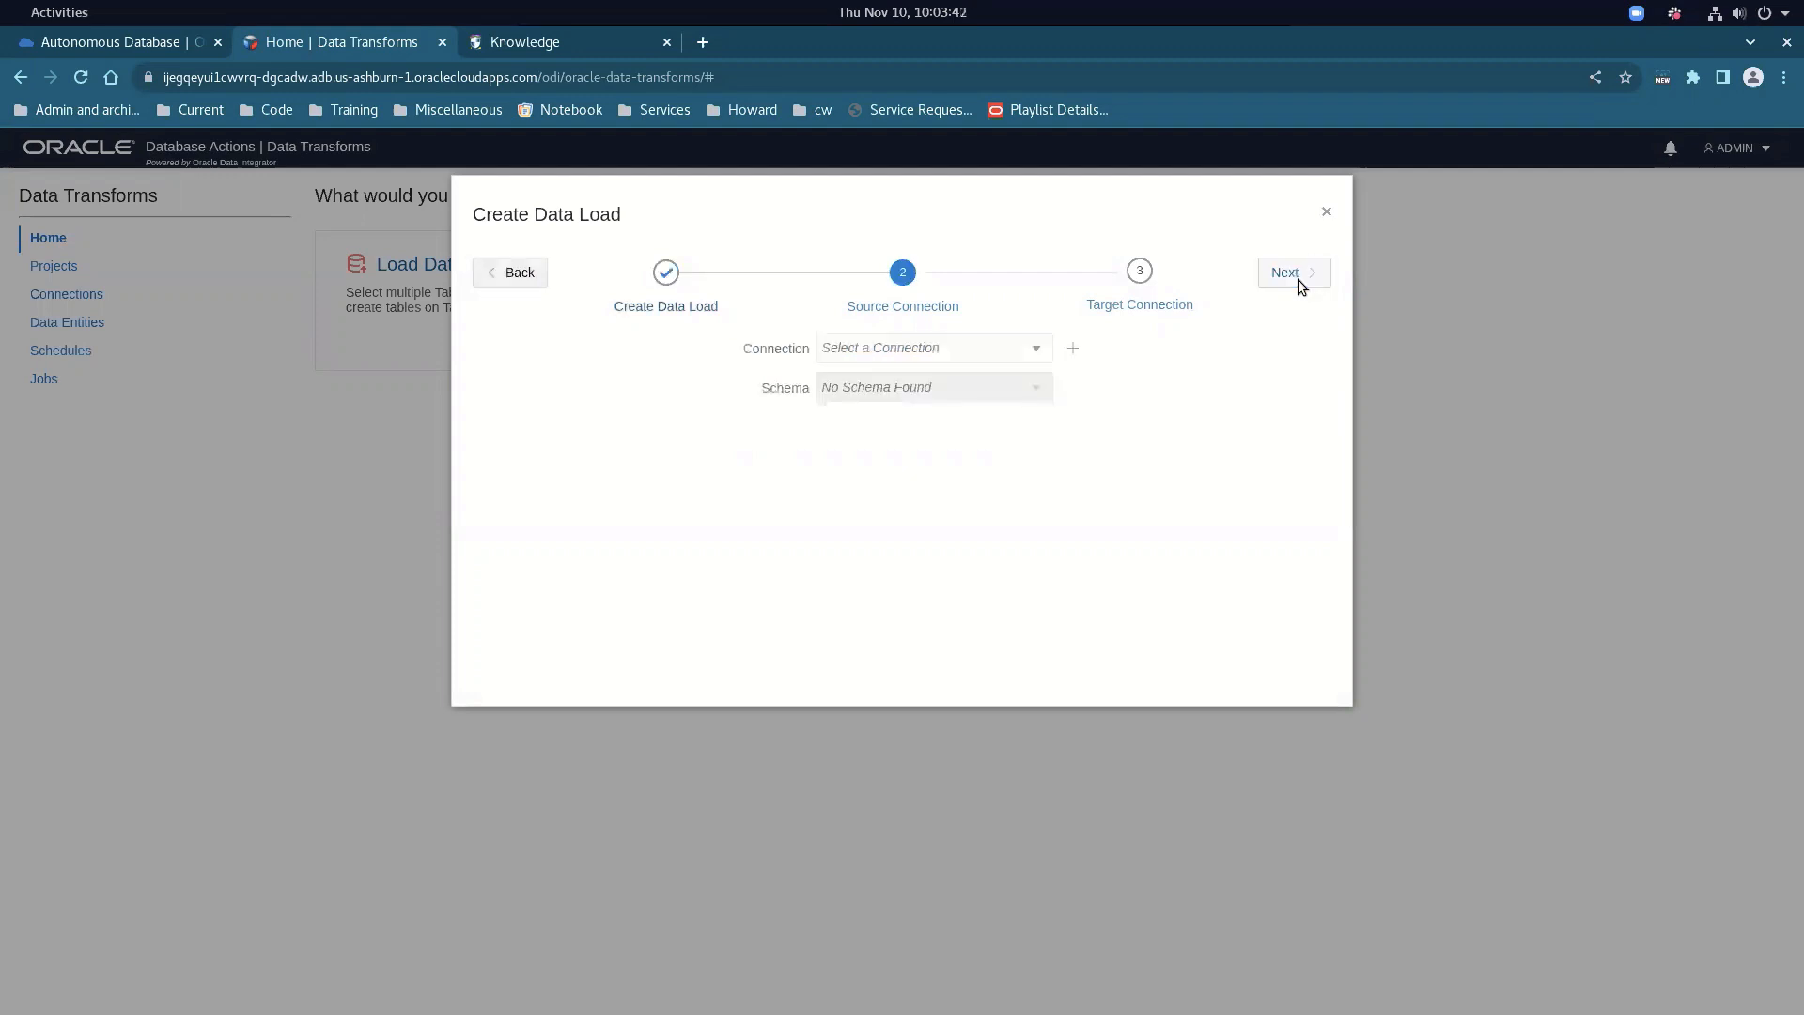
left_click(969, 350)
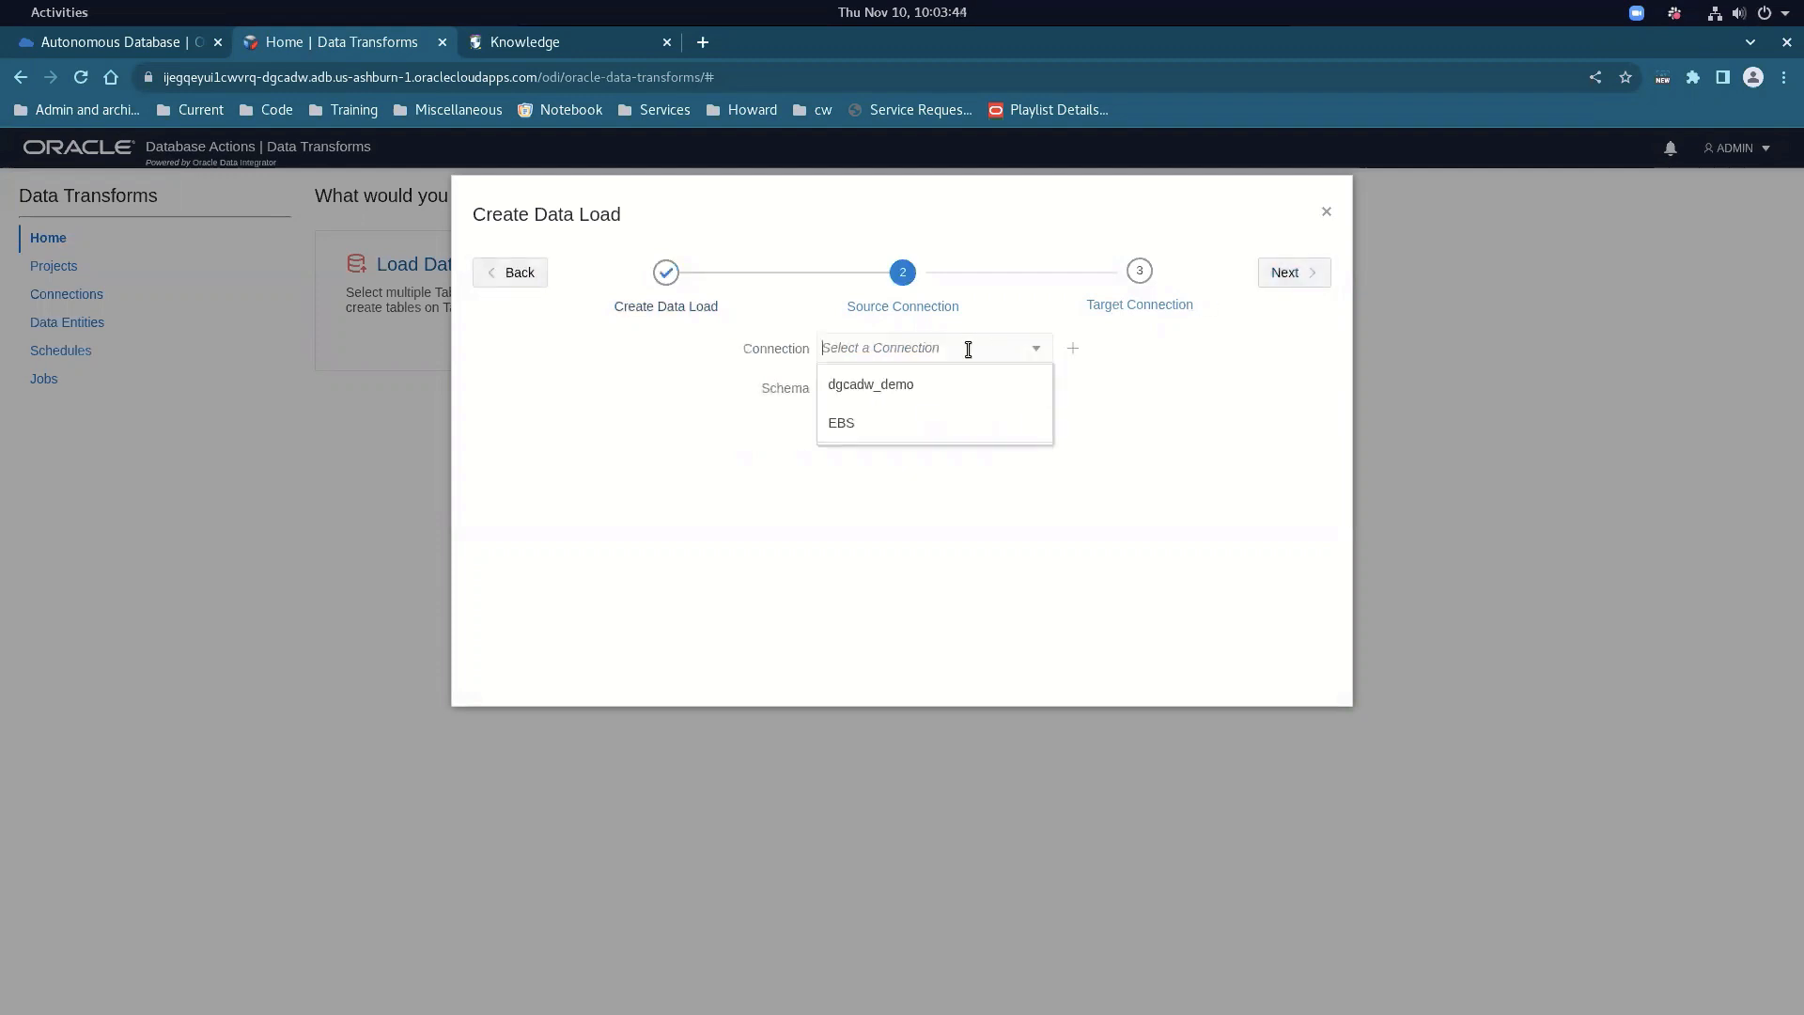
left_click(891, 425)
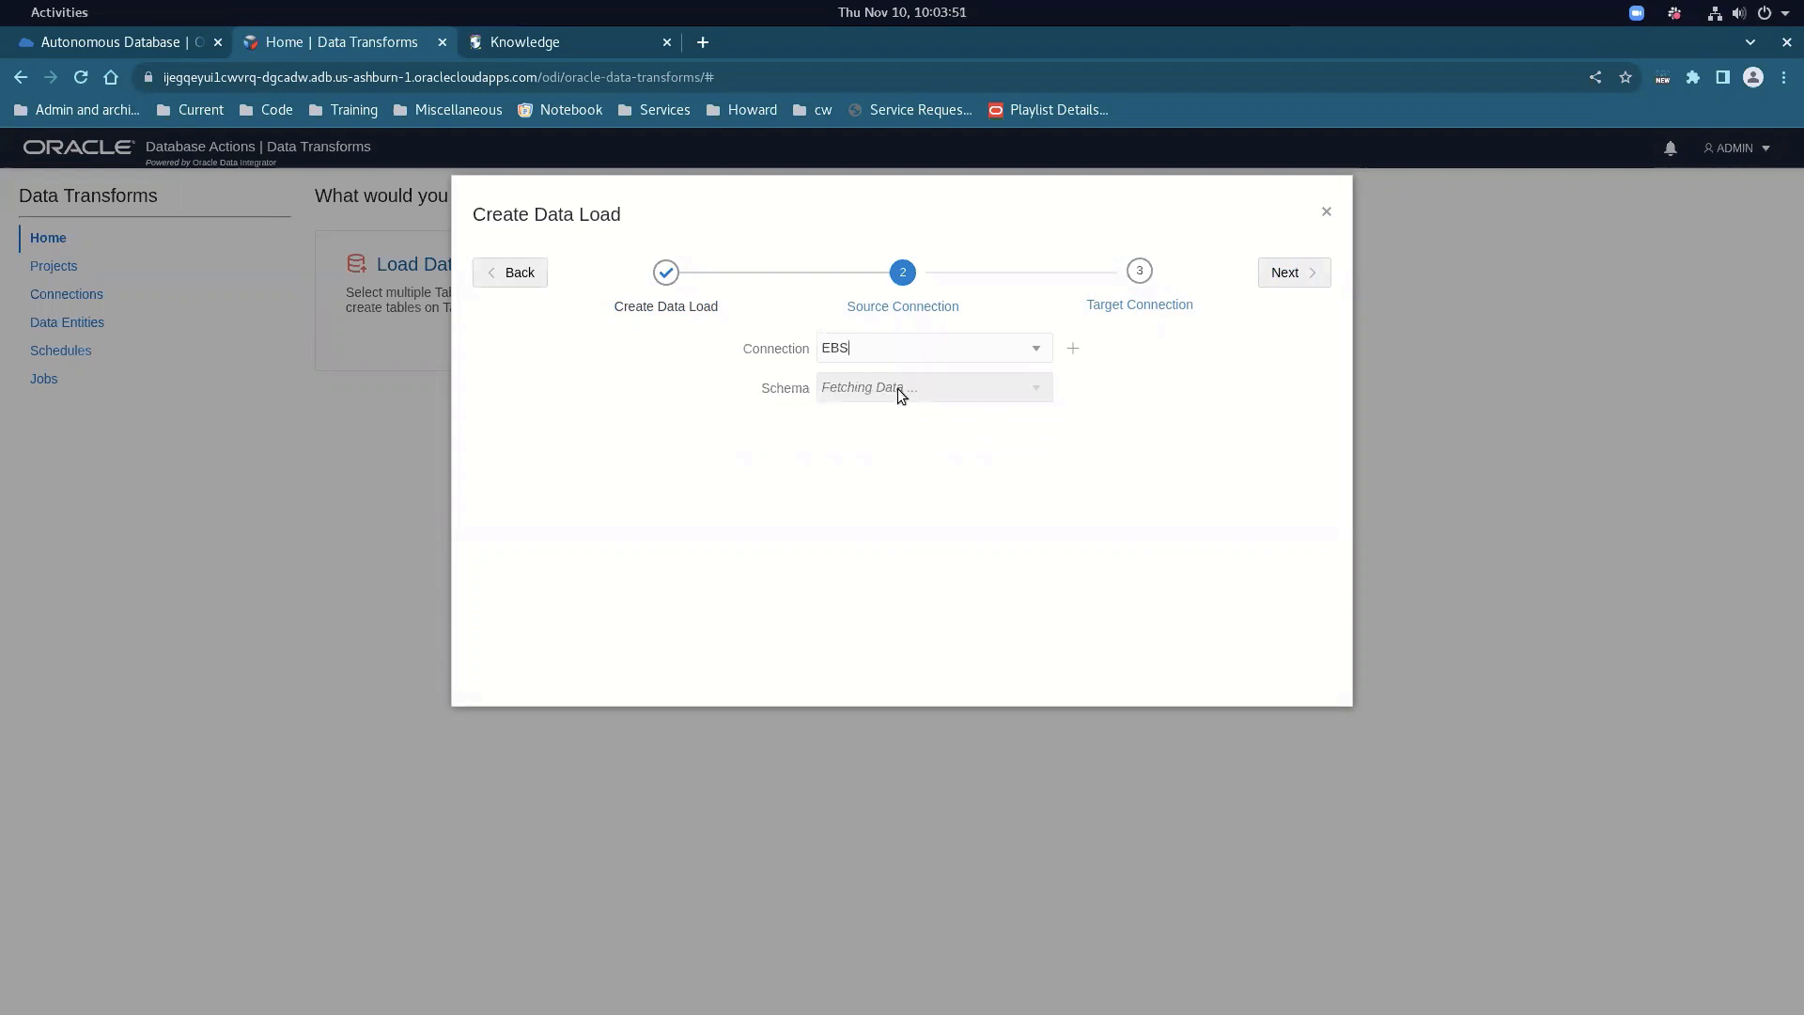
left_click(911, 388)
left_click(911, 387)
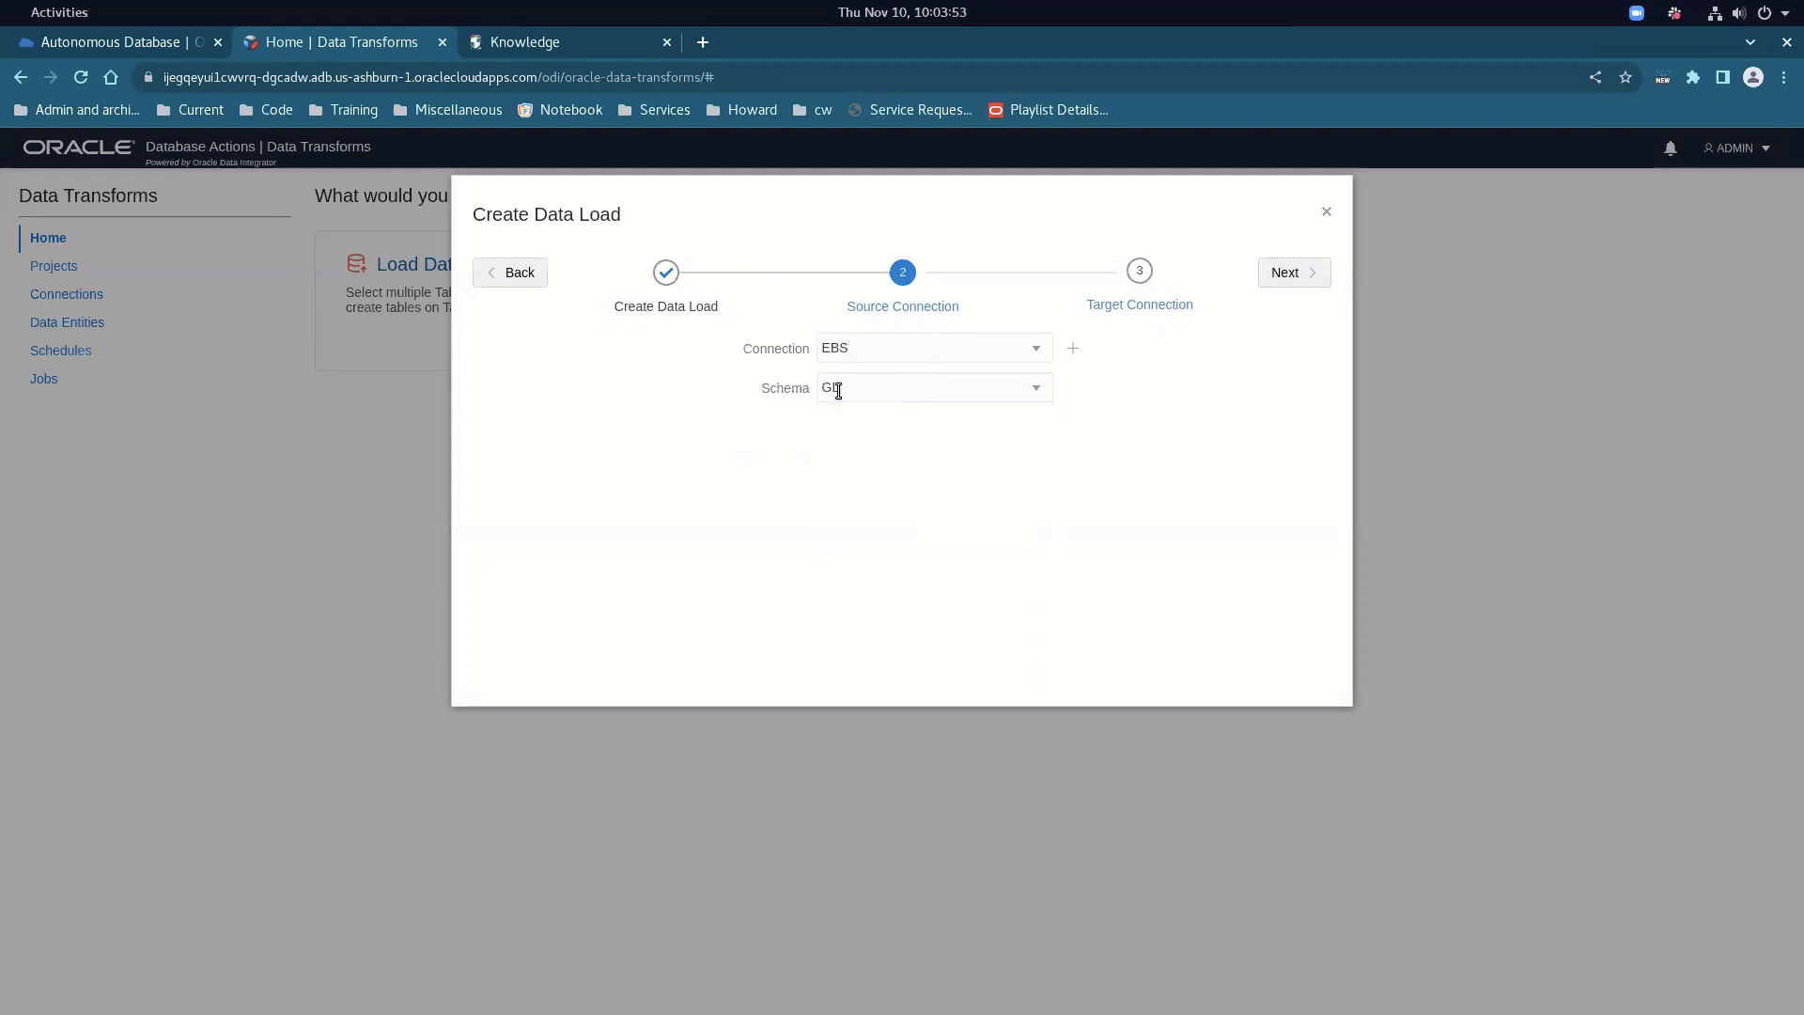
left_click(1289, 272)
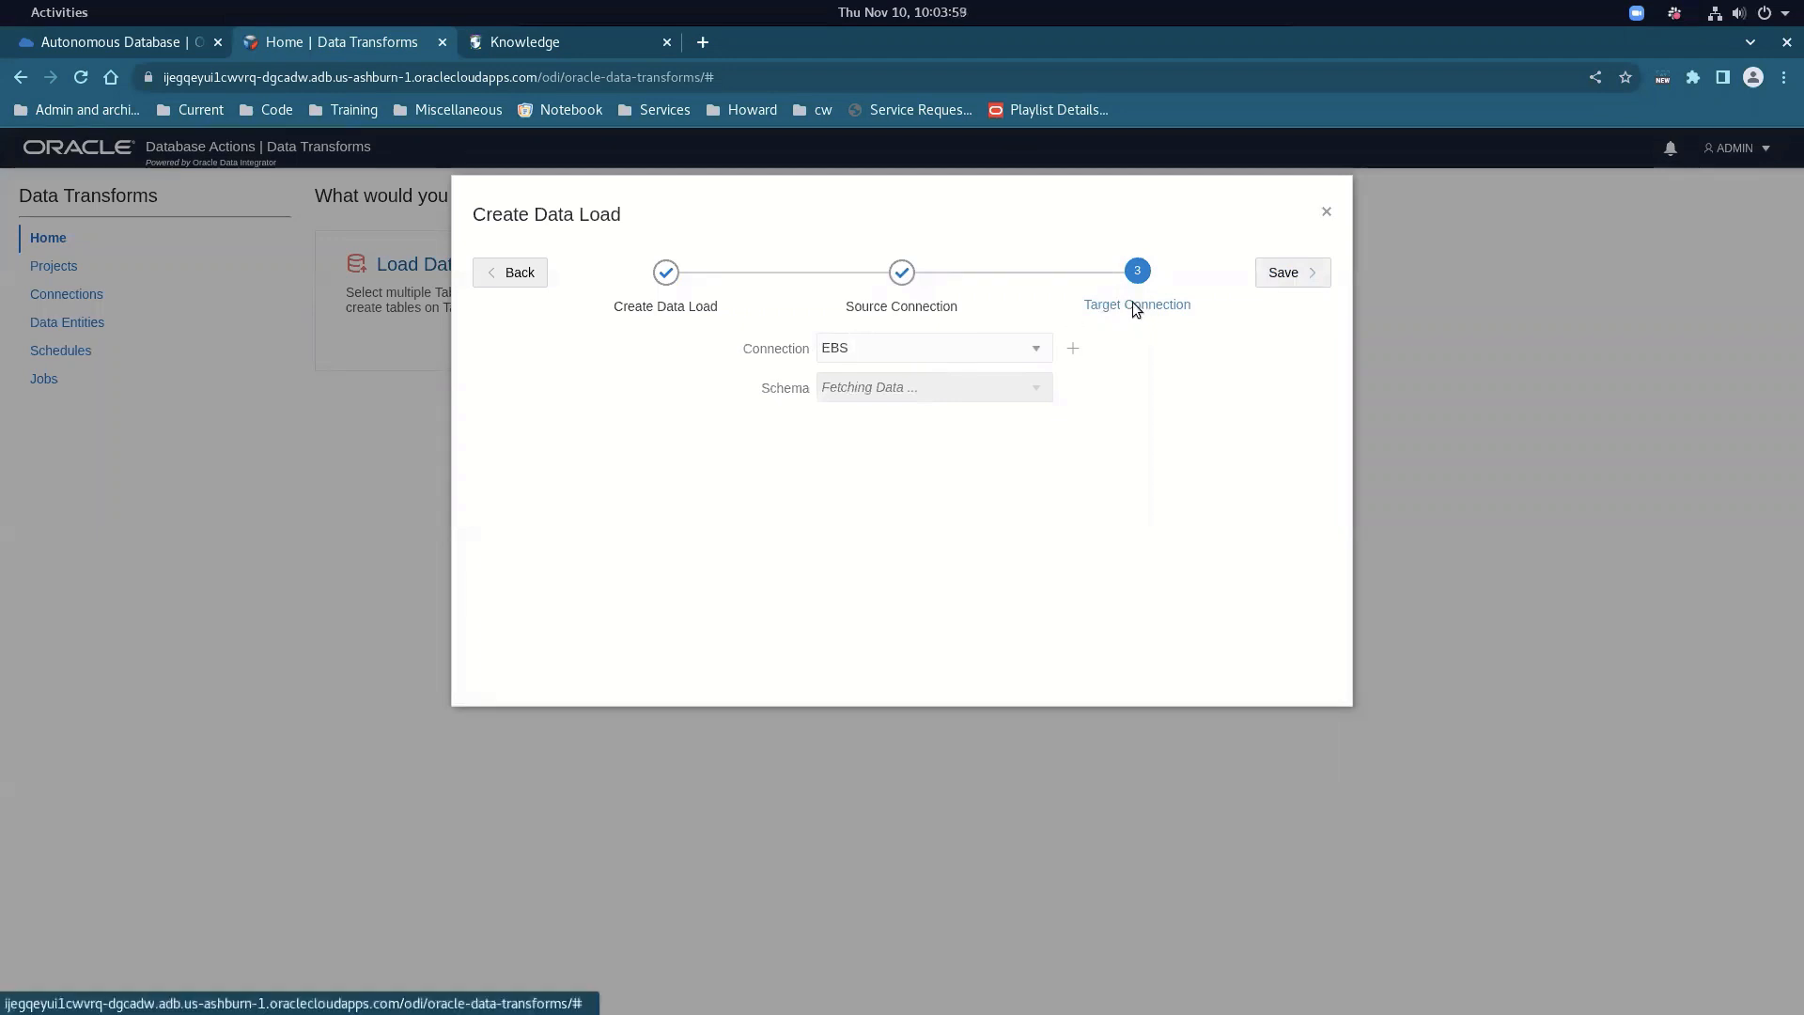
left_click(851, 350)
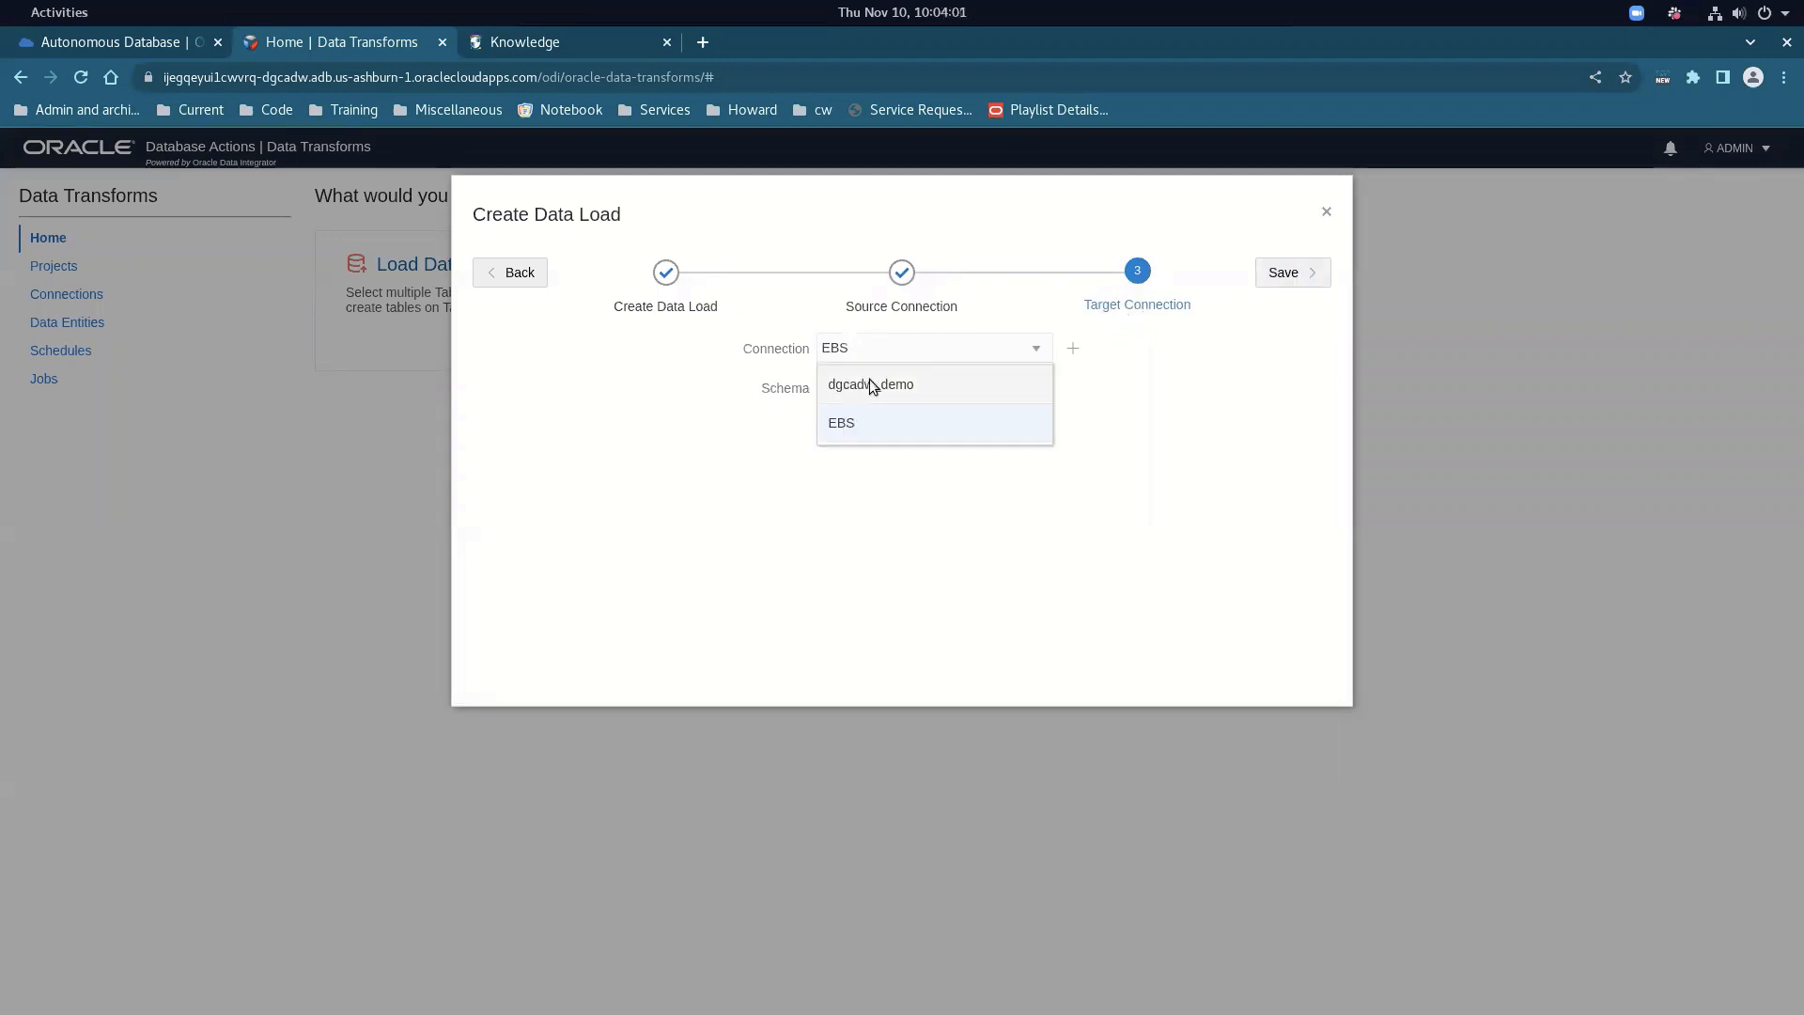
left_click(871, 383)
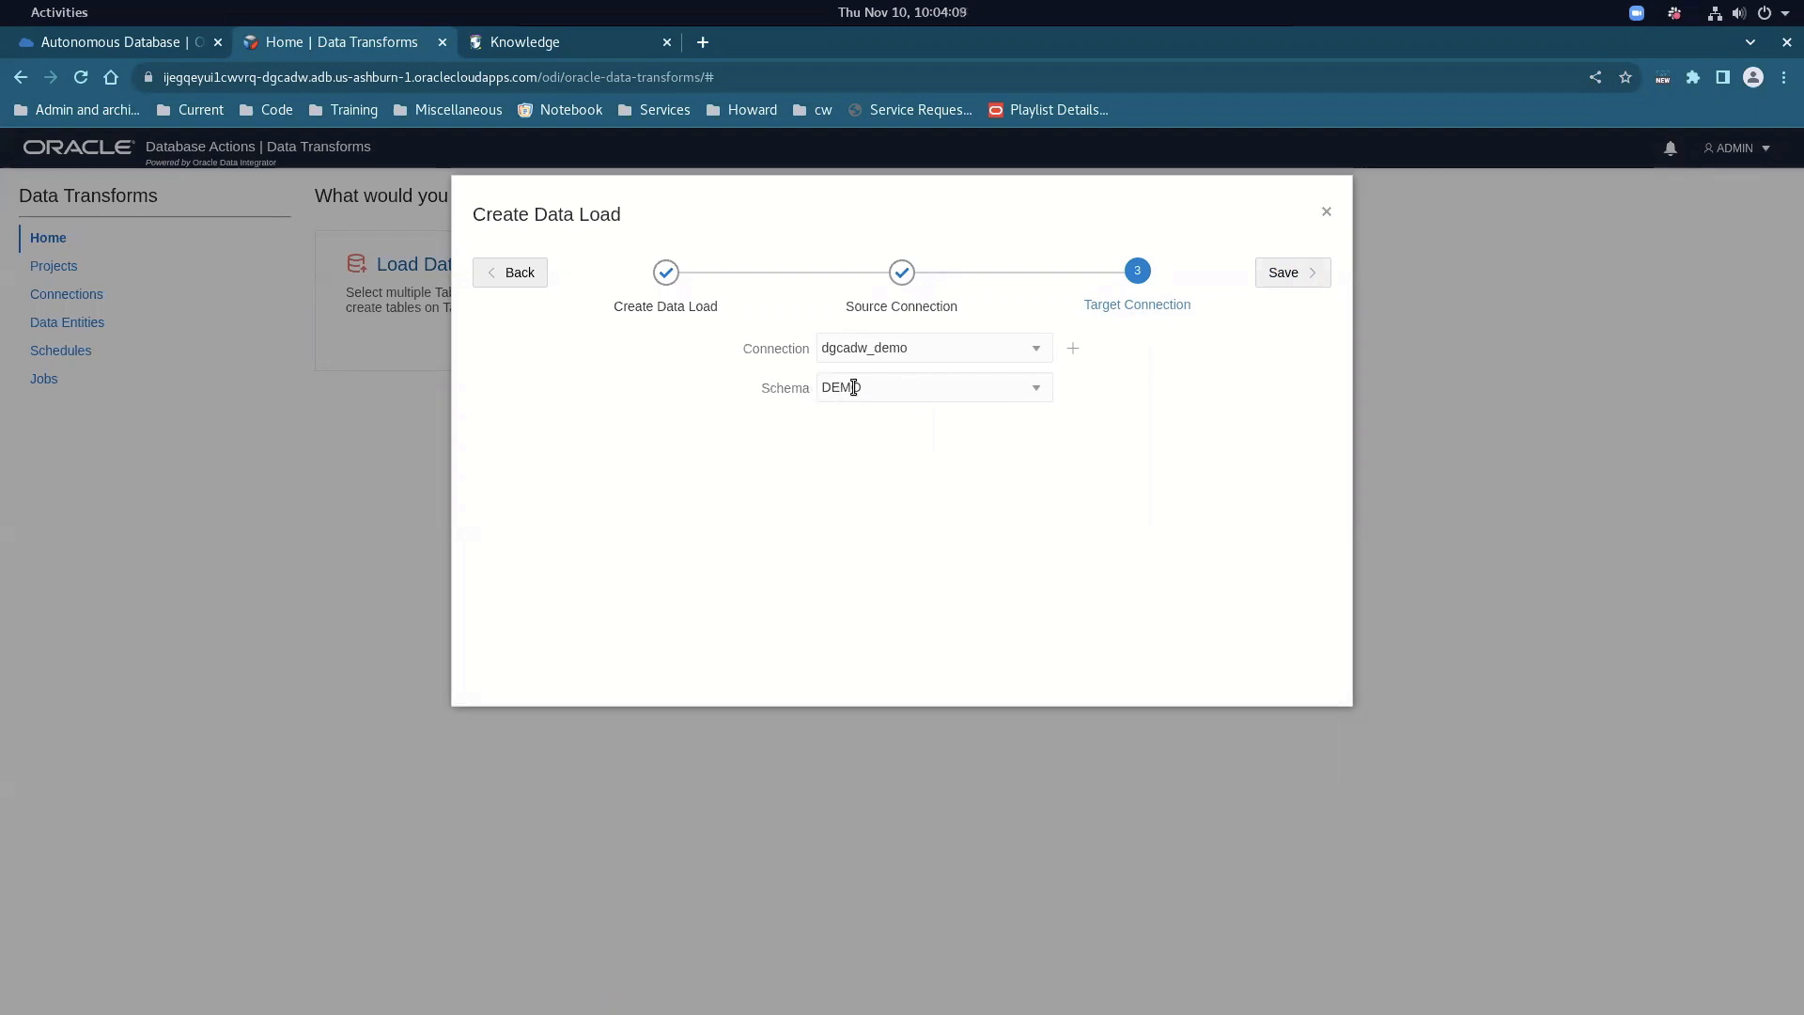
left_click(1325, 212)
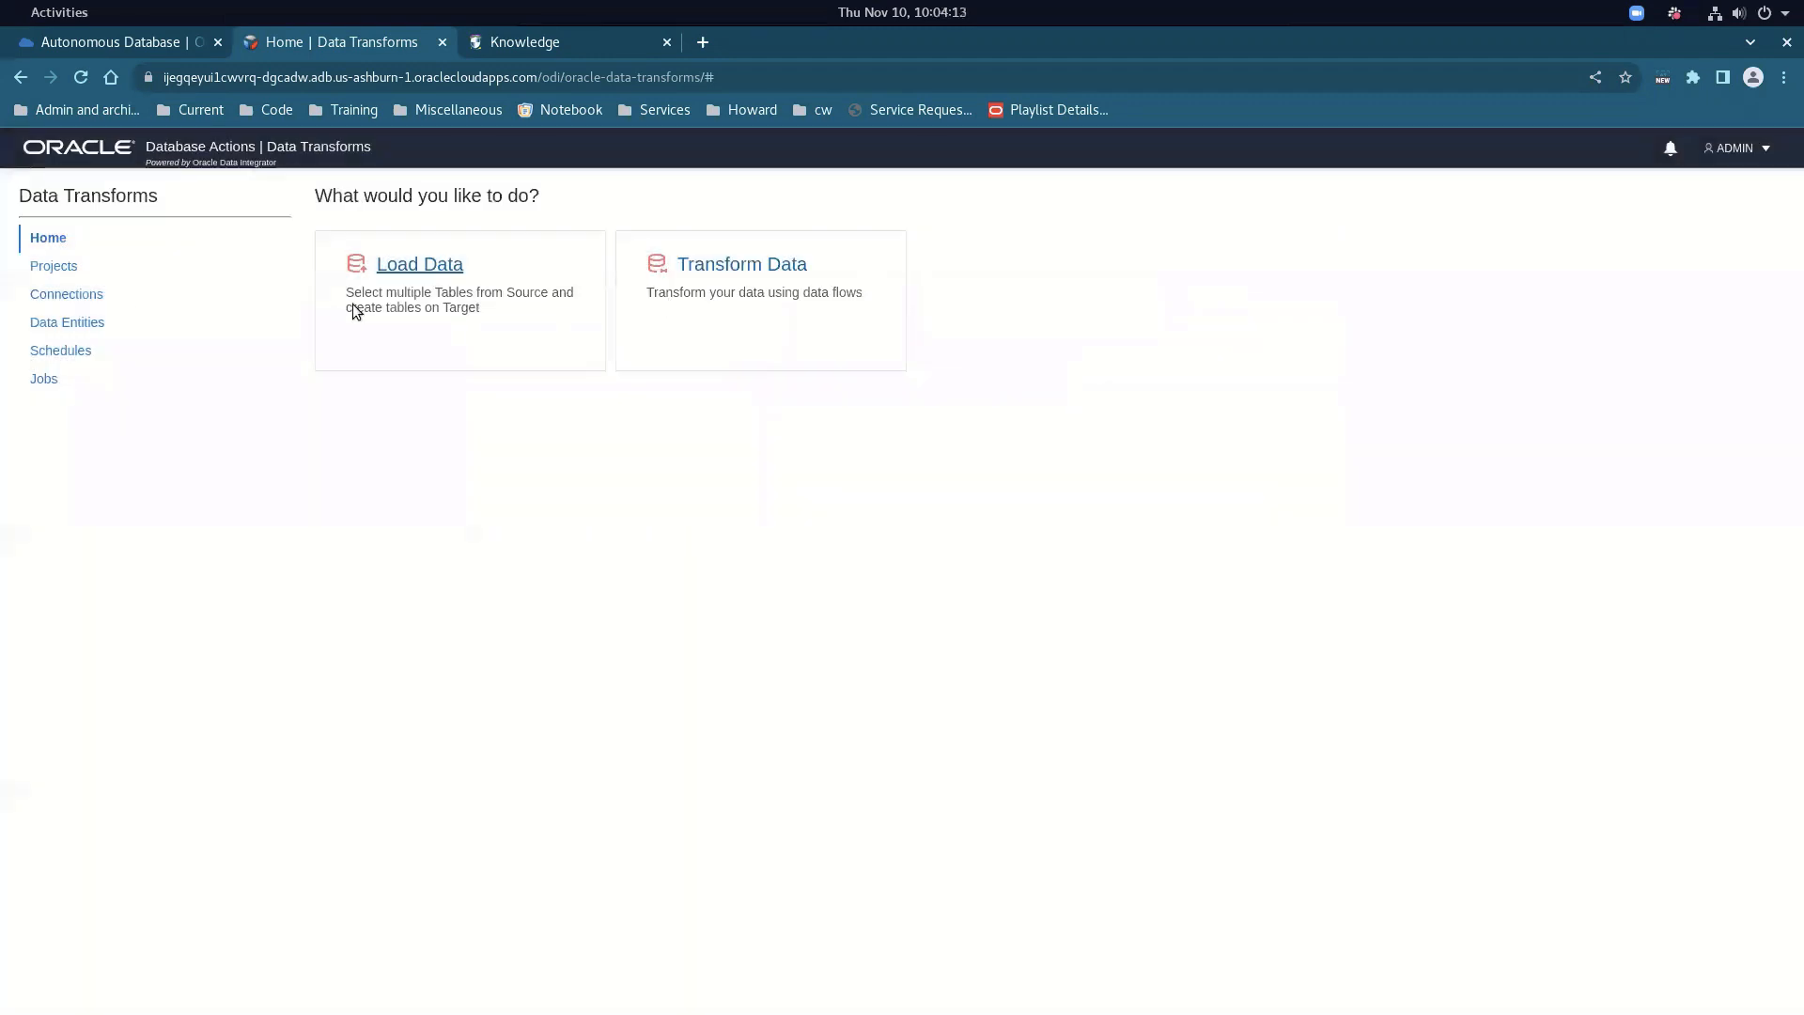
From Connections, test the EBS connection in its edit form, then close it unchanged
left_click(77, 295)
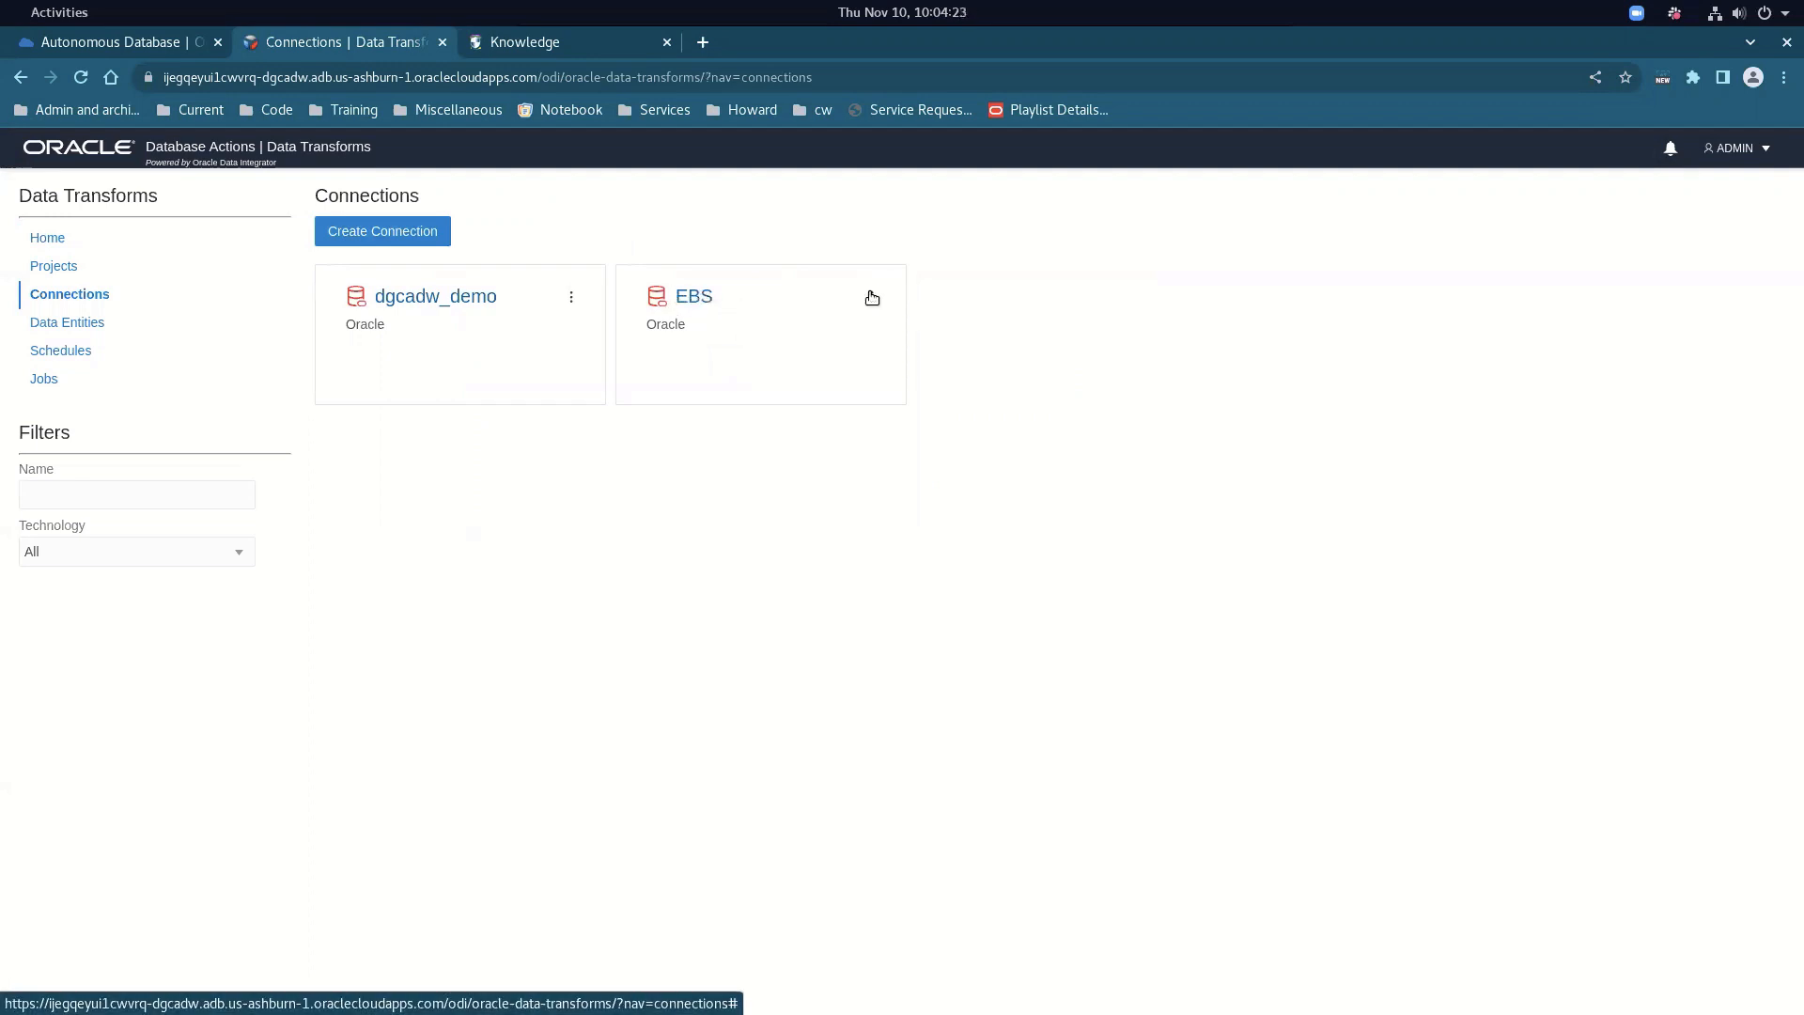
left_click(873, 297)
left_click(904, 322)
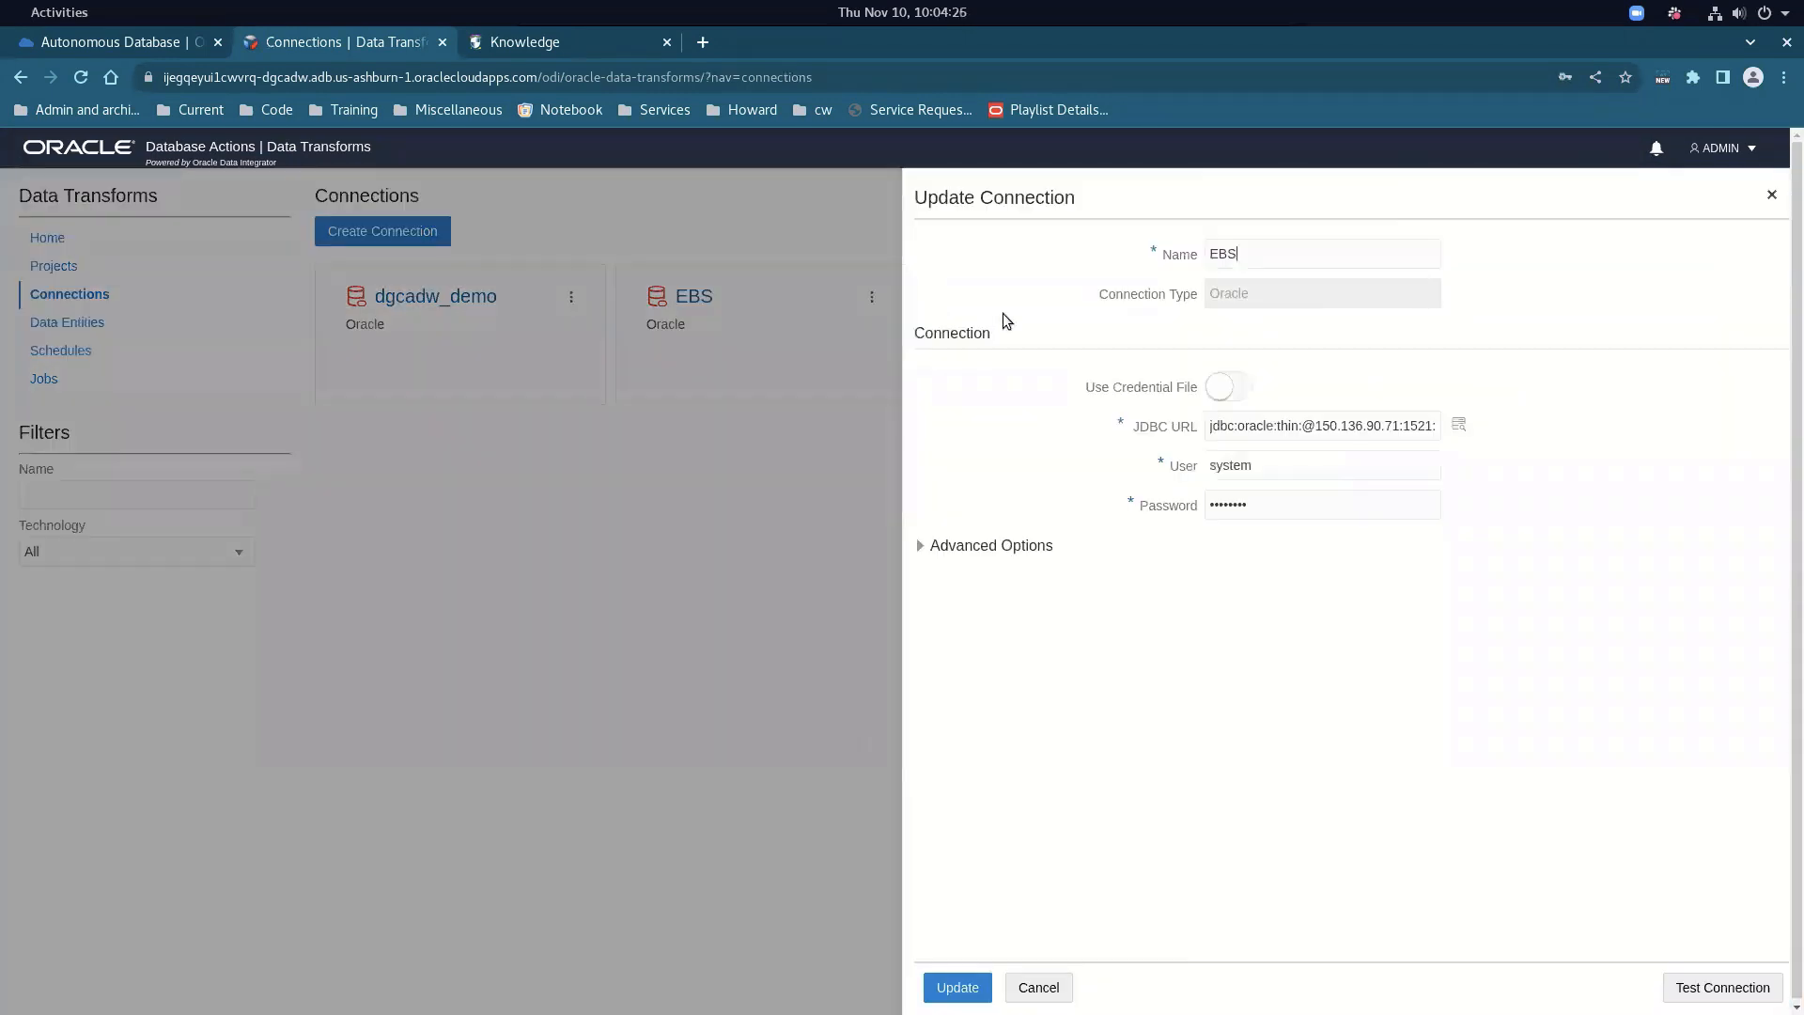
left_click_drag(1210, 425, 1425, 427)
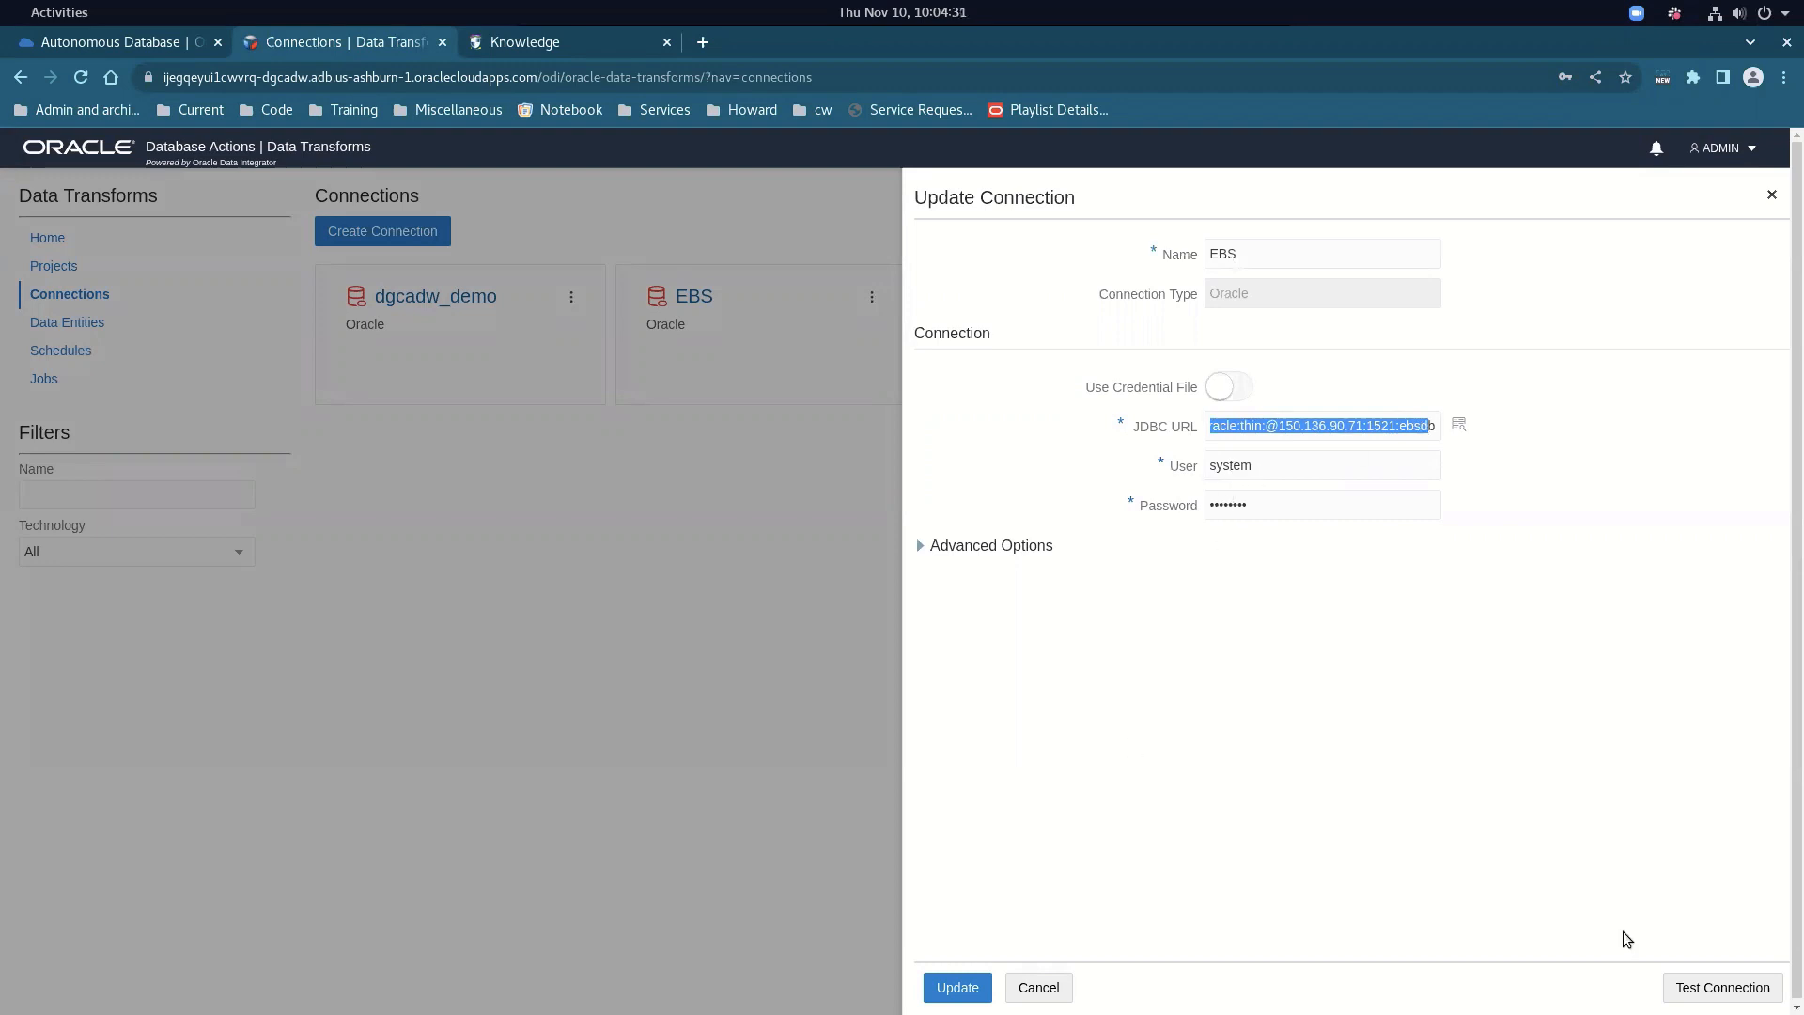
left_click(1699, 986)
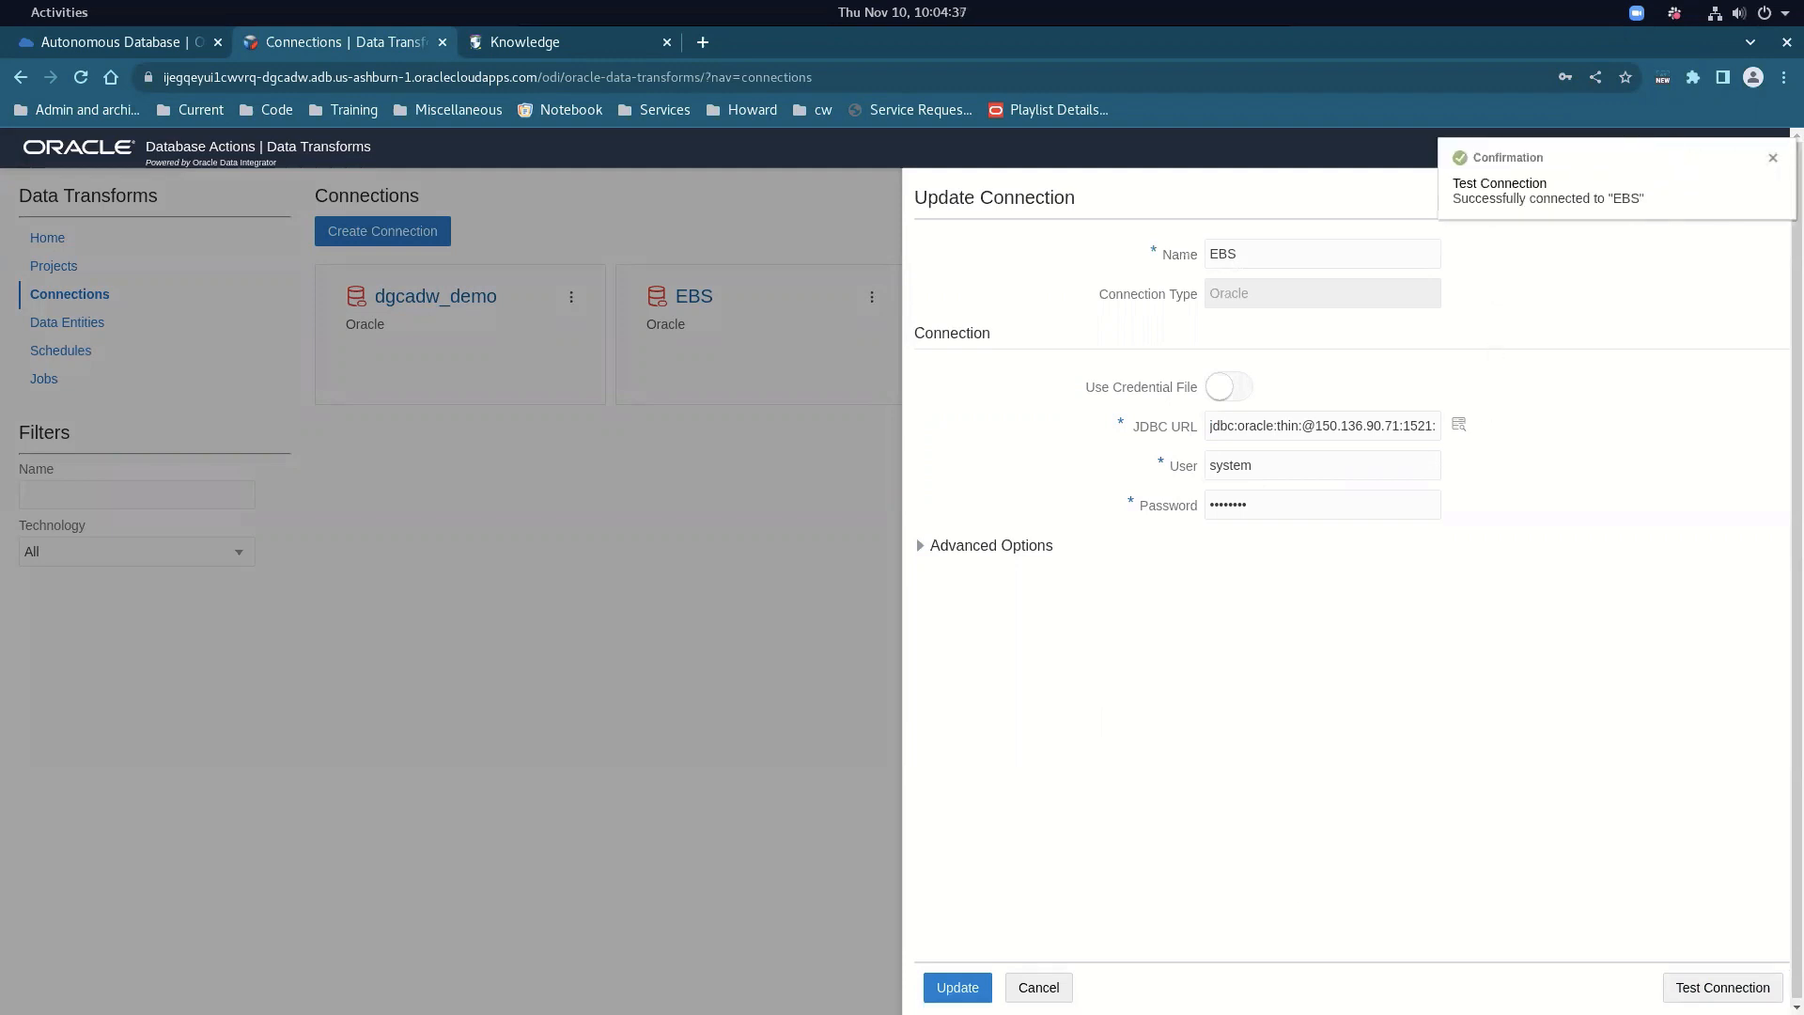
left_click(1066, 993)
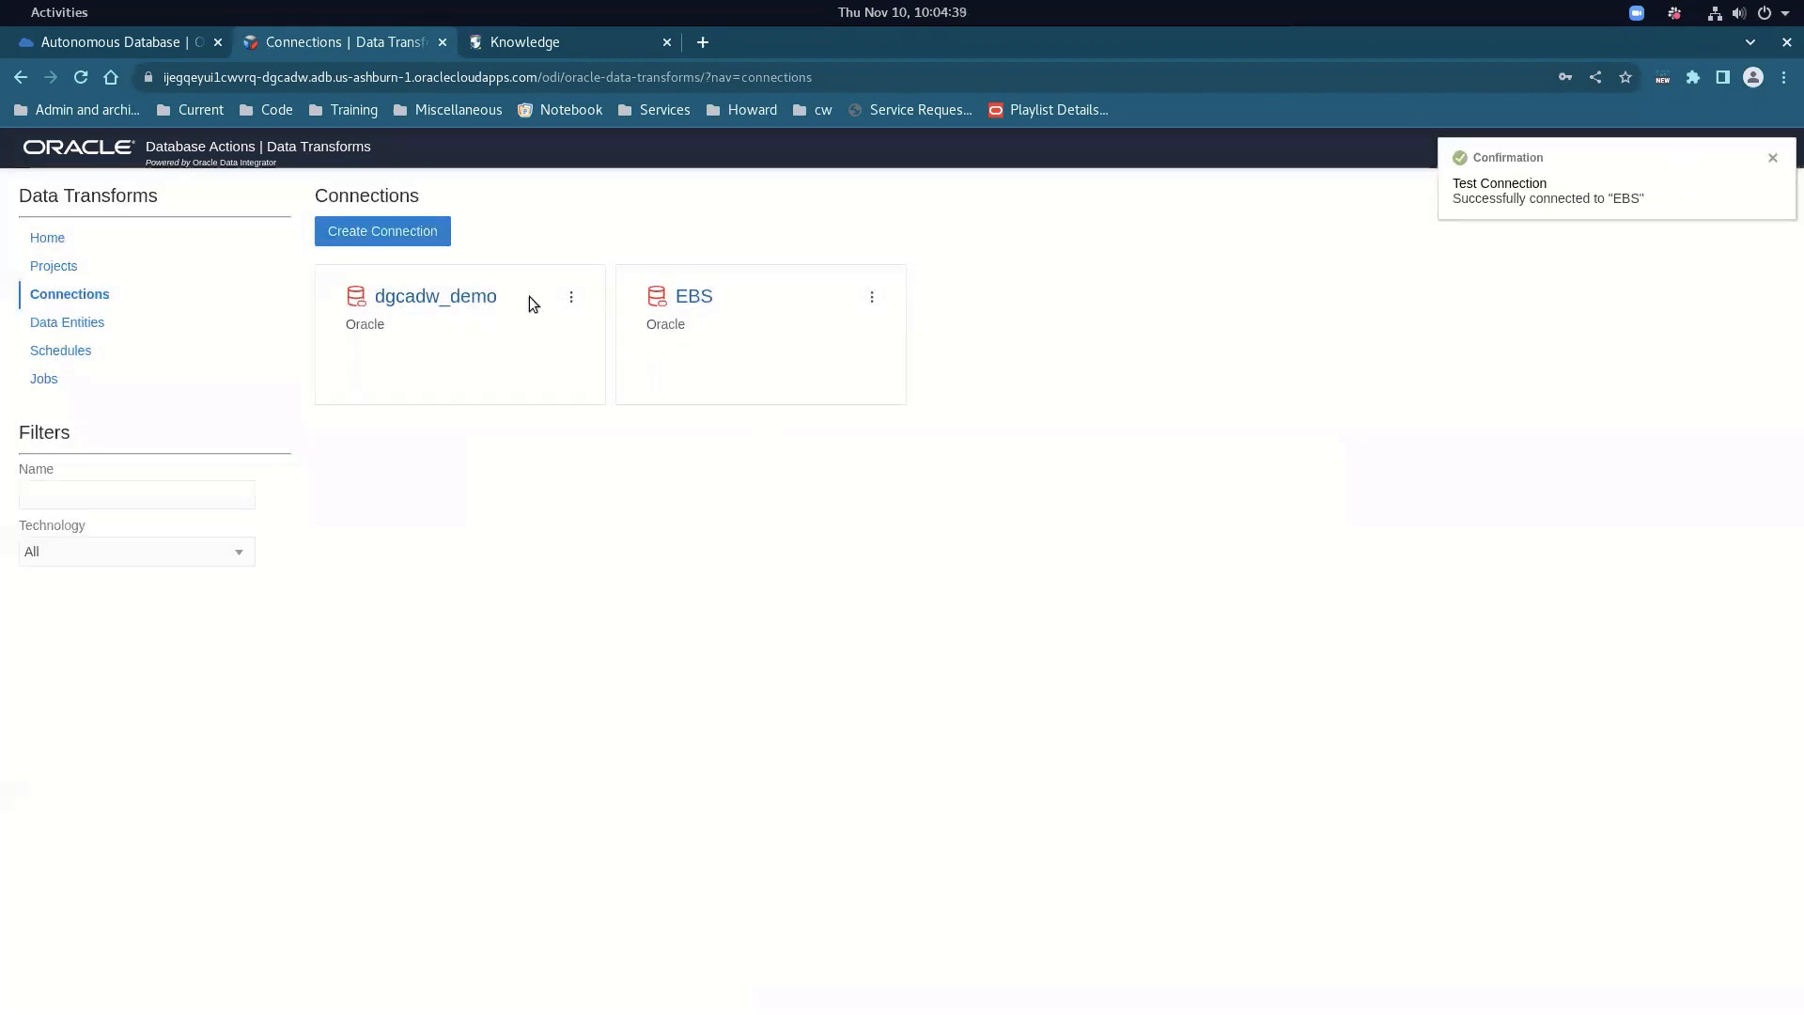
Test the dgcadw_demo connection successfully and close its form without changes
left_click(571, 297)
left_click(595, 325)
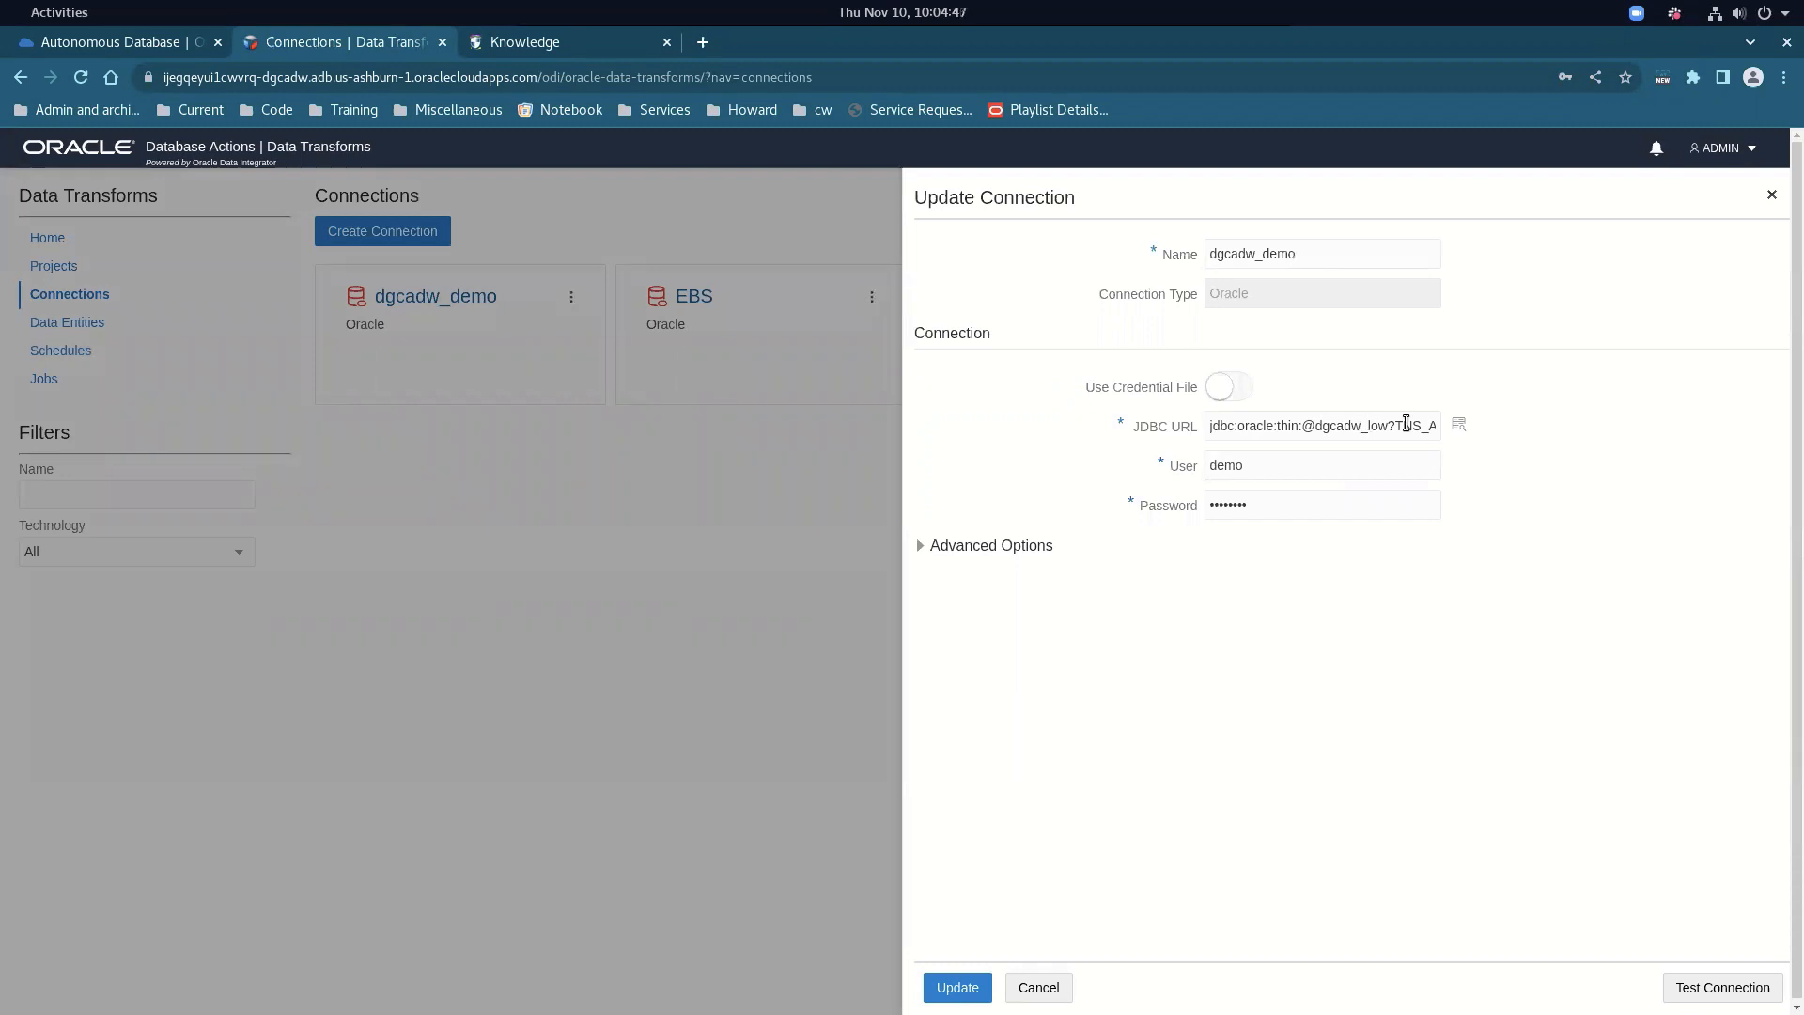
left_click(1722, 988)
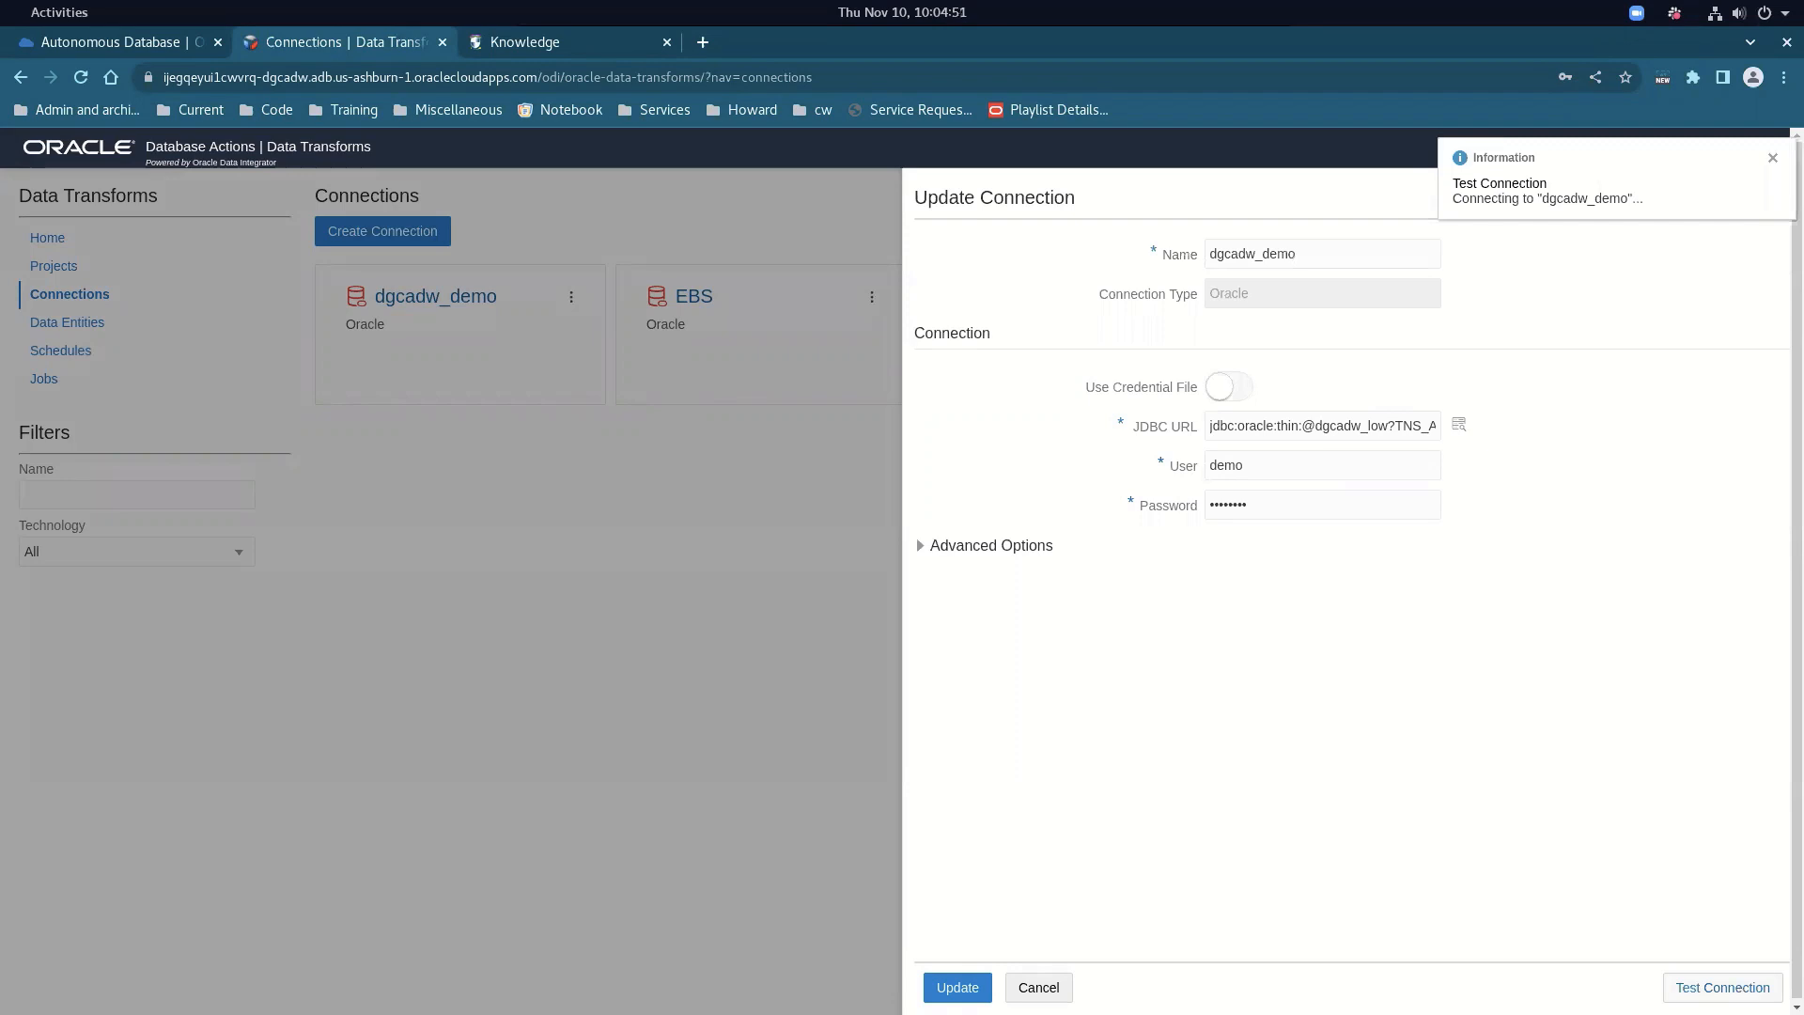
left_click(1056, 991)
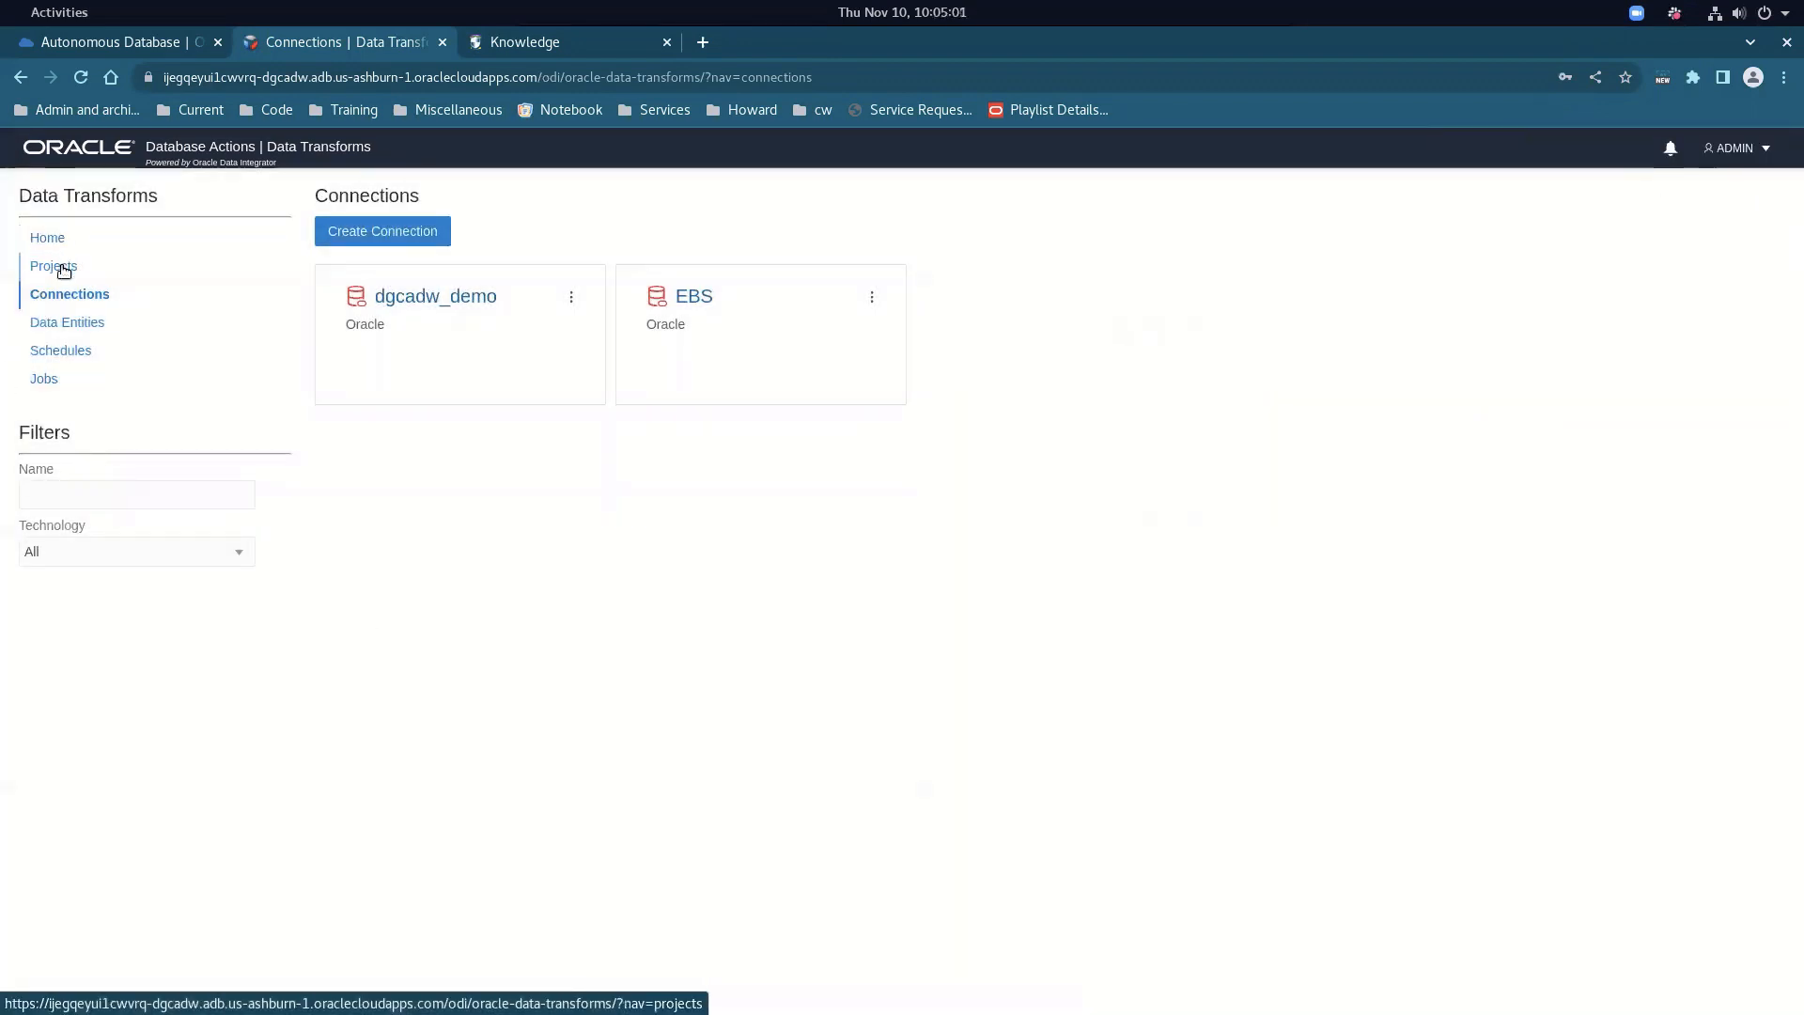
Glance at EBS_PROJECT's GL_BALANCES data flow, then list the project's data loads
left_click(63, 270)
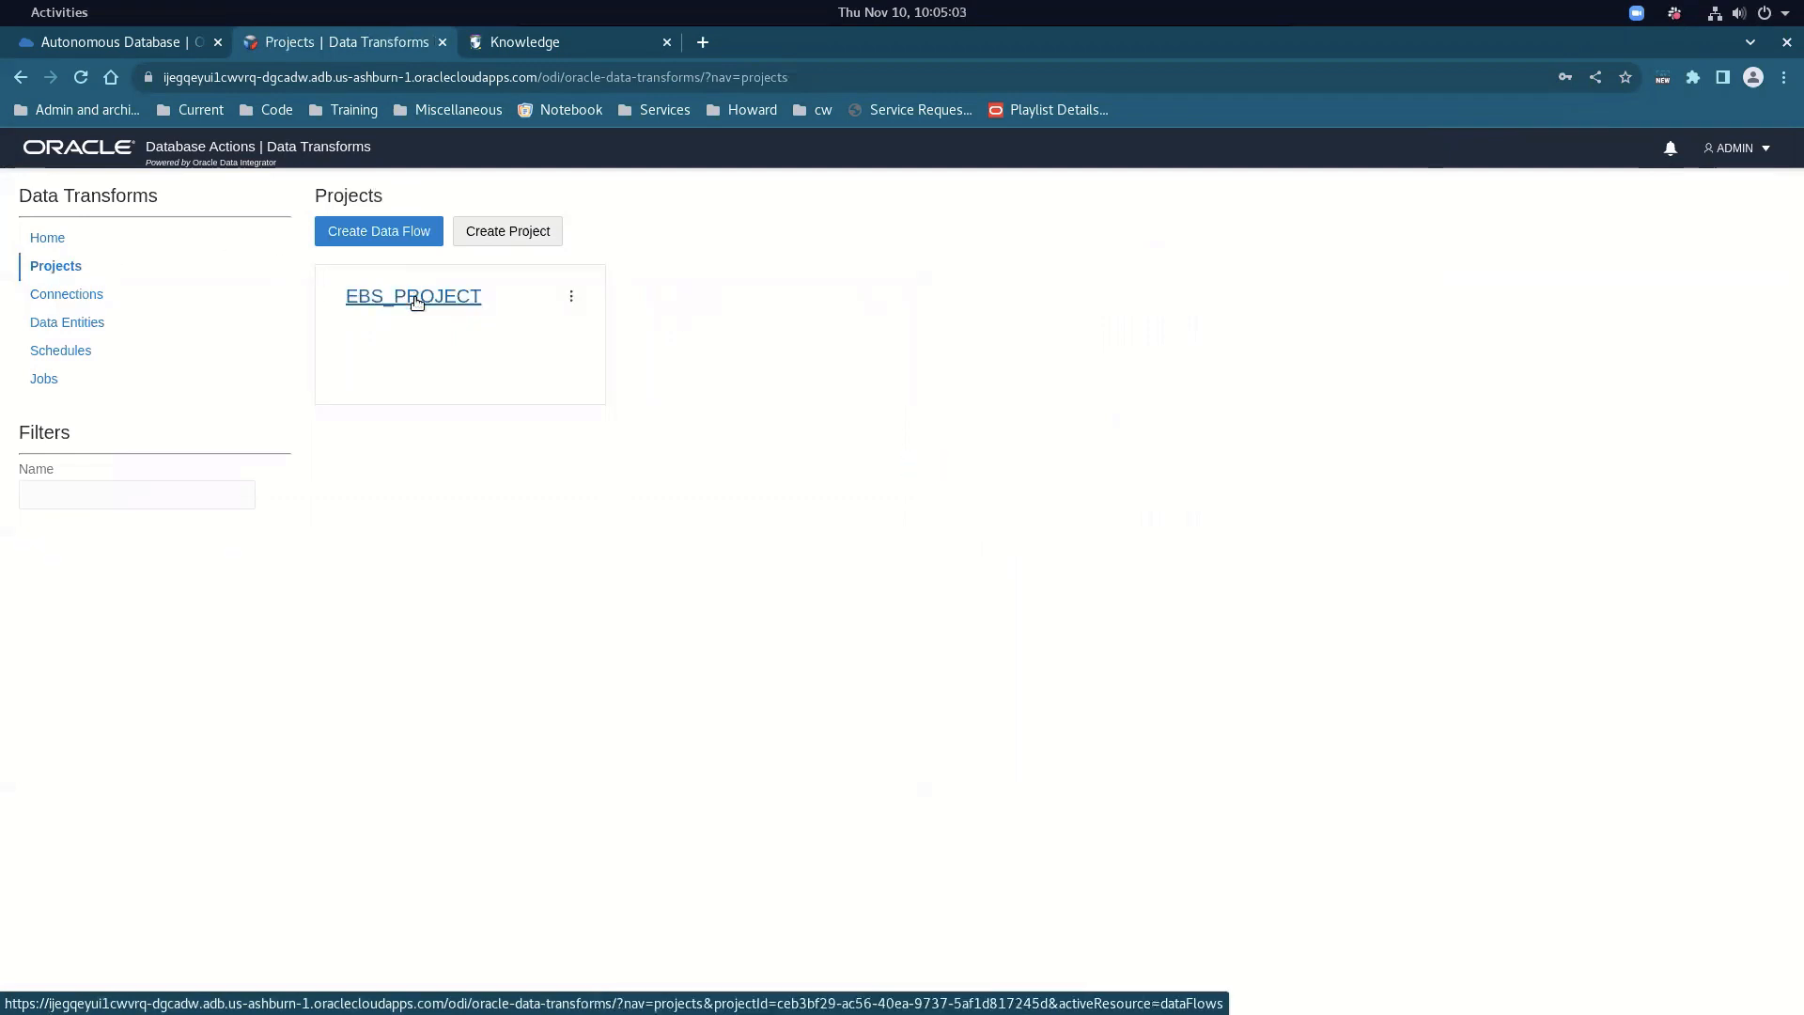
left_click(416, 299)
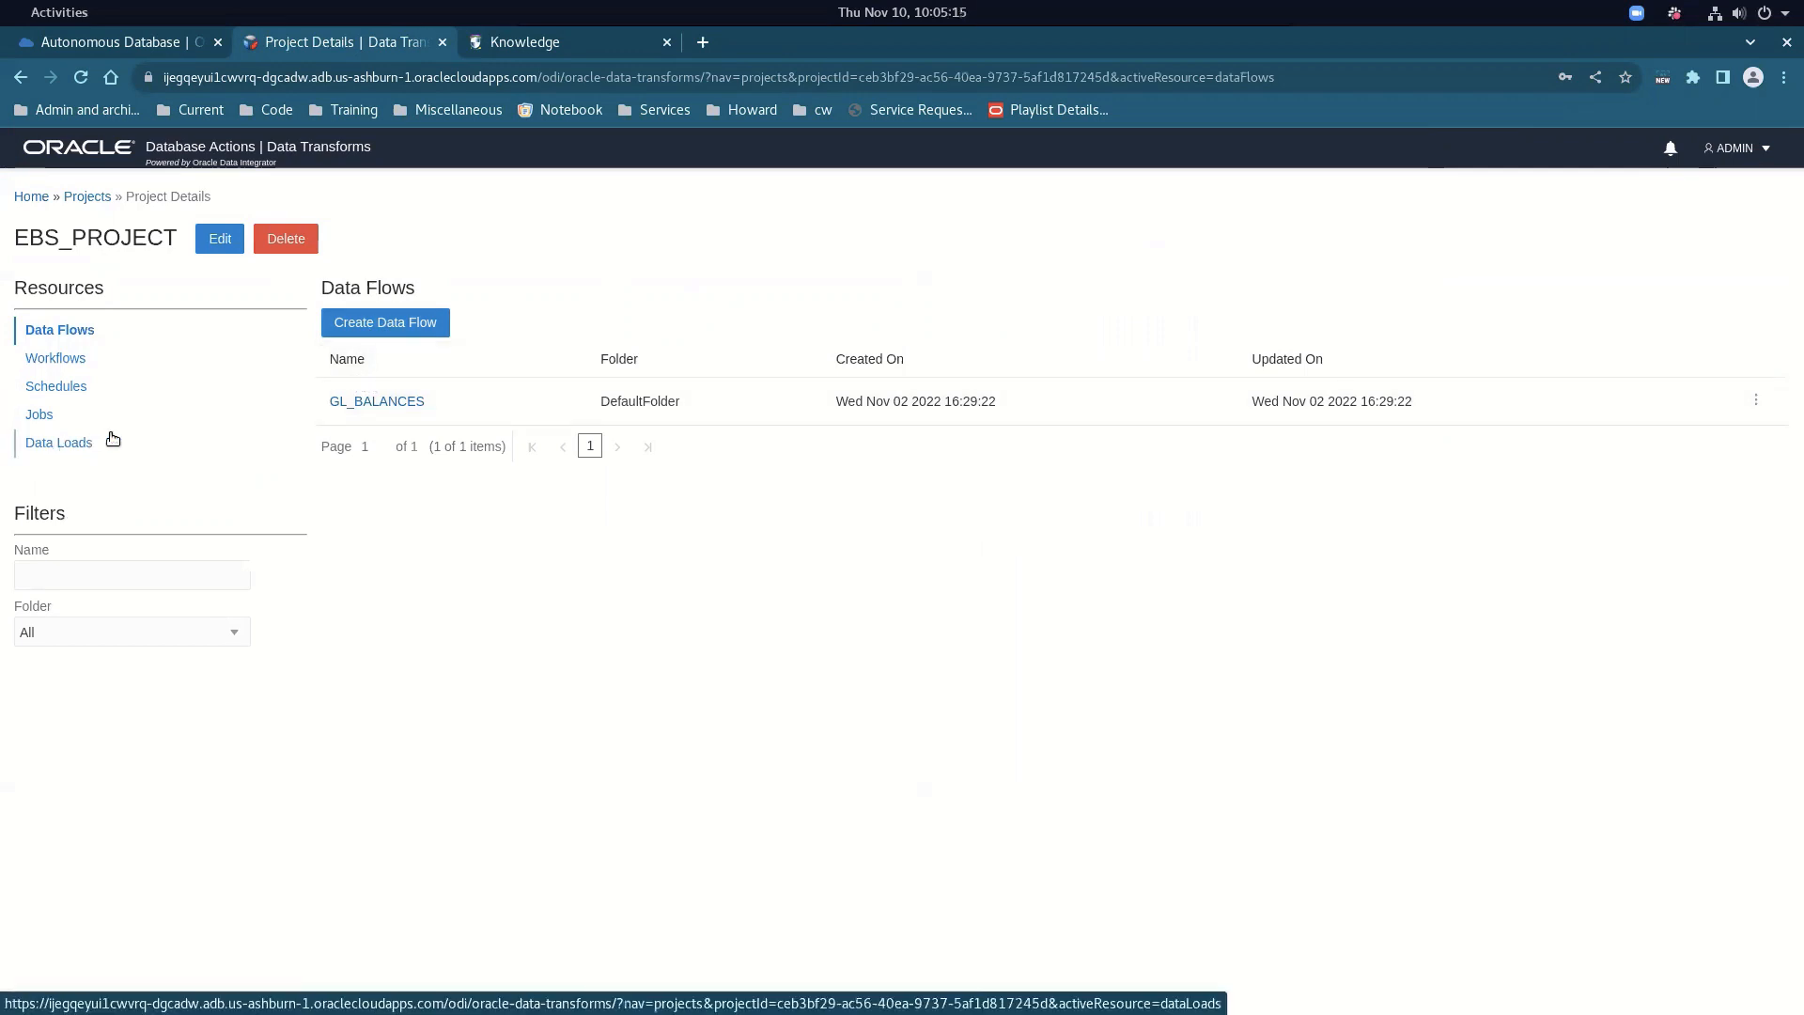
left_click(381, 402)
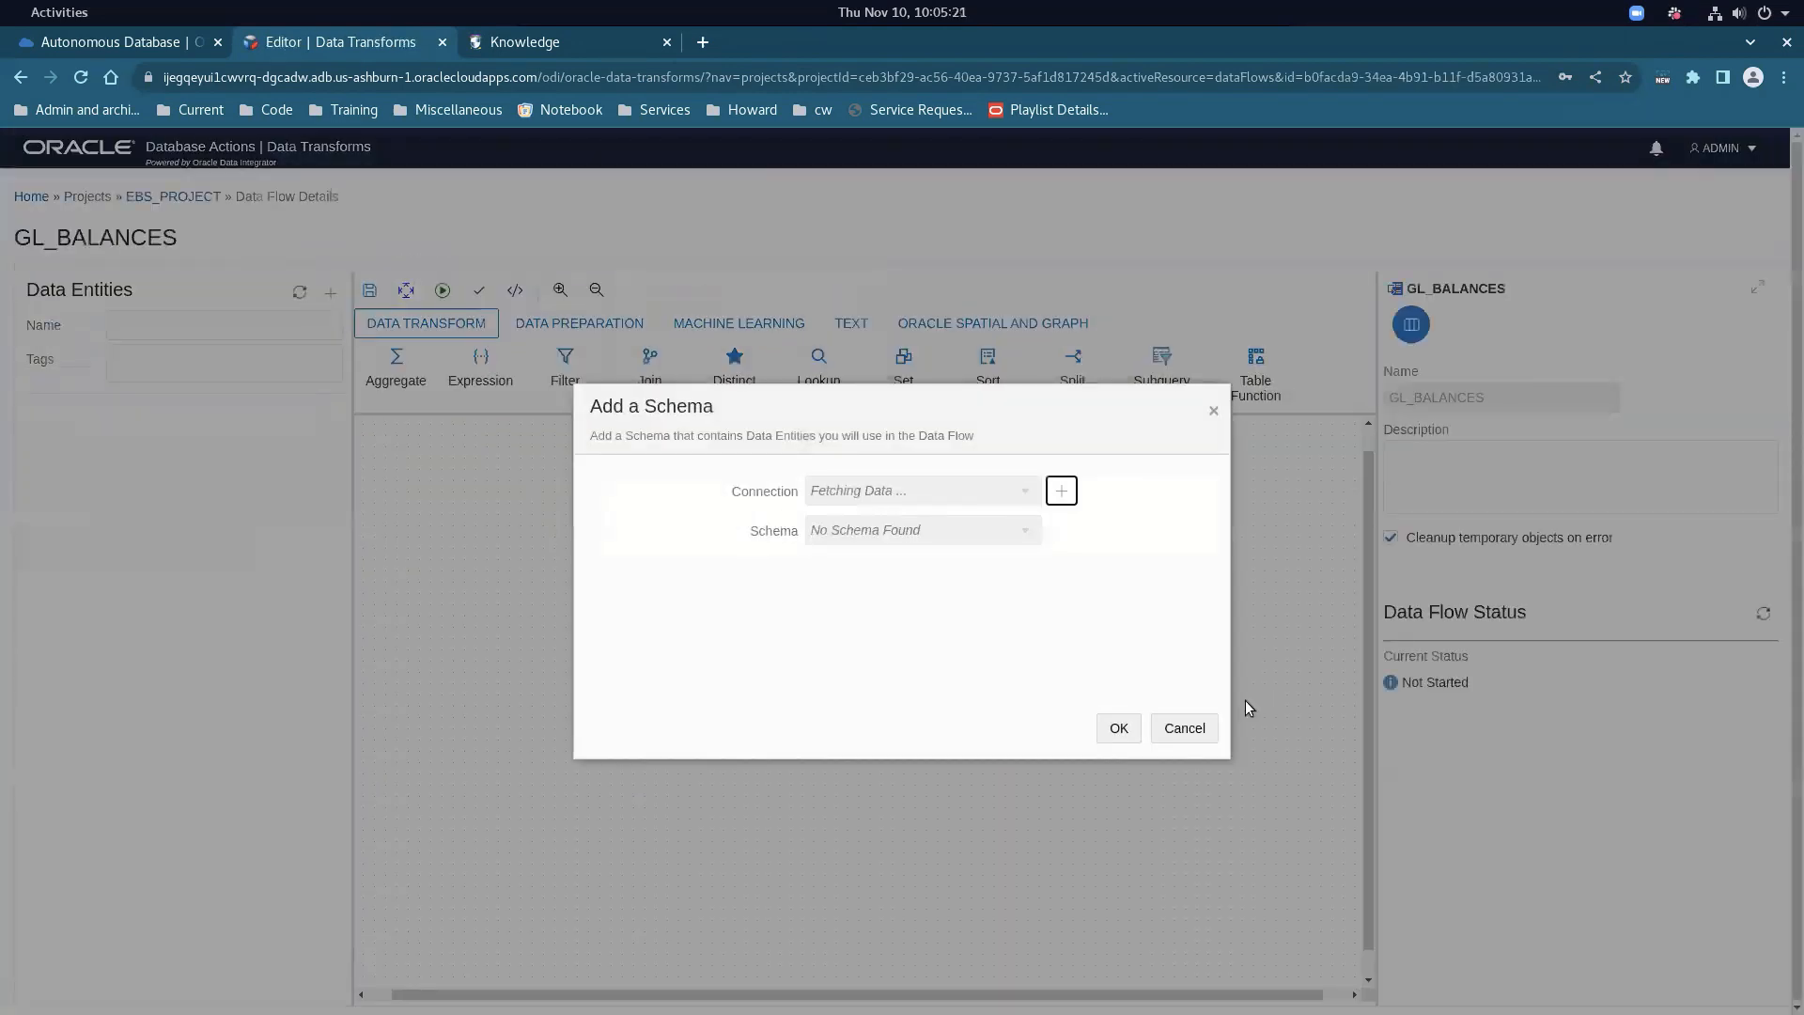
left_click(1186, 730)
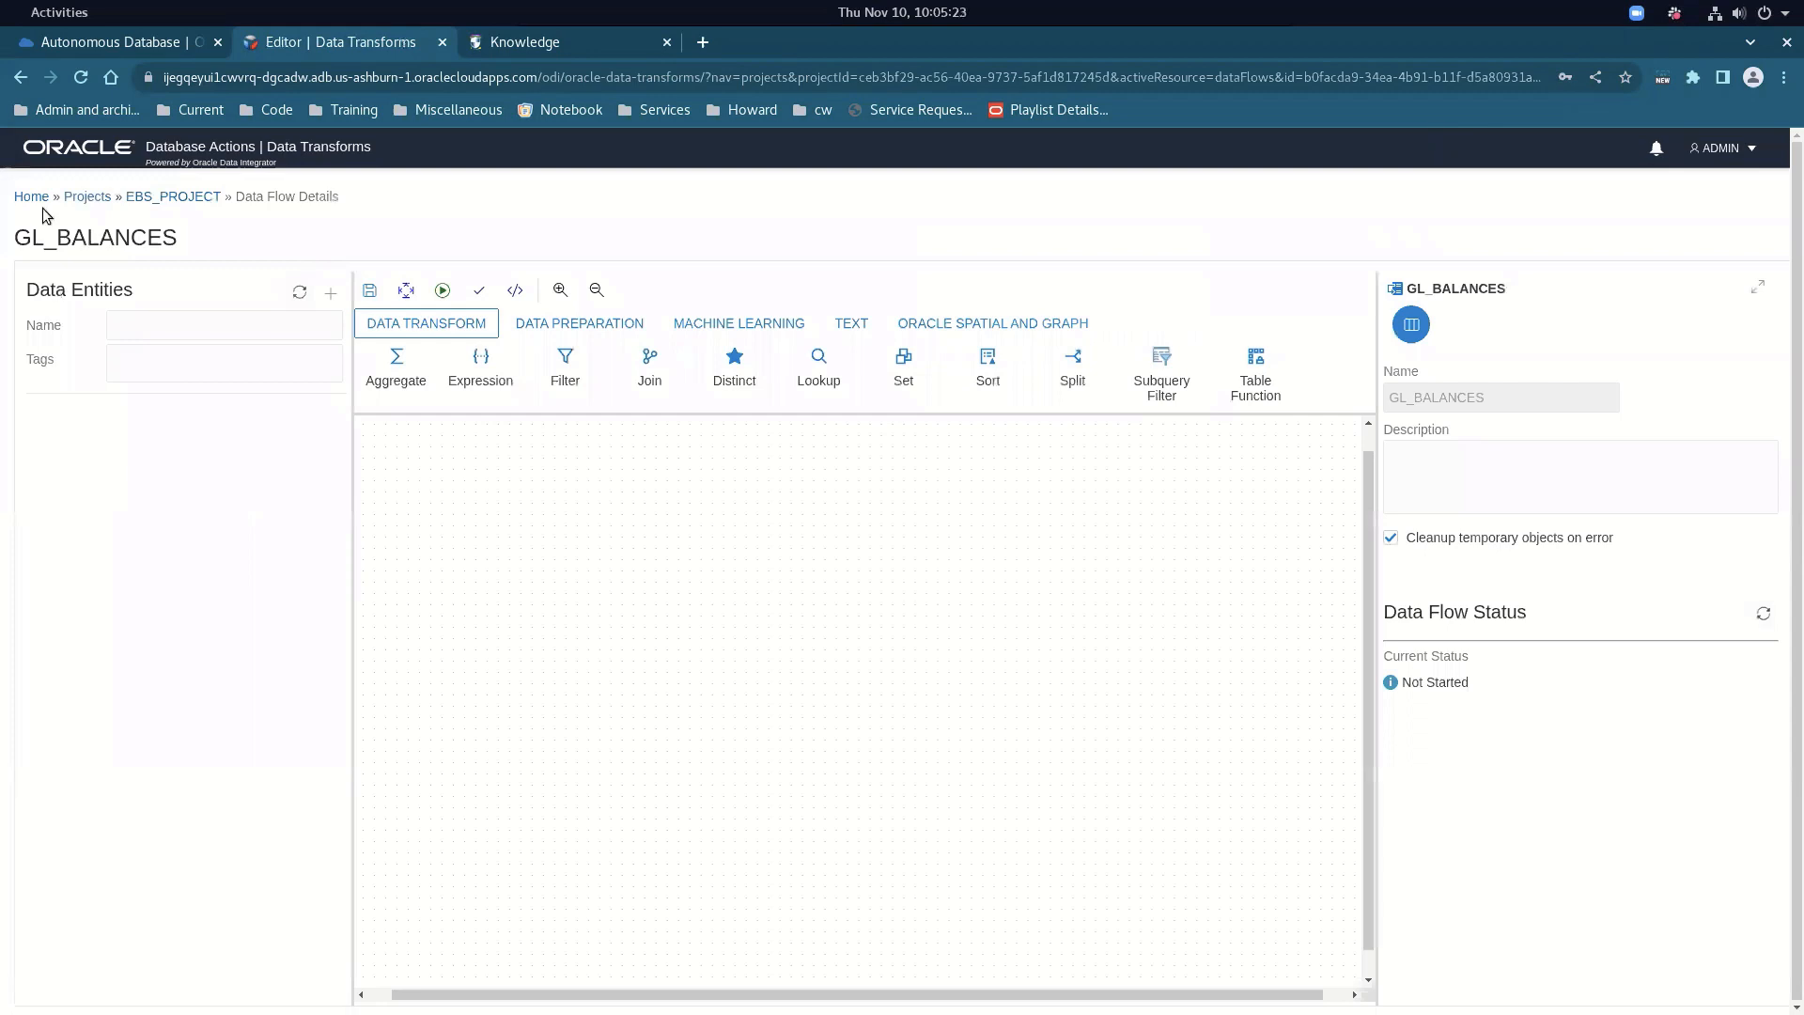
left_click(154, 198)
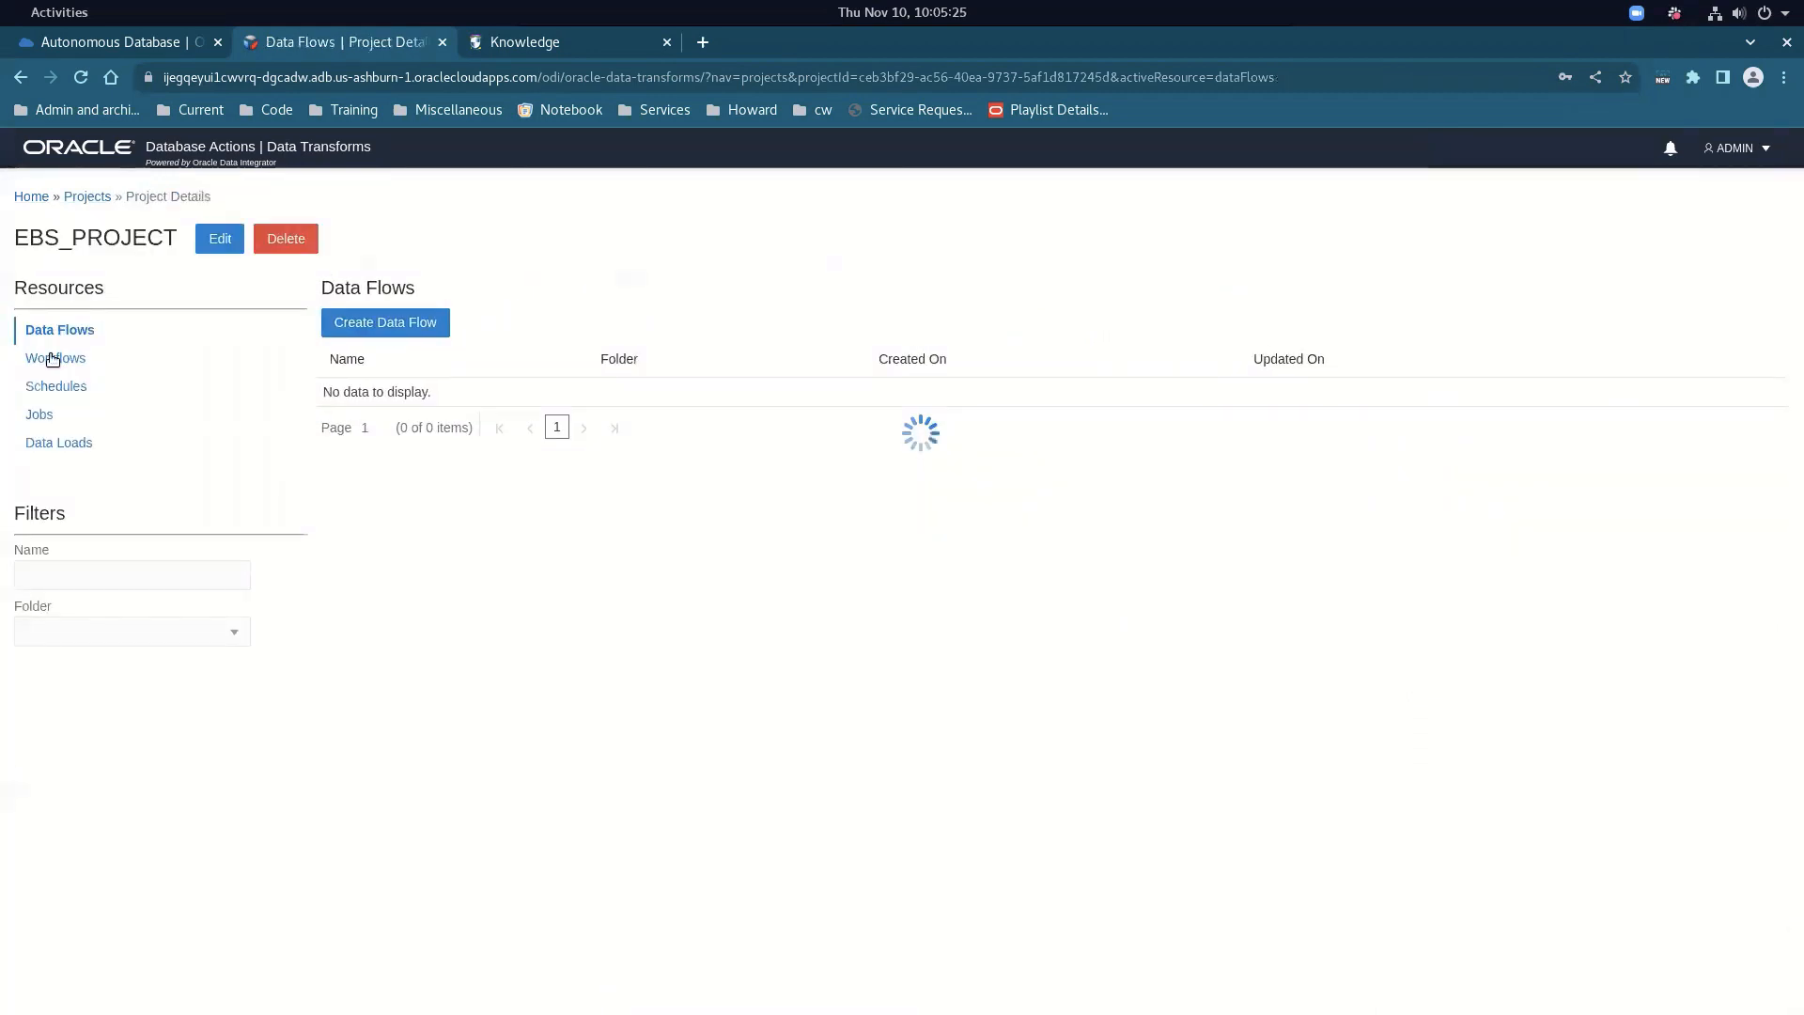
left_click(66, 445)
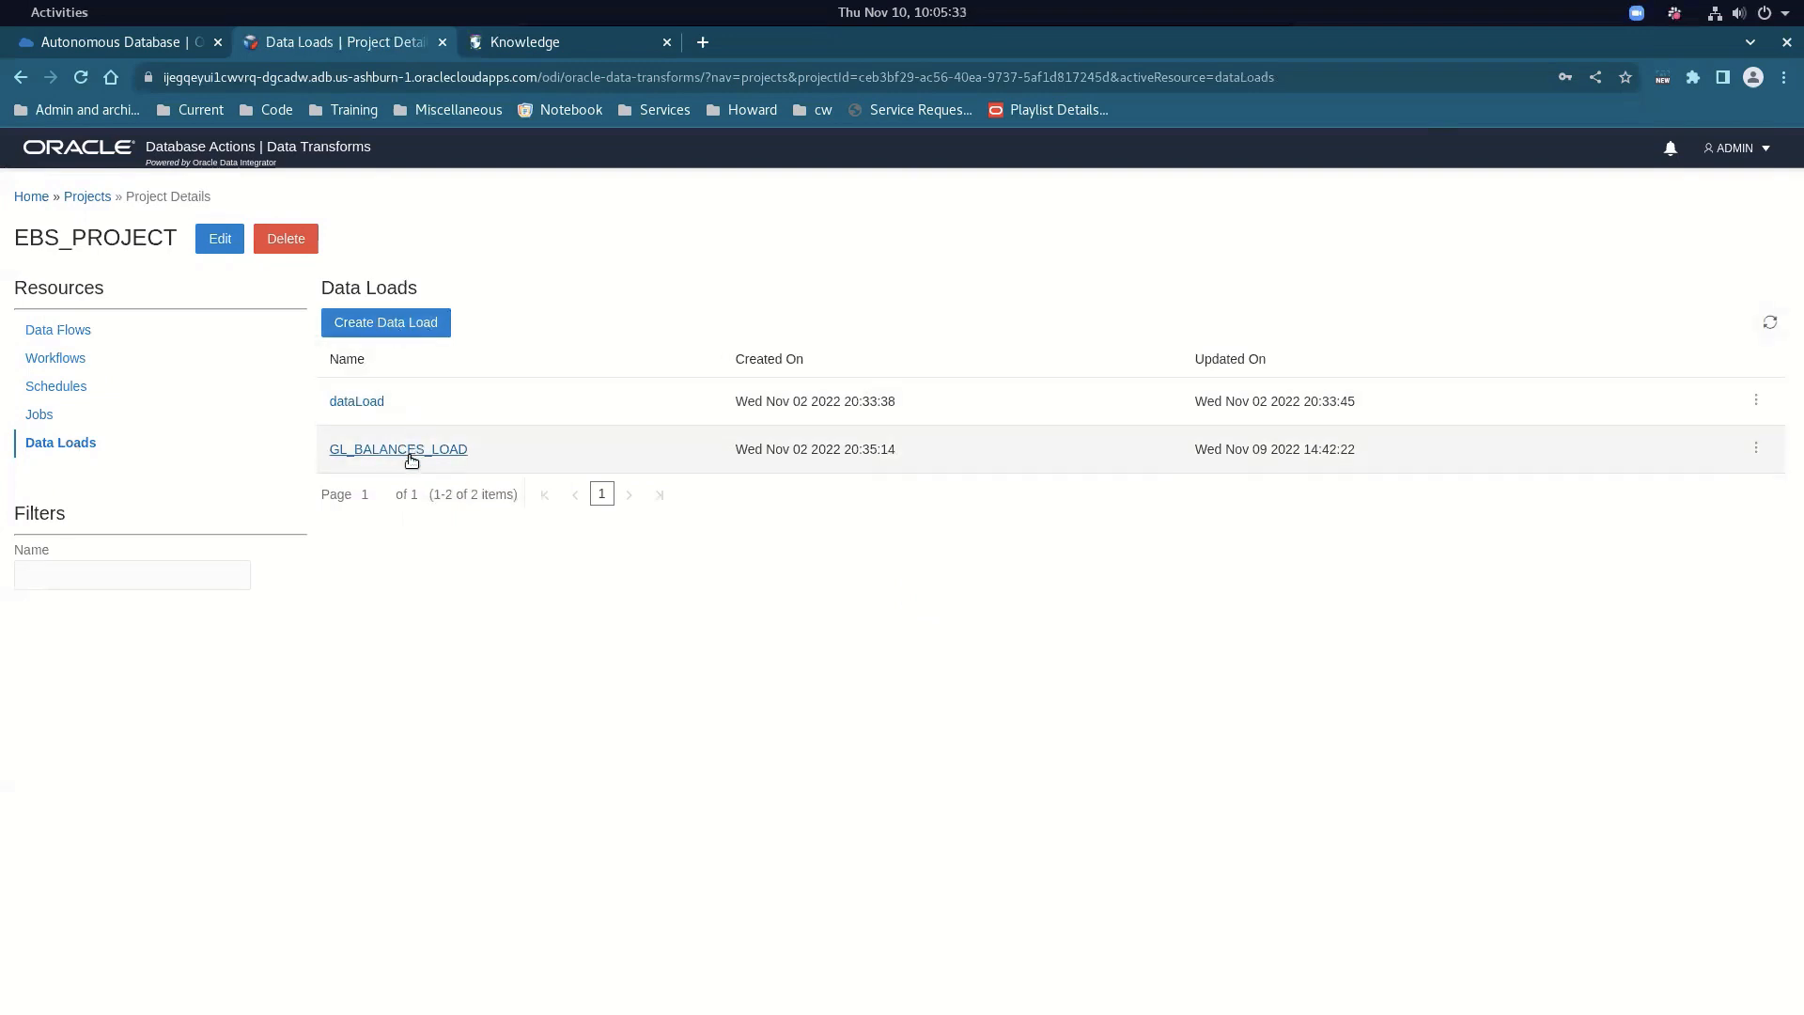
Check GL_BALANCES_LOAD's GL_BALANCES entity shows RECREATE and Done, then go to EBS_PROJECT Jobs
left_click(409, 451)
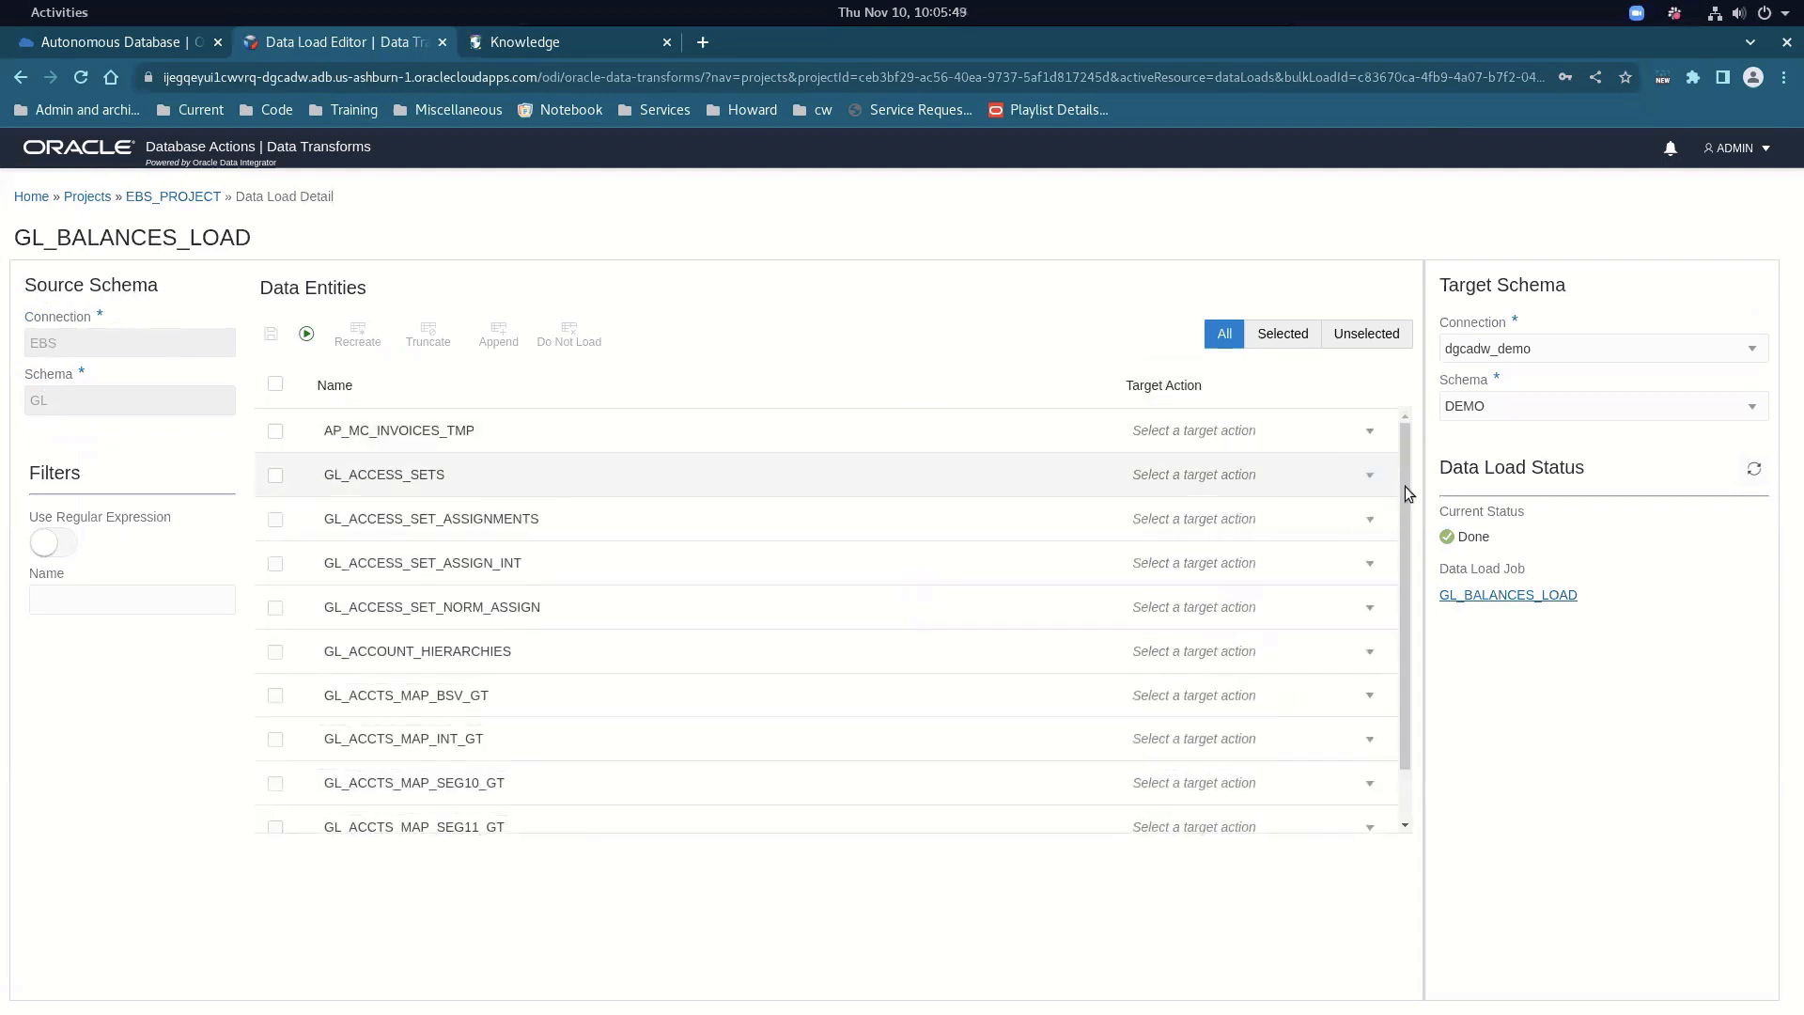
left_click_drag(1405, 487, 1441, 713)
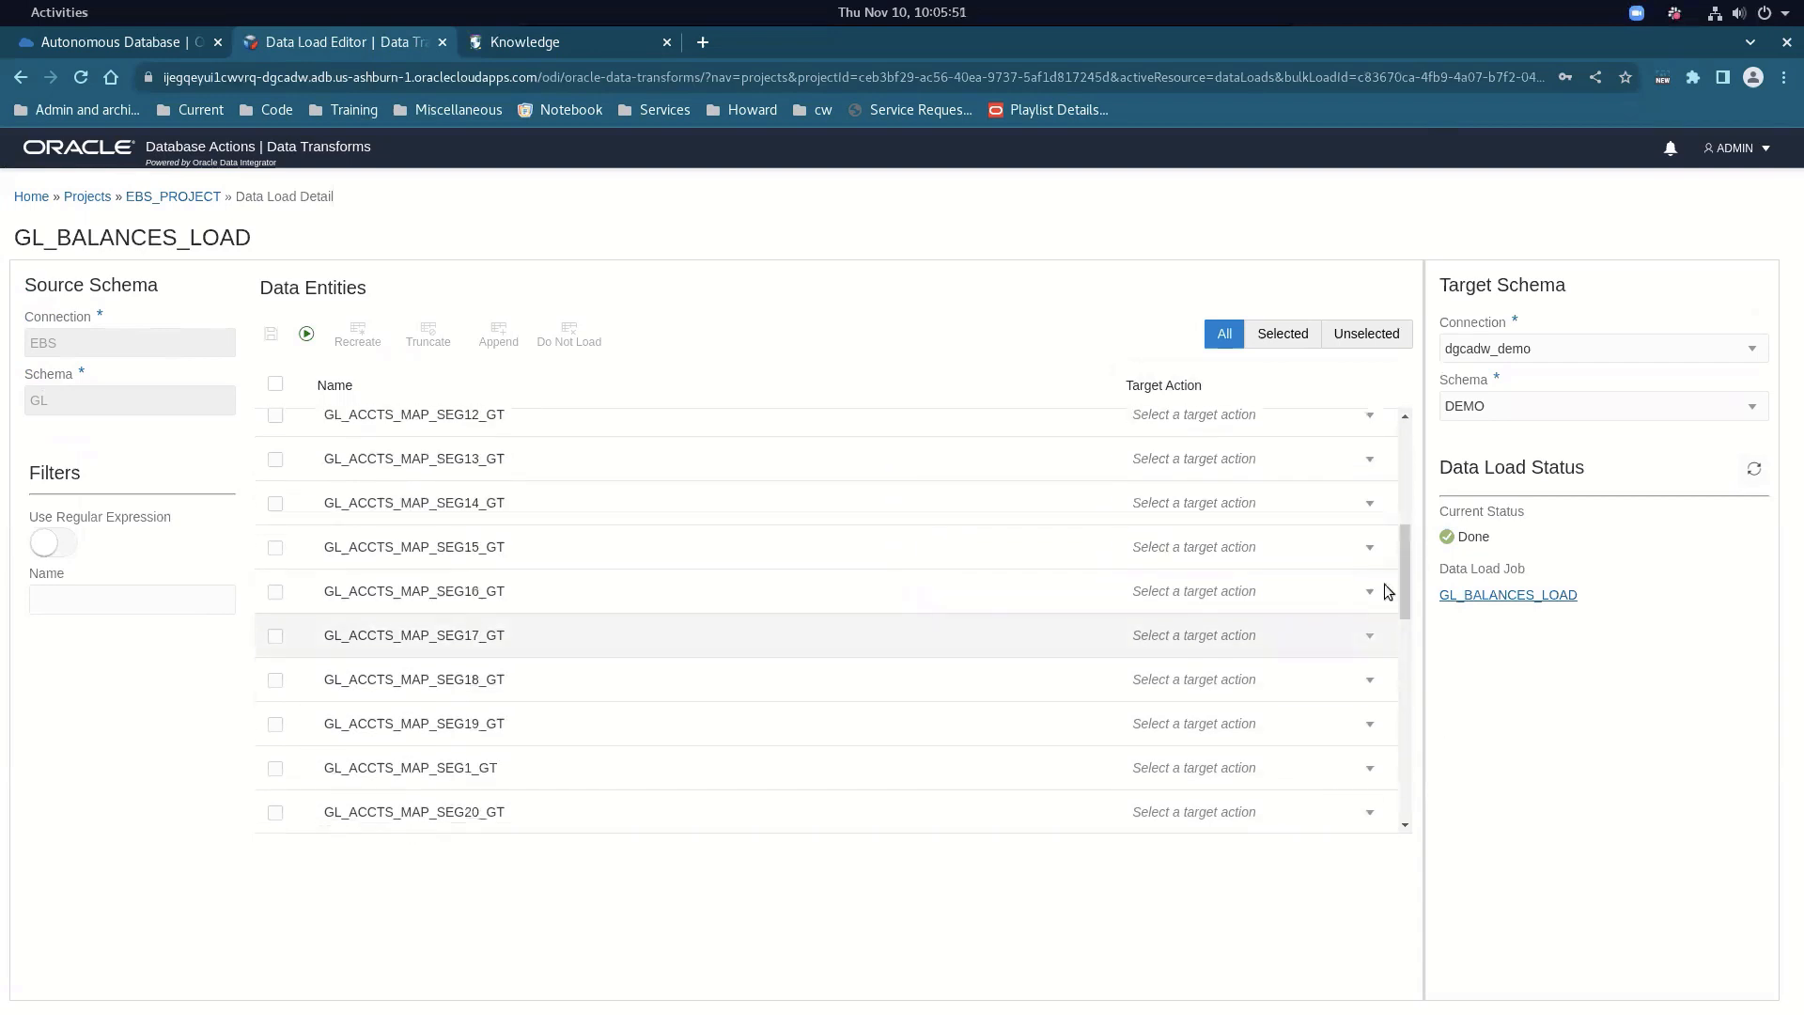
left_click_drag(1406, 596, 1418, 801)
left_click_drag(1405, 676, 1414, 842)
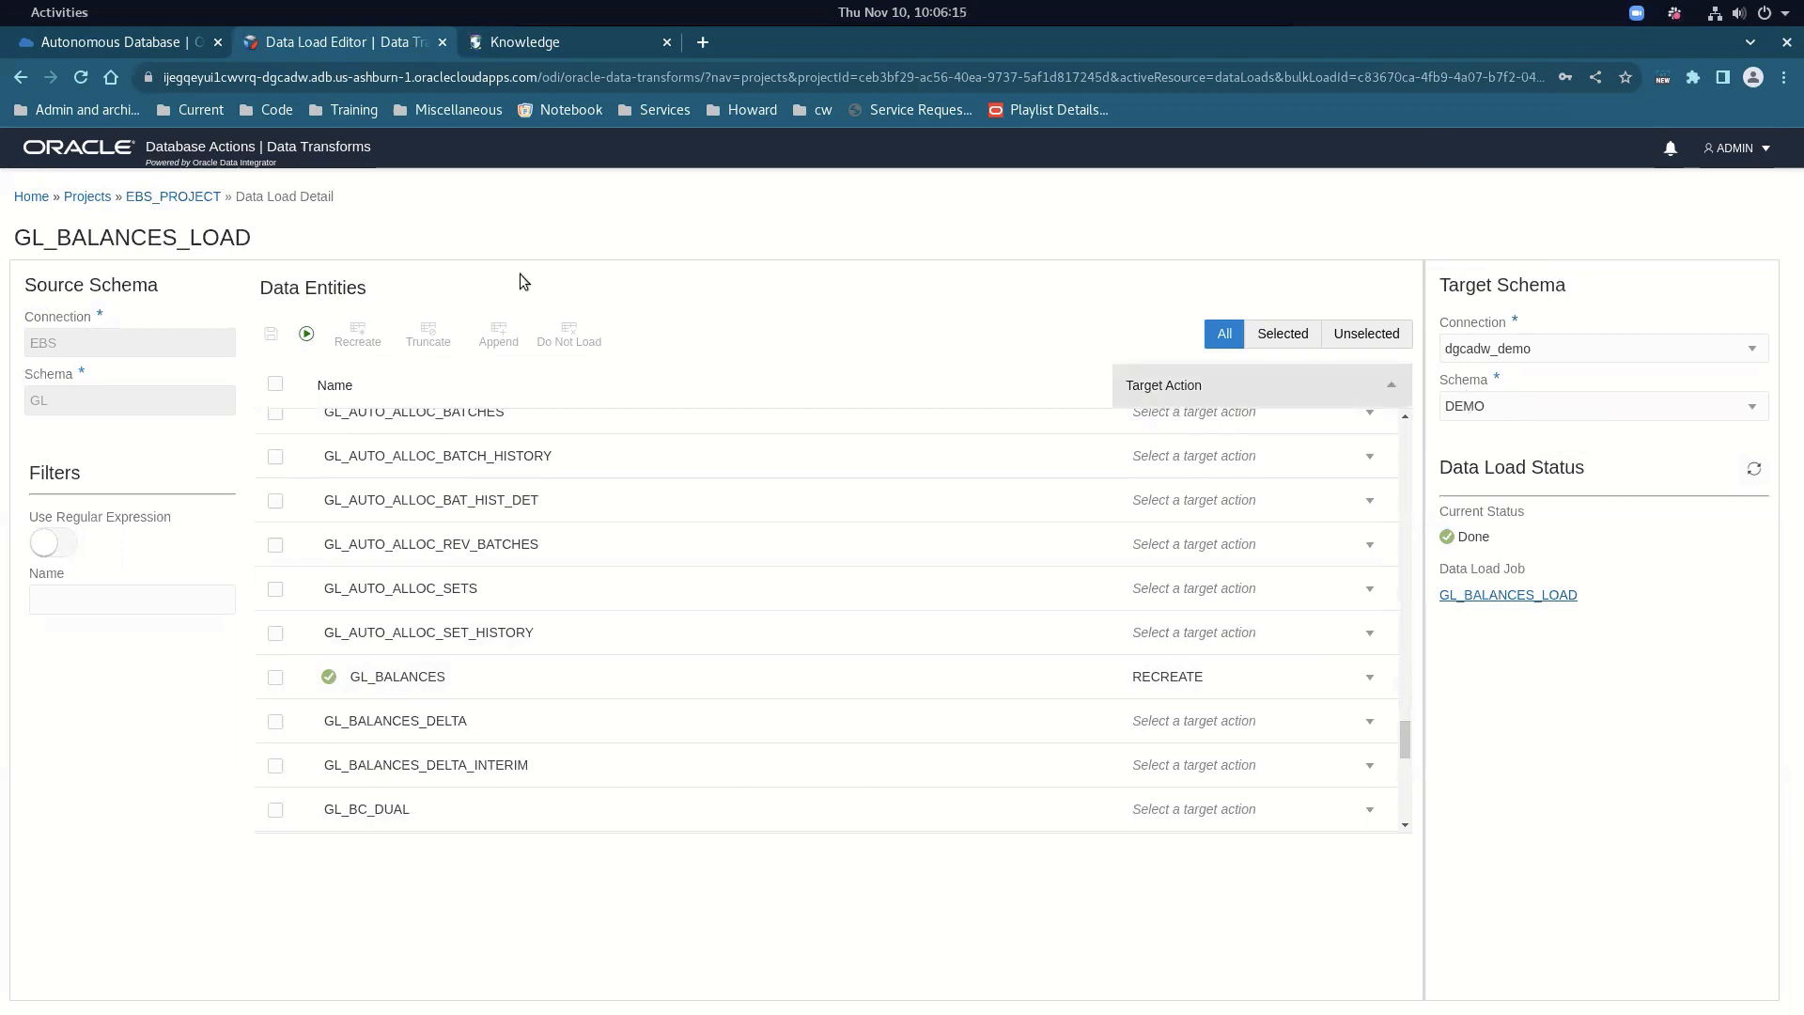
left_click(201, 197)
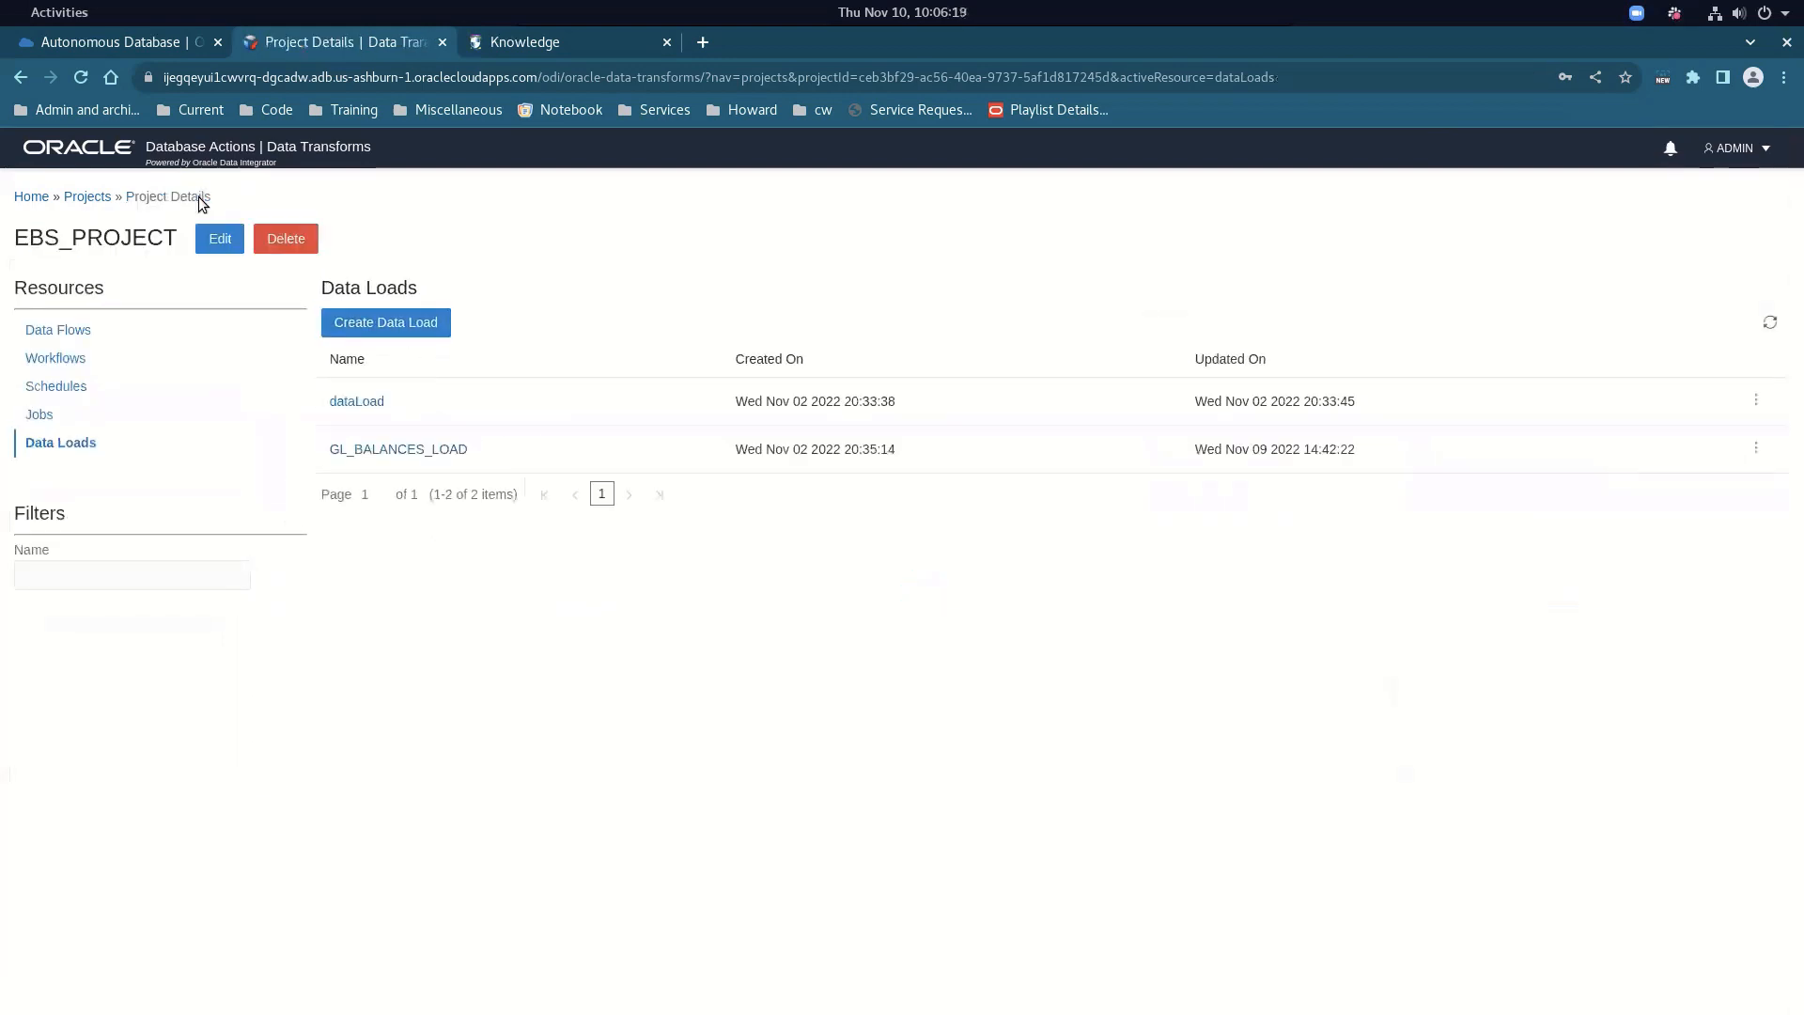
left_click(40, 416)
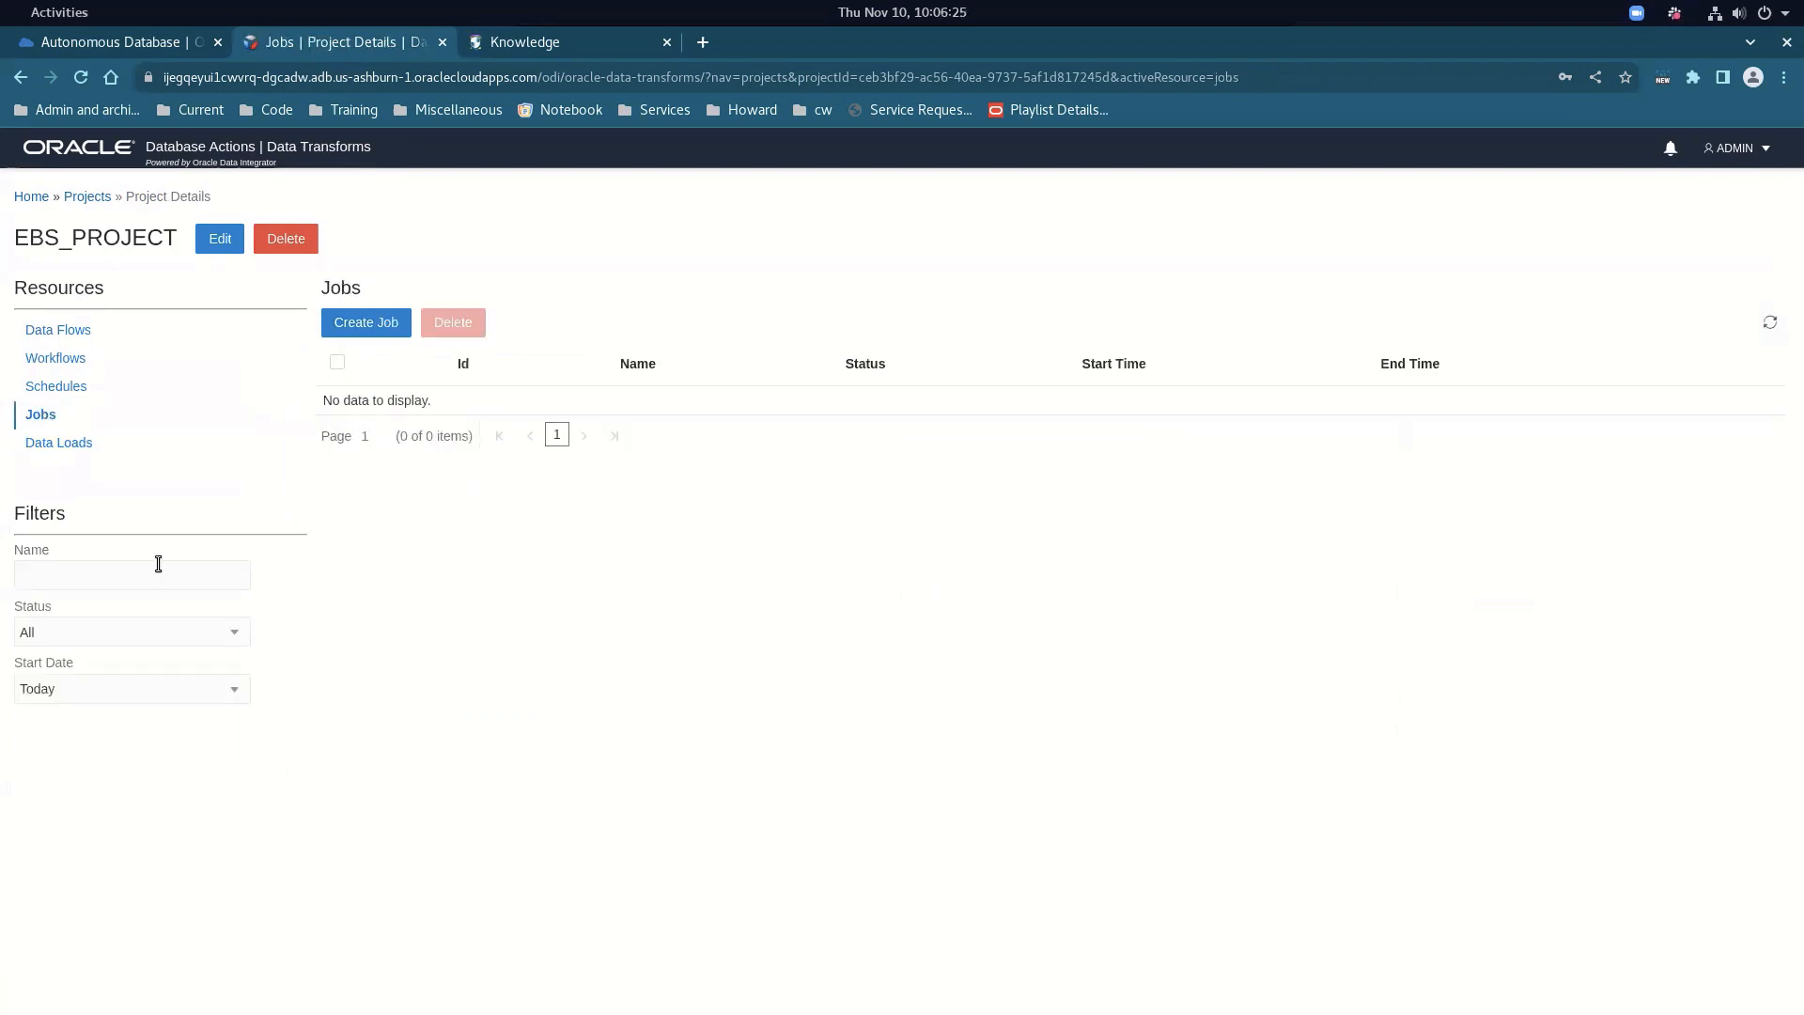
Filter jobs to all start dates, refresh, and open the GL_BALANCES_LOAD job details
left_click(58, 690)
left_click(77, 732)
left_click(81, 77)
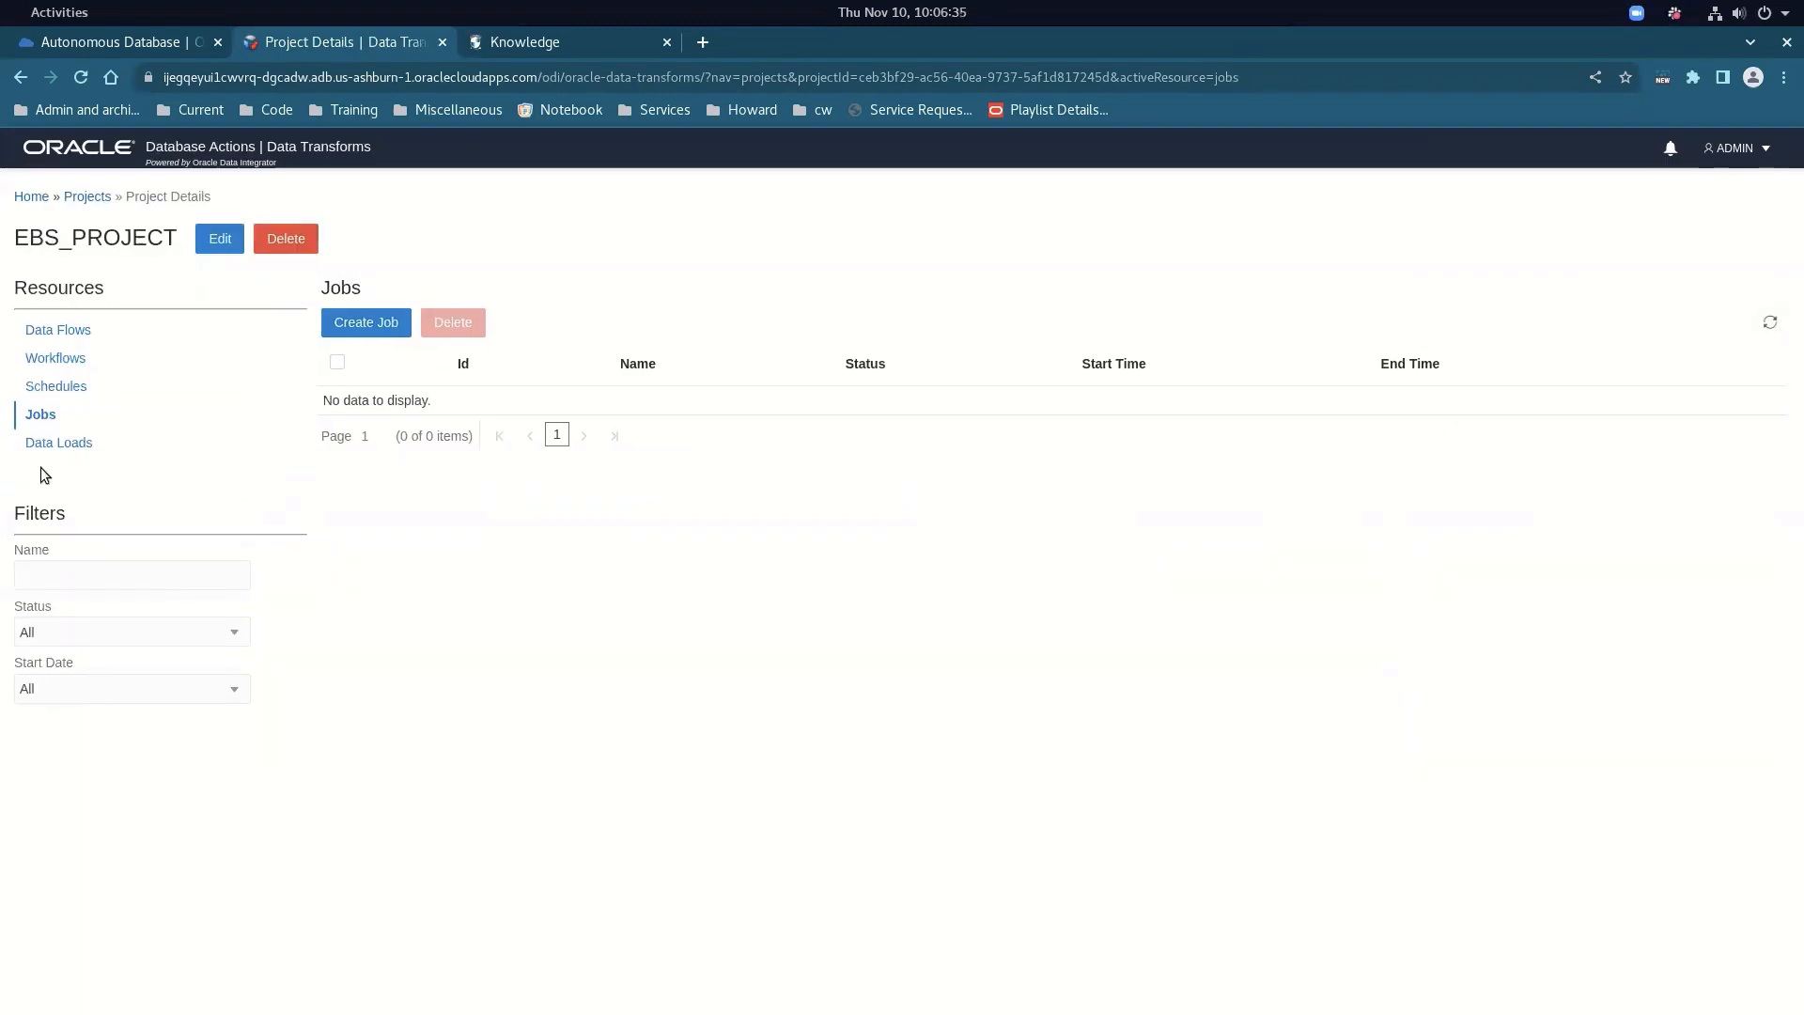
left_click(52, 416)
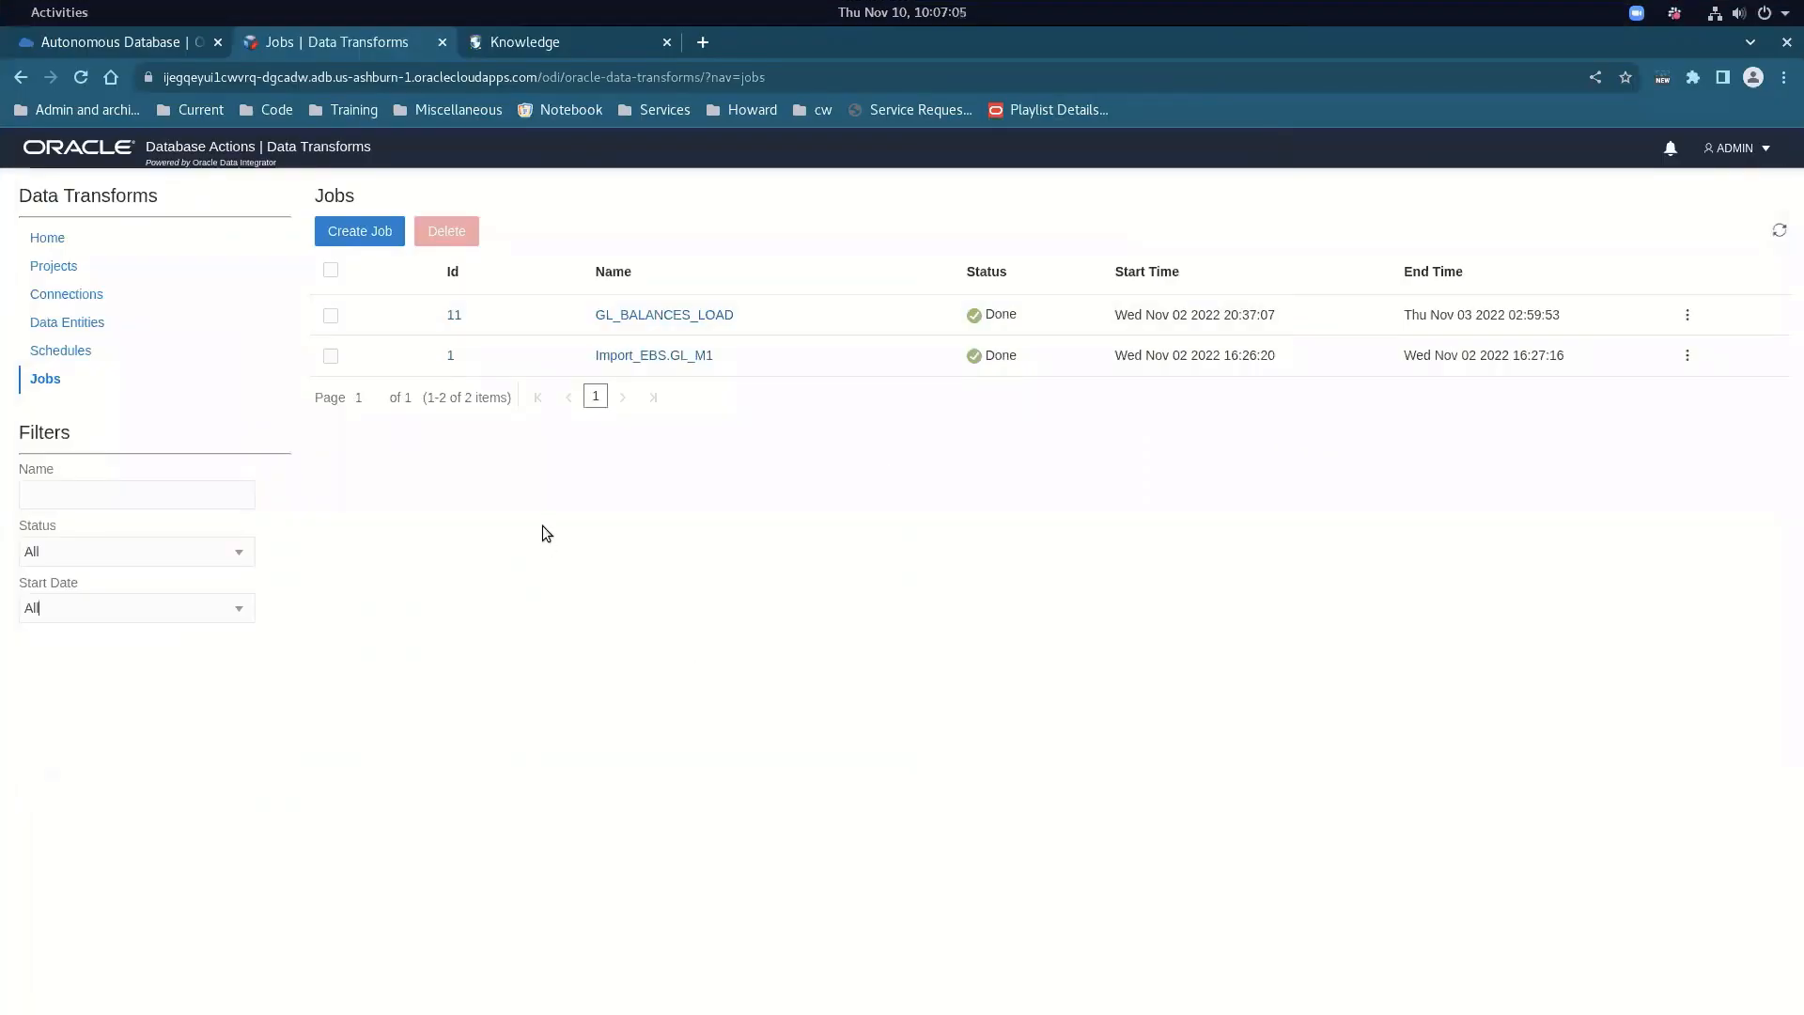
left_click(639, 314)
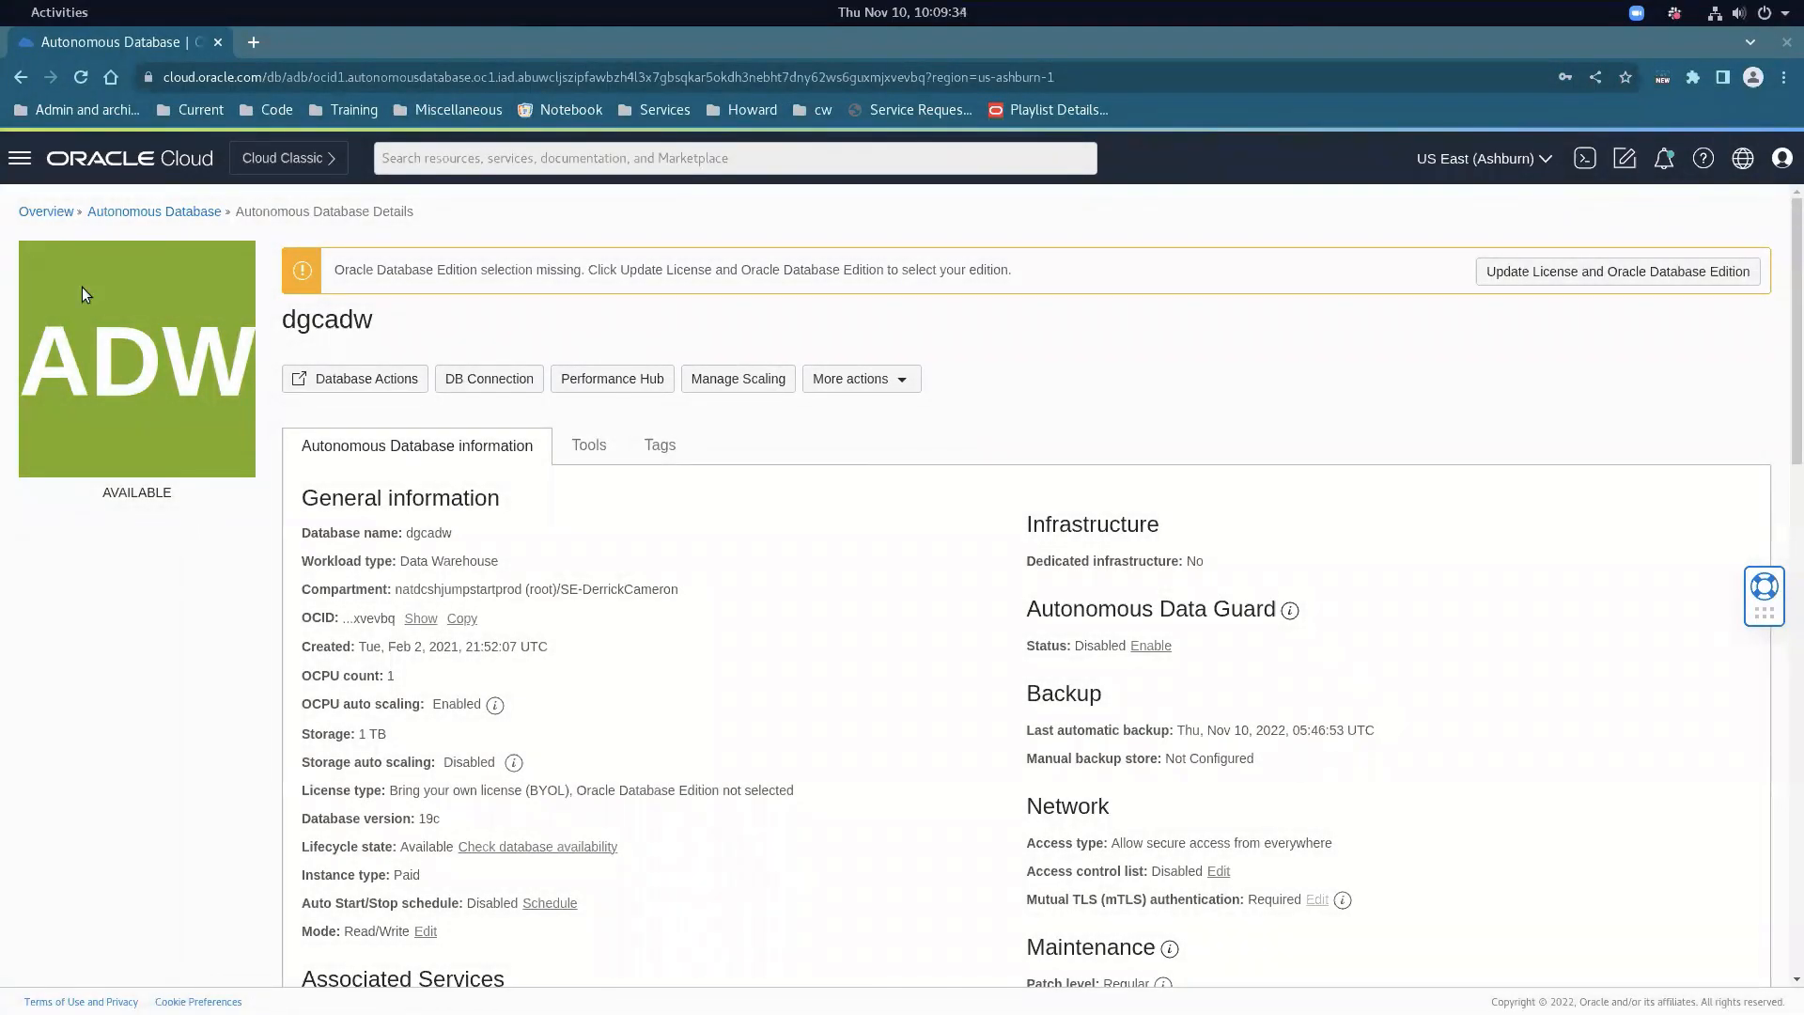
Go through Analytics & AI > Data Integration > Workspaces to the dgcworkspace2 workspace
left_click(81, 285)
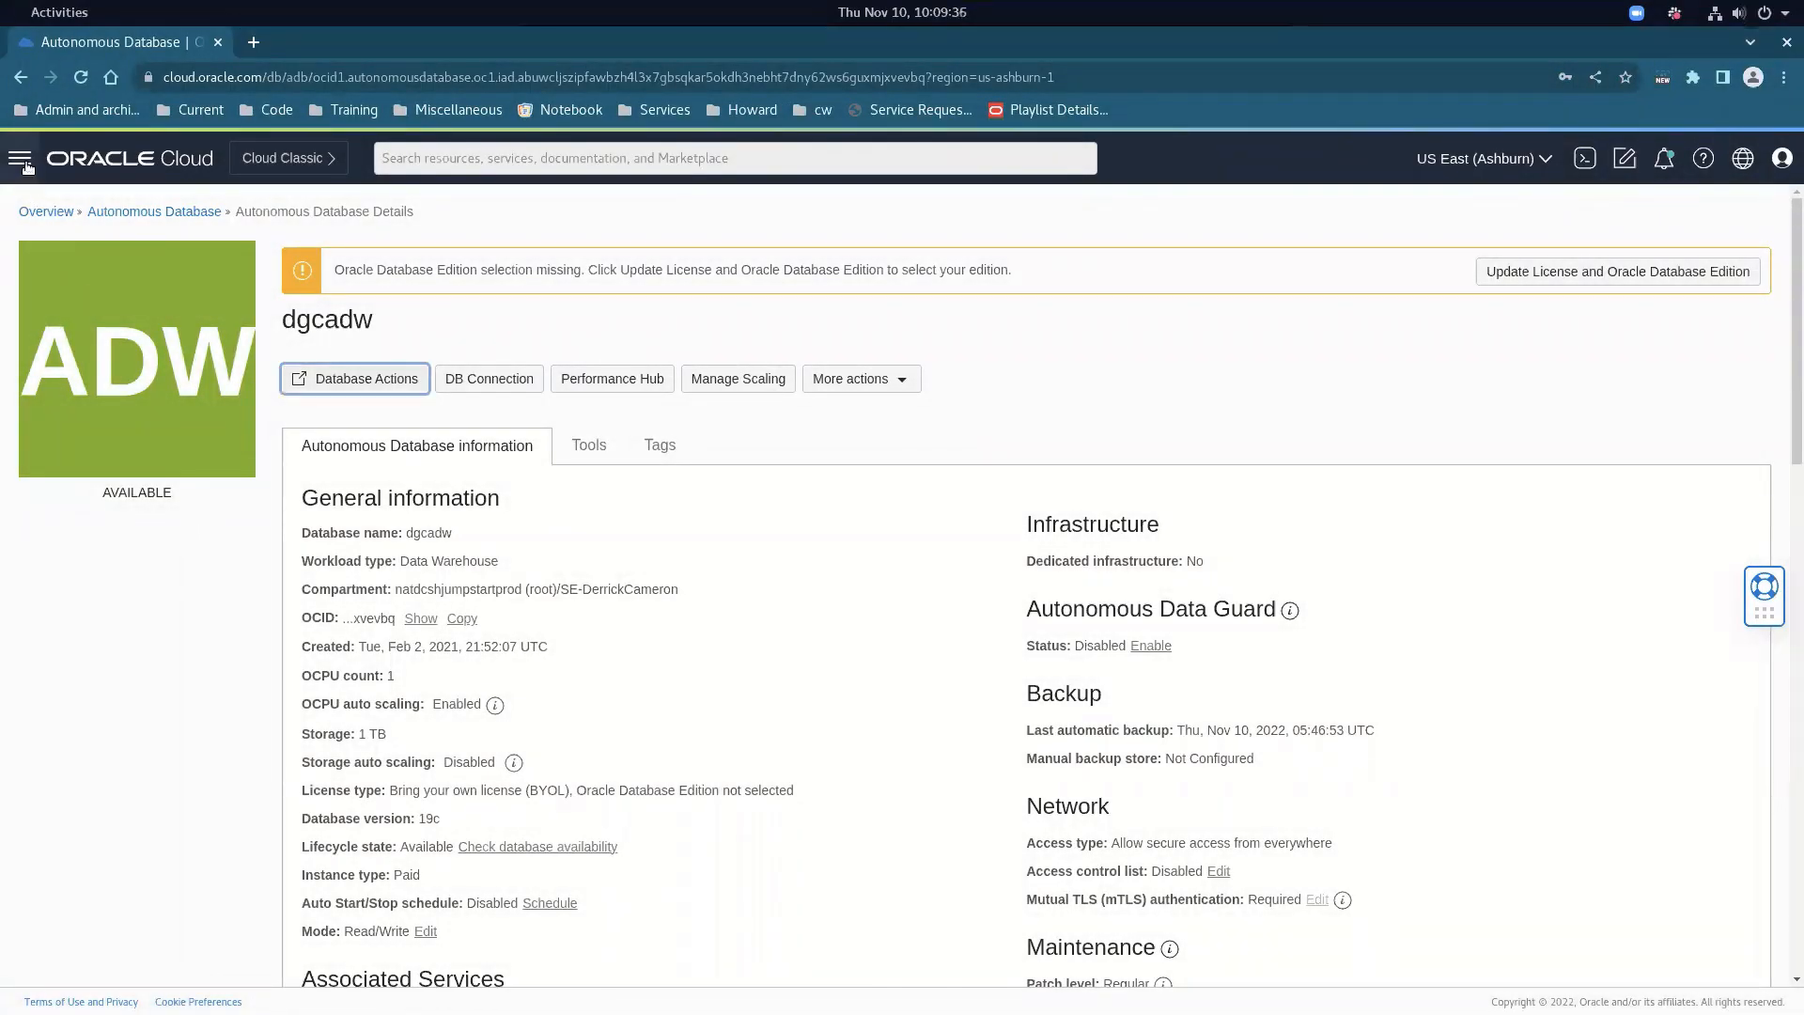
left_click(20, 158)
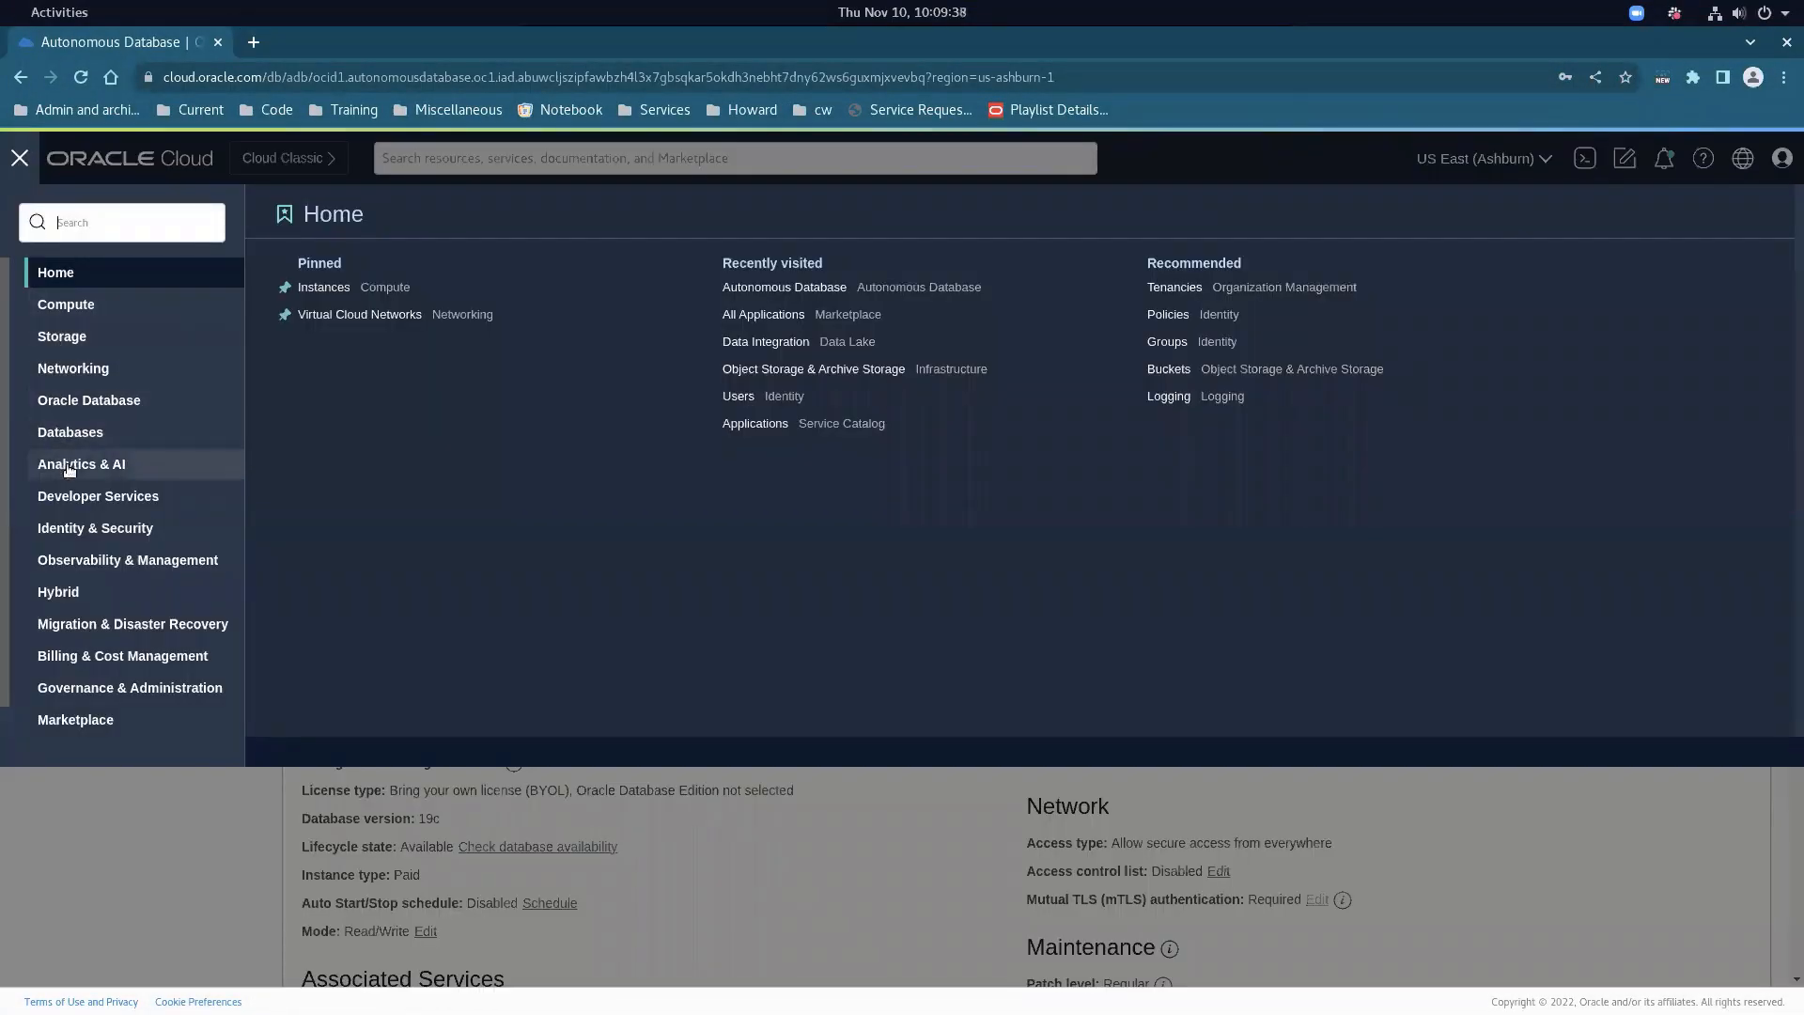
left_click(65, 467)
left_click(329, 433)
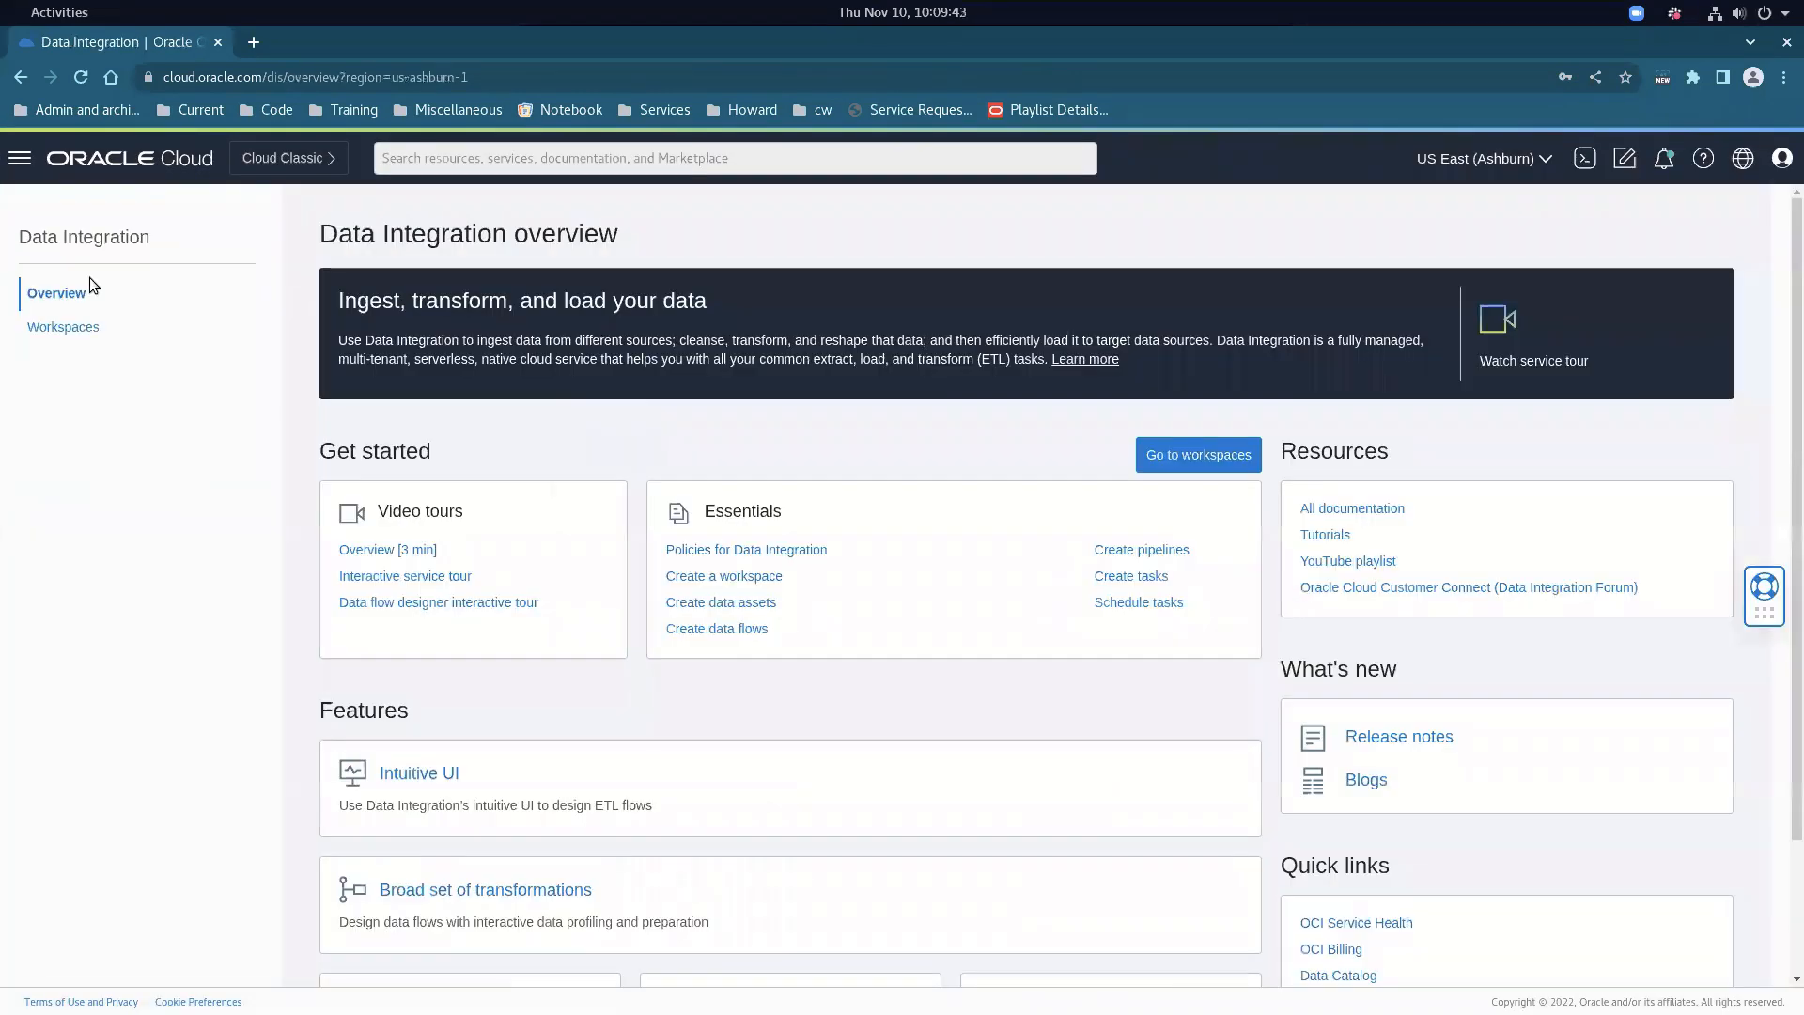
left_click(65, 328)
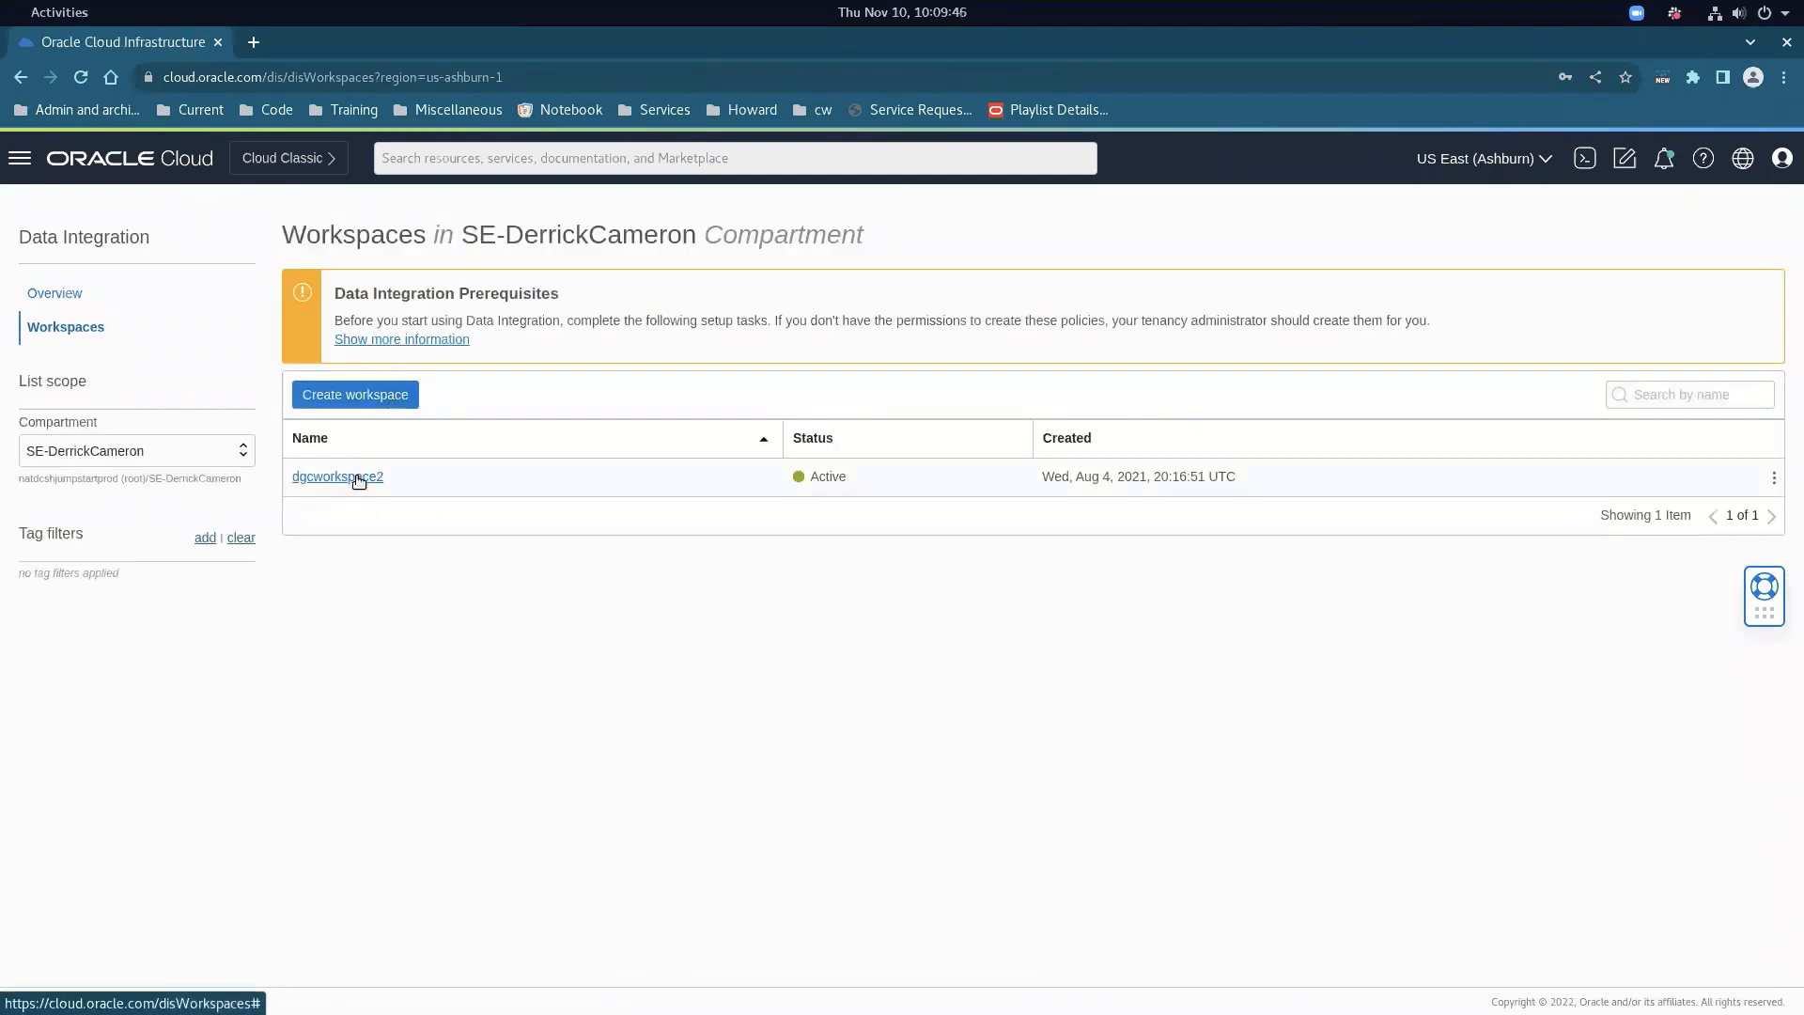
left_click(359, 480)
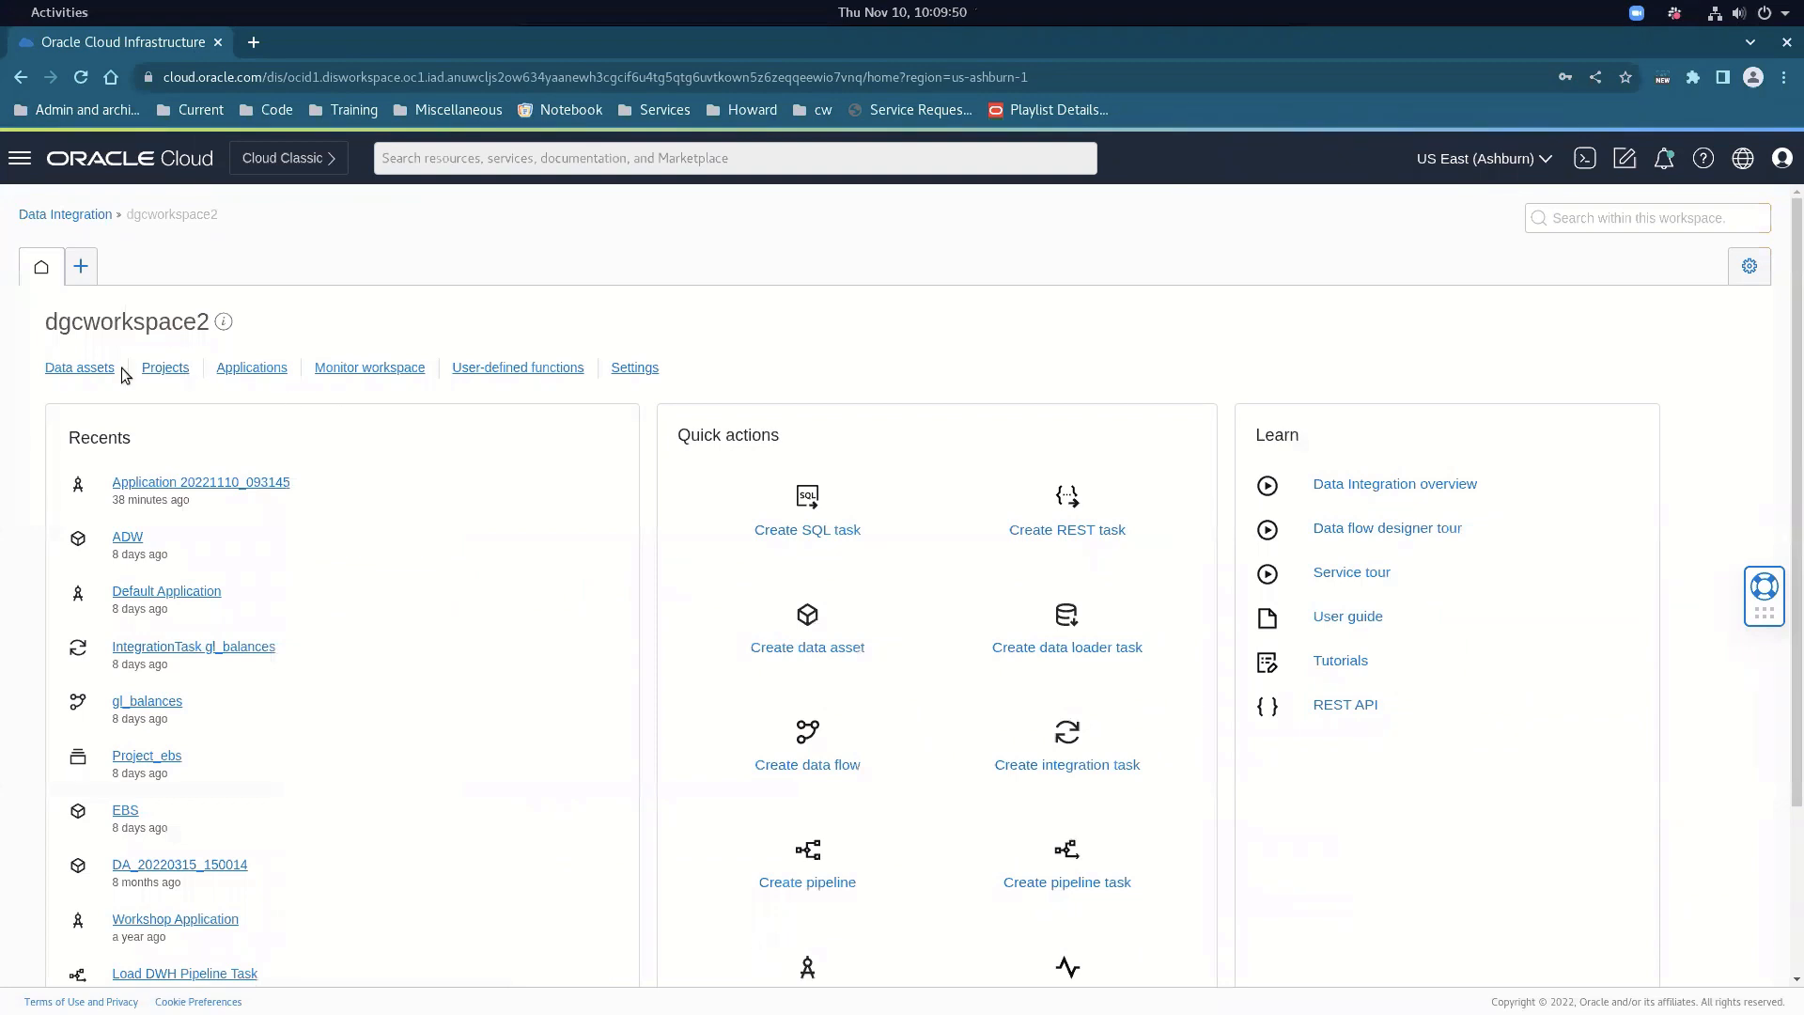
Open the EBS data asset and test its default connection, closing the editor without saving
left_click(83, 374)
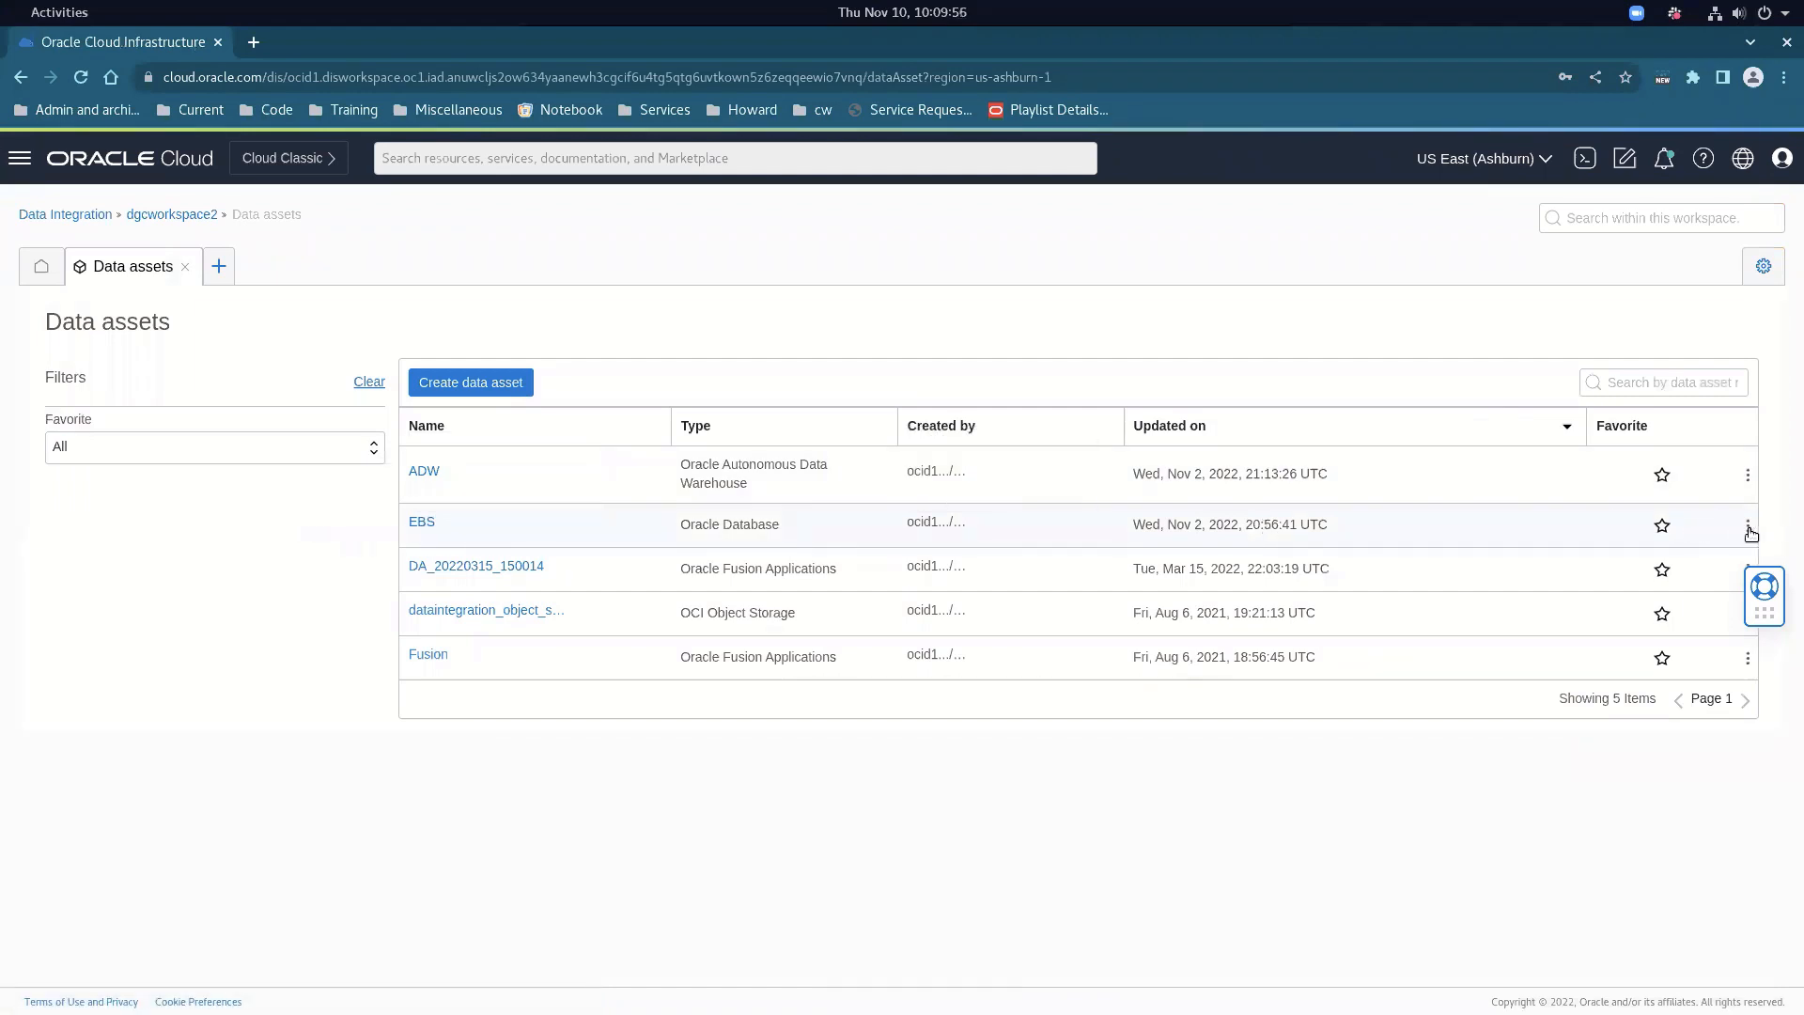
left_click(422, 524)
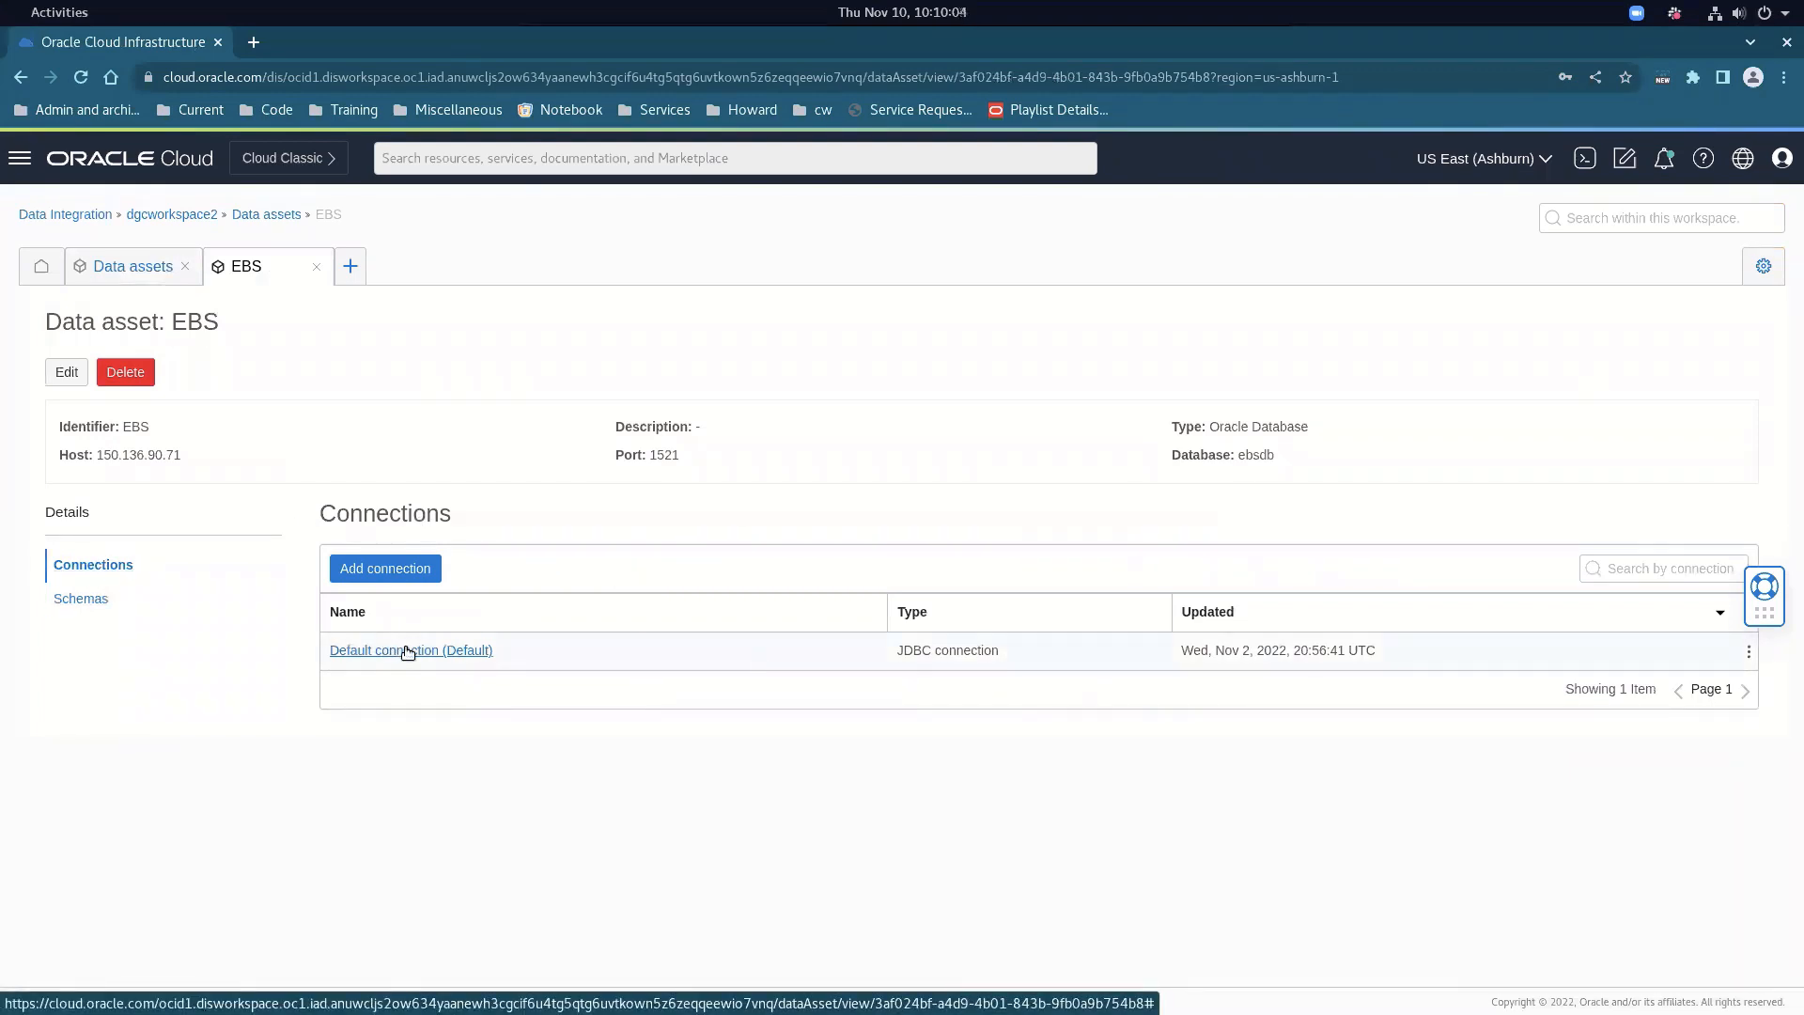
left_click_drag(904, 650, 963, 650)
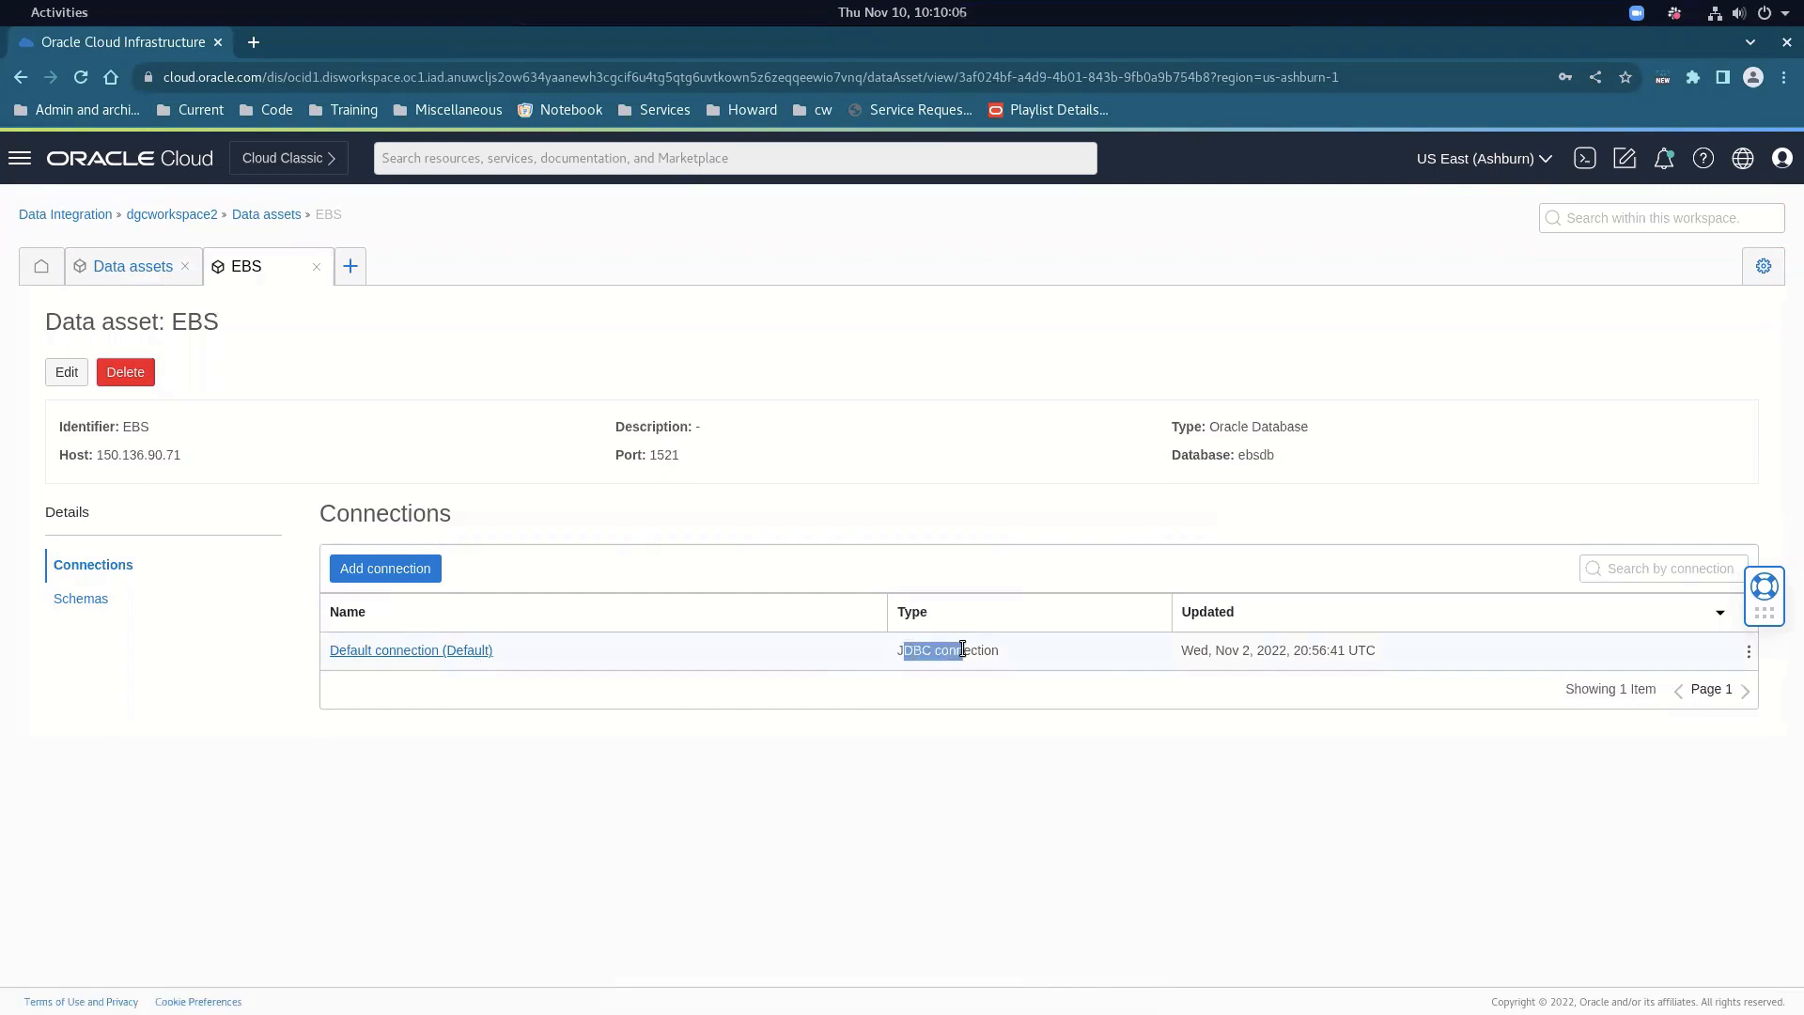
left_click(453, 651)
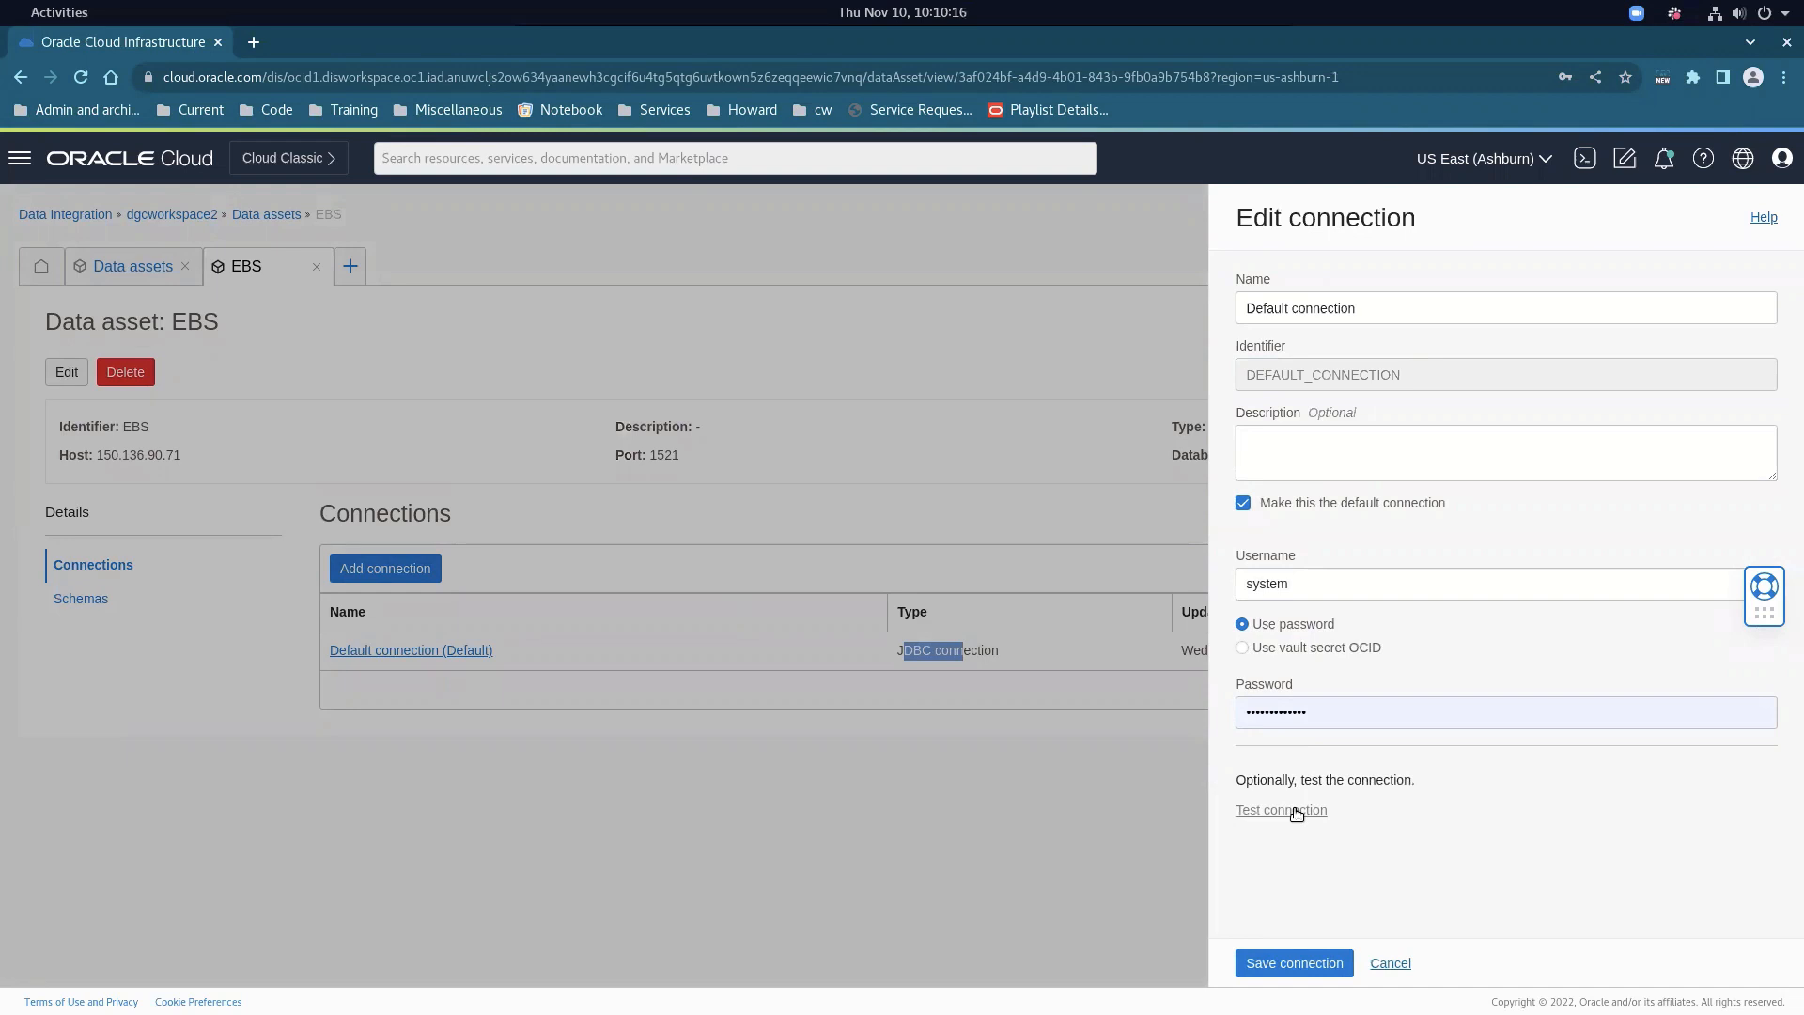
left_click(1297, 814)
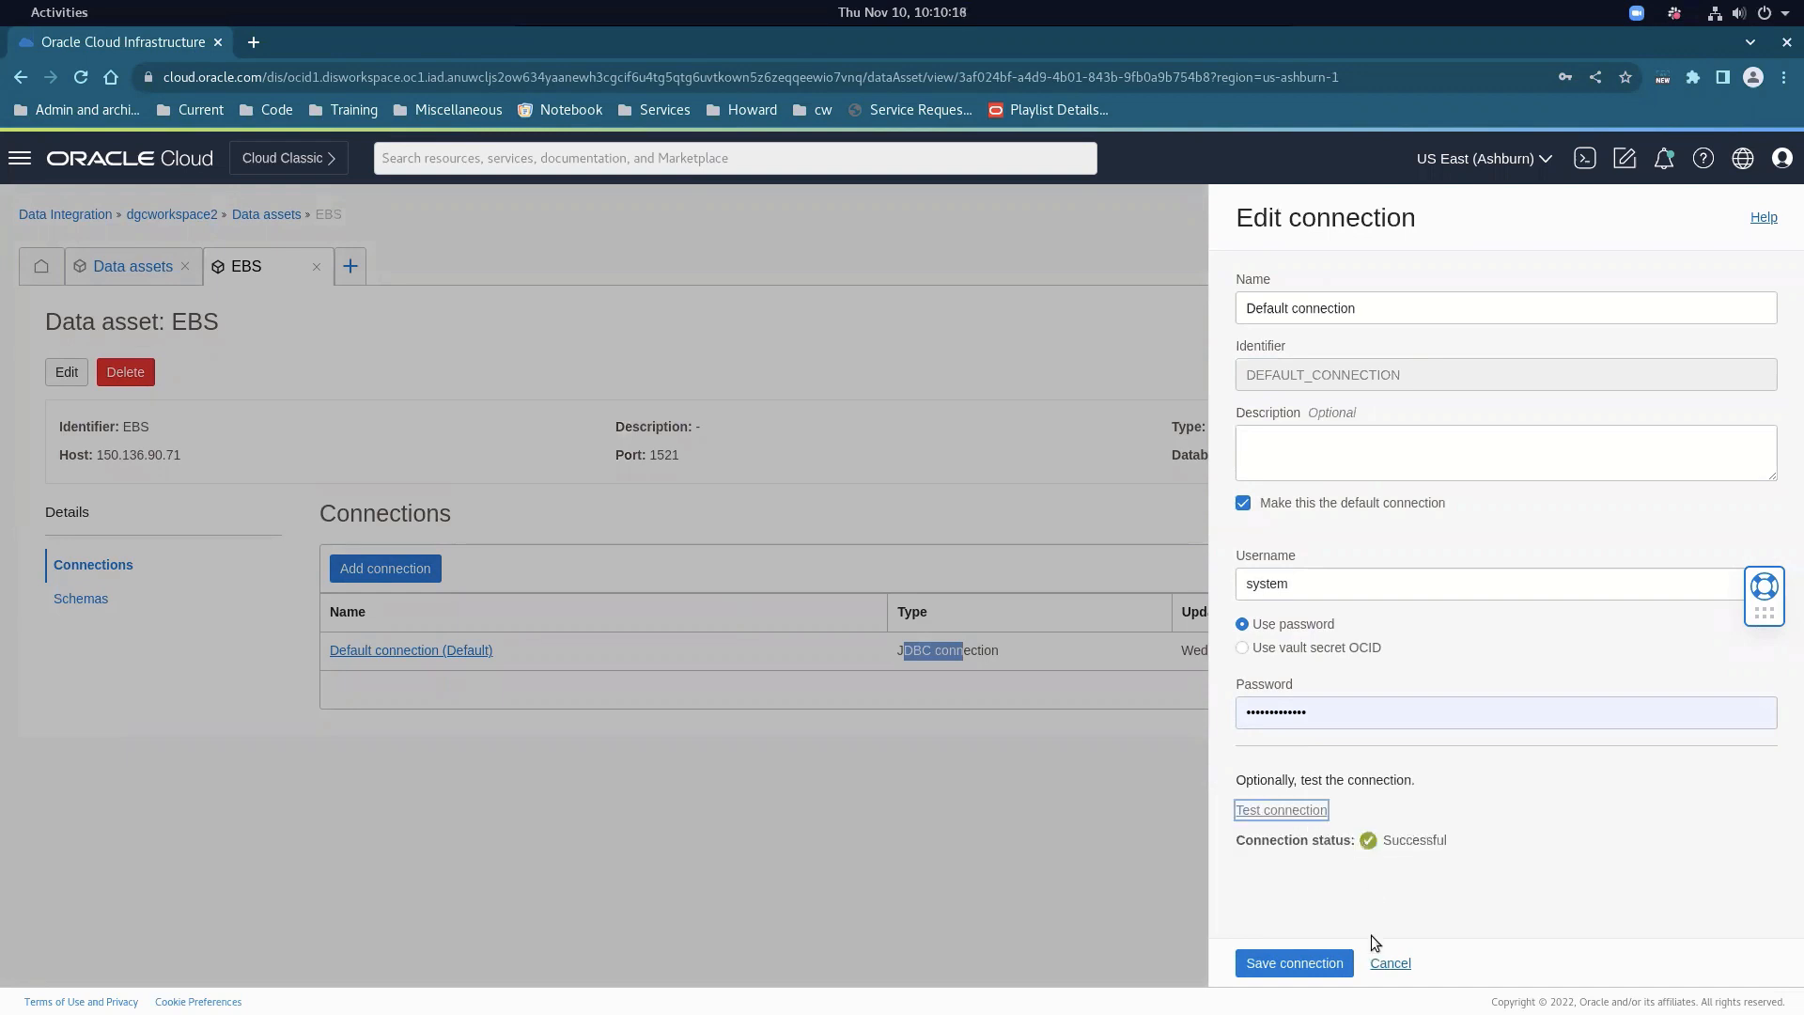
left_click(1390, 967)
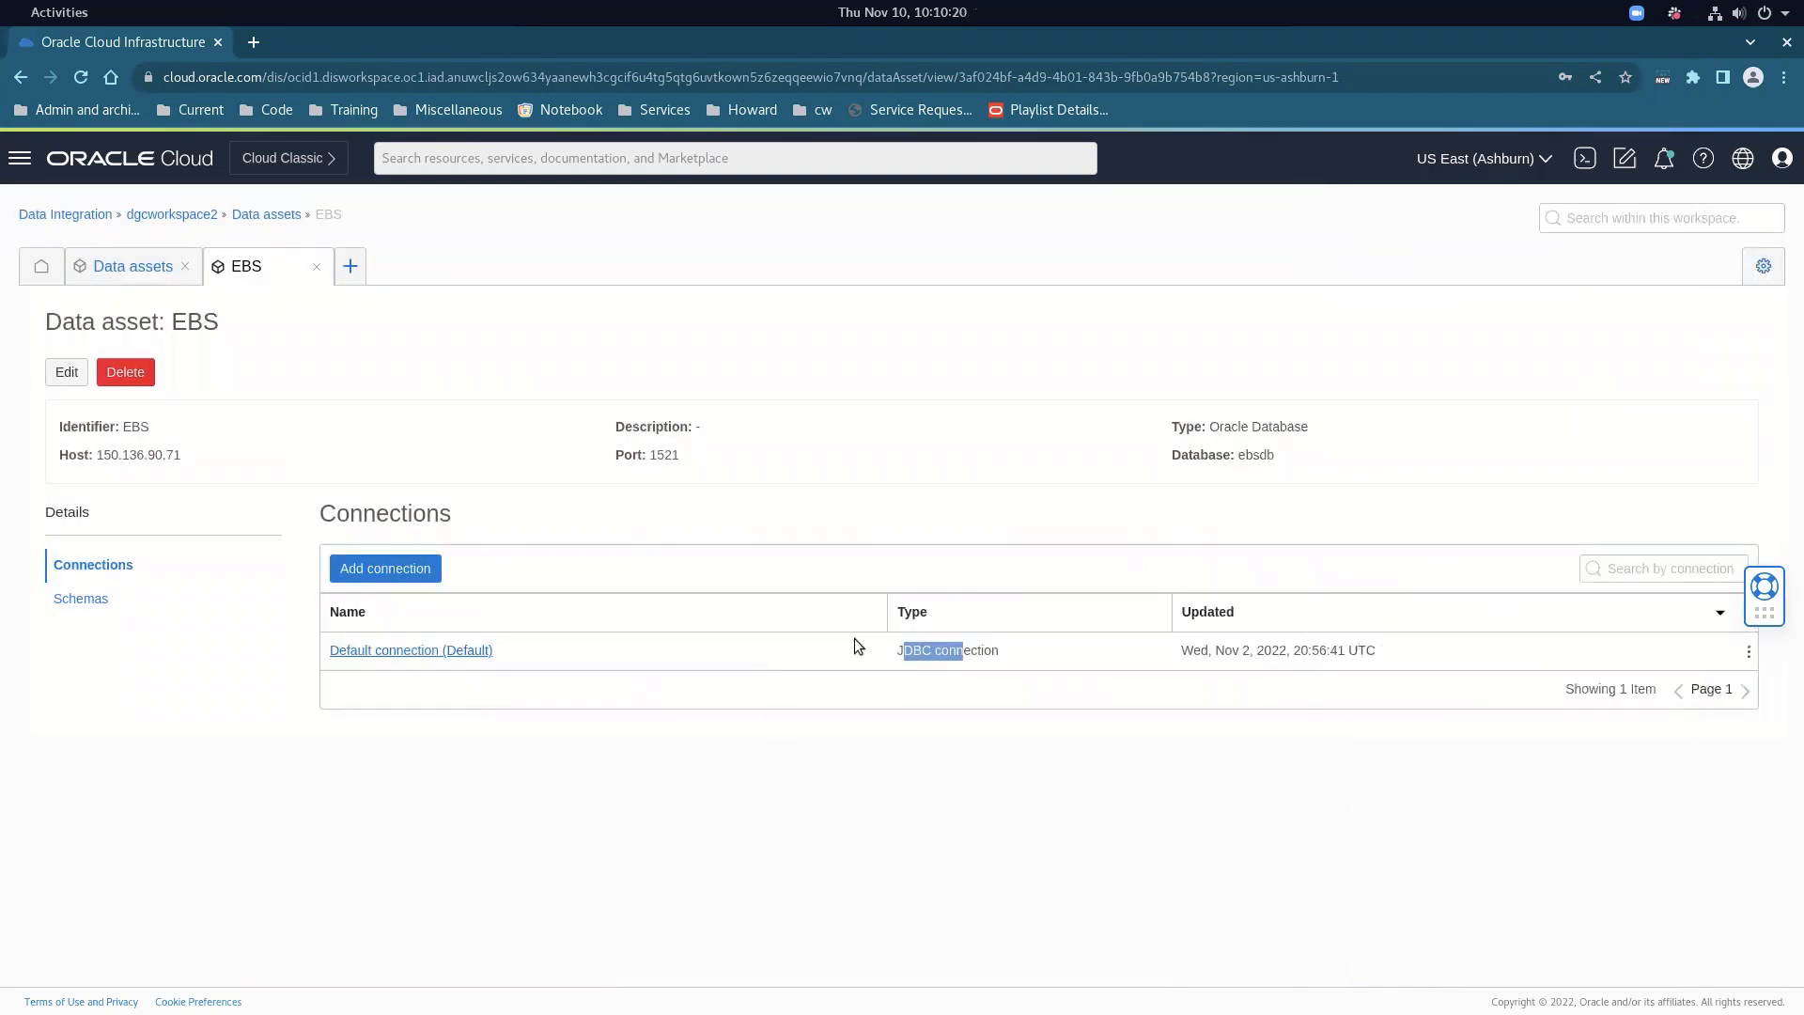
left_click(1749, 651)
left_click(1619, 653)
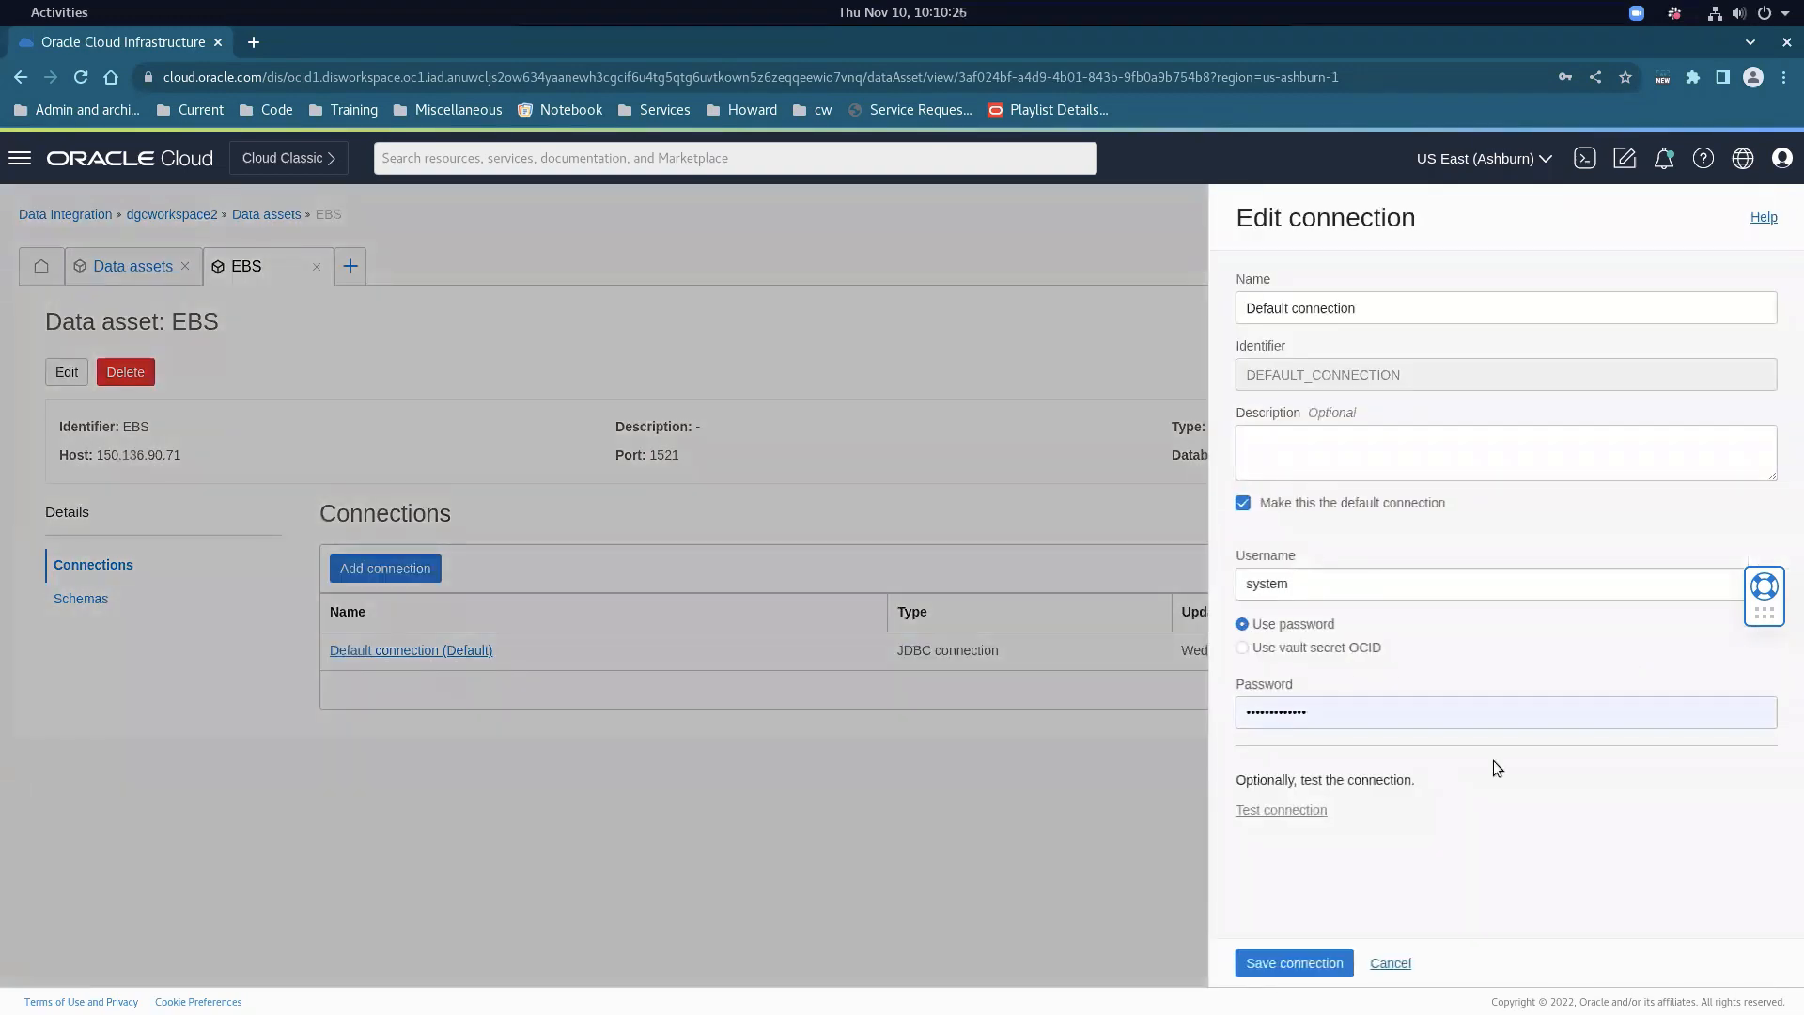
left_click(1390, 965)
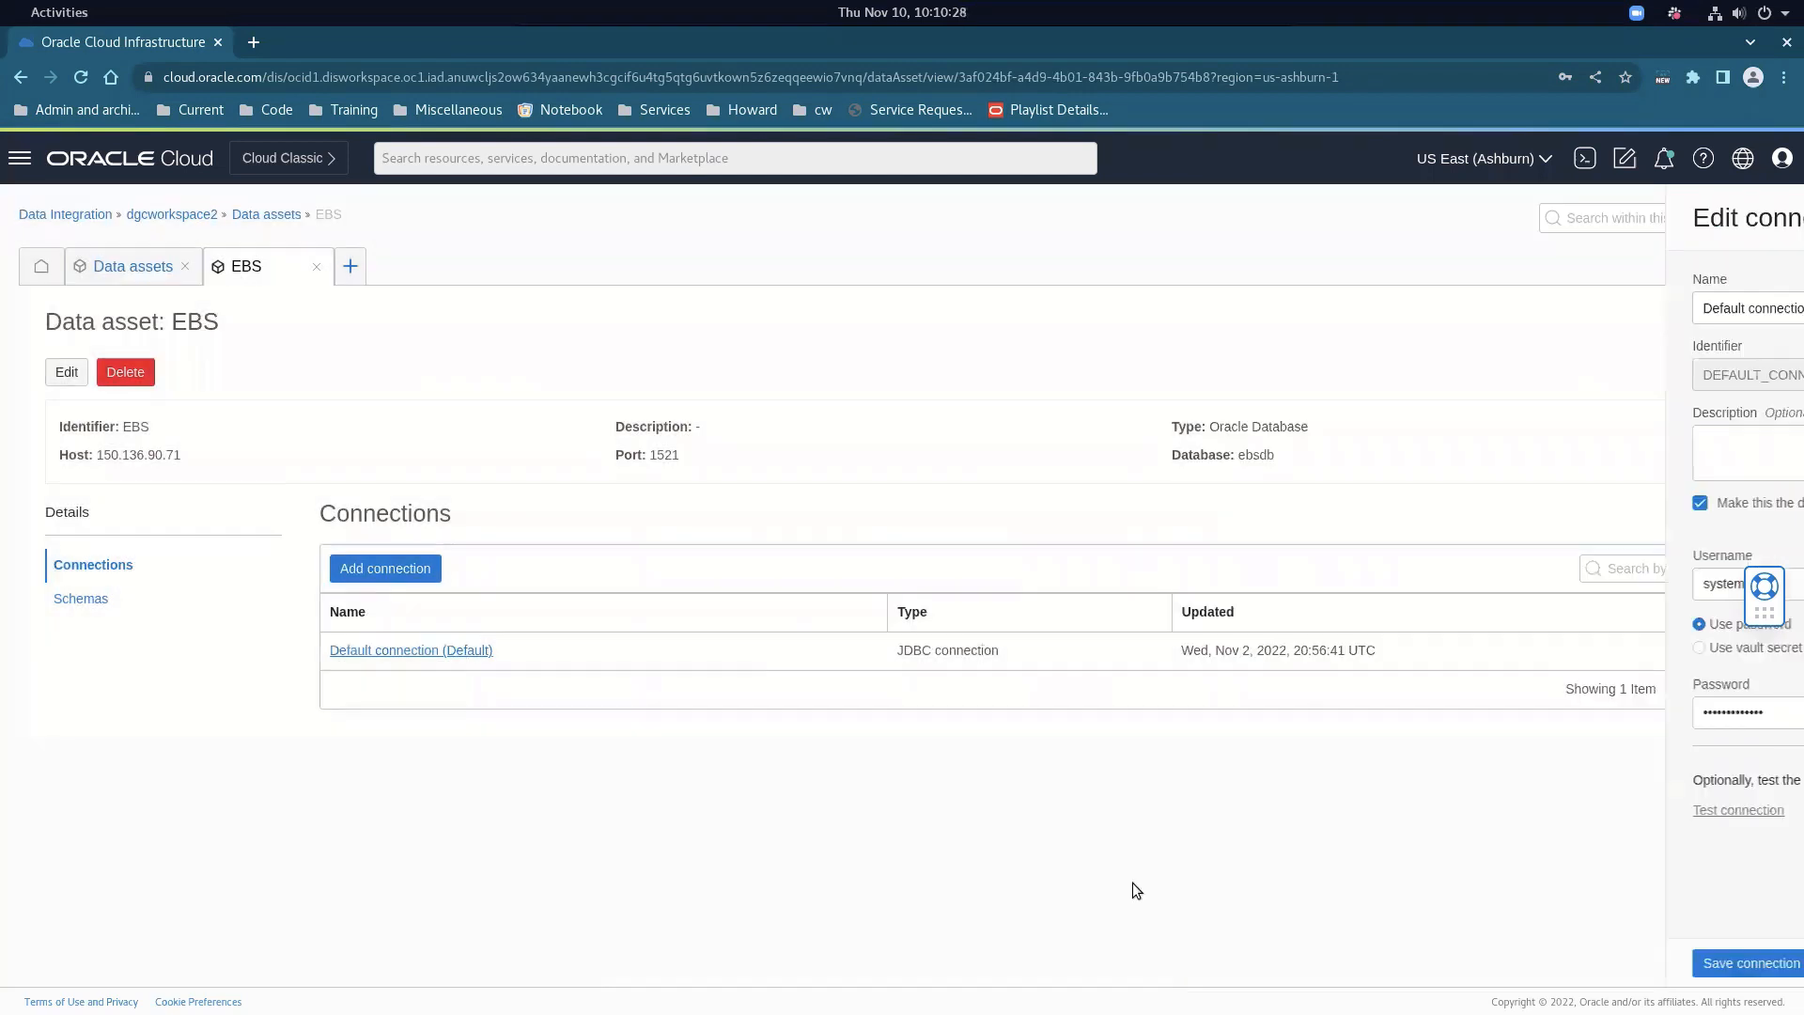
Review the EBS schemas, host, port 1521 and database name, then return to data assets
left_click(98, 603)
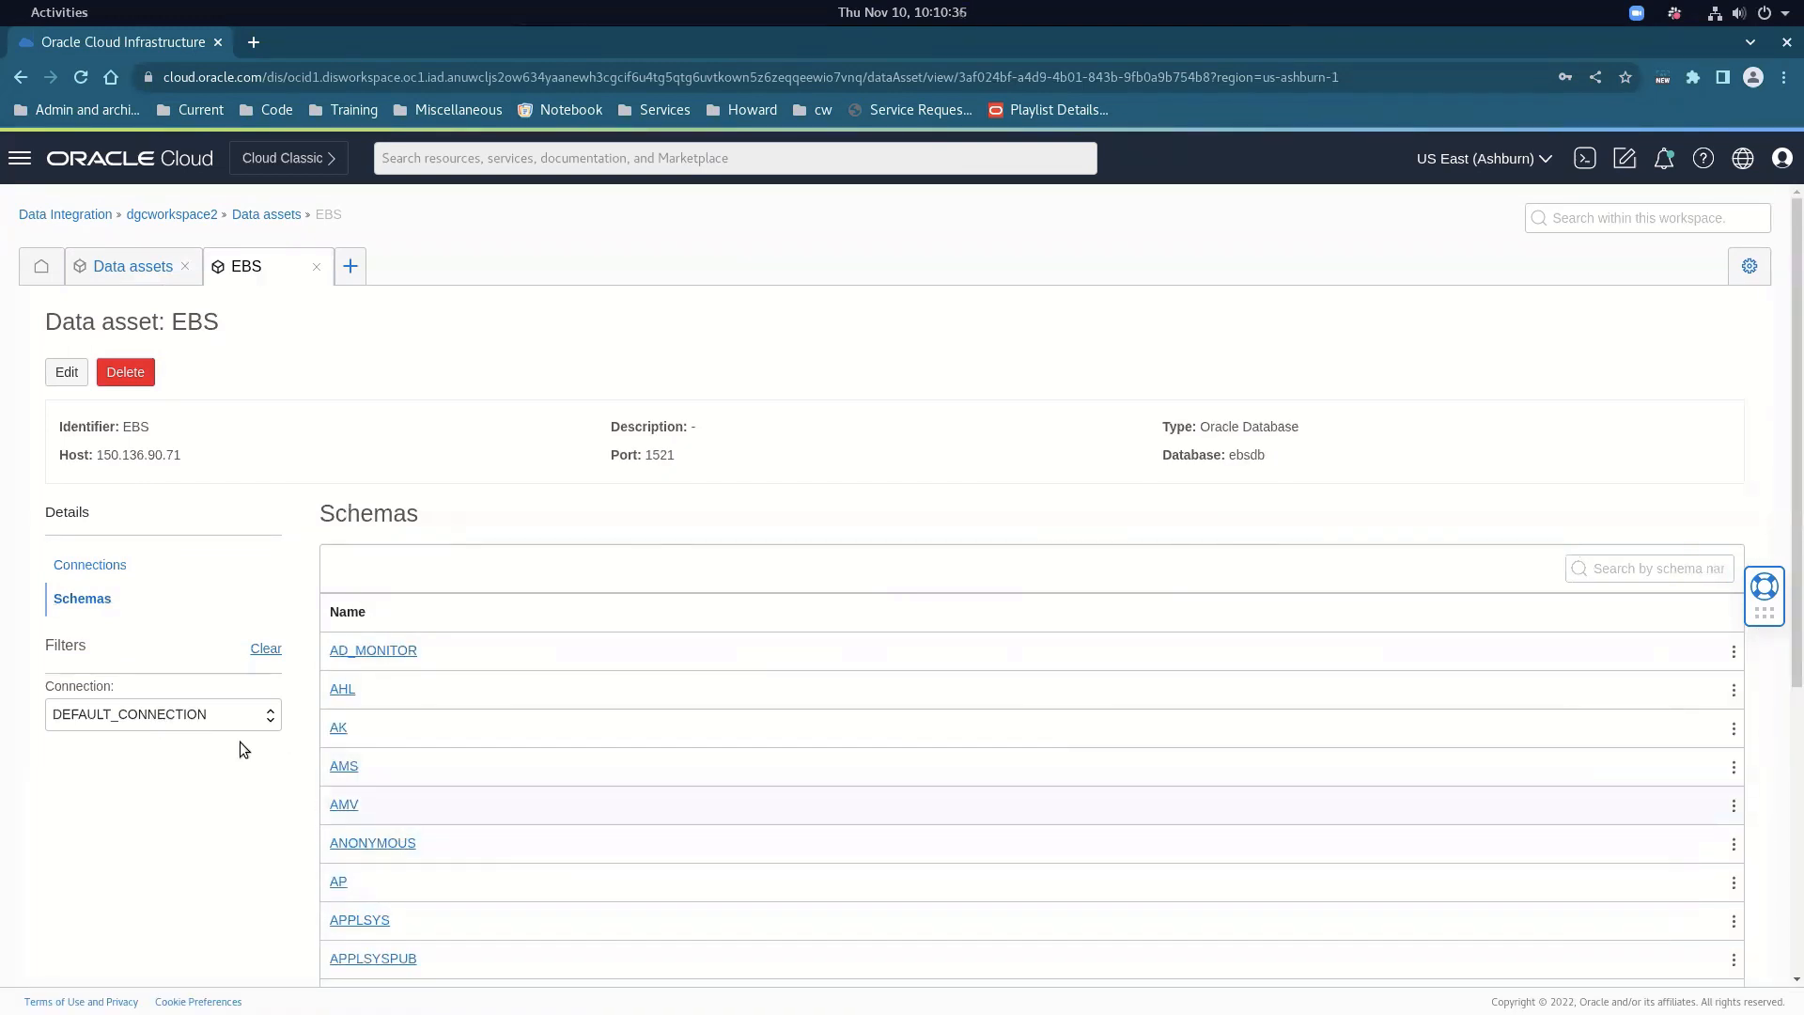
left_click_drag(77, 455, 168, 455)
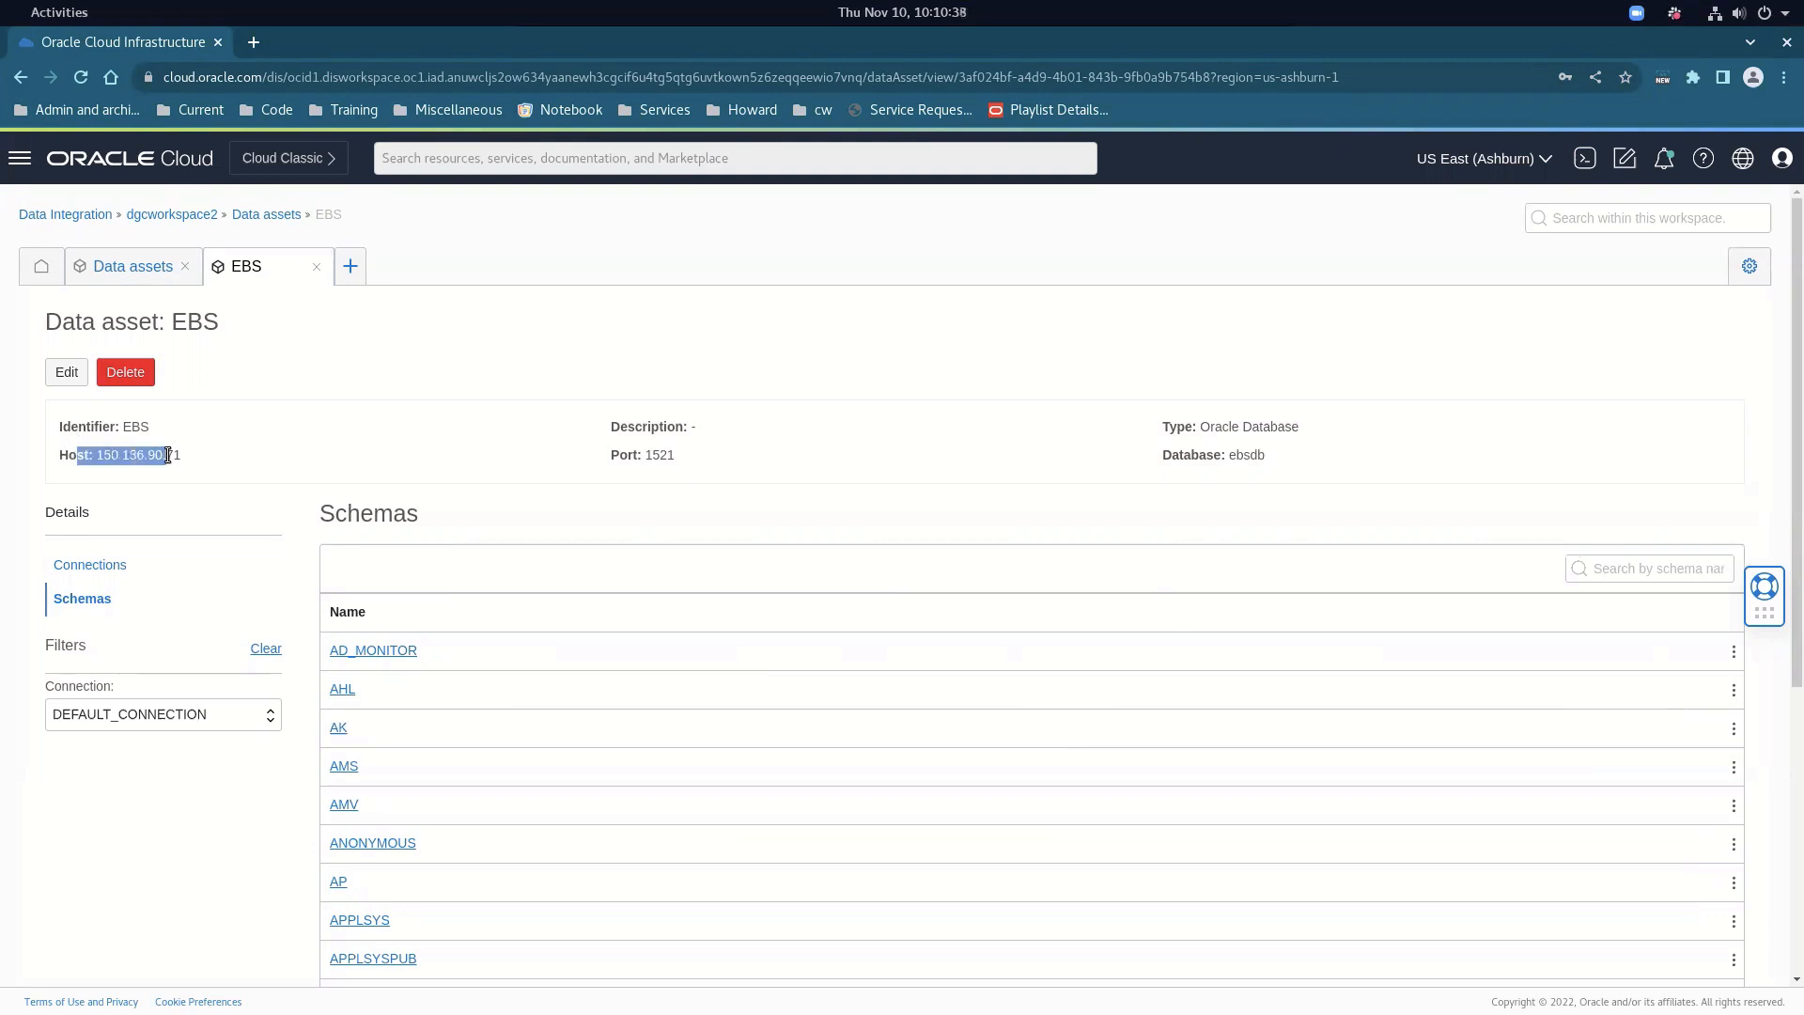
left_click_drag(619, 455, 692, 463)
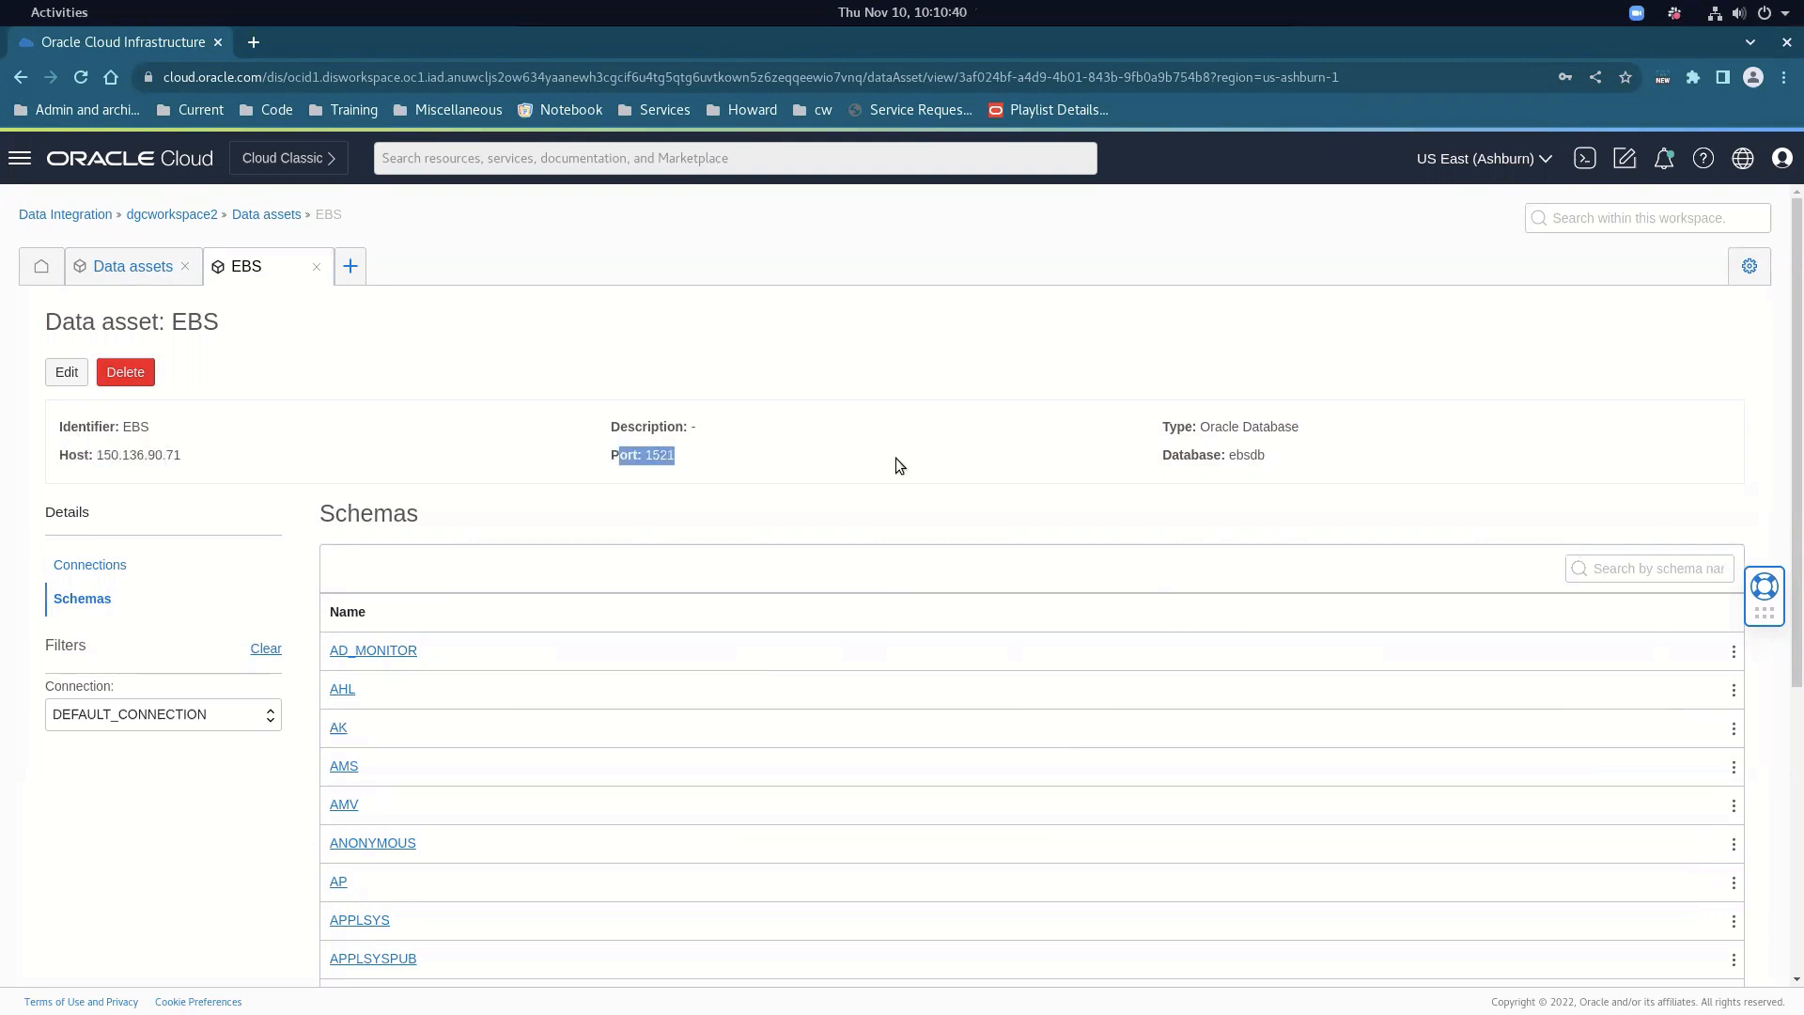
left_click_drag(1173, 455, 1274, 462)
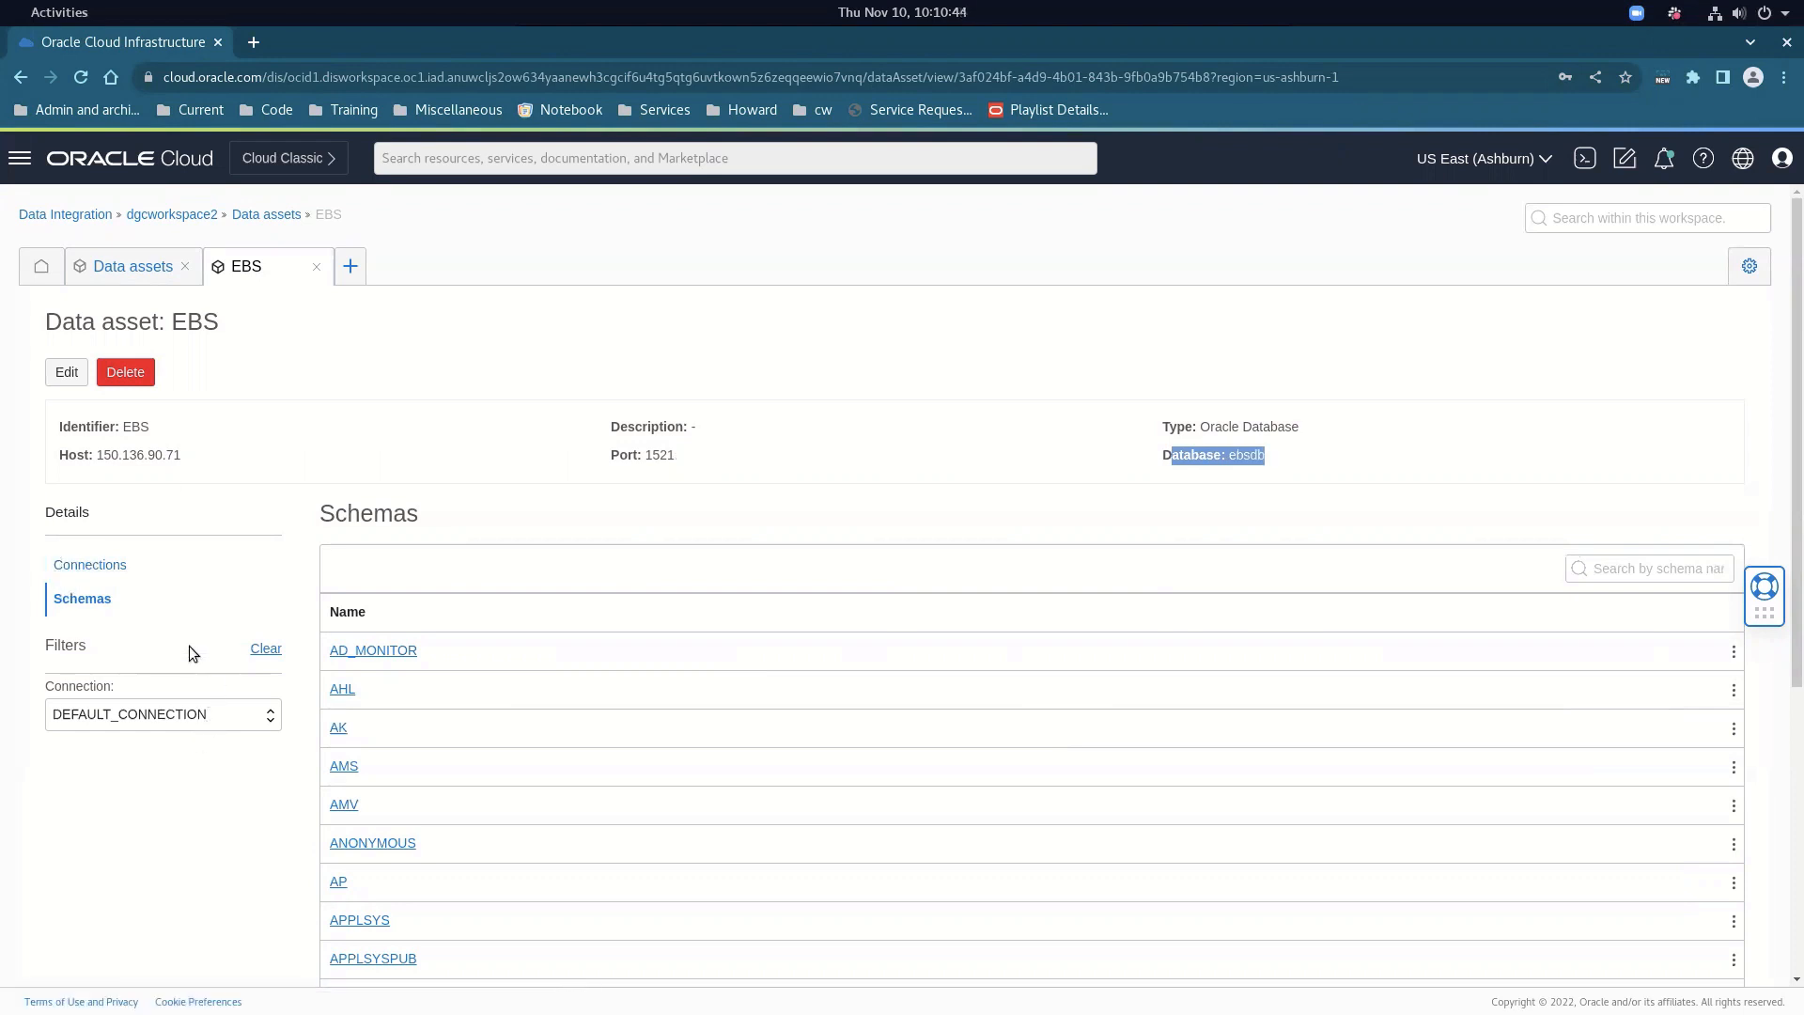
left_click(163, 271)
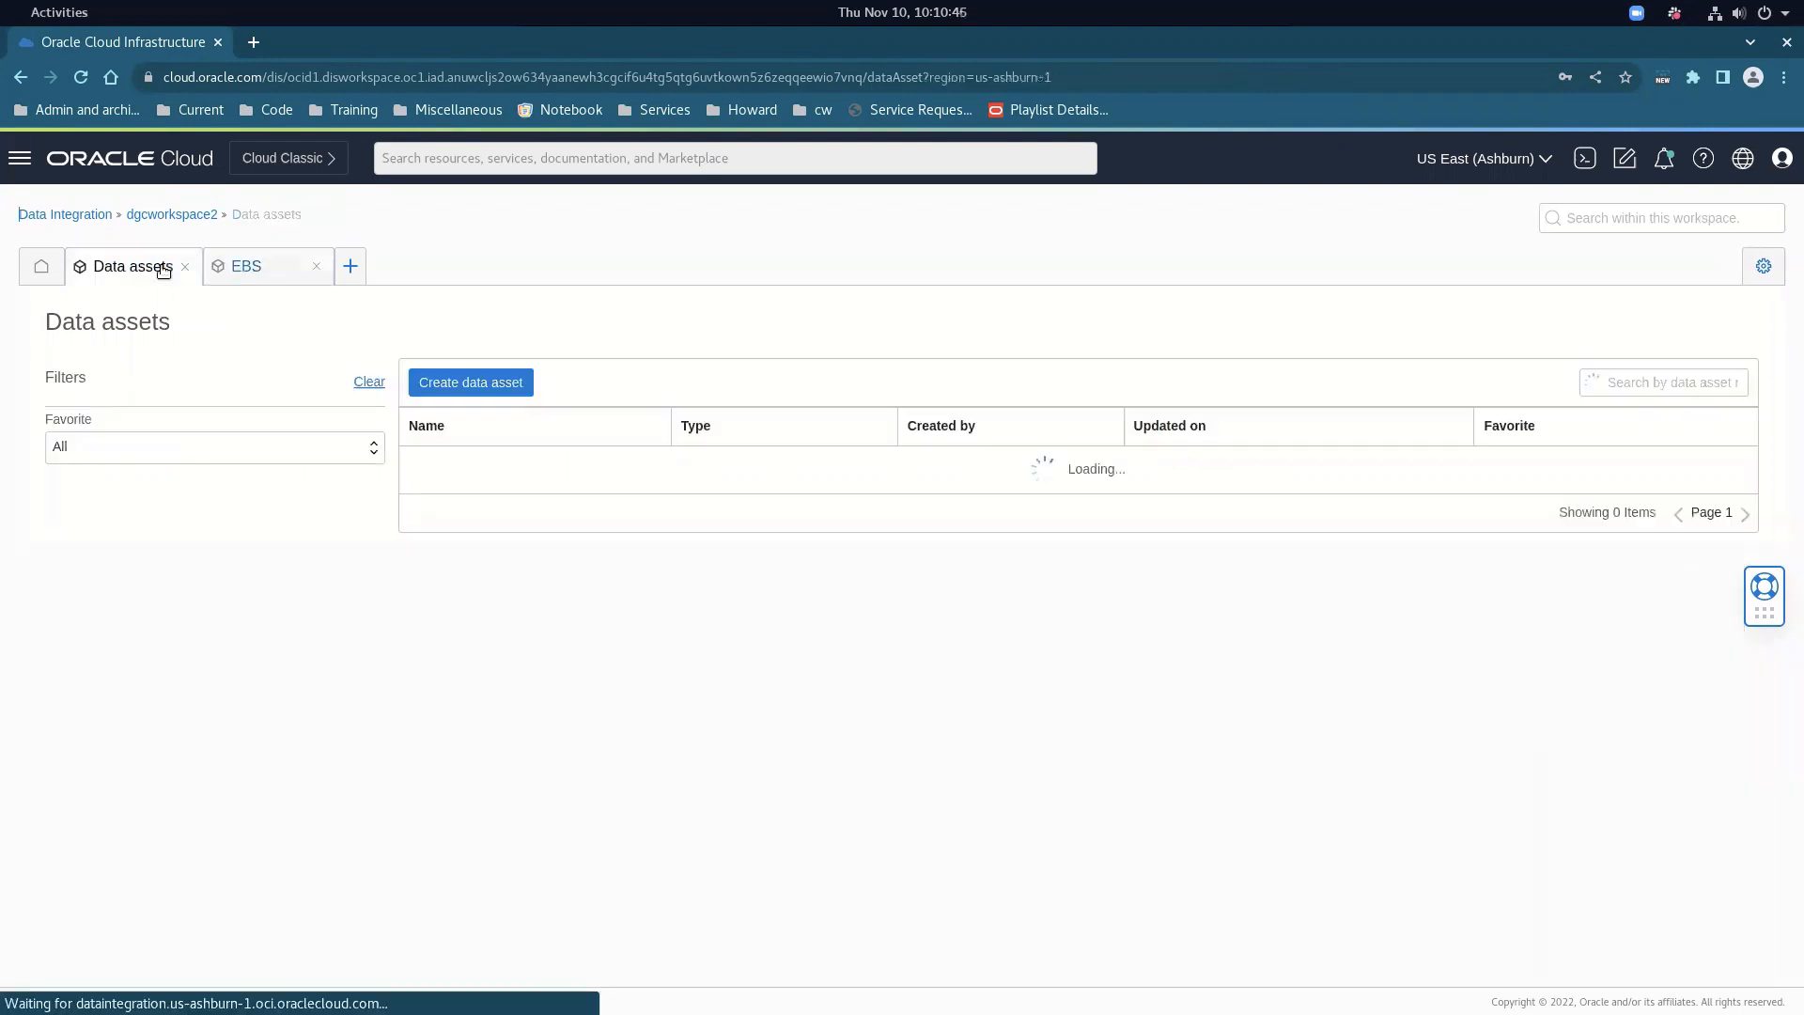
left_click(500, 386)
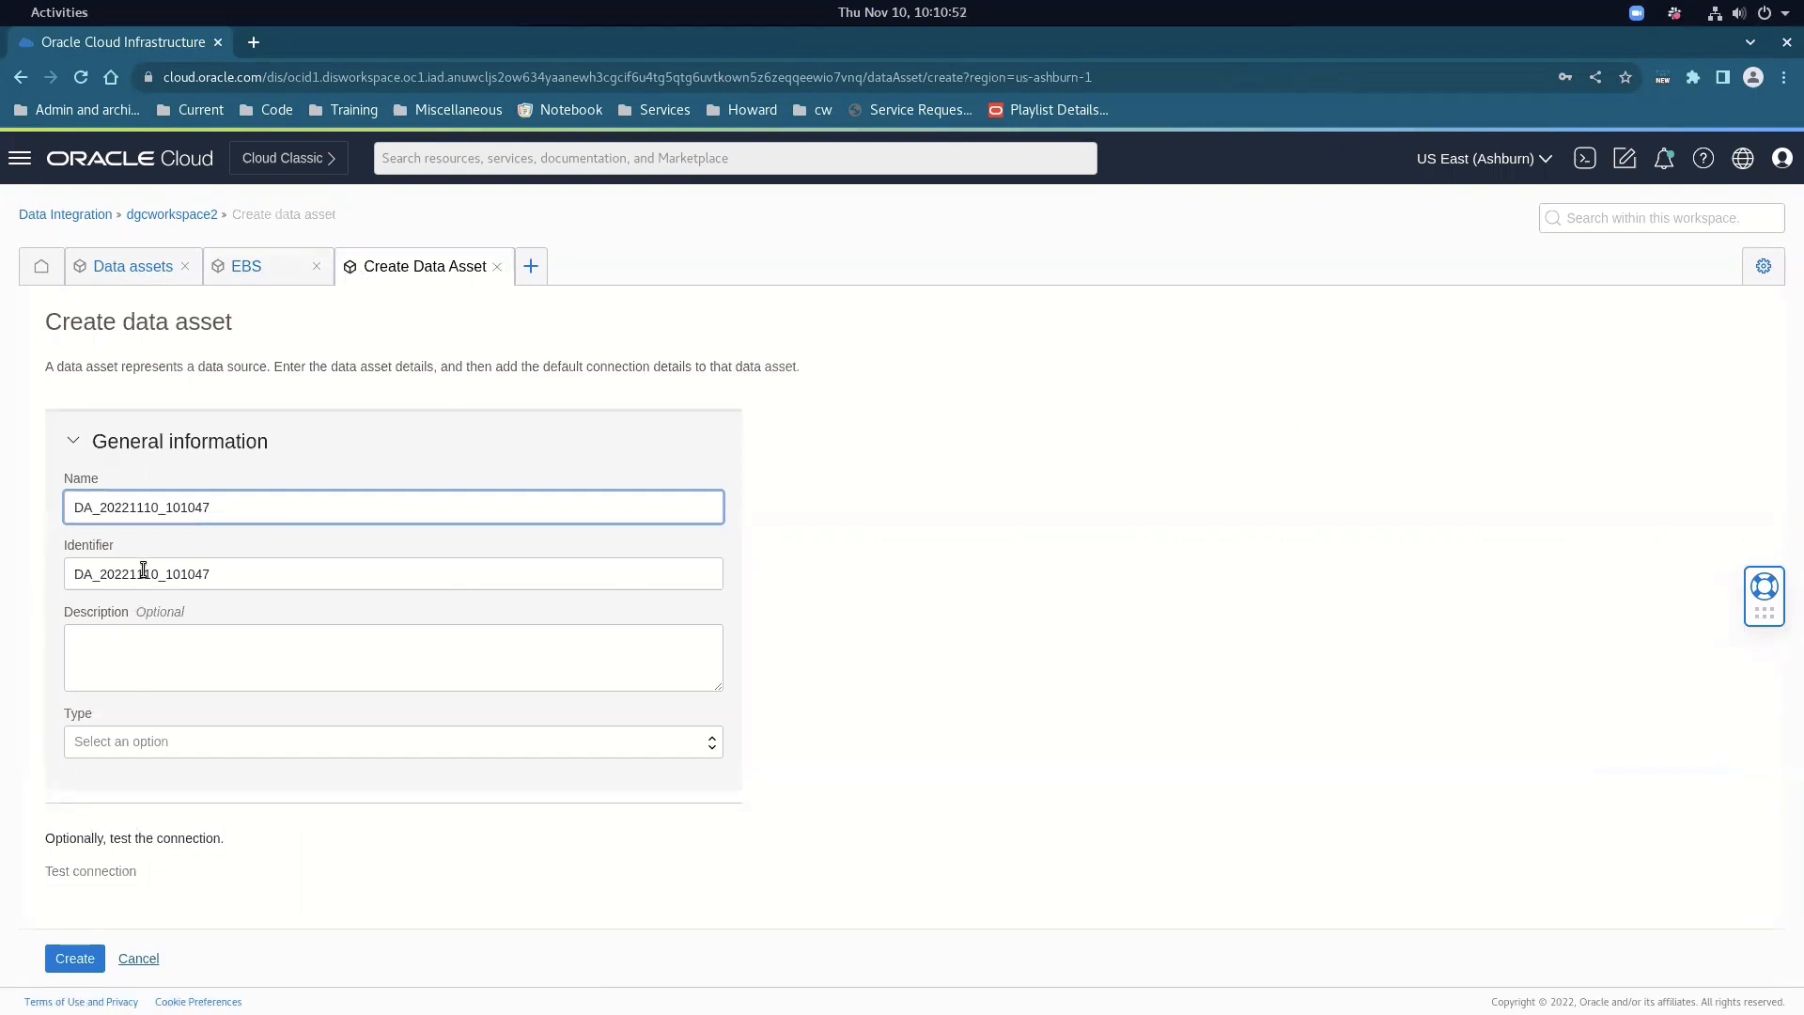
left_click(151, 956)
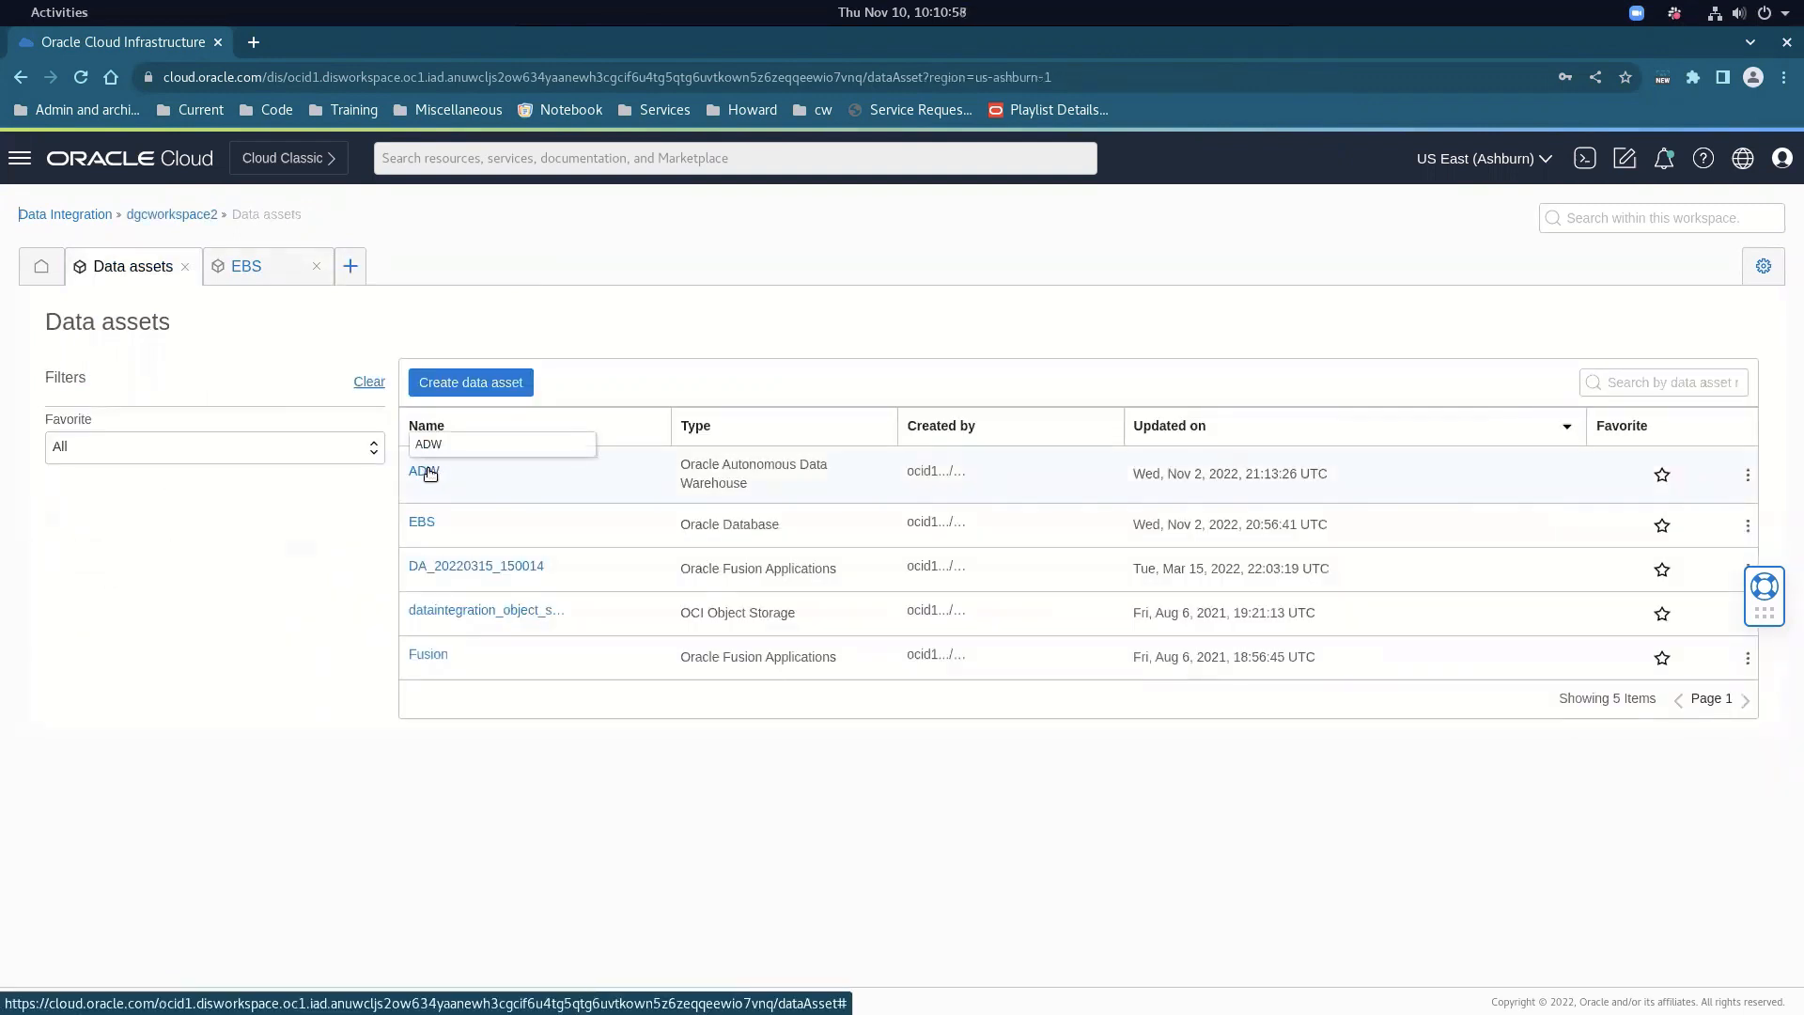
left_click(430, 473)
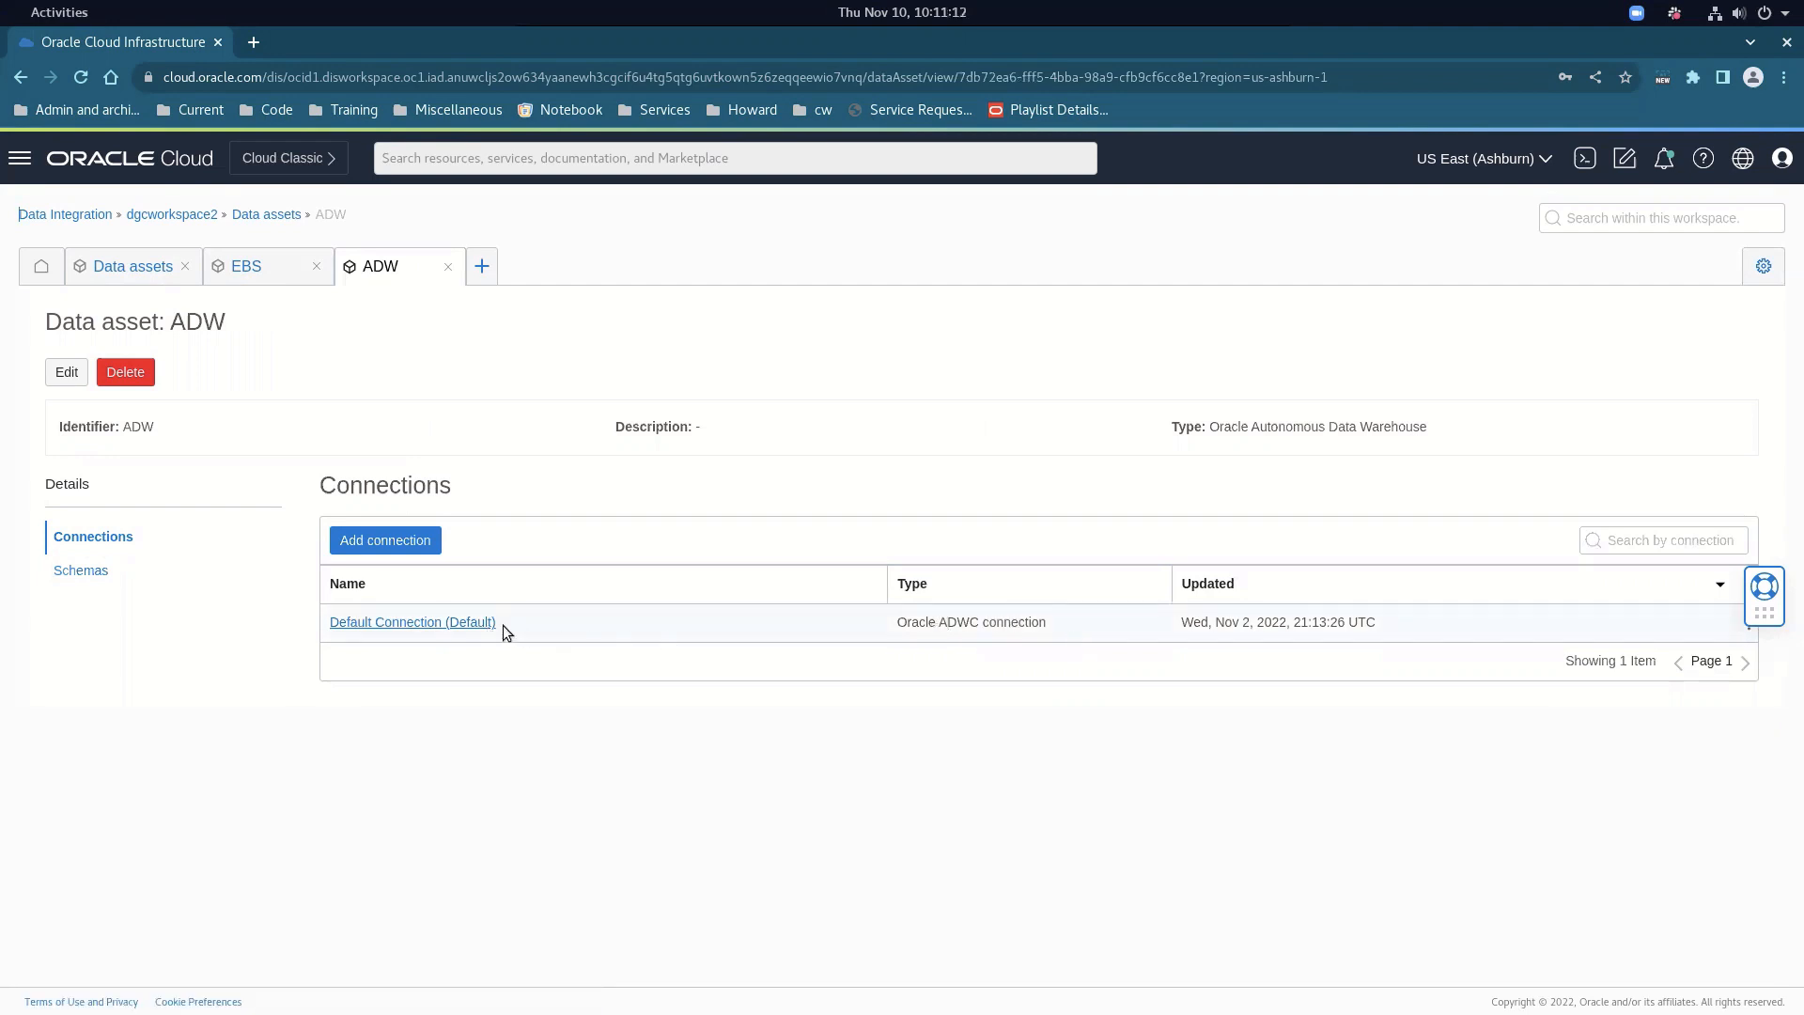
left_click_drag(1760, 611, 1760, 484)
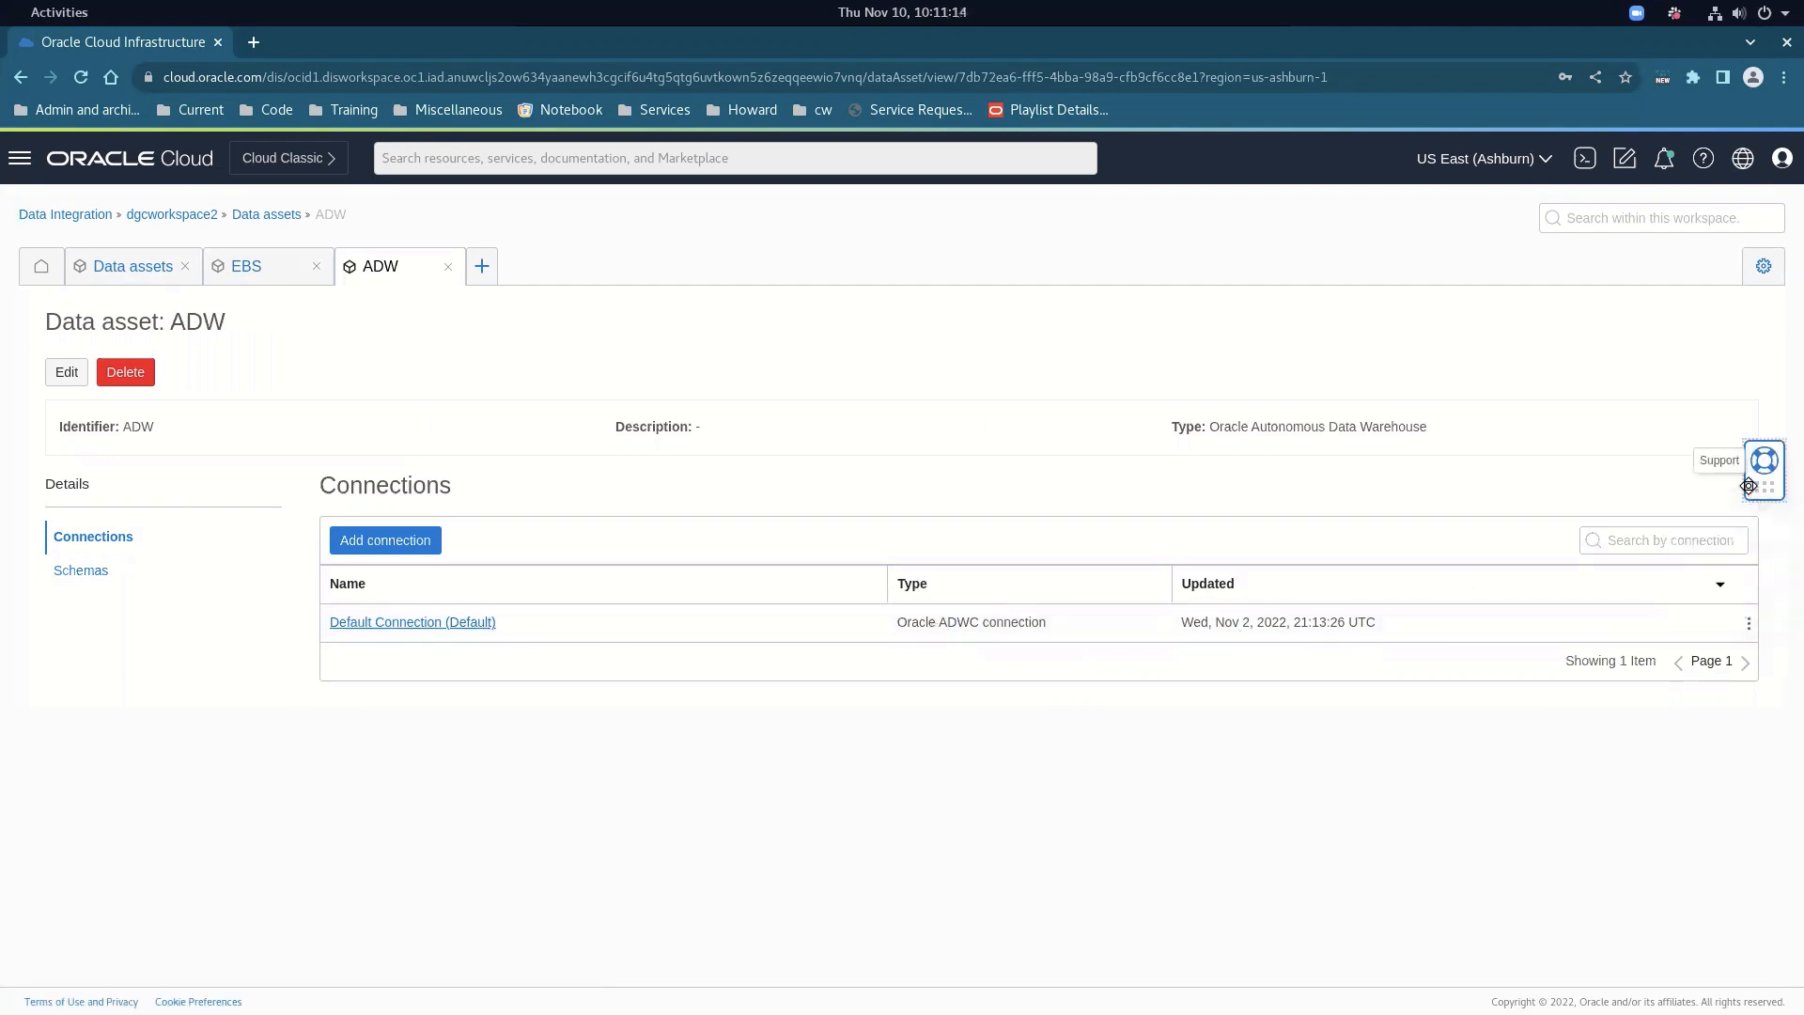
left_click(1751, 626)
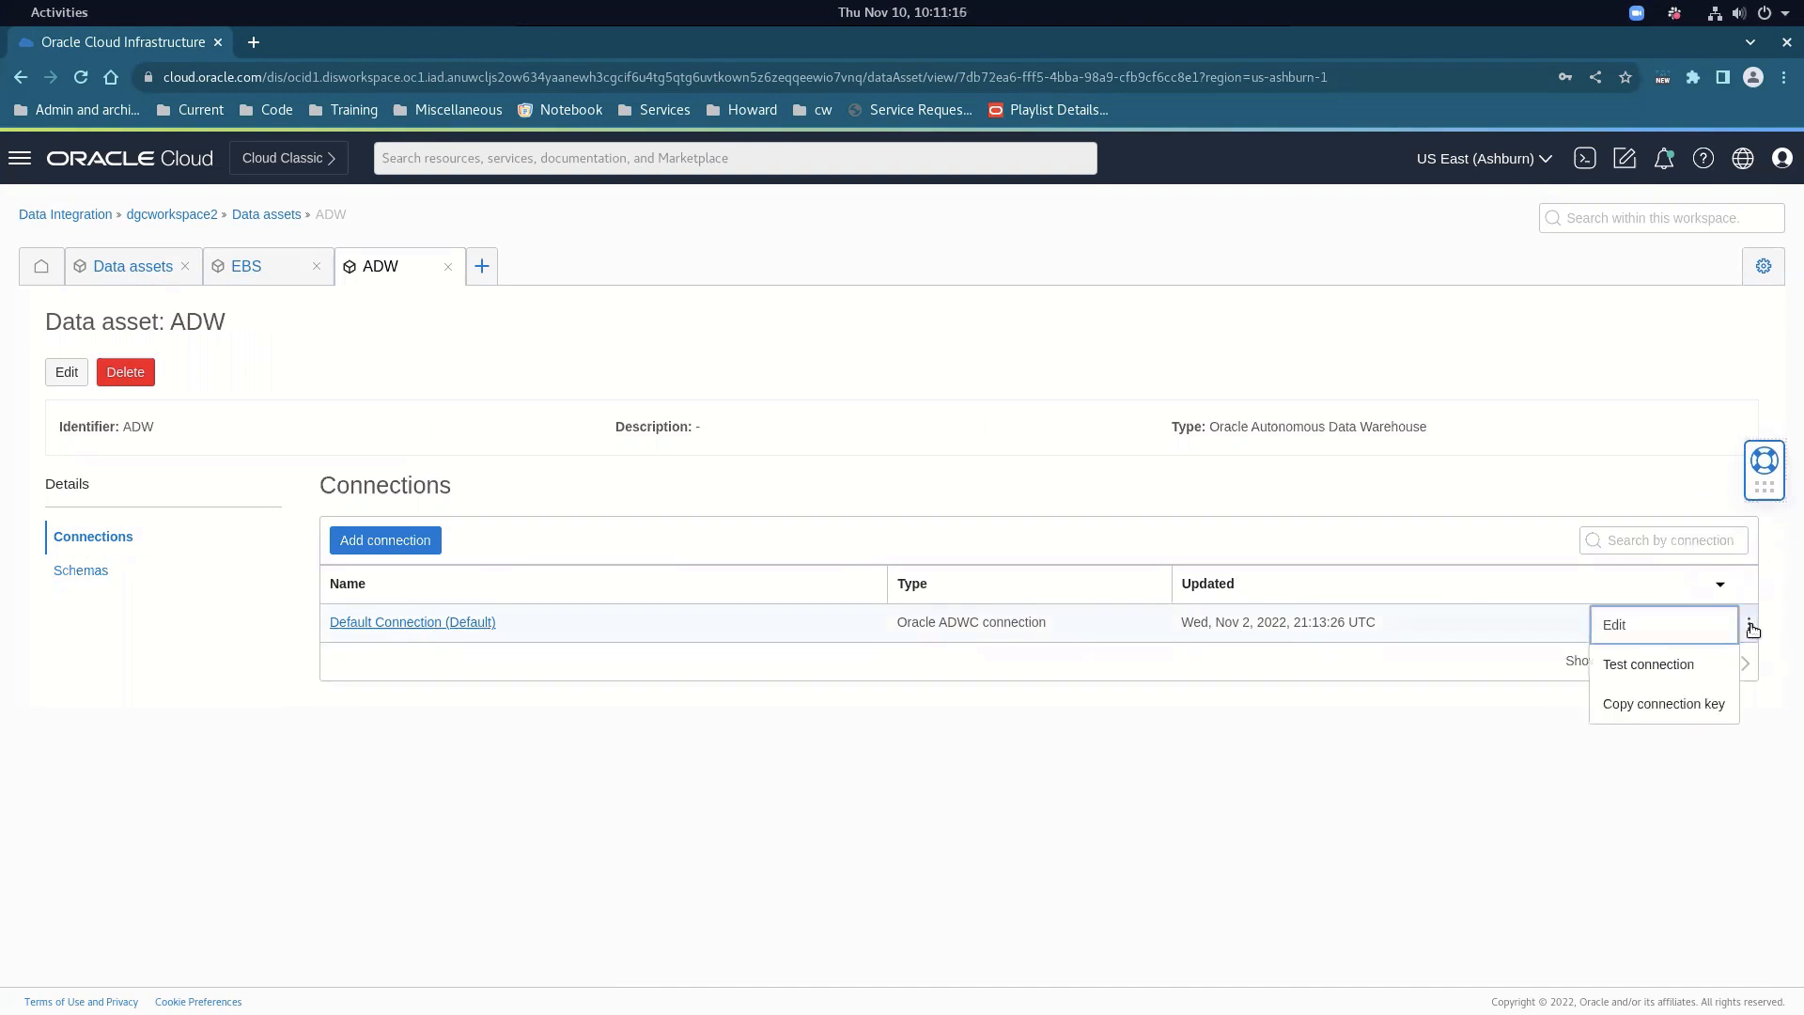
left_click(1612, 626)
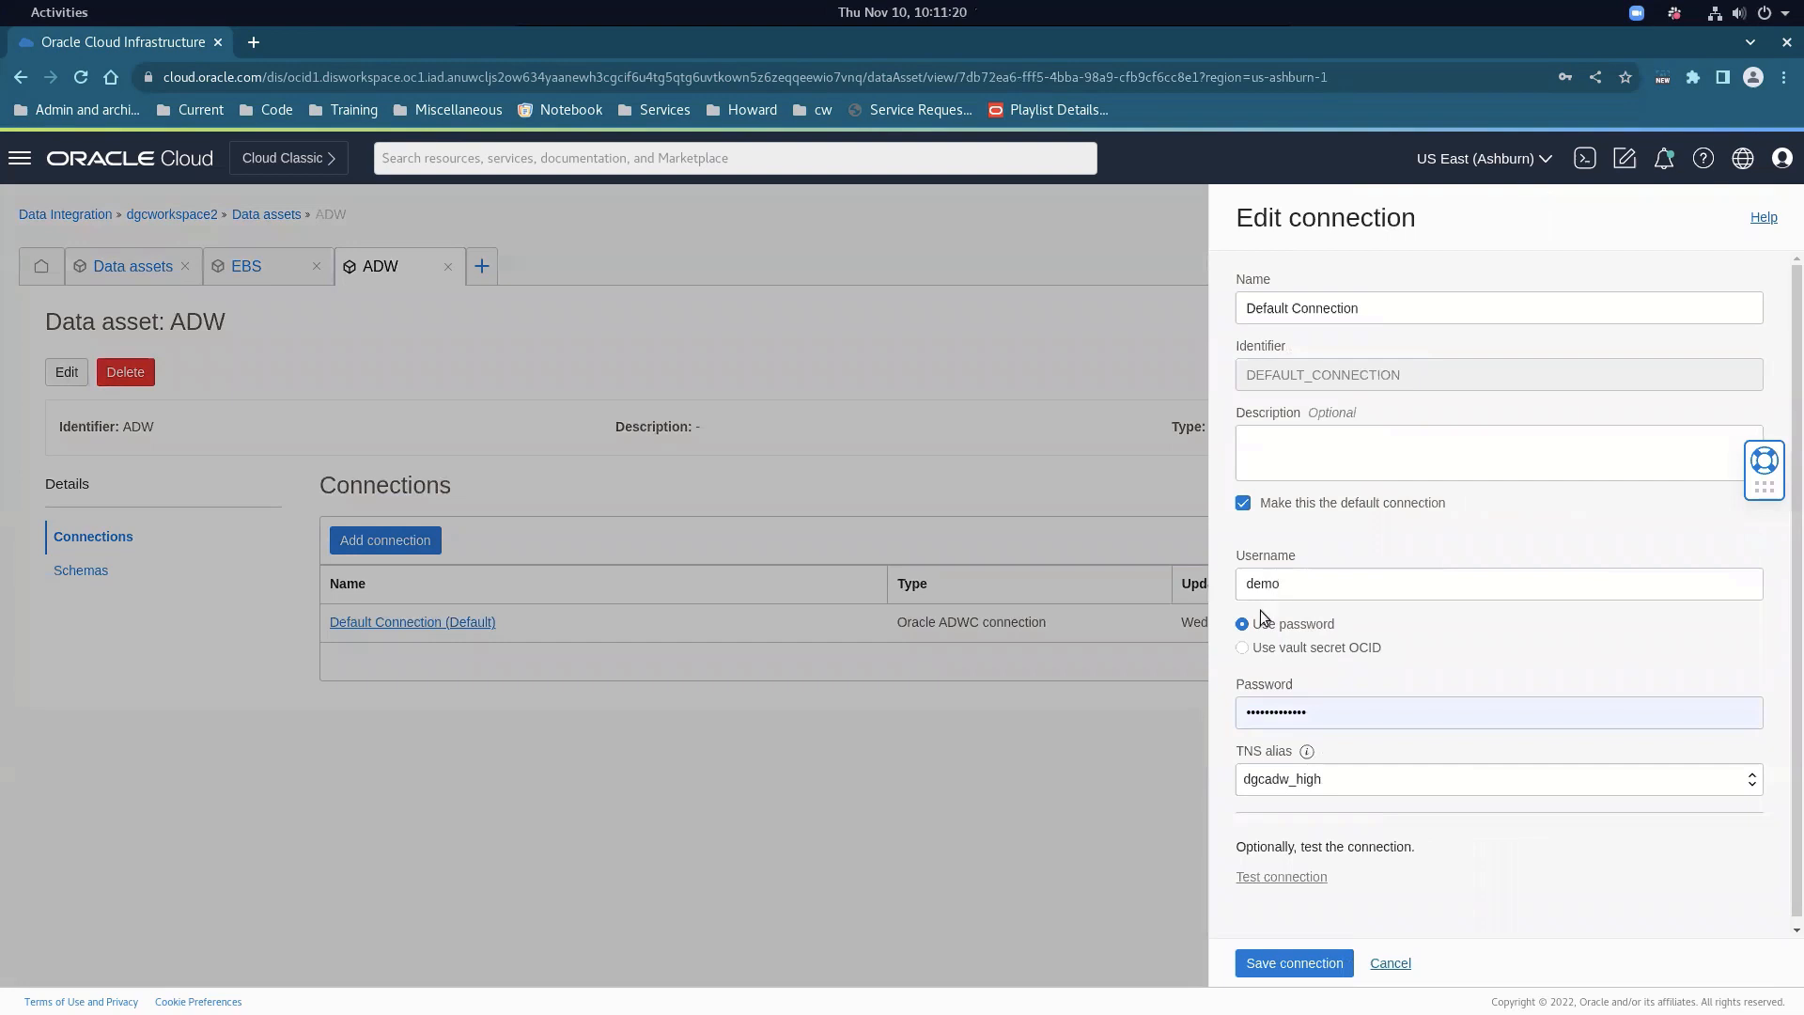
left_click(1401, 775)
left_click(1400, 775)
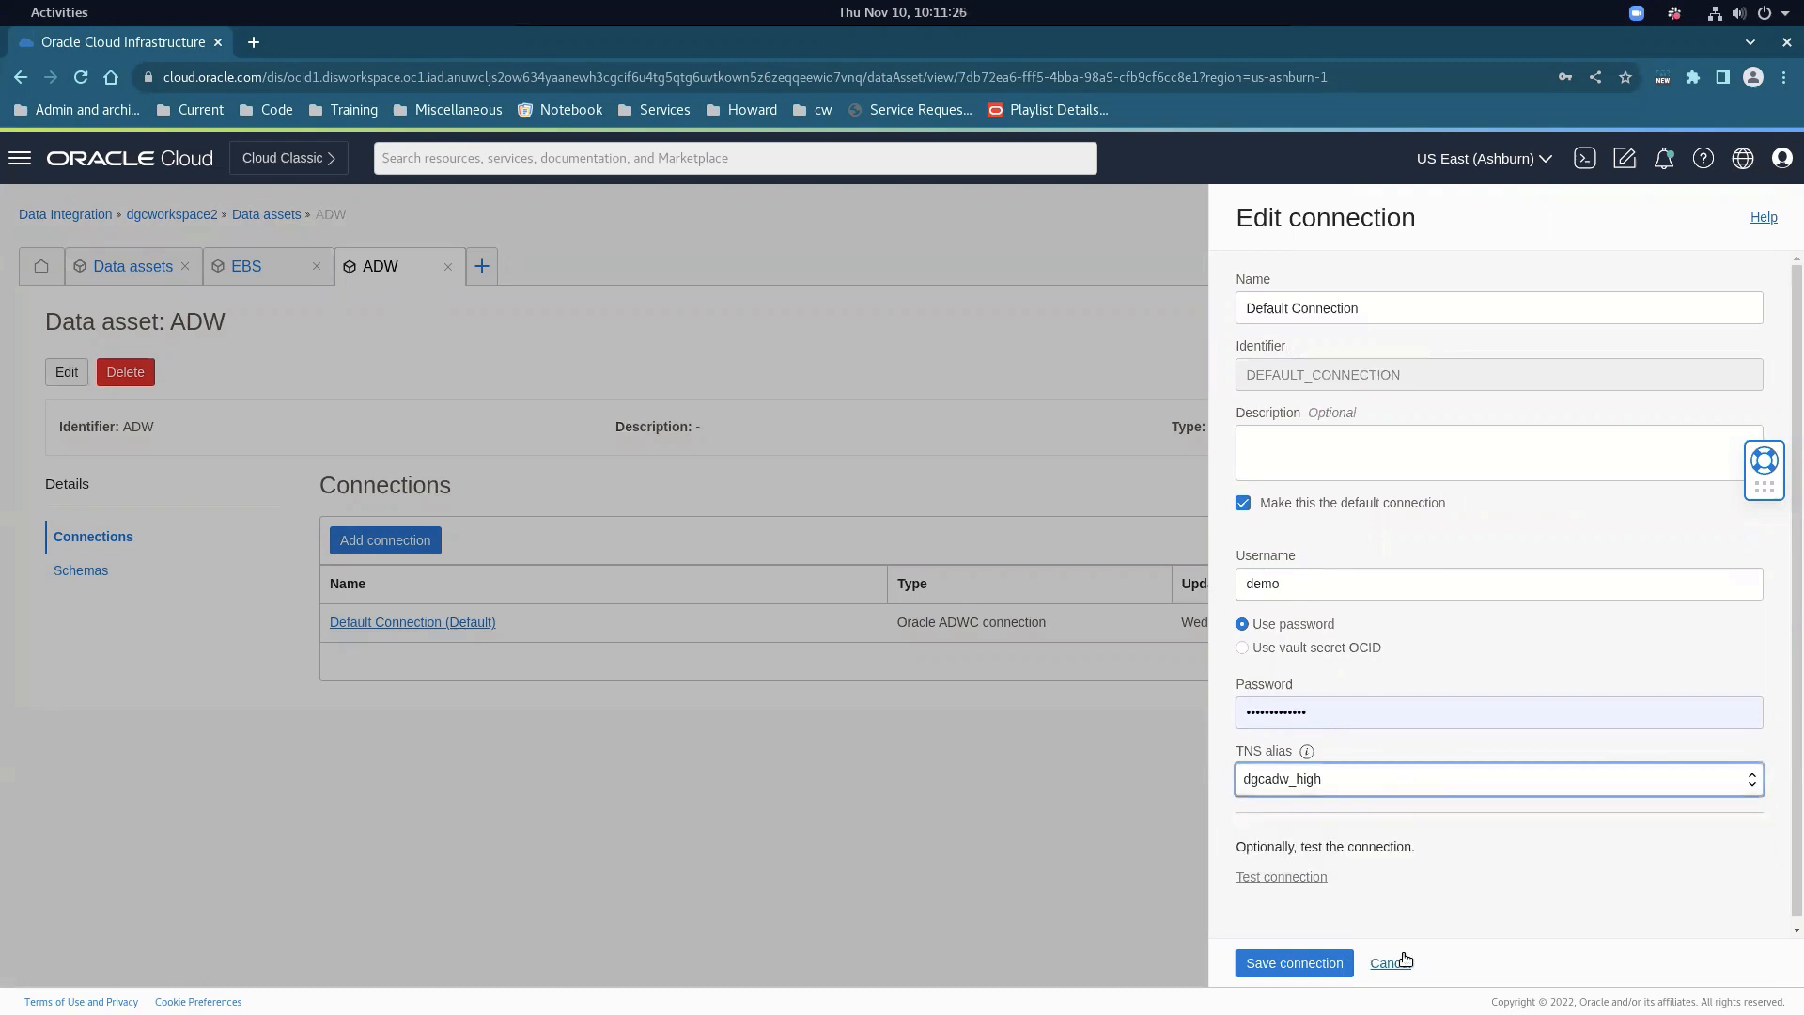
left_click(1298, 879)
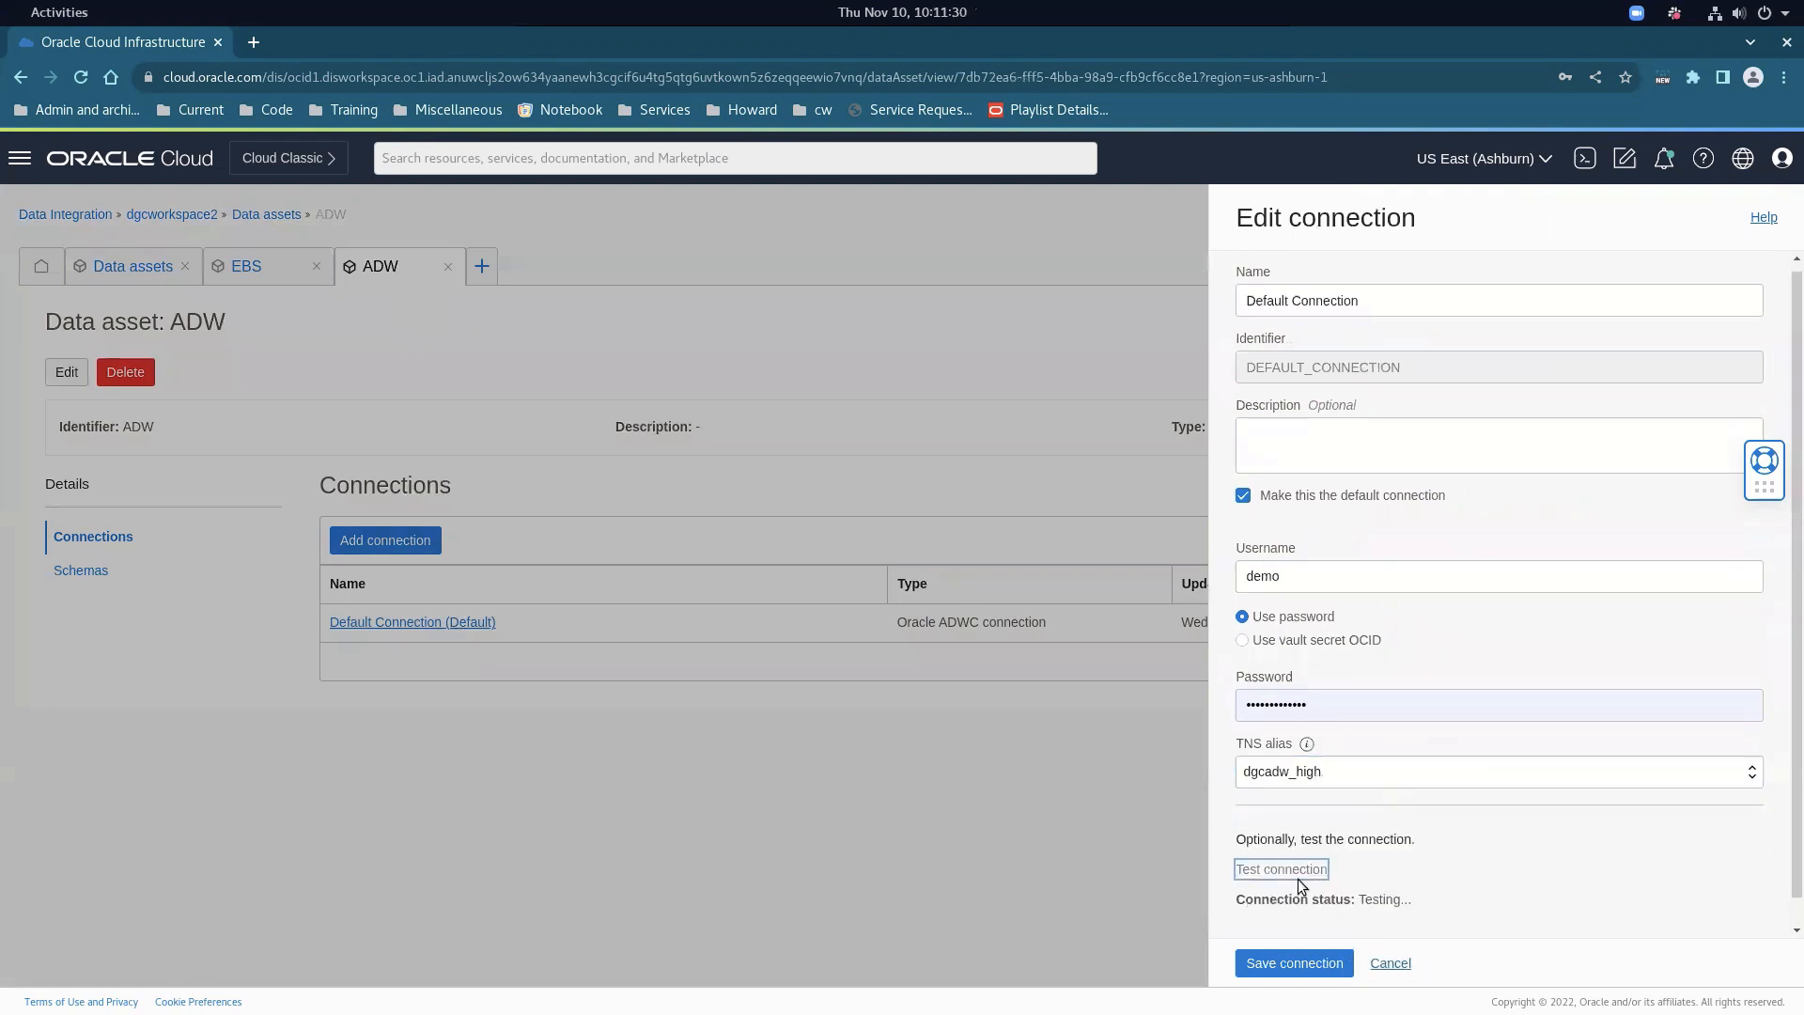
left_click(1393, 964)
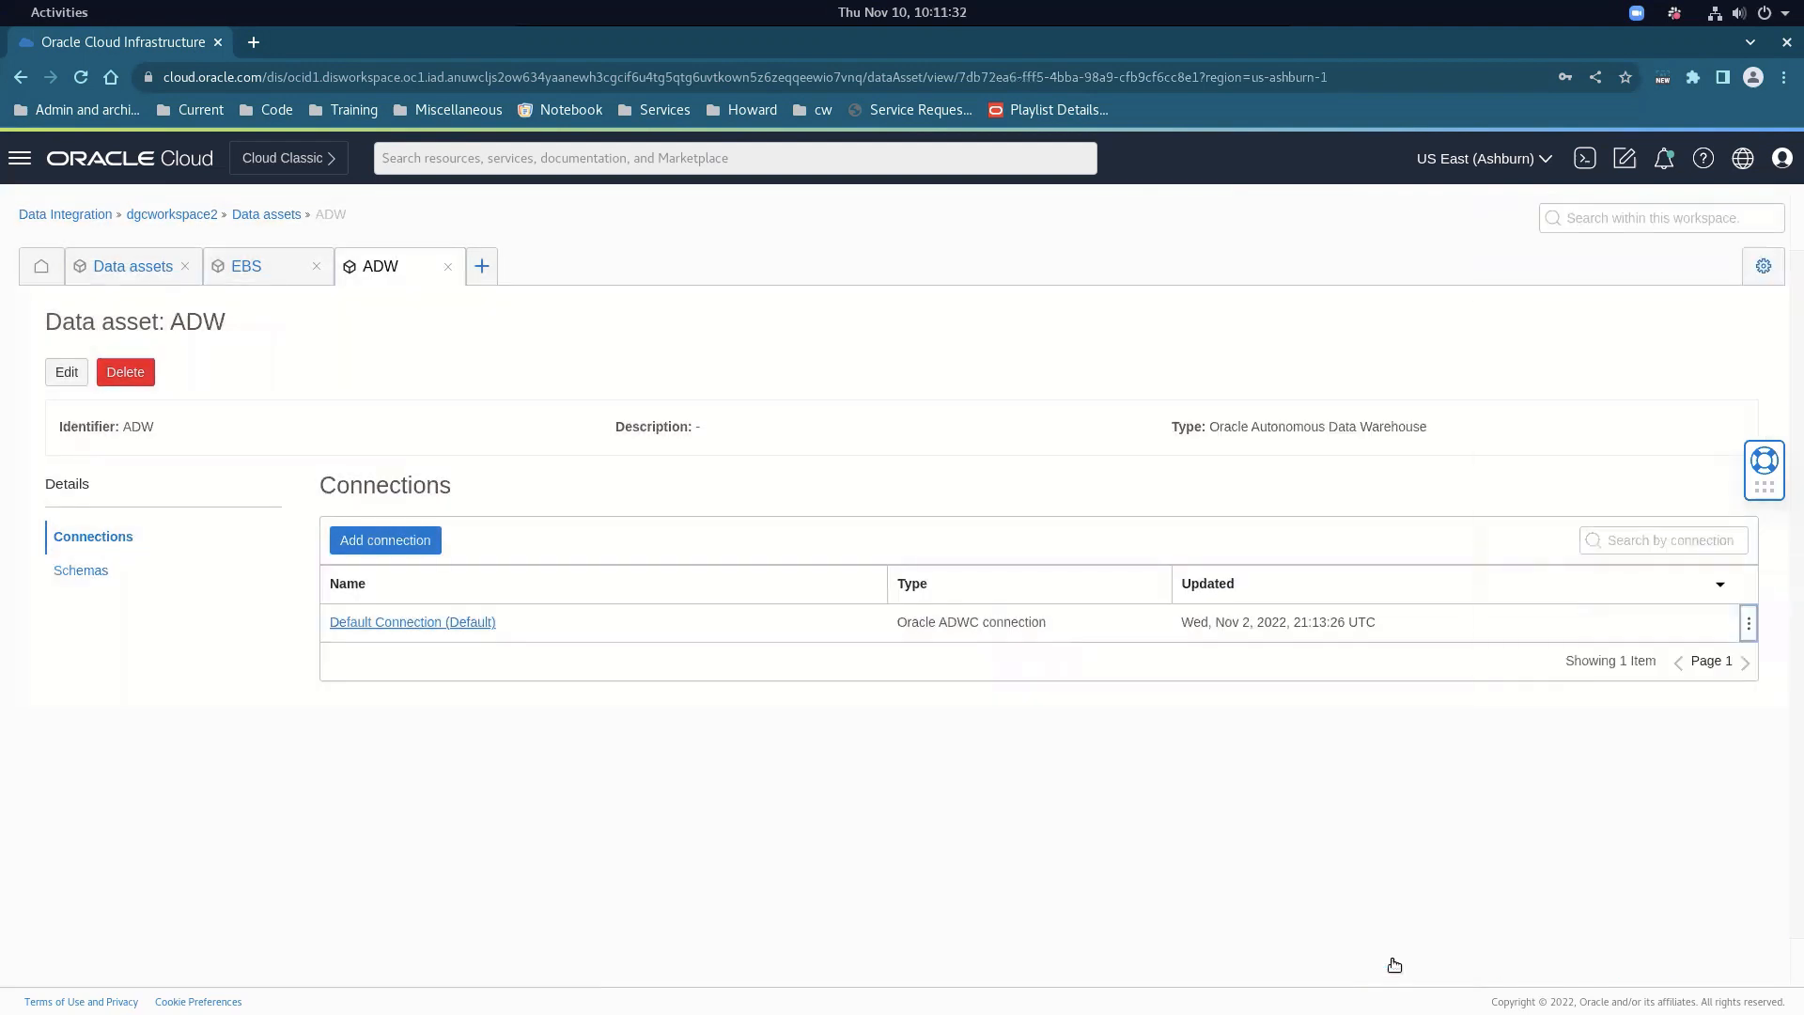
Browse the ADW data asset's schemas, then go back to the data assets list
left_click(82, 573)
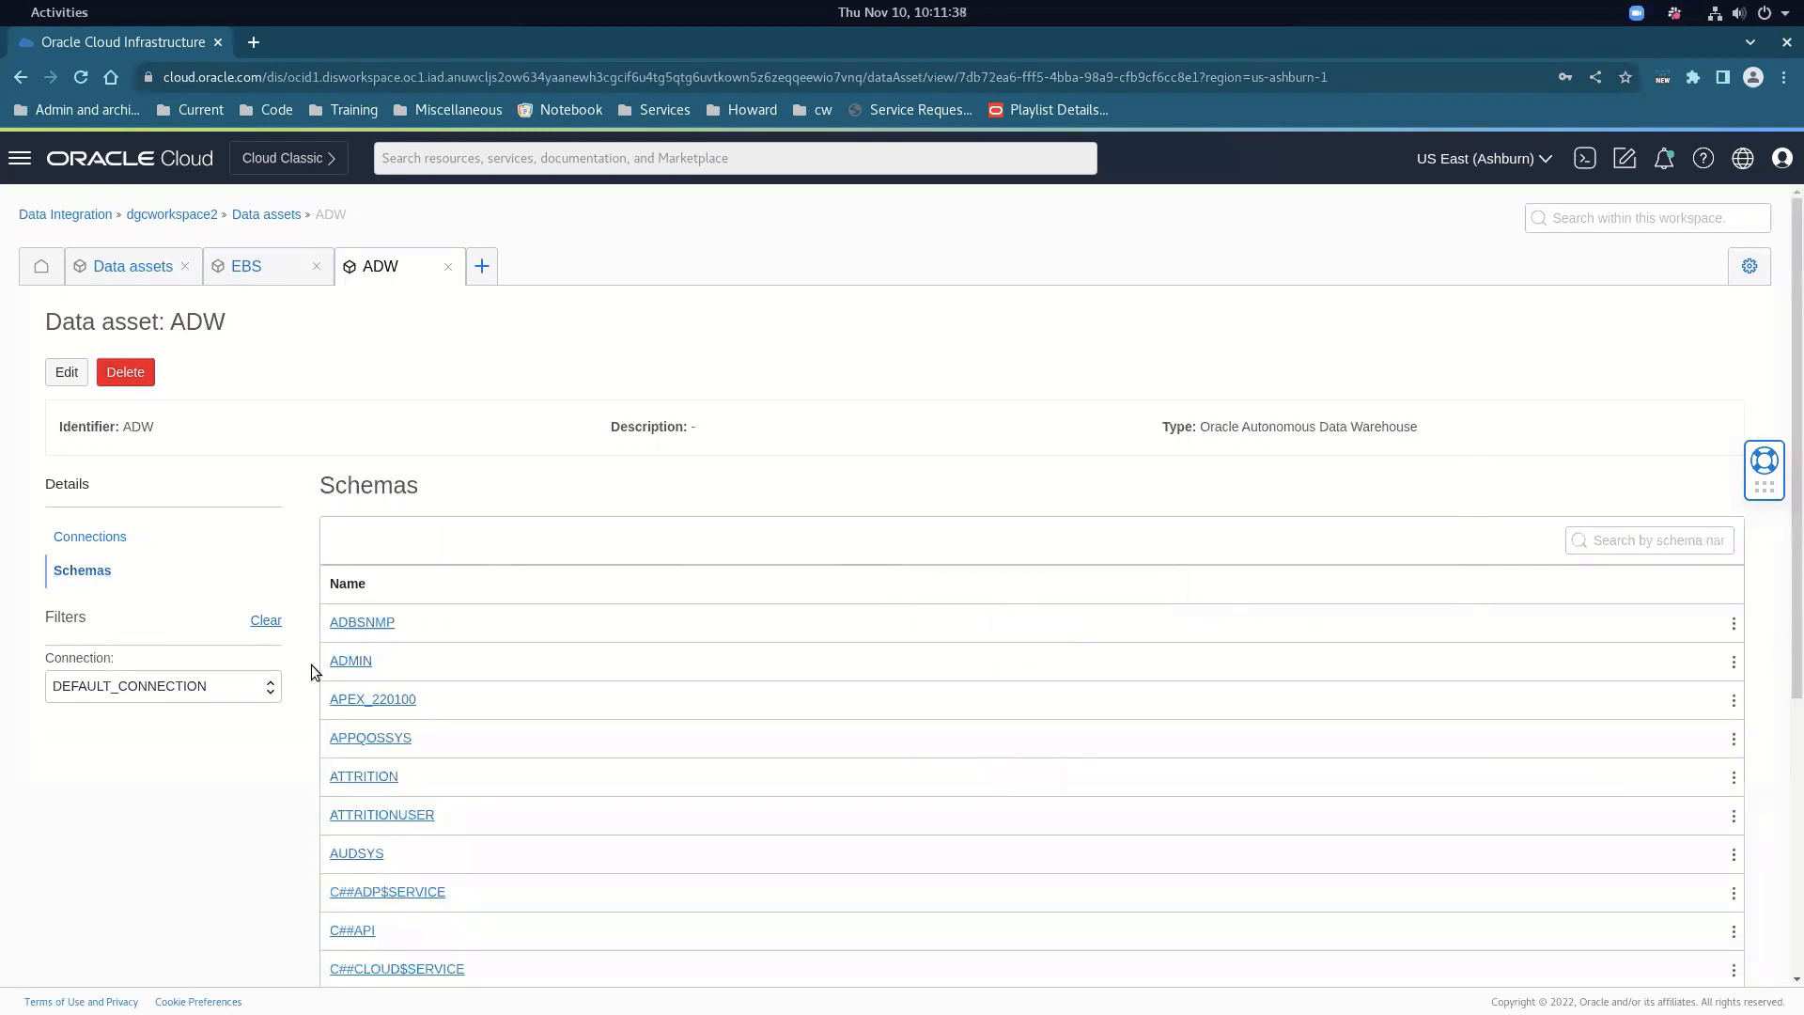
scroll(222, 774, "down", 5)
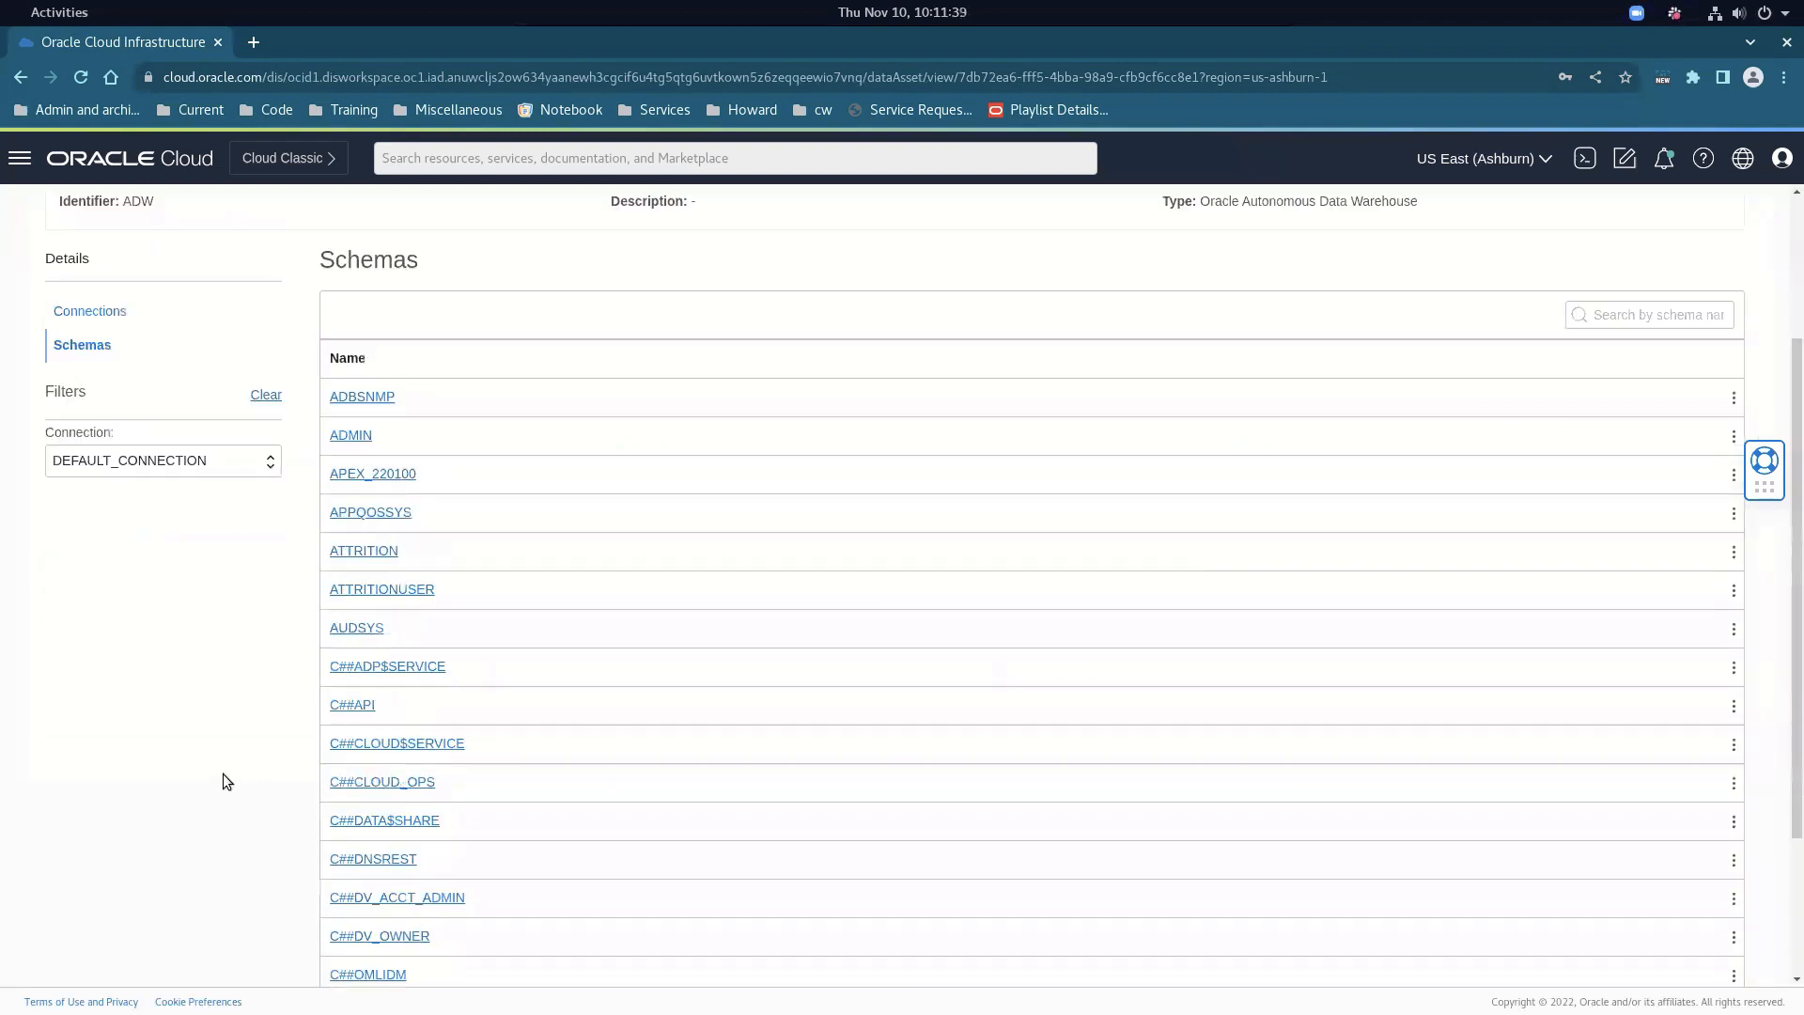
scroll(211, 759, "up", 5)
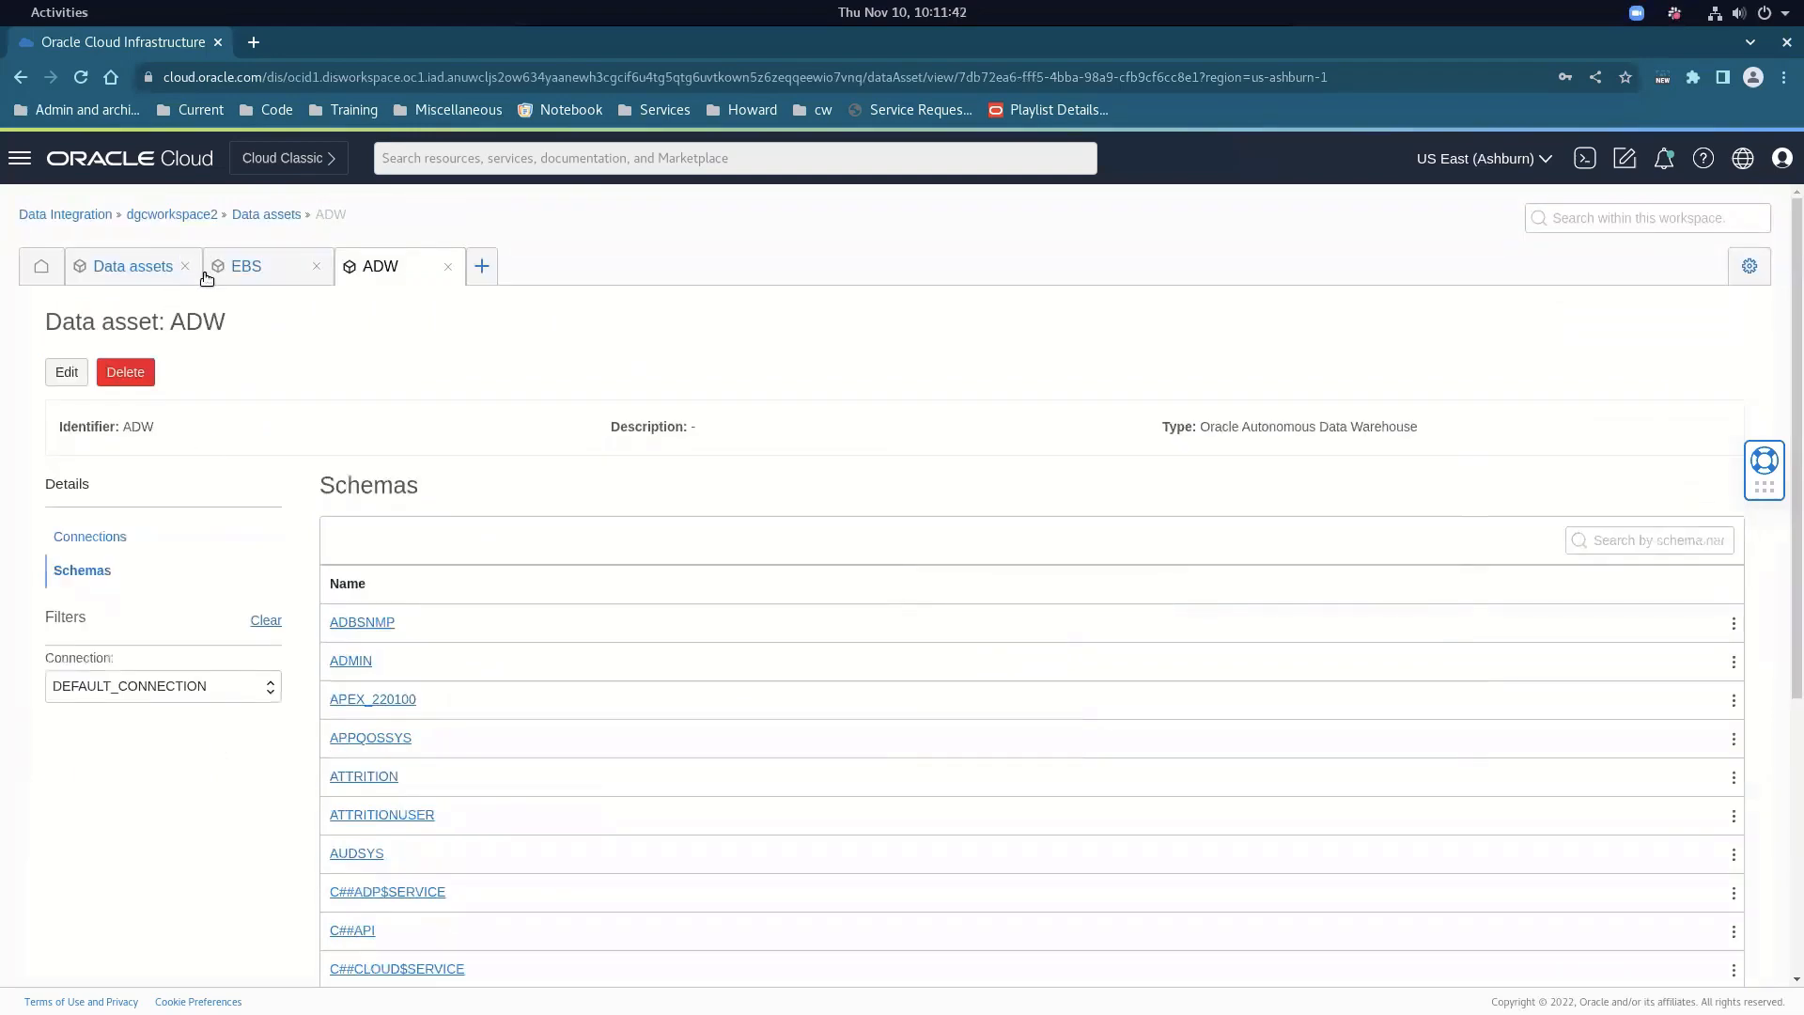
left_click(244, 271)
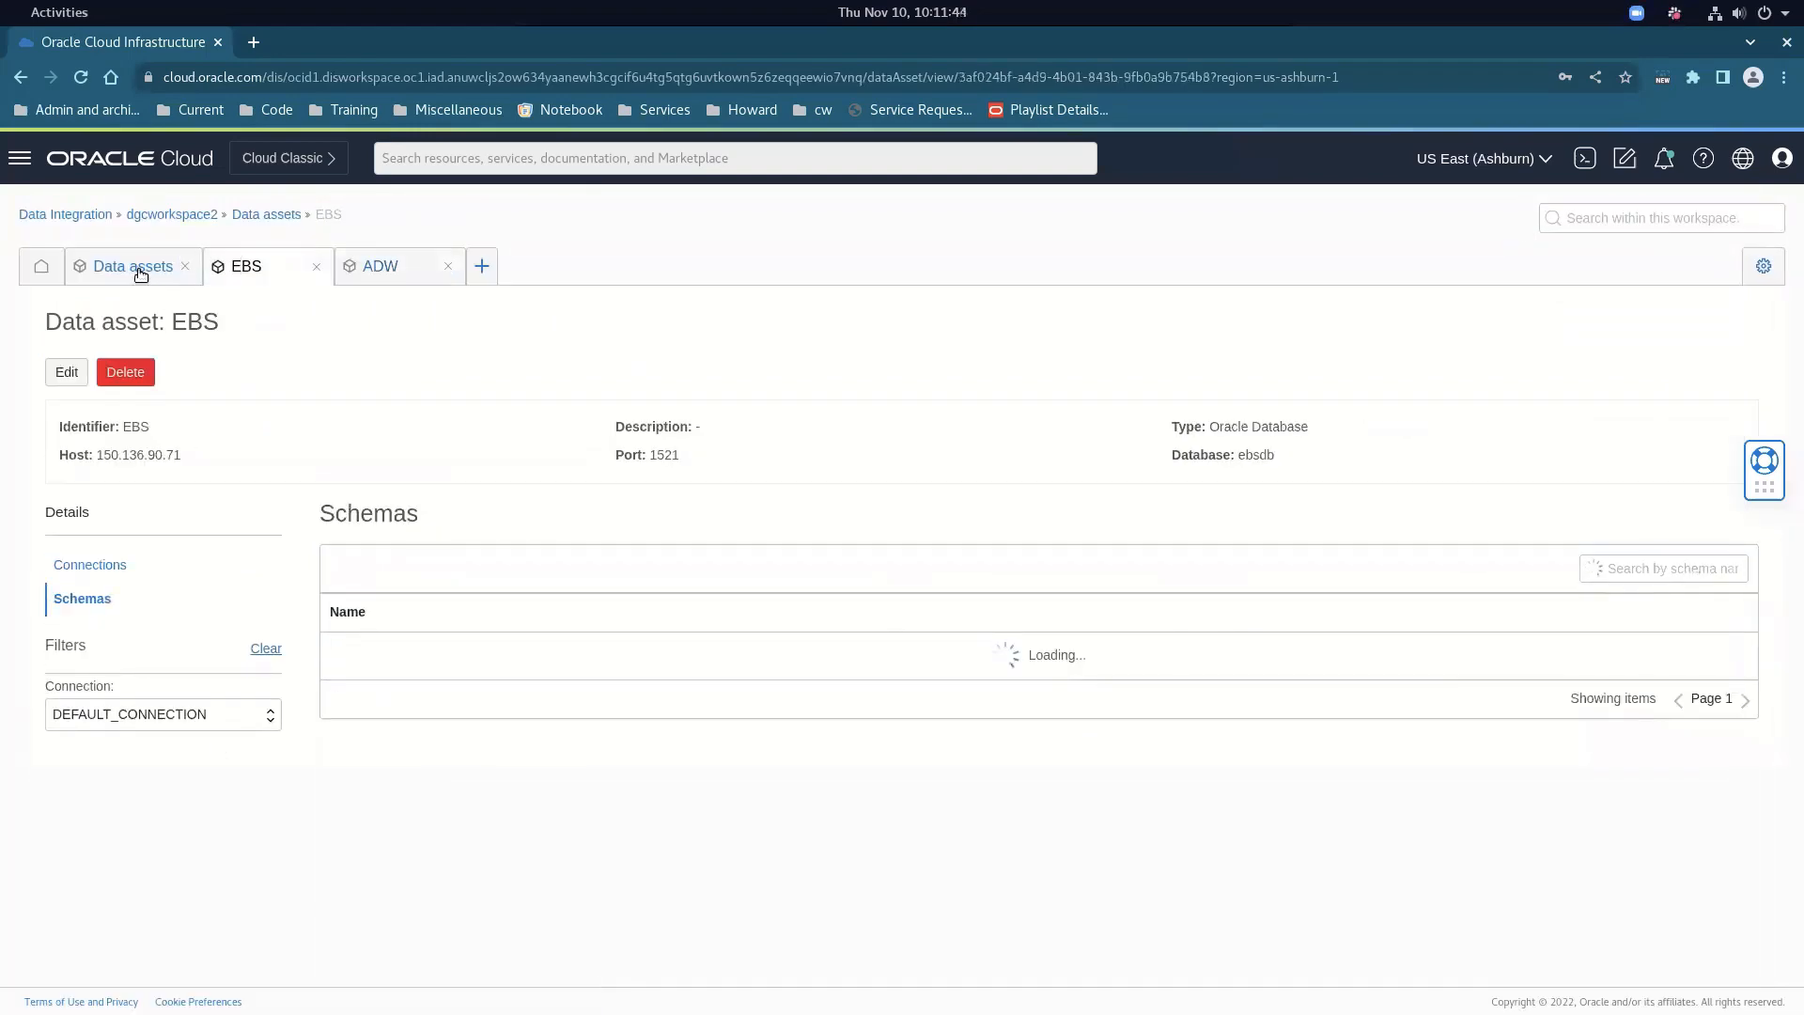
left_click(139, 270)
Open Project_ebs from the dgcworkspace2 projects and open its gl_balances data flow
left_click(174, 216)
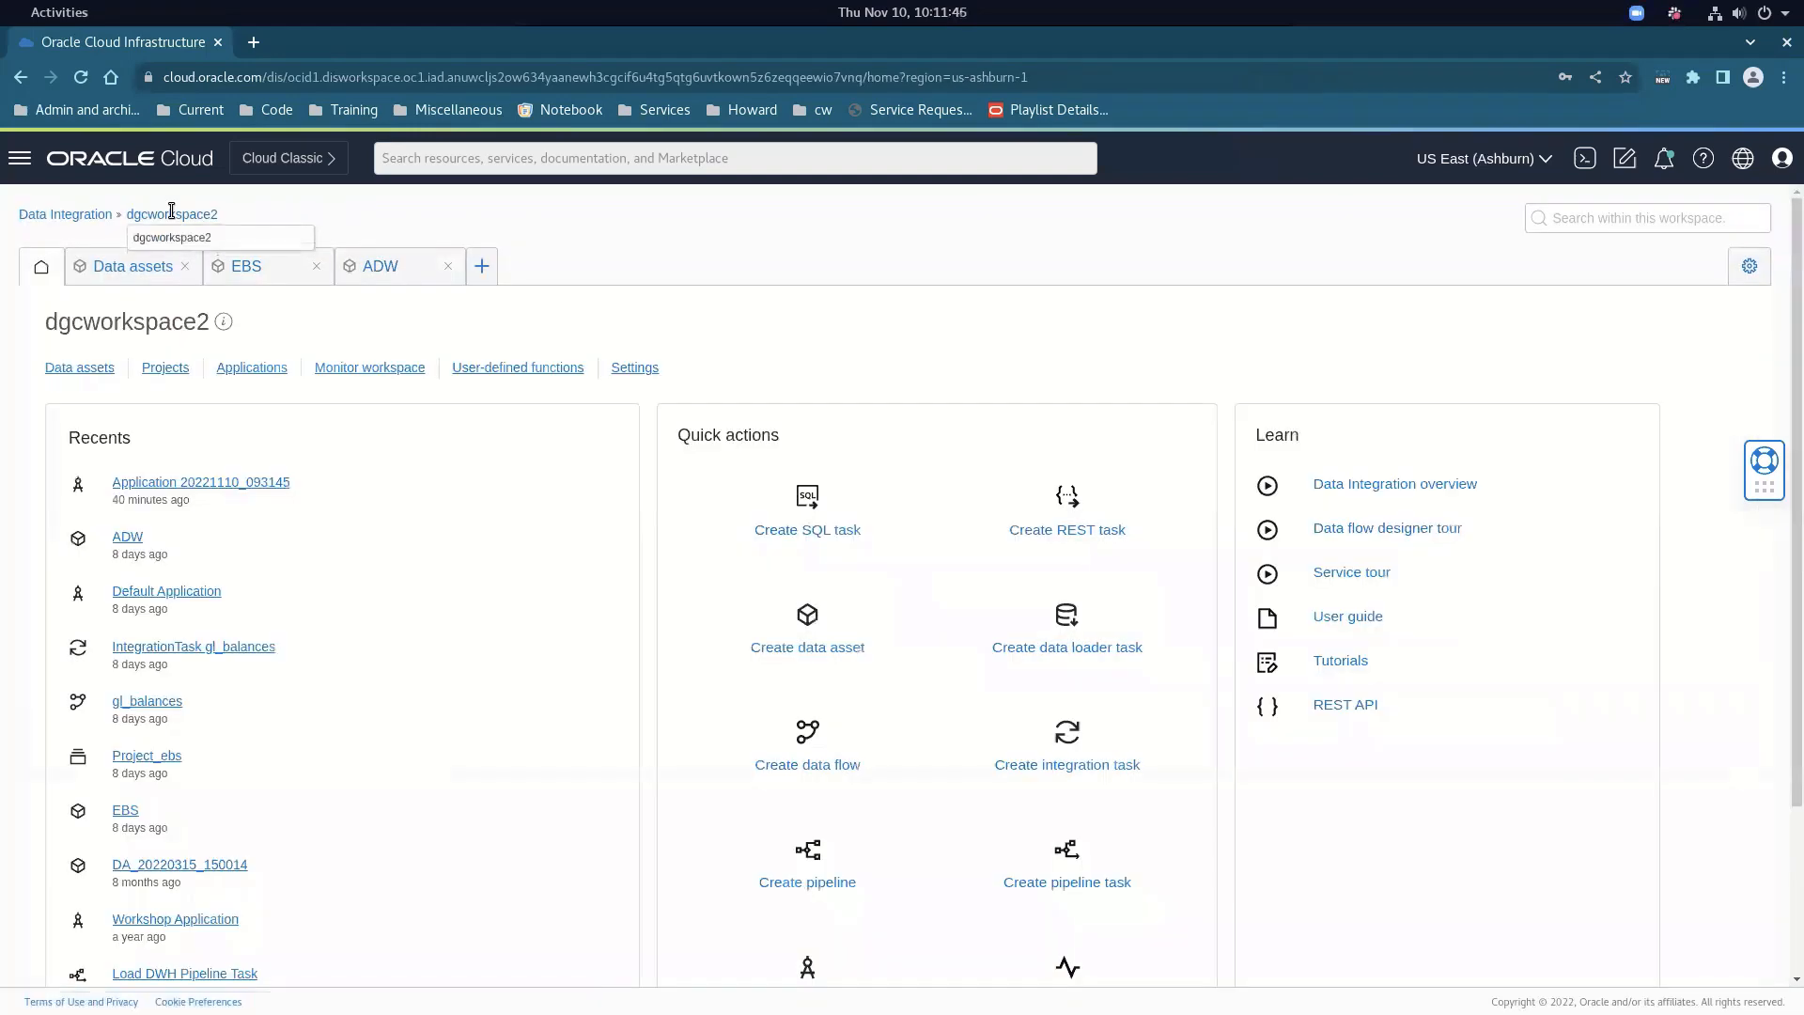
left_click(163, 369)
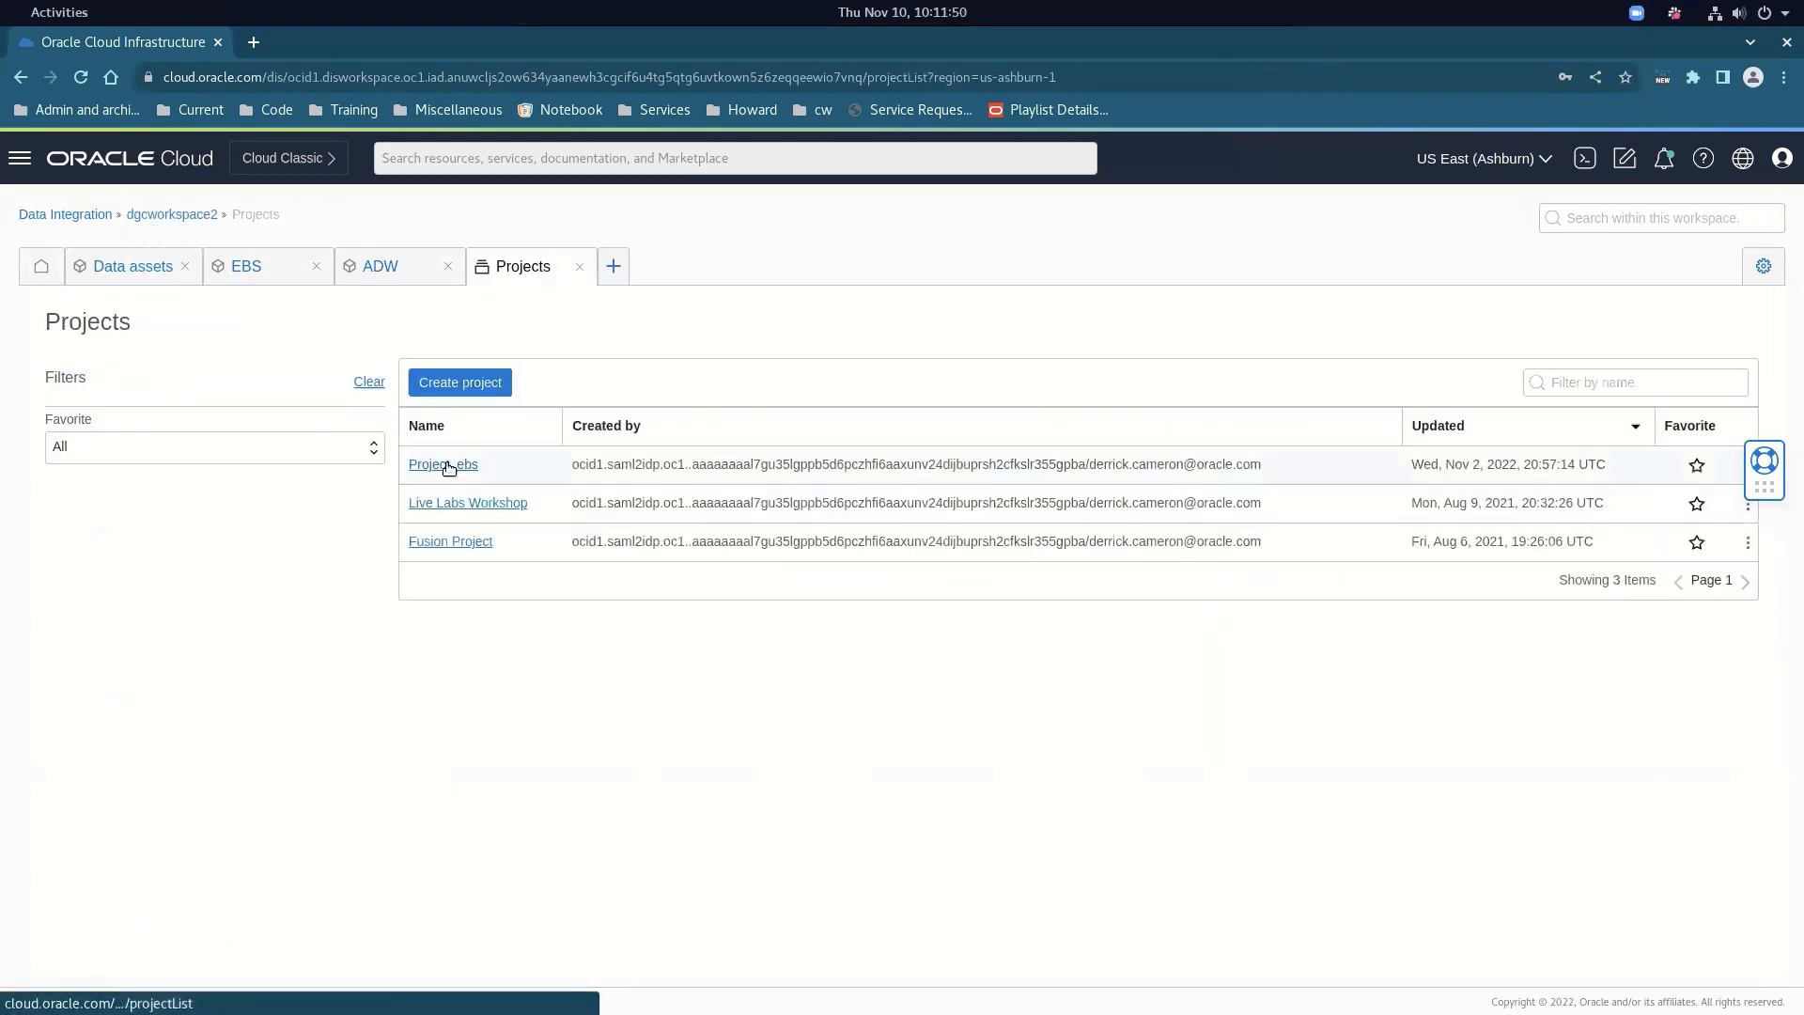
left_click(447, 464)
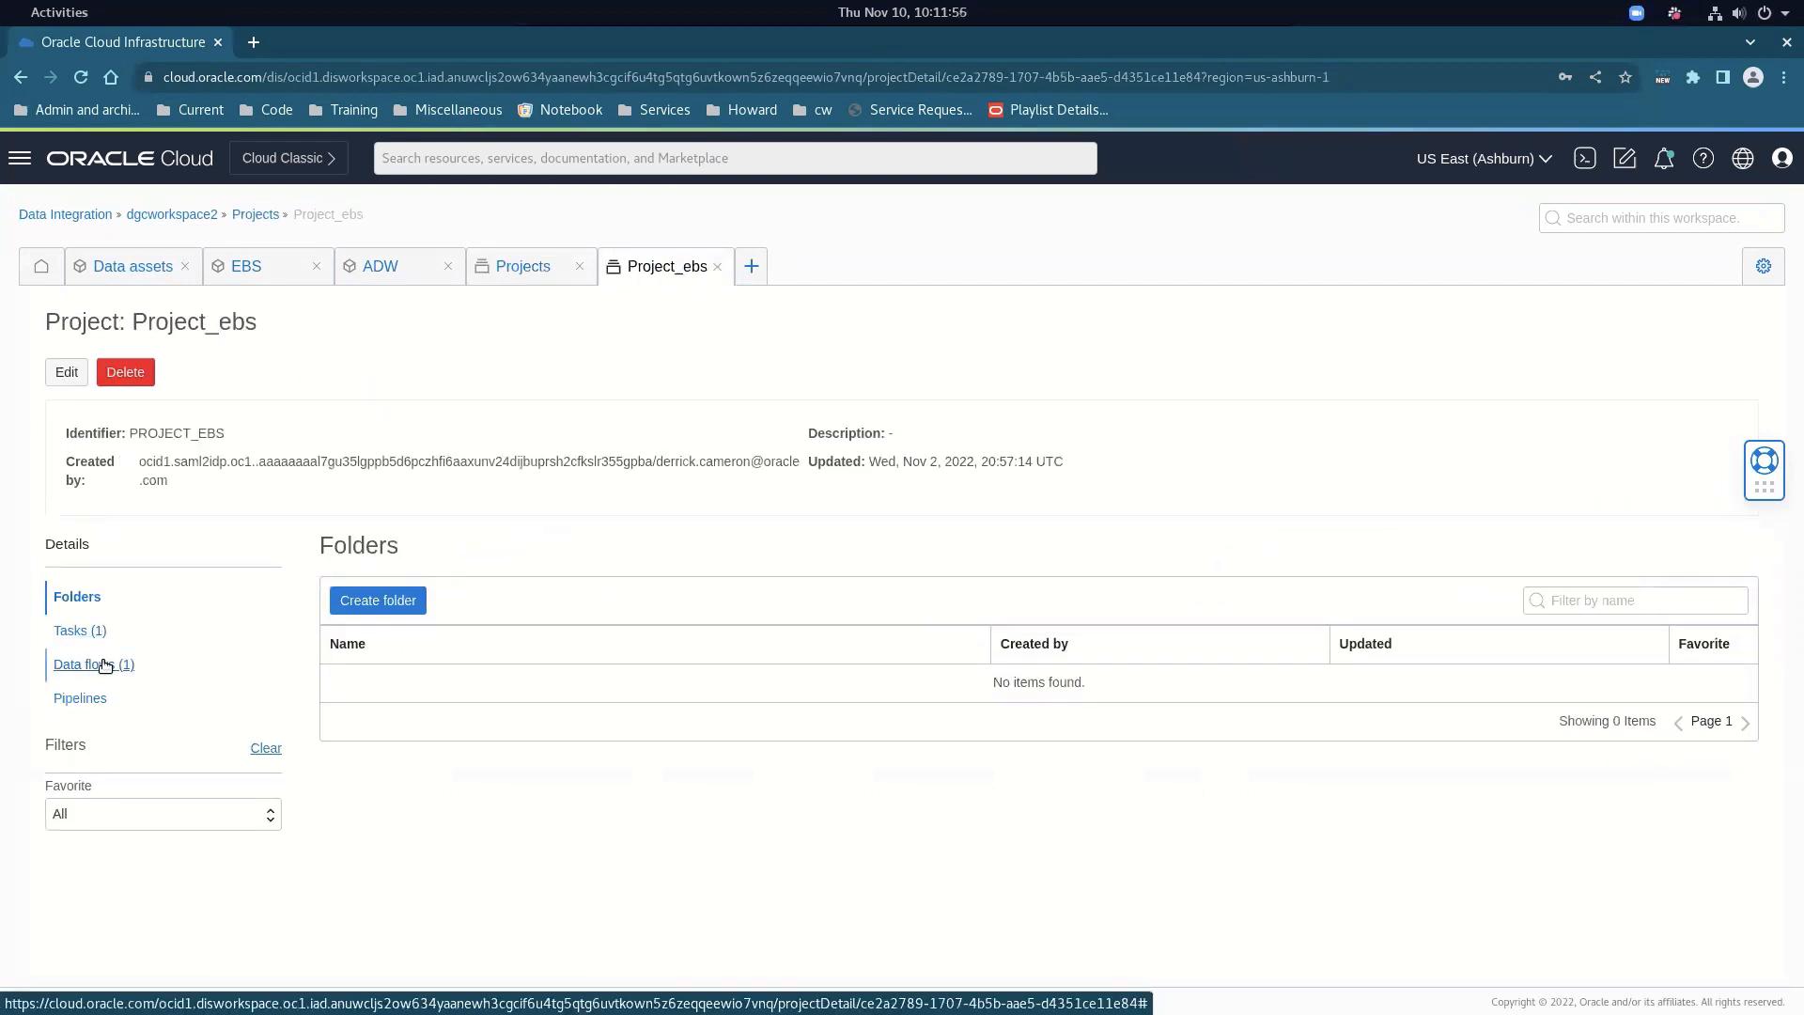
left_click(106, 665)
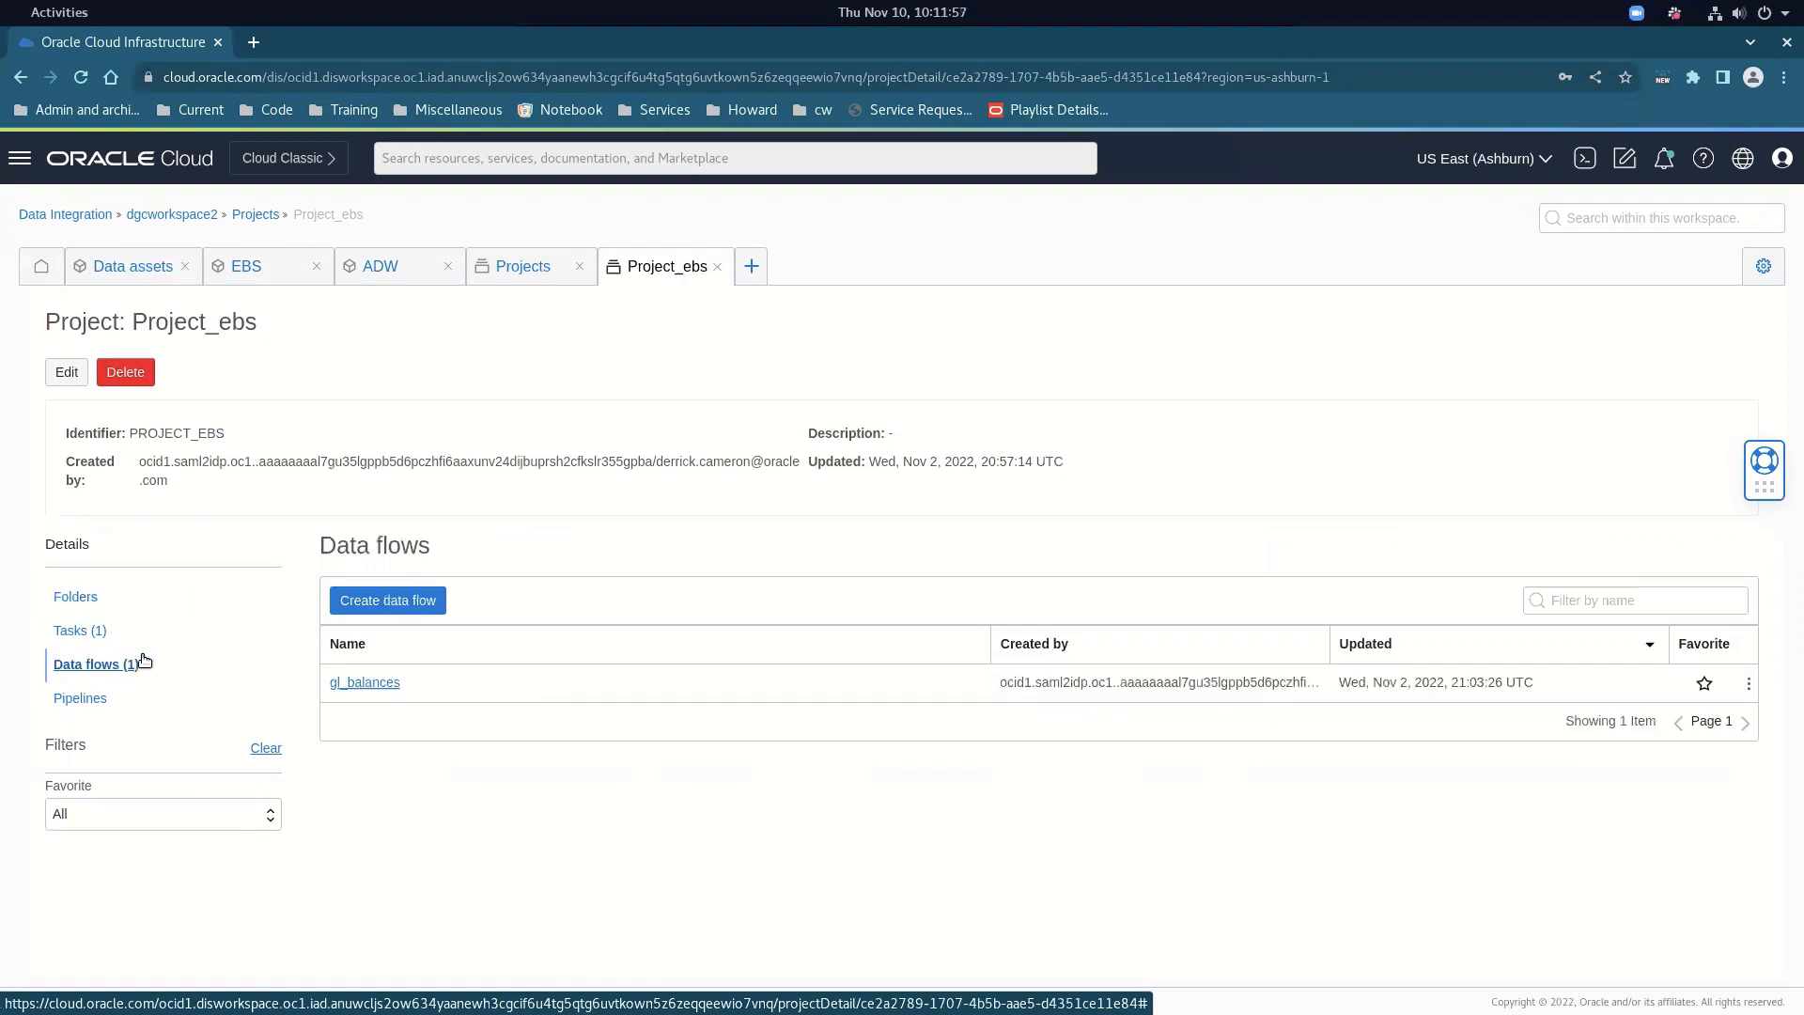
left_click(366, 683)
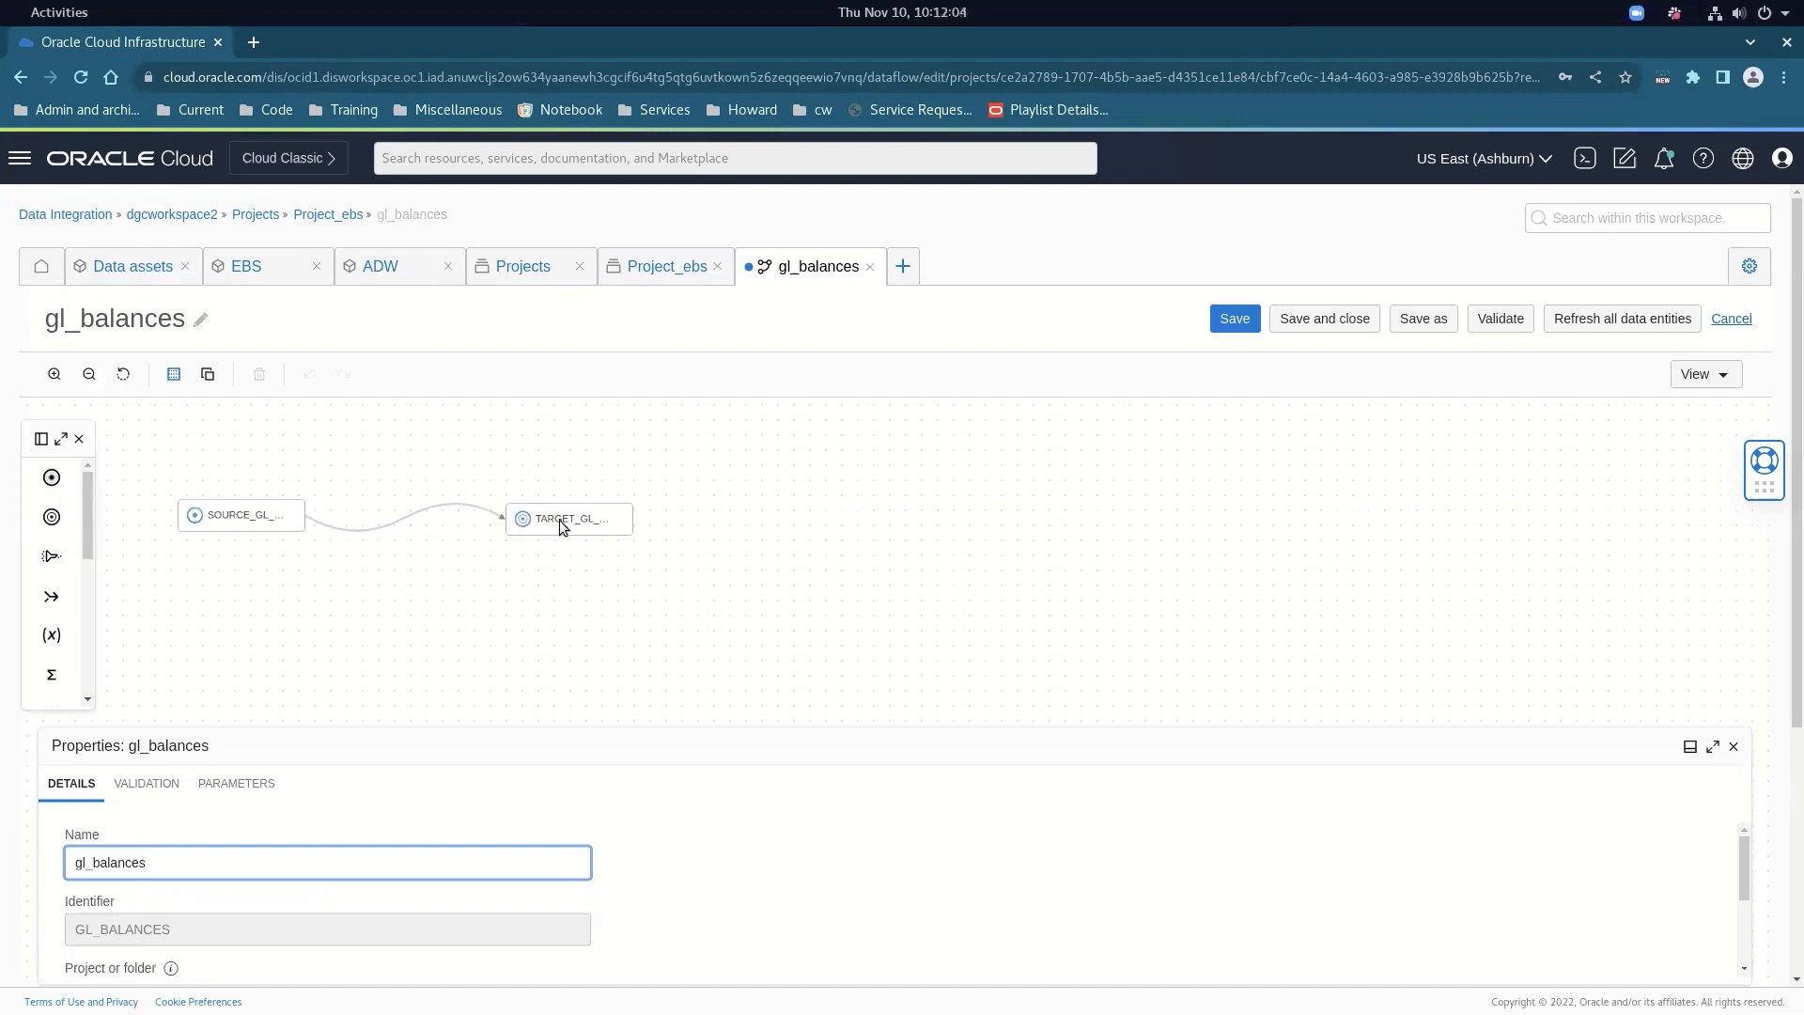
Inspect the SOURCE_GL_BALANCES properties, noting its GL_BALANCES data entity
left_click(245, 515)
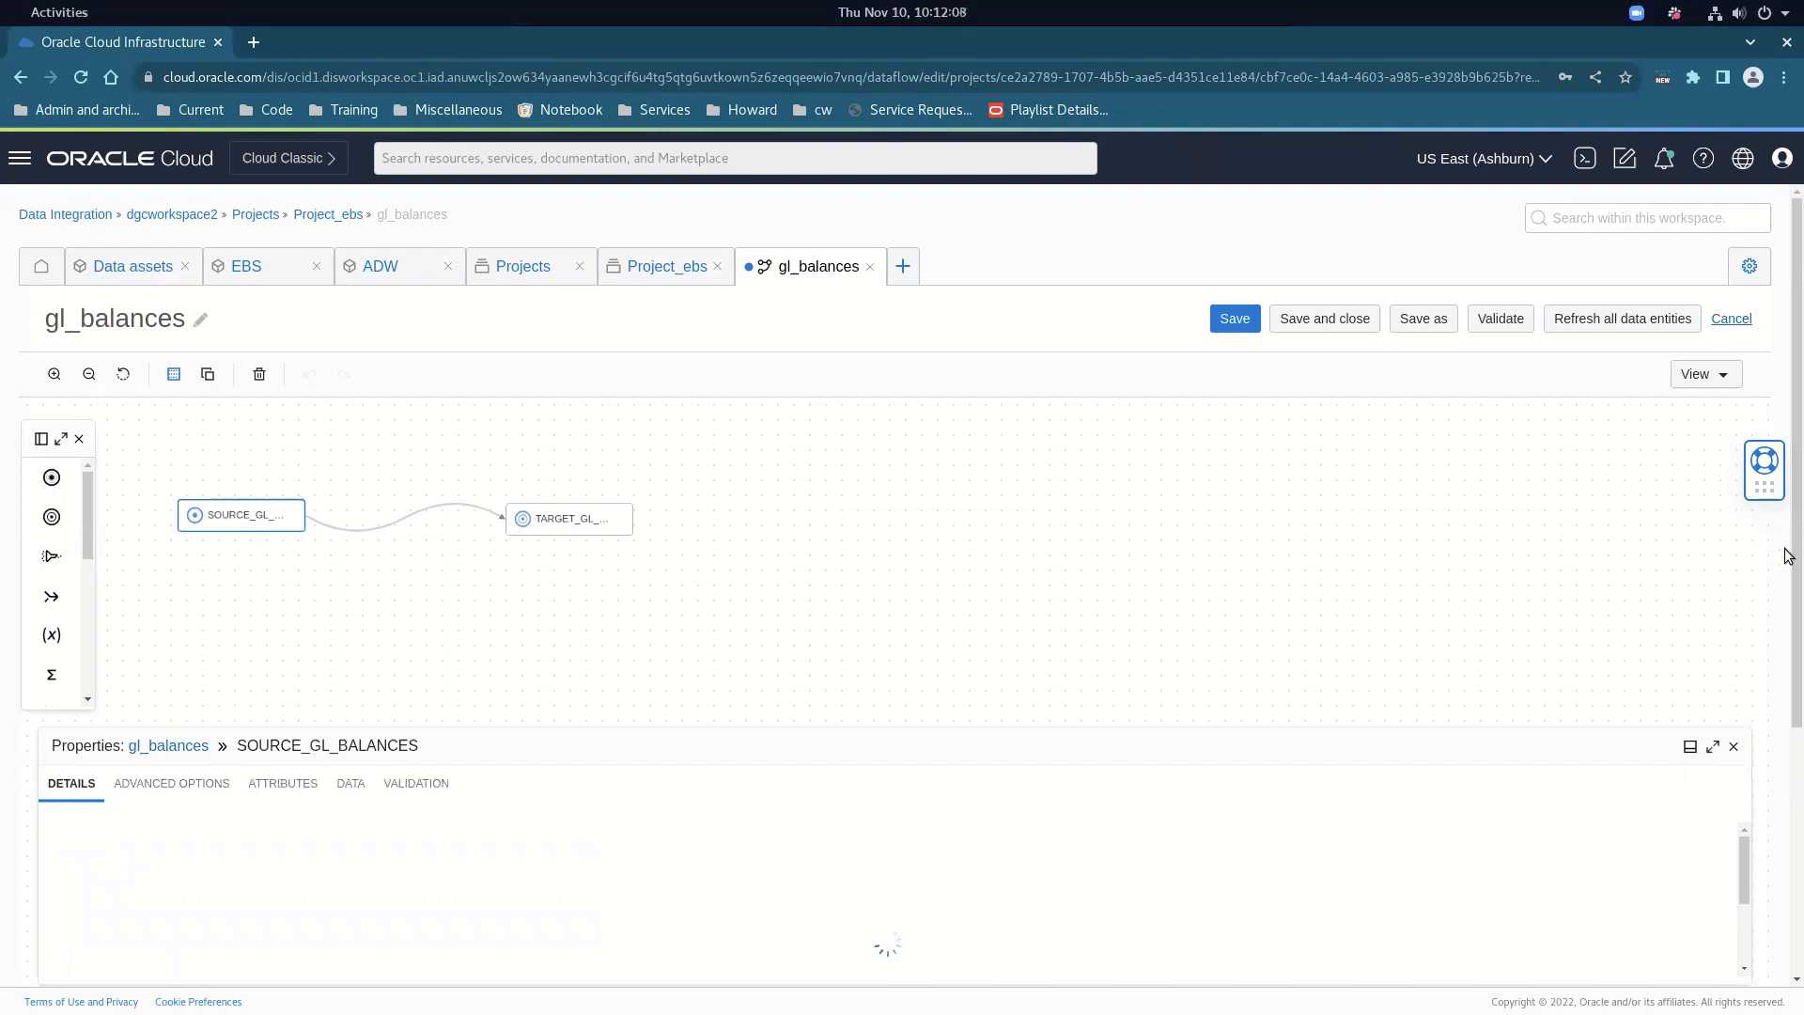
scroll(1289, 604, "down", 2)
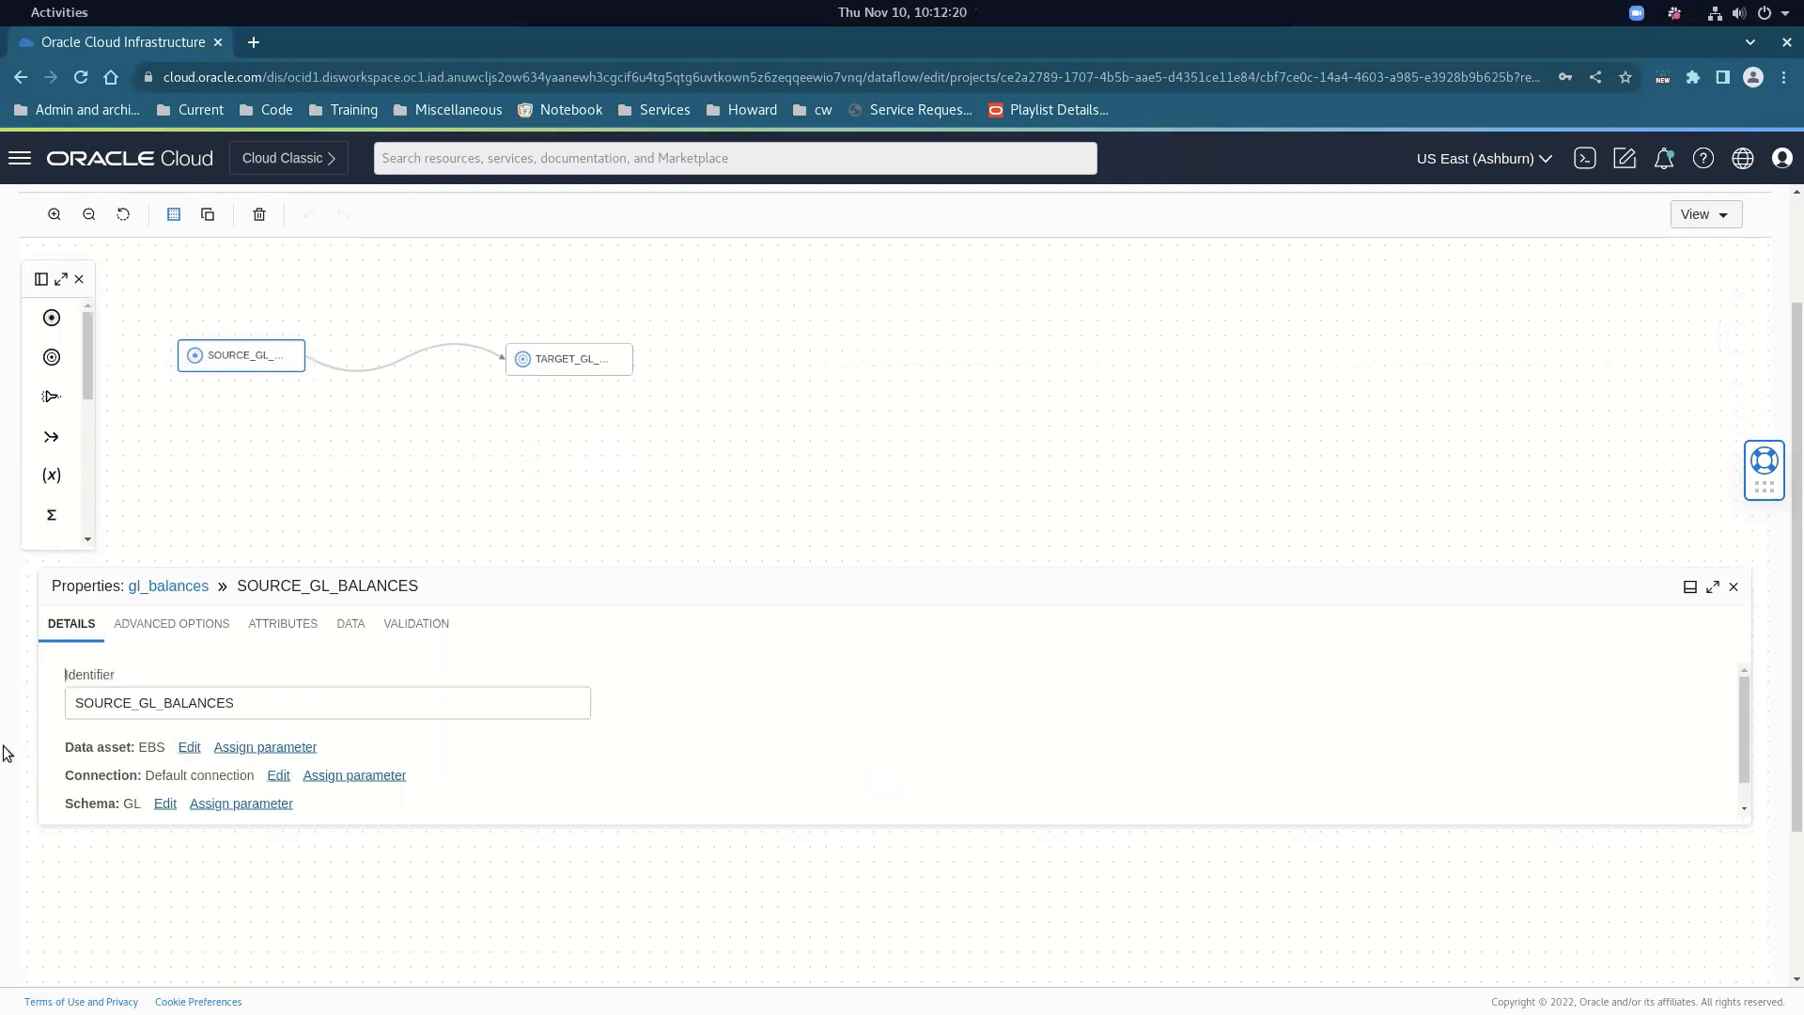
scroll(223, 742, "down", 1)
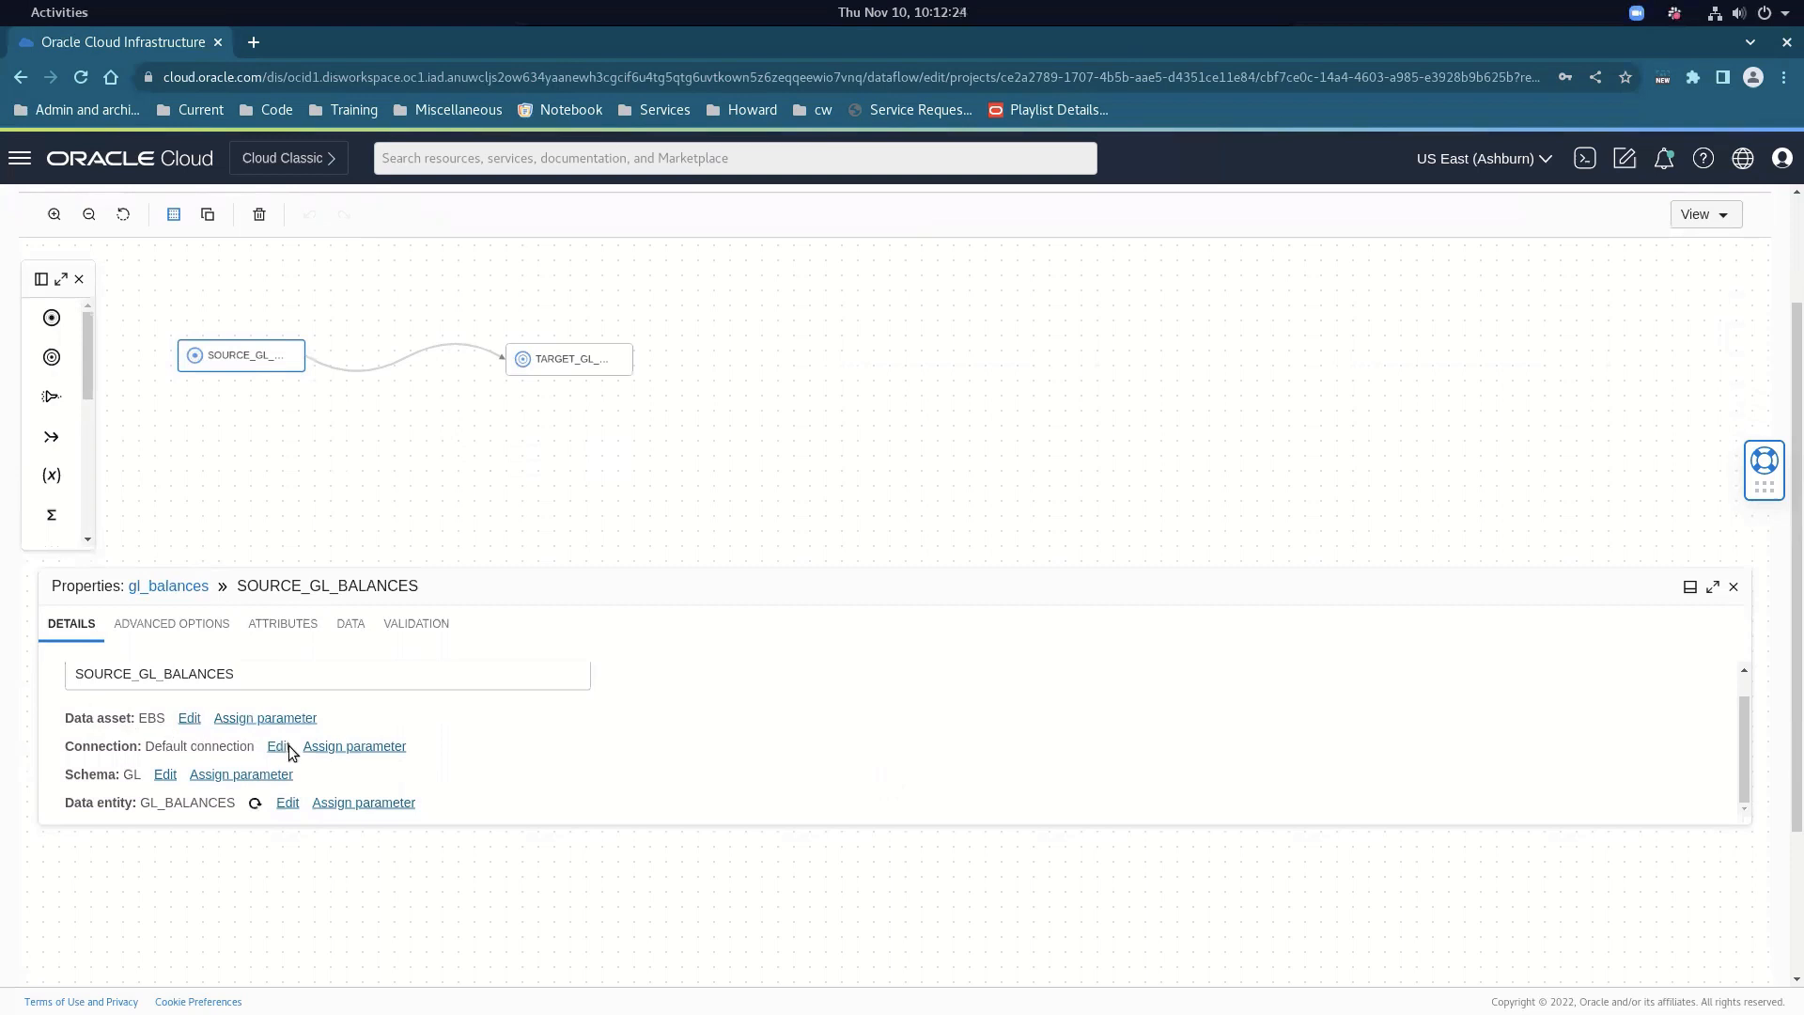
left_click_drag(78, 775, 199, 803)
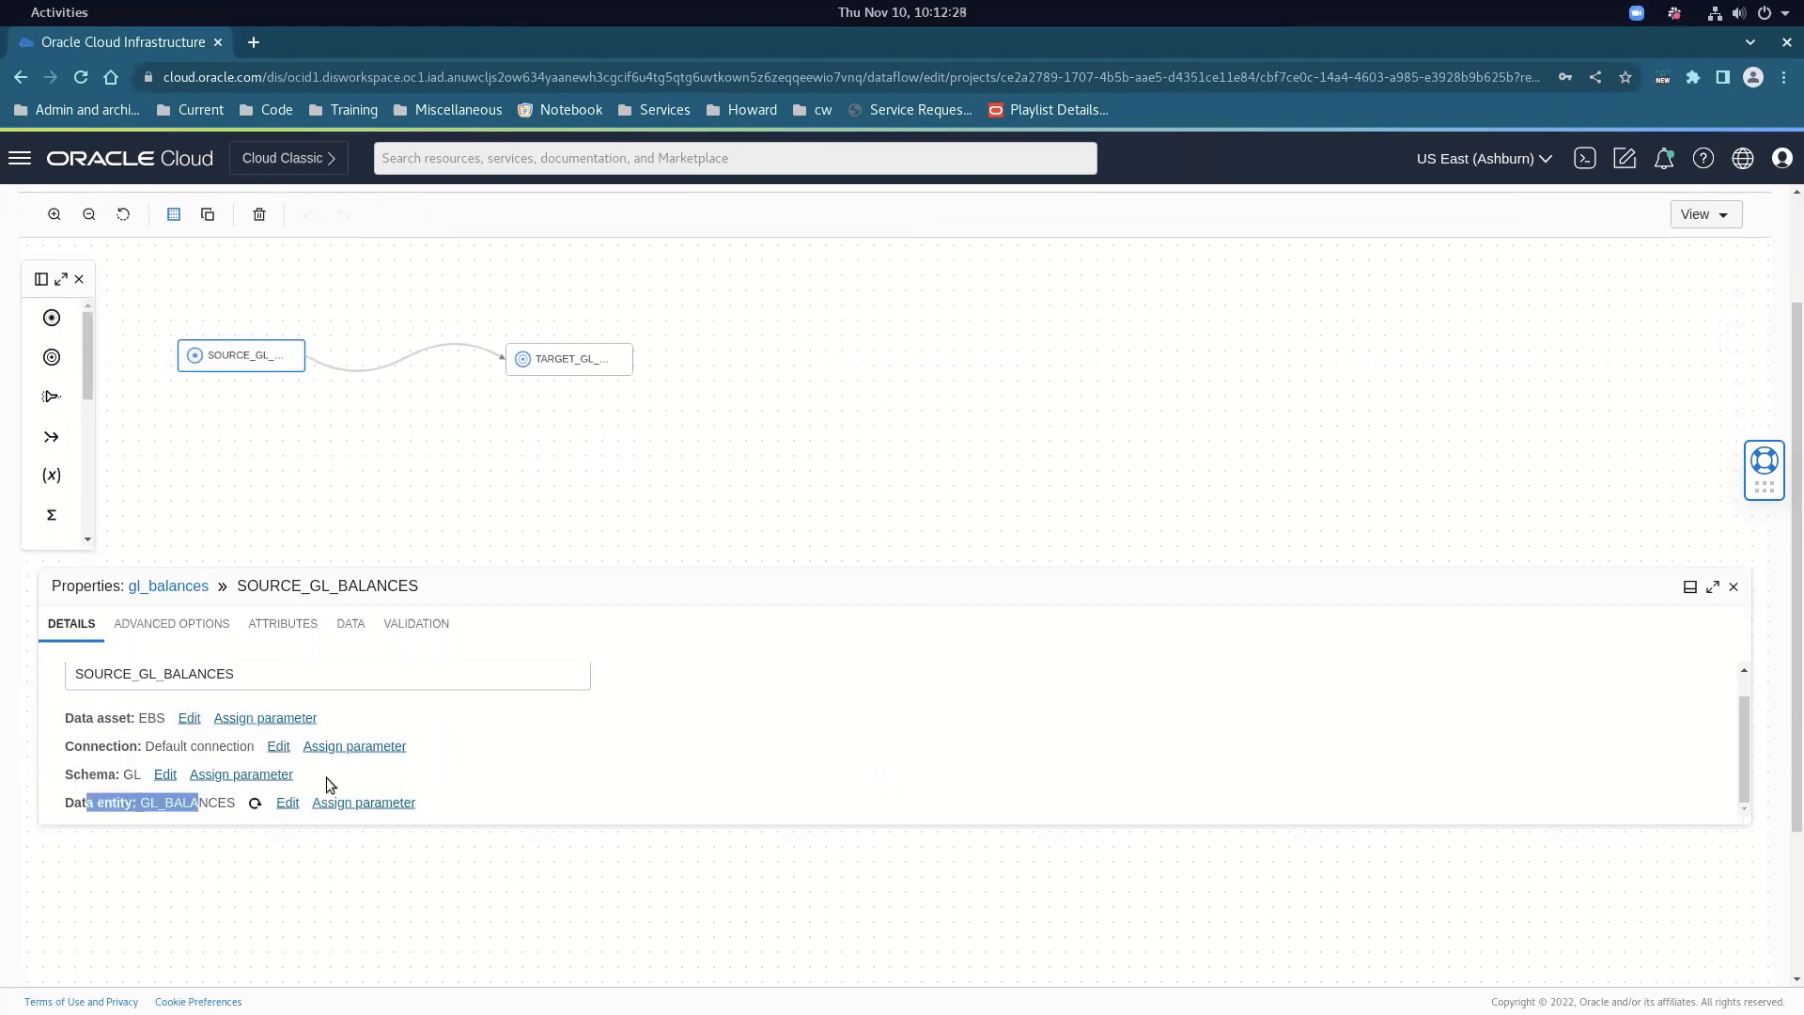
scroll(362, 774, "down", 1)
scroll(389, 699, "up", 2)
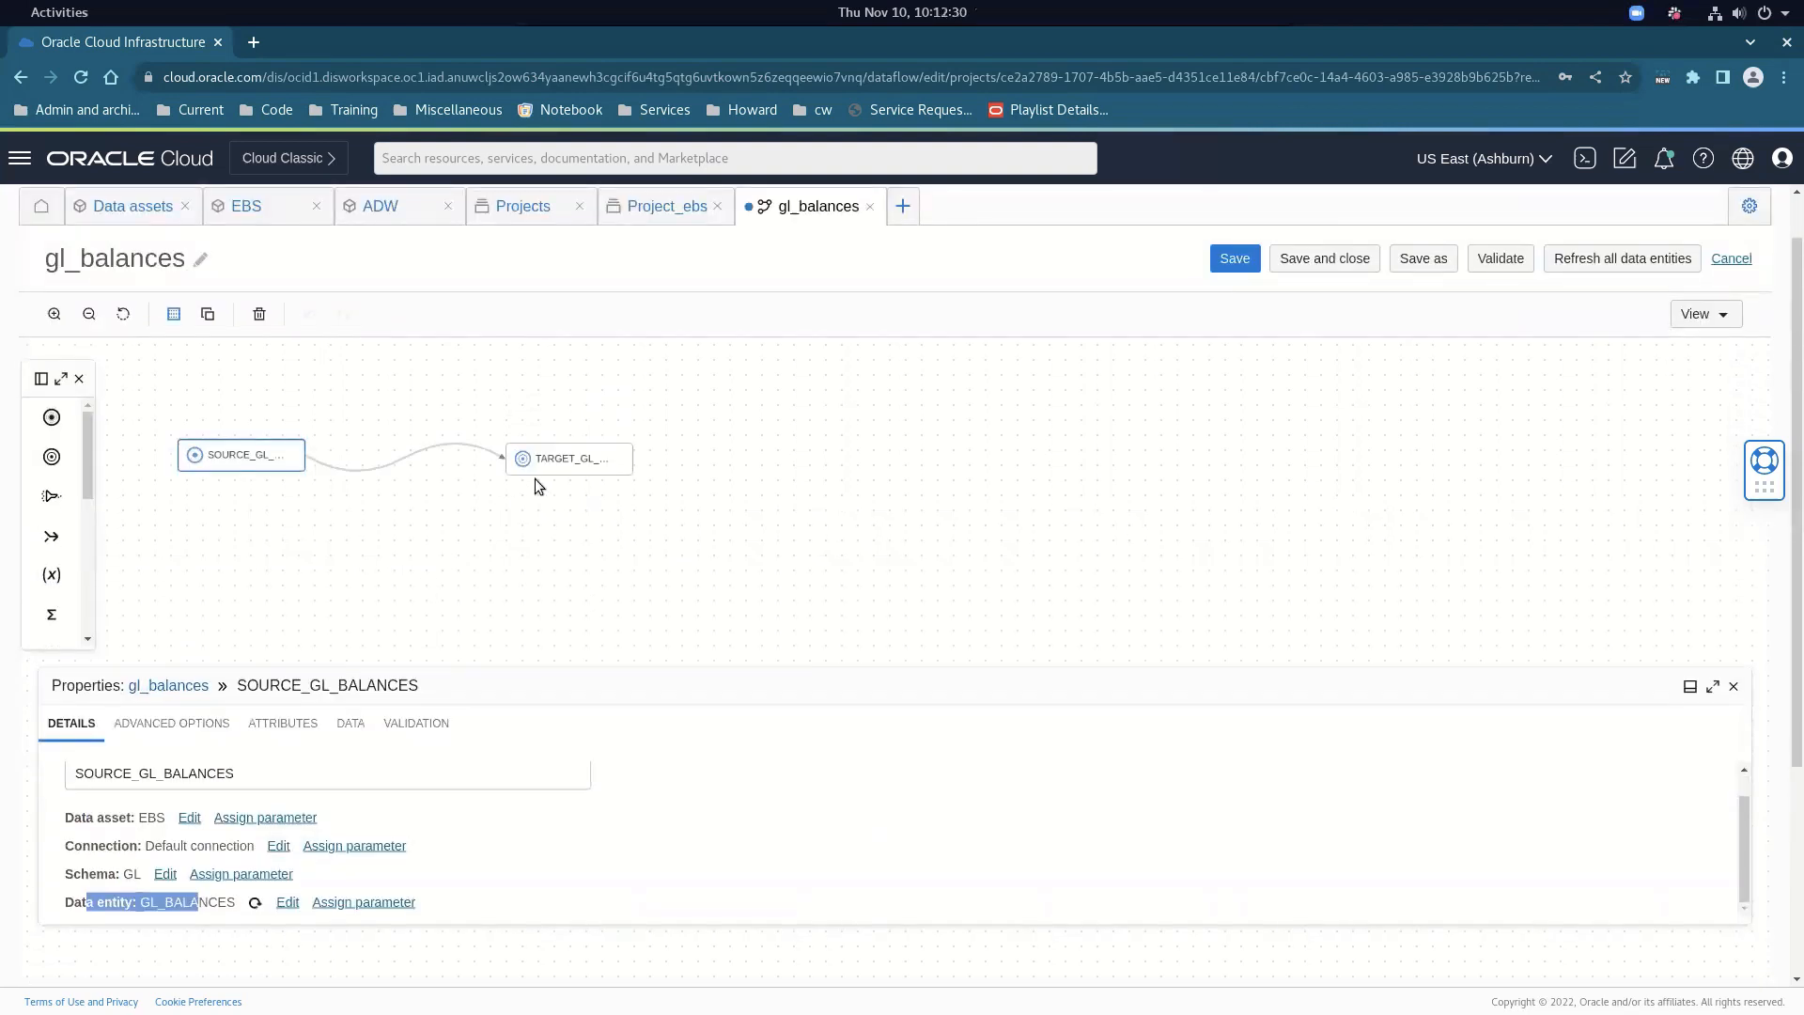
Inspect TARGET_GL_BALANCES with Insert integration strategy, then close the flow discarding changes
left_click(556, 460)
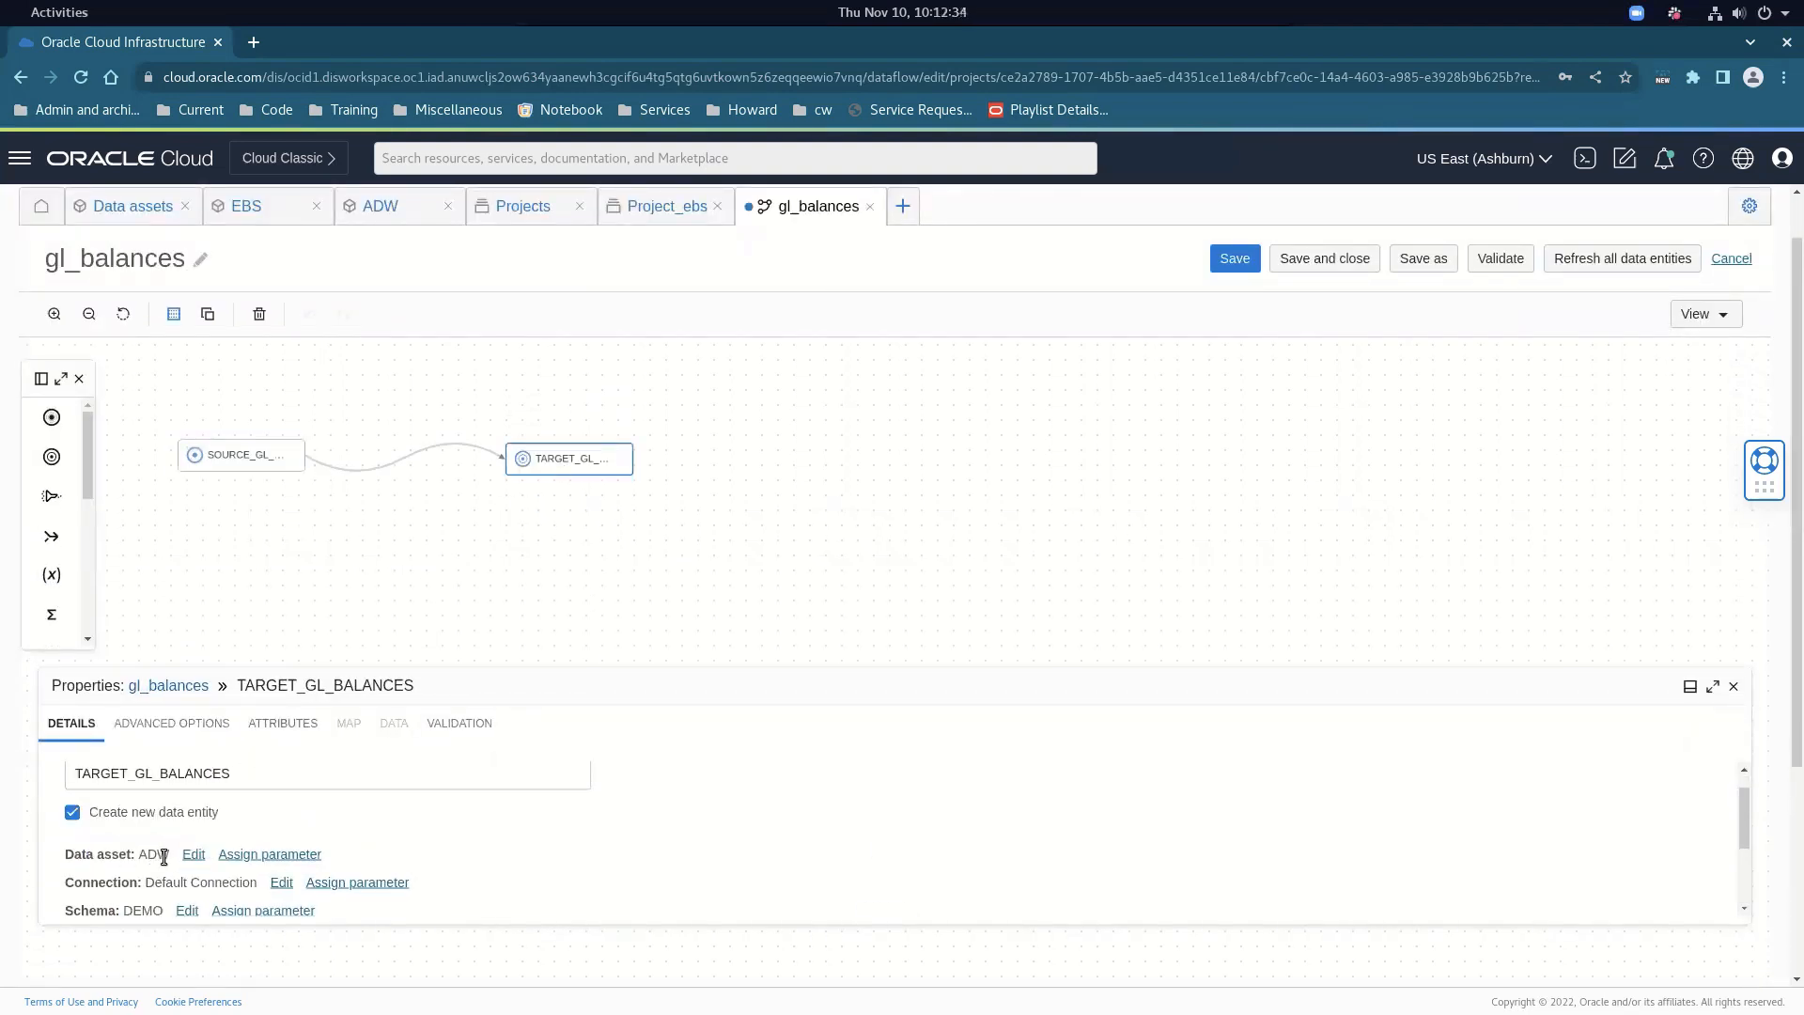
scroll(209, 866, "down", 2)
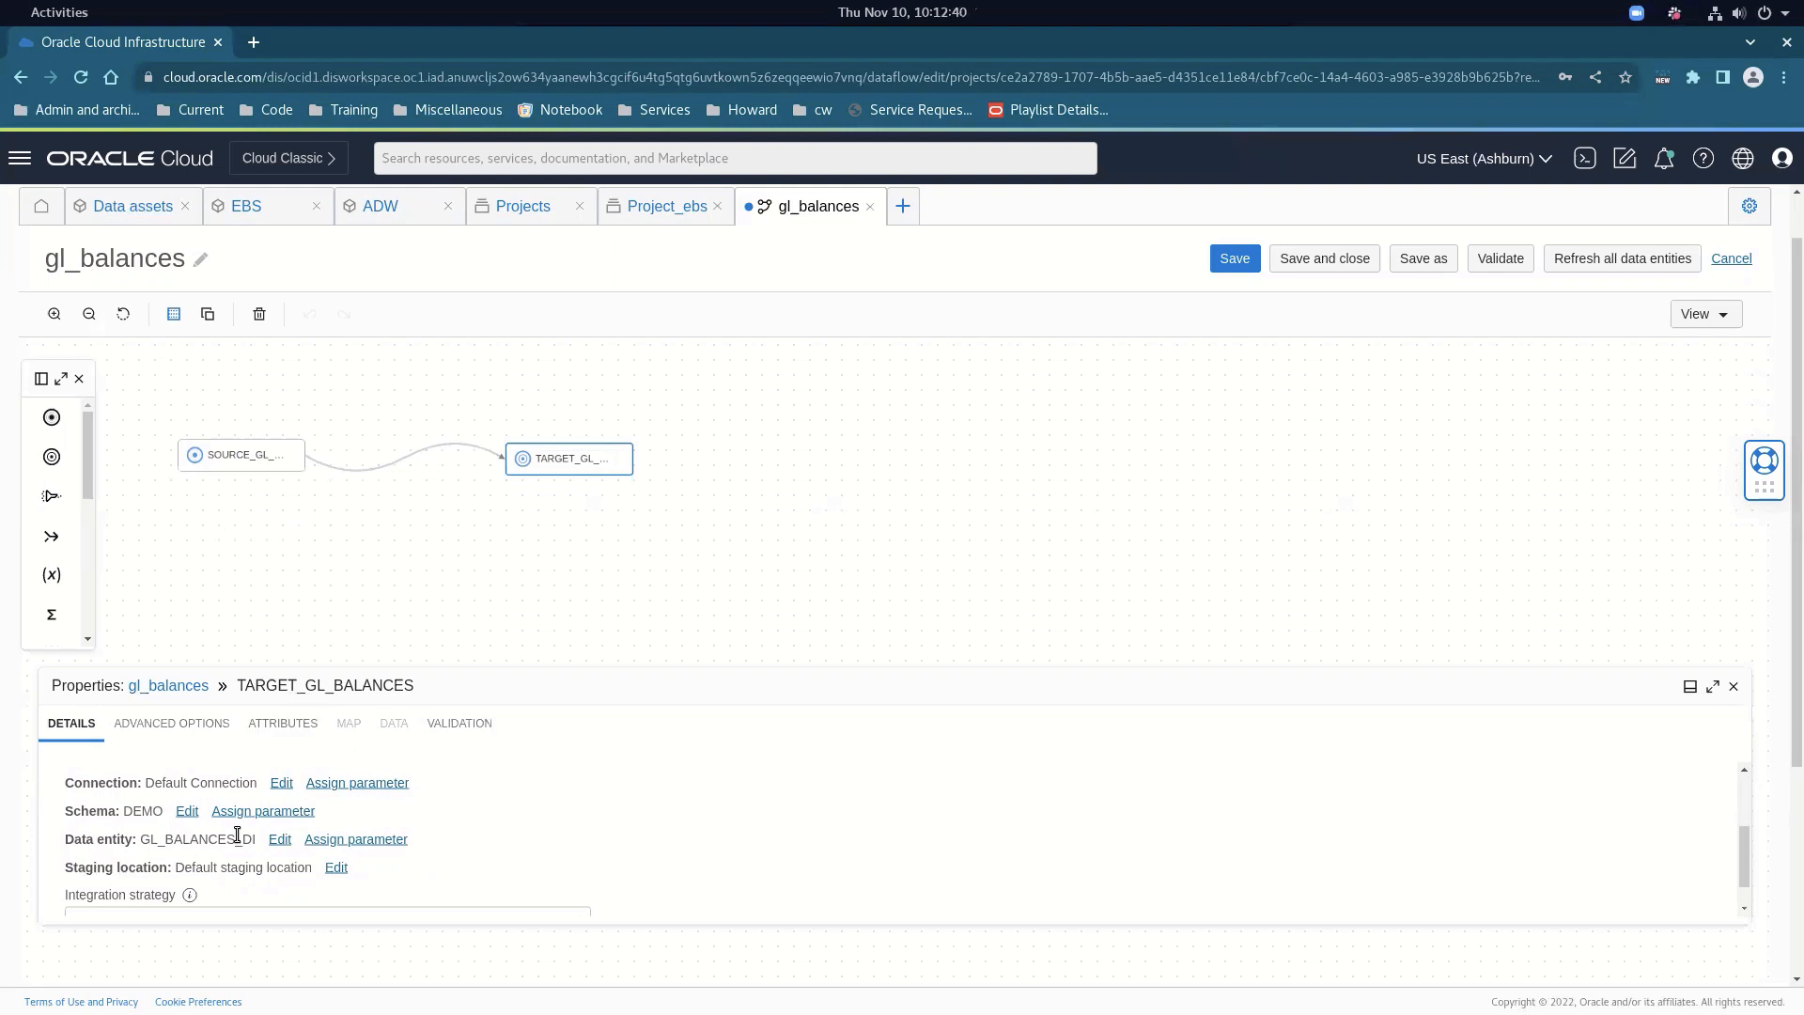
scroll(237, 835, "down", 1)
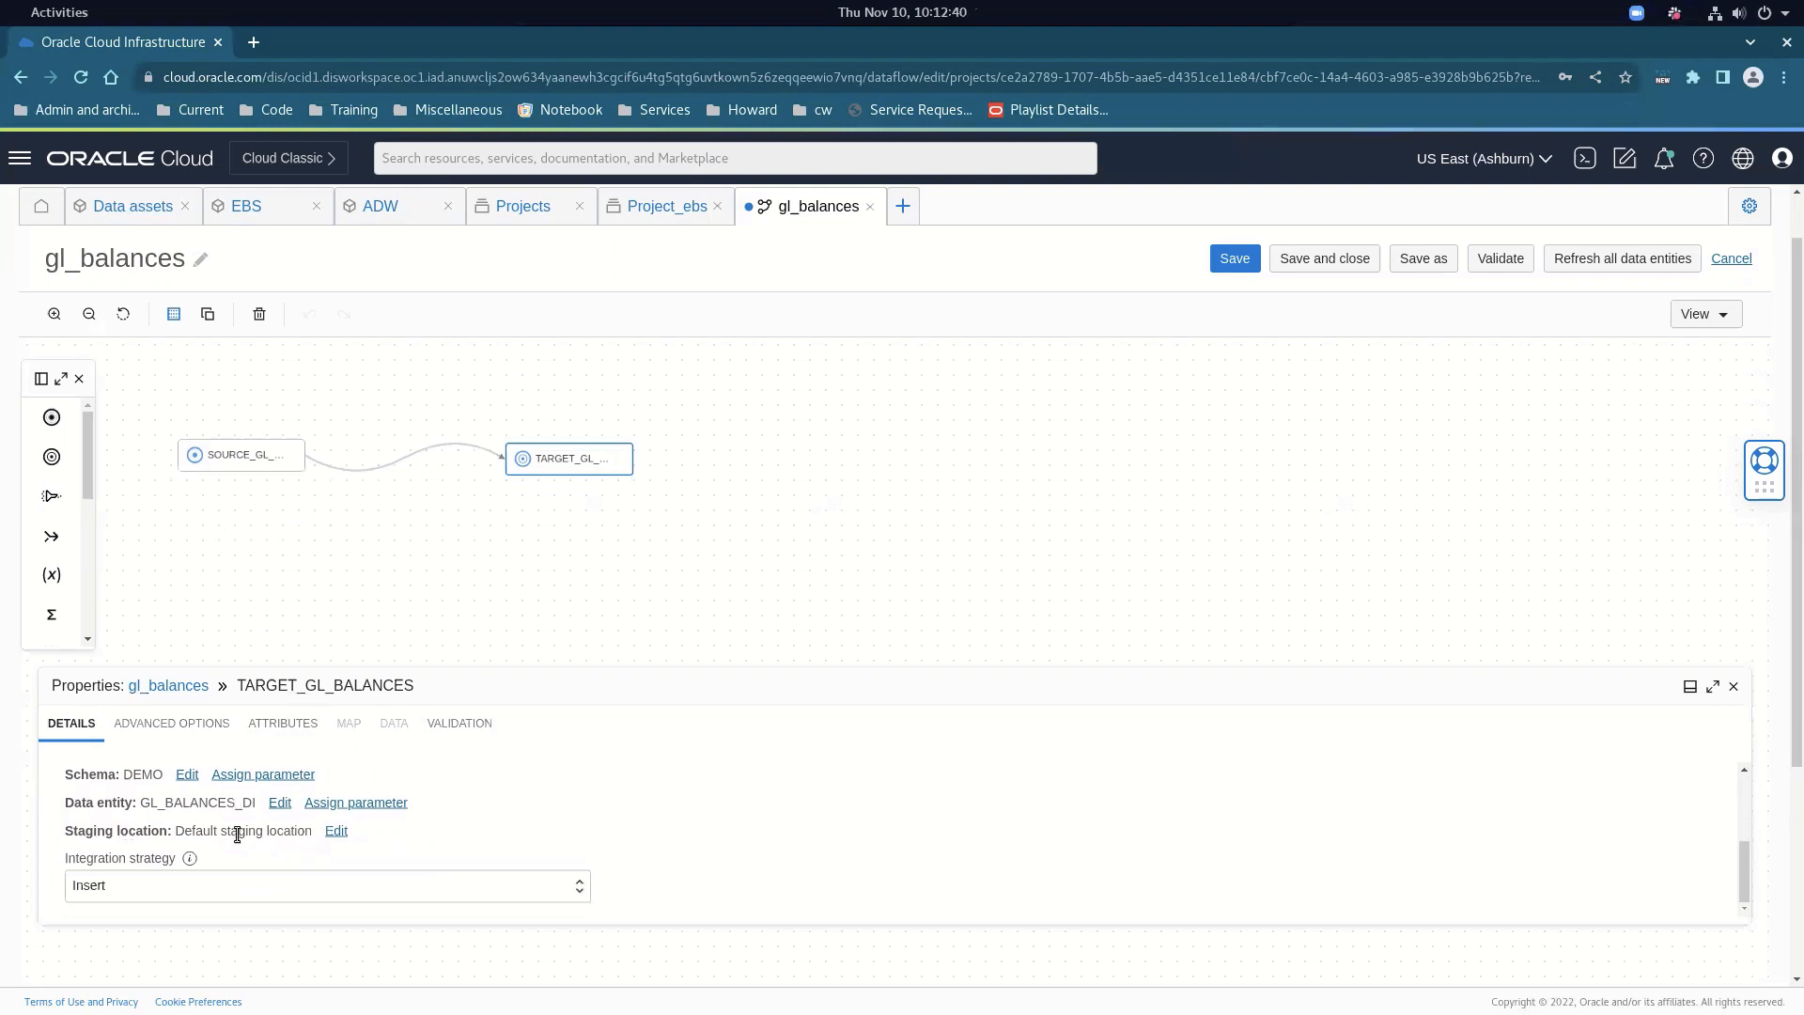
left_click(286, 883)
left_click(286, 884)
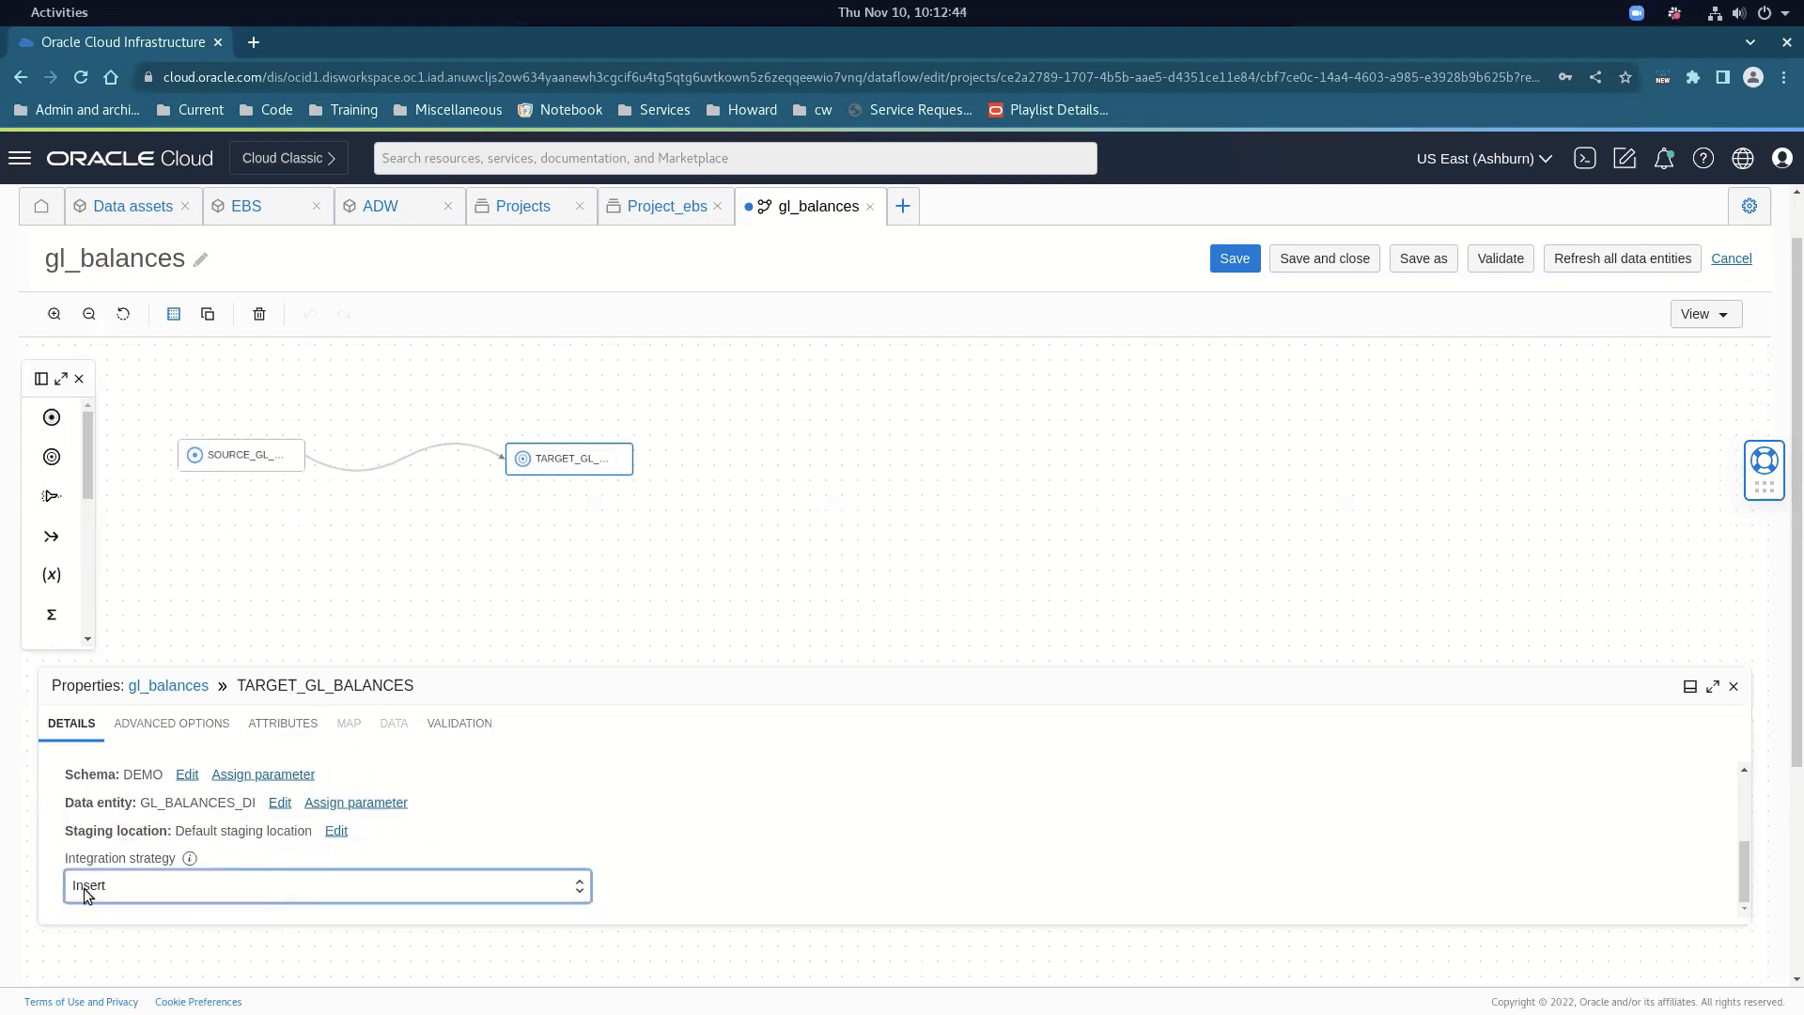
scroll(324, 719, "up", 1)
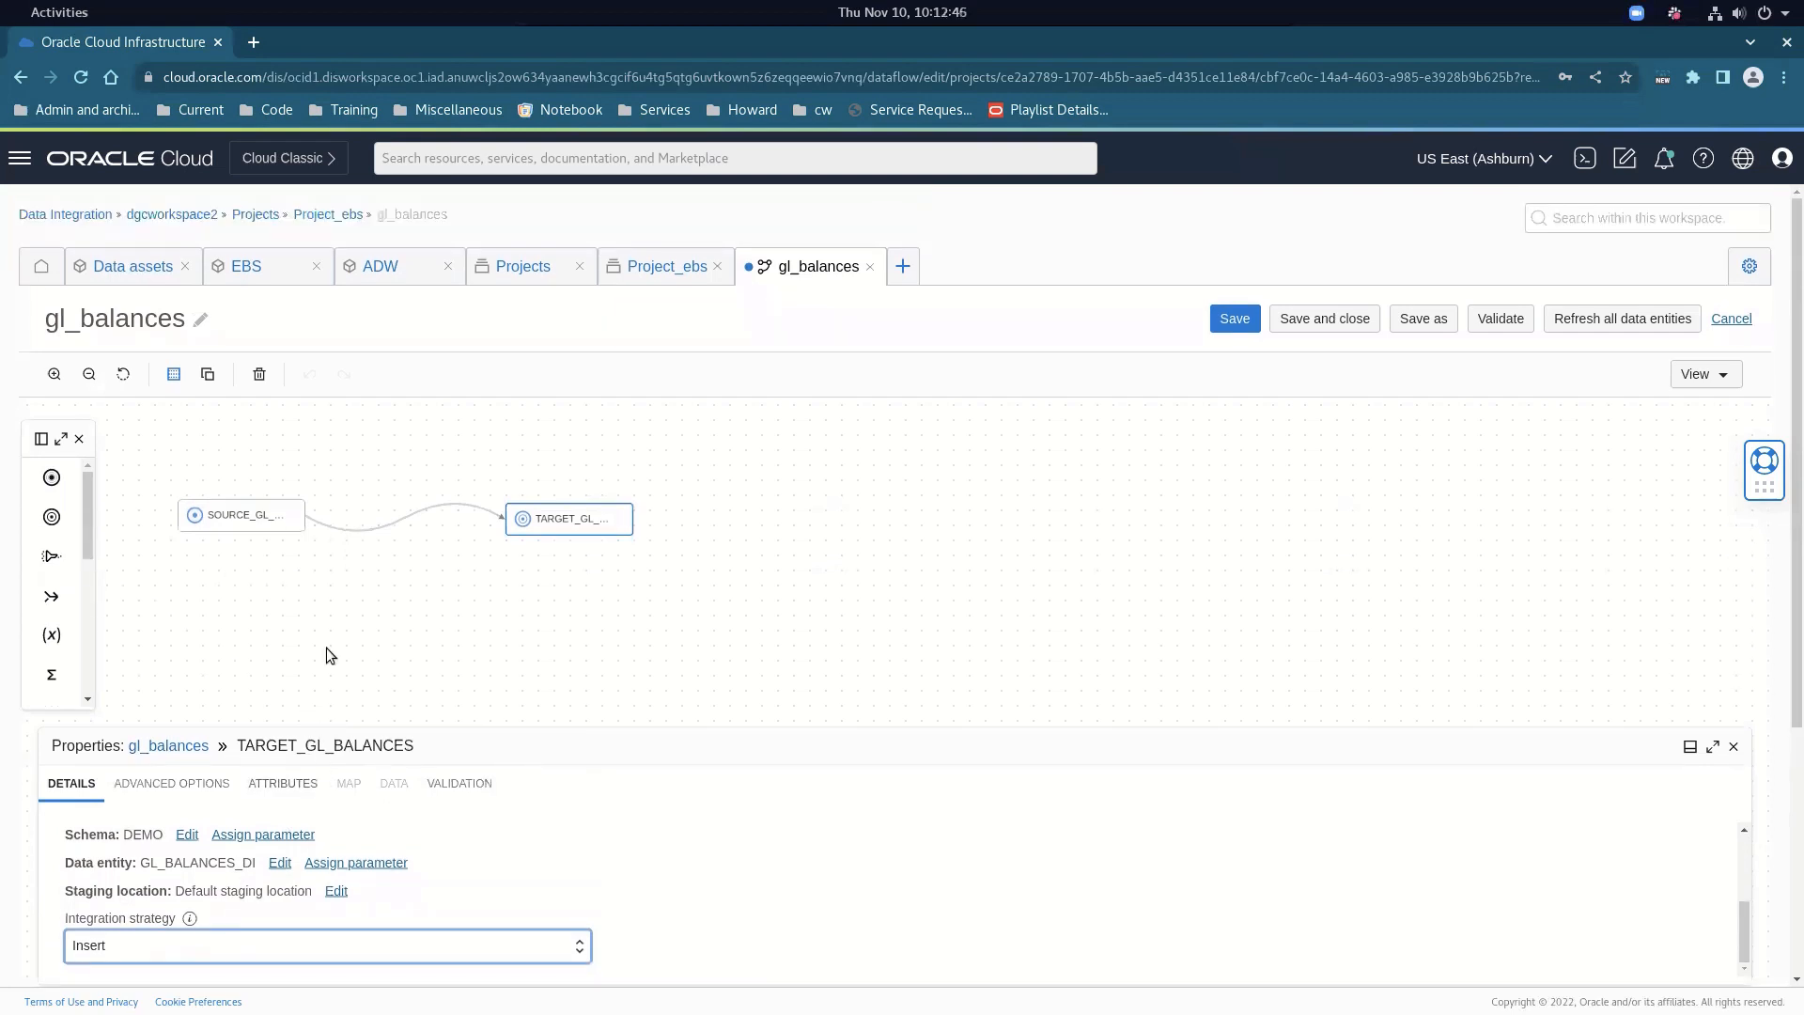
left_click(870, 267)
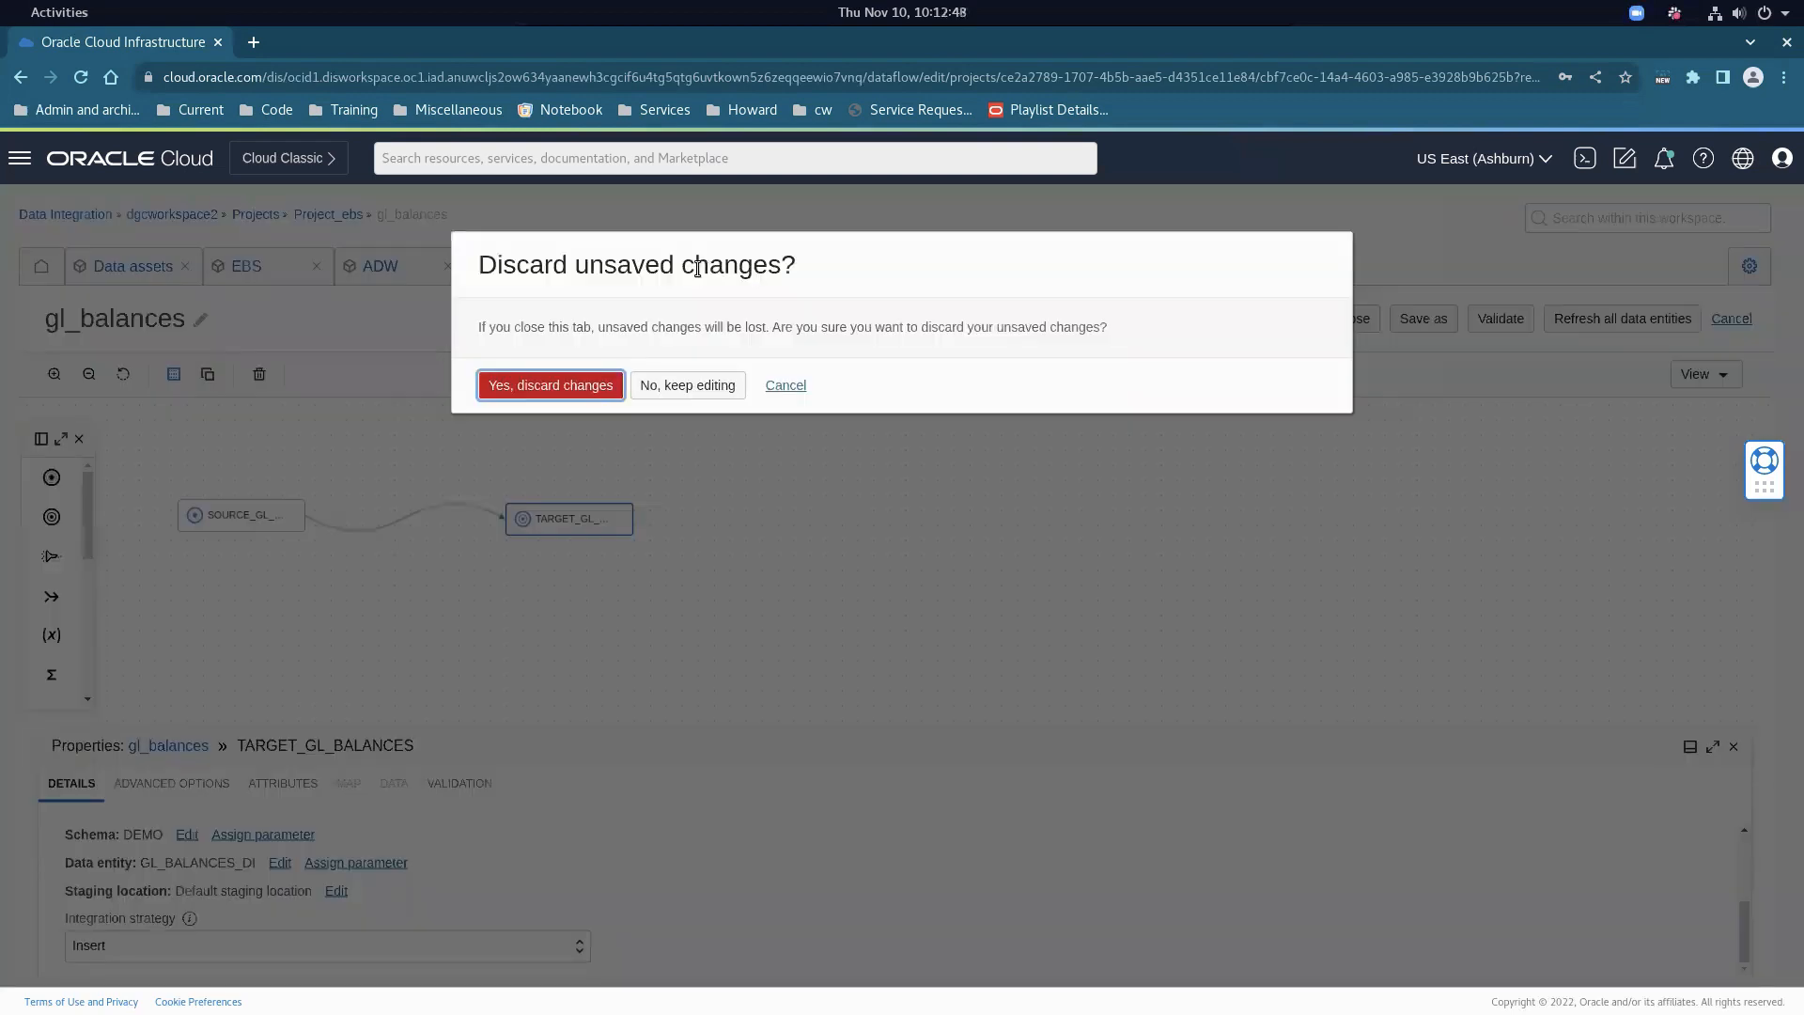
left_click(596, 388)
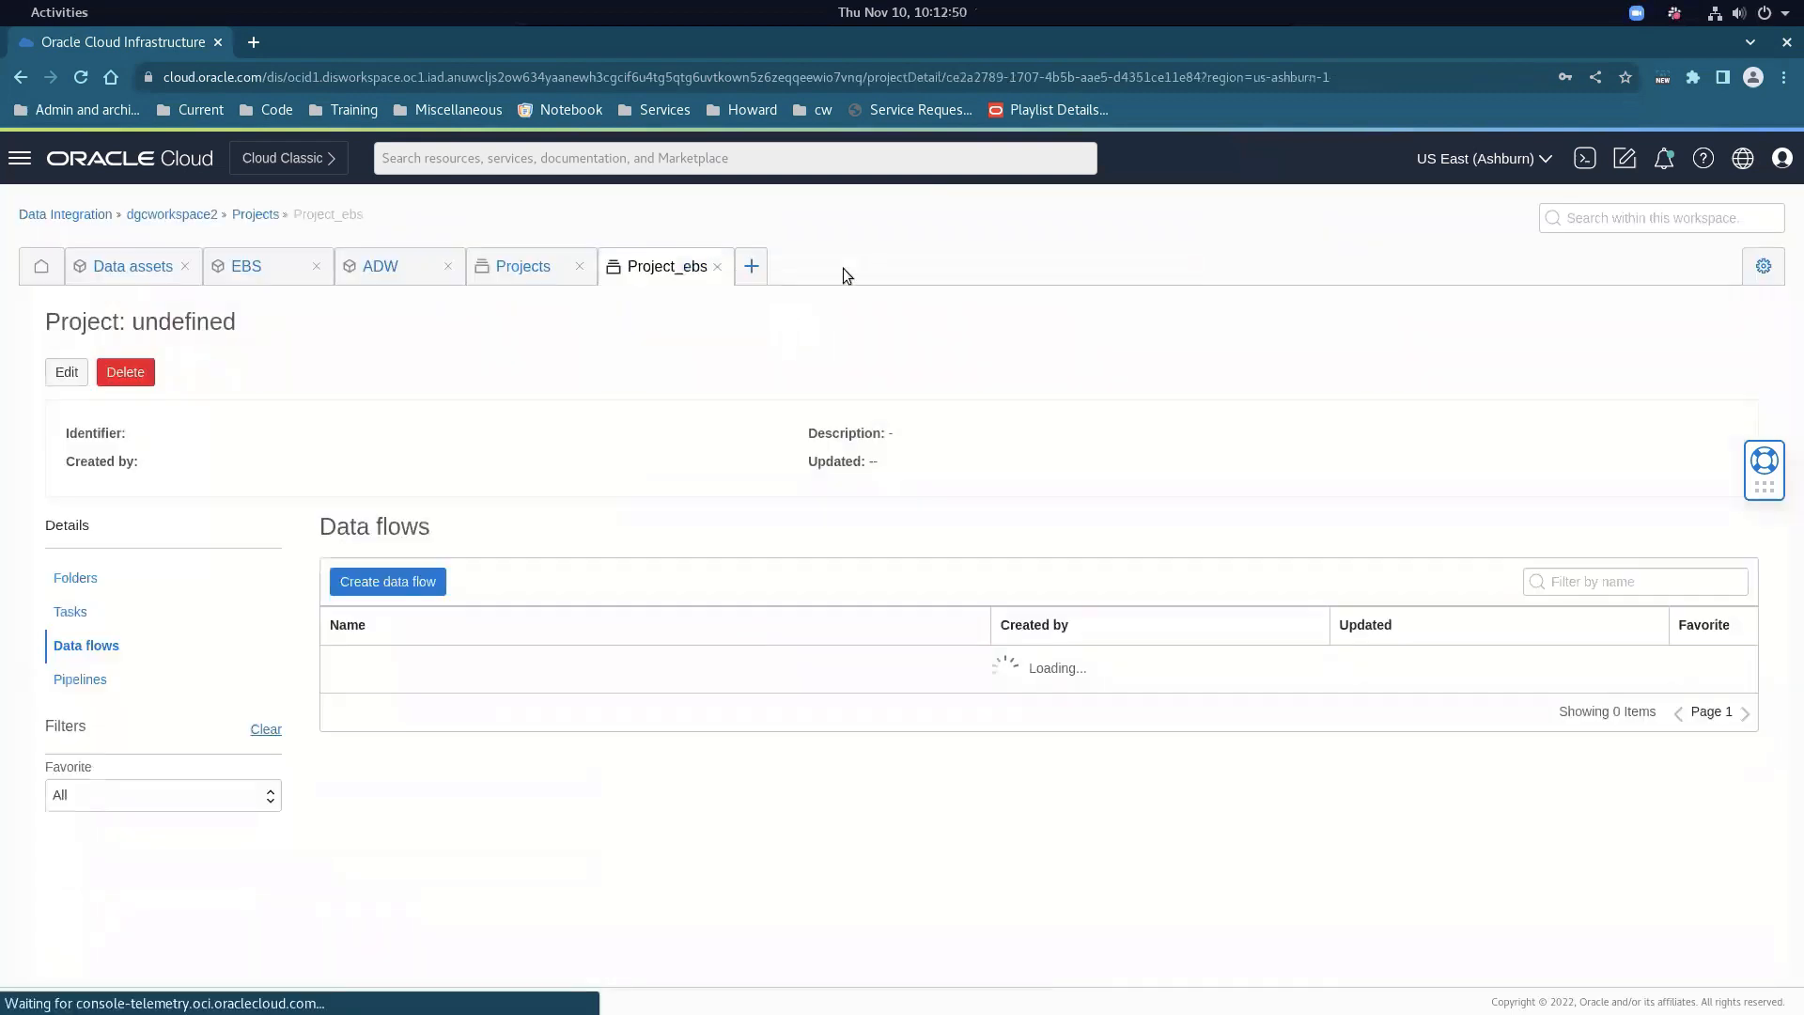
Close the ADW data asset and EBS views, keeping only Project_ebs open
left_click(717, 266)
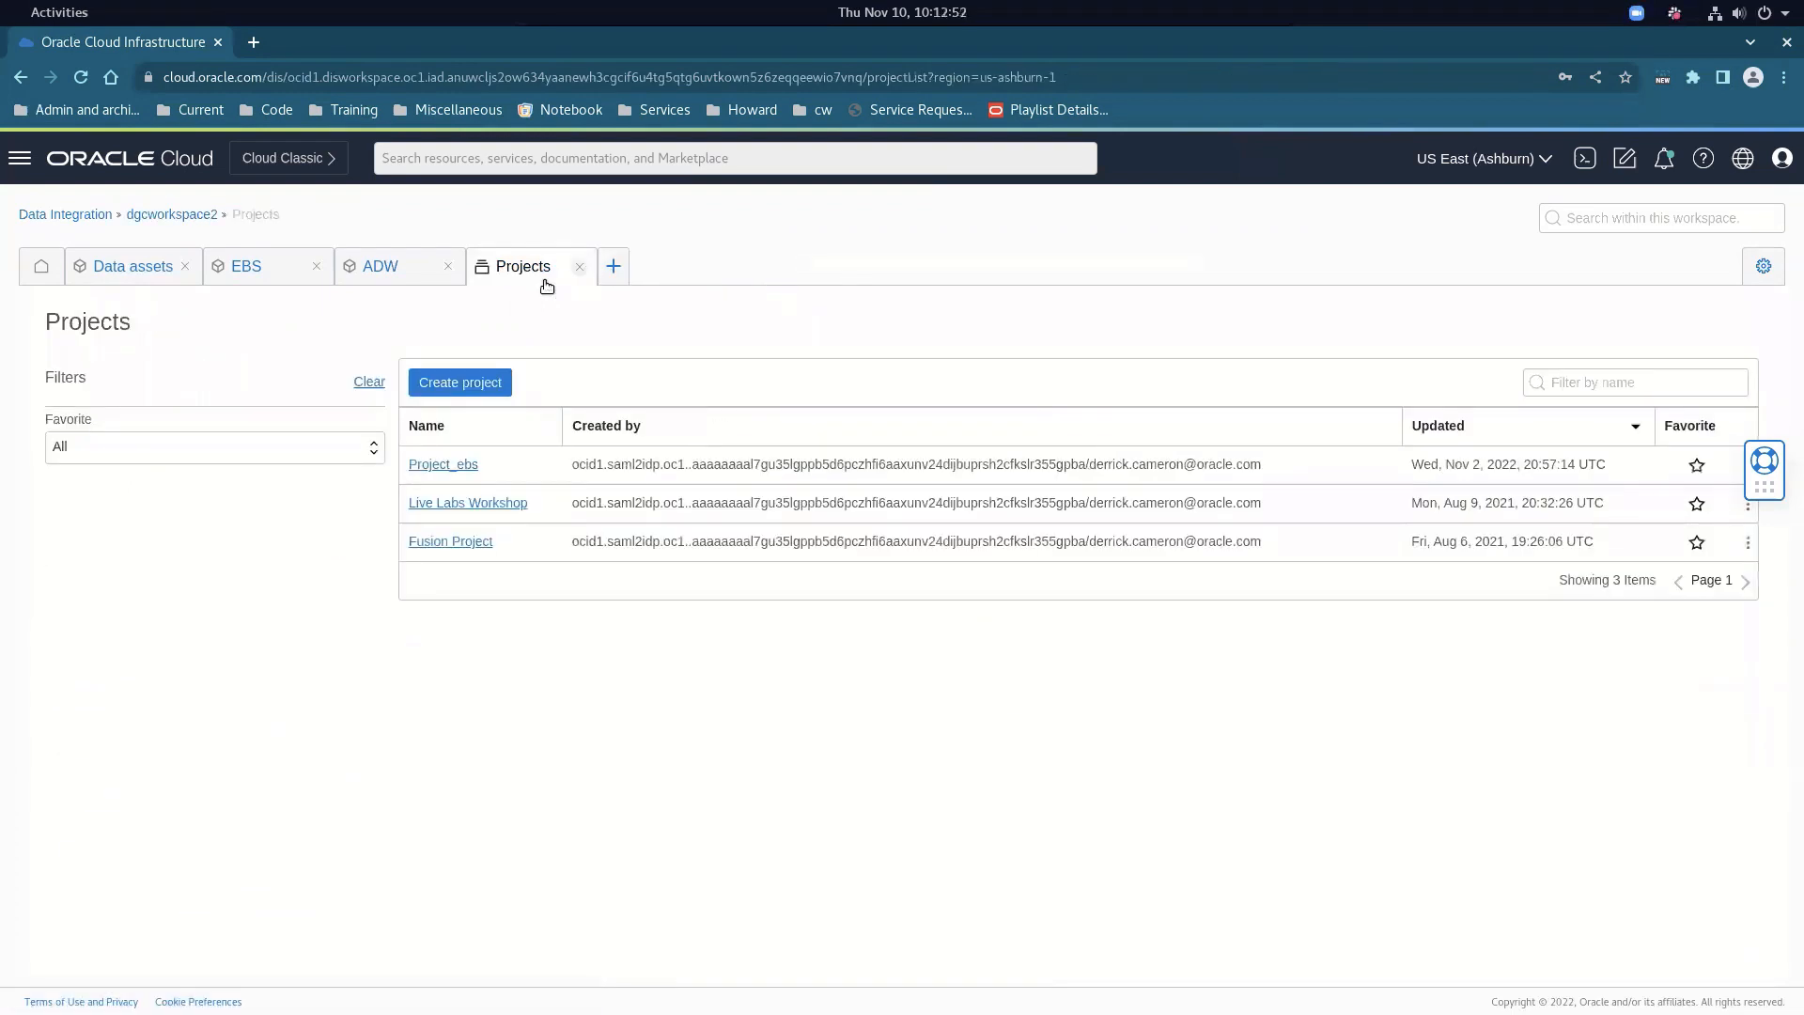
left_click(456, 467)
left_click(447, 266)
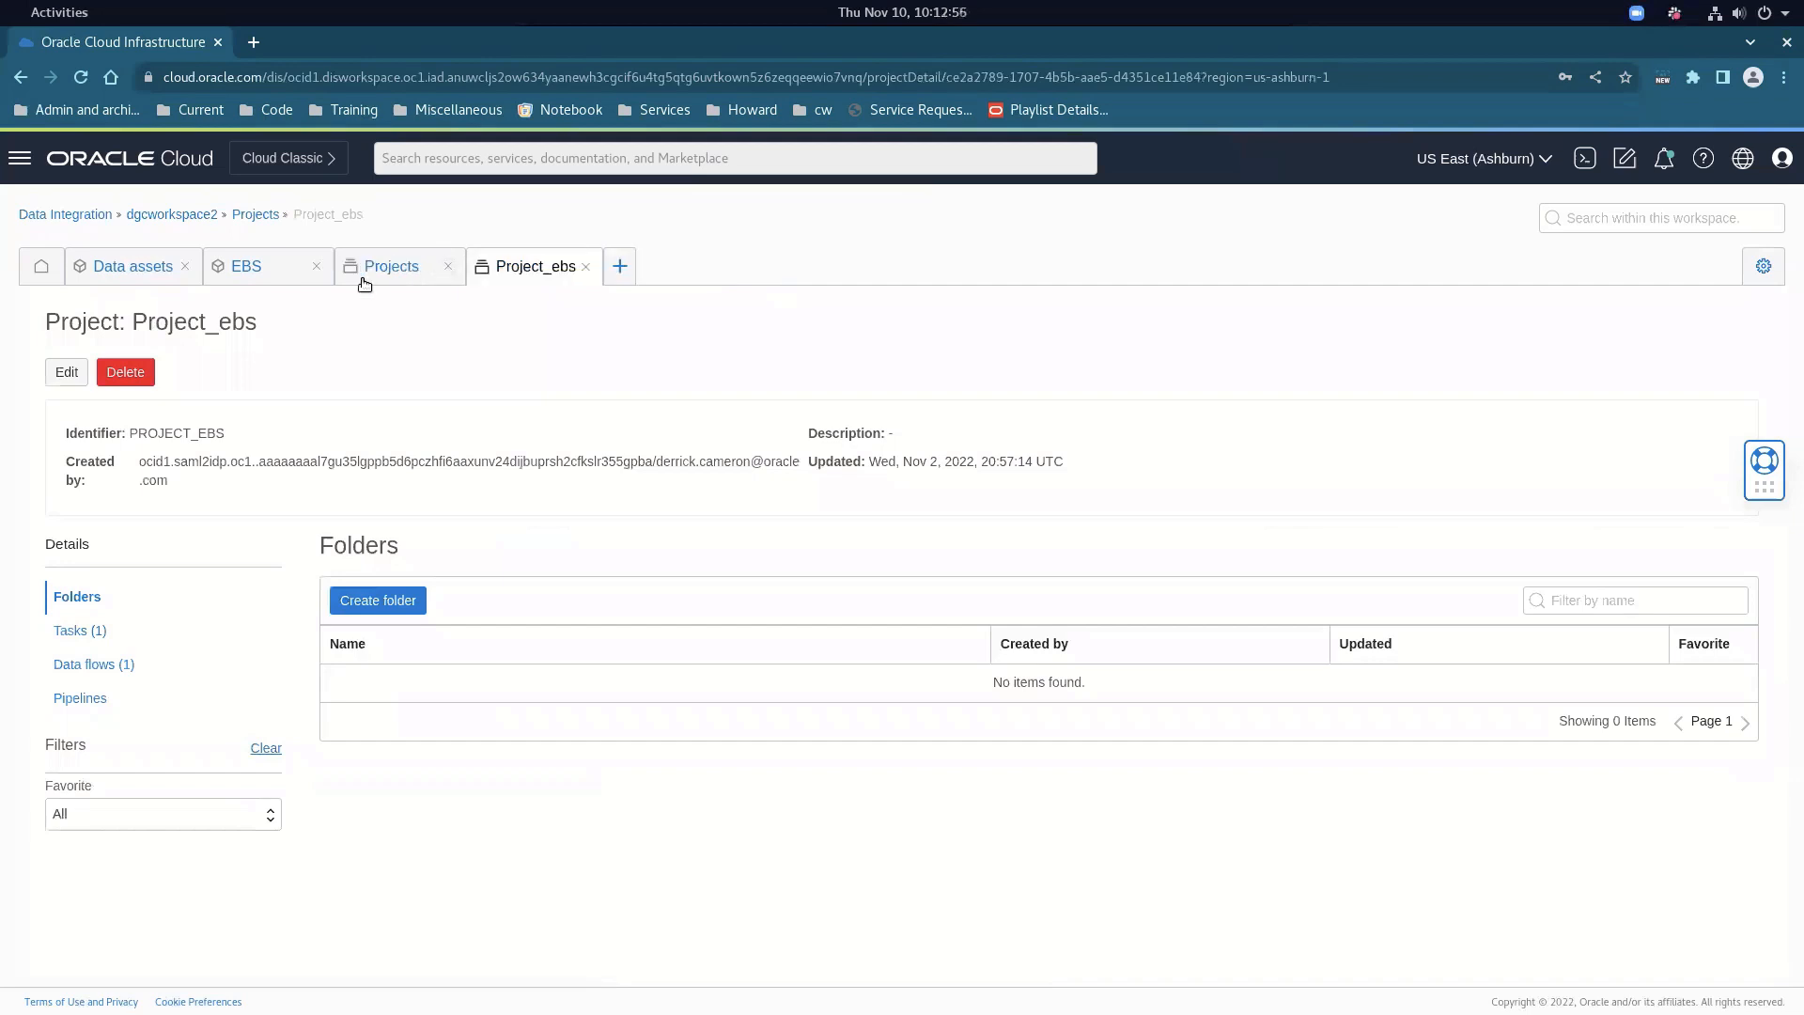
left_click(317, 266)
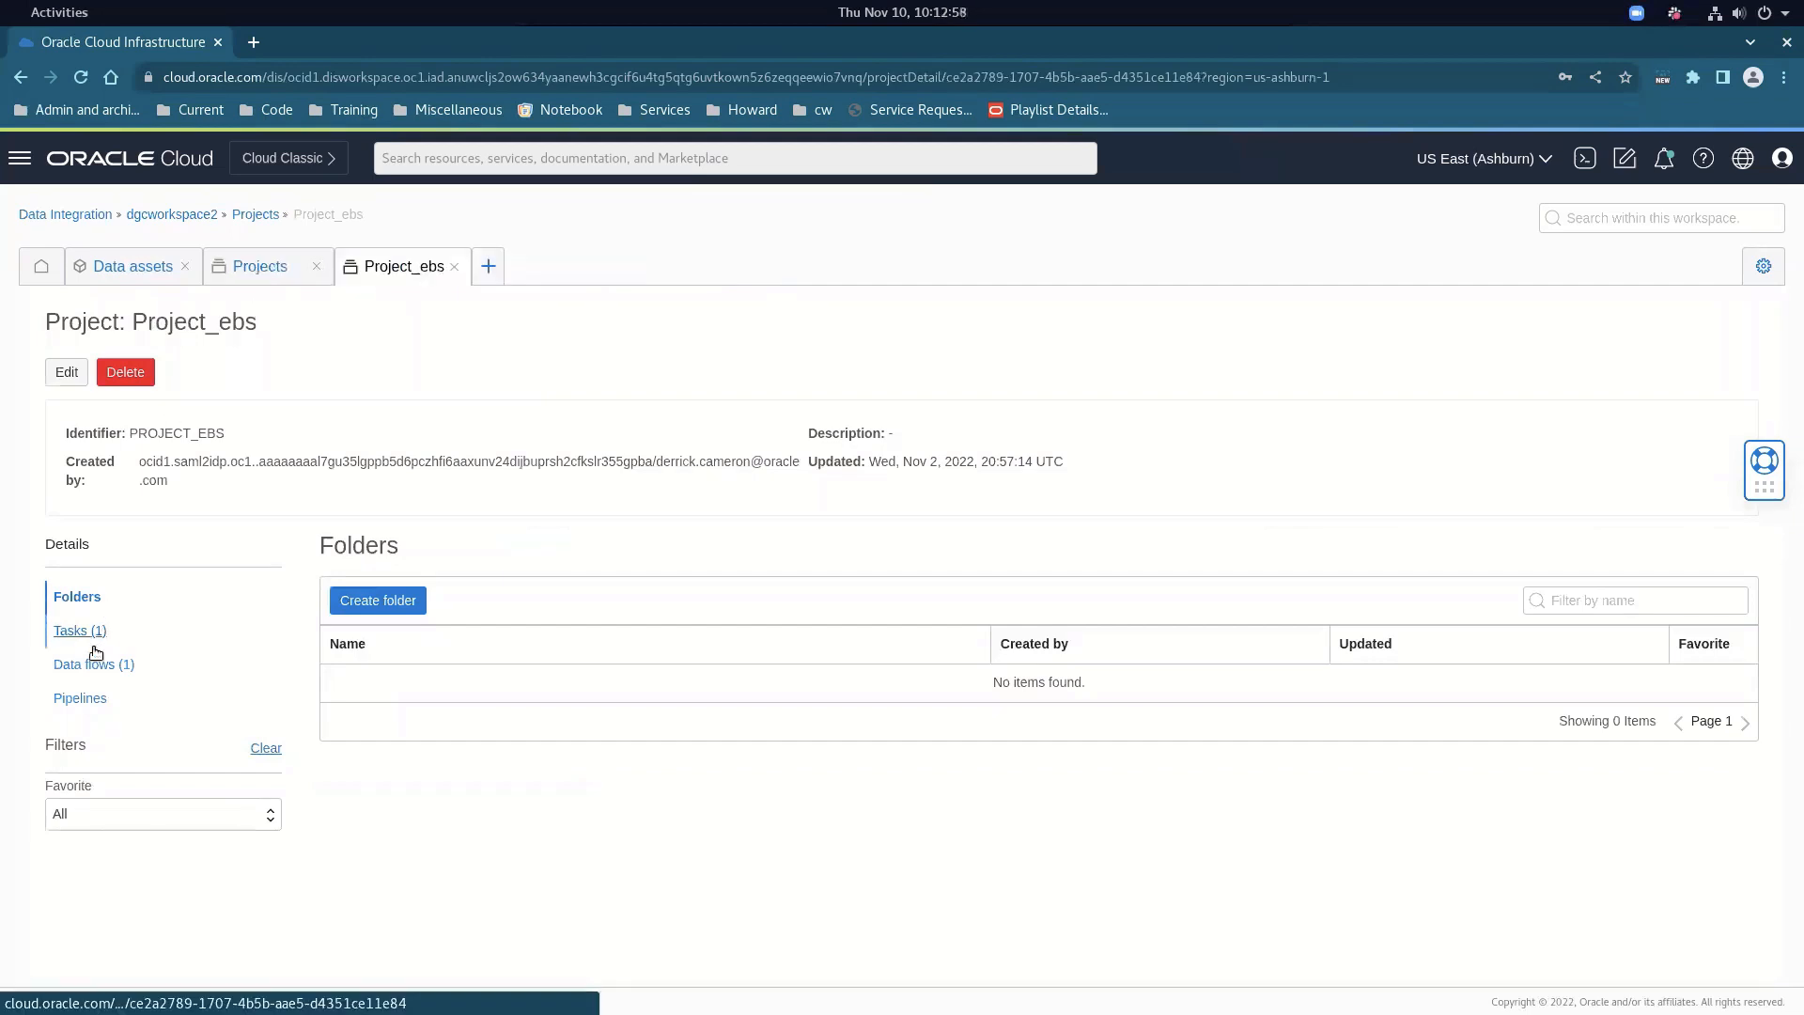
Review IntegrationTask gl_balances from Project_ebs's task list and exit its editor without saving
left_click(71, 631)
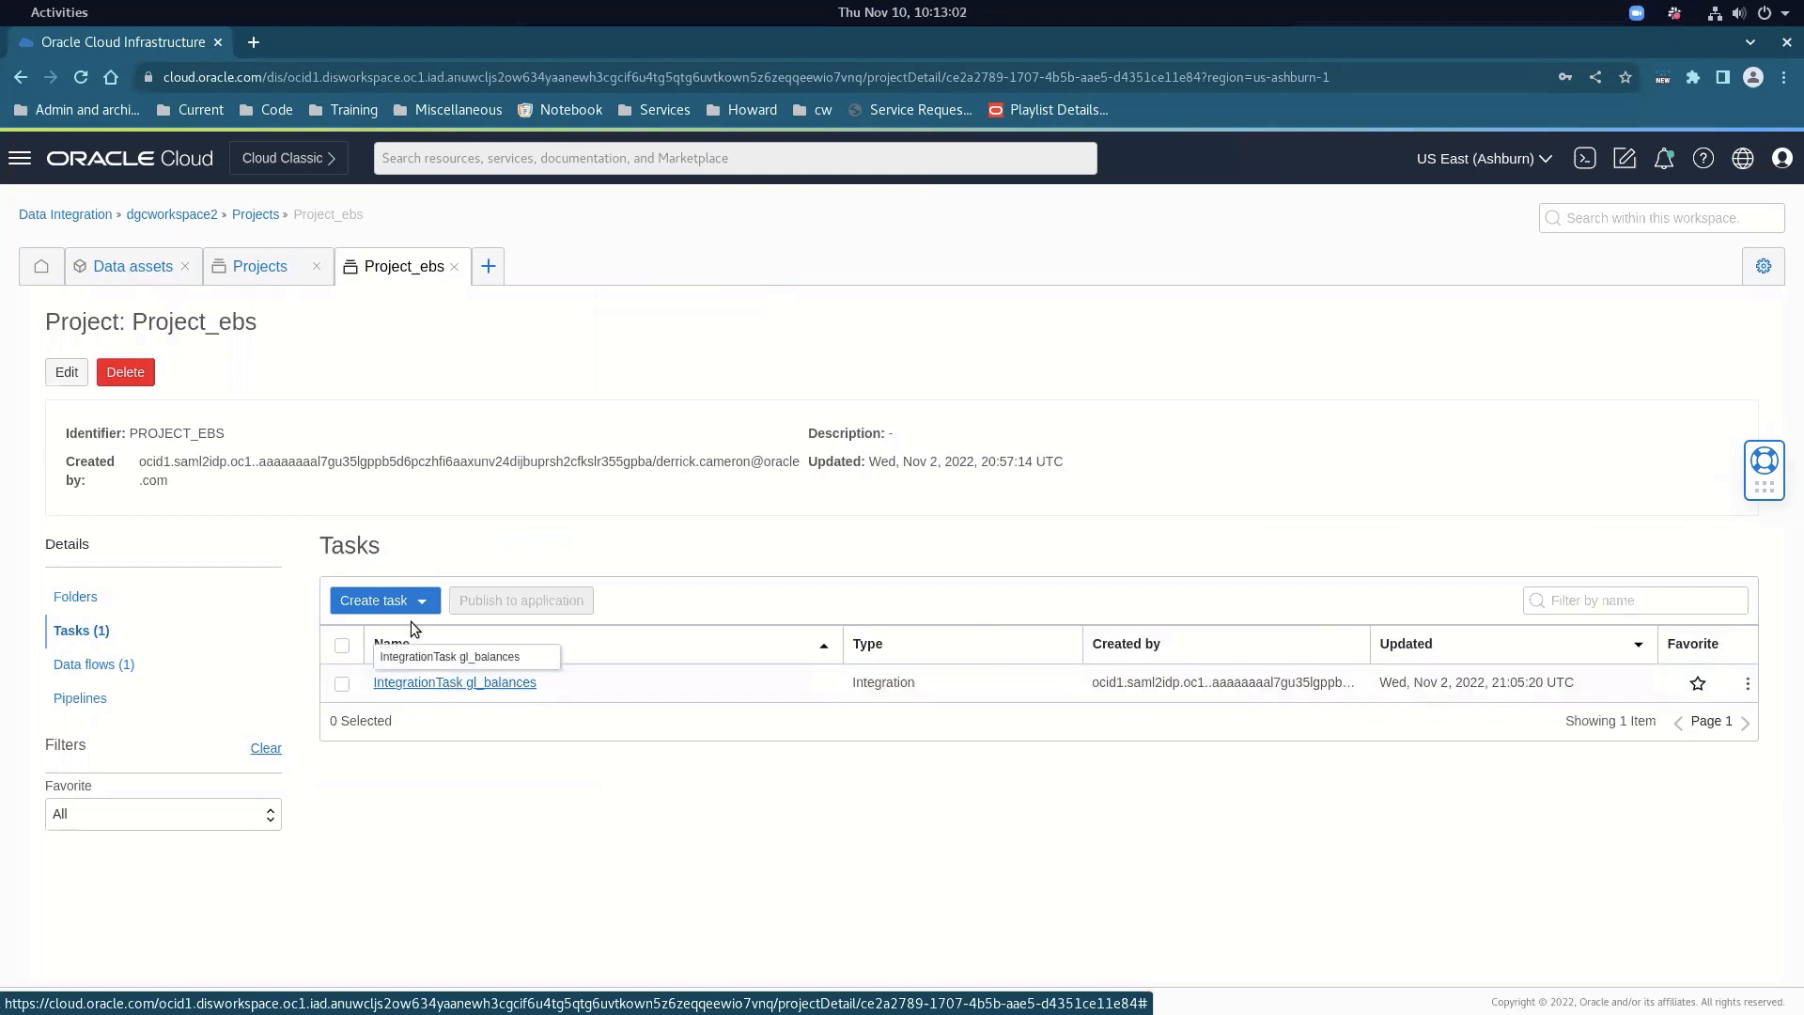
left_click(416, 603)
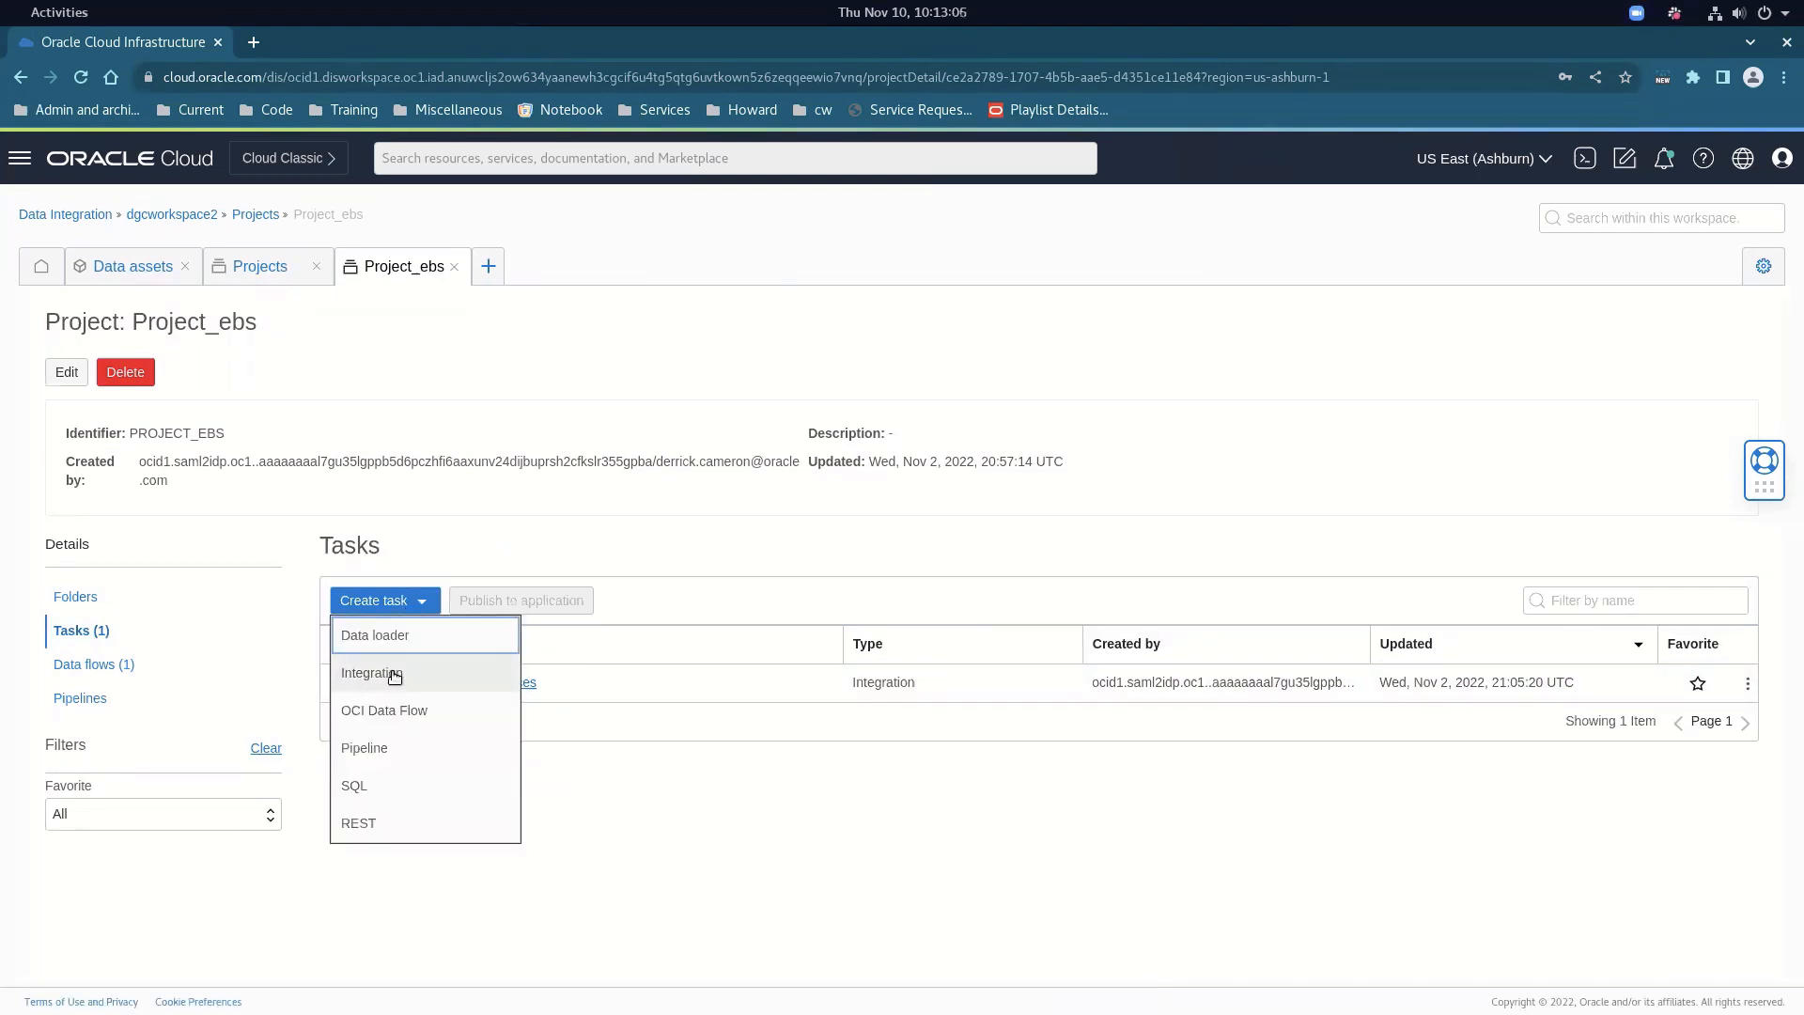
left_click(628, 814)
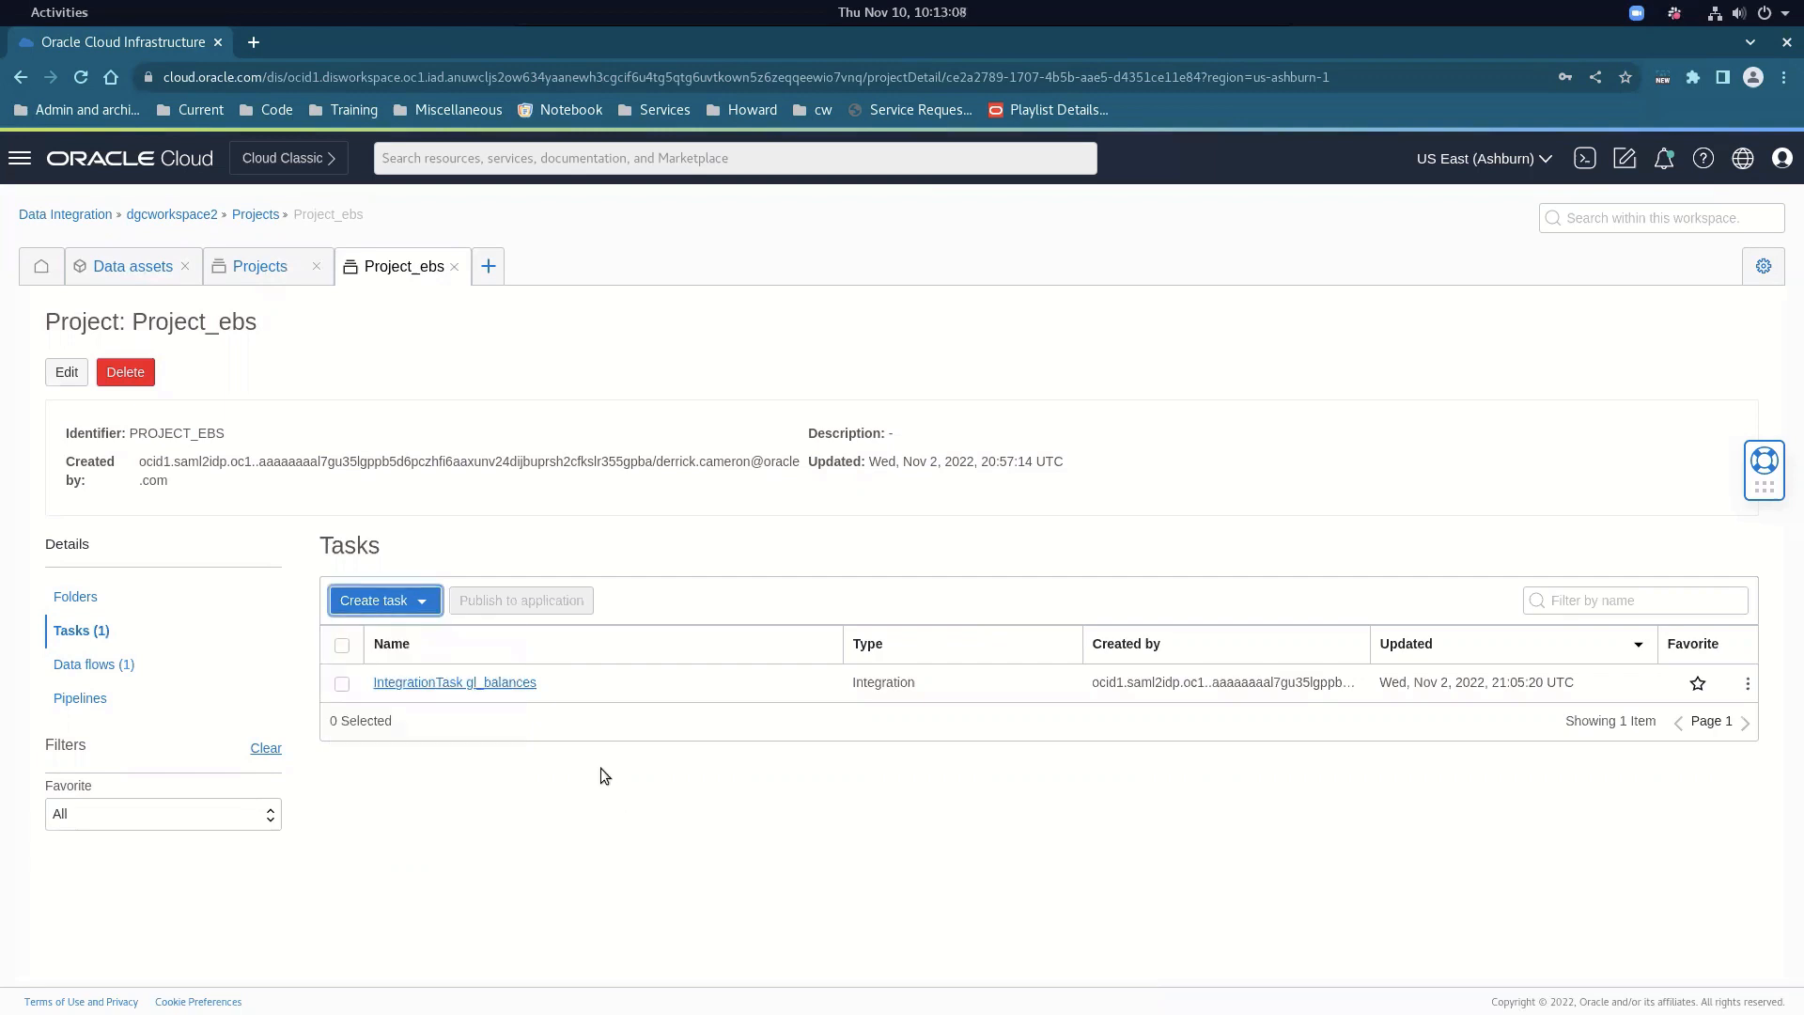
left_click(499, 682)
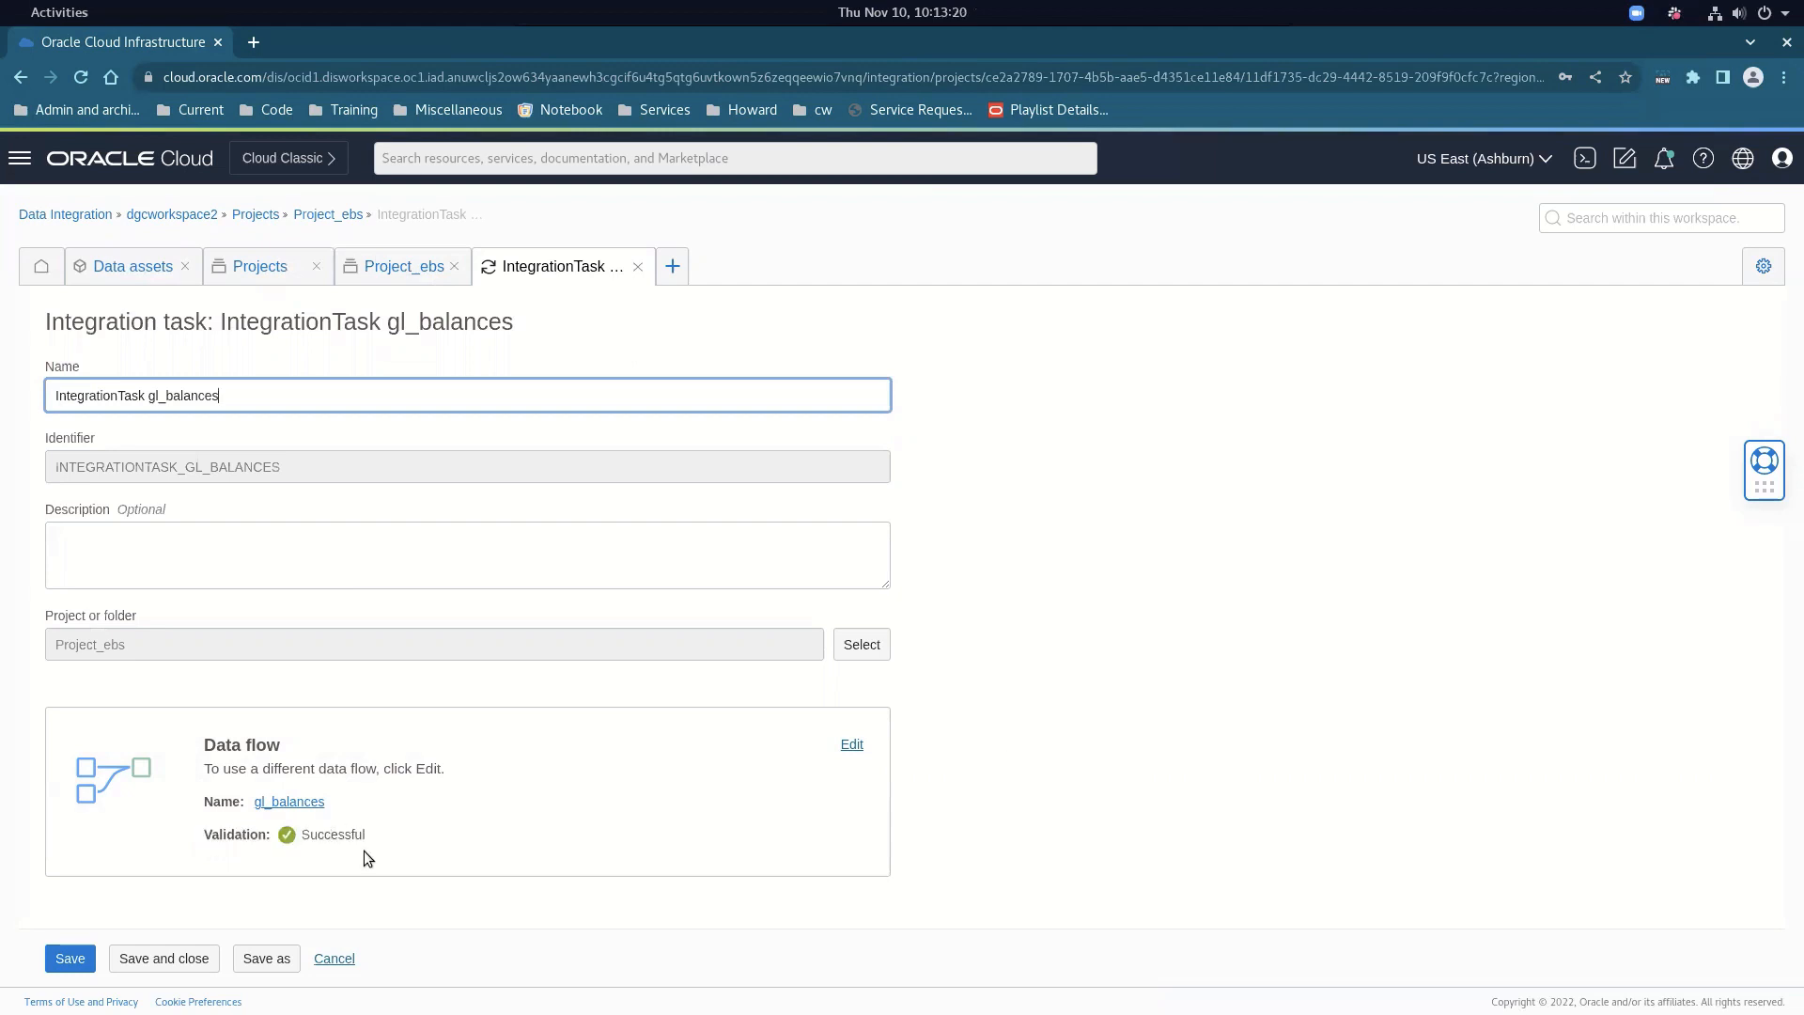
left_click(331, 959)
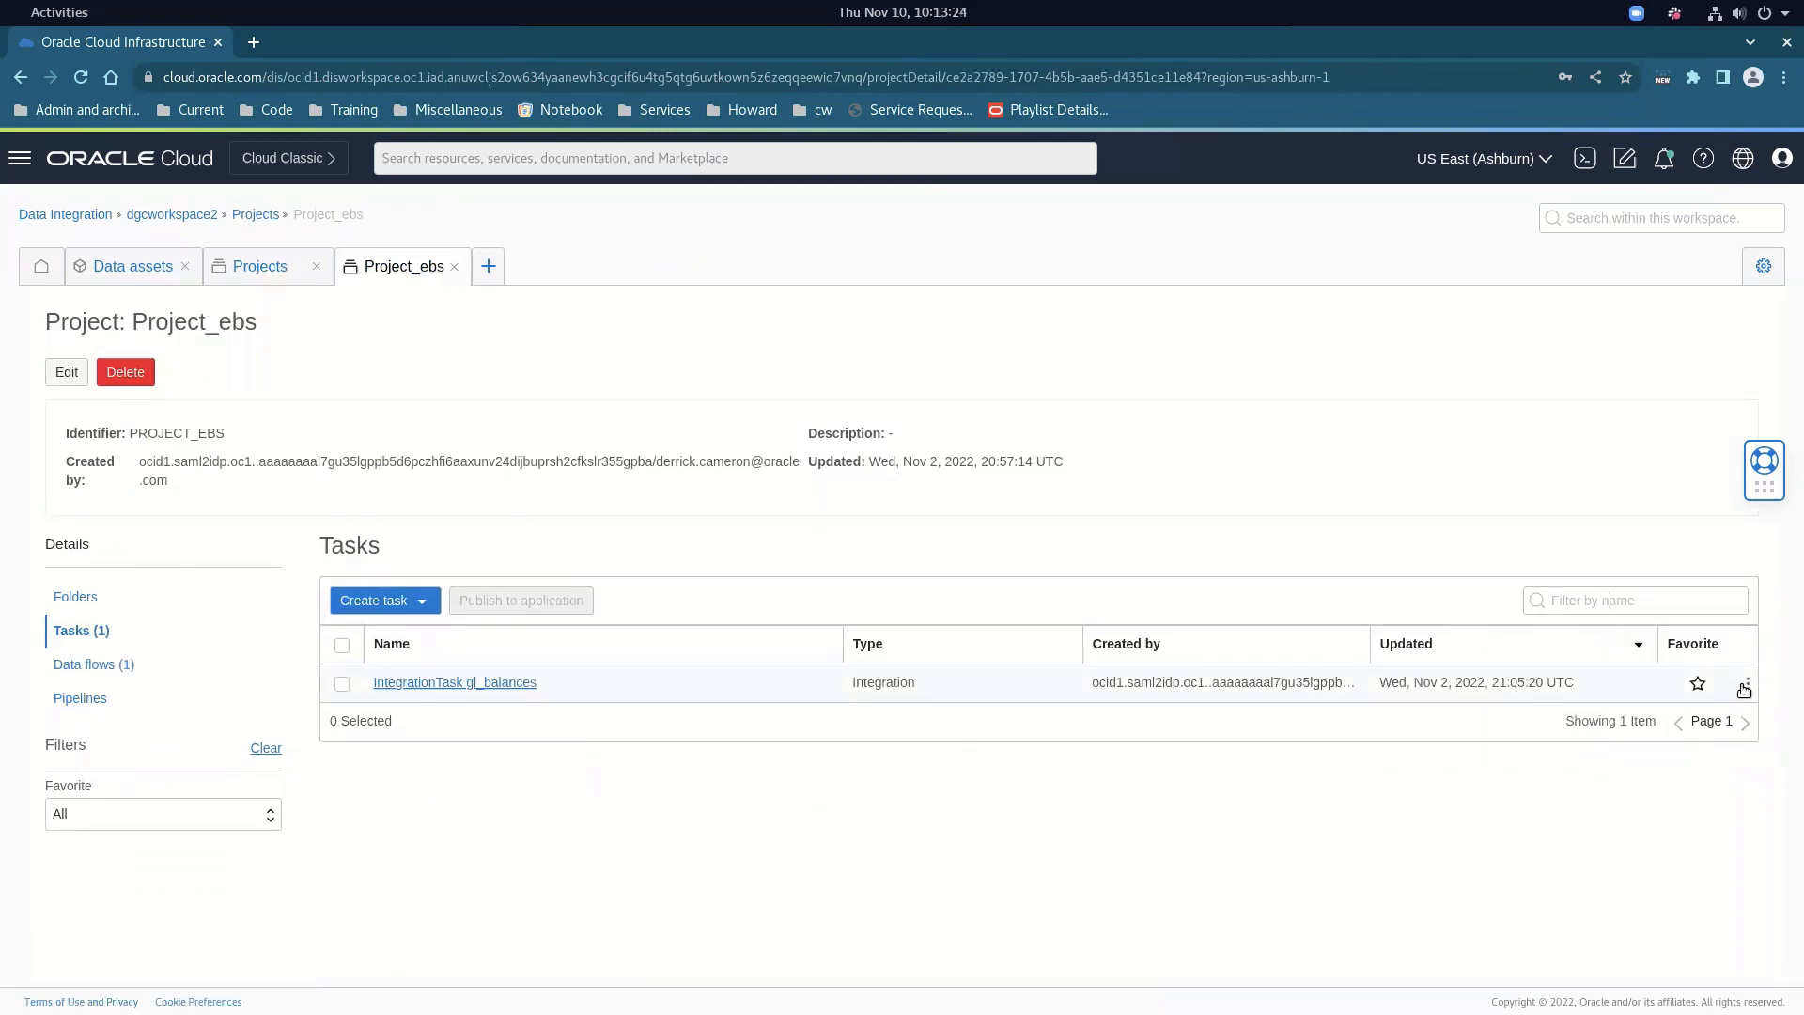
Check the gl_balances task's actions, then close Project_ebs and return to the dgcworkspace2 workspace
left_click(1749, 683)
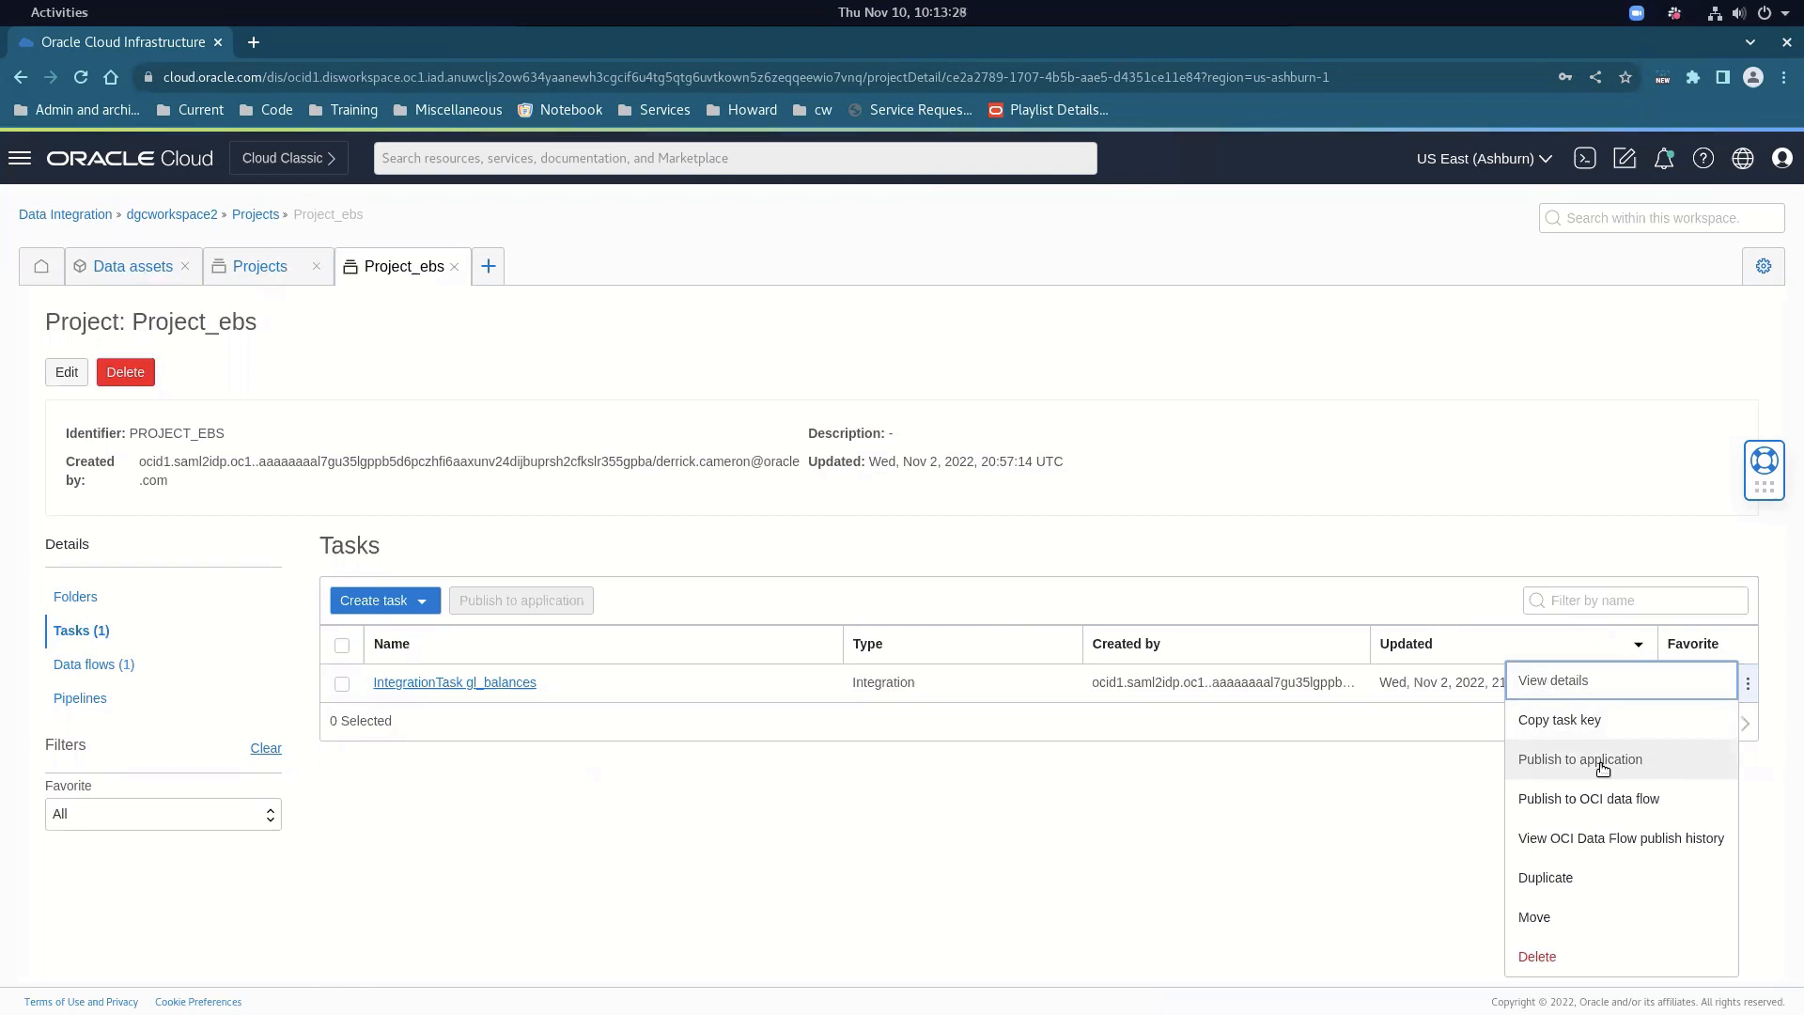
left_click(1383, 816)
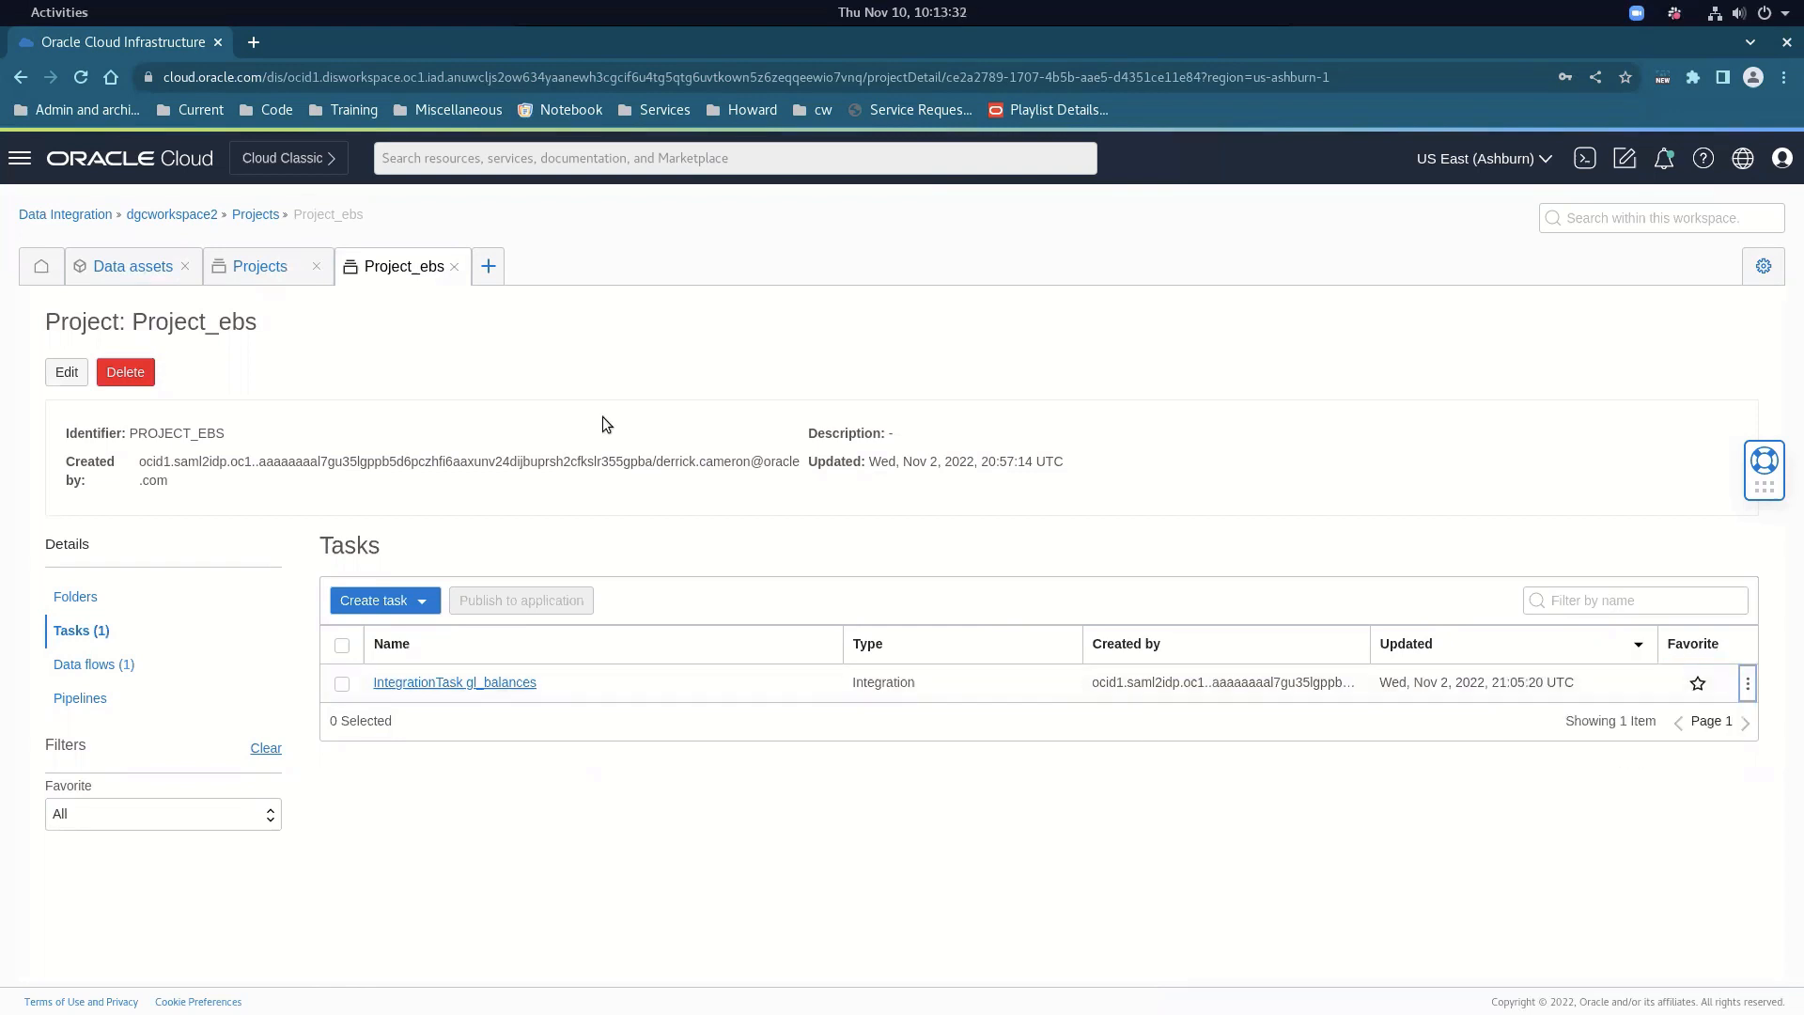
left_click(453, 268)
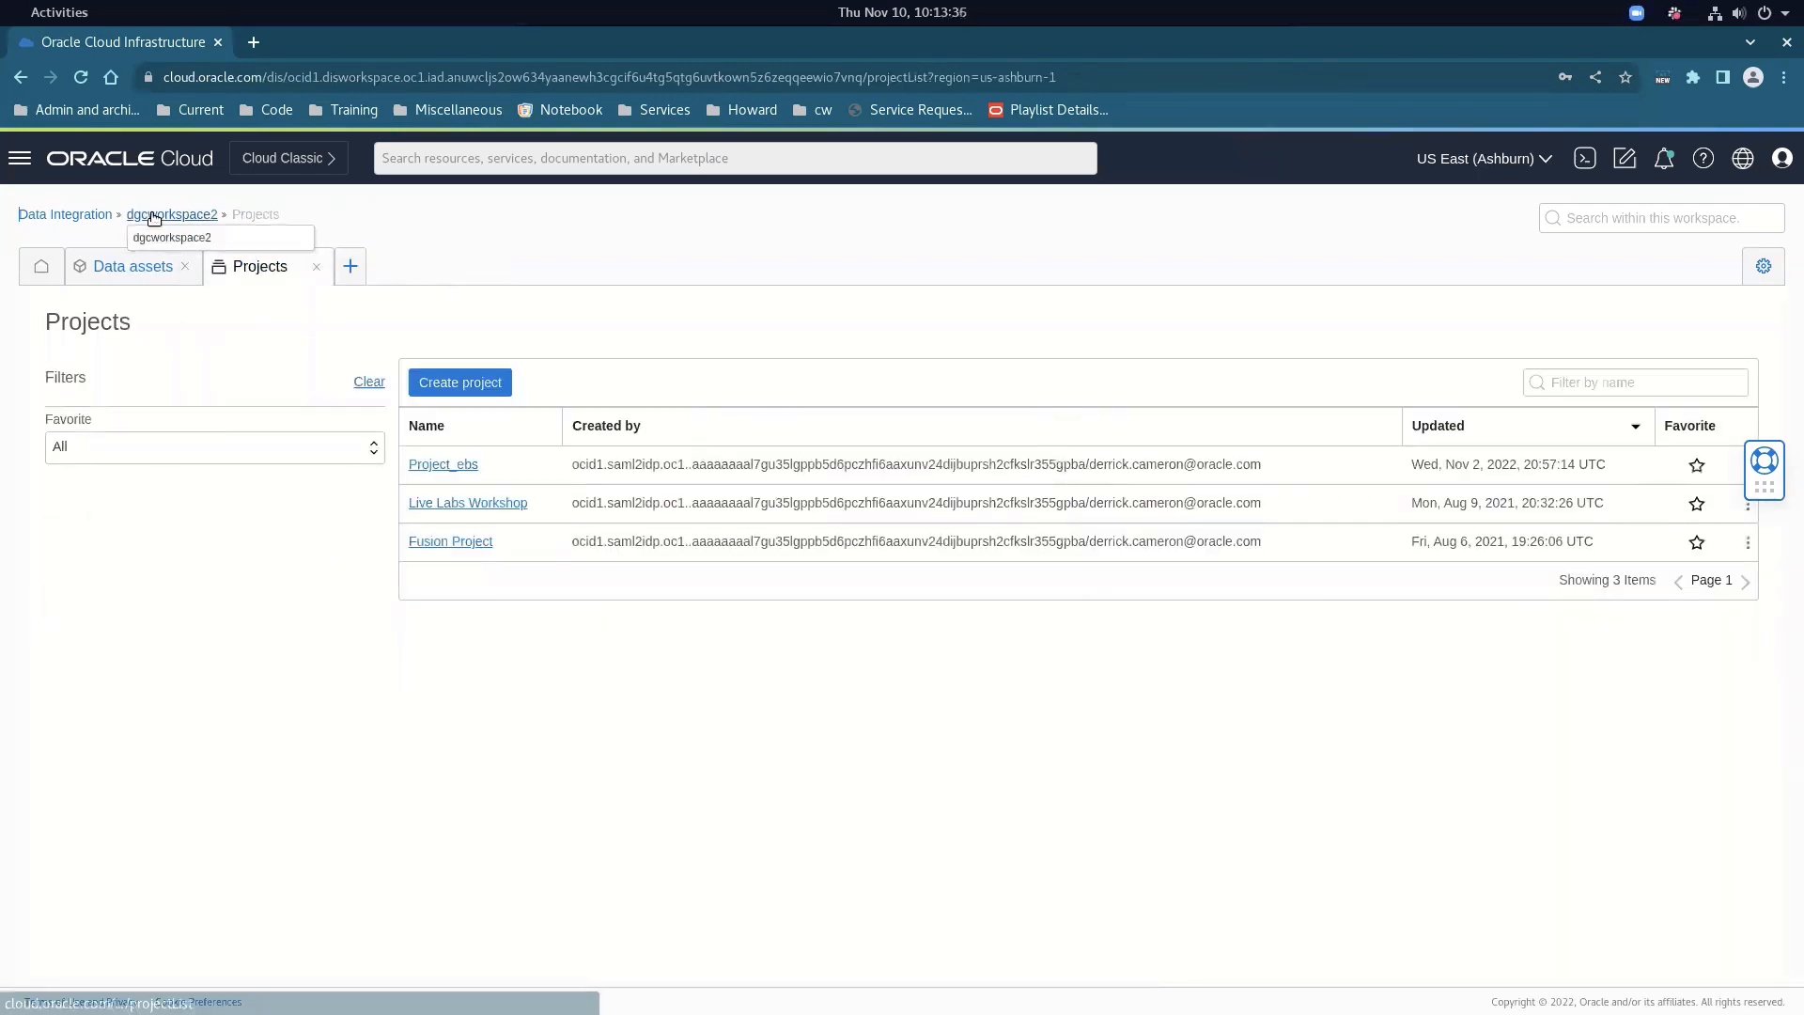
left_click(153, 215)
In the Default Application's published tasks, view the runs of IntegrationTask gl_balances
left_click(254, 371)
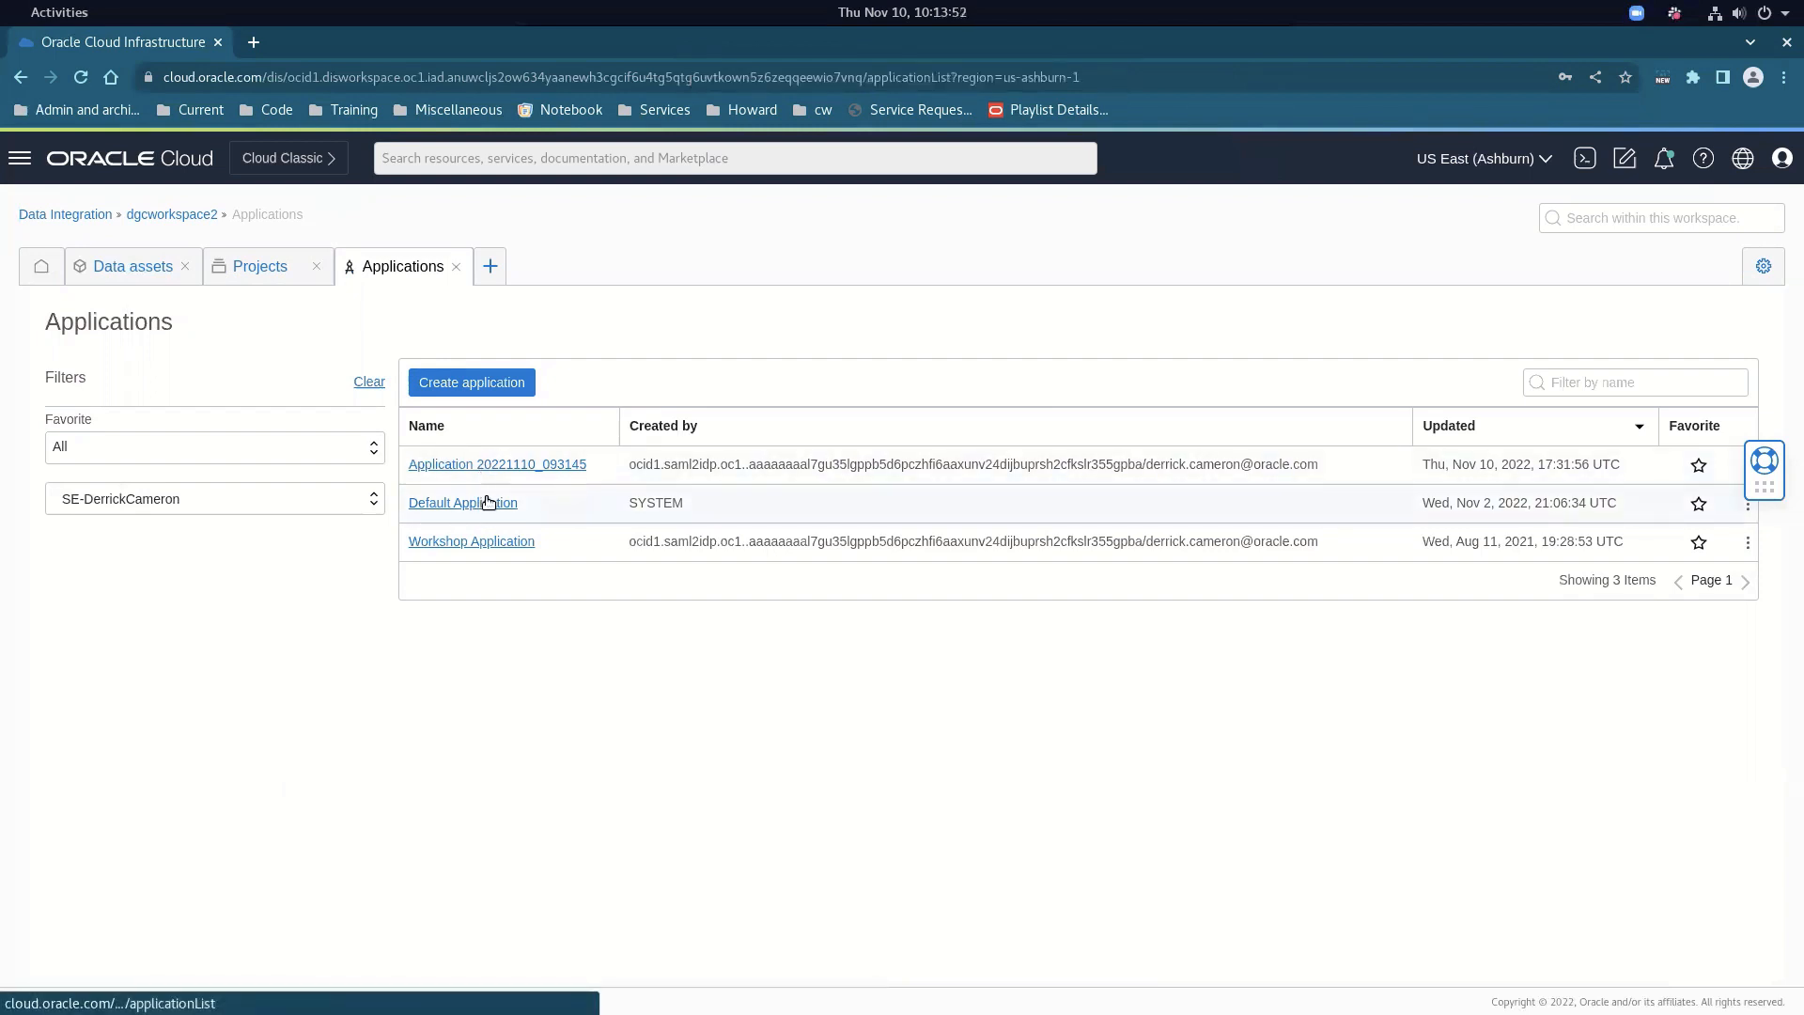
left_click(487, 501)
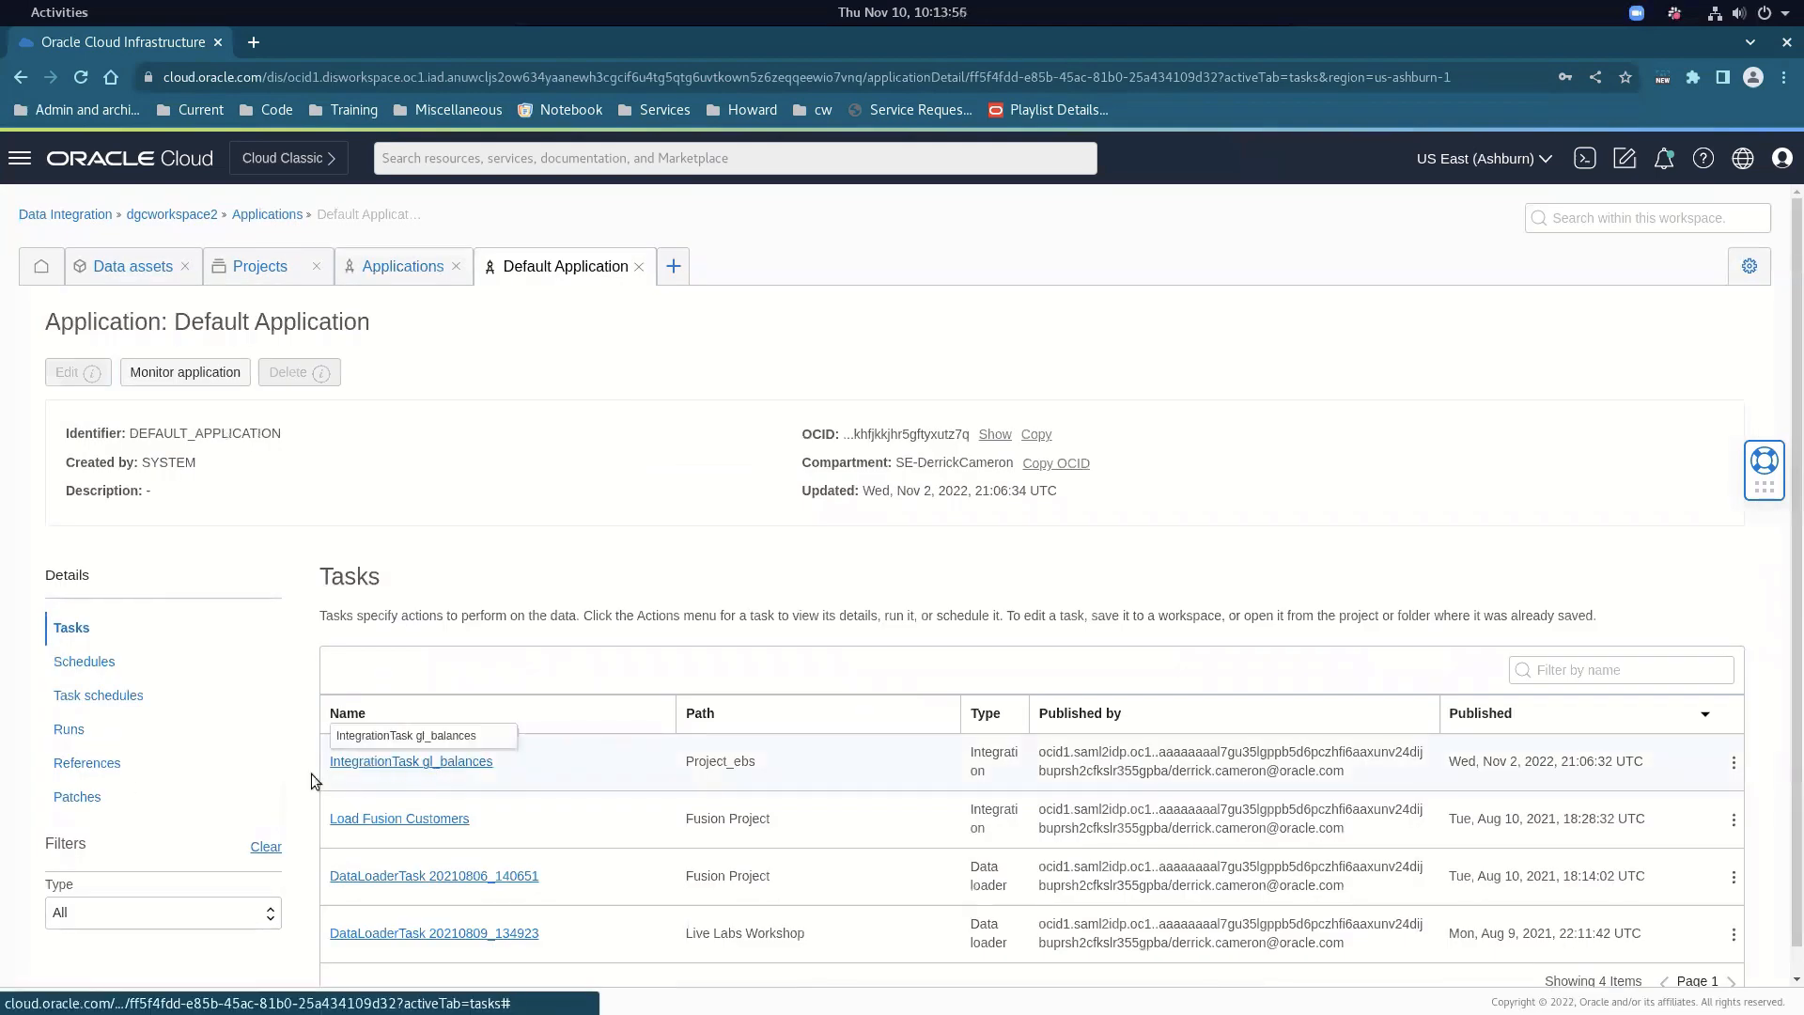
left_click(85, 799)
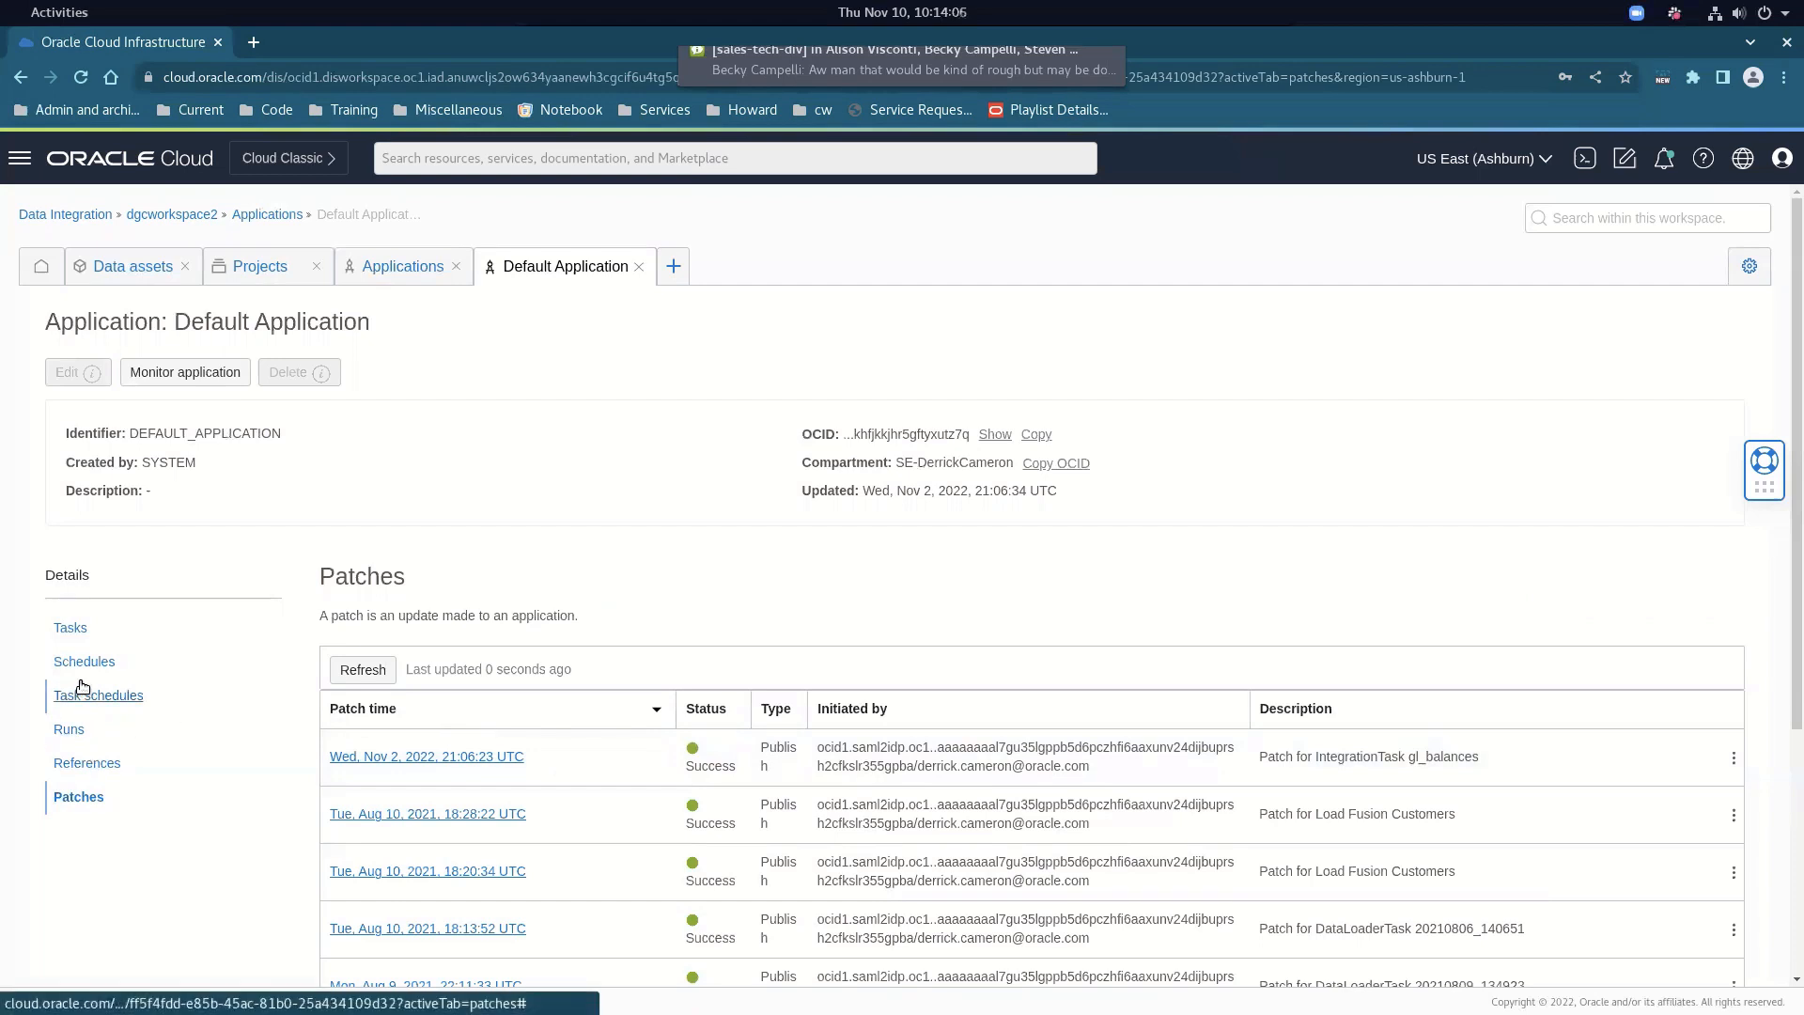
left_click(68, 627)
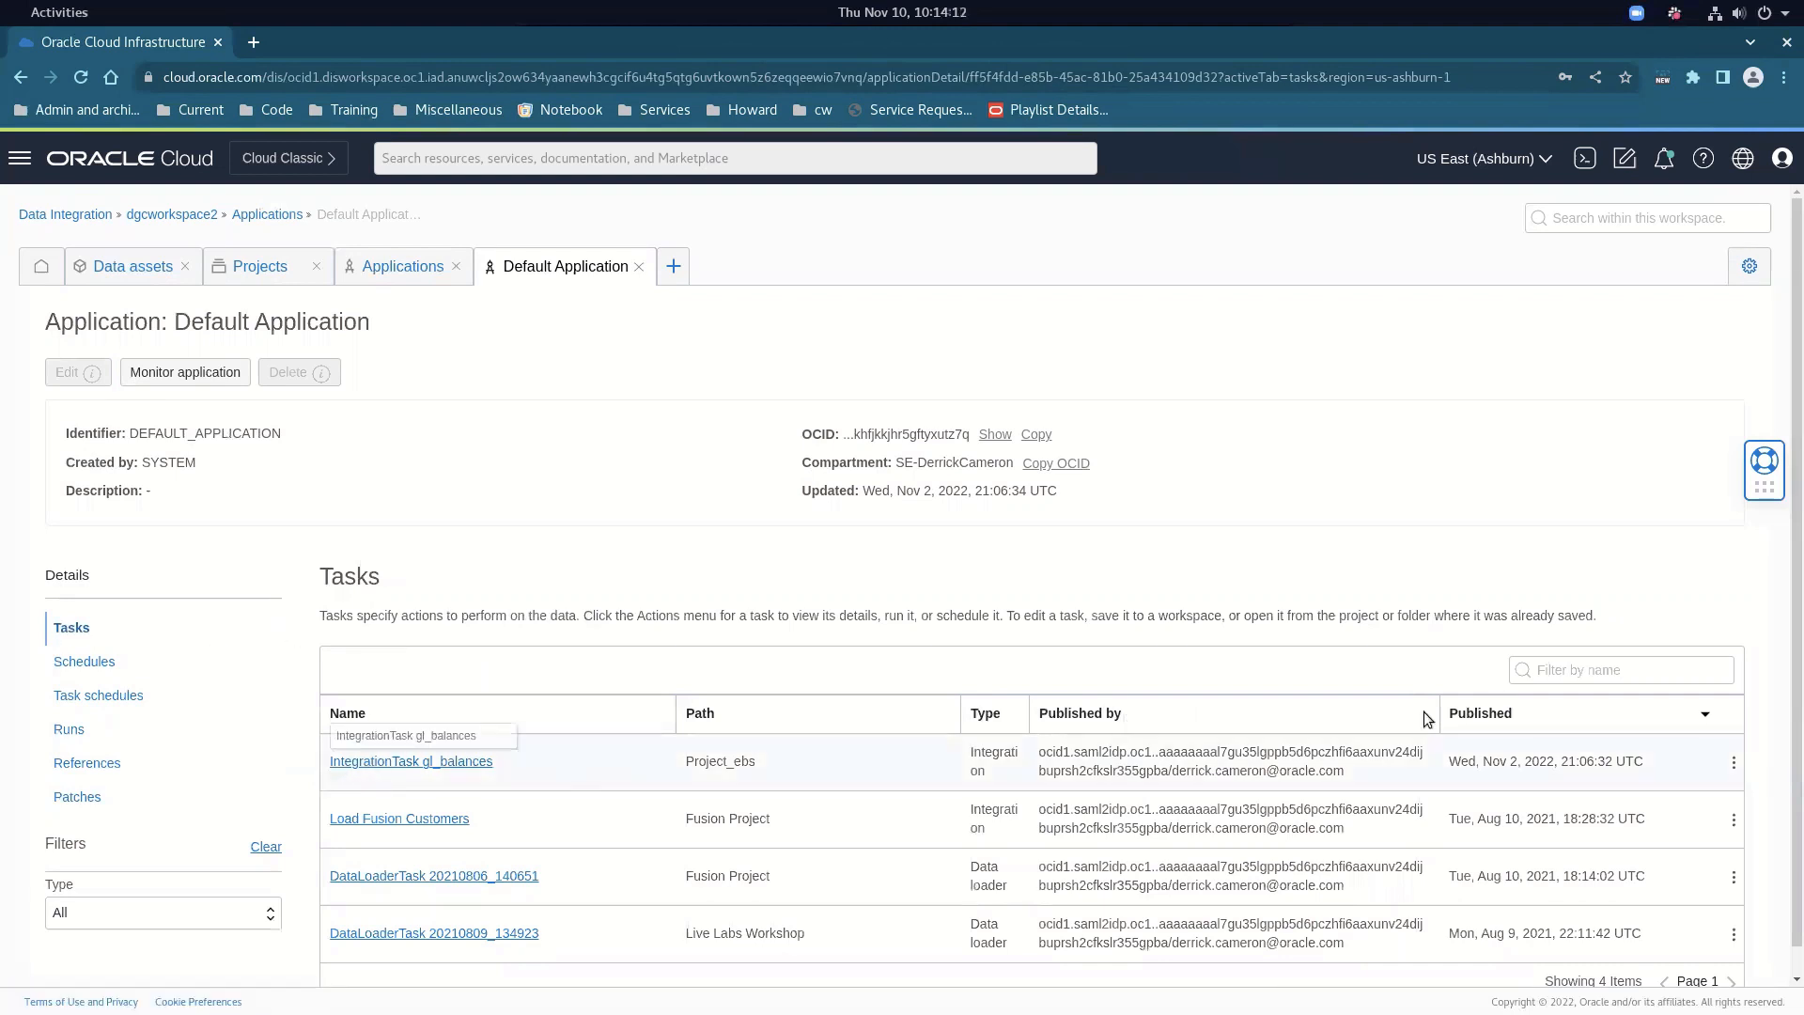
left_click(1734, 763)
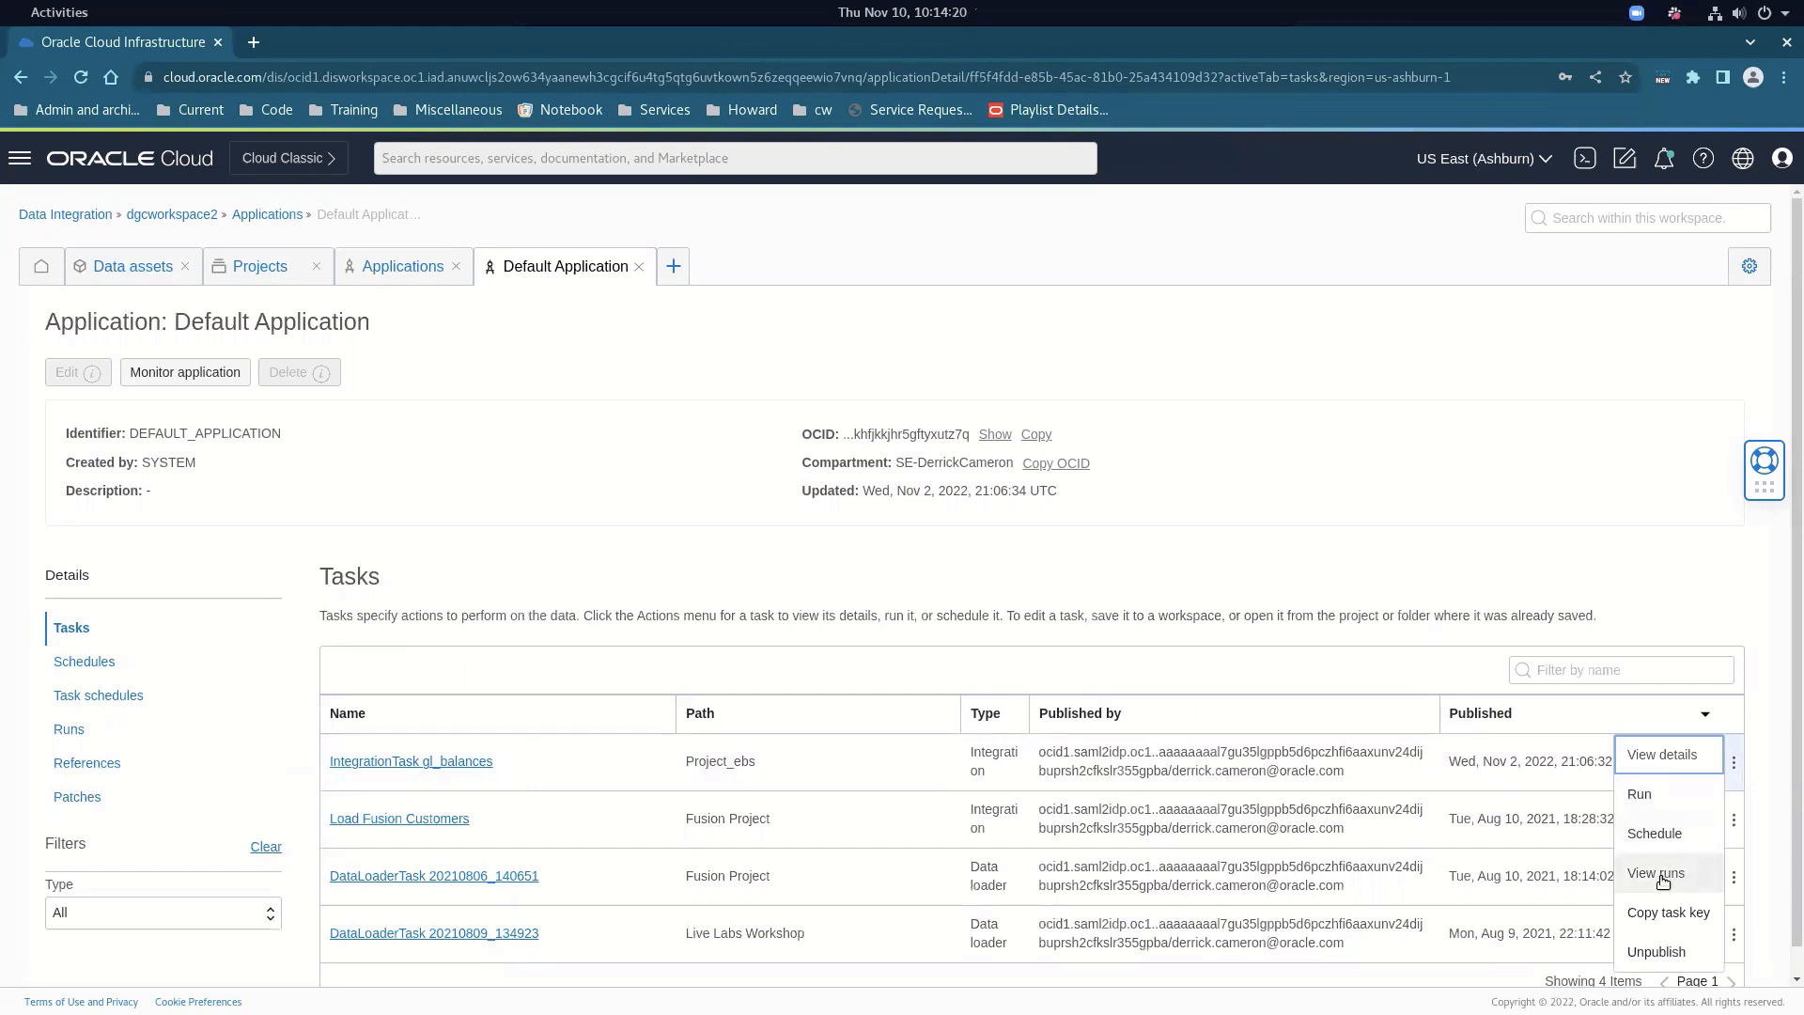
left_click(1662, 880)
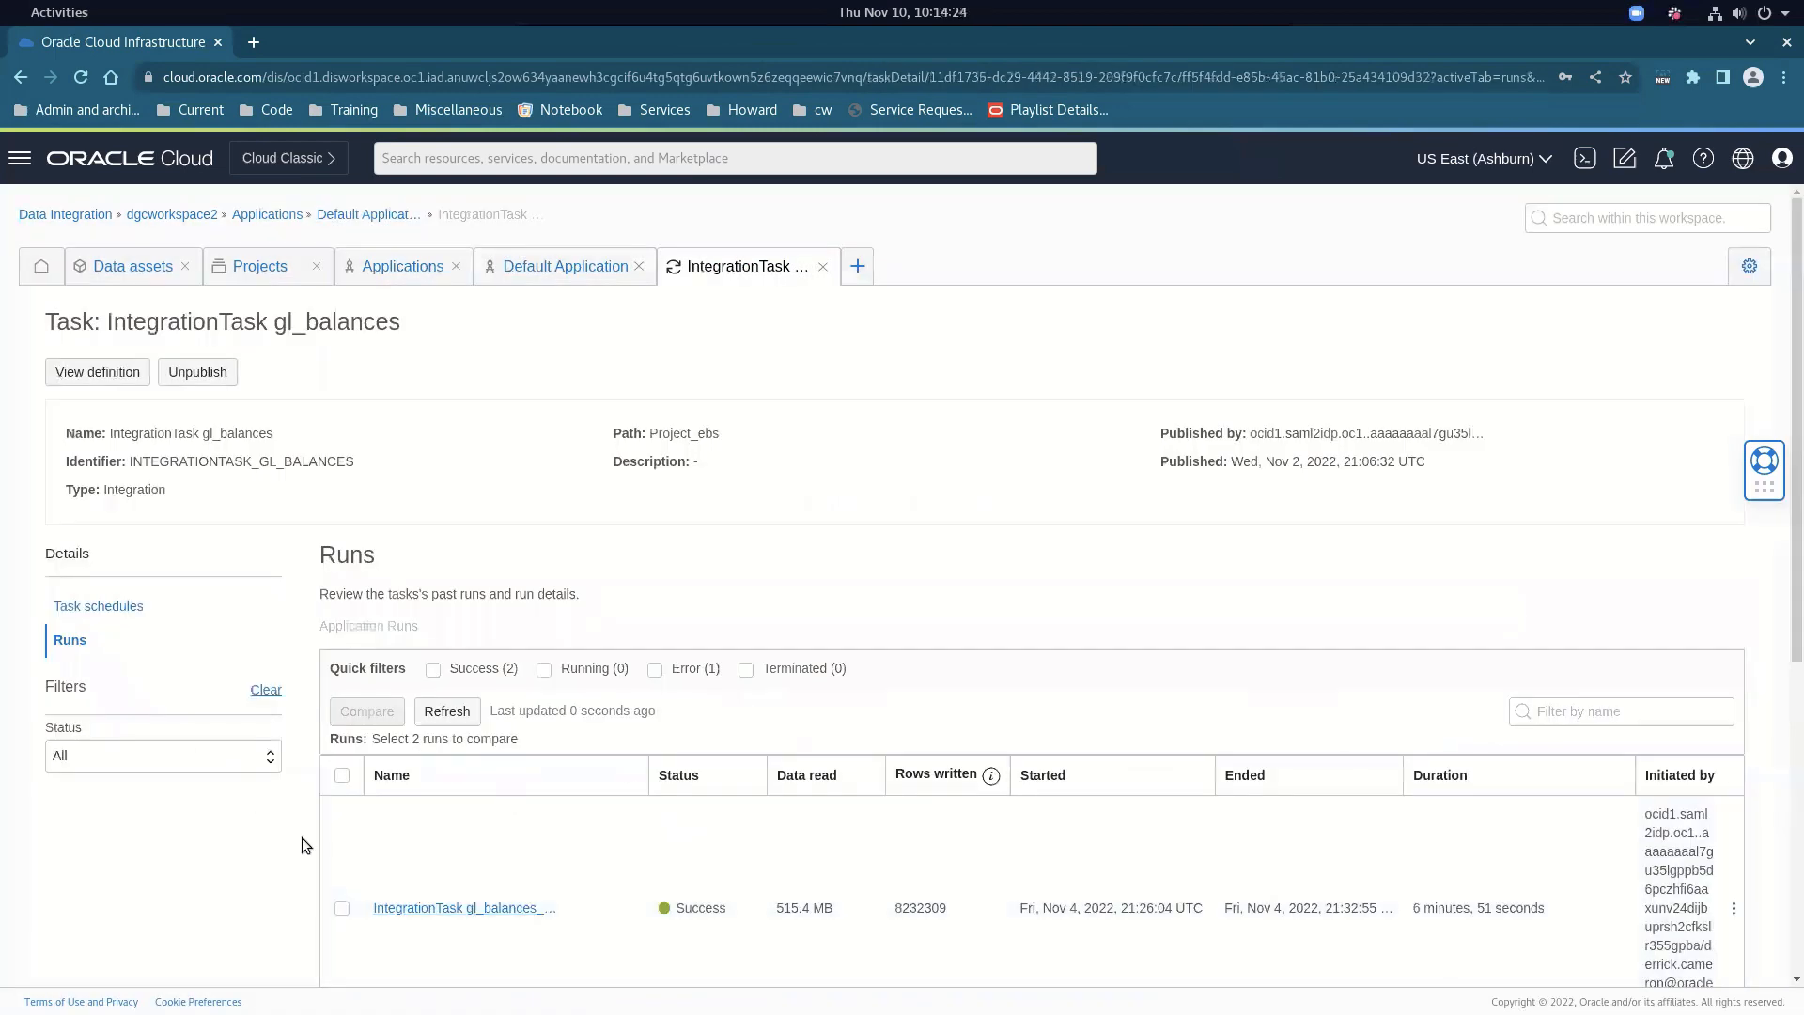
Note the latest gl_balances run's 515.4 MB data read and rows written in the Runs table
scroll(444, 844, "down", 3)
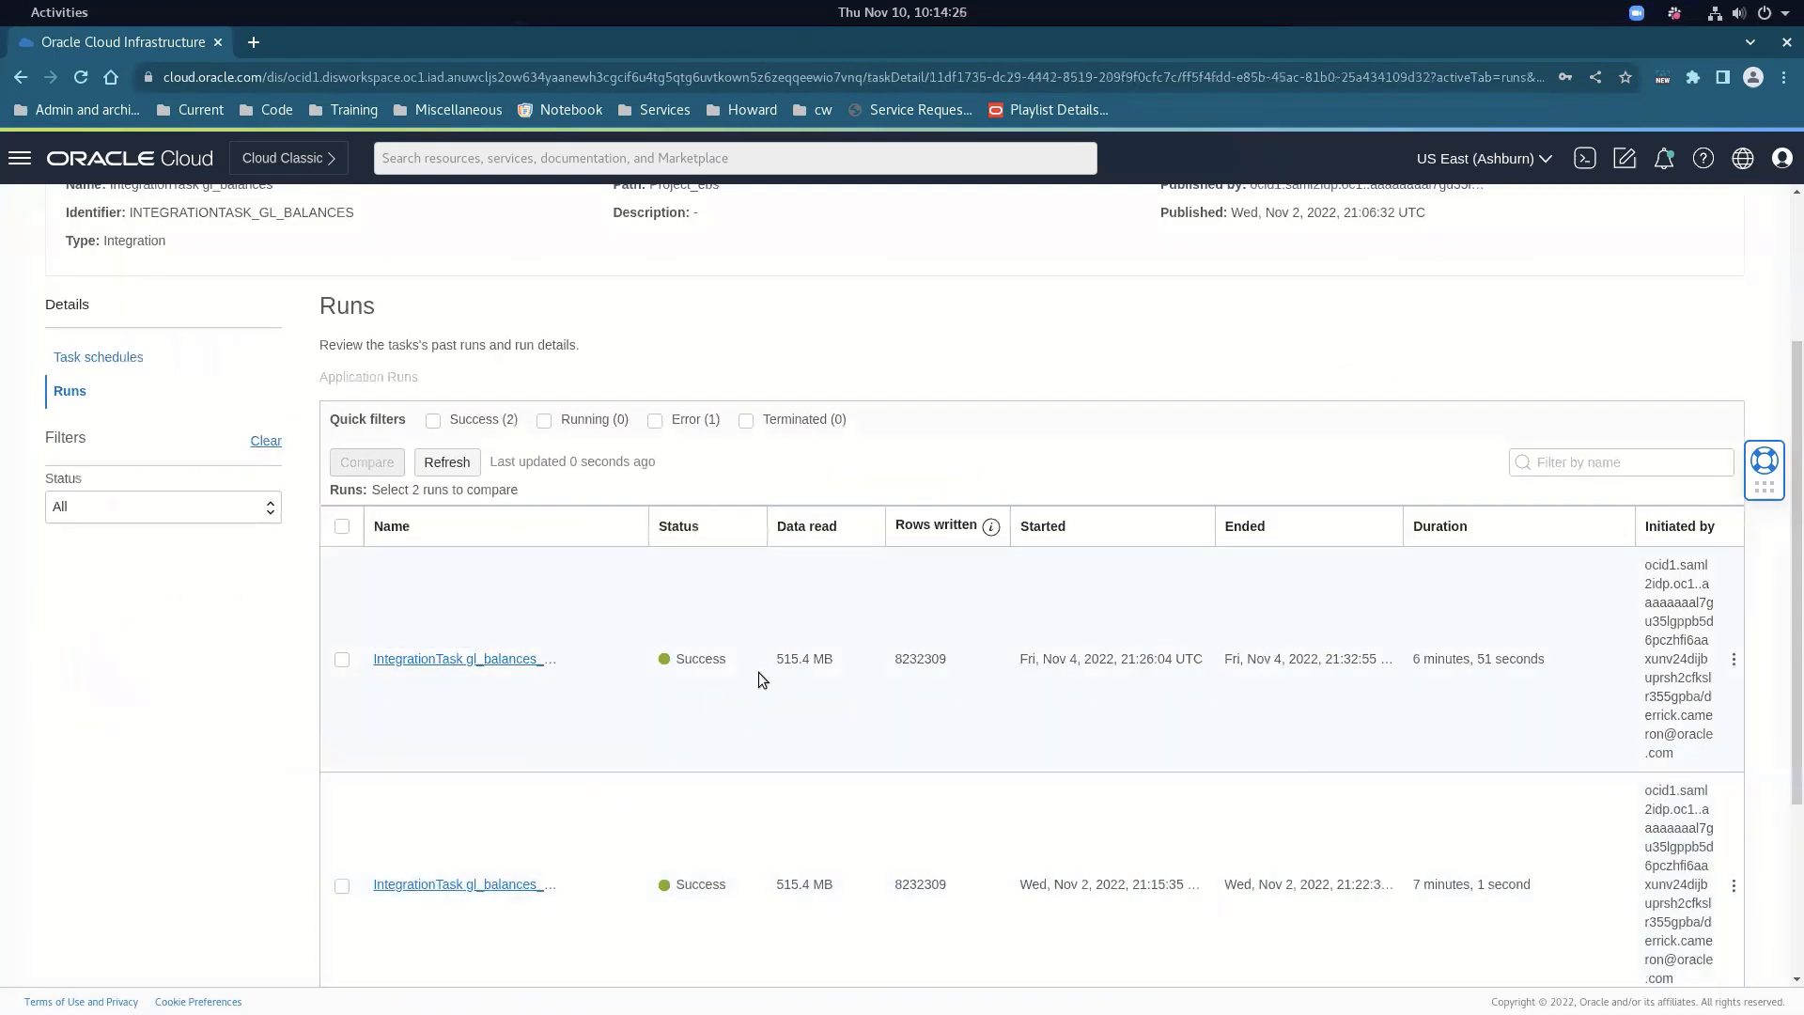
left_click_drag(774, 662, 837, 659)
left_click_drag(894, 659, 955, 661)
Open that run's details and review its runtimes, including the 7 min 1 sec maximum
left_click(515, 662)
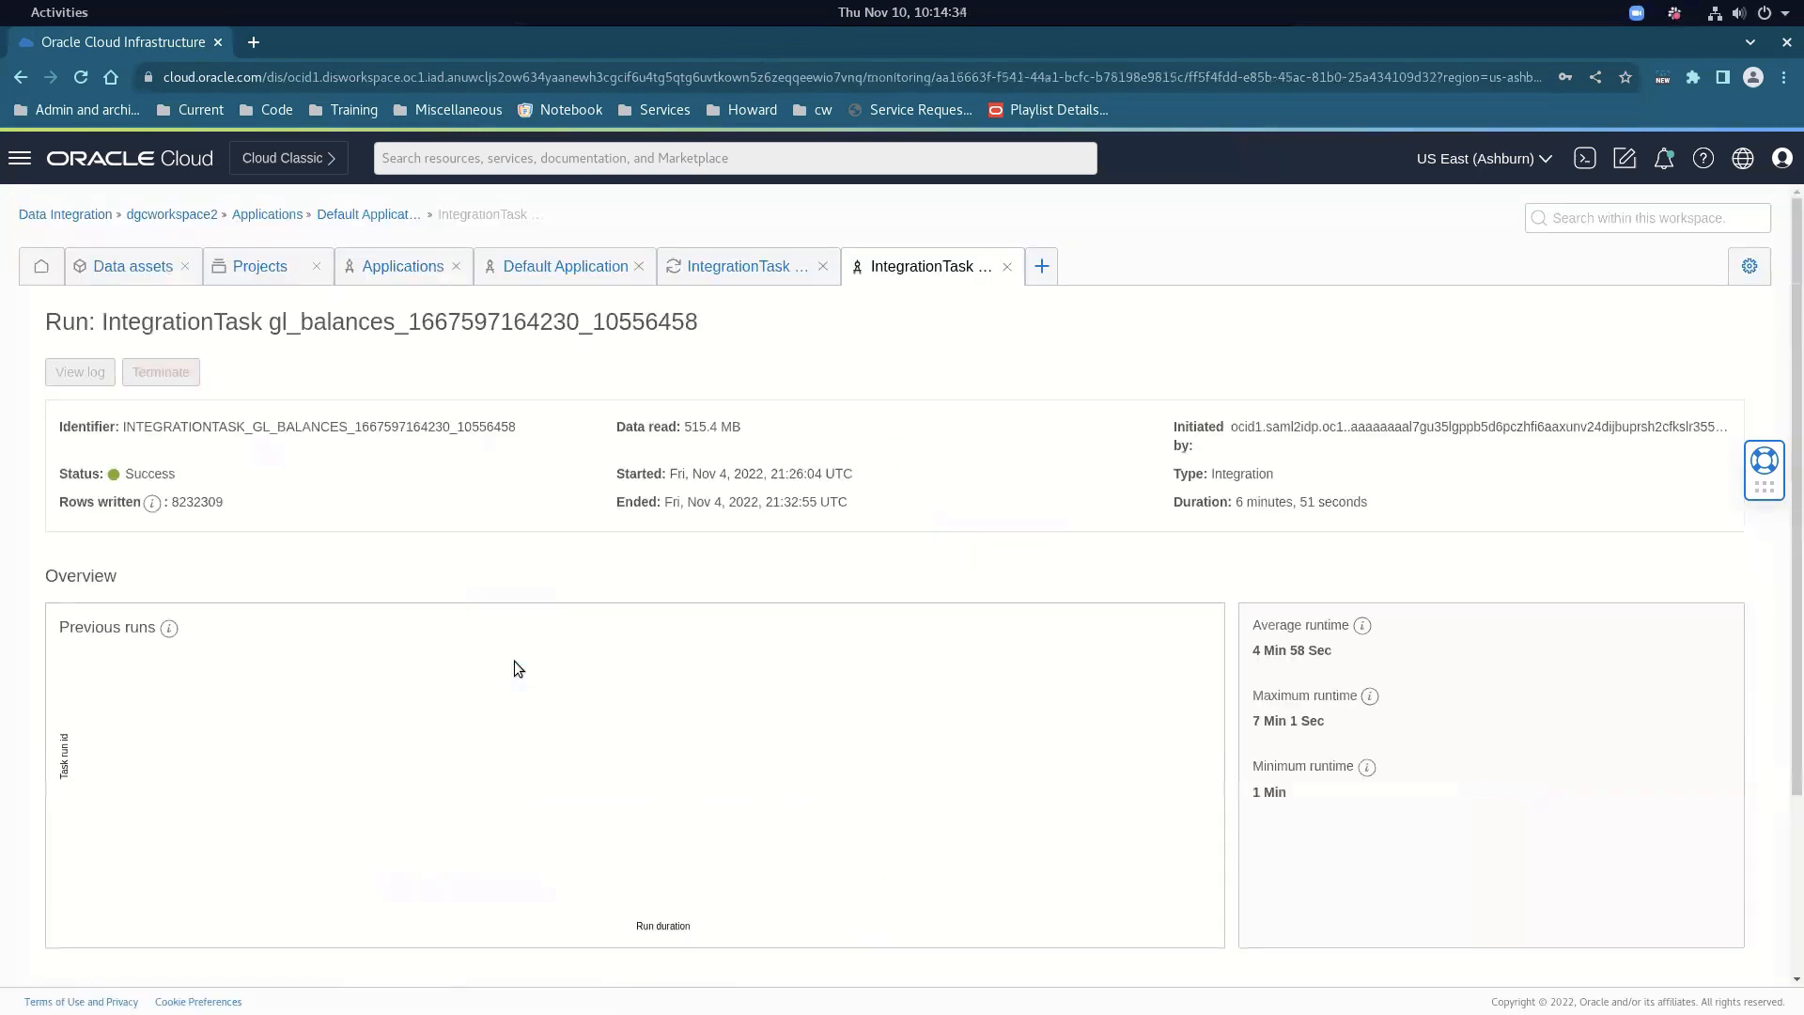
scroll(499, 653, "down", 5)
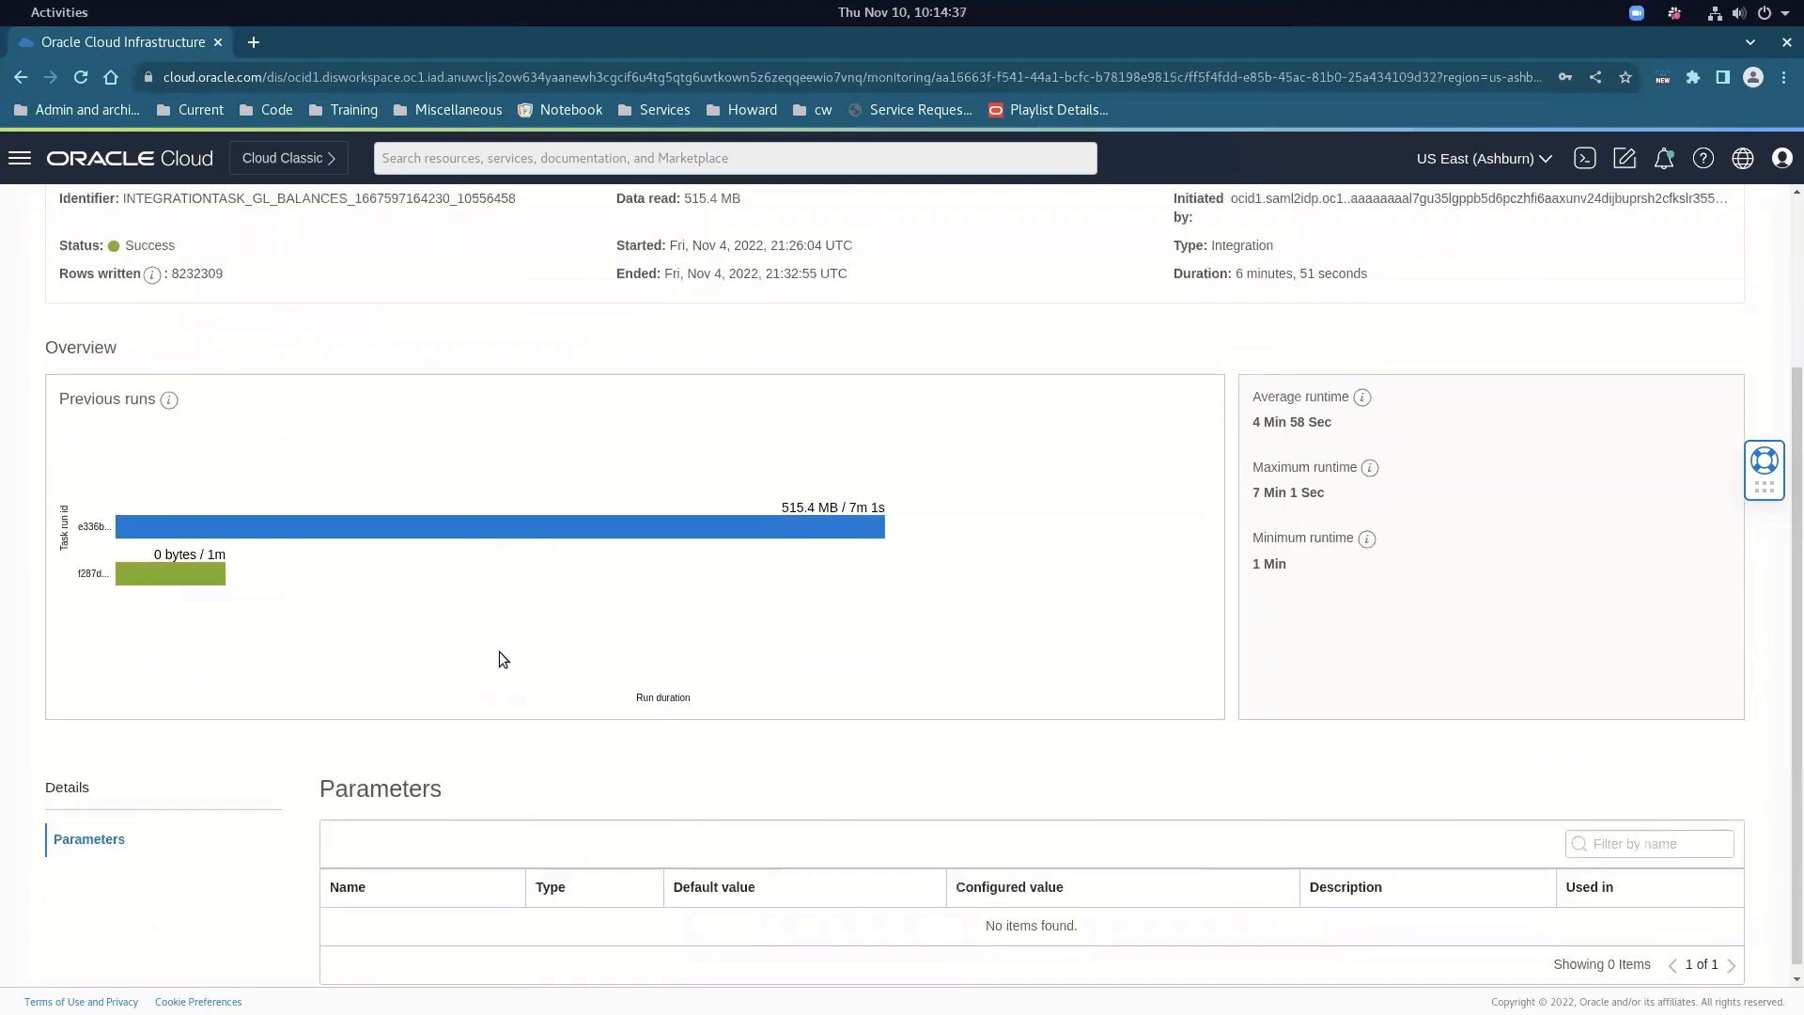
scroll(499, 658, "up", 5)
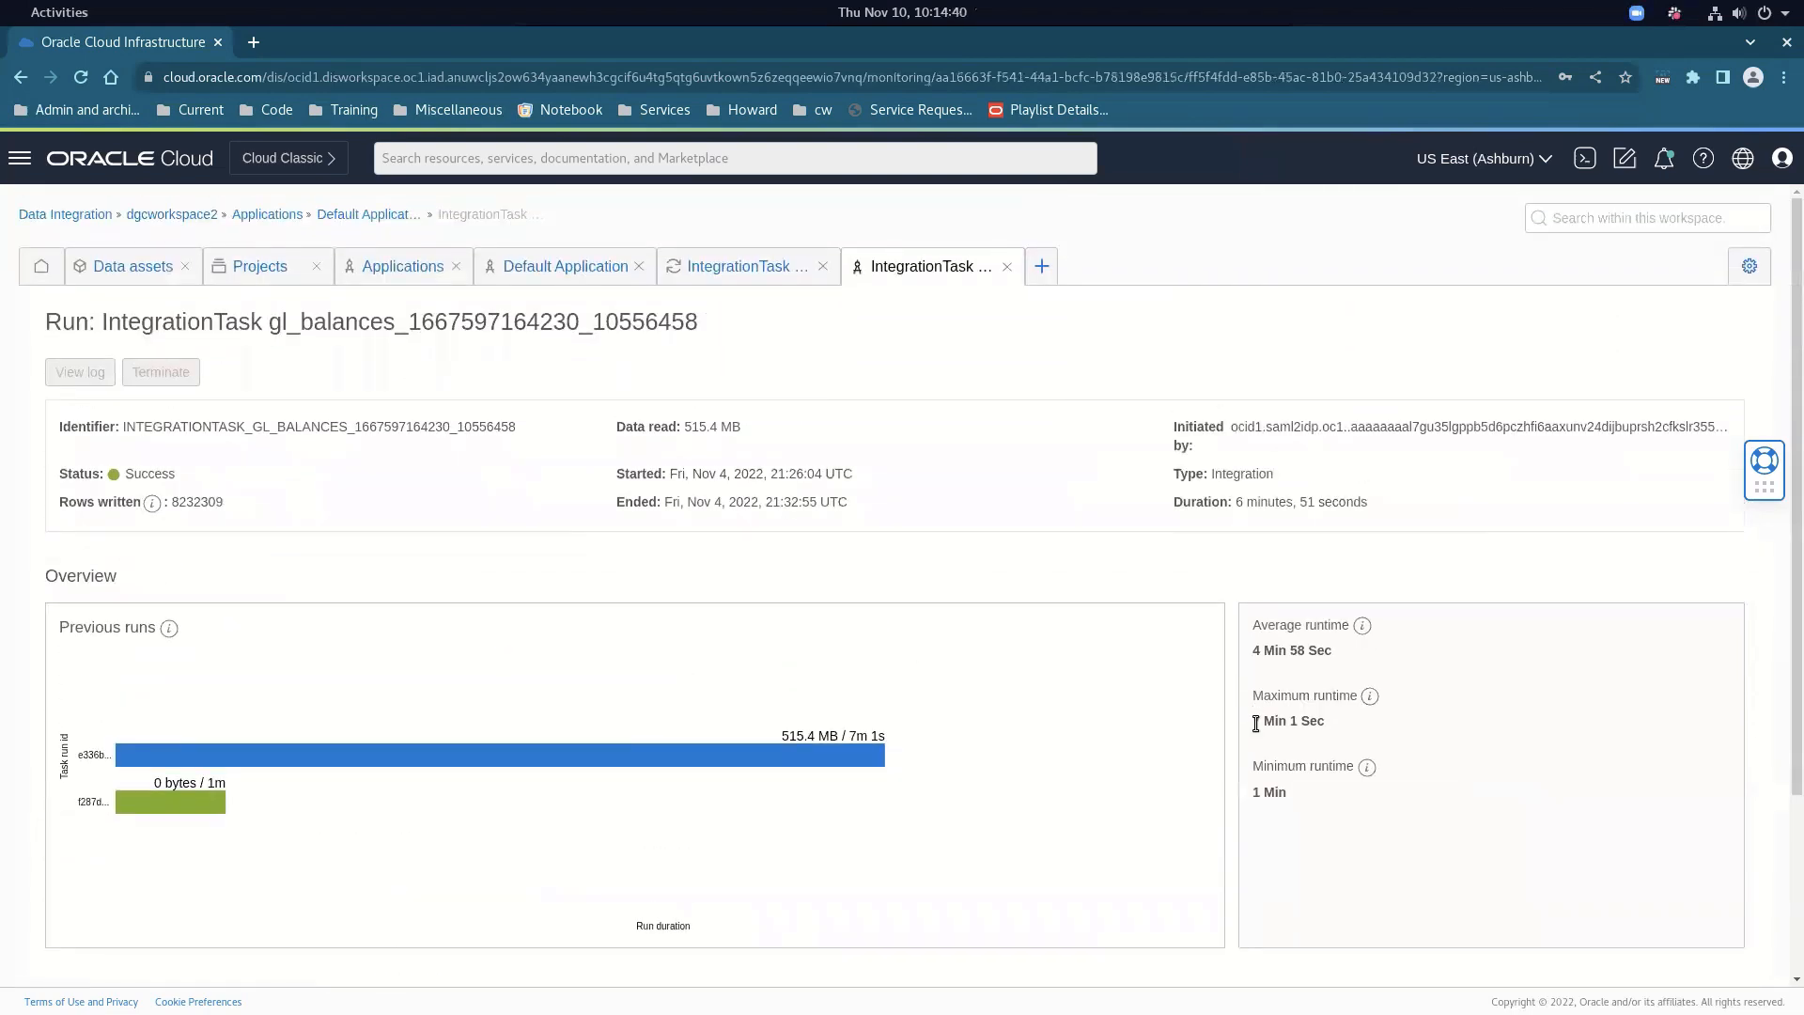
left_click_drag(1251, 721, 1335, 724)
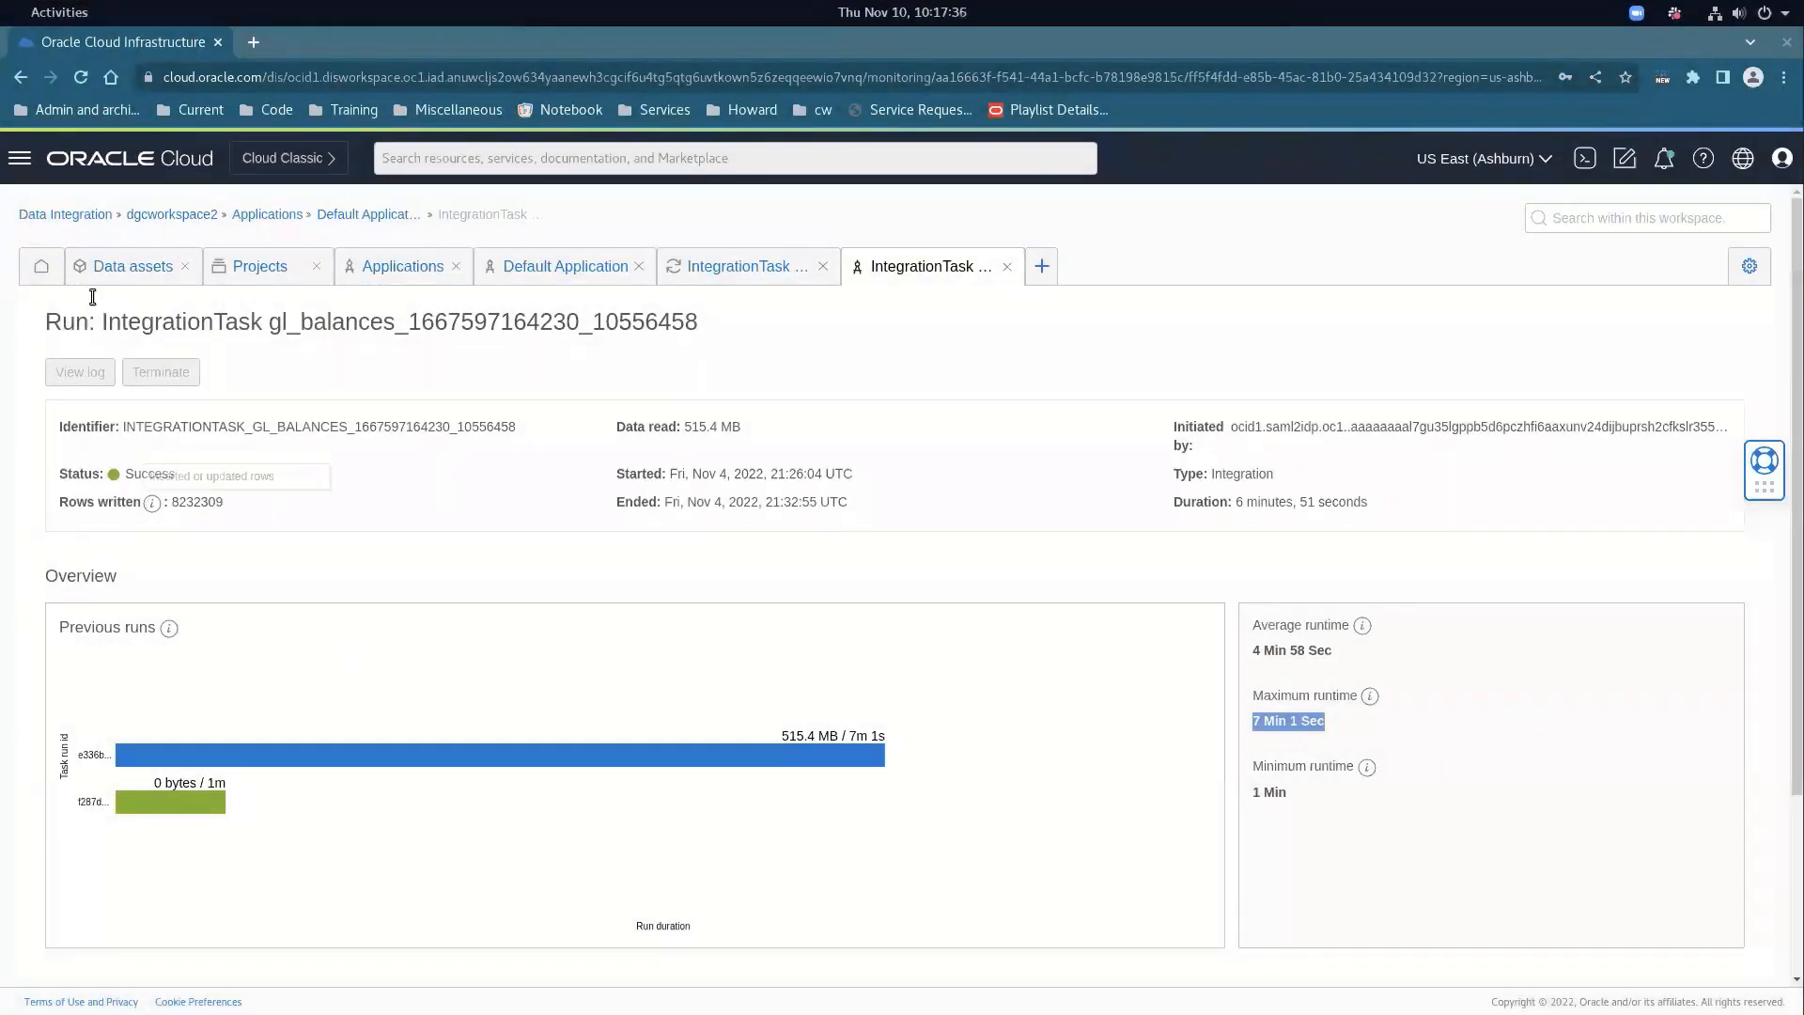
left_click(21, 160)
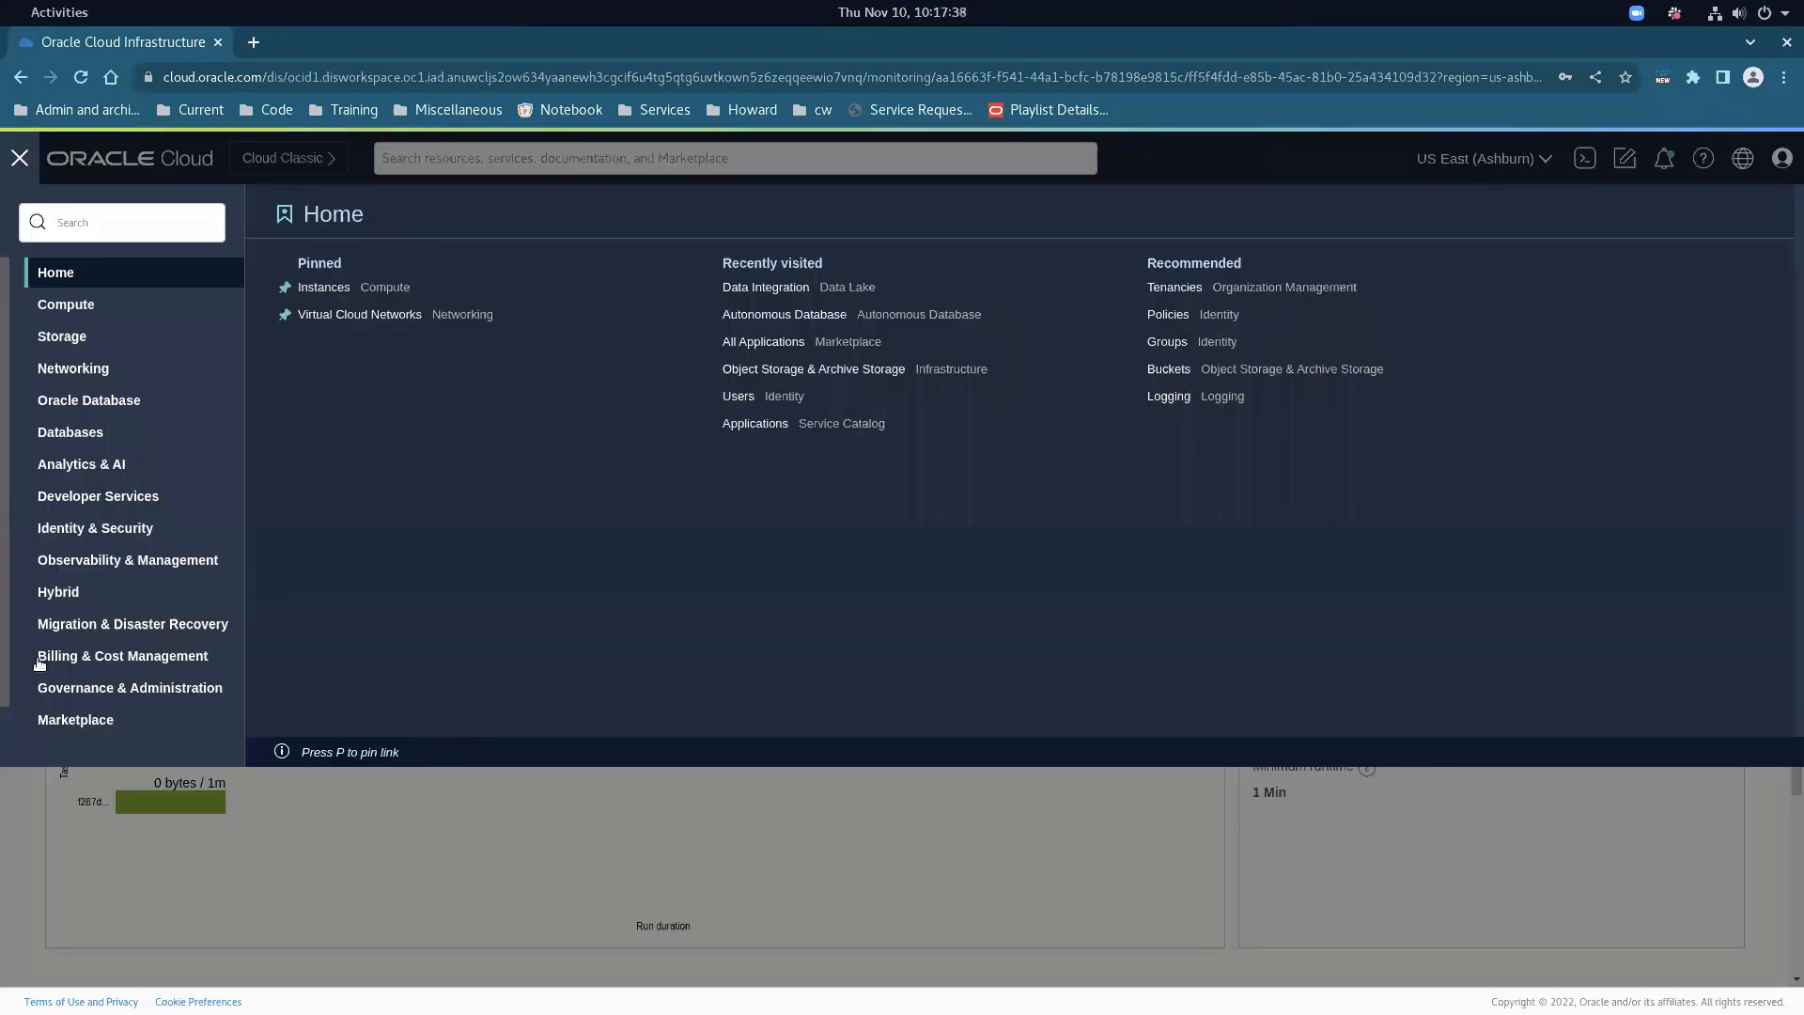
Filter all Marketplace applications to publisher Oracle and search for 'intetrator'
left_click(79, 720)
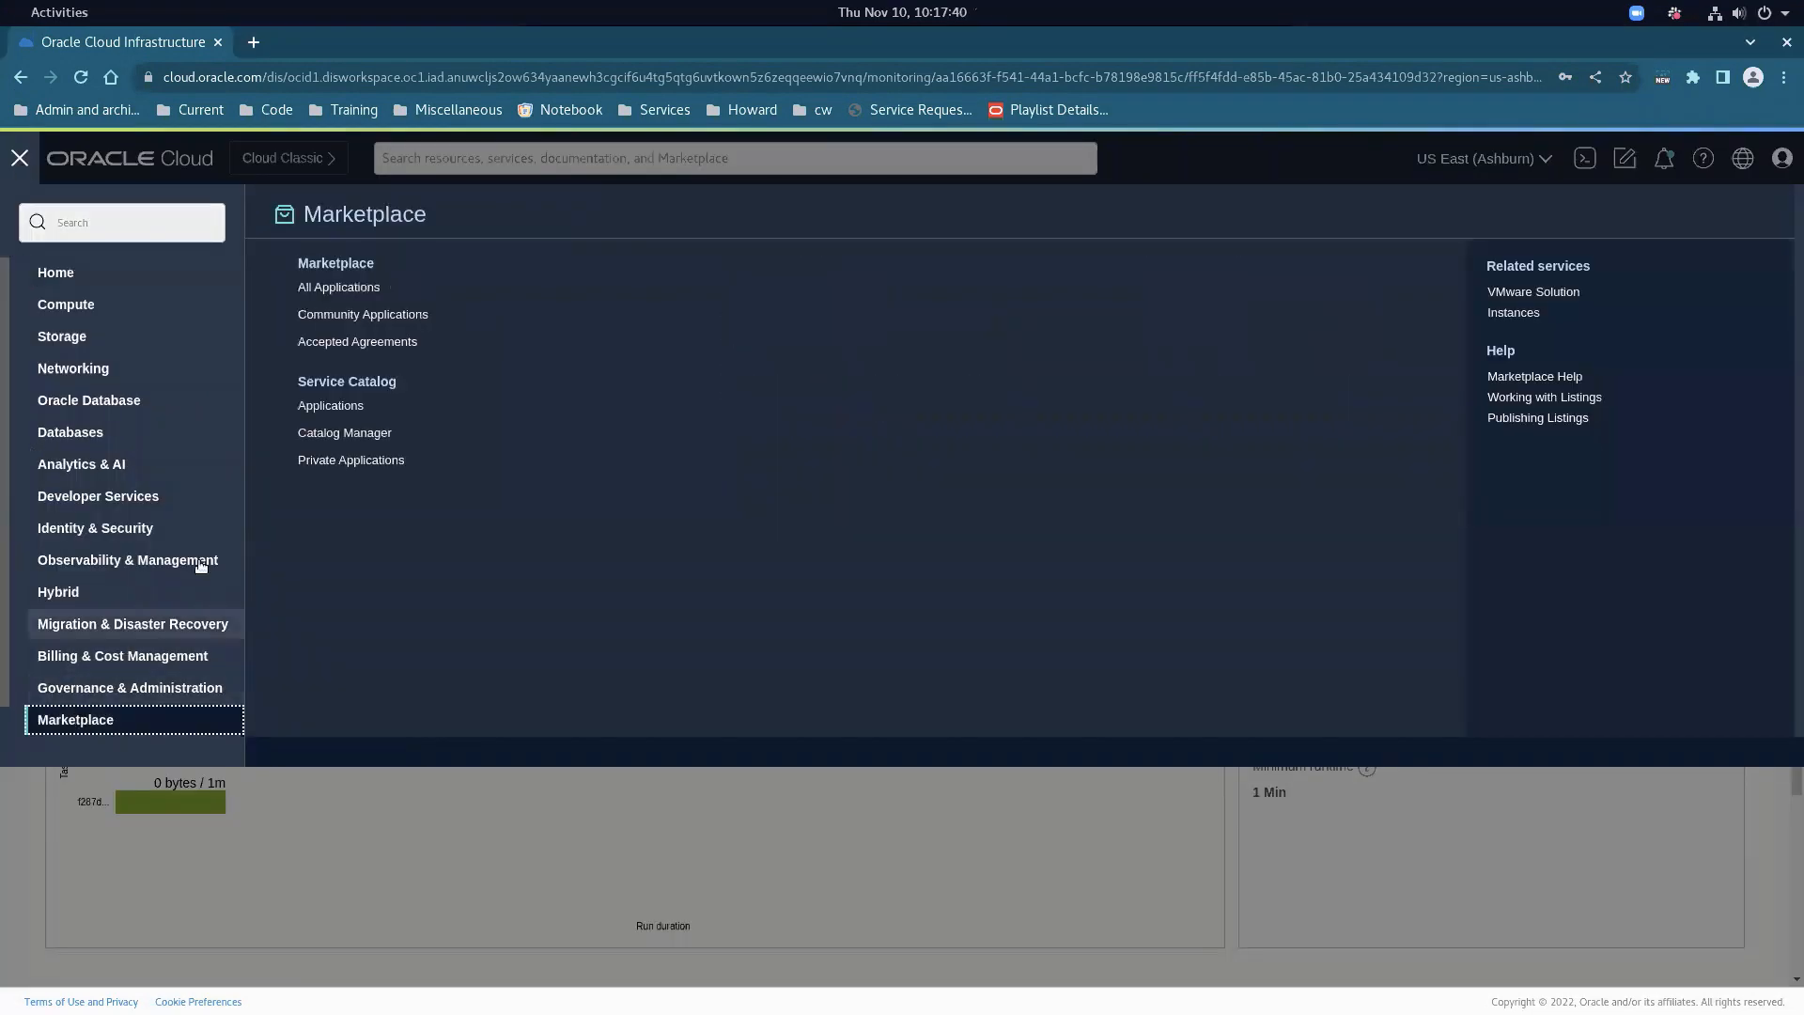
left_click(339, 290)
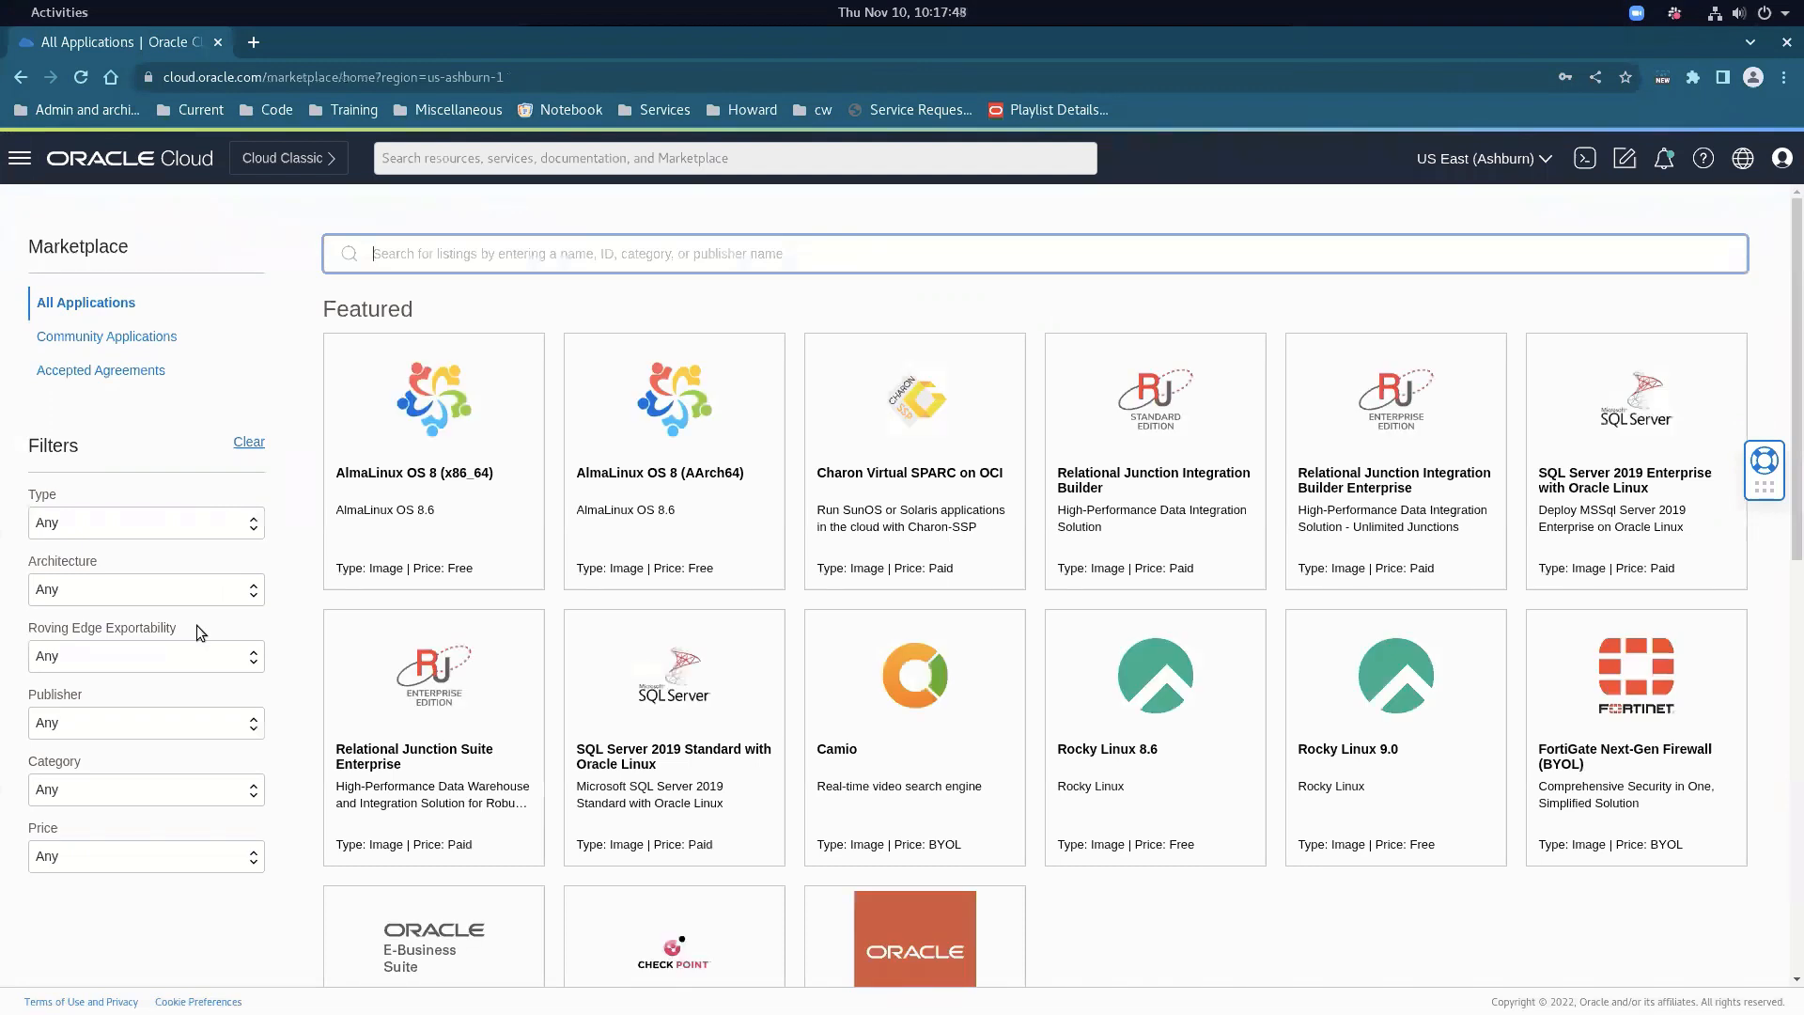
left_click(134, 718)
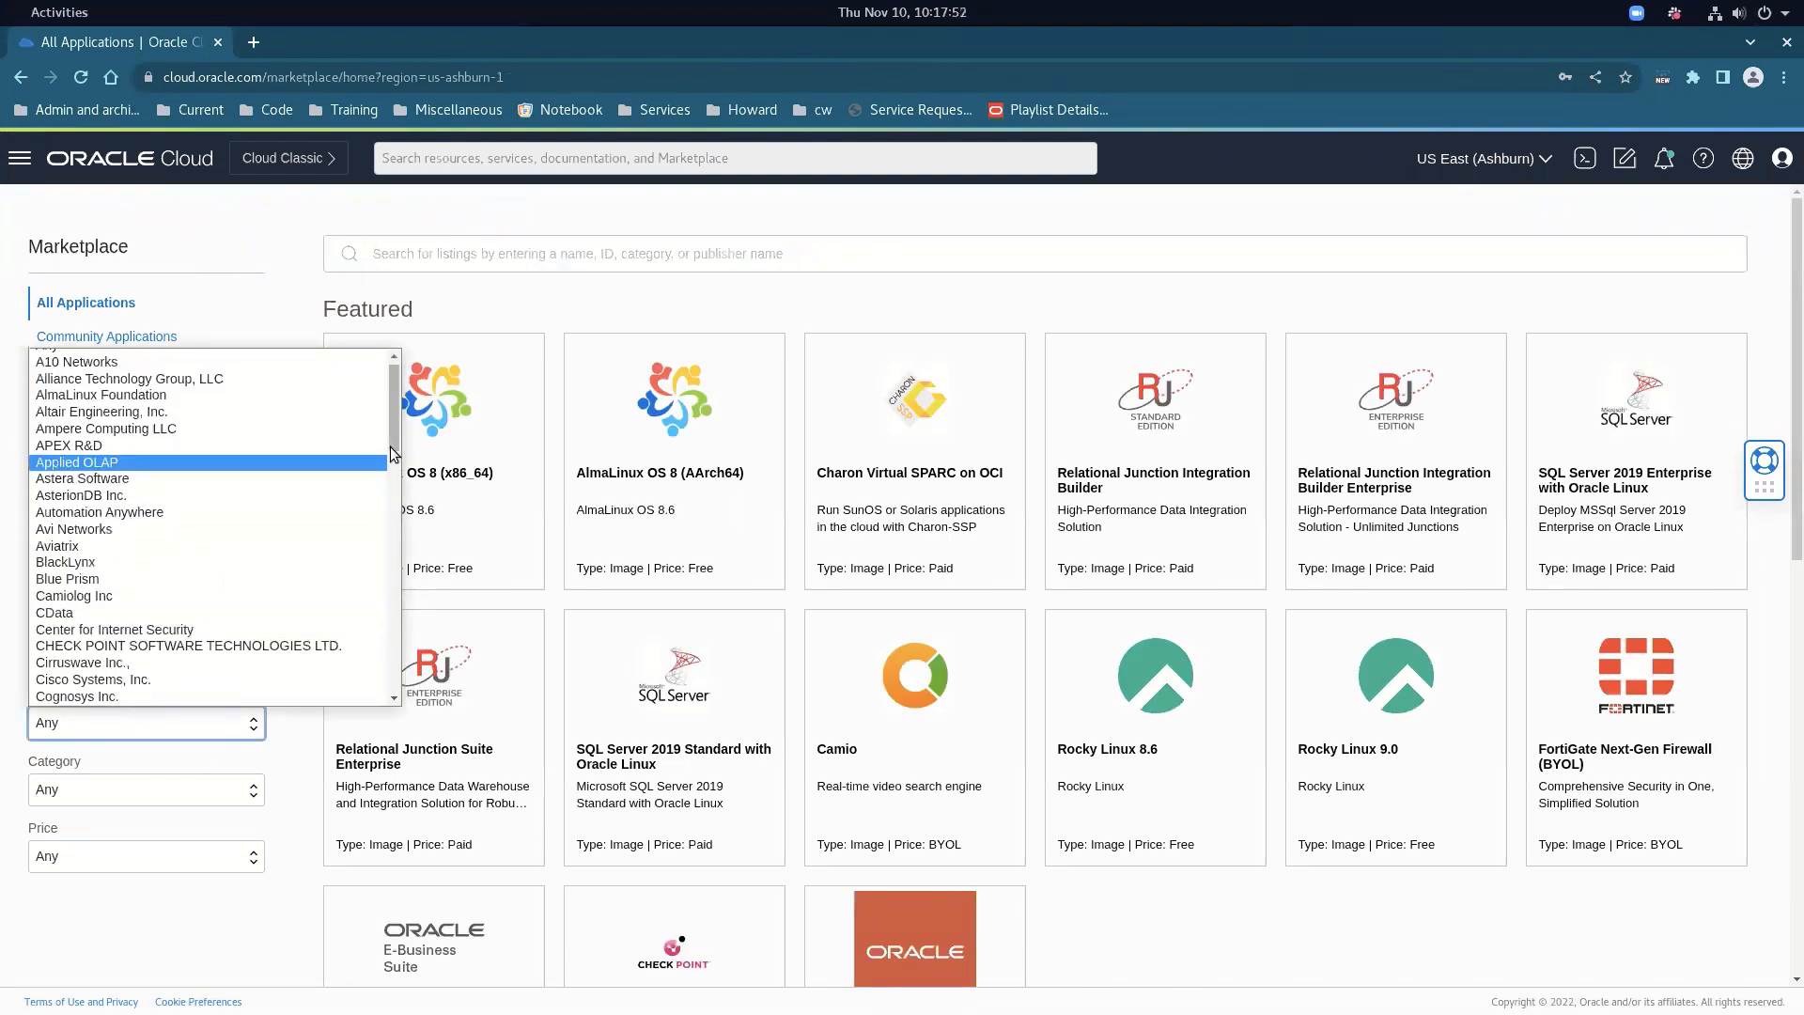
left_click_drag(391, 447, 397, 578)
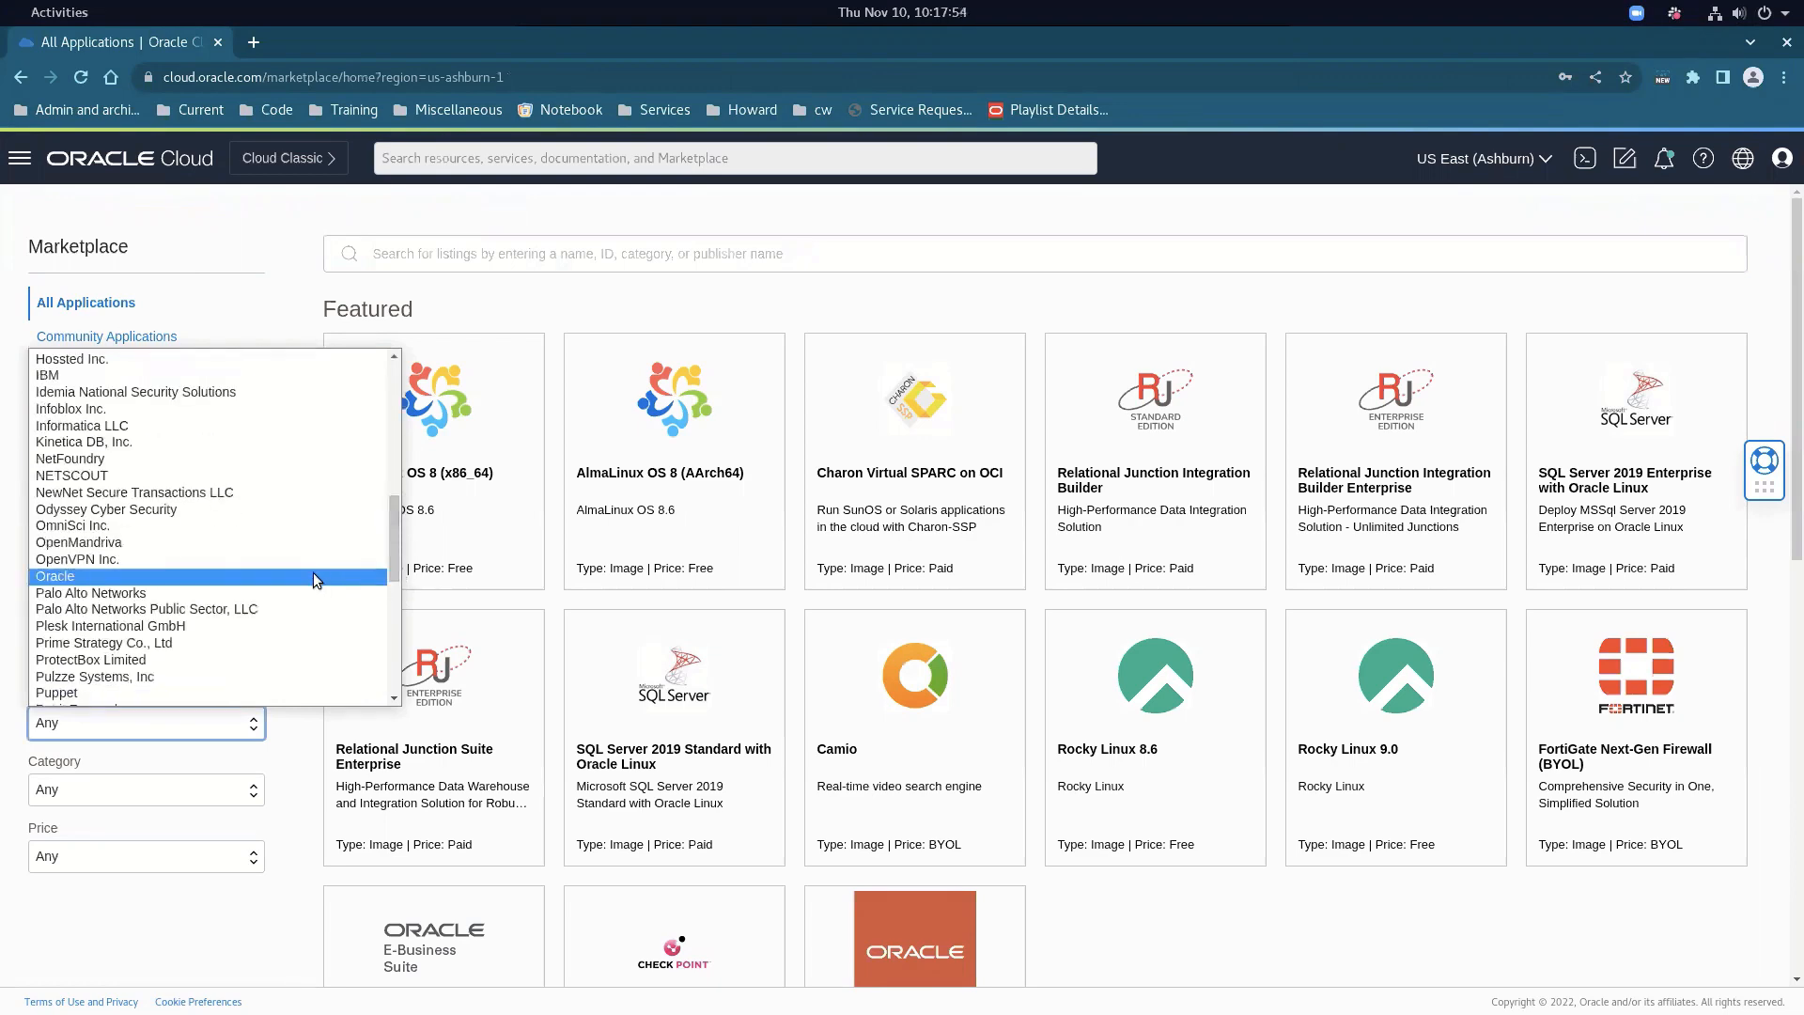
left_click(313, 576)
left_click(493, 260)
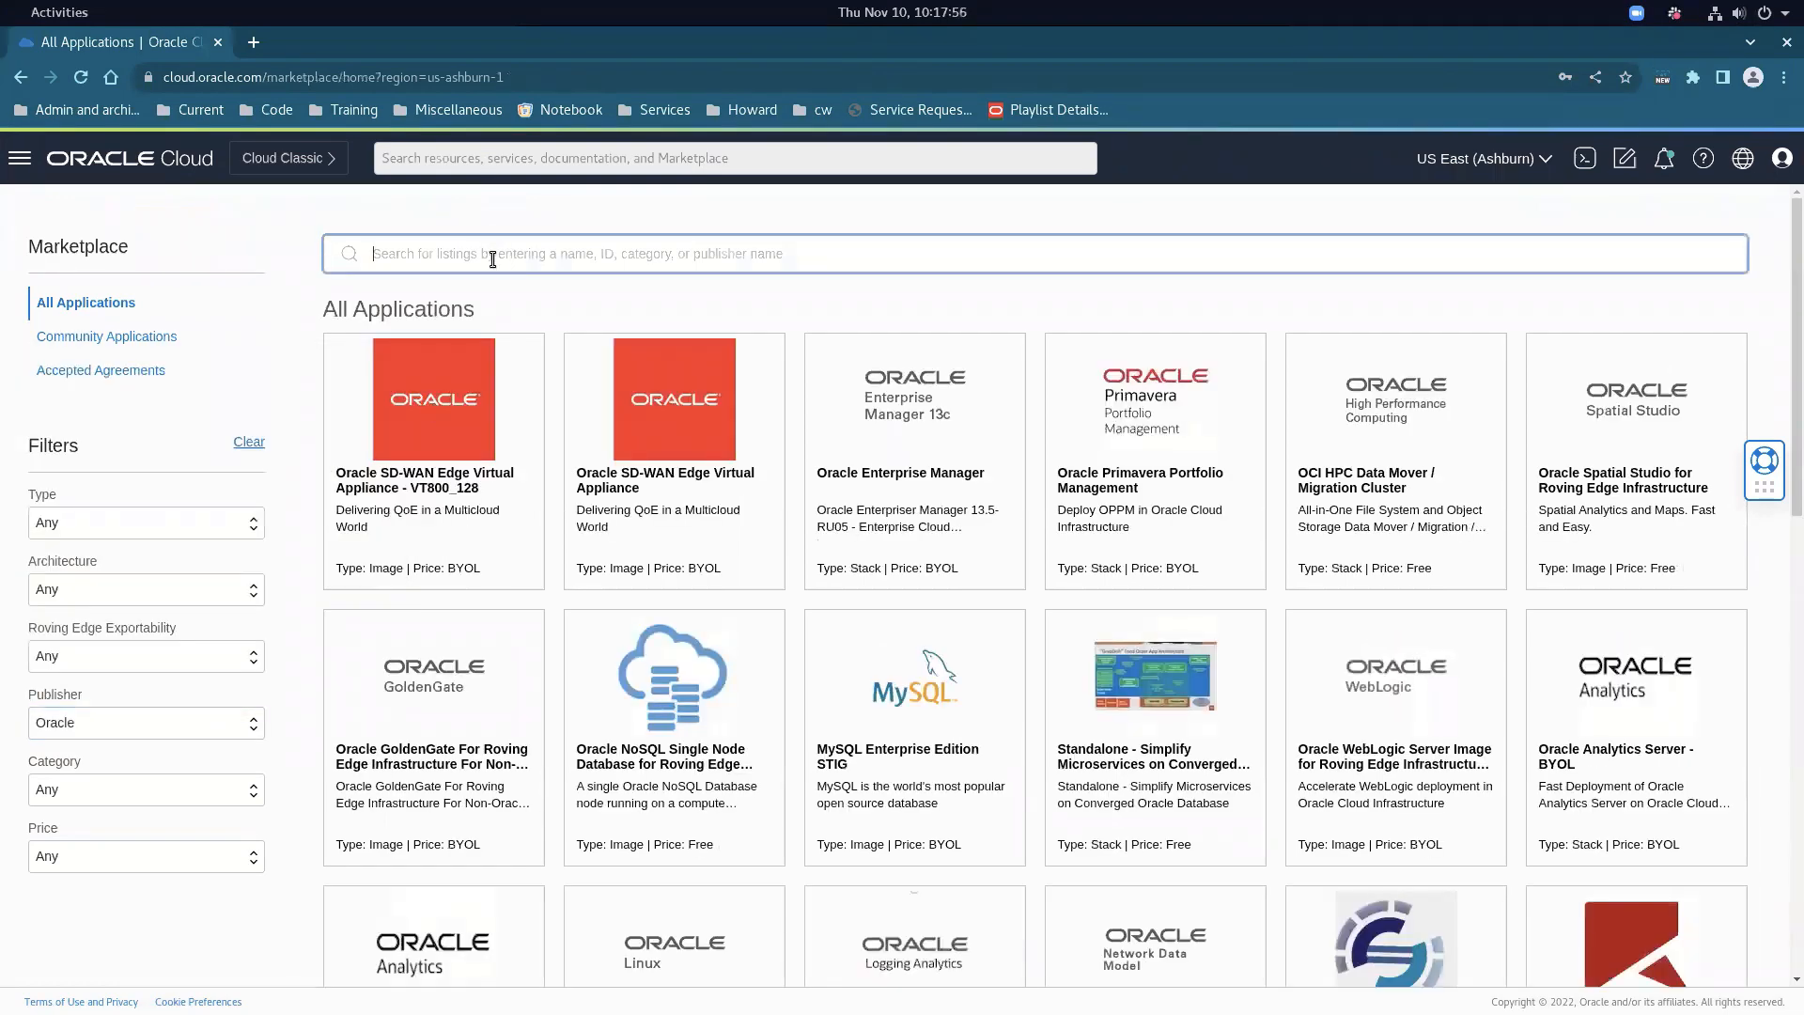
type("inte")
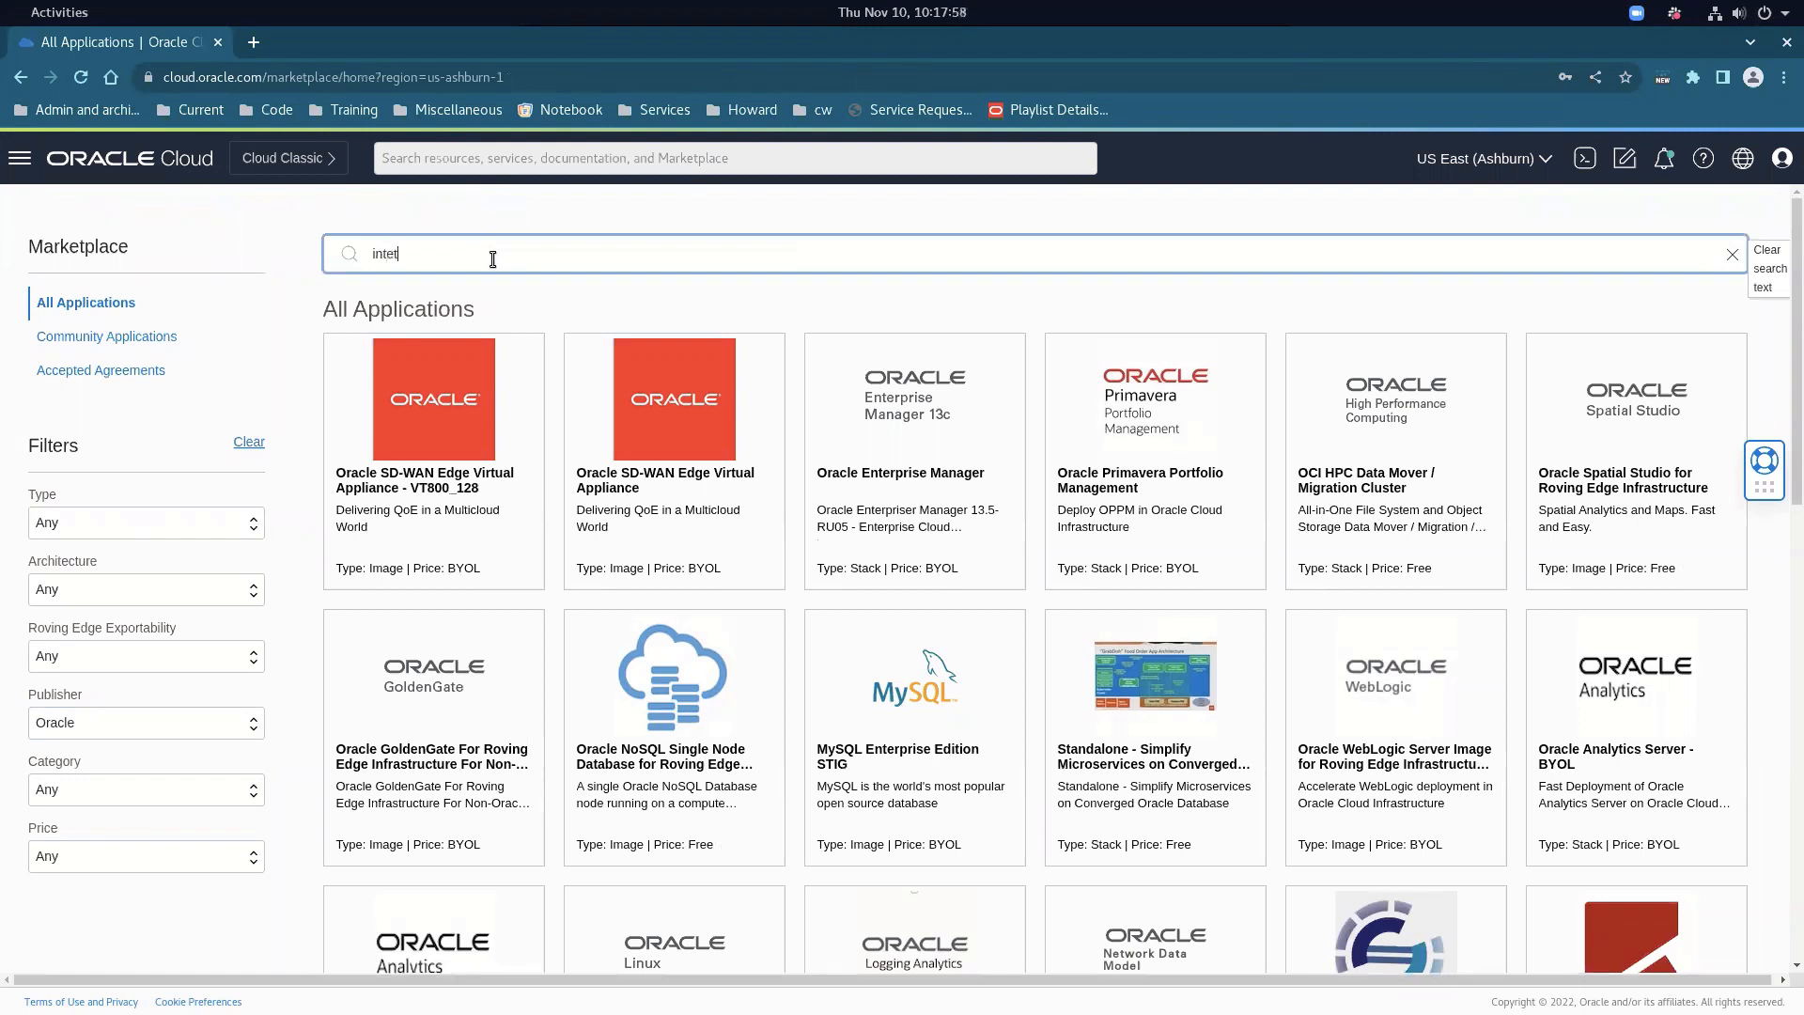
type("torator")
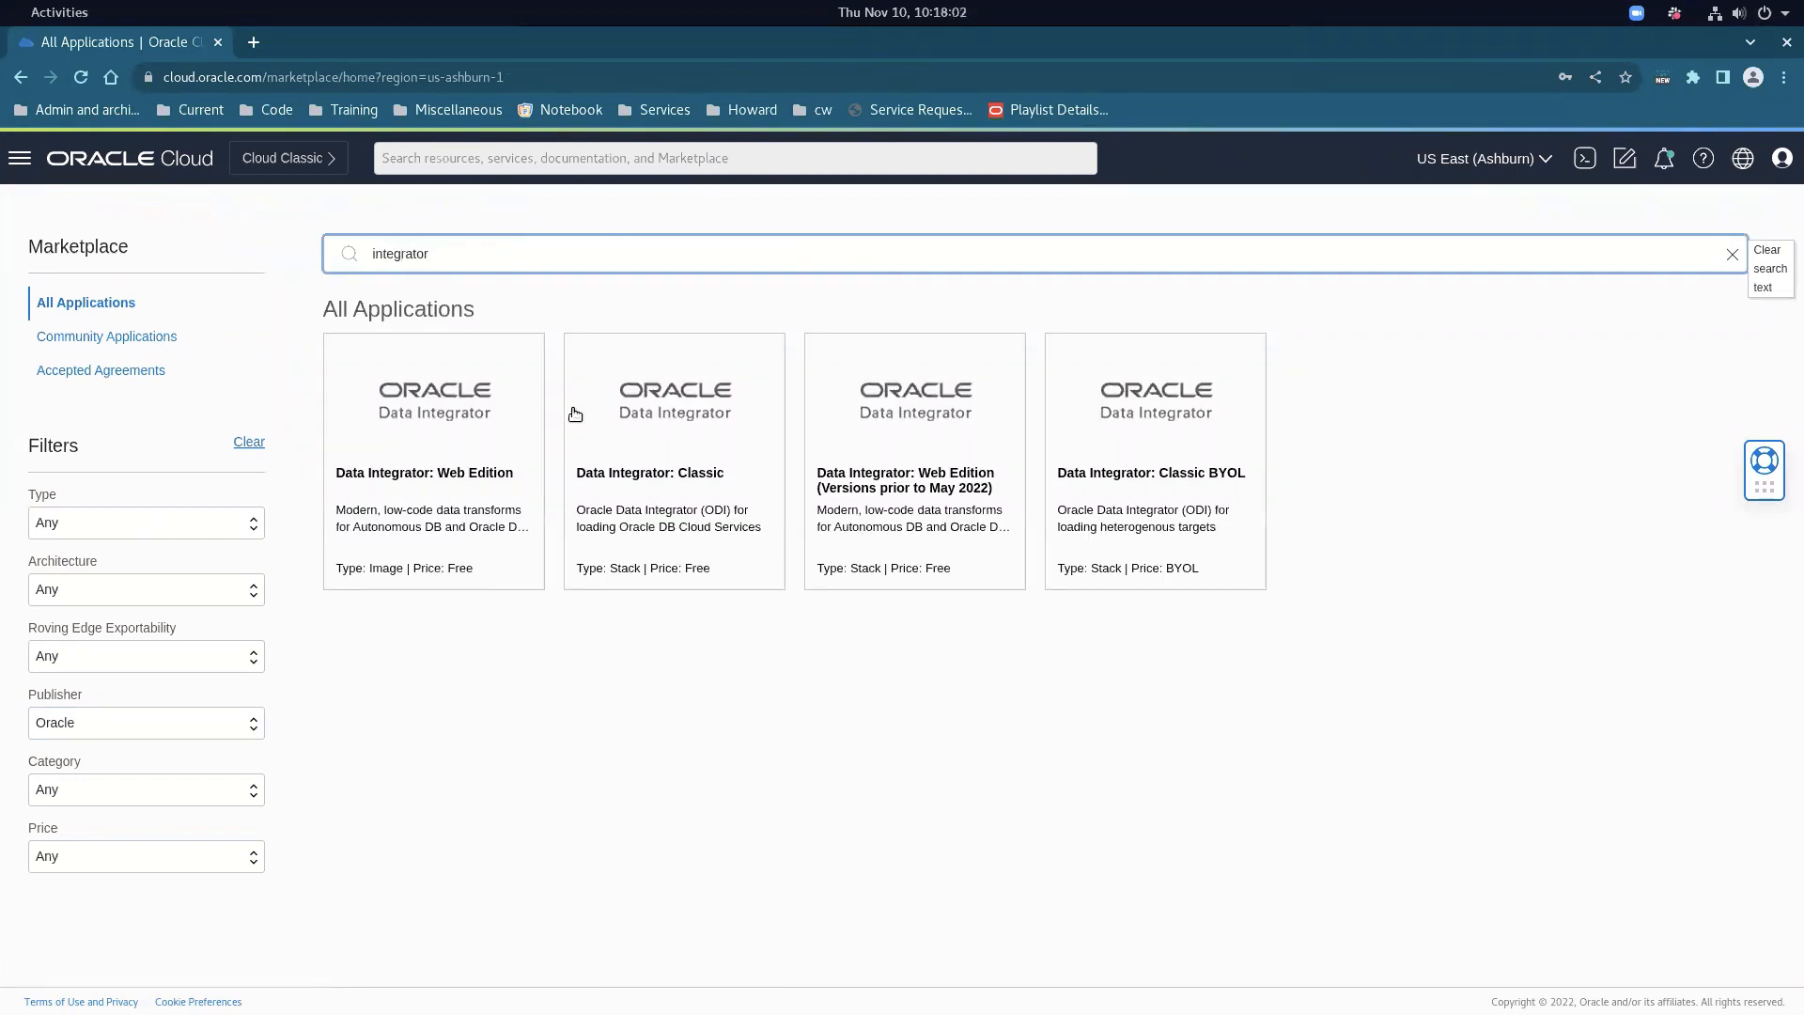
Open the Data Integrator: Web Edition listing, accept the Oracle terms, and launch an instance
left_click(428, 447)
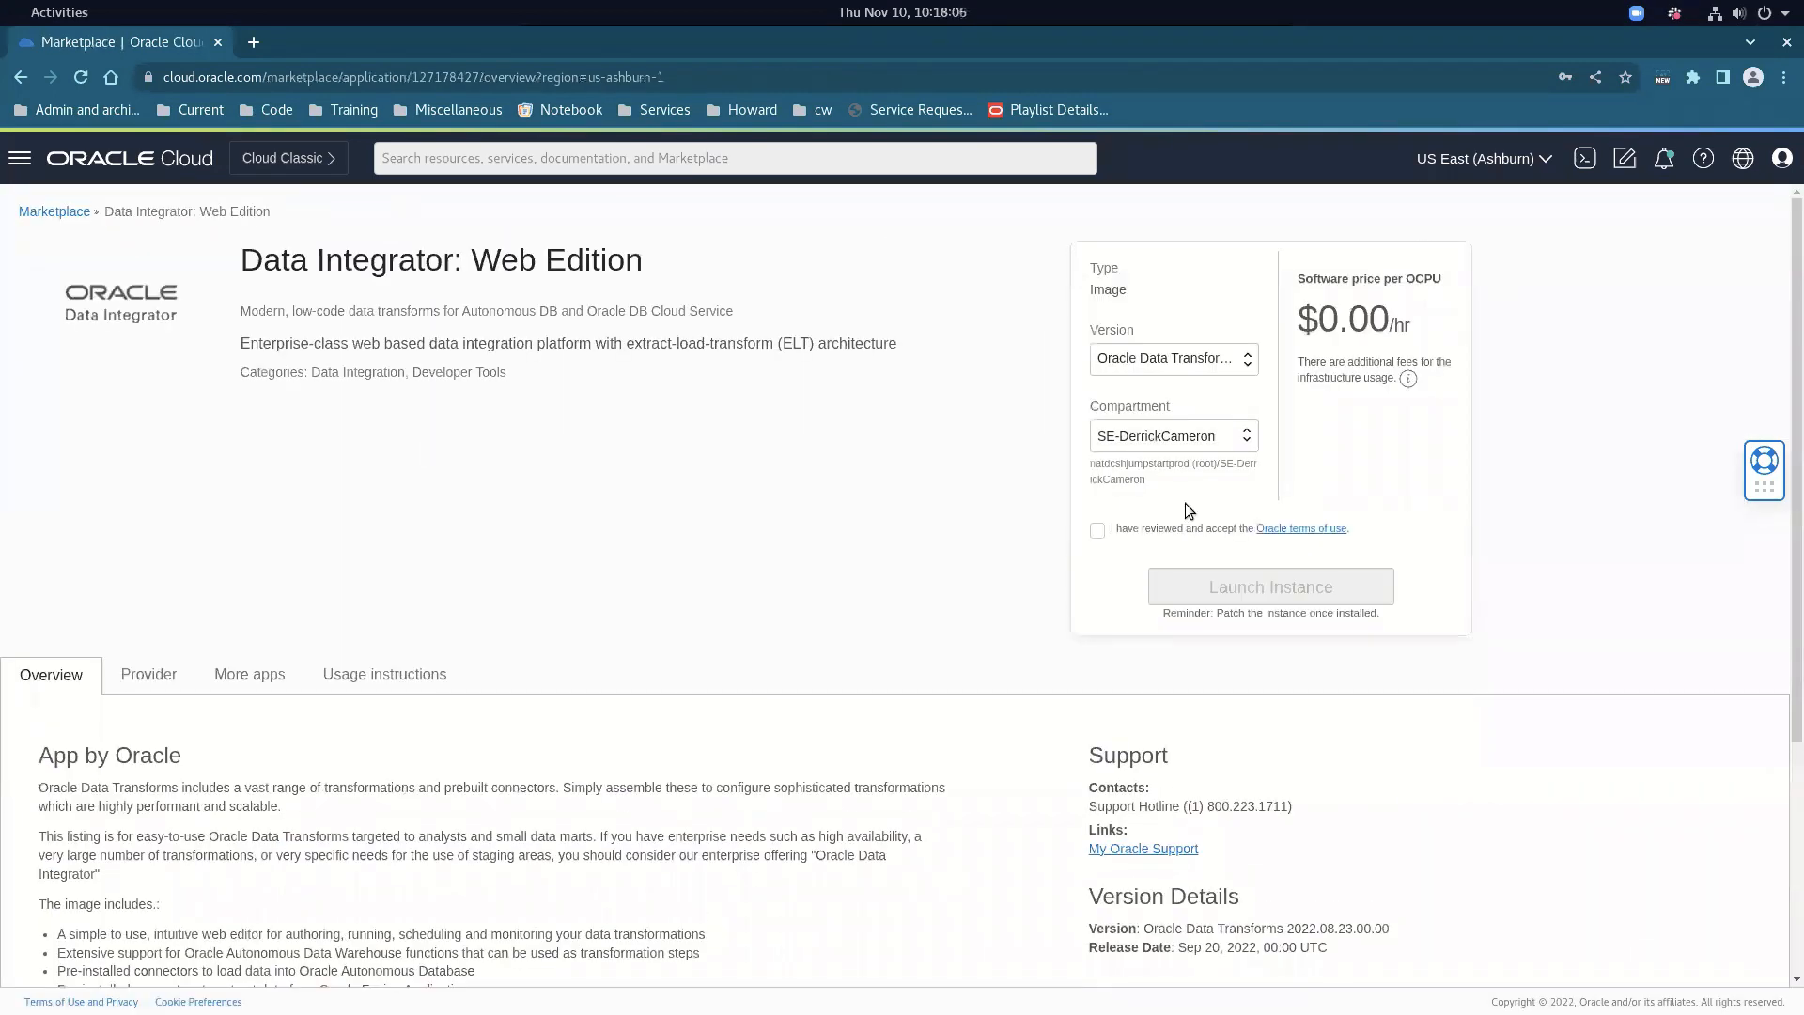
left_click(1116, 528)
scroll(787, 554, "down", 3)
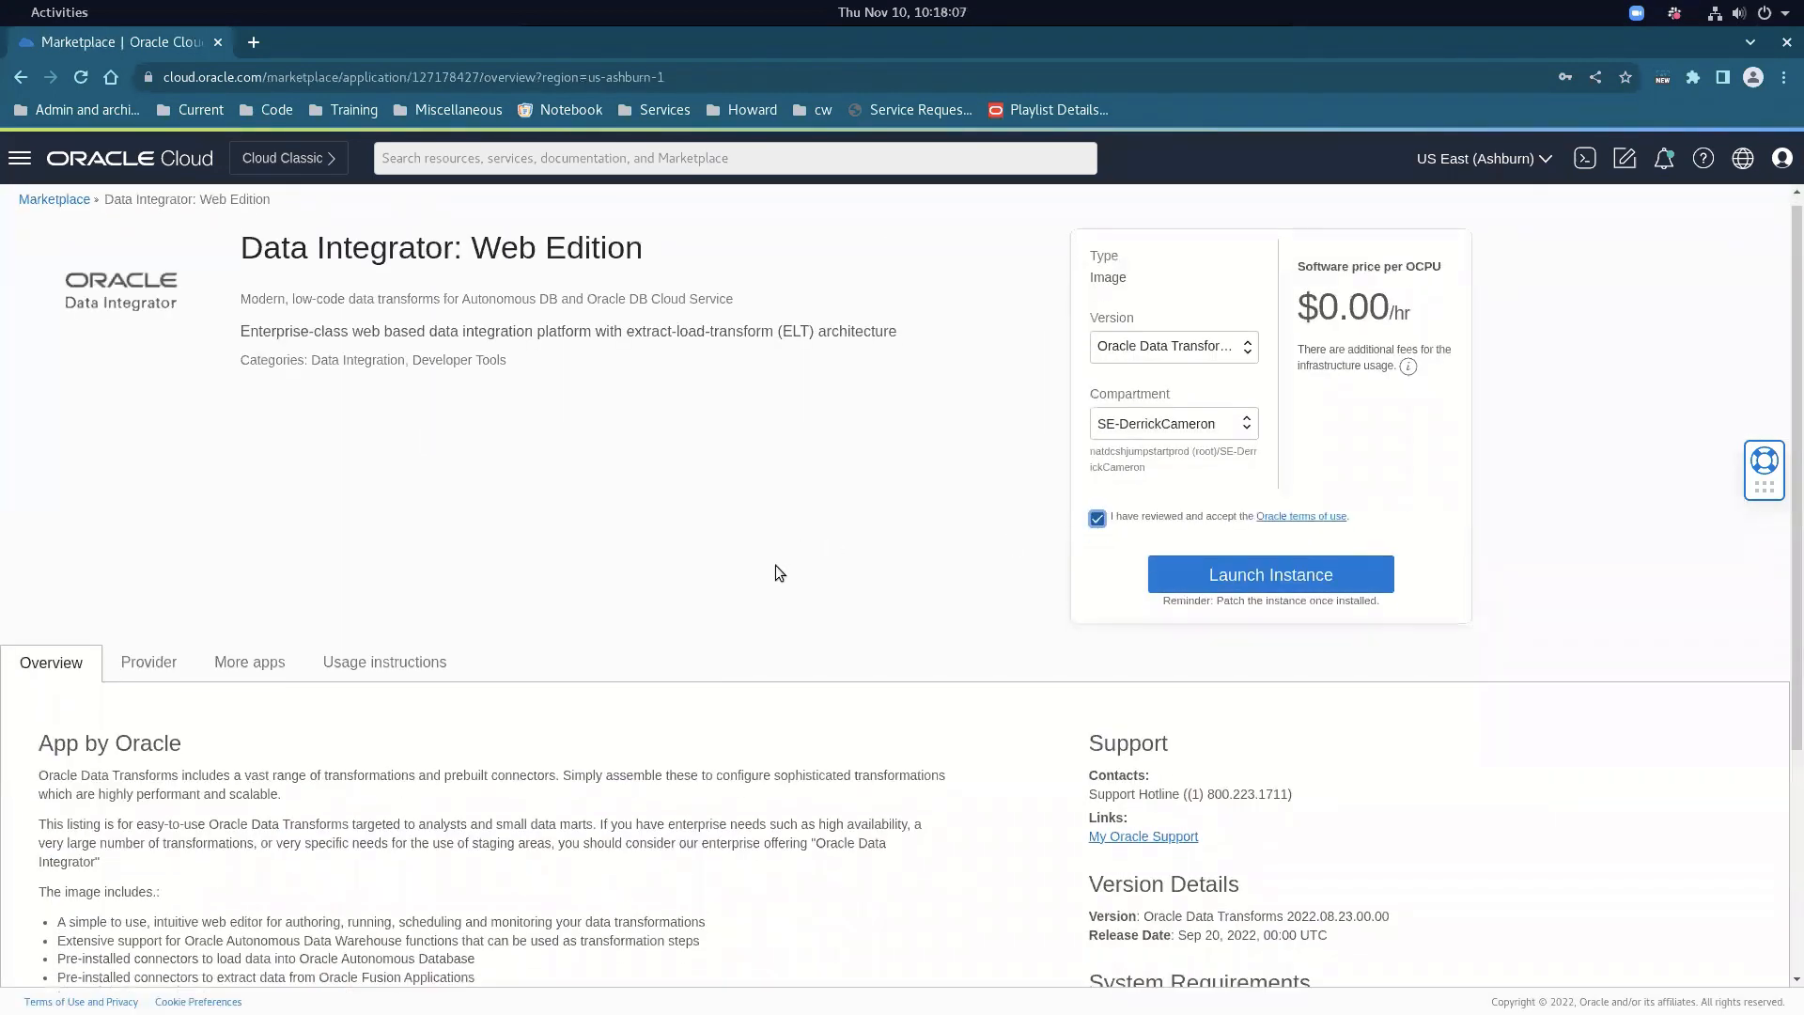
scroll(752, 583, "down", 2)
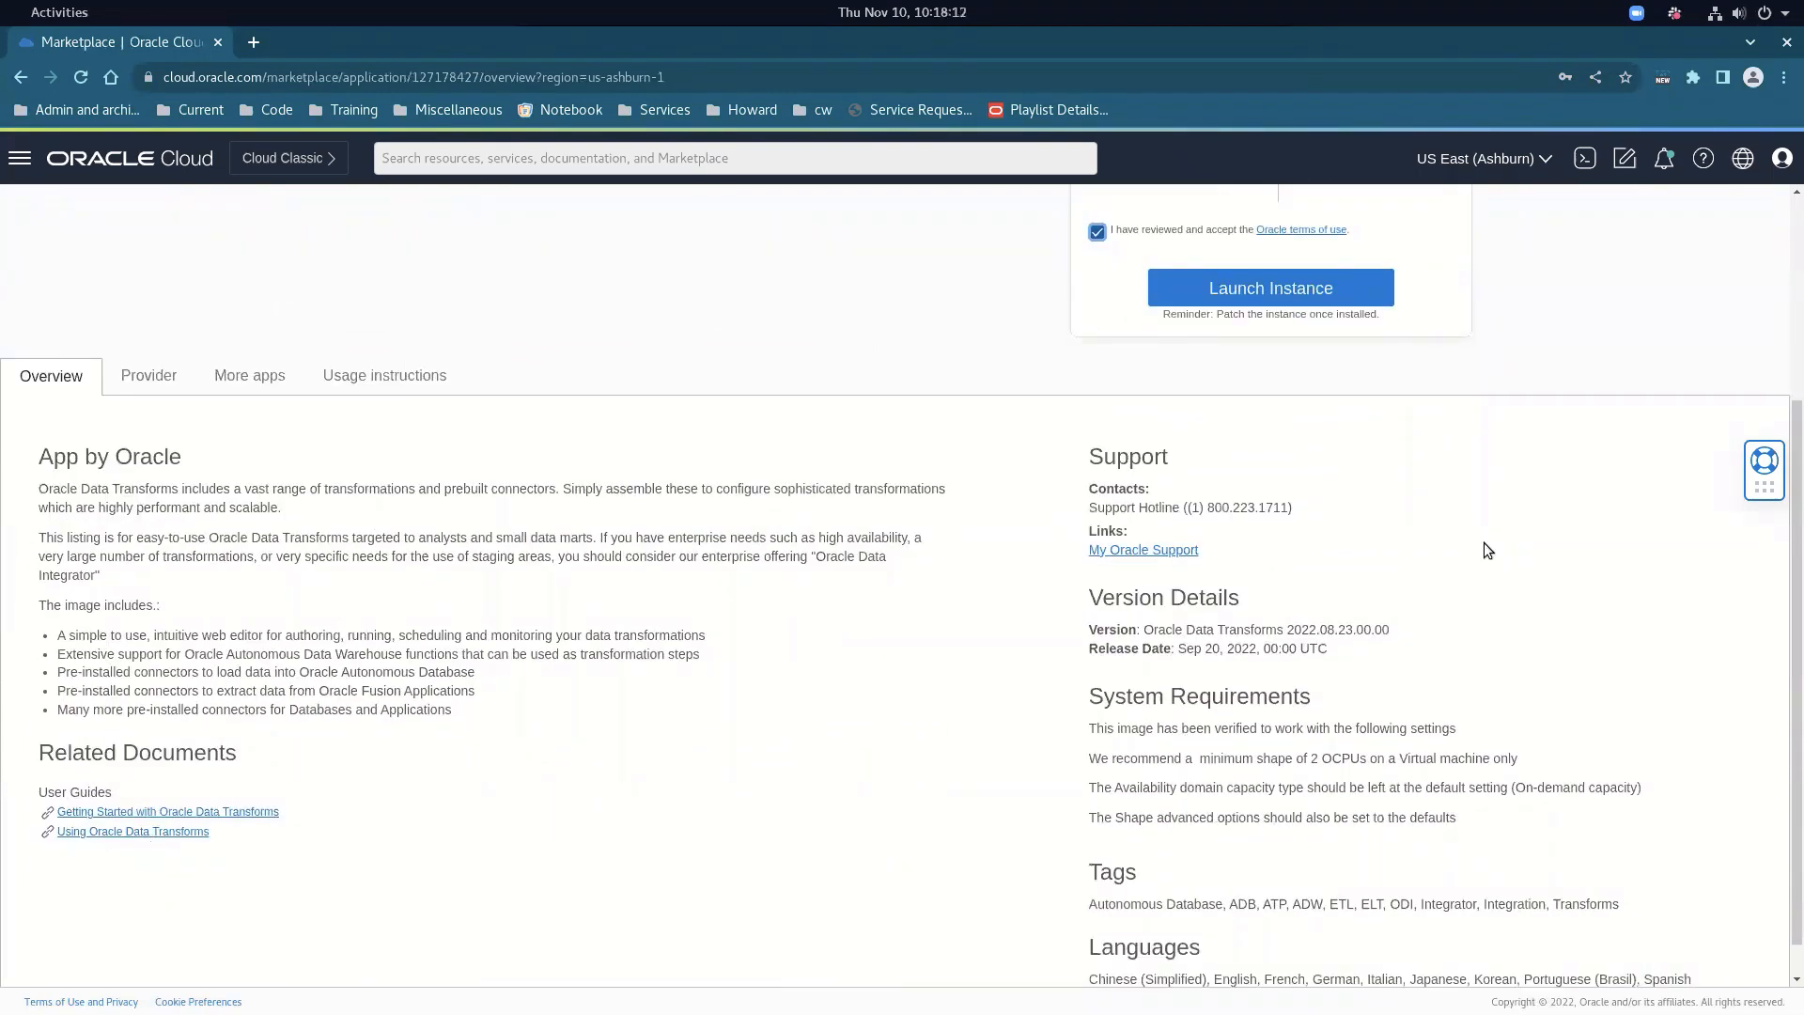
scroll(1484, 544, "up", 3)
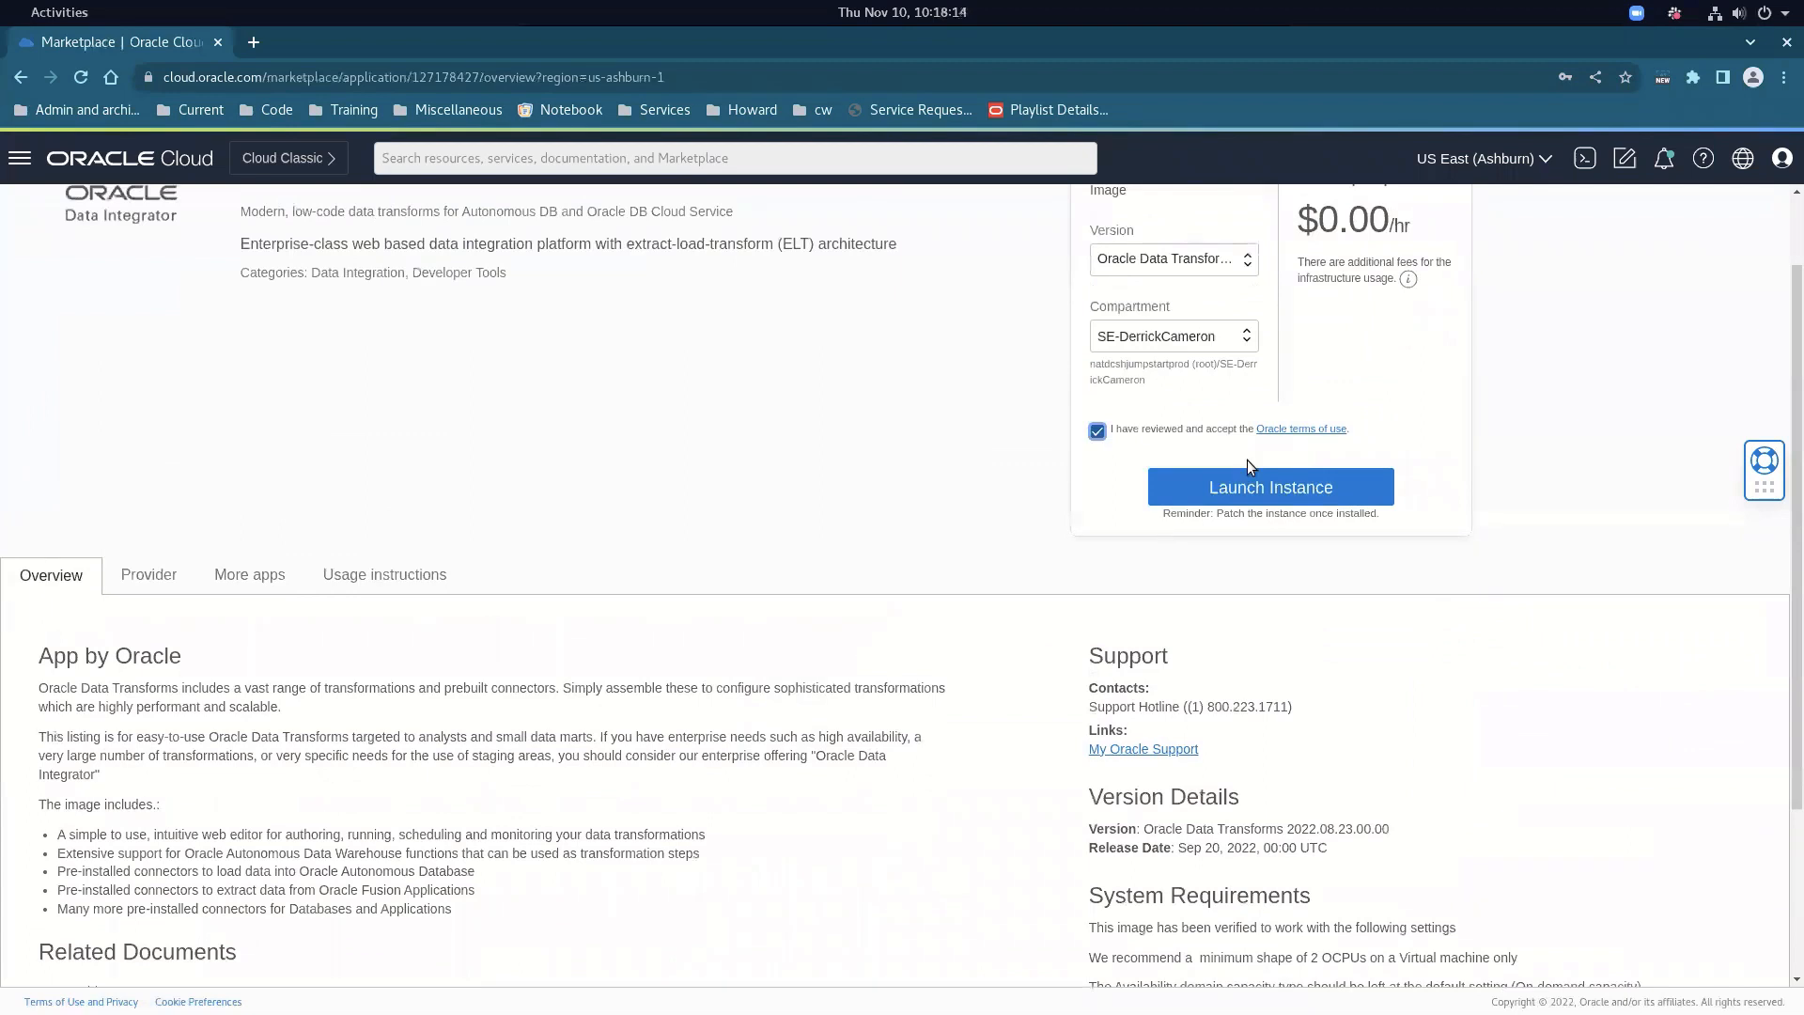
left_click(1253, 490)
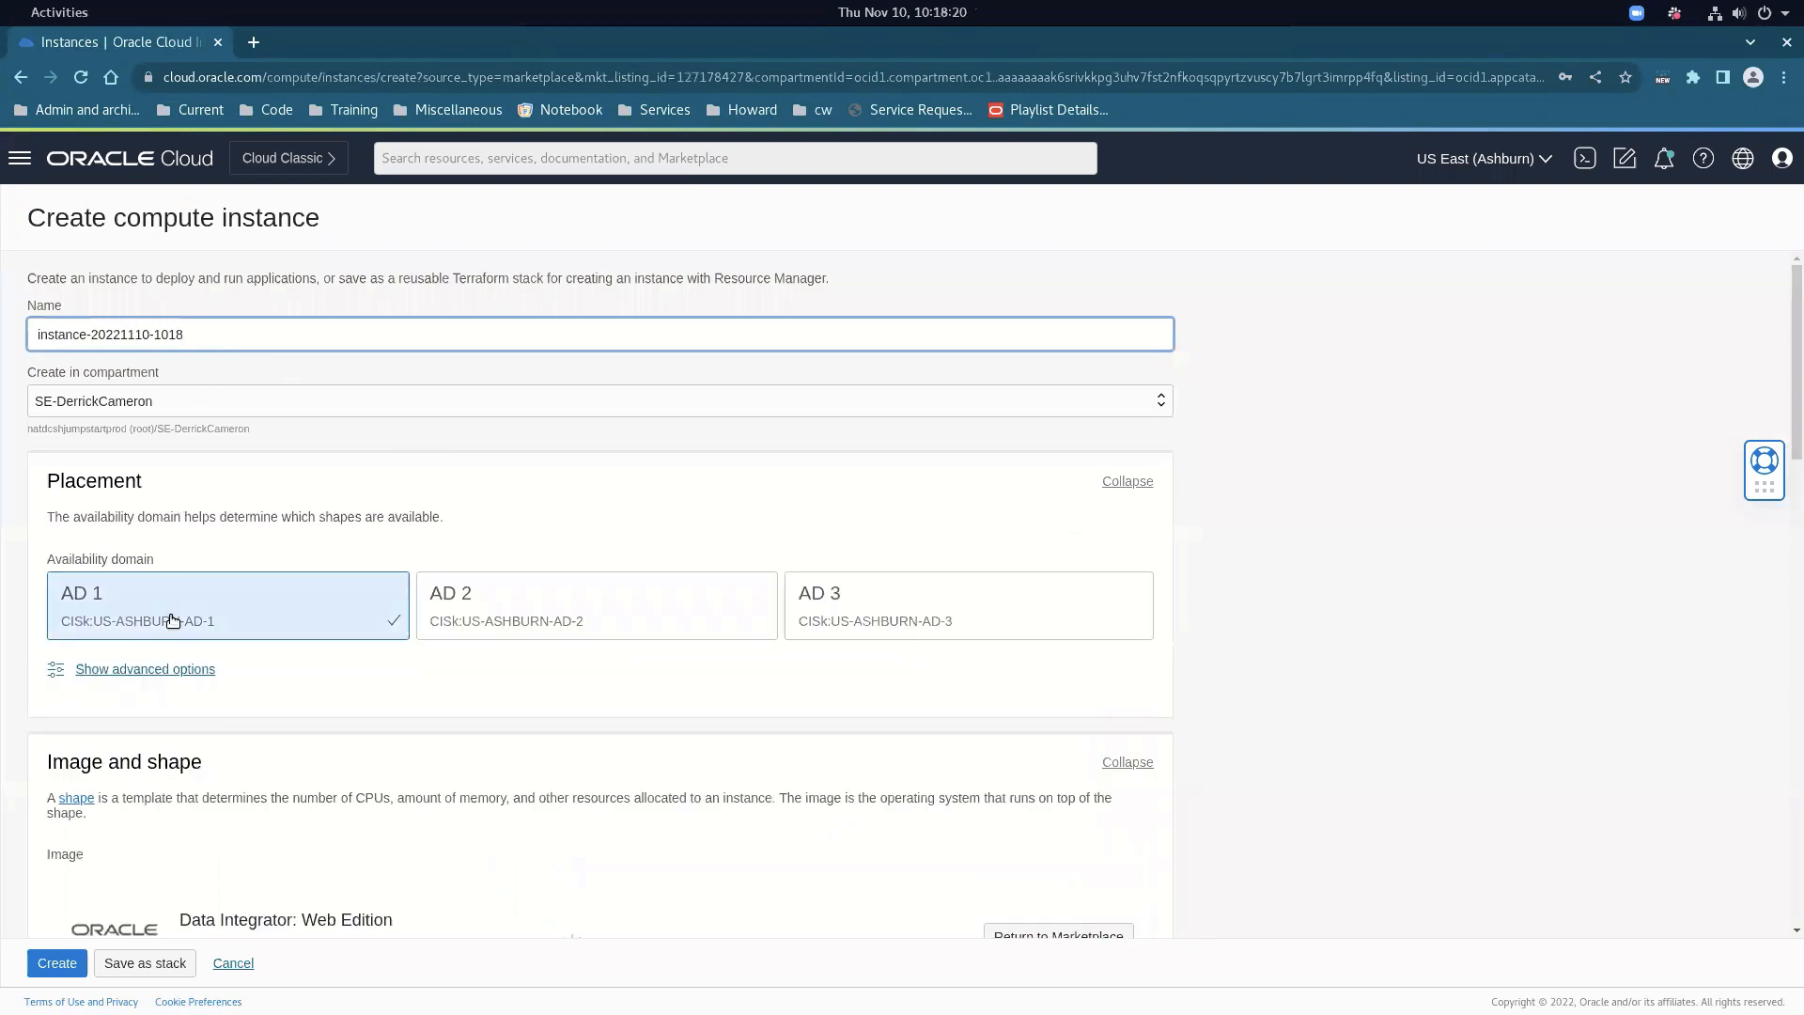
scroll(182, 708, "down", 2)
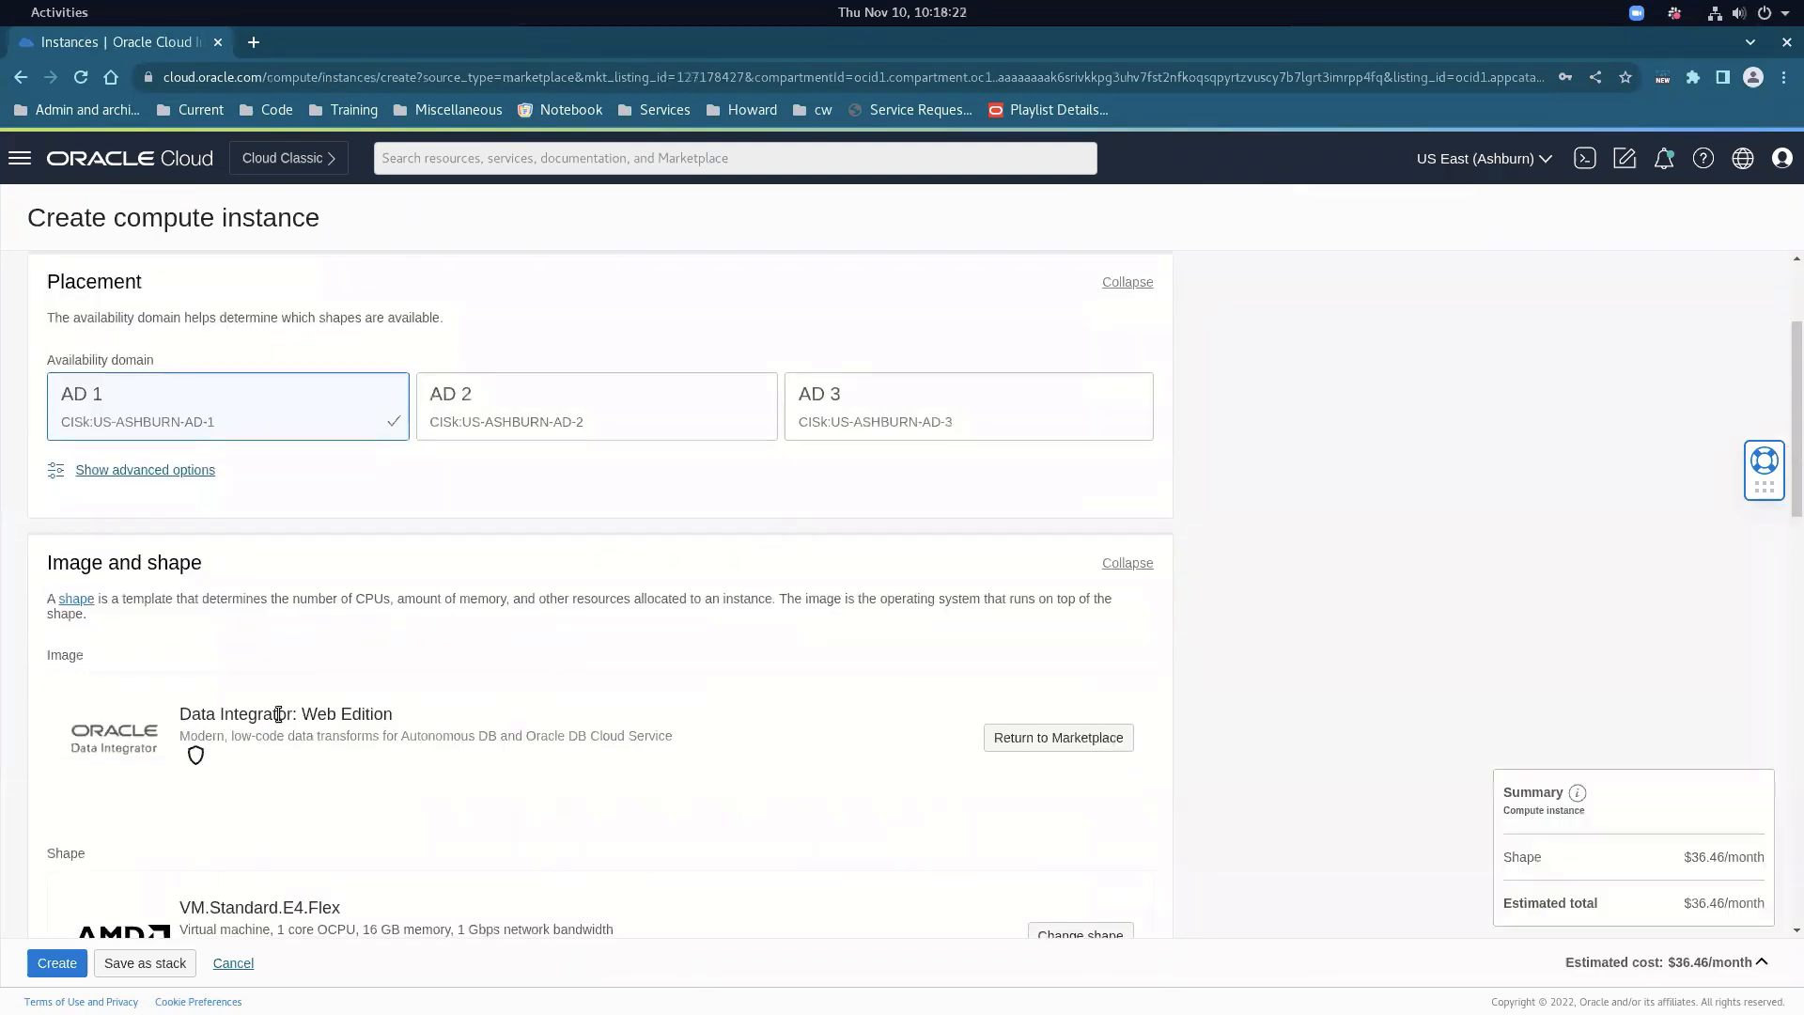
scroll(279, 714, "down", 2)
scroll(279, 714, "down", 5)
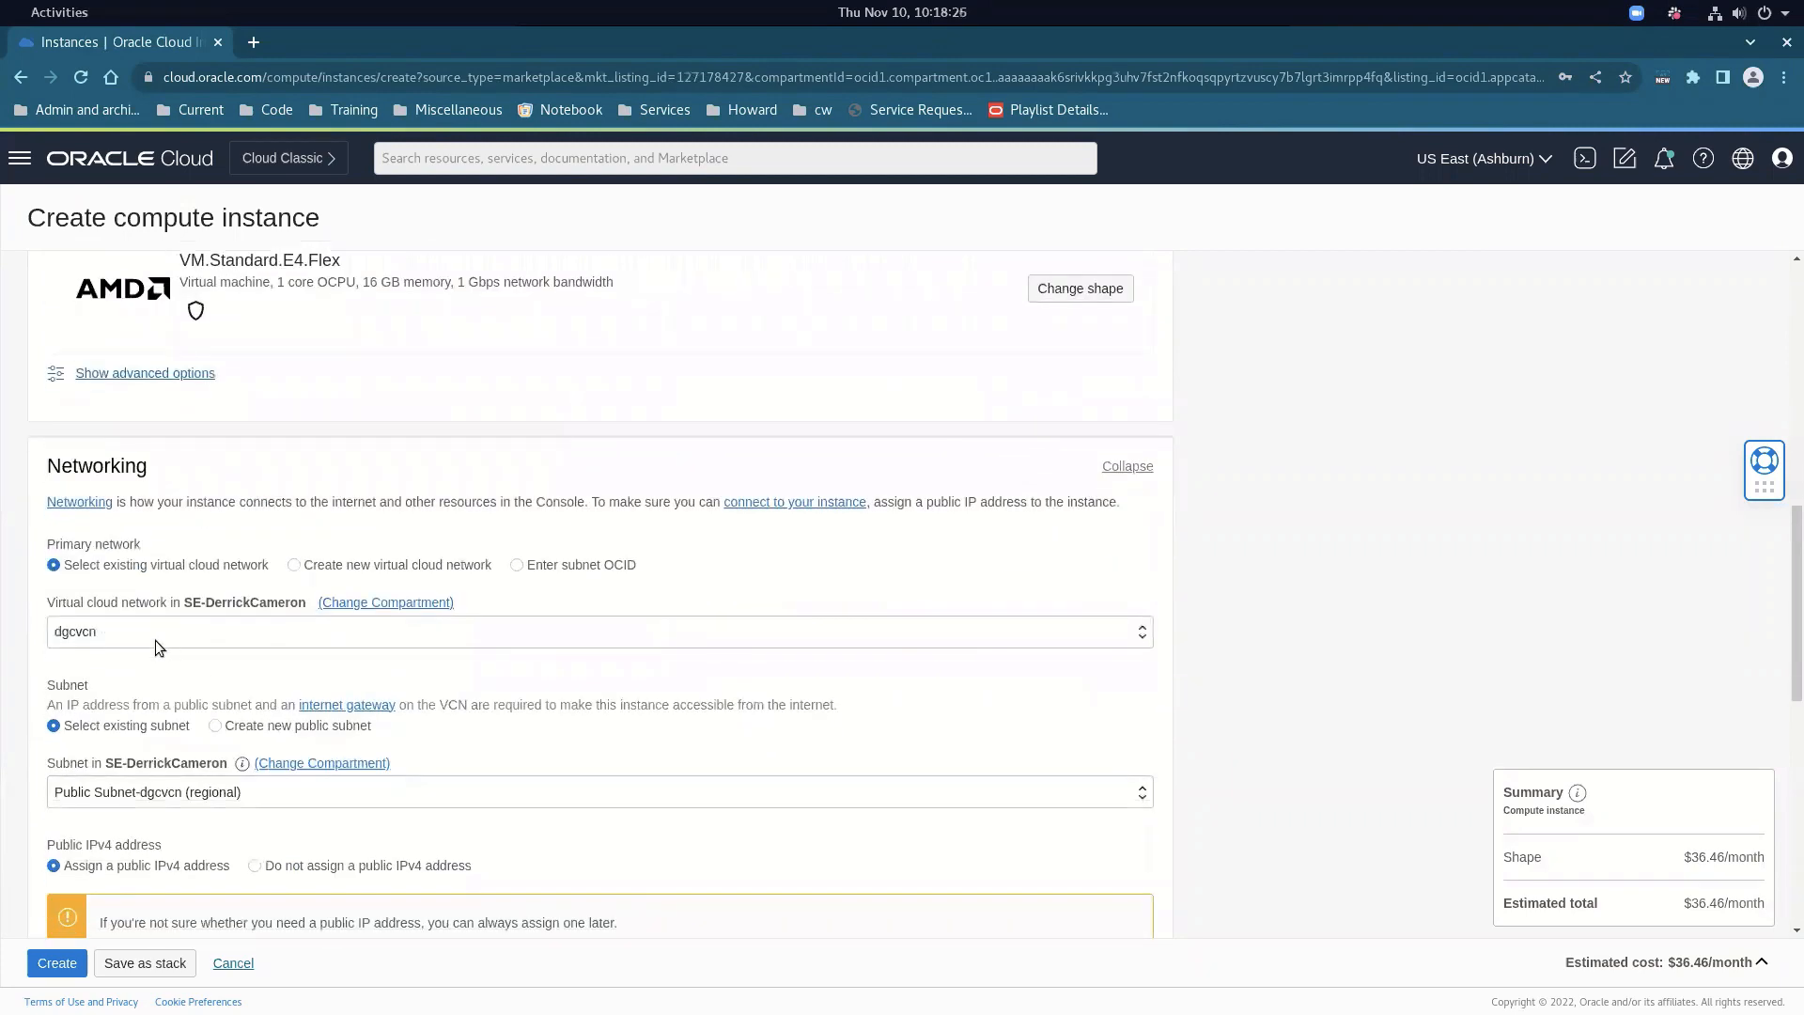
scroll(200, 763, "down", 1)
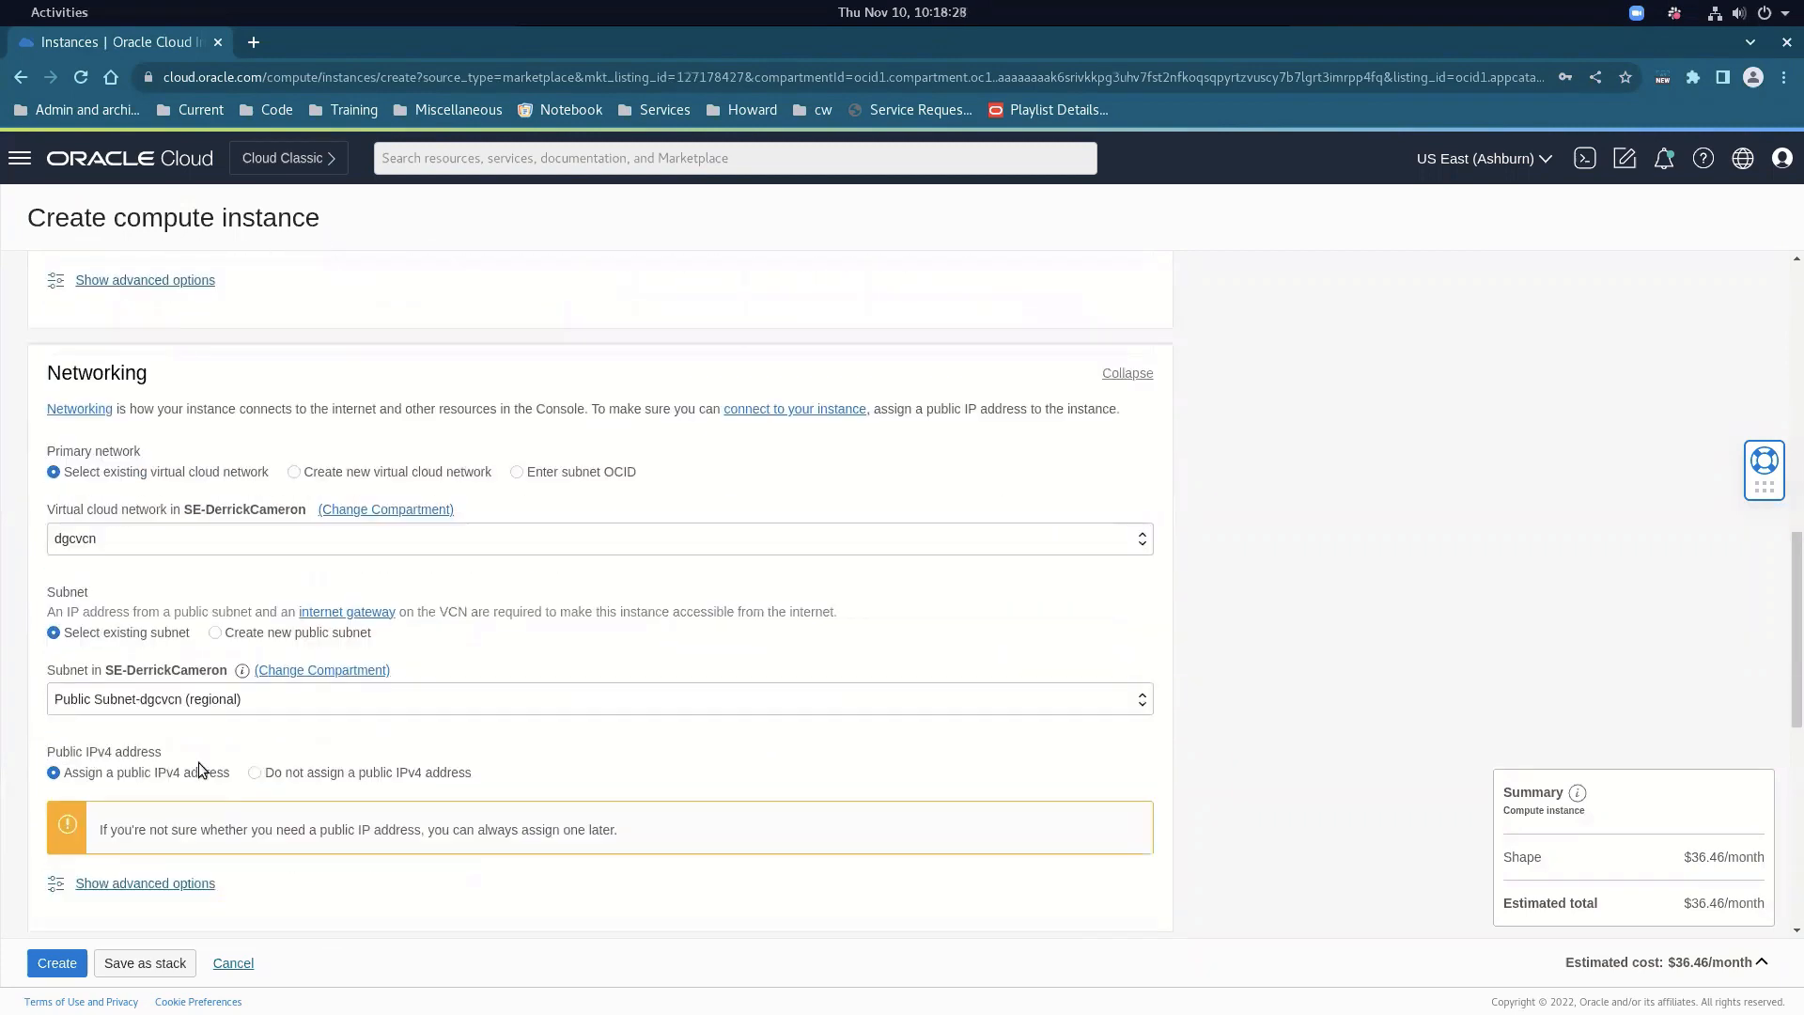
scroll(197, 763, "down", 4)
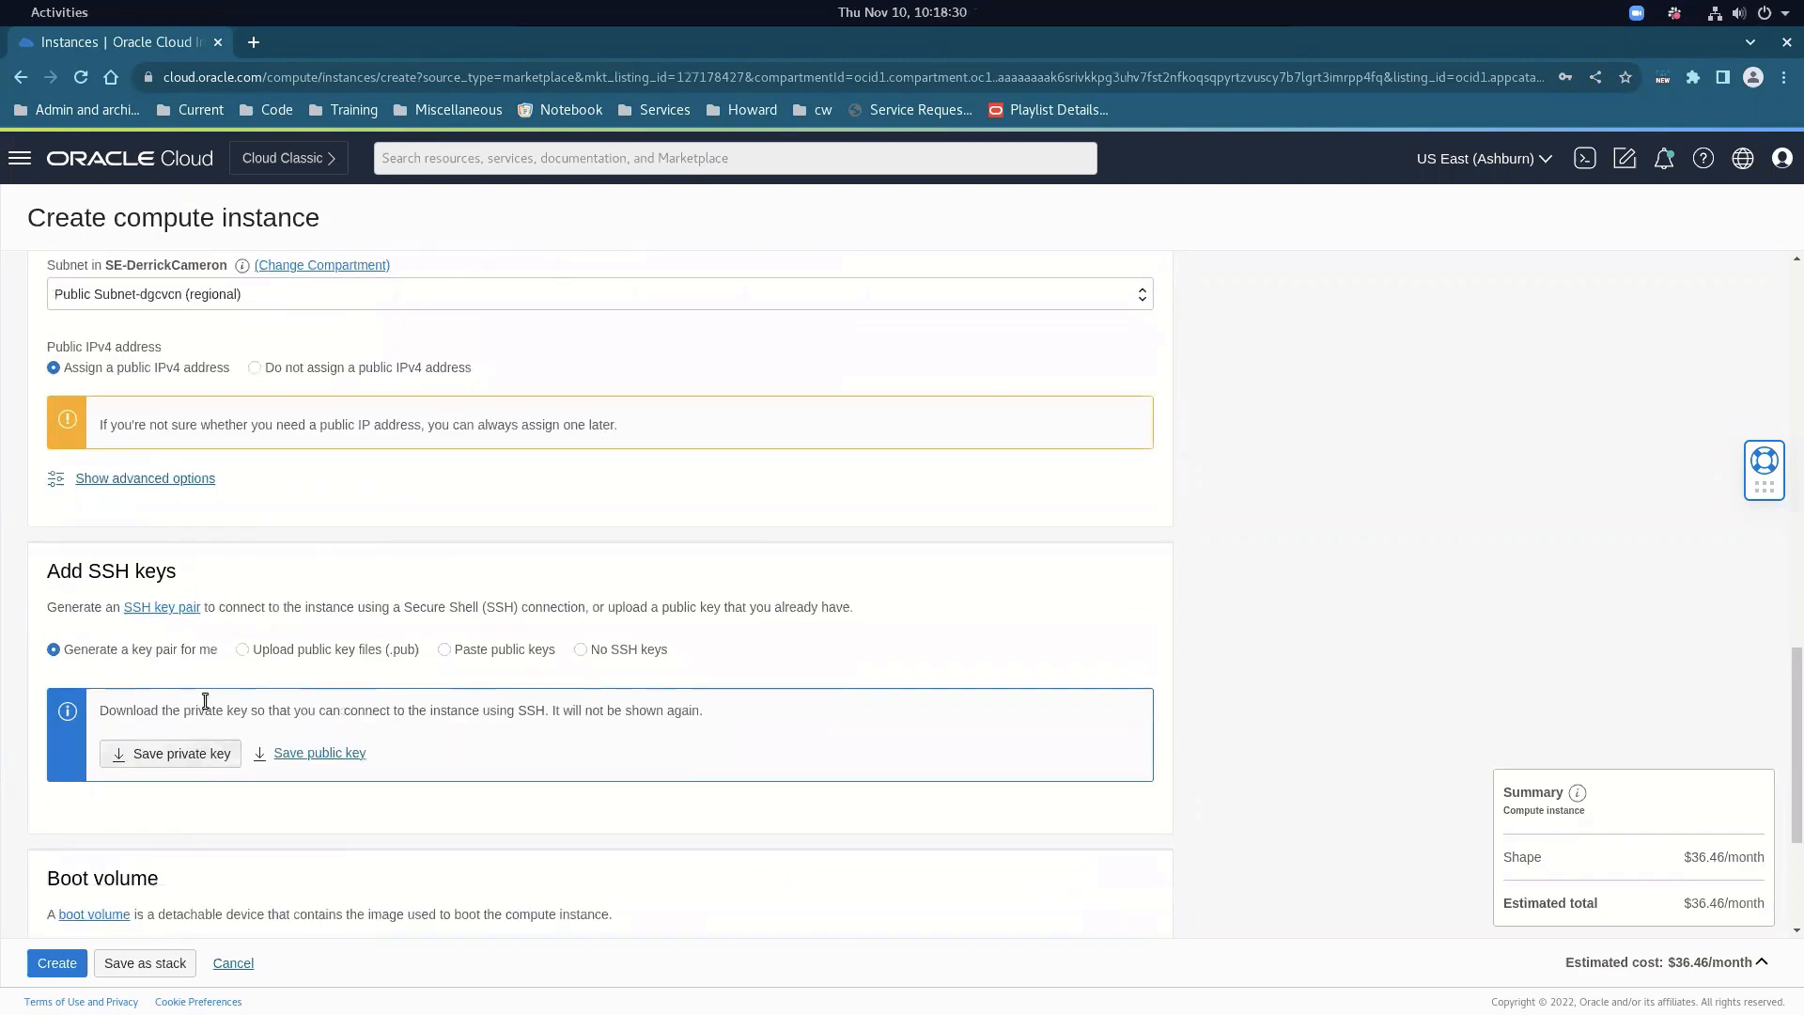
left_click(269, 649)
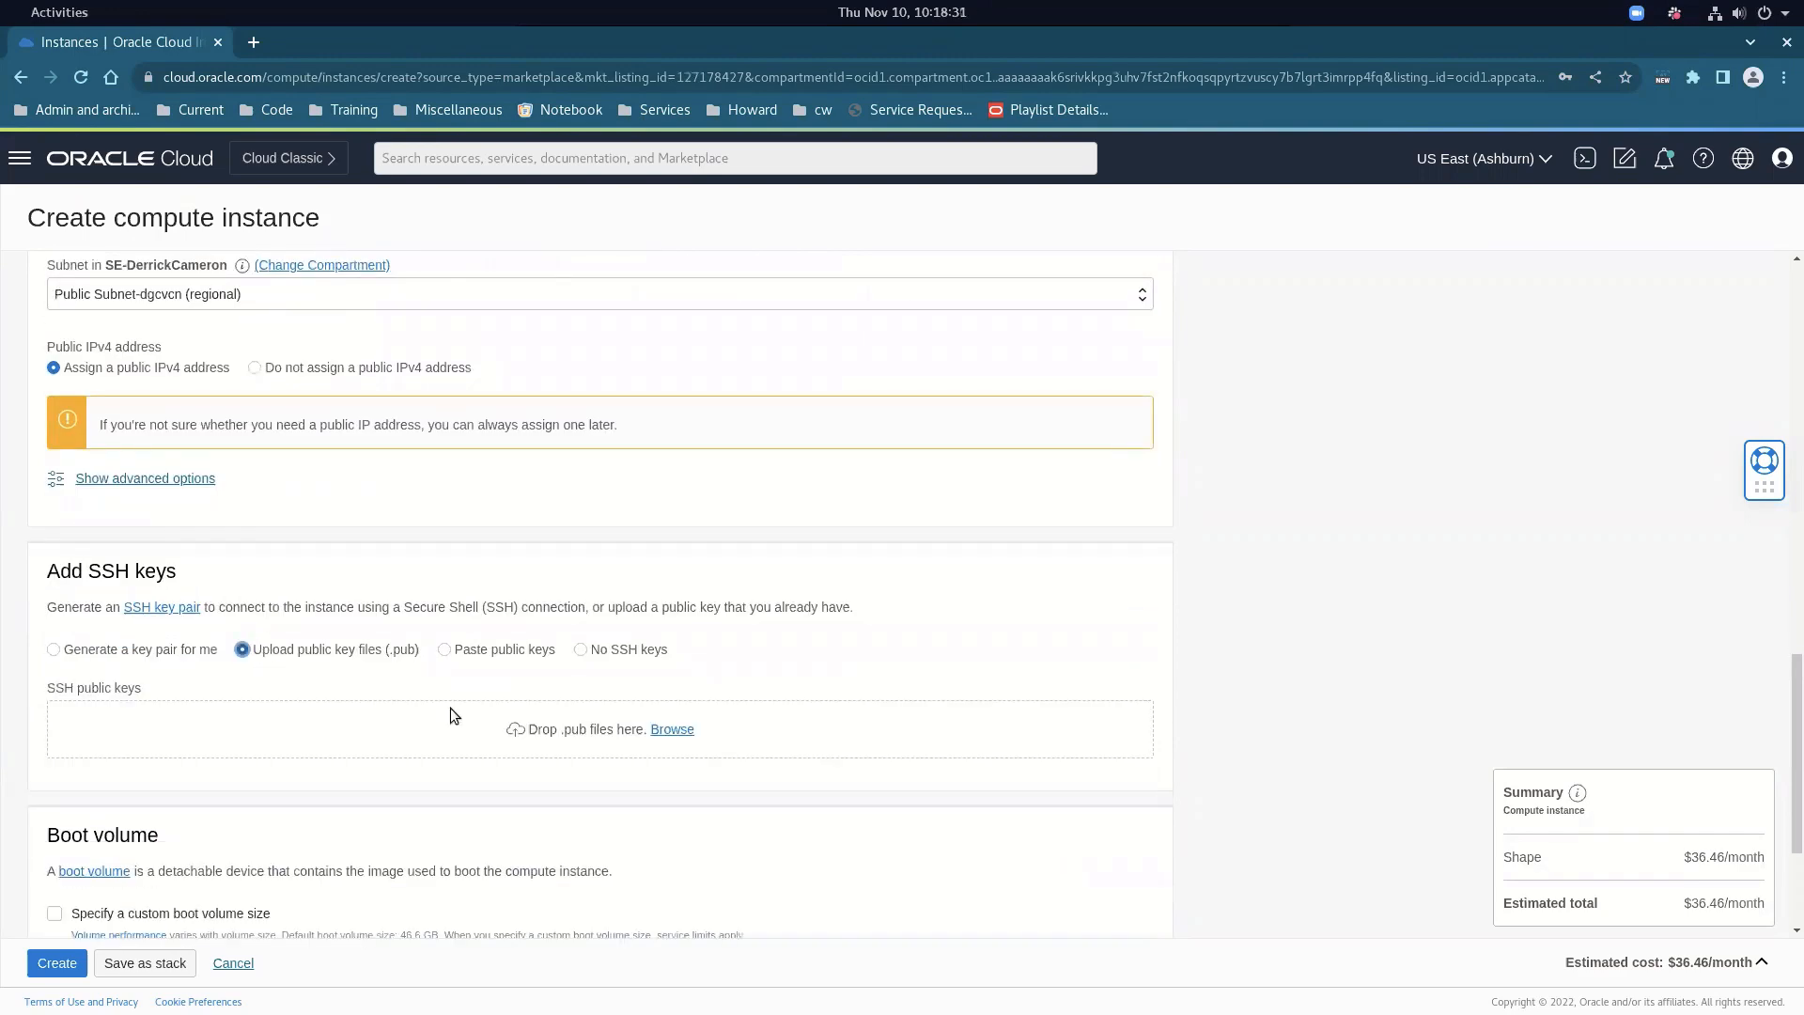
left_click(673, 729)
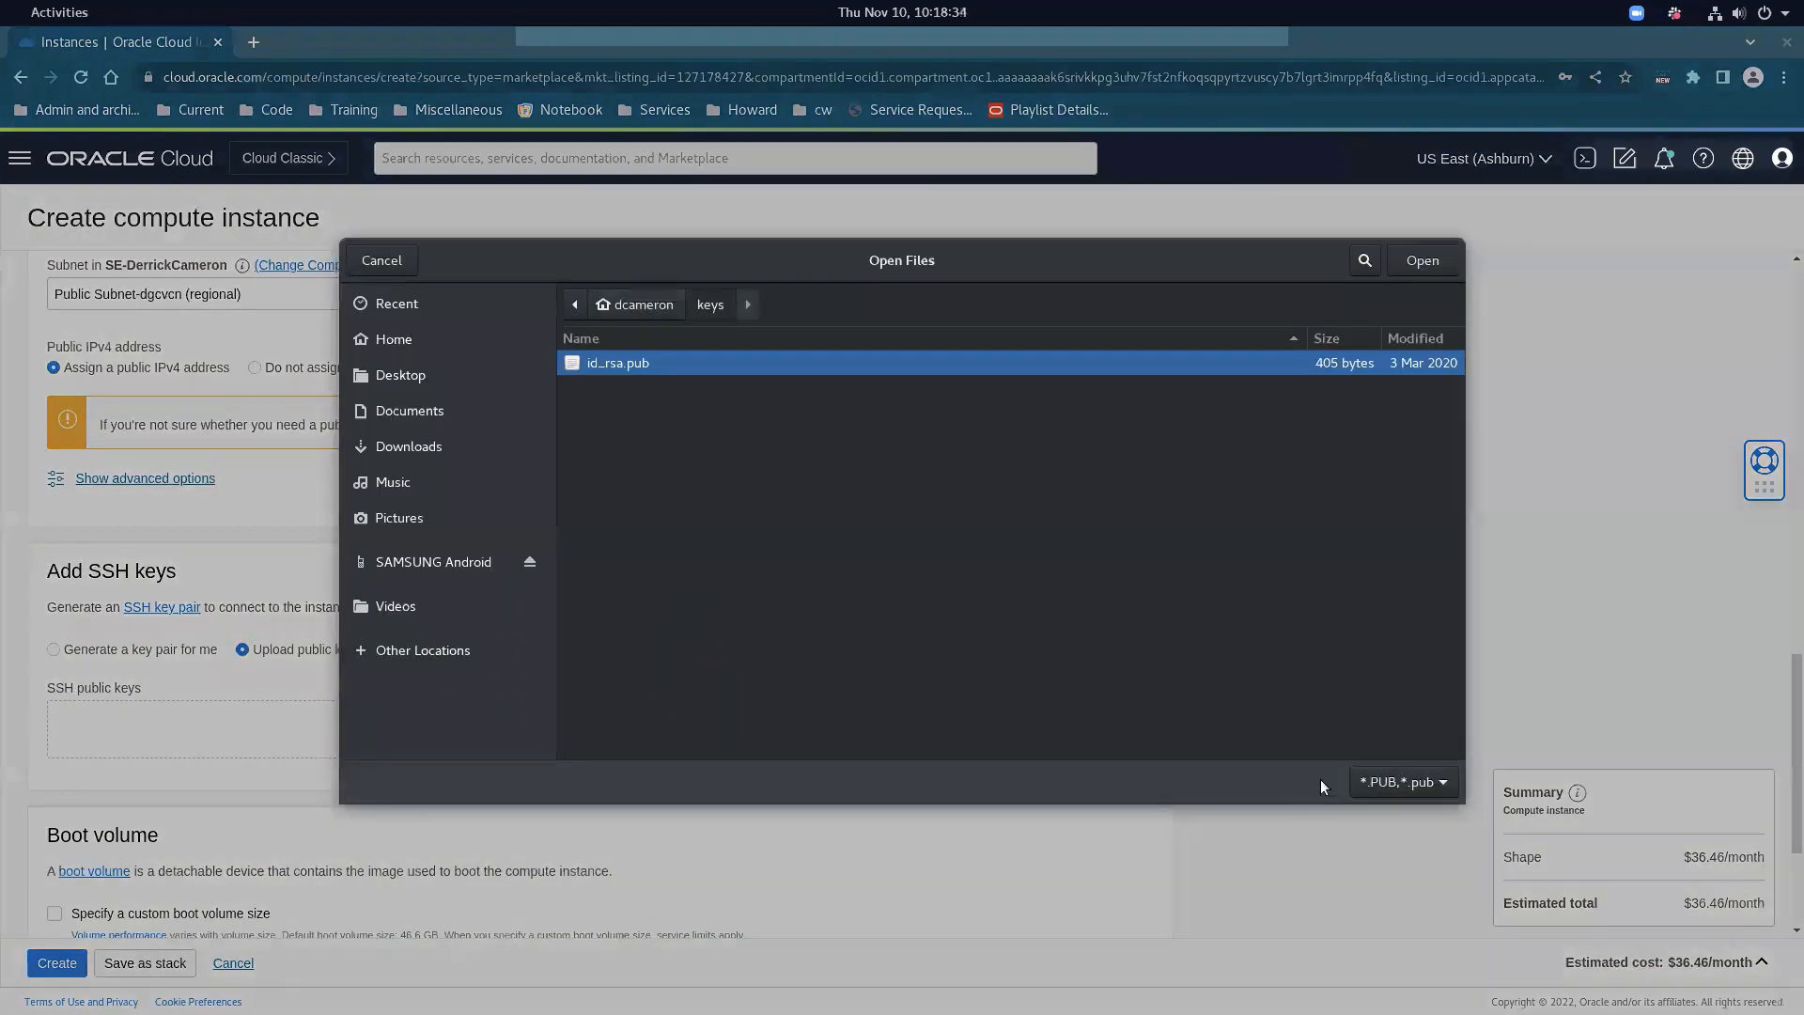
left_click(1423, 261)
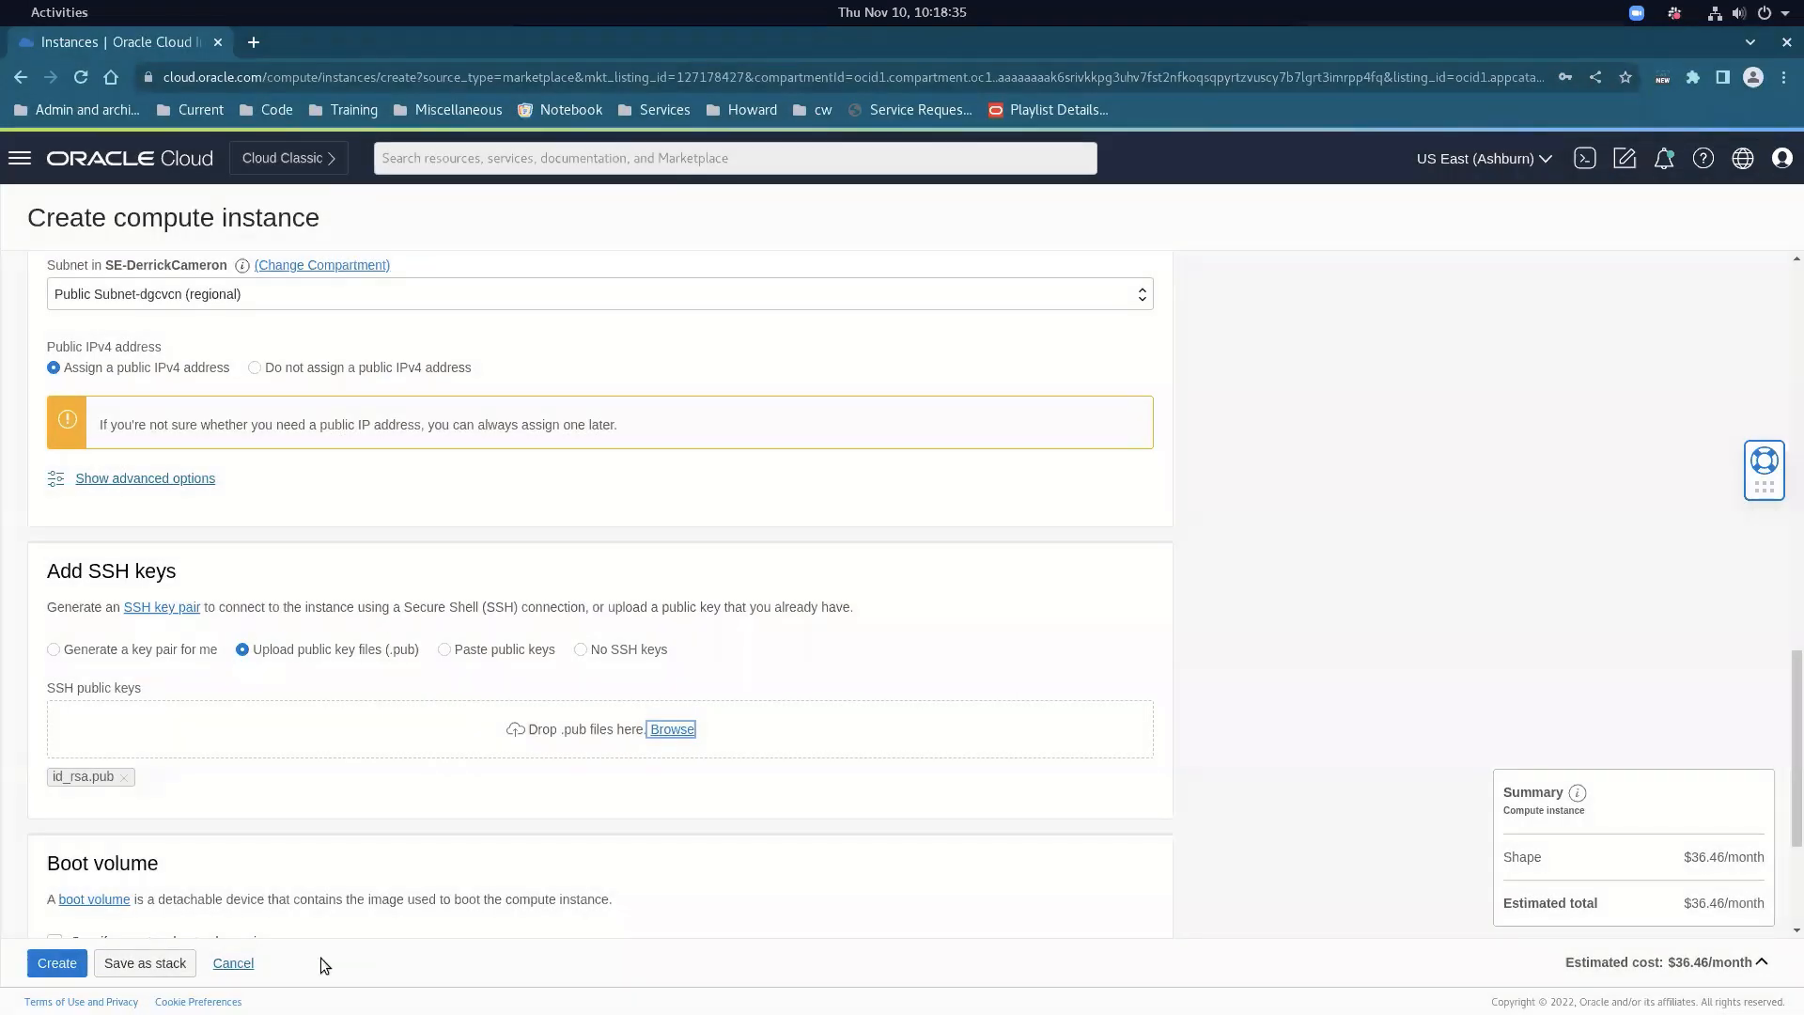
scroll(307, 865, "down", 3)
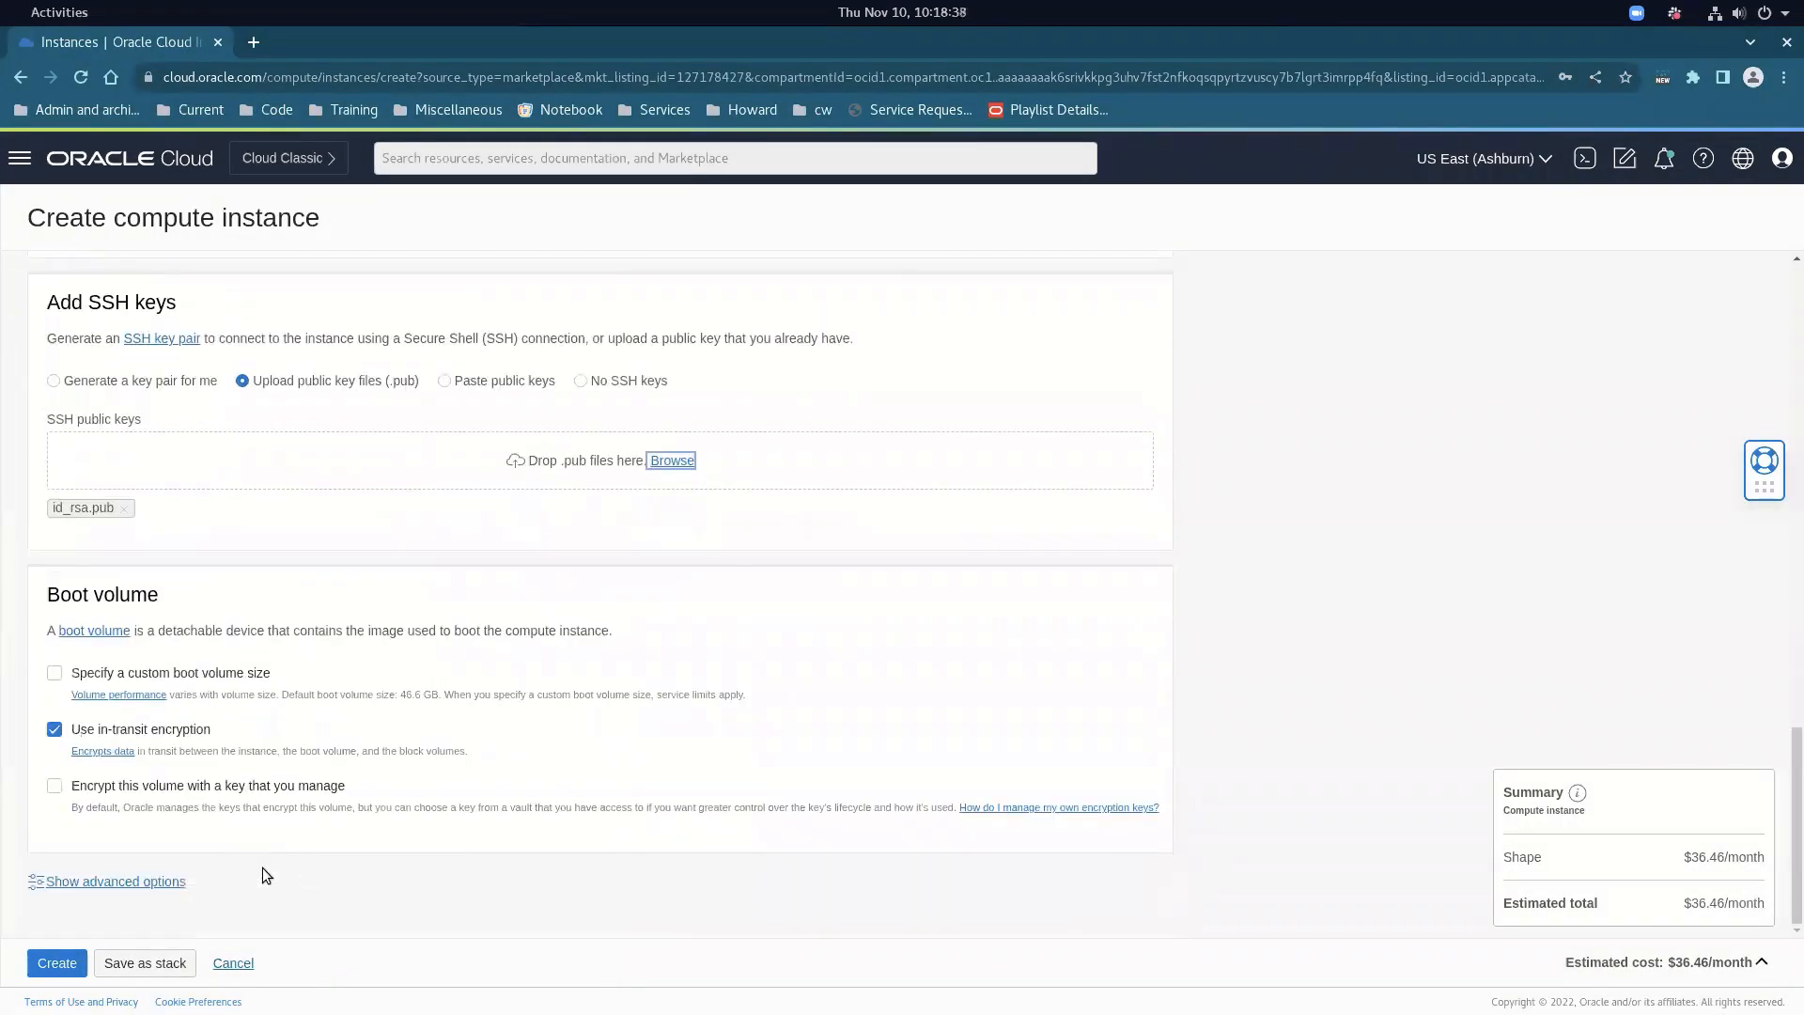
left_click(233, 964)
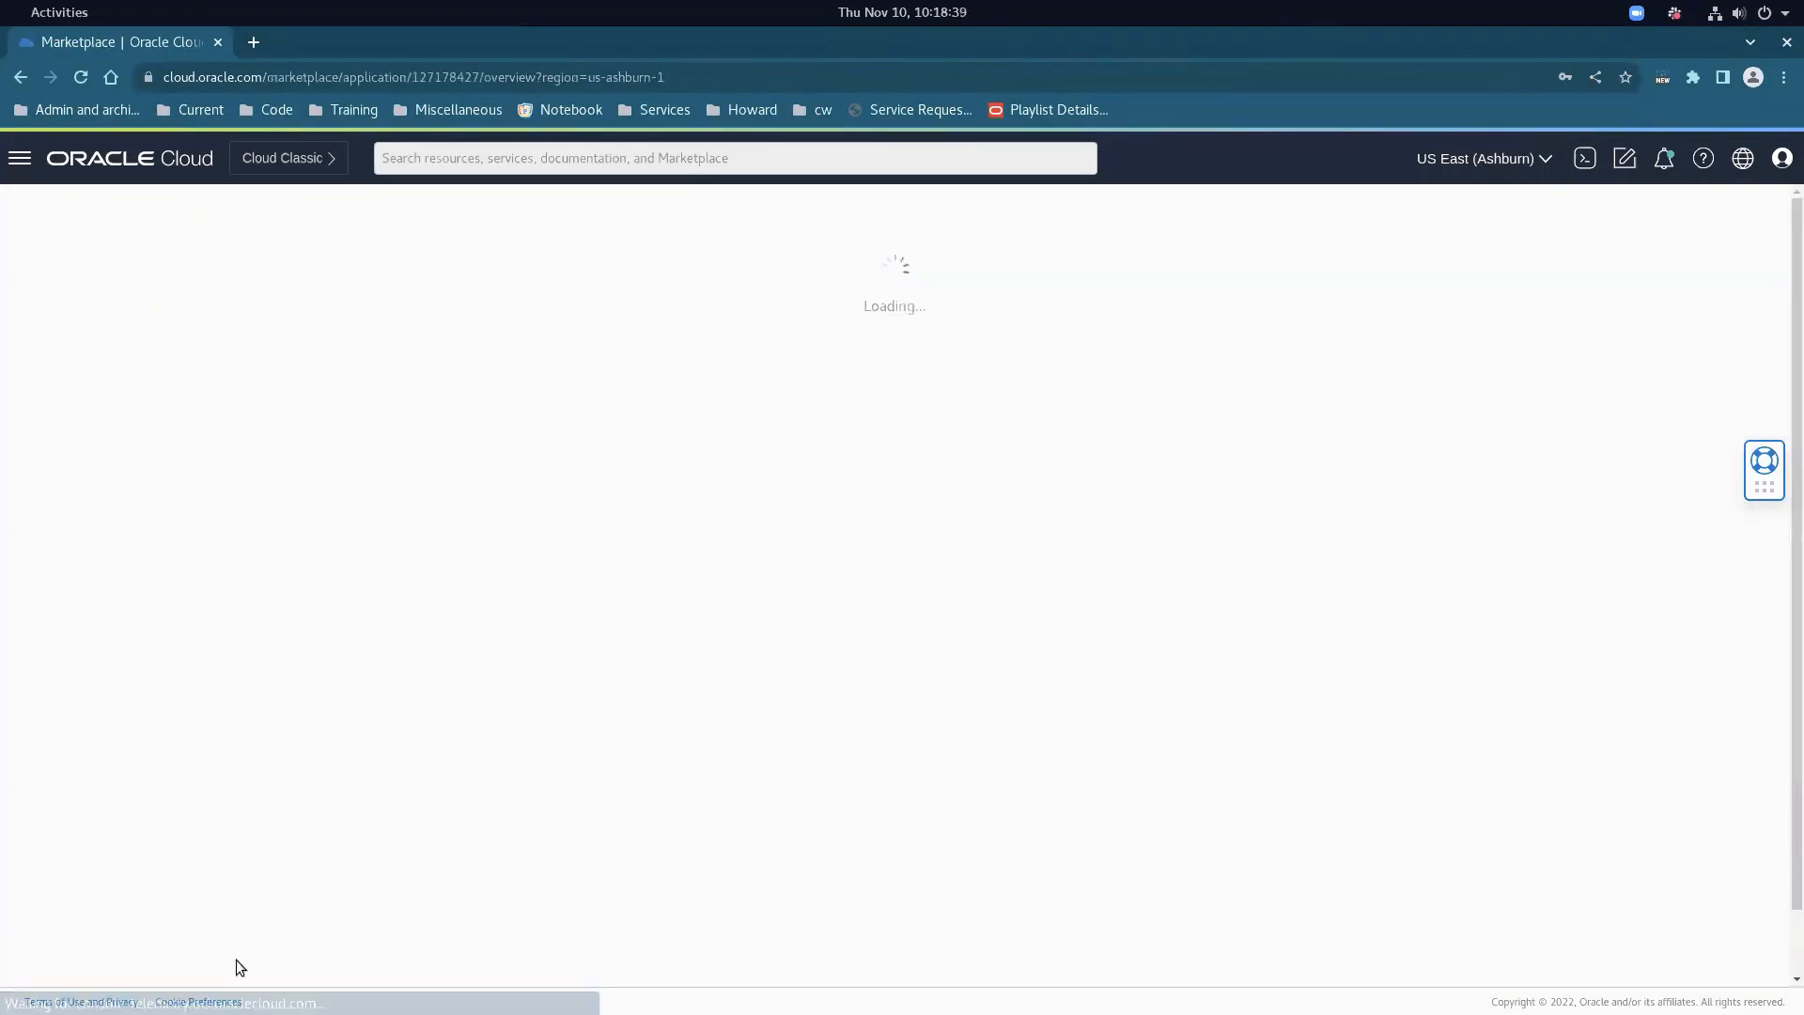
left_click(20, 165)
Open Compute > Instances and note the first instance's public IP 150.136.68.240
left_click(153, 306)
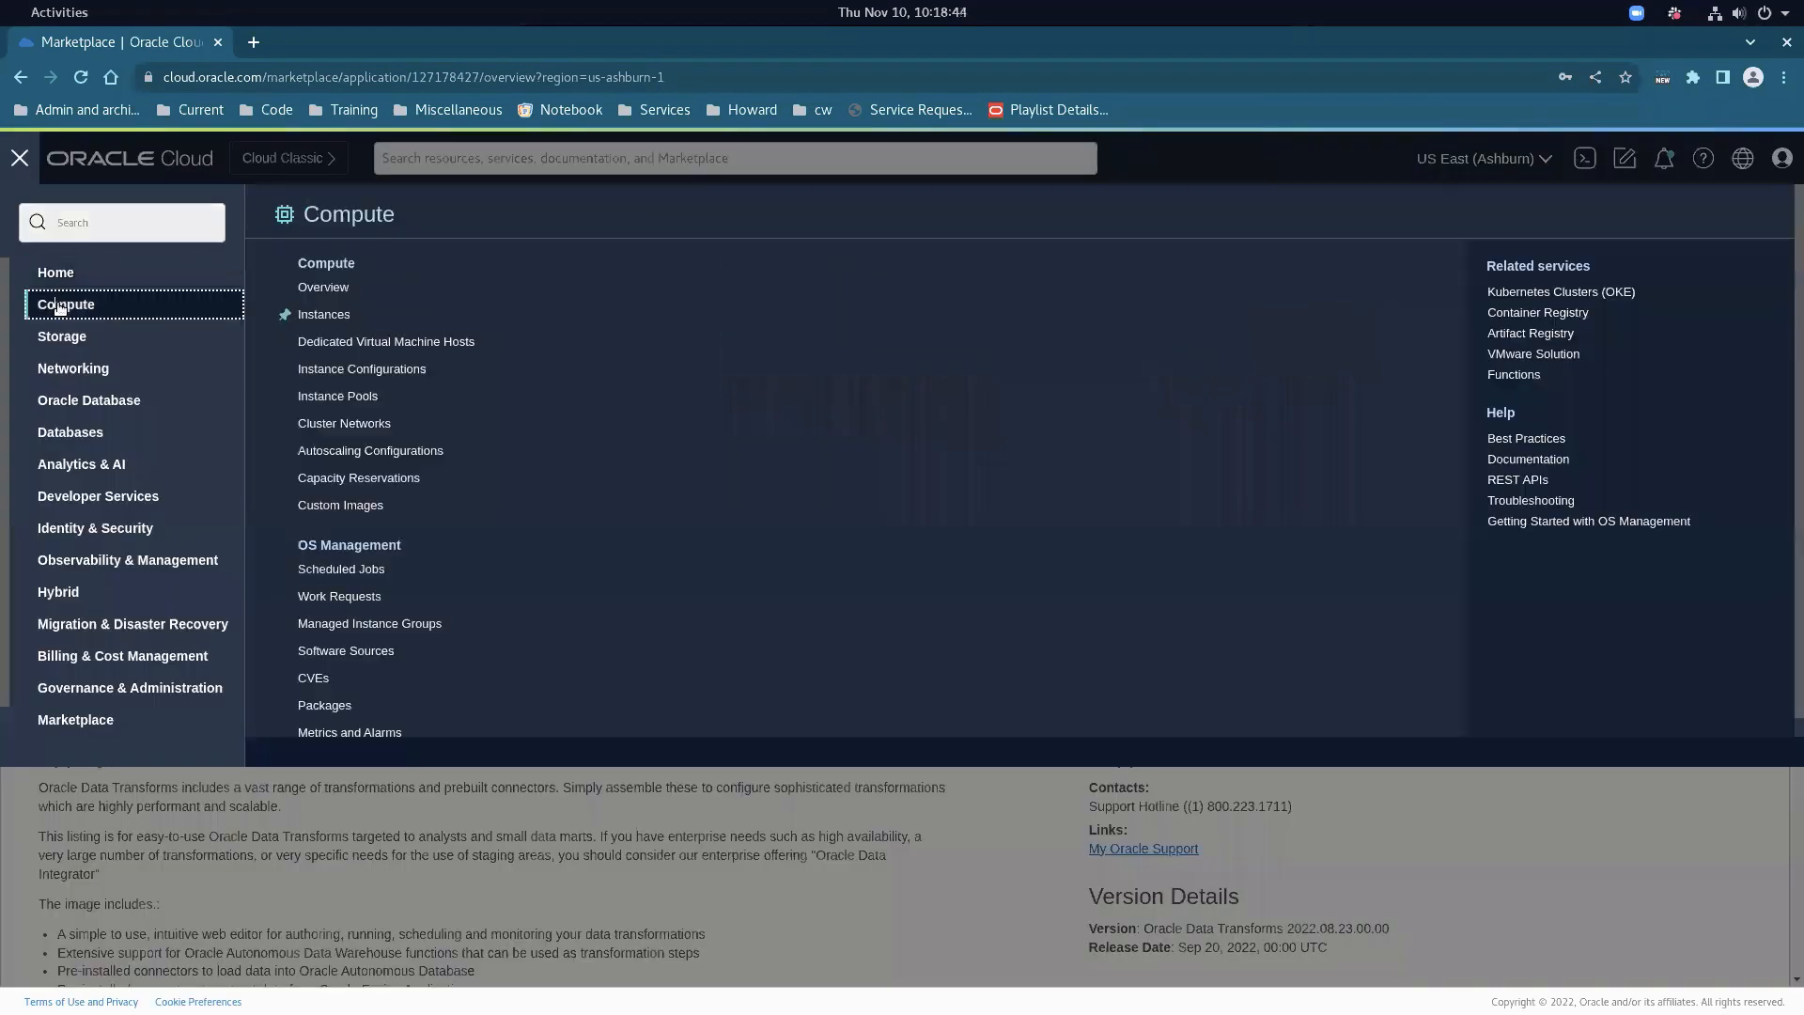
left_click(323, 314)
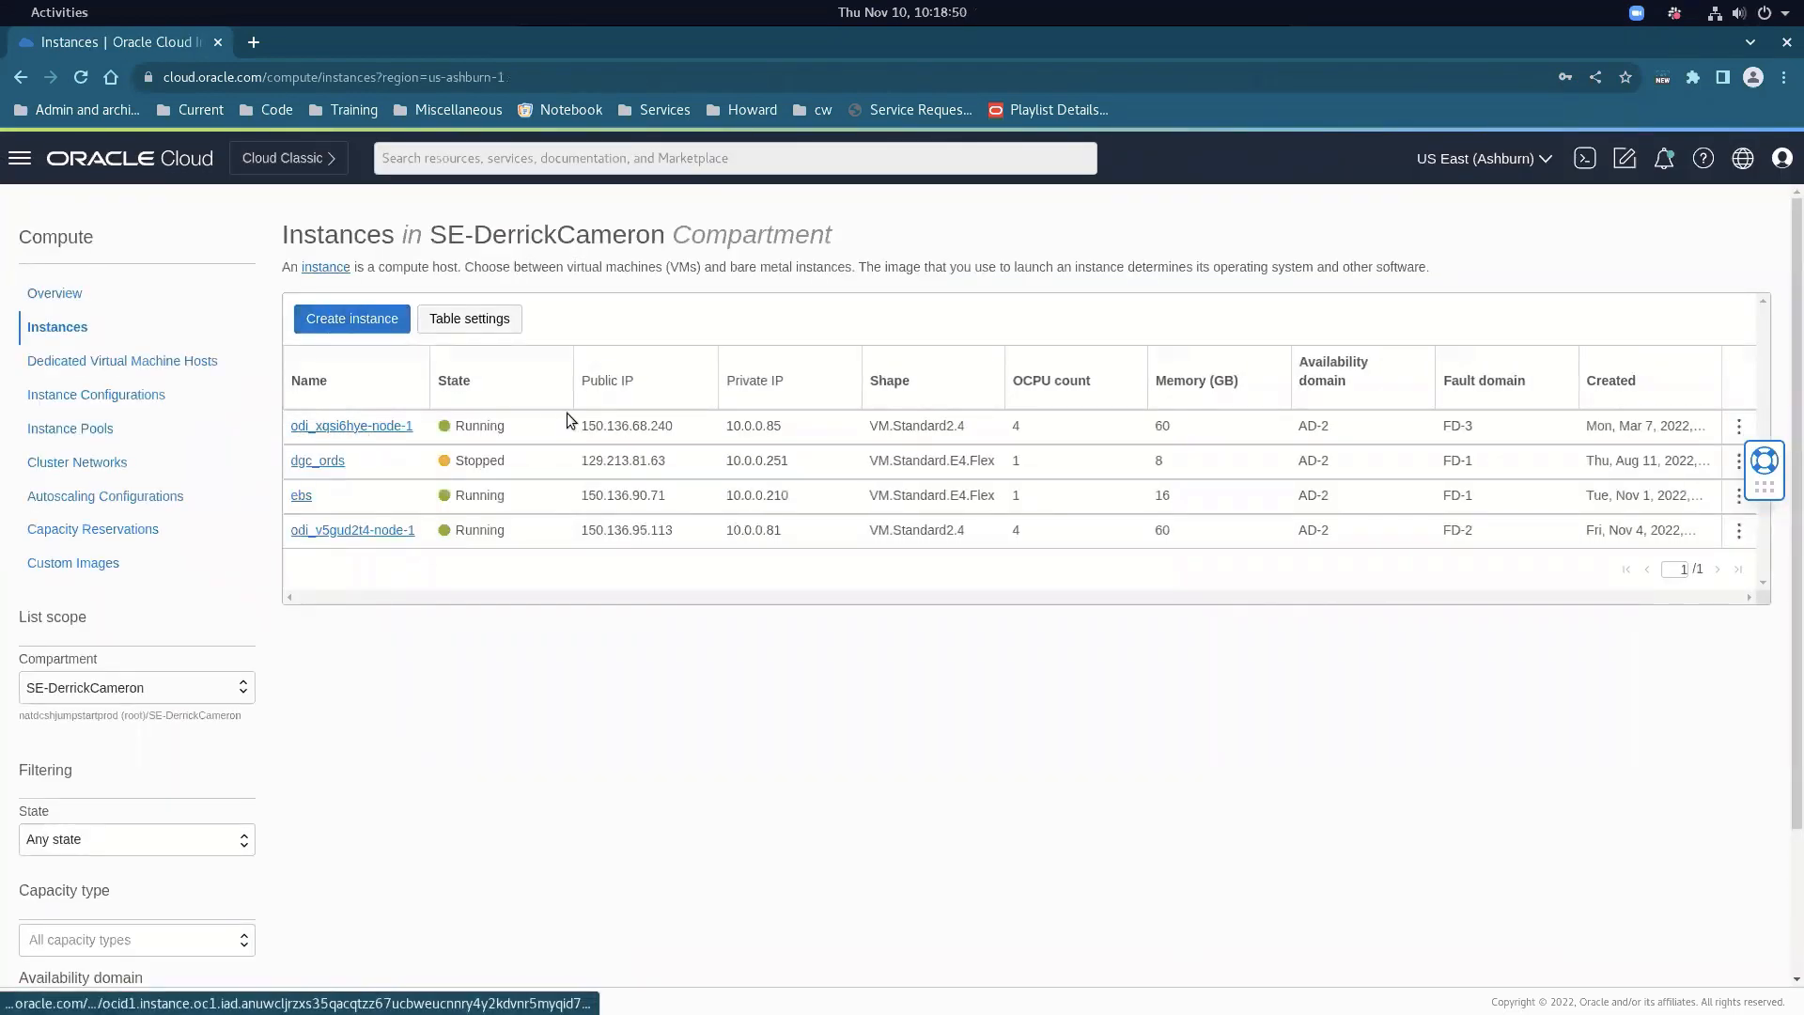
left_click_drag(583, 425, 659, 423)
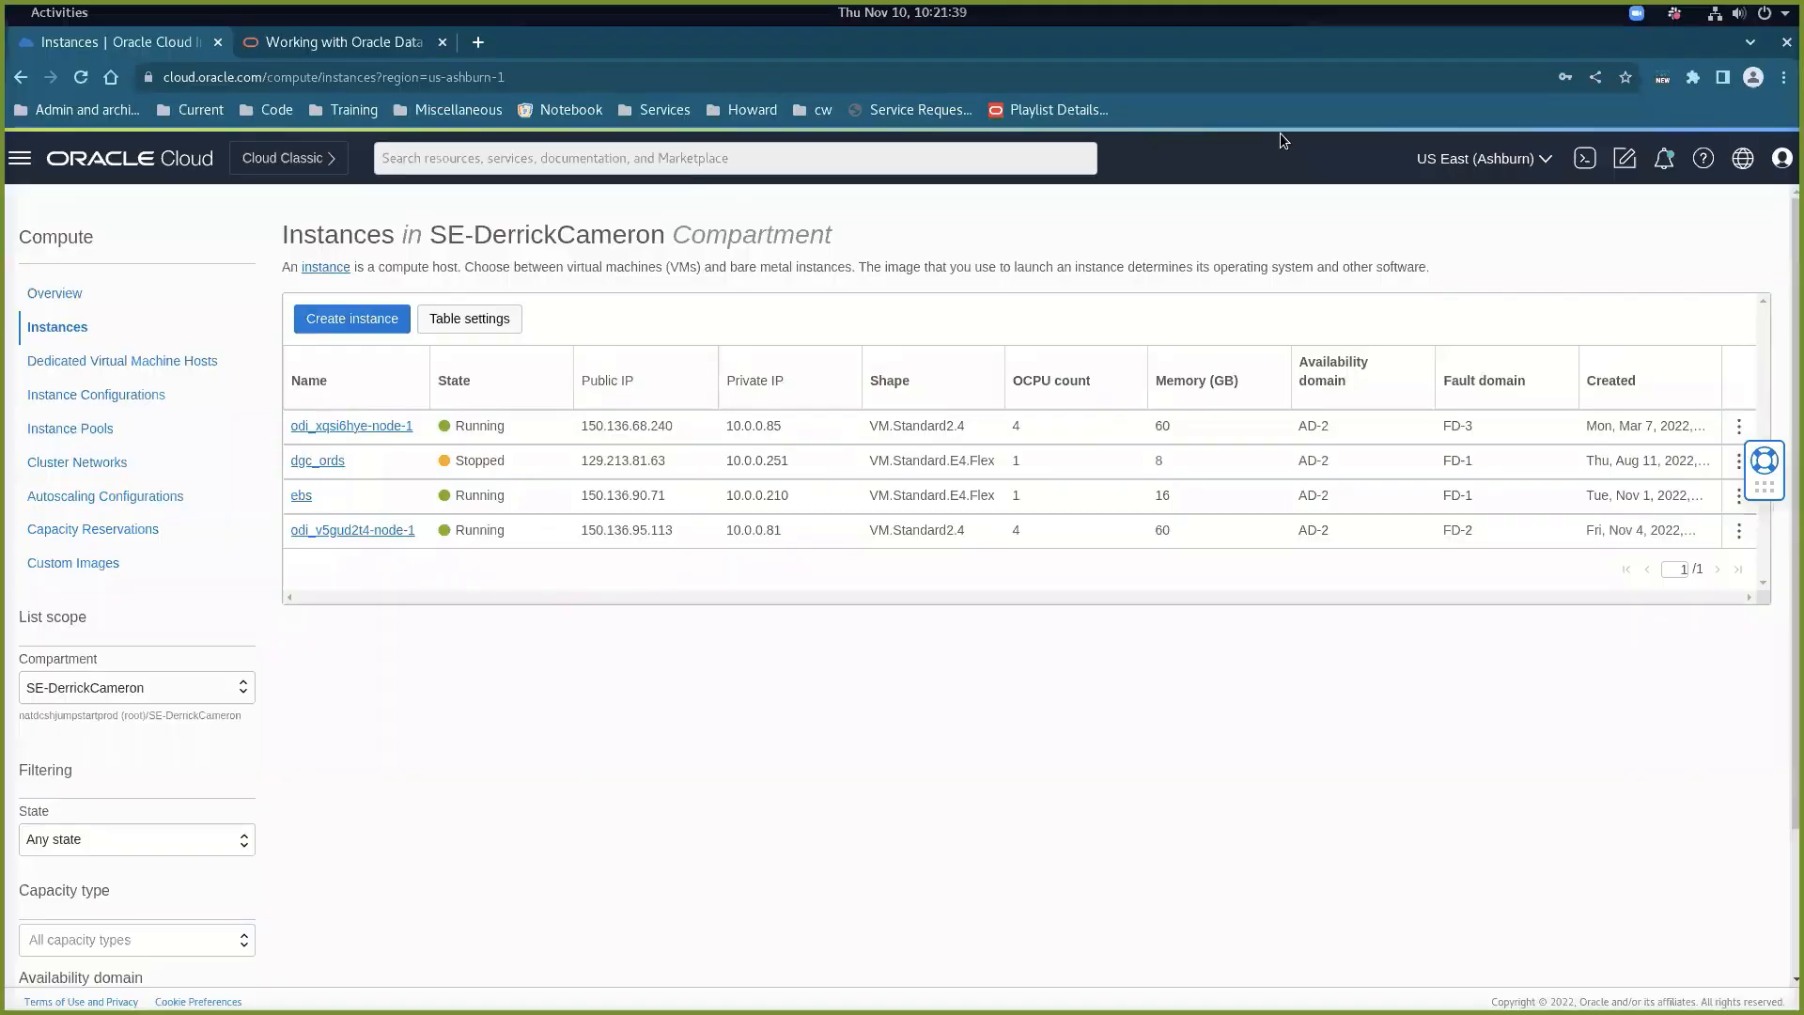
Switch to the Working with Oracle Data Transforms documentation tab
left_click(25, 158)
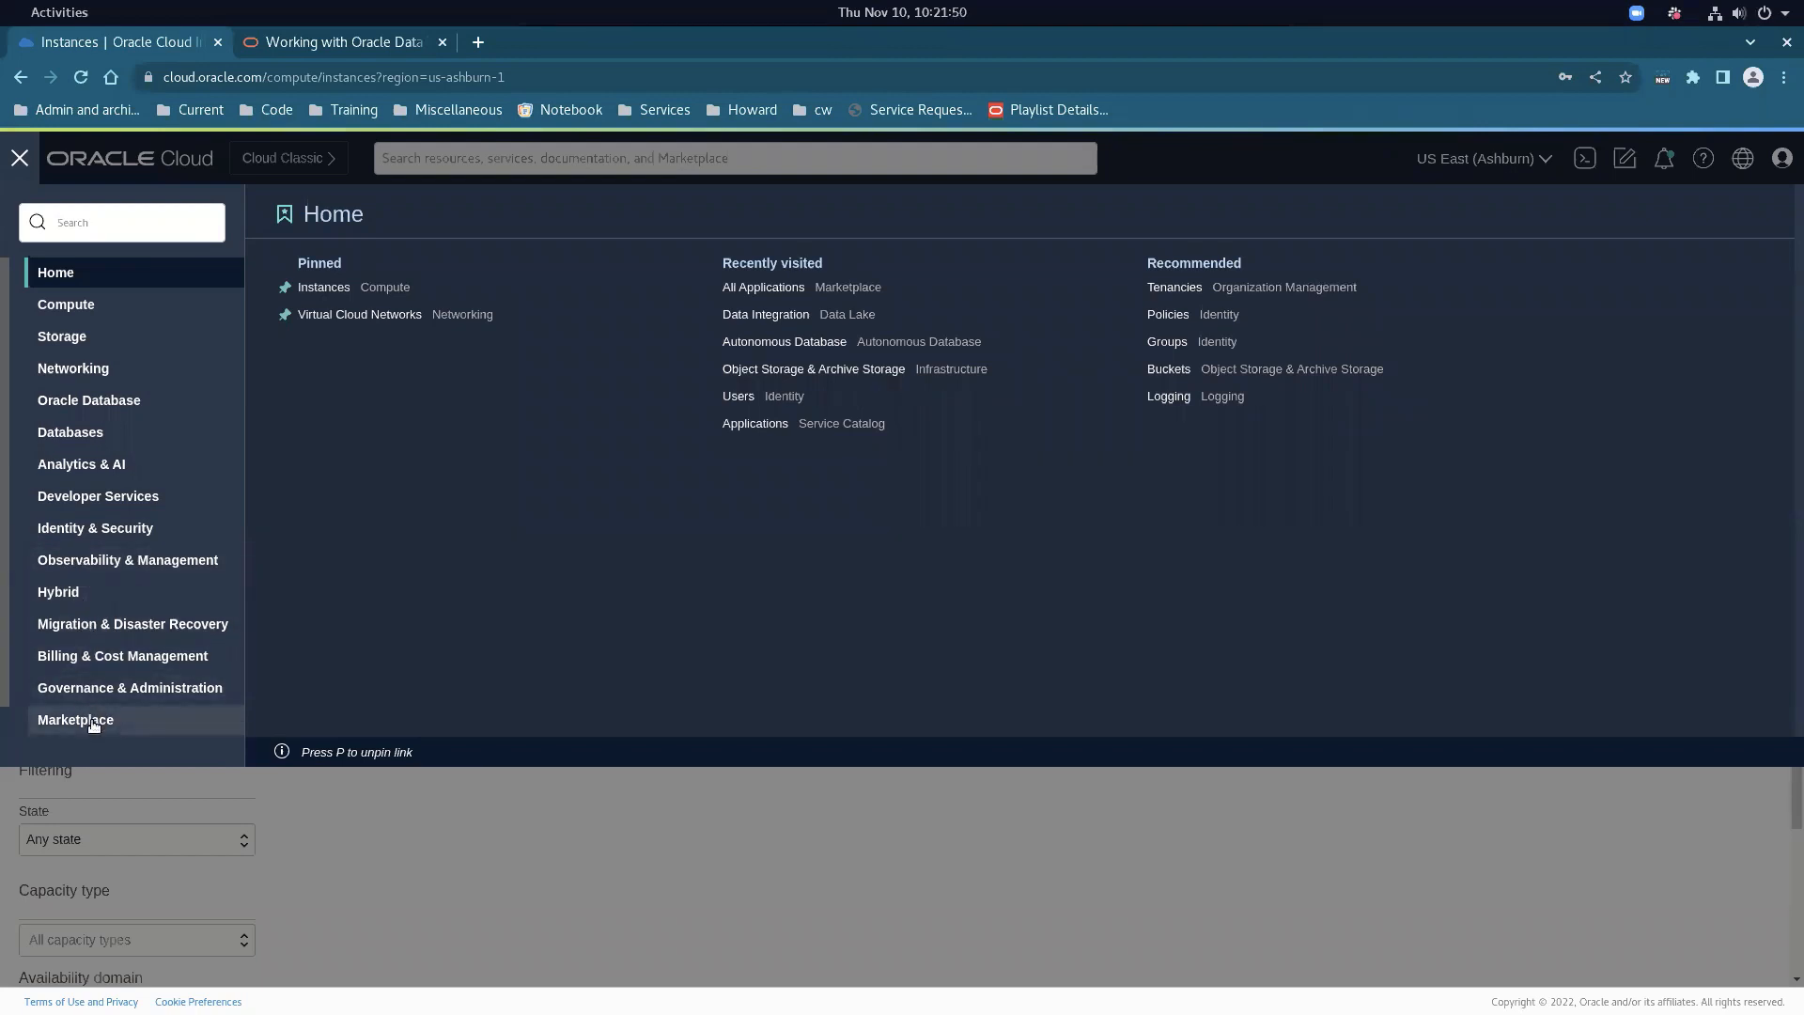
left_click(250, 312)
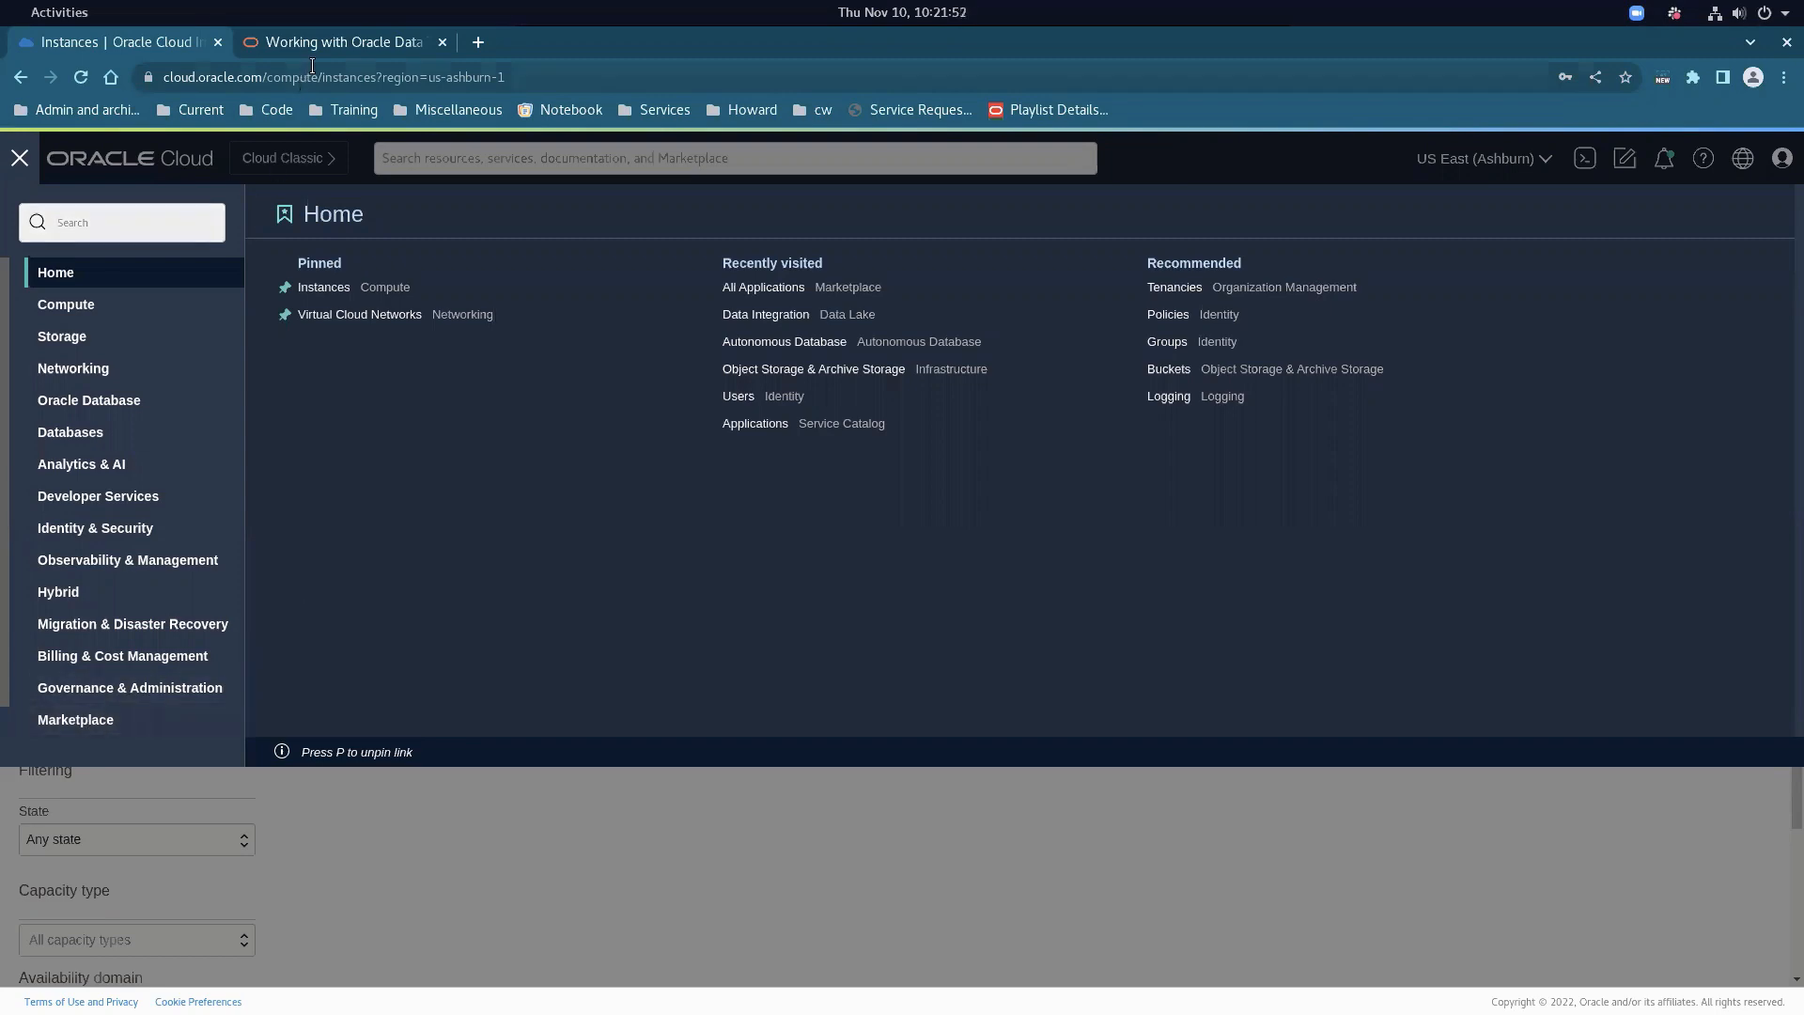
left_click(333, 39)
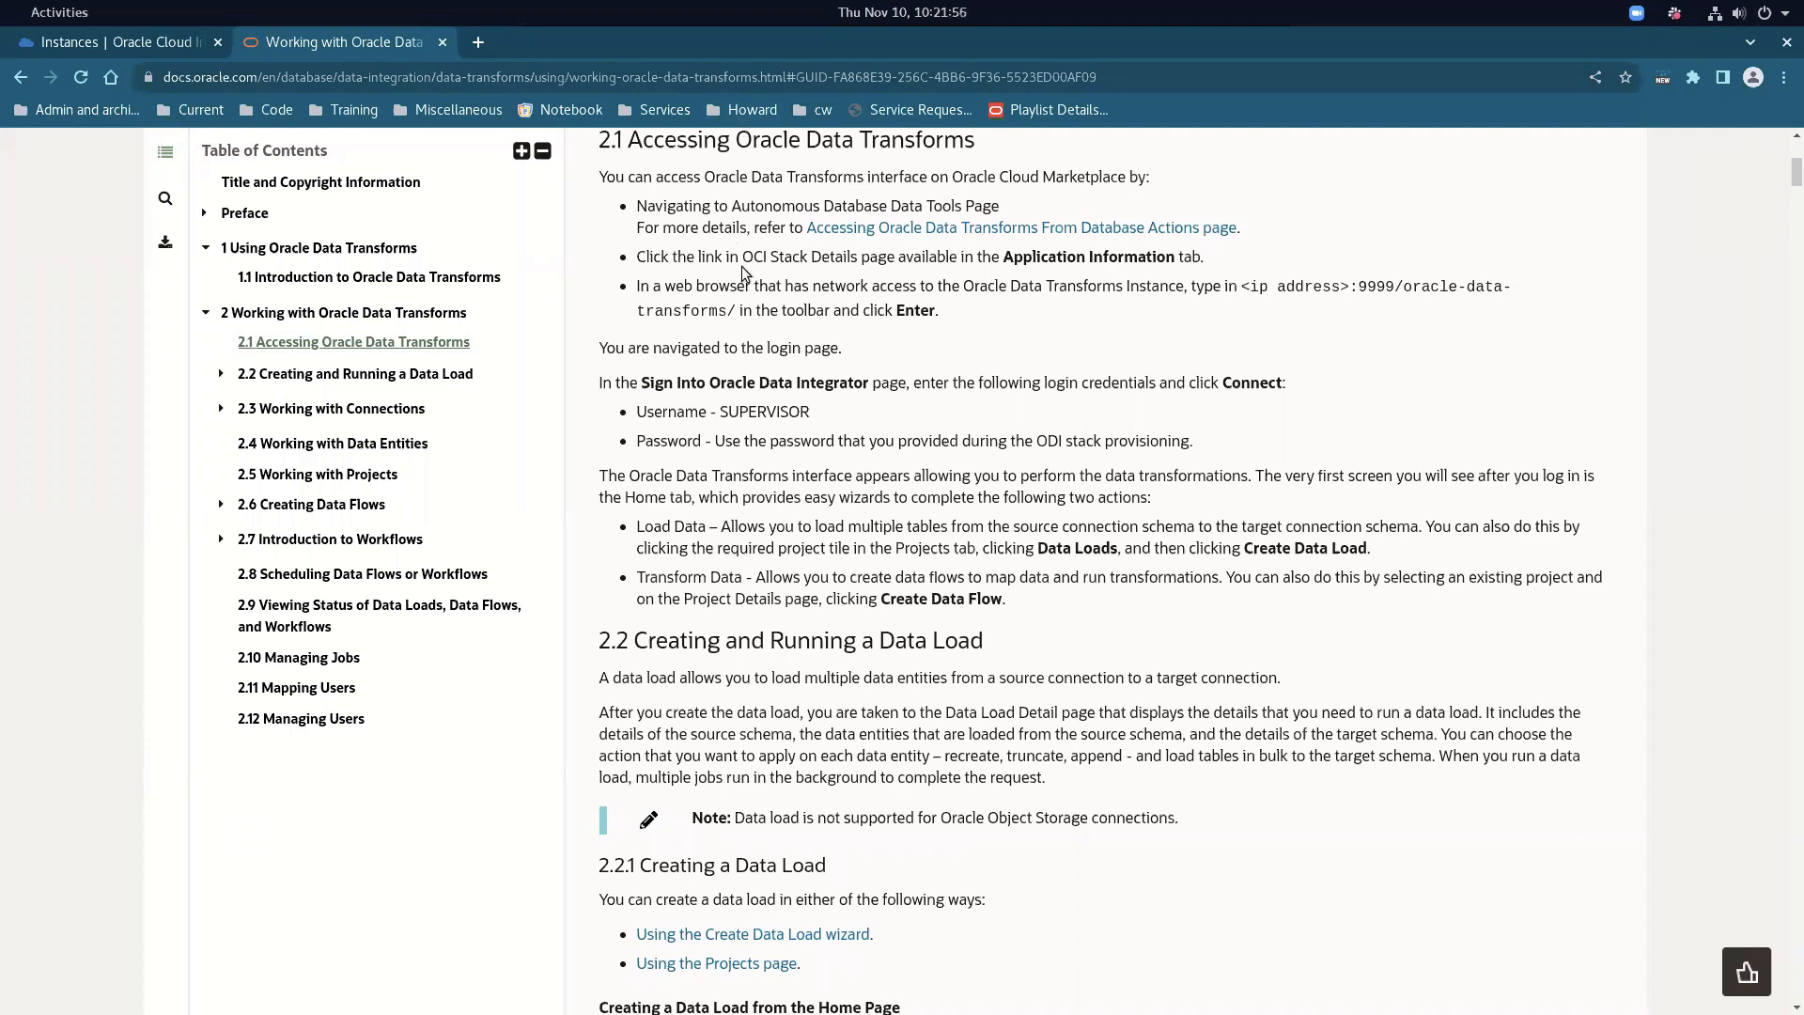
Note the <ip address>:9999/oracle-data-transforms/ address and SUPERVISOR login, then return to the Instances page
left_click_drag(1190, 285, 1509, 275)
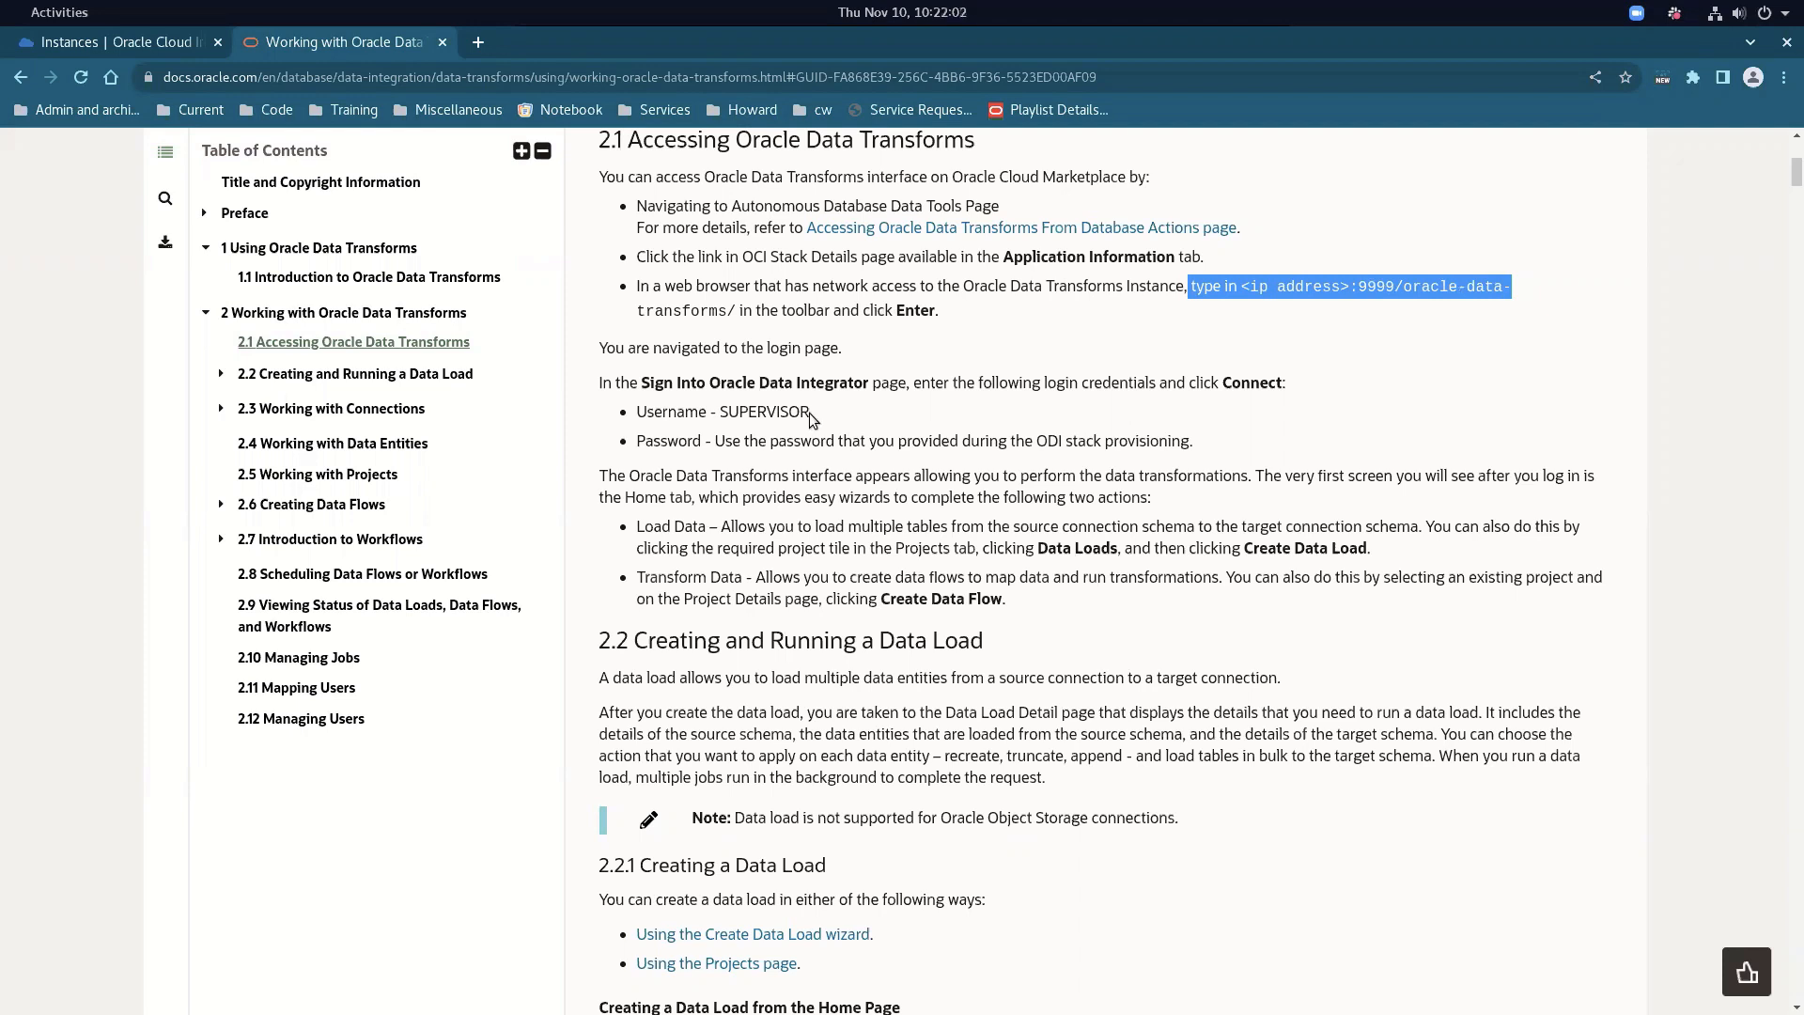
left_click_drag(728, 413, 1204, 441)
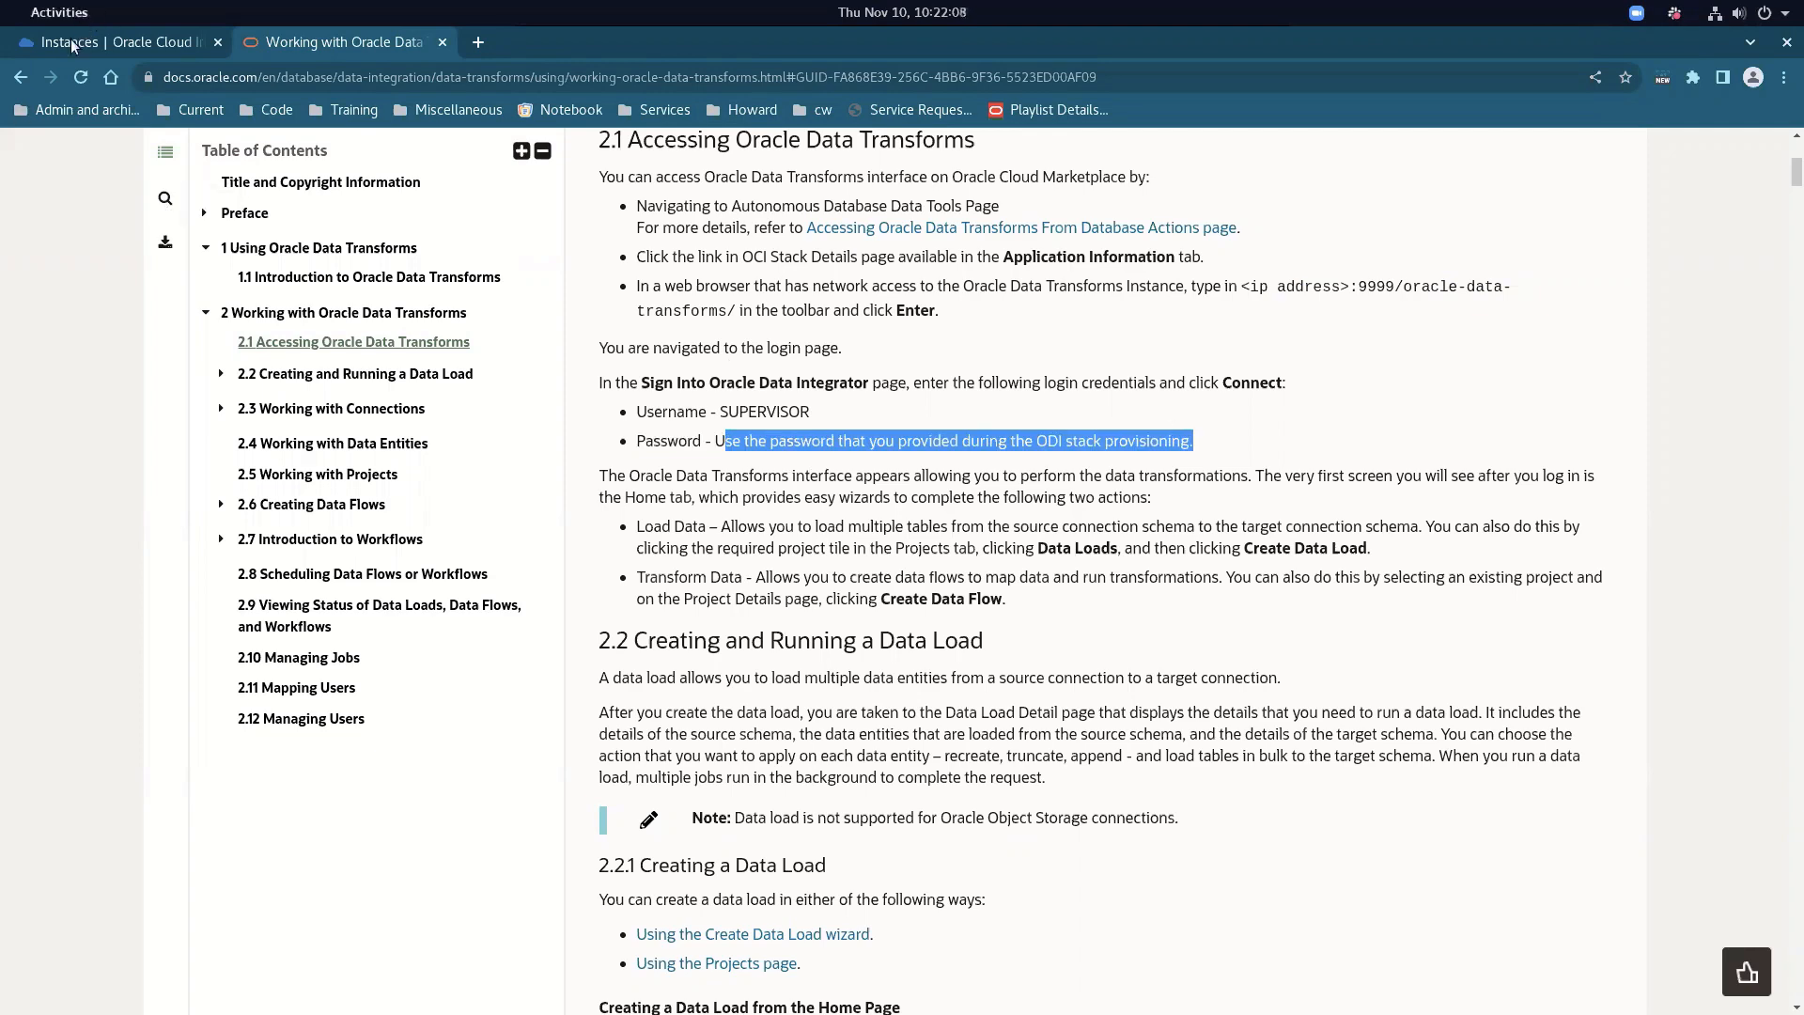
left_click(70, 43)
left_click(23, 161)
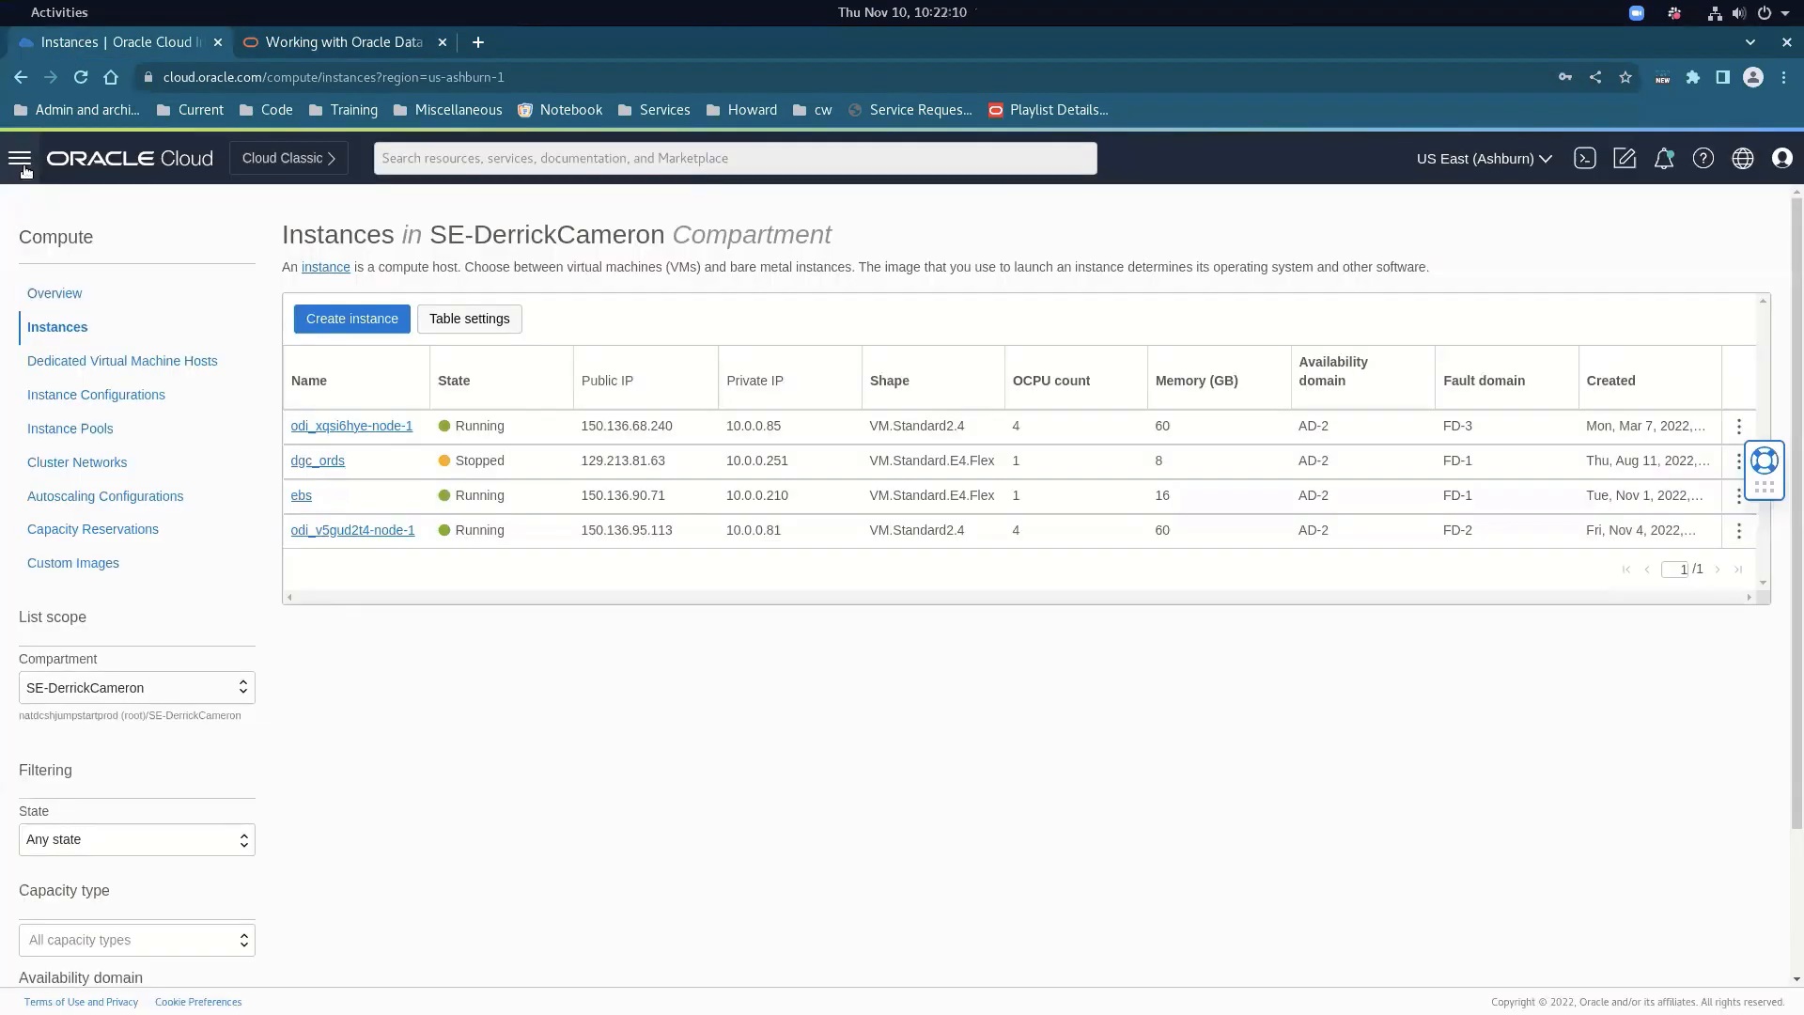
Check the dgcvcn Public Subnet's default security list for the TCP 9999 Data Integrator web ingress rule
left_click(23, 162)
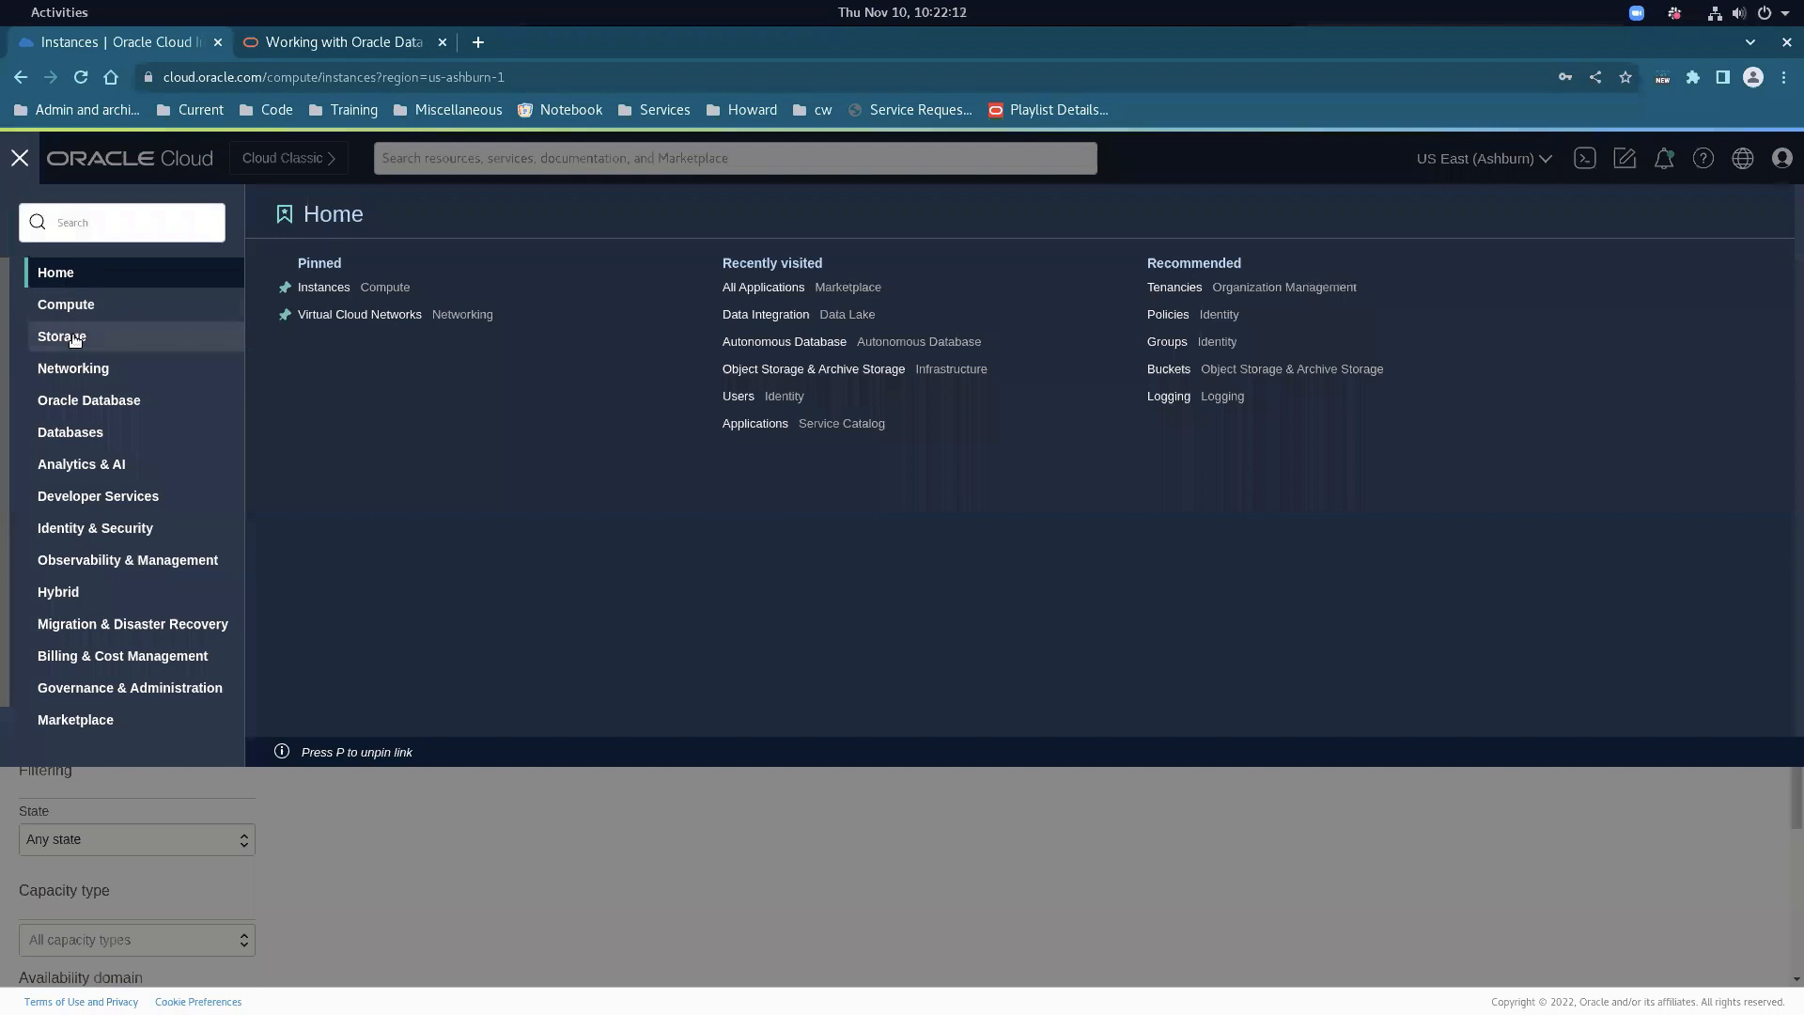
left_click(77, 368)
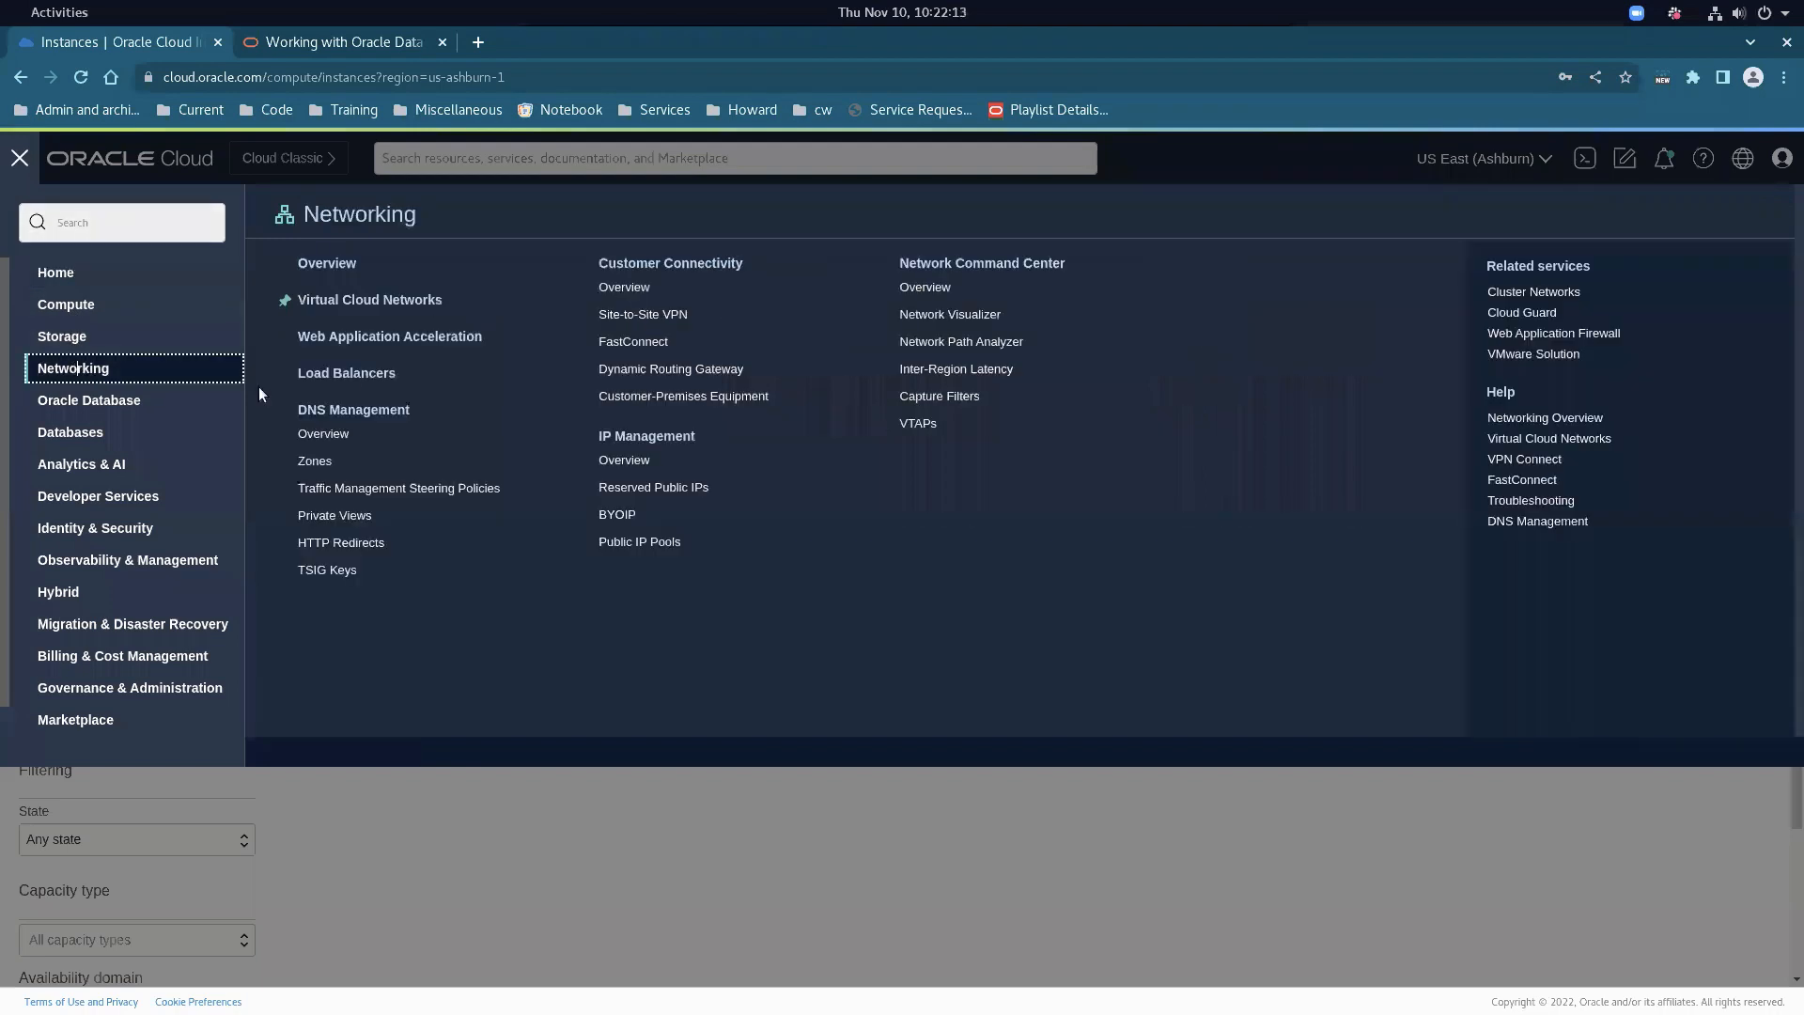
left_click(364, 297)
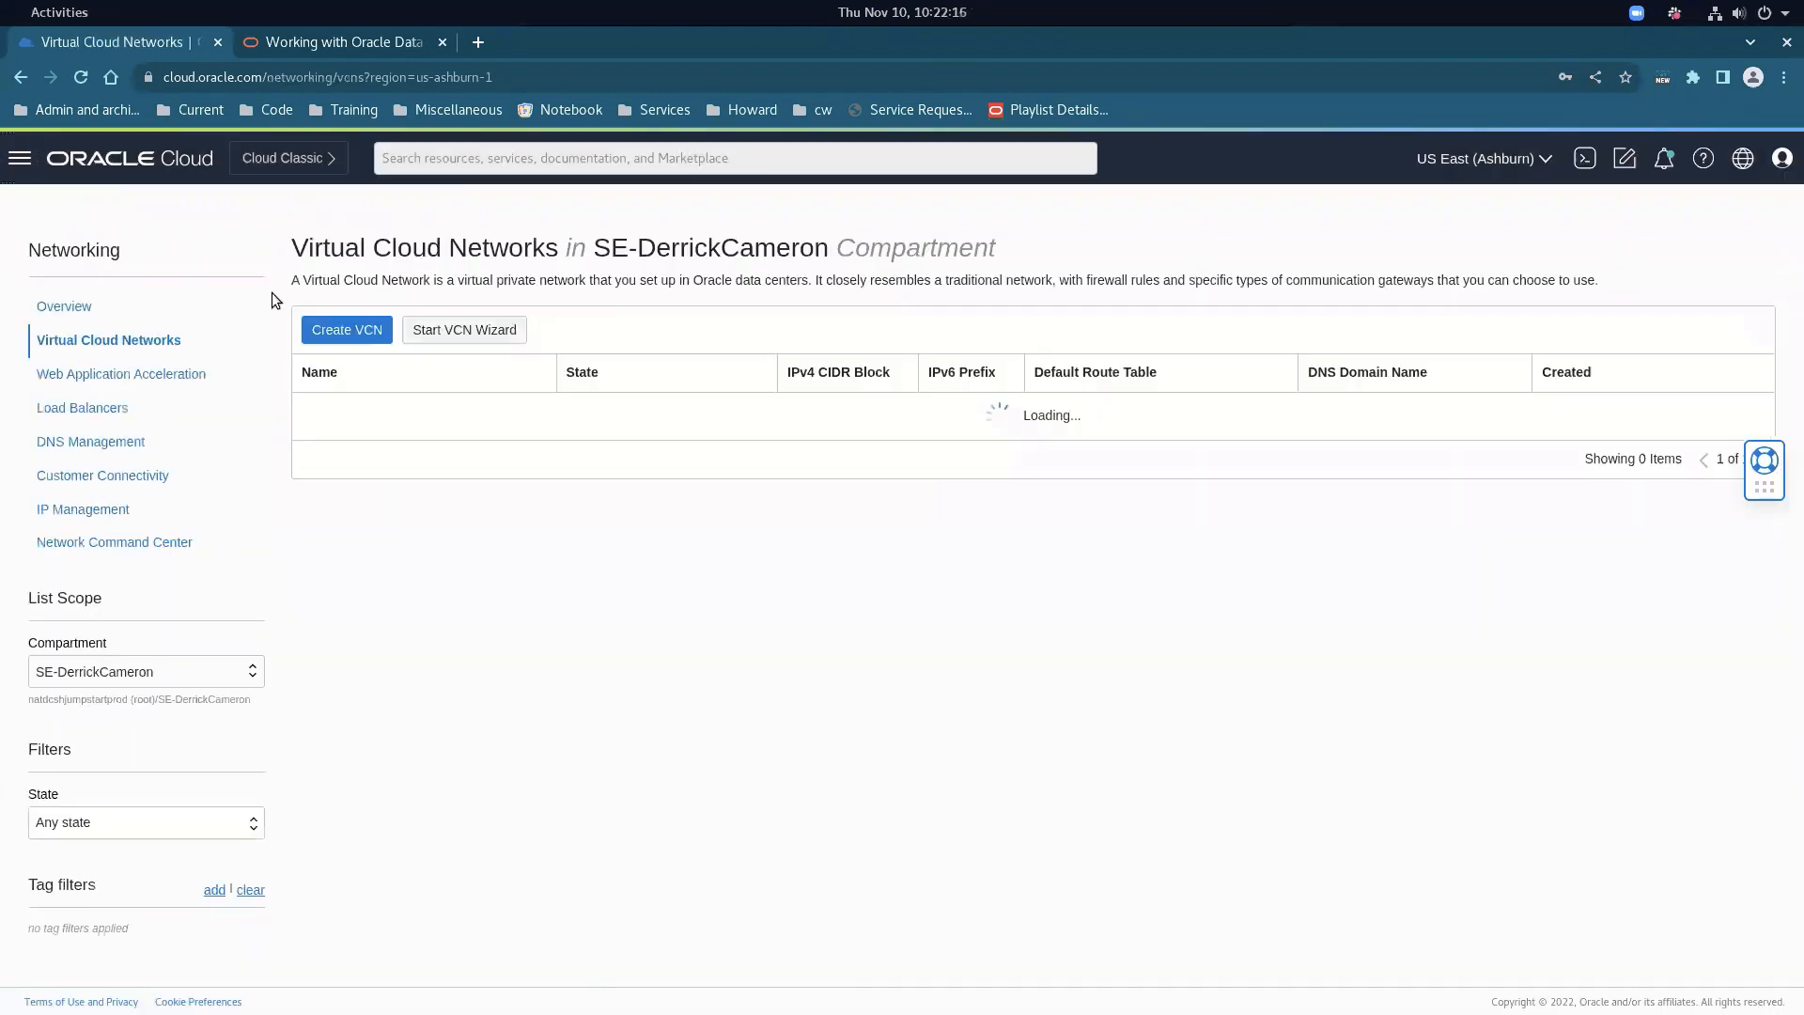
left_click(313, 410)
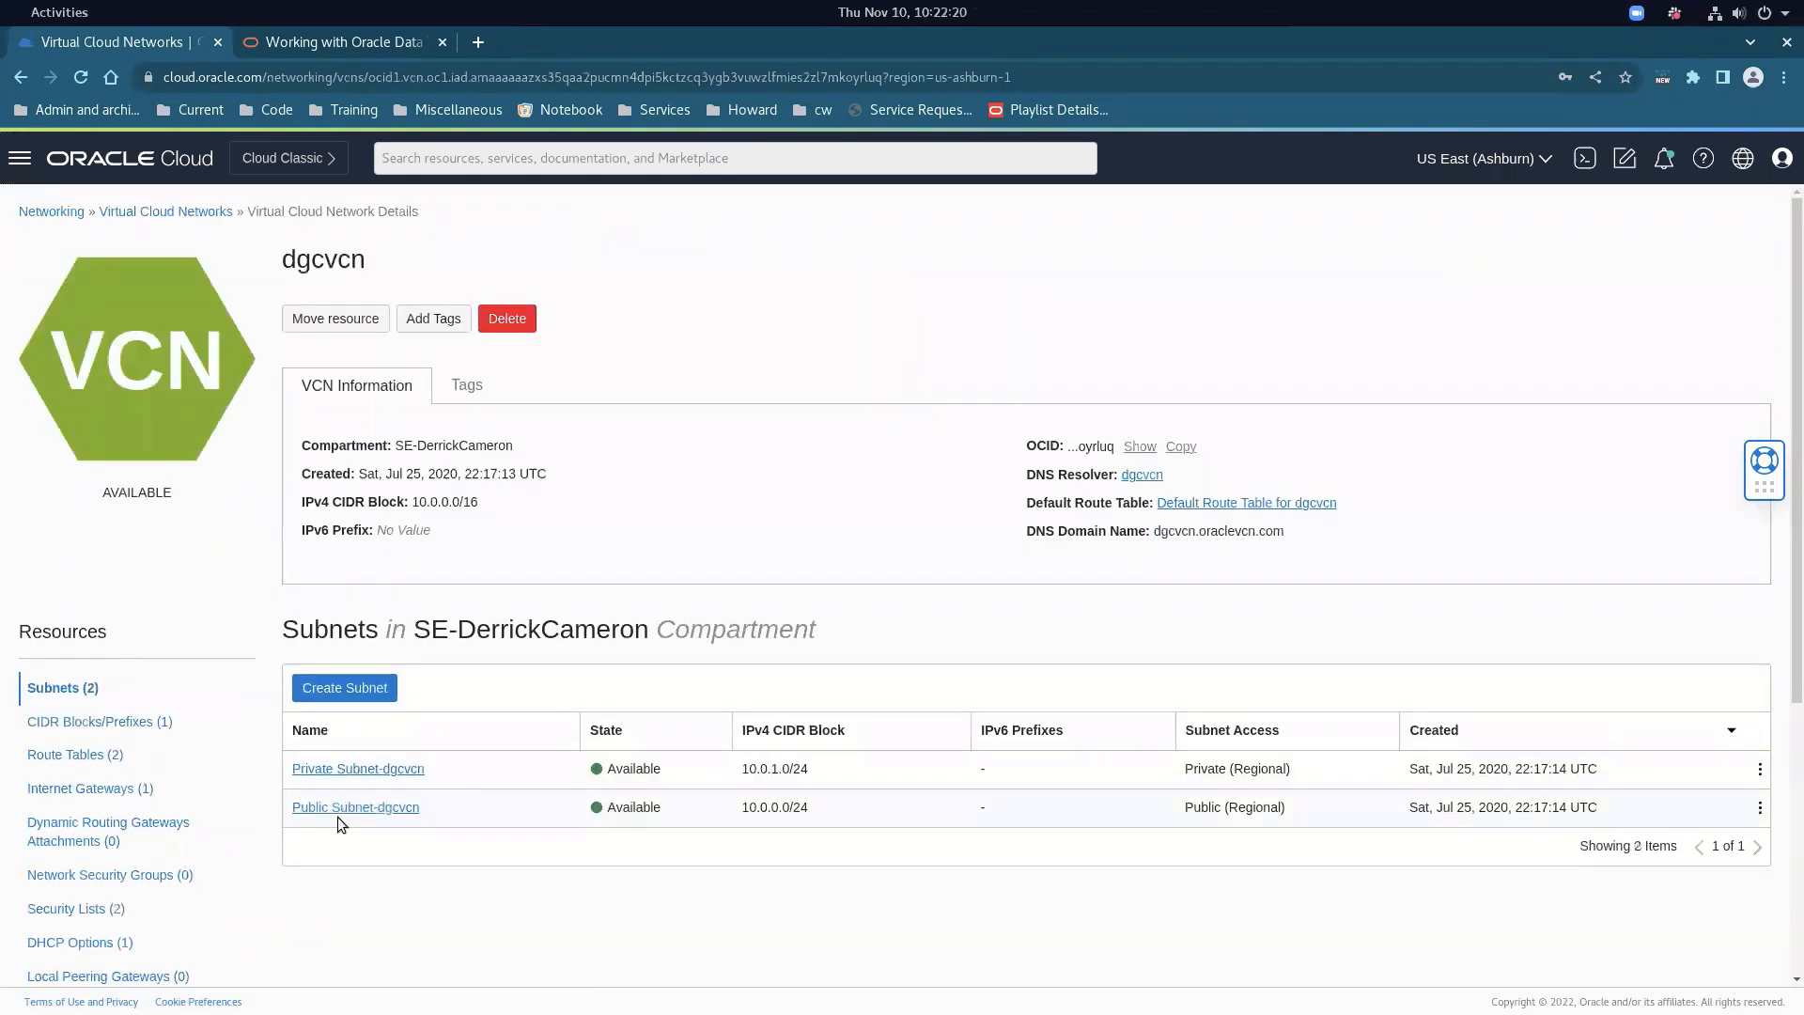
left_click(353, 817)
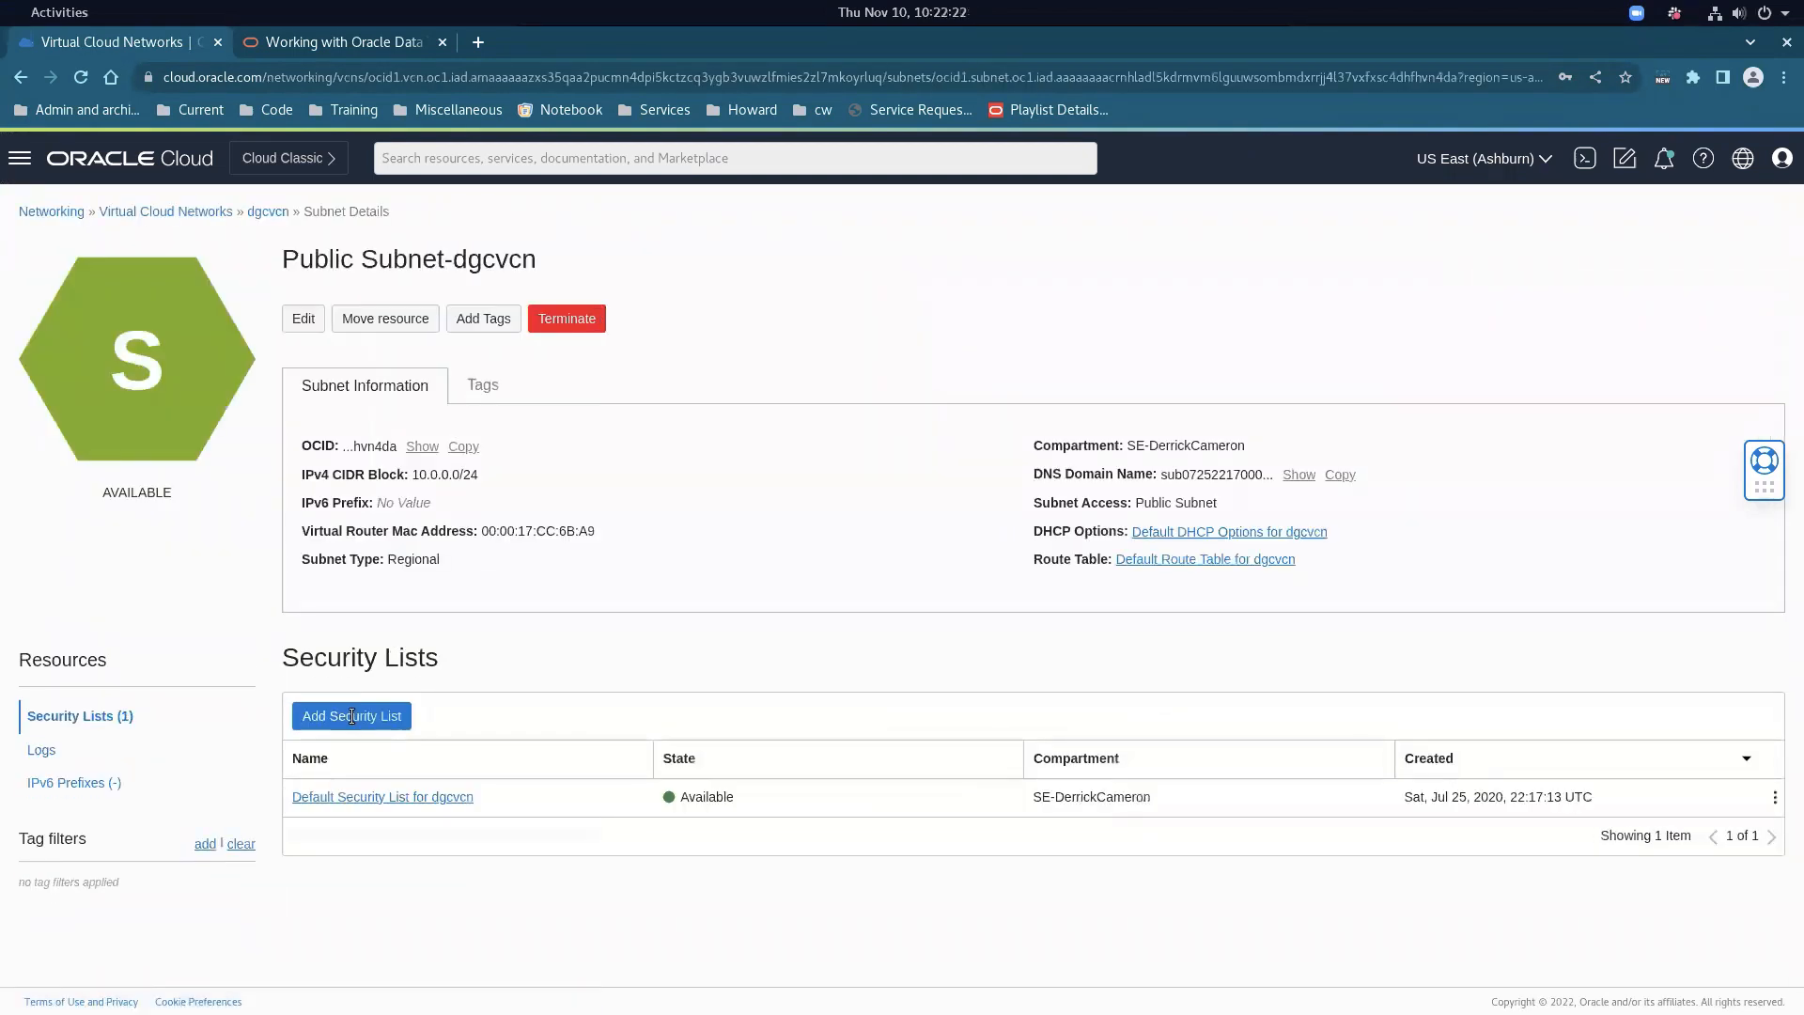
left_click(354, 796)
scroll(517, 620, "down", 4)
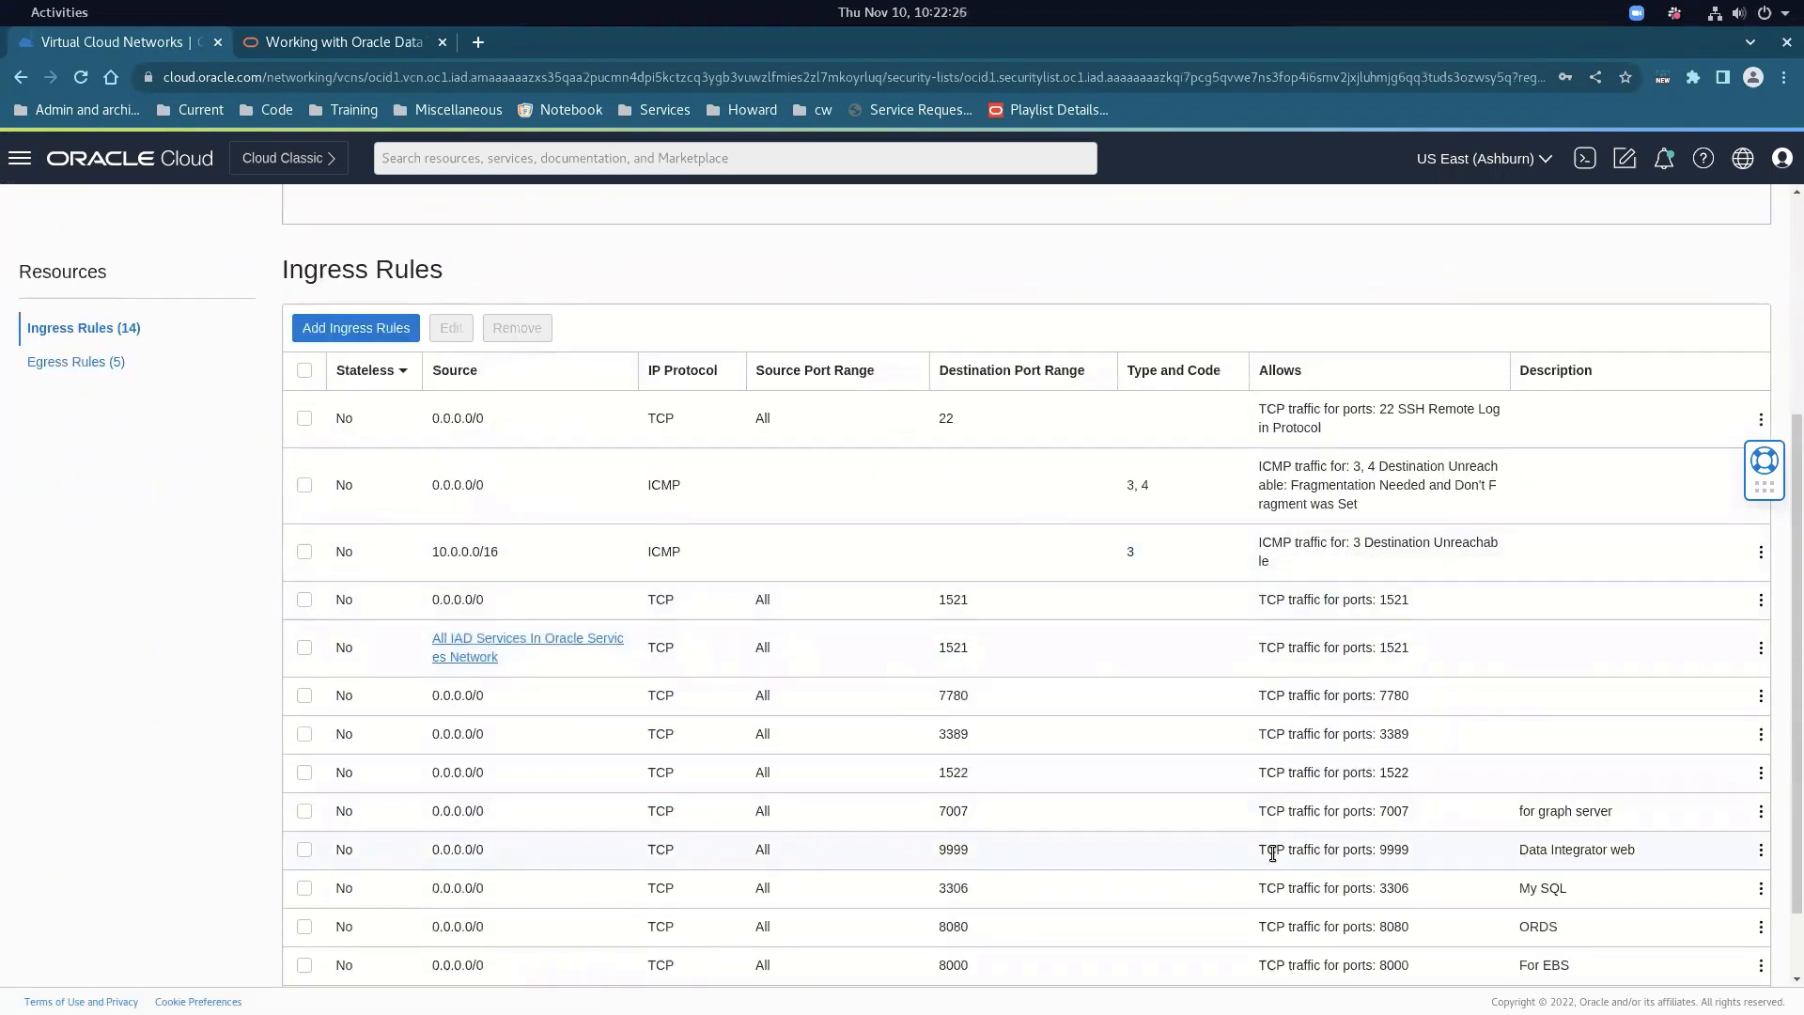
left_click_drag(1267, 850, 1629, 846)
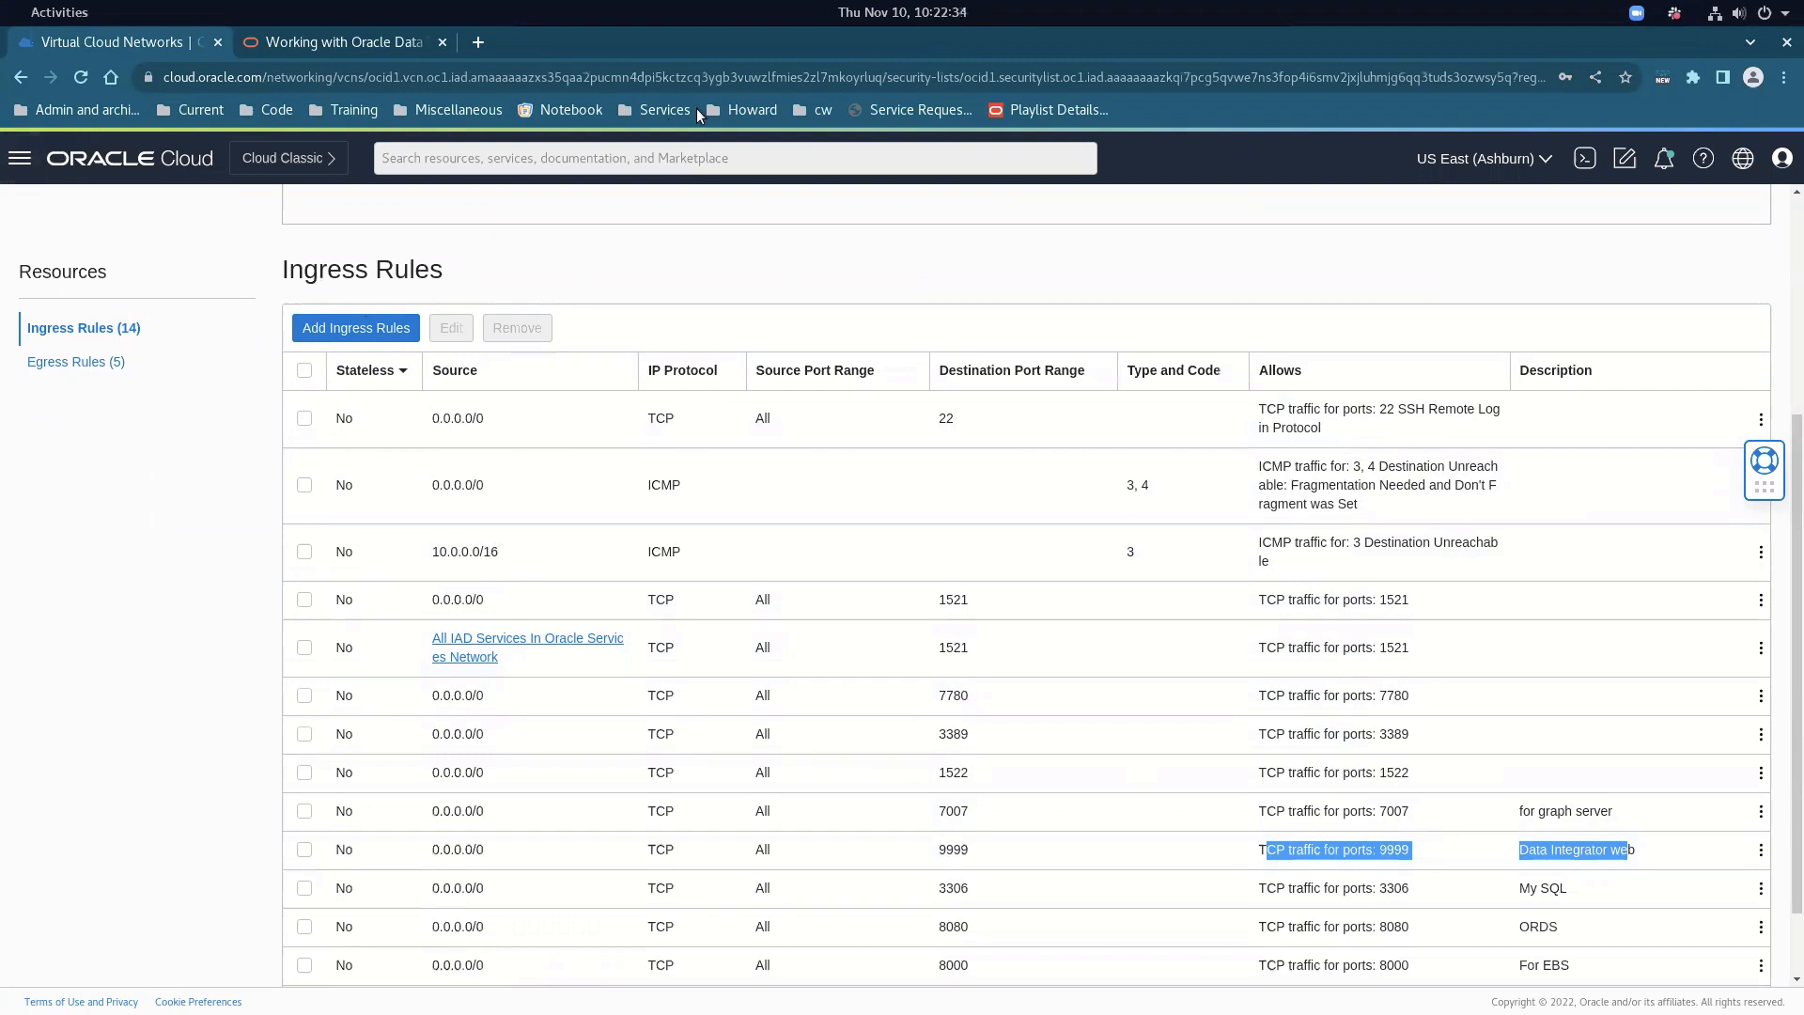
left_click(656, 111)
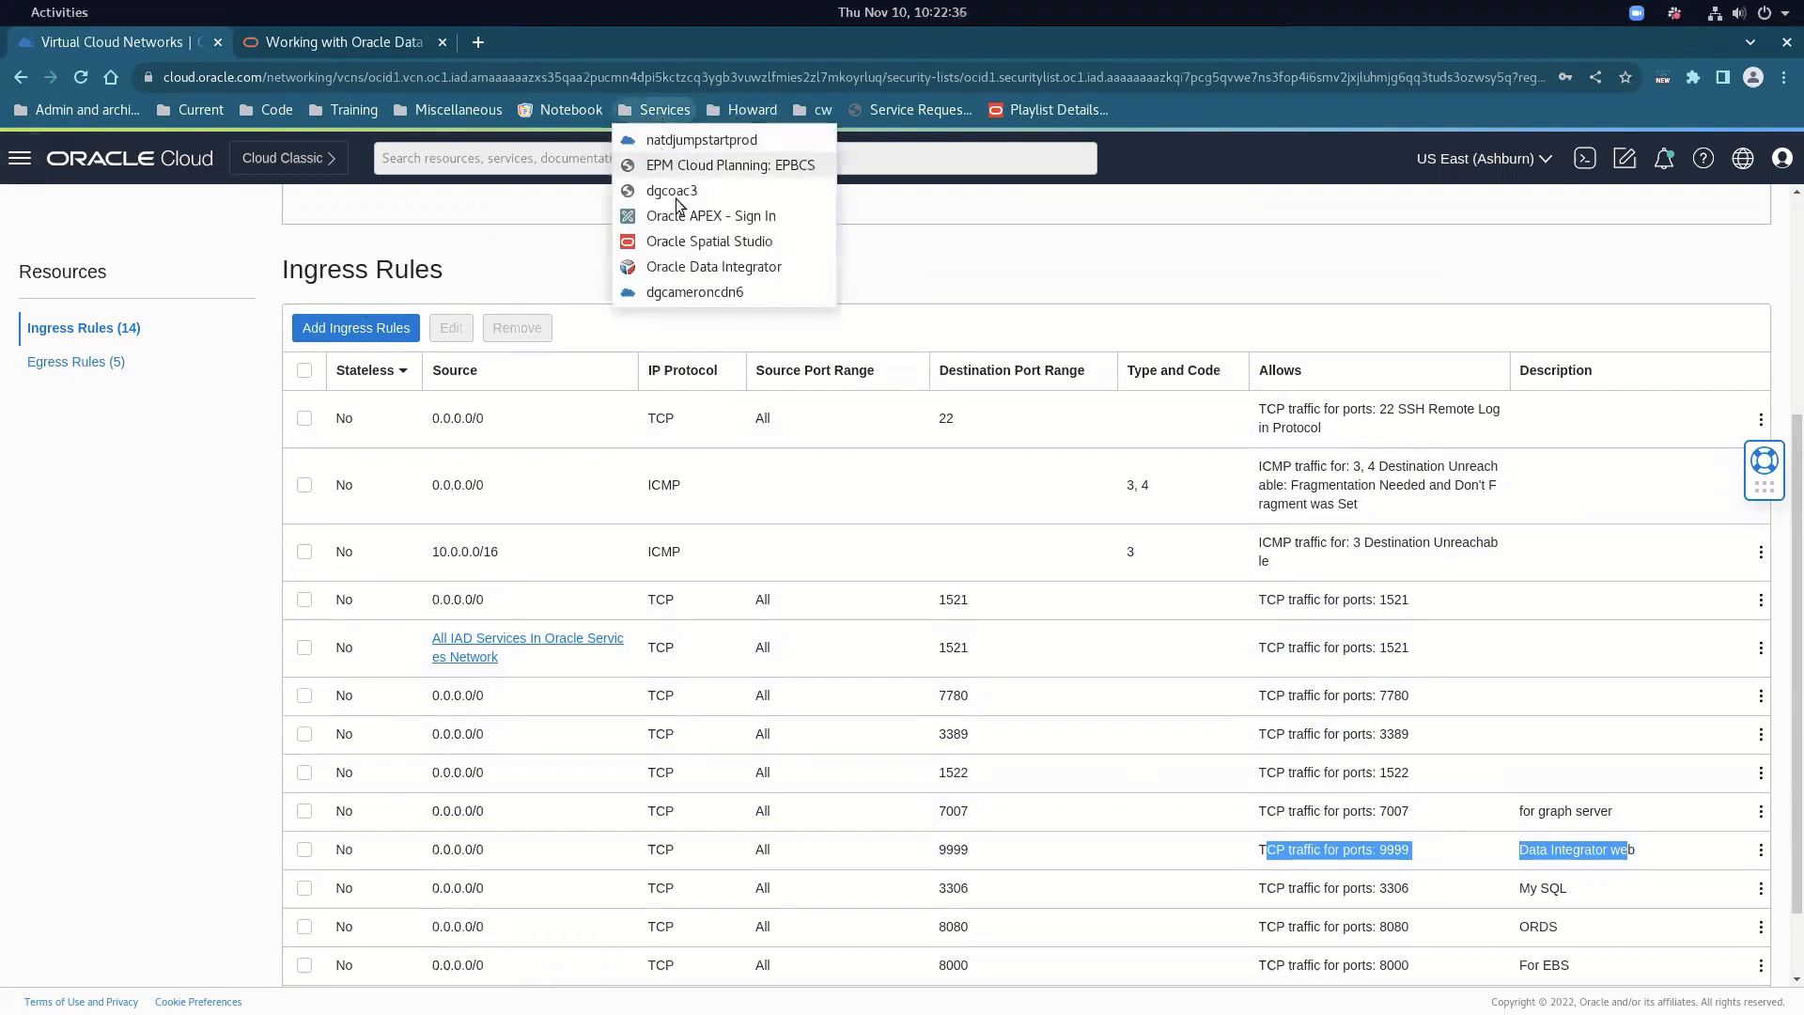
Sign in to Data Integrator Web Edition as SUPERVISOR, pasting the account password
left_click(687, 267)
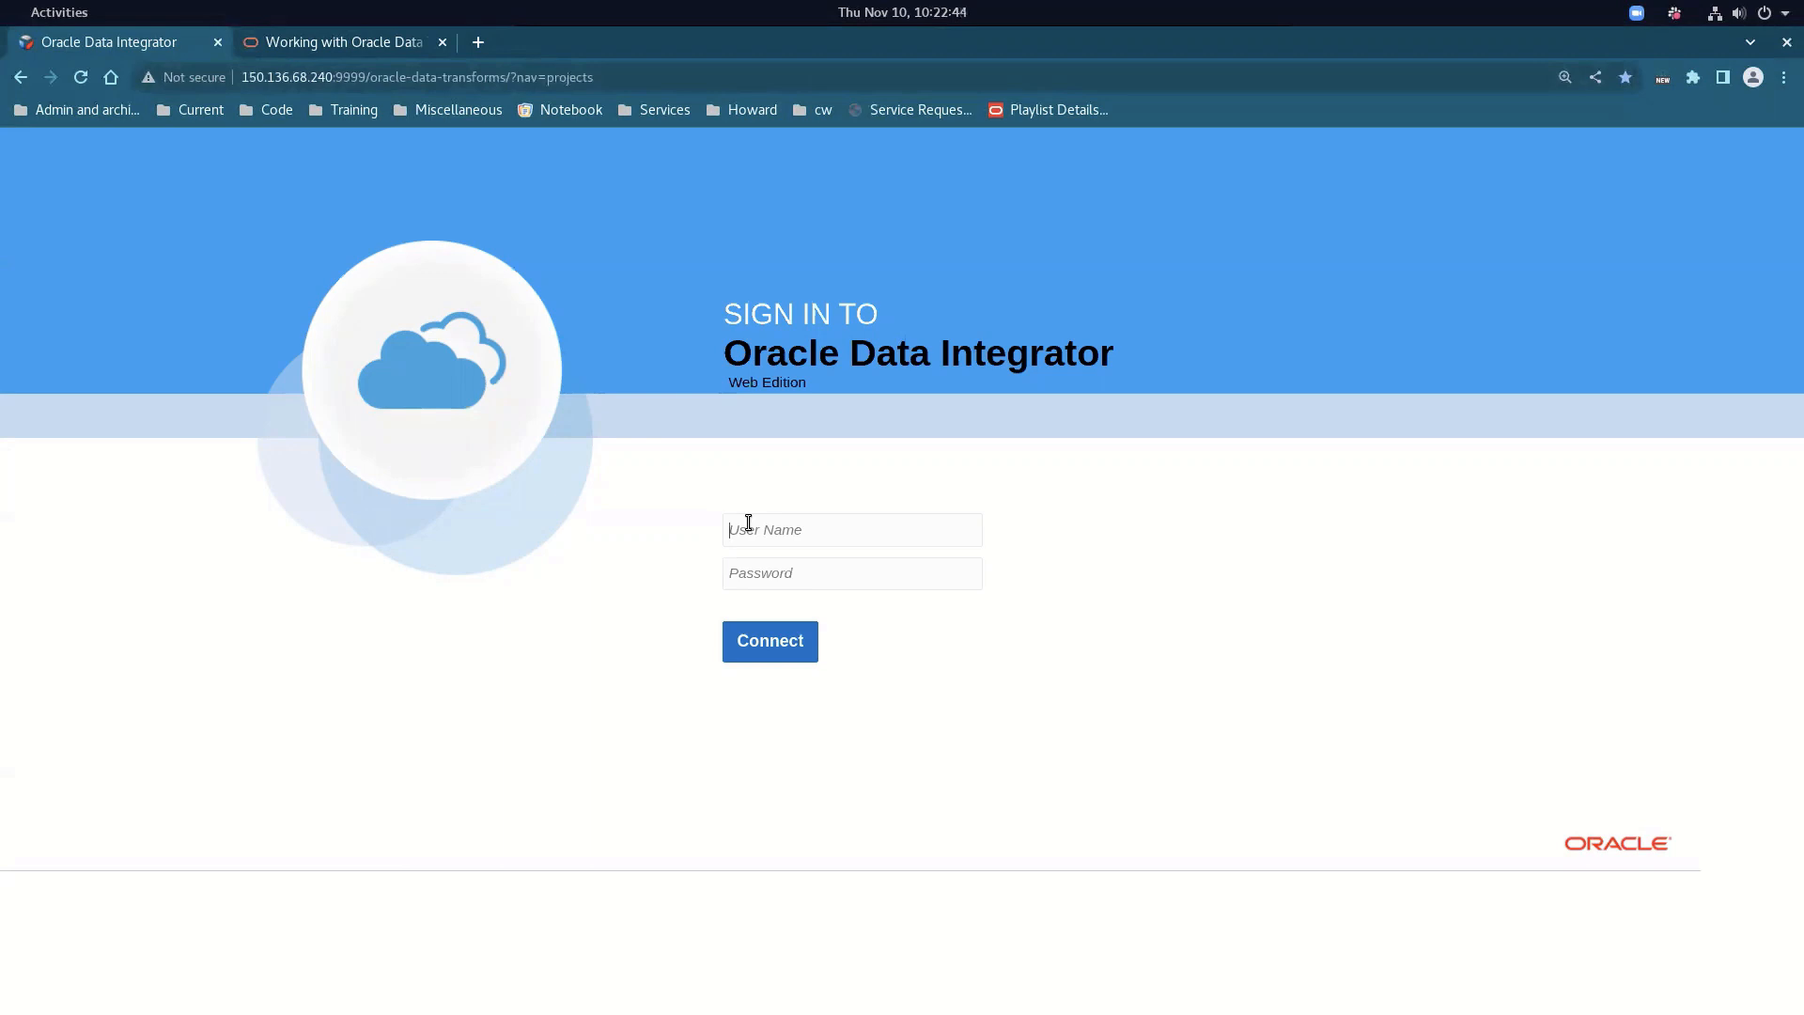
type("SUPERVISOR")
key("alt+Tab")
key("alt+Tab")
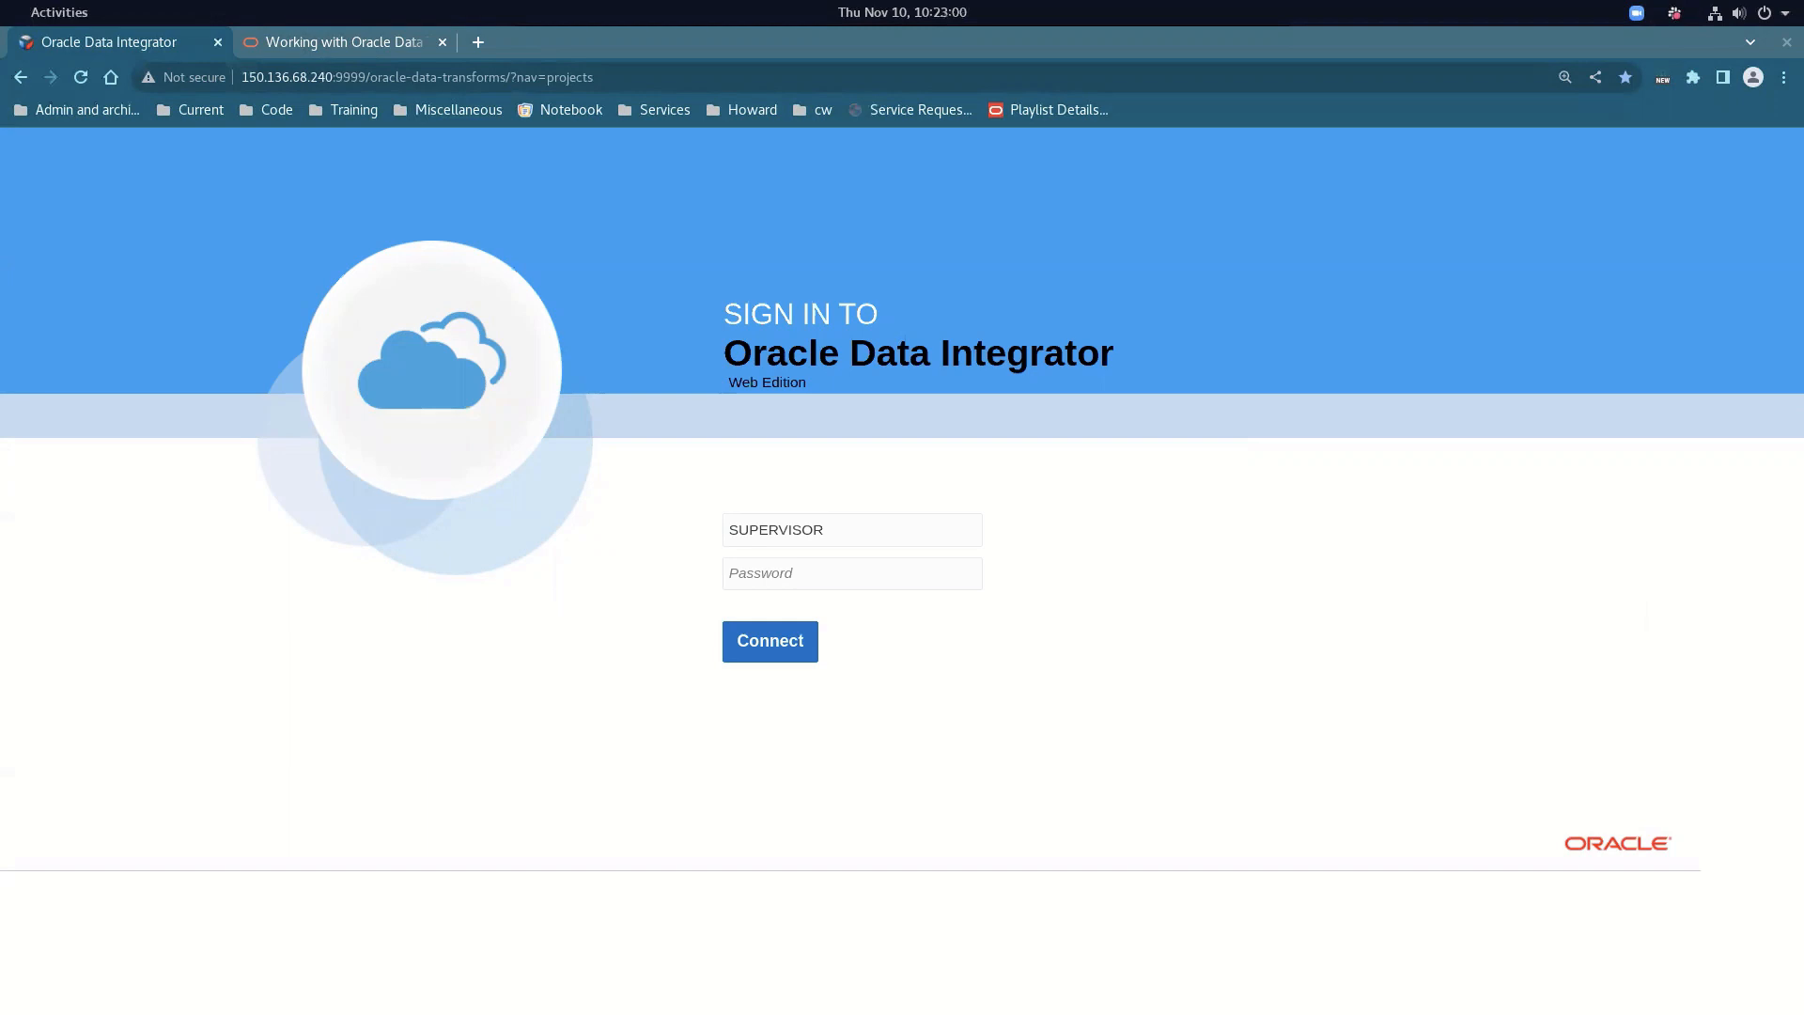
left_click(890, 577)
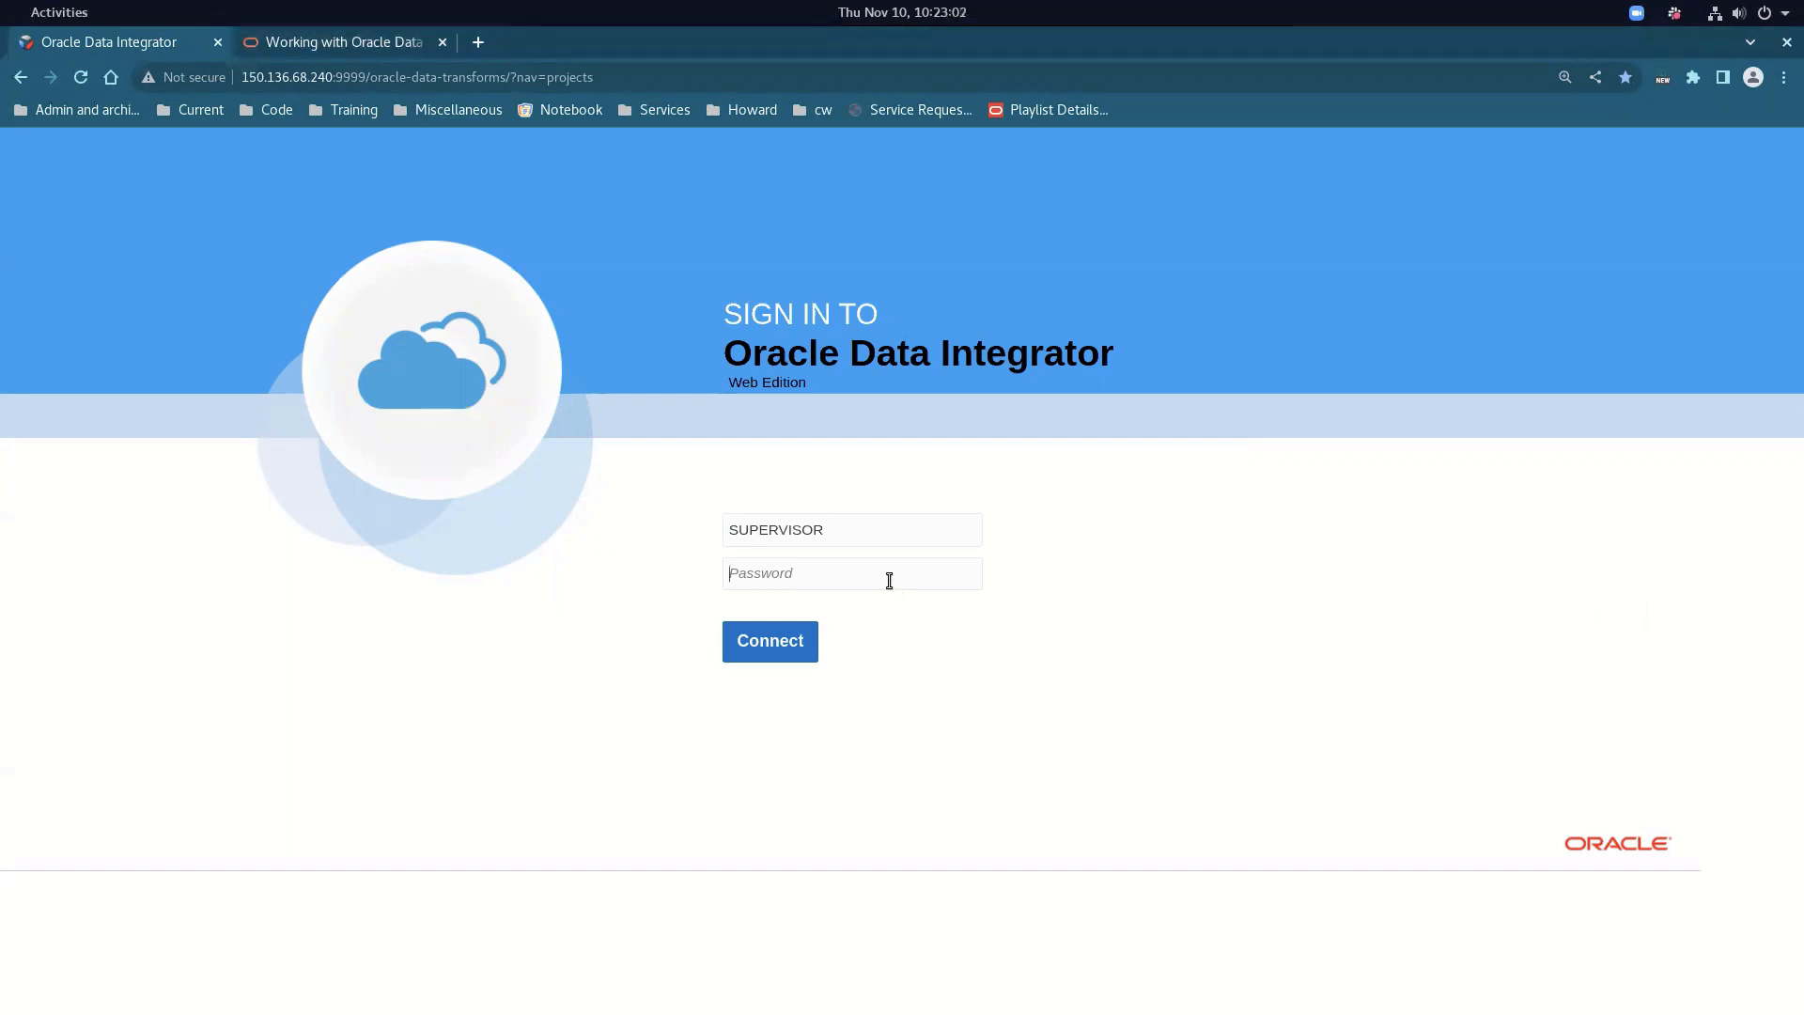
key("ctrl+v")
left_click(770, 638)
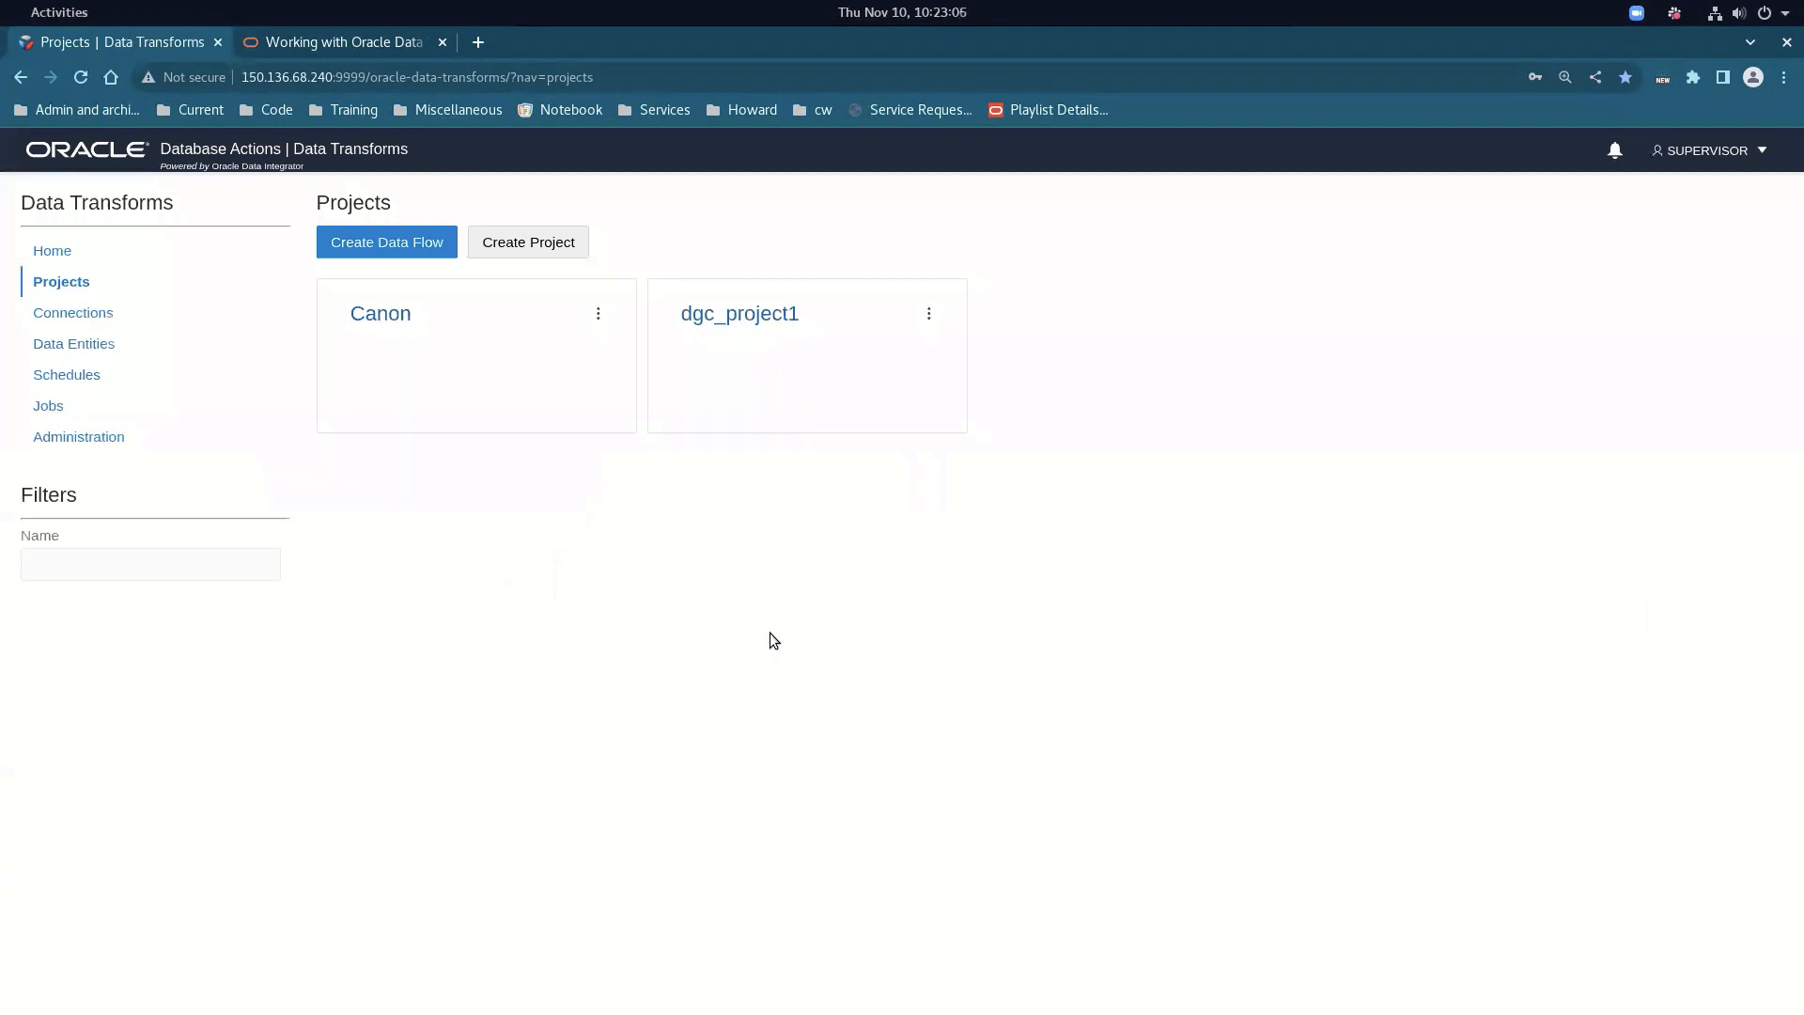
Test the EBS connection from its Edit settings and close them unchanged
left_click(92, 313)
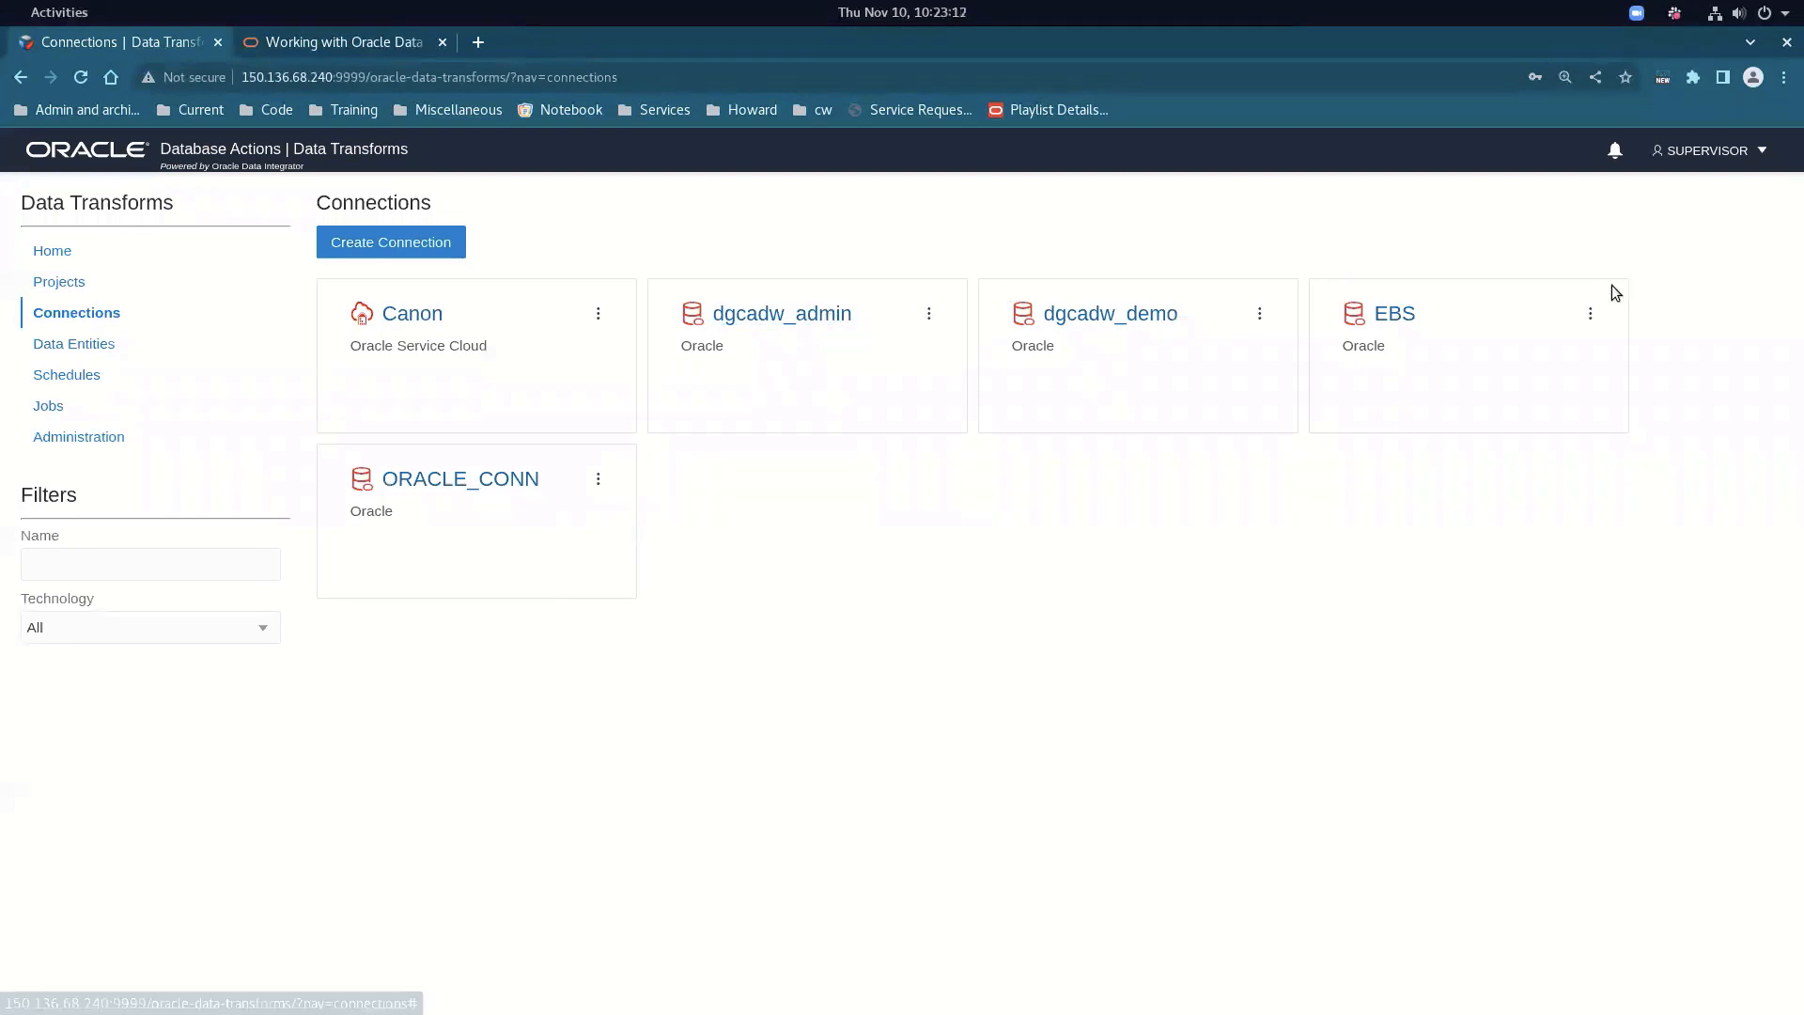
left_click(1592, 314)
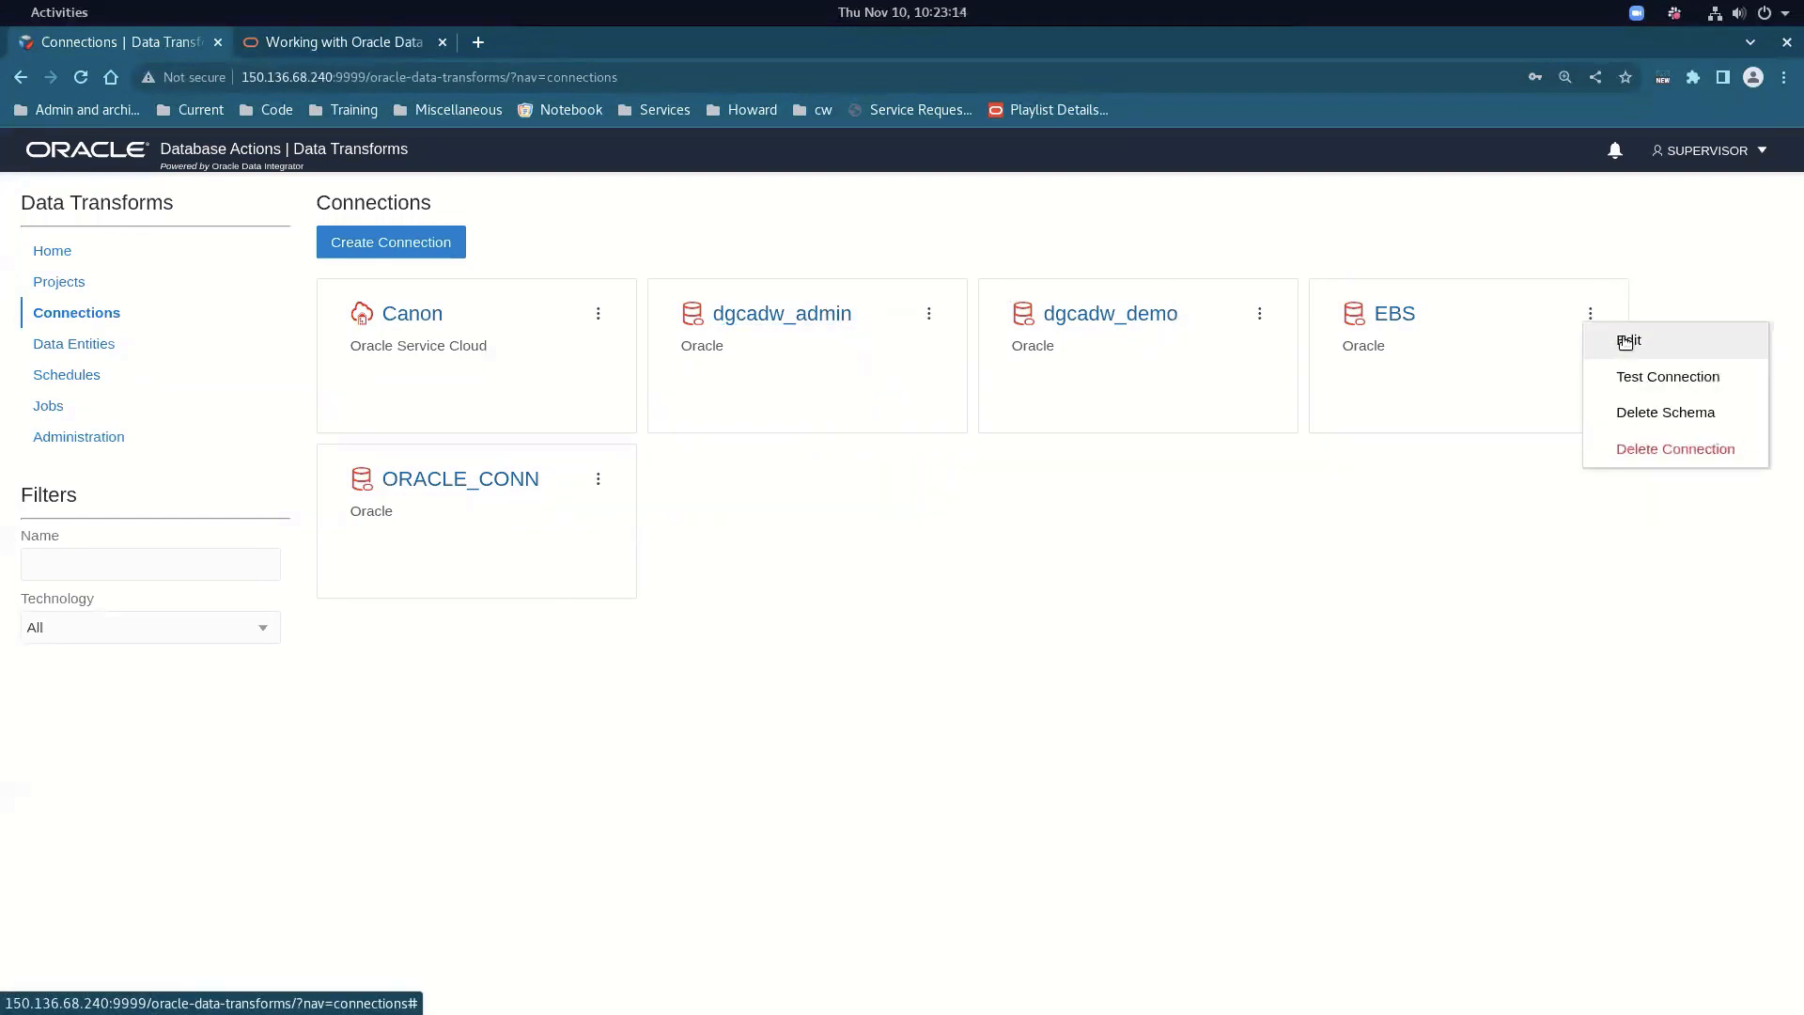
left_click(1622, 341)
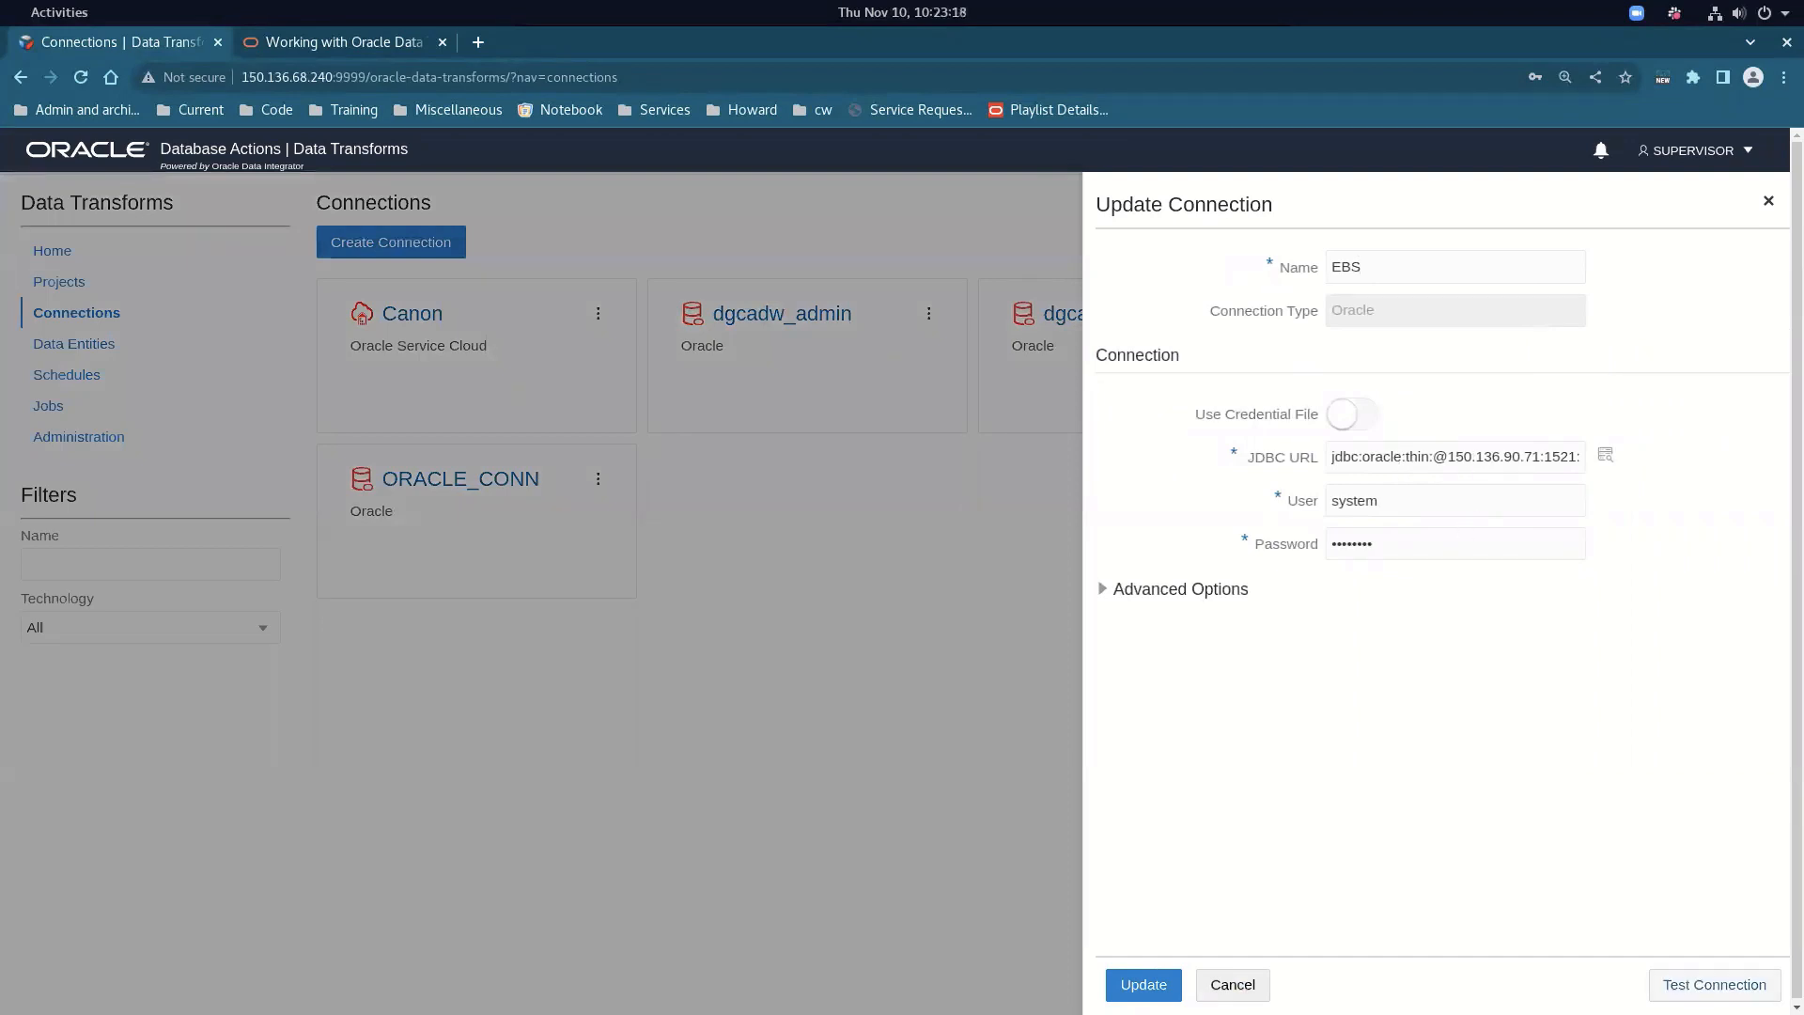
left_click(1714, 984)
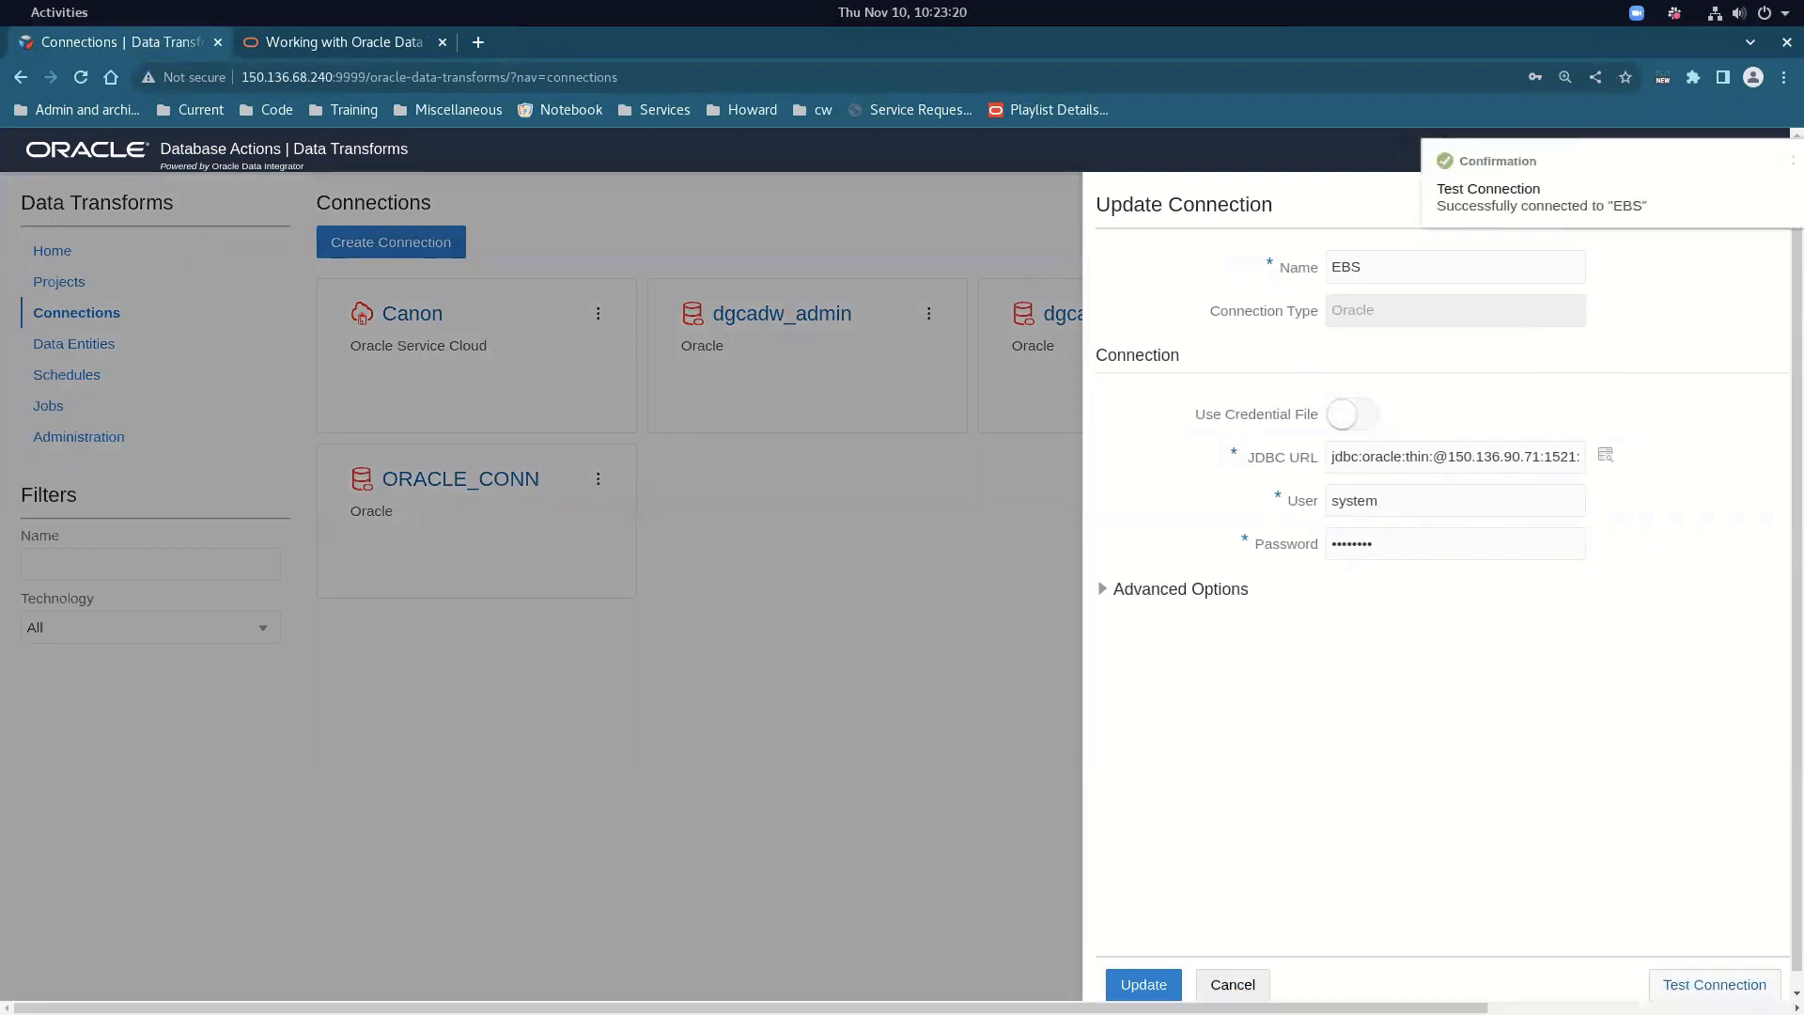
left_click(1256, 987)
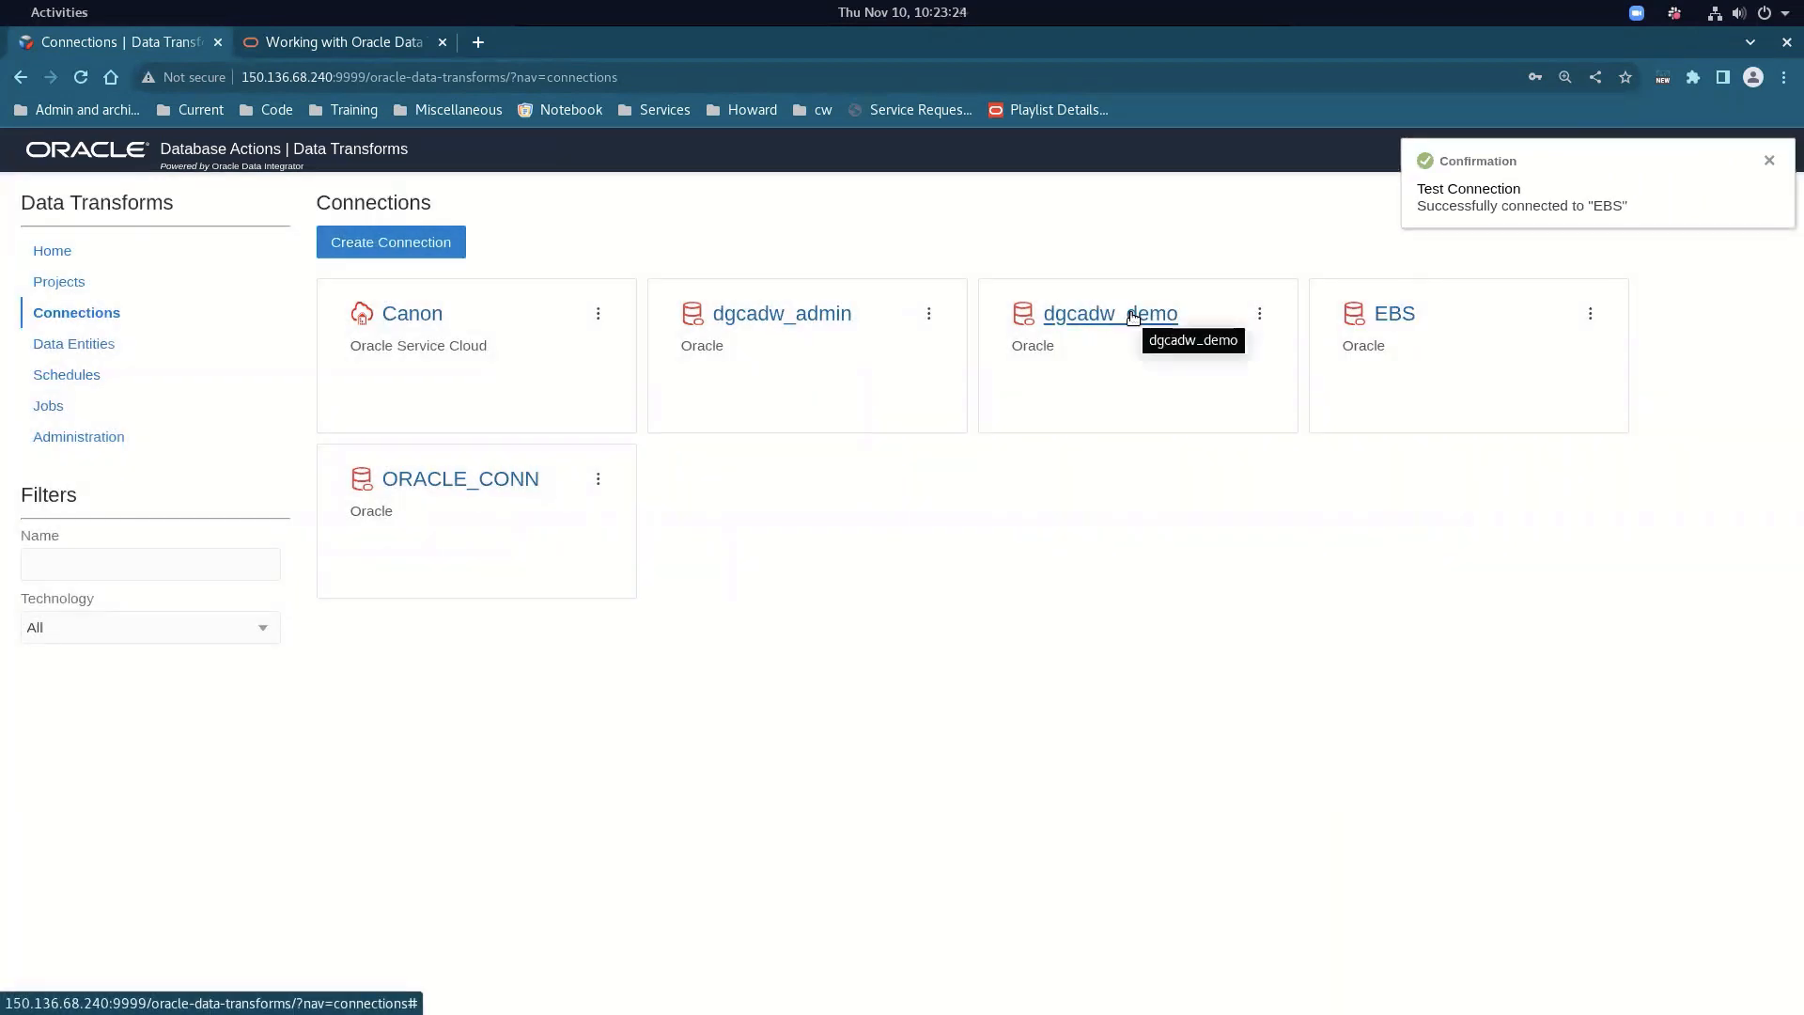
Review the dgcadw_demo connection settings without saving, then go back to Projects
left_click(1134, 317)
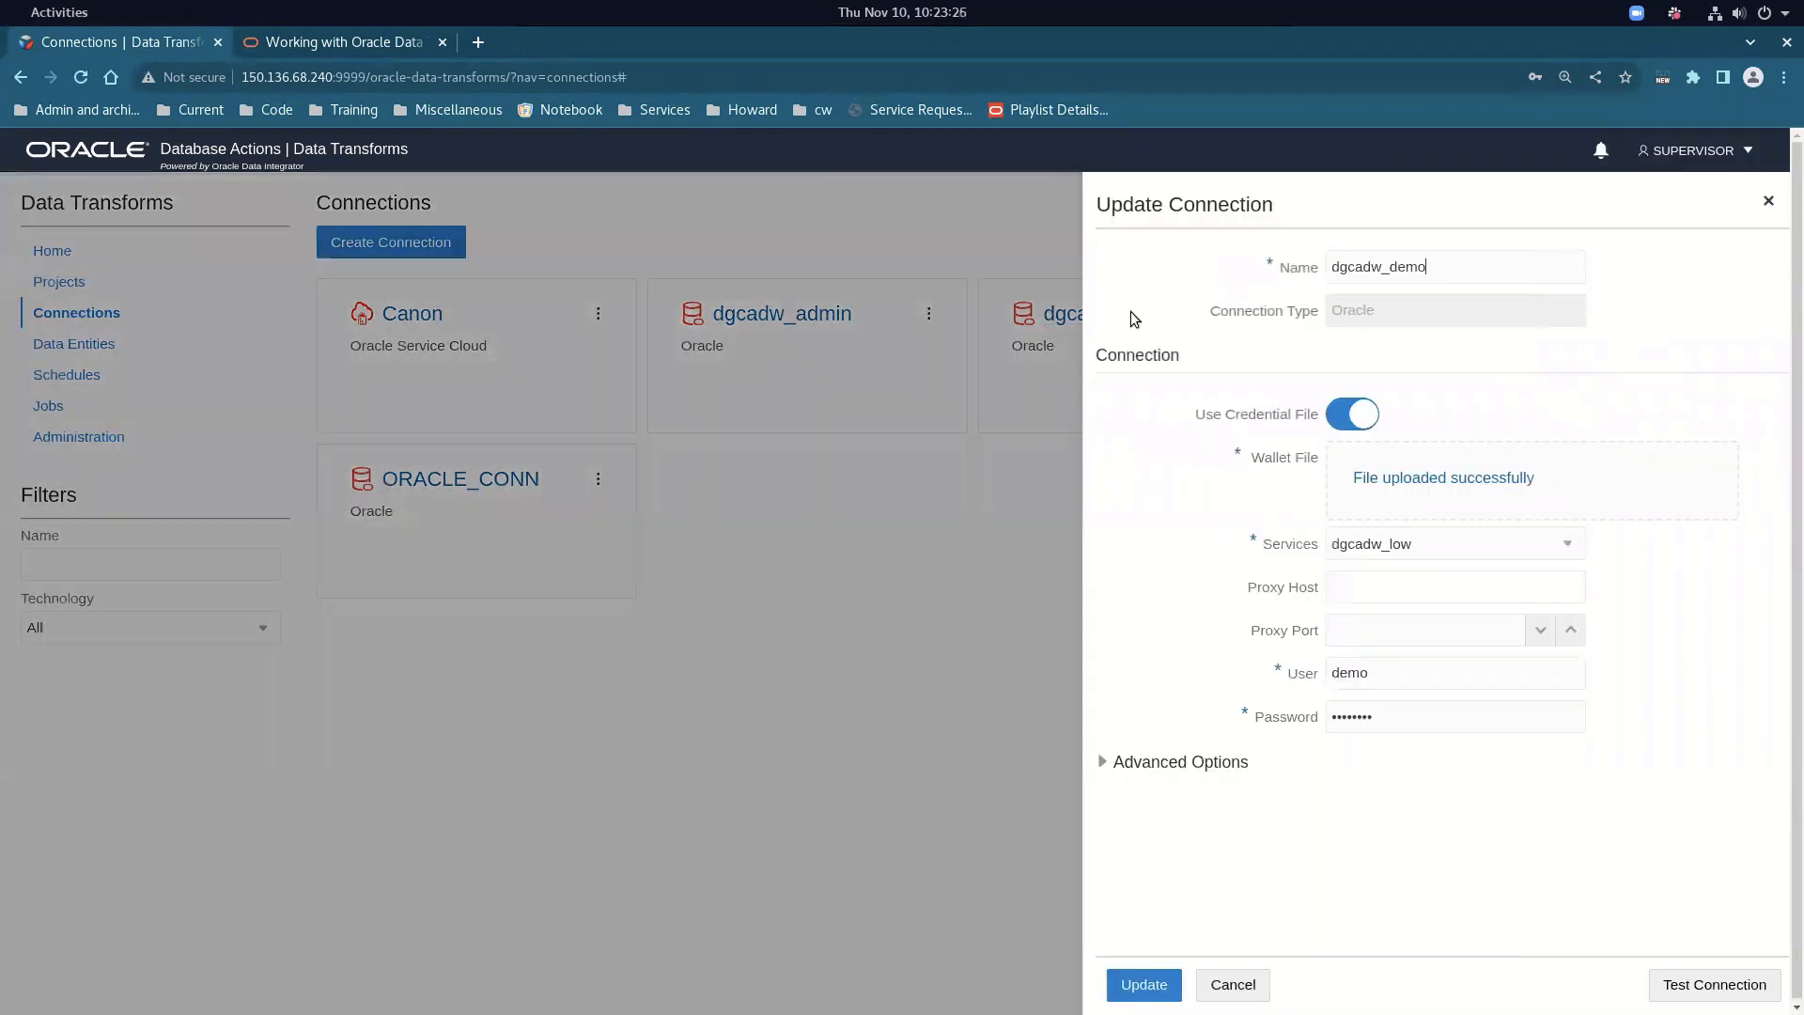
left_click(1258, 982)
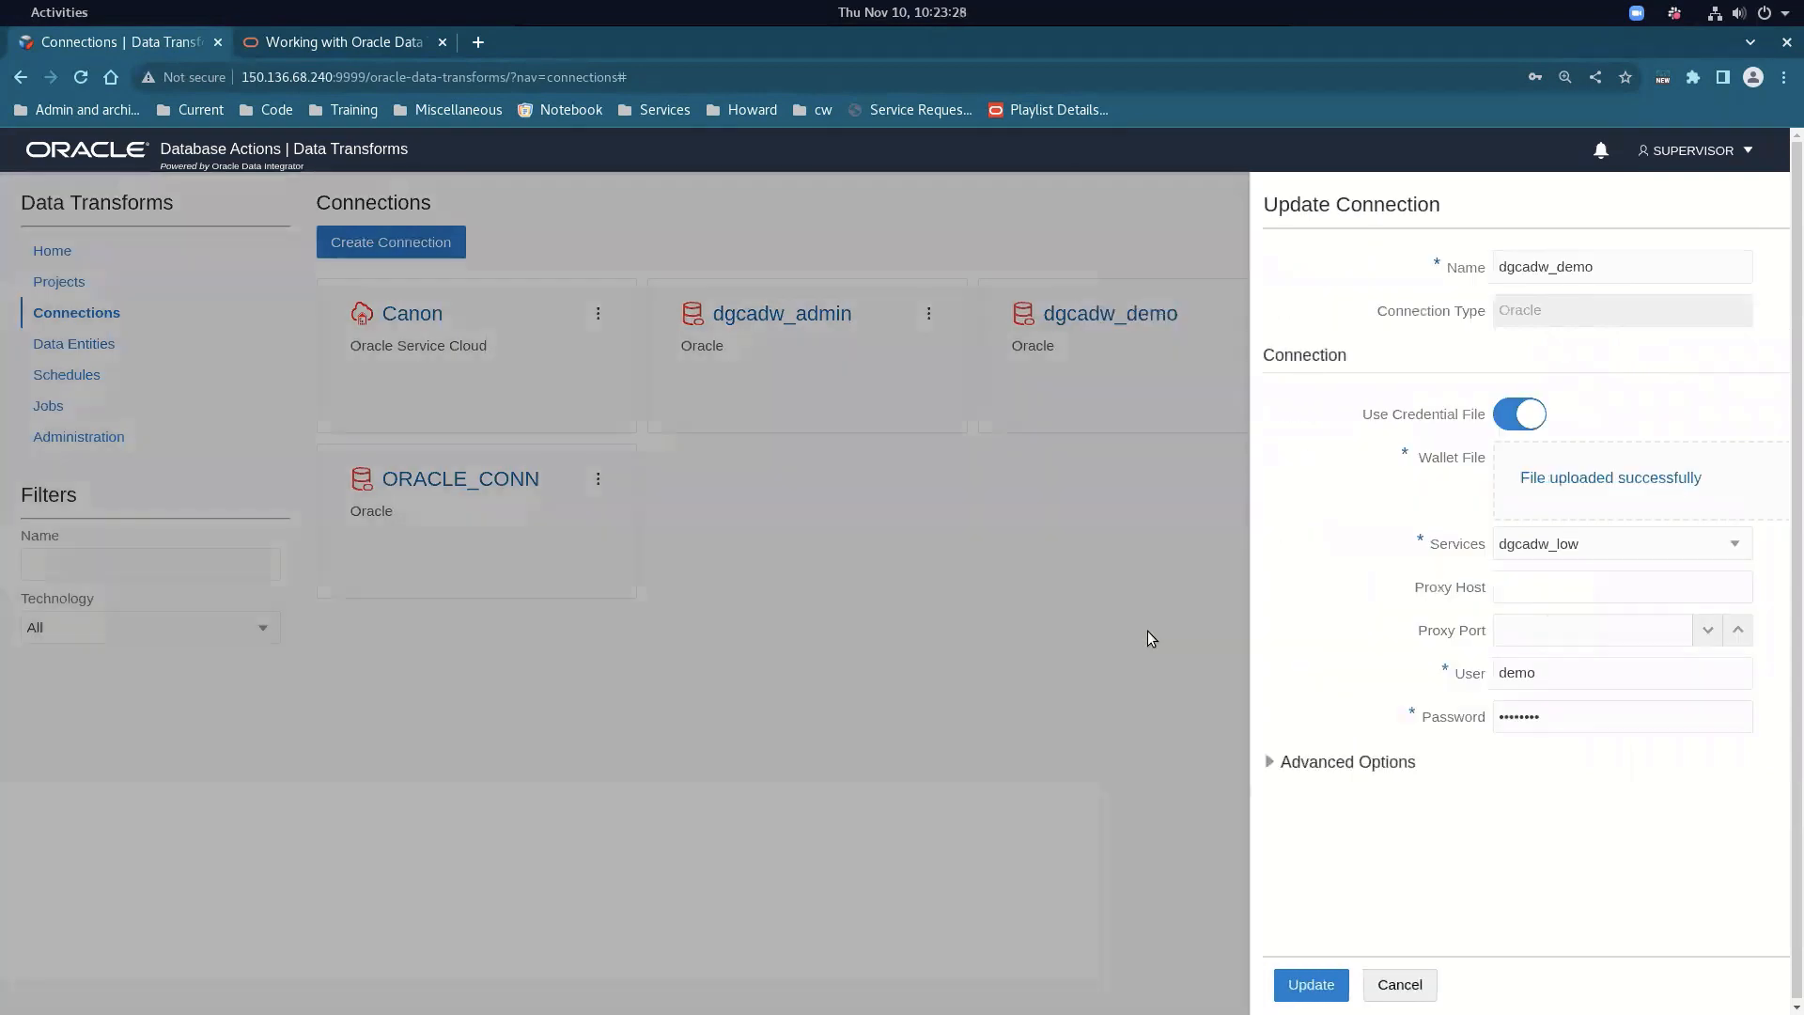
left_click(1259, 315)
left_click(1287, 341)
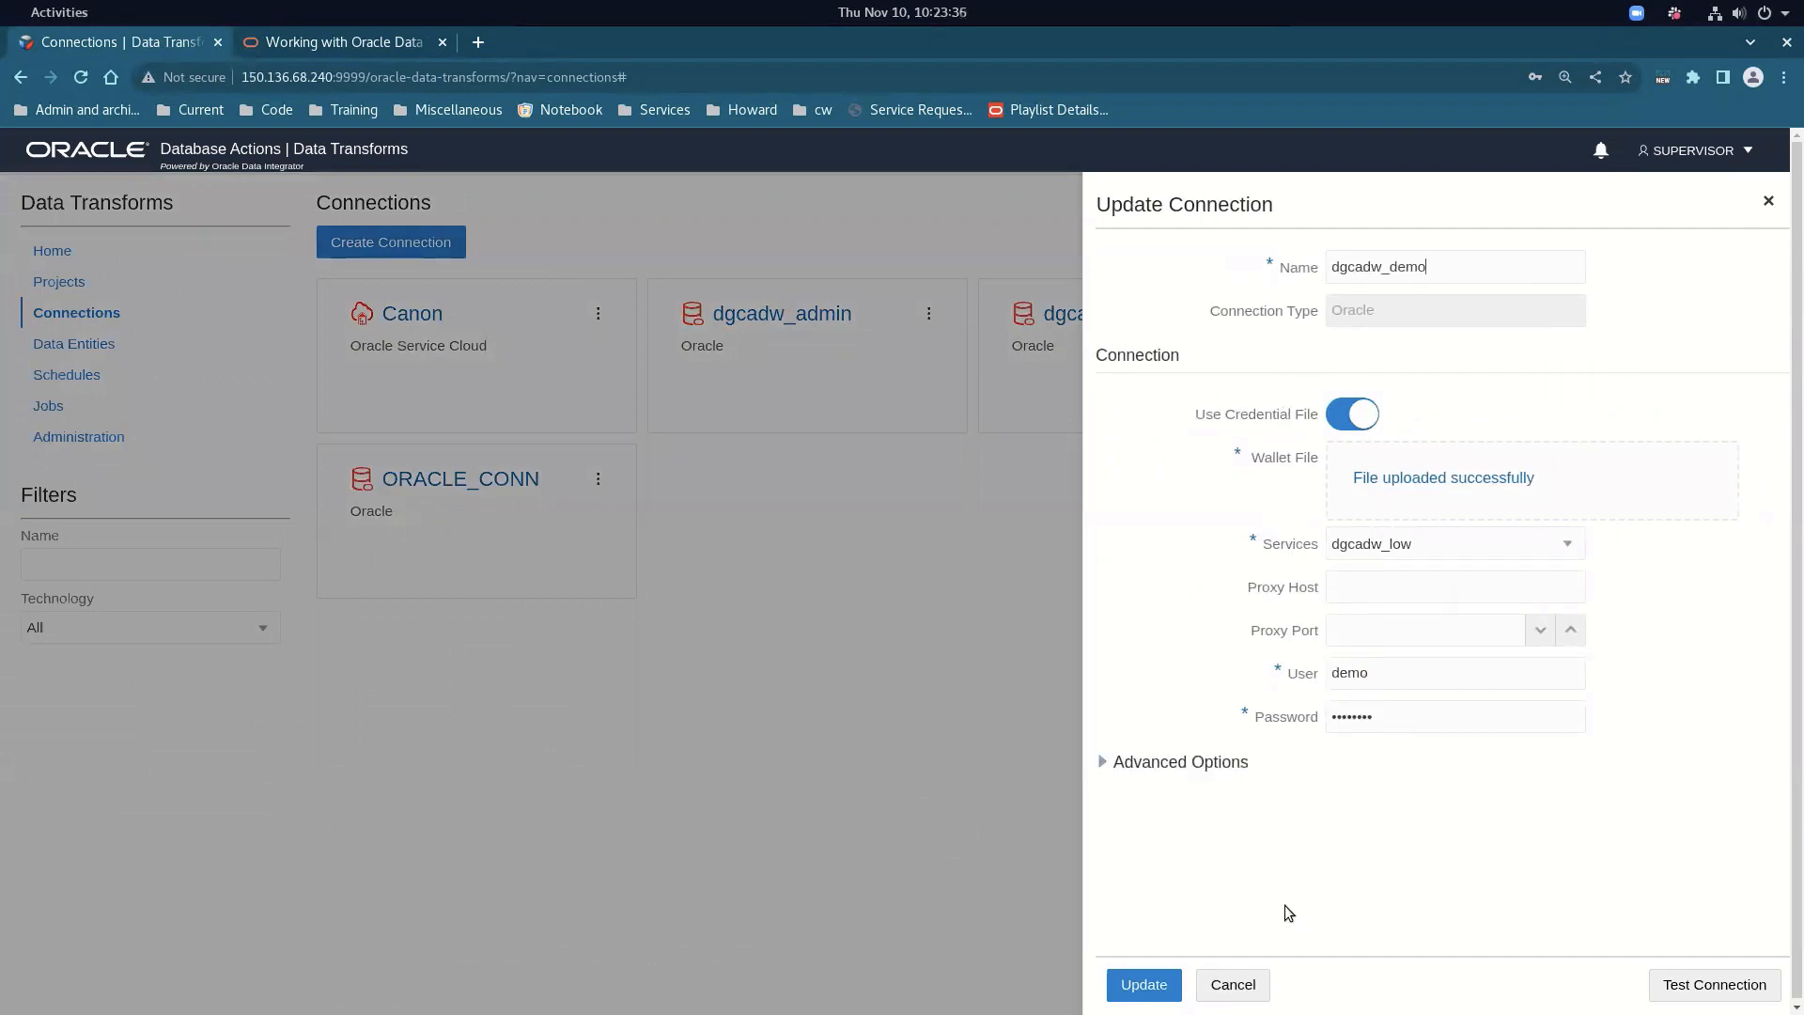
left_click(1233, 985)
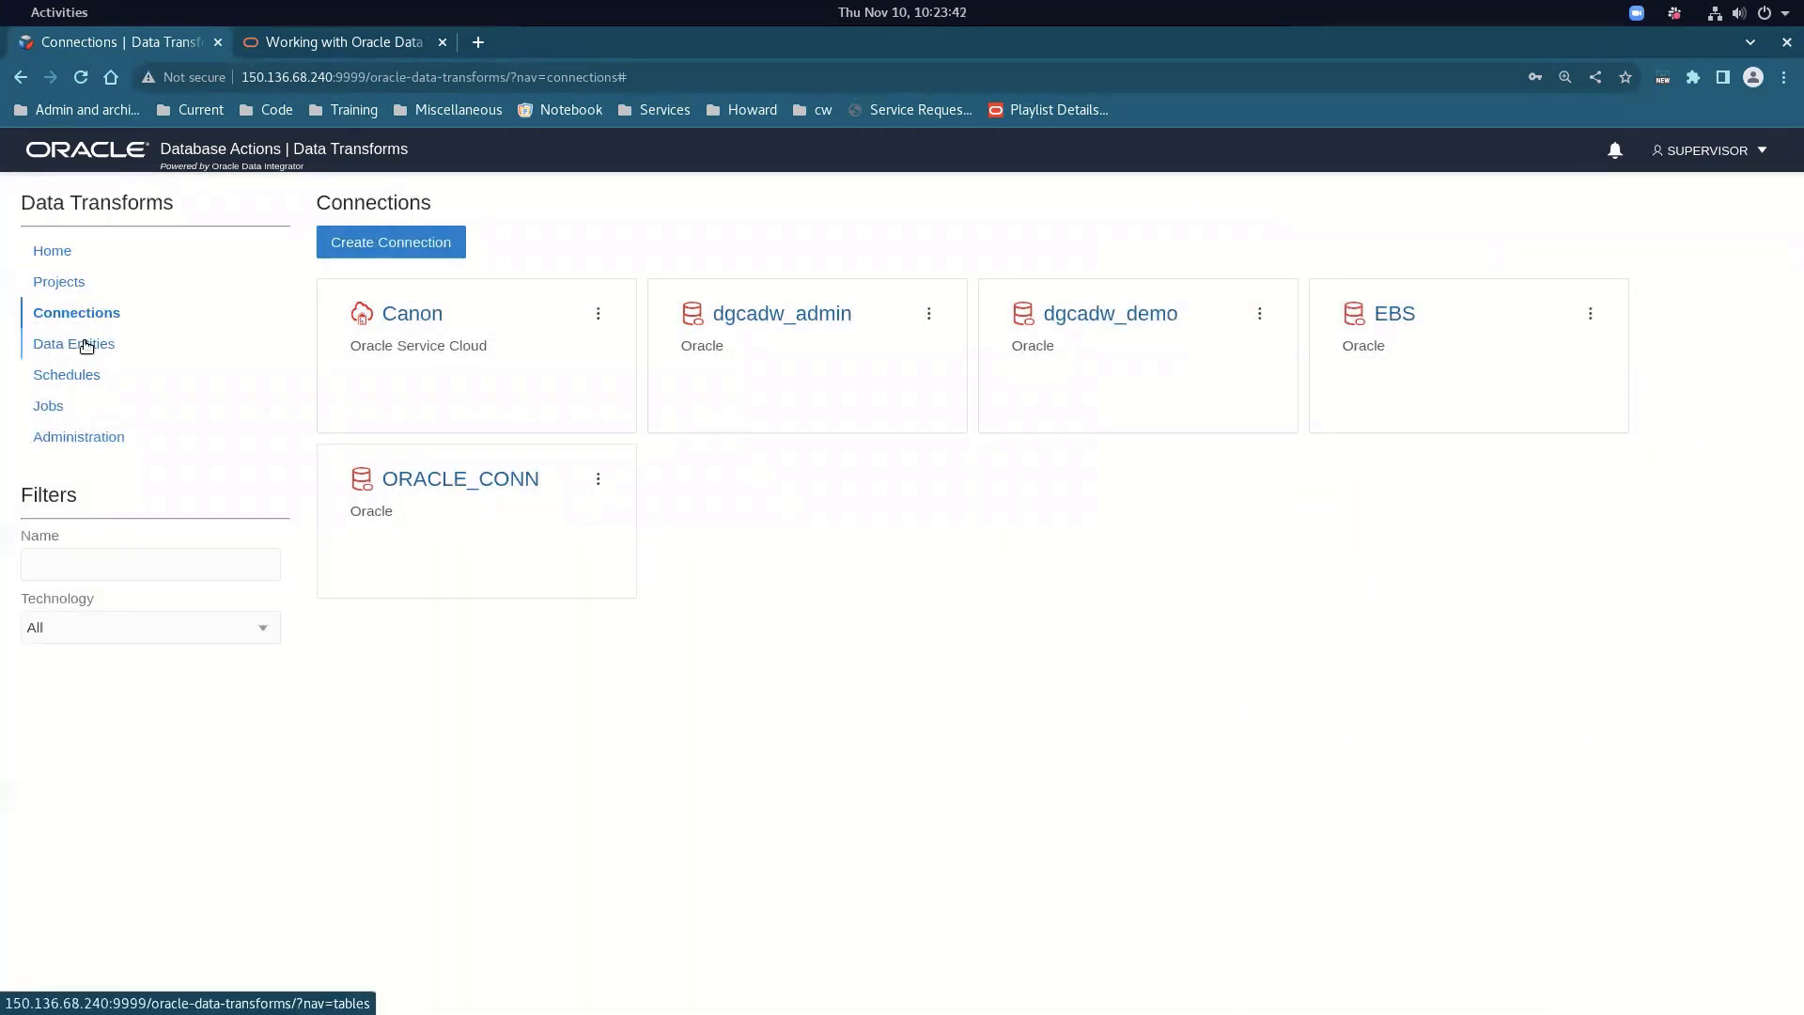
left_click(62, 282)
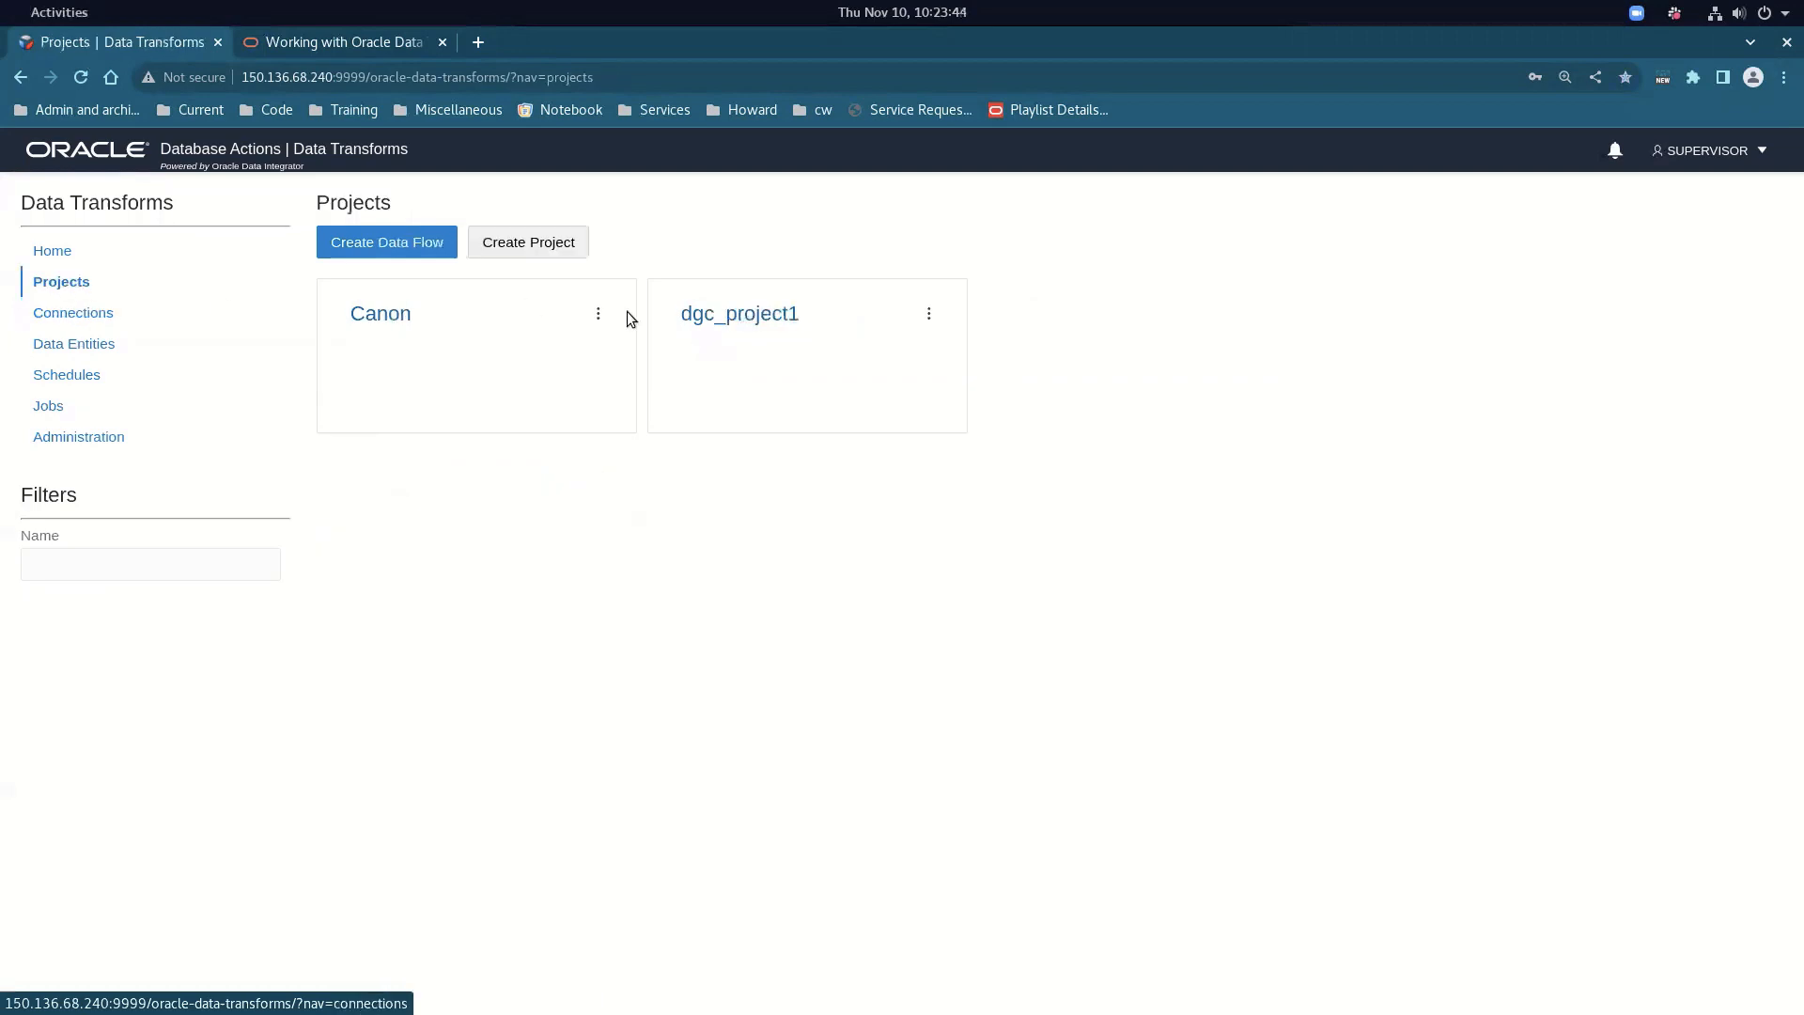
In dgc_project1, glance at dgc_flow1, then open the dgc_gl_balances data load
left_click(712, 313)
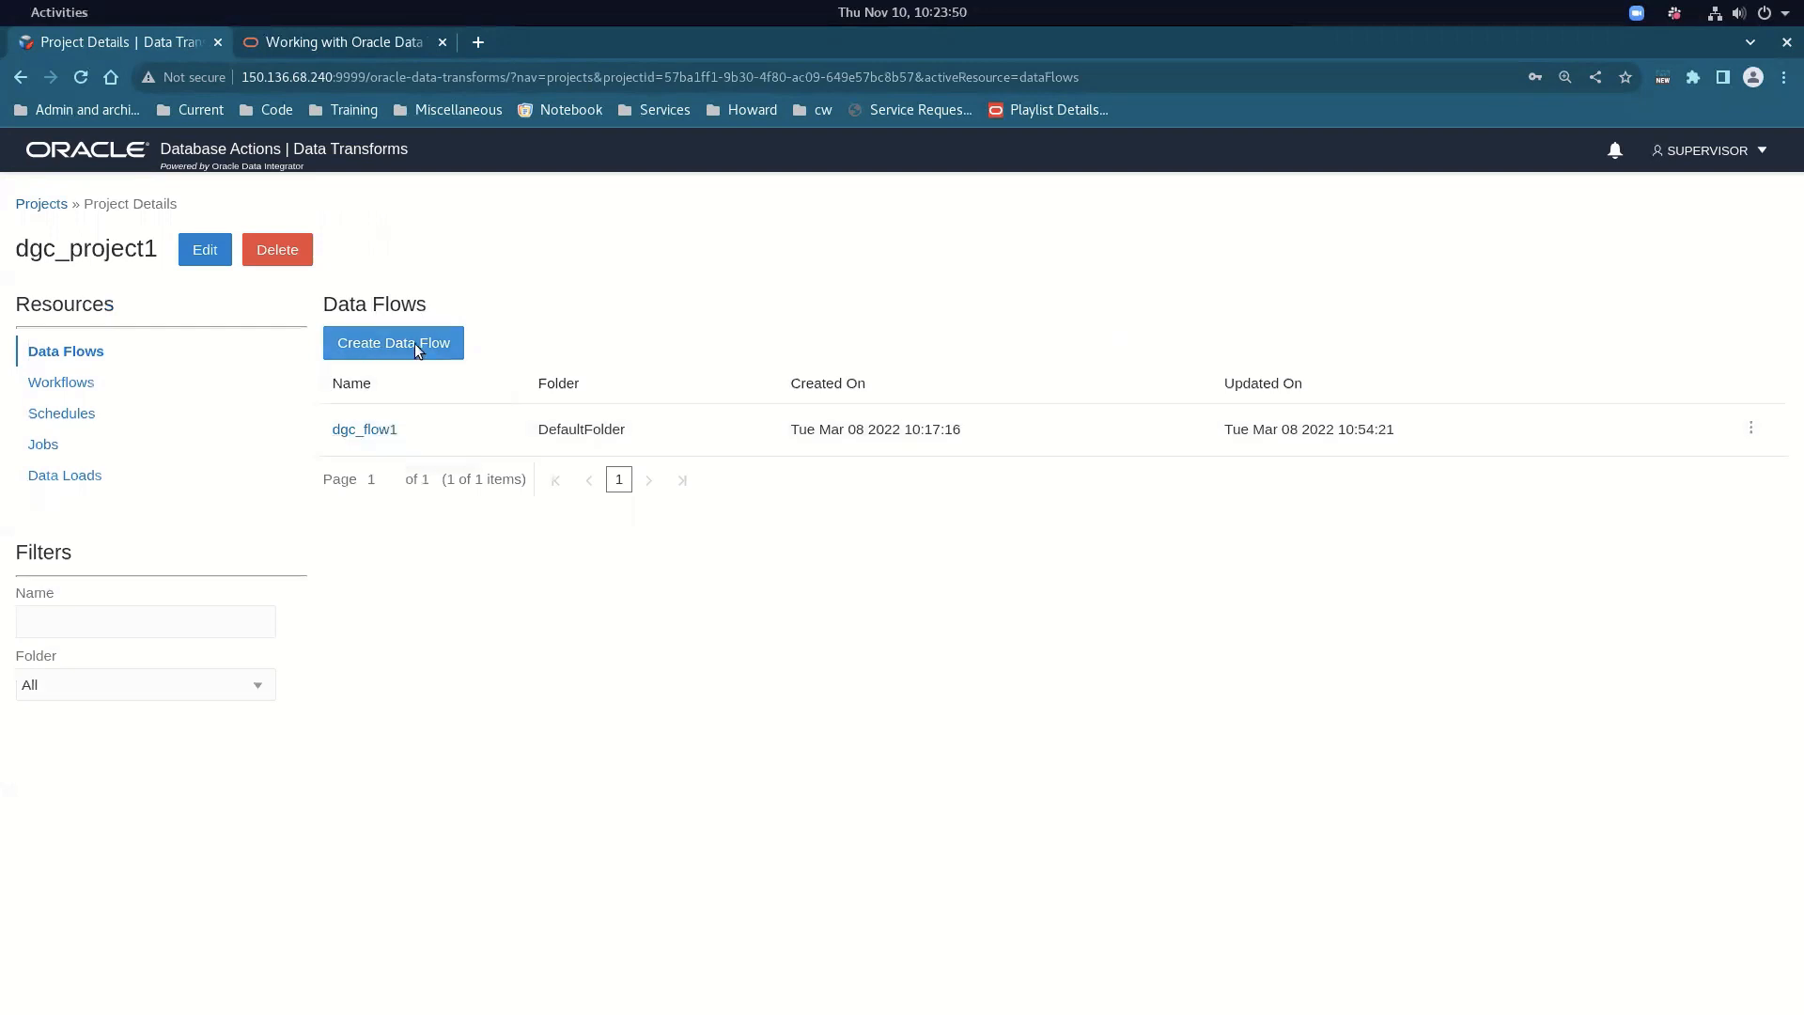
left_click(382, 431)
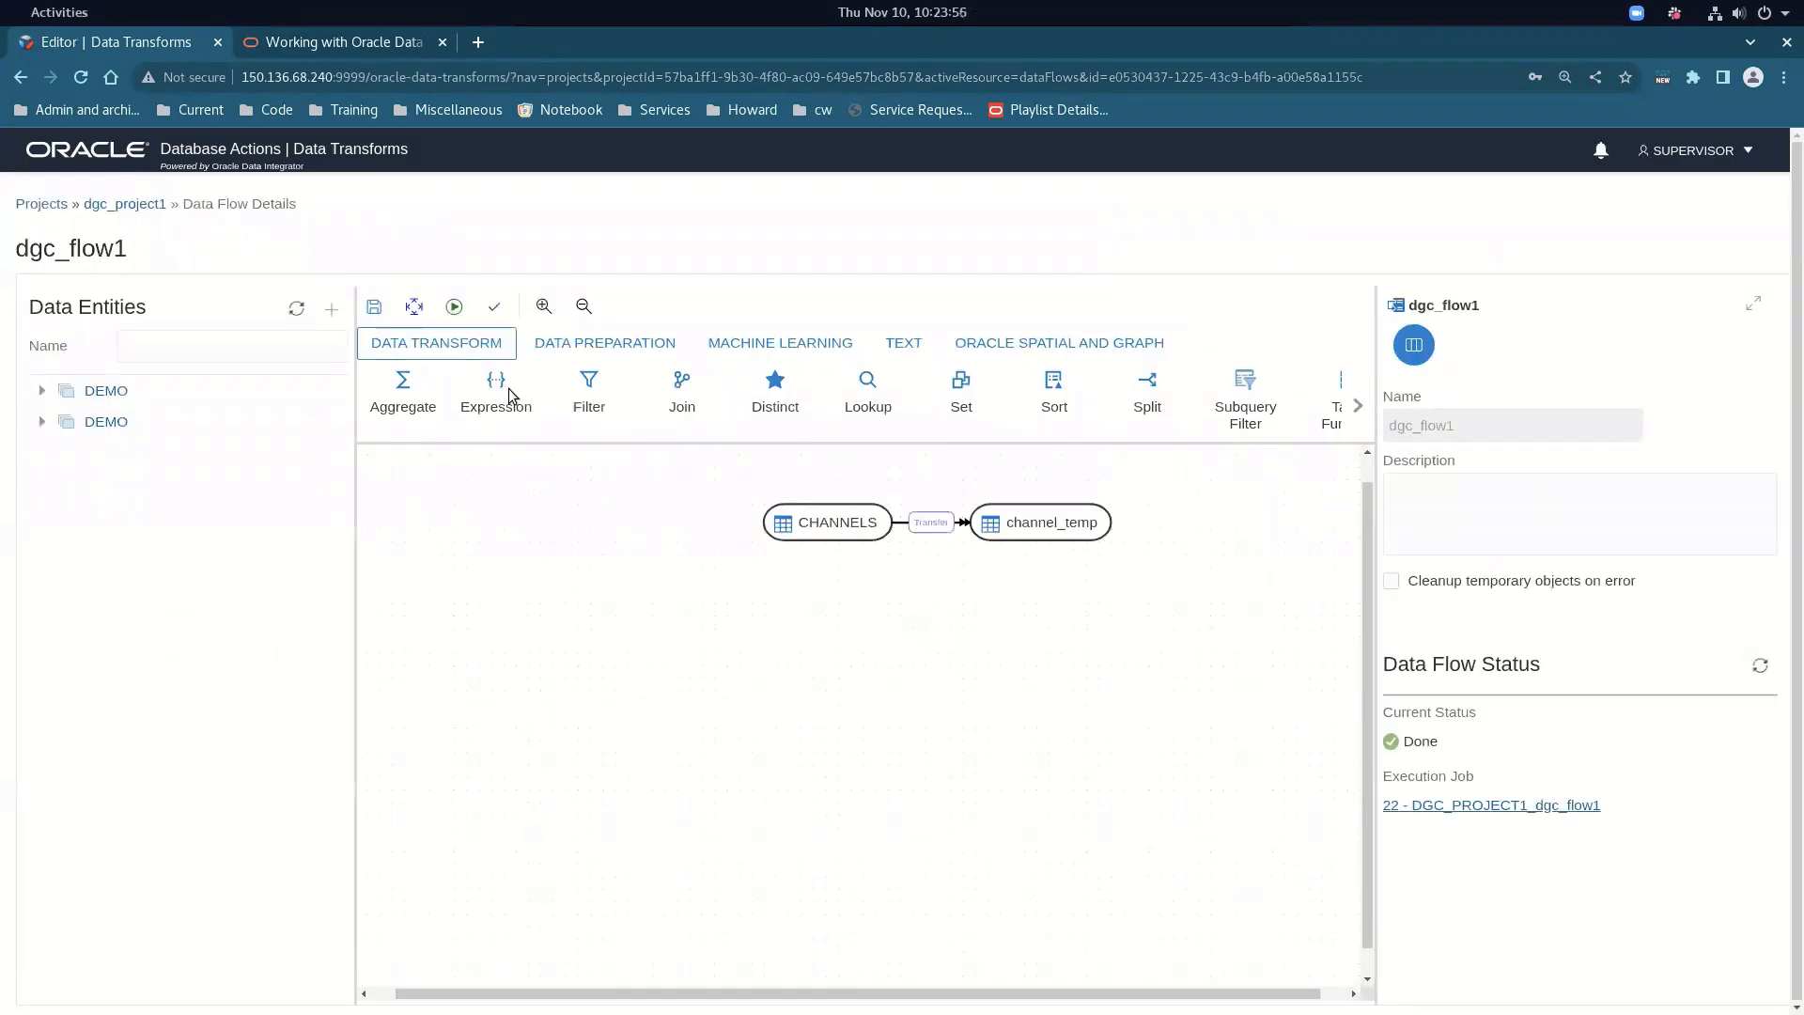
left_click(122, 206)
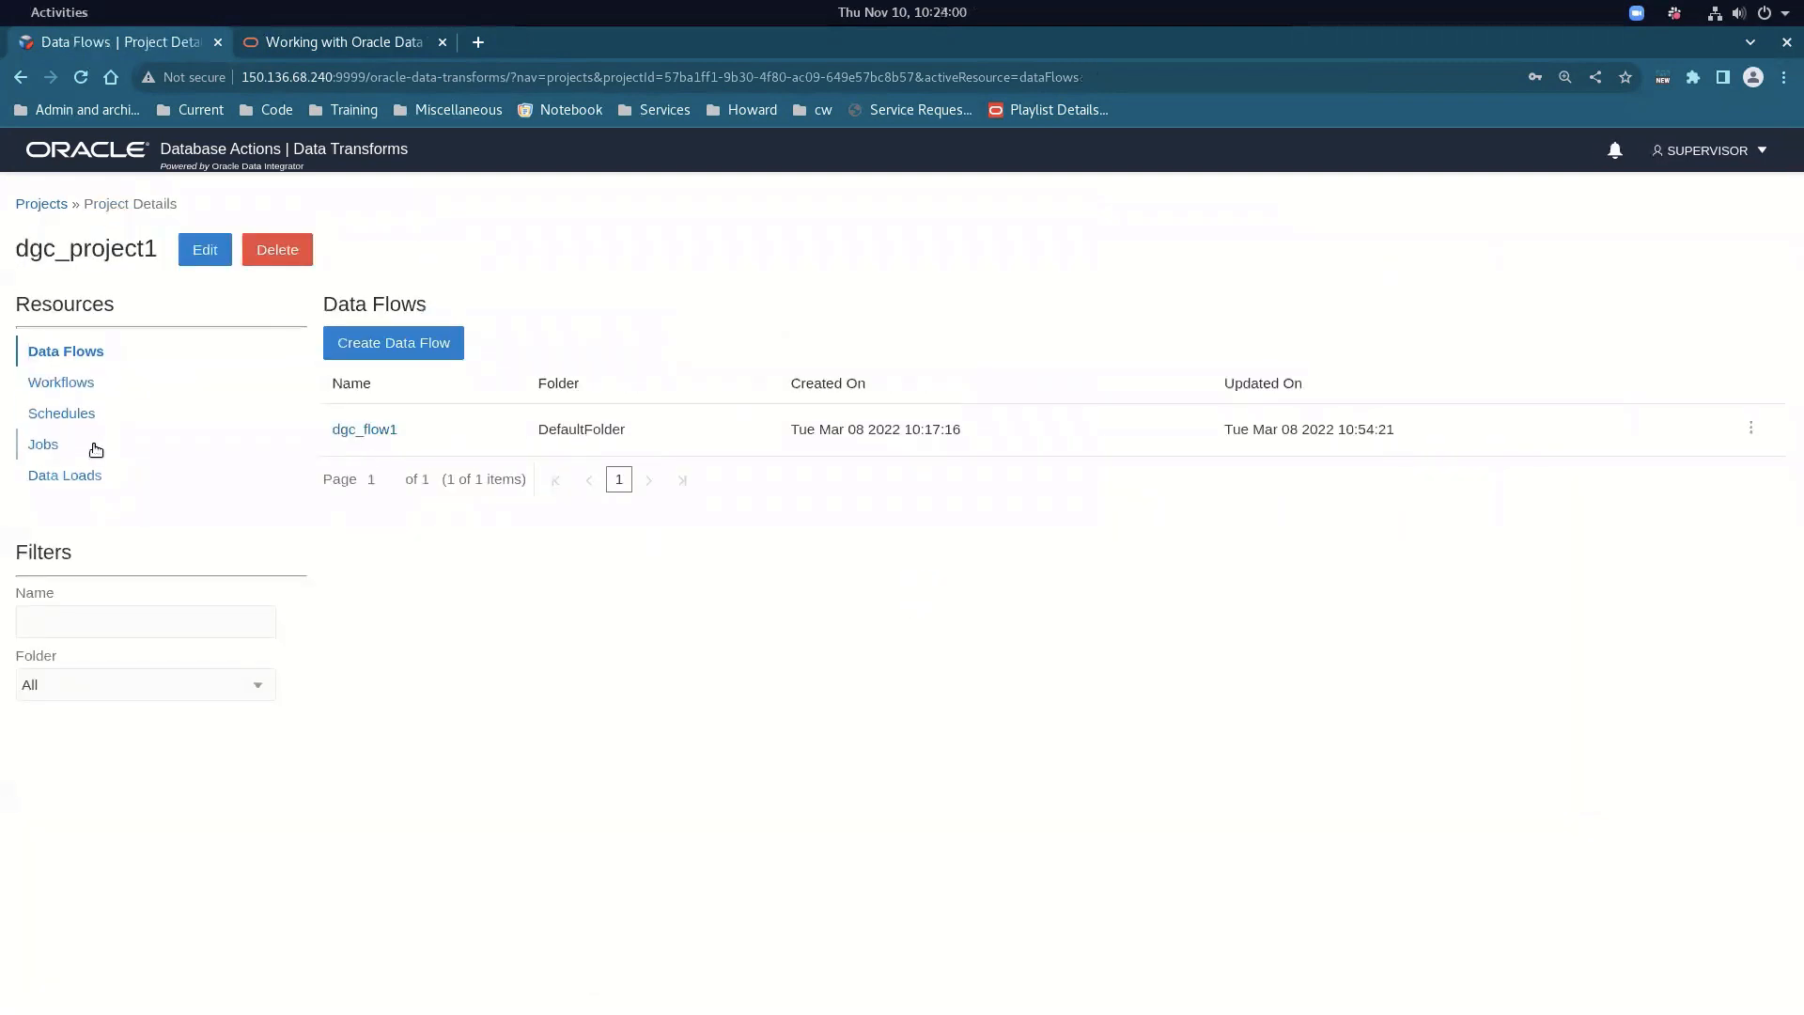
left_click(83, 475)
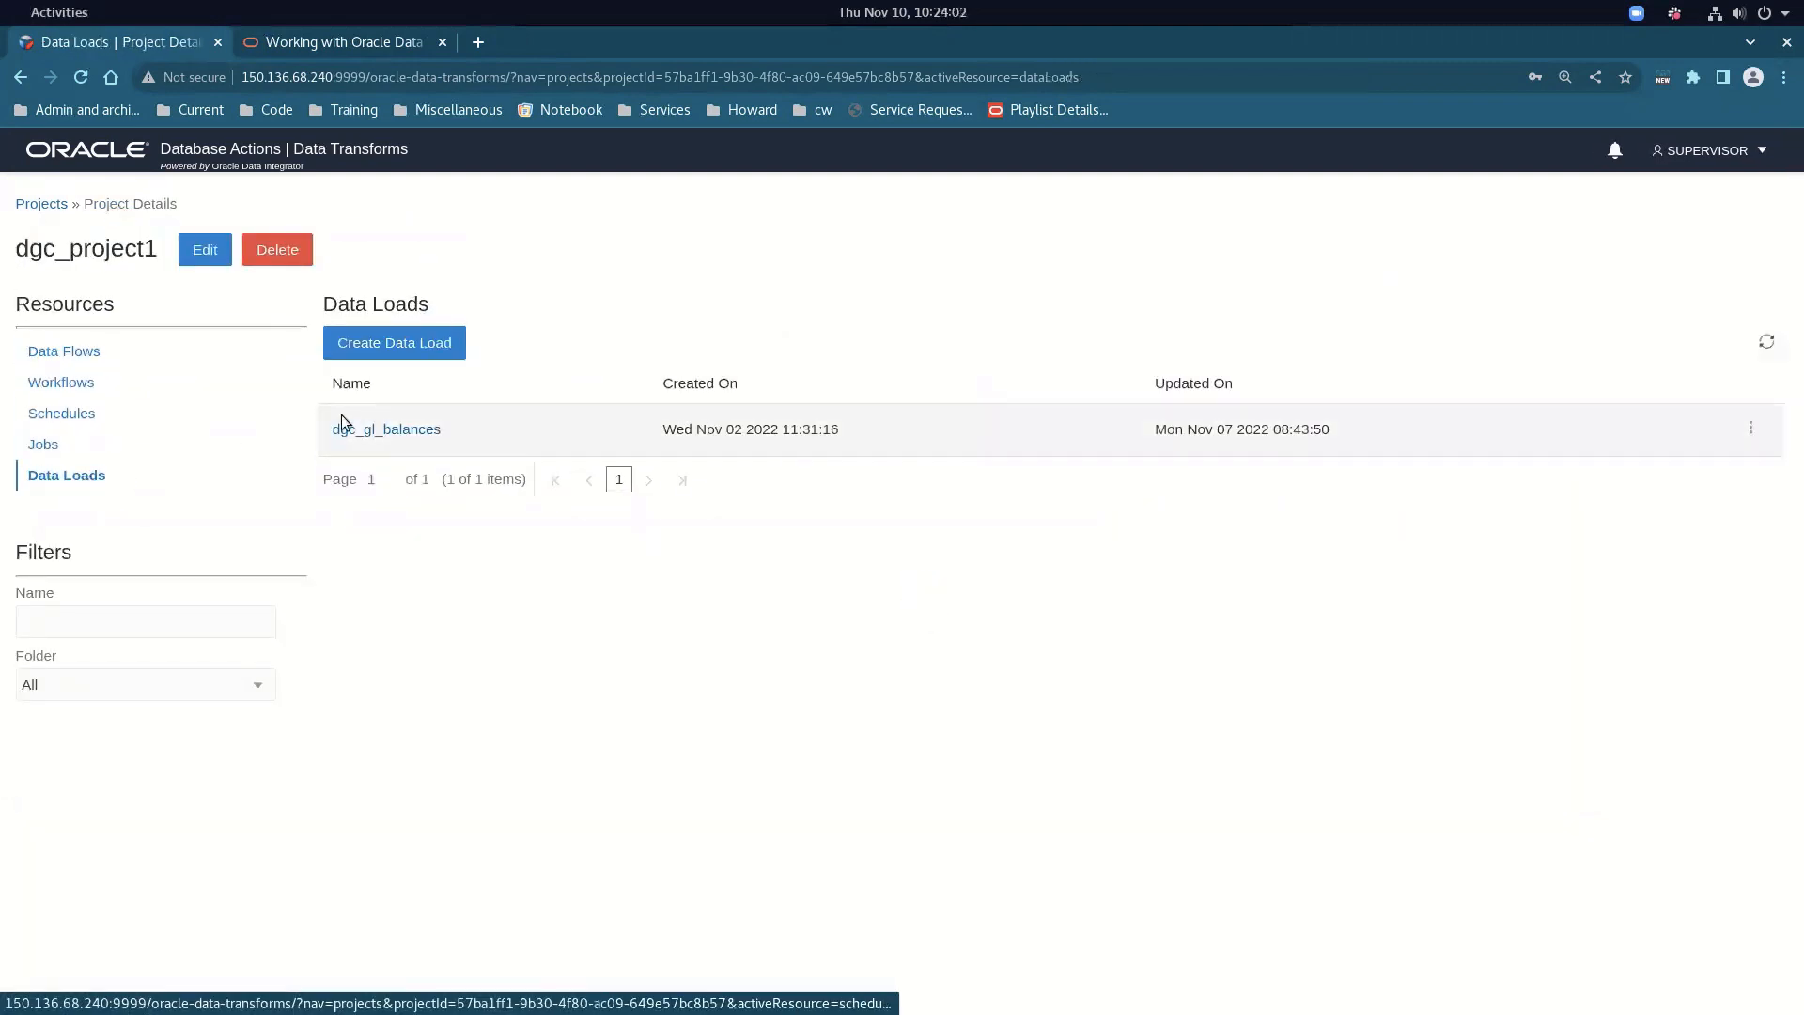
left_click(365, 429)
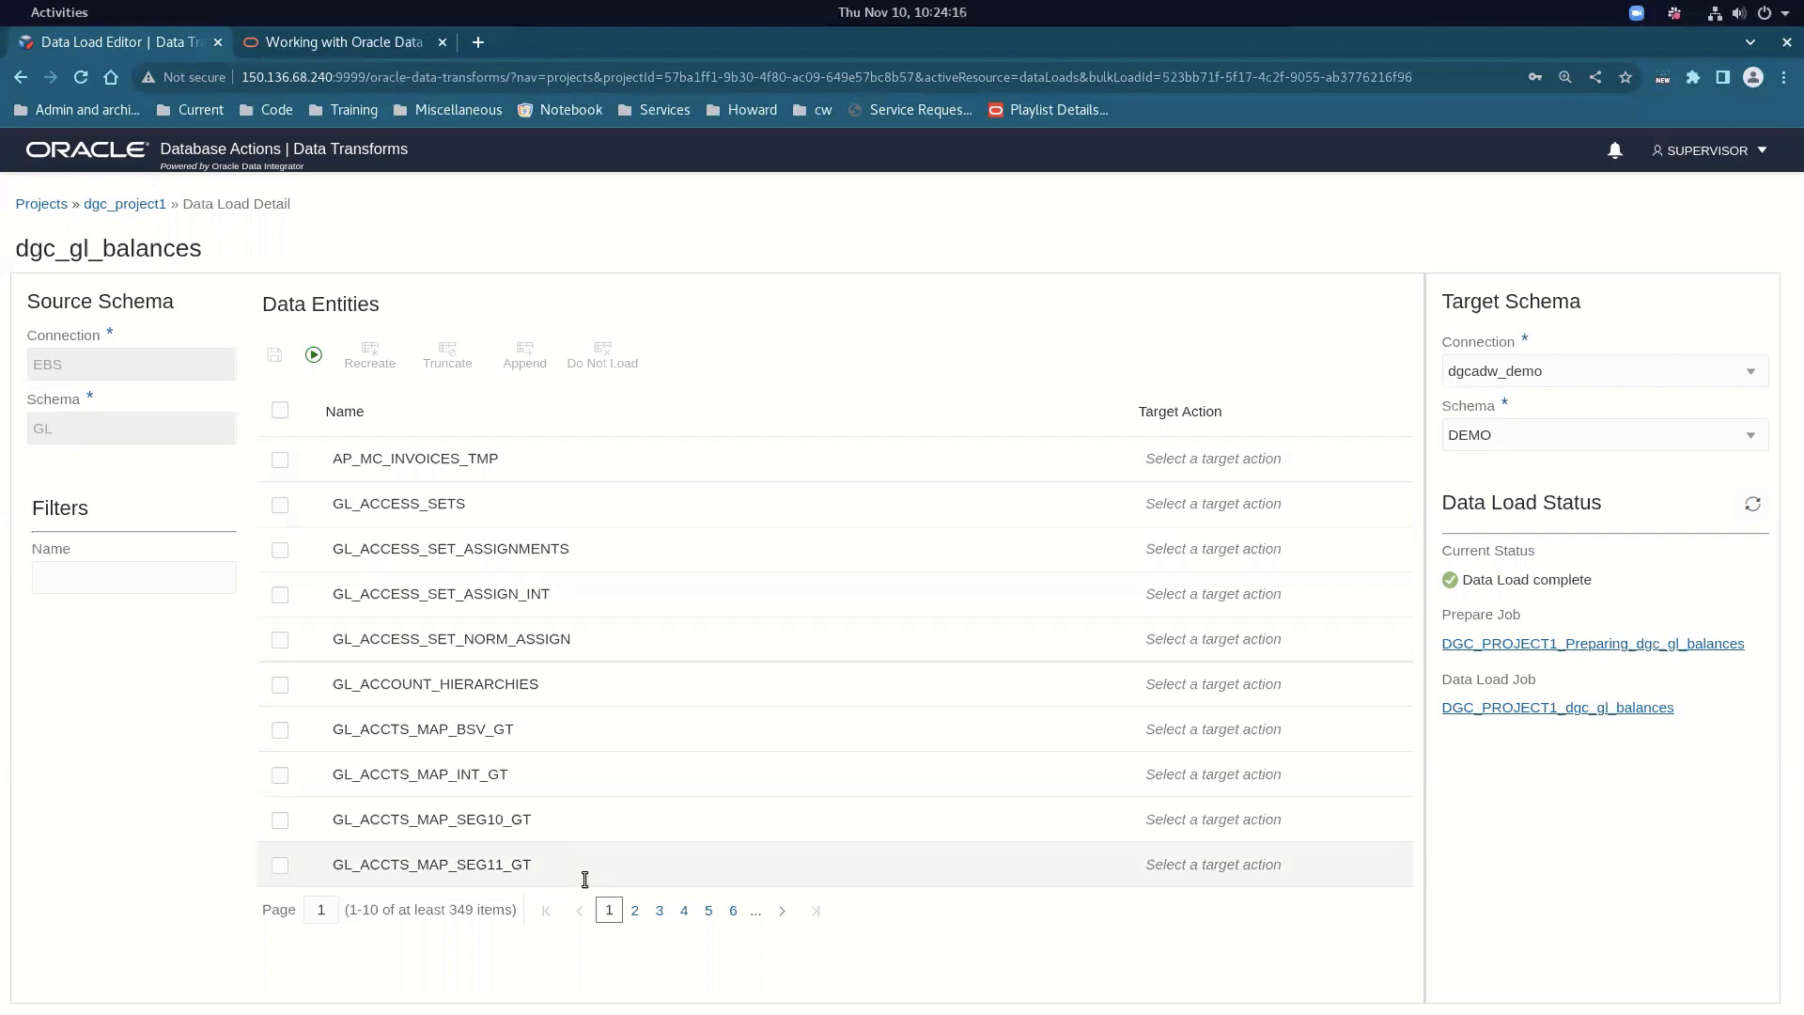
Page through Data Entities pages 2 to 9 to find GL_BALANCES, then go back to dgc_project1
left_click(636, 911)
left_click(667, 912)
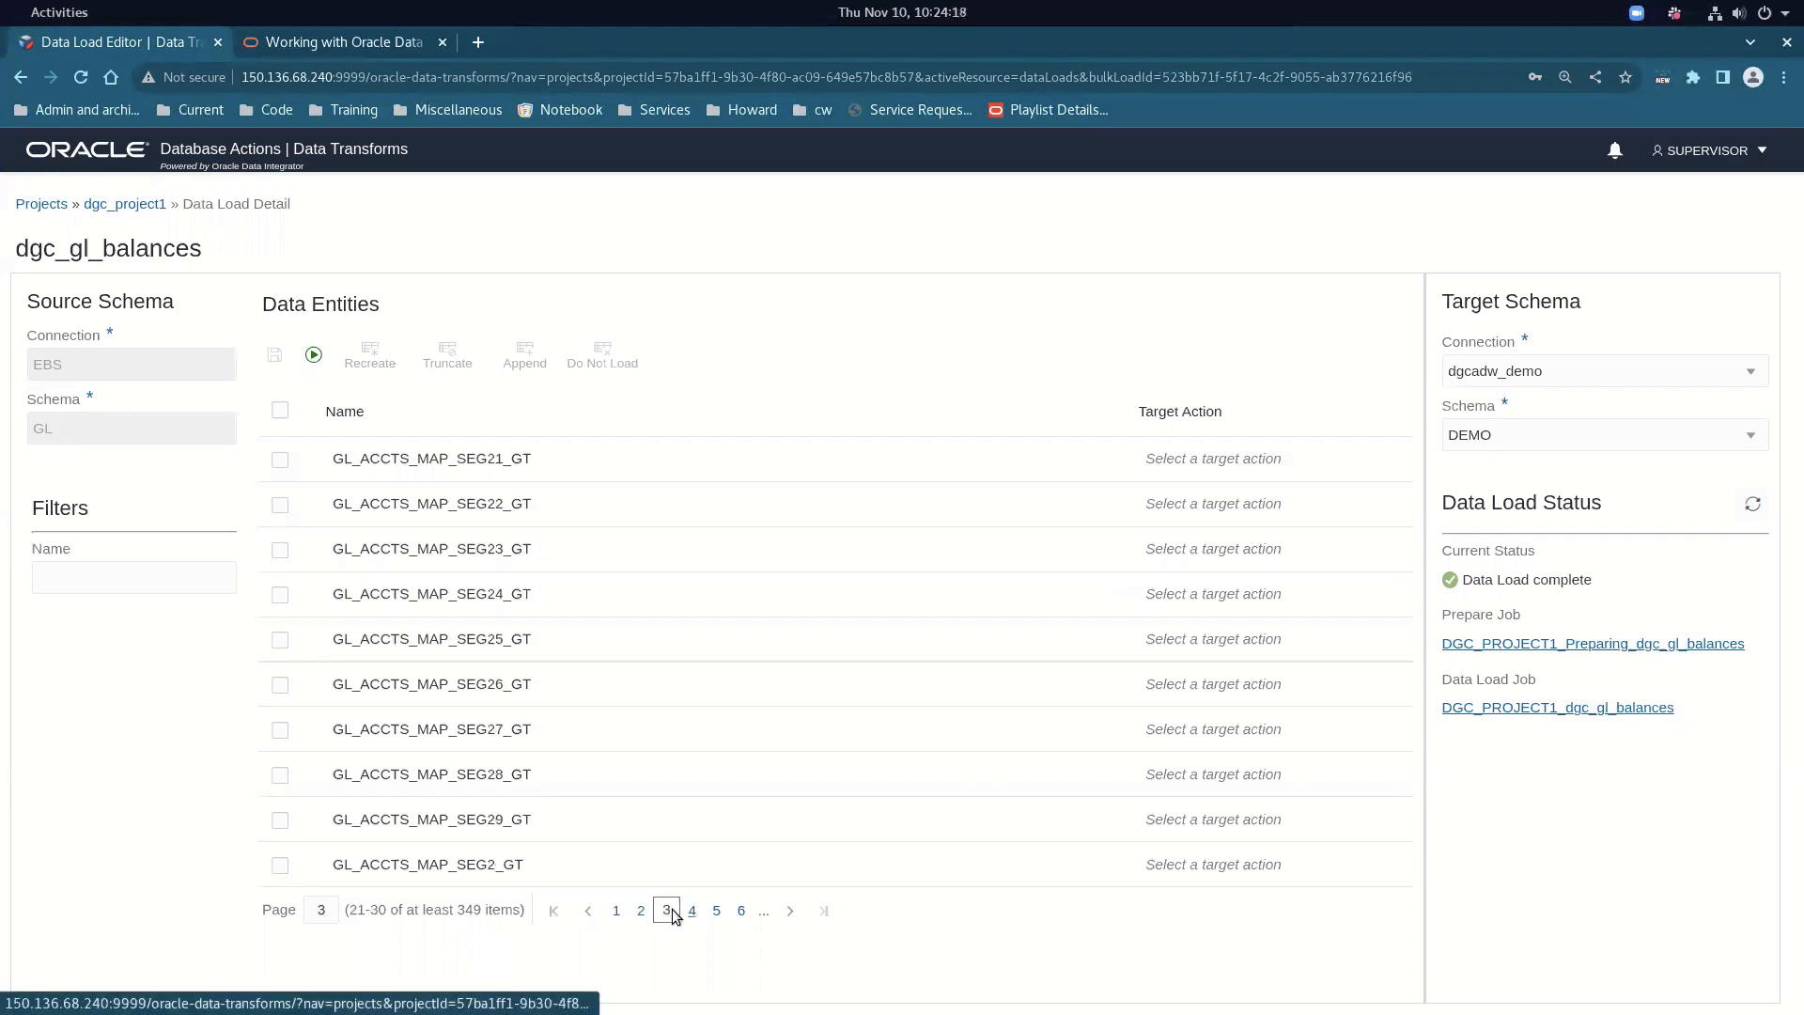
left_click(693, 911)
left_click(717, 911)
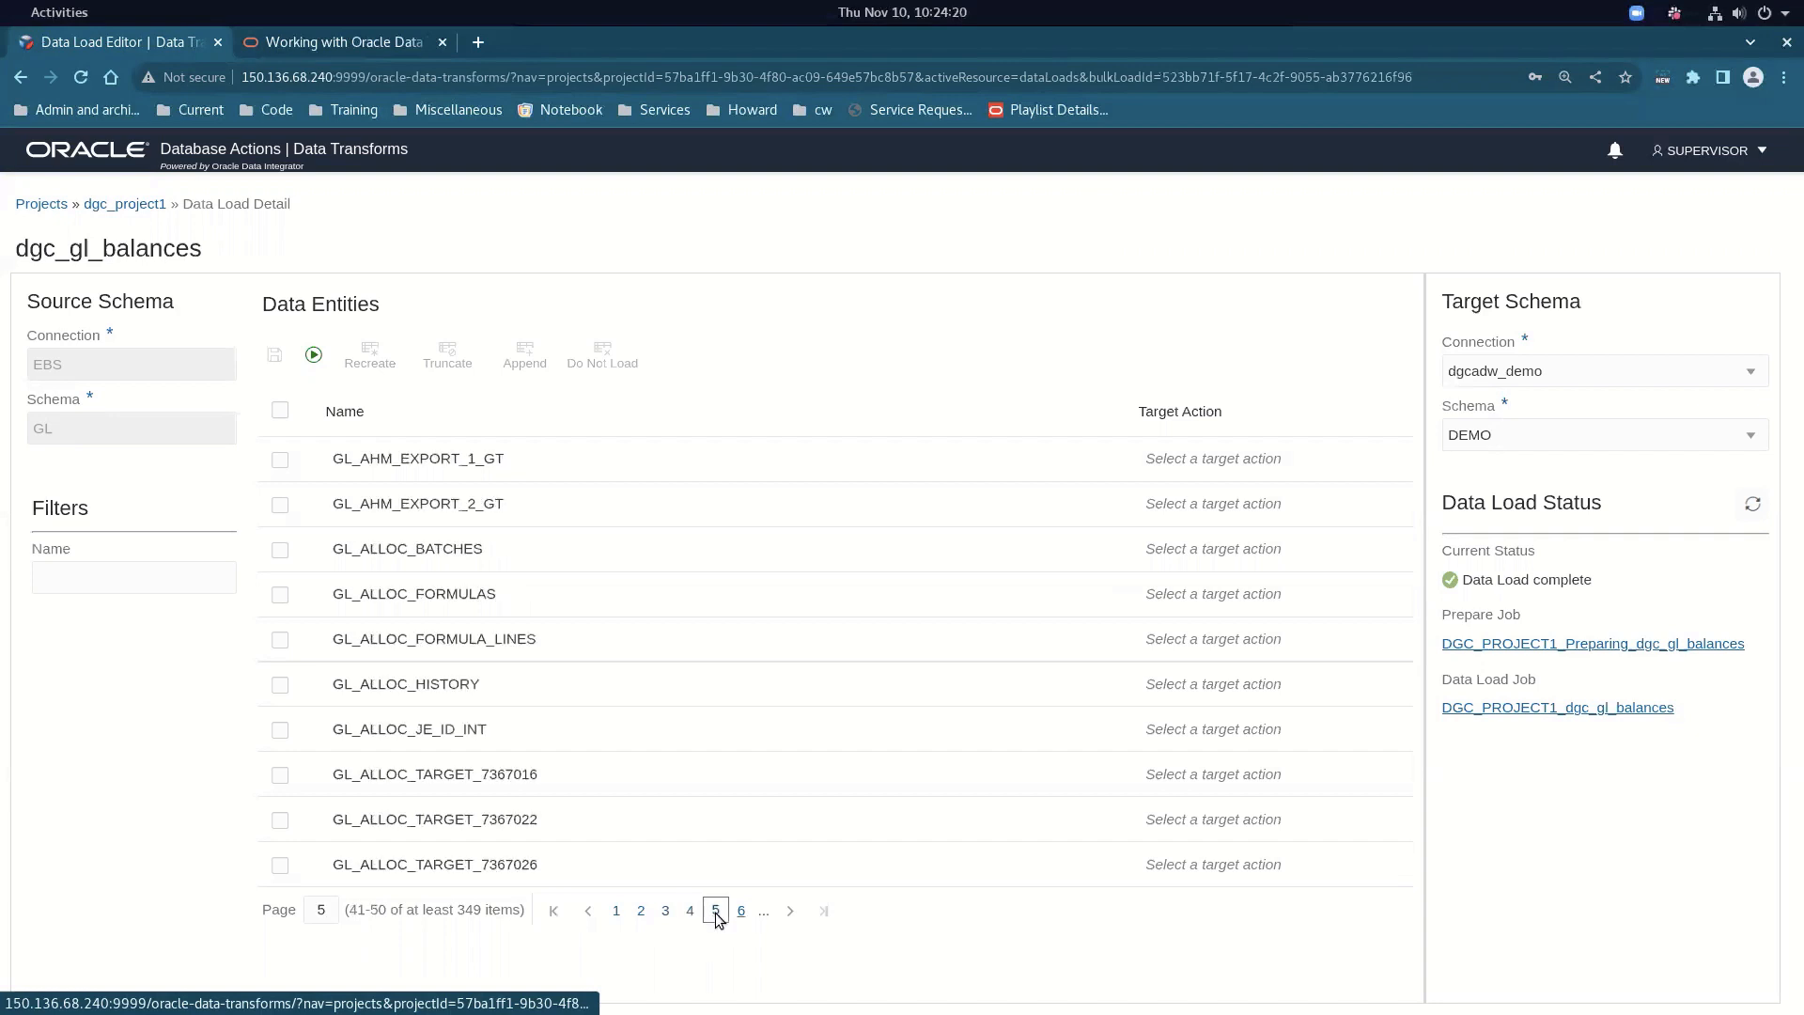
left_click(741, 912)
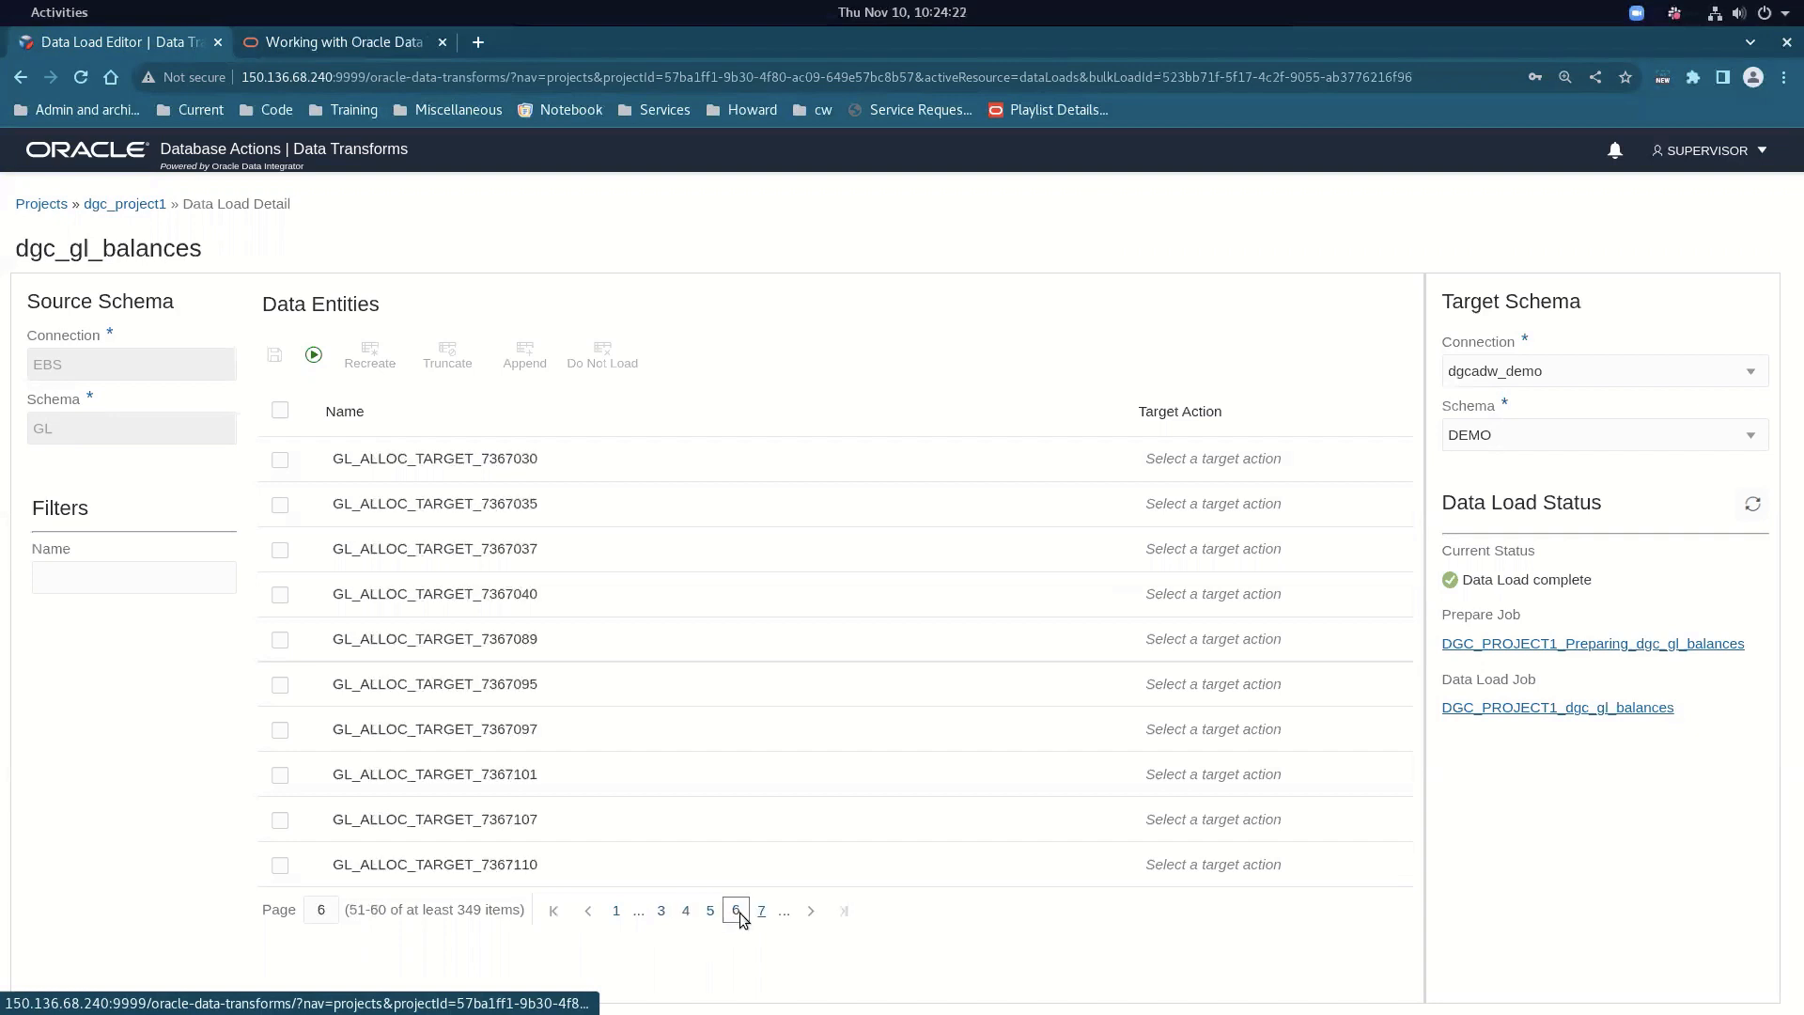
left_click(763, 912)
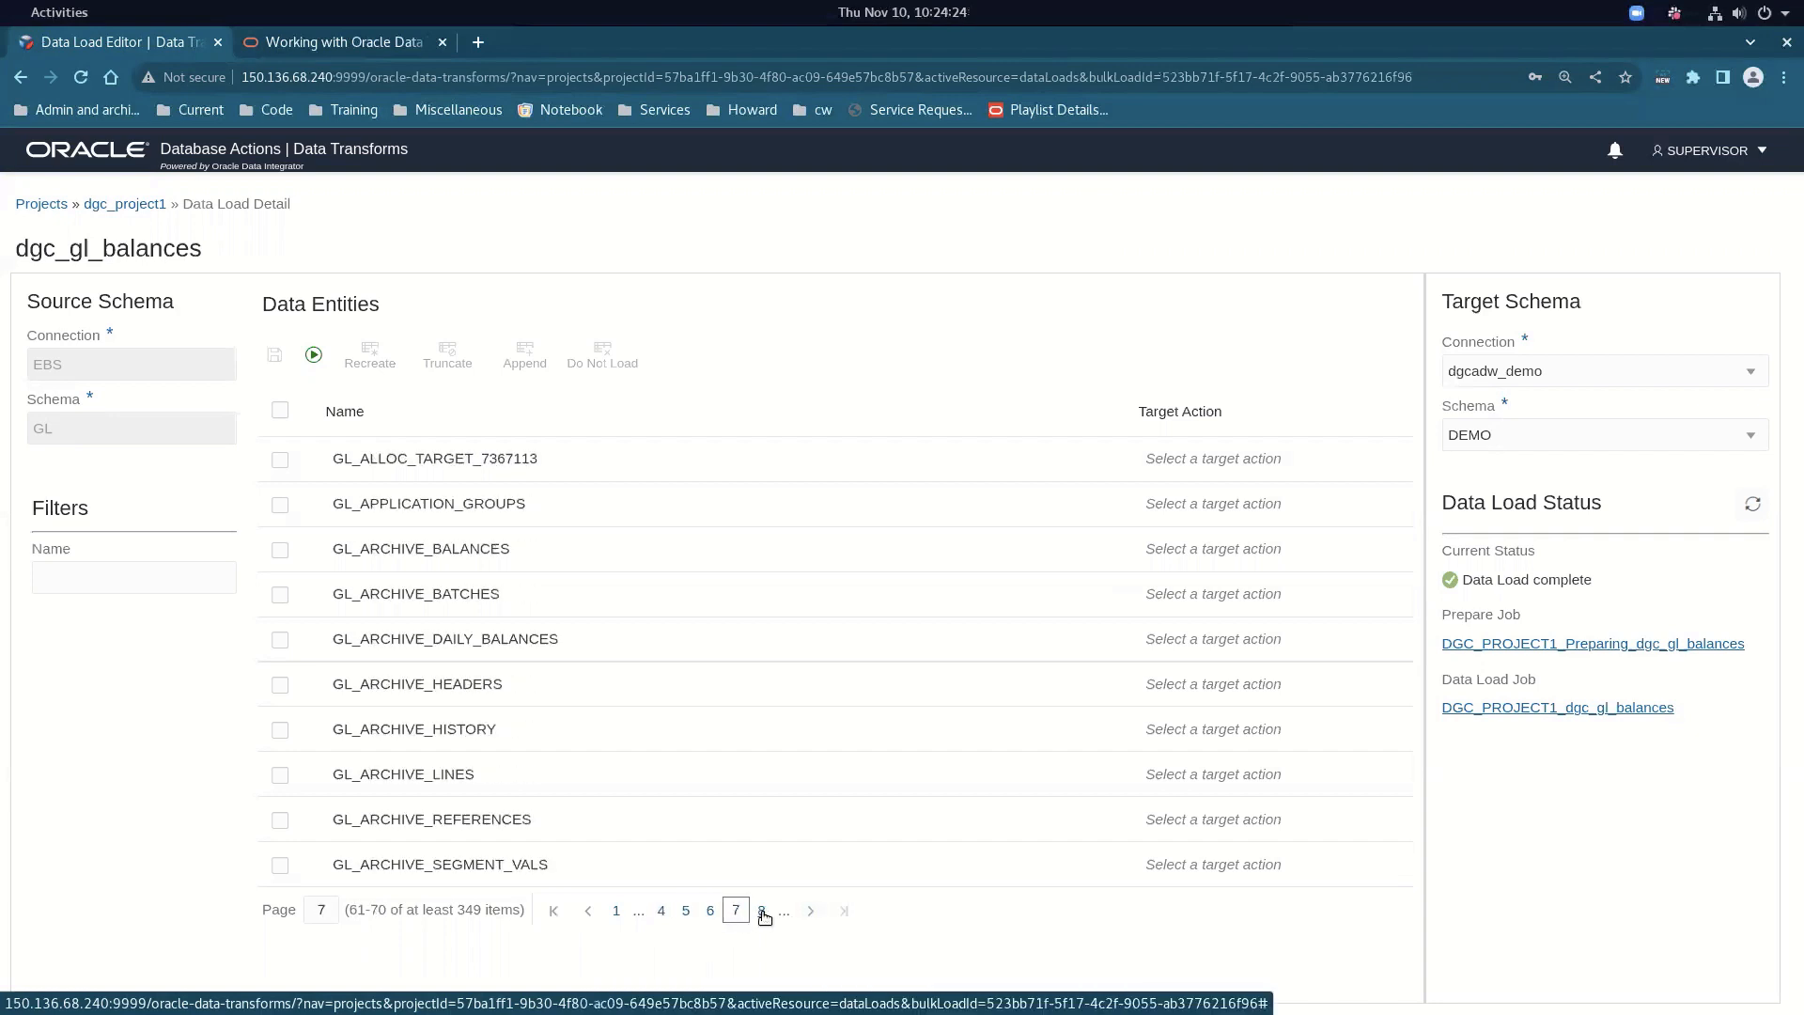
left_click(763, 911)
left_click(763, 911)
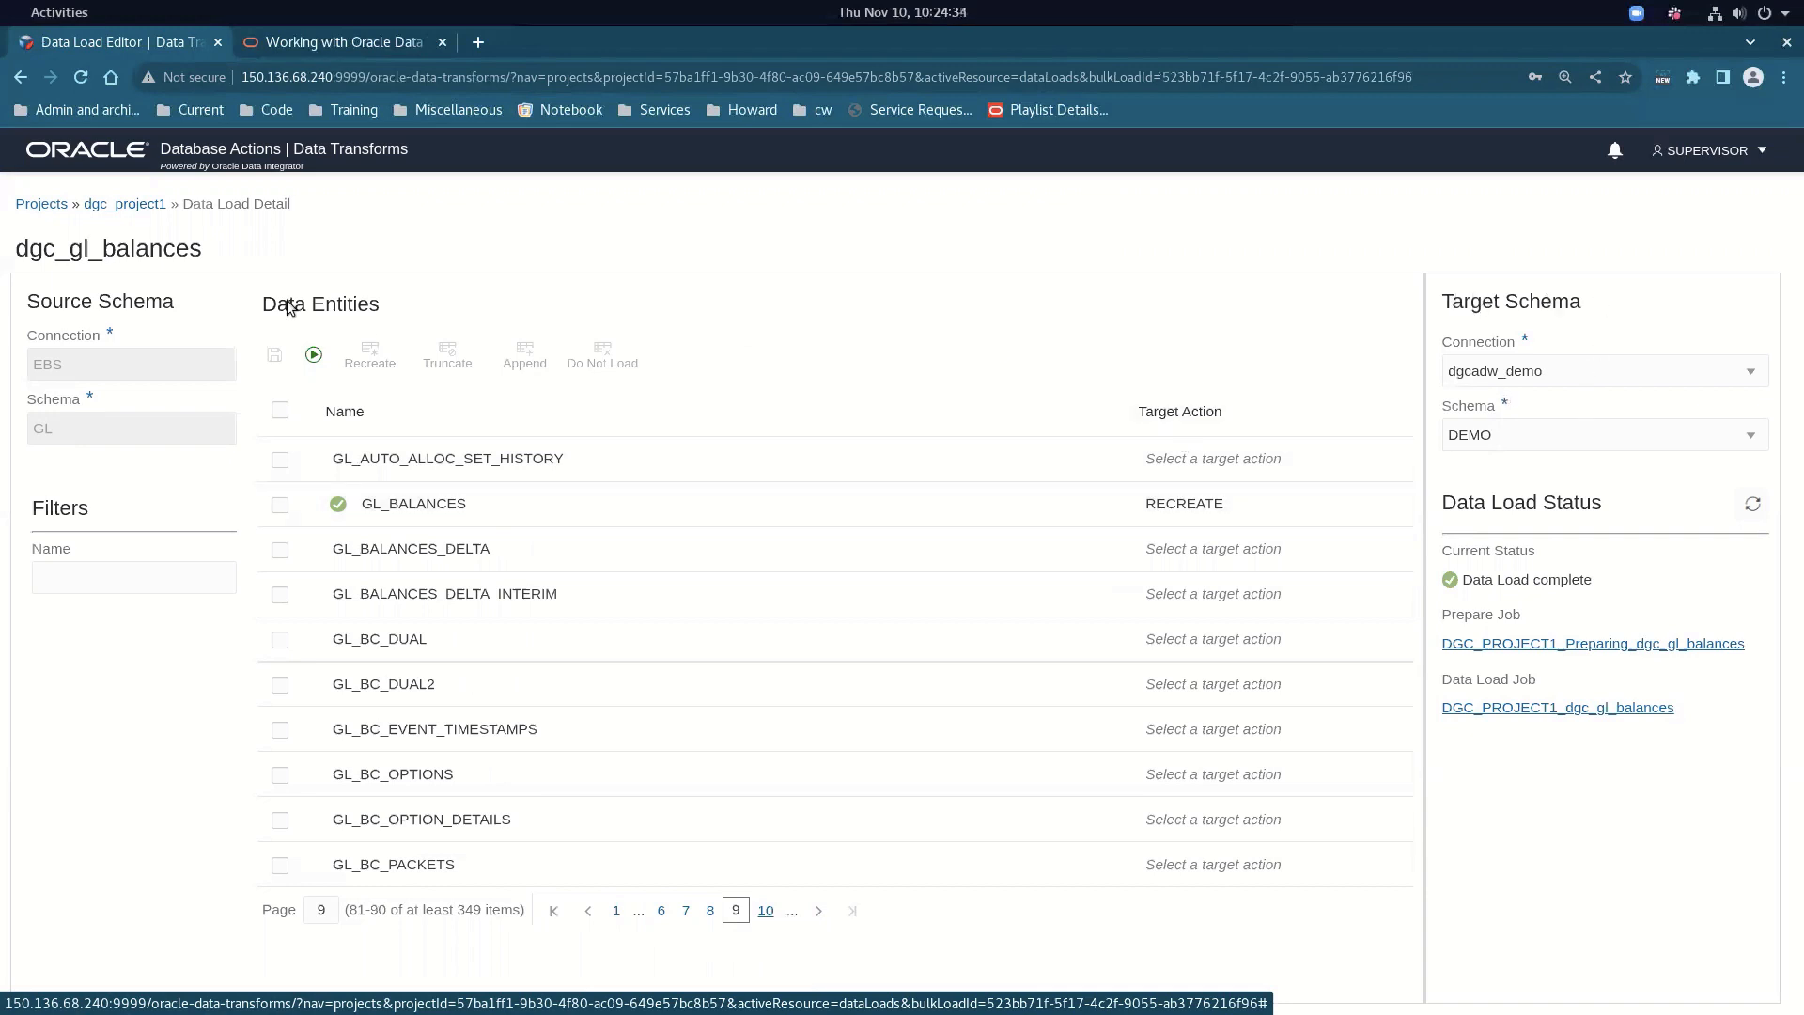
left_click(161, 206)
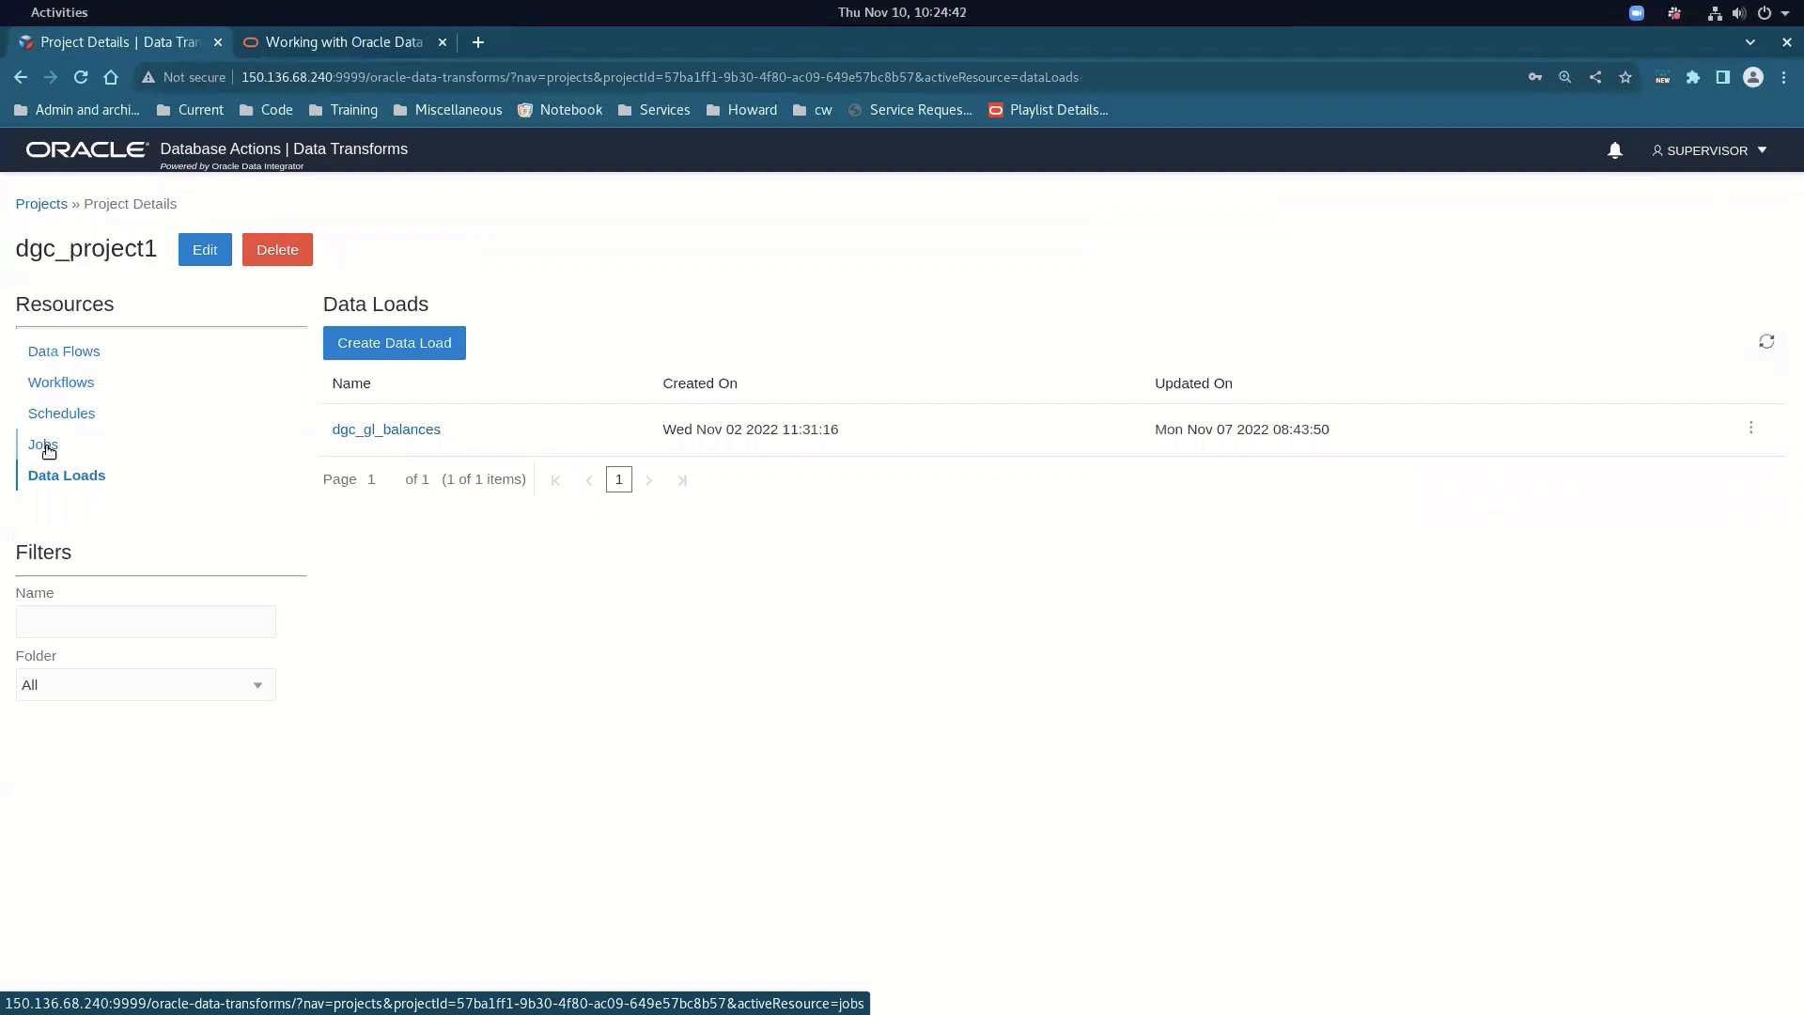
Show dgc_project1's jobs from all dates and open the DGC_PROJECT1_dgc_gl_balances Load GL_BALANCES step details
left_click(48, 449)
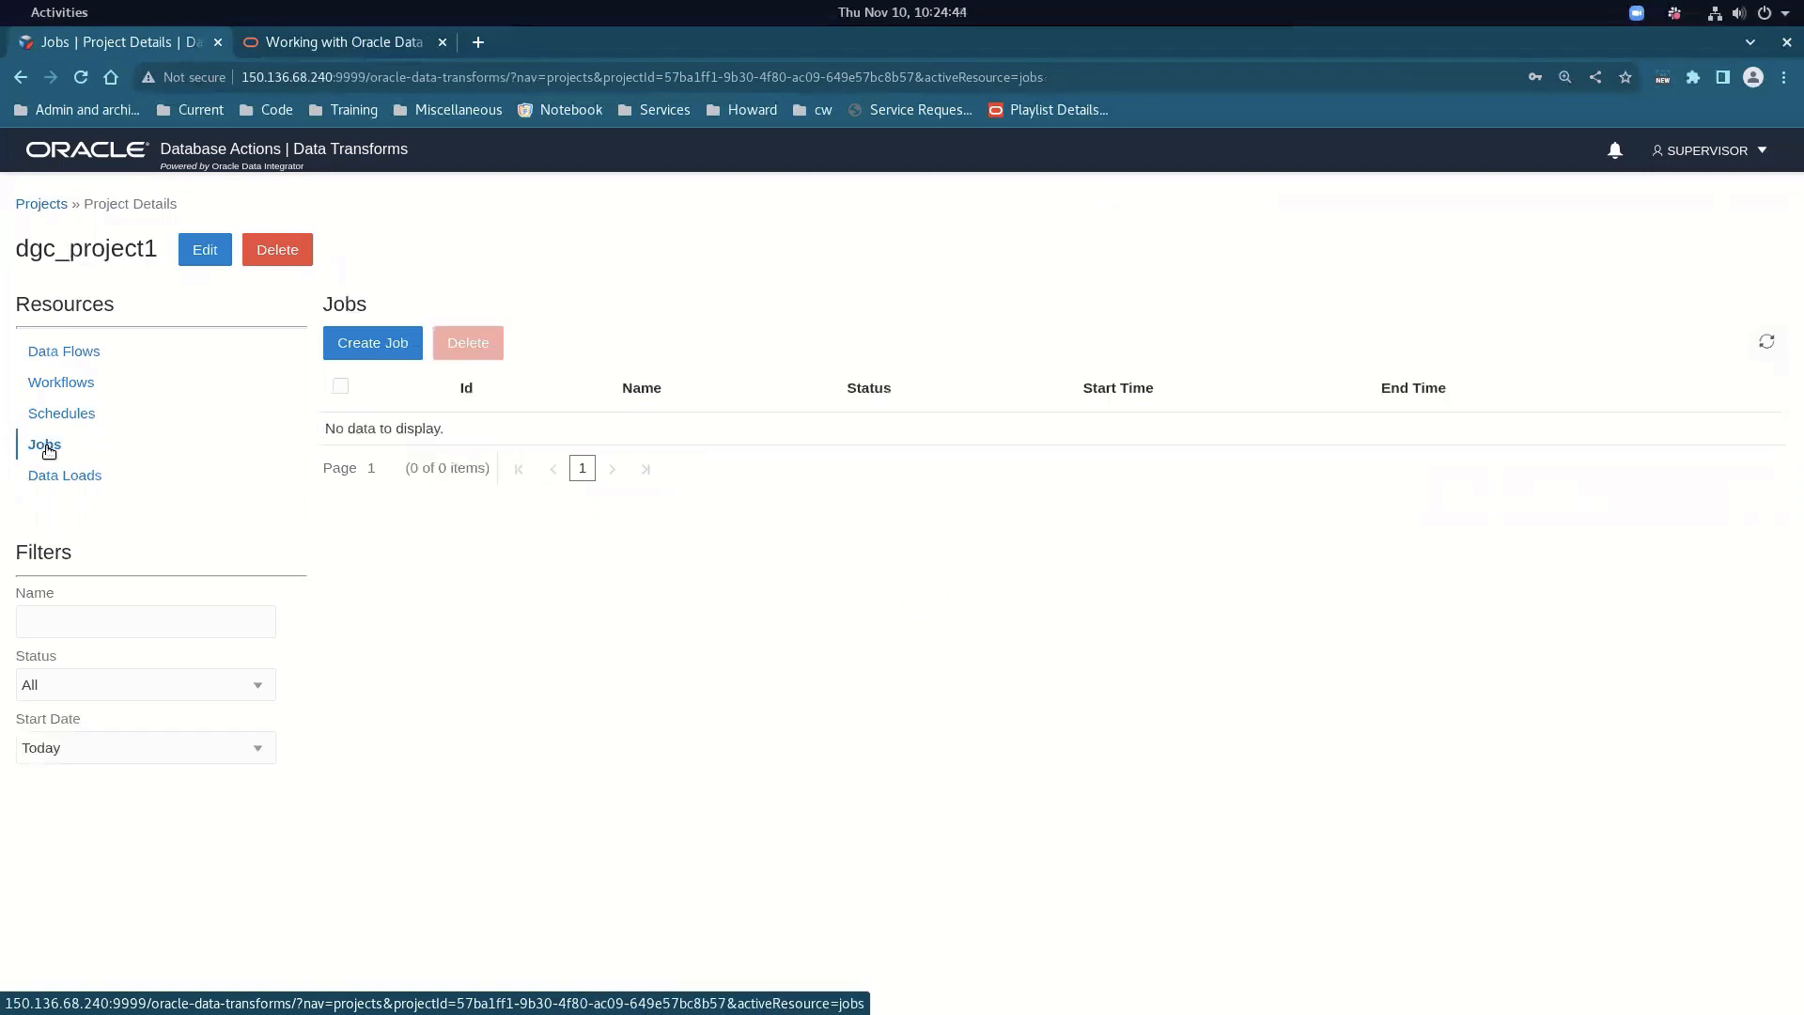
left_click(59, 749)
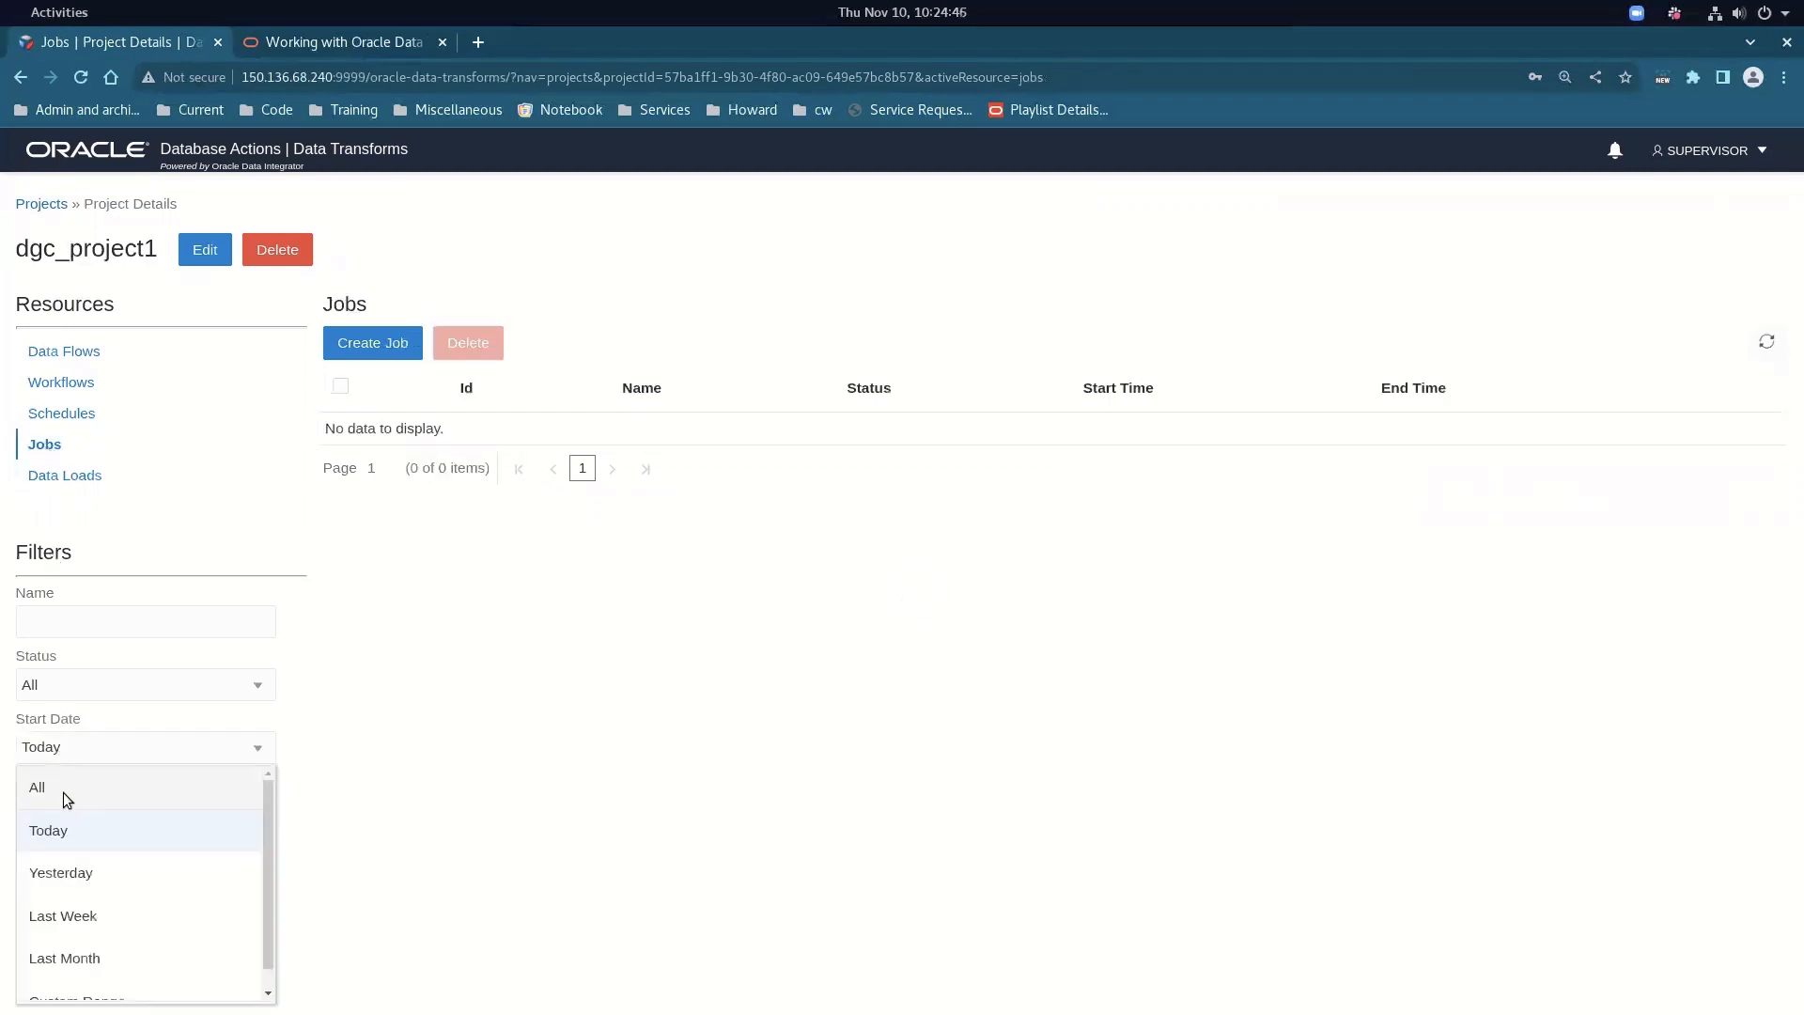
left_click(64, 792)
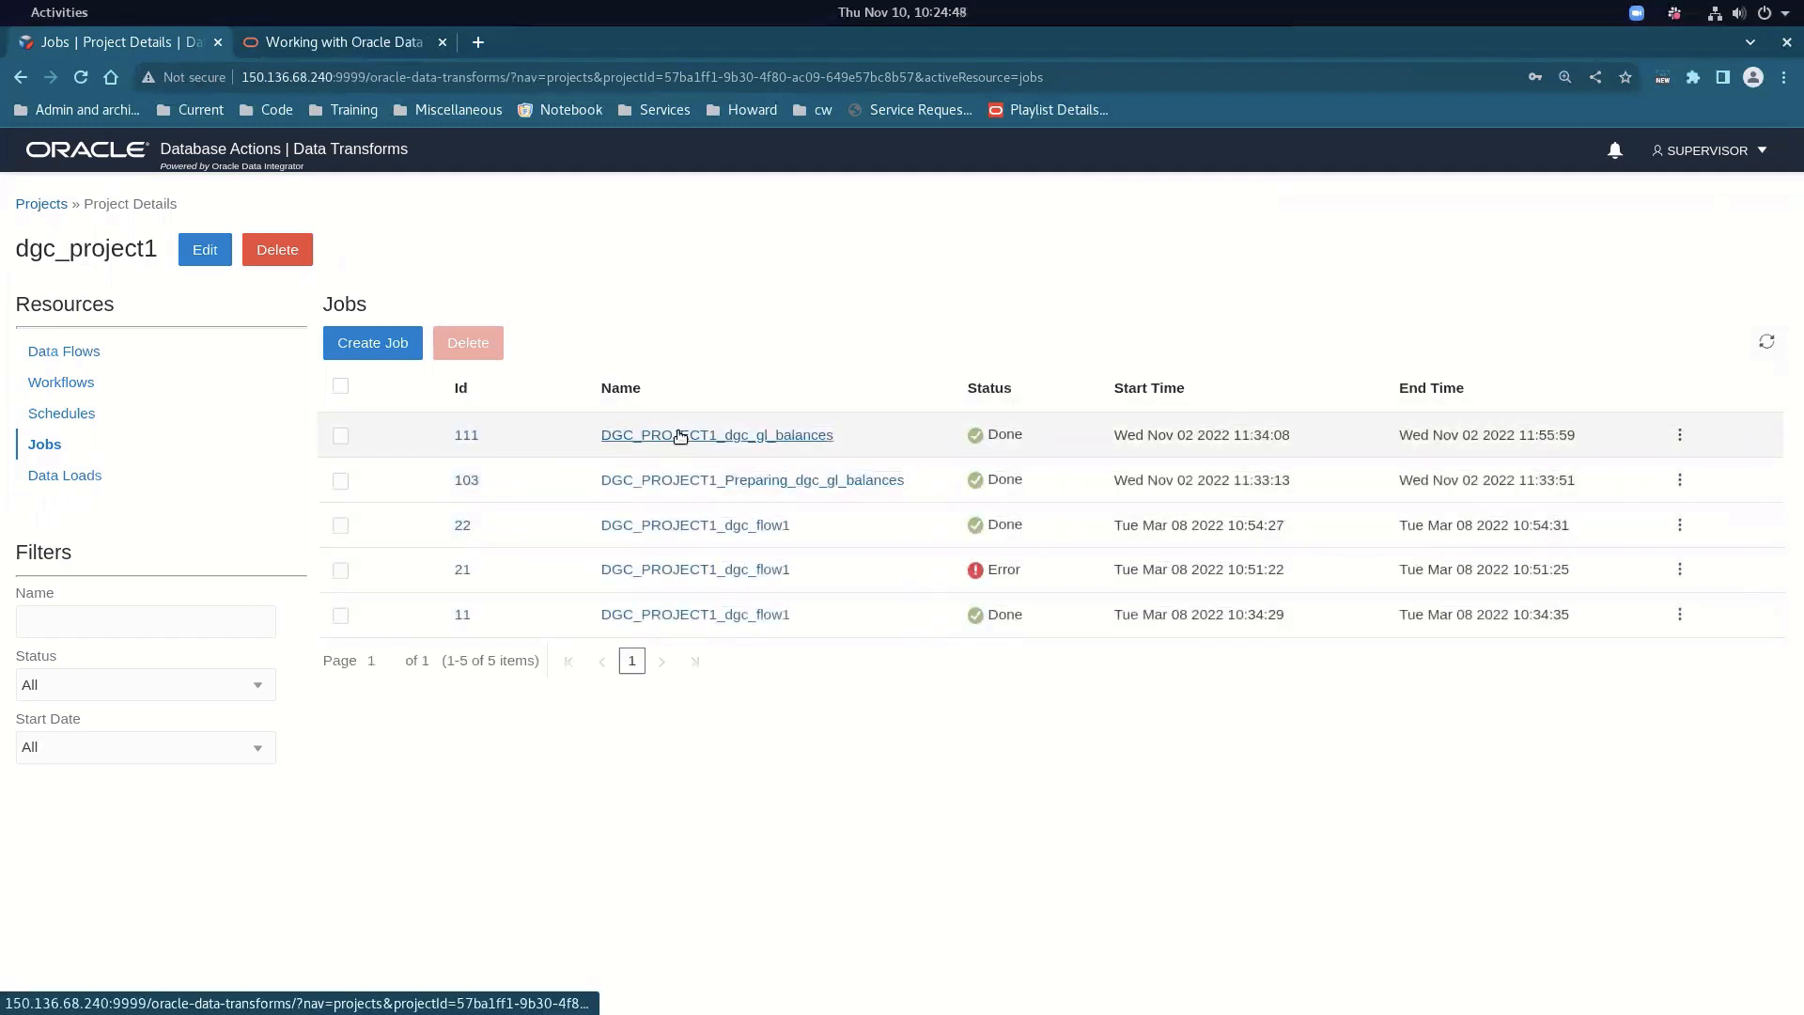
left_click(680, 435)
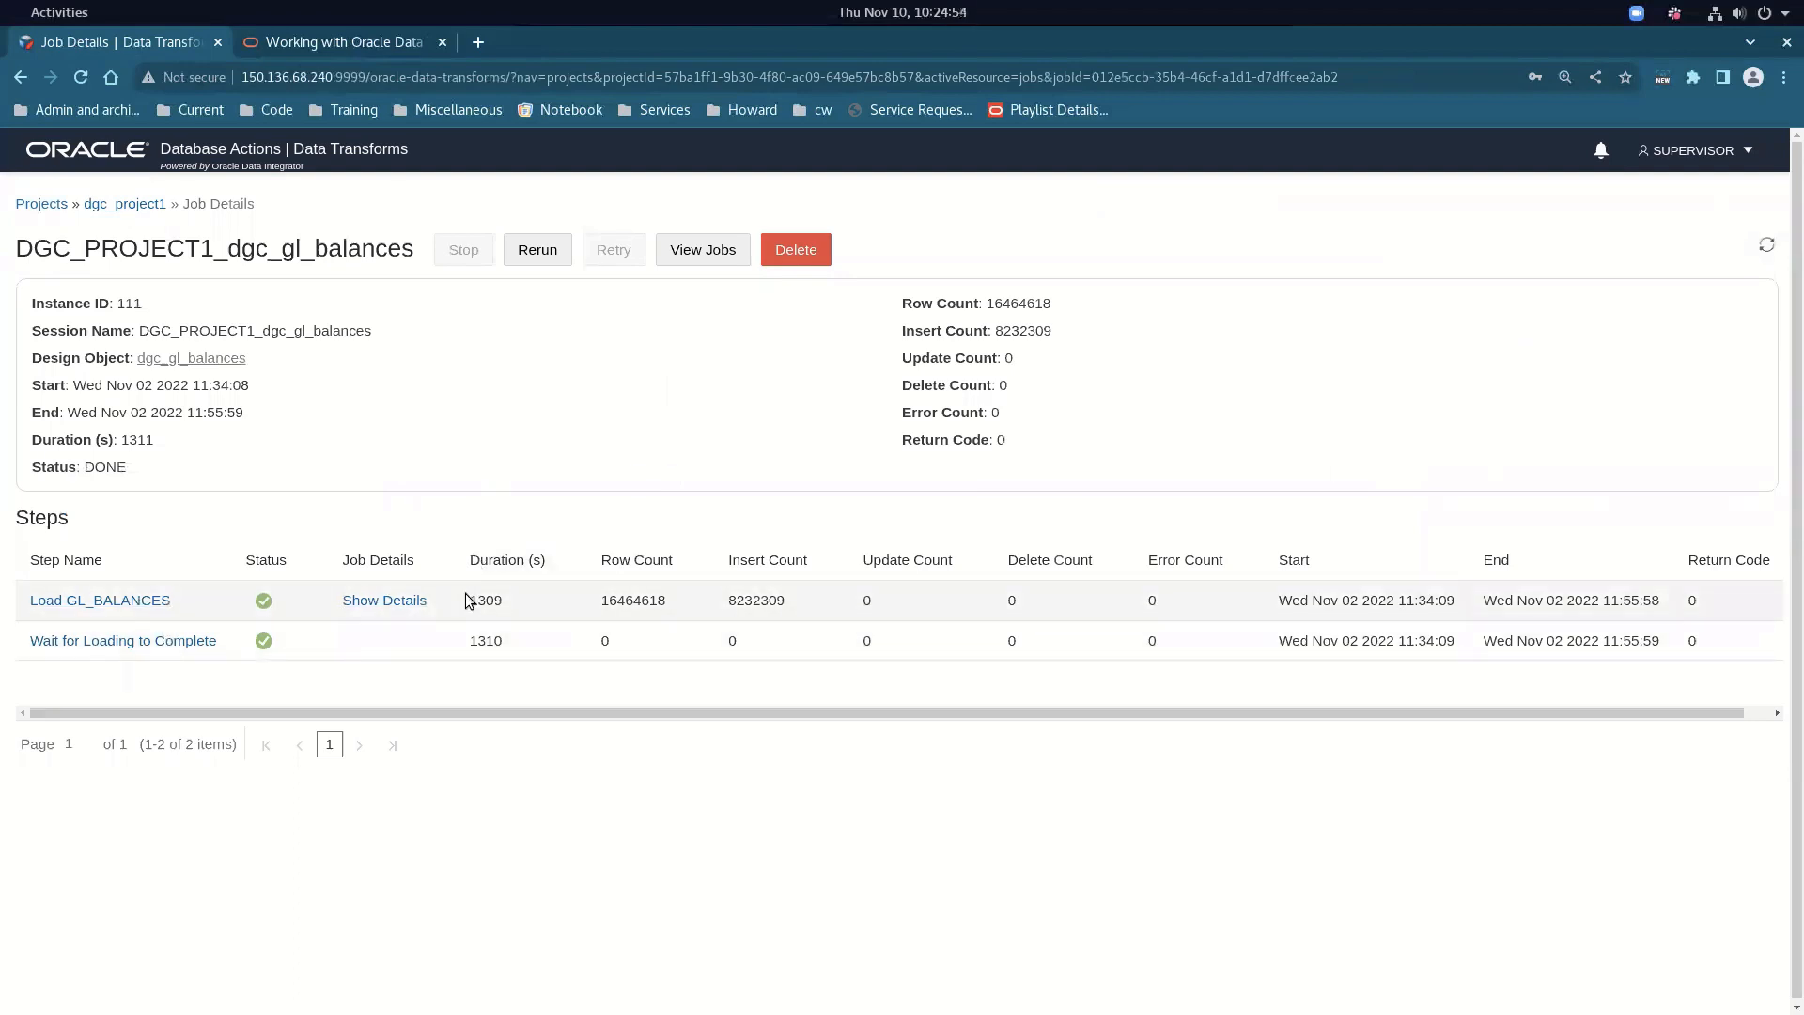
left_click(401, 607)
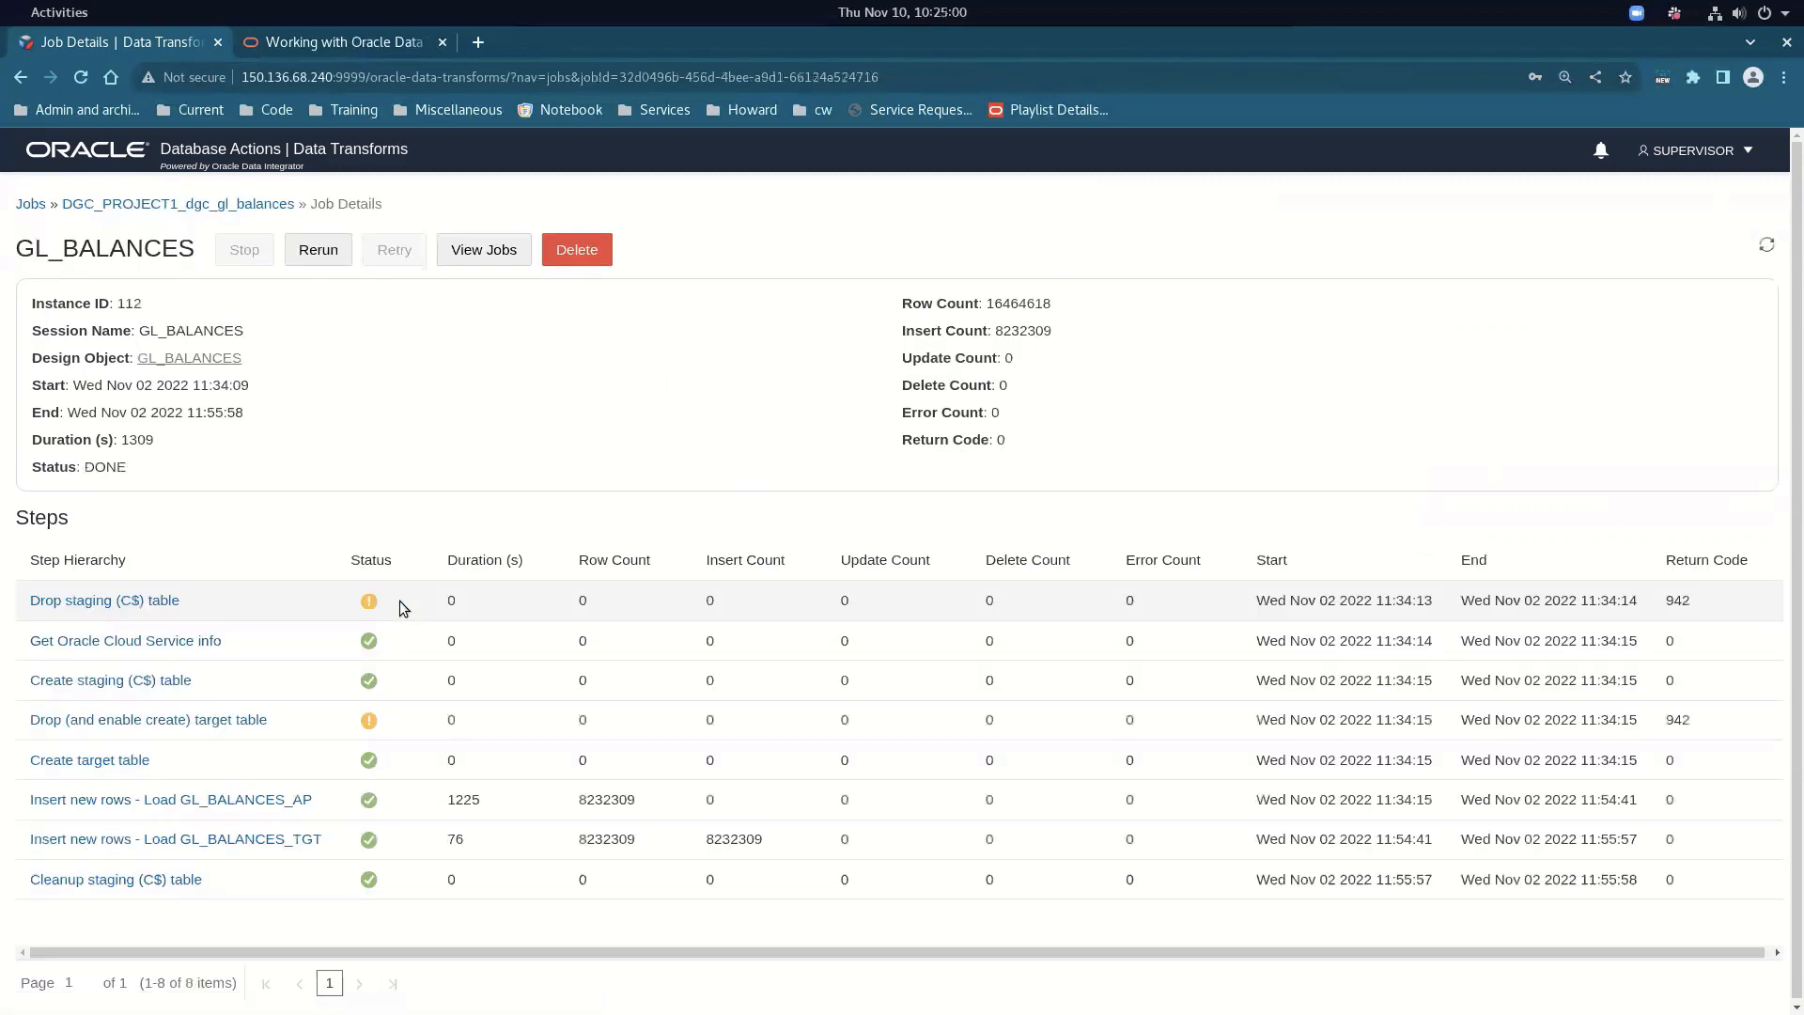
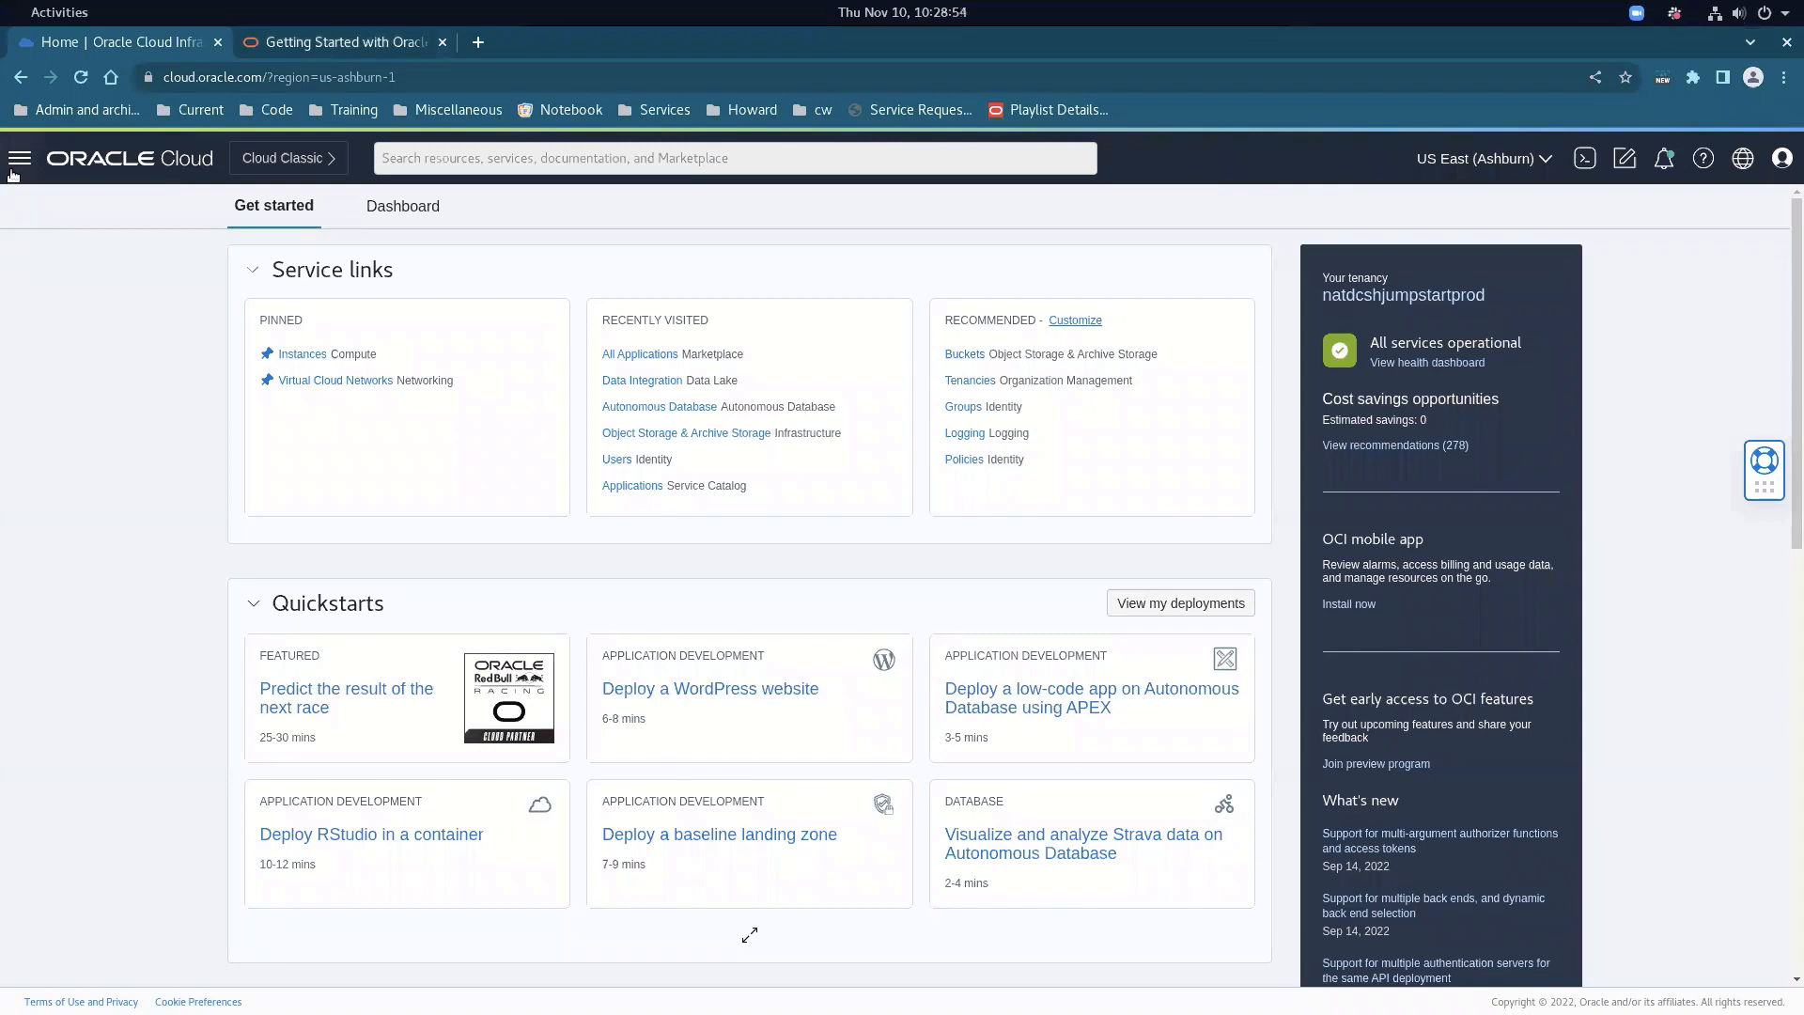
Open the Marketplace's All Applications listing filtered to the Oracle publisher
left_click(19, 159)
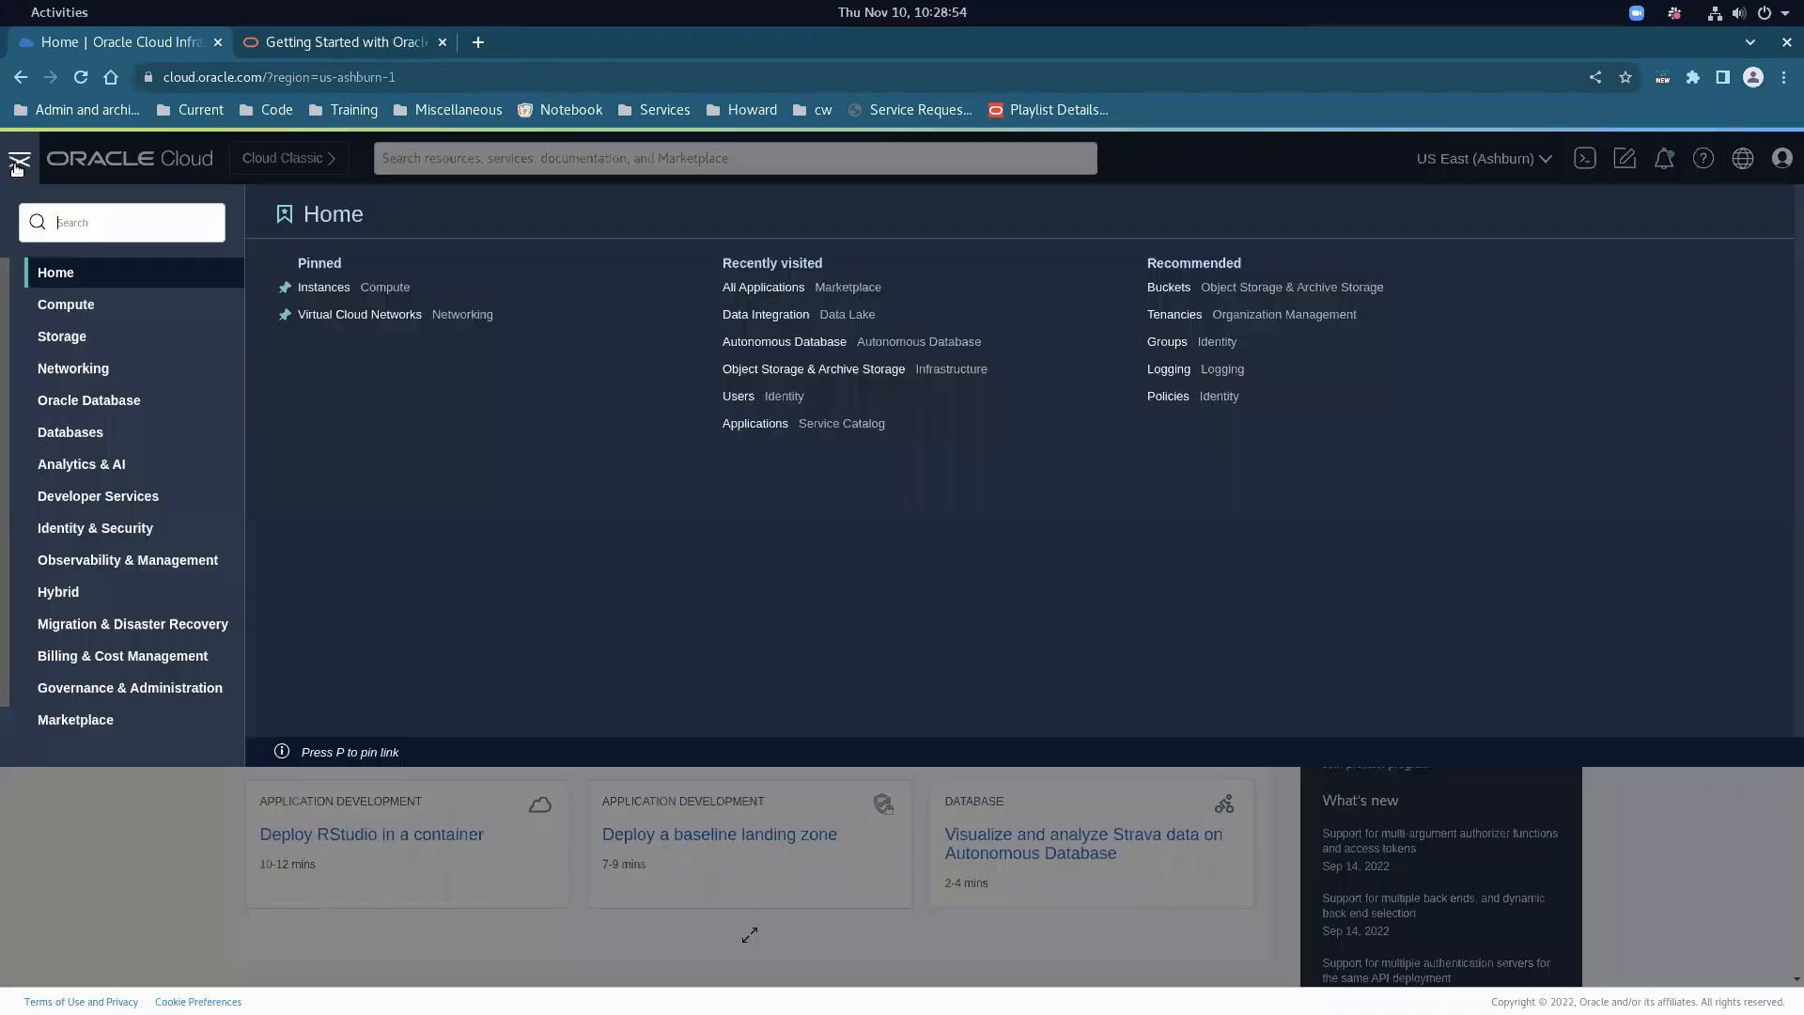
left_click(98, 717)
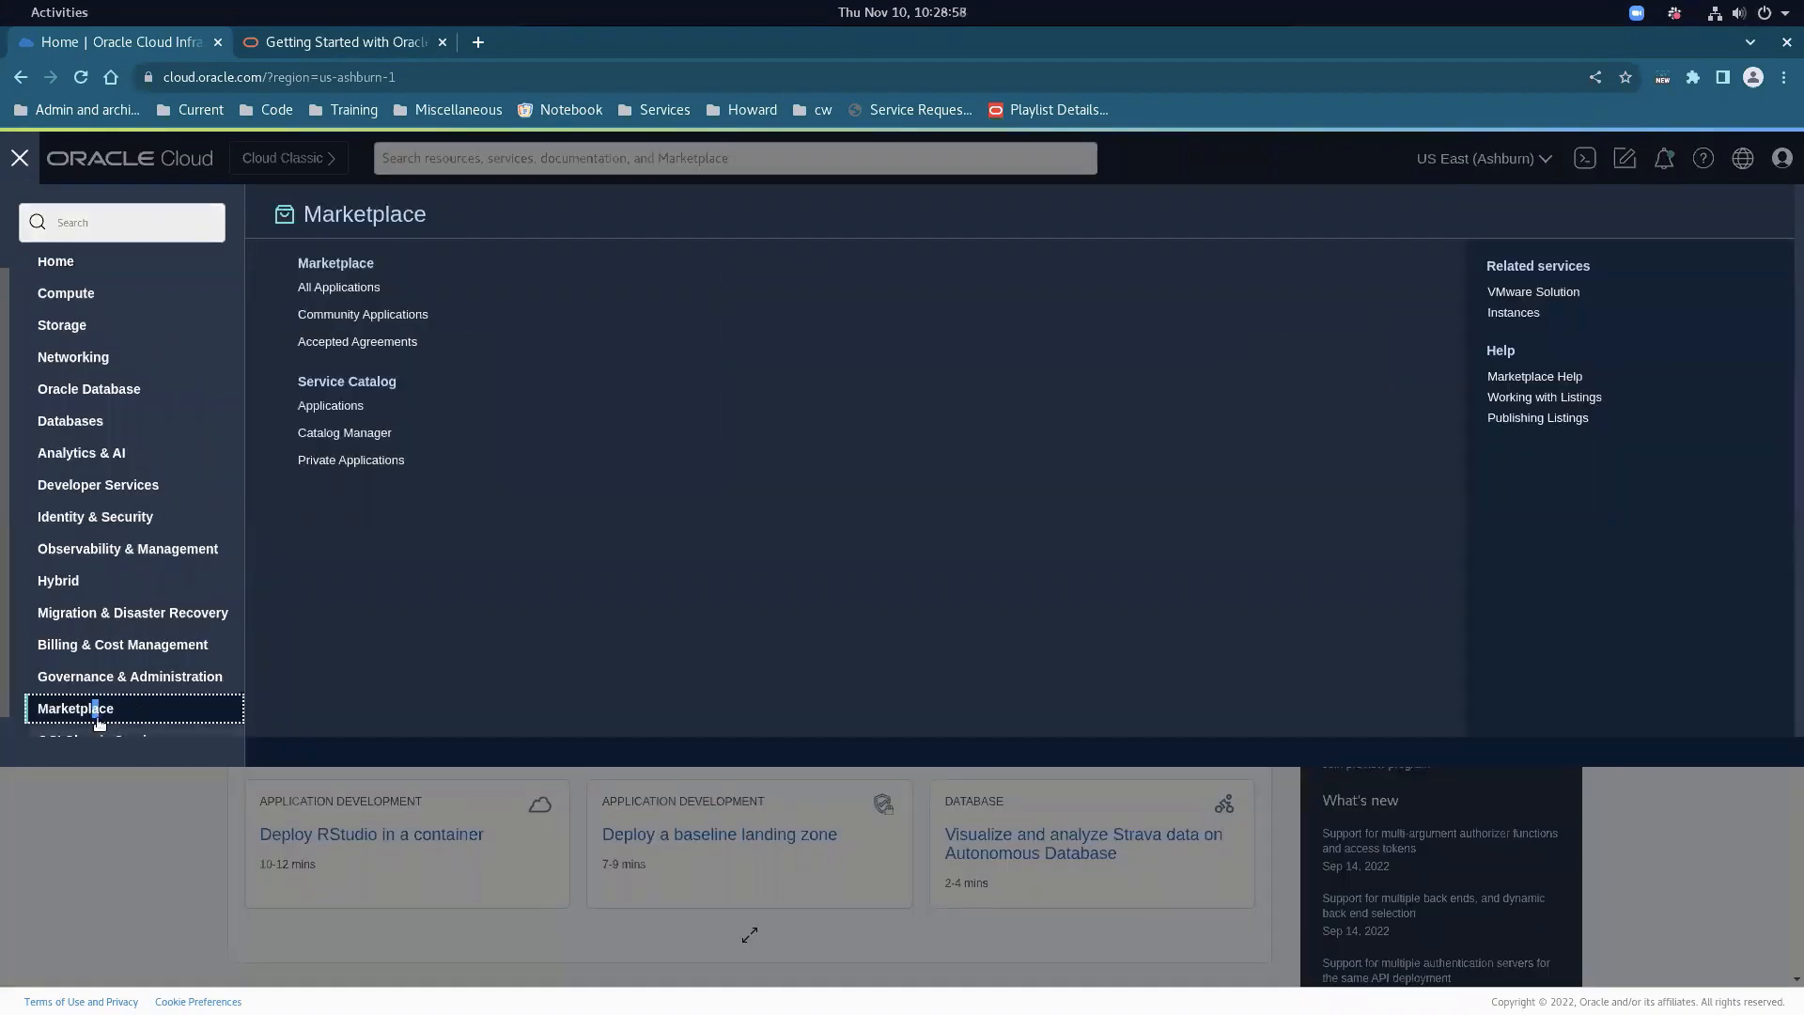
left_click(339, 289)
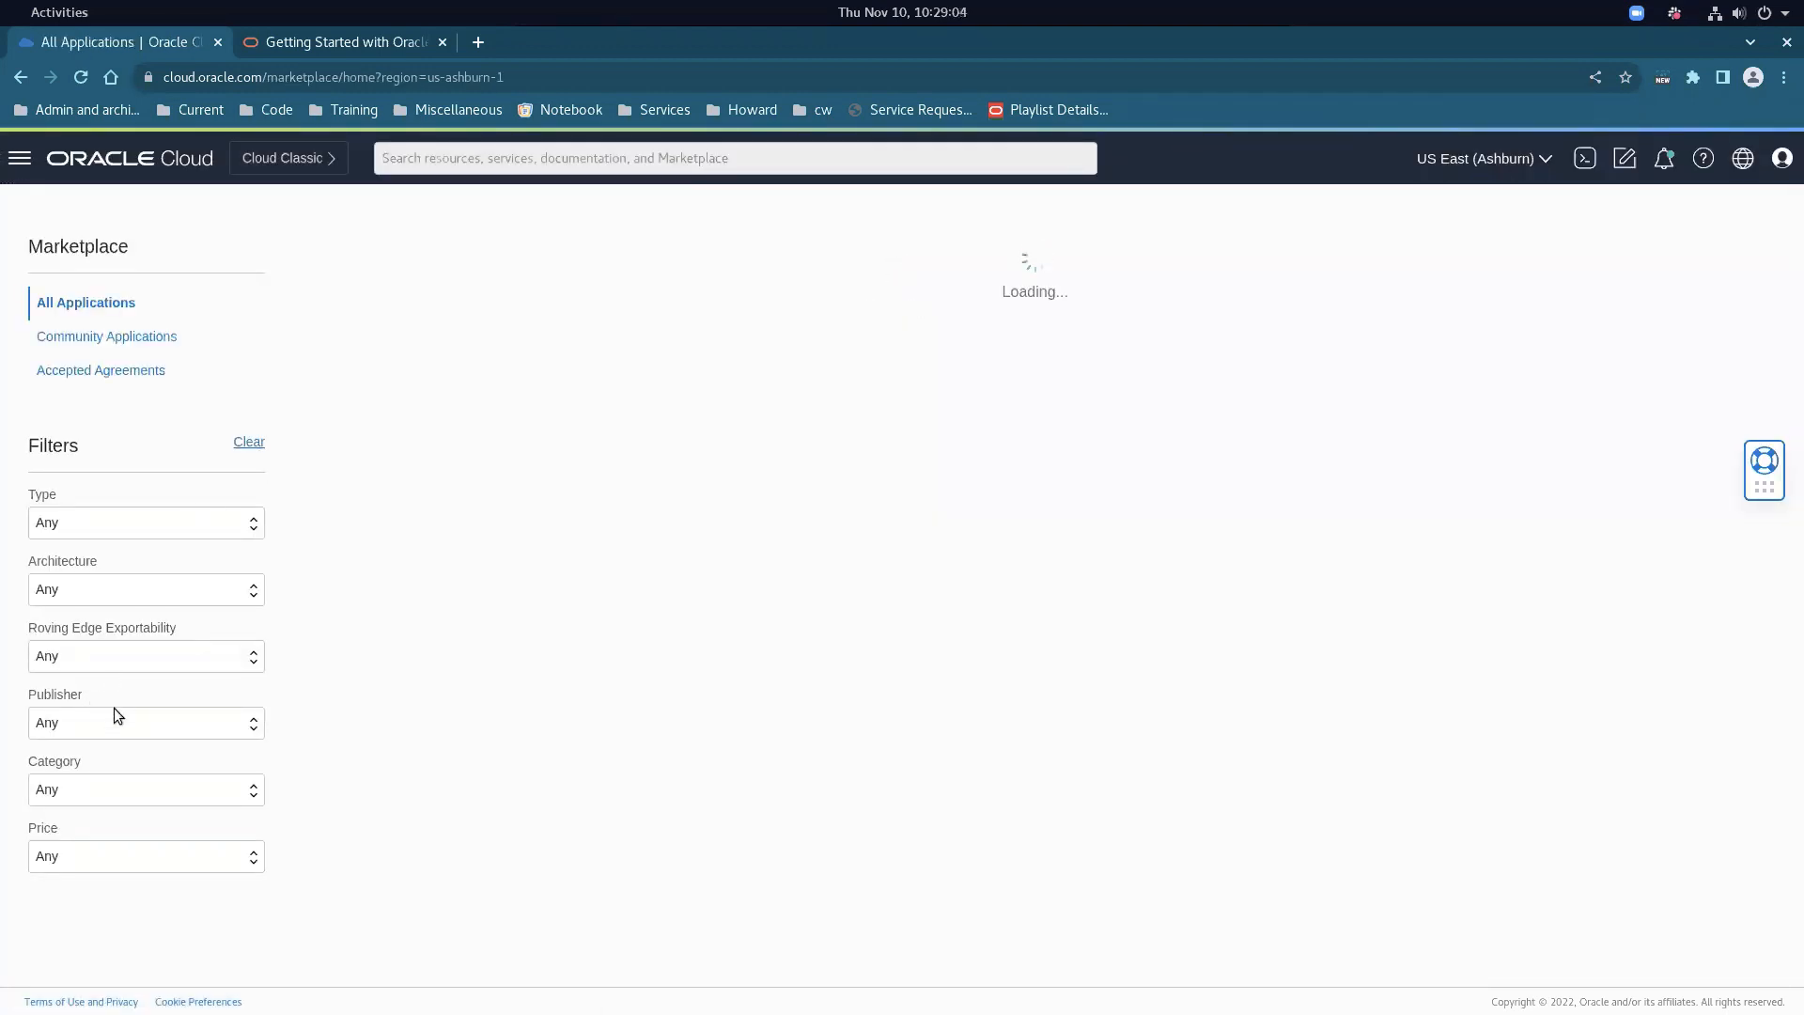
left_click(141, 716)
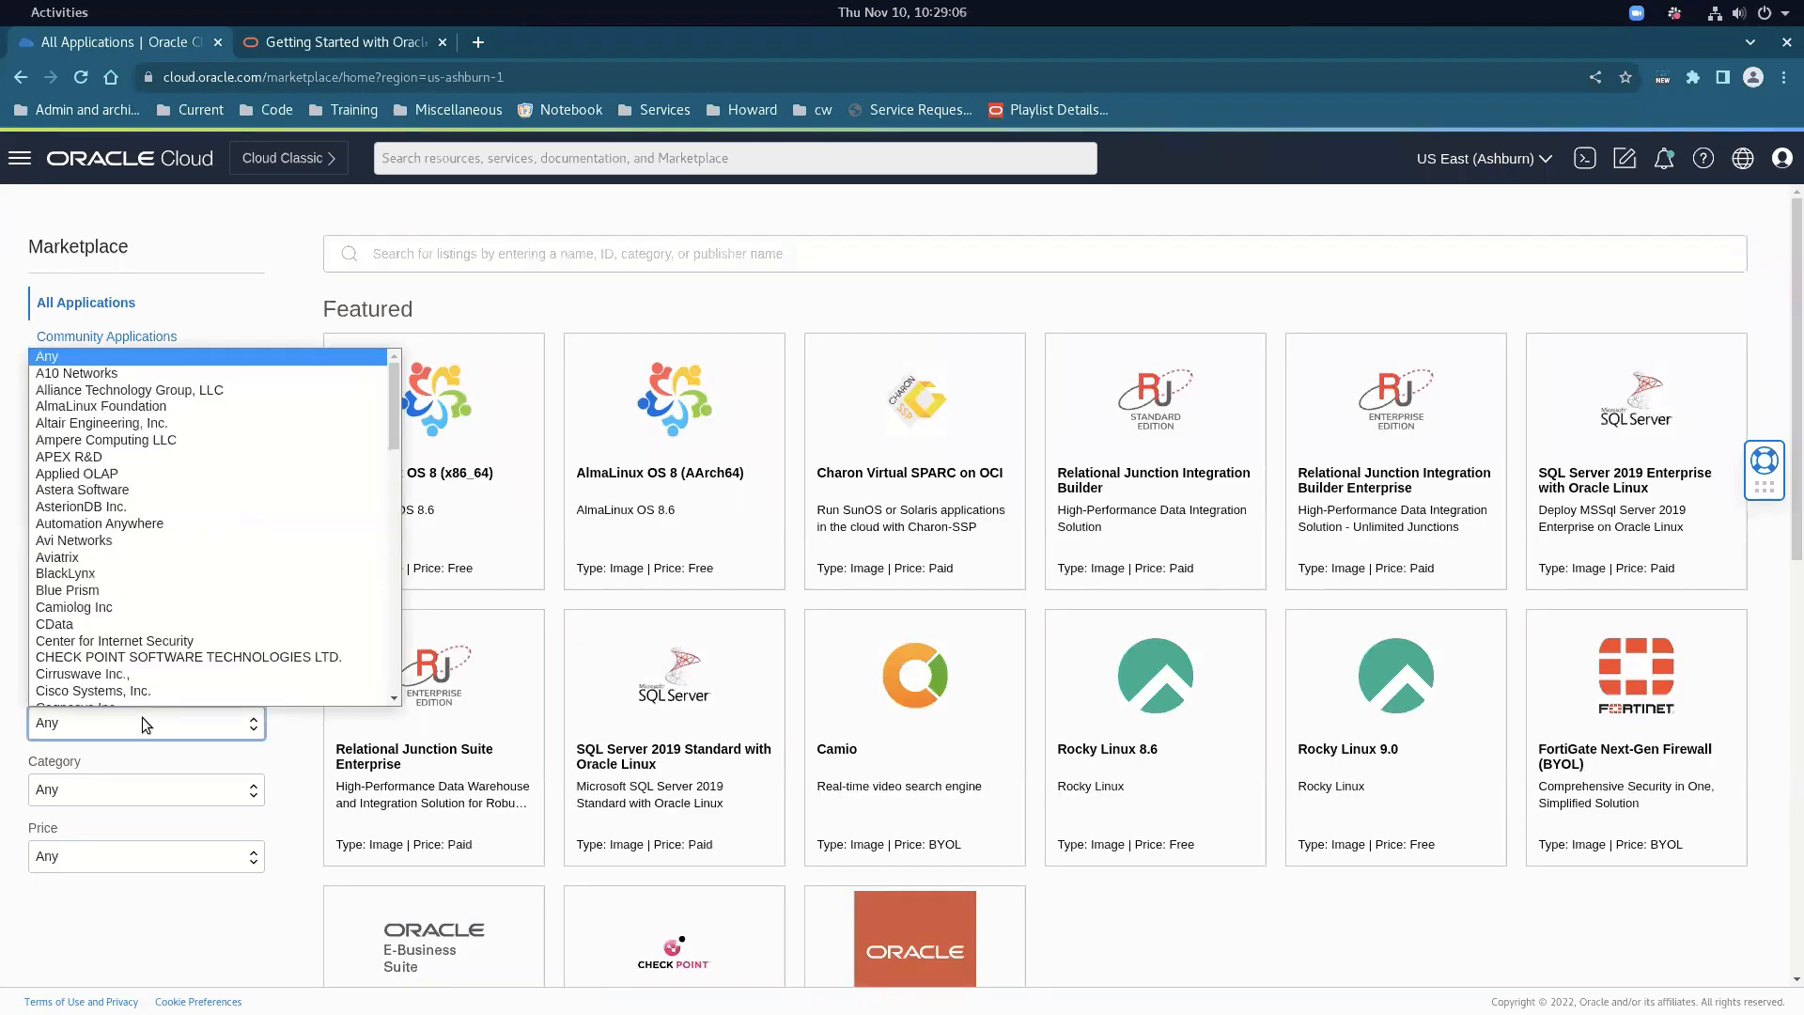
left_click_drag(393, 443, 385, 590)
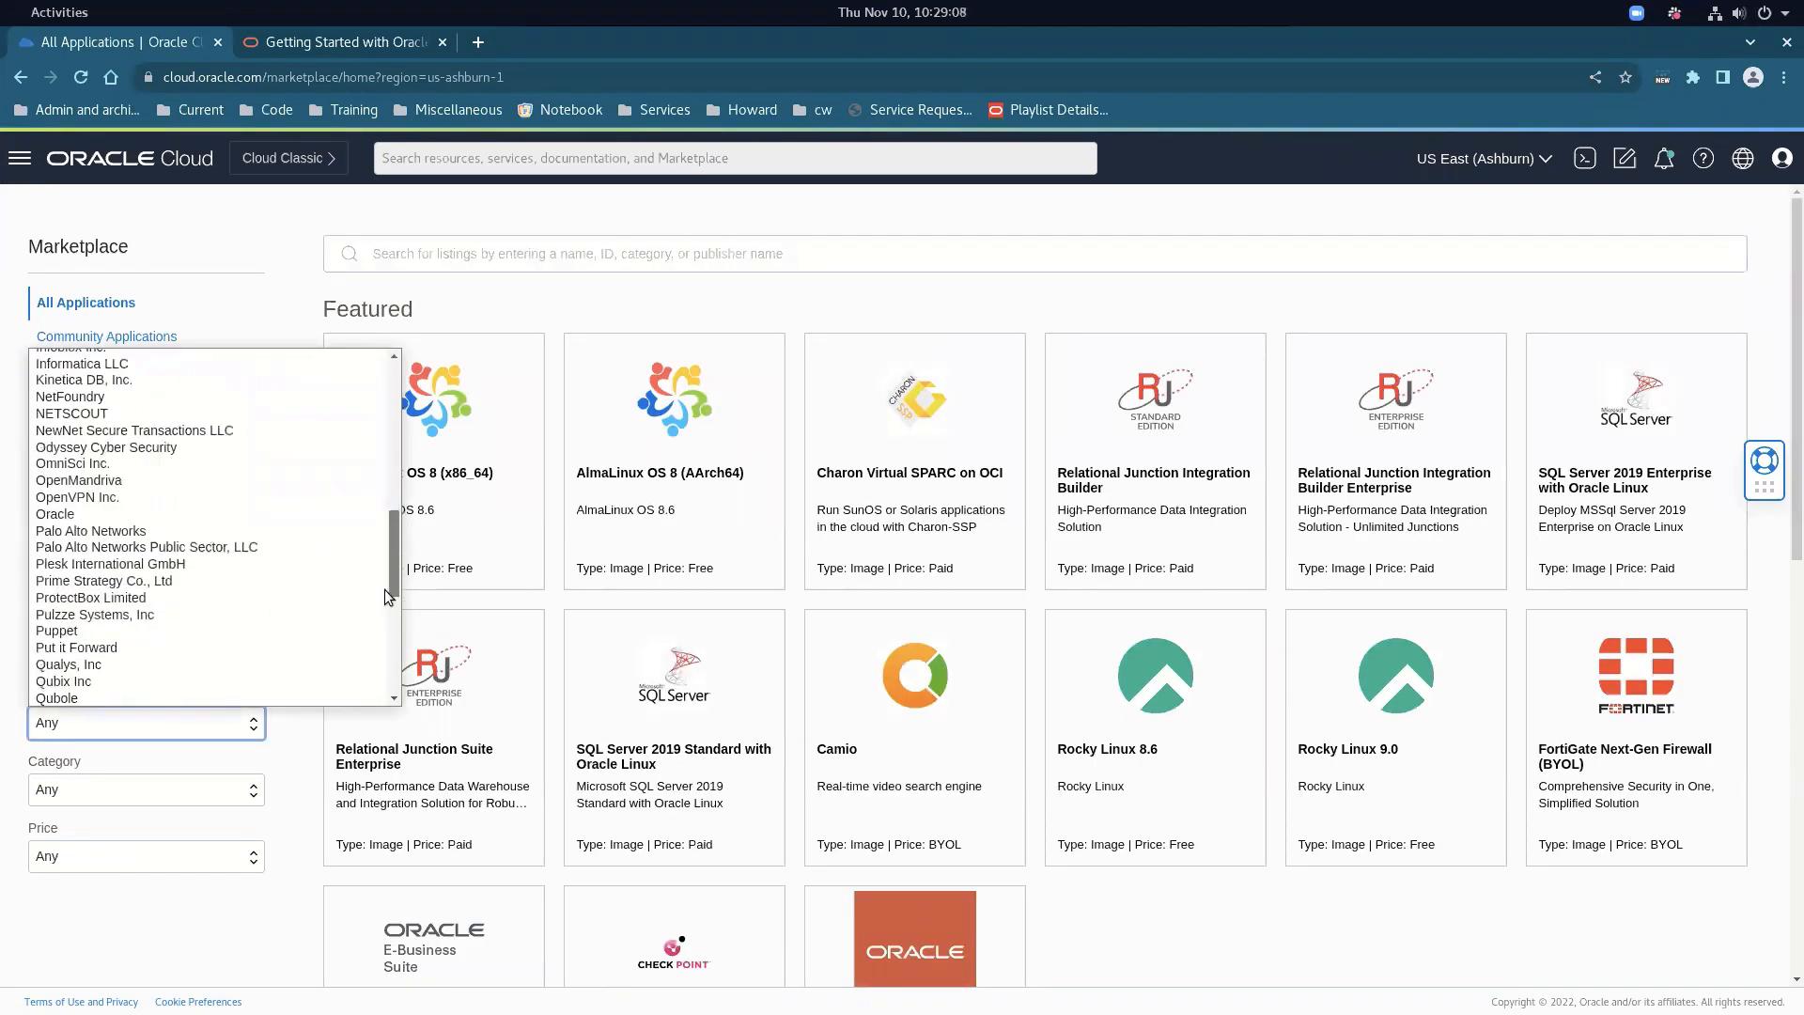
left_click(223, 512)
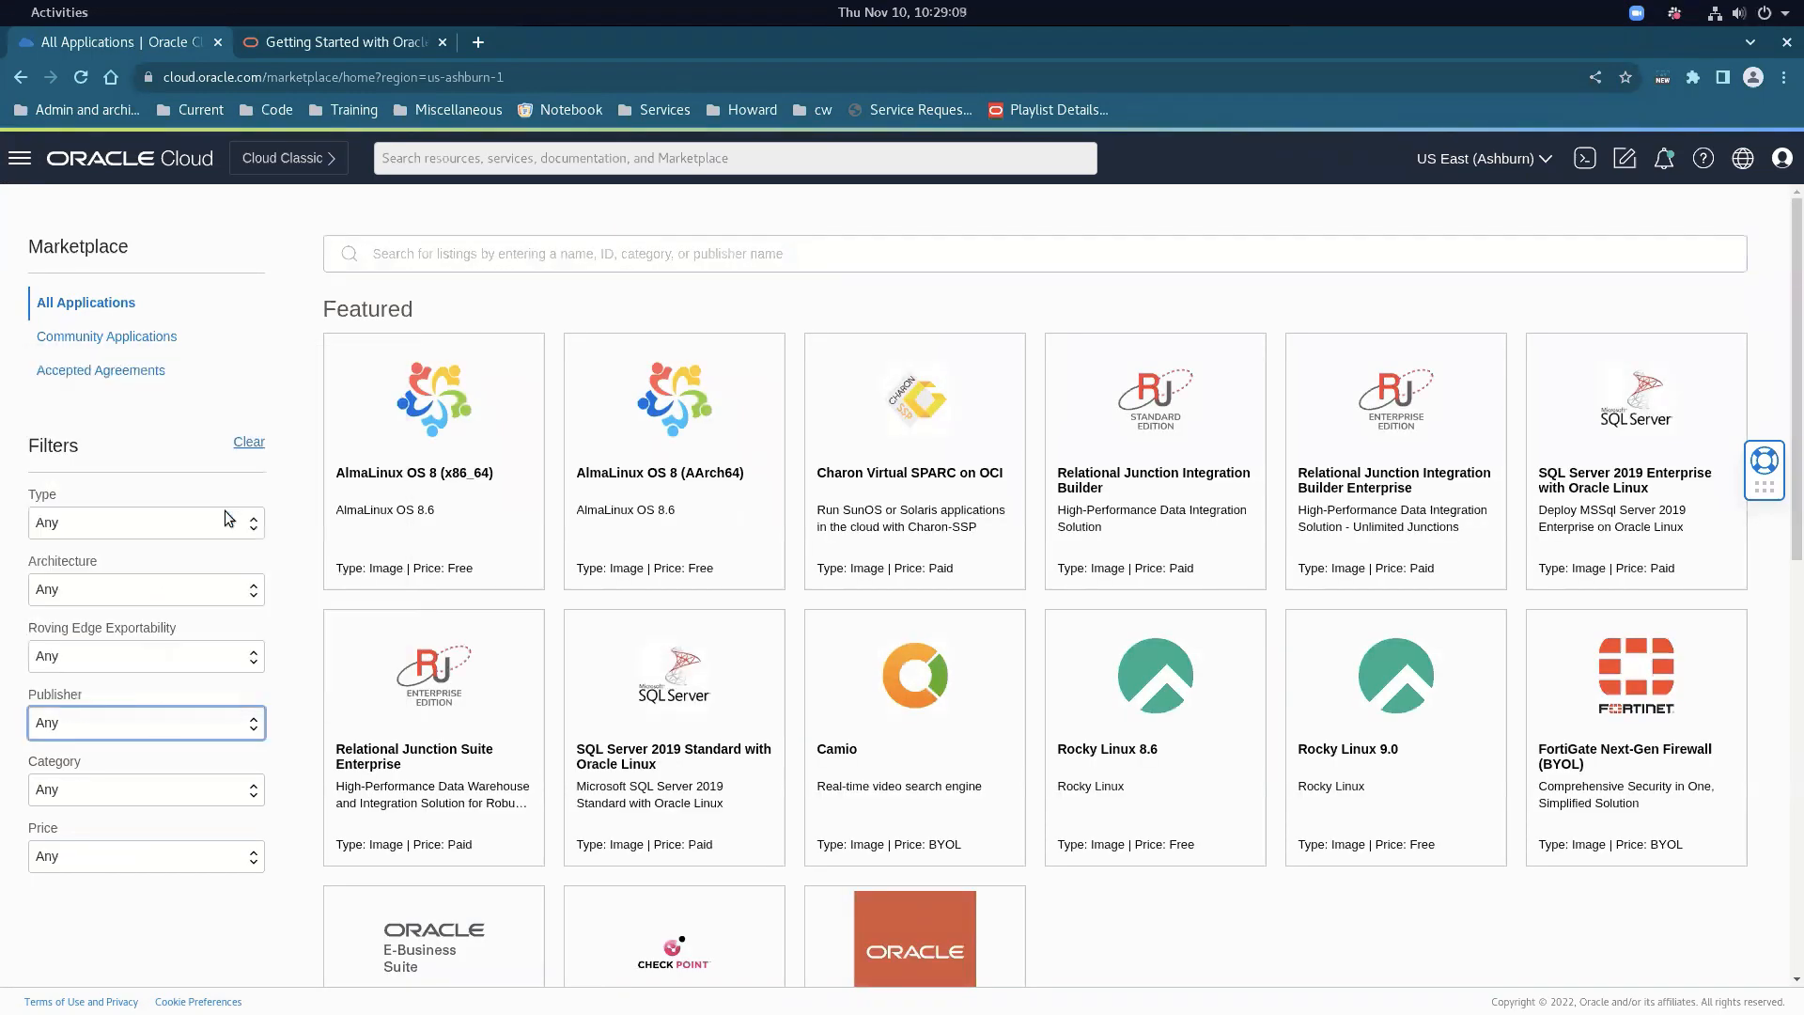
Search 'integrator' and open the Data Integrator: Classic listing
left_click(536, 252)
type("integrator")
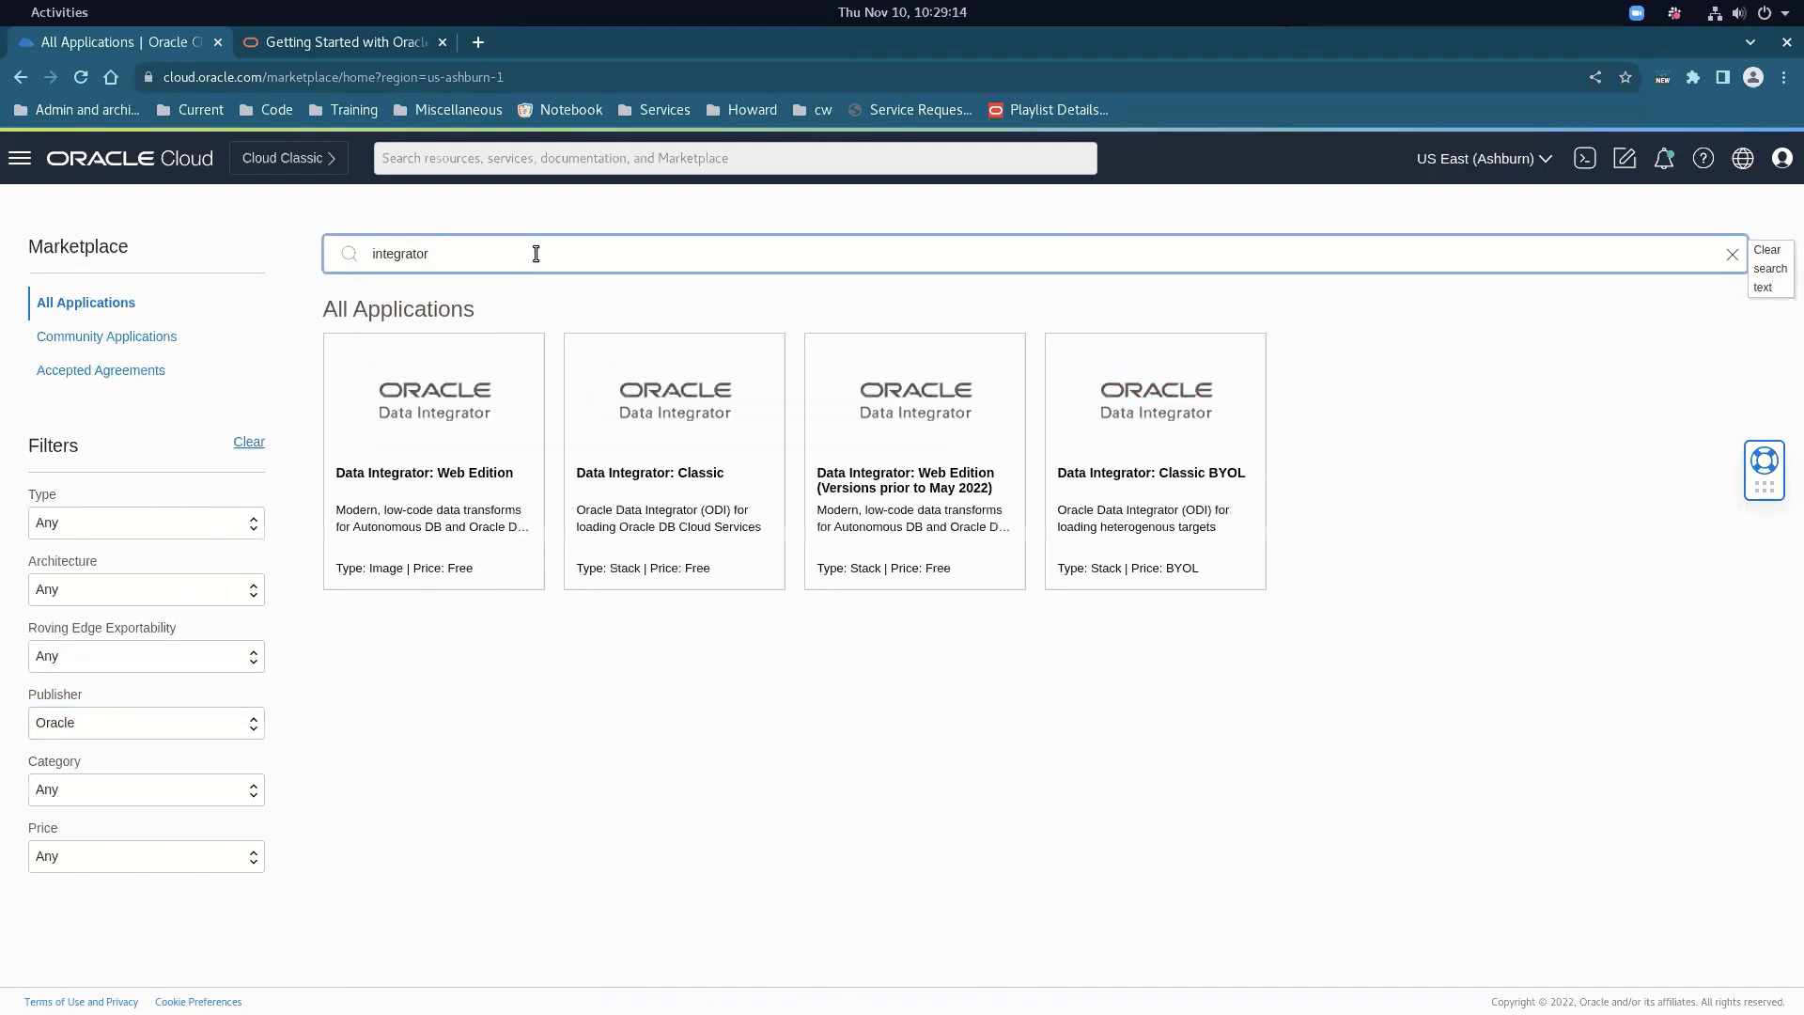
left_click(704, 478)
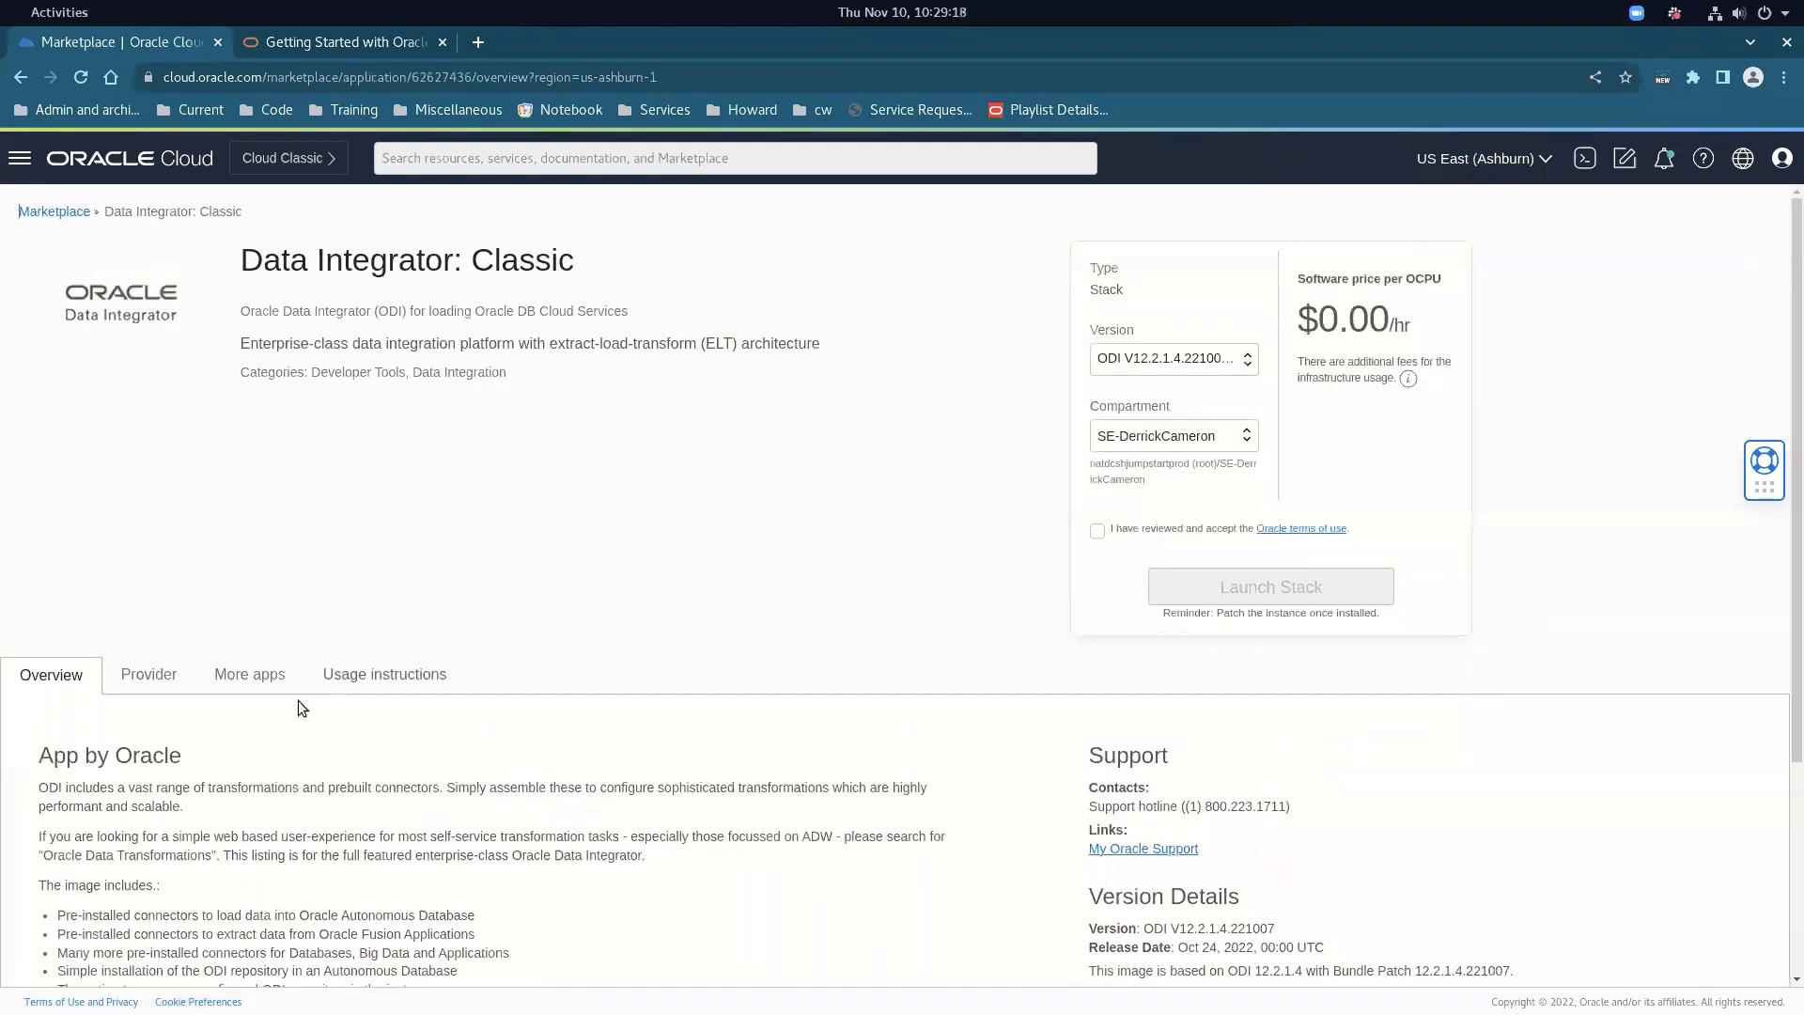
scroll(275, 702, "down", 3)
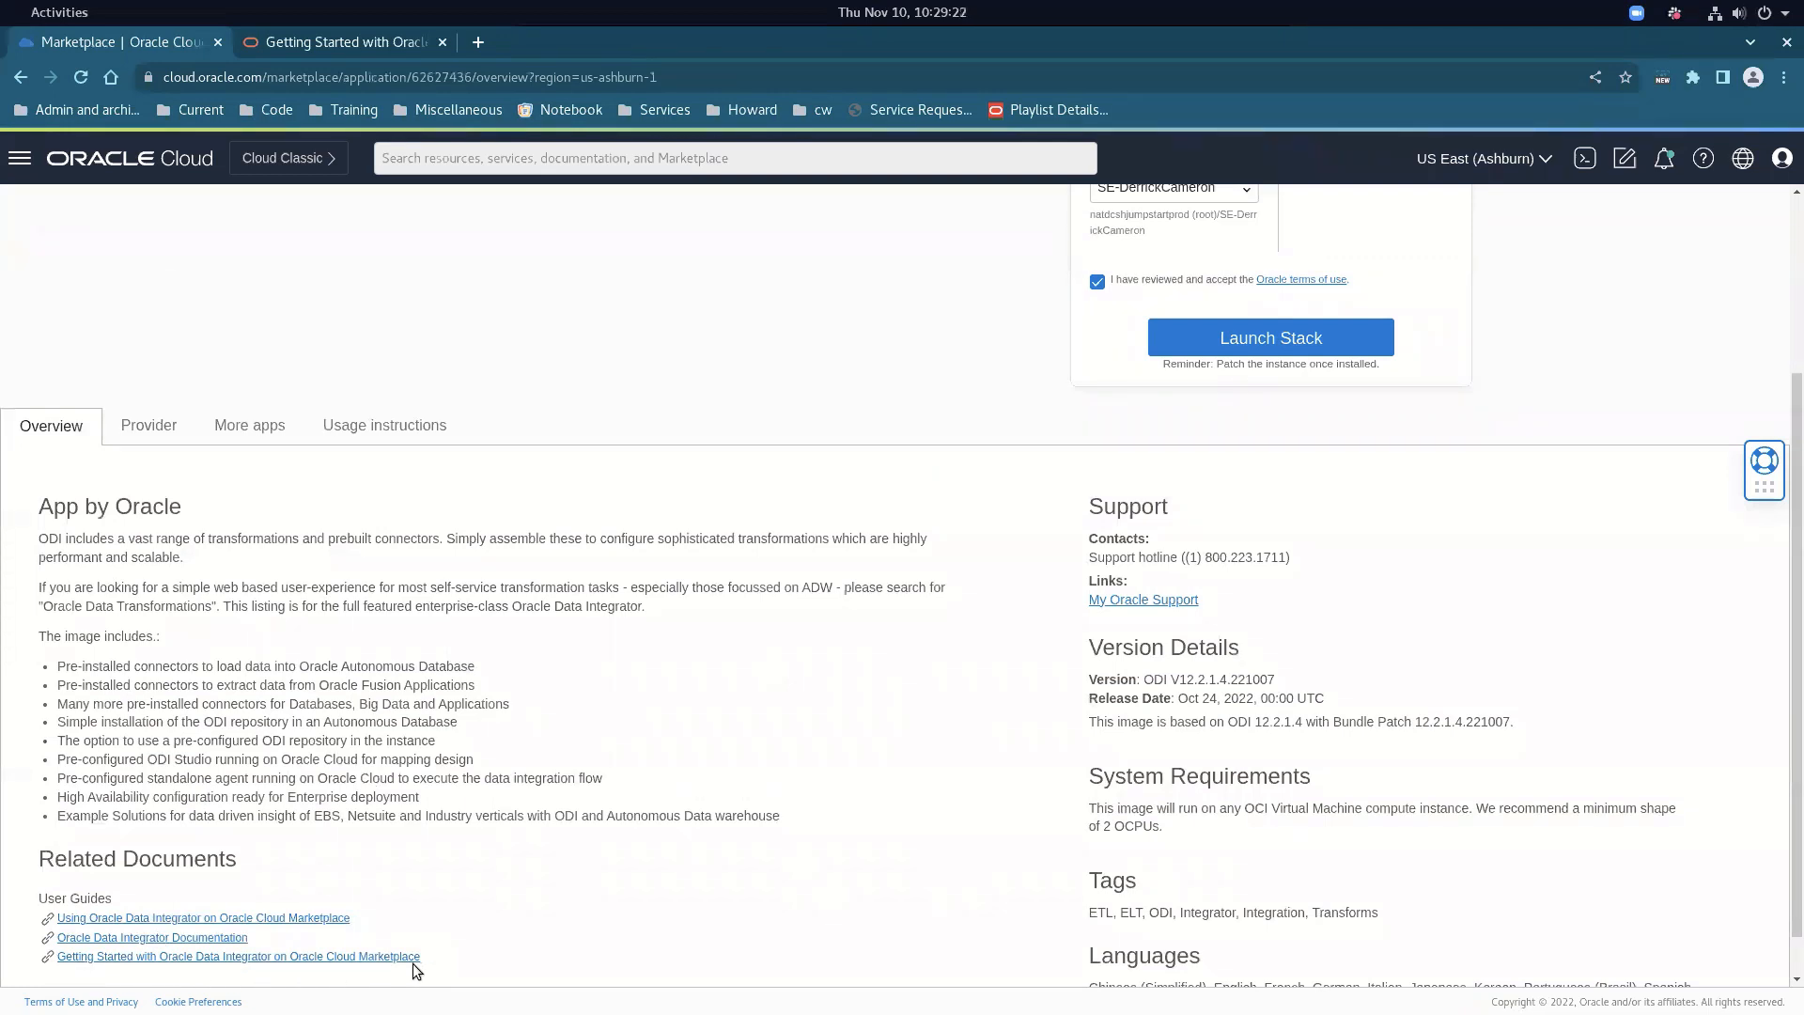
Launch the Data Integrator stack, then cancel the Create stack form
left_click(1281, 339)
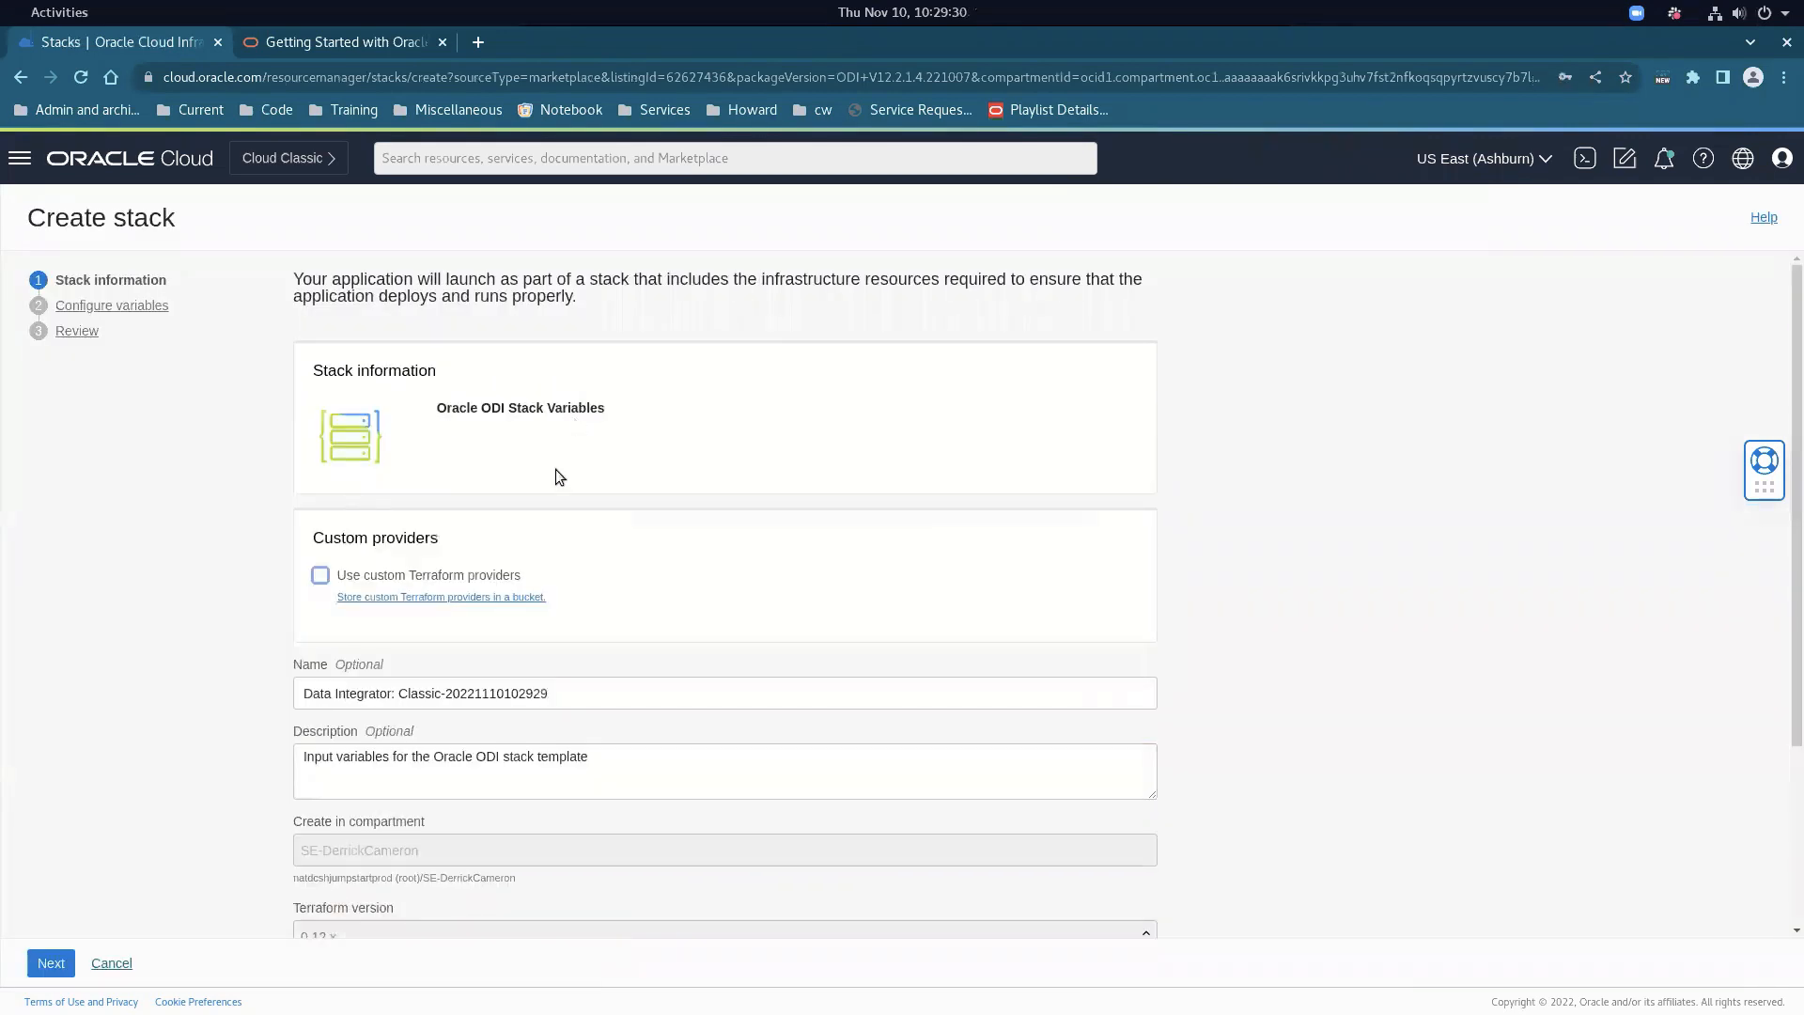
scroll(415, 583, "down", 5)
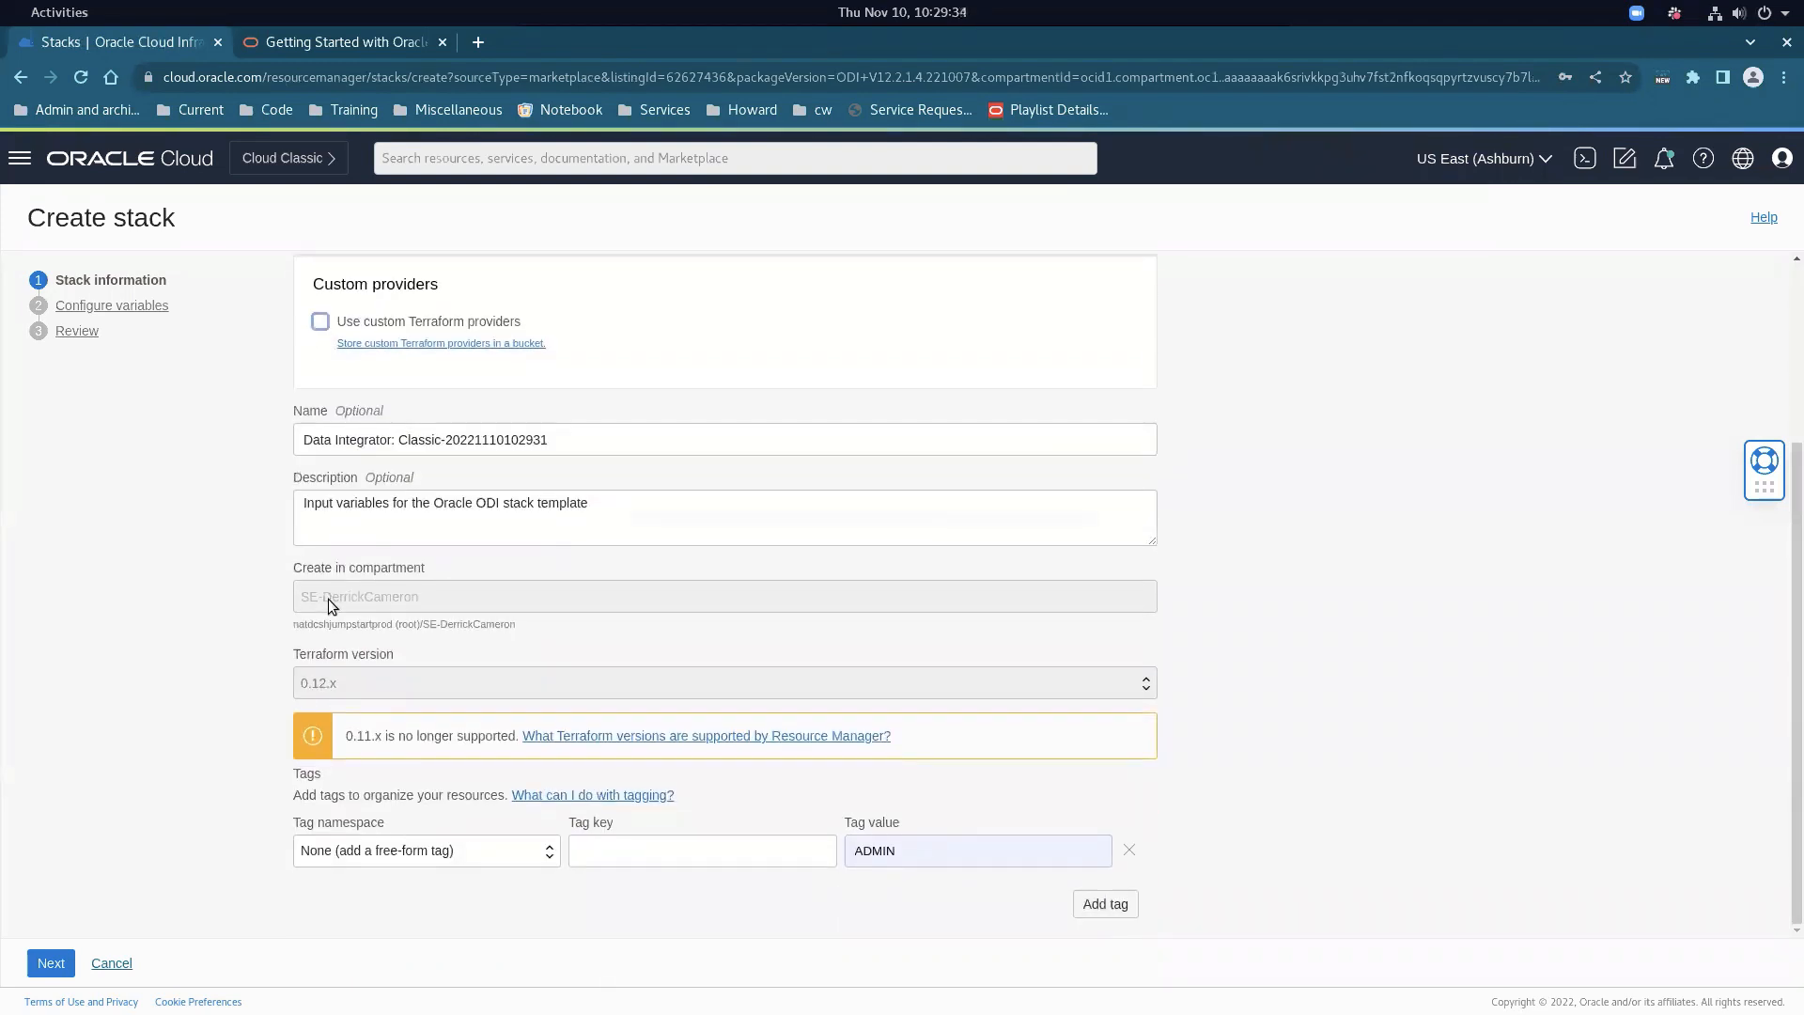
left_click(51, 963)
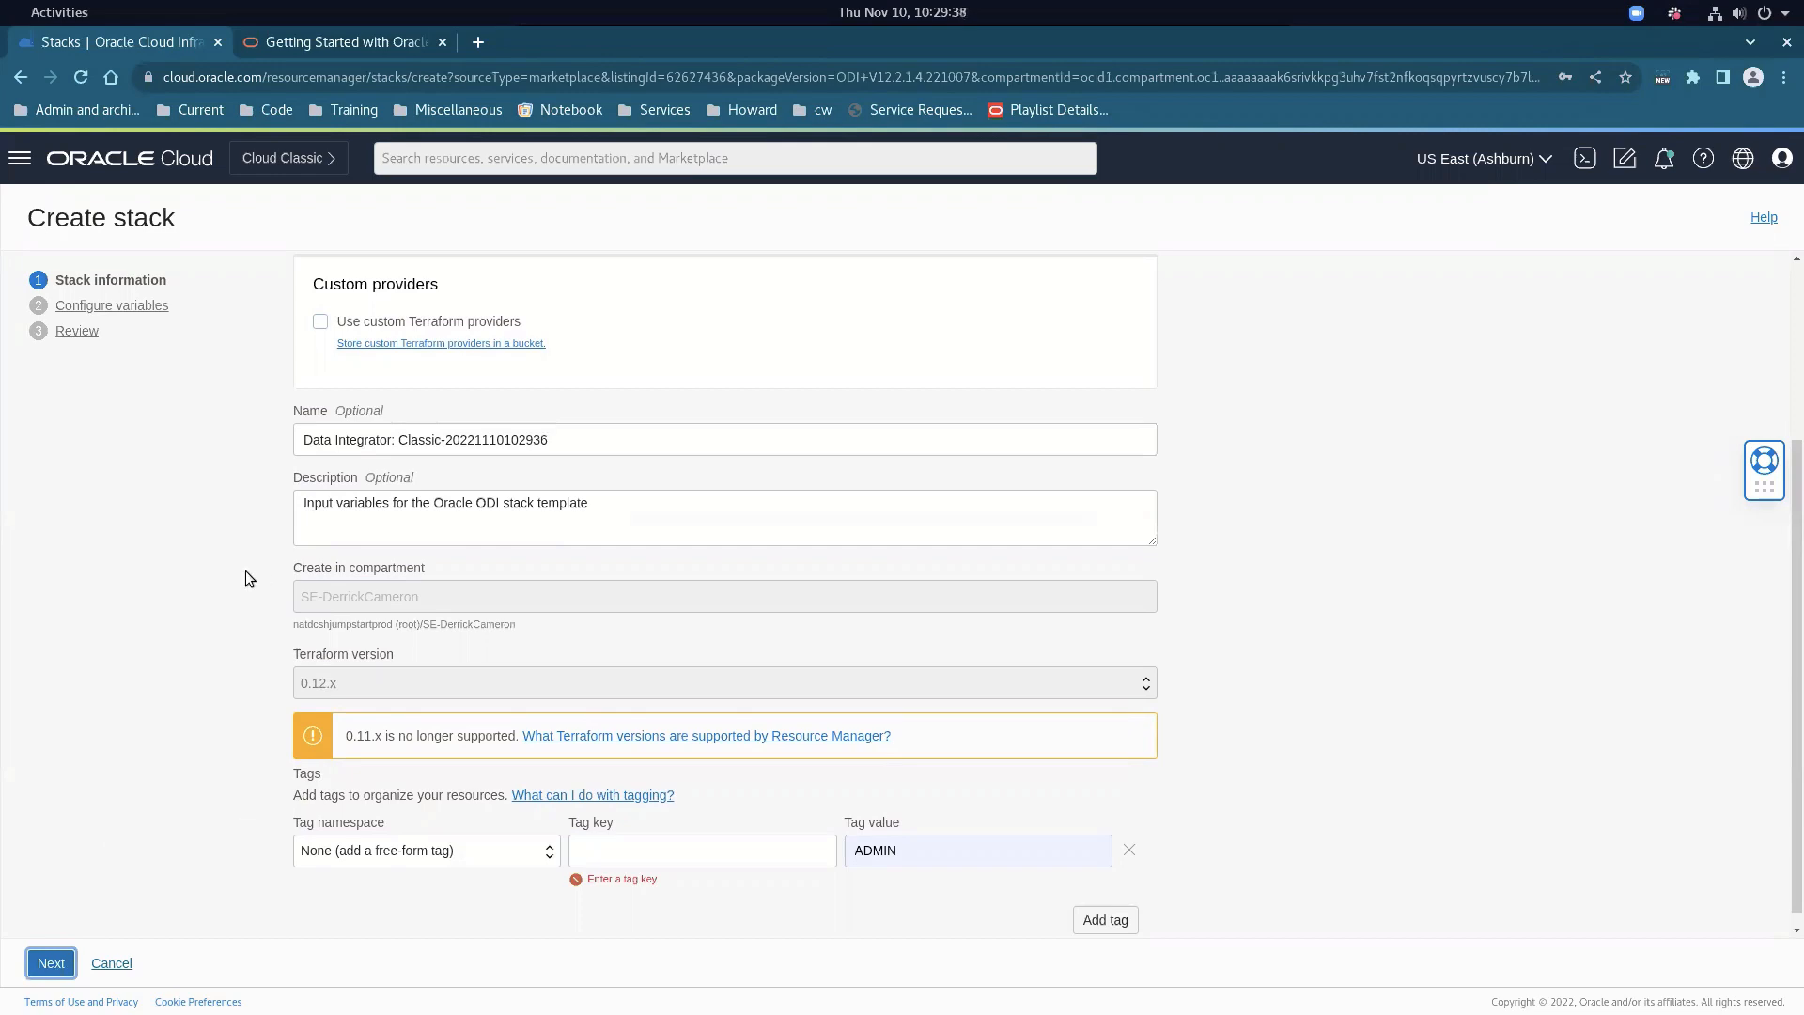
left_click(126, 962)
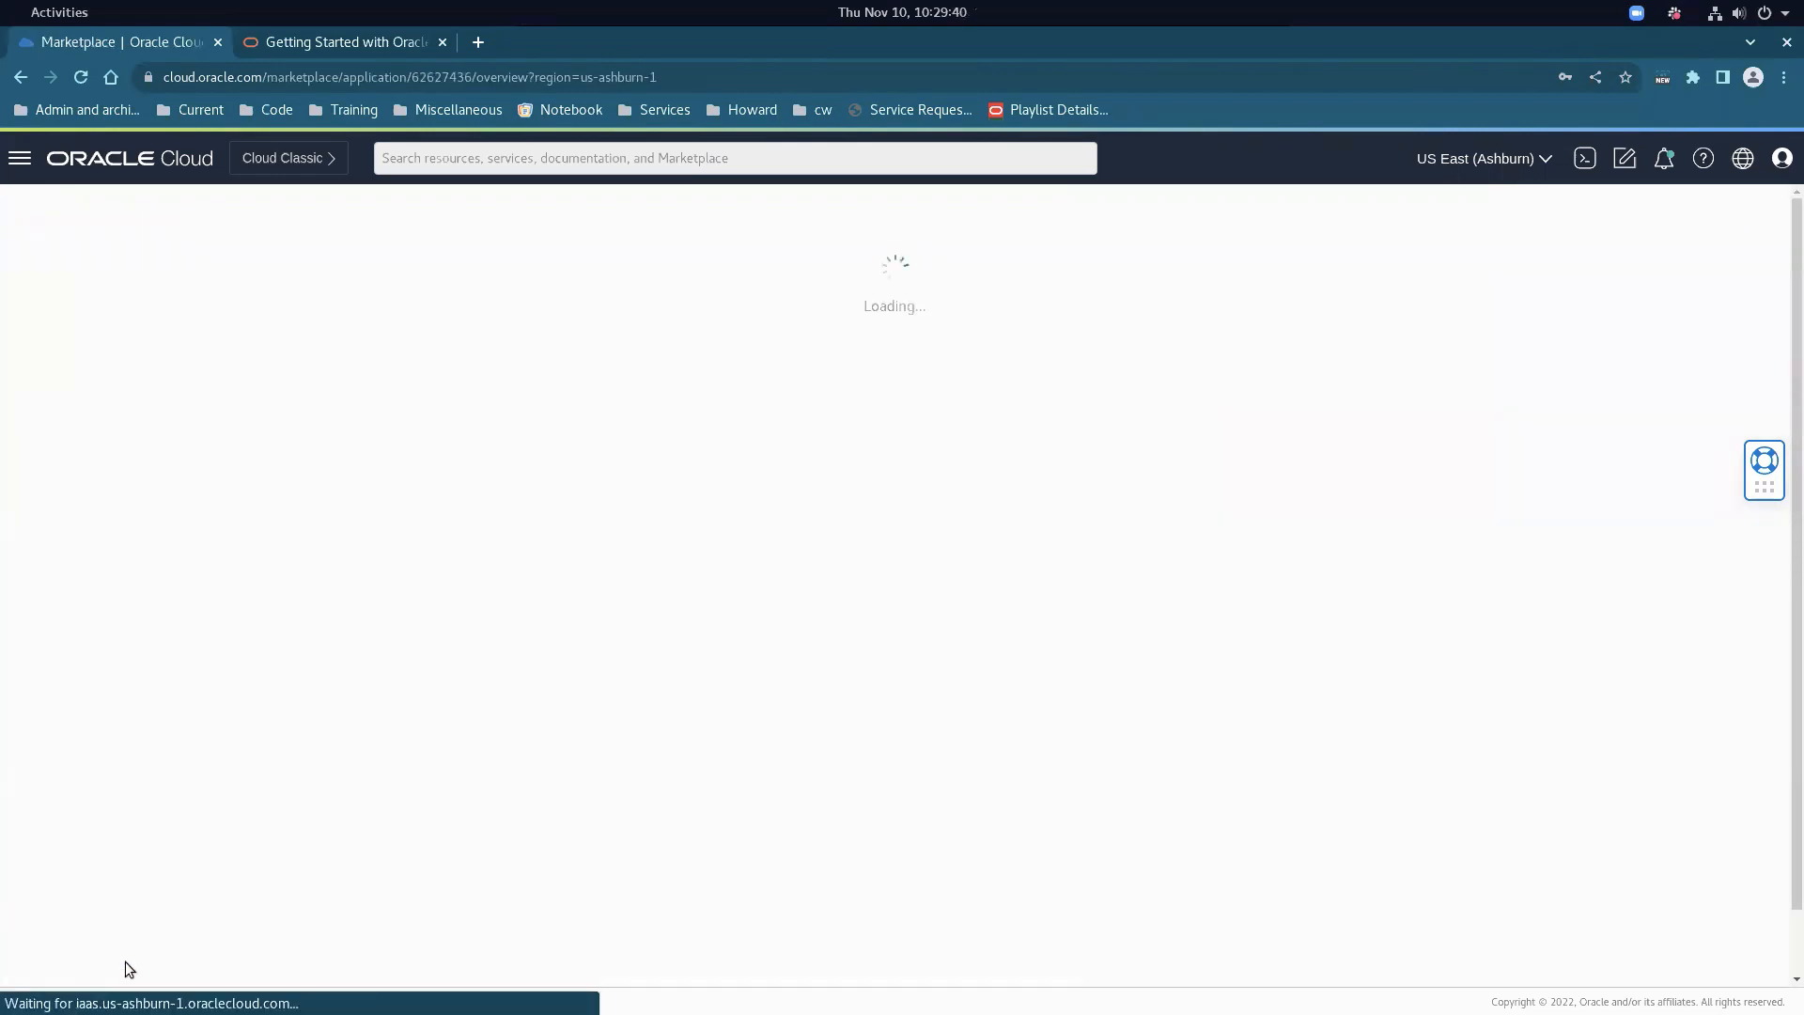
Go to the Compute Instances list
left_click(20, 158)
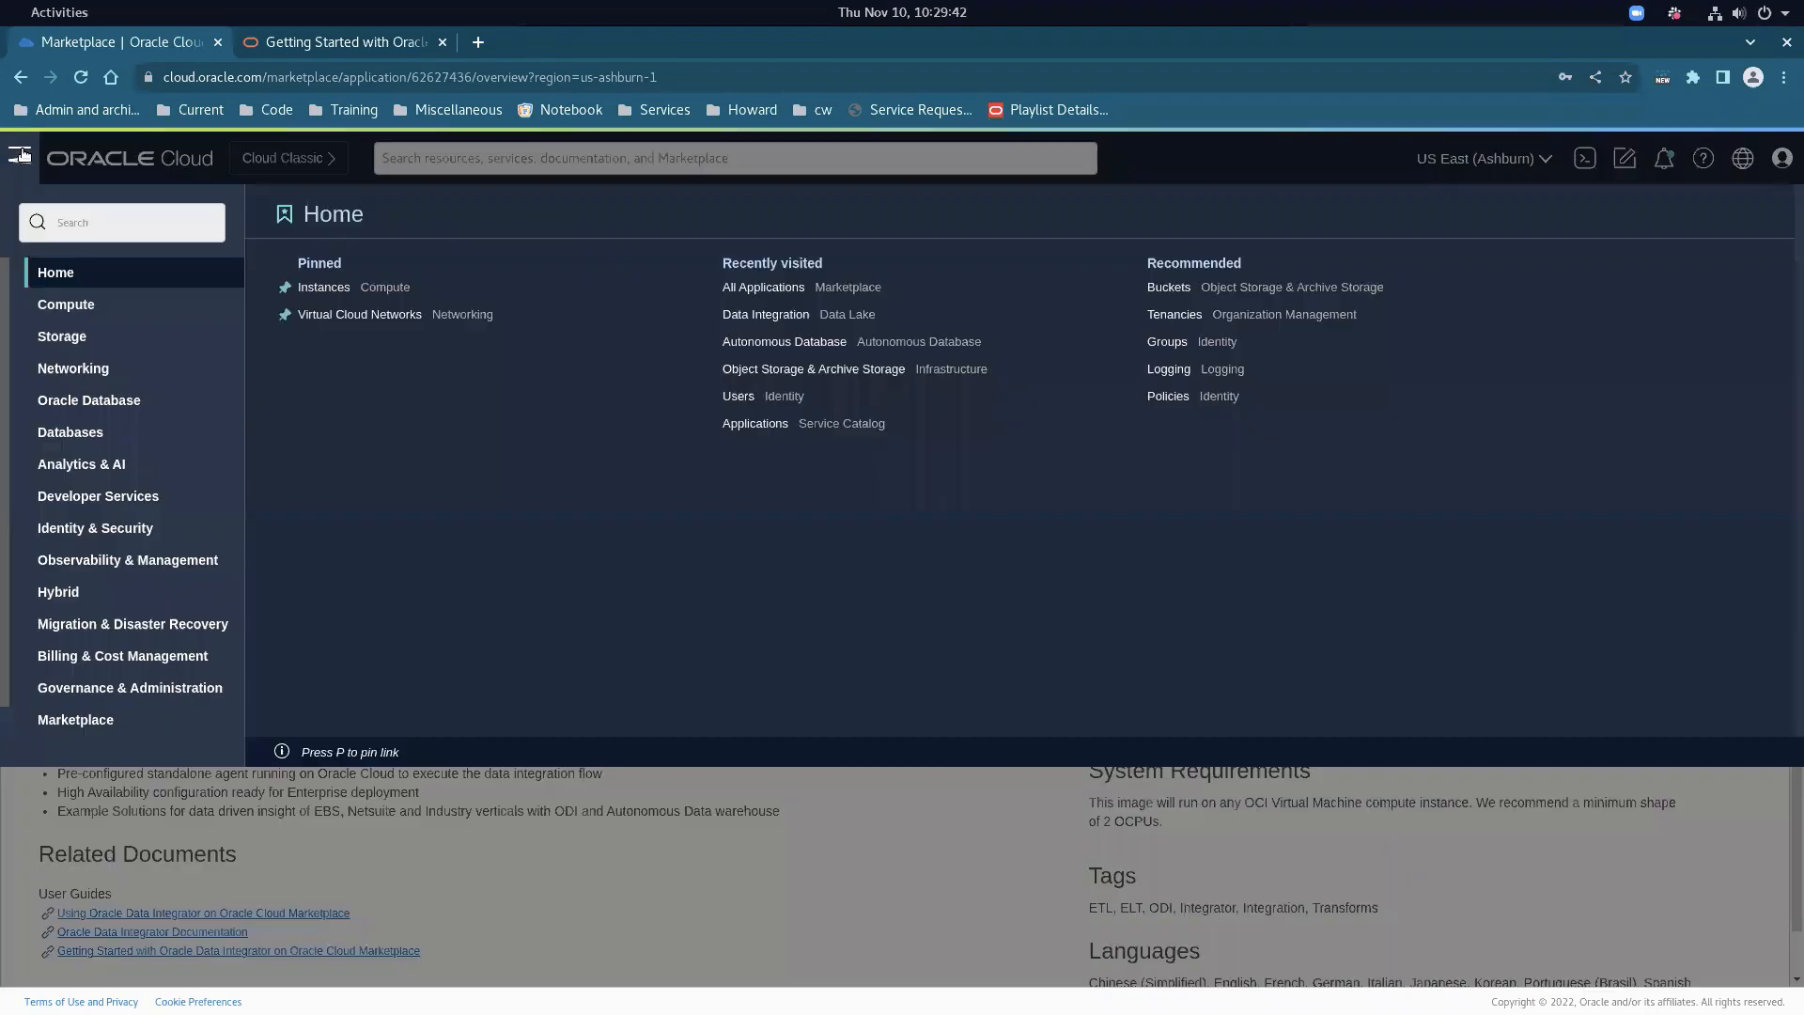
left_click(51, 305)
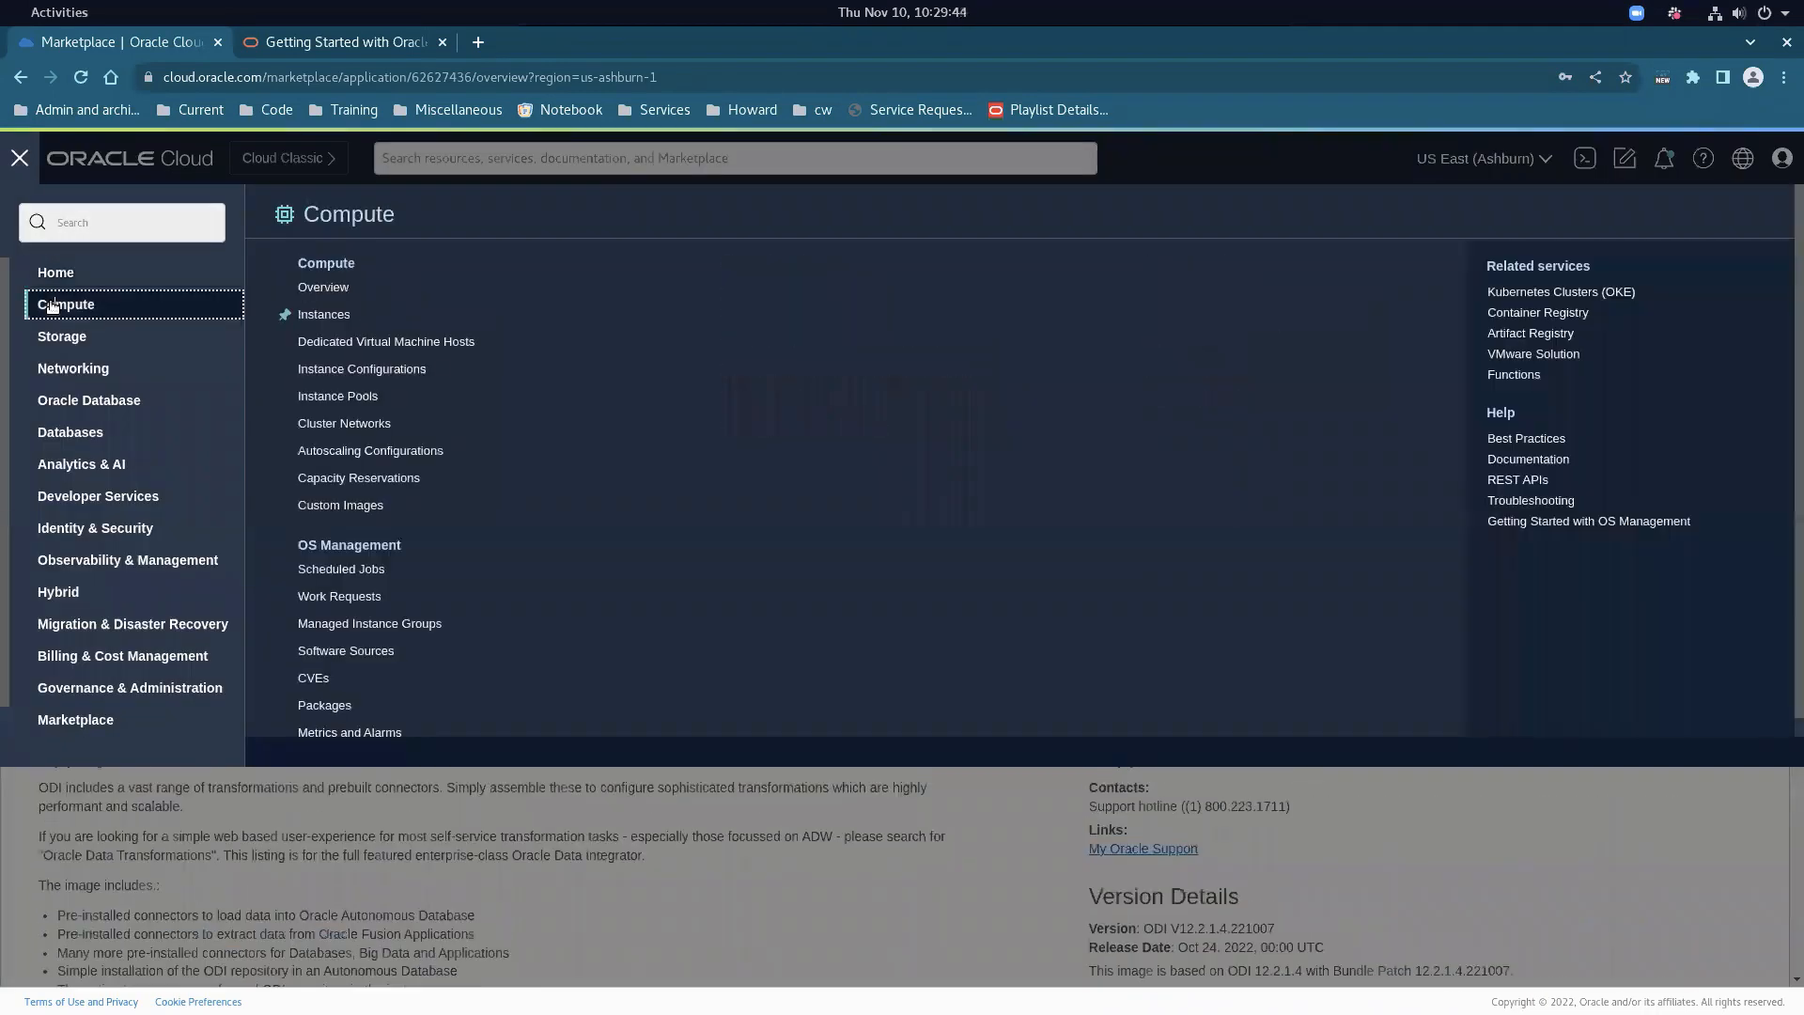
left_click(311, 317)
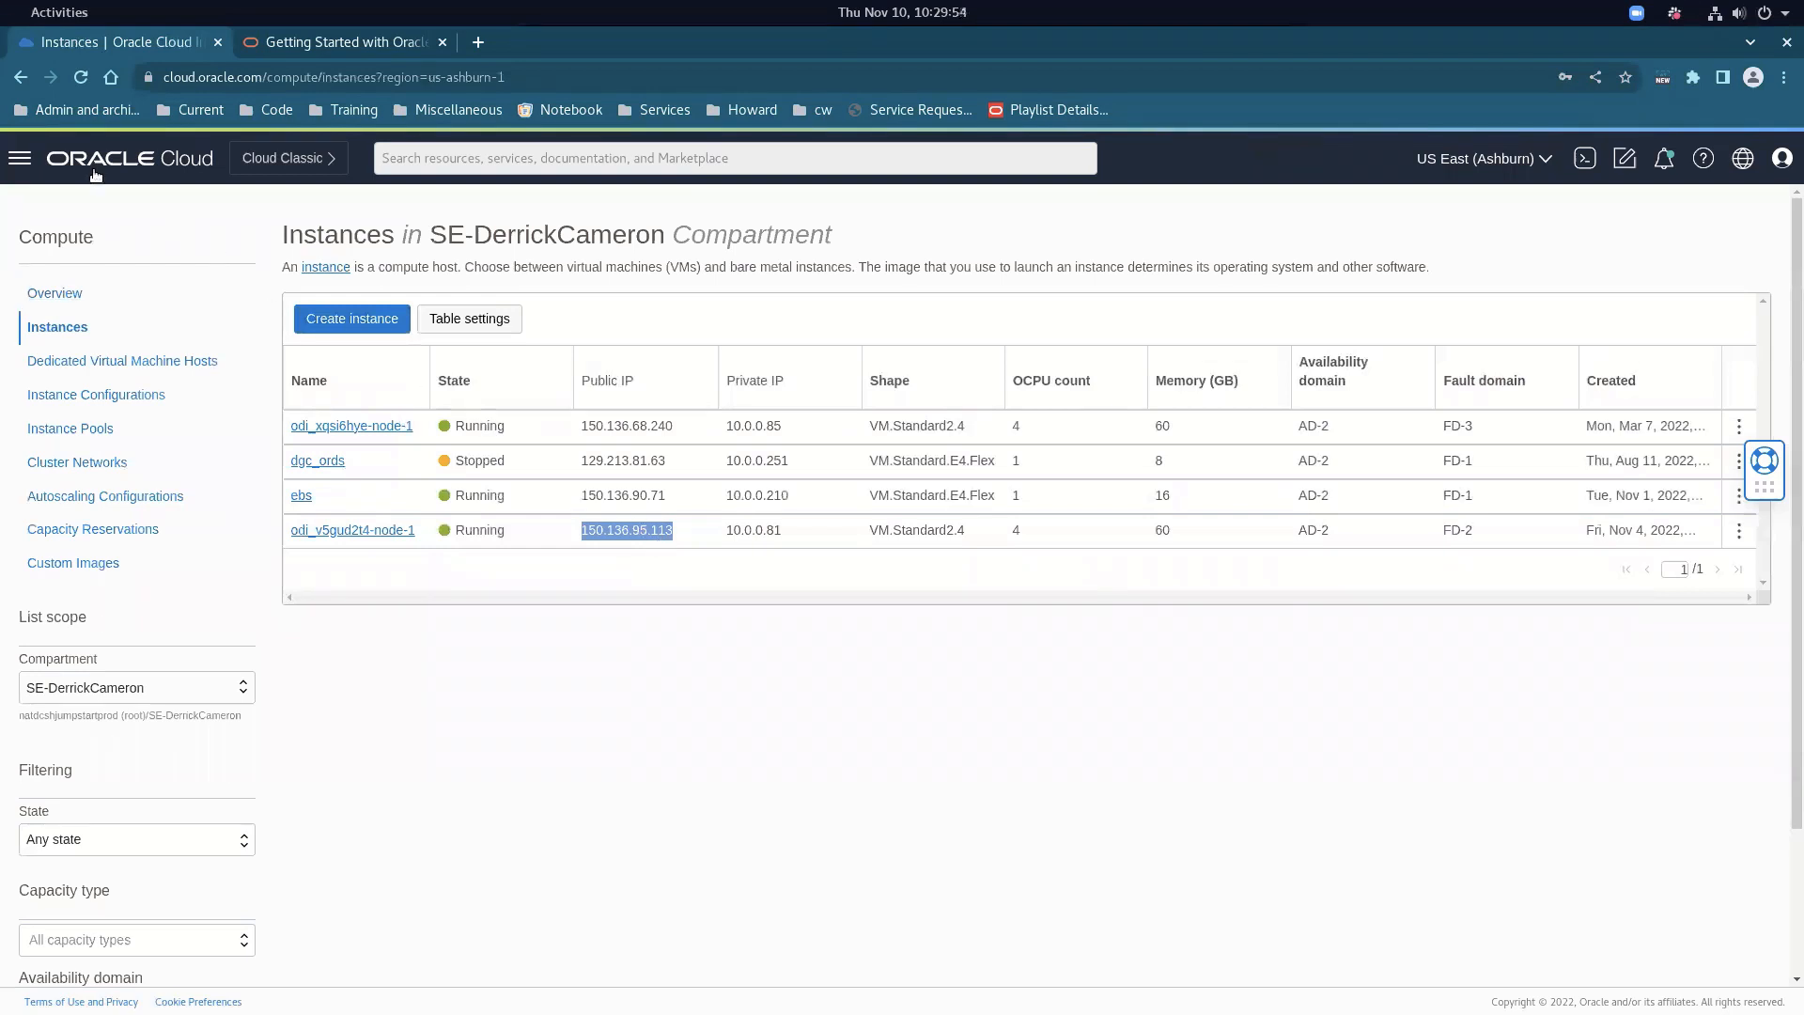
Open dgcvcn's Public Subnet Default Security List and check the port 5901 'For ODI Classic' ingress rule
left_click(21, 158)
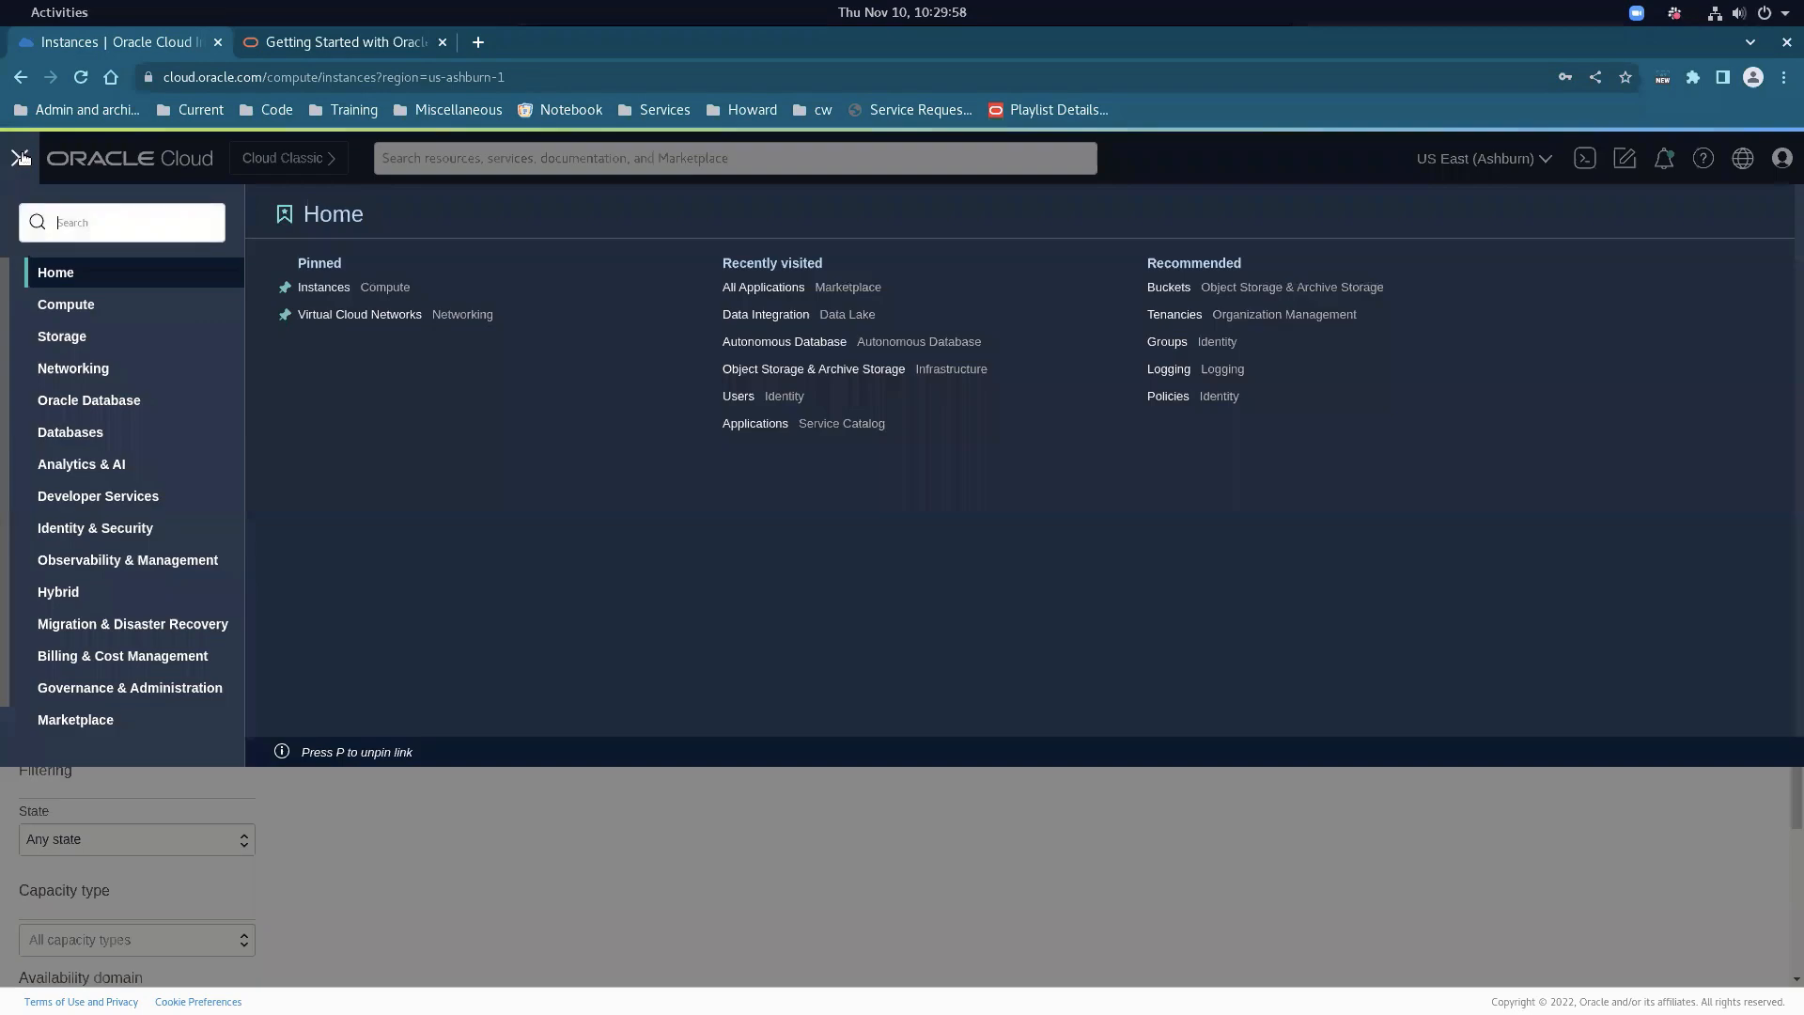
left_click(62, 368)
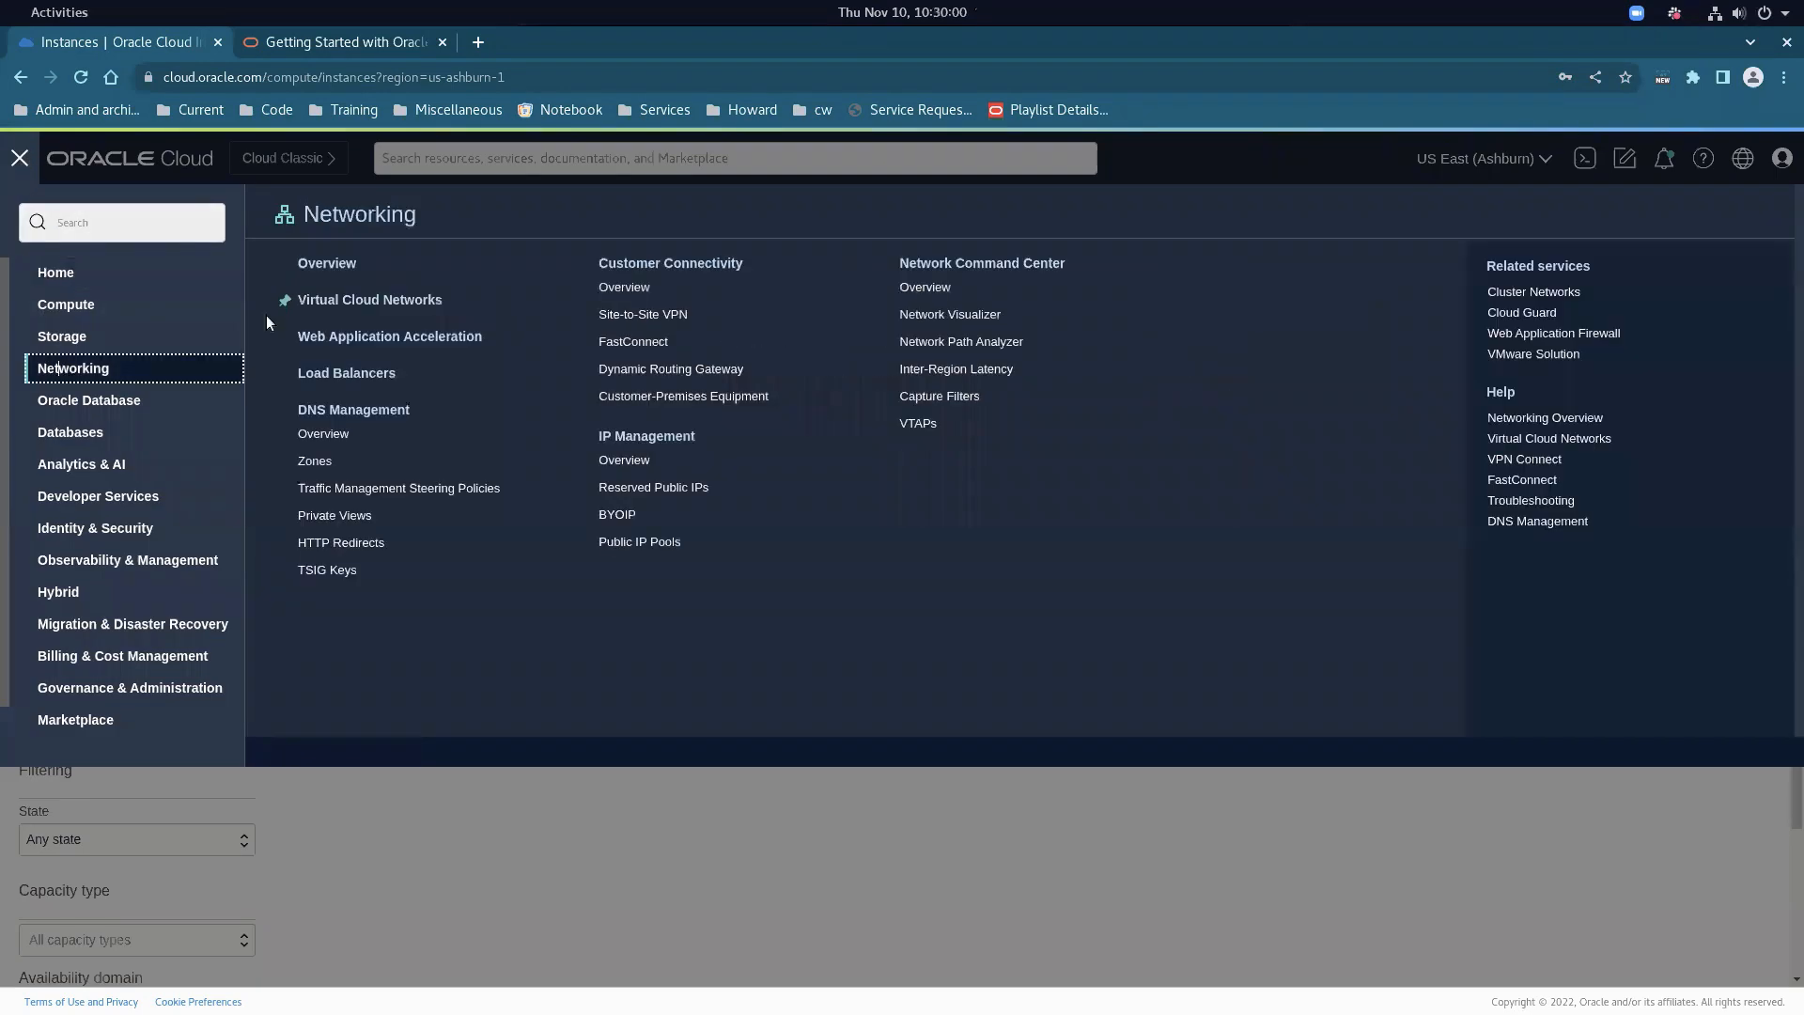
left_click(352, 296)
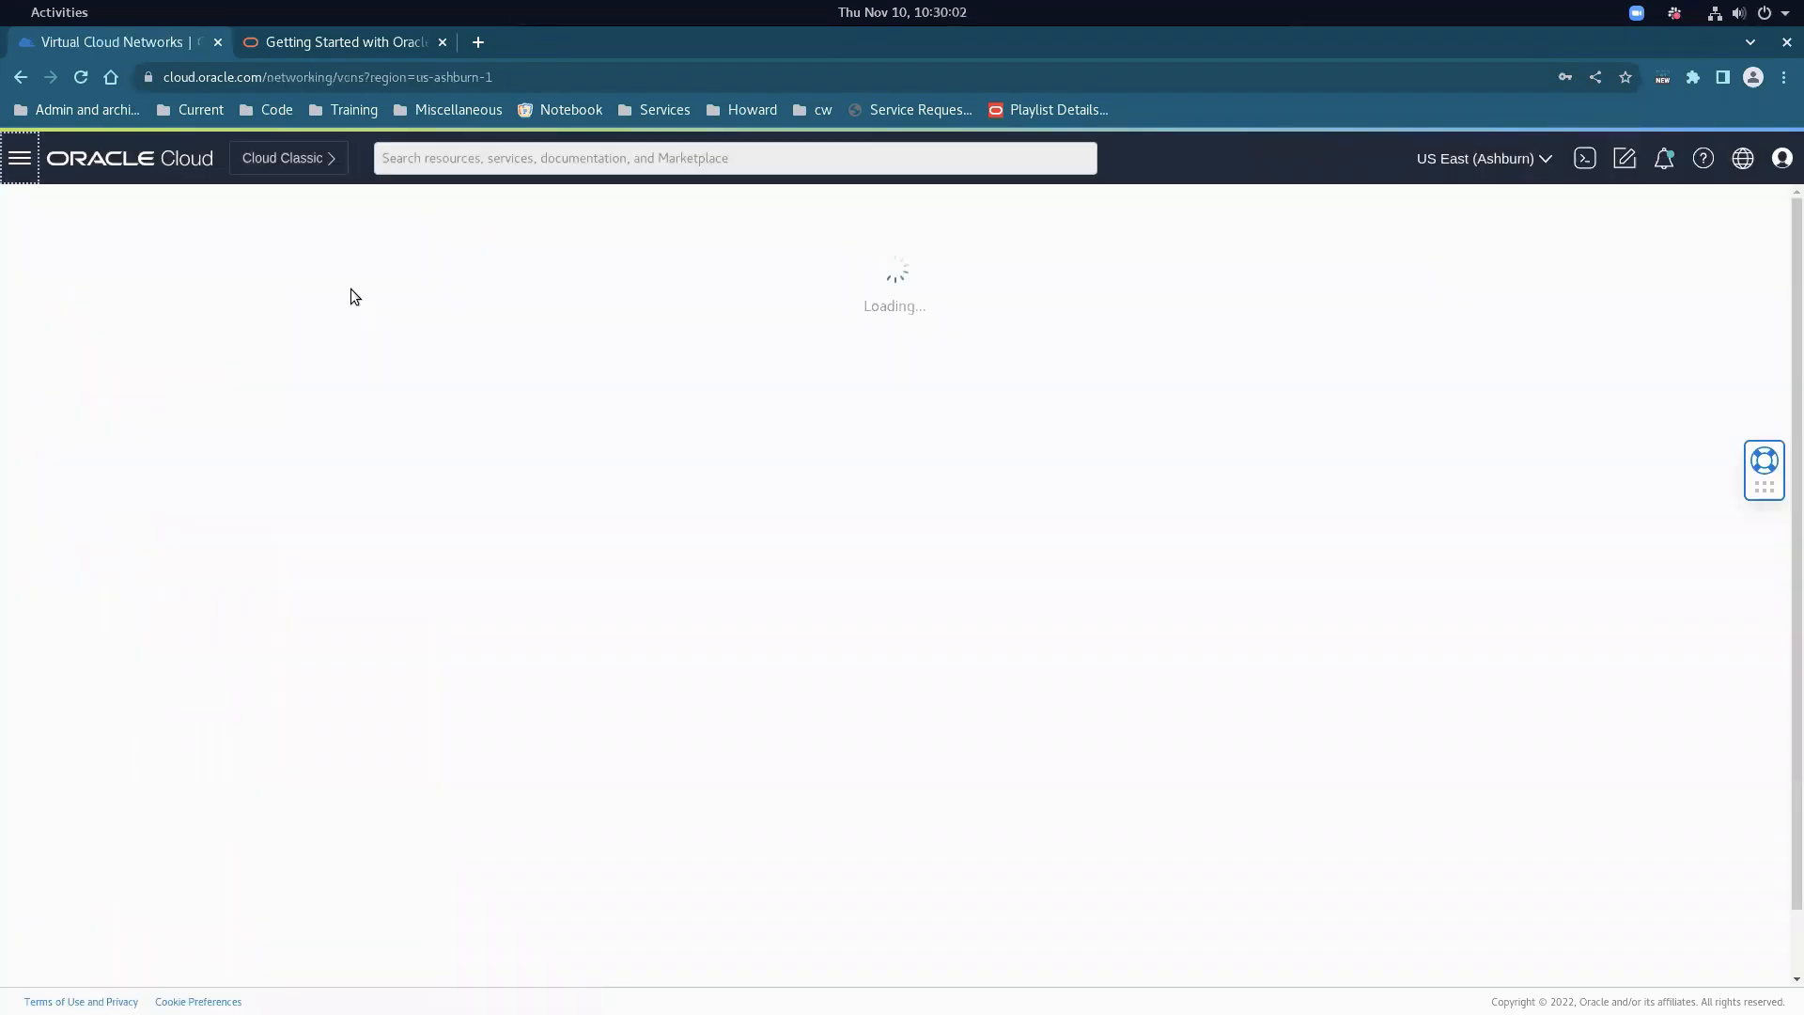
left_click(325, 411)
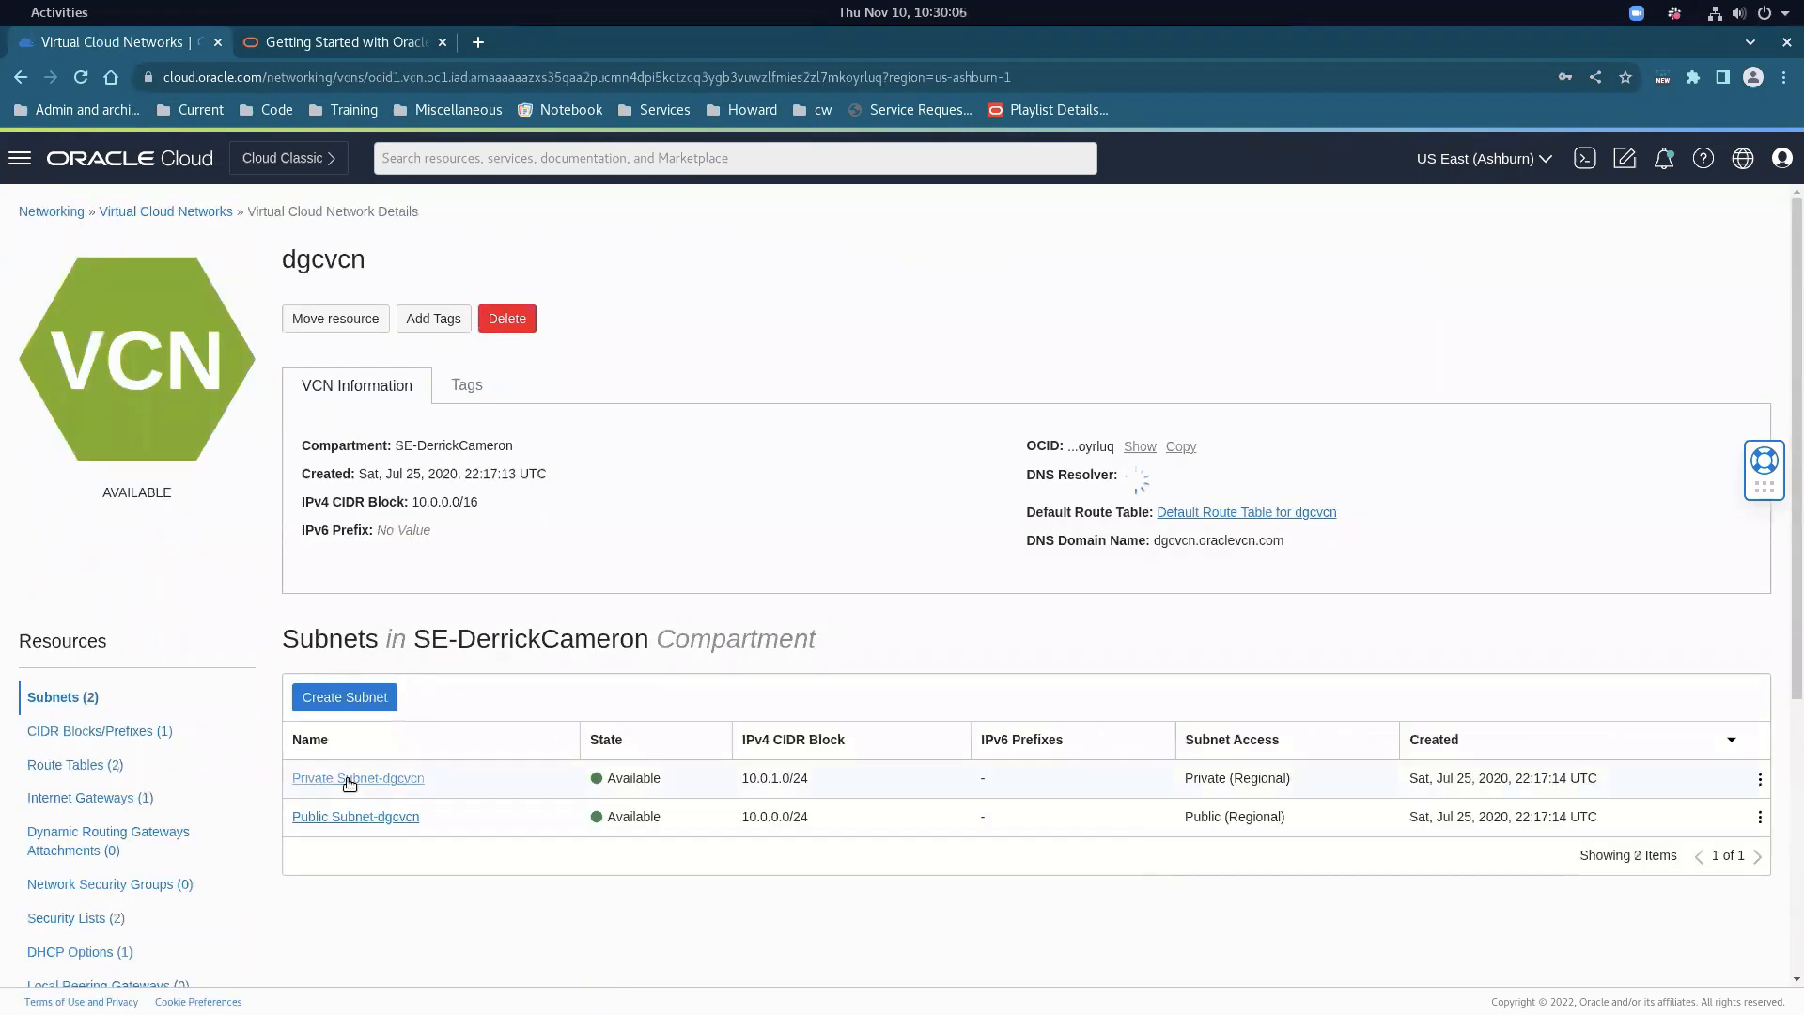
left_click(349, 817)
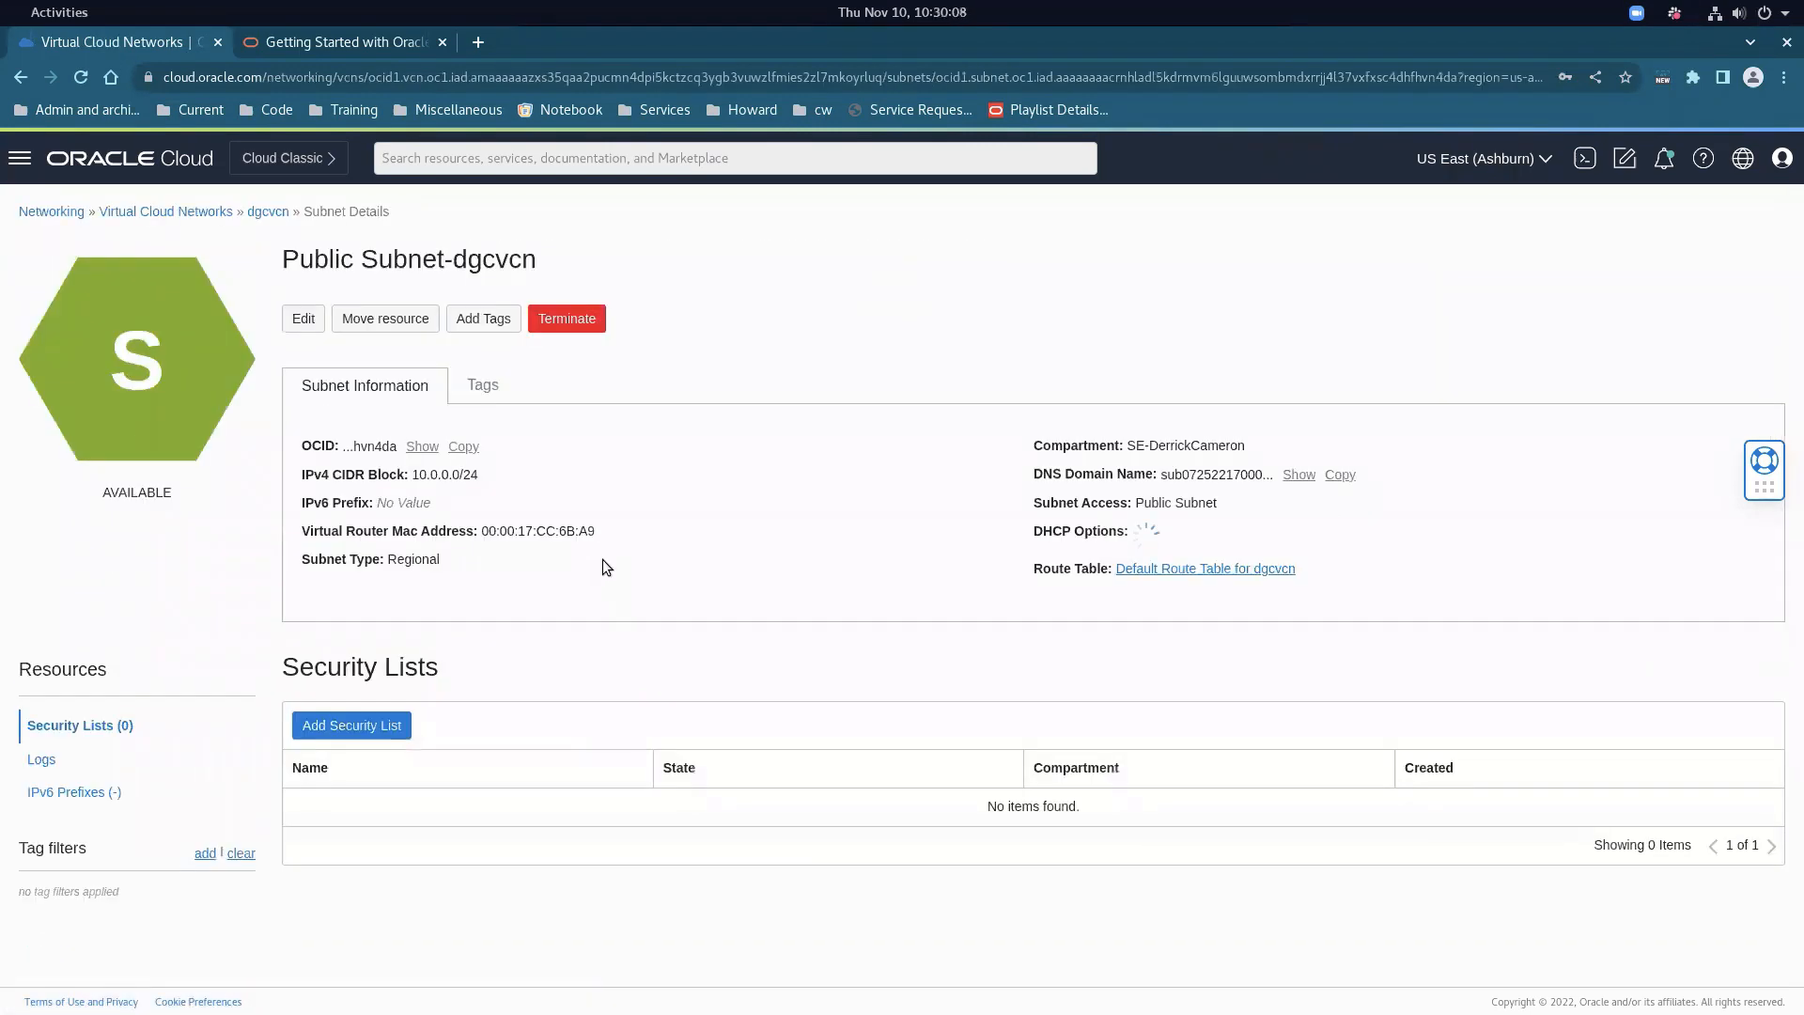
left_click(390, 800)
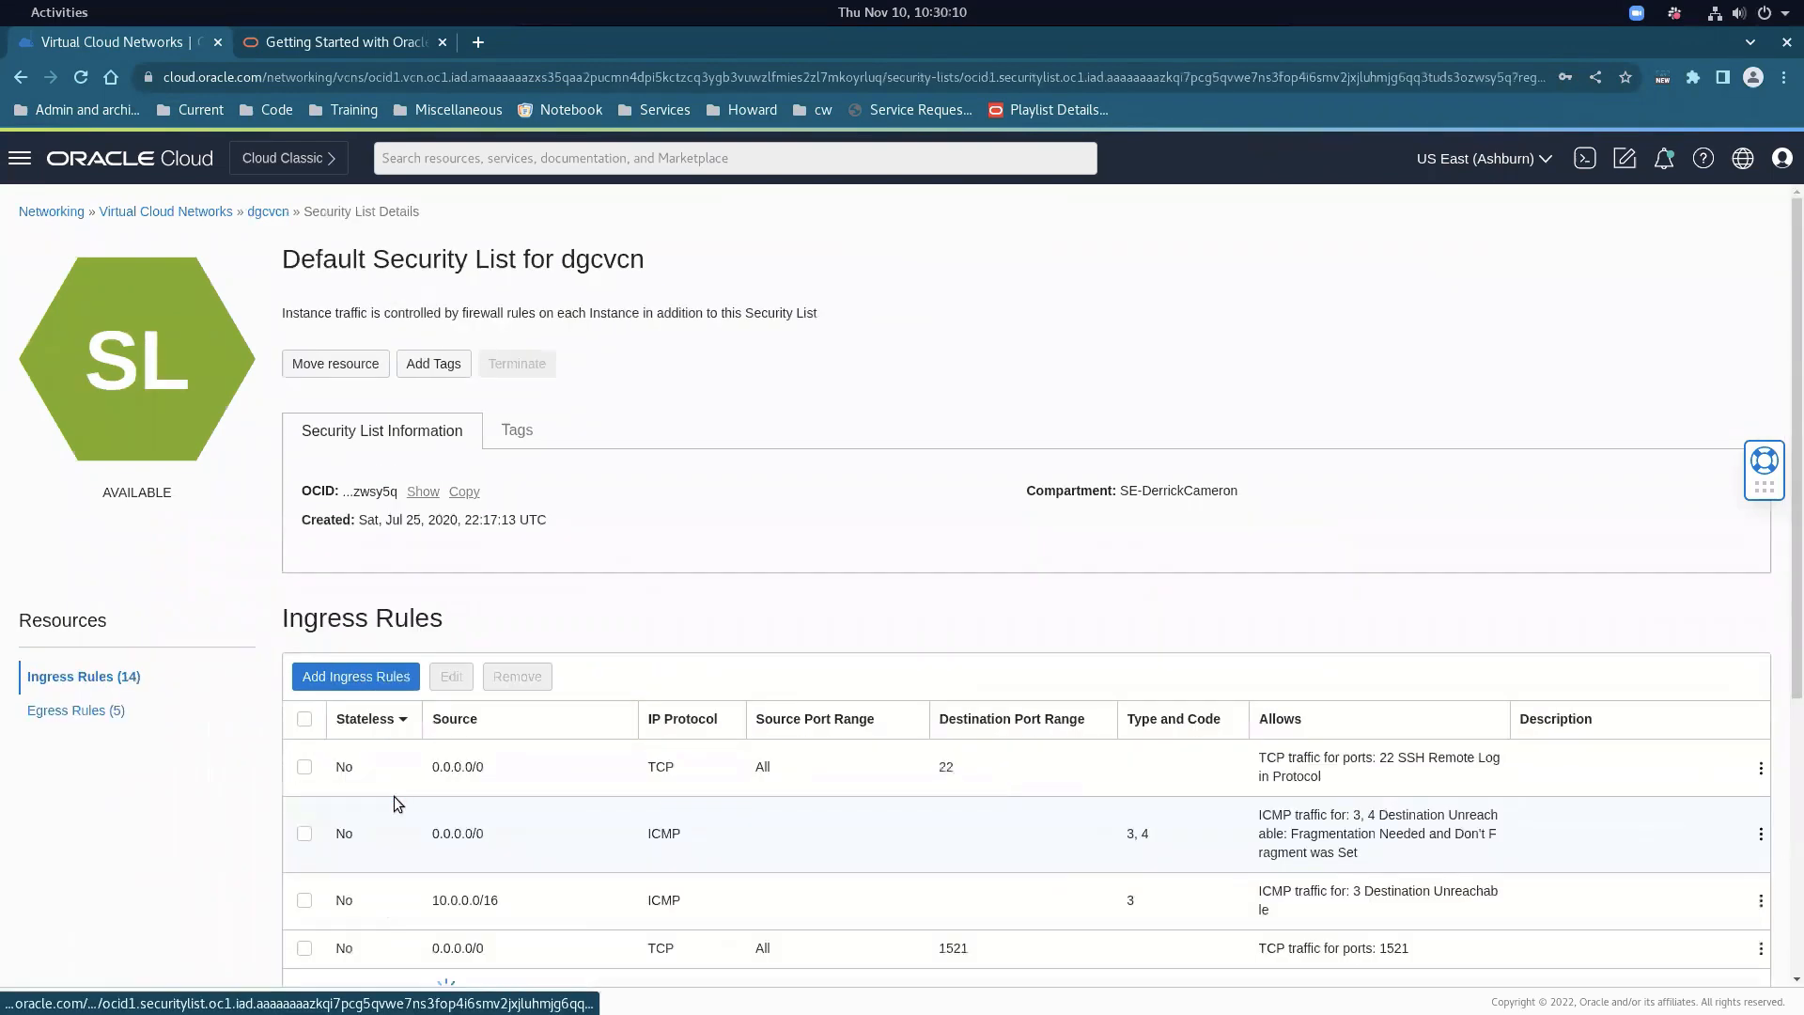
scroll(516, 718, "down", 5)
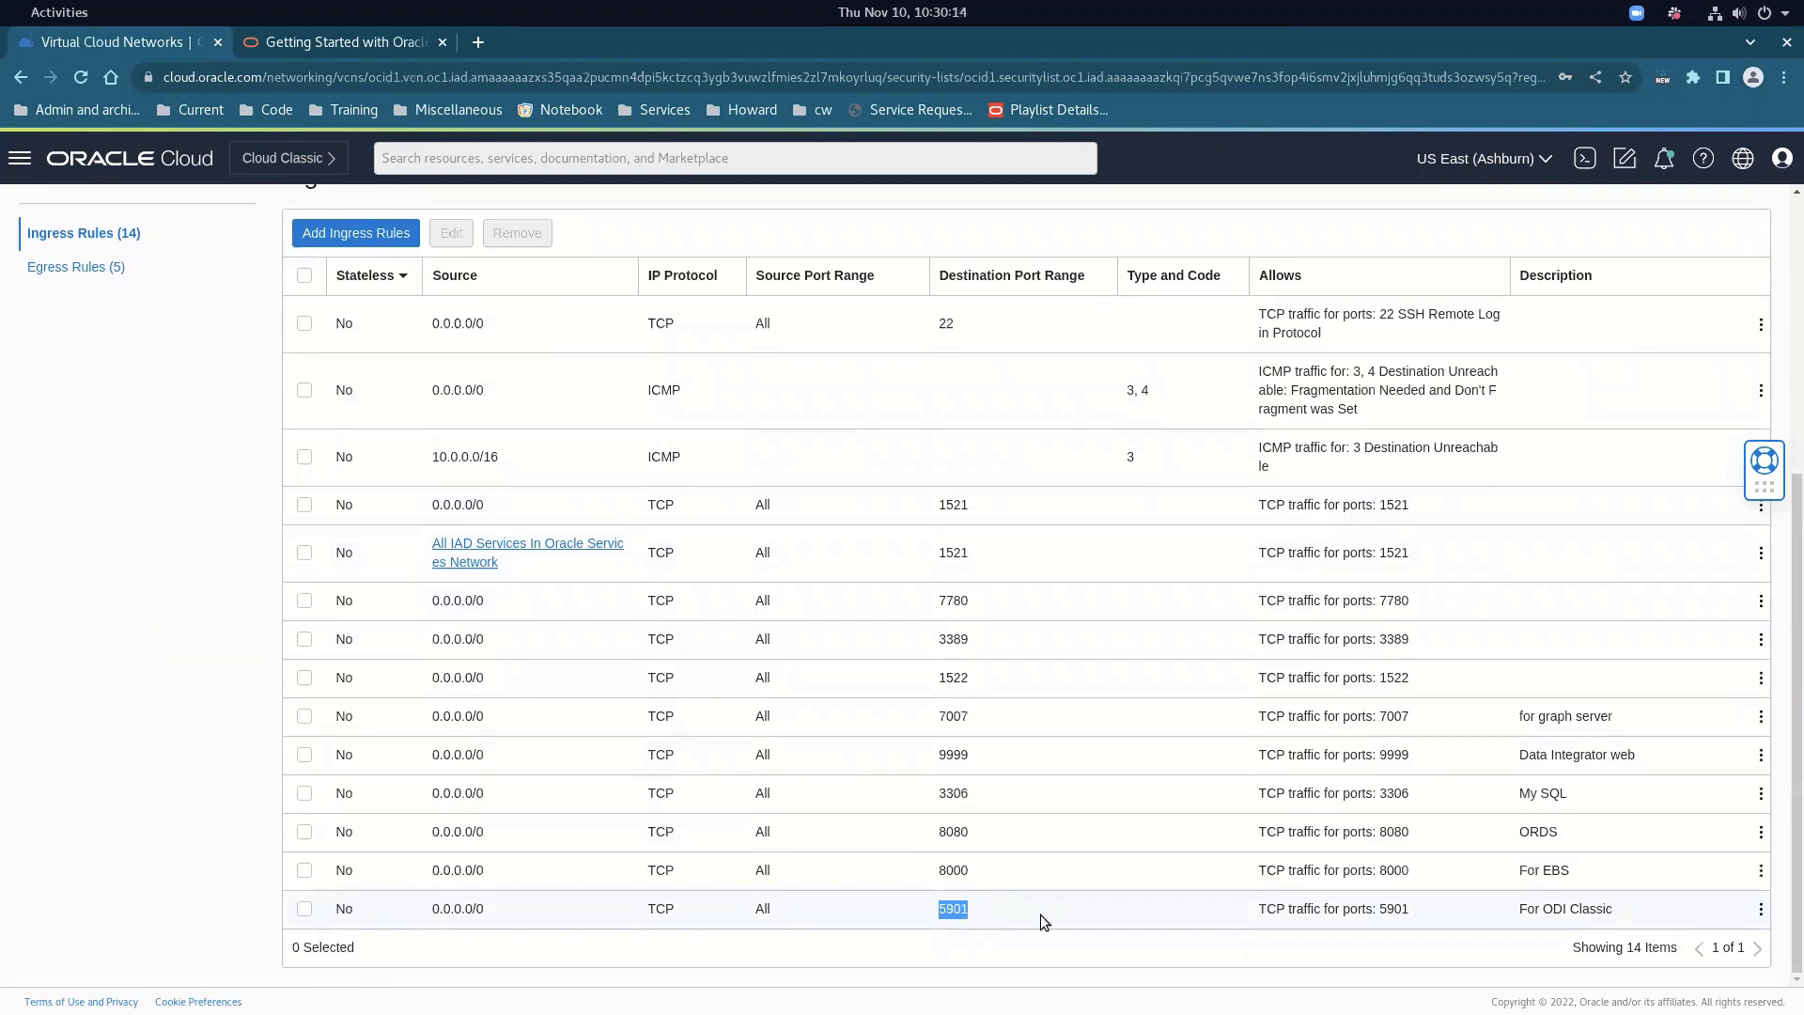
left_click_drag(1527, 909, 1651, 928)
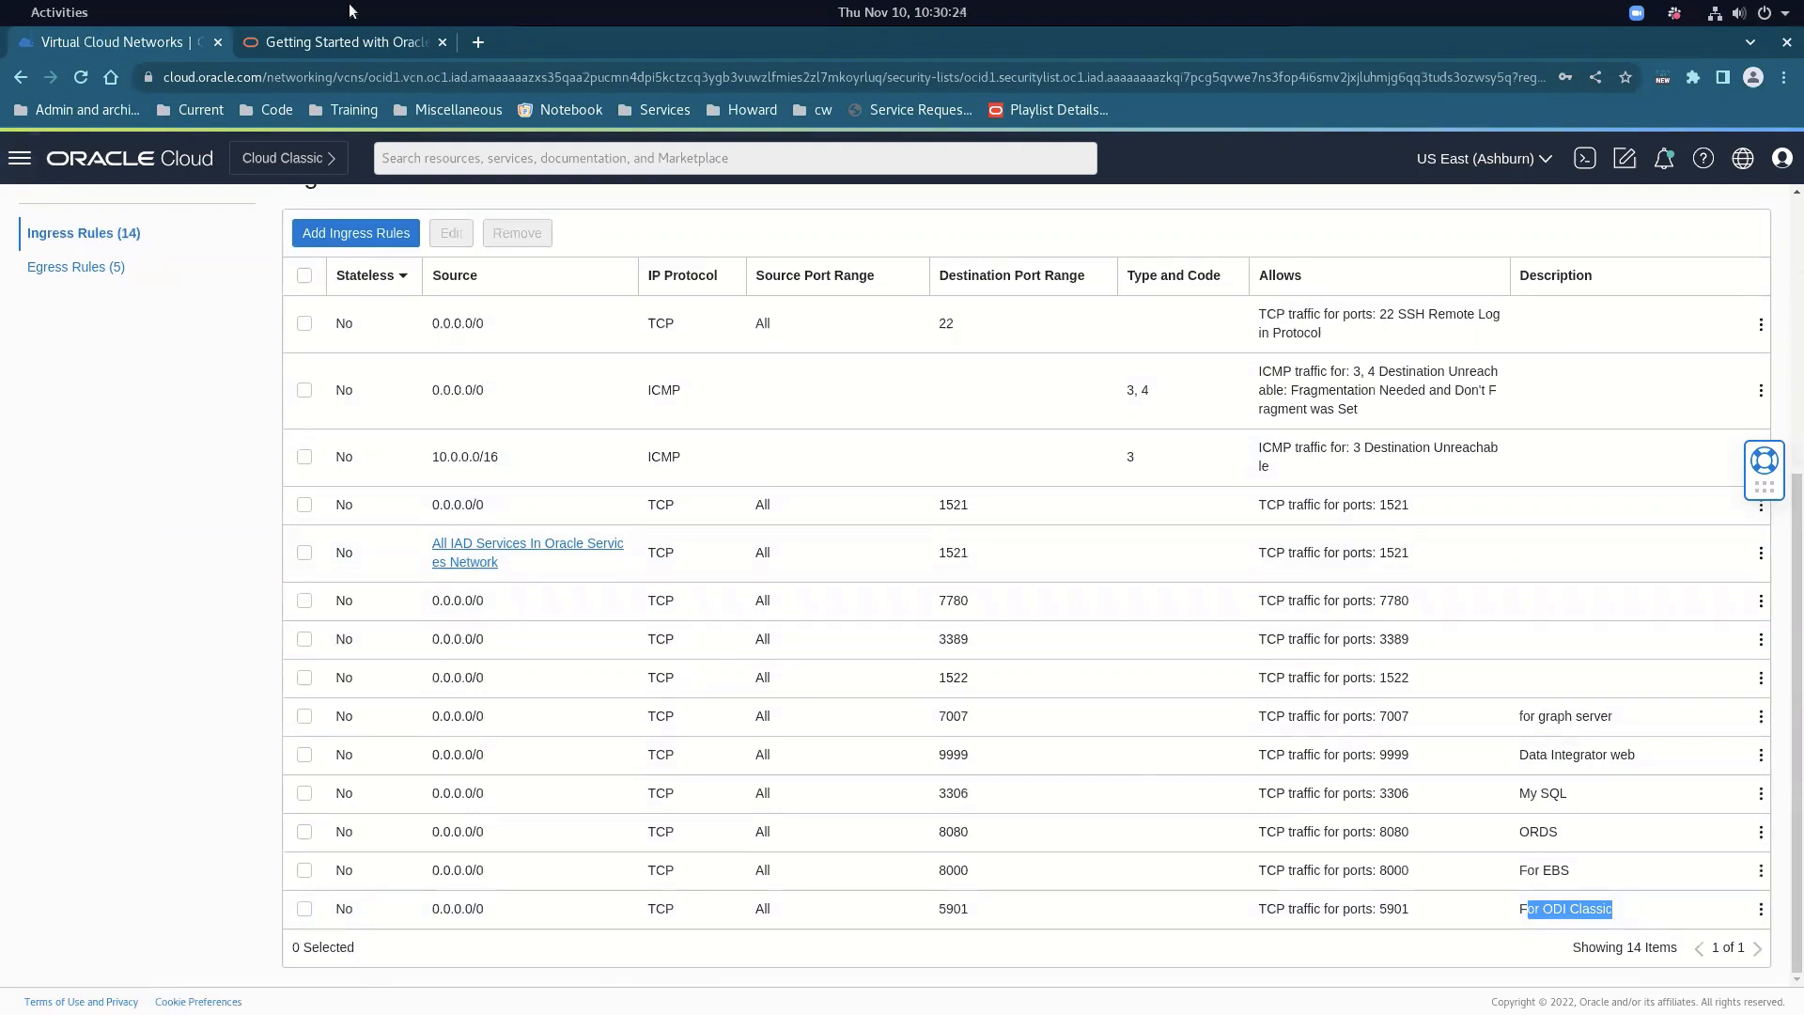
left_click(347, 42)
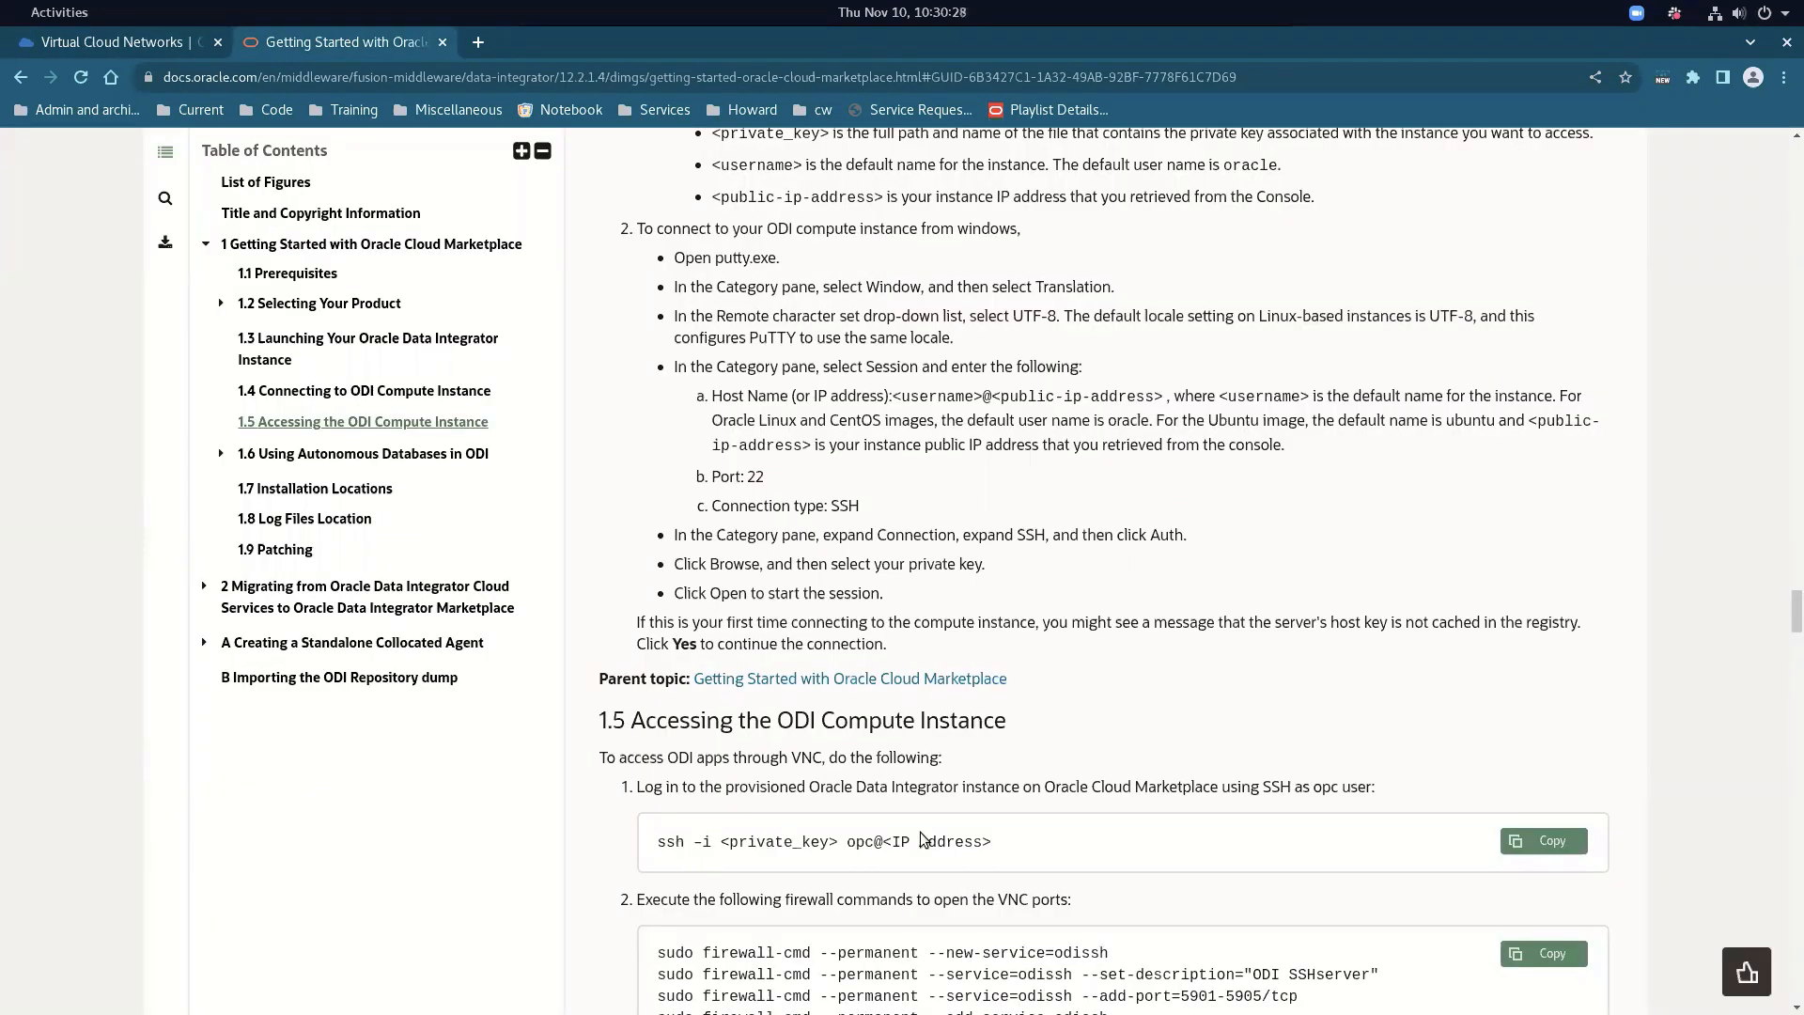
Read section 1.5's firewall-command step for opening VNC ports, then return to the dgcvcn security list
scroll(930, 809, "down", 3)
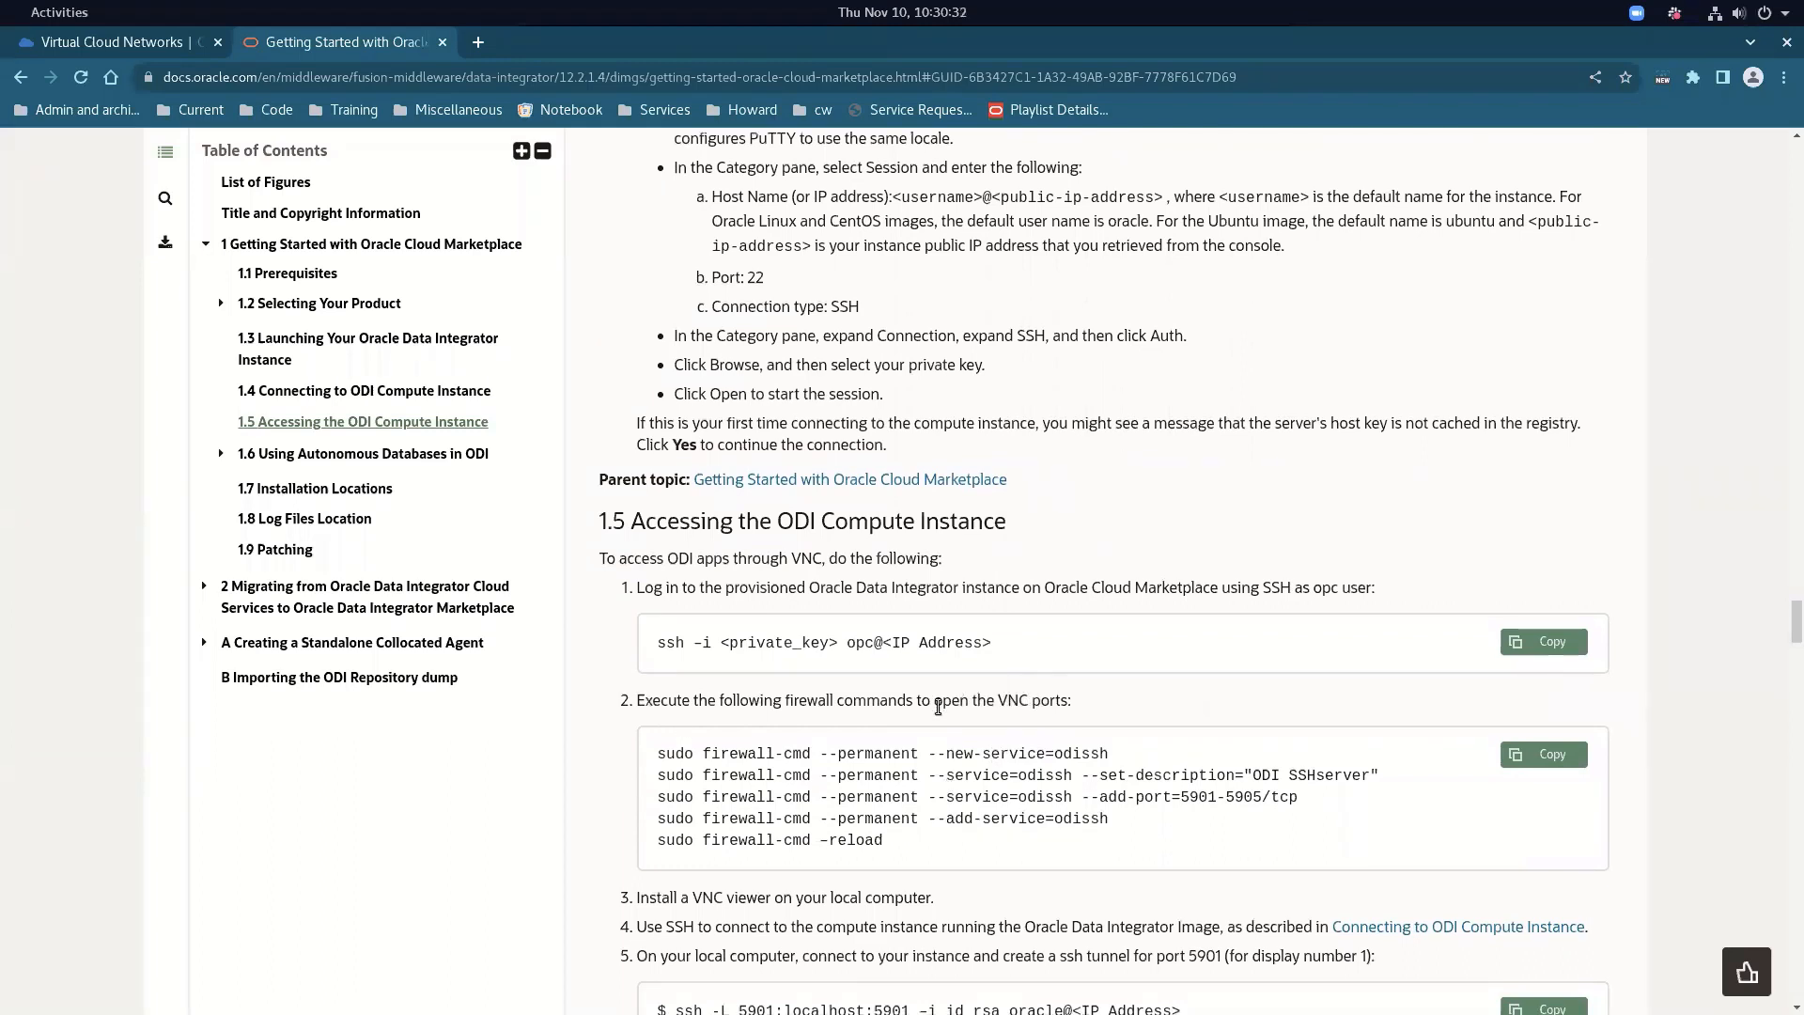
left_click_drag(935, 701, 638, 701)
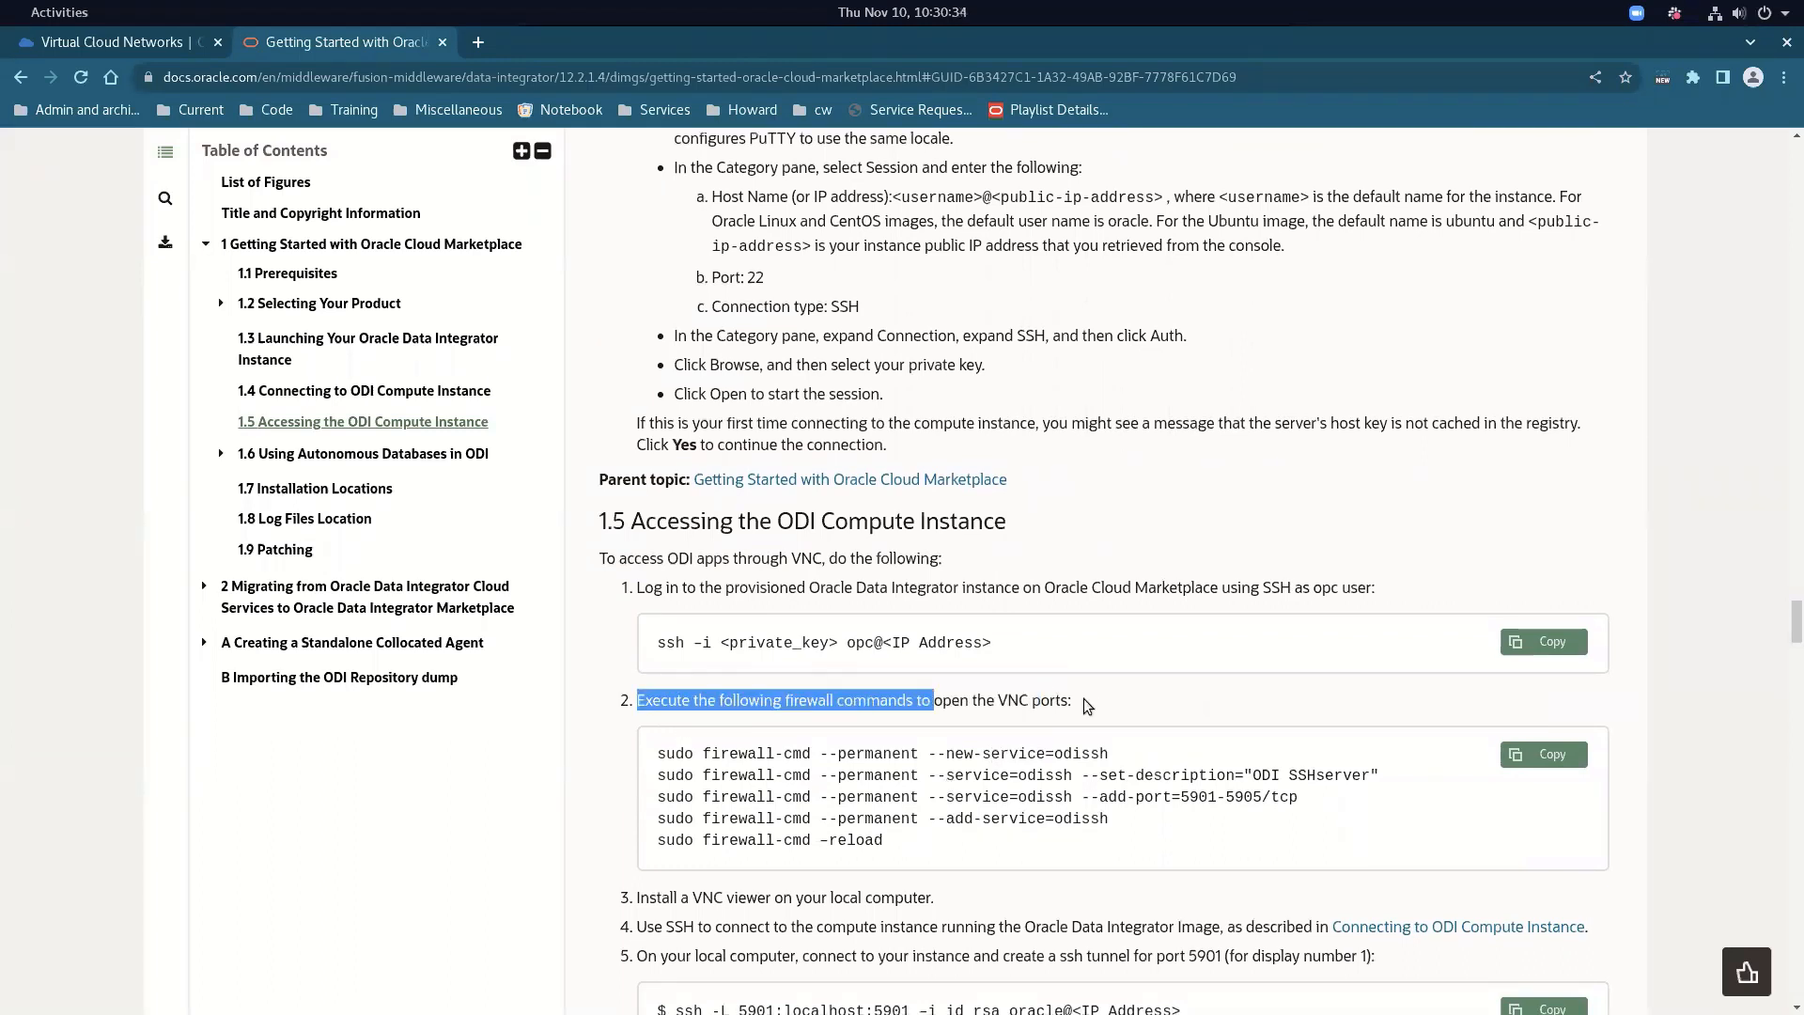
left_click_drag(935, 701, 1062, 705)
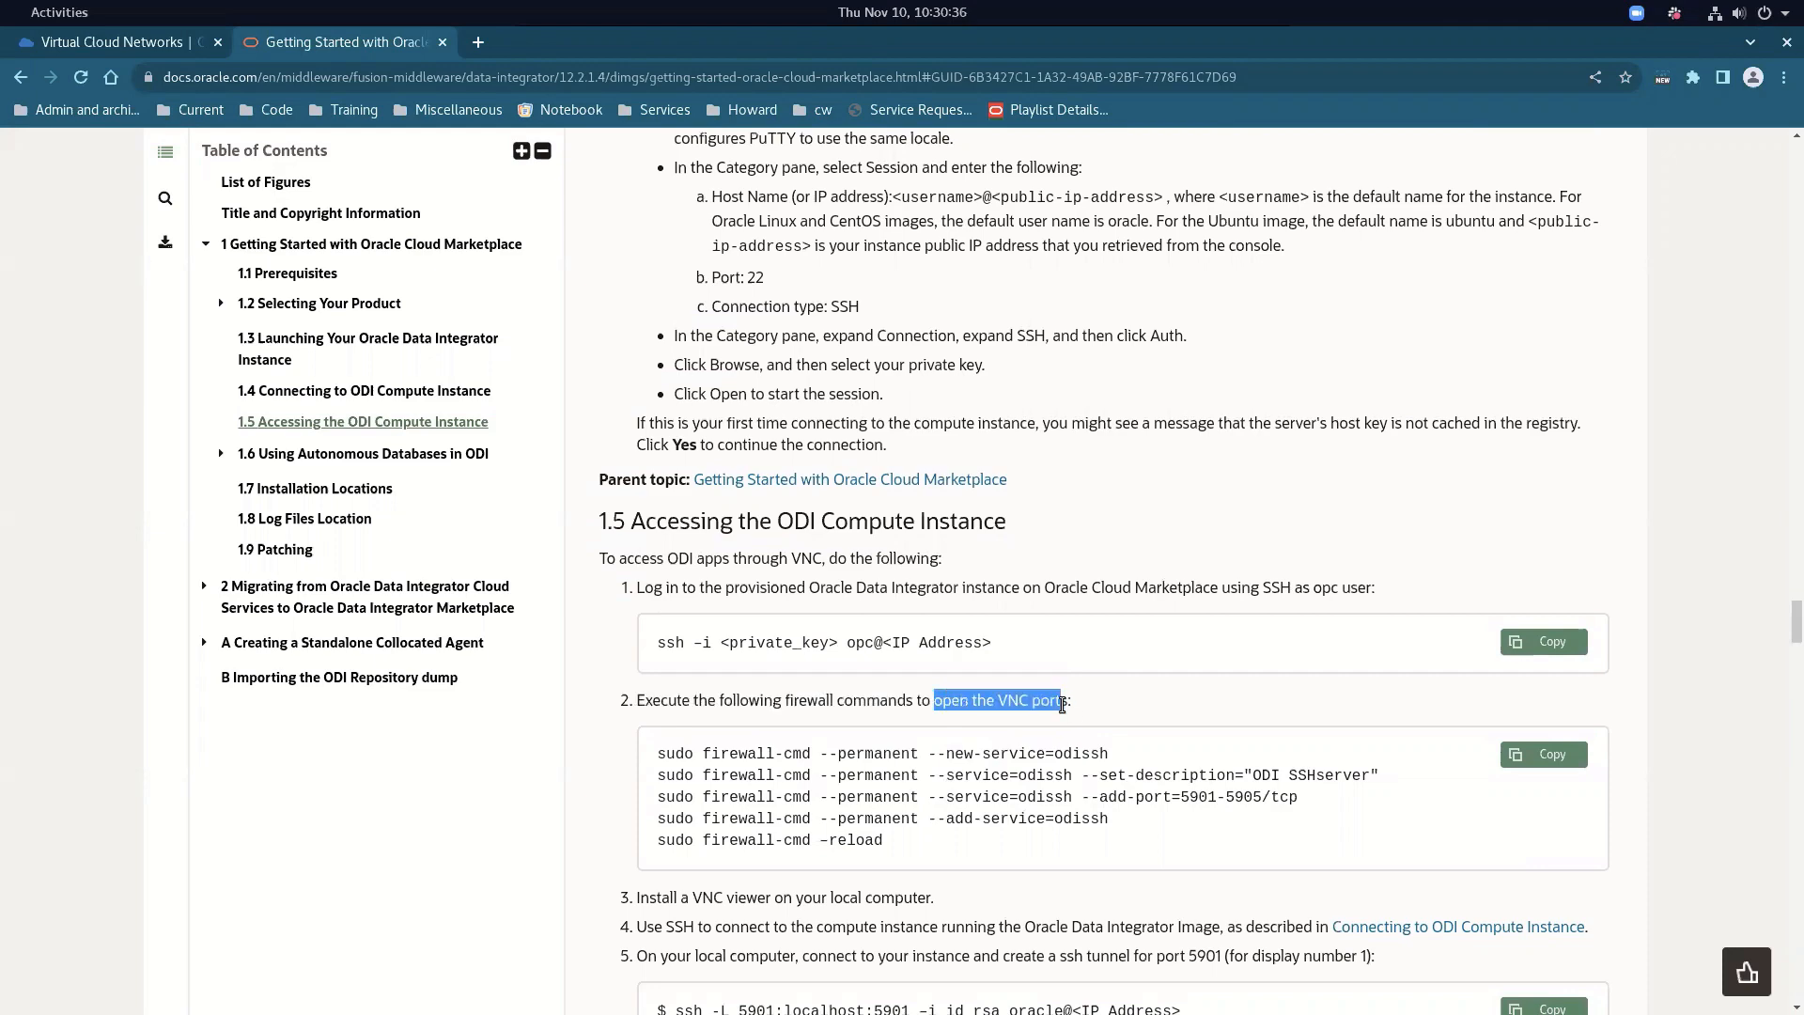
scroll(983, 752, "down", 5)
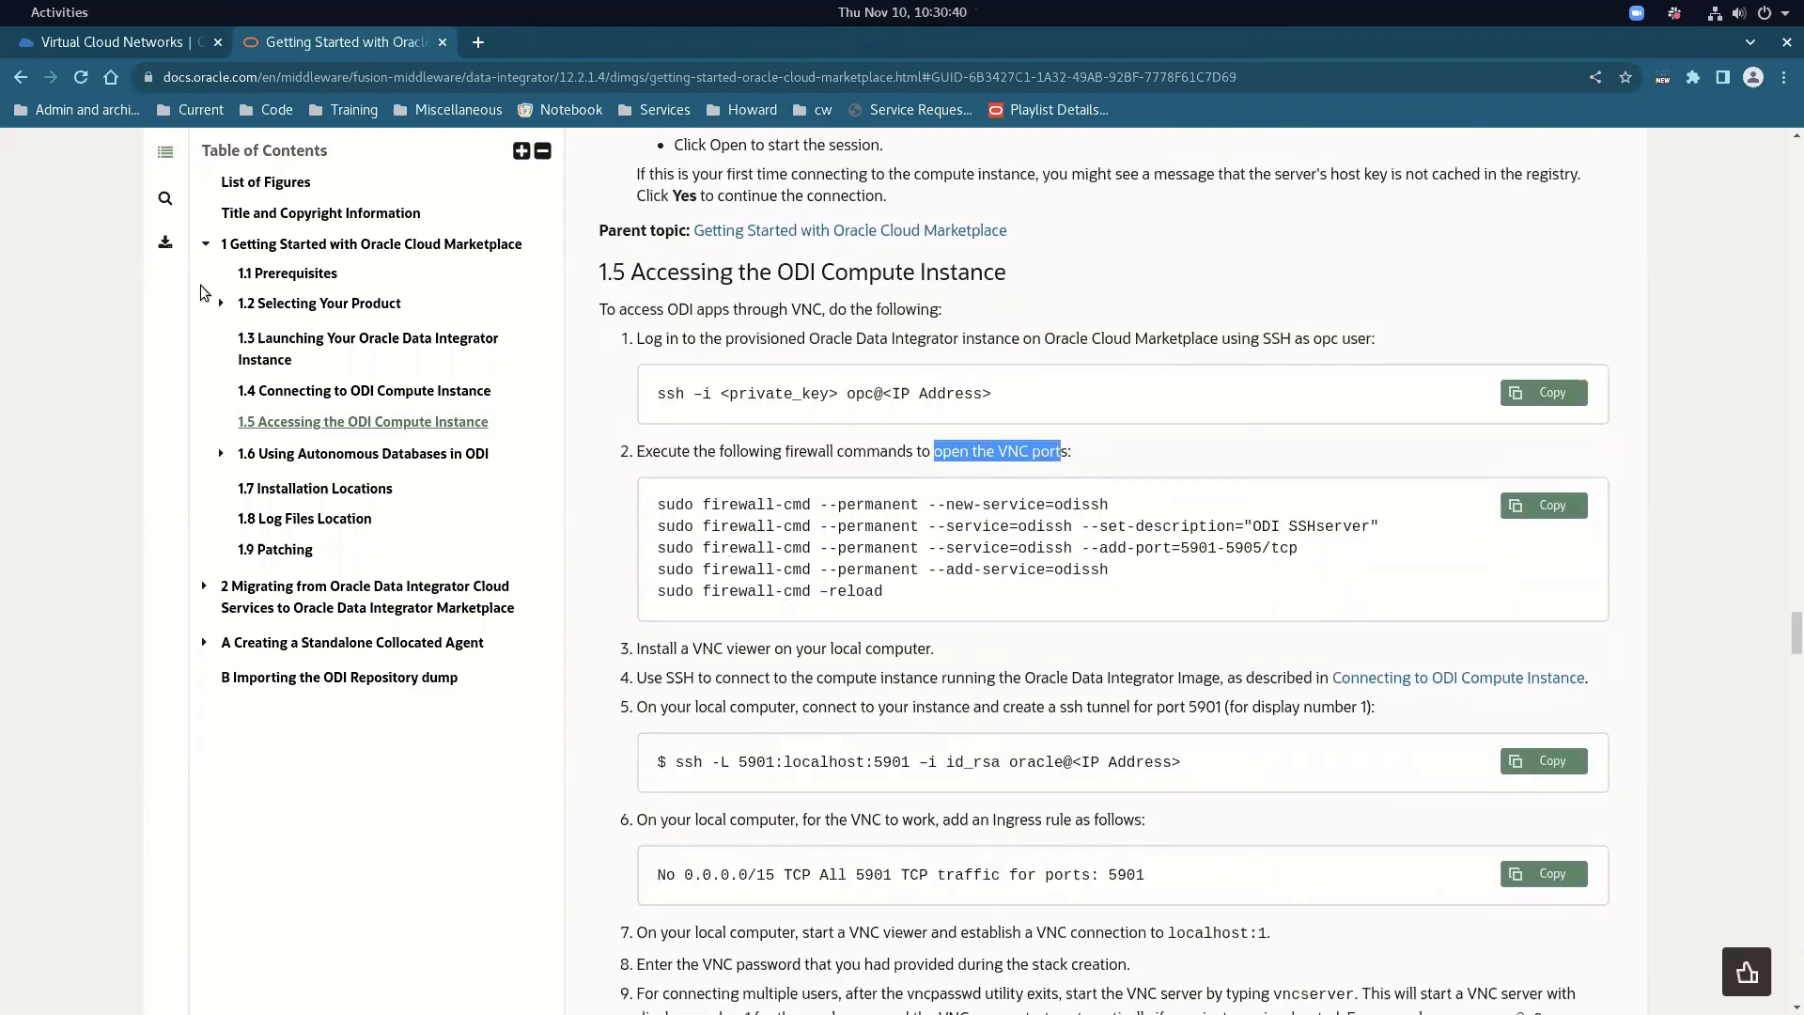
left_click(159, 43)
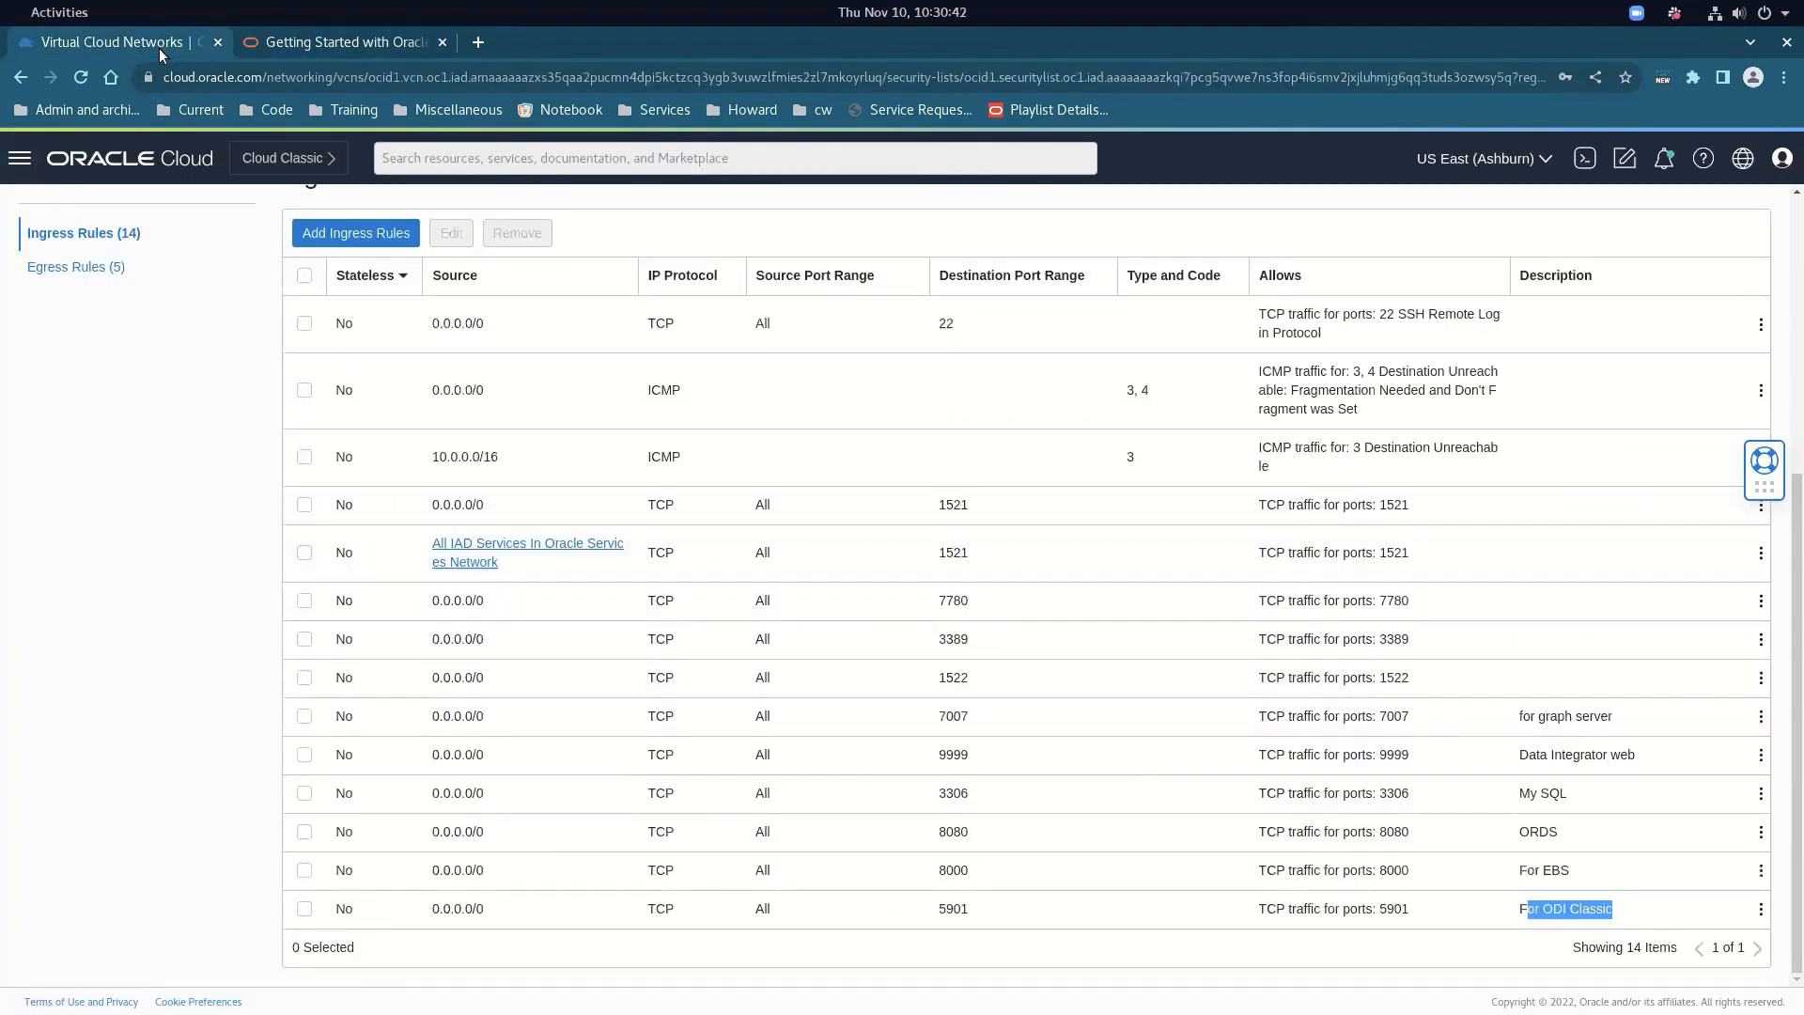
Launch Remote Desktop Viewer from the applications list
left_click(83, 11)
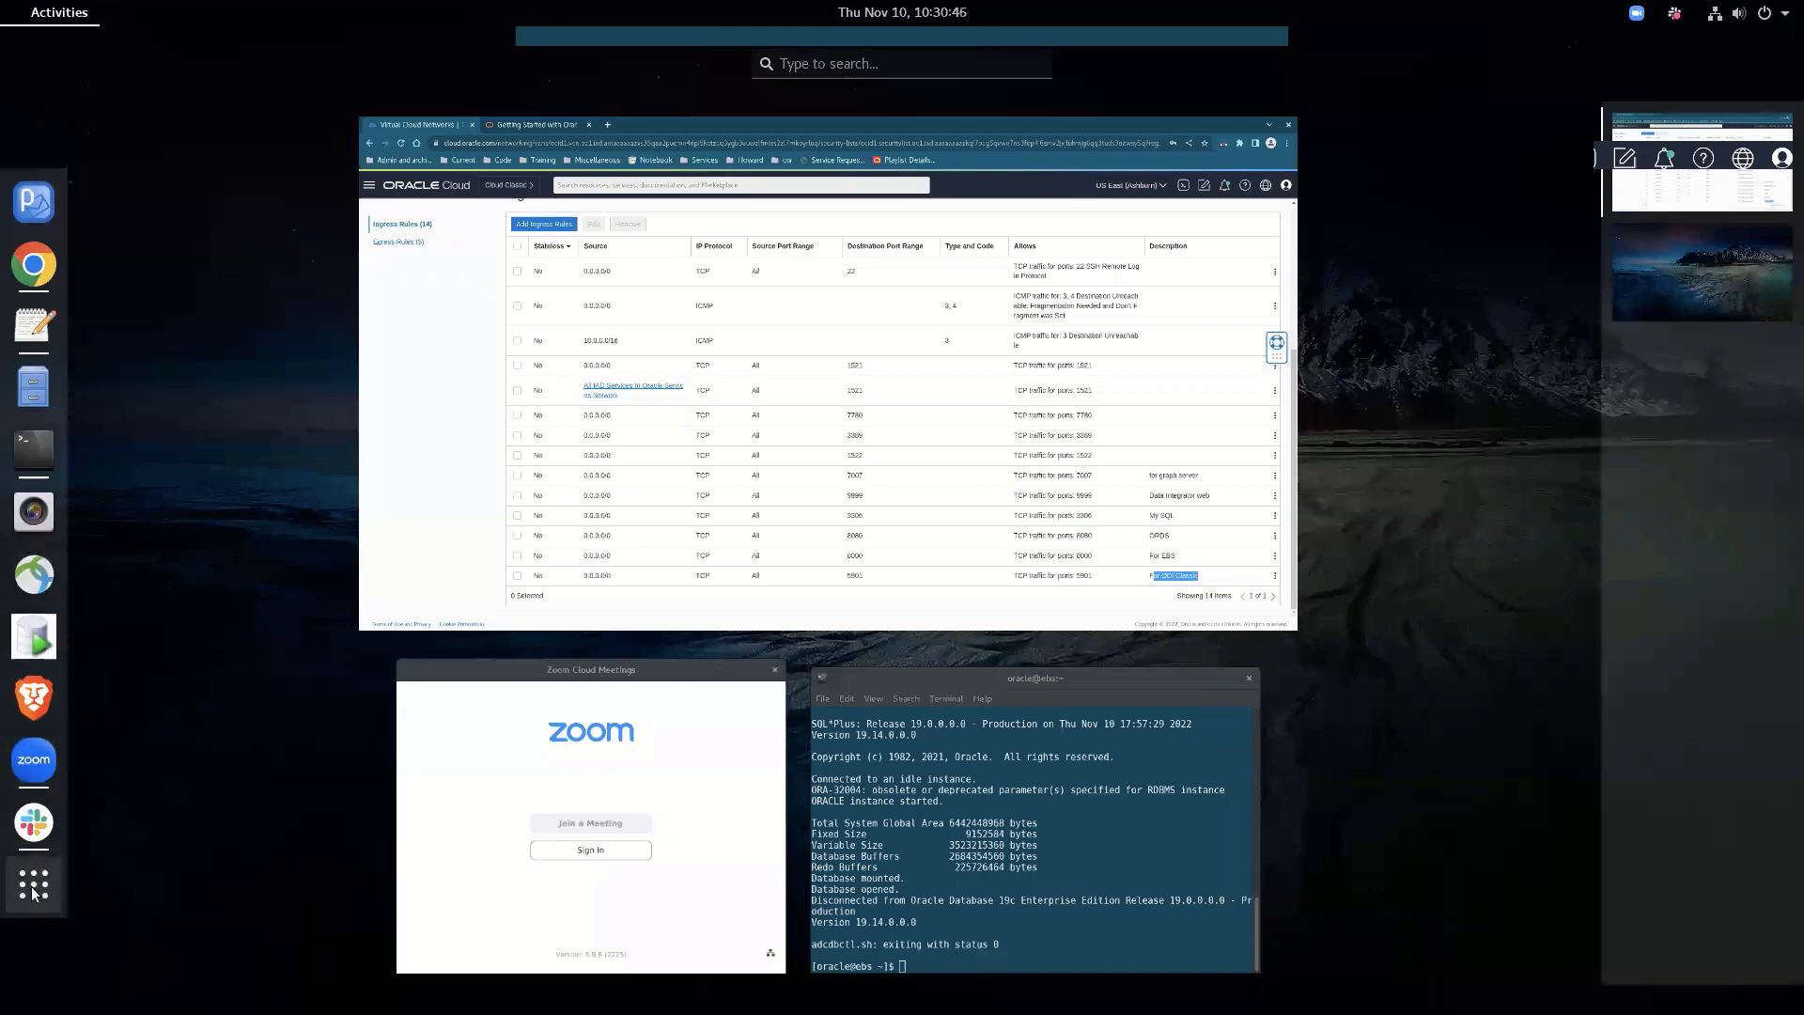
left_click(34, 883)
scroll(477, 454, "down", 4)
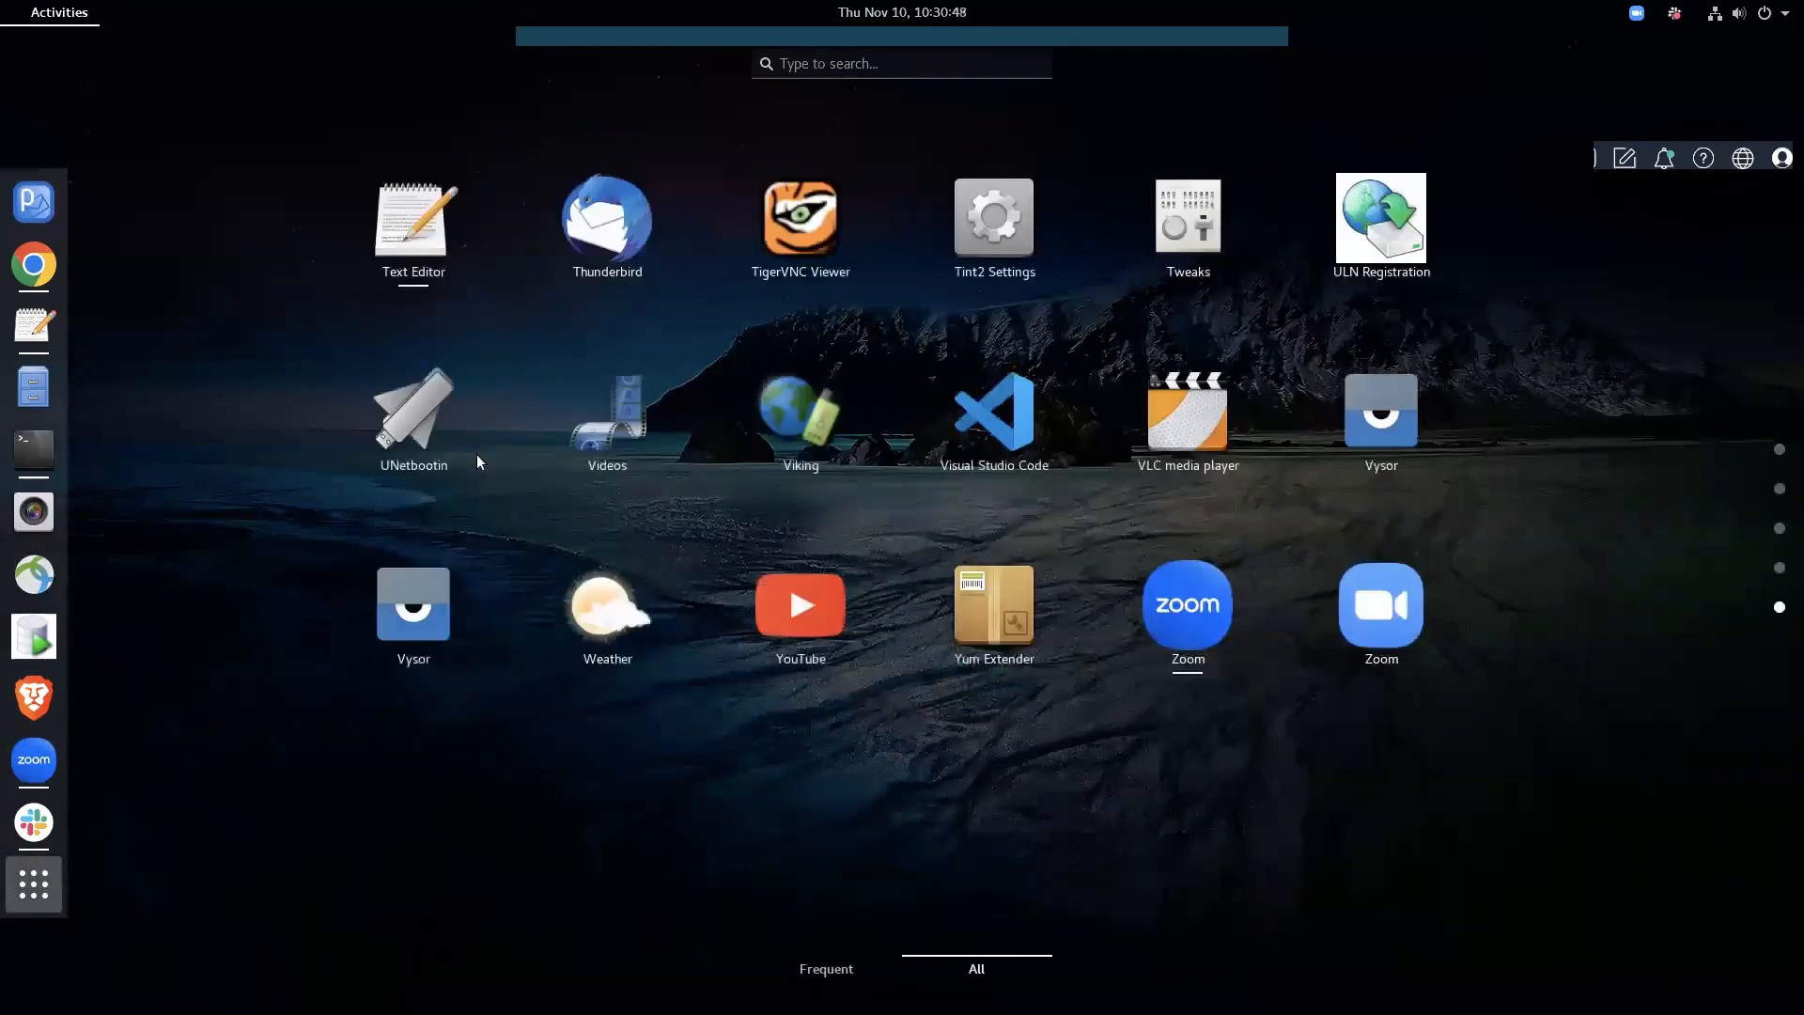
scroll(477, 454, "up", 2)
scroll(476, 454, "down", 1)
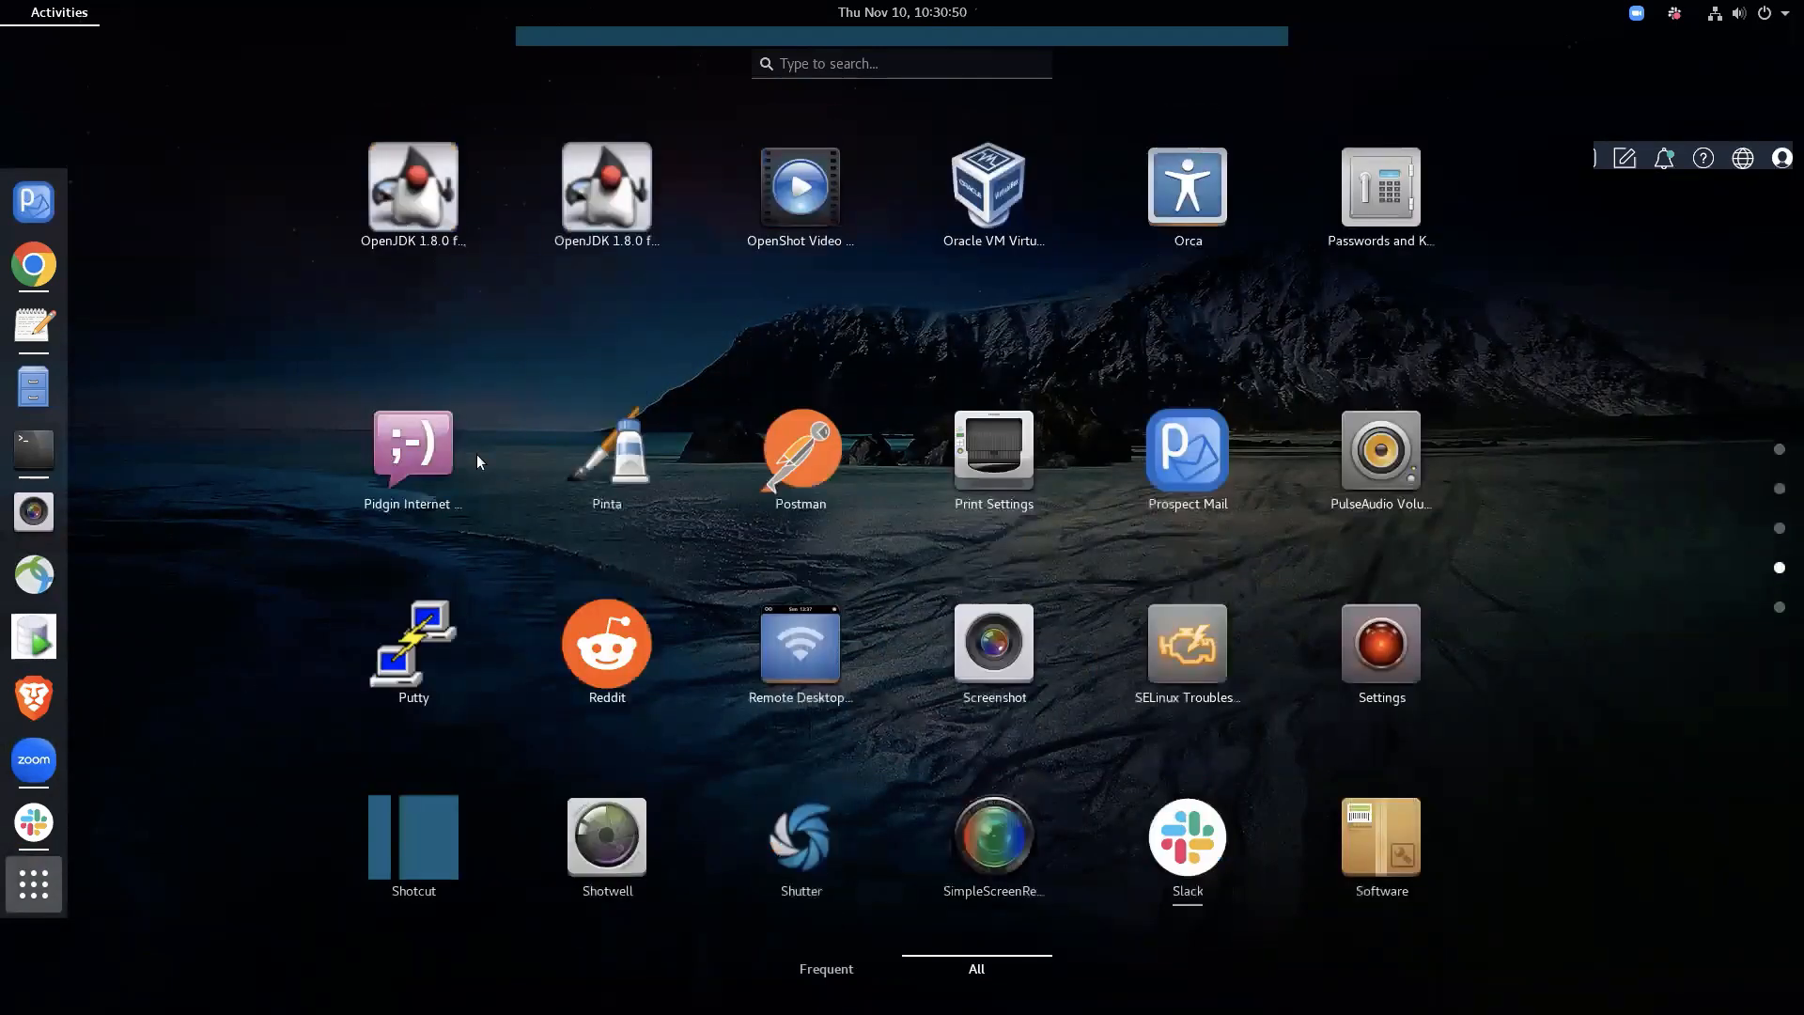
left_click(799, 426)
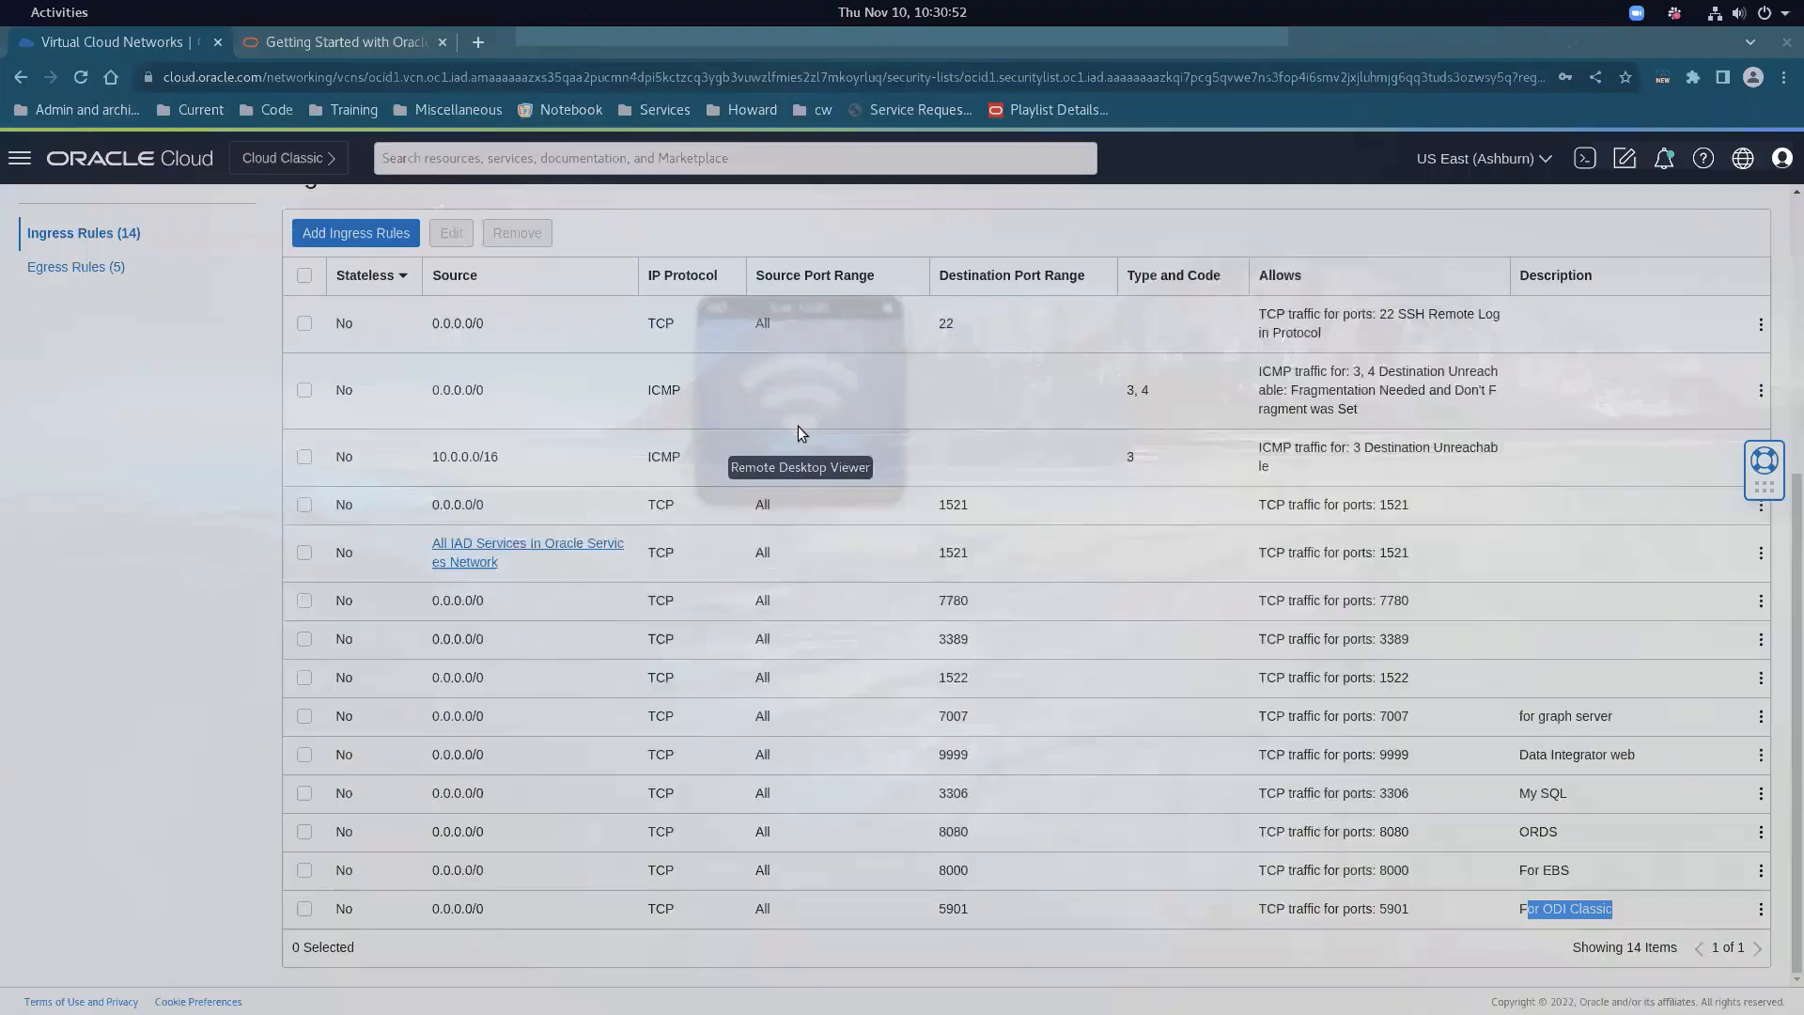
Connect over VNC to the saved remote host
left_click(59, 107)
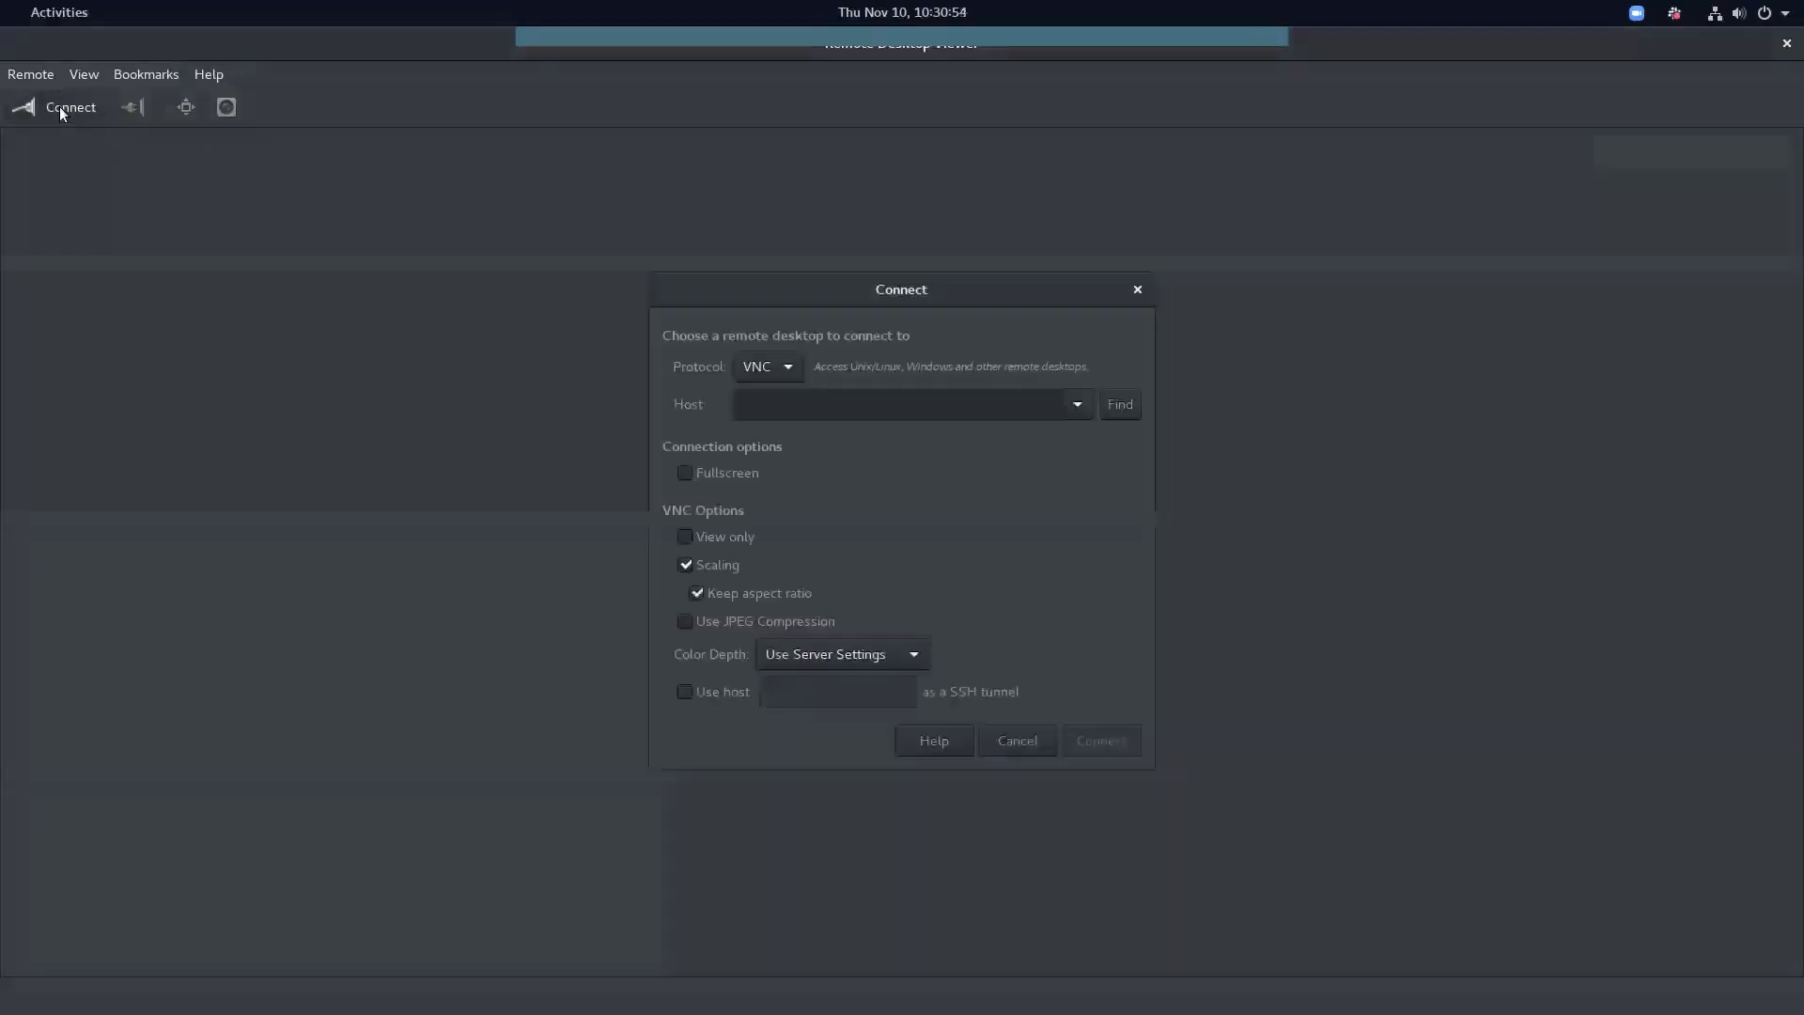
left_click(1077, 406)
left_click(997, 435)
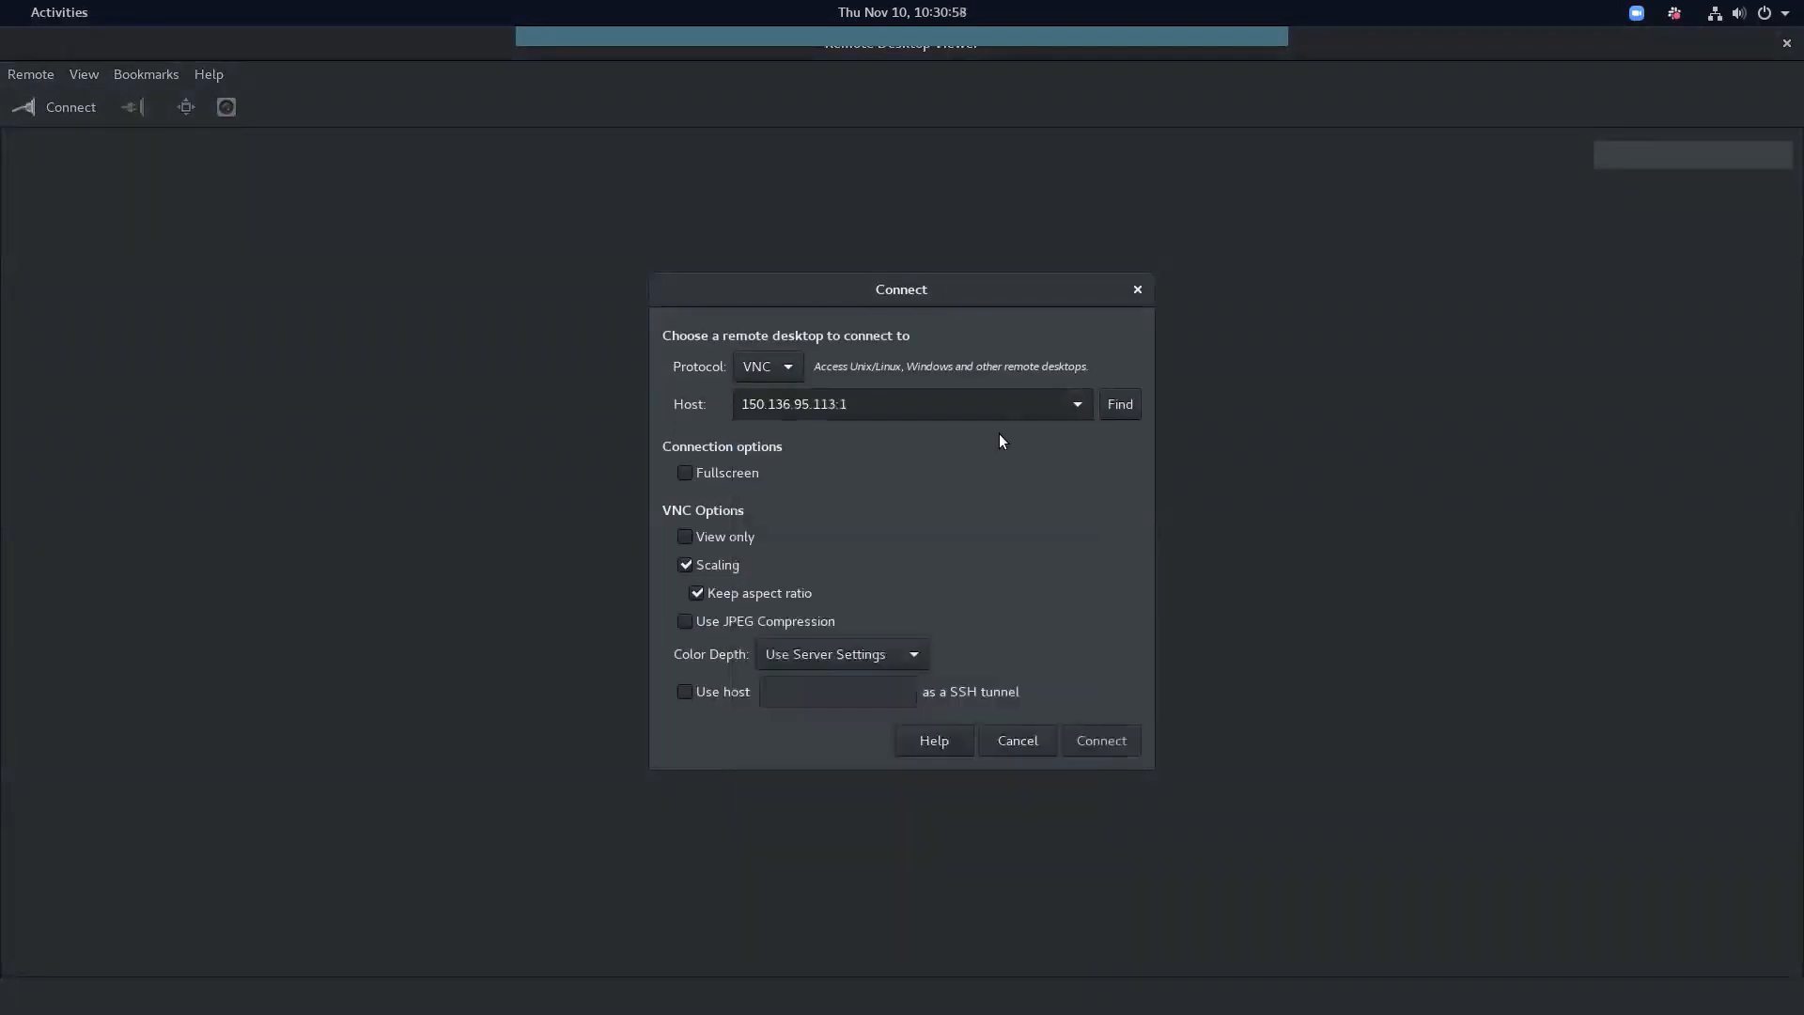
left_click(1086, 741)
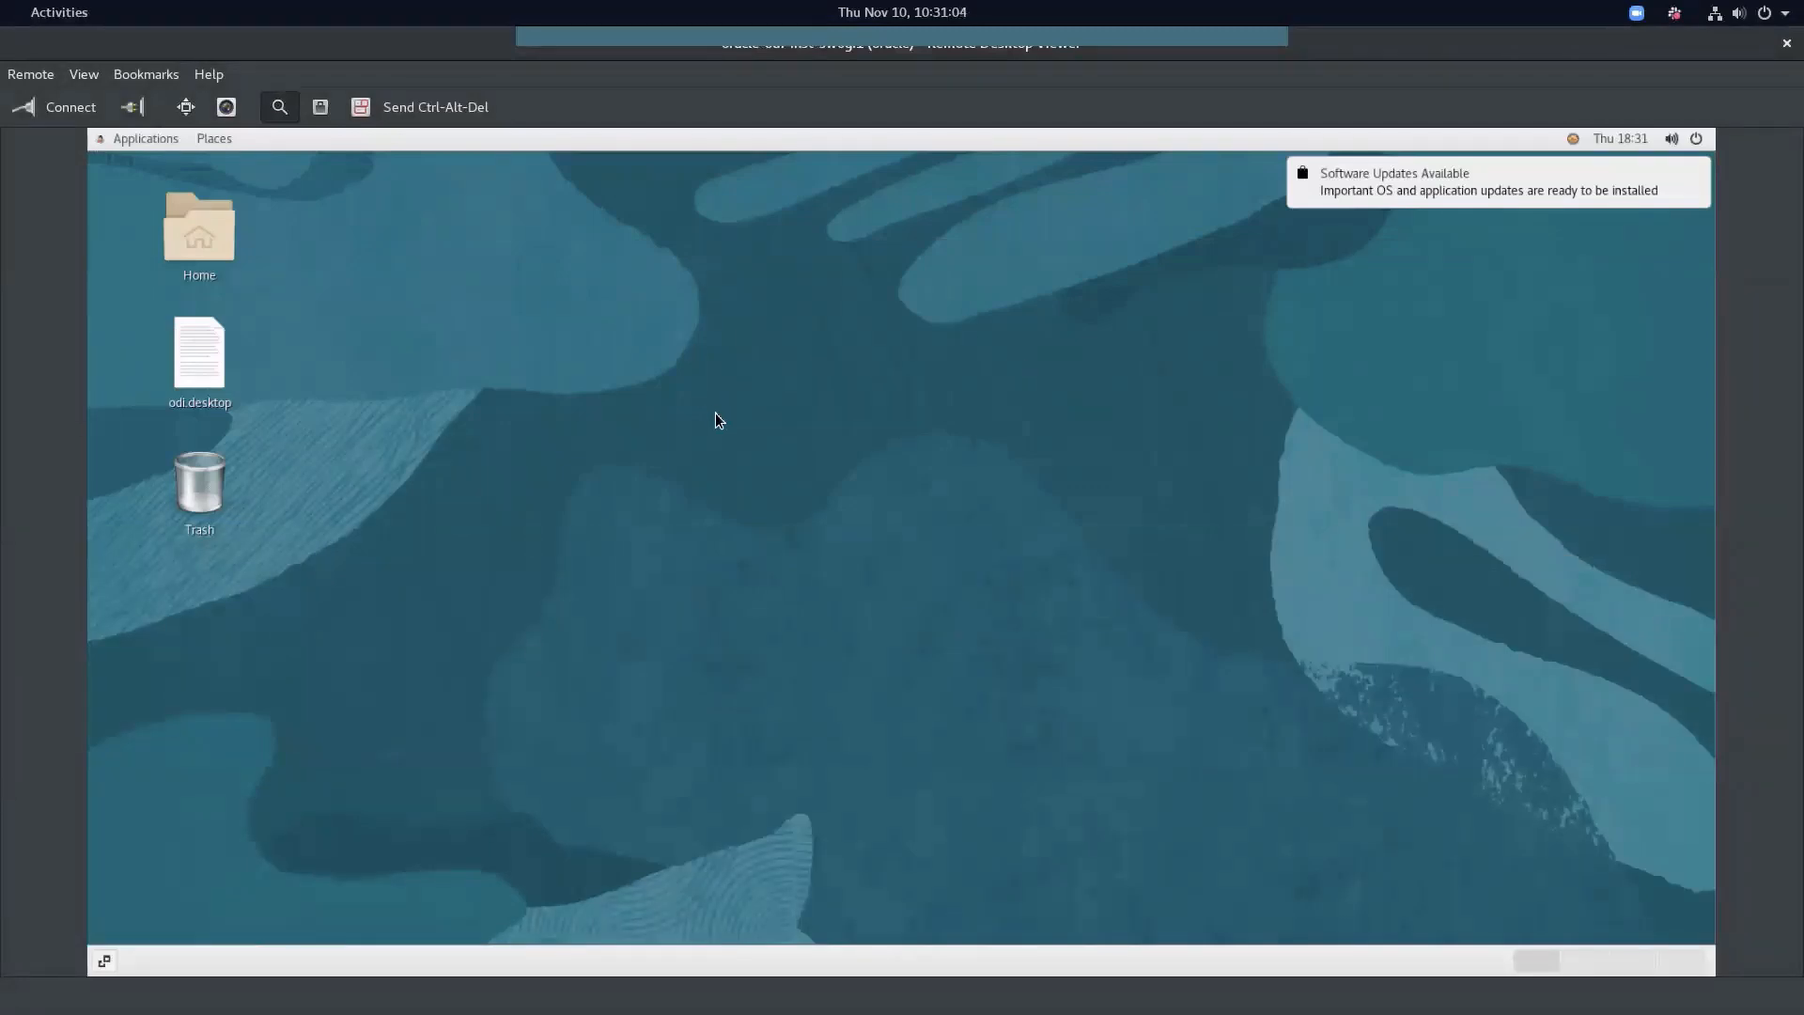
Launch ODI Studio from the remote desktop's Applications menu
left_click(117, 140)
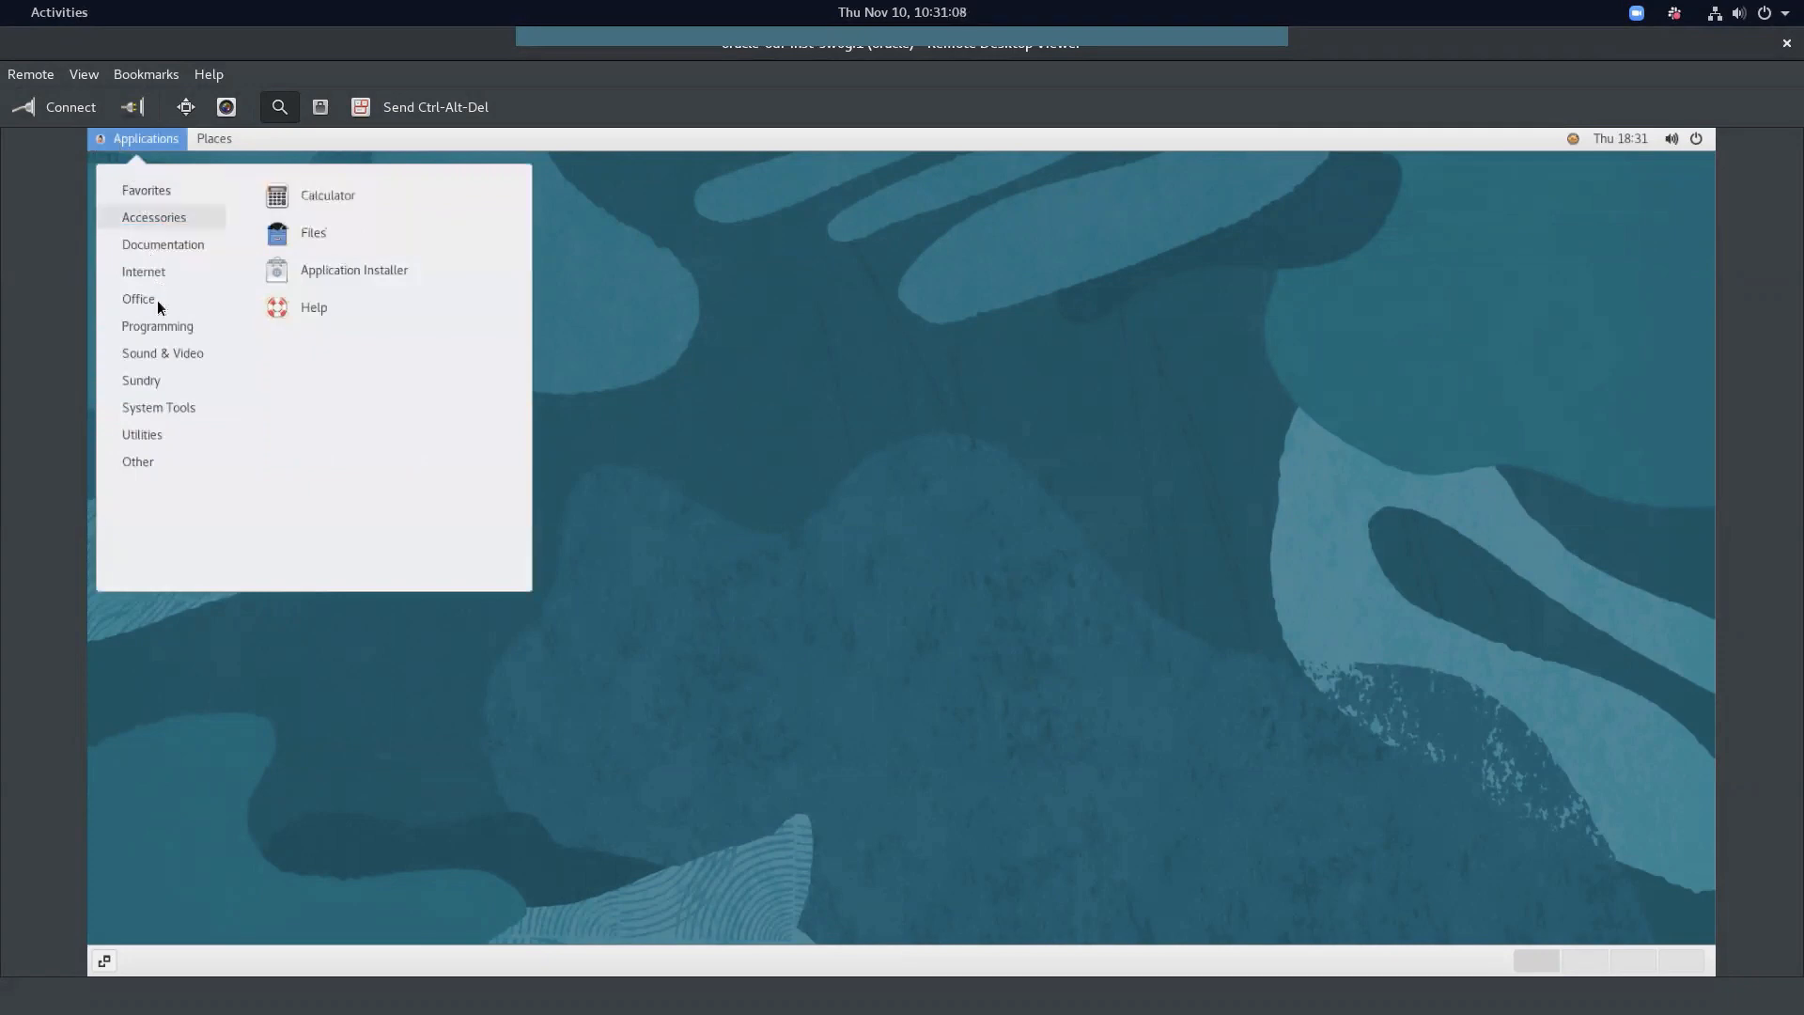
mouse_move(159, 324)
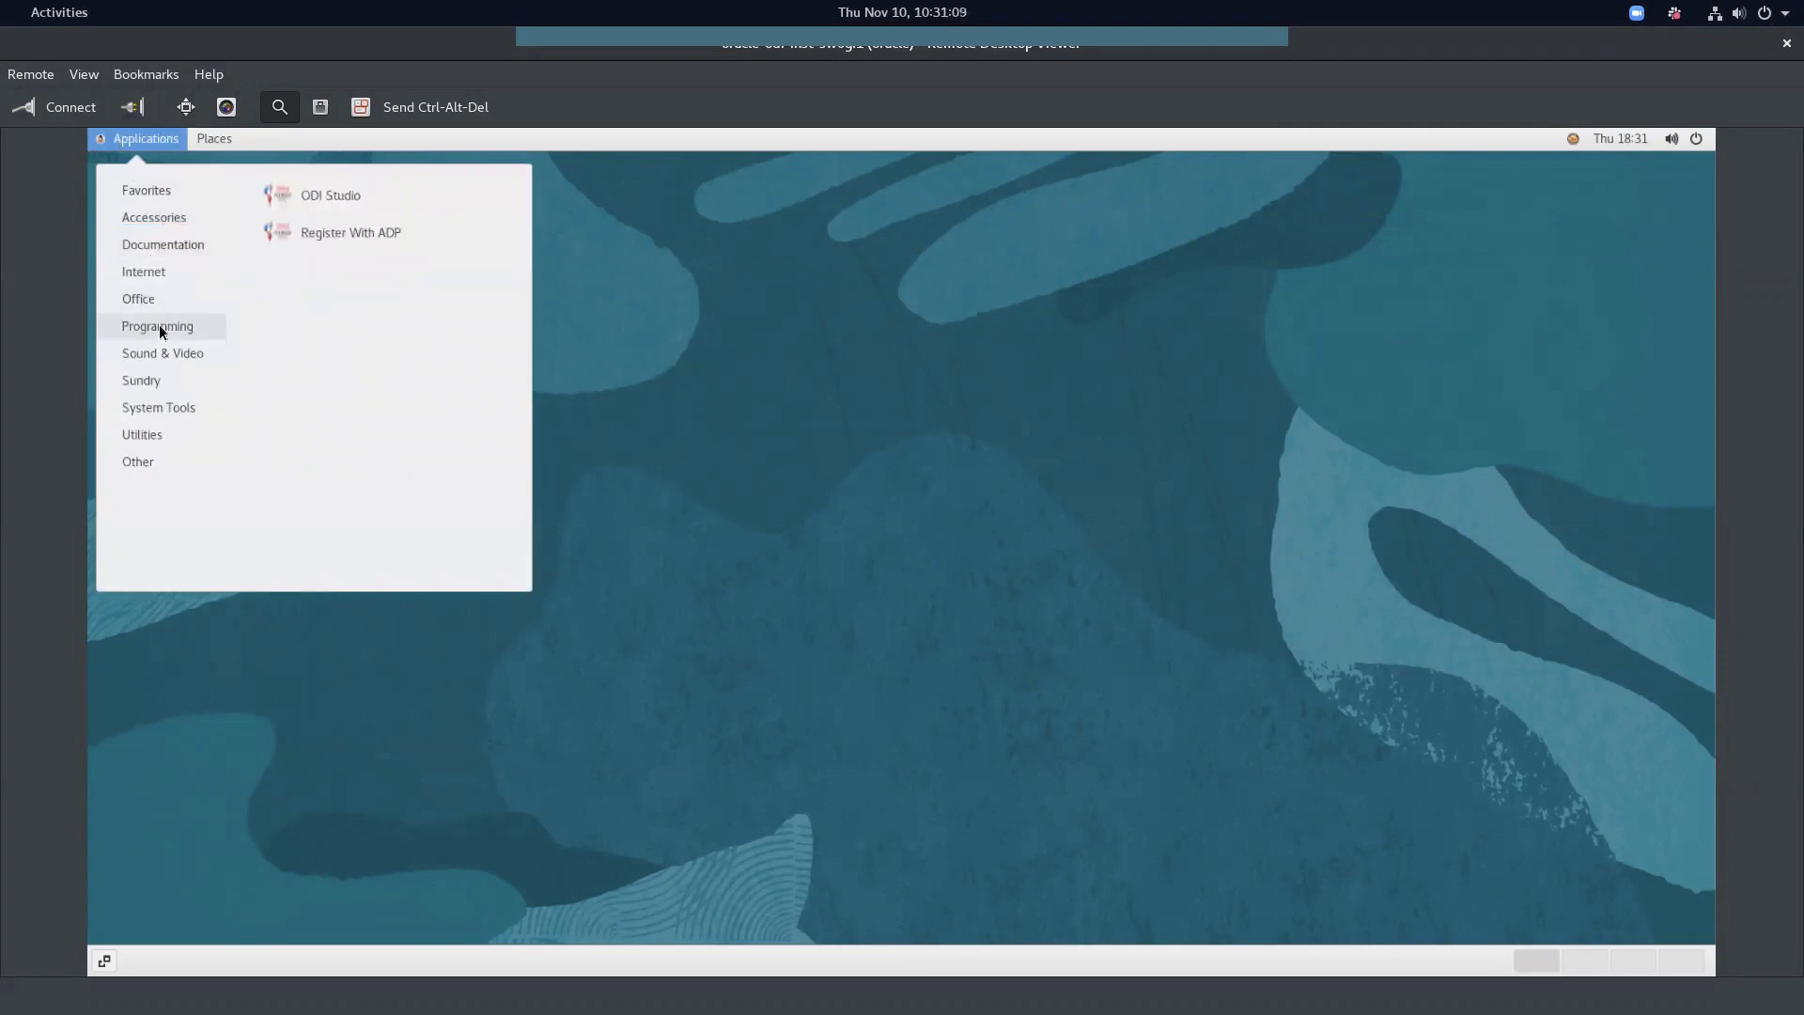
left_click(323, 195)
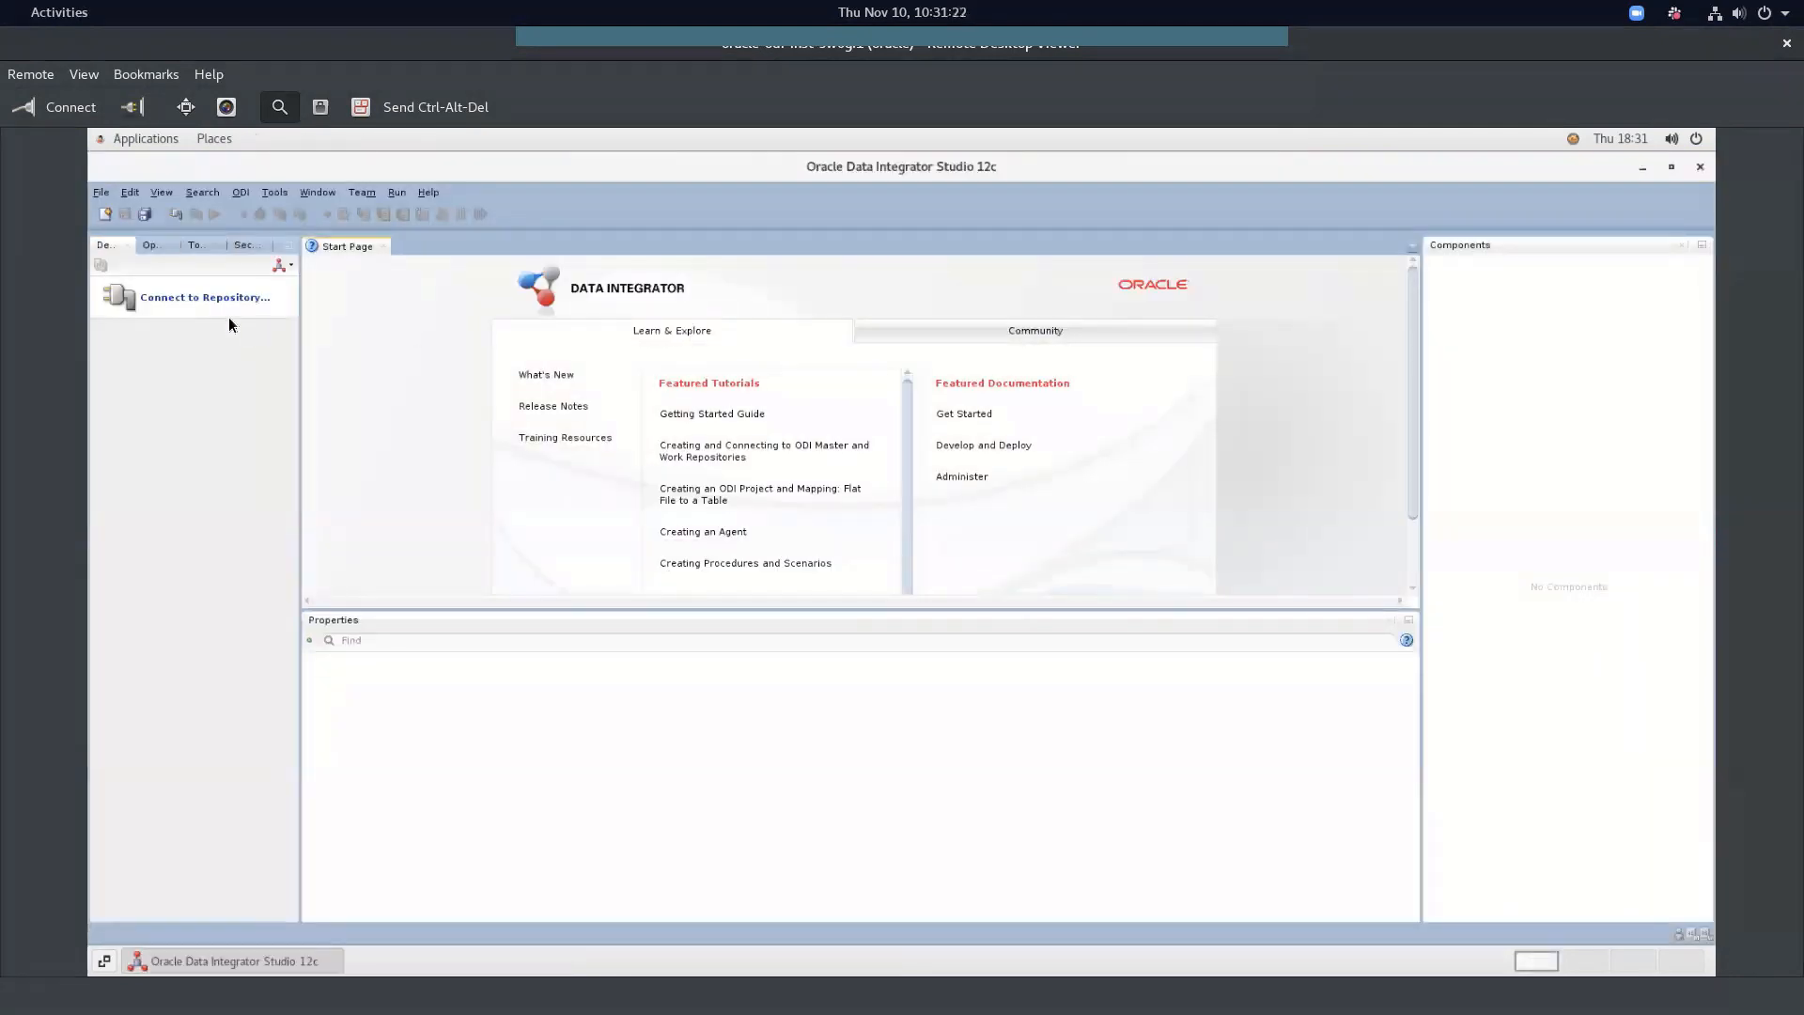
Log in to the ODISA_MYSQL work repository and show the Topology view
left_click(230, 299)
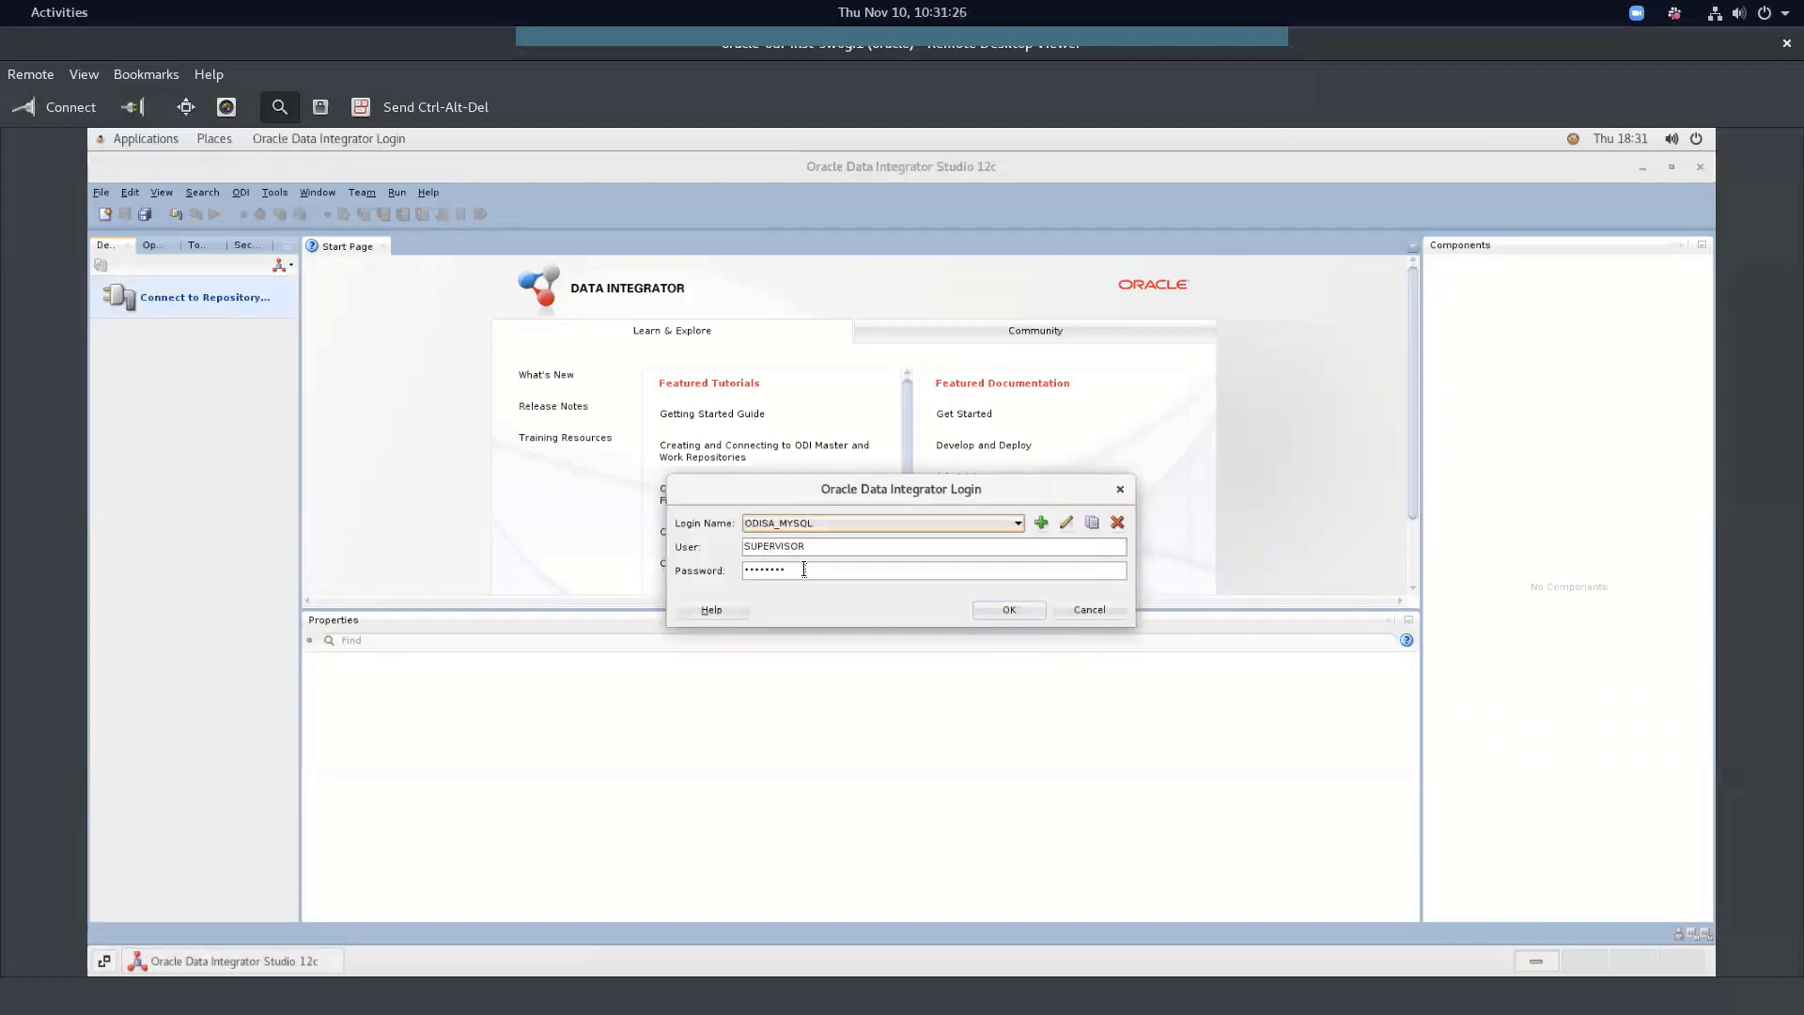
left_click(1008, 611)
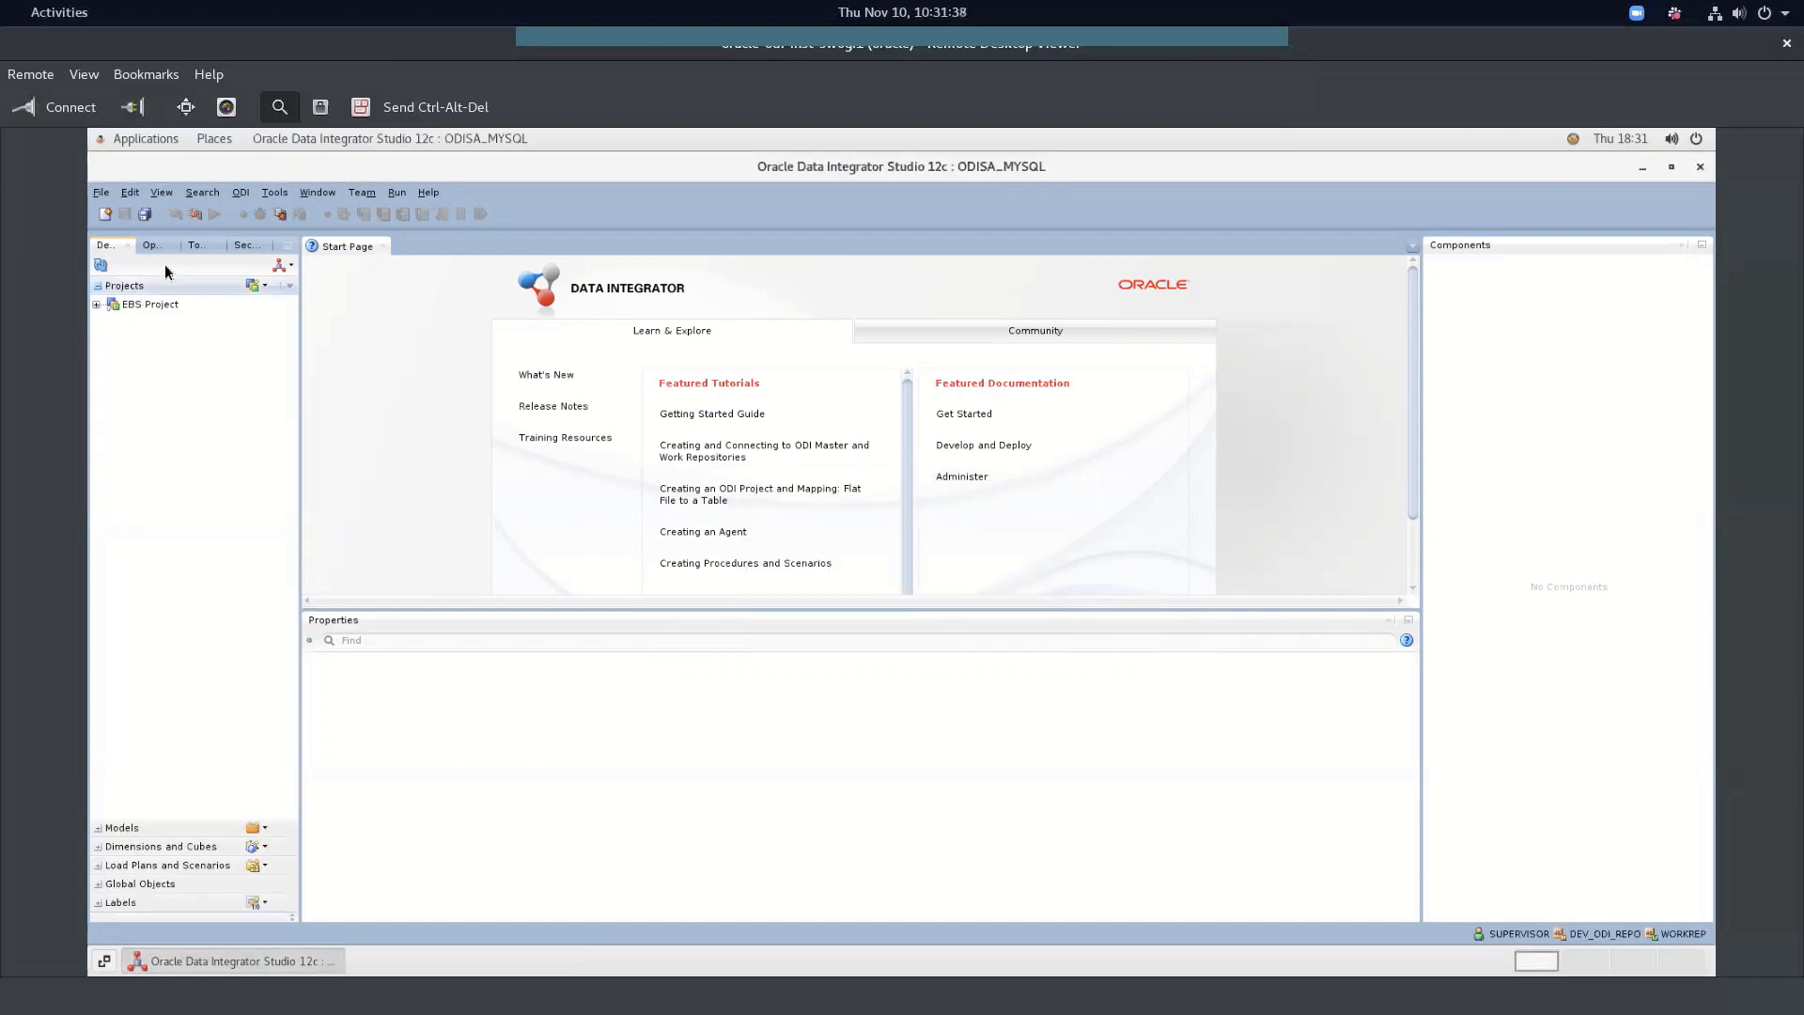
left_click(196, 246)
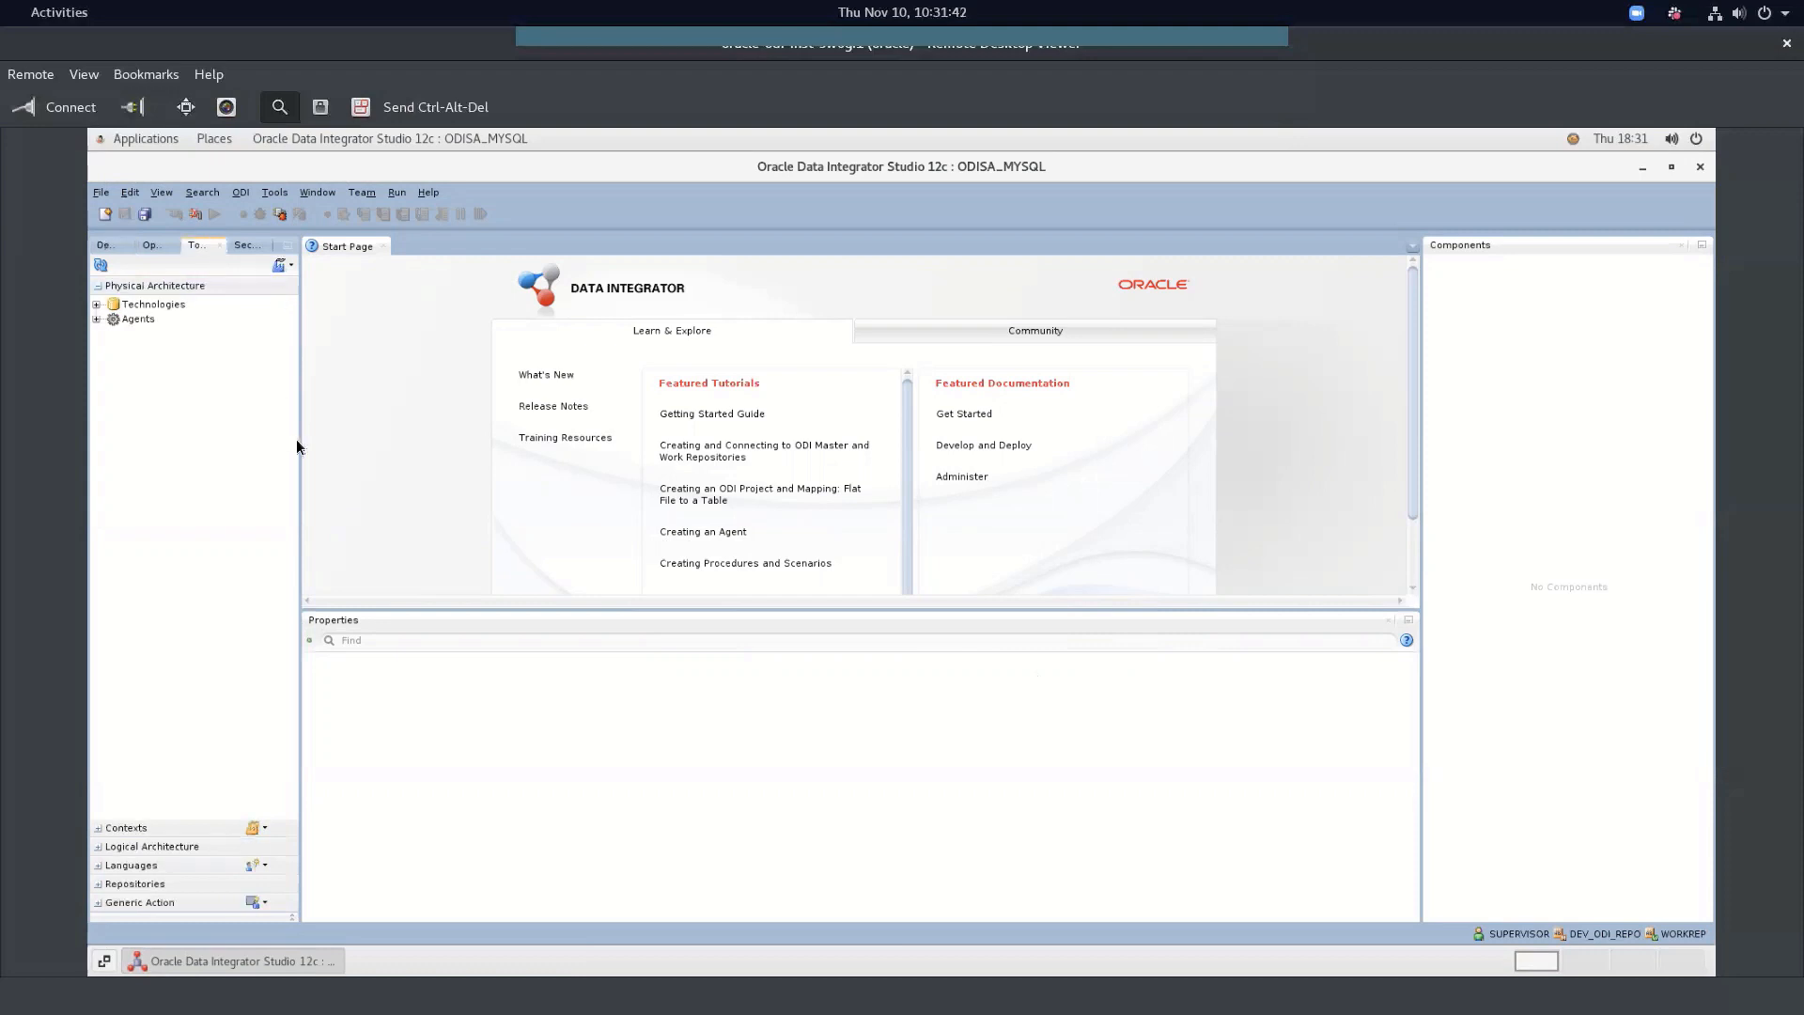
Expand Physical Architecture's Technologies and the Oracle technology's data servers
left_click(323, 544)
left_click(274, 539)
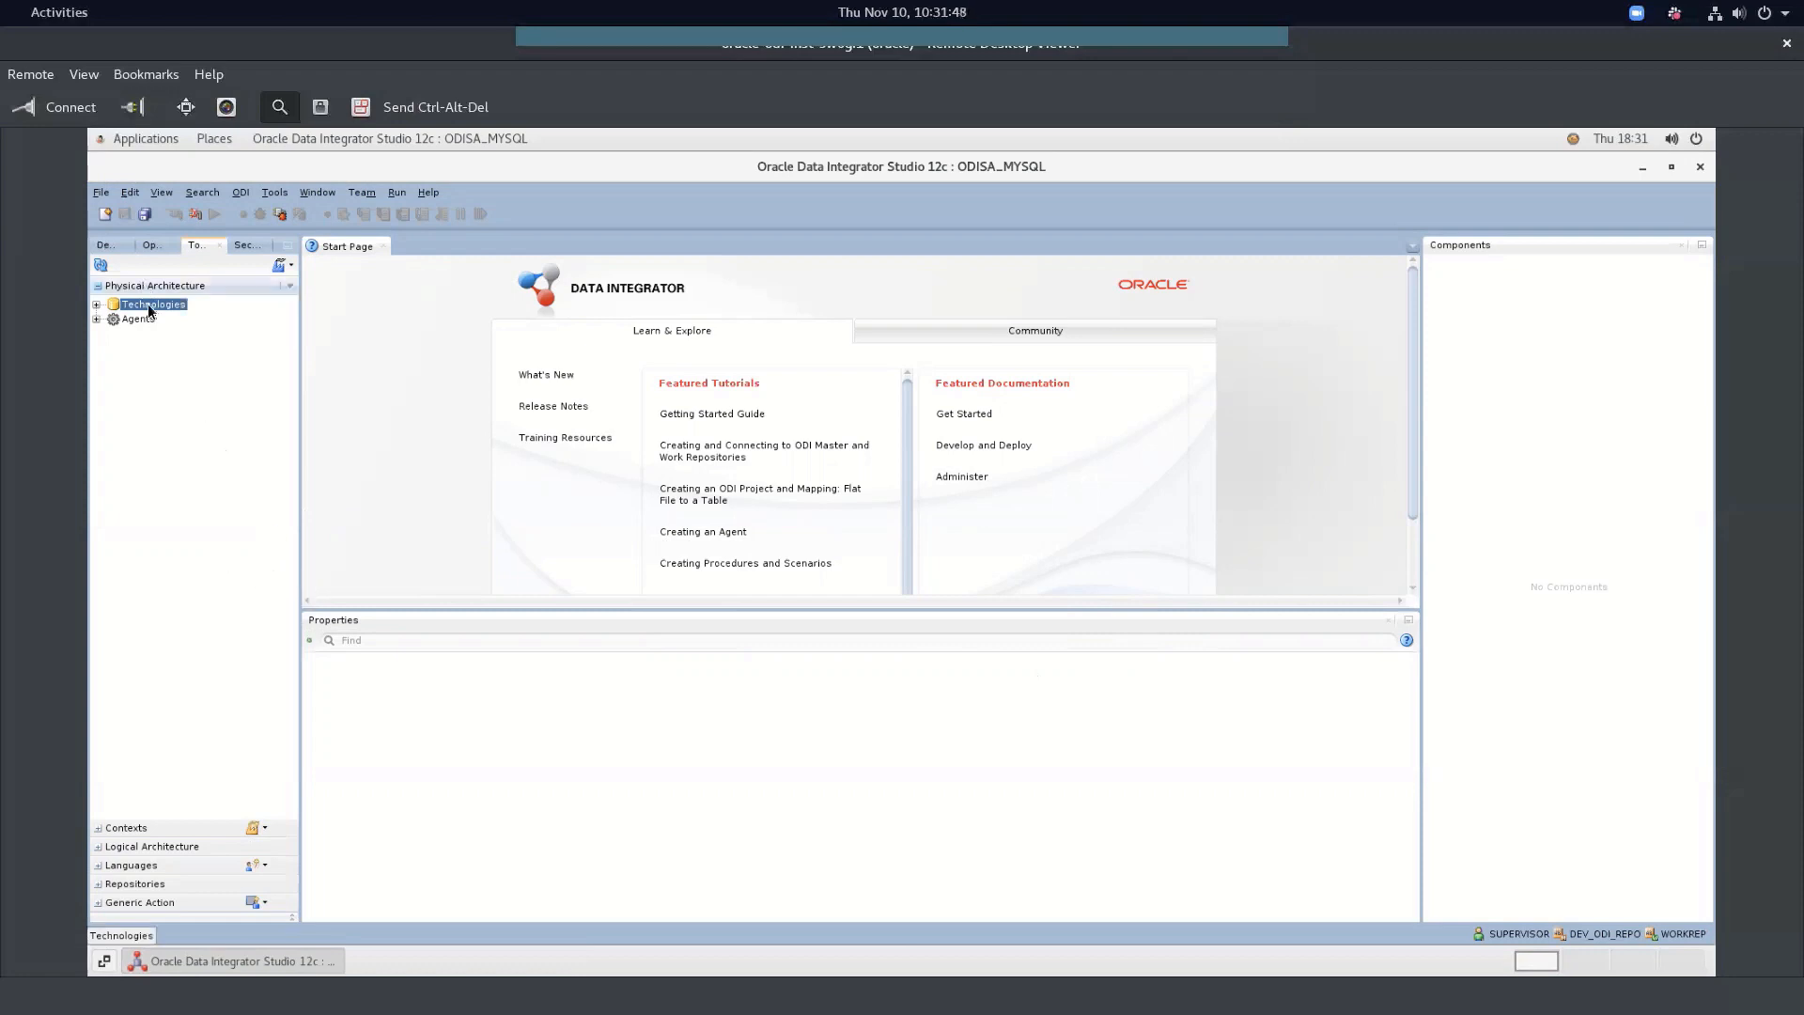
left_click(96, 305)
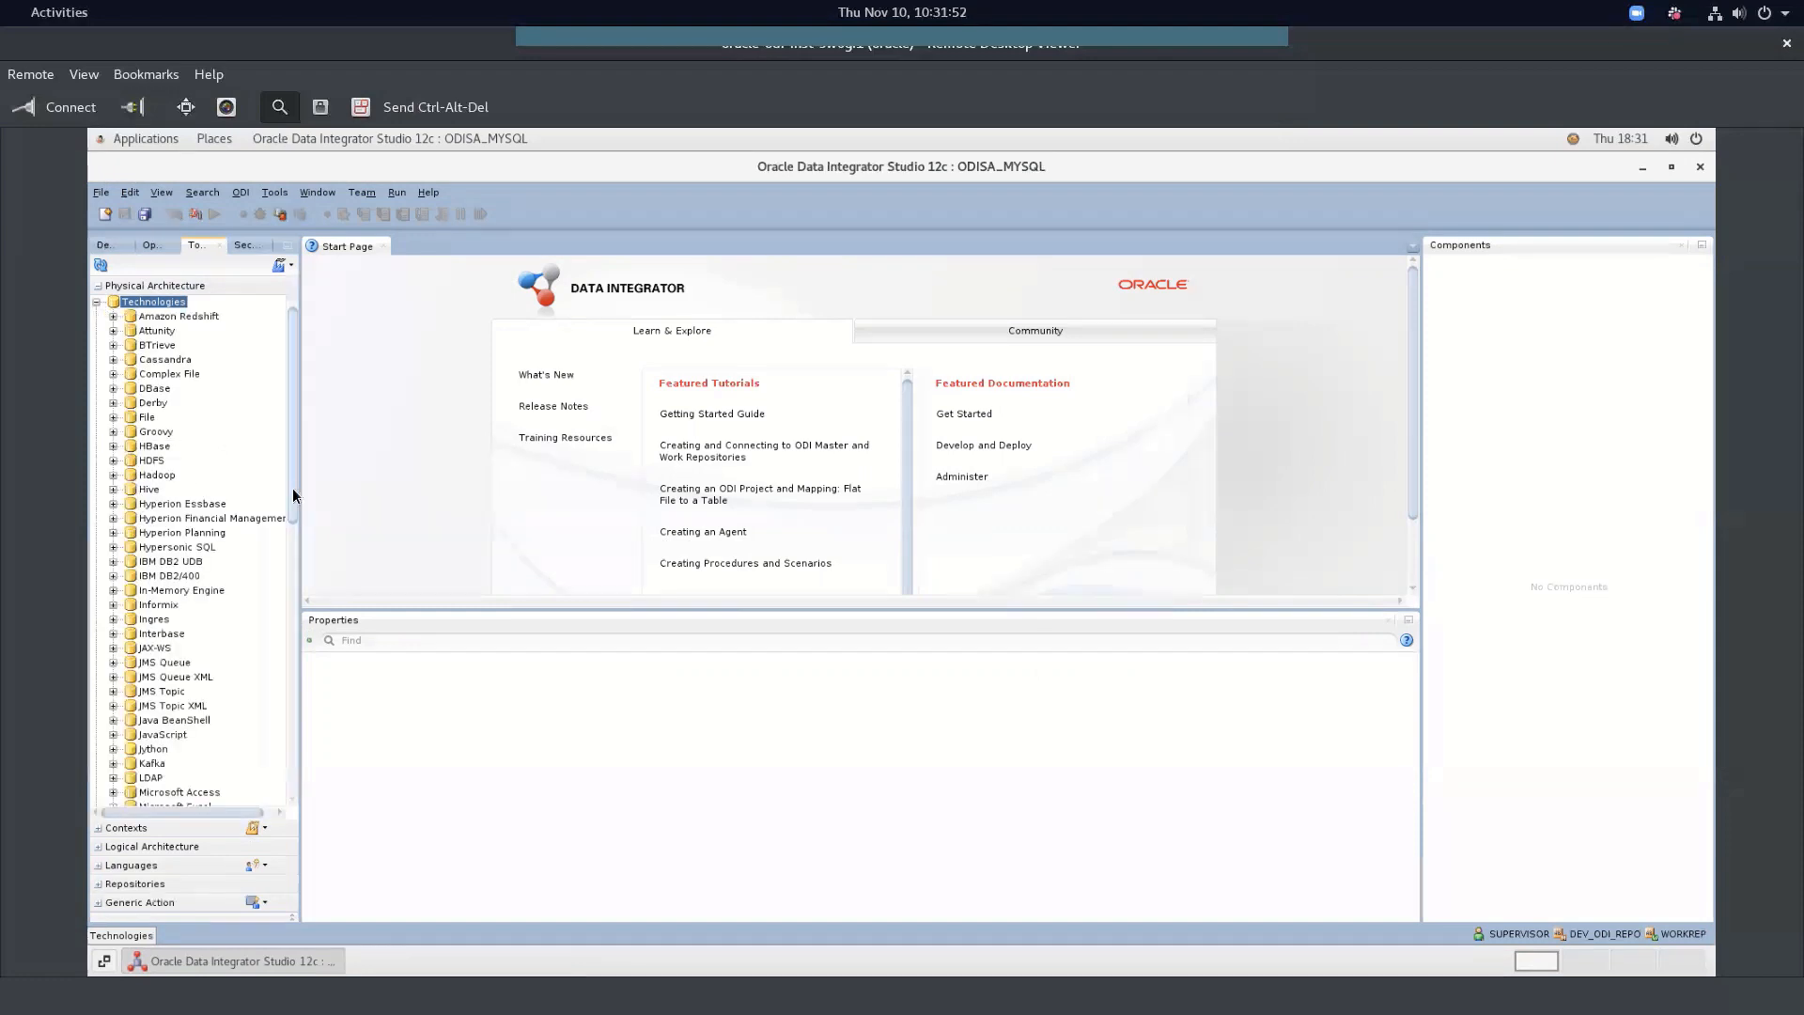
left_click_drag(291, 487, 290, 629)
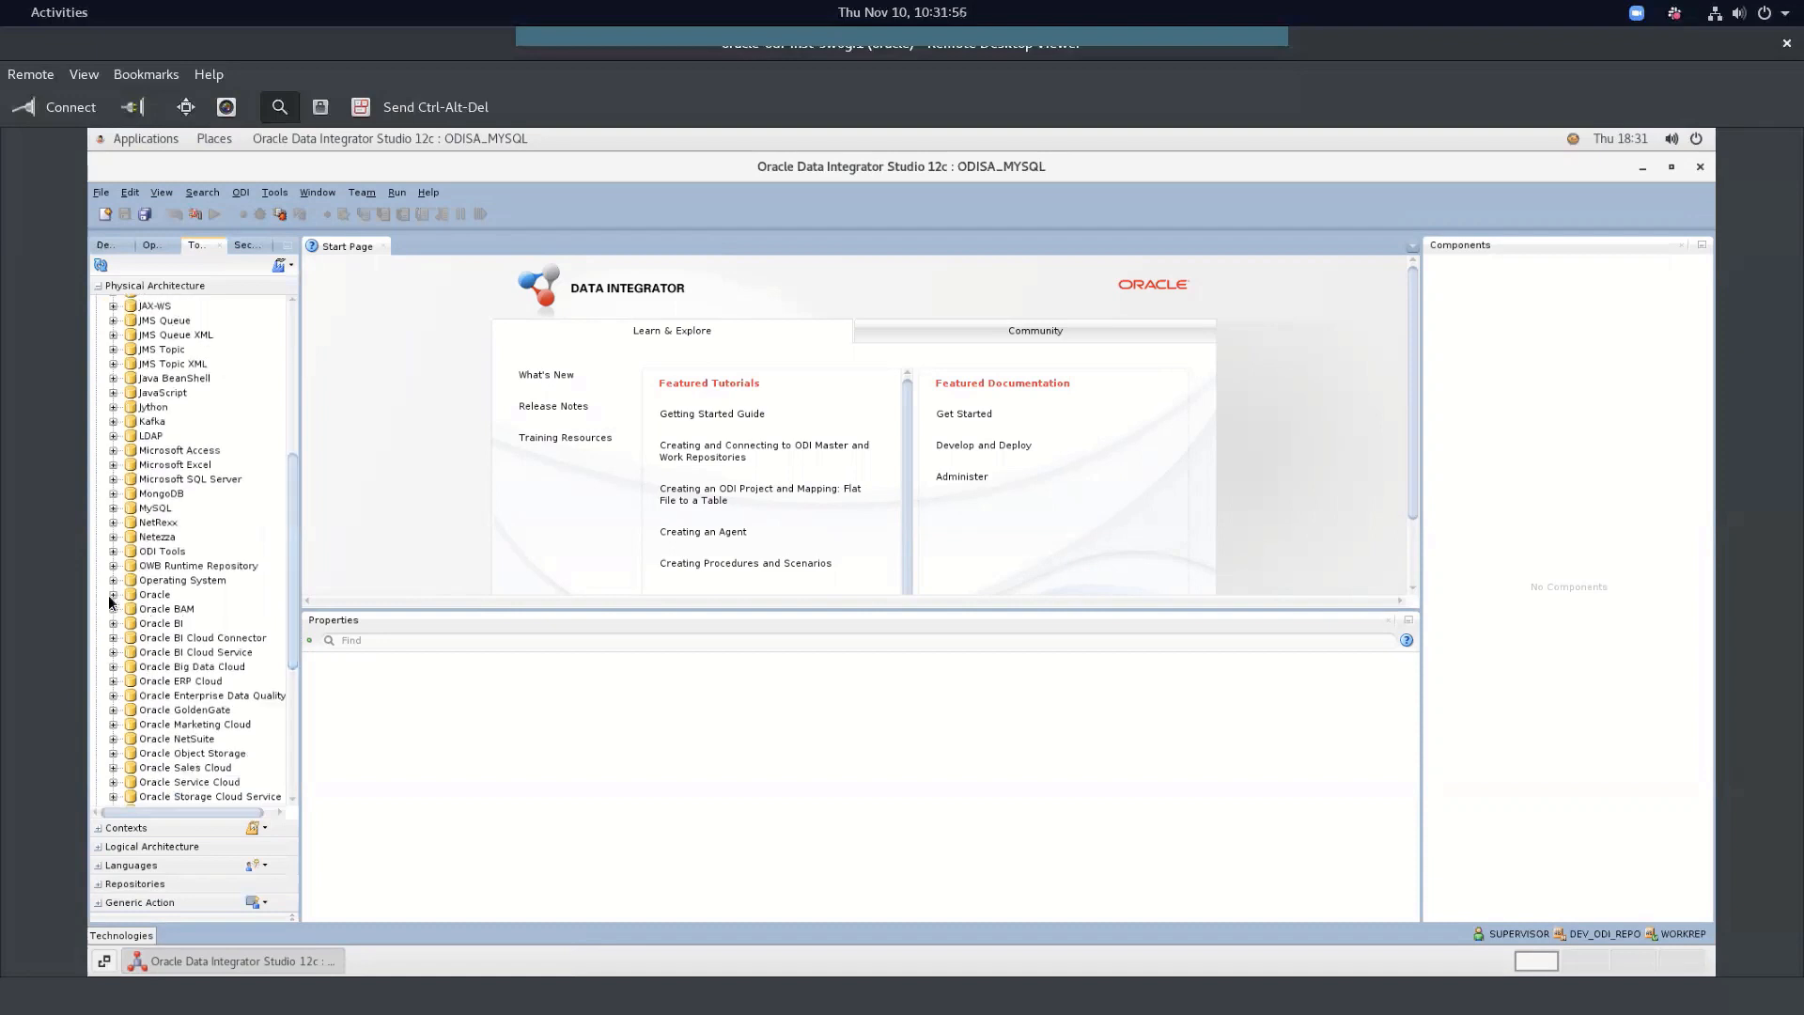
left_click(114, 595)
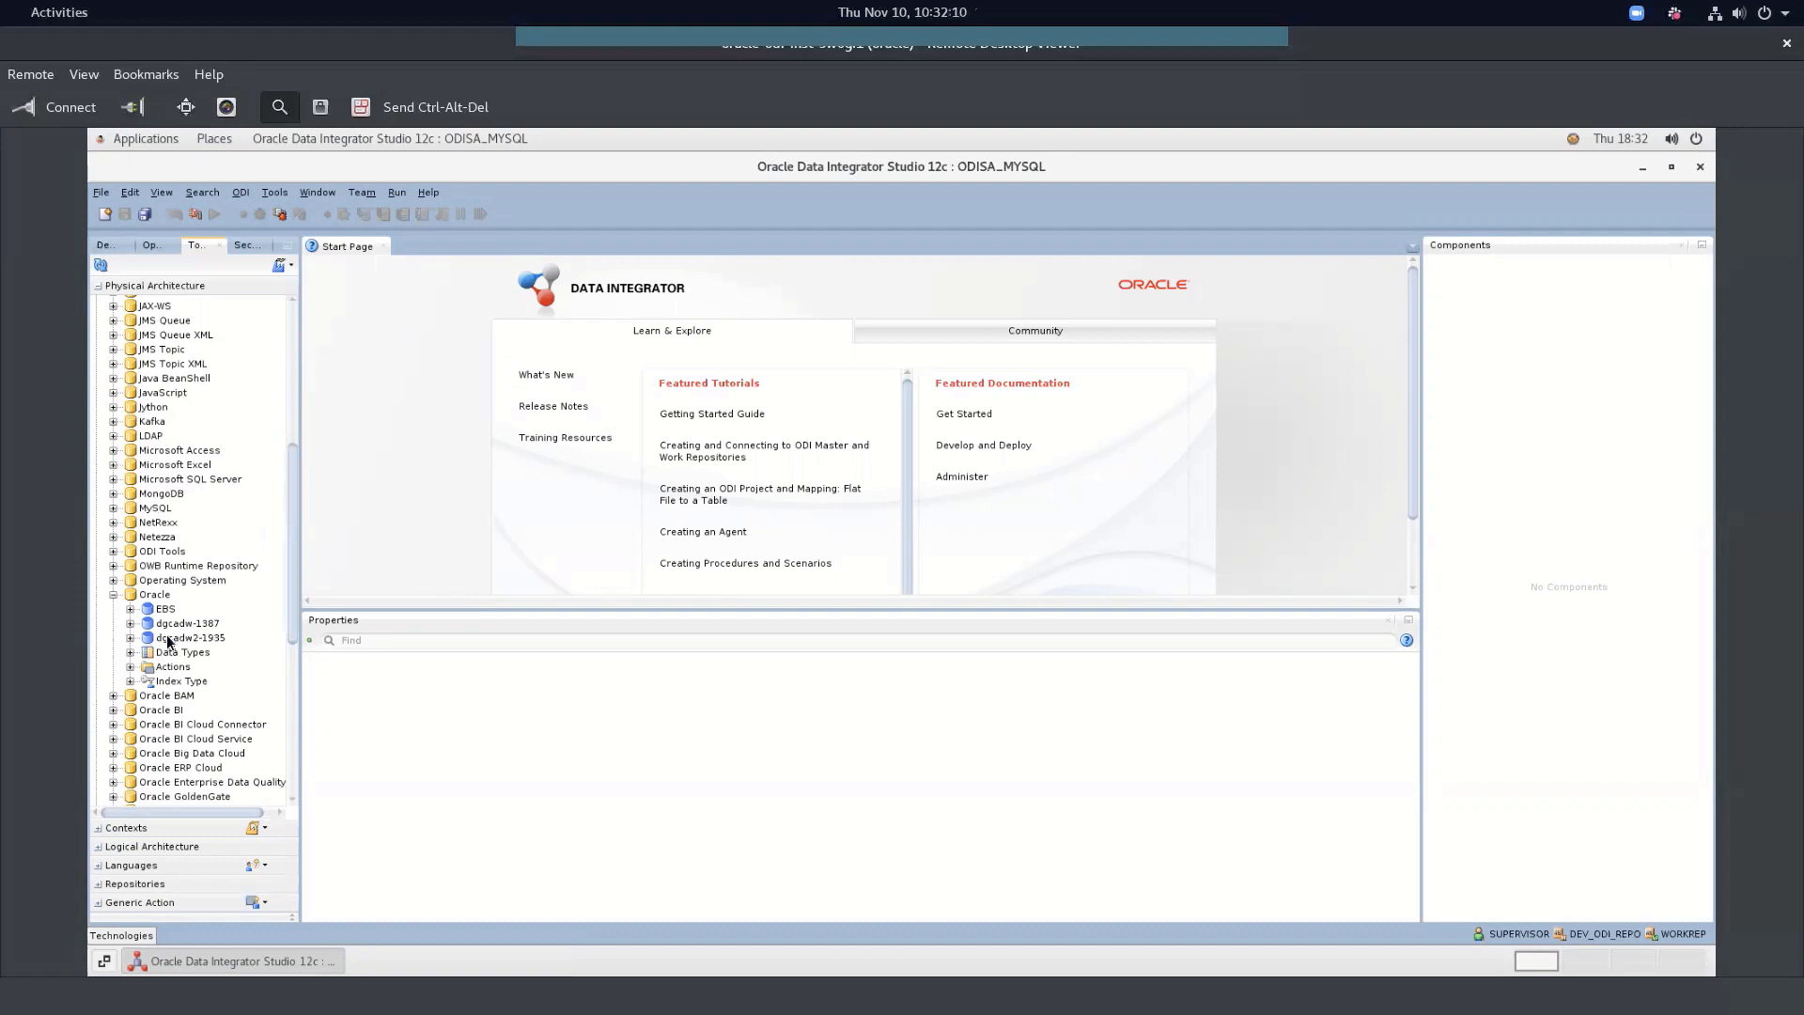
Look over dgcadw-1387 and dgcadw2-1935, expand EBS to show EBS.GL, and open EBS's editor
left_click(197, 622)
left_click(196, 637)
left_click(196, 622)
left_click(141, 611)
left_click(131, 610)
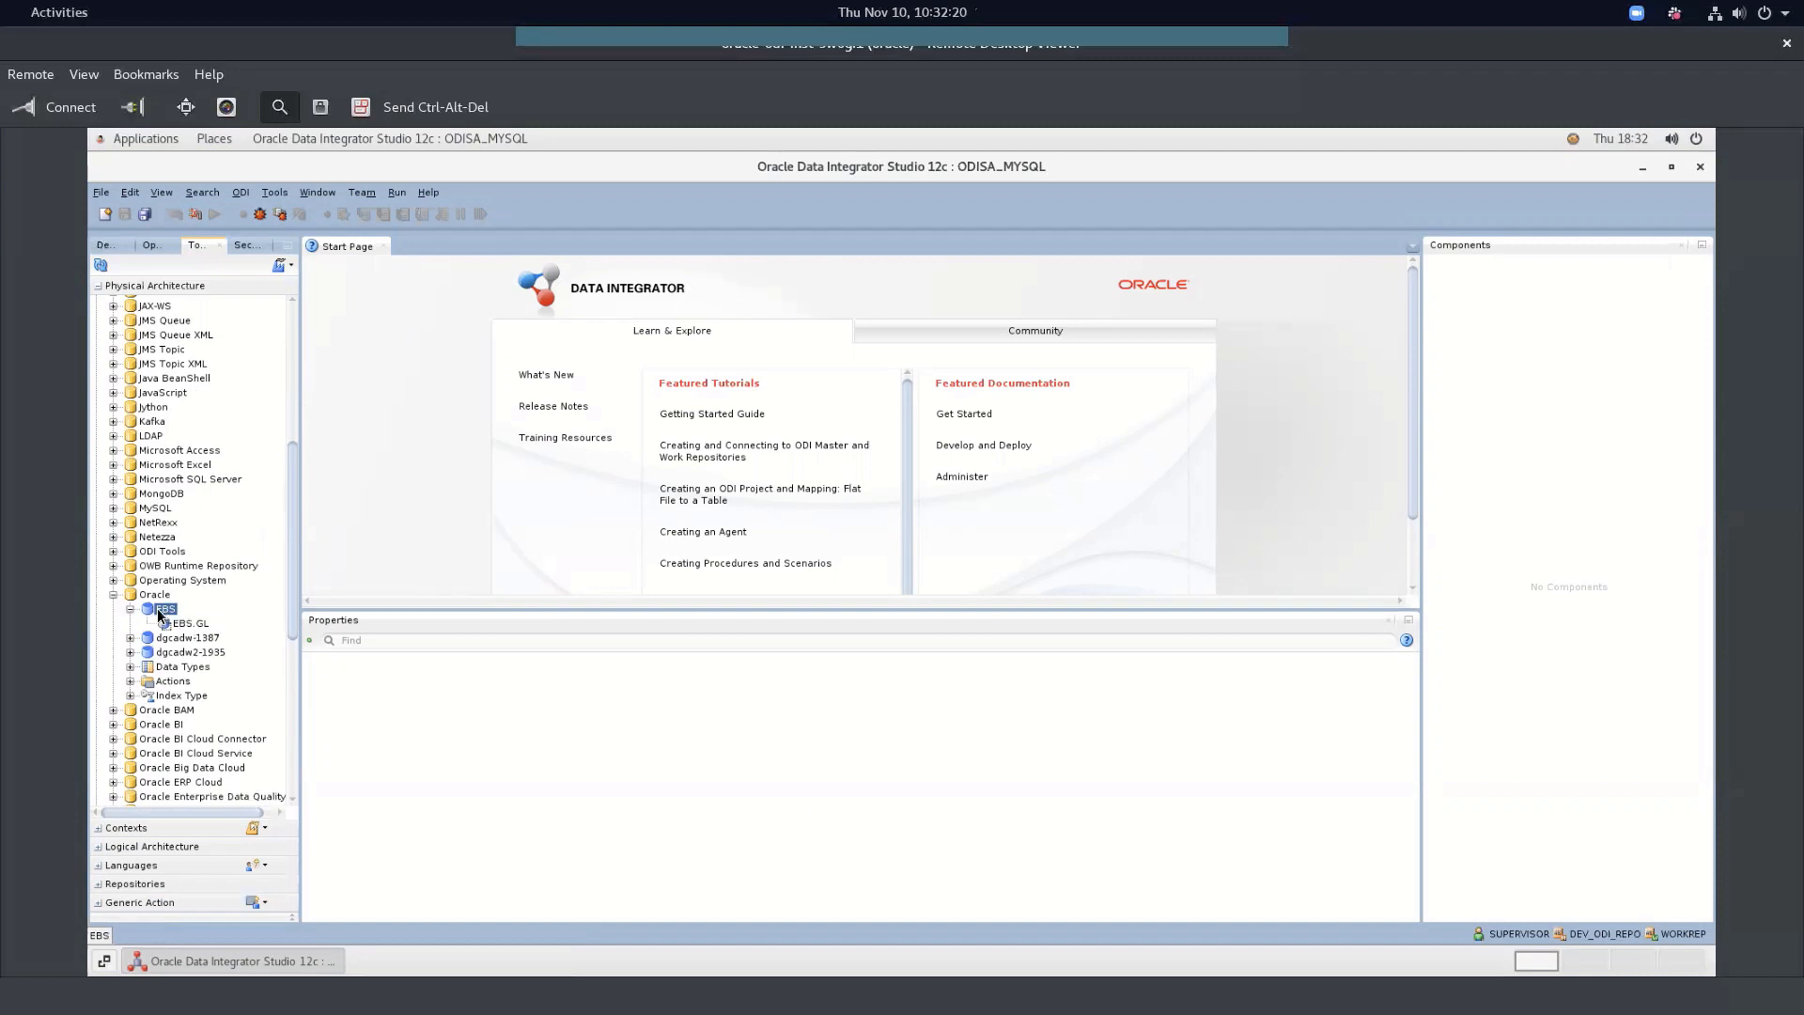
double_click(163, 610)
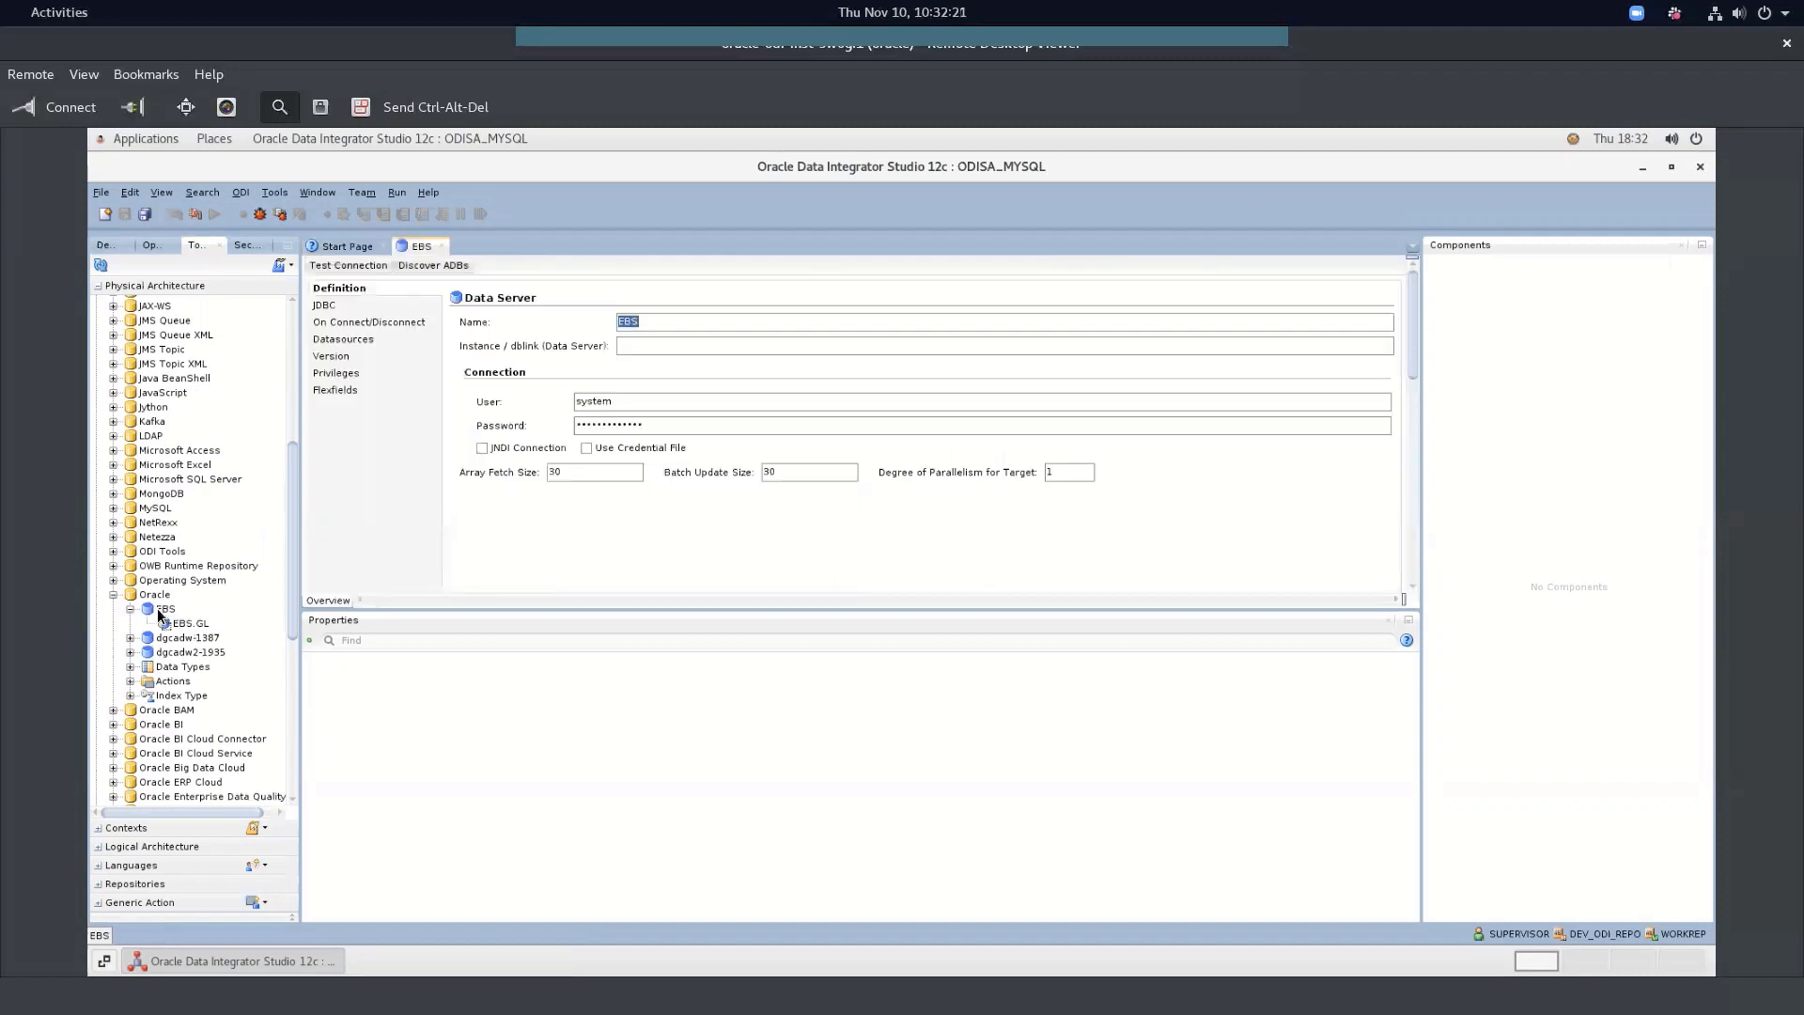
Check the EBS server's JDBC settings and the EBS.GL physical schema, then close both editors
left_click(321, 307)
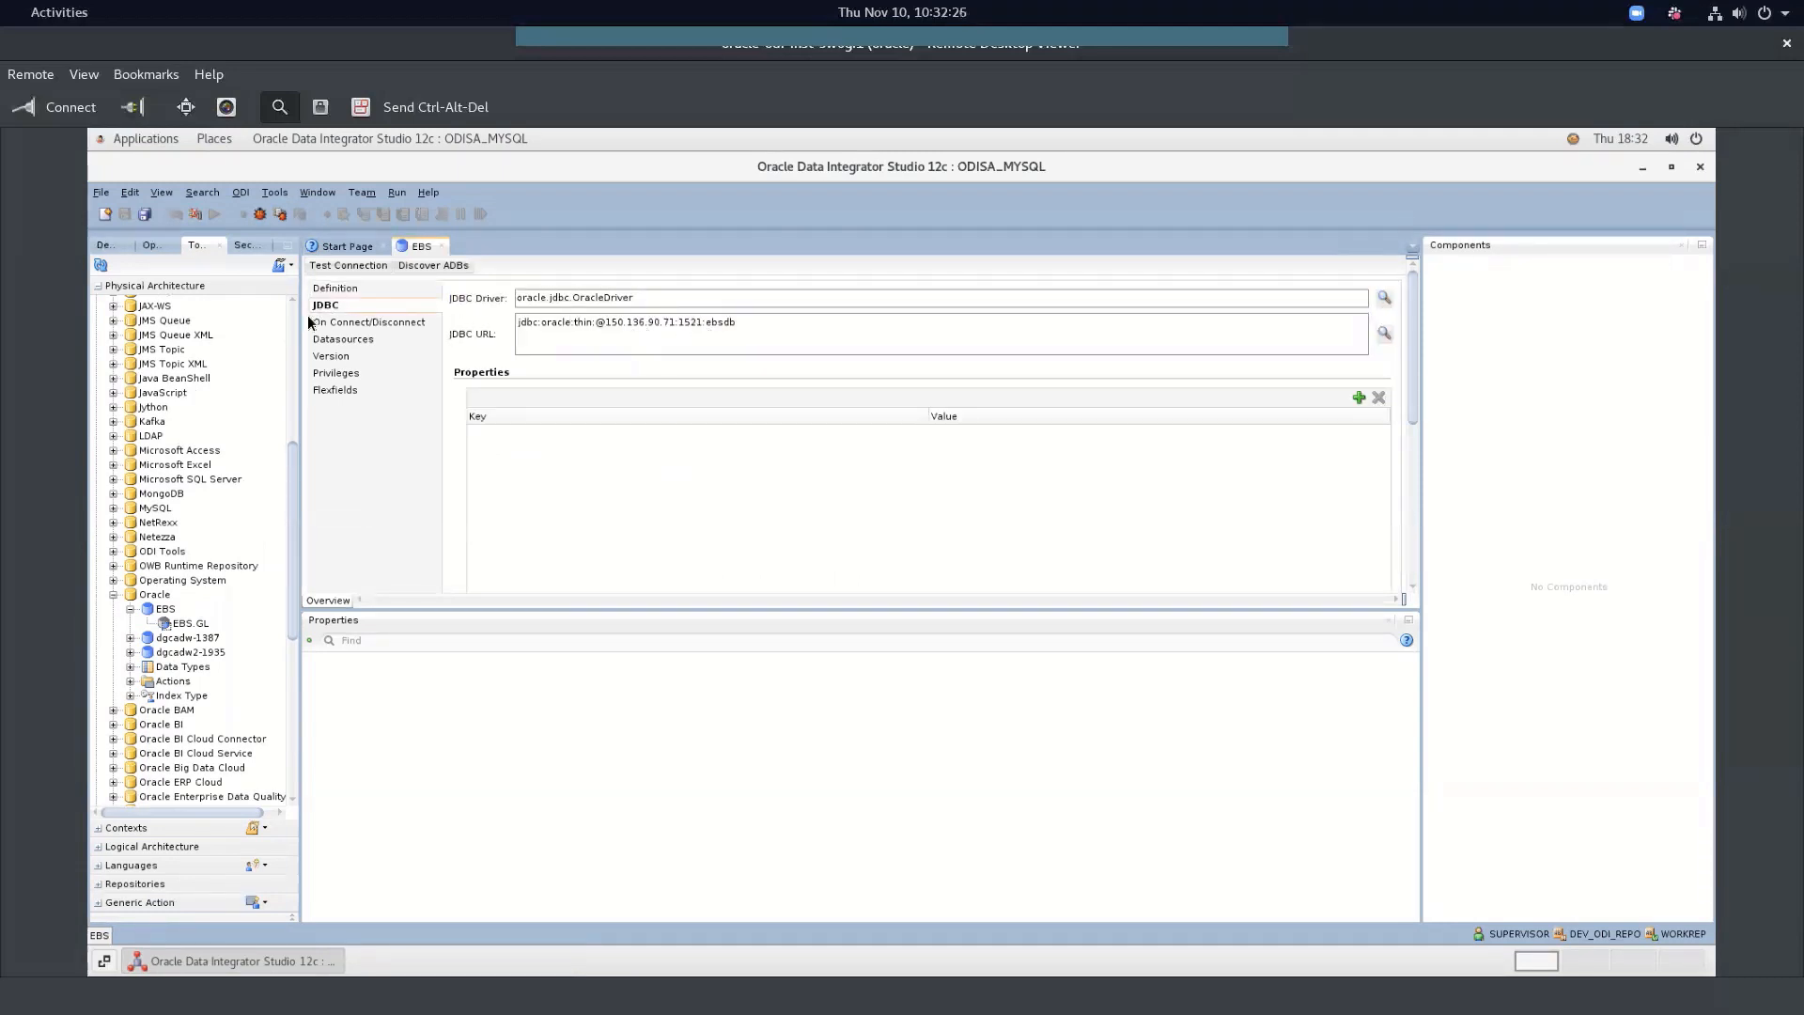
left_click(192, 625)
double_click(193, 624)
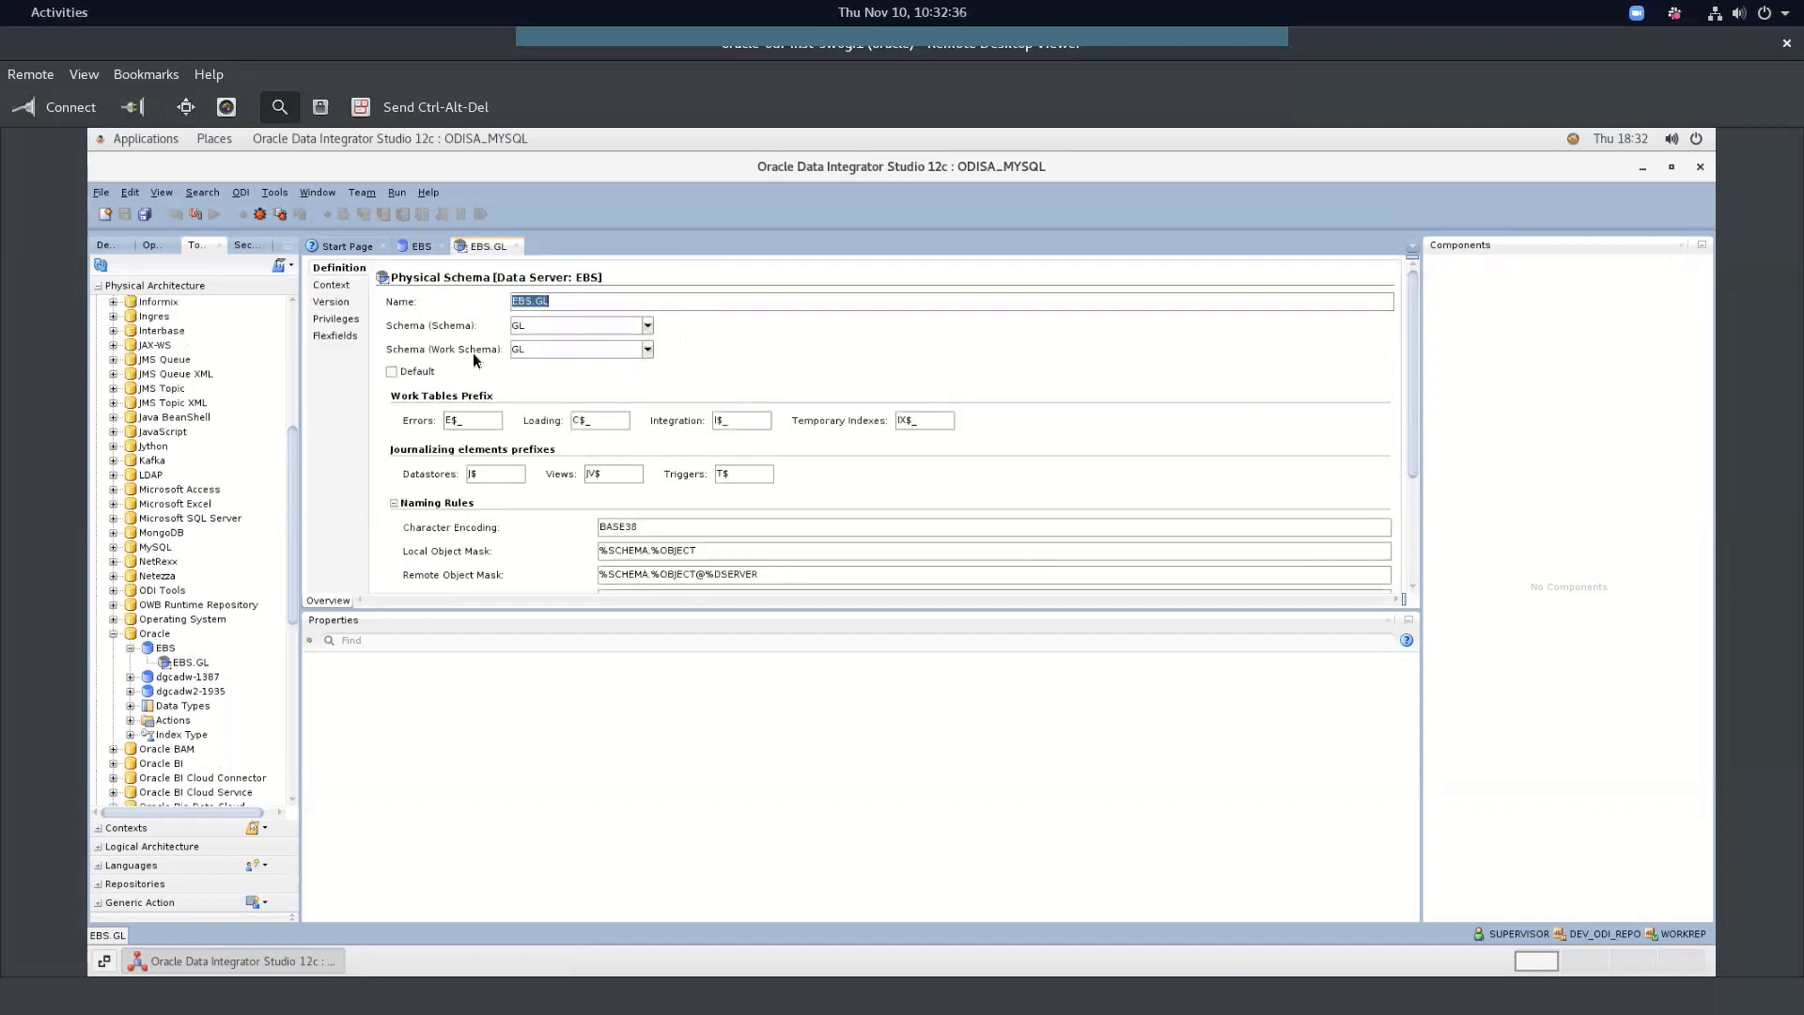
left_click(516, 246)
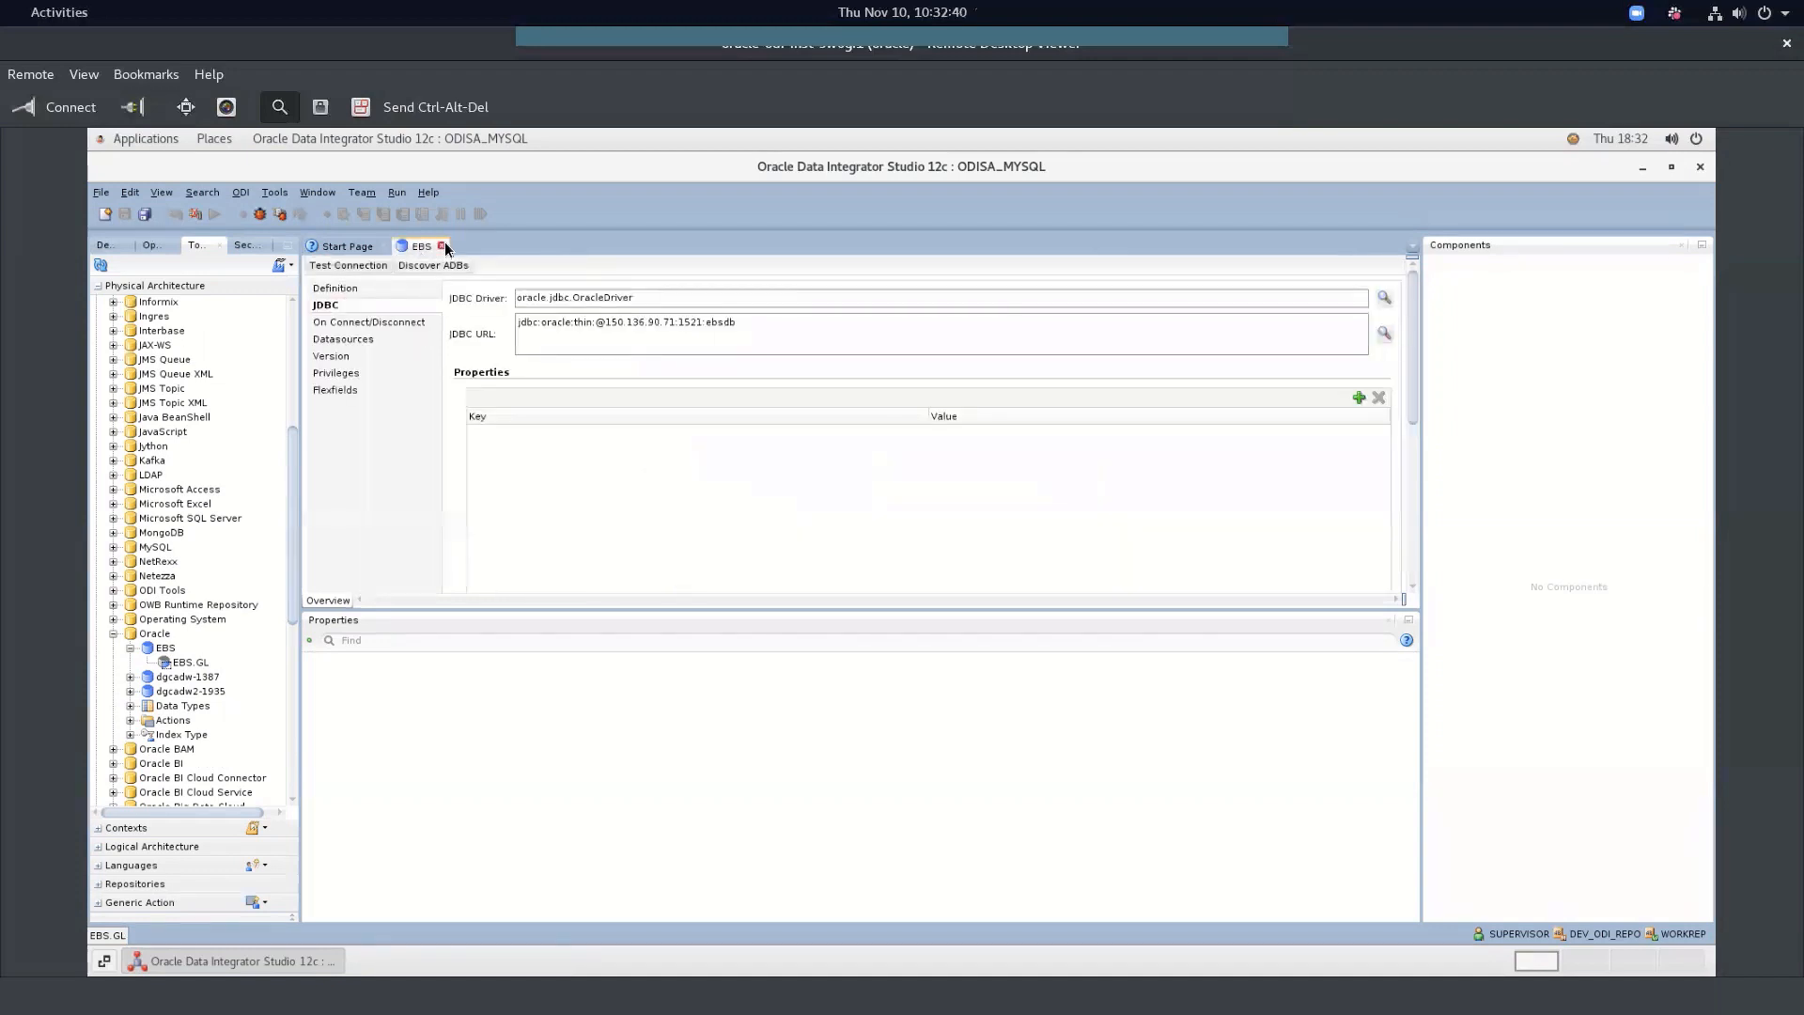
left_click(442, 247)
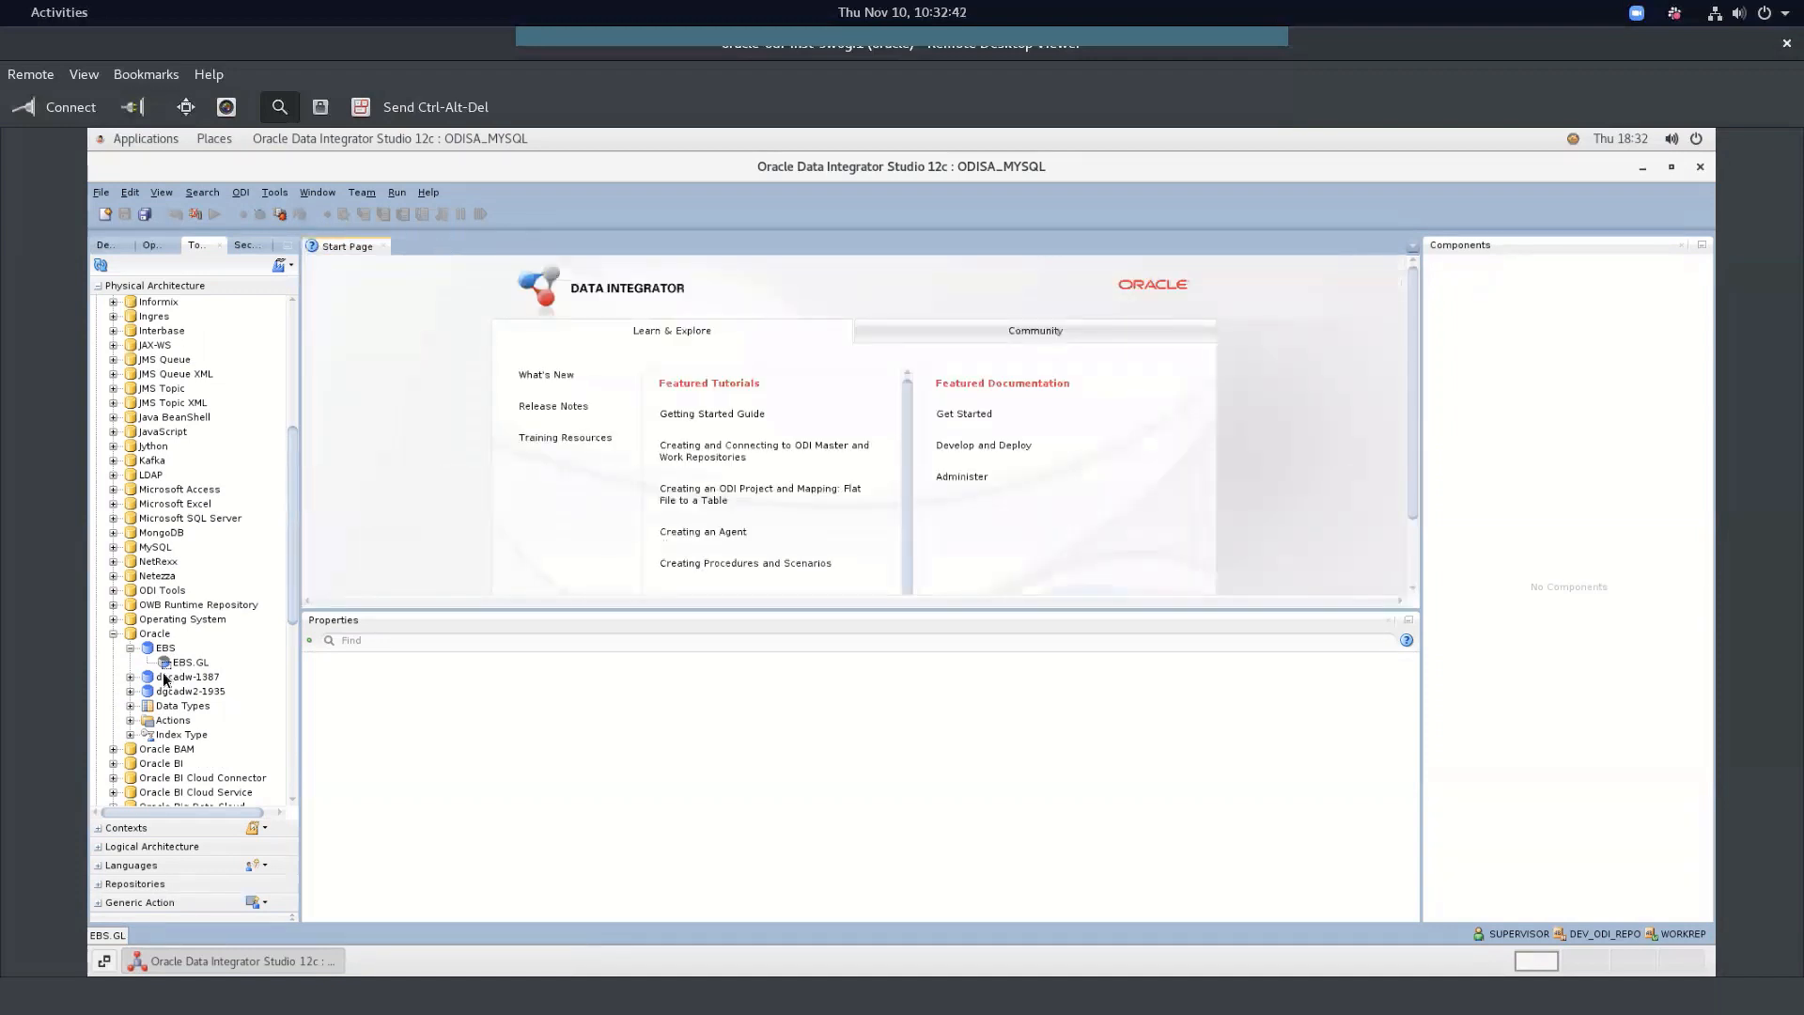
Open the dgcadw-1387 data server and view its wallet-based JDBC connection
left_click(130, 676)
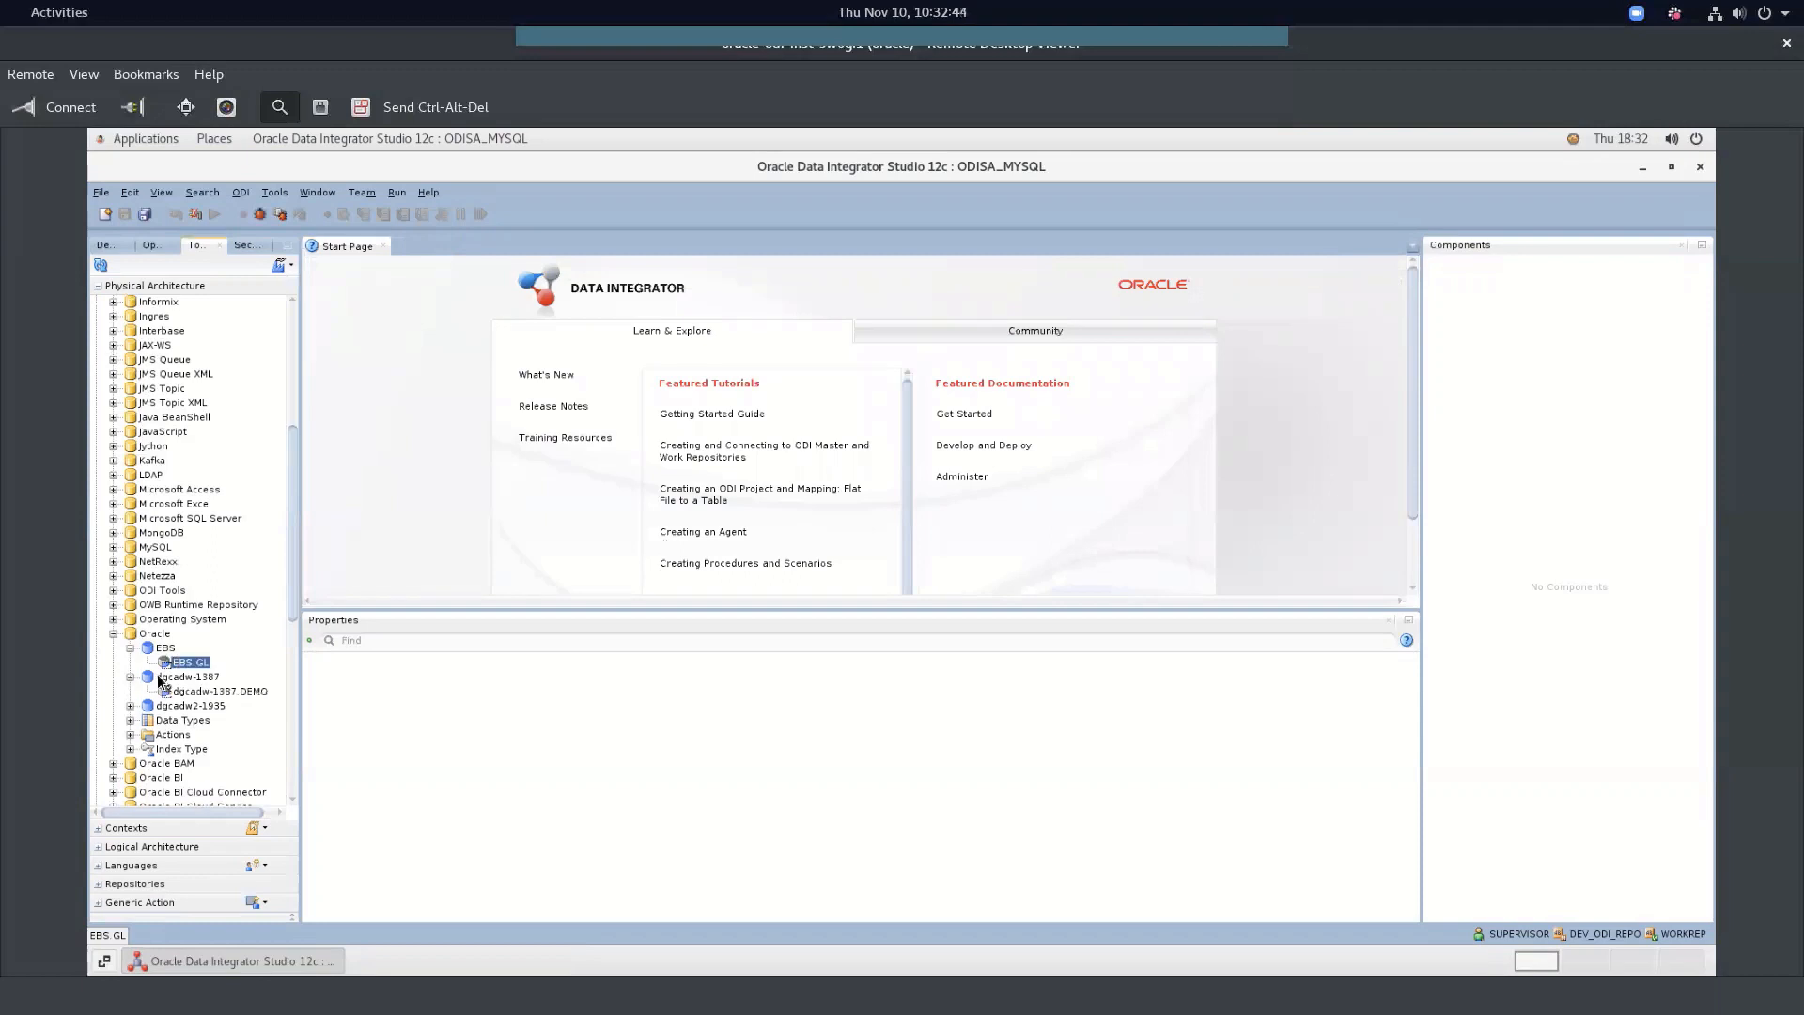
double_click(172, 675)
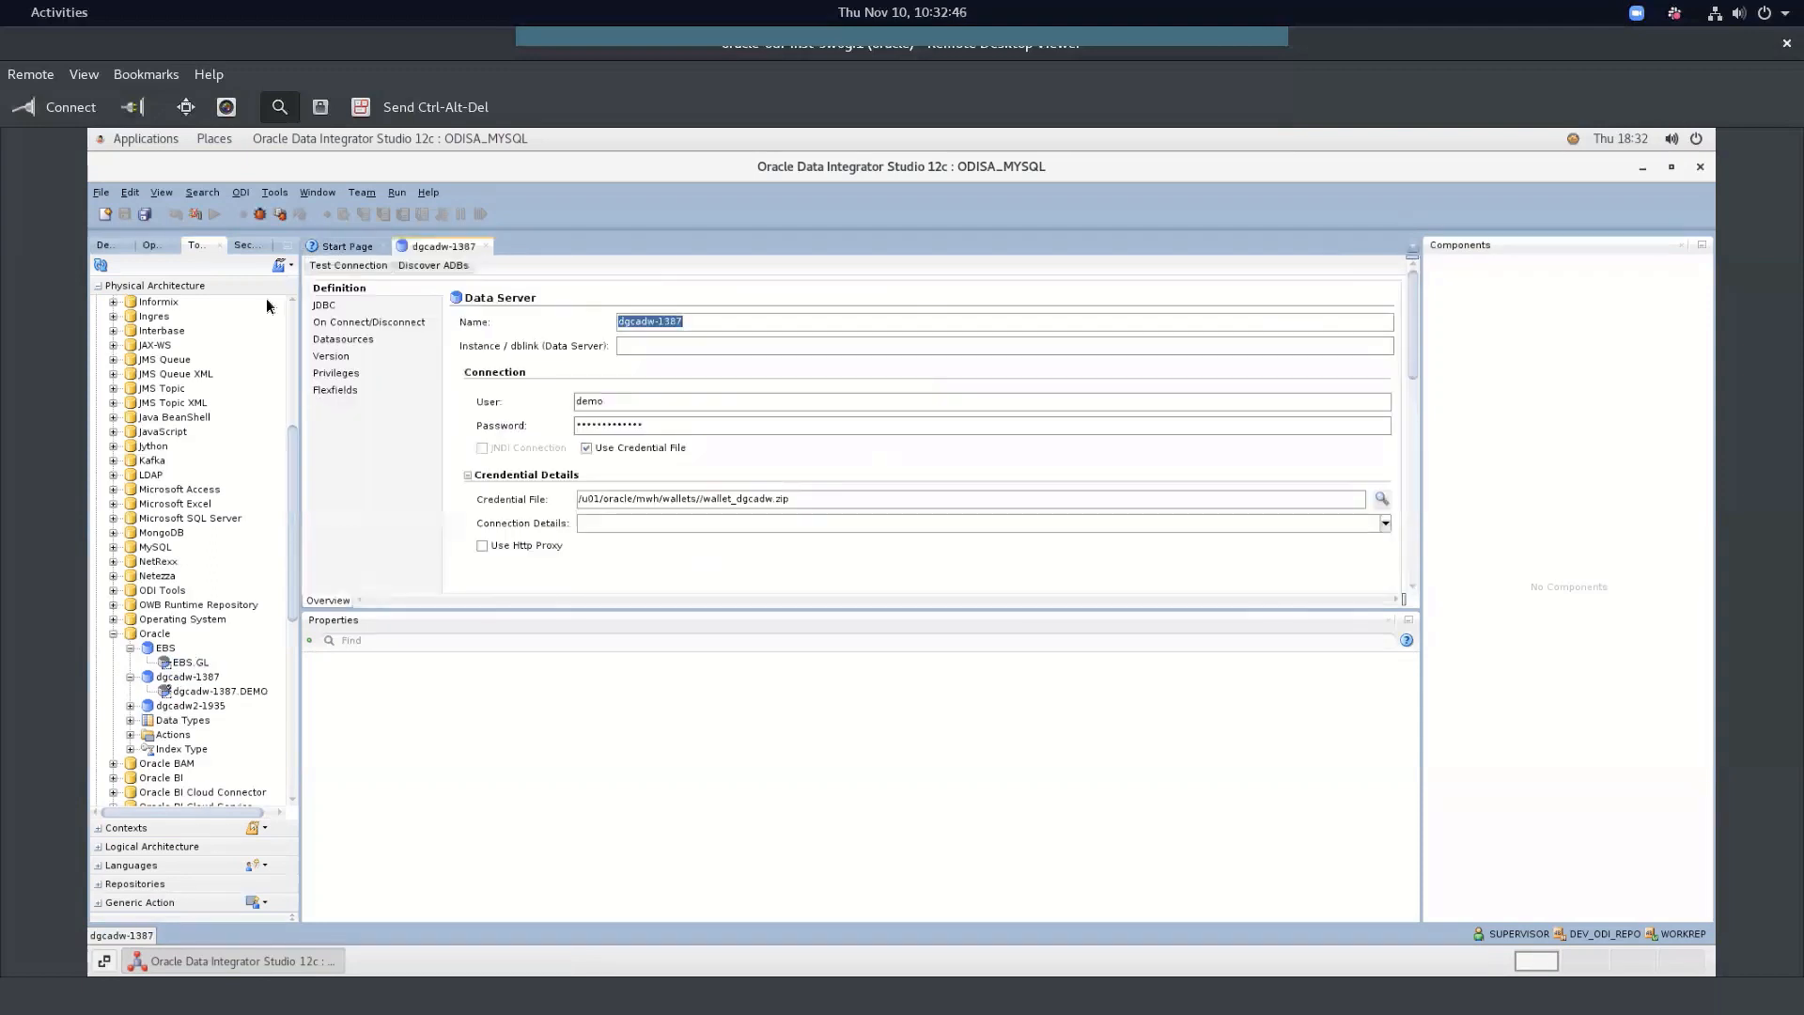
left_click(329, 307)
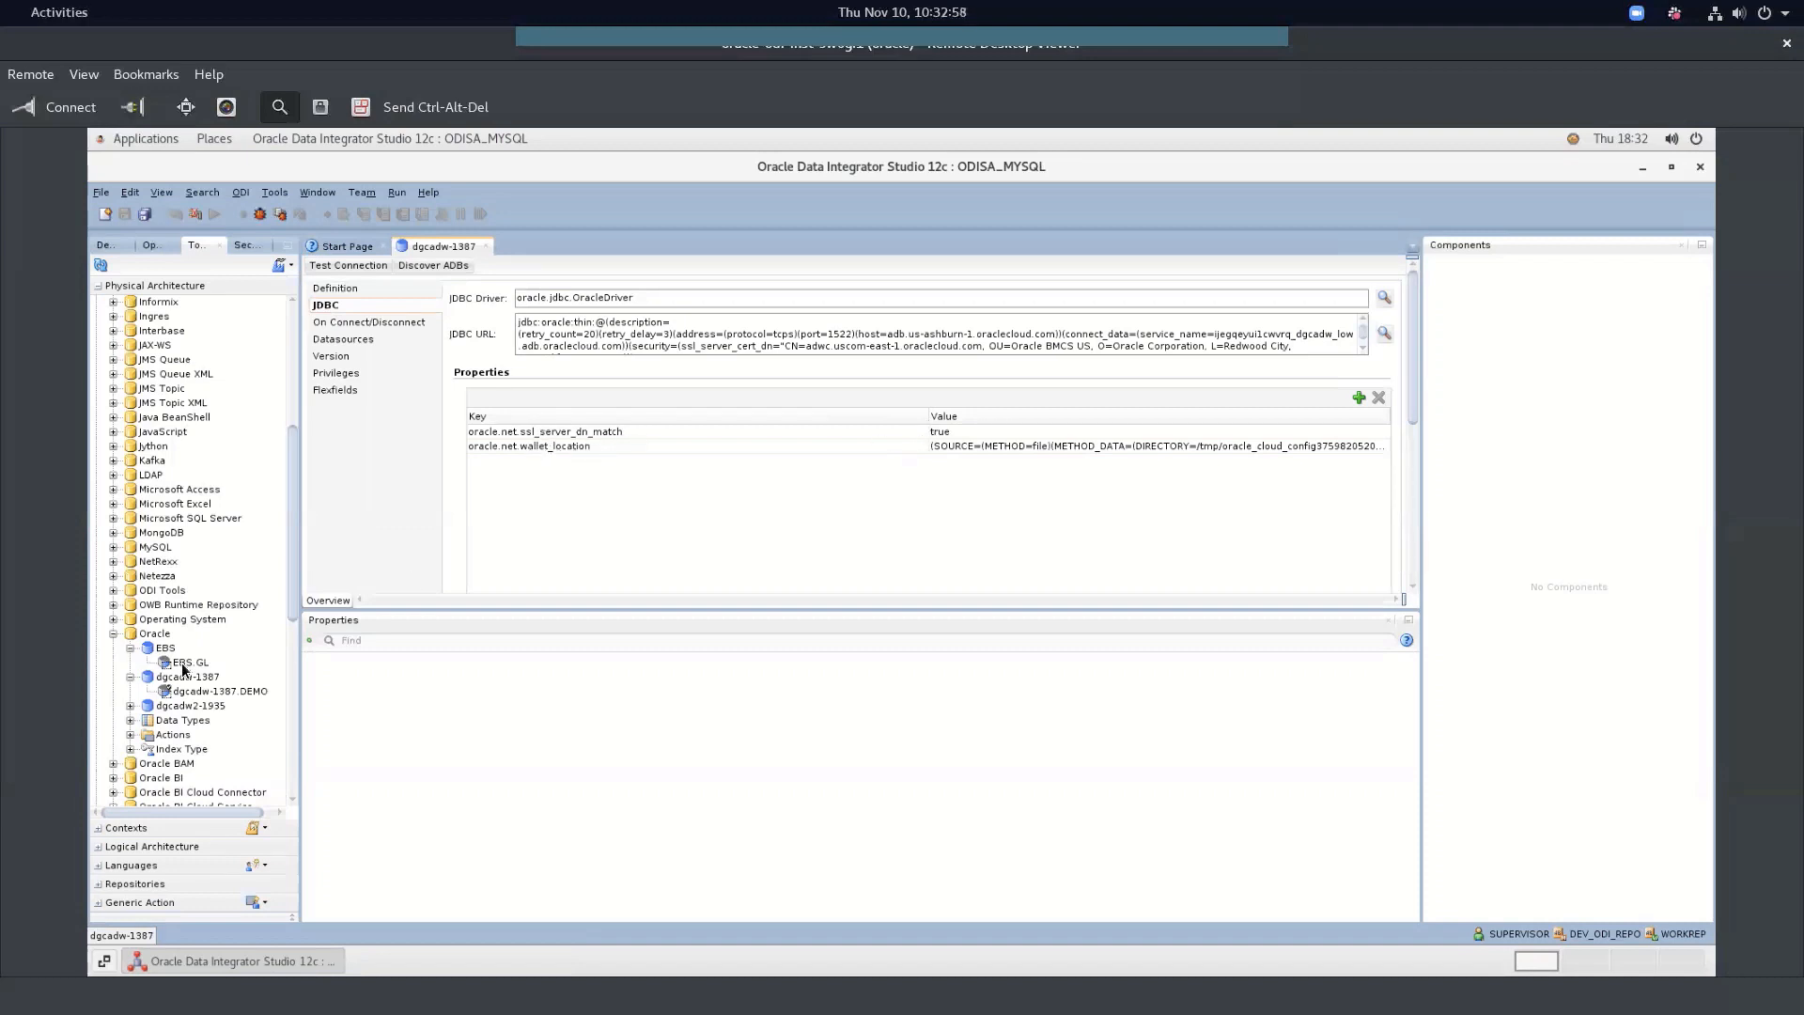
Check the dgcadw-1387.DEMO schema, close both editors, and return to Designer
left_click(194, 694)
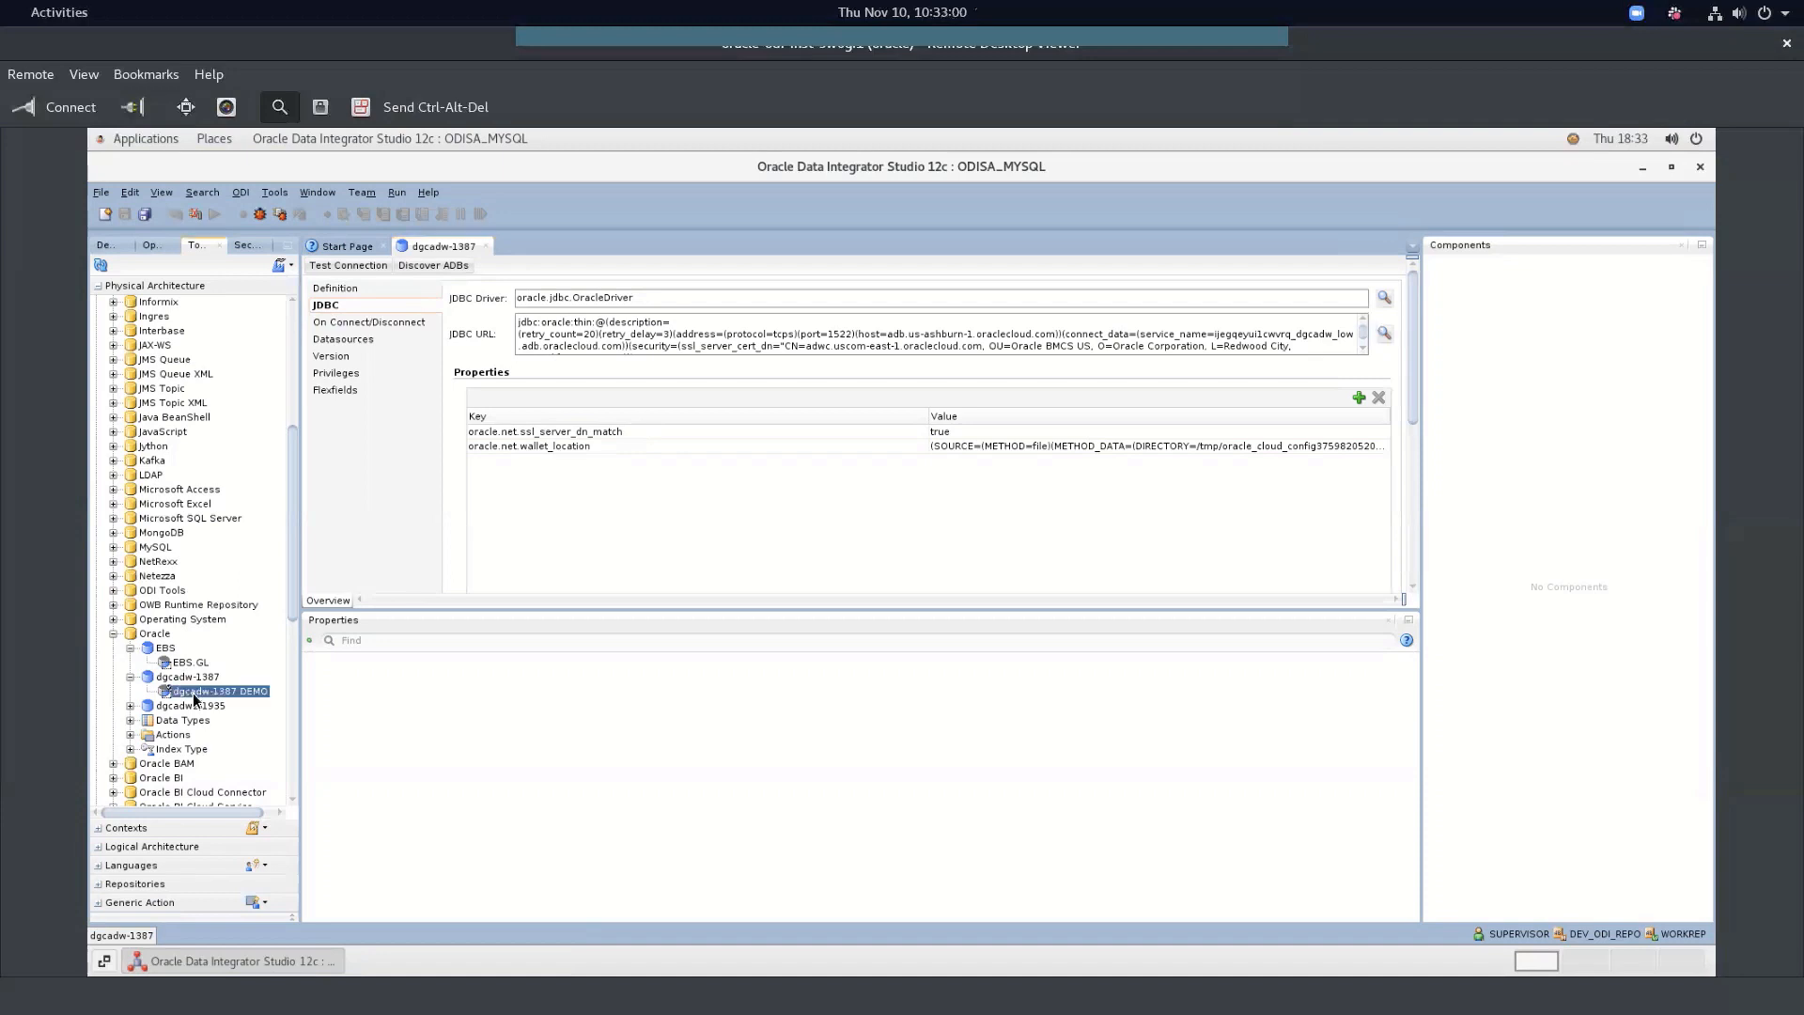
double_click(195, 694)
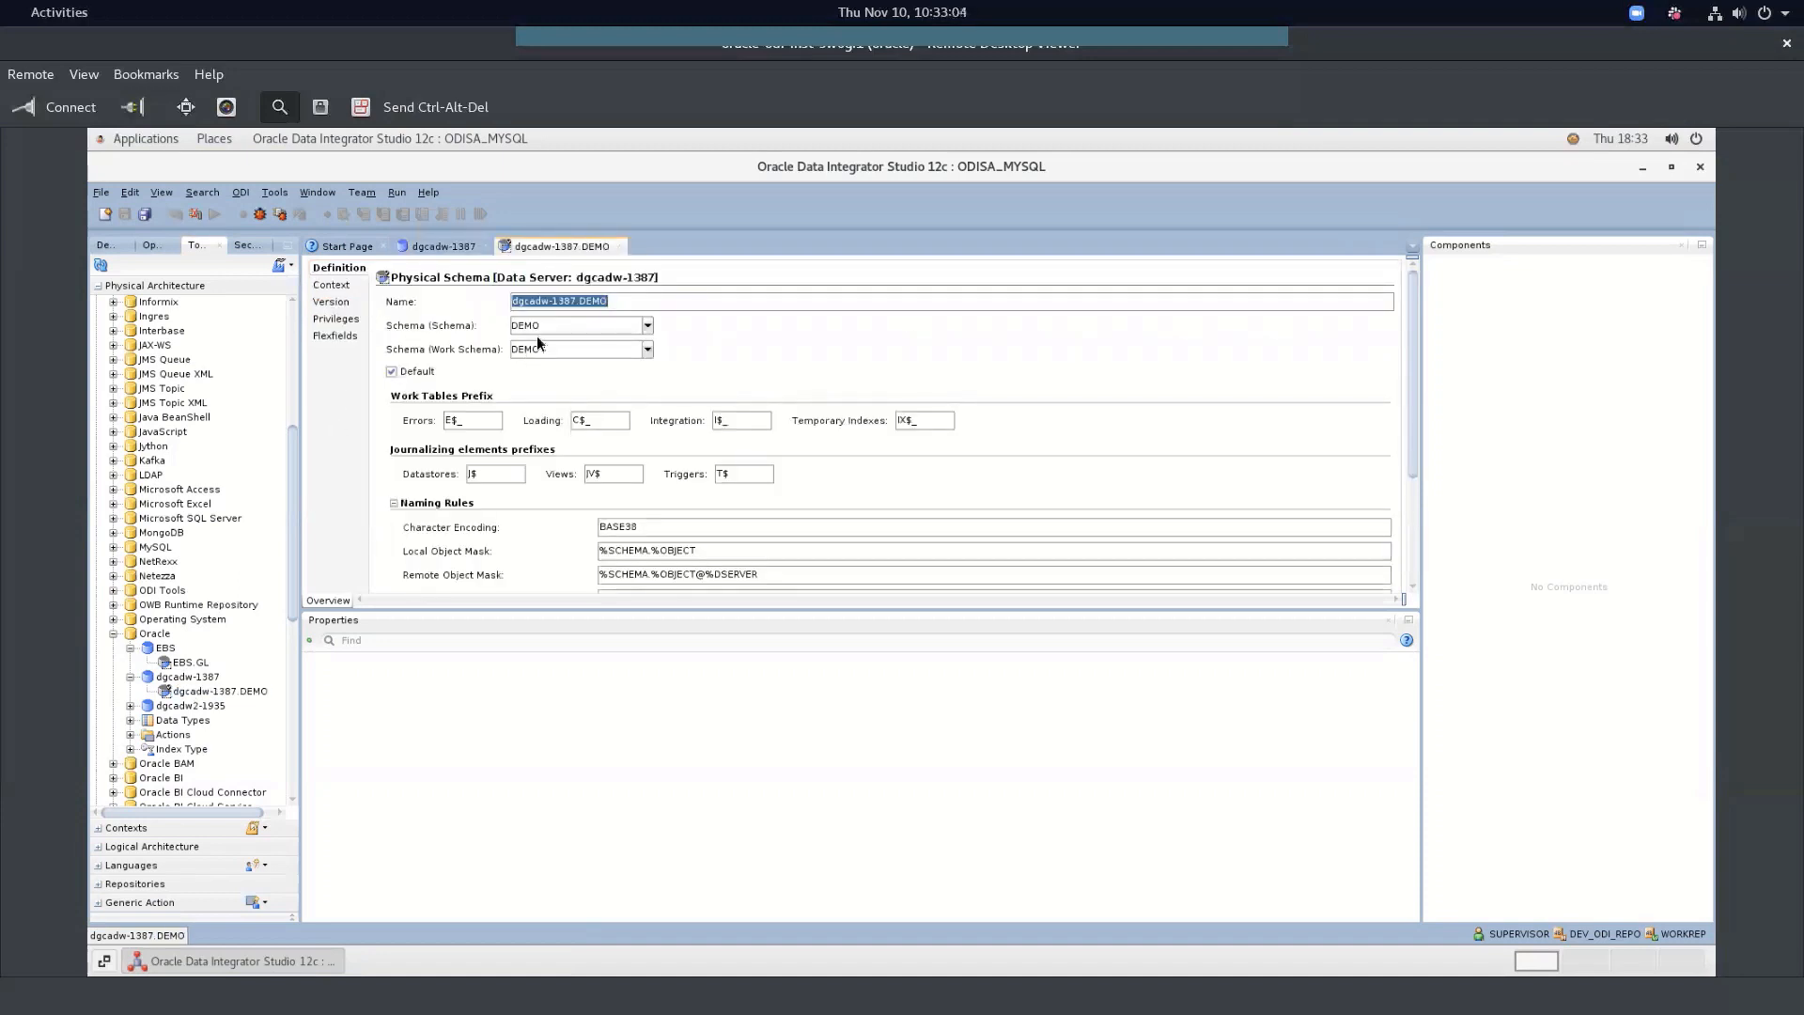
left_click(620, 247)
left_click(486, 246)
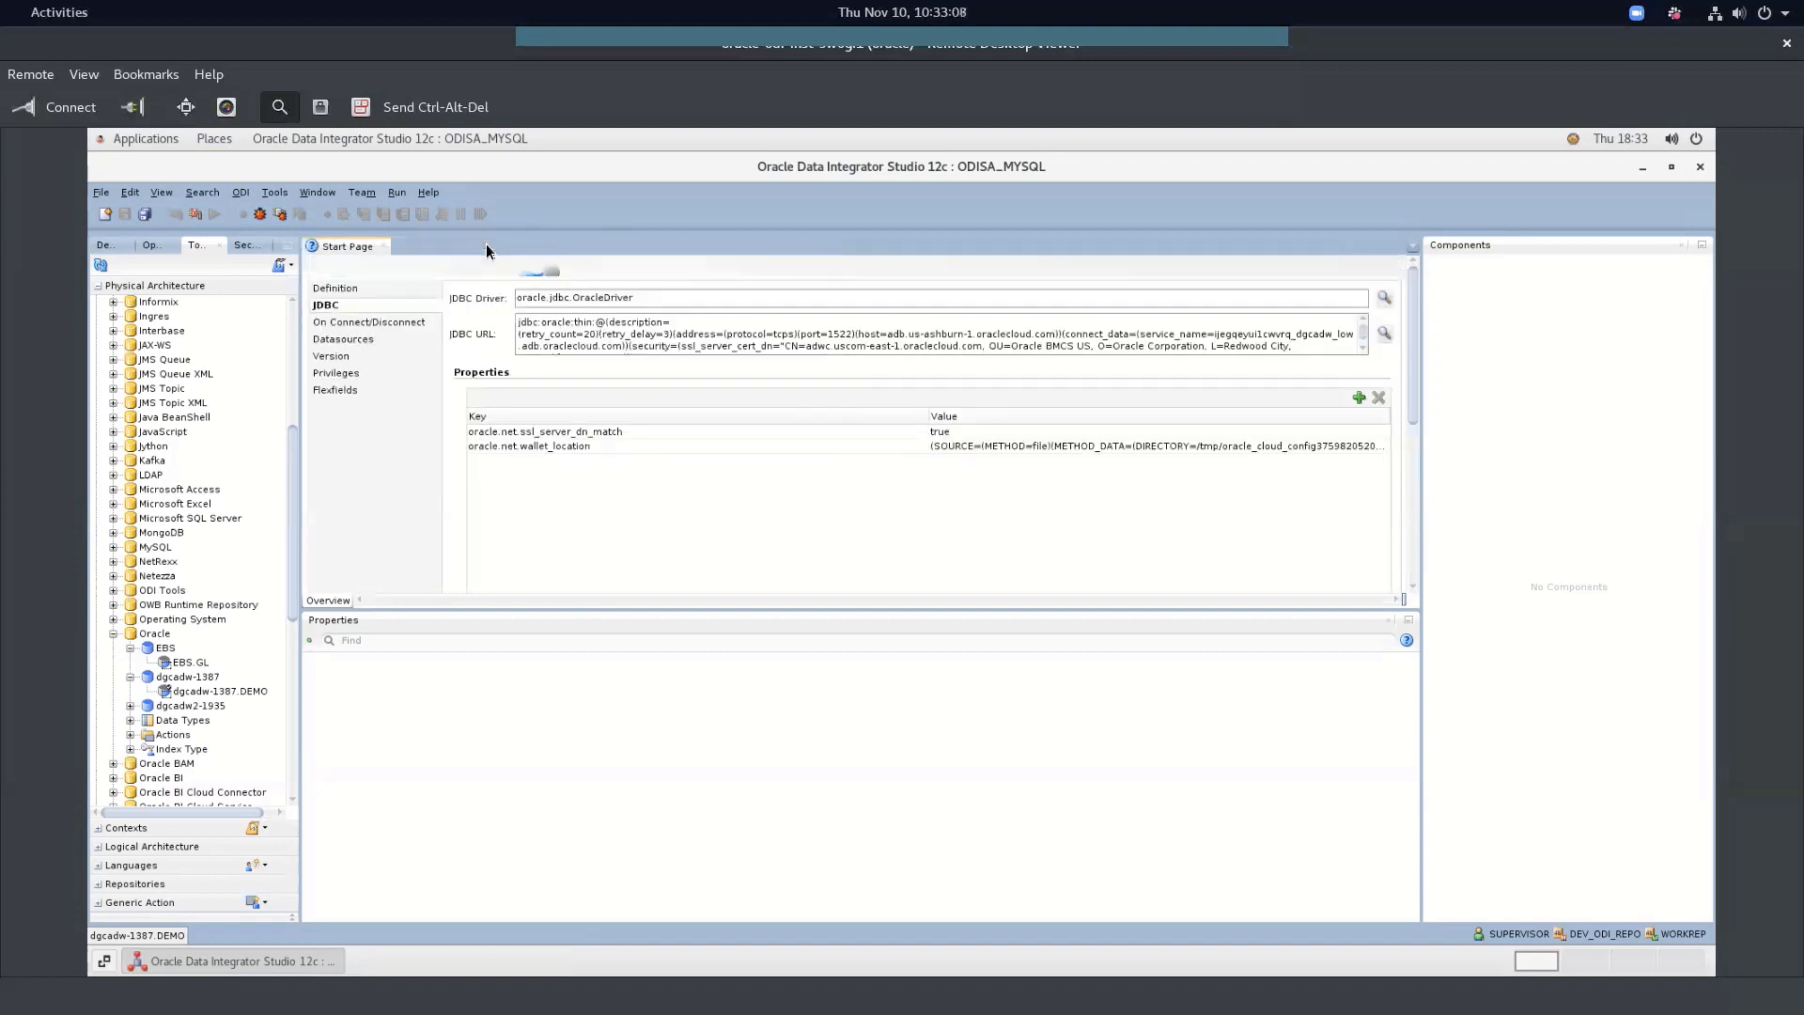
left_click(104, 246)
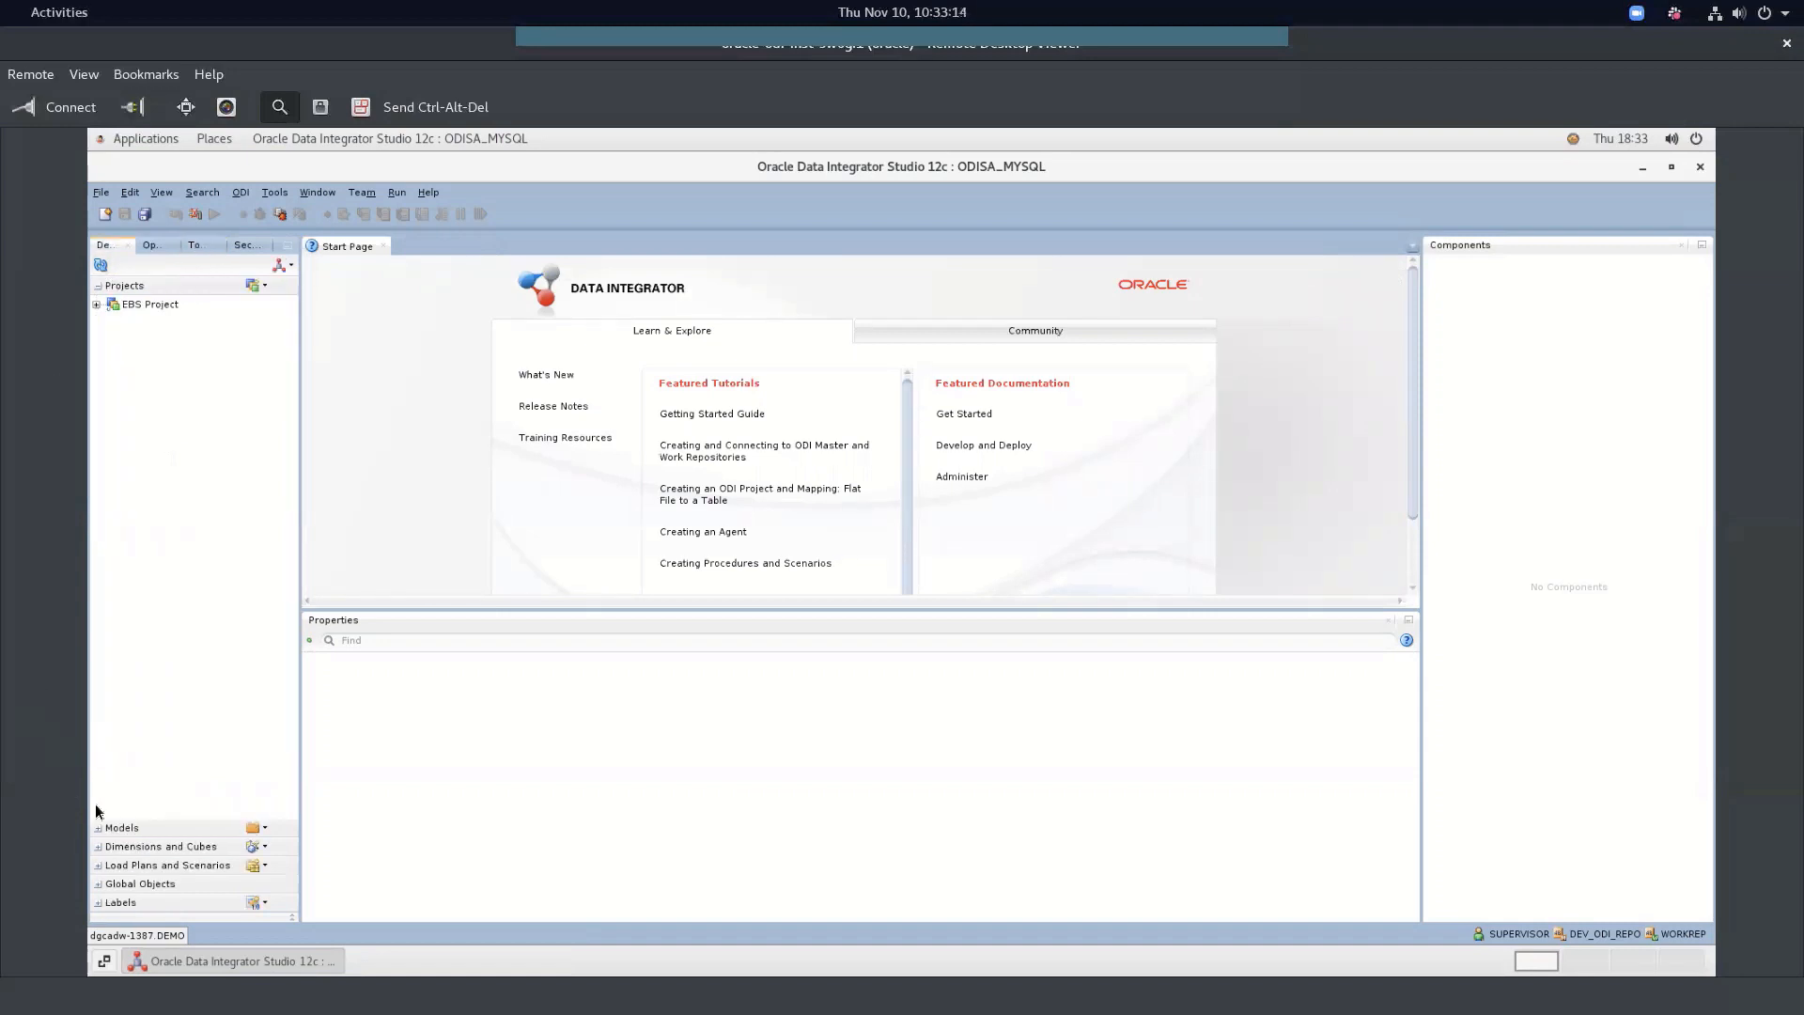
Show the Models list with adb_model and gl_model expanded
left_click(99, 828)
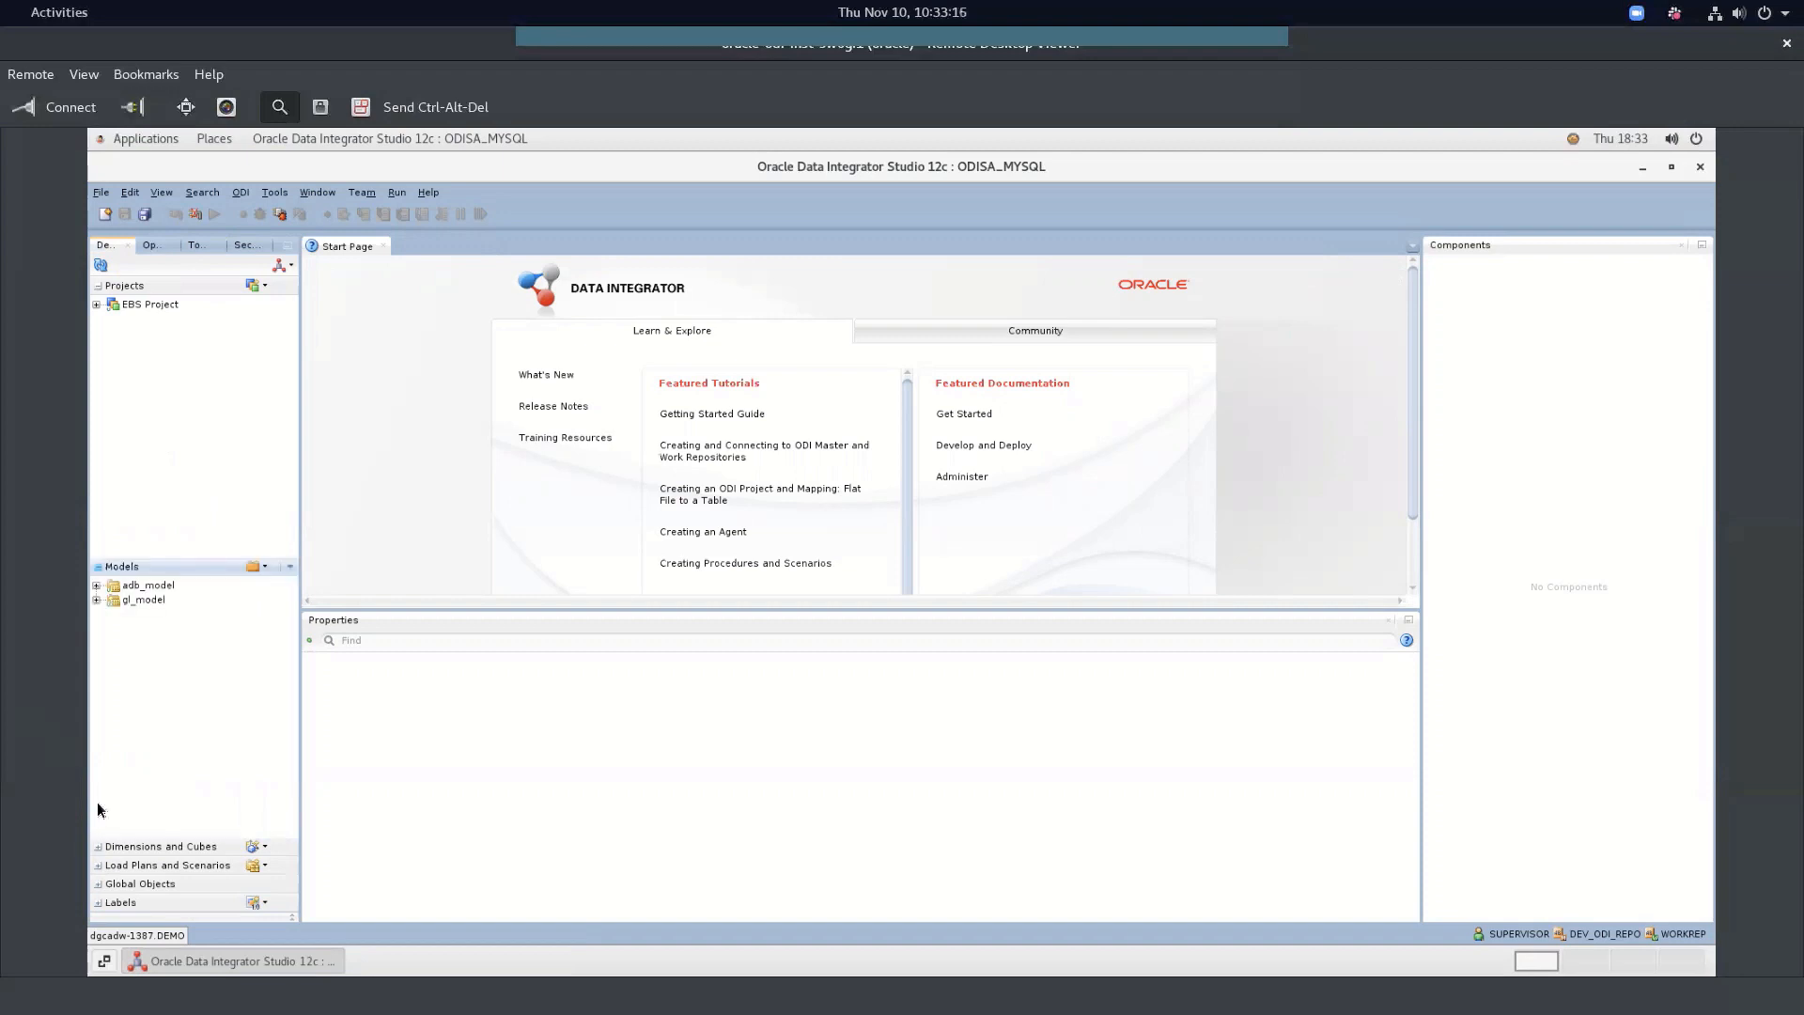
left_click(96, 585)
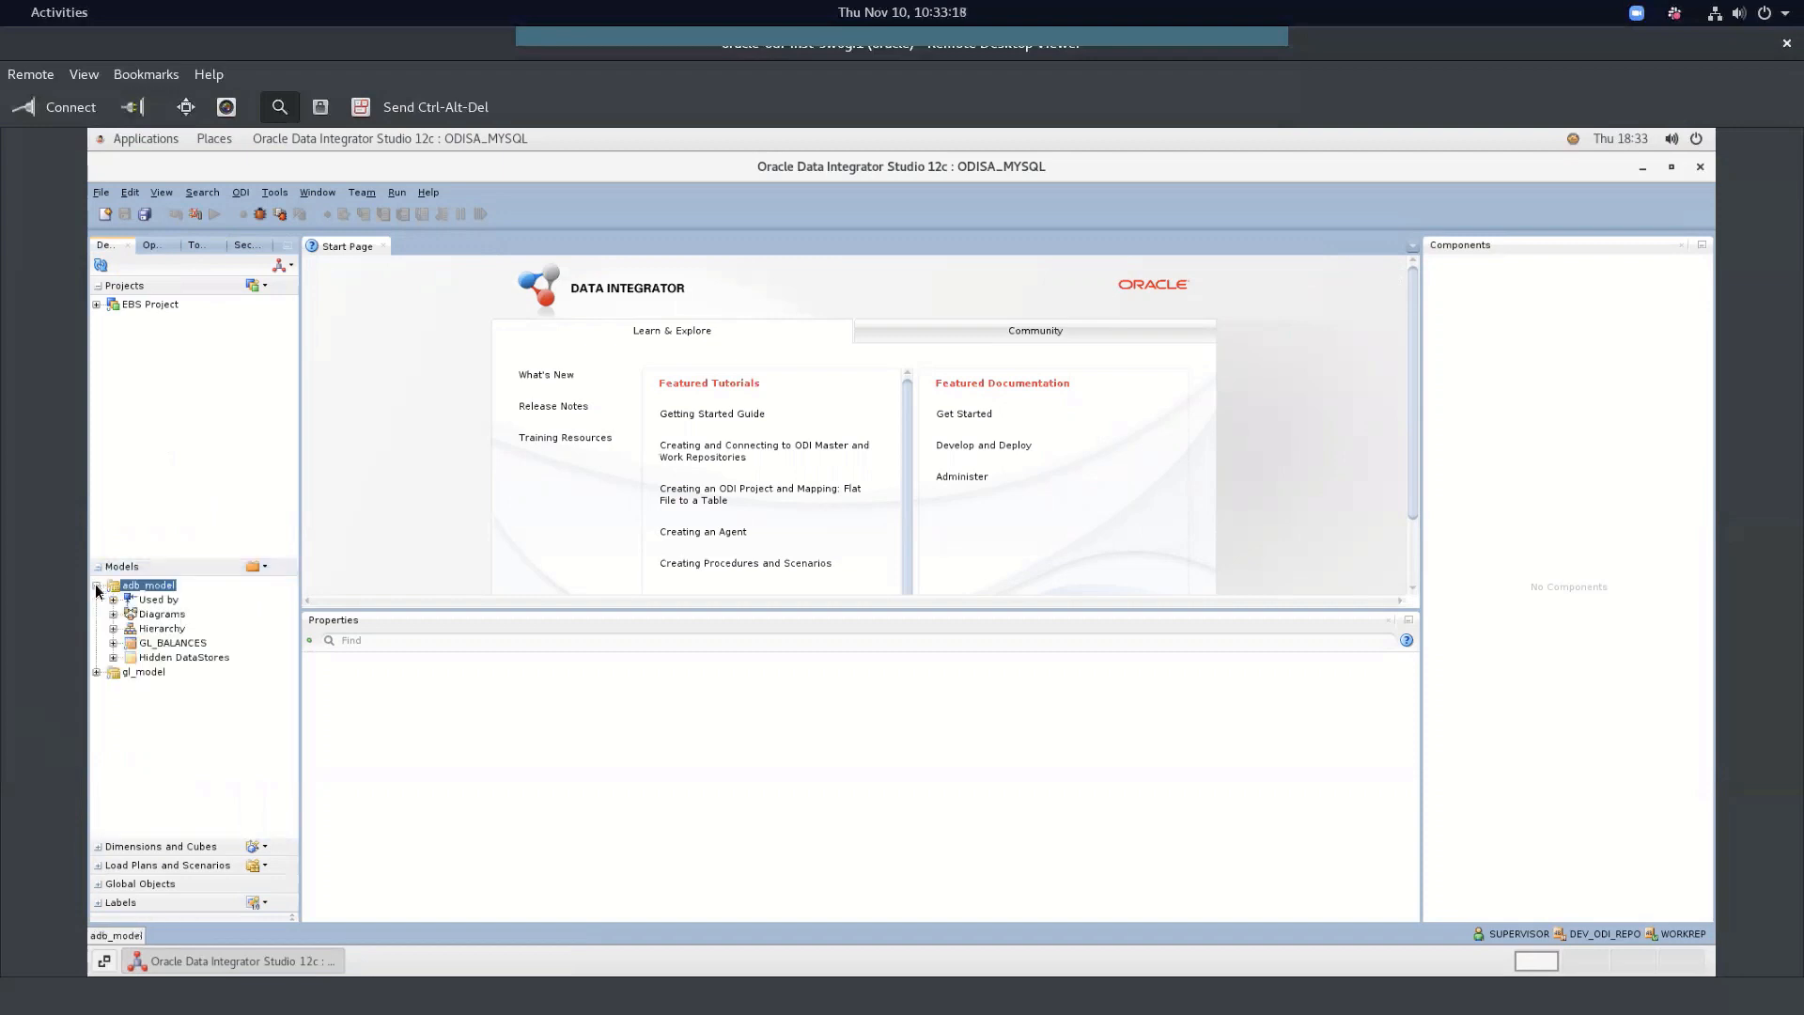
left_click(94, 671)
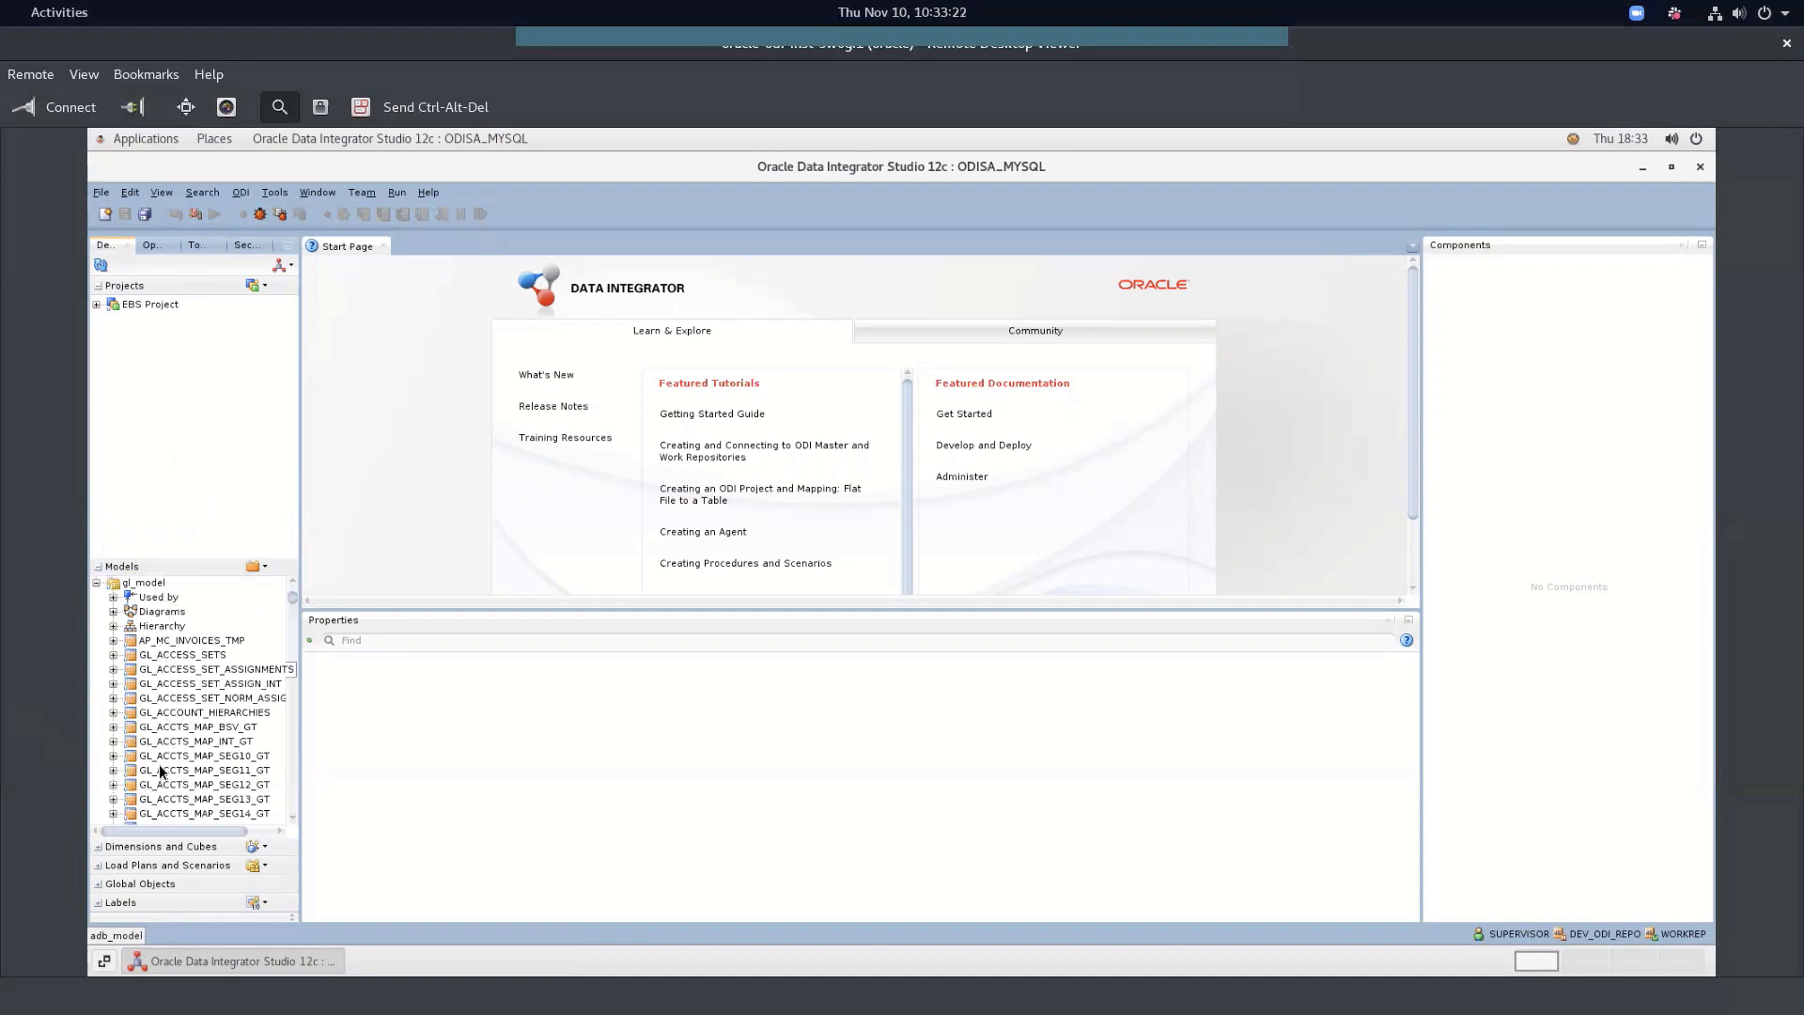
right_click(150, 585)
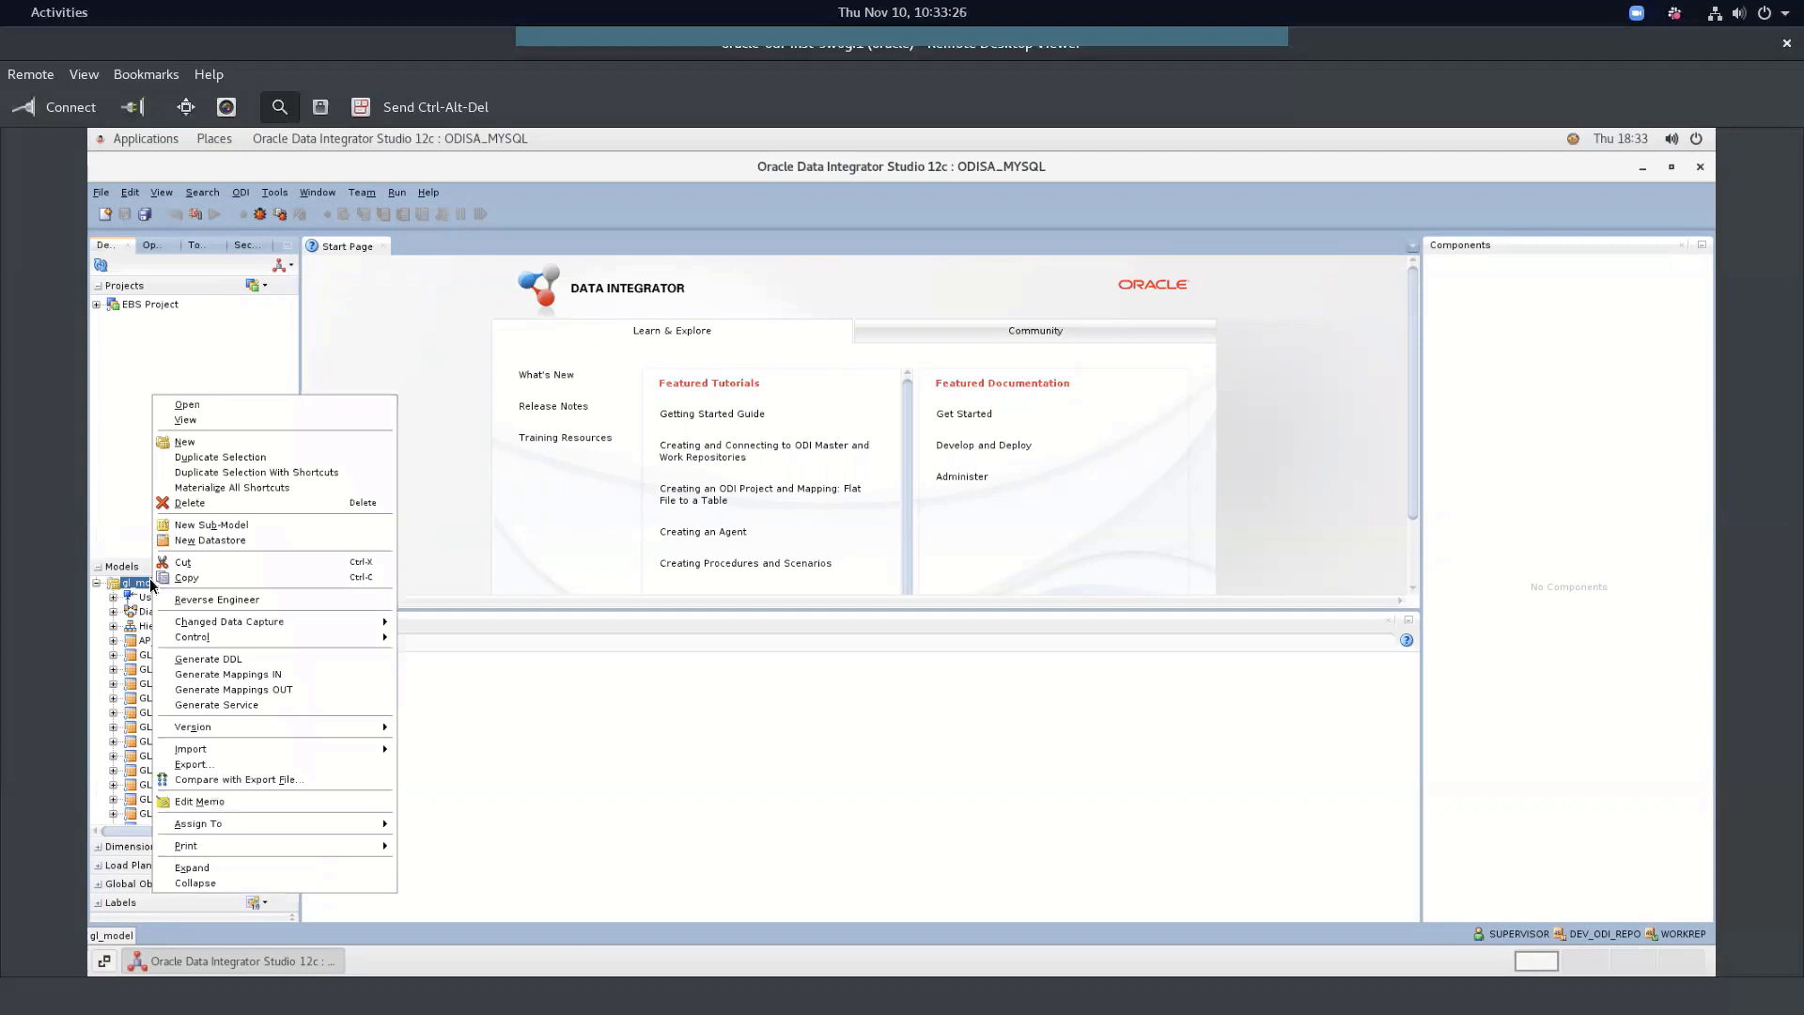
left_click(532, 735)
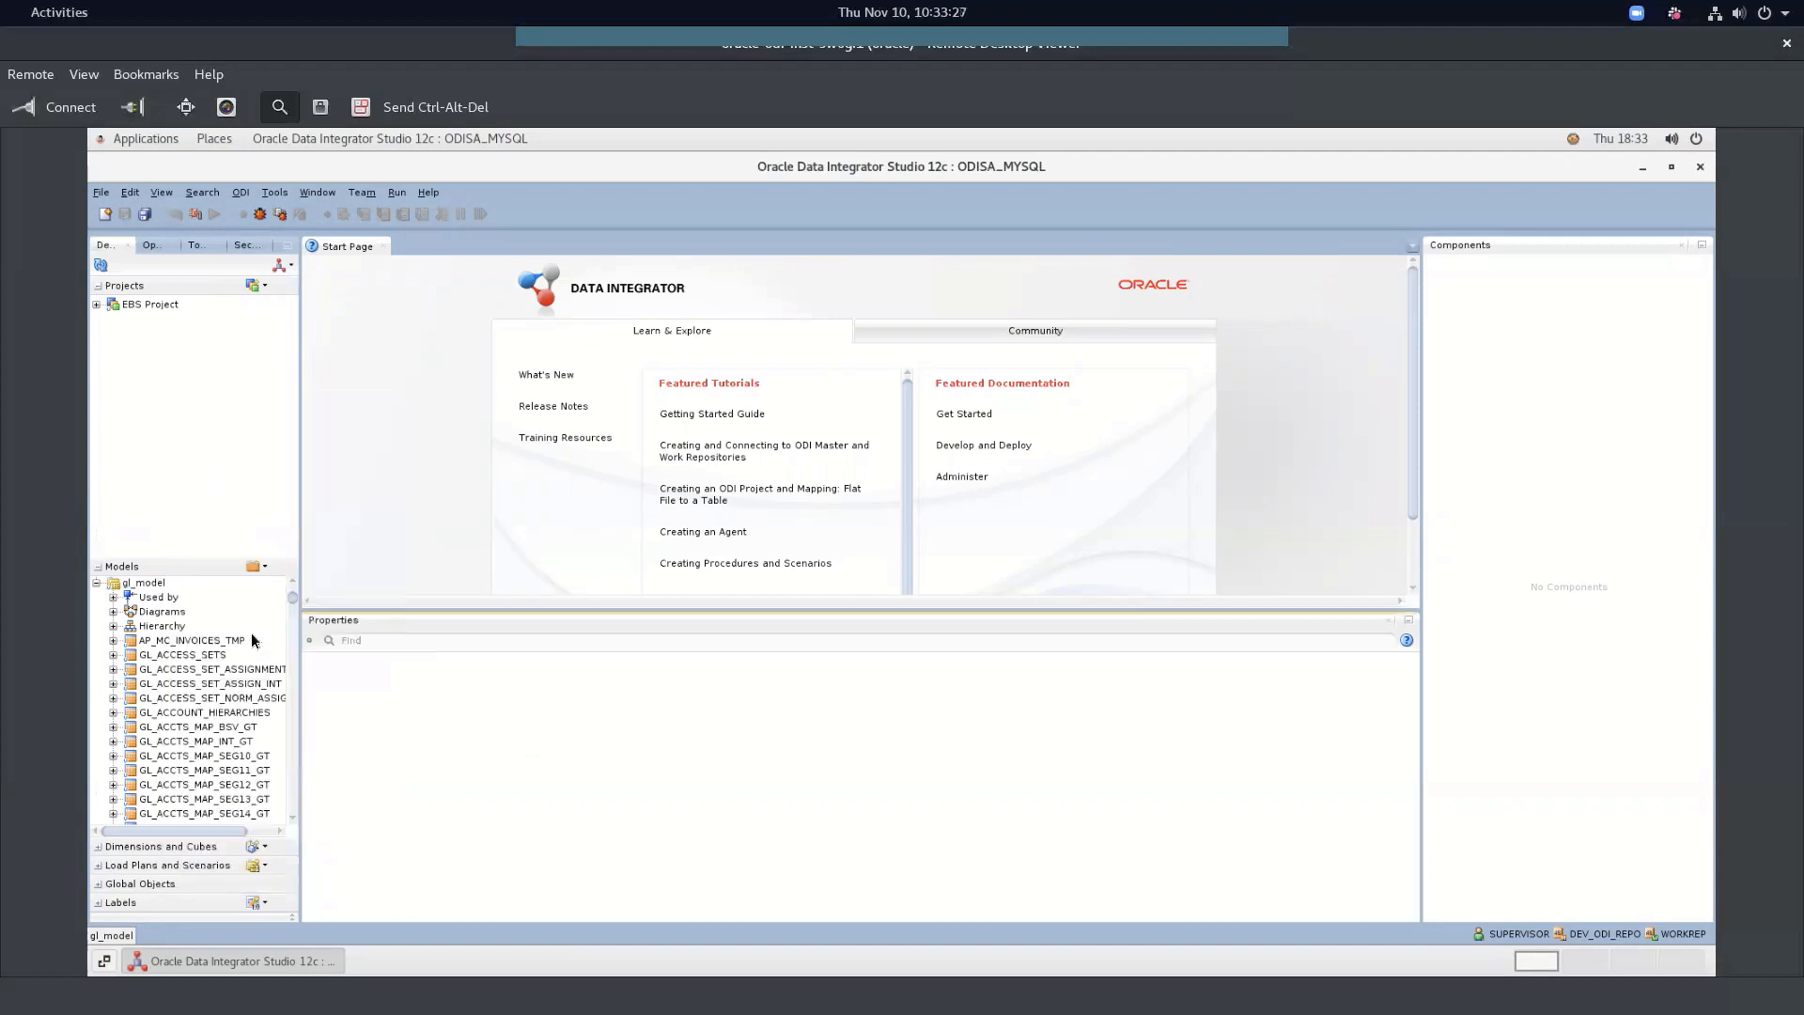
Confirm gl_model's reverse-engineering uses the Global context, then close its definition
double_click(117, 584)
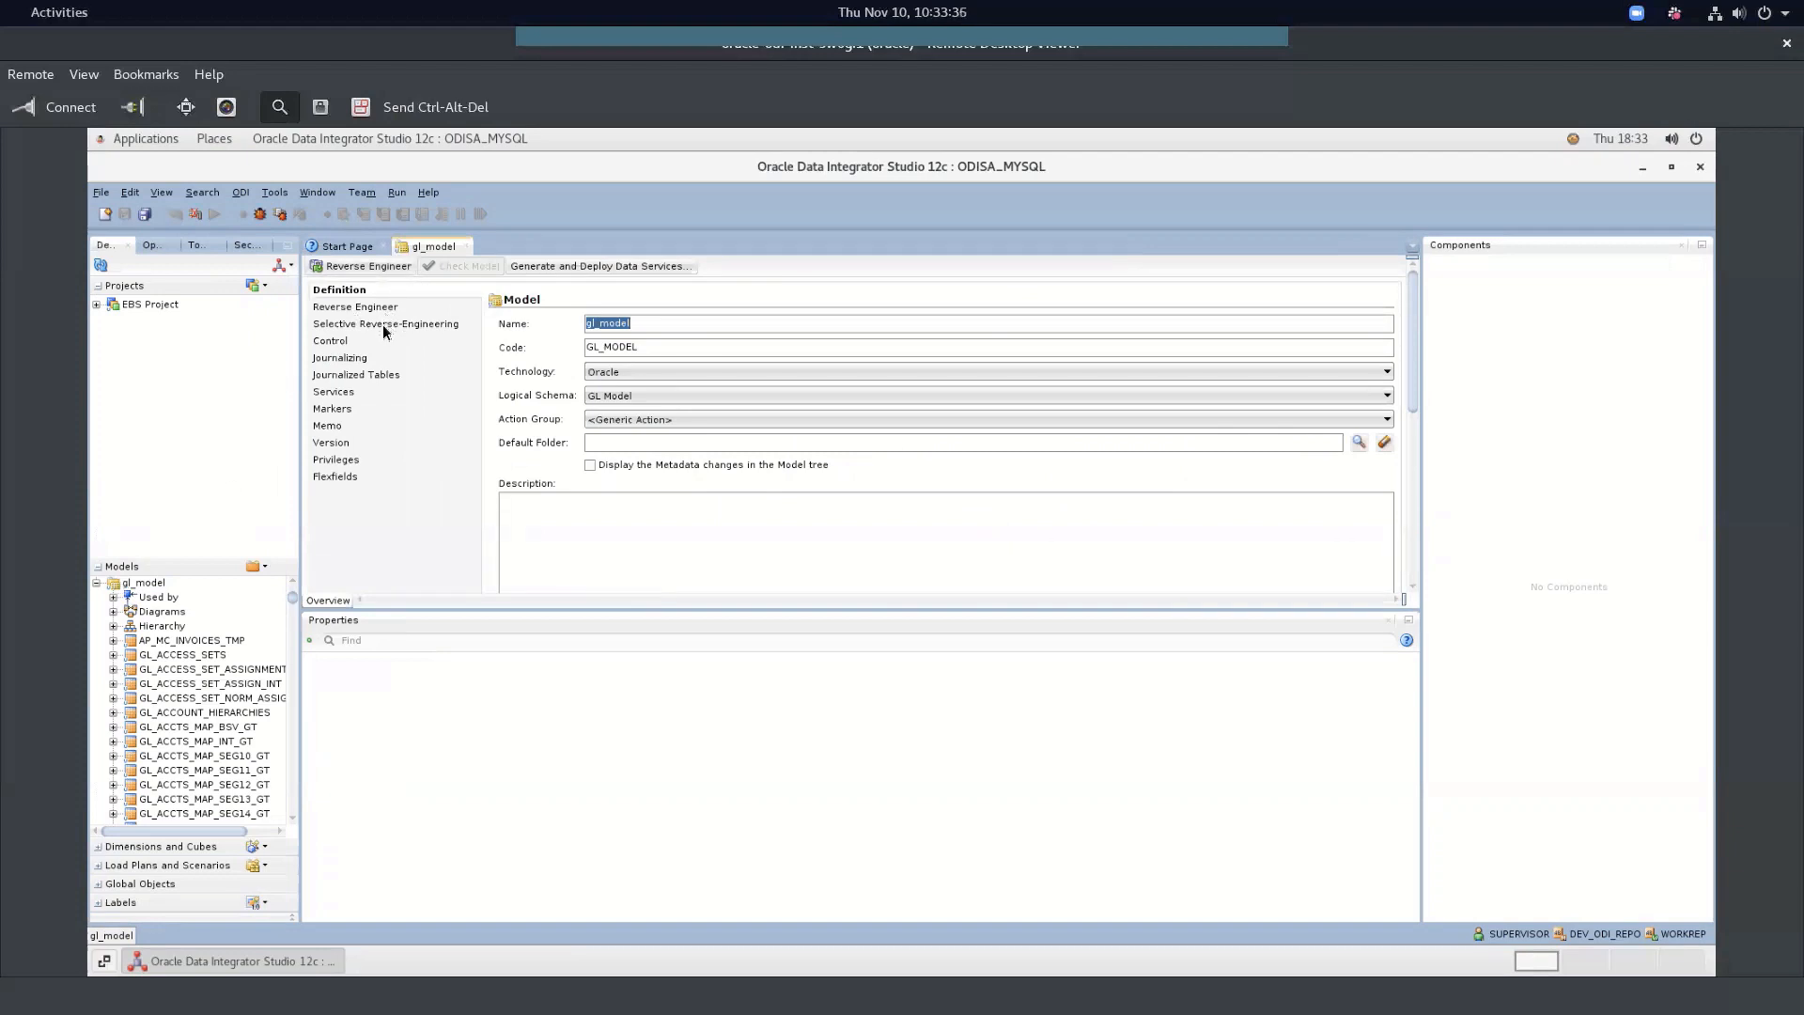
left_click(382, 323)
left_click(381, 308)
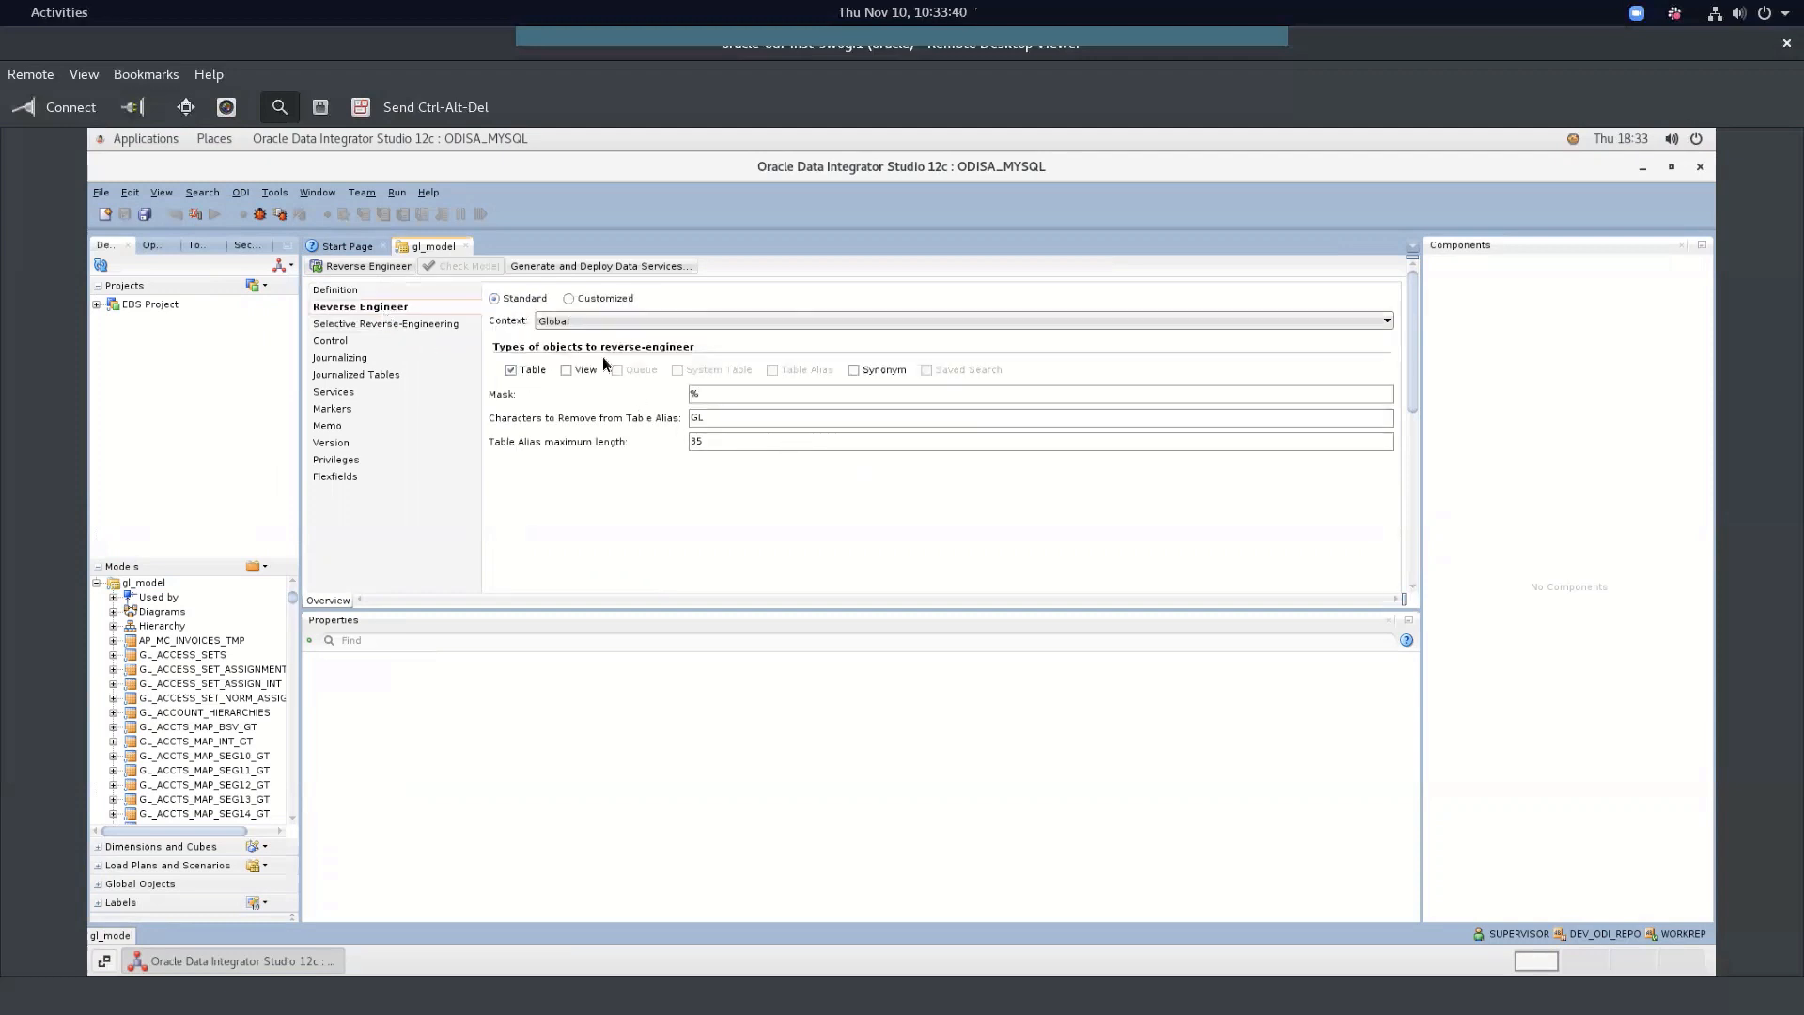
left_click(586, 324)
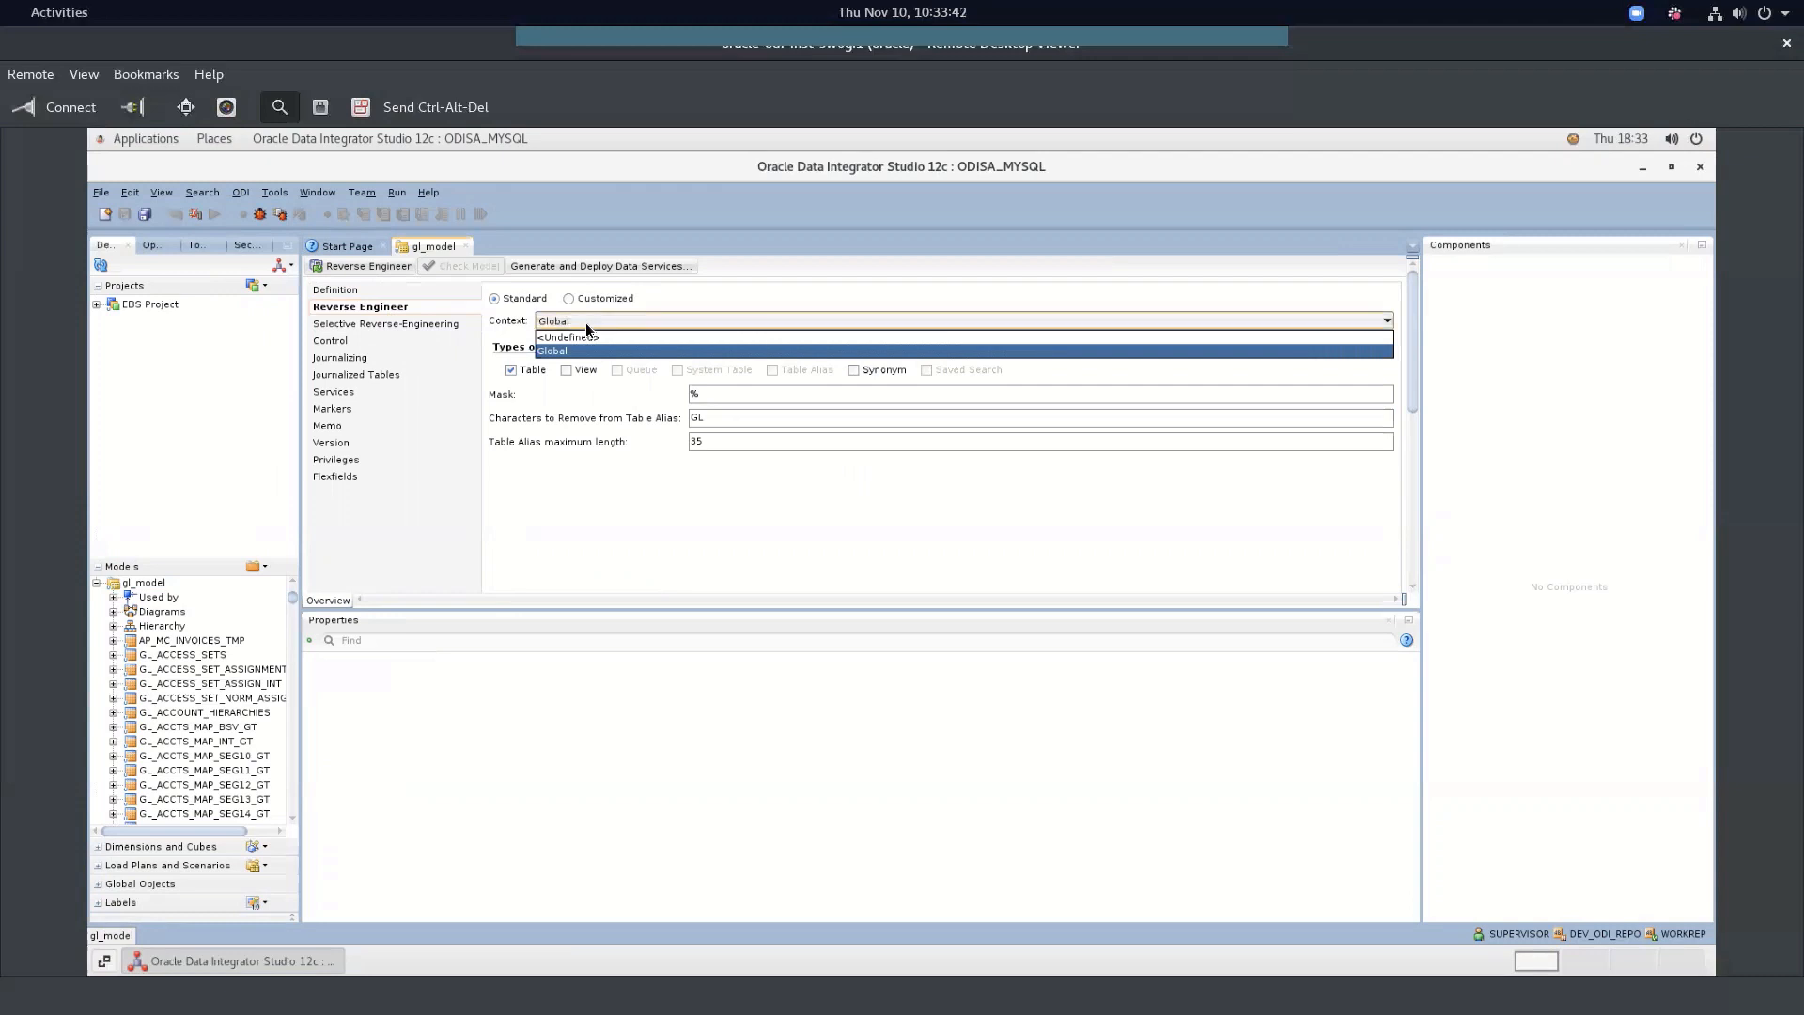
left_click(586, 325)
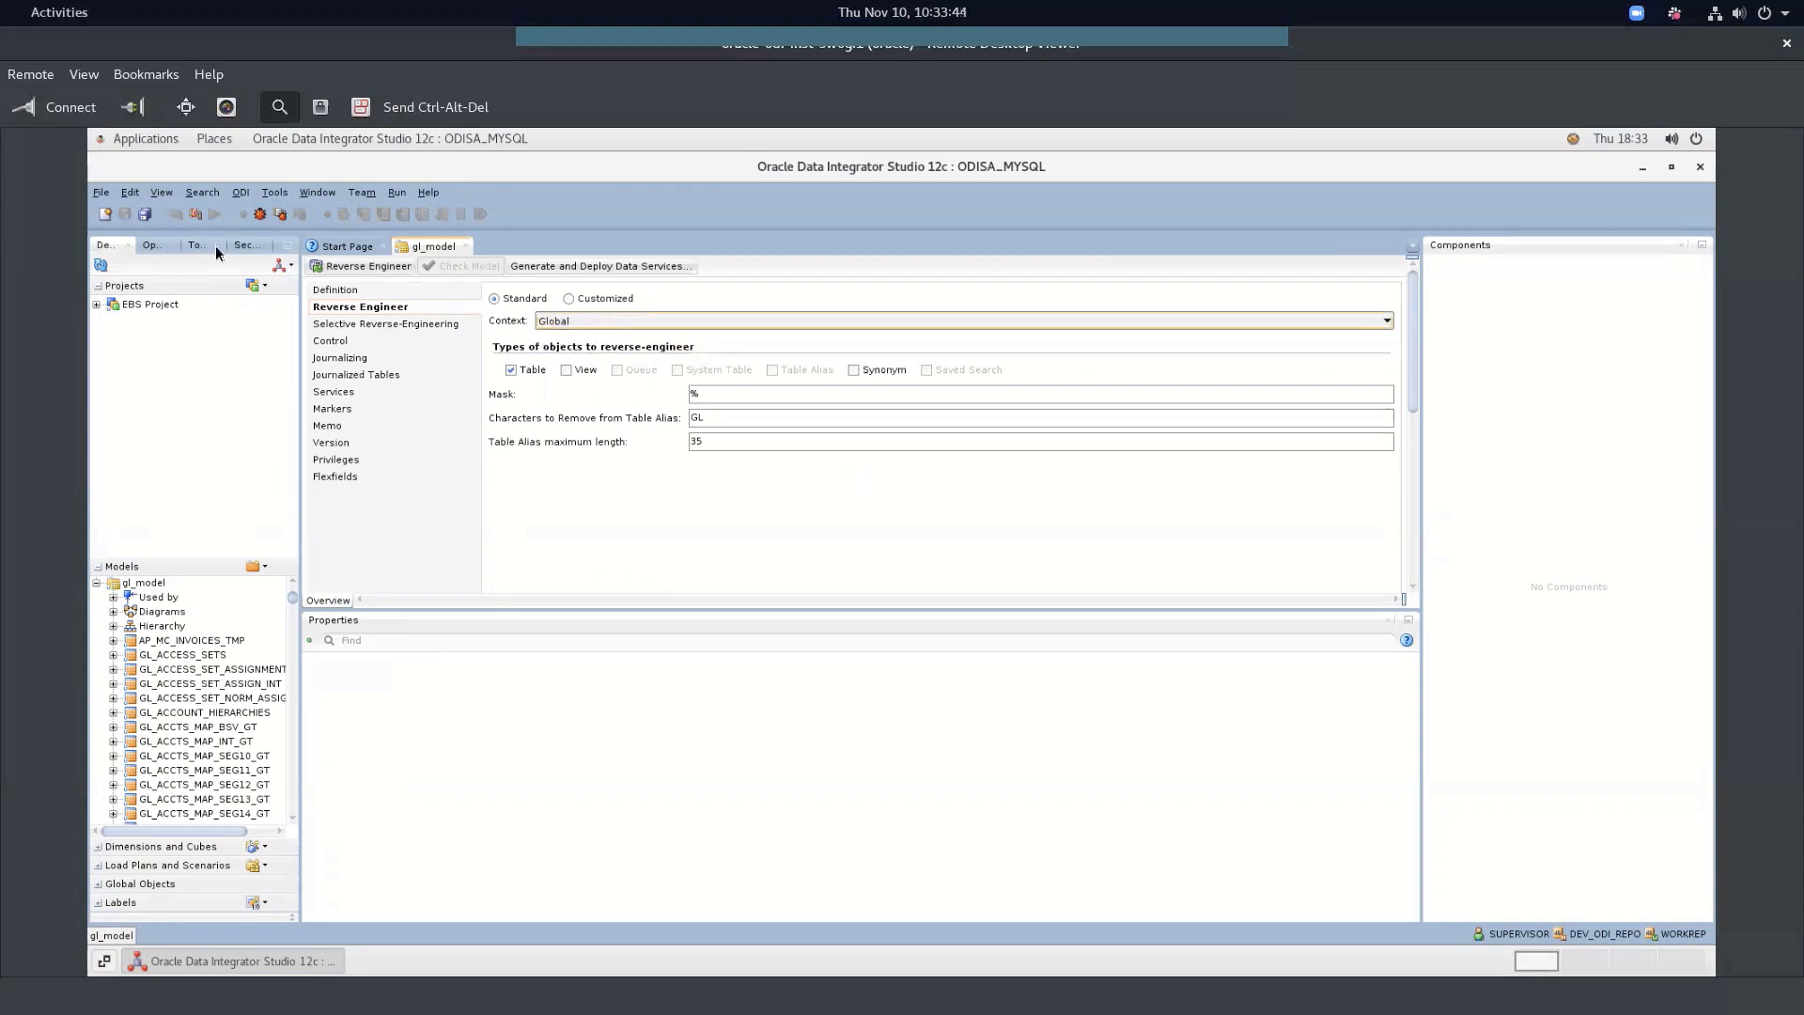
left_click(465, 246)
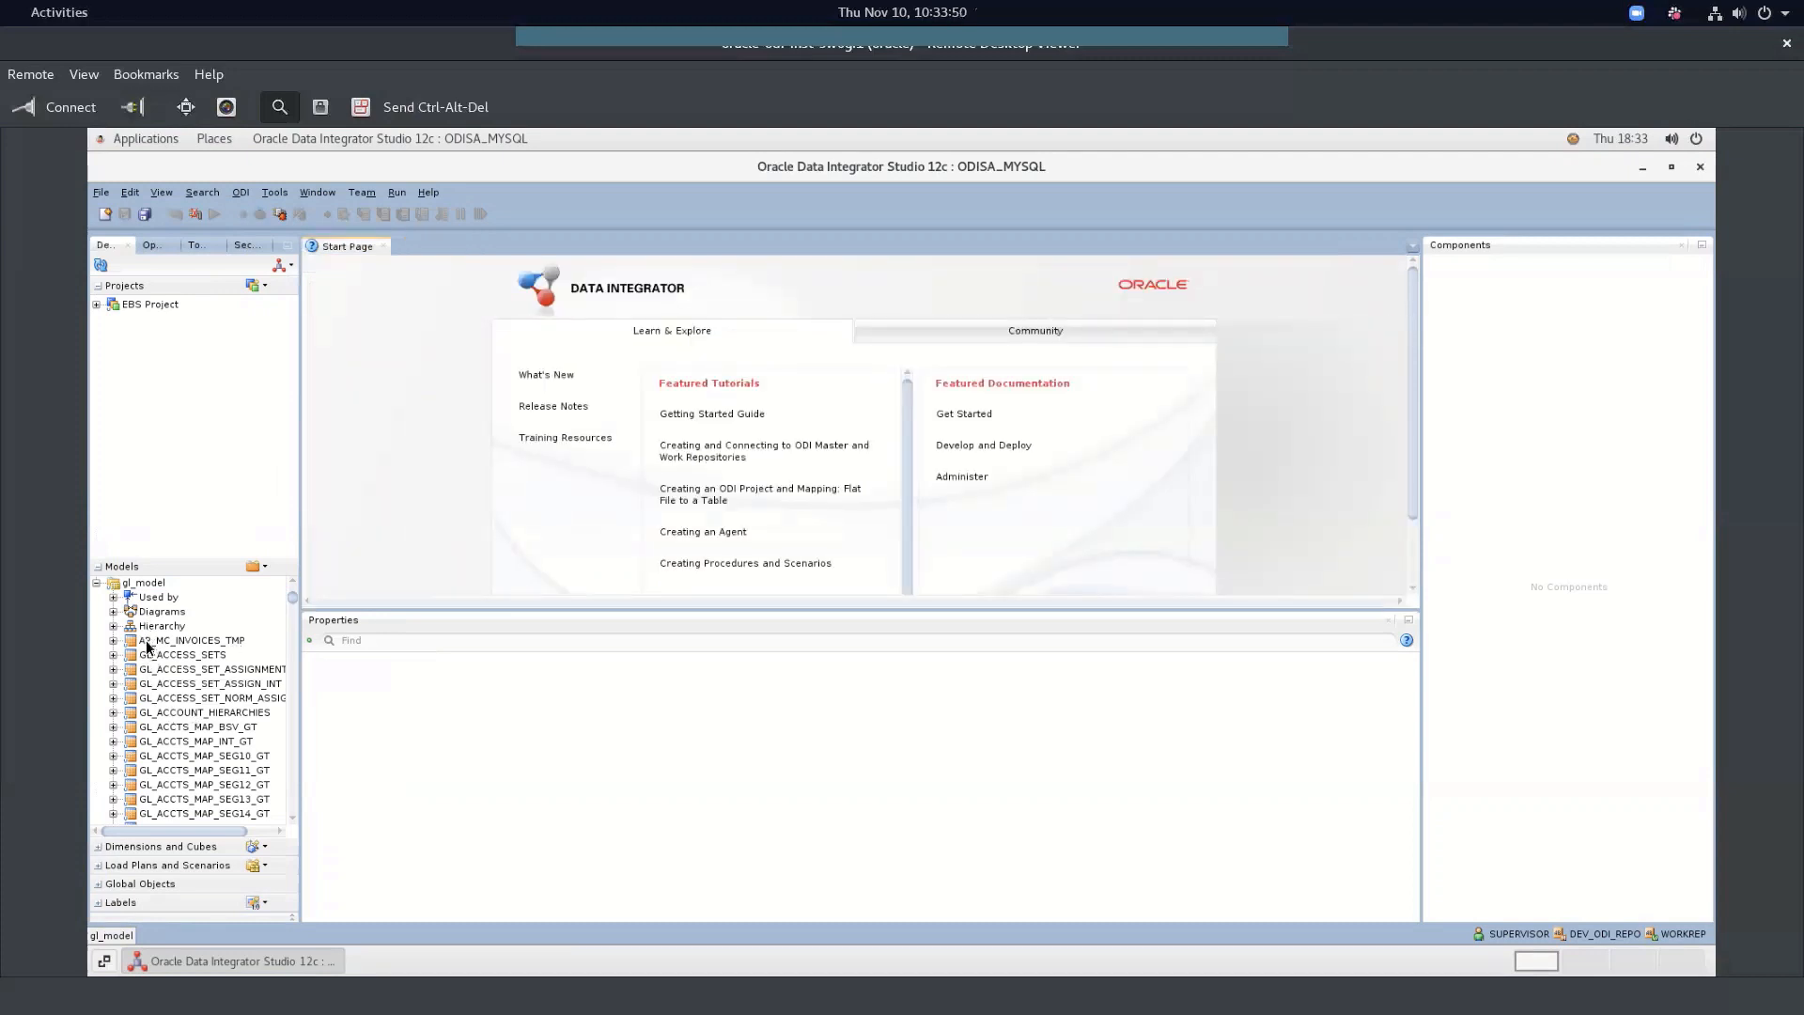
Collapse gl_model, then open and close the adb_model definition
left_click(100, 583)
left_click(95, 582)
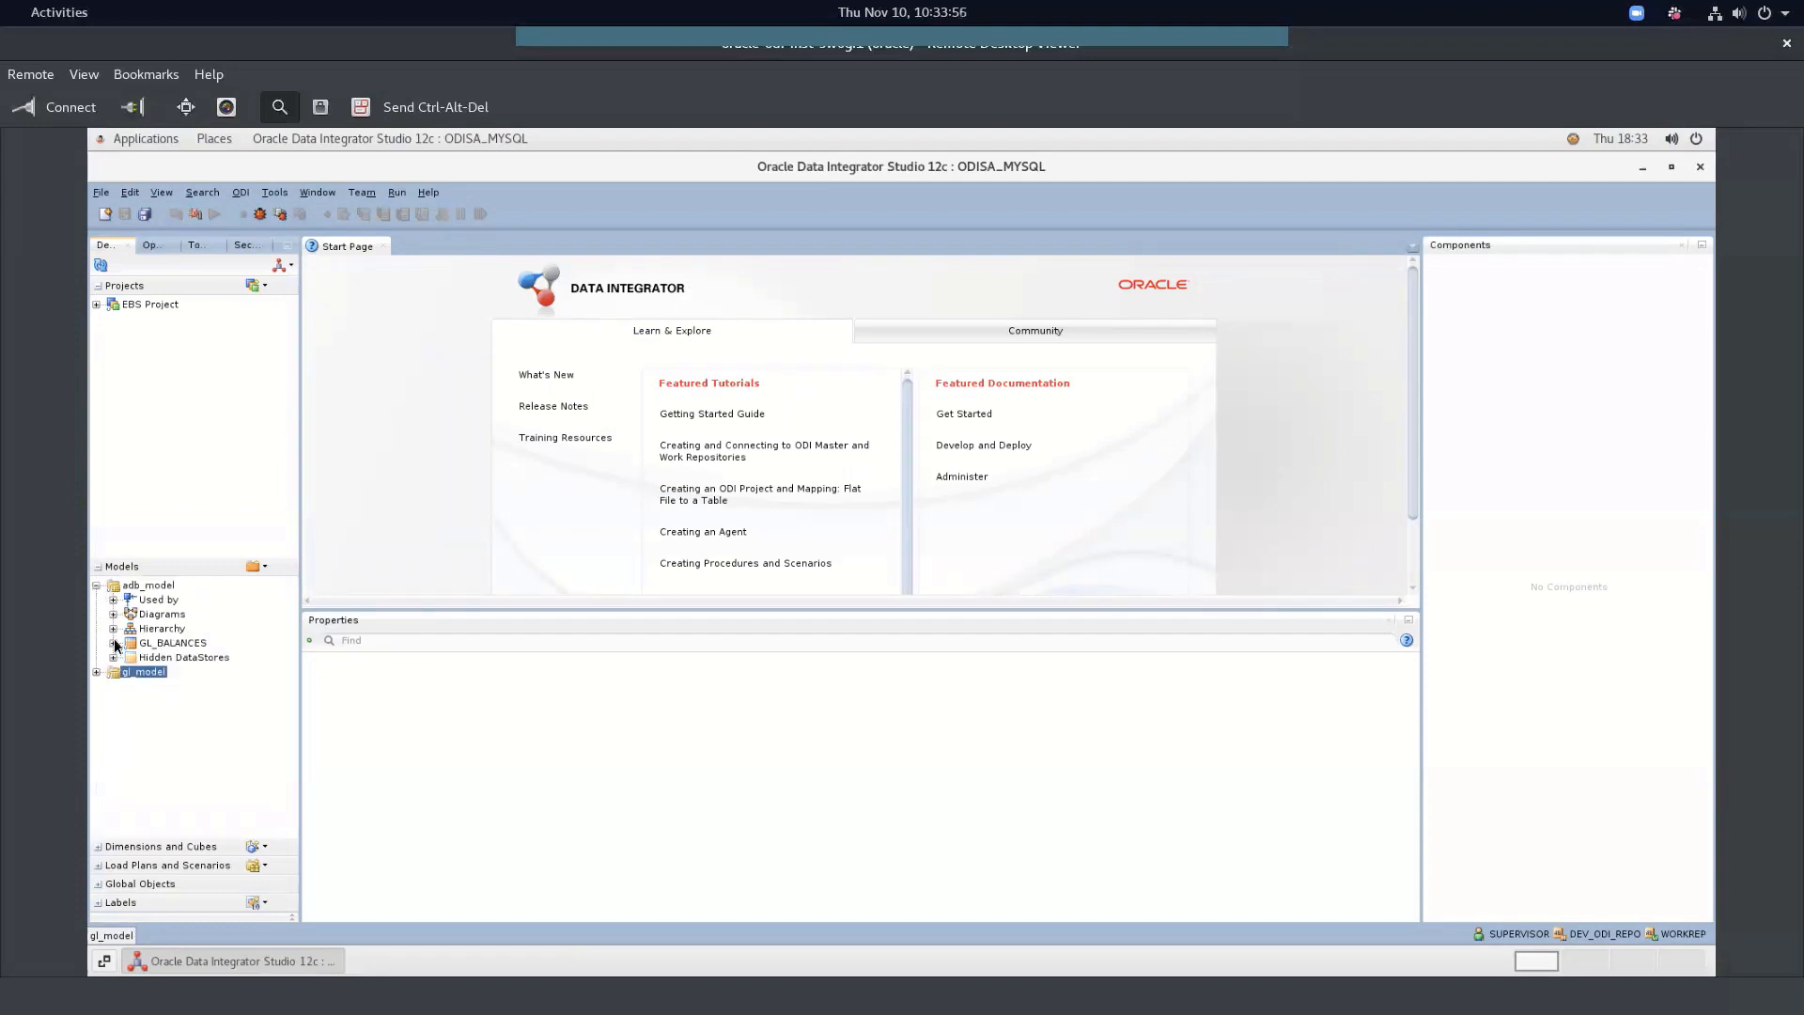
left_click(124, 587)
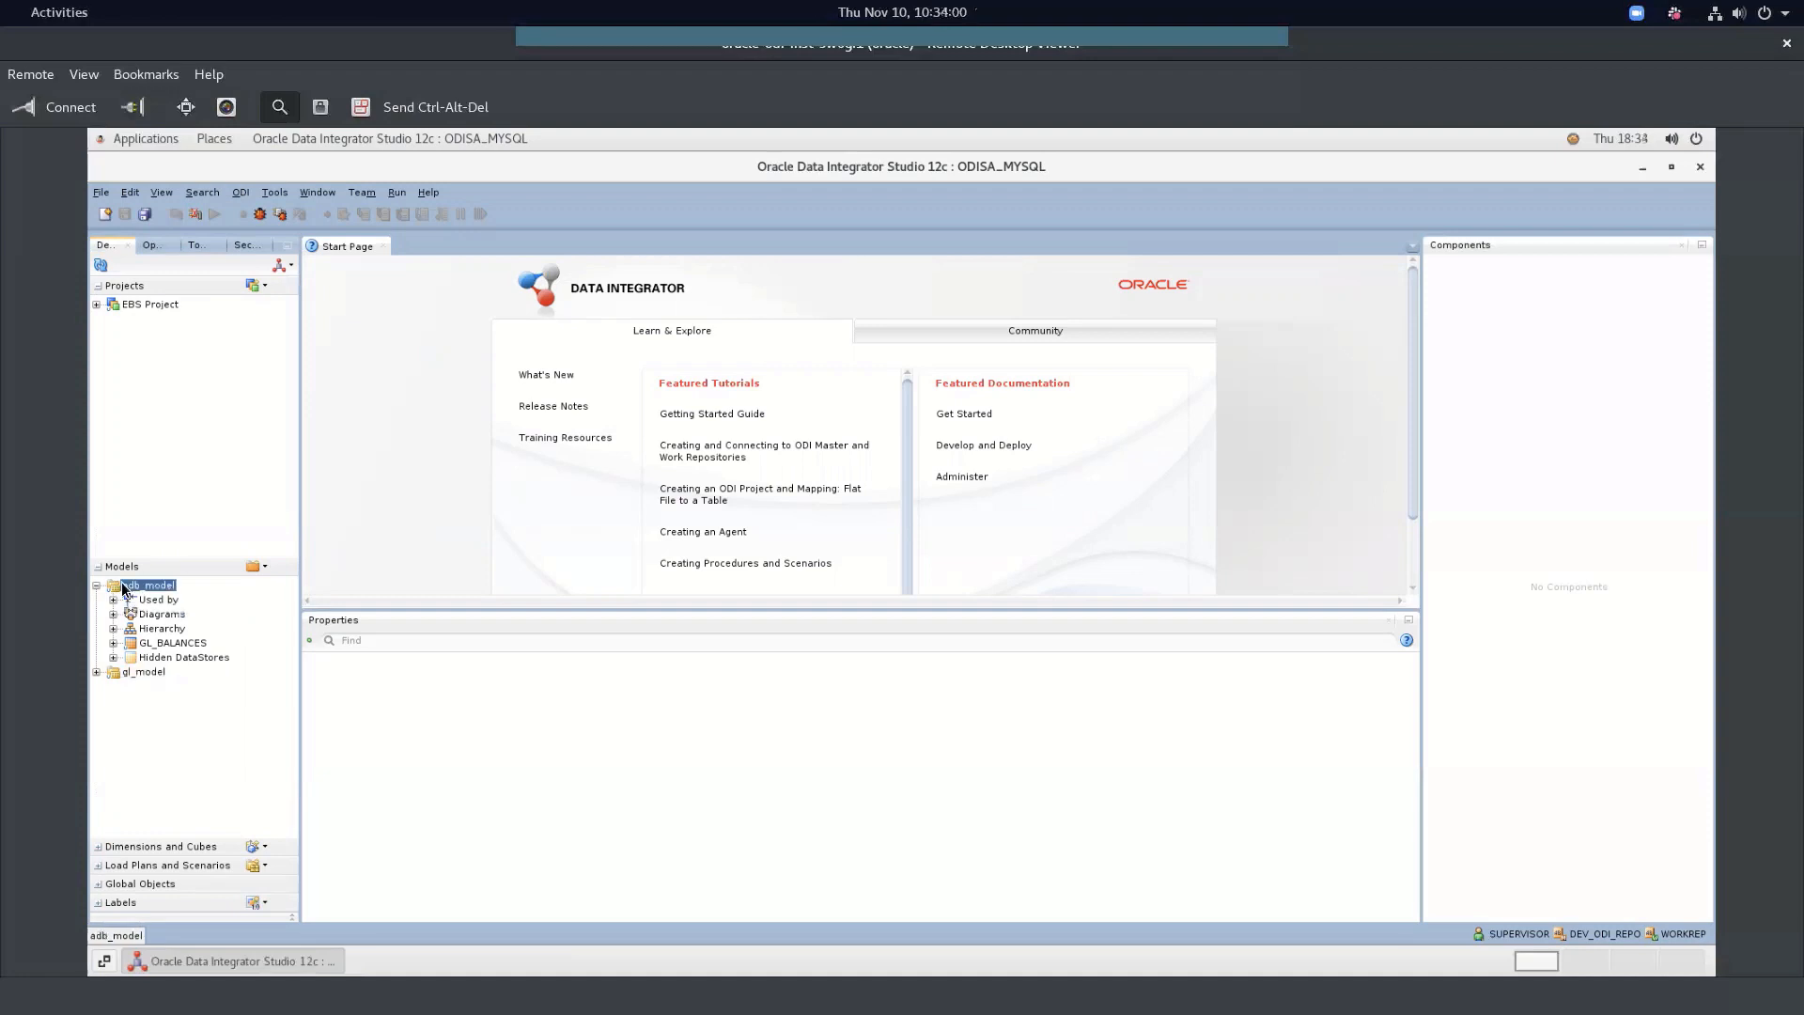
double_click(120, 586)
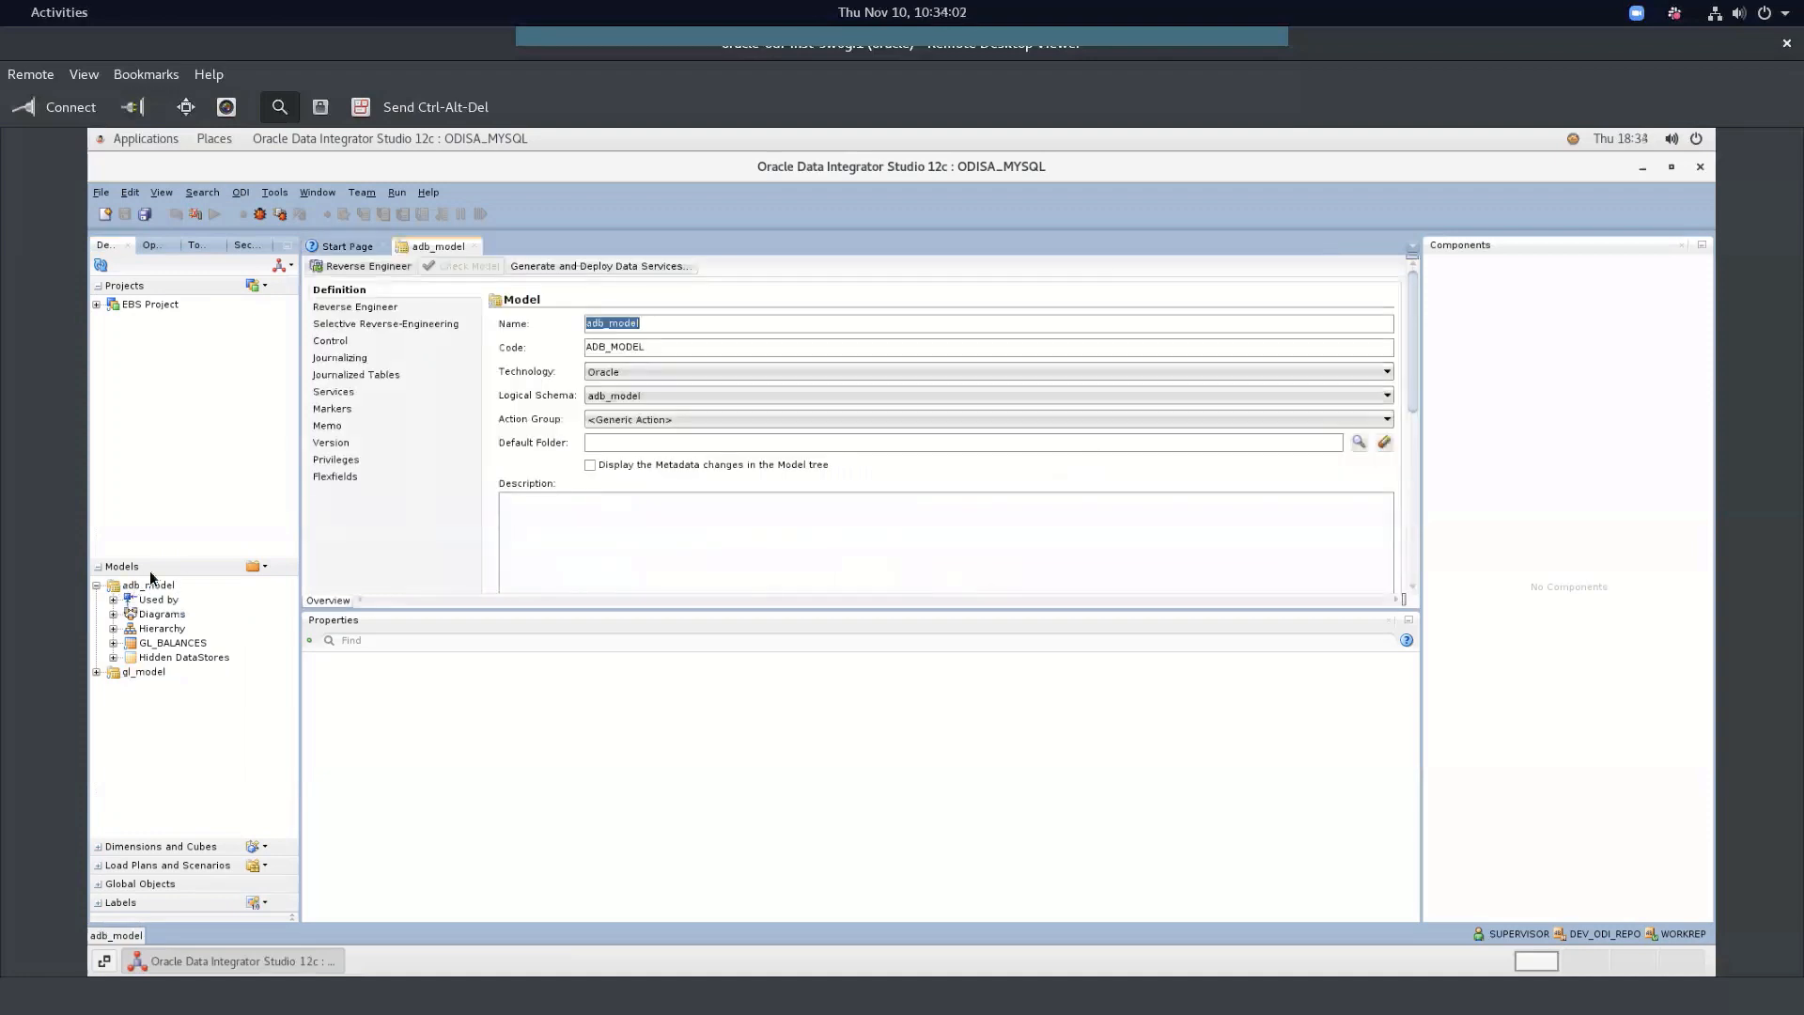
left_click(474, 246)
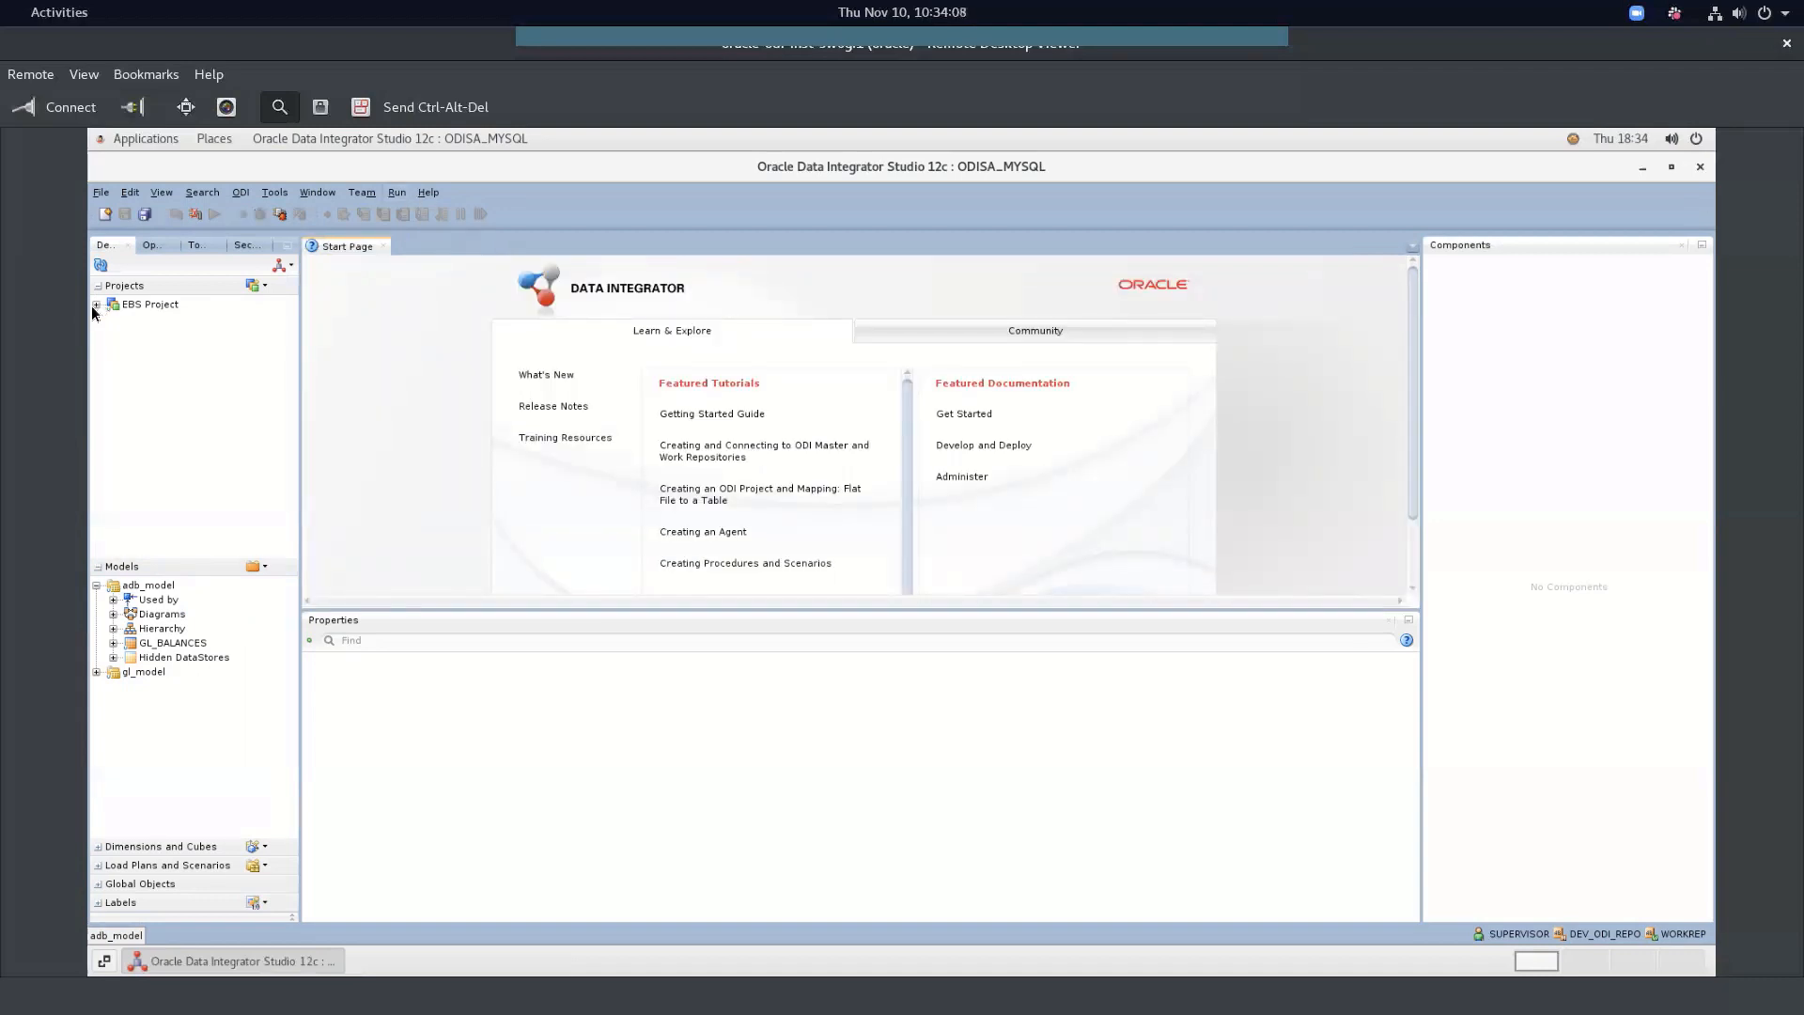
Expand adb_model's diagrams to GL_Balances_Diagram and expand EBS Project, inspecting the GL_BALANCES datastore
left_click(113, 614)
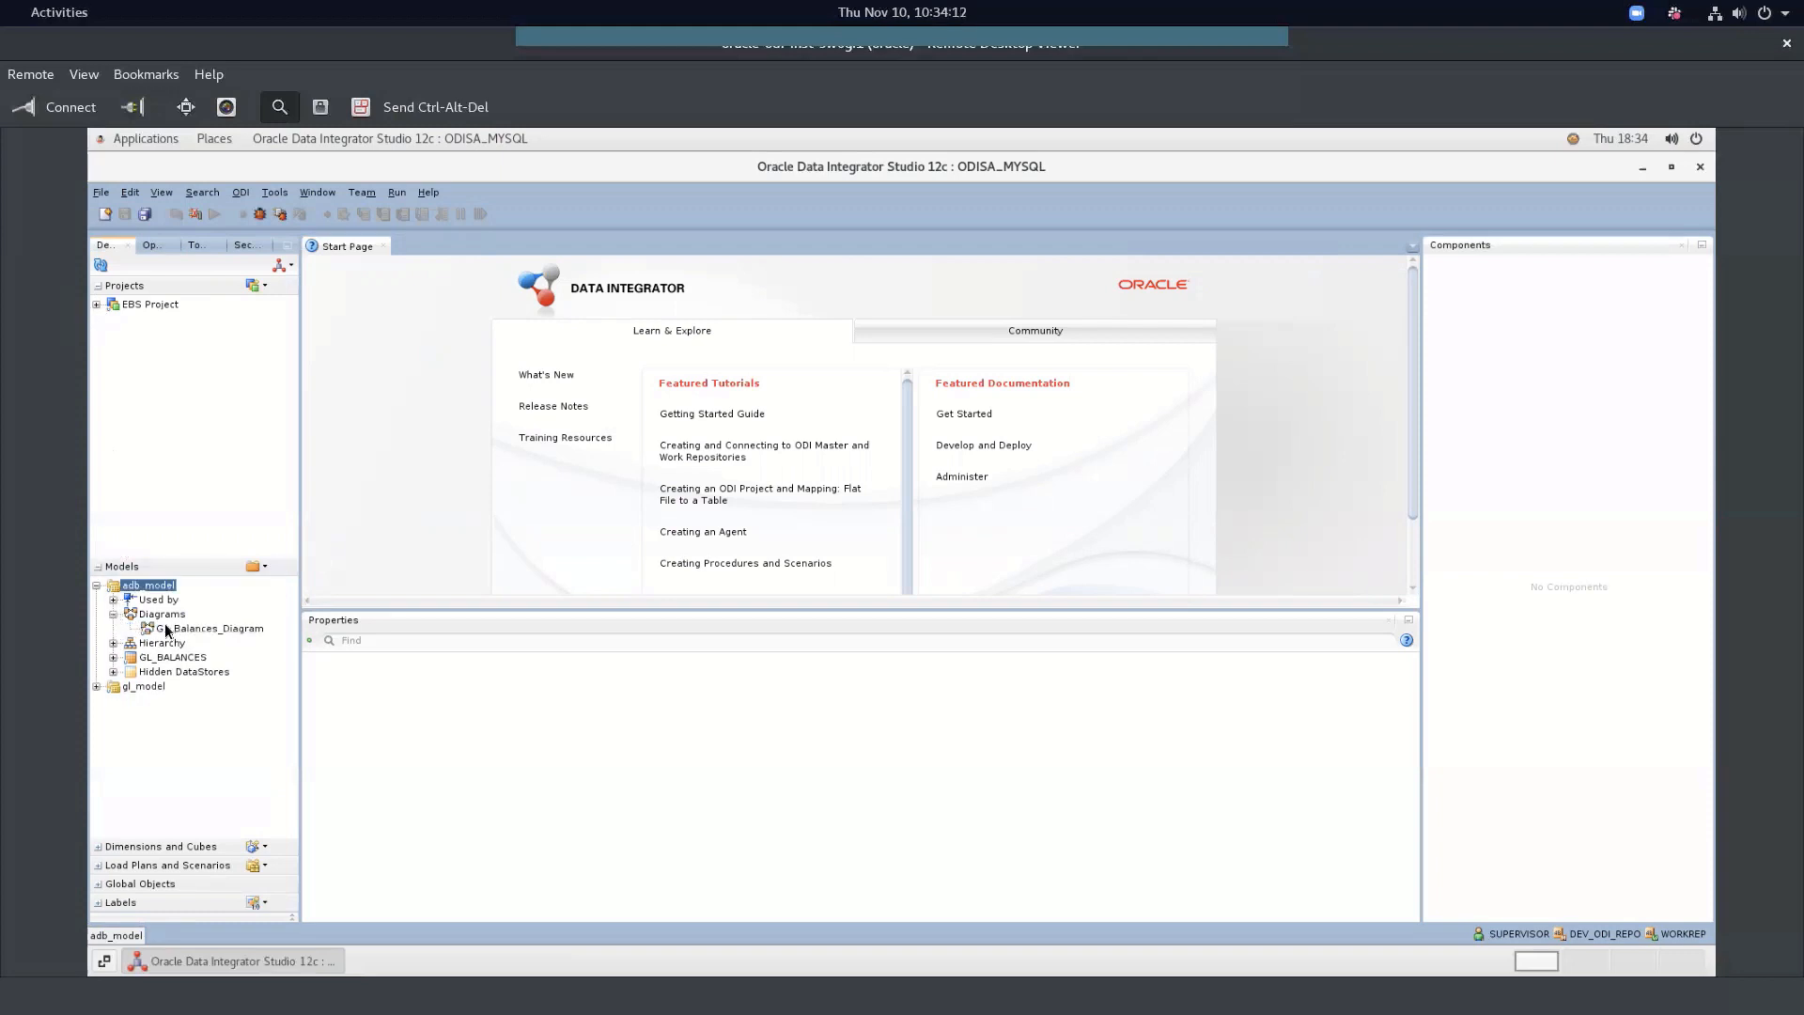
left_click(147, 631)
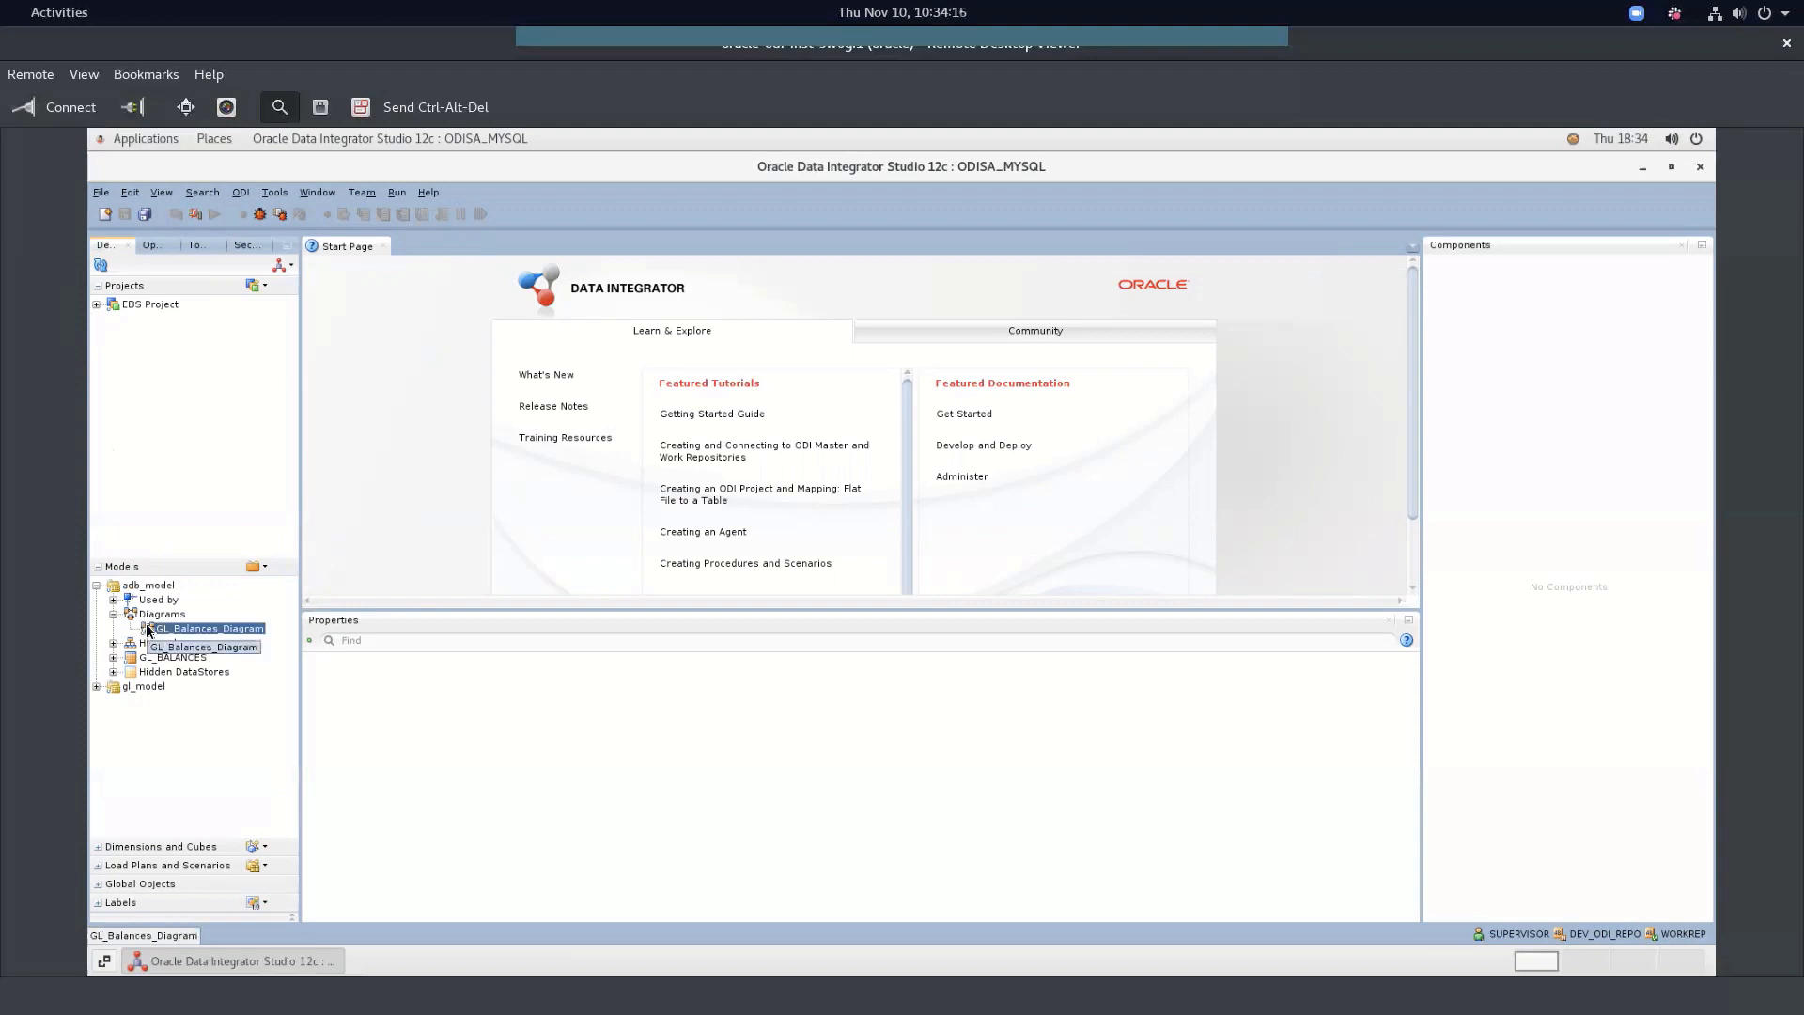
right_click(146, 630)
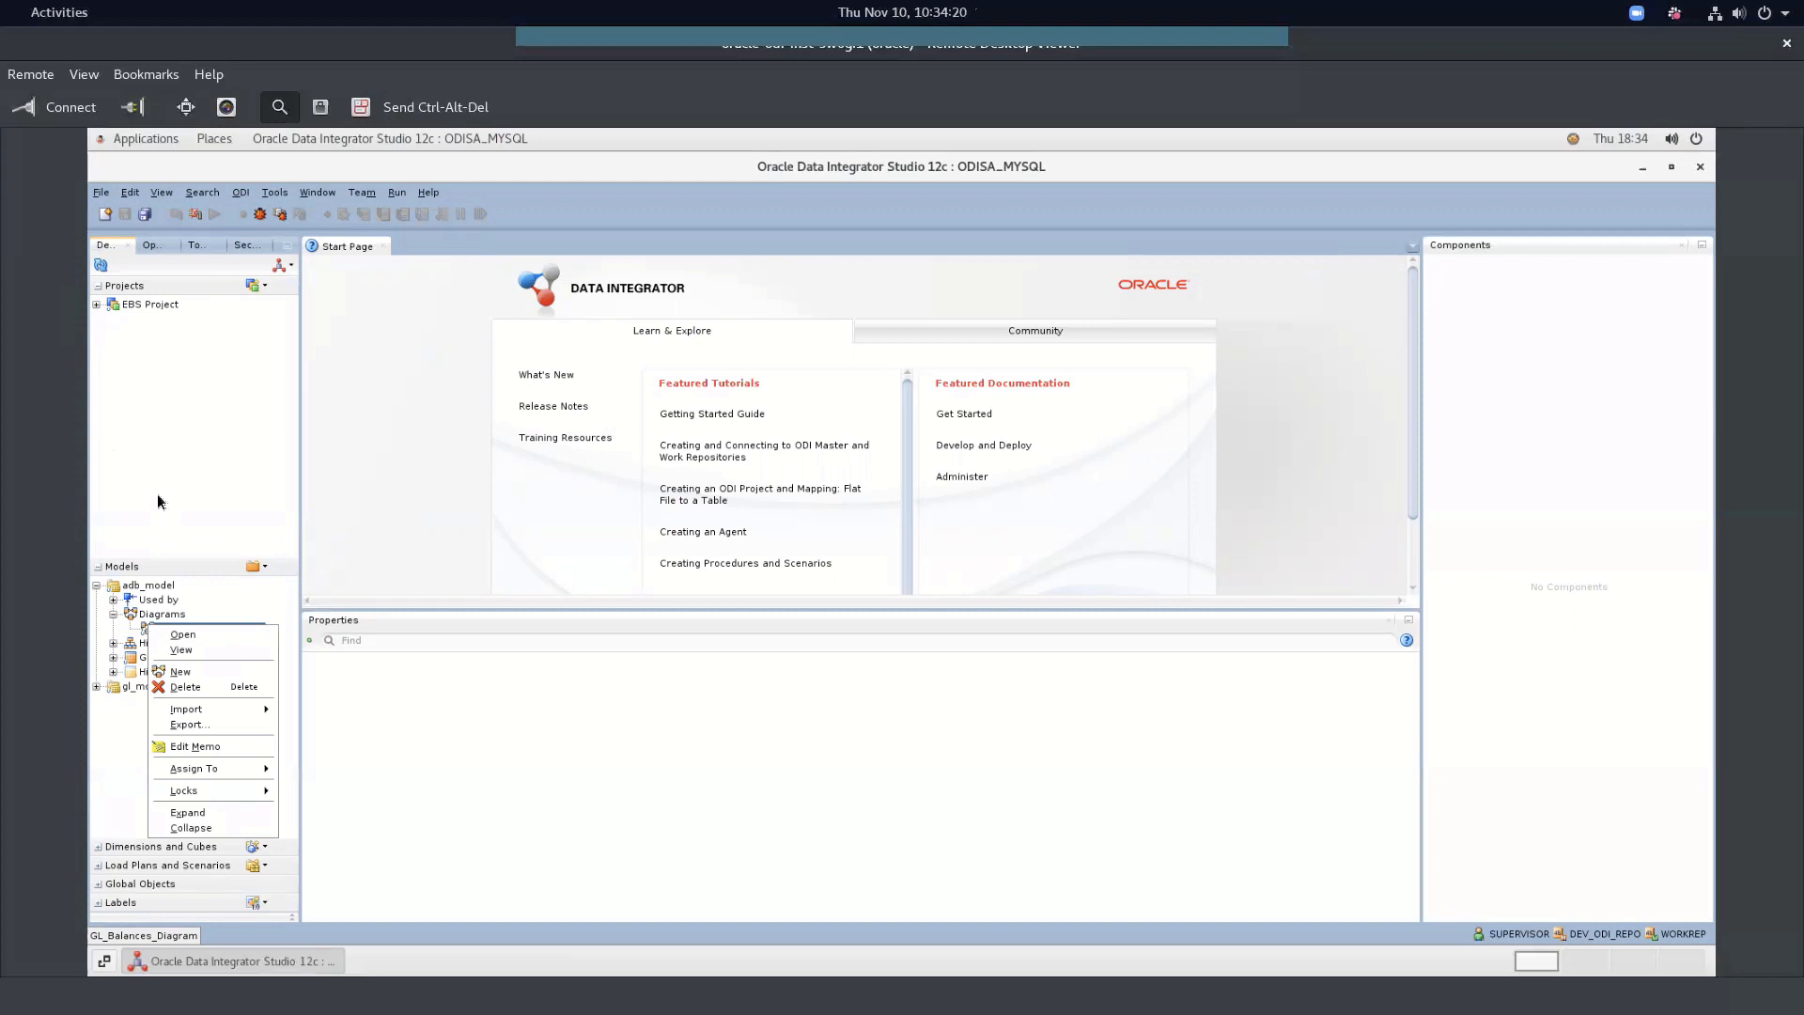
left_click(113, 305)
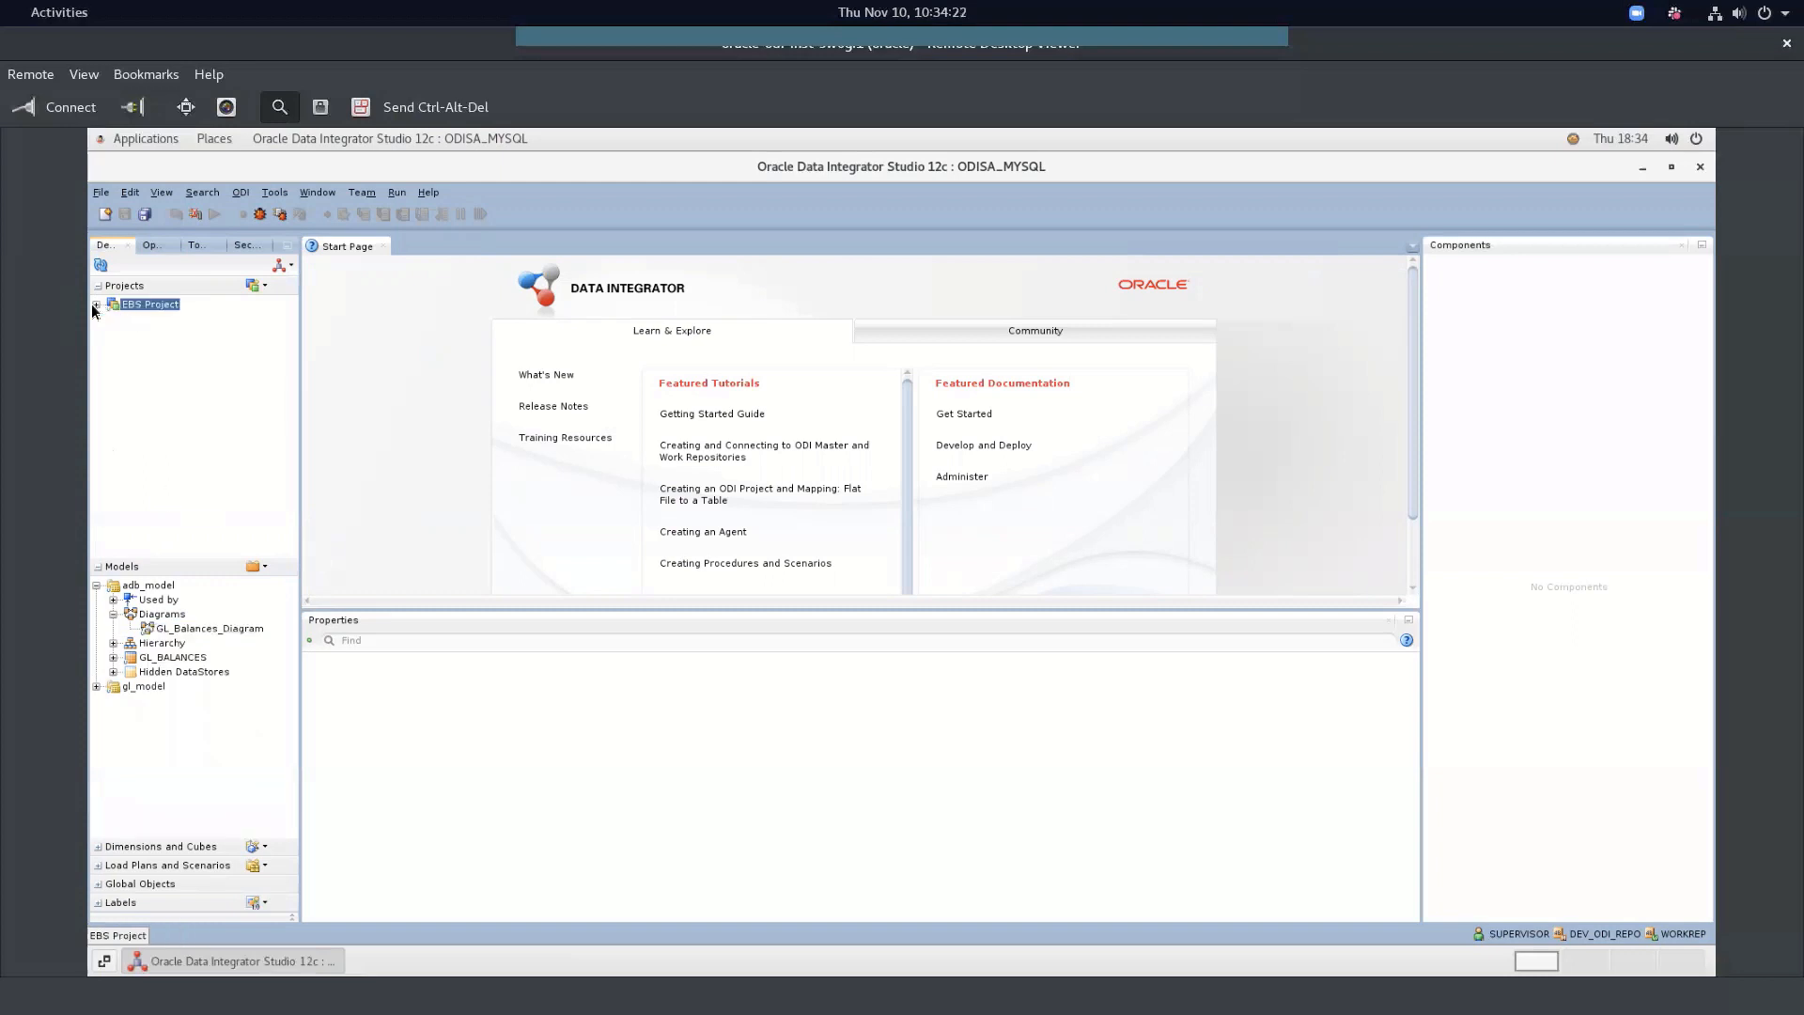
left_click(96, 304)
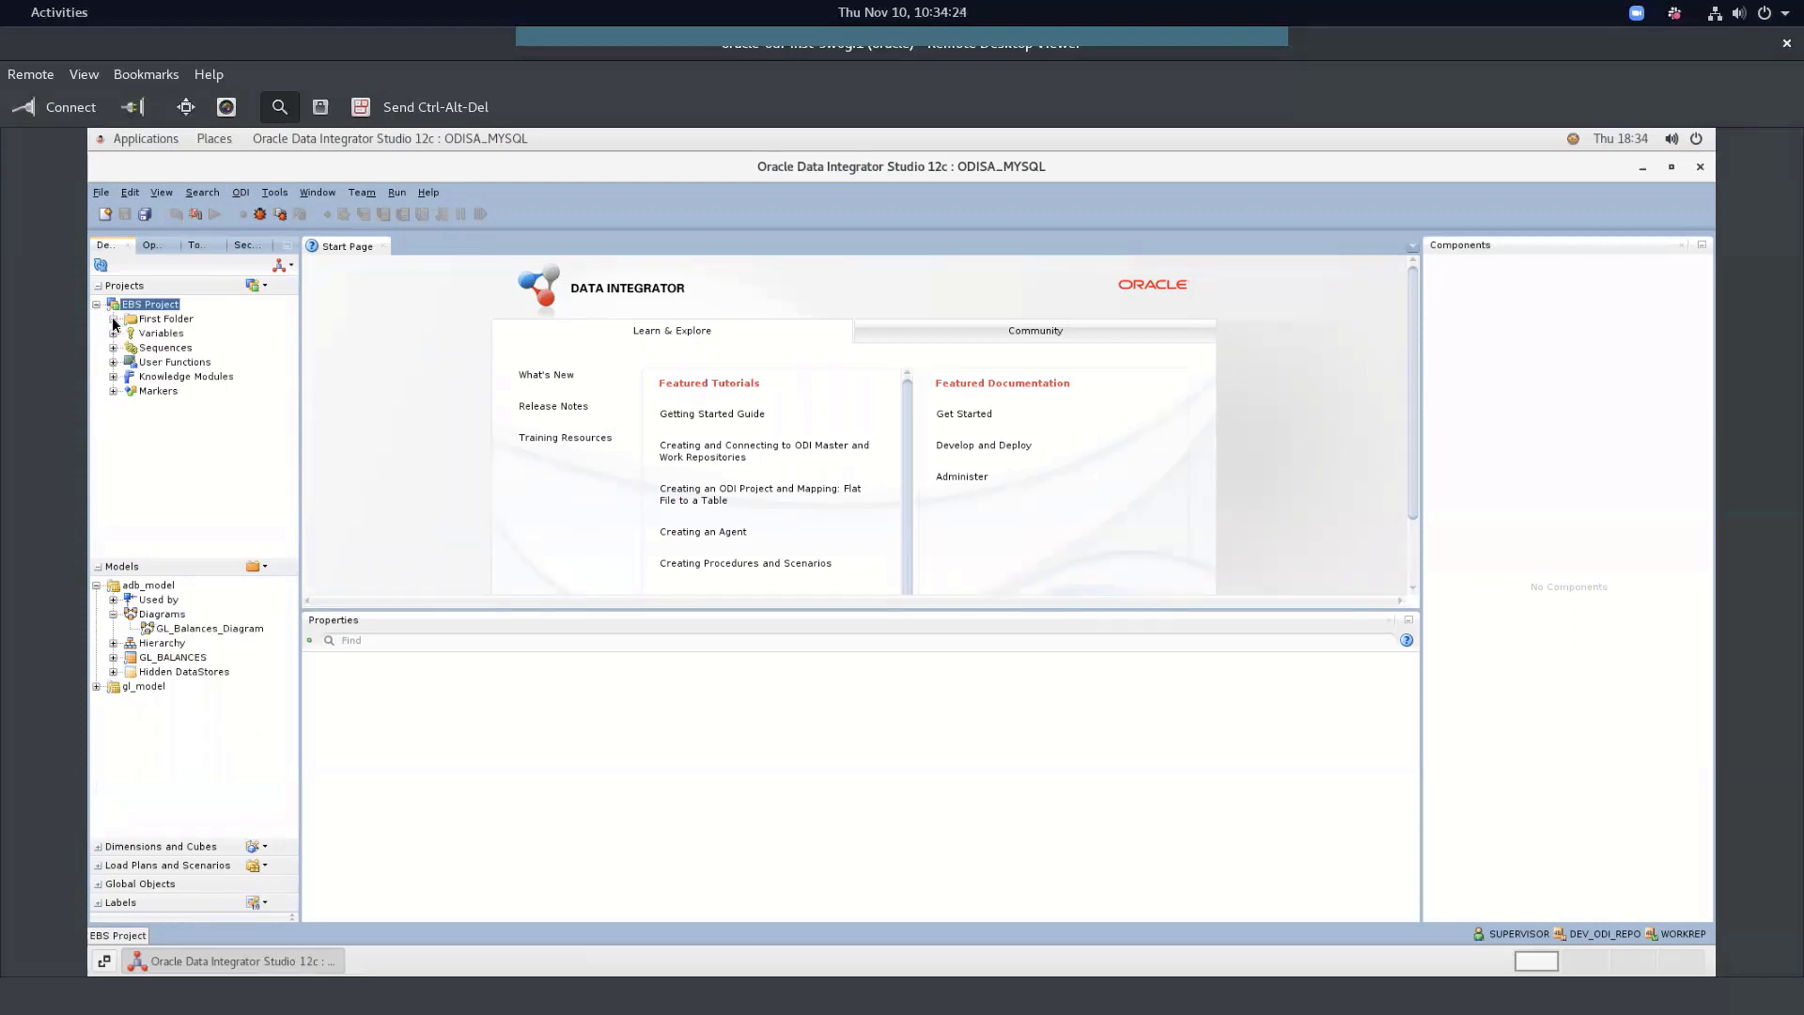
left_click(138, 656)
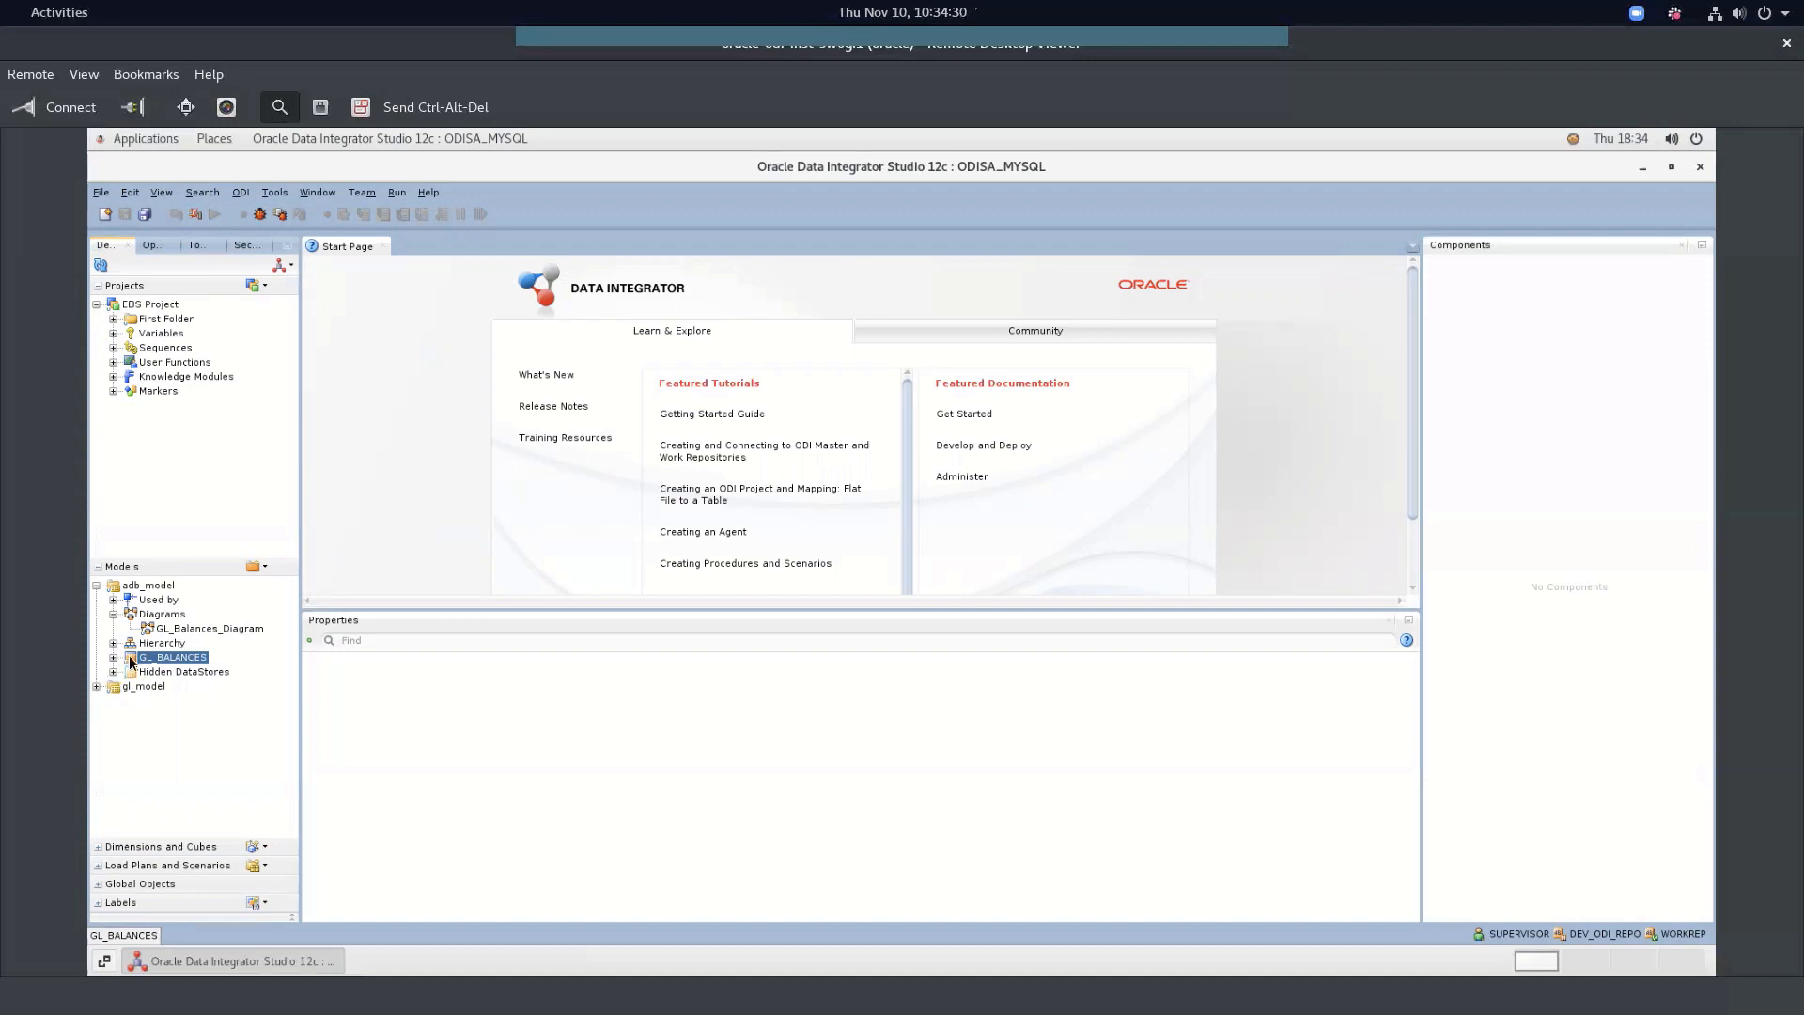
right_click(148, 626)
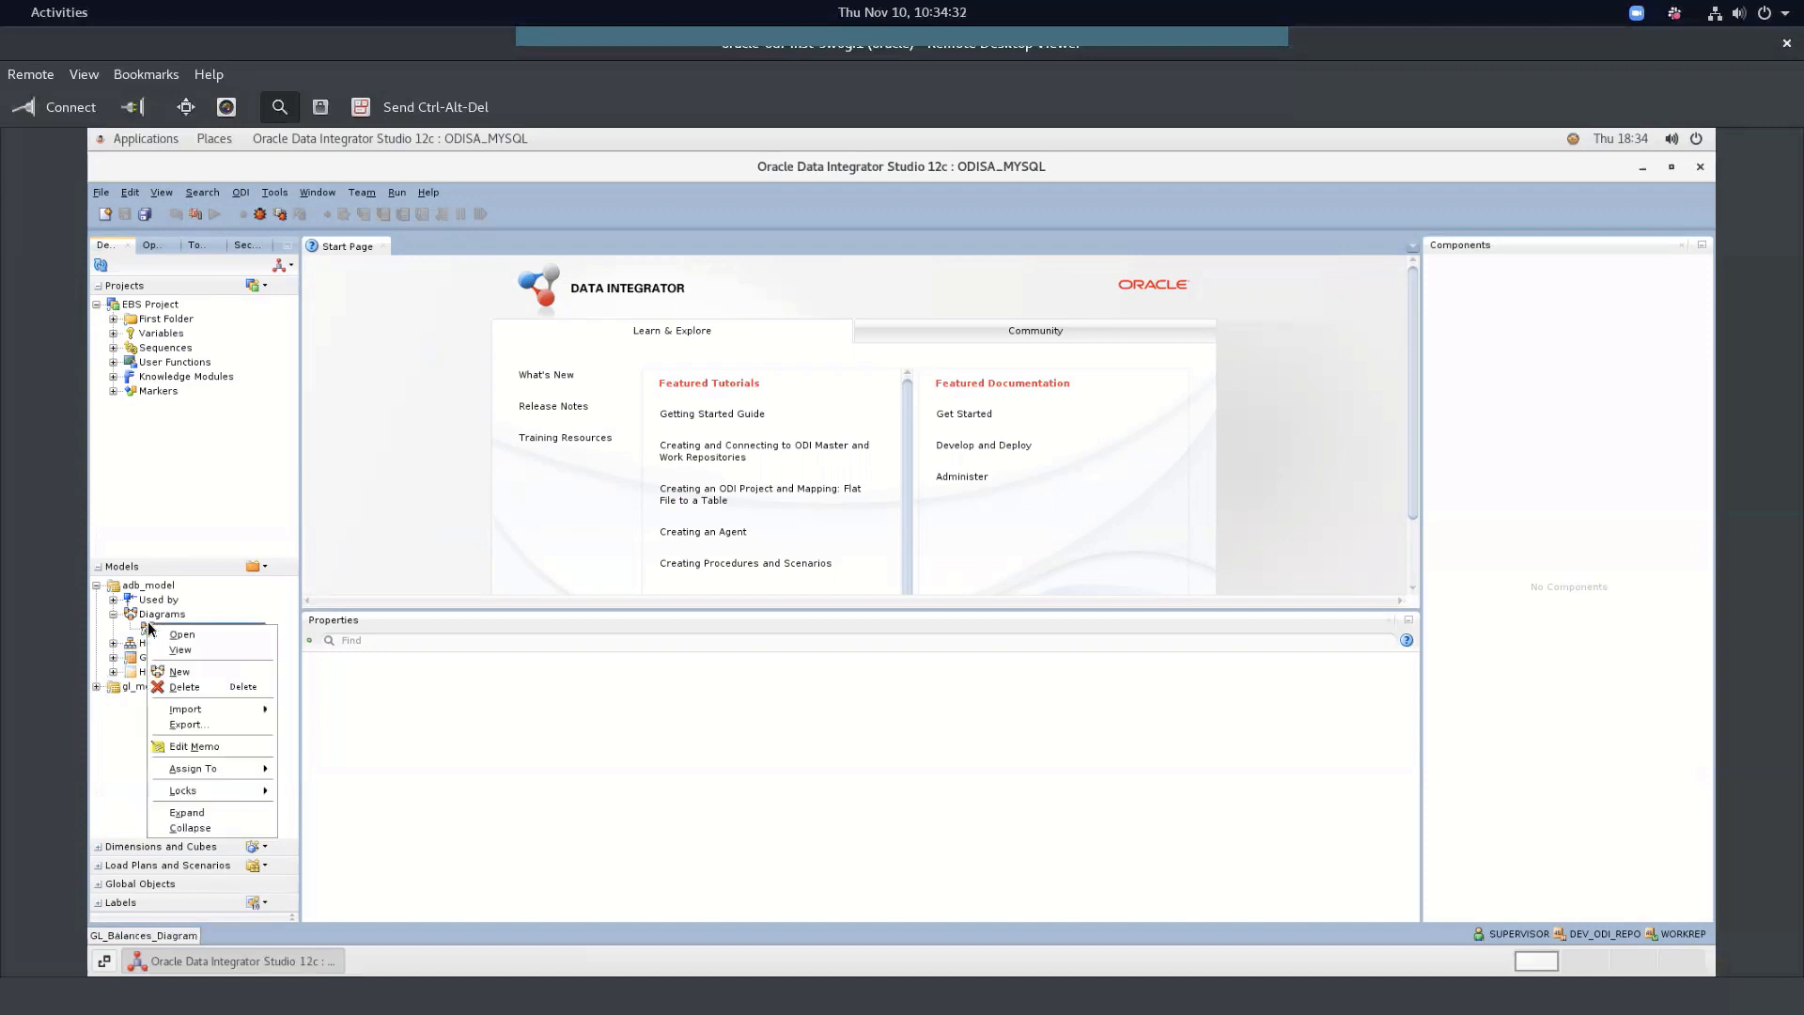
mouse_move(177, 712)
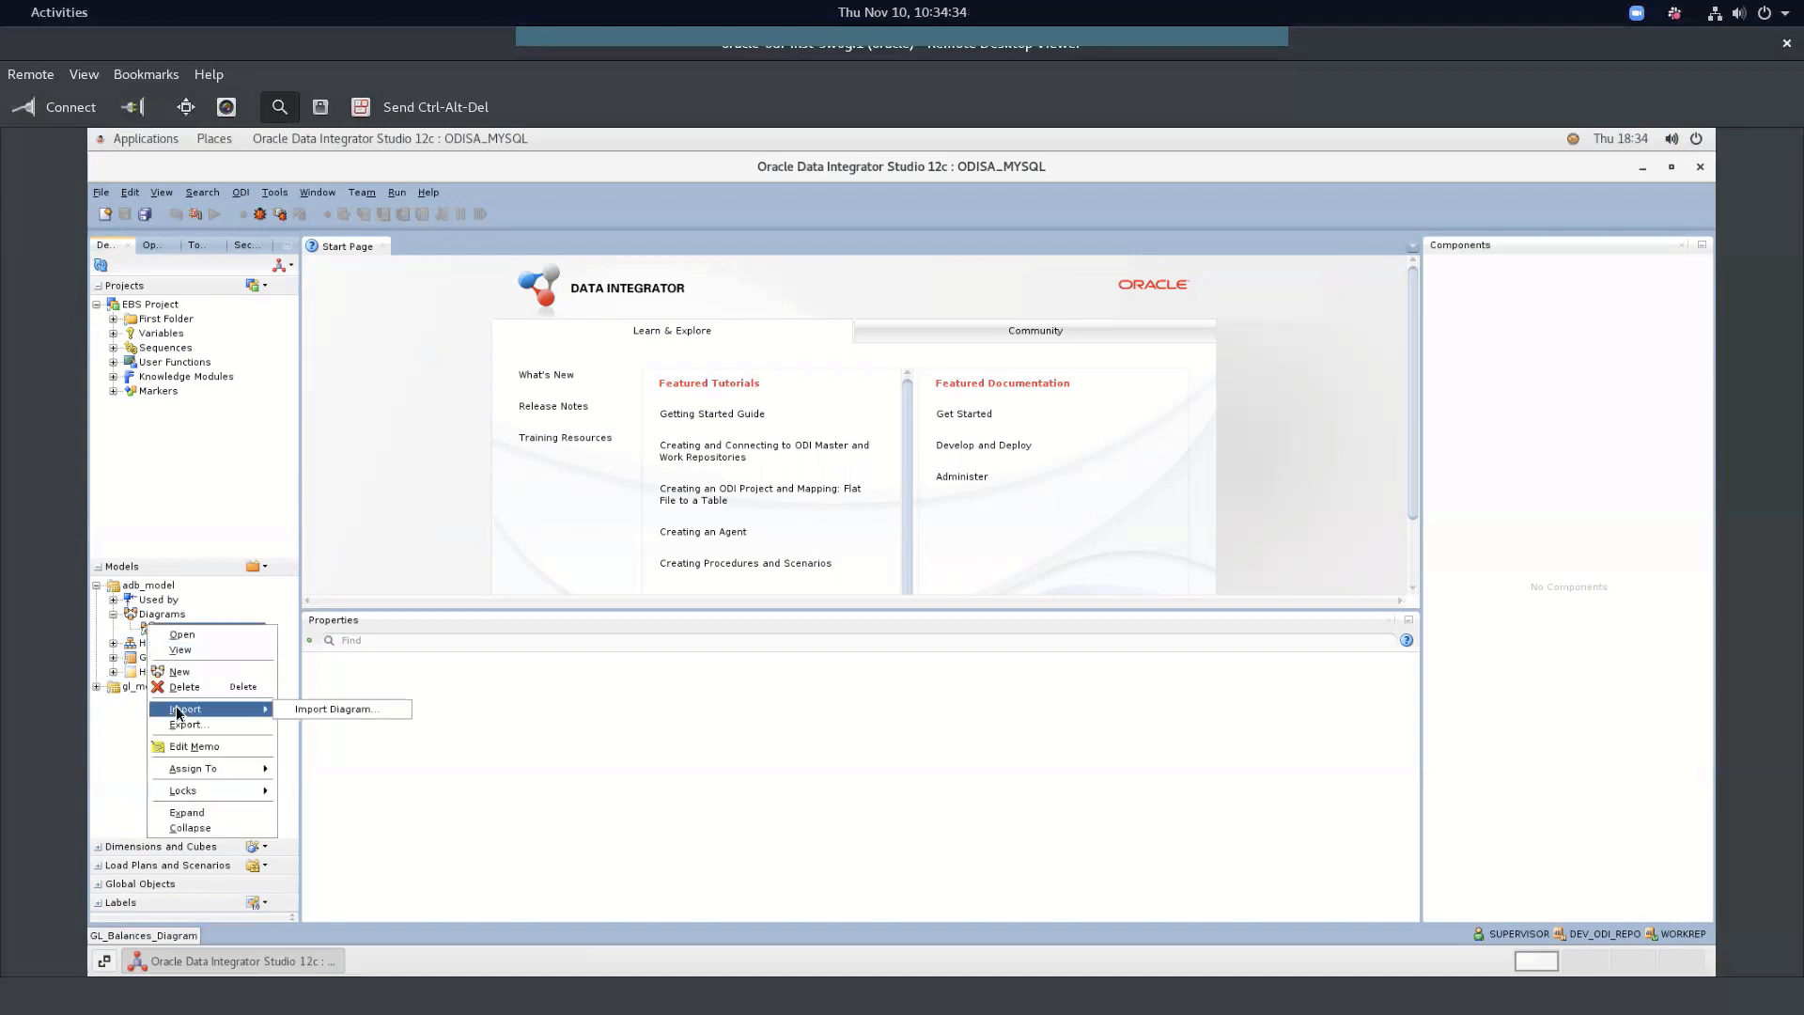
left_click(122, 706)
right_click(130, 662)
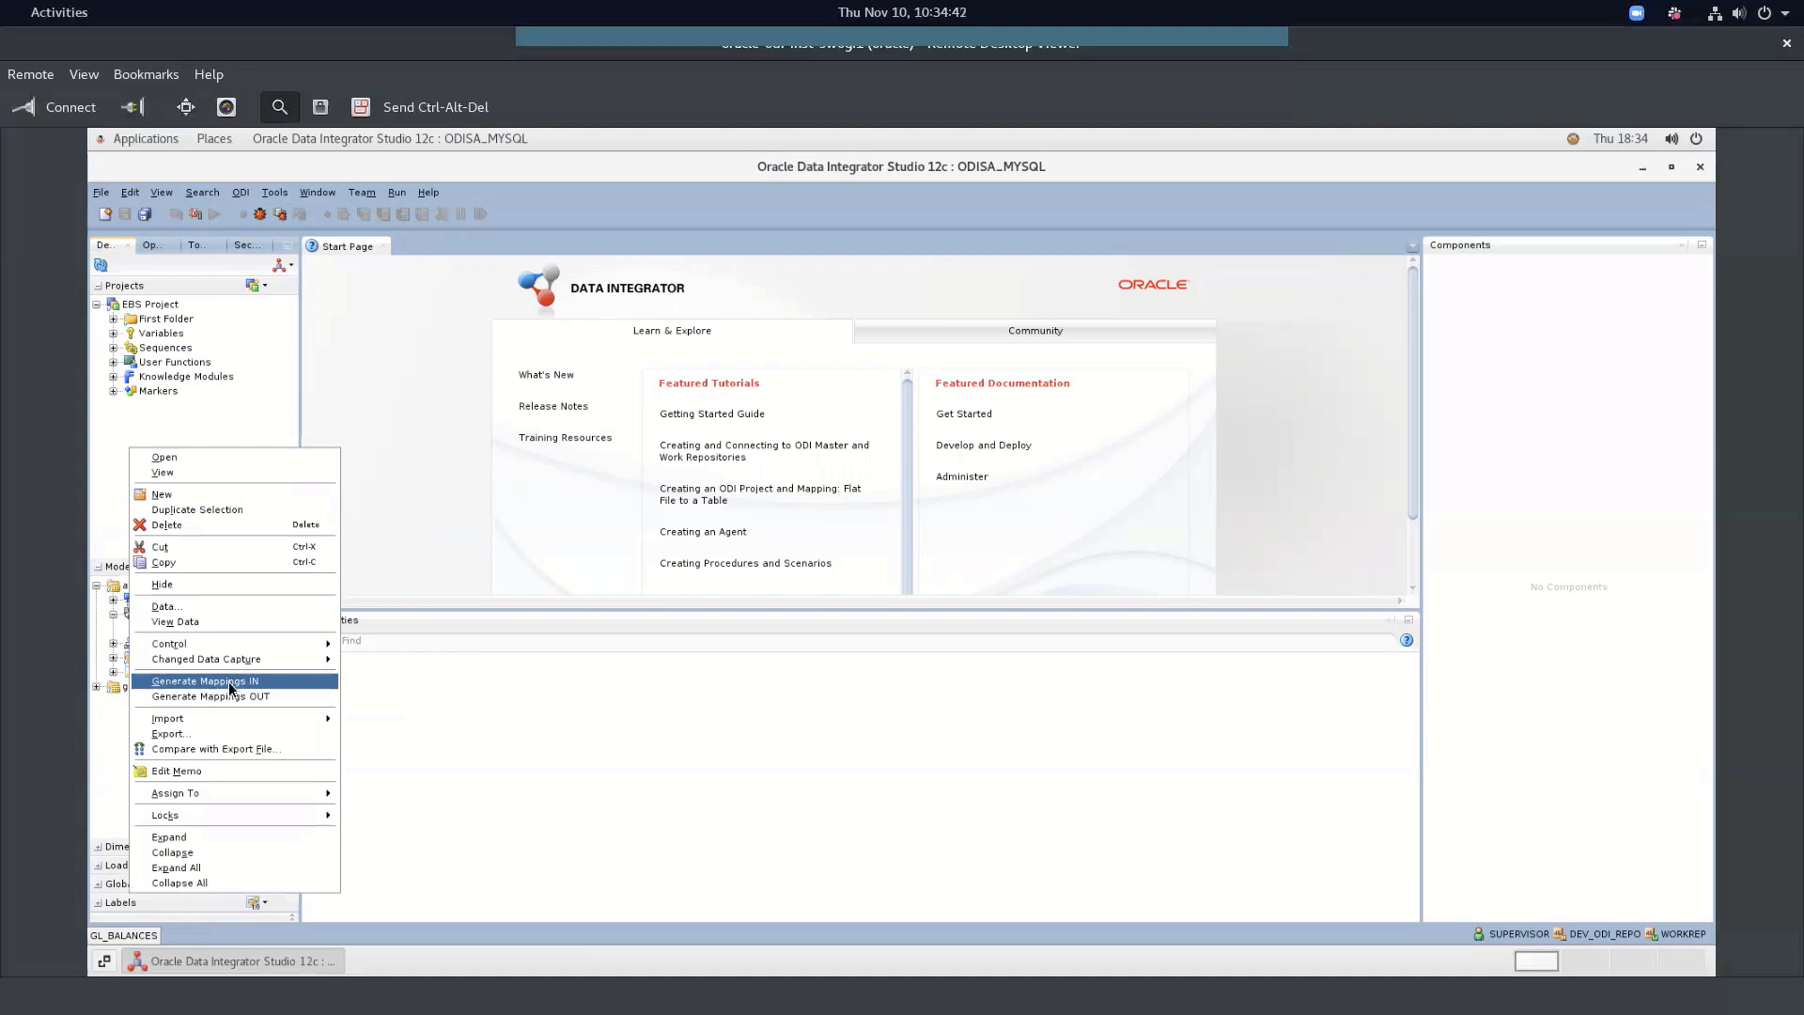
left_click(402, 690)
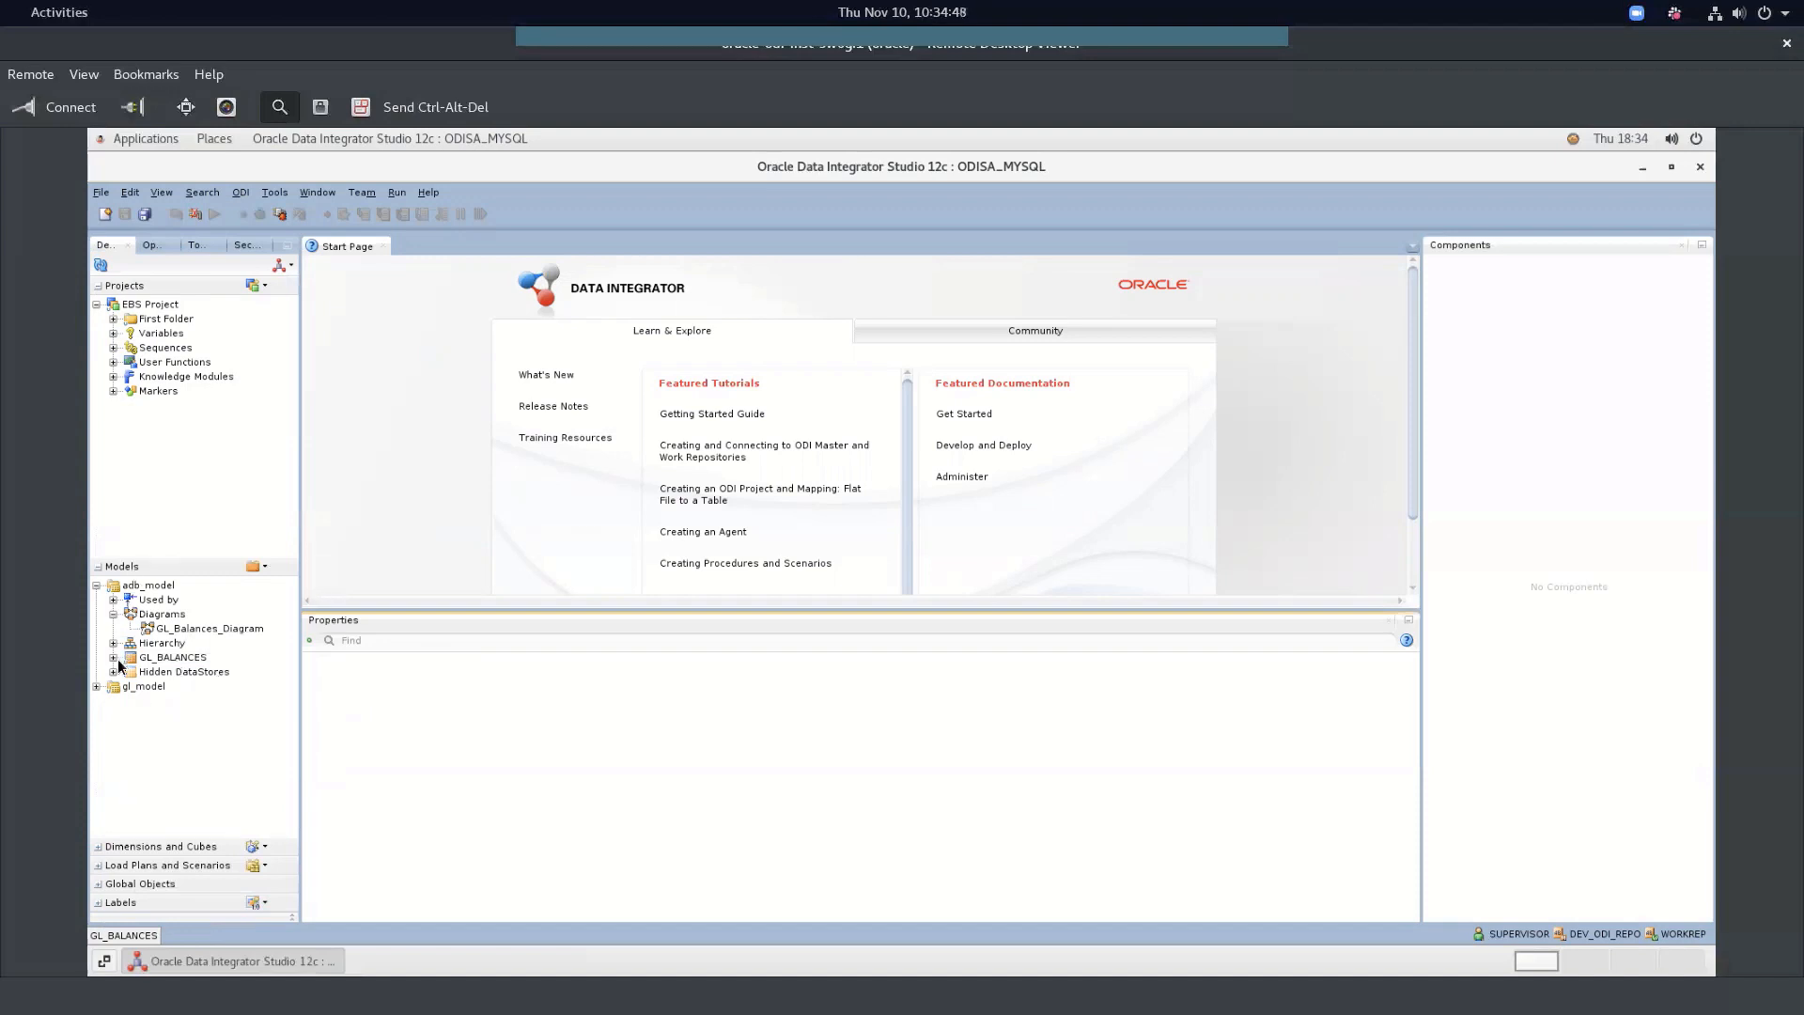
Expand EBS Project's First Folder and Mappings to reveal In GL_BALANCES 001
left_click(95, 686)
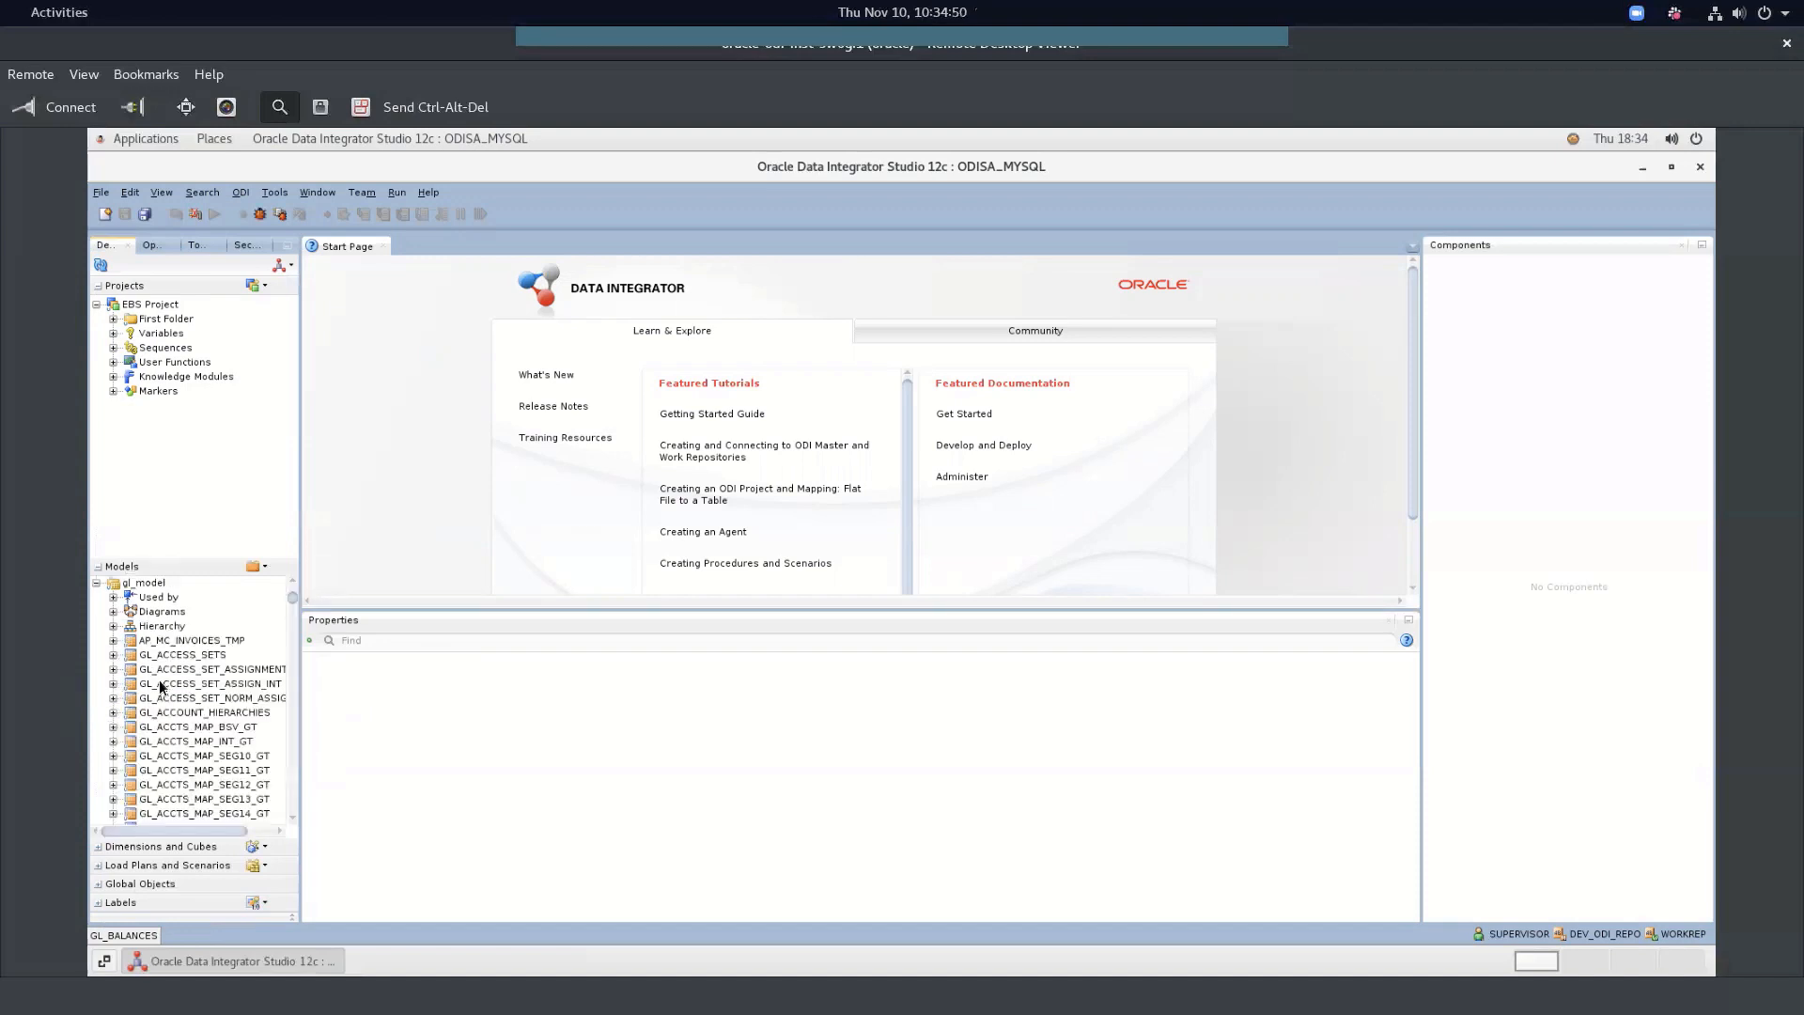
left_click(95, 582)
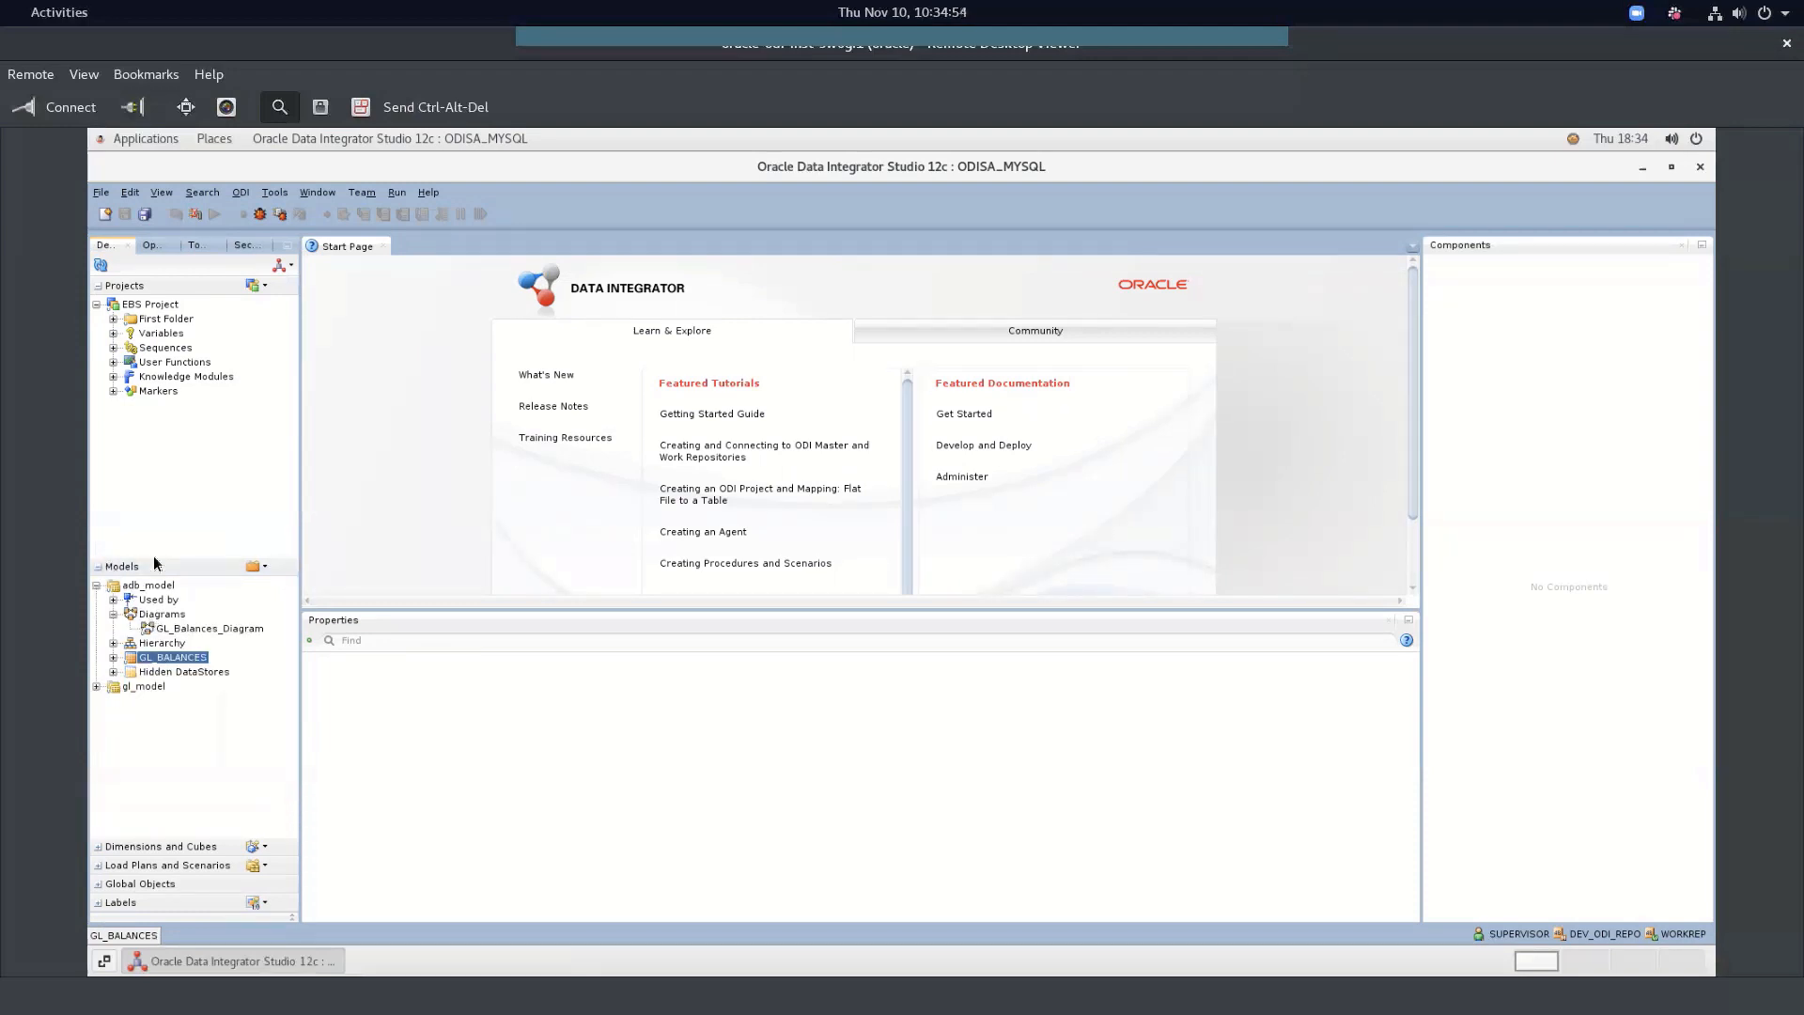
left_click(112, 319)
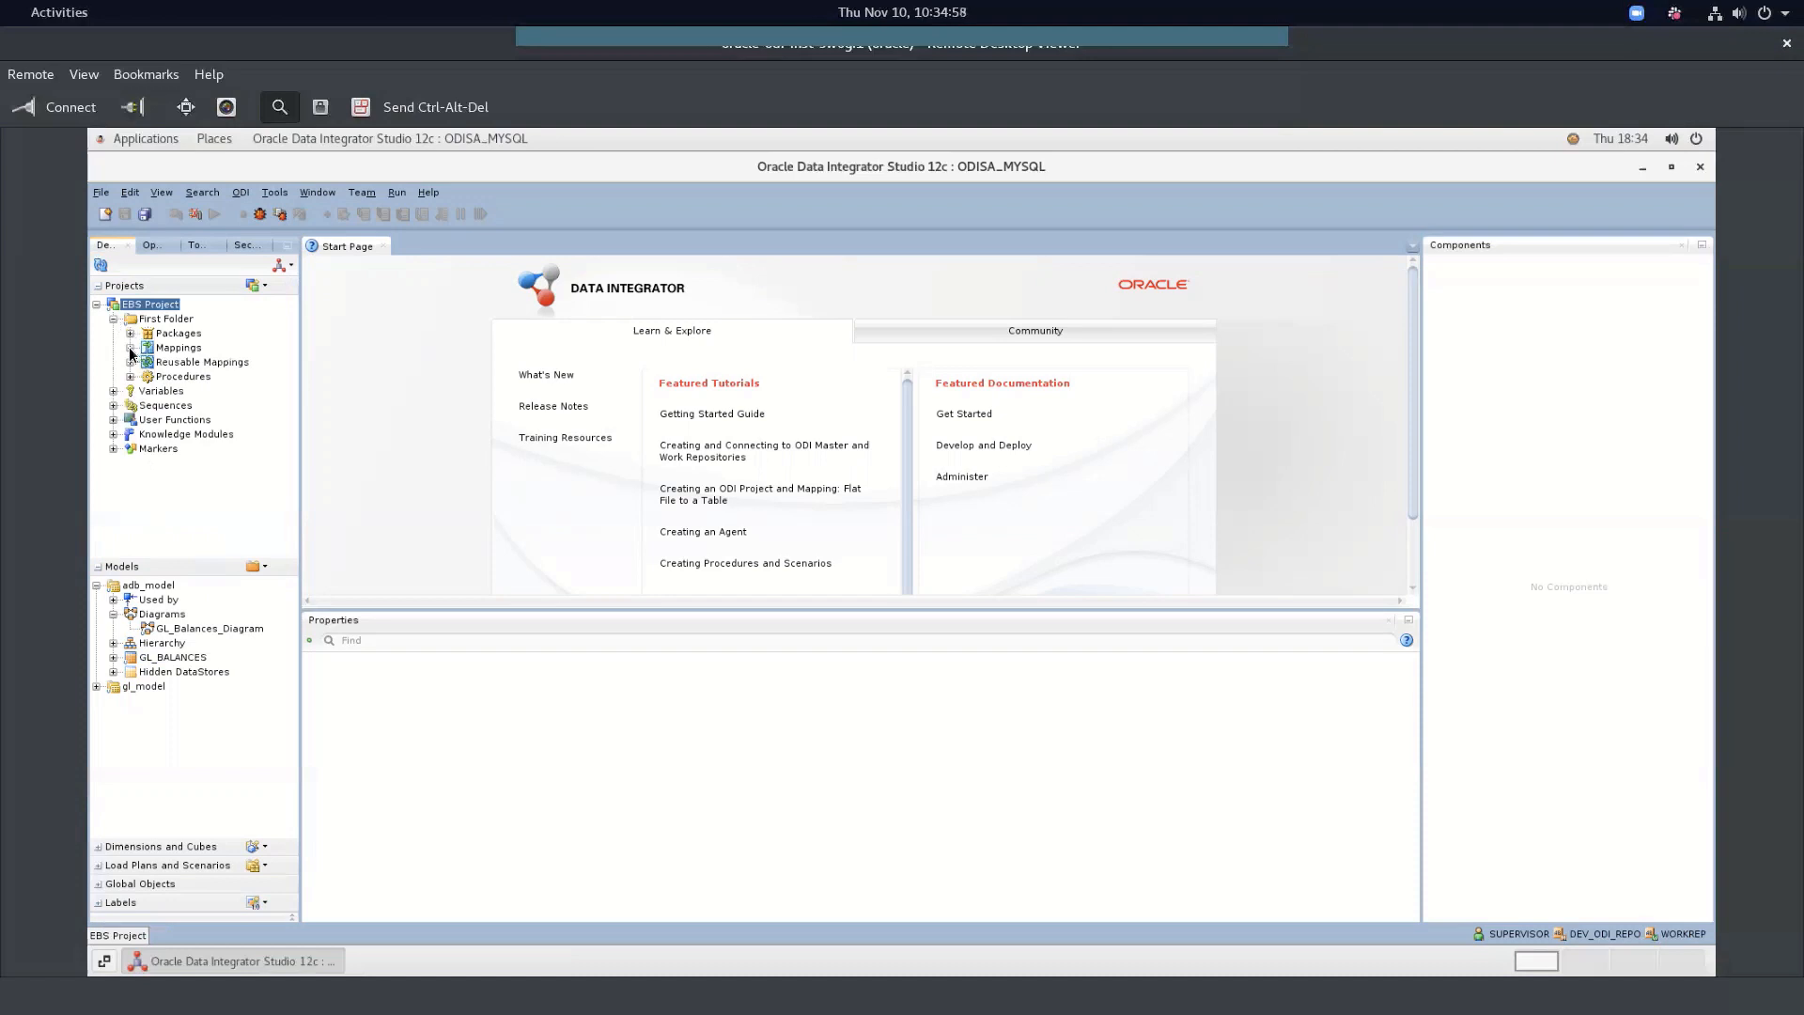
left_click(131, 348)
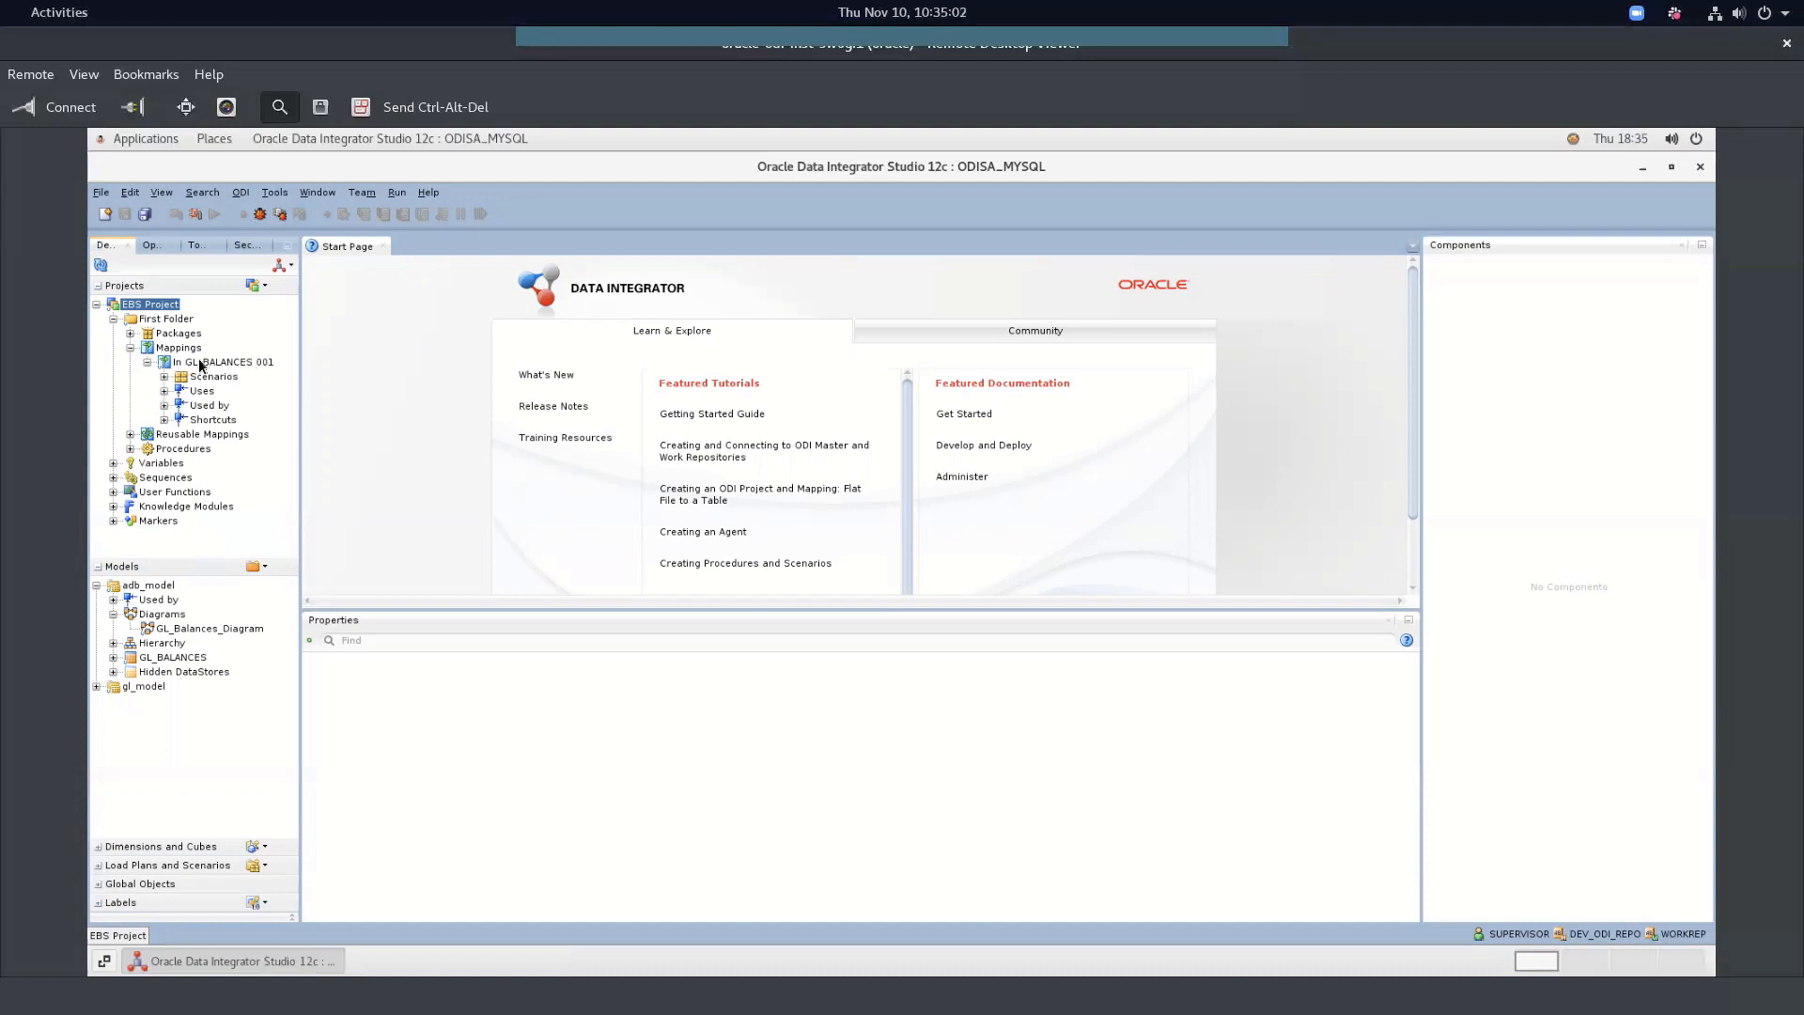
Open the In GL_BALANCES 001 mapping's physical design and select the CBALANC access point
double_click(159, 362)
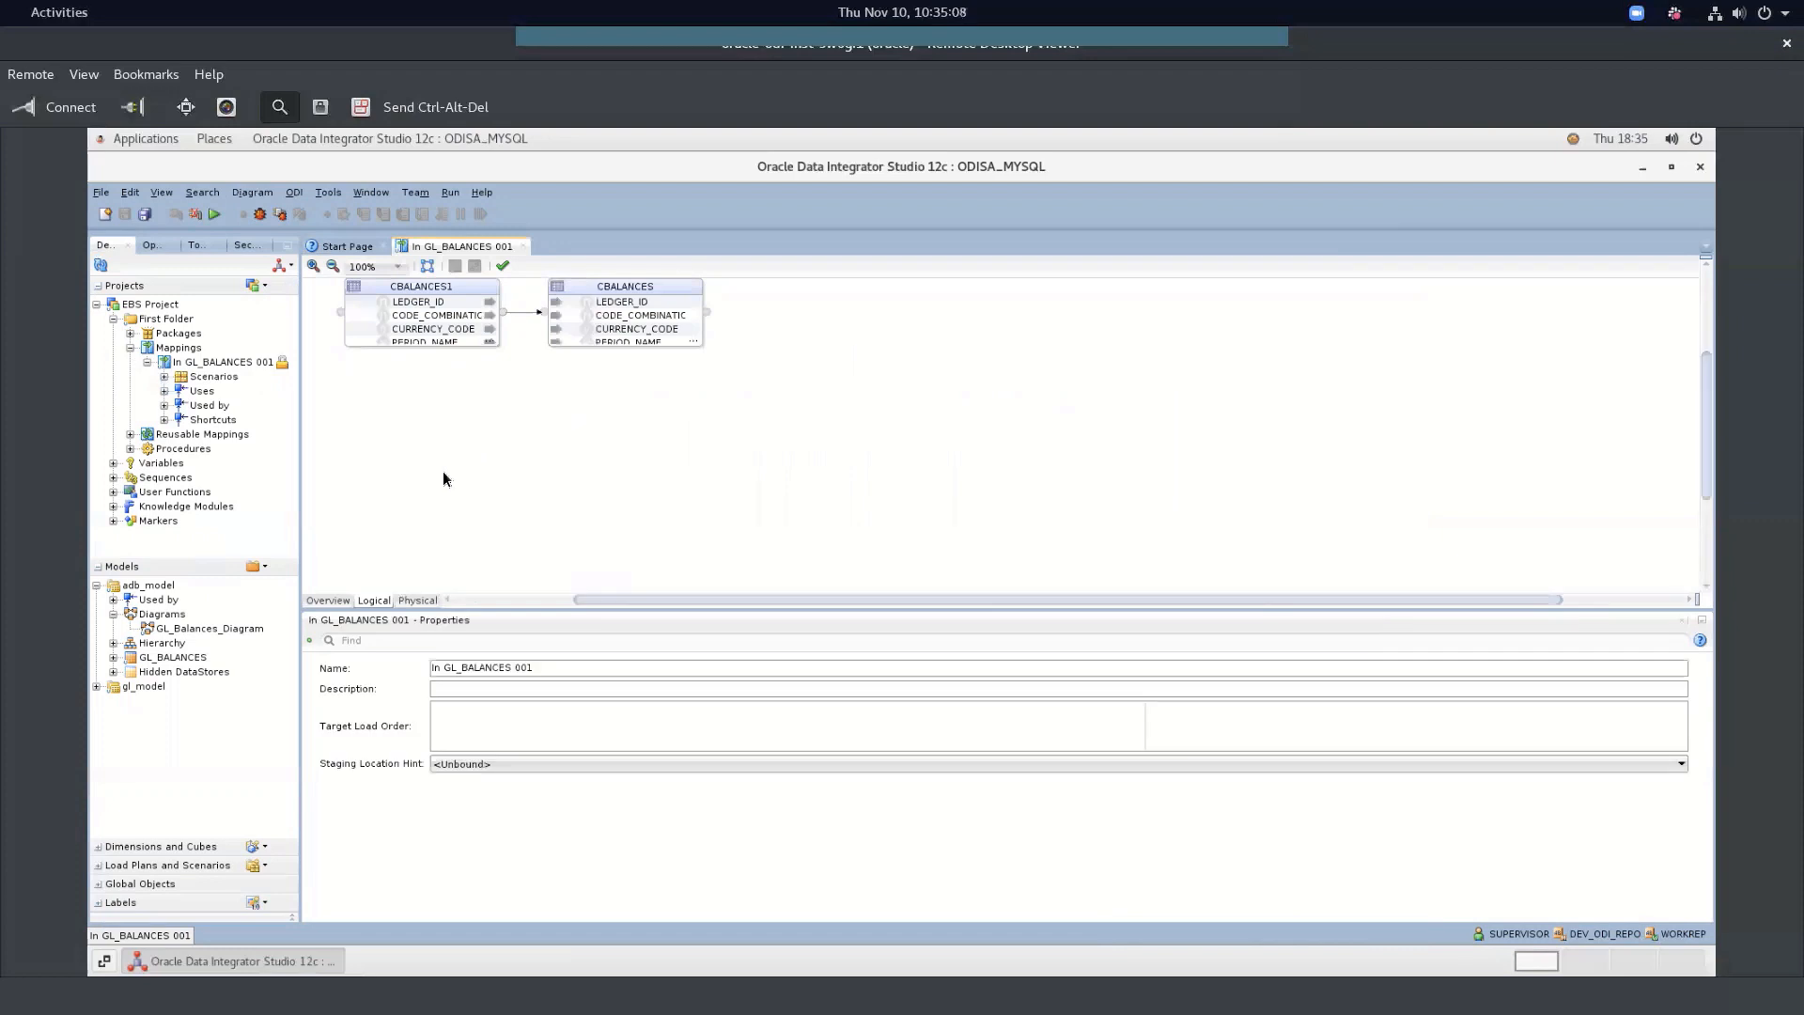
left_click(405, 600)
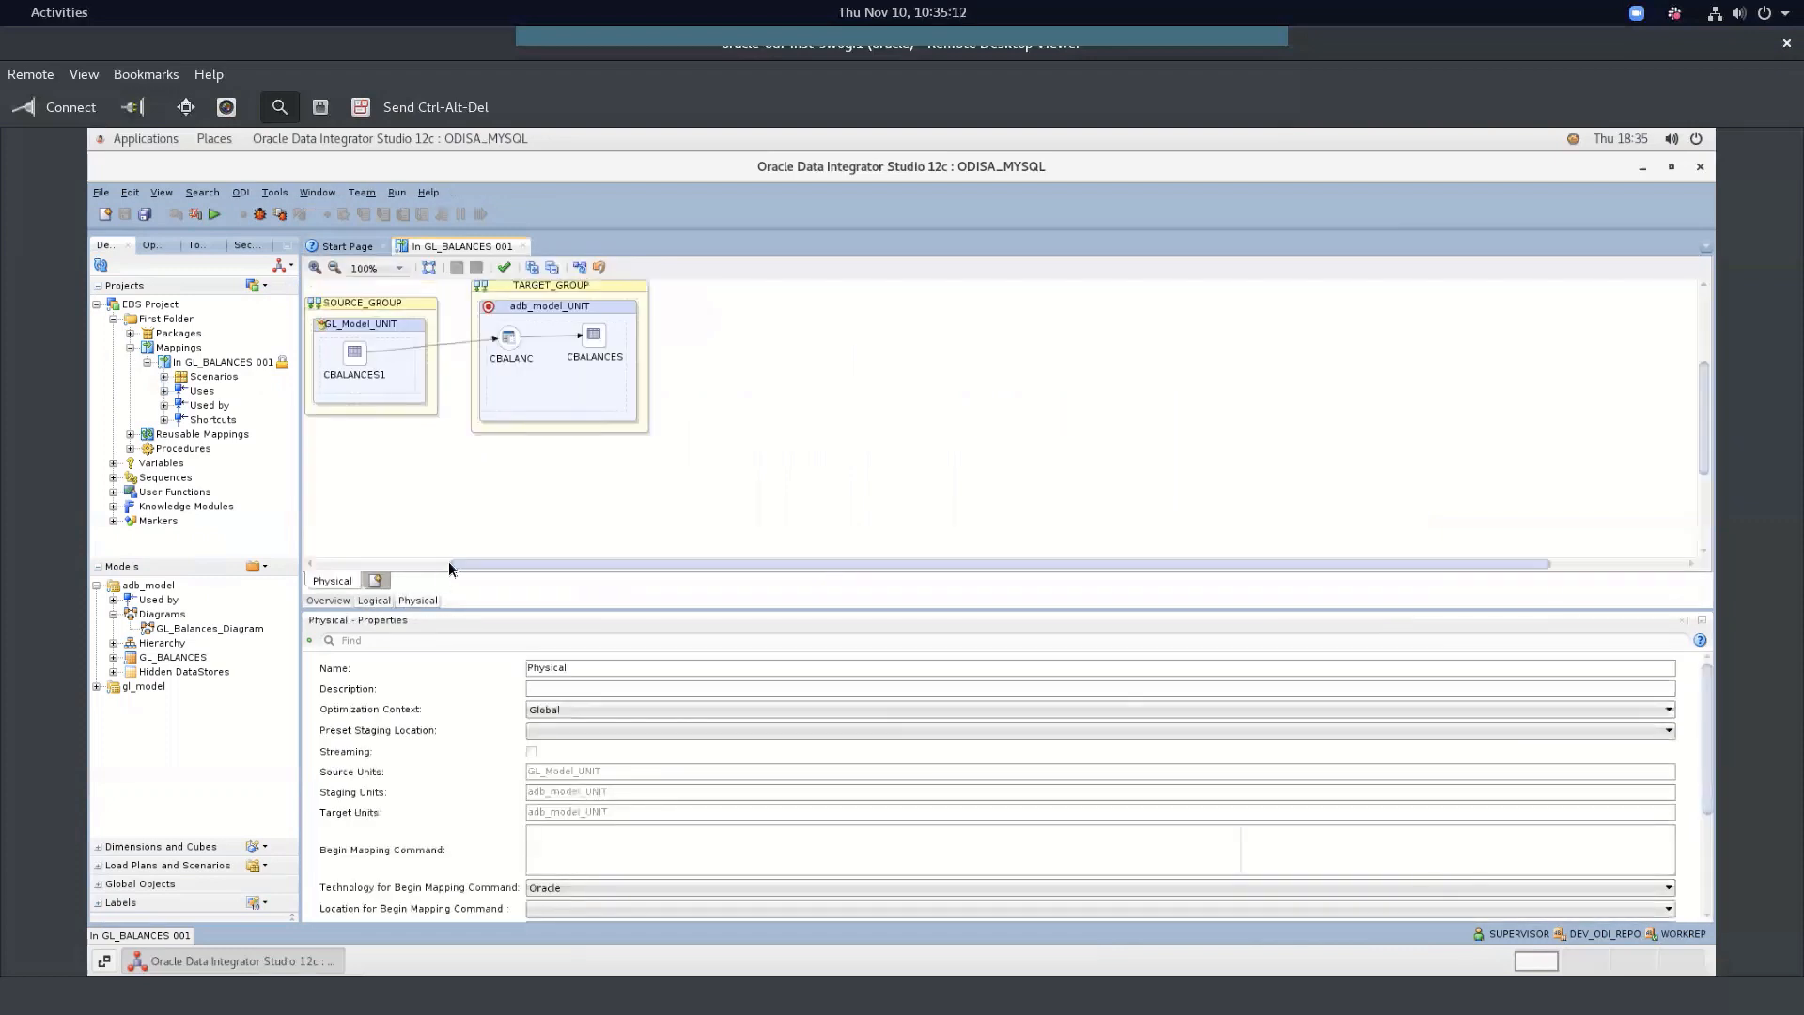
left_click(509, 338)
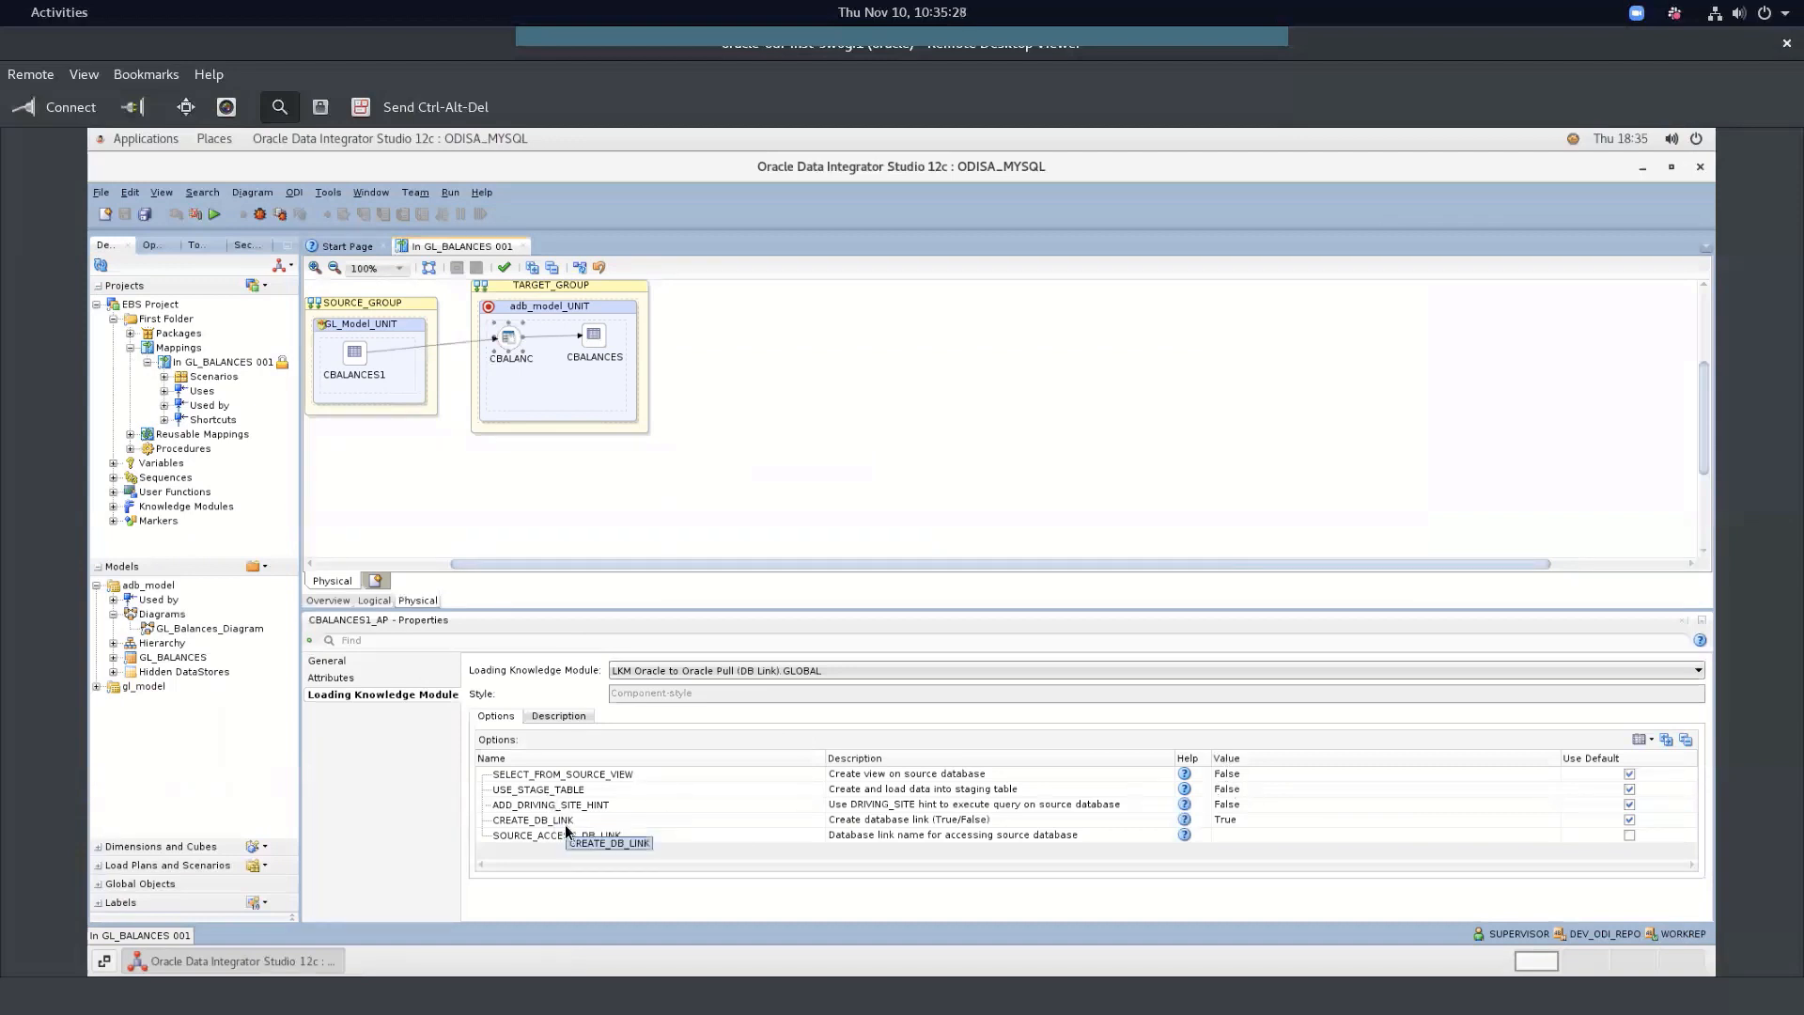
Inspect the CREATE_DB_LINK and SOURCE_ACCESS_DB_LINK option values and the available loading knowledge modules
left_click(1237, 820)
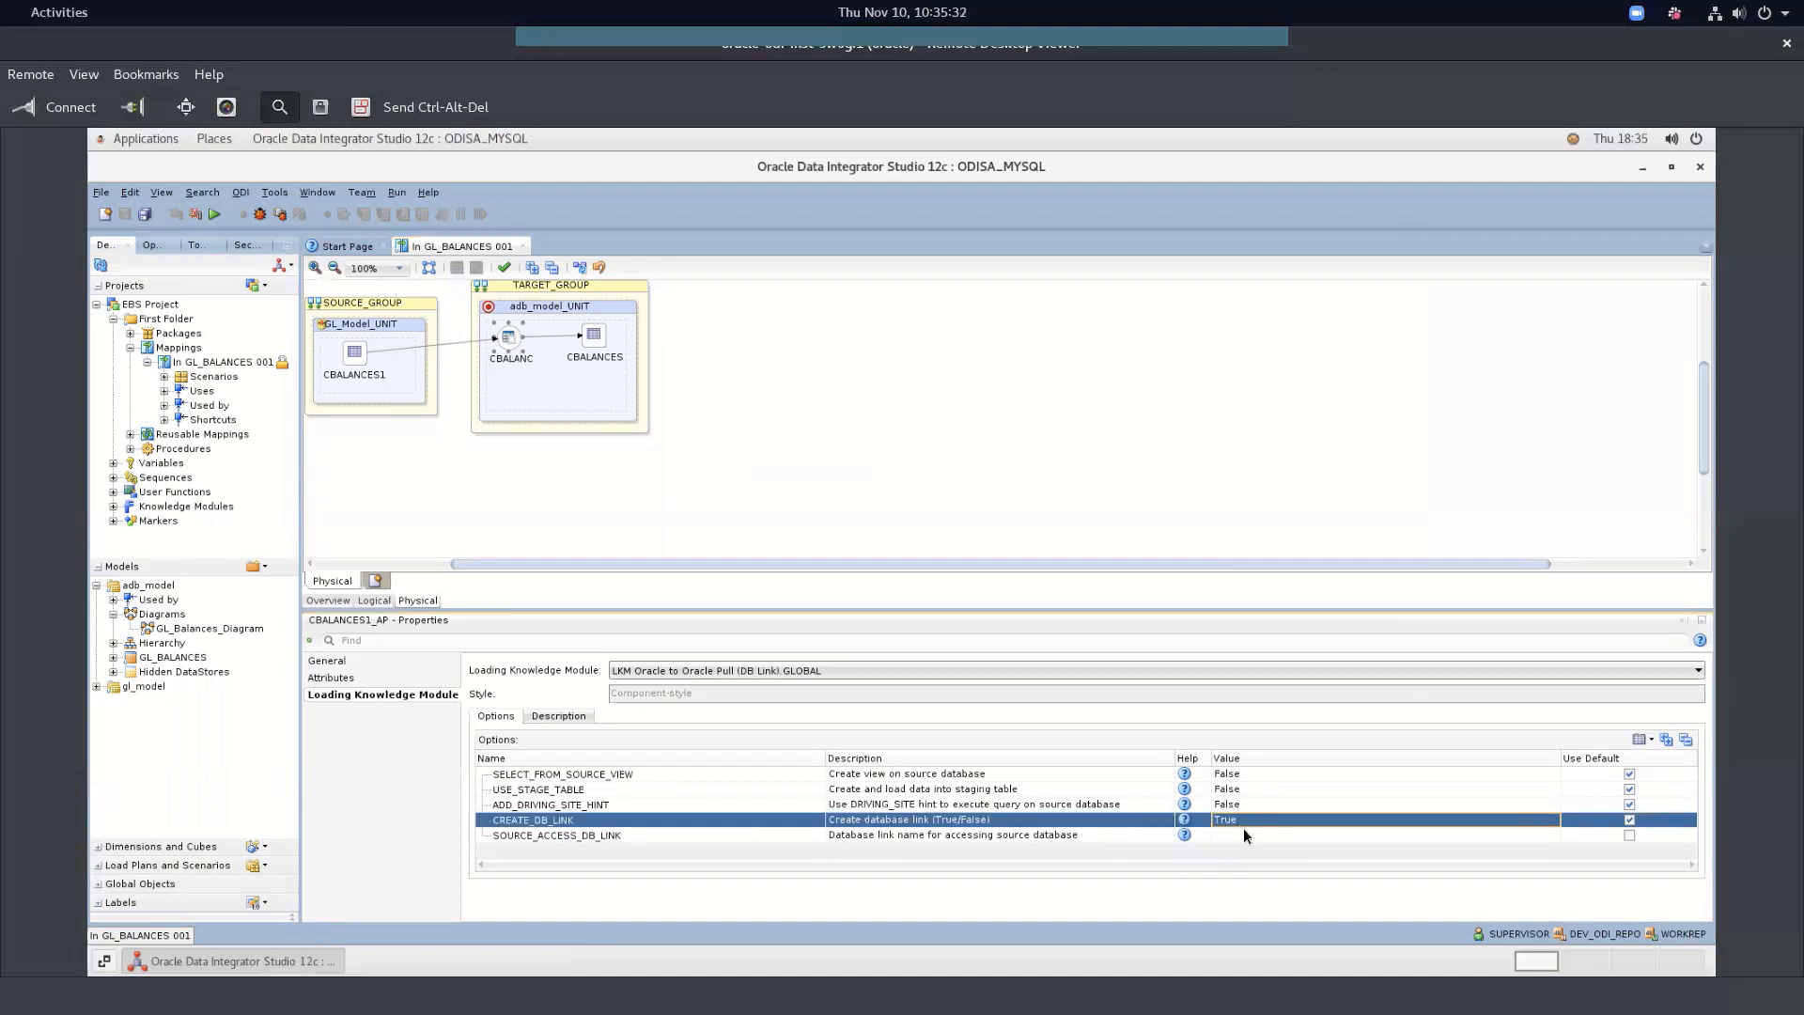
left_click(1244, 834)
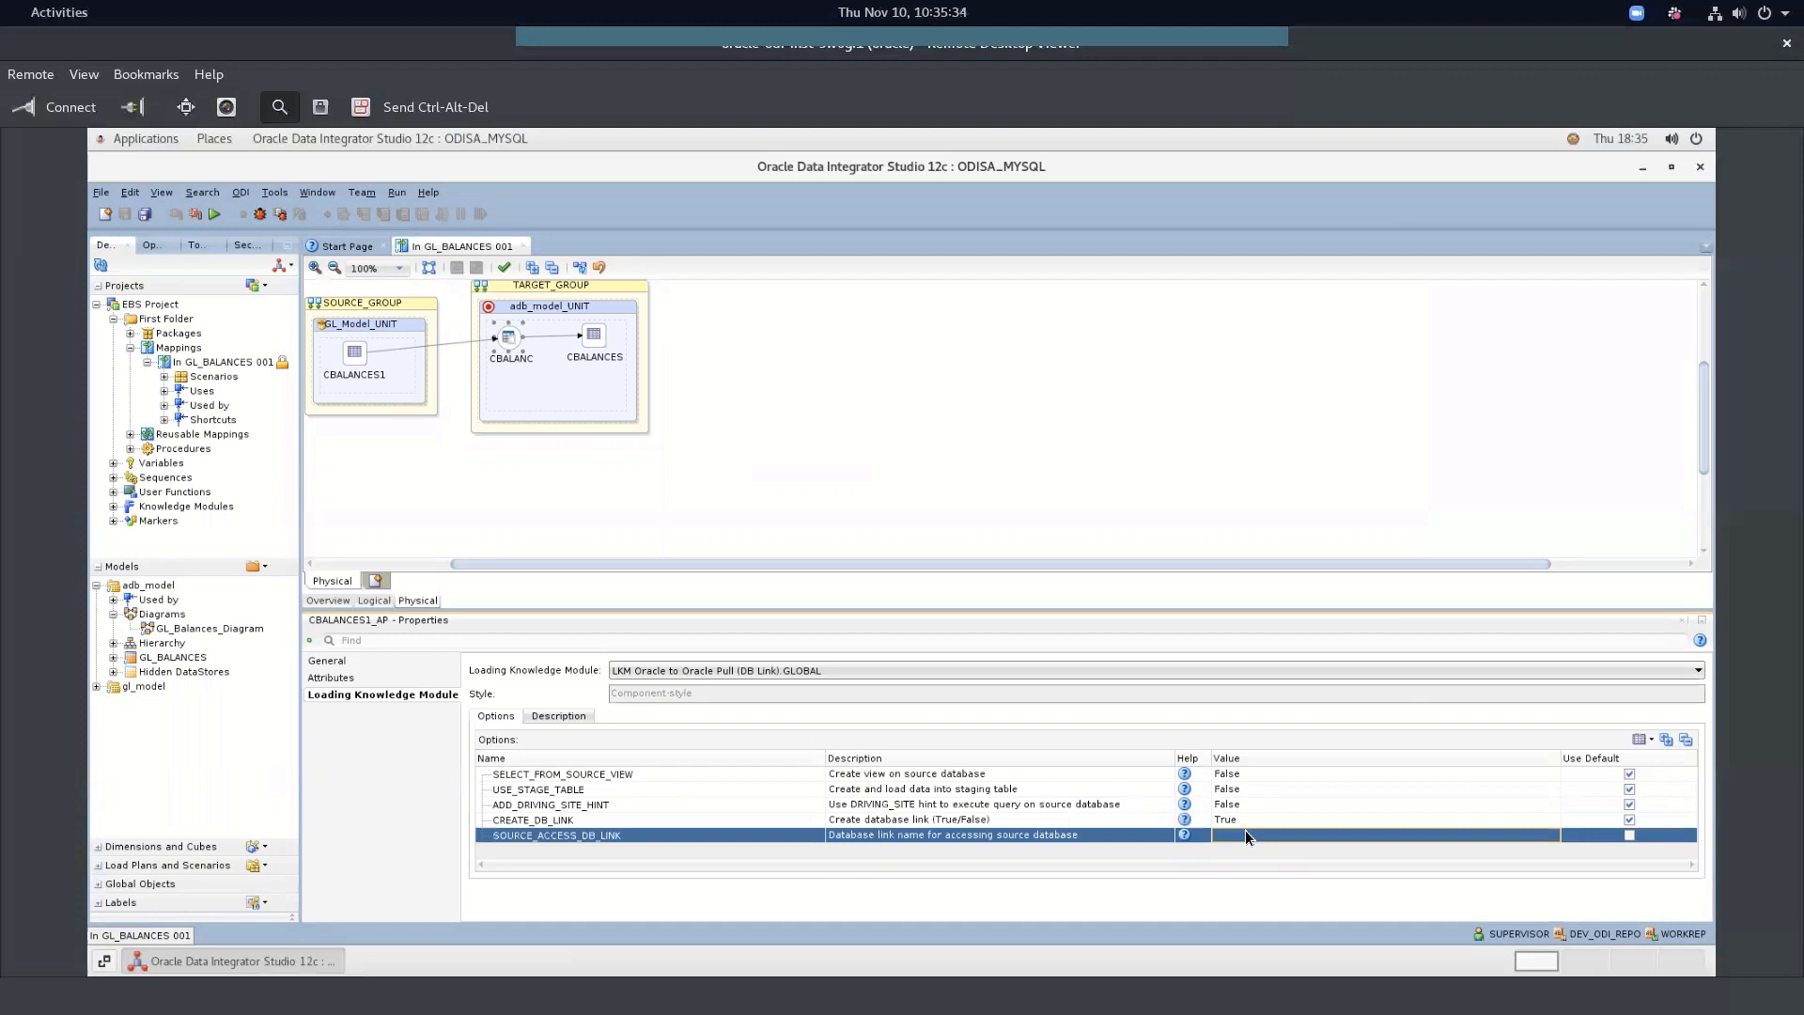
left_click(673, 669)
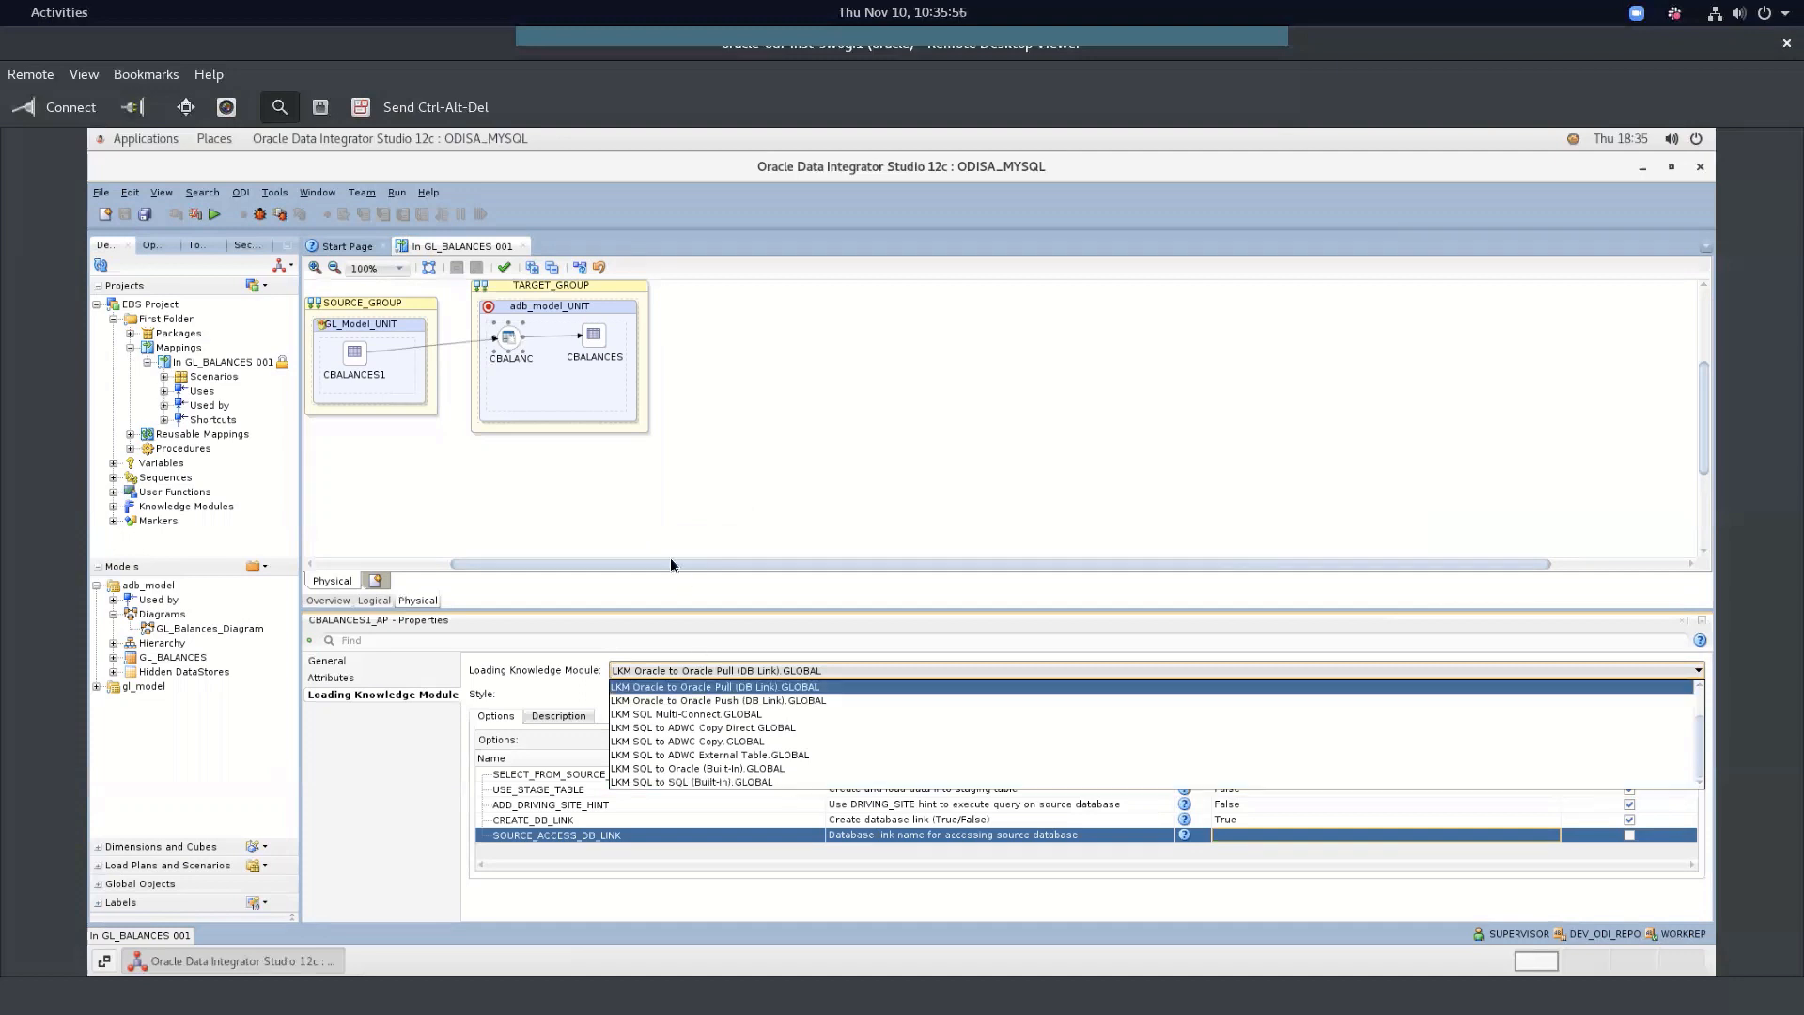
left_click(673, 508)
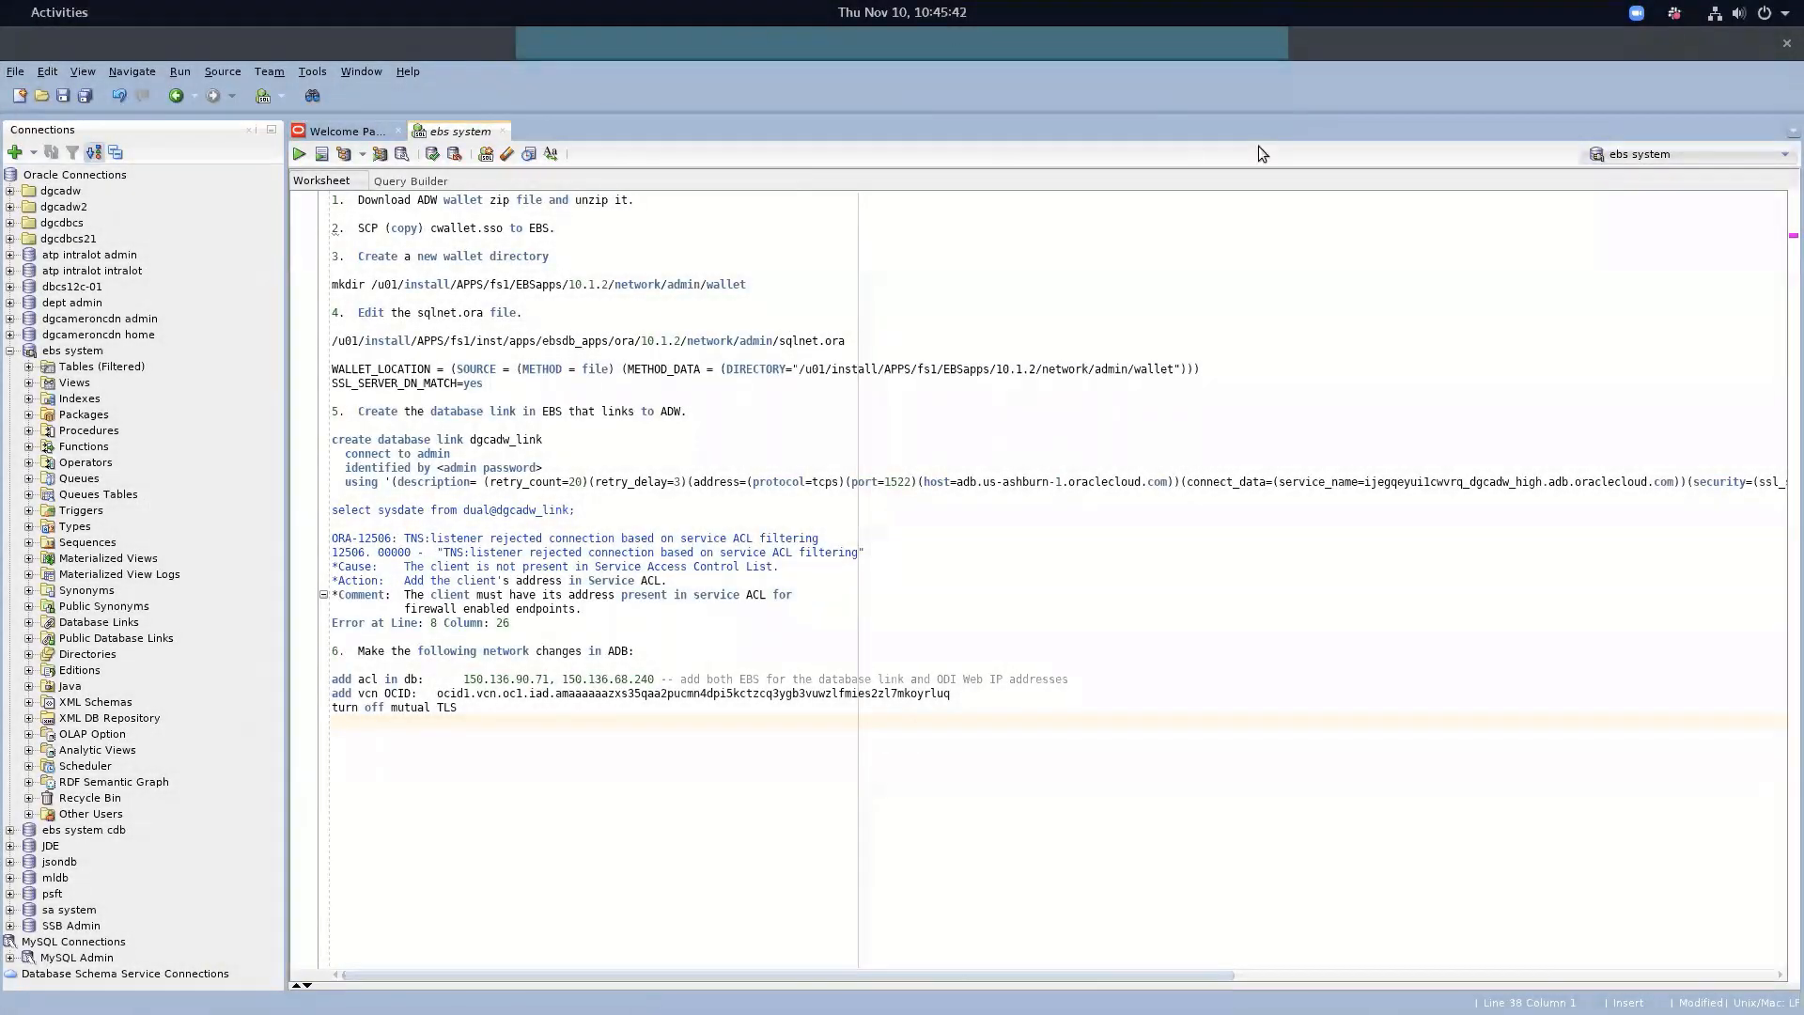
Check the ebs system connection's properties for hostname 150.136.90.71, then cancel without changes
left_click(601, 354)
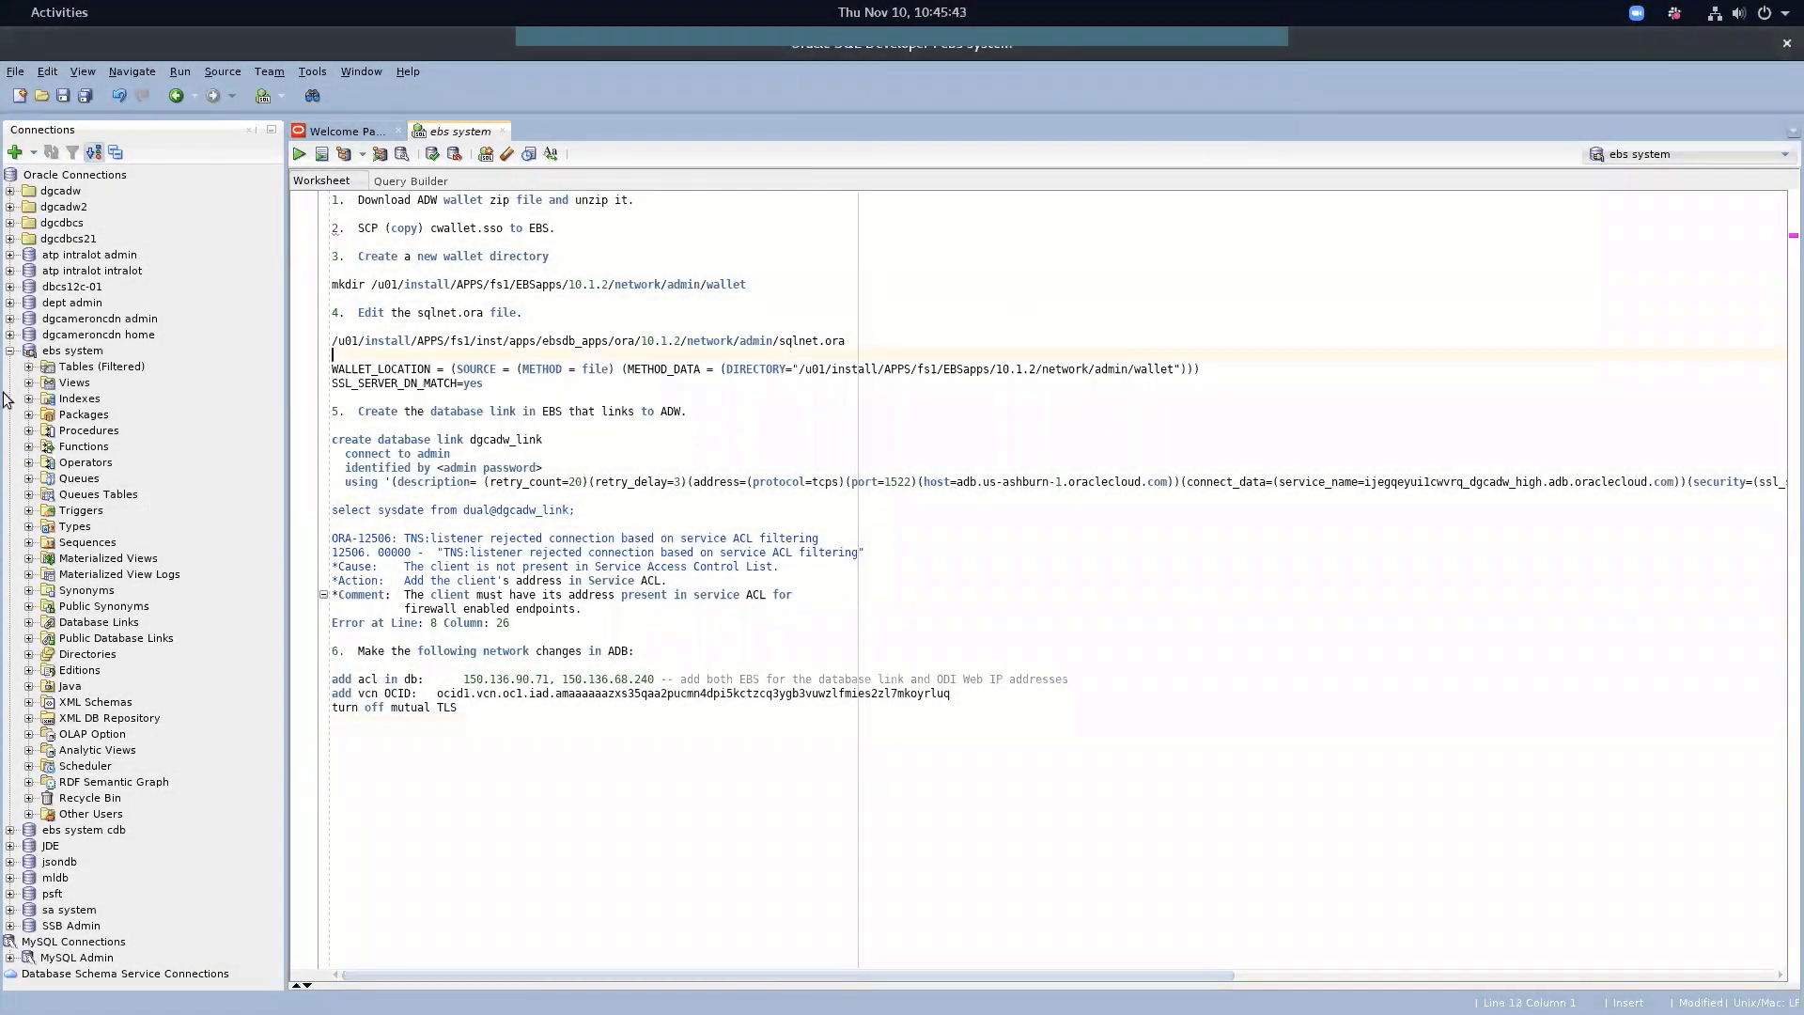
left_click(60, 353)
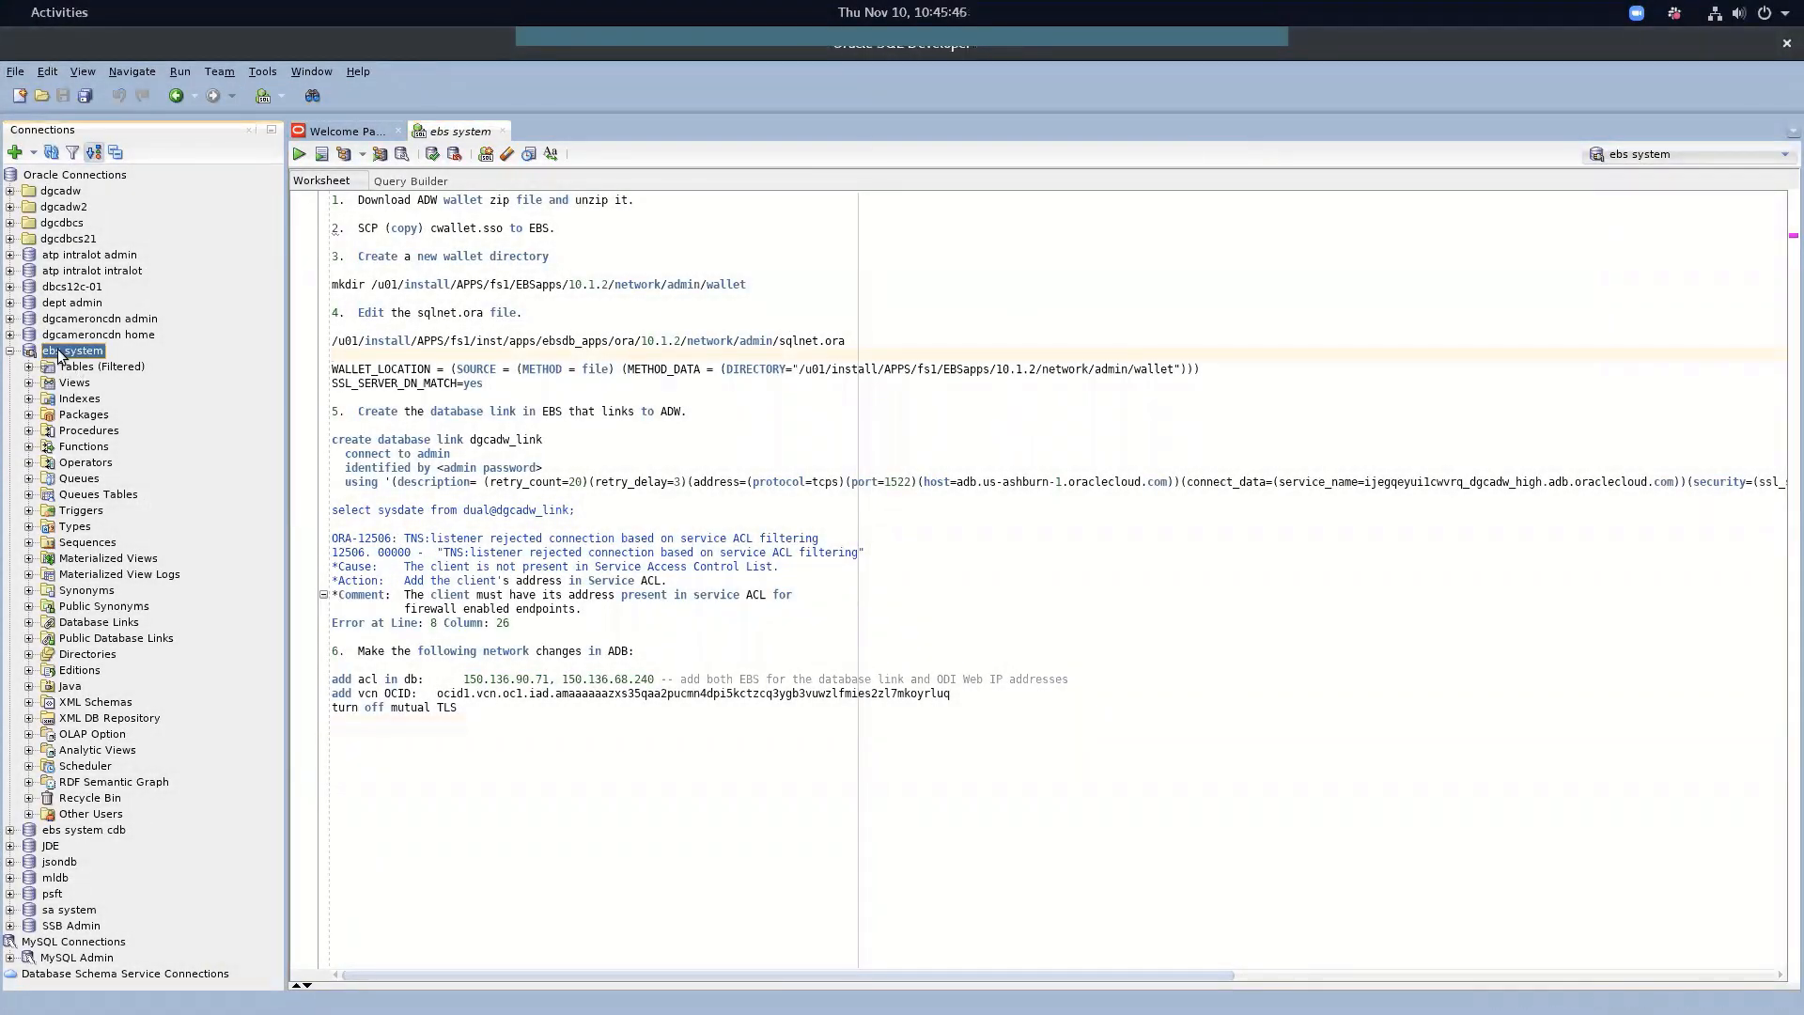
right_click(59, 354)
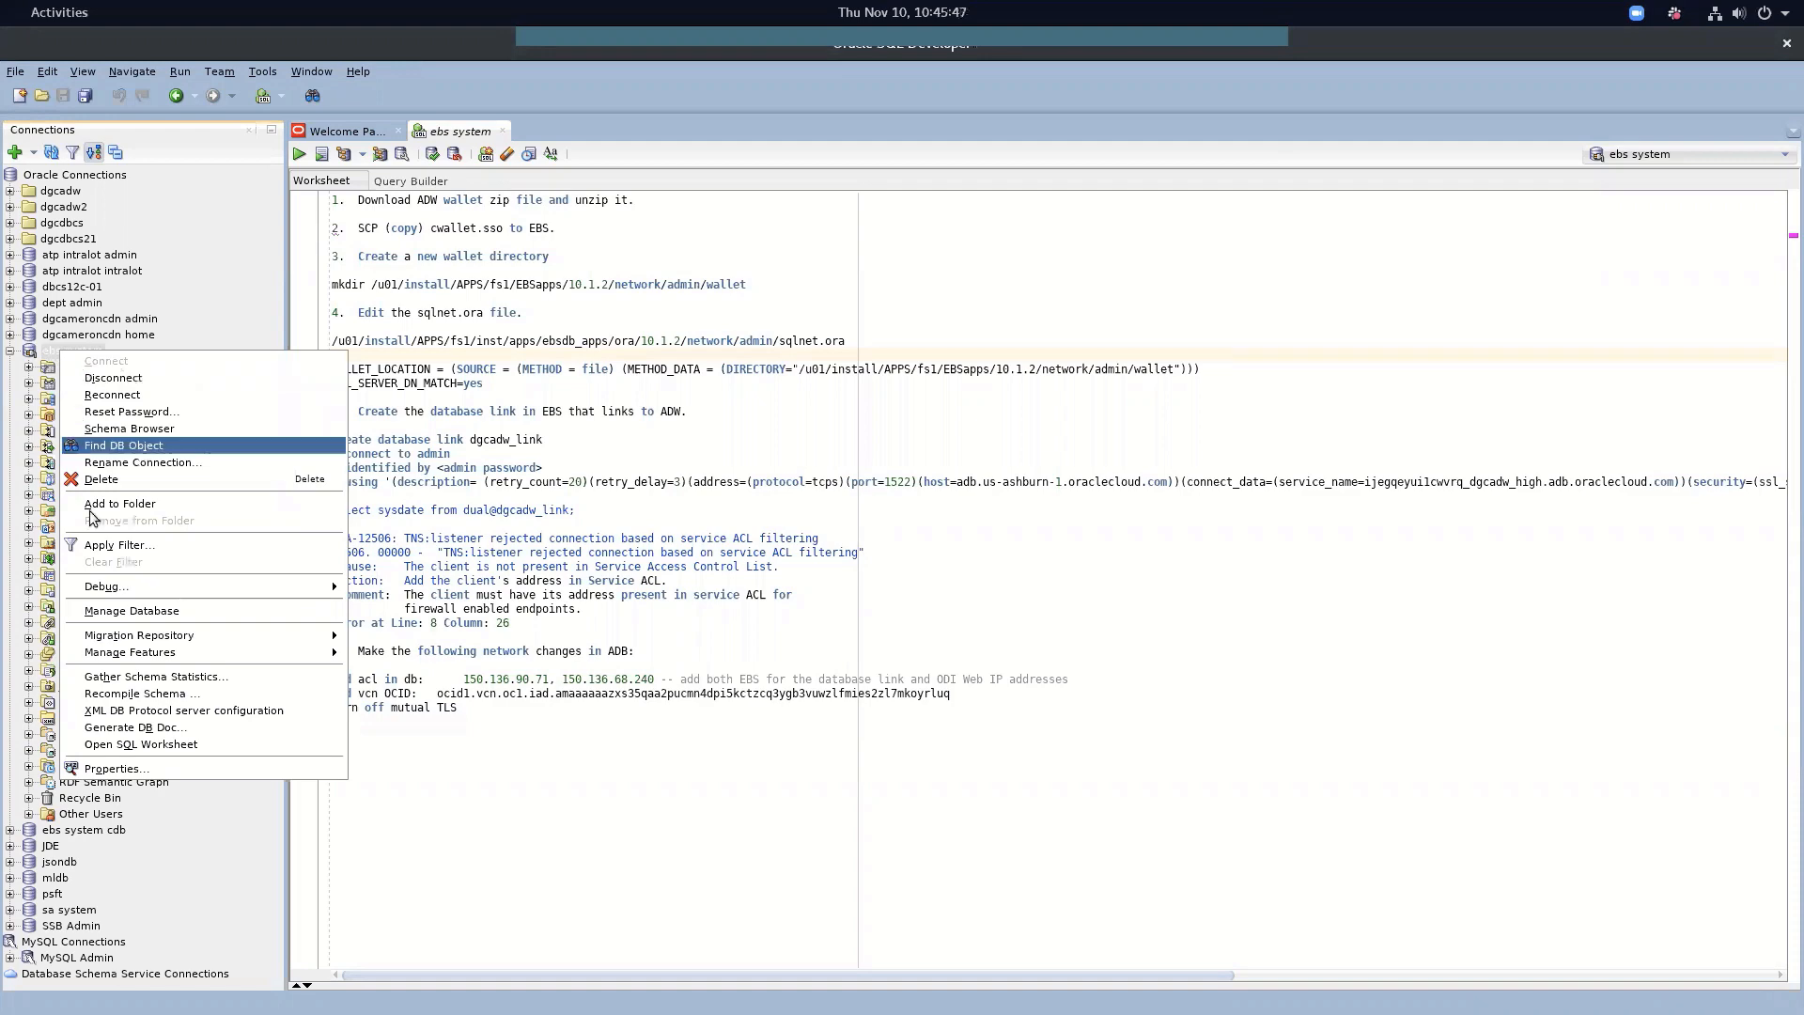
left_click(130, 769)
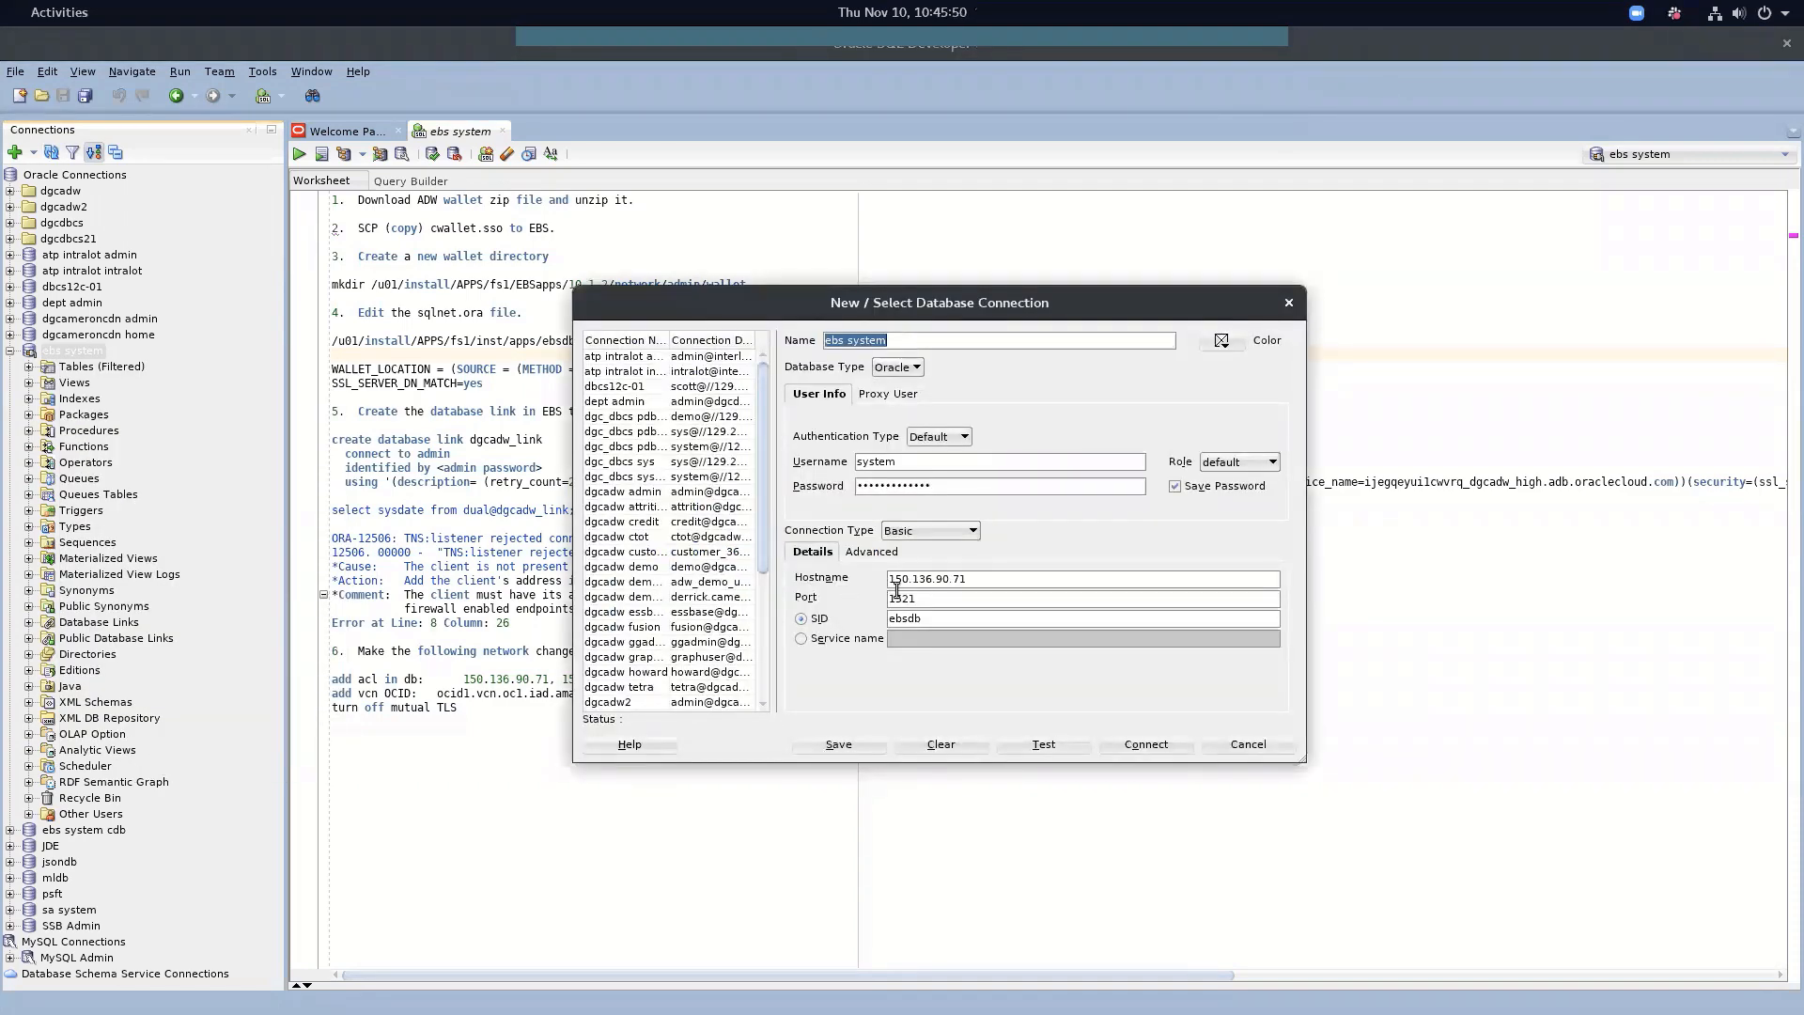
left_click_drag(969, 581, 870, 585)
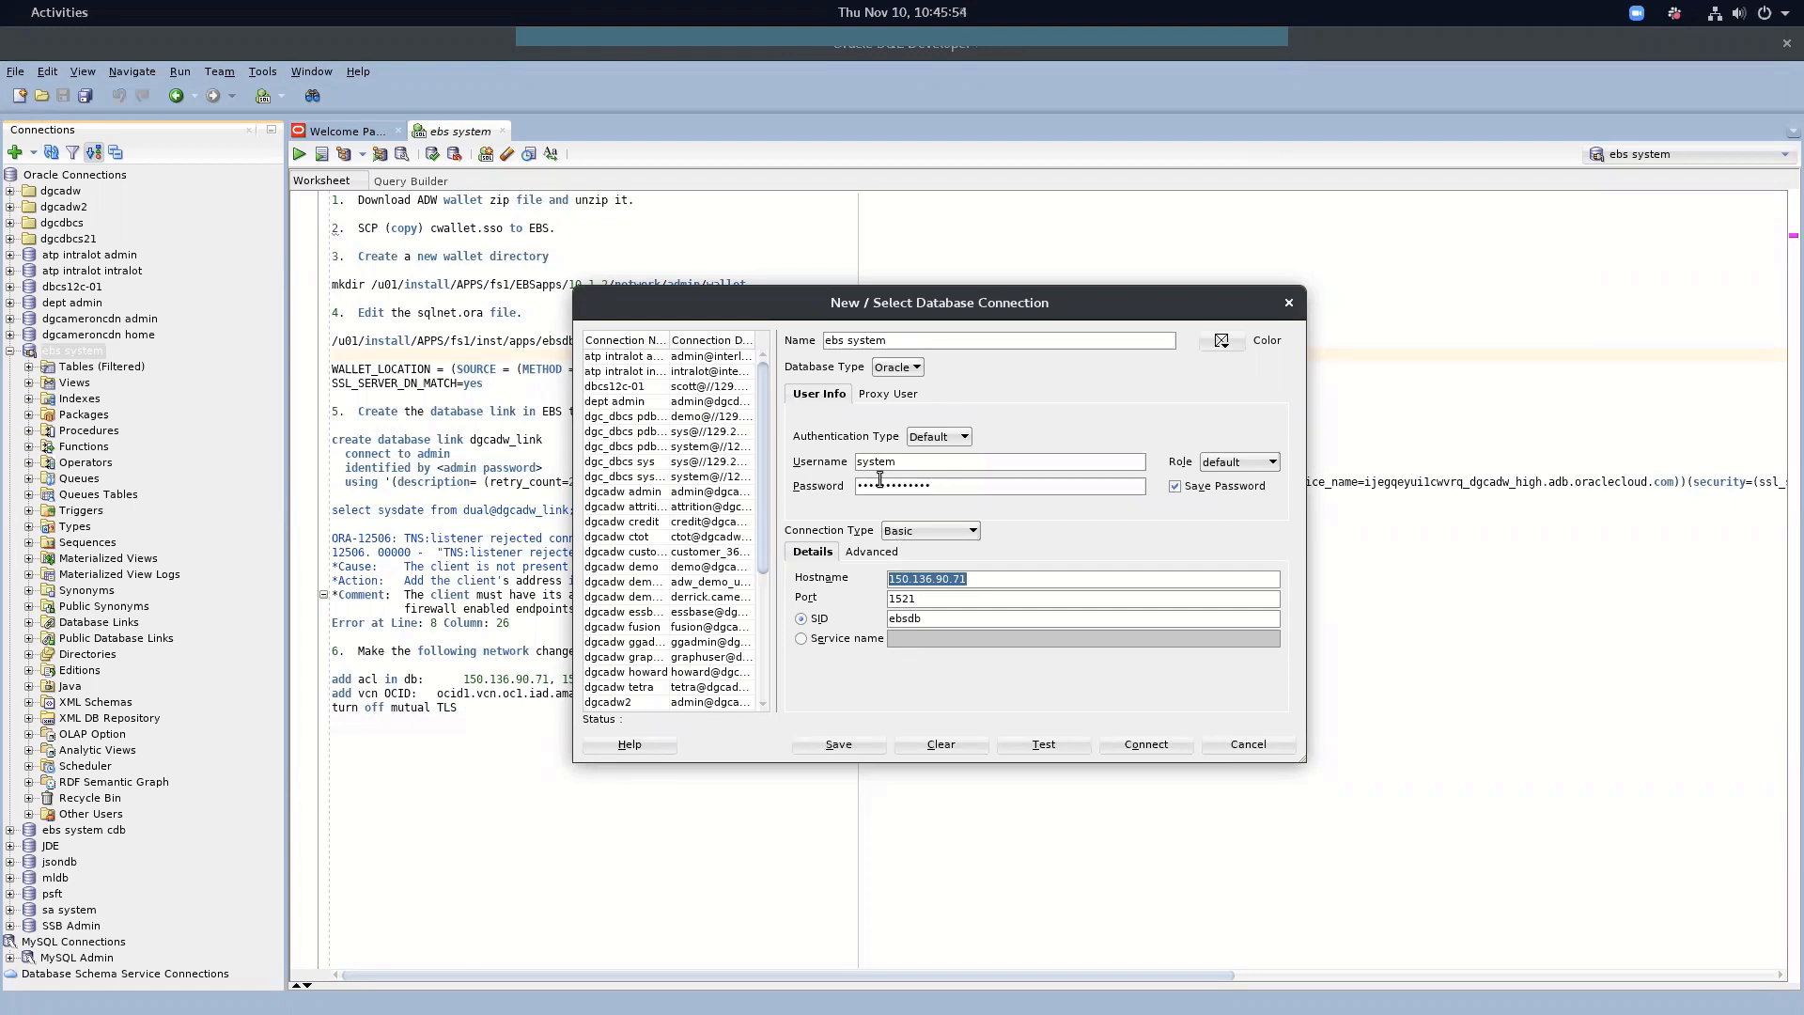
left_click(1242, 745)
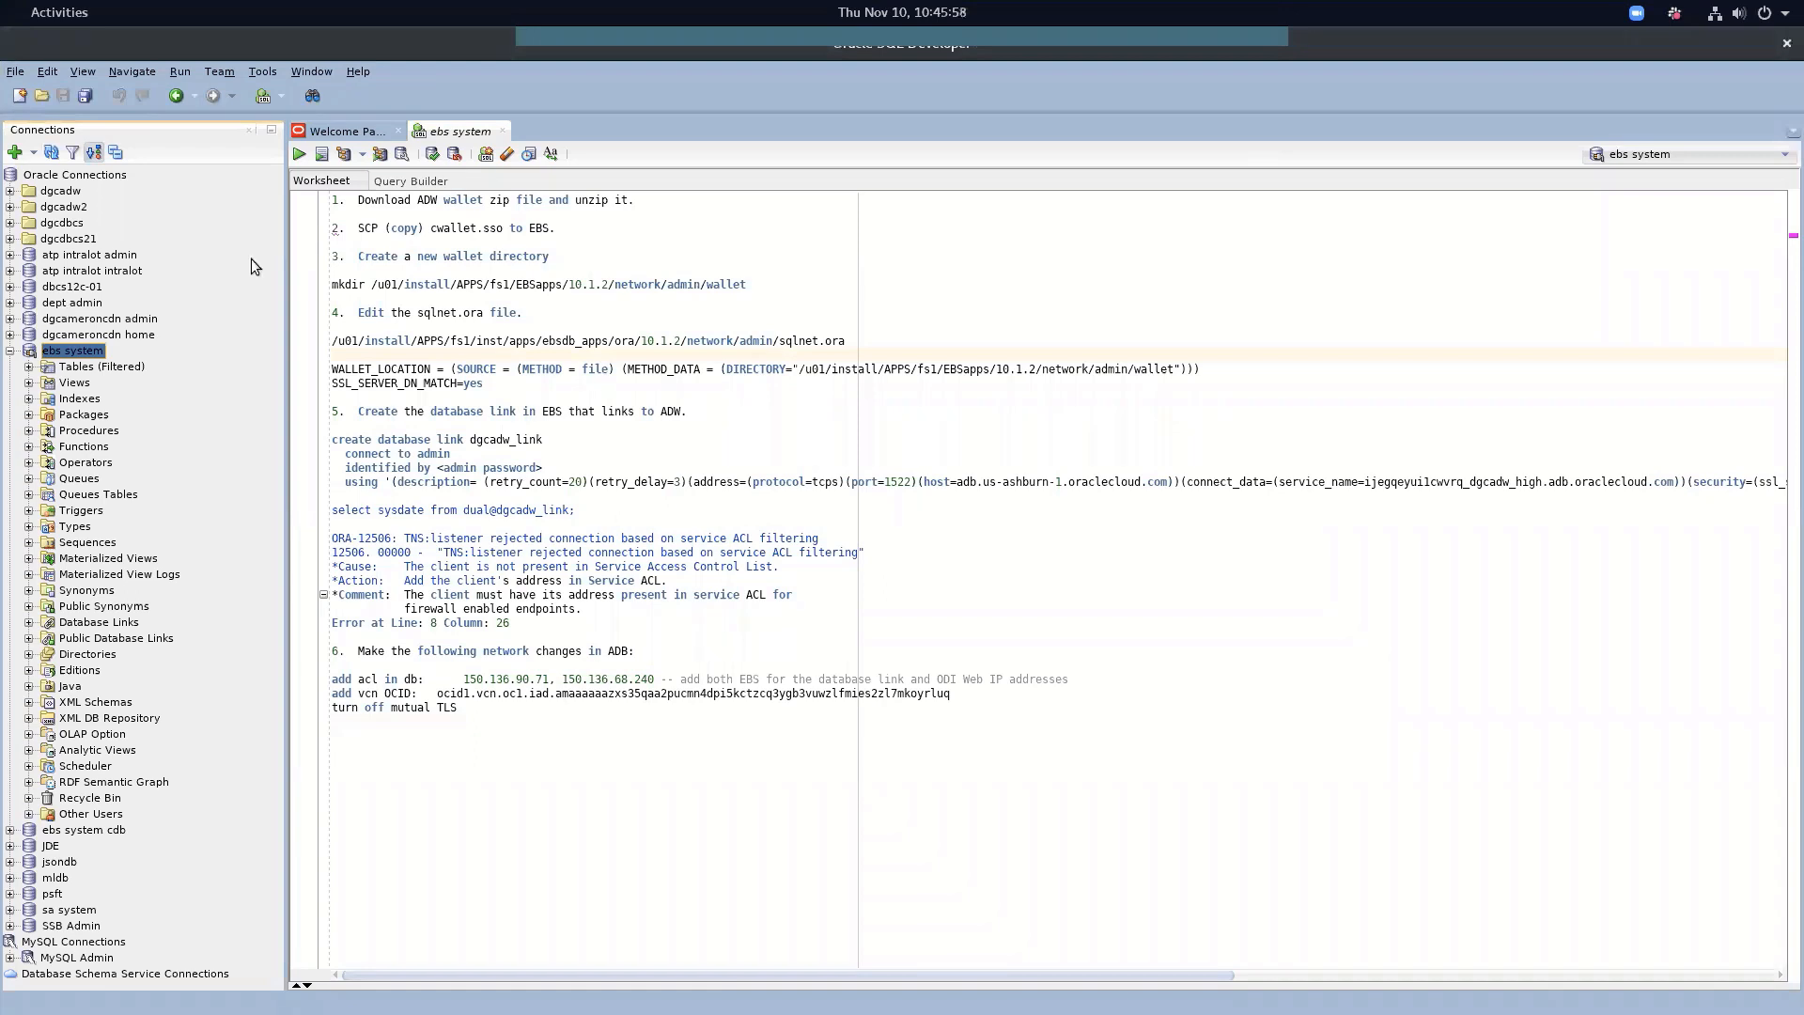
left_click_drag(384, 200, 636, 205)
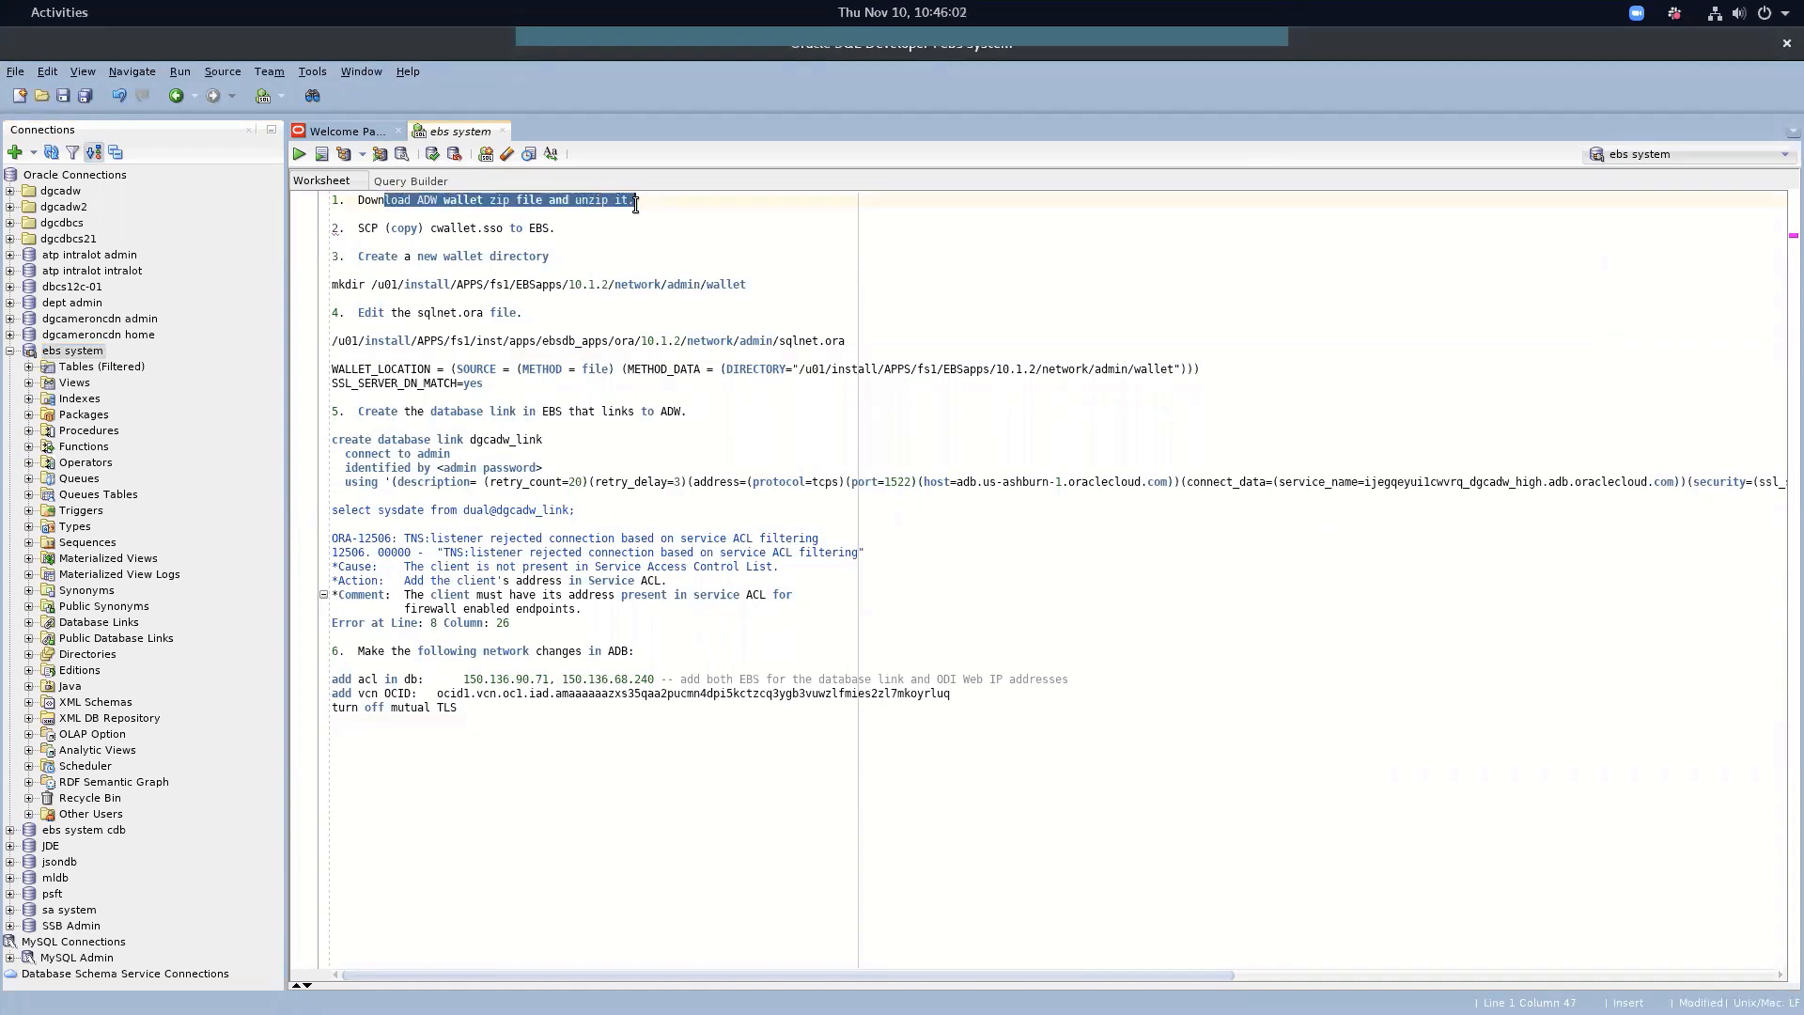
key("alt+Tab")
key("alt+Tab")
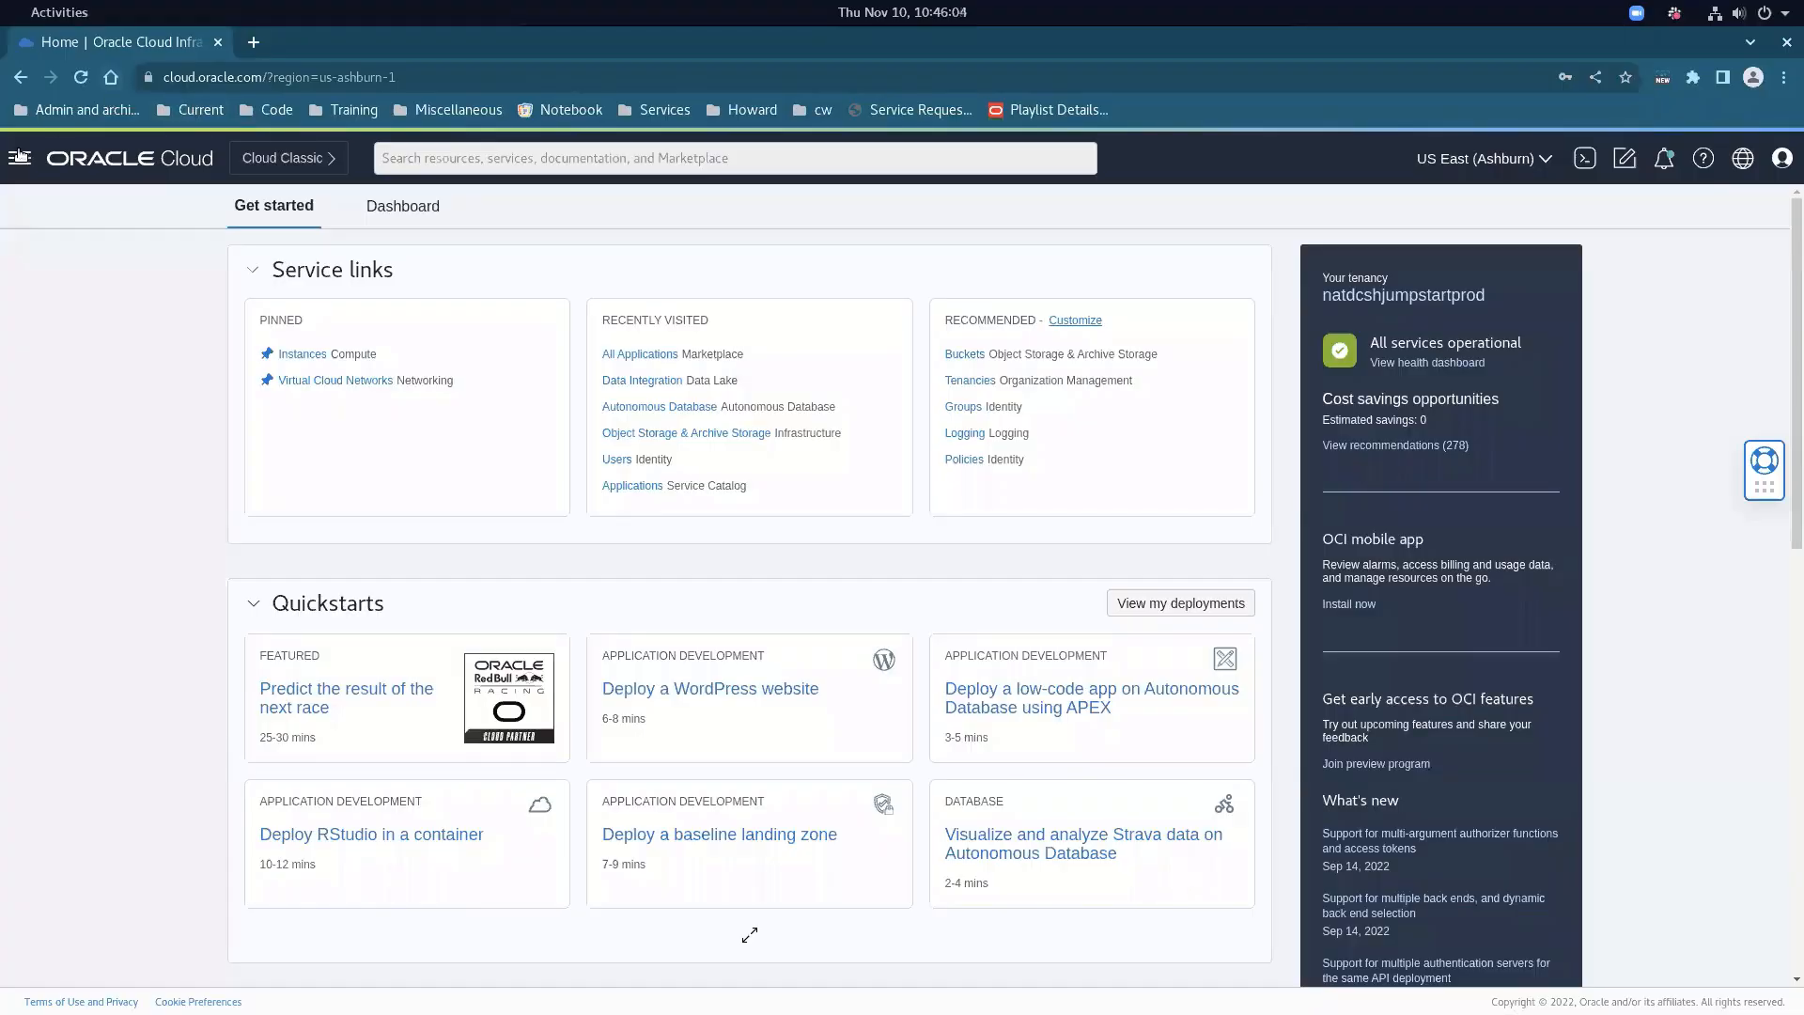
Review the dgcadw Autonomous Database's DB Connection details, then close the panel
left_click(18, 158)
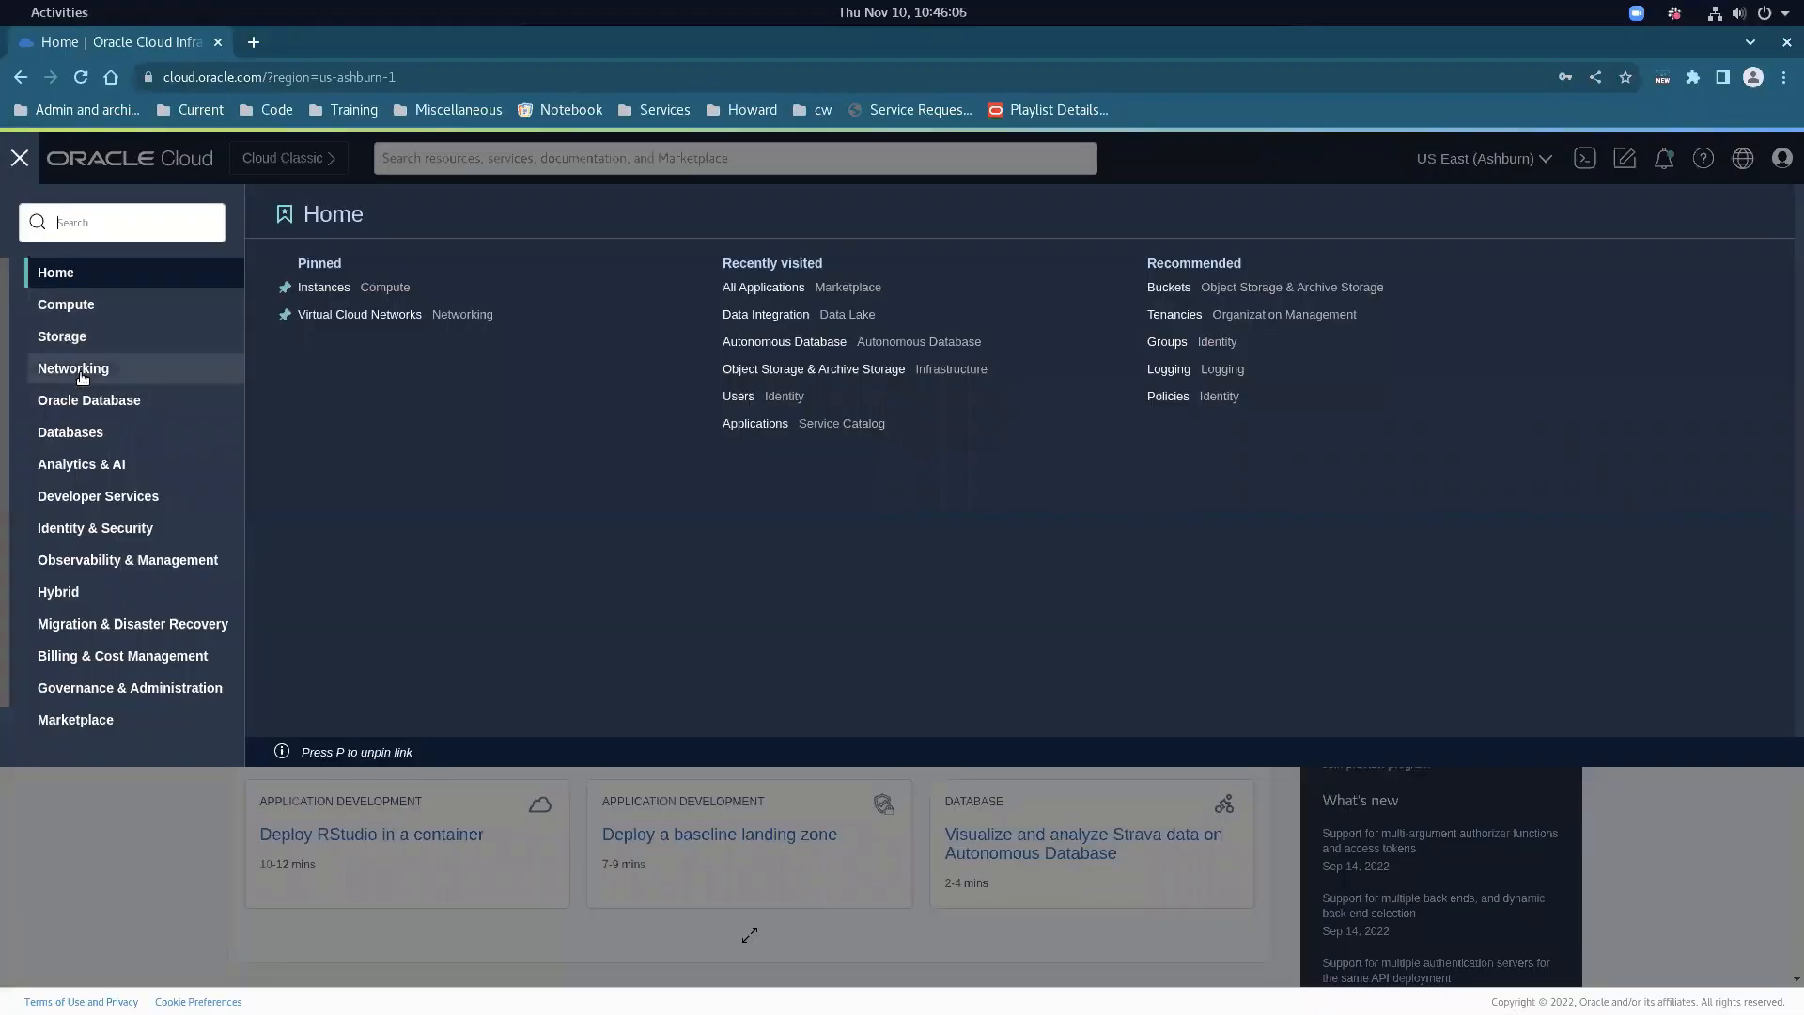
mouse_move(94, 400)
left_click(406, 301)
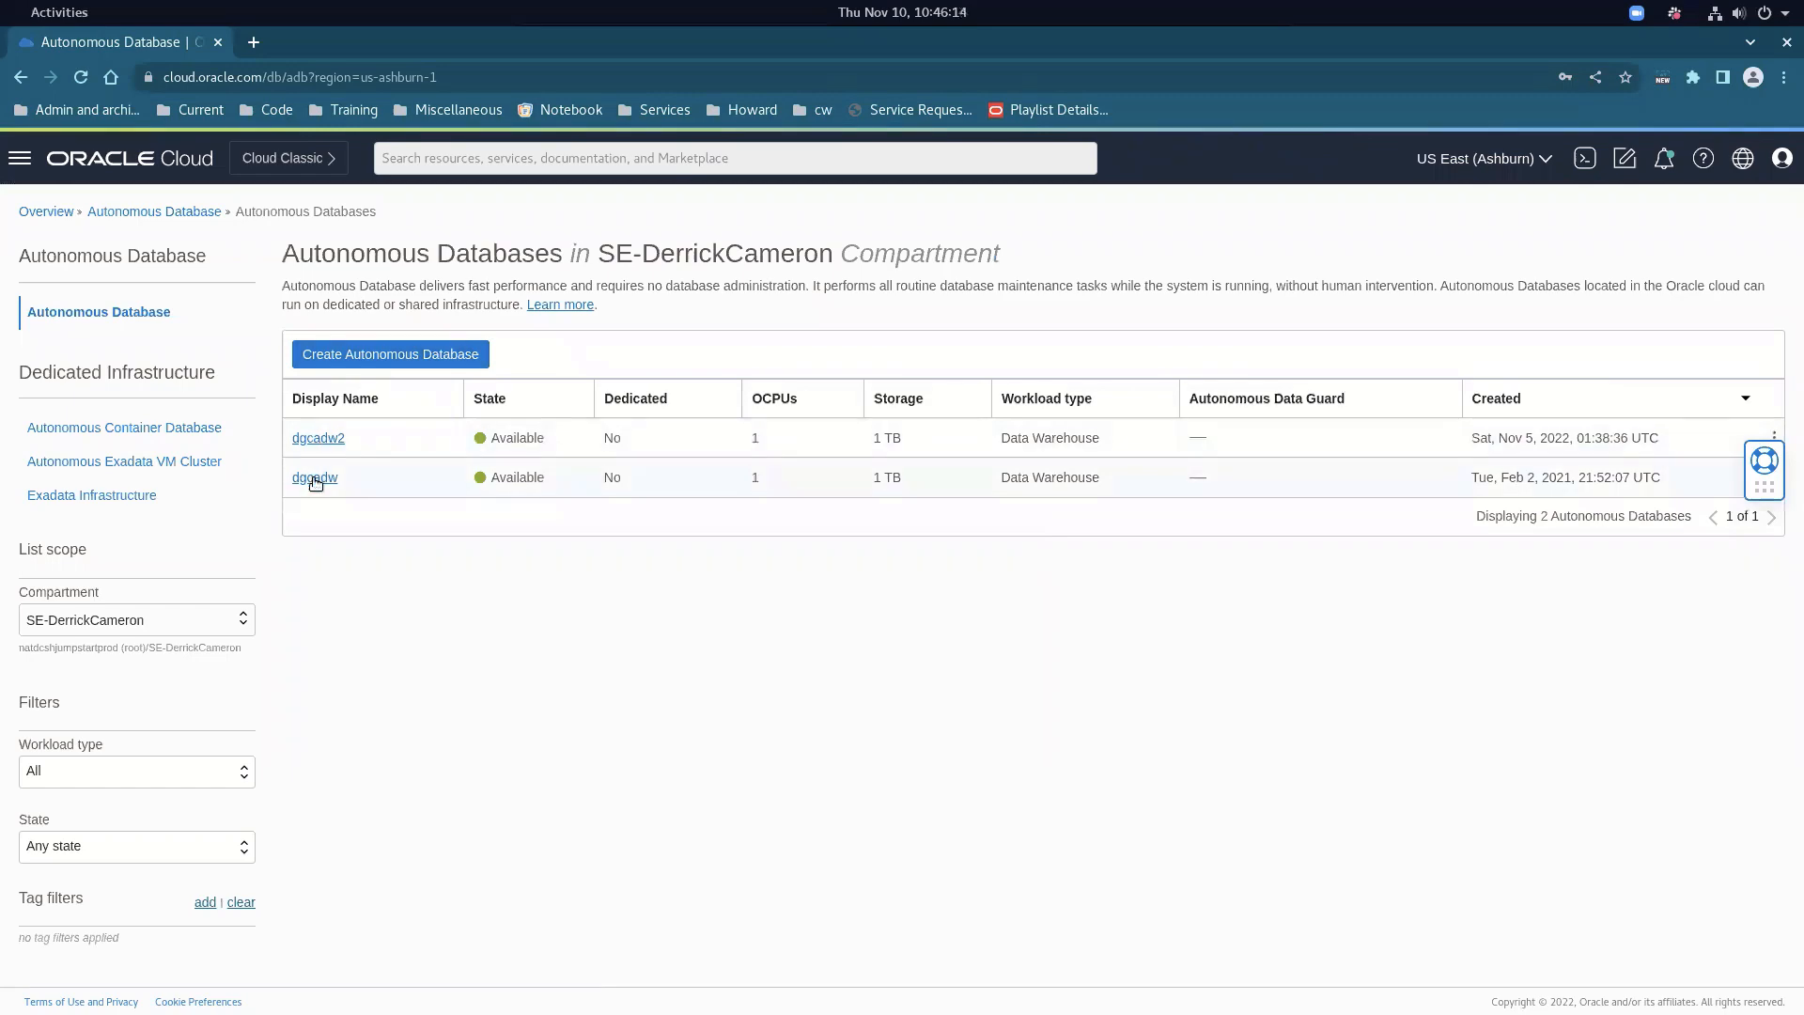
left_click(315, 479)
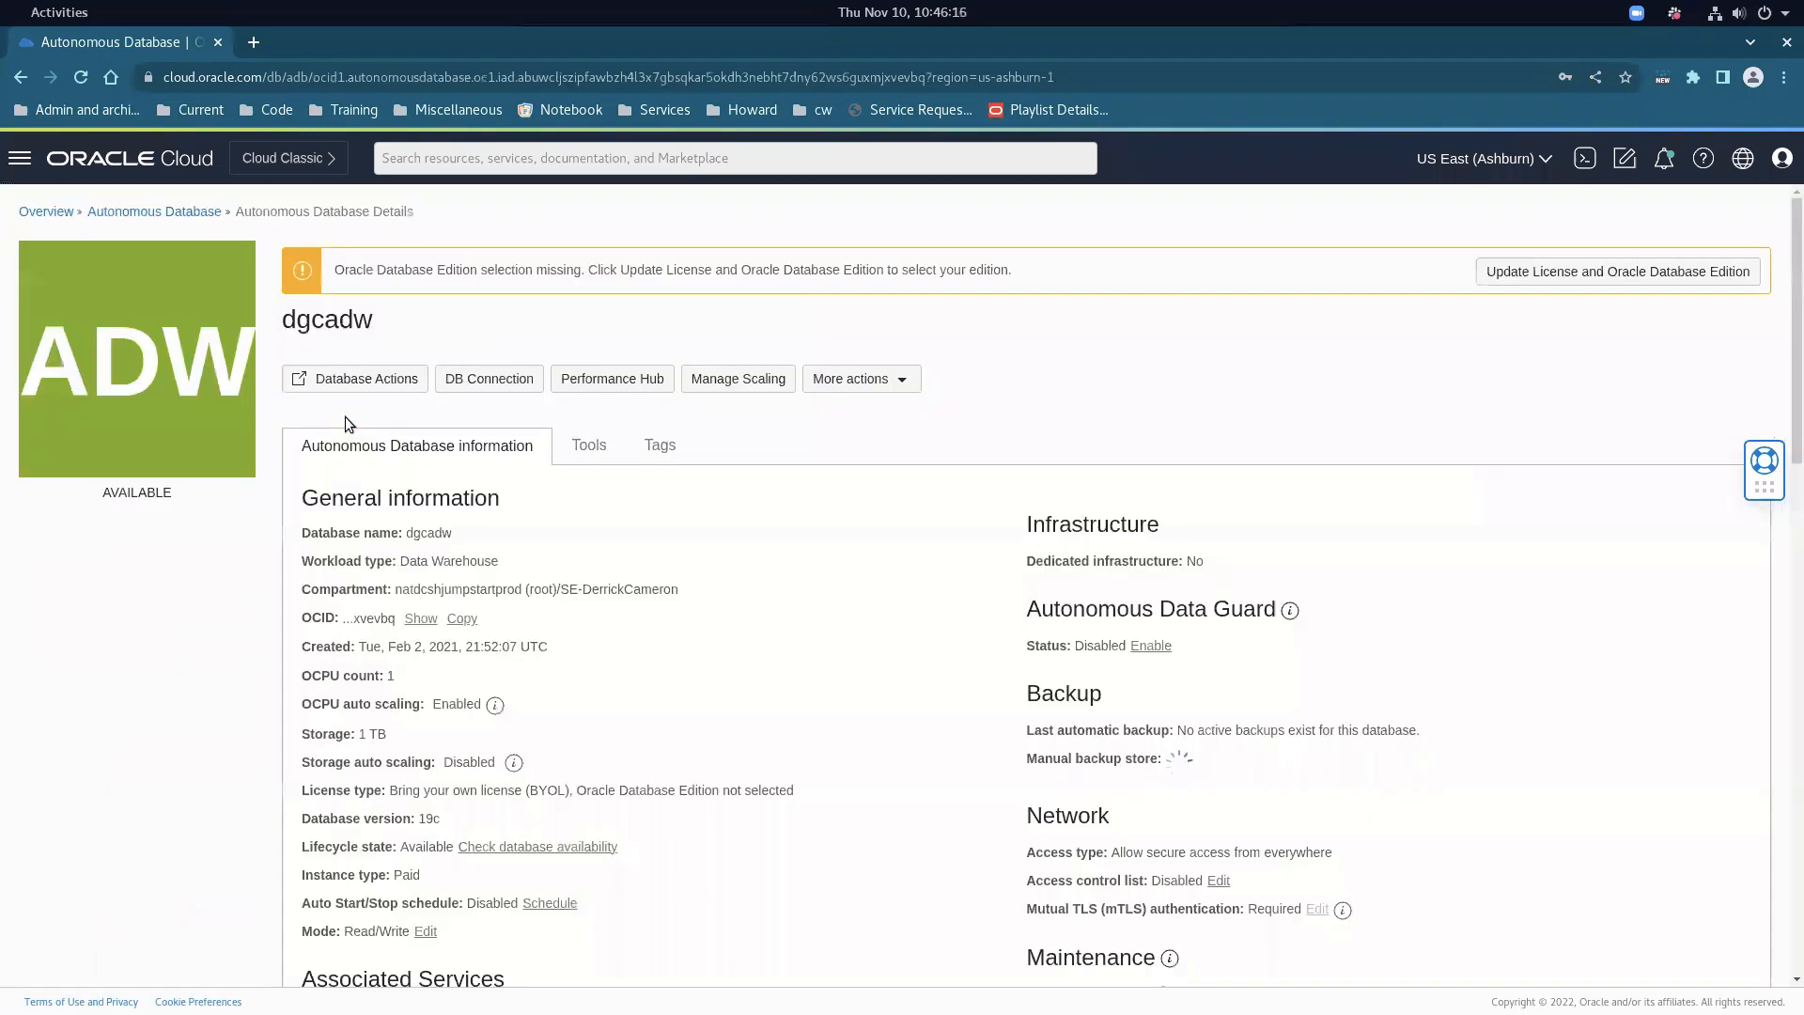
left_click(480, 379)
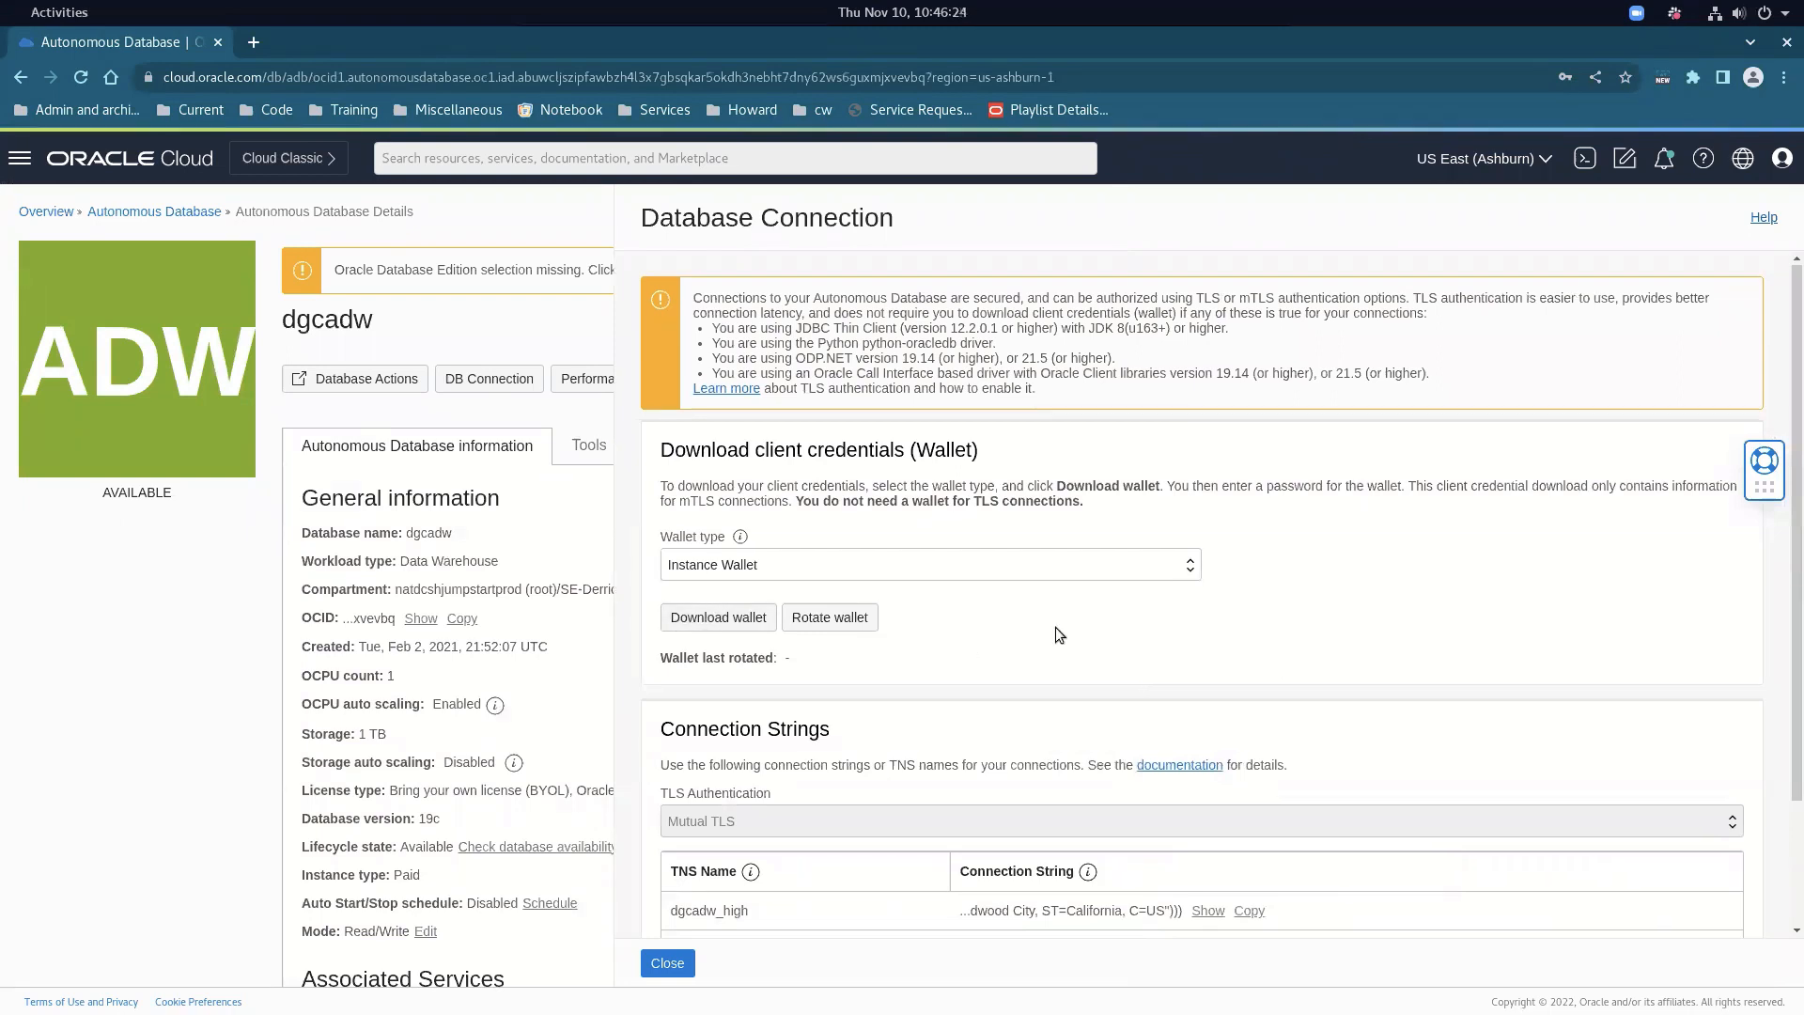
scroll(1056, 628, "down", 2)
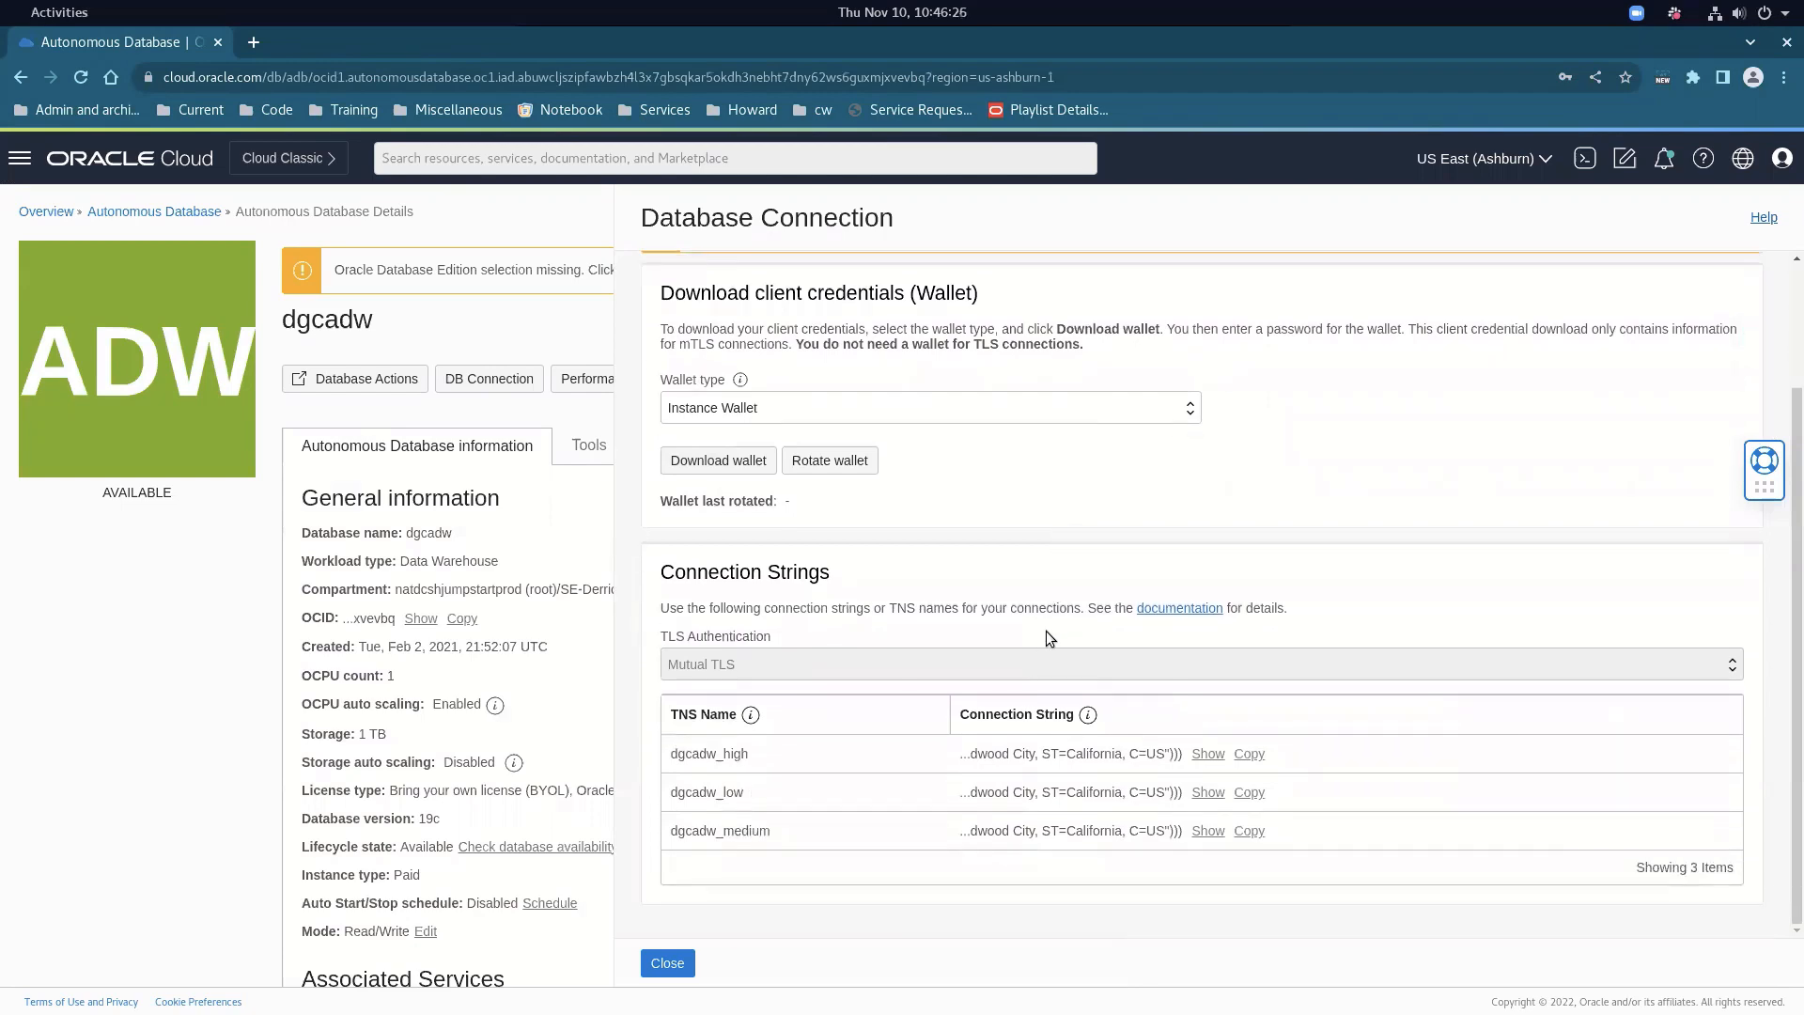
scroll(1022, 648, "up", 2)
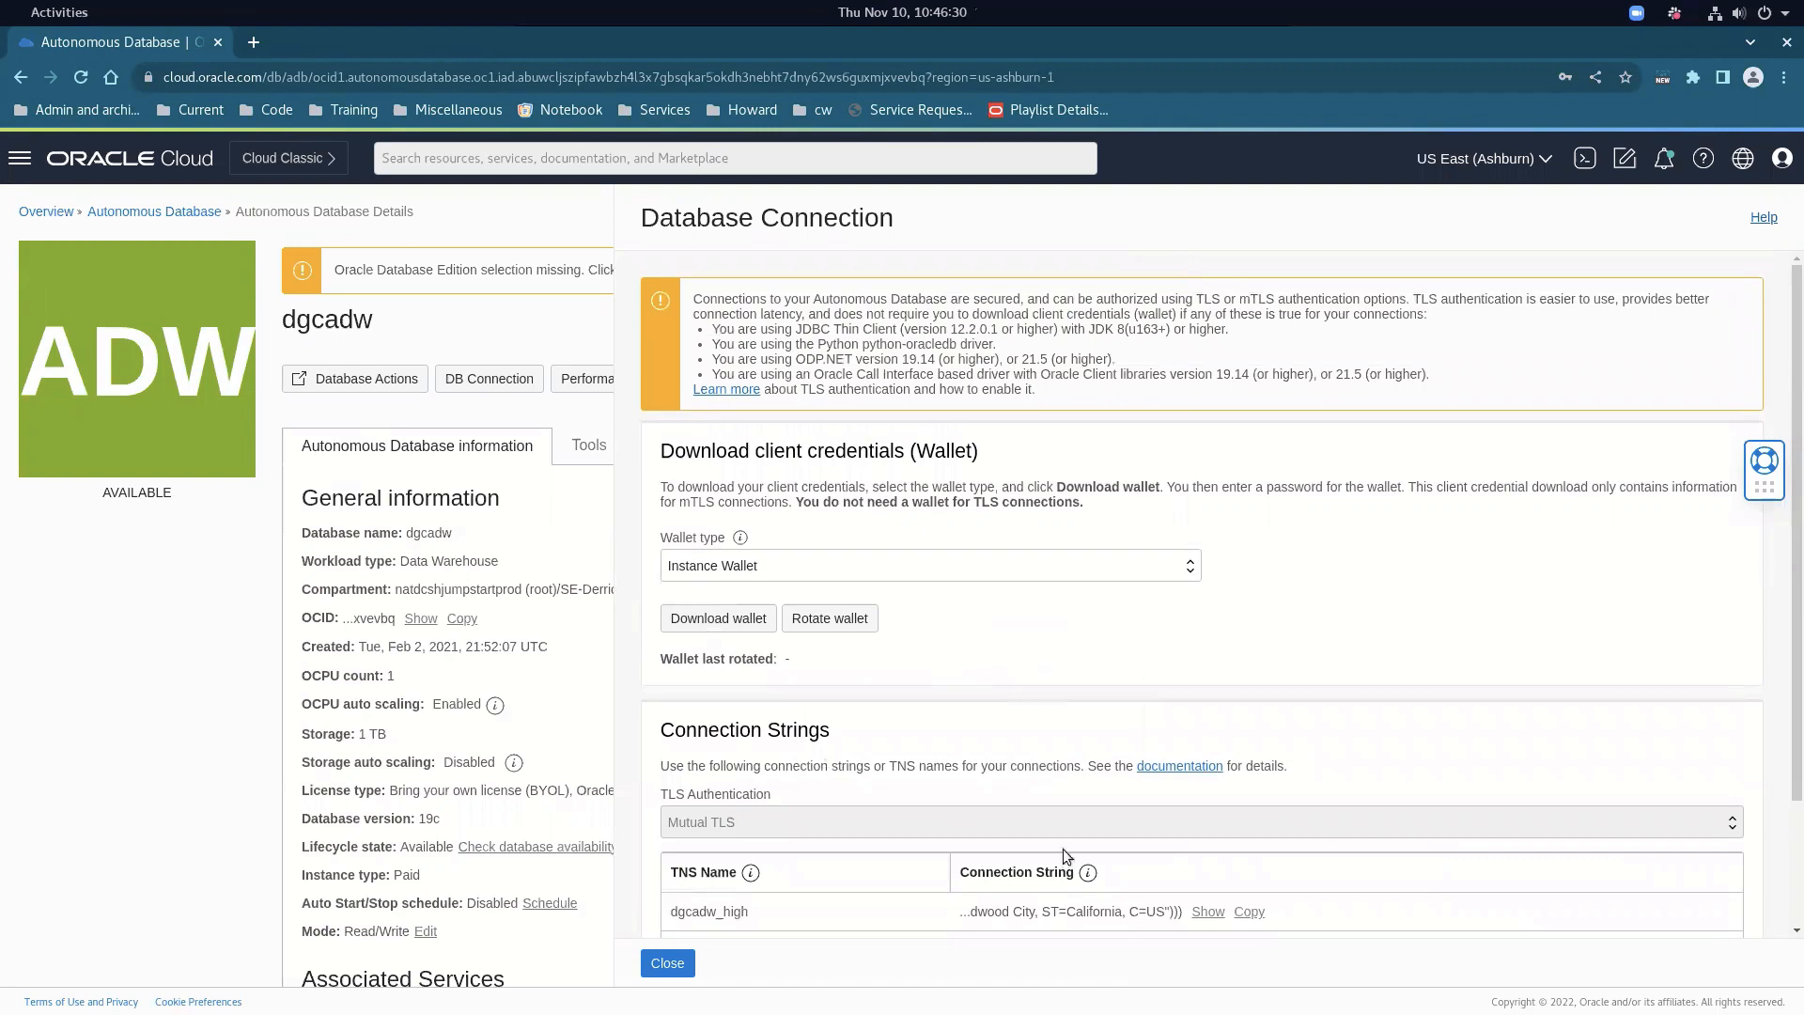
left_click(667, 963)
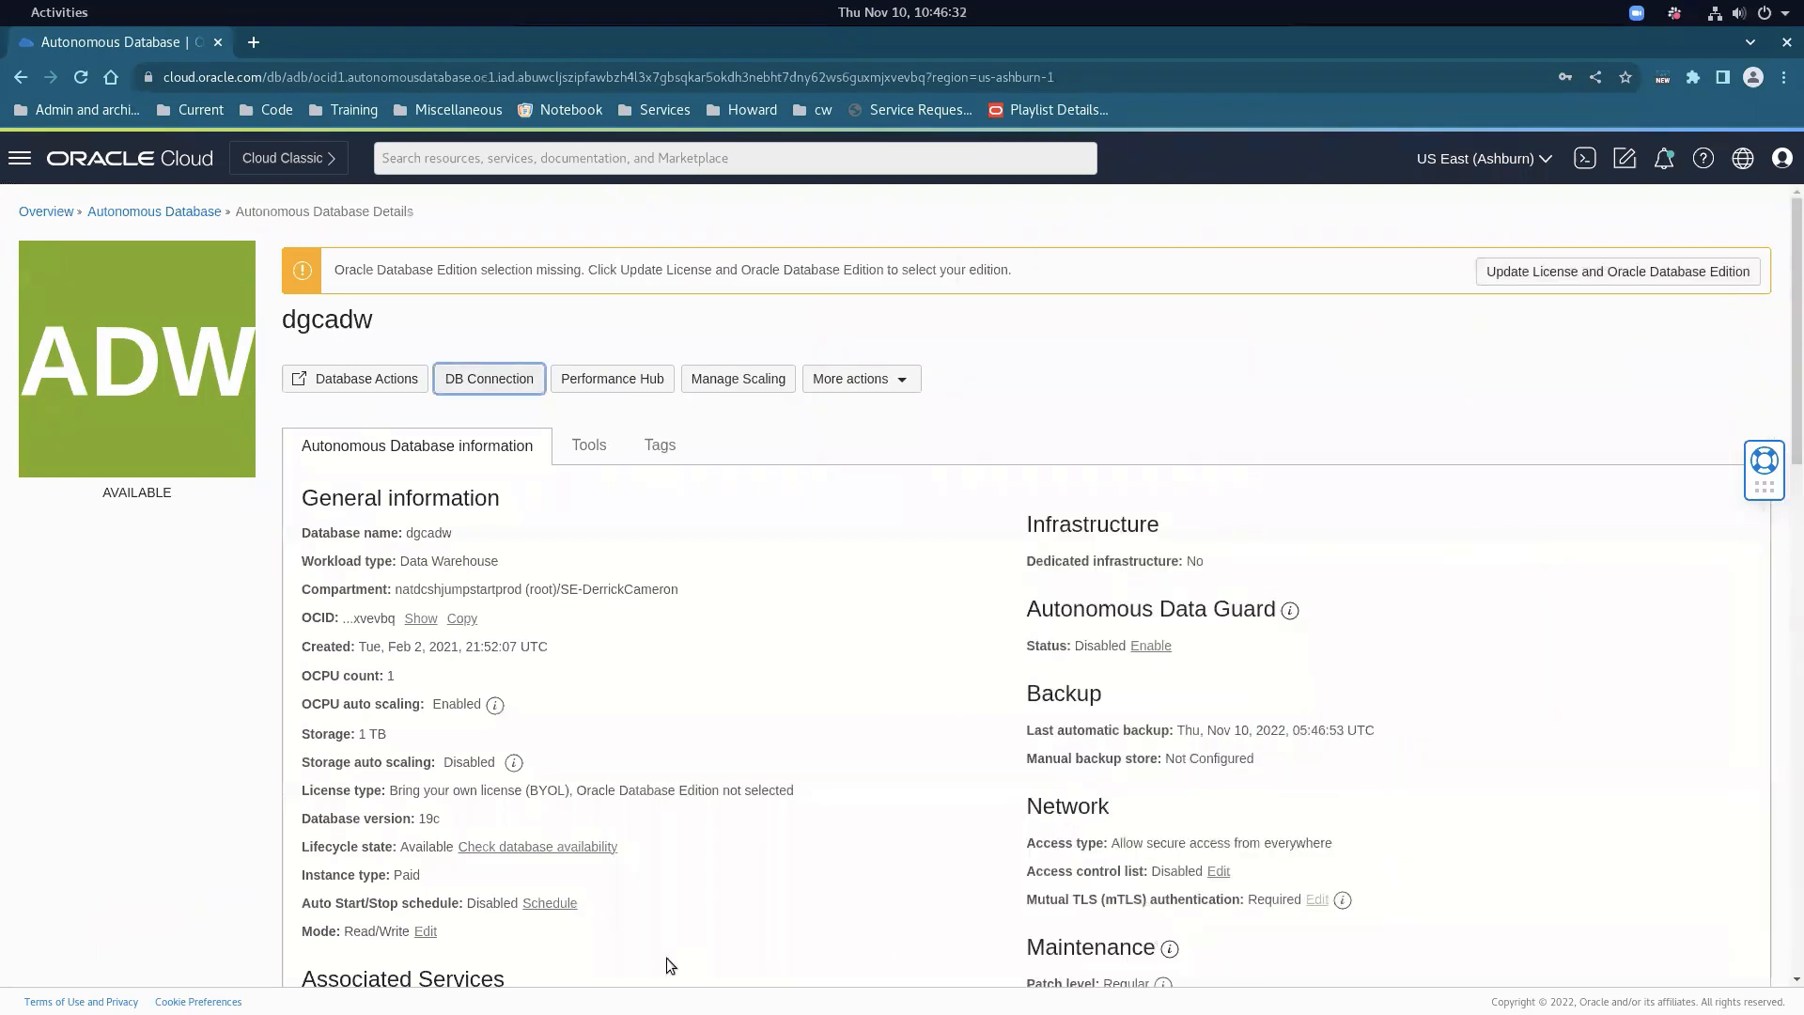
key("alt+Tab")
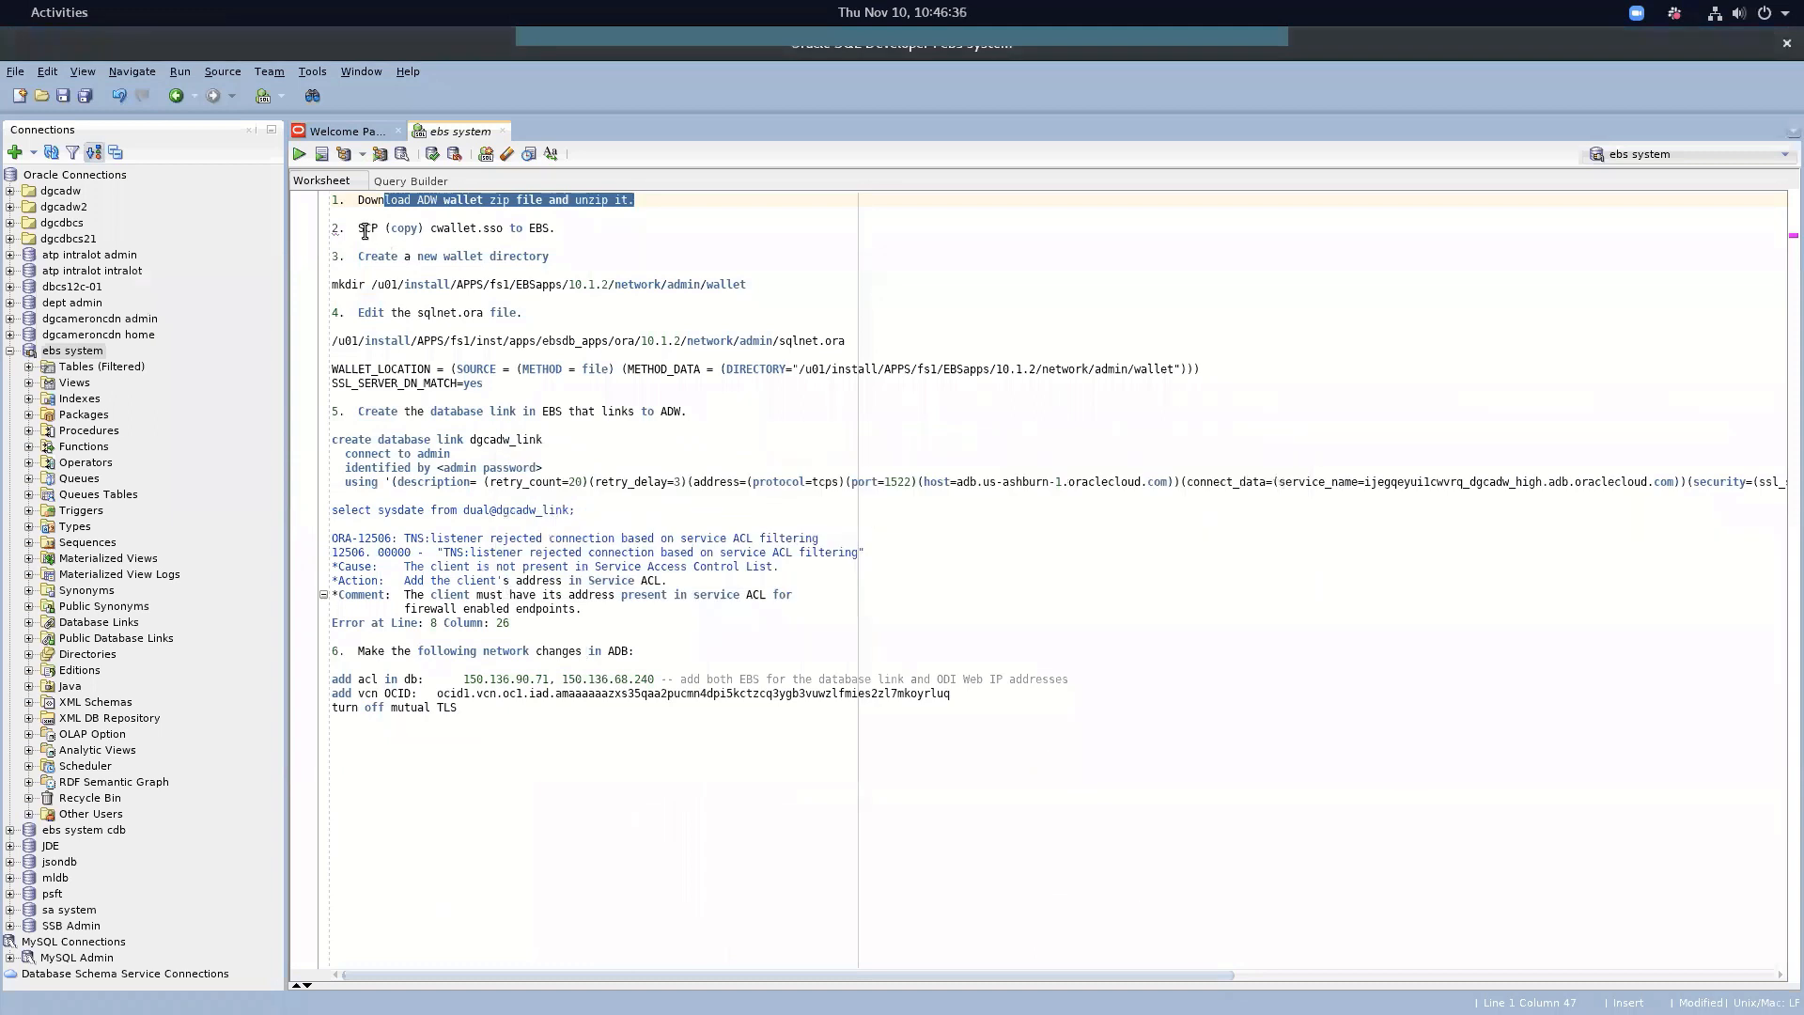
Reread the notes' step 2 about copying cwallet.sso to the EBS server
left_click(487, 201)
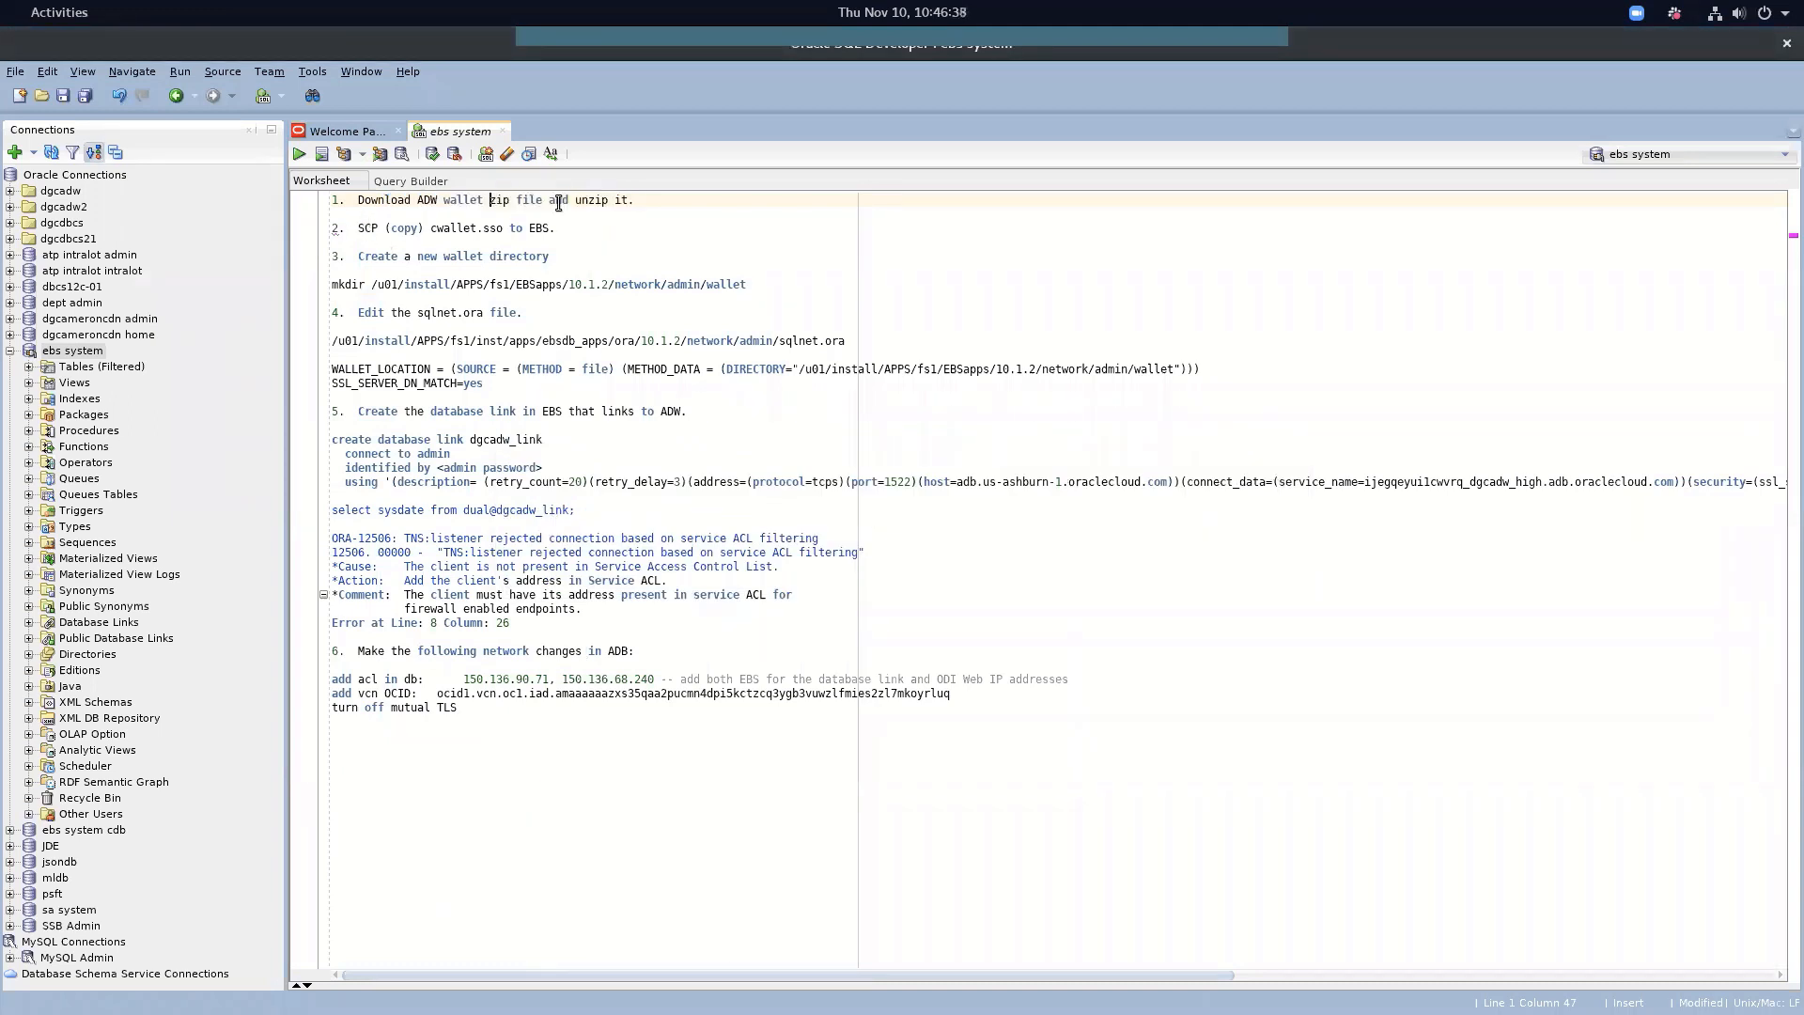
left_click_drag(589, 201, 614, 200)
left_click_drag(391, 228, 560, 229)
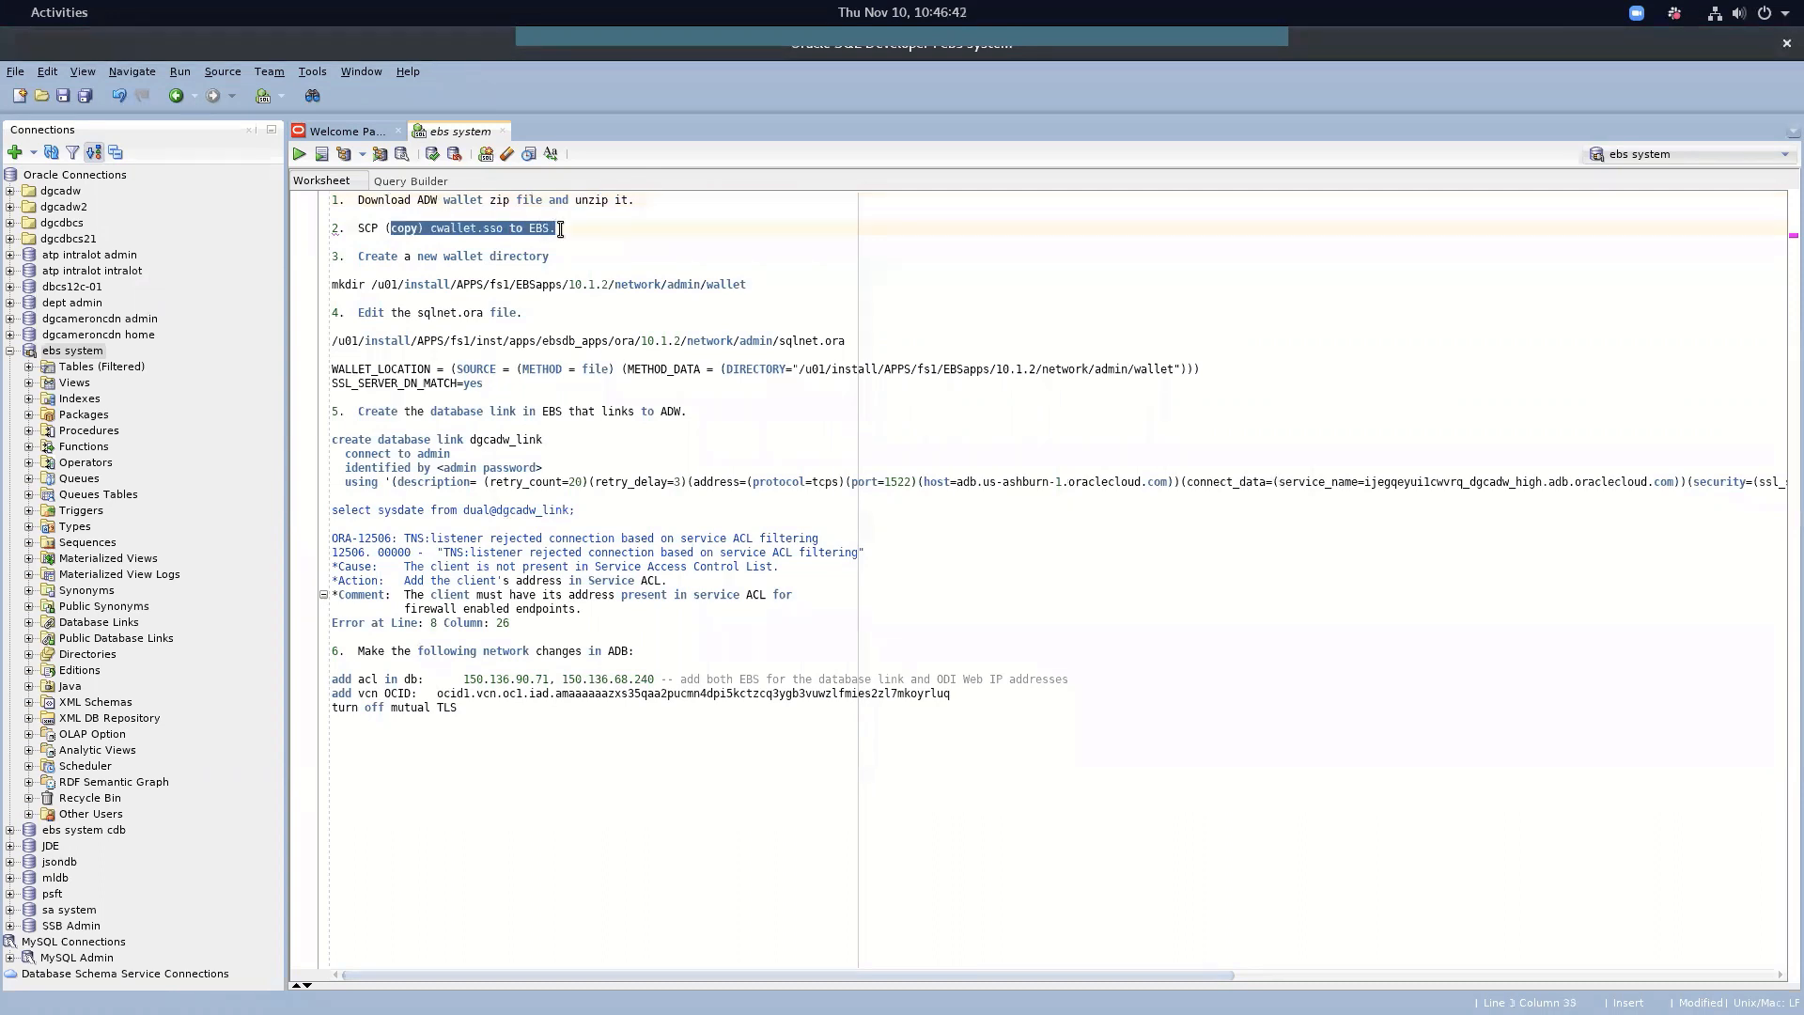
left_click(561, 230)
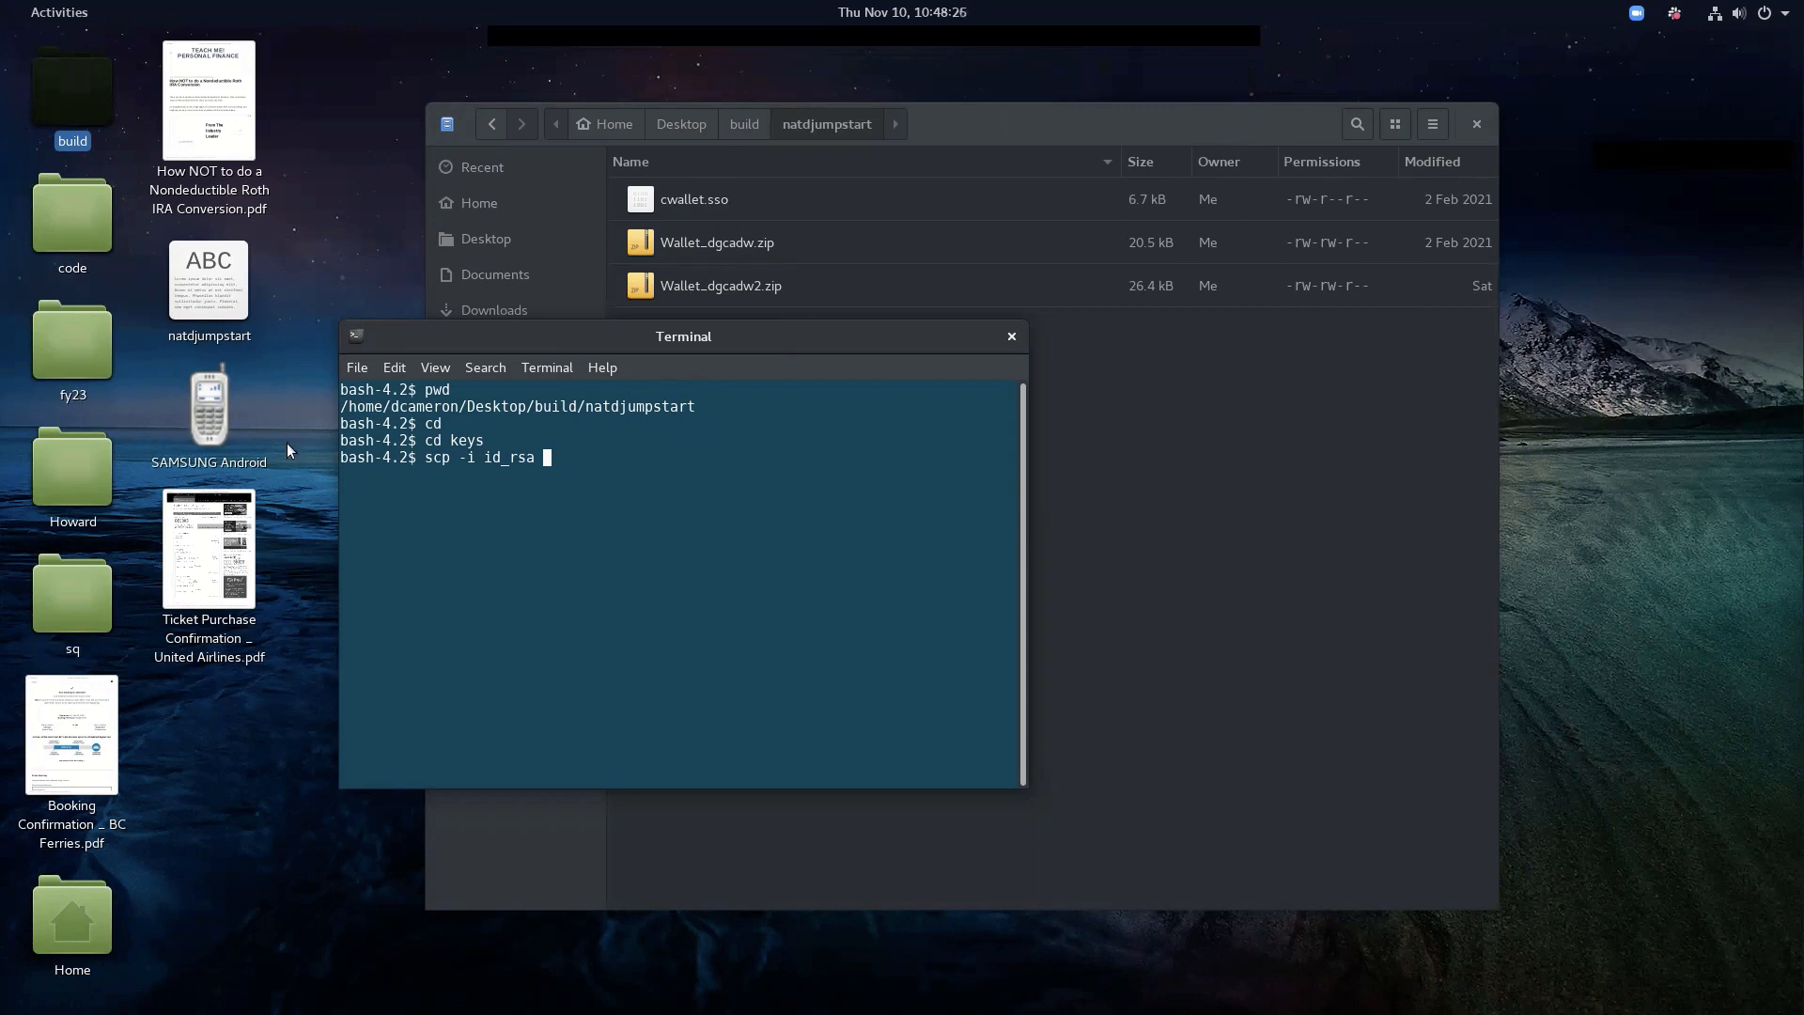
Copy cwallet.sso to the EBS host with scp as opc, then SSH into the server
left_click_drag(341, 406, 697, 410)
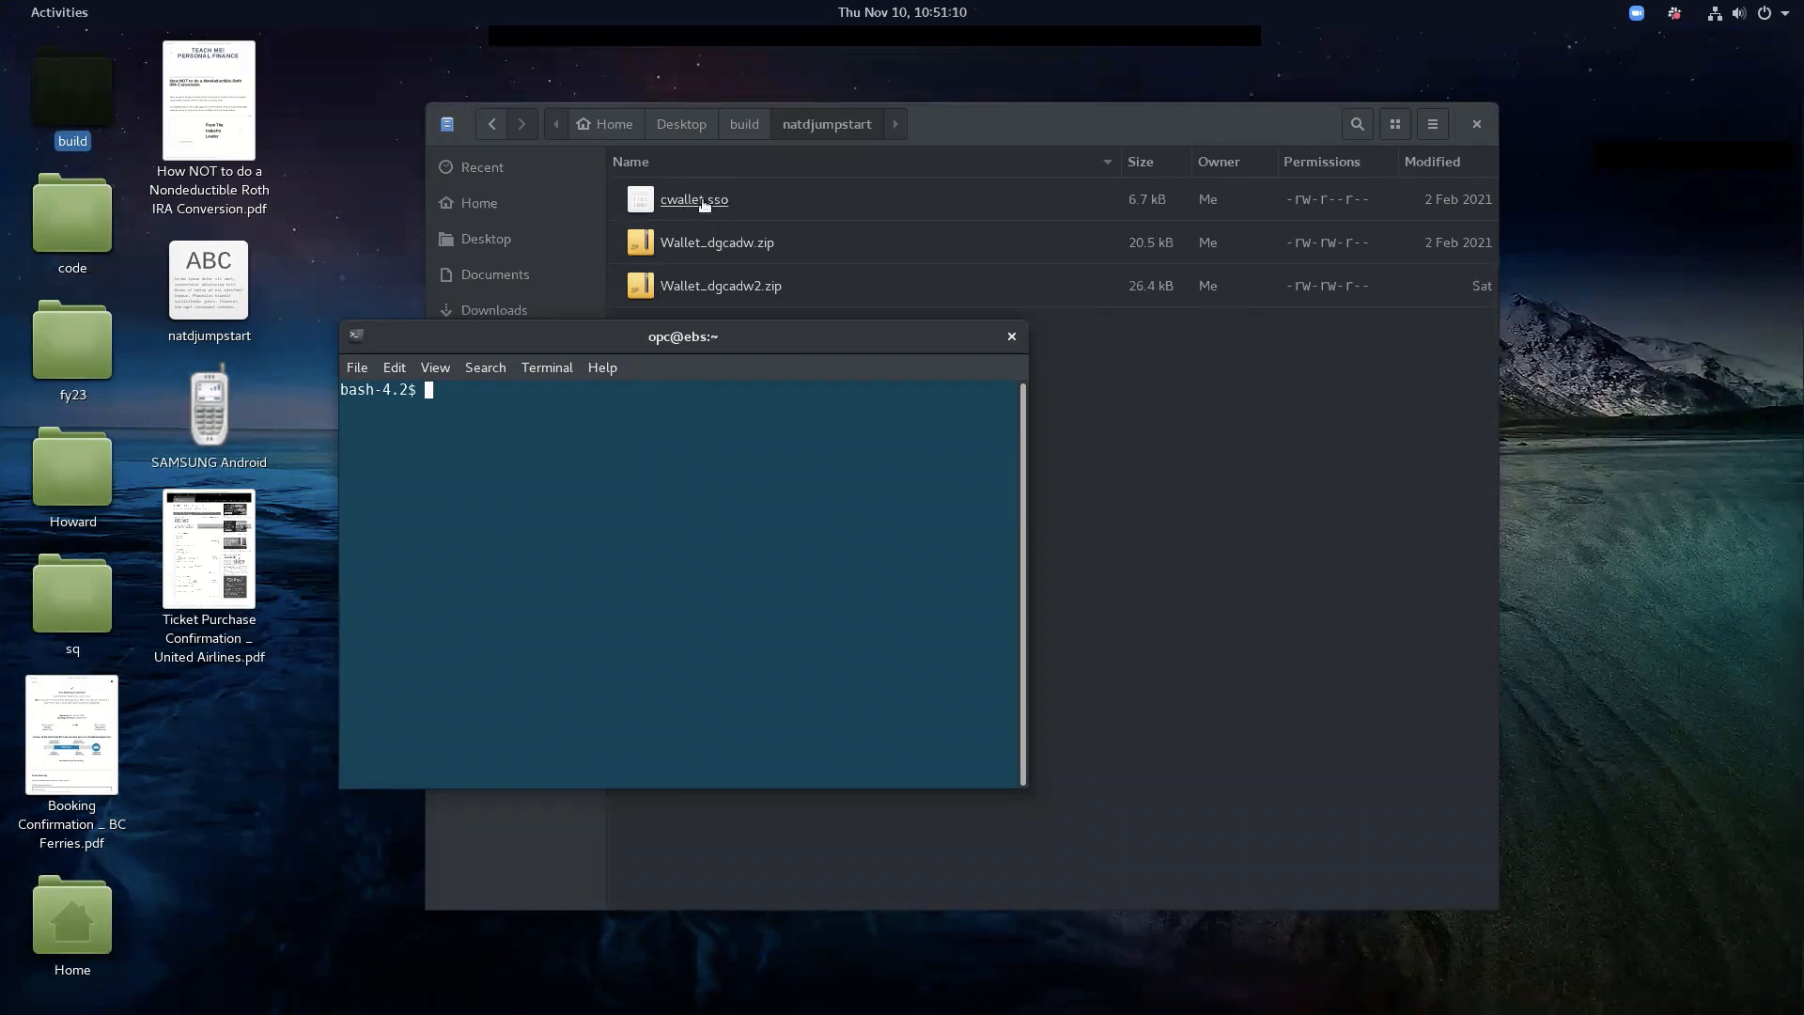
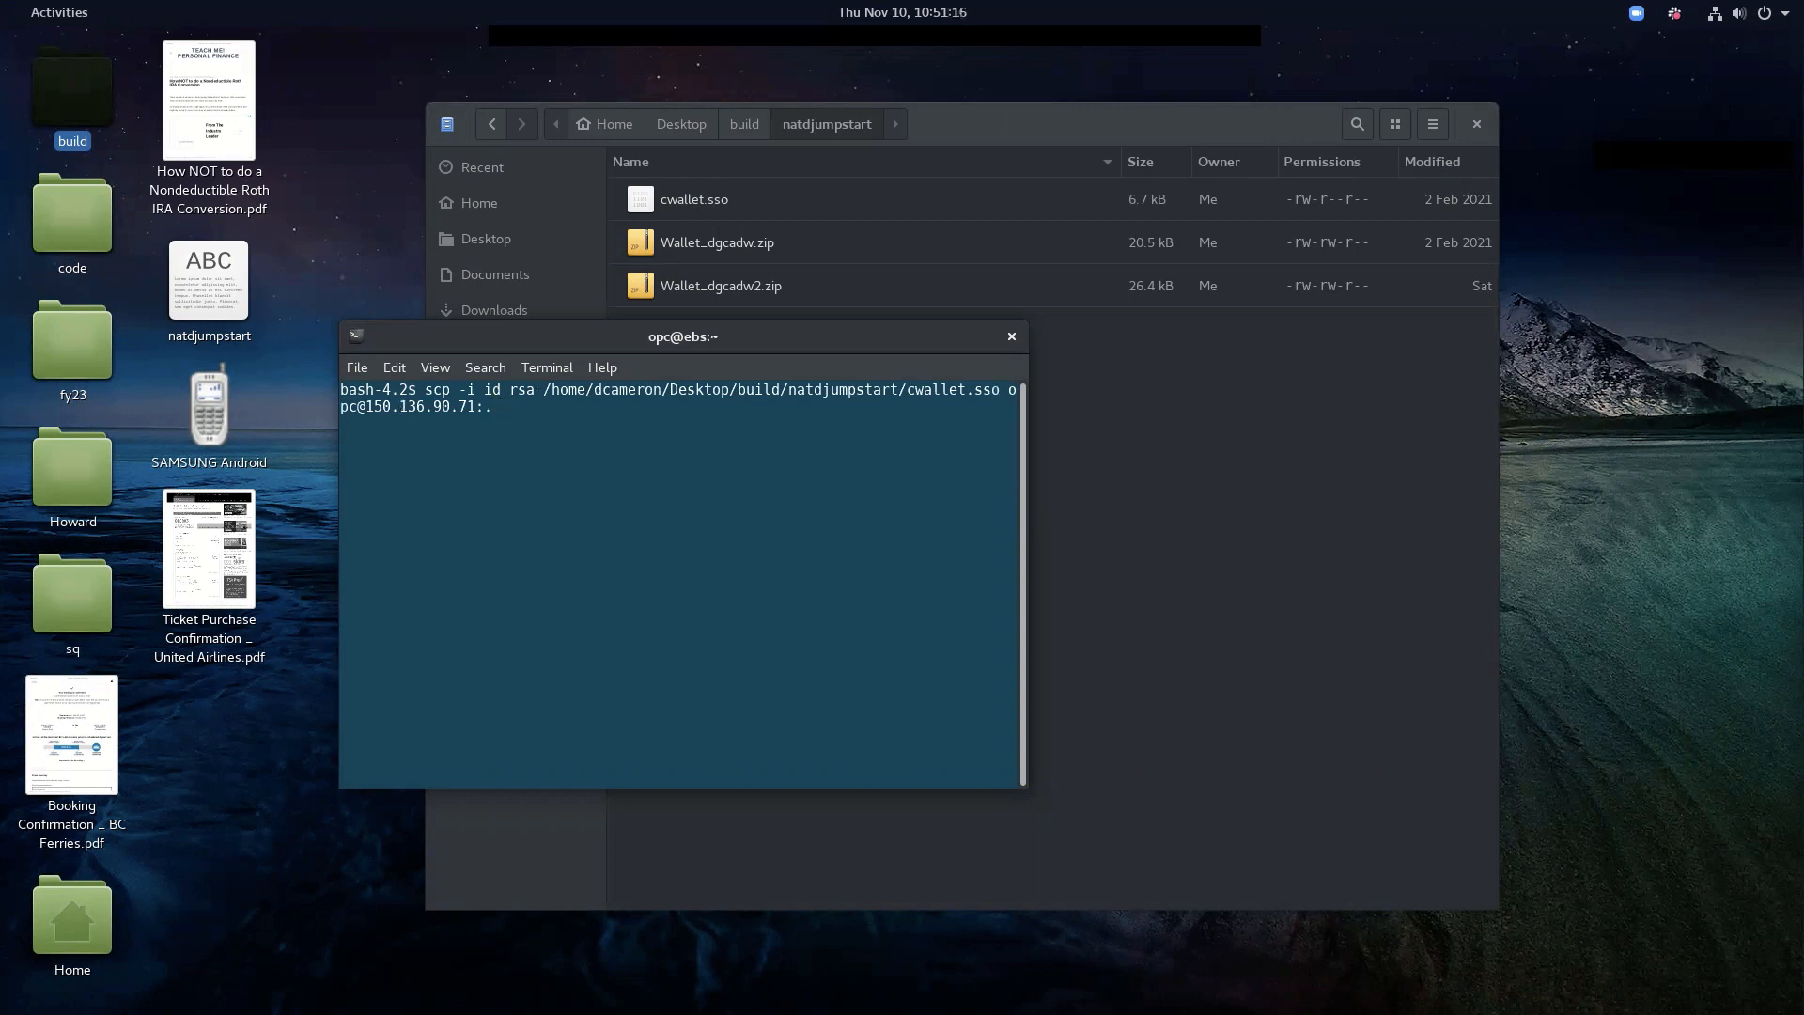
key("Return")
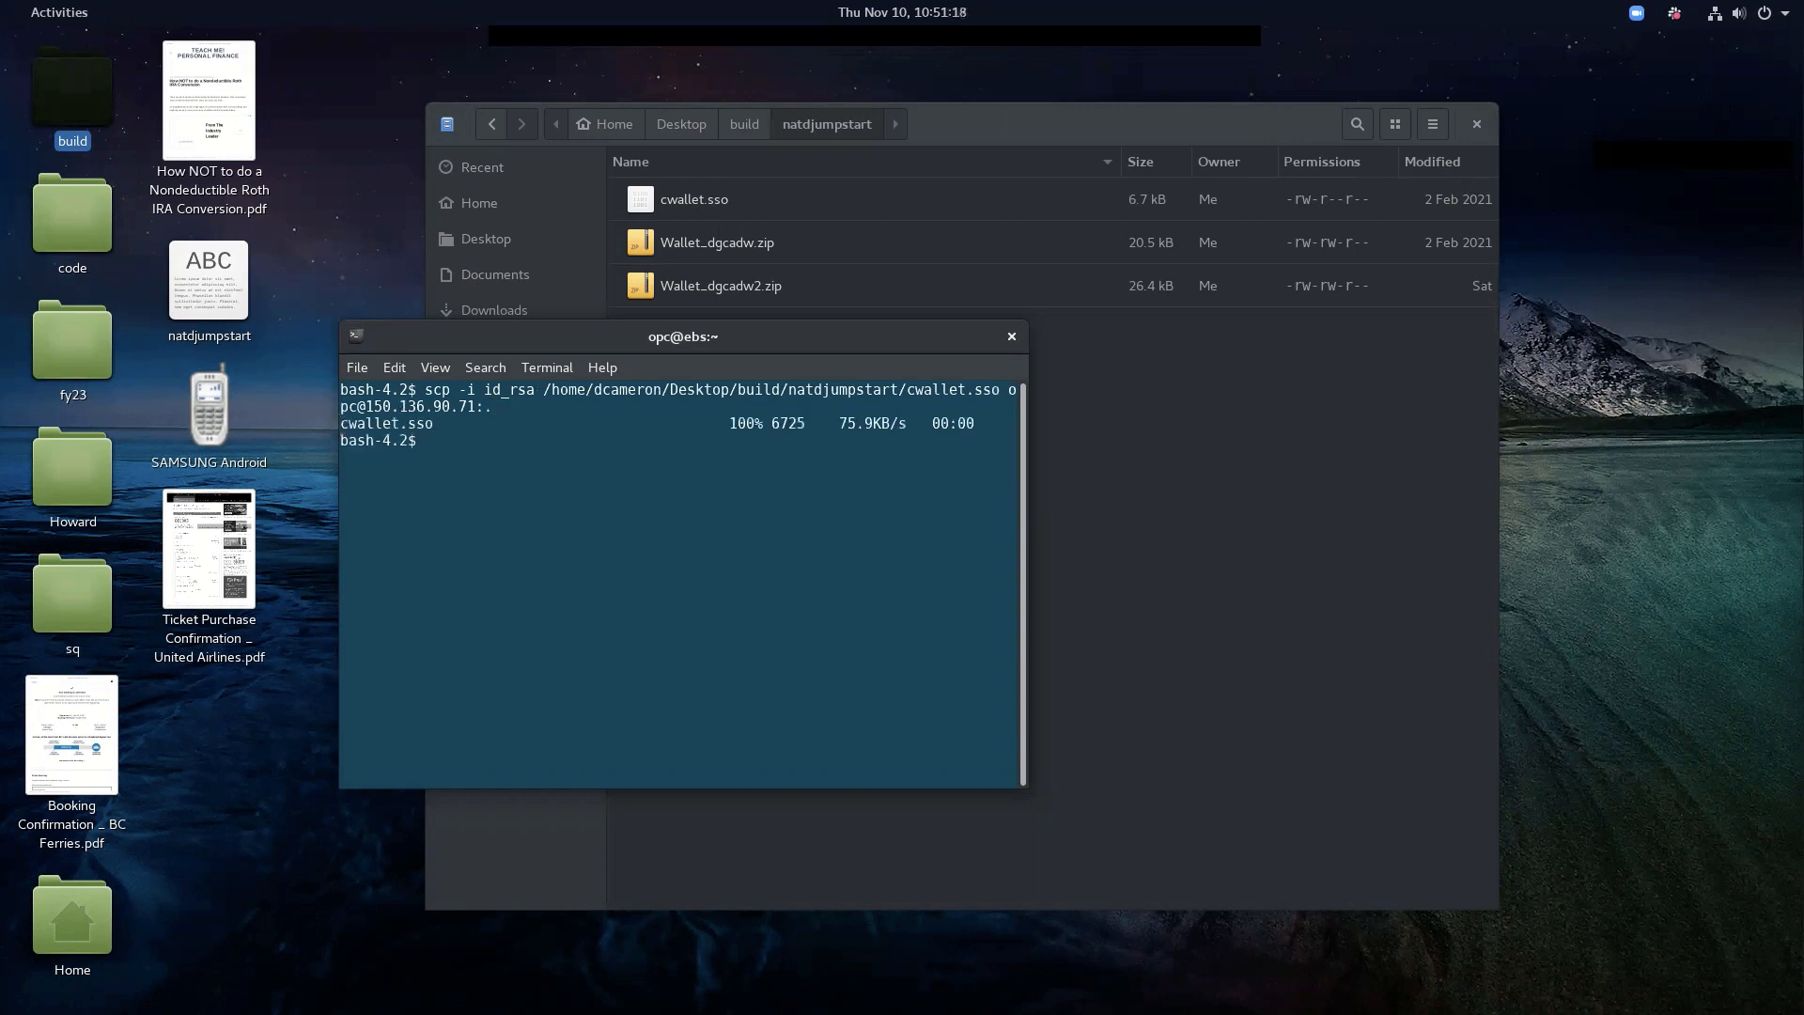
key("Up")
key("Down")
key("Up")
key("BackSpace")
key("BackSpace")
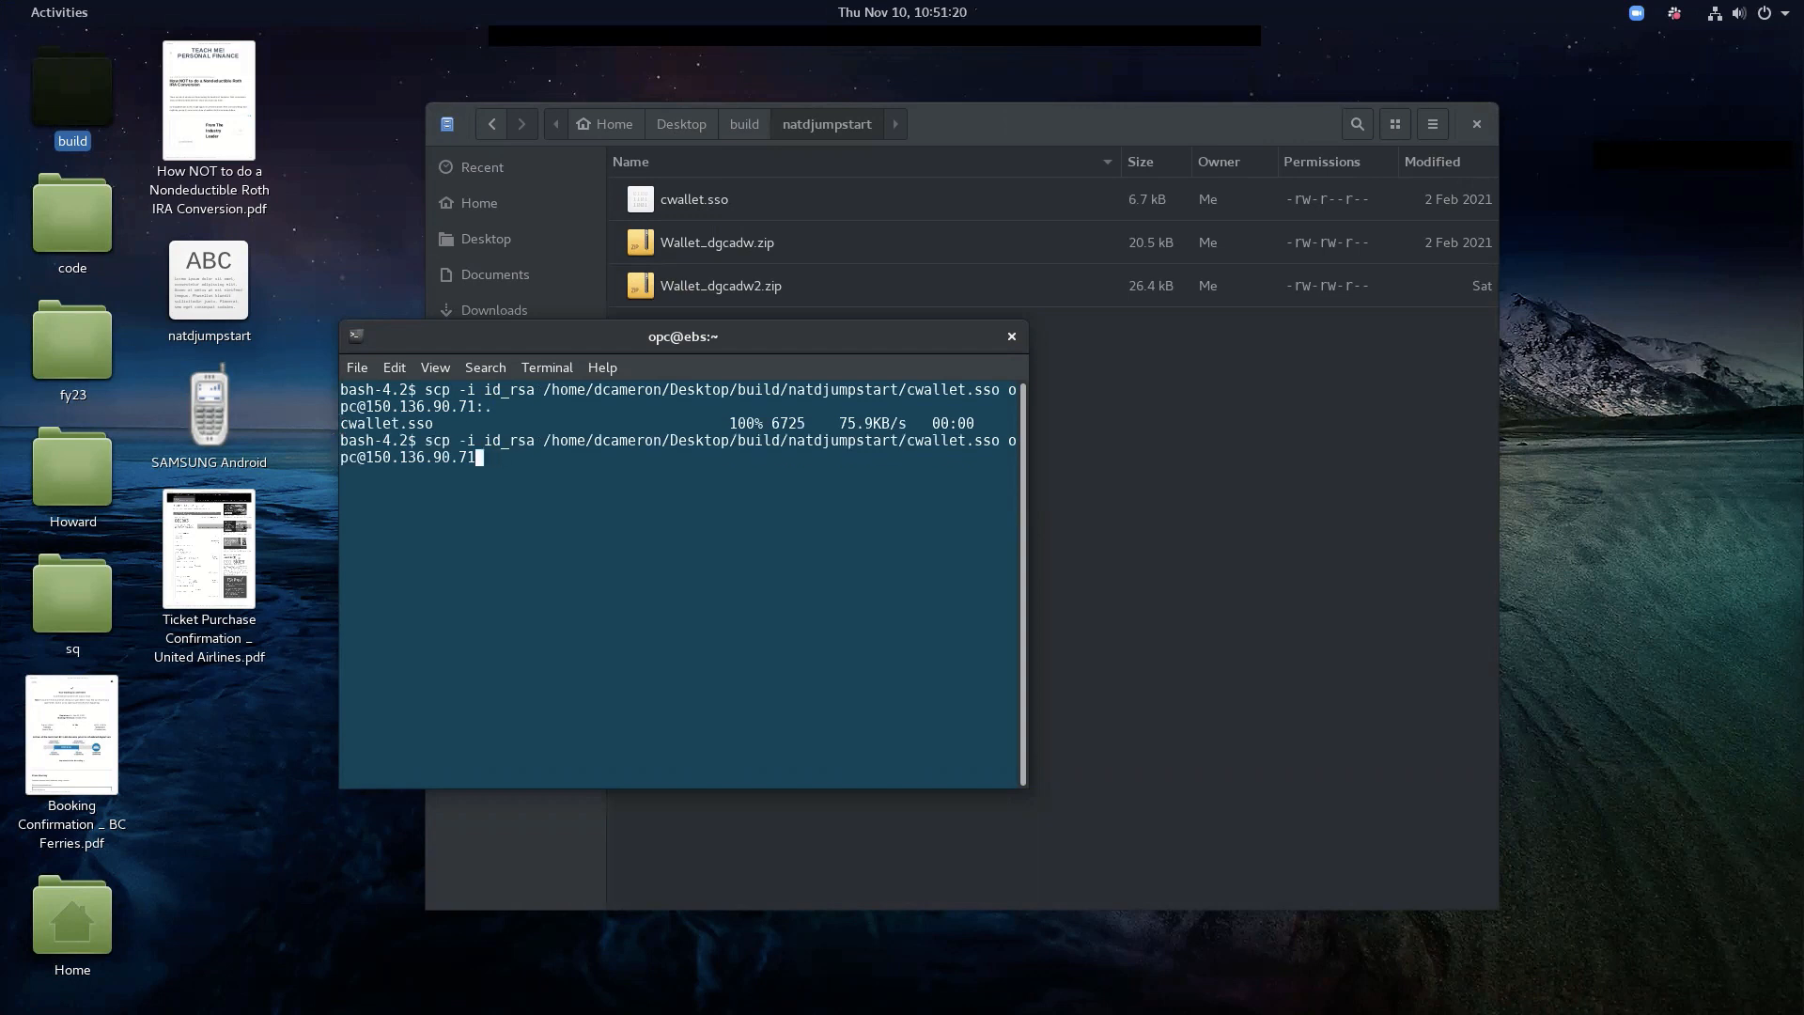
key("Up")
key("Return")
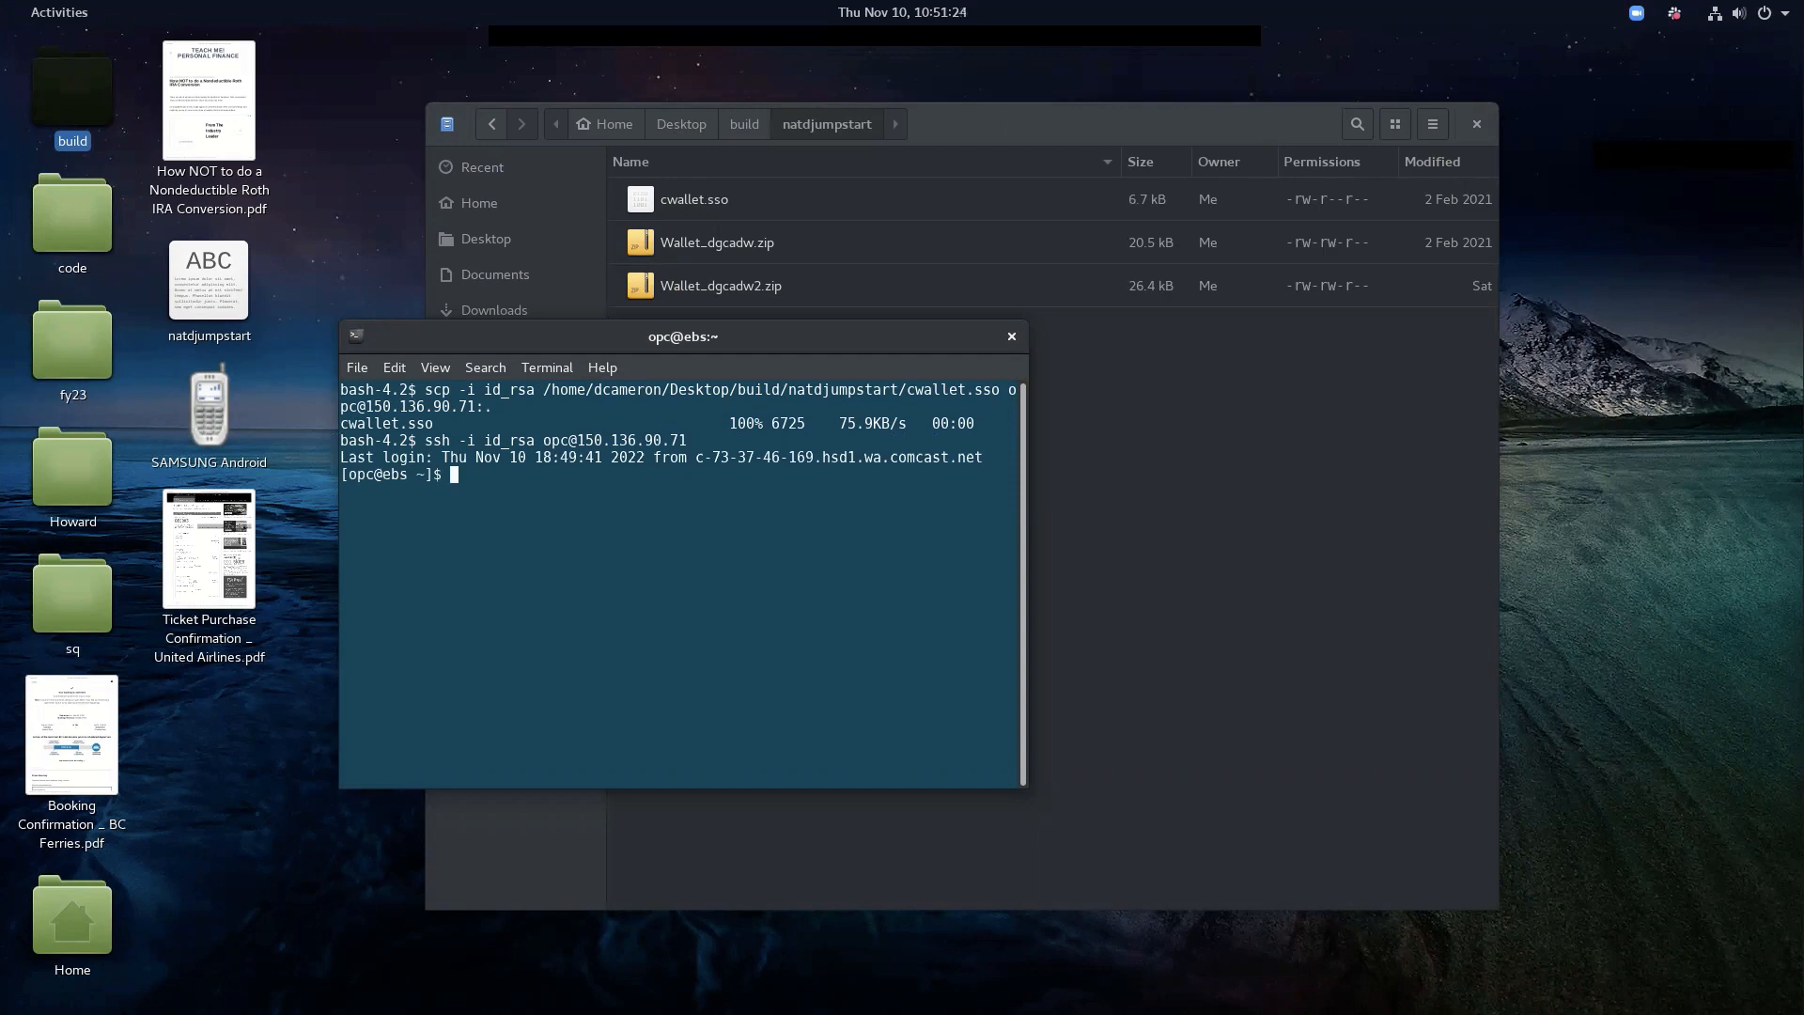
Confirm cwallet.sso arrived and move it into /tmp
type("ls")
key("Return")
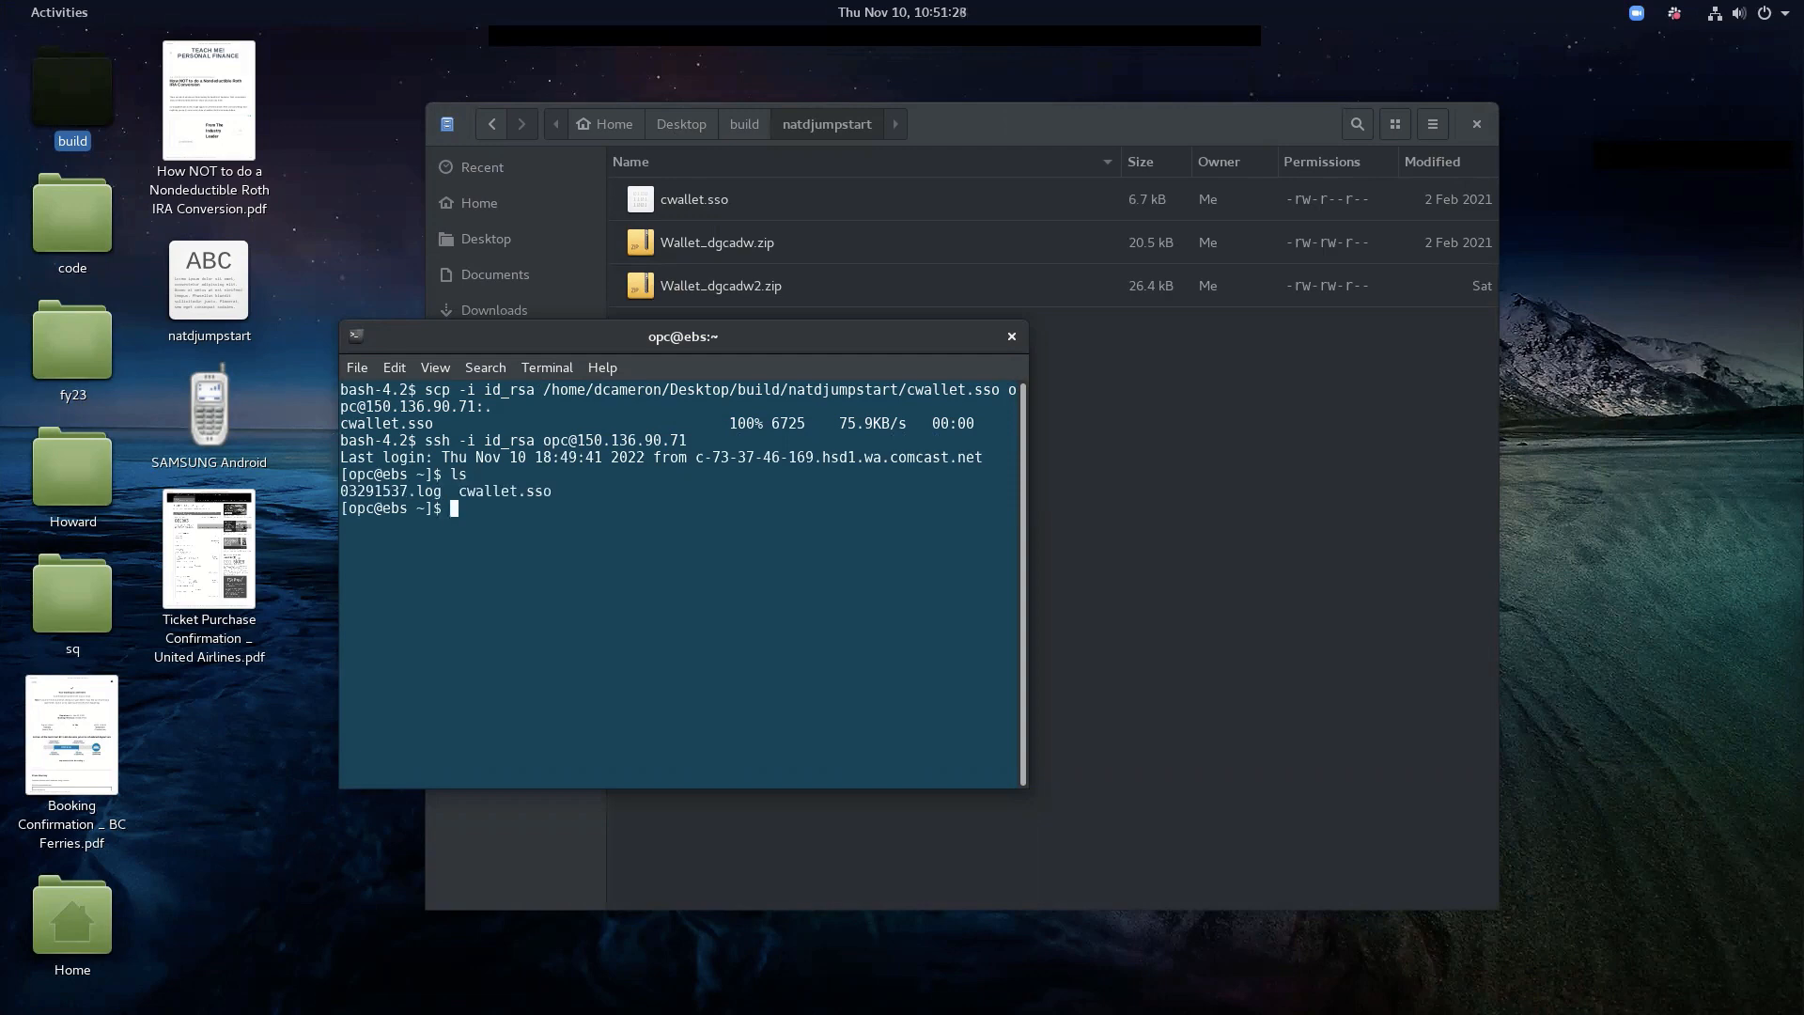
type("mv cwallet.sso /tmp")
key("Return")
Make oracle the owner of /tmp/cwallet.sso with sudo chown
type("chmod a")
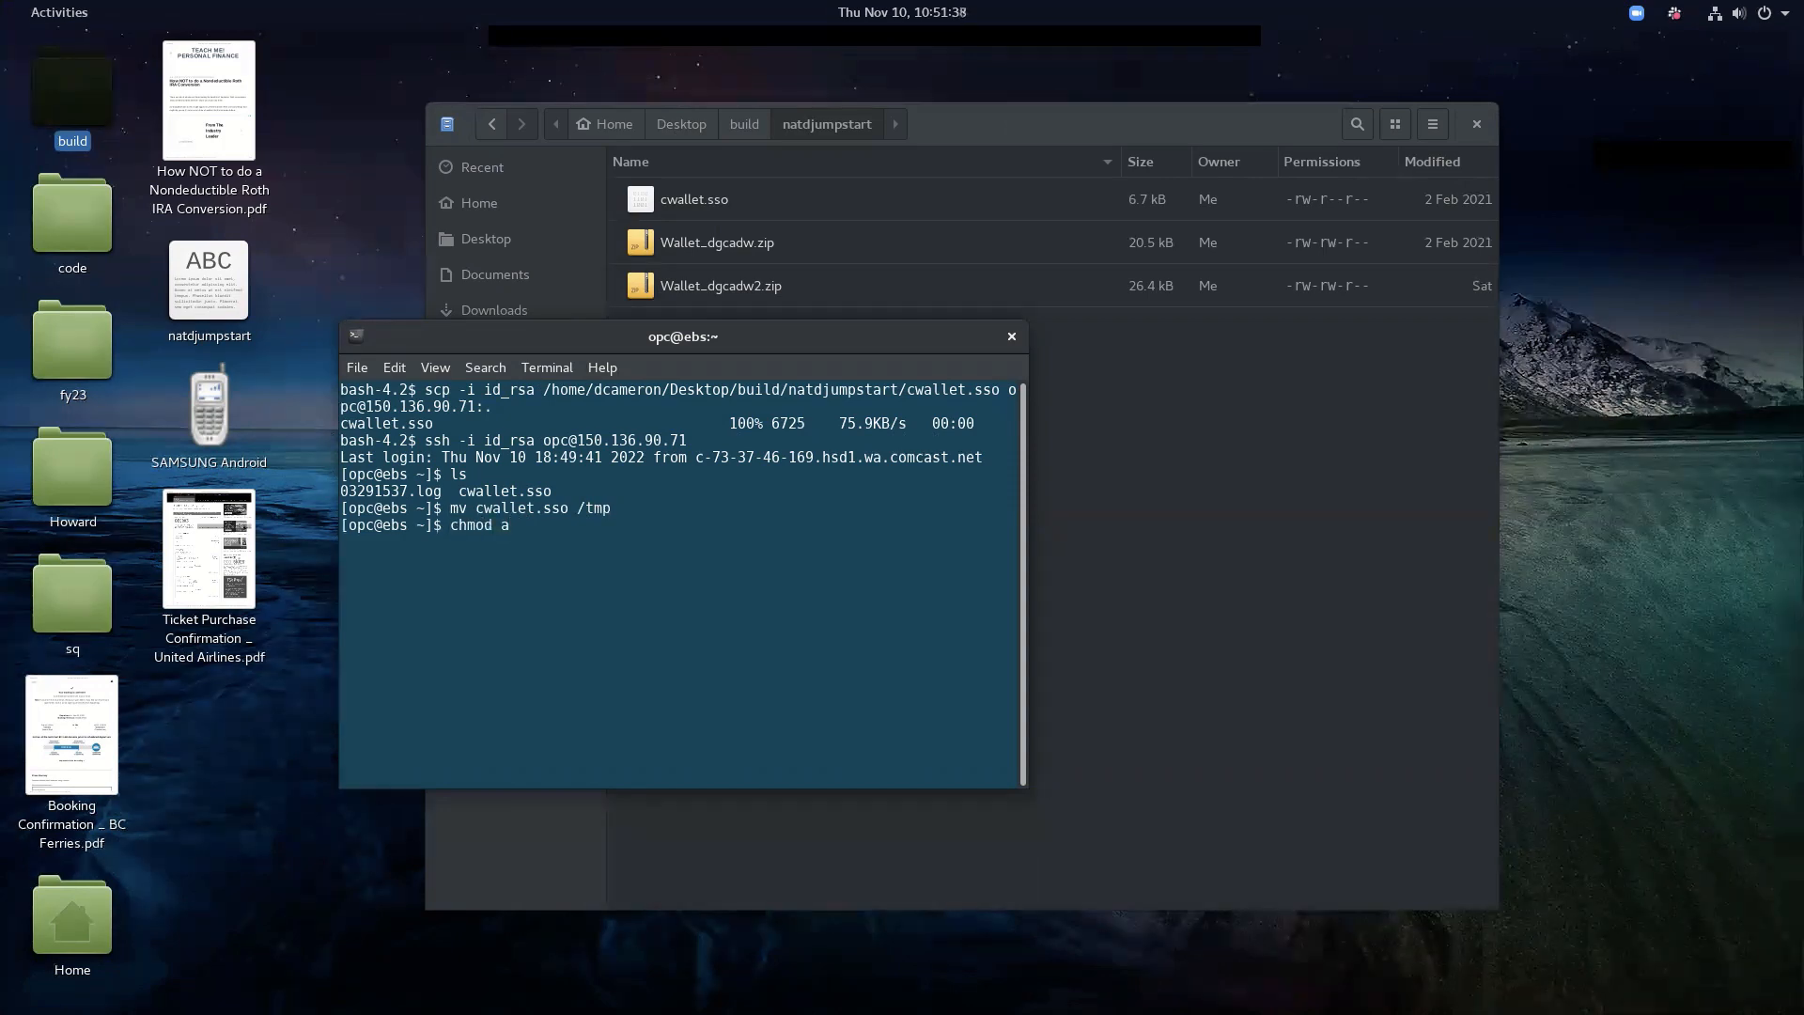
key("BackSpace")
key("BackSpace")
key("BackSpace")
key("BackSpace")
key("BackSpace")
key("BackSpace")
key("BackSpace")
type("sudo chown oracle/tmp")
key("BackSpace")
key("BackSpace")
key("BackSpace")
key("BackSpace")
type("/tmp/a")
key("BackSpace")
type("c")
key("Tab")
key("Return")
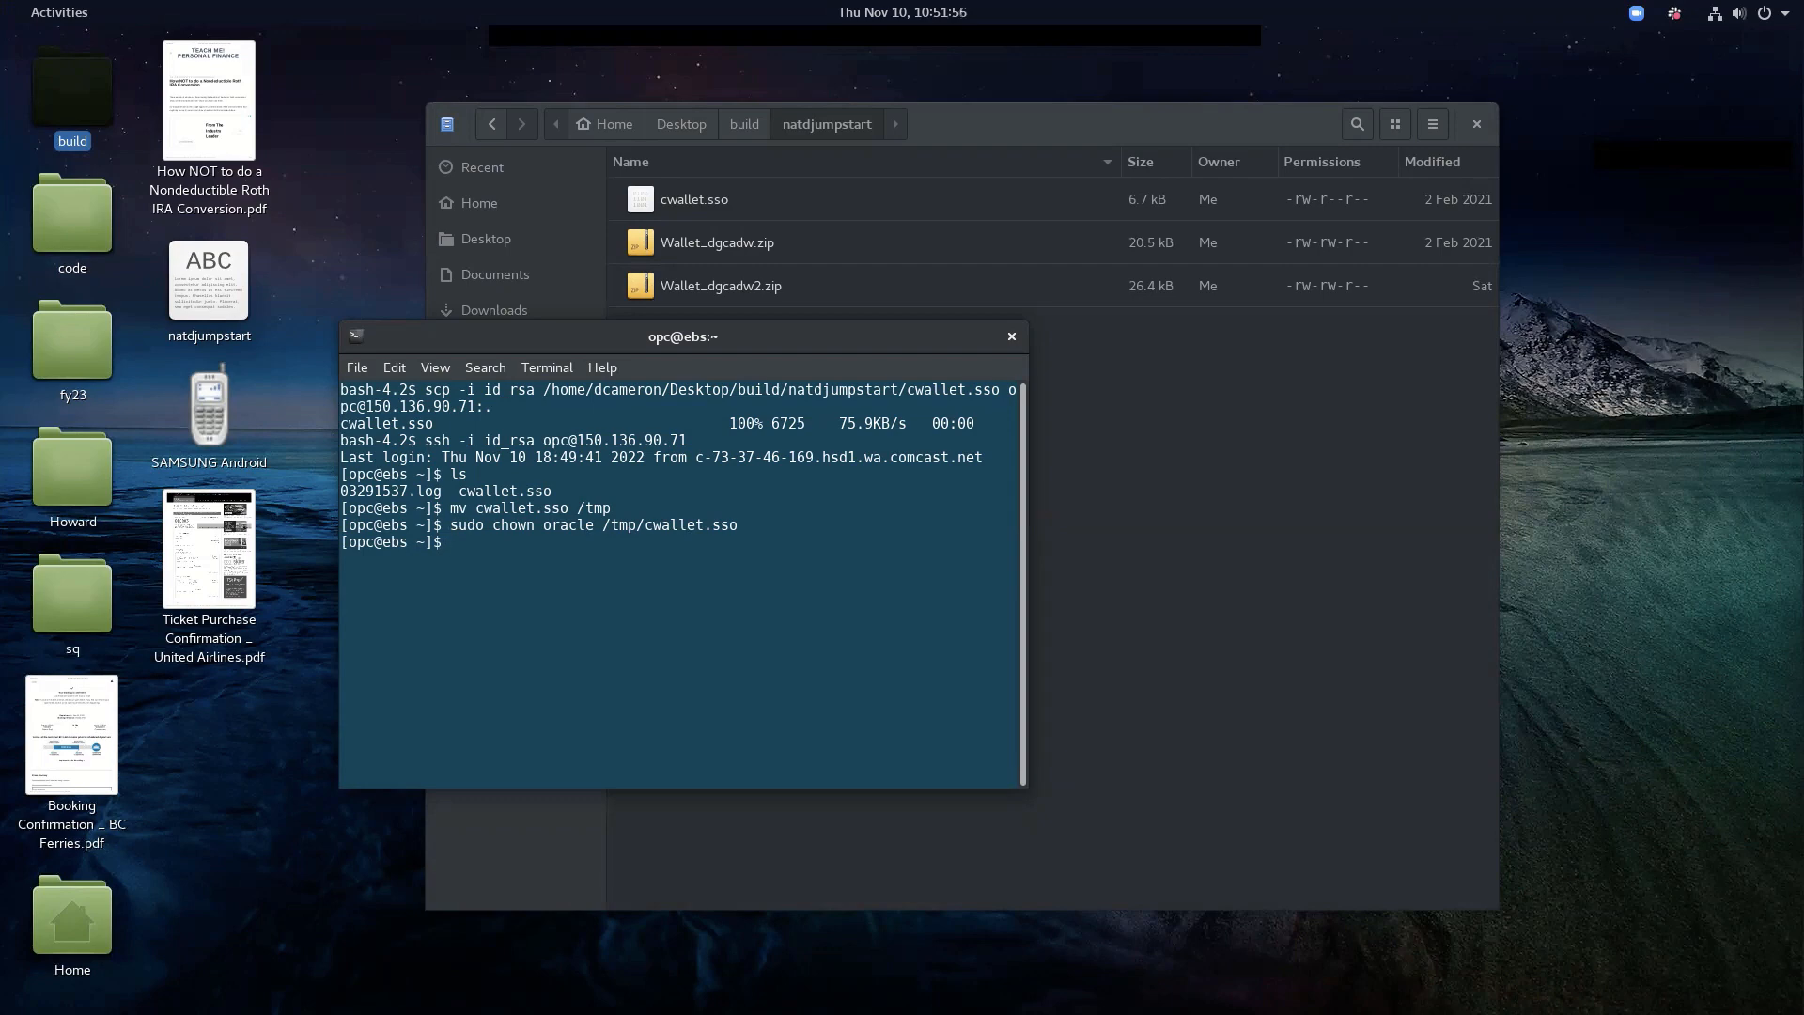
Append 'and copy the wallet to this directory' to the notes' step 3 heading
key("alt+Tab")
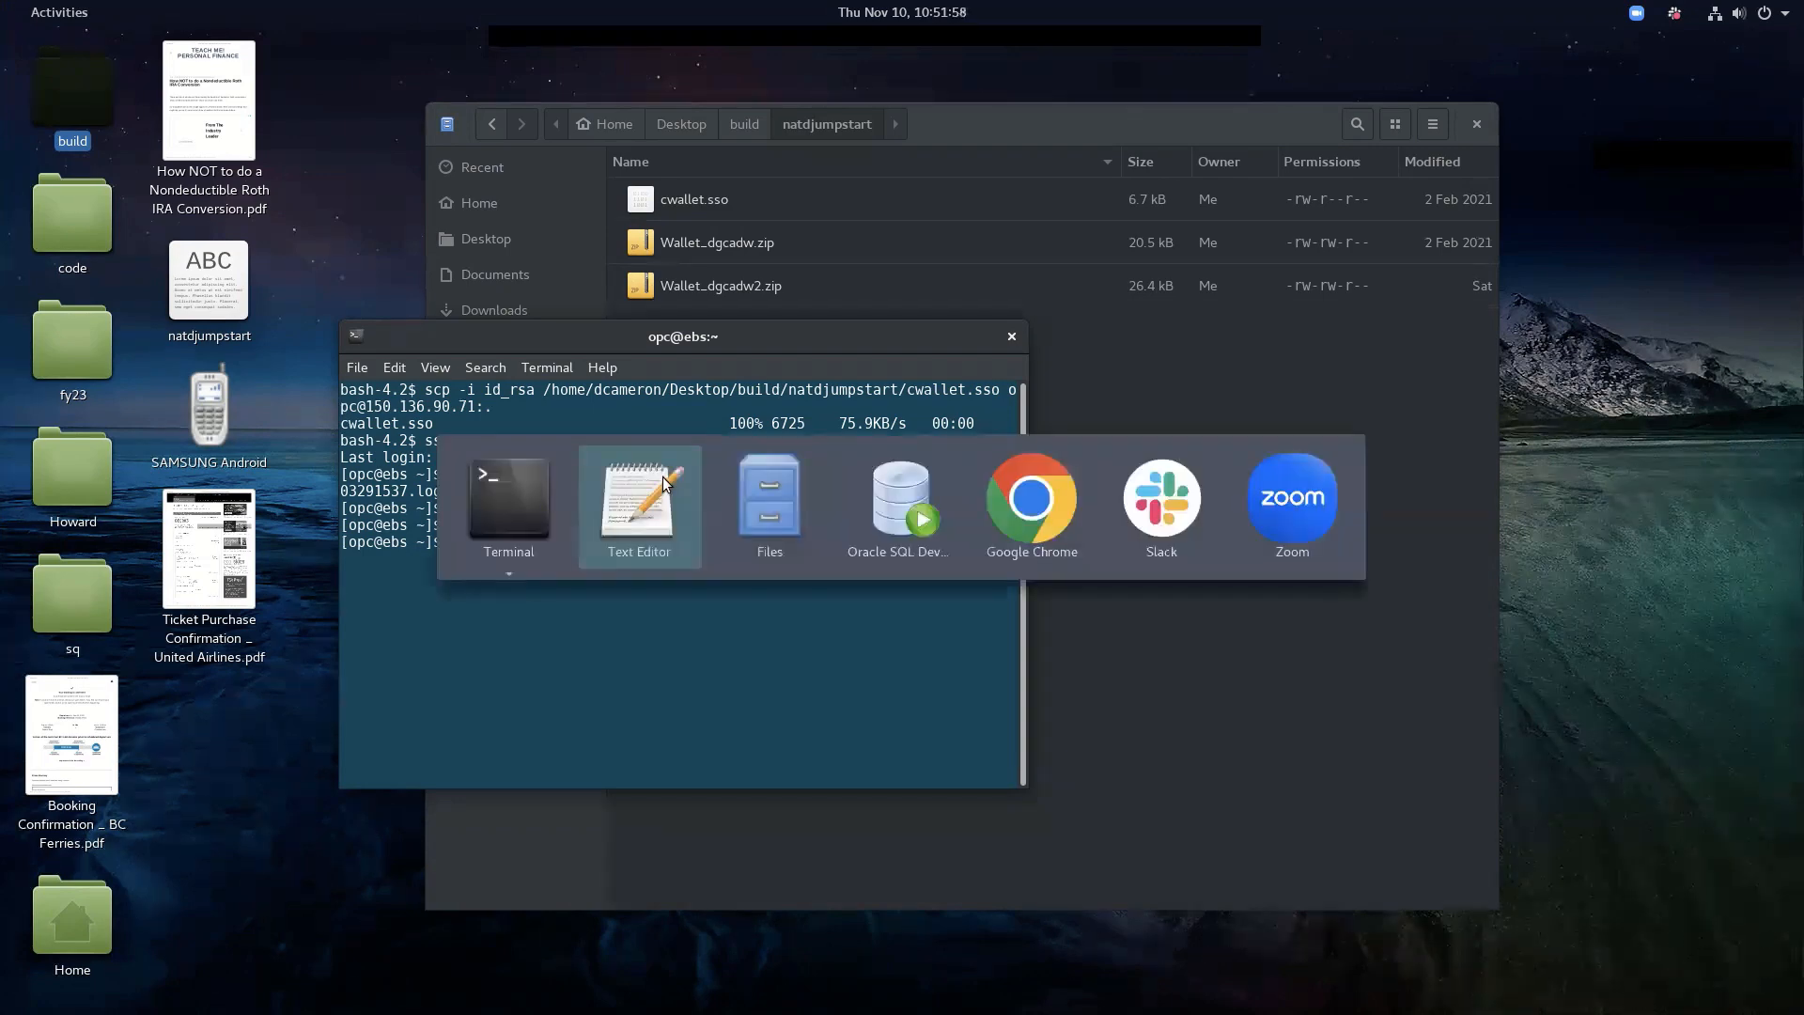
key("alt+Tab")
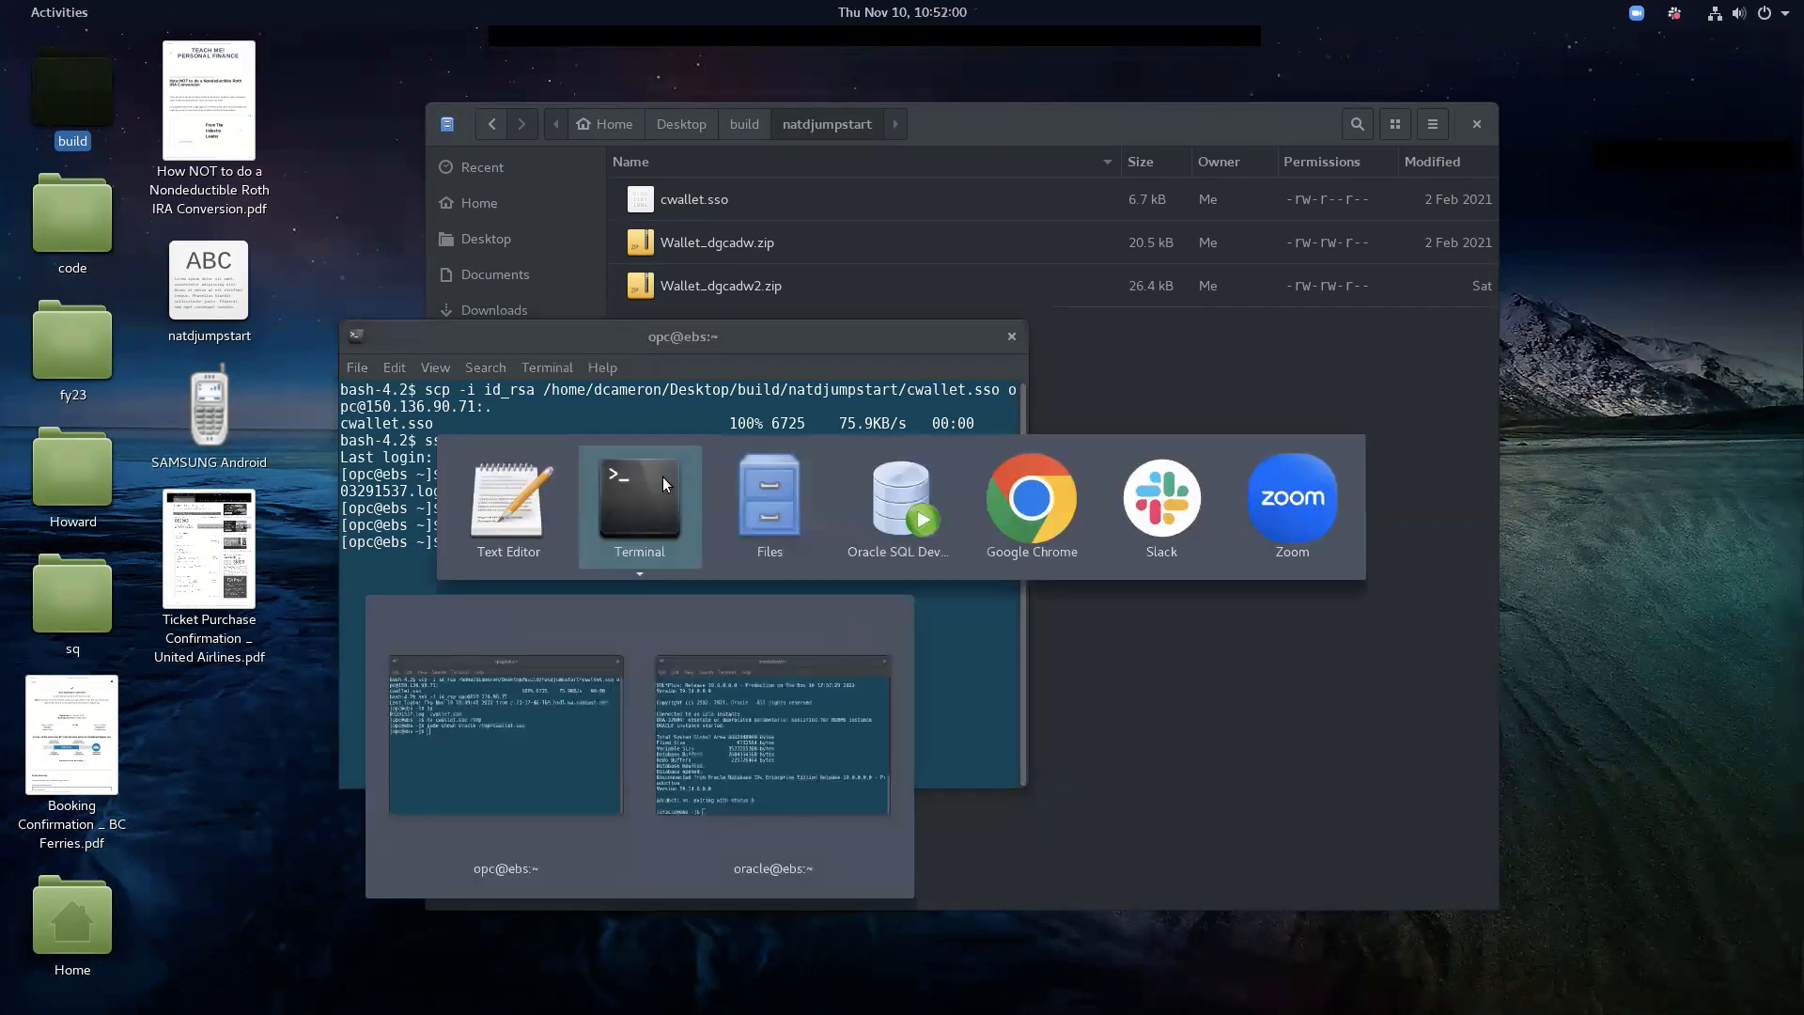
key("alt+Tab")
key("alt+Tab")
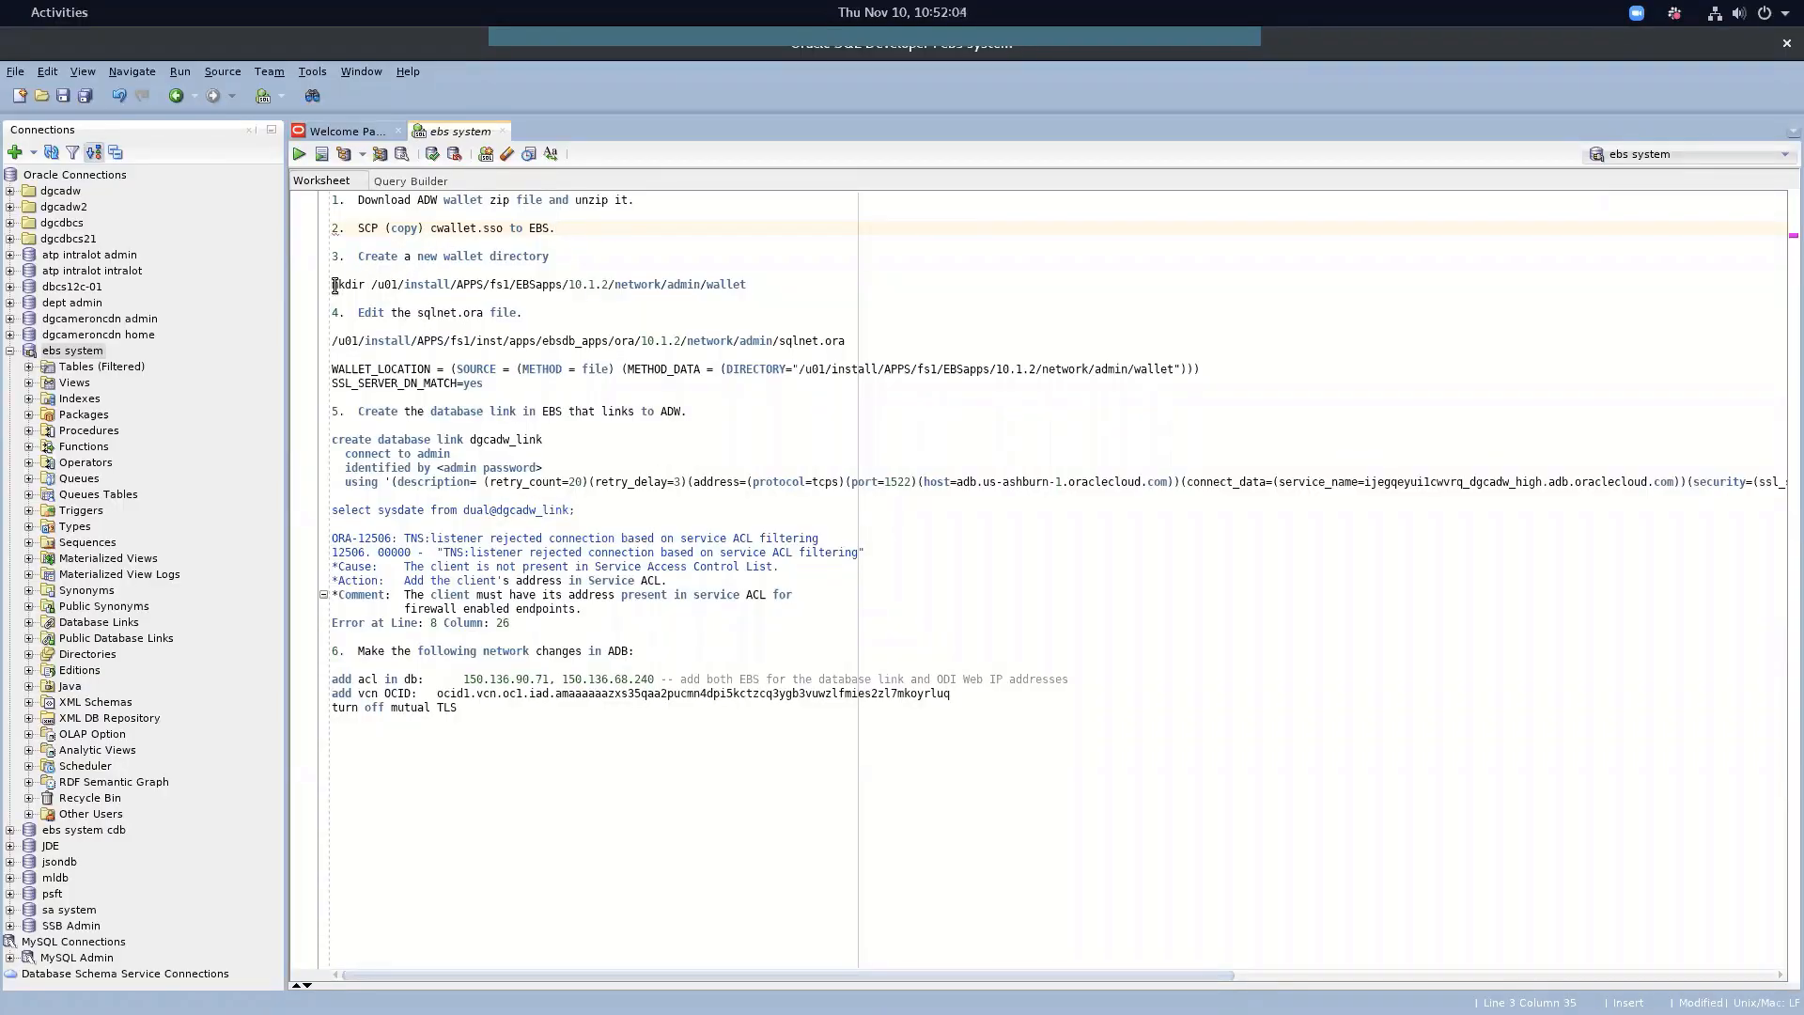
left_click_drag(336, 285, 750, 287)
key("ctrl+c")
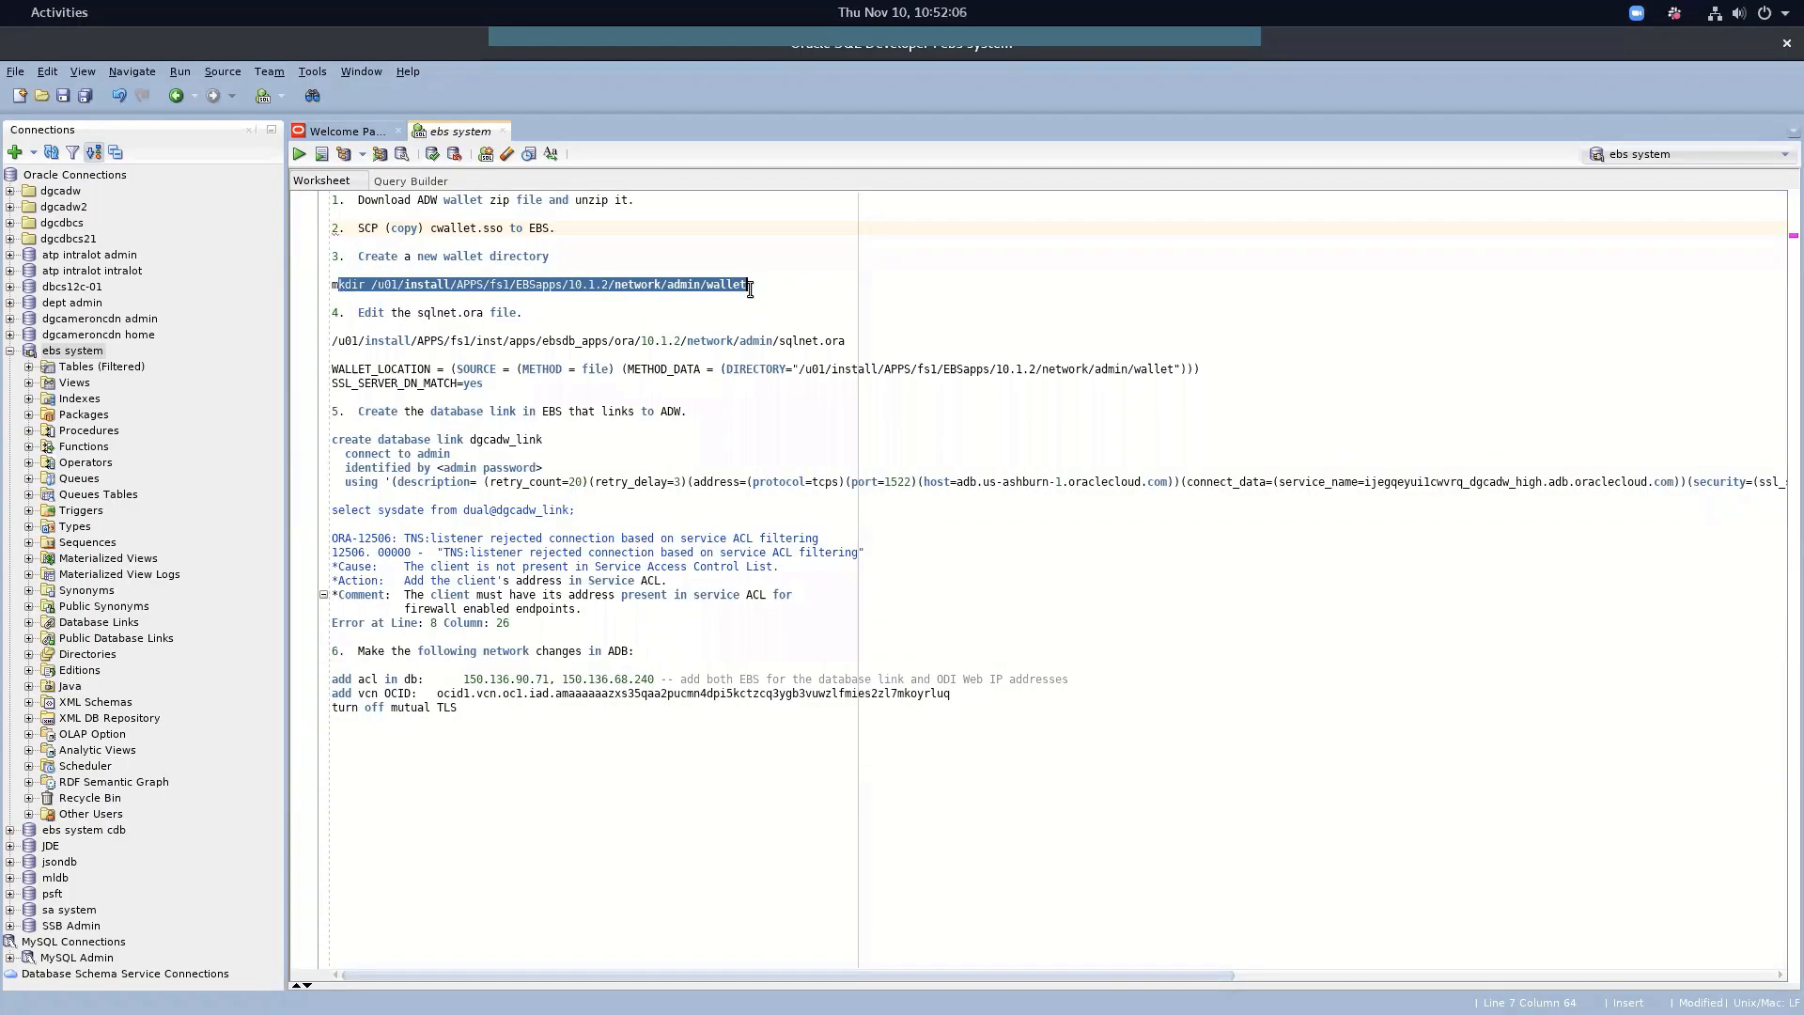
left_click(671, 274)
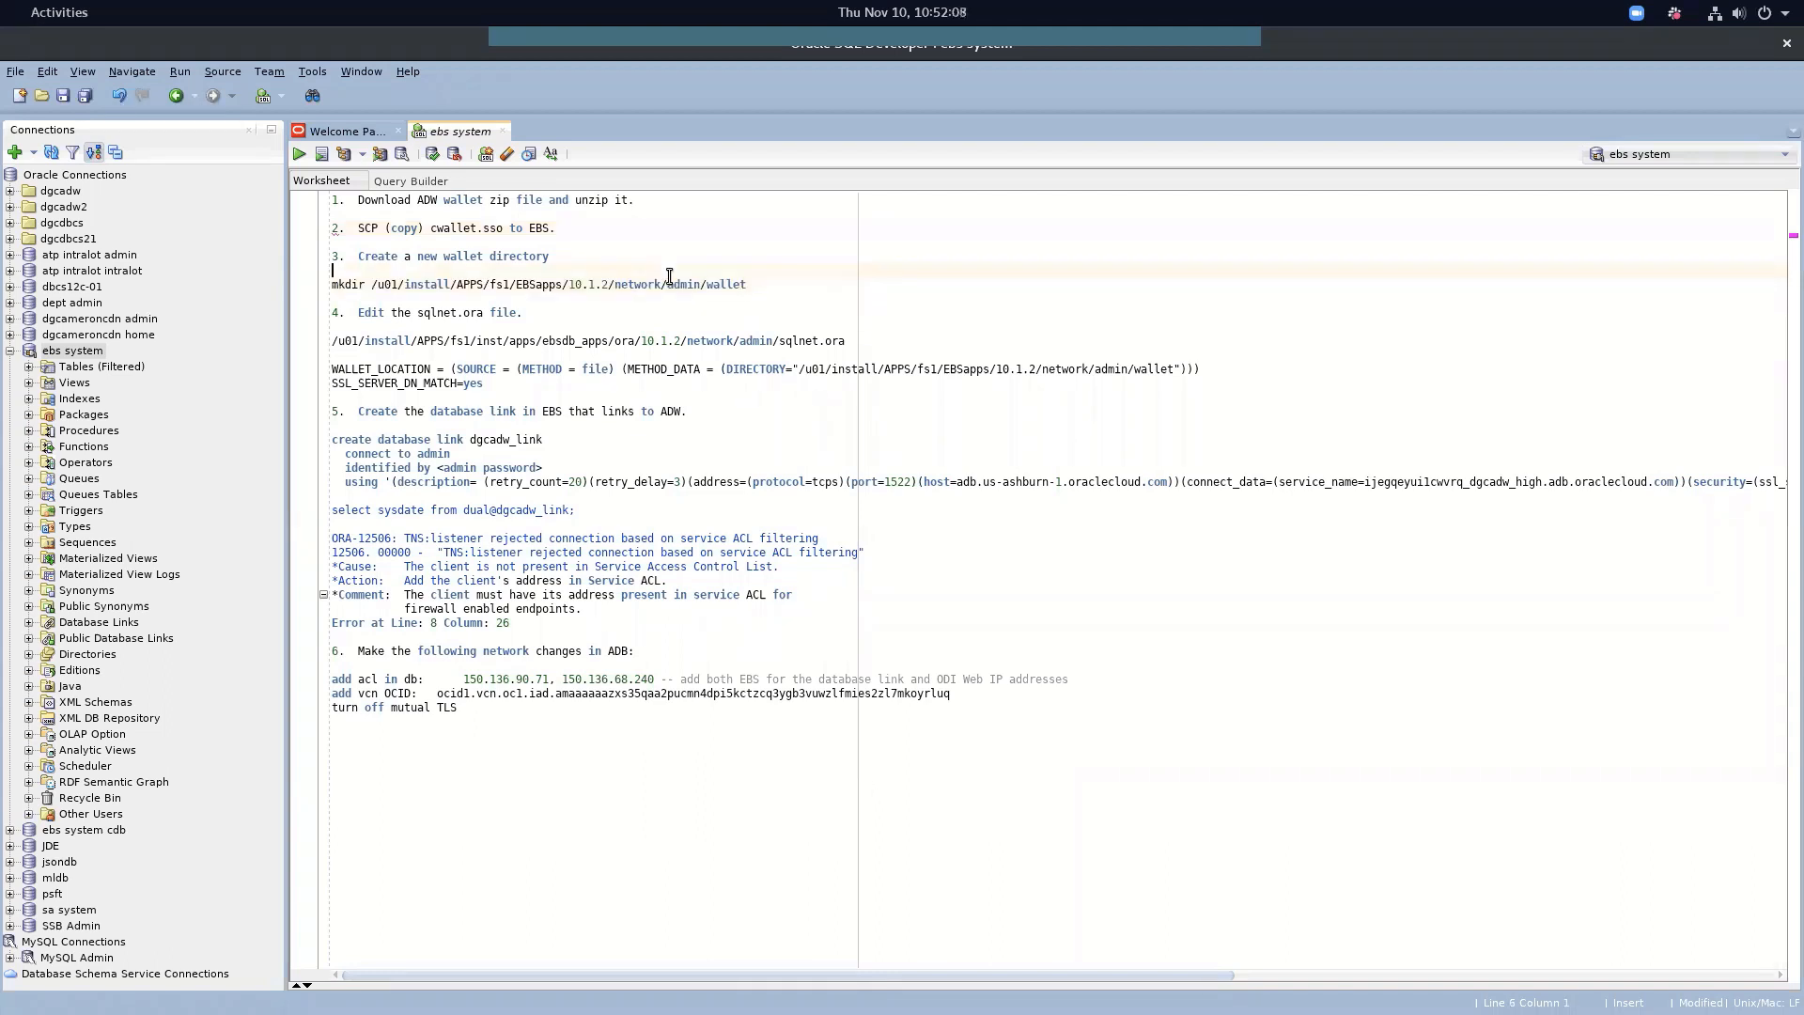
left_click(593, 316)
left_click(564, 260)
type("and copy")
type("the ")
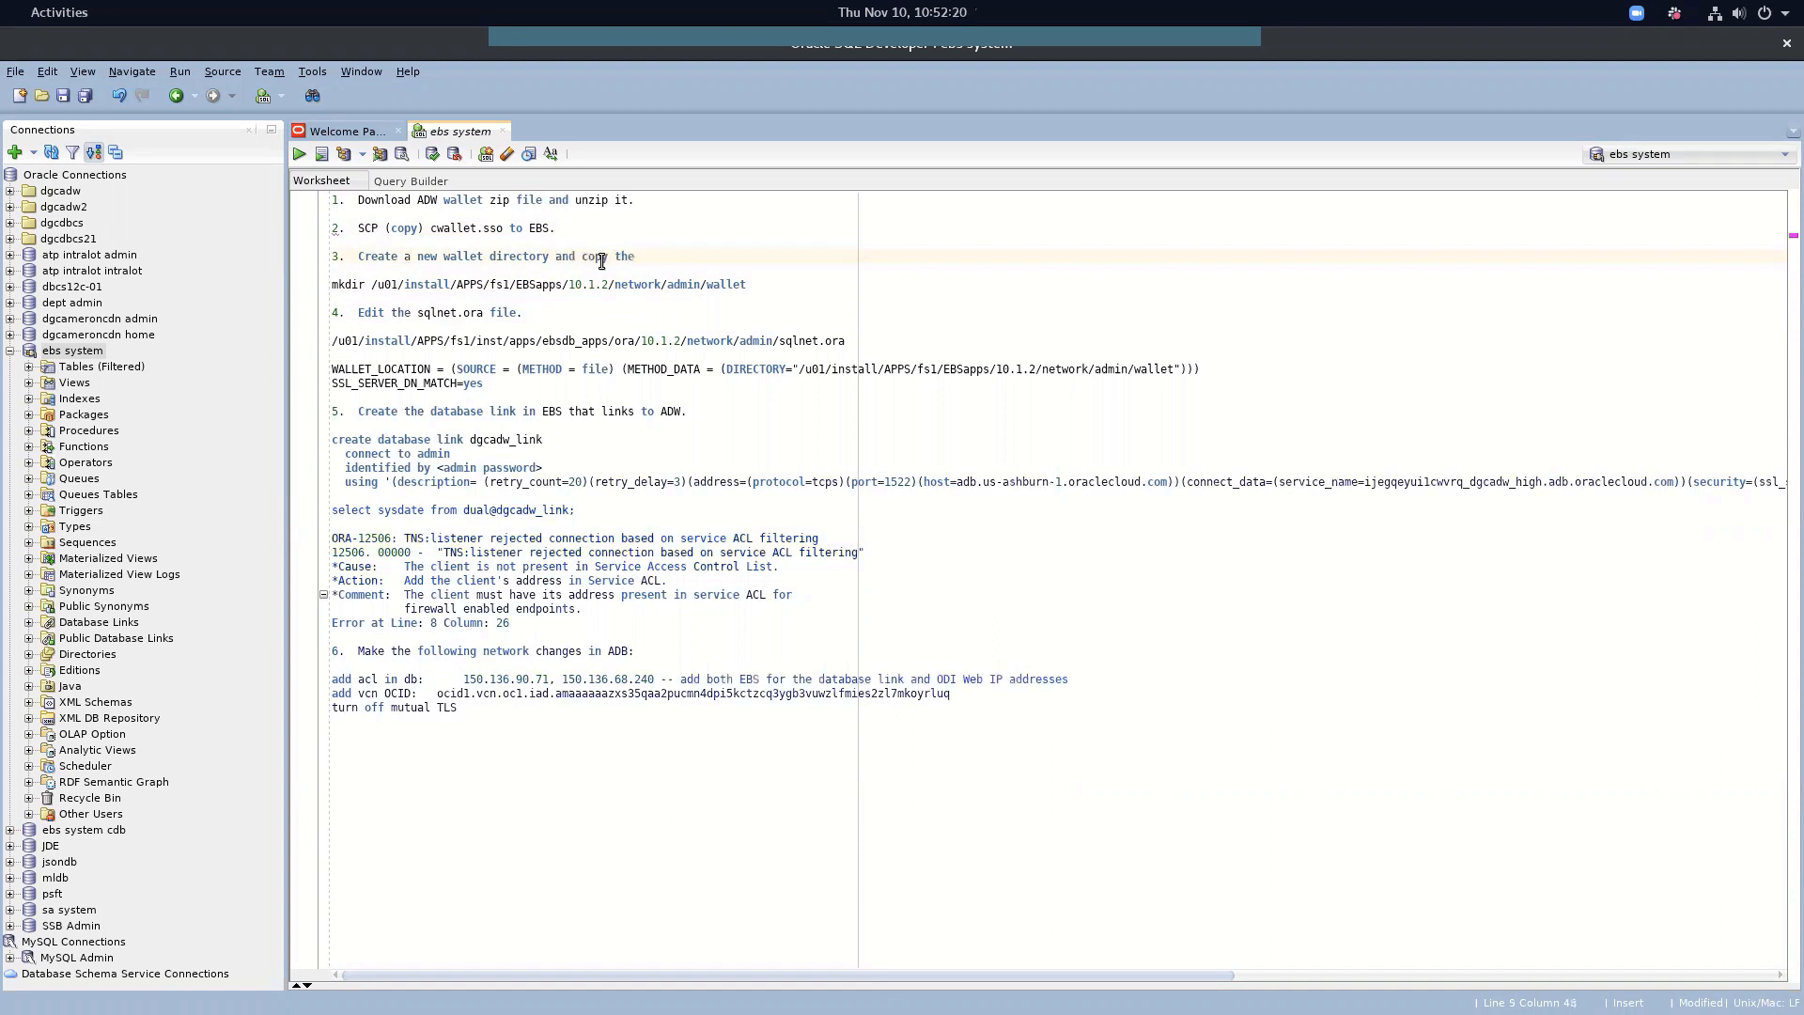
type("wall")
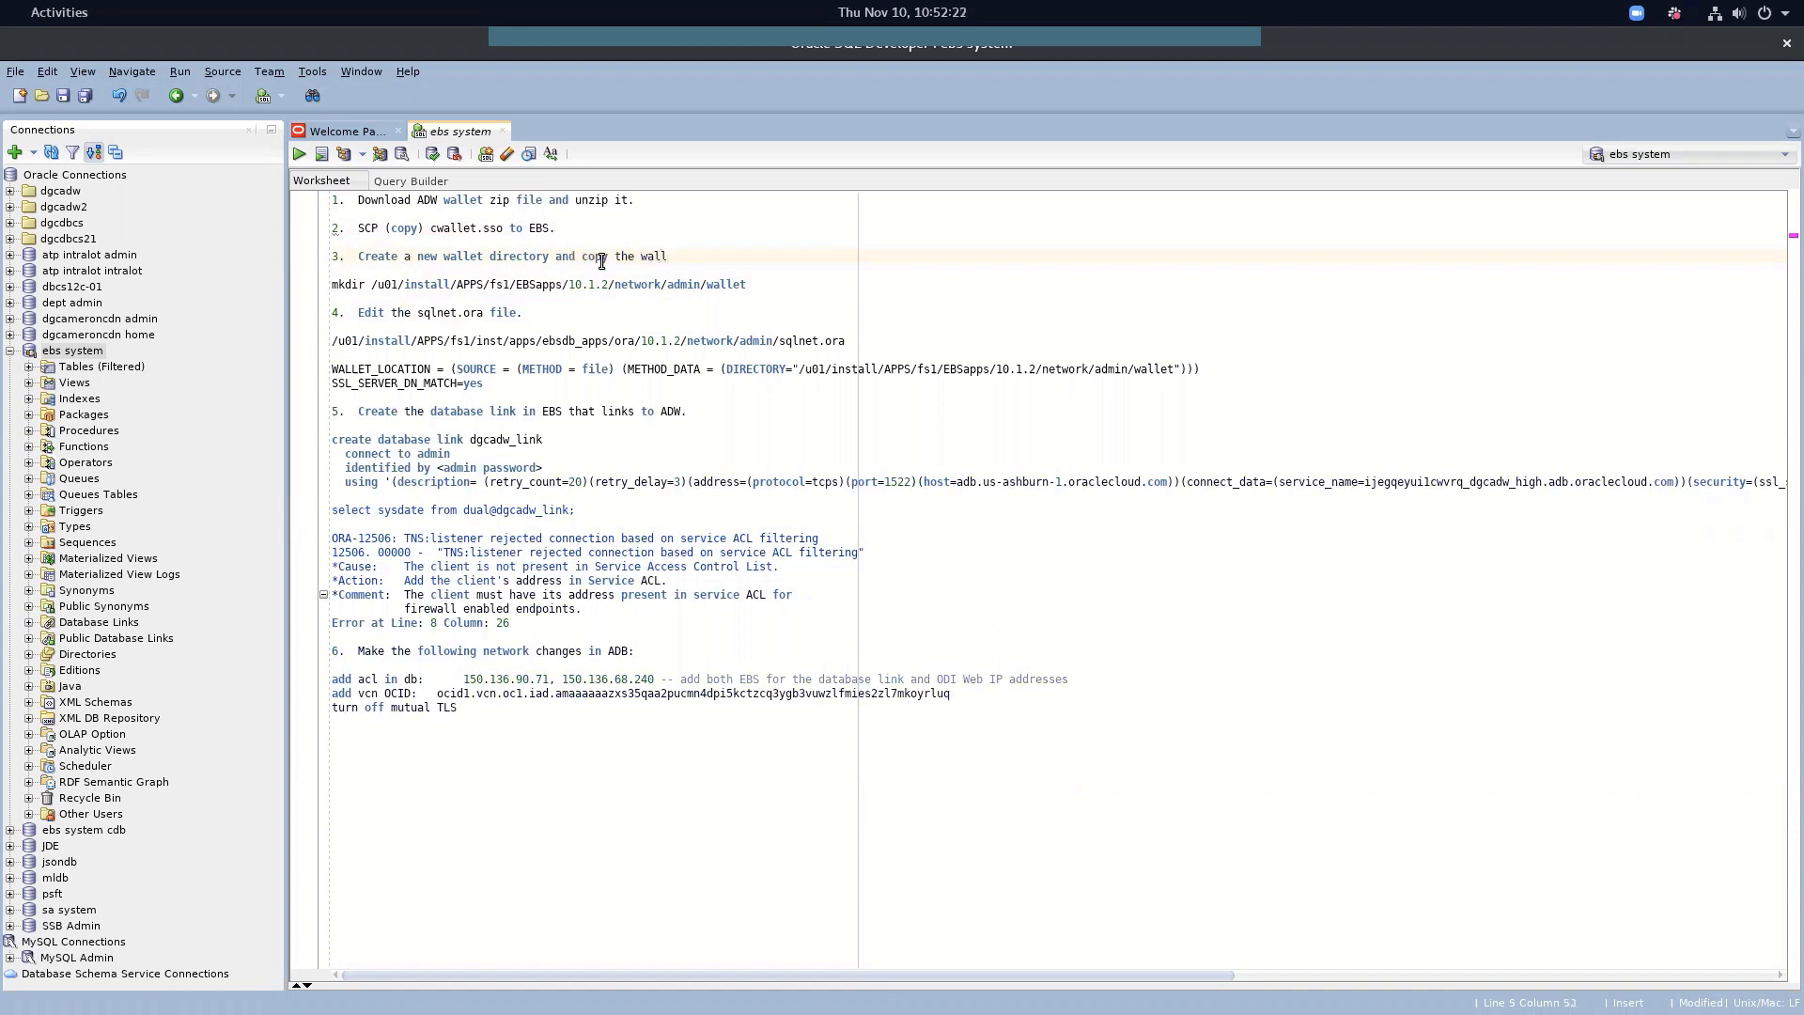
key("BackSpace")
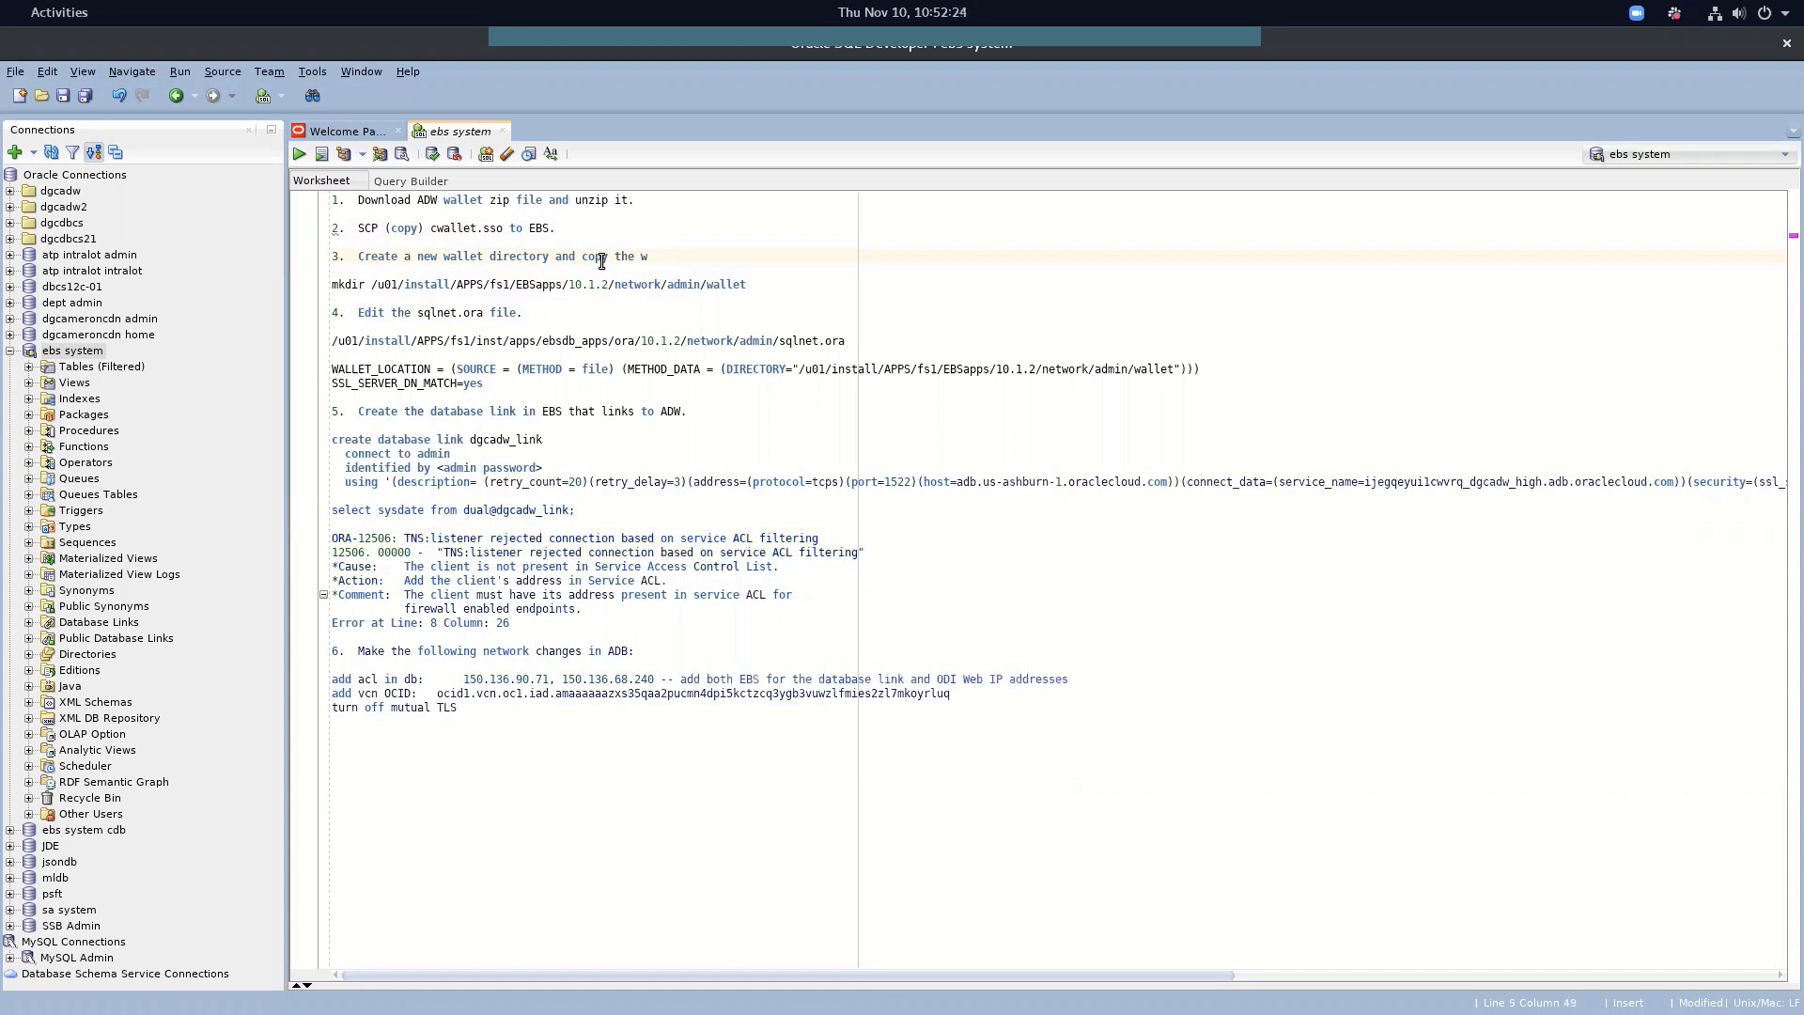
type("et to this directory")
Add a 'cp /tmp/cwallet.' line below mkdir, pasting the wallet directory as destination
left_click(758, 286)
key("Return")
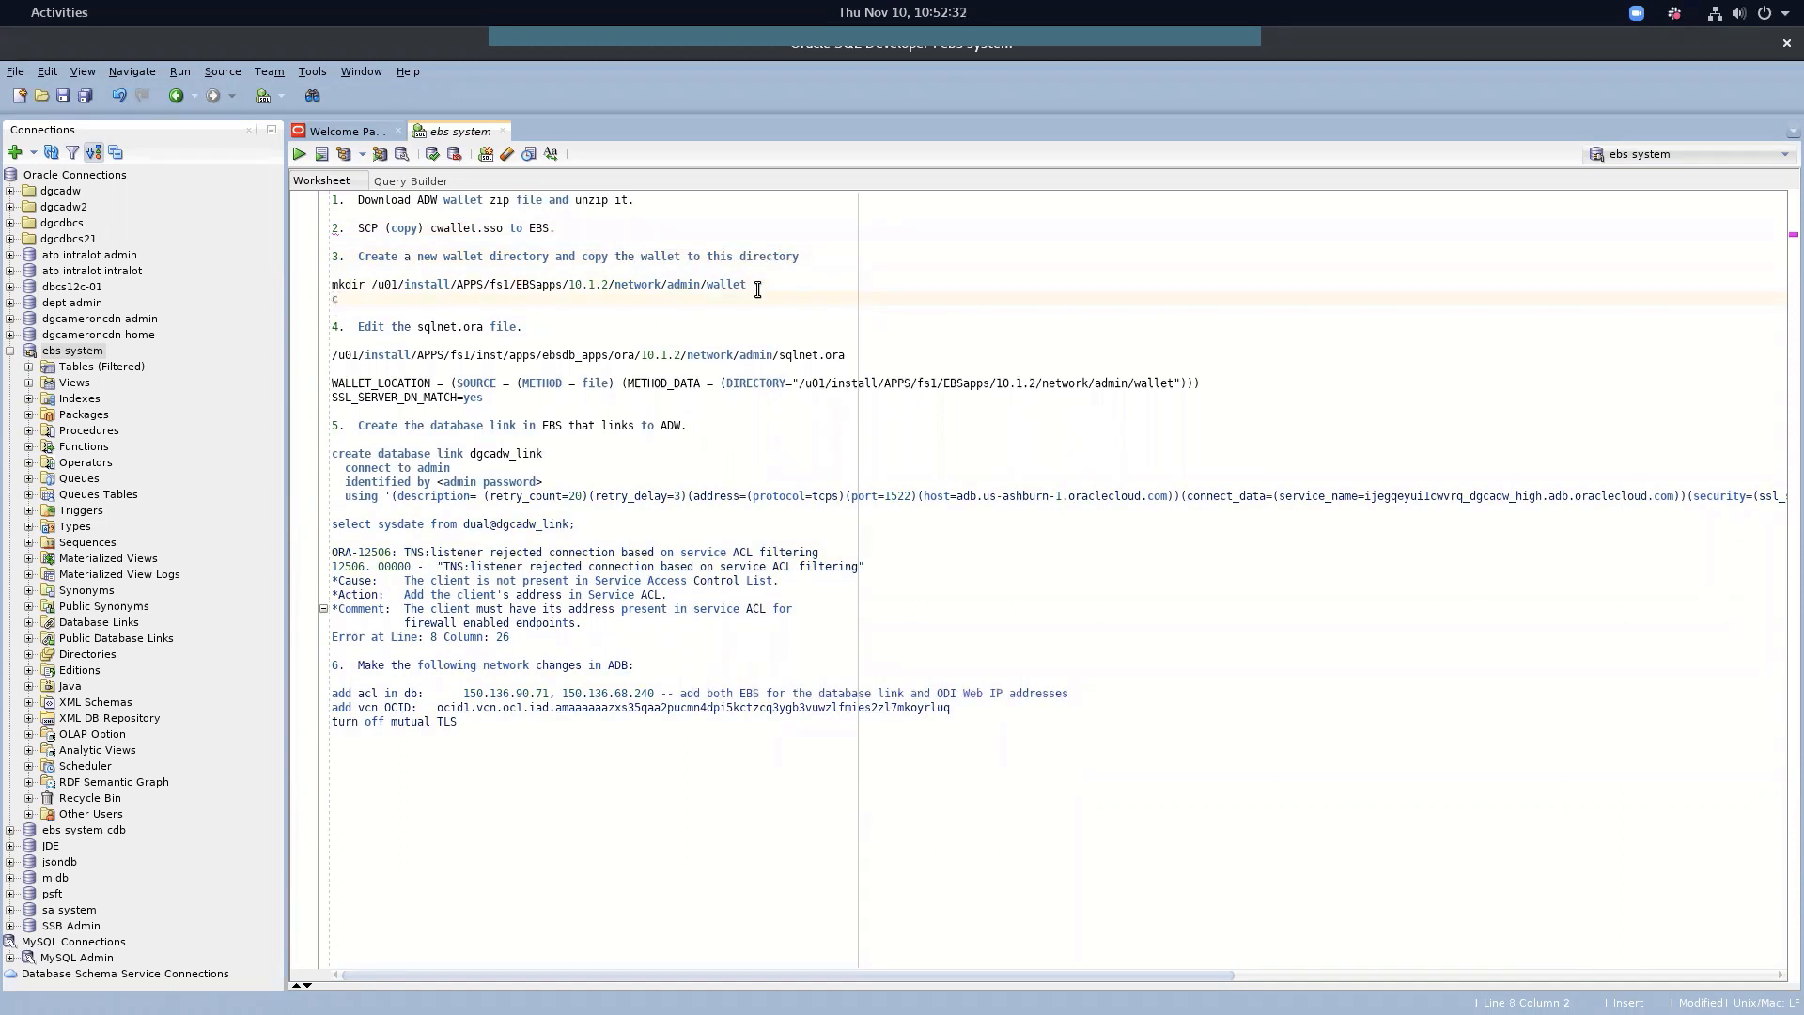
type("cp /tmp/cwallet")
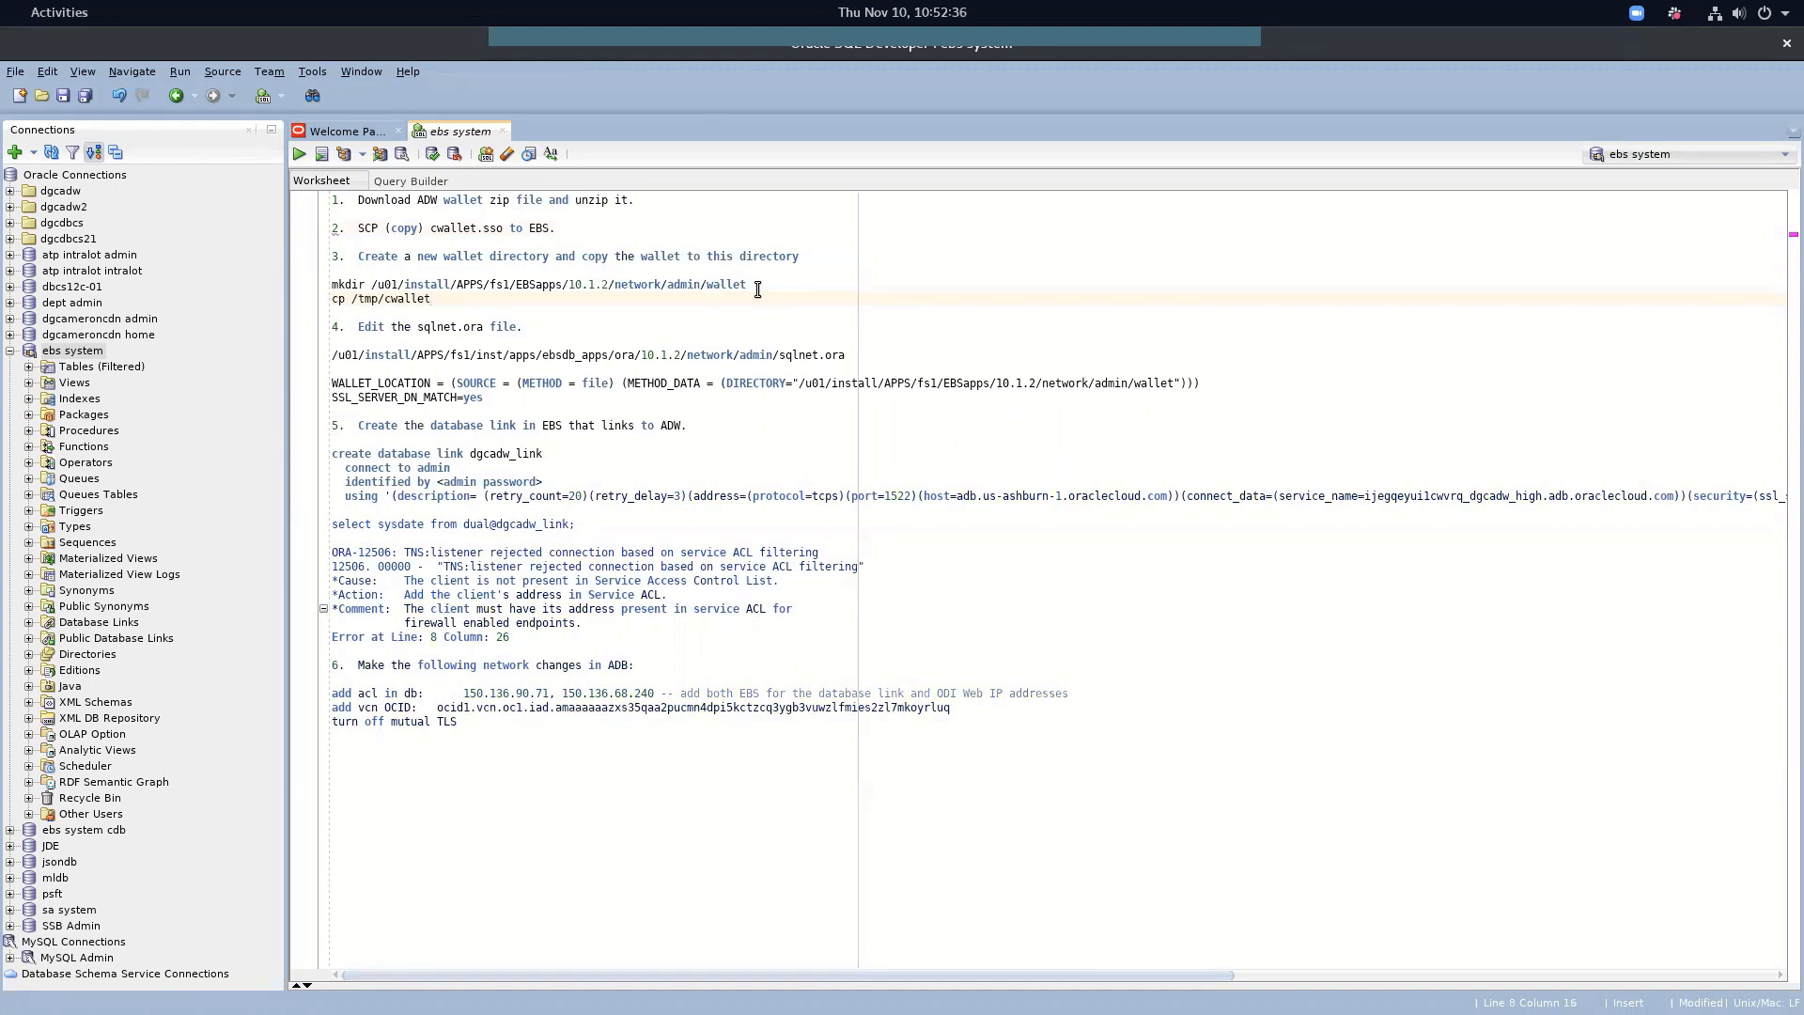
type(".sso")
left_click_drag(372, 282, 752, 288)
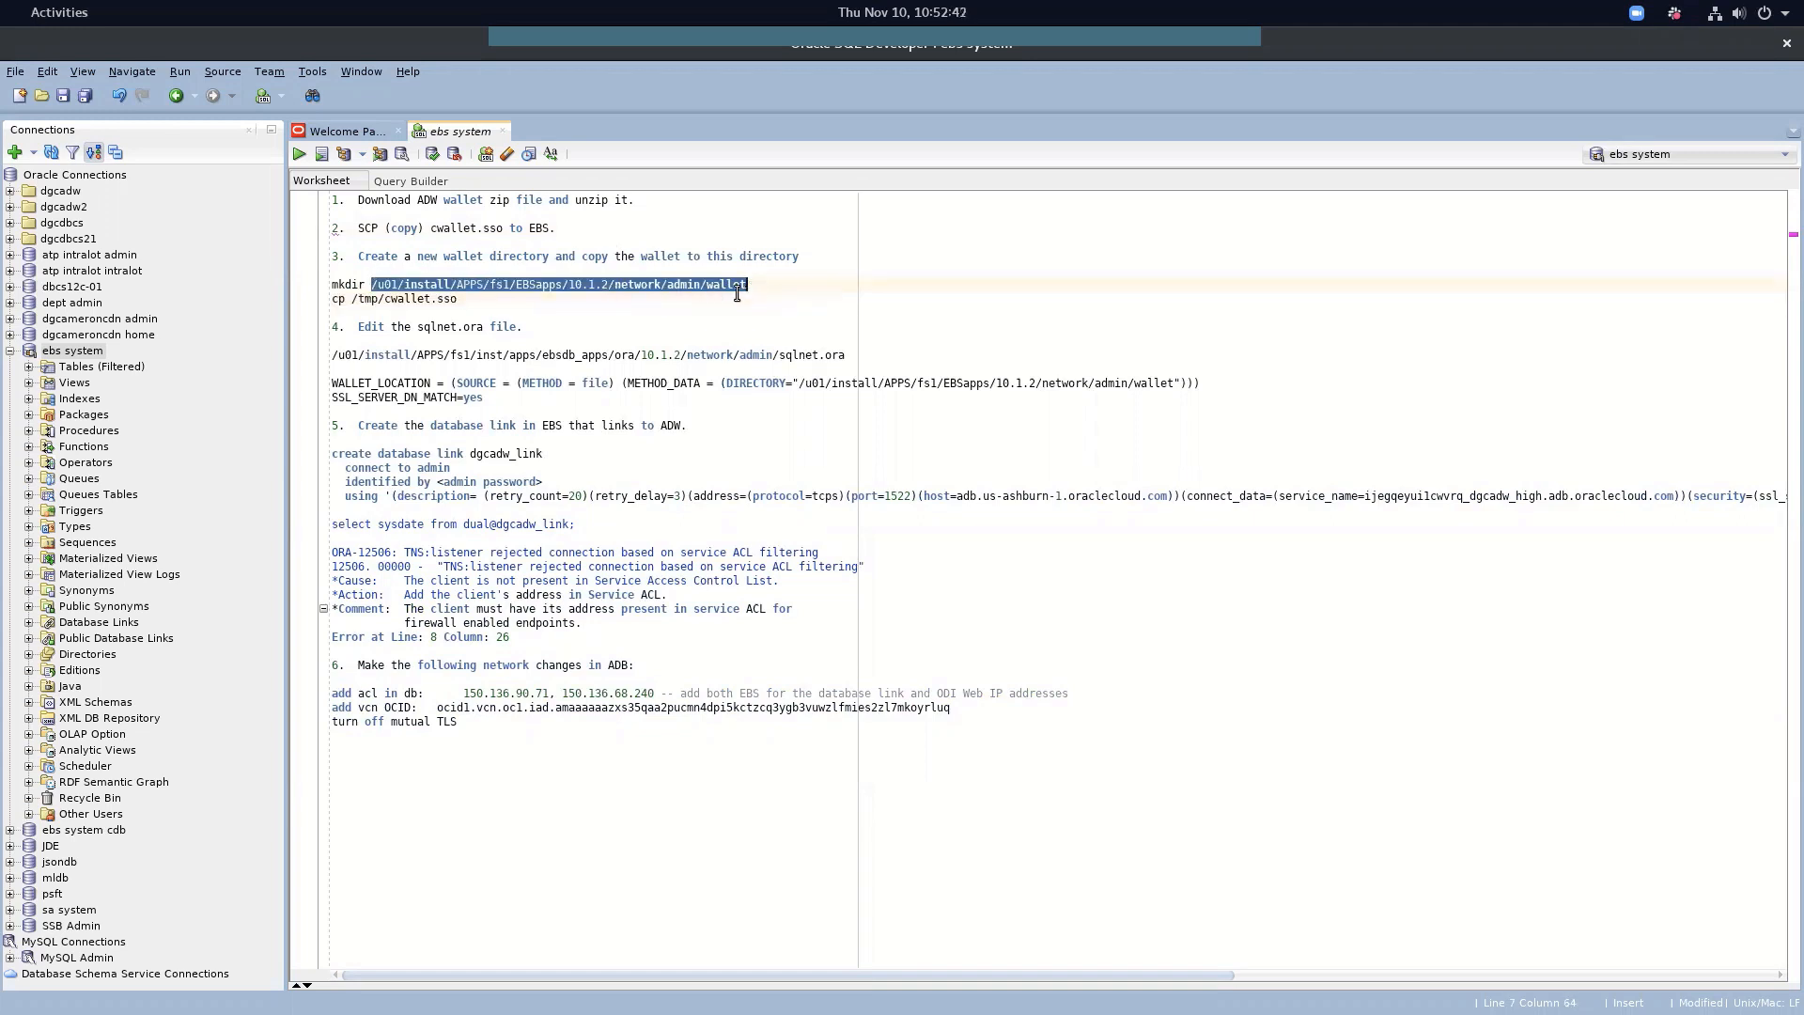
left_click(637, 305)
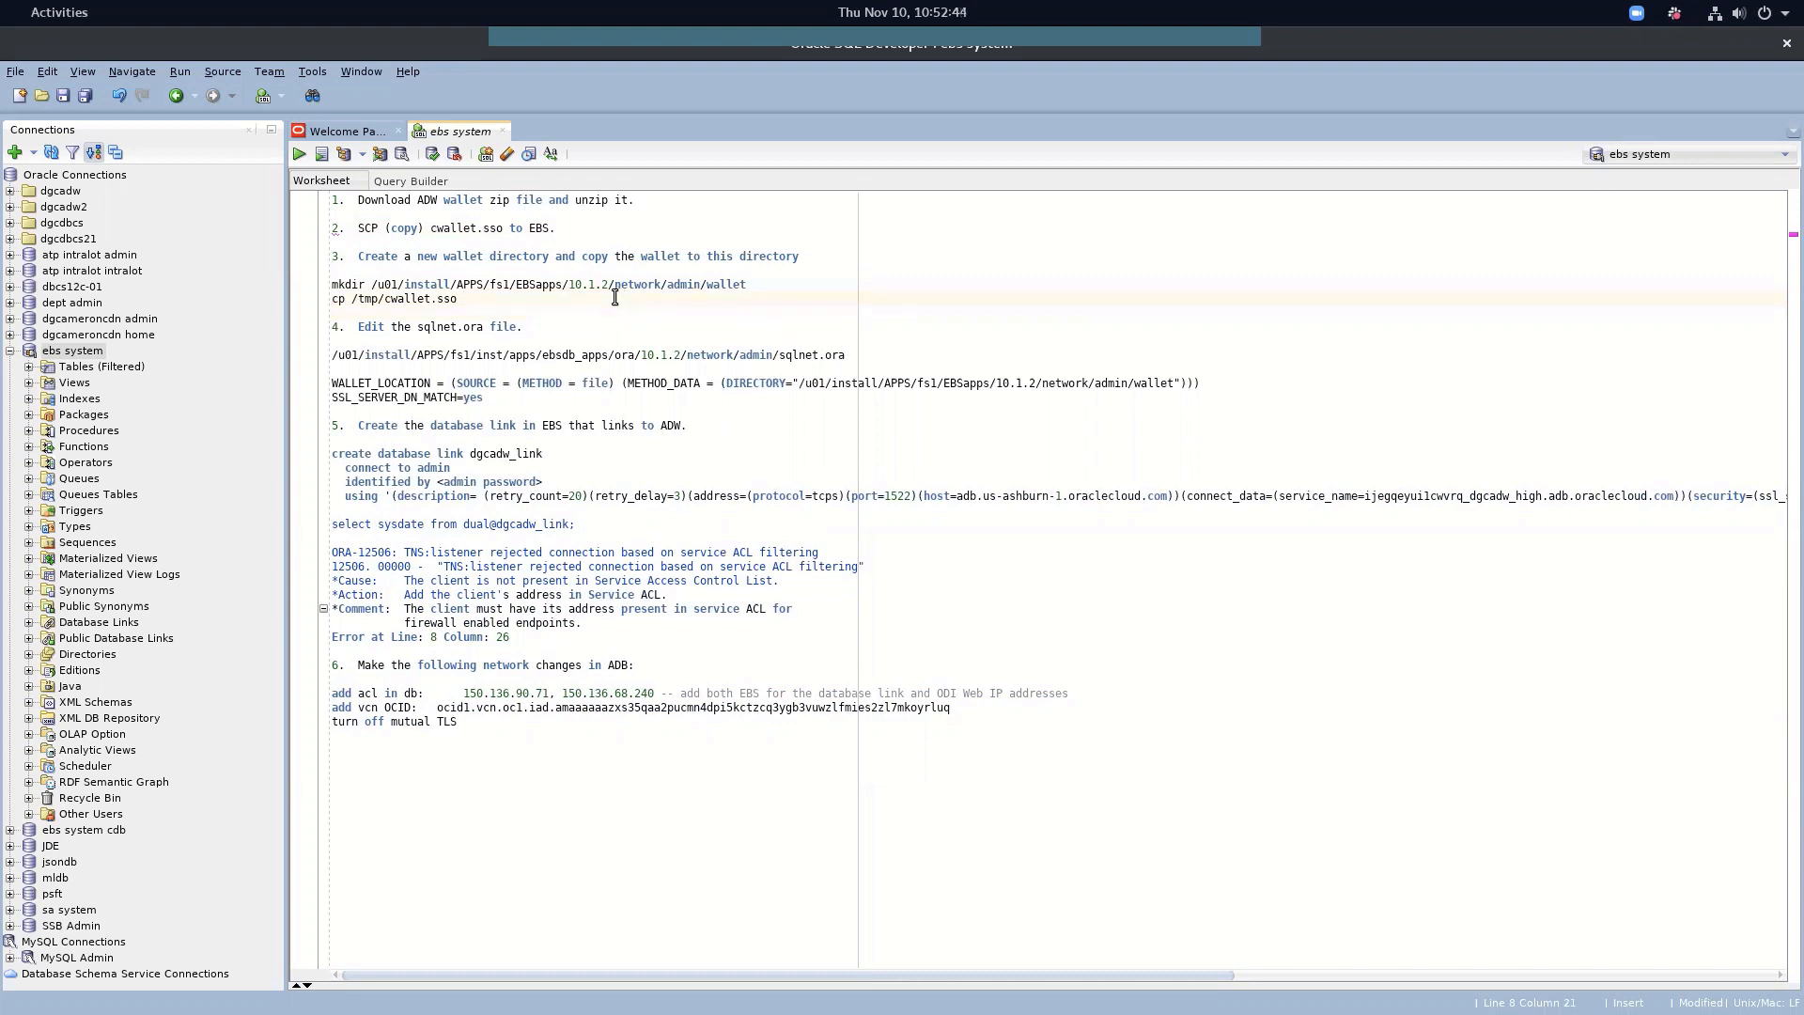
key("ctrl+v")
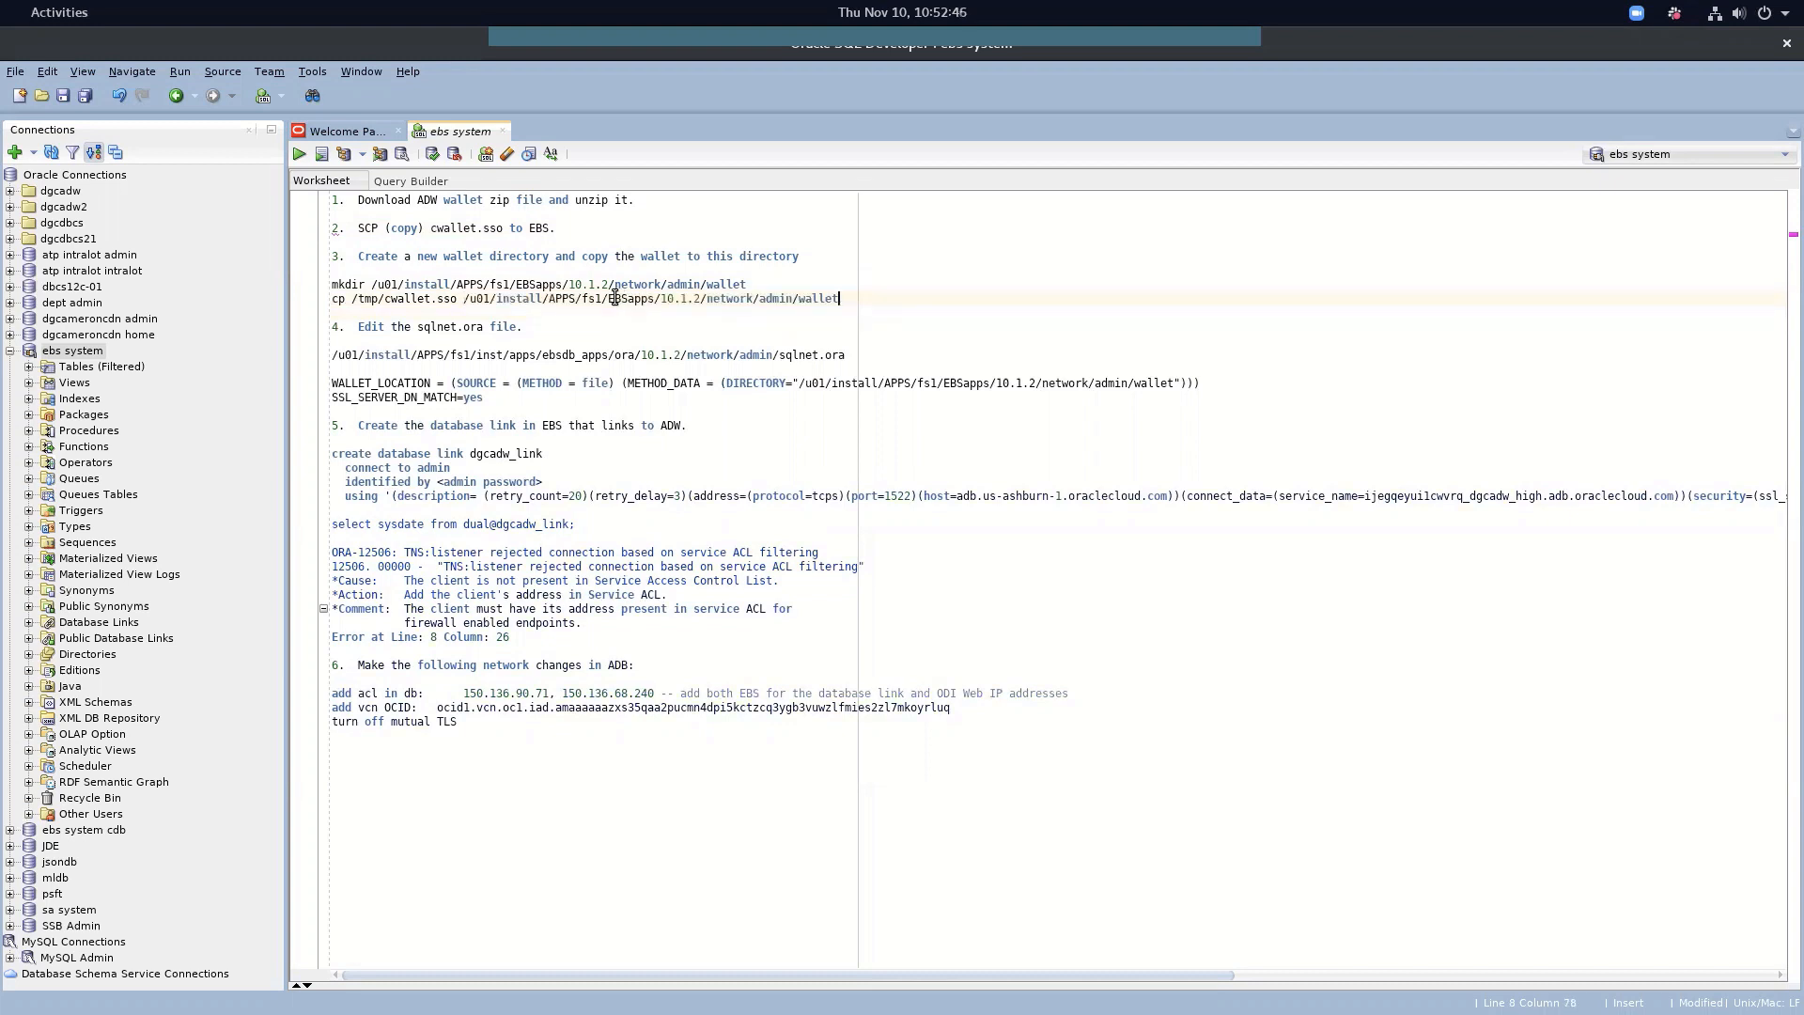
key("alt+Tab")
key("Tab")
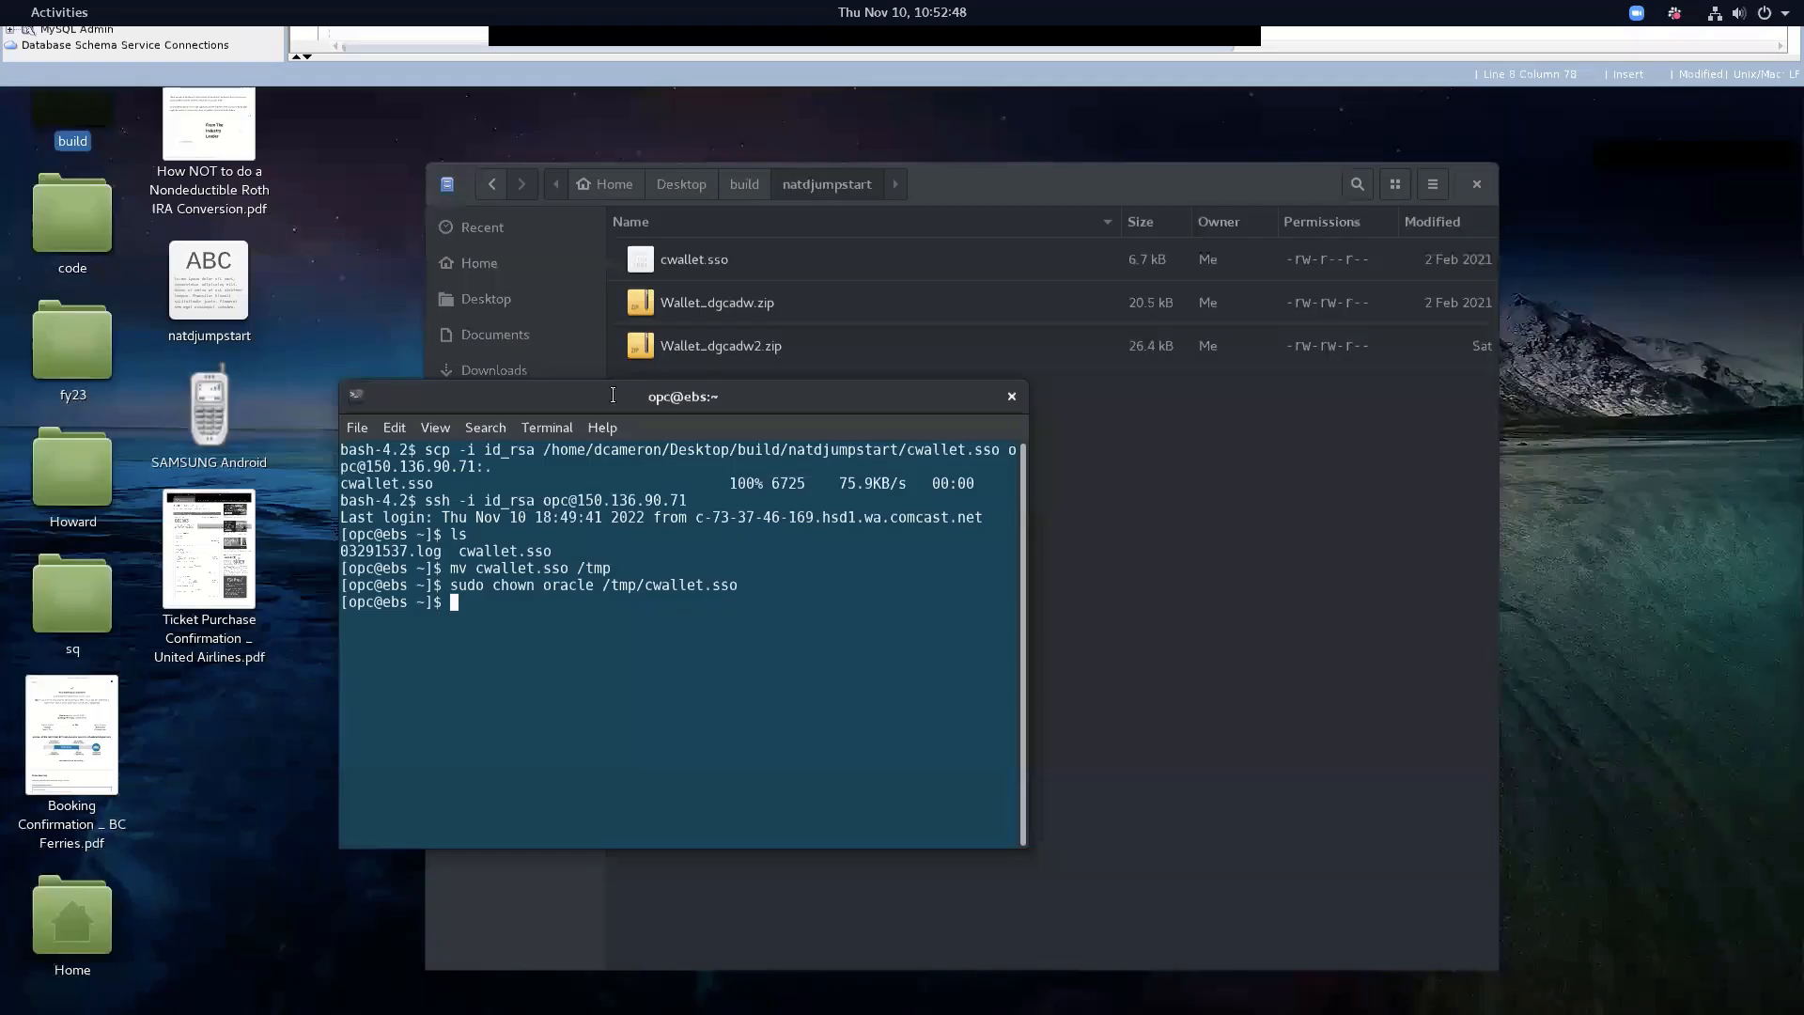
Switch to the oracle user with 'sudo su - oracle' and copy the wallet directory path
type("sudo")
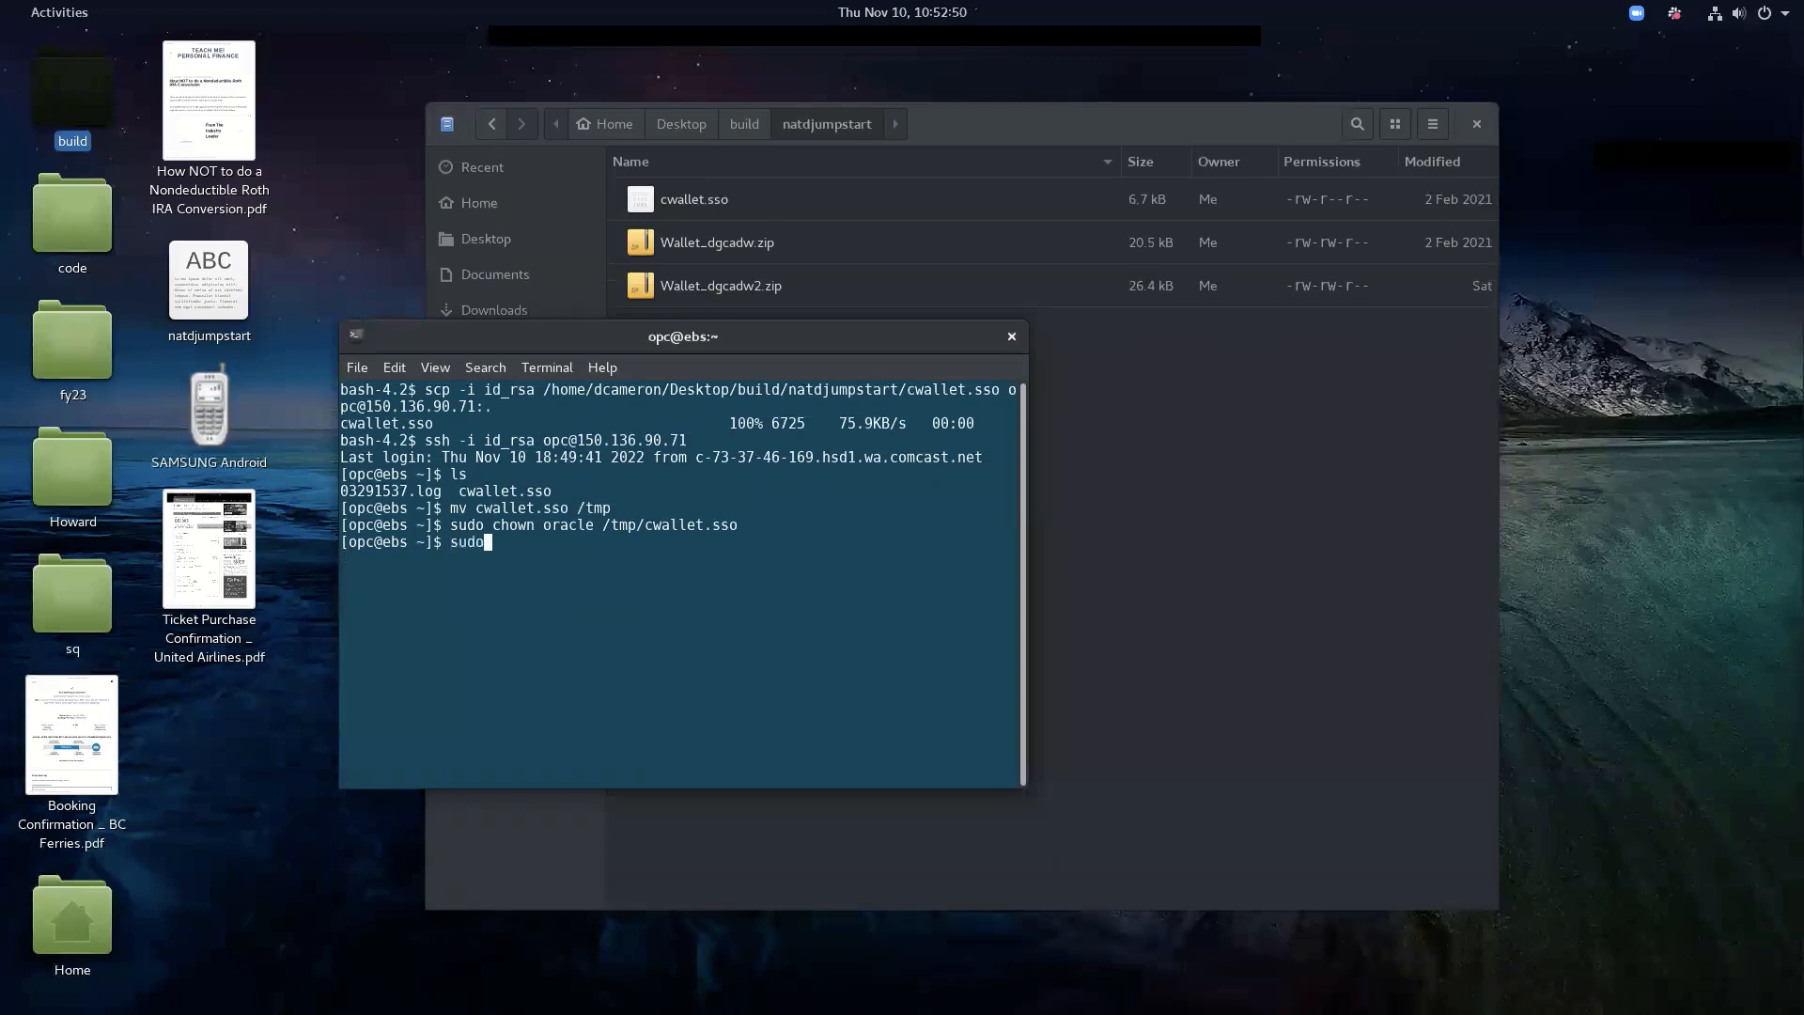
type(" su - oracle")
key("Return")
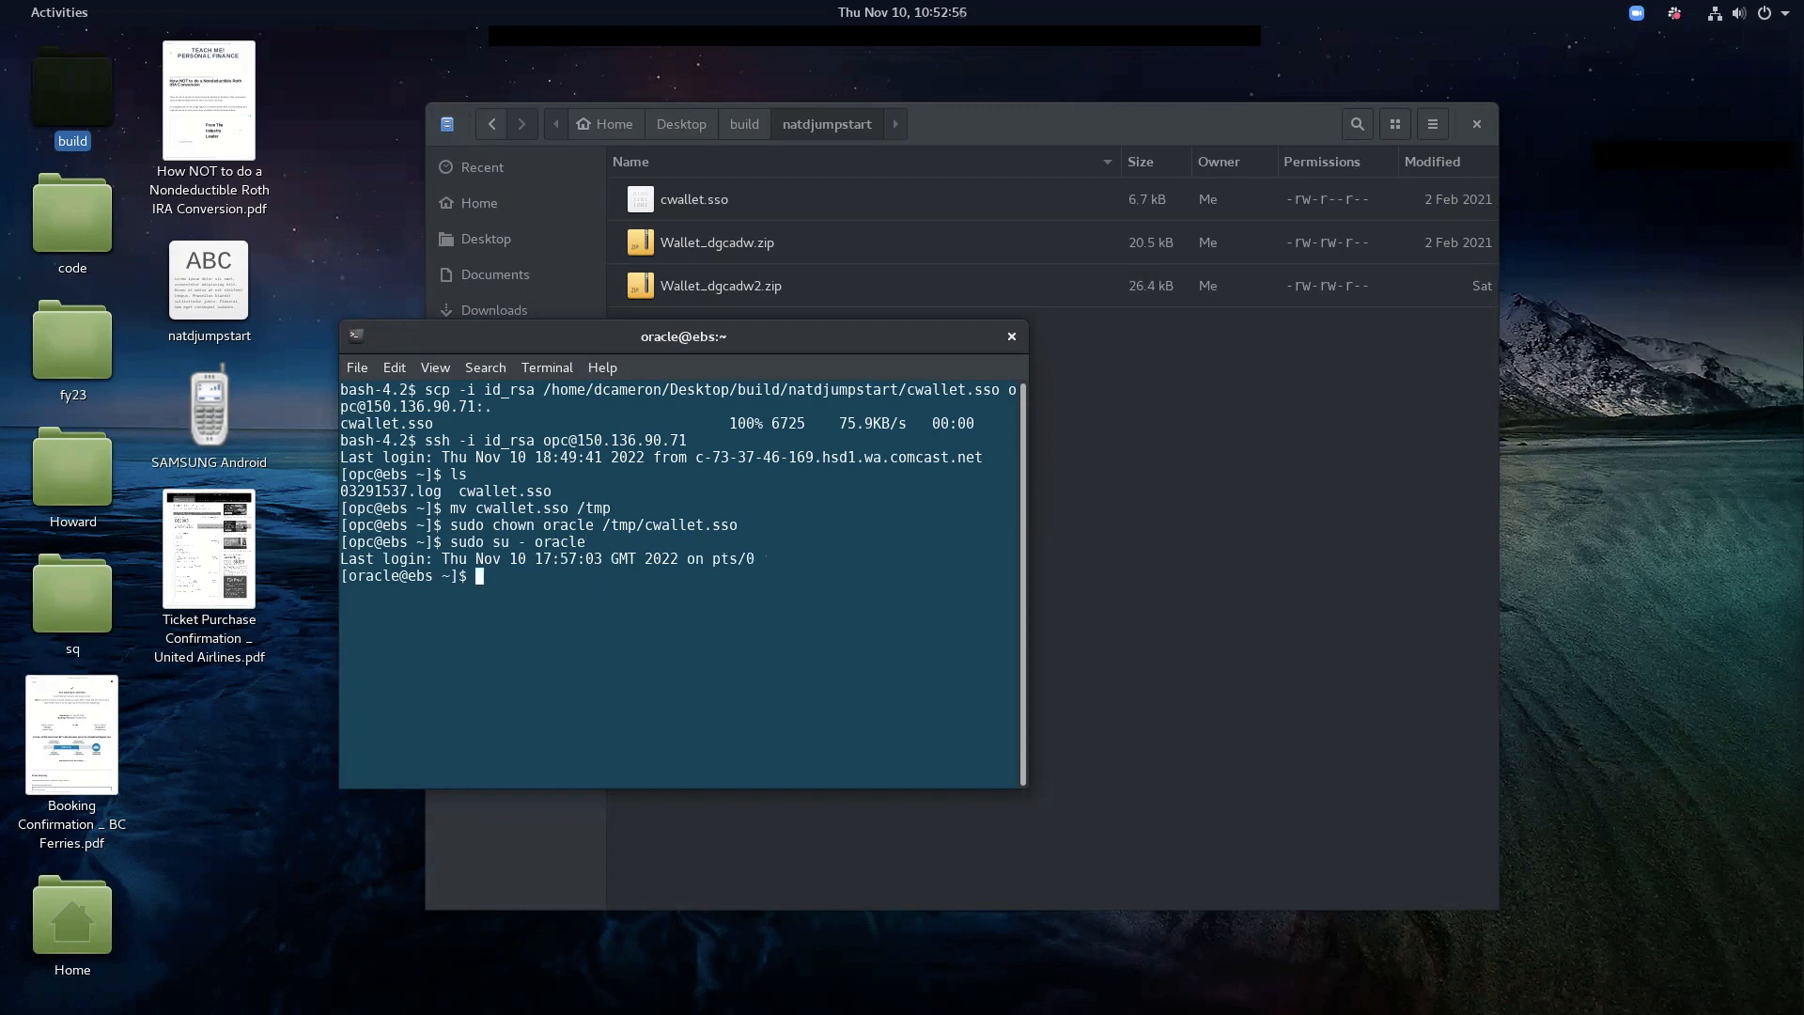
key("alt+Tab")
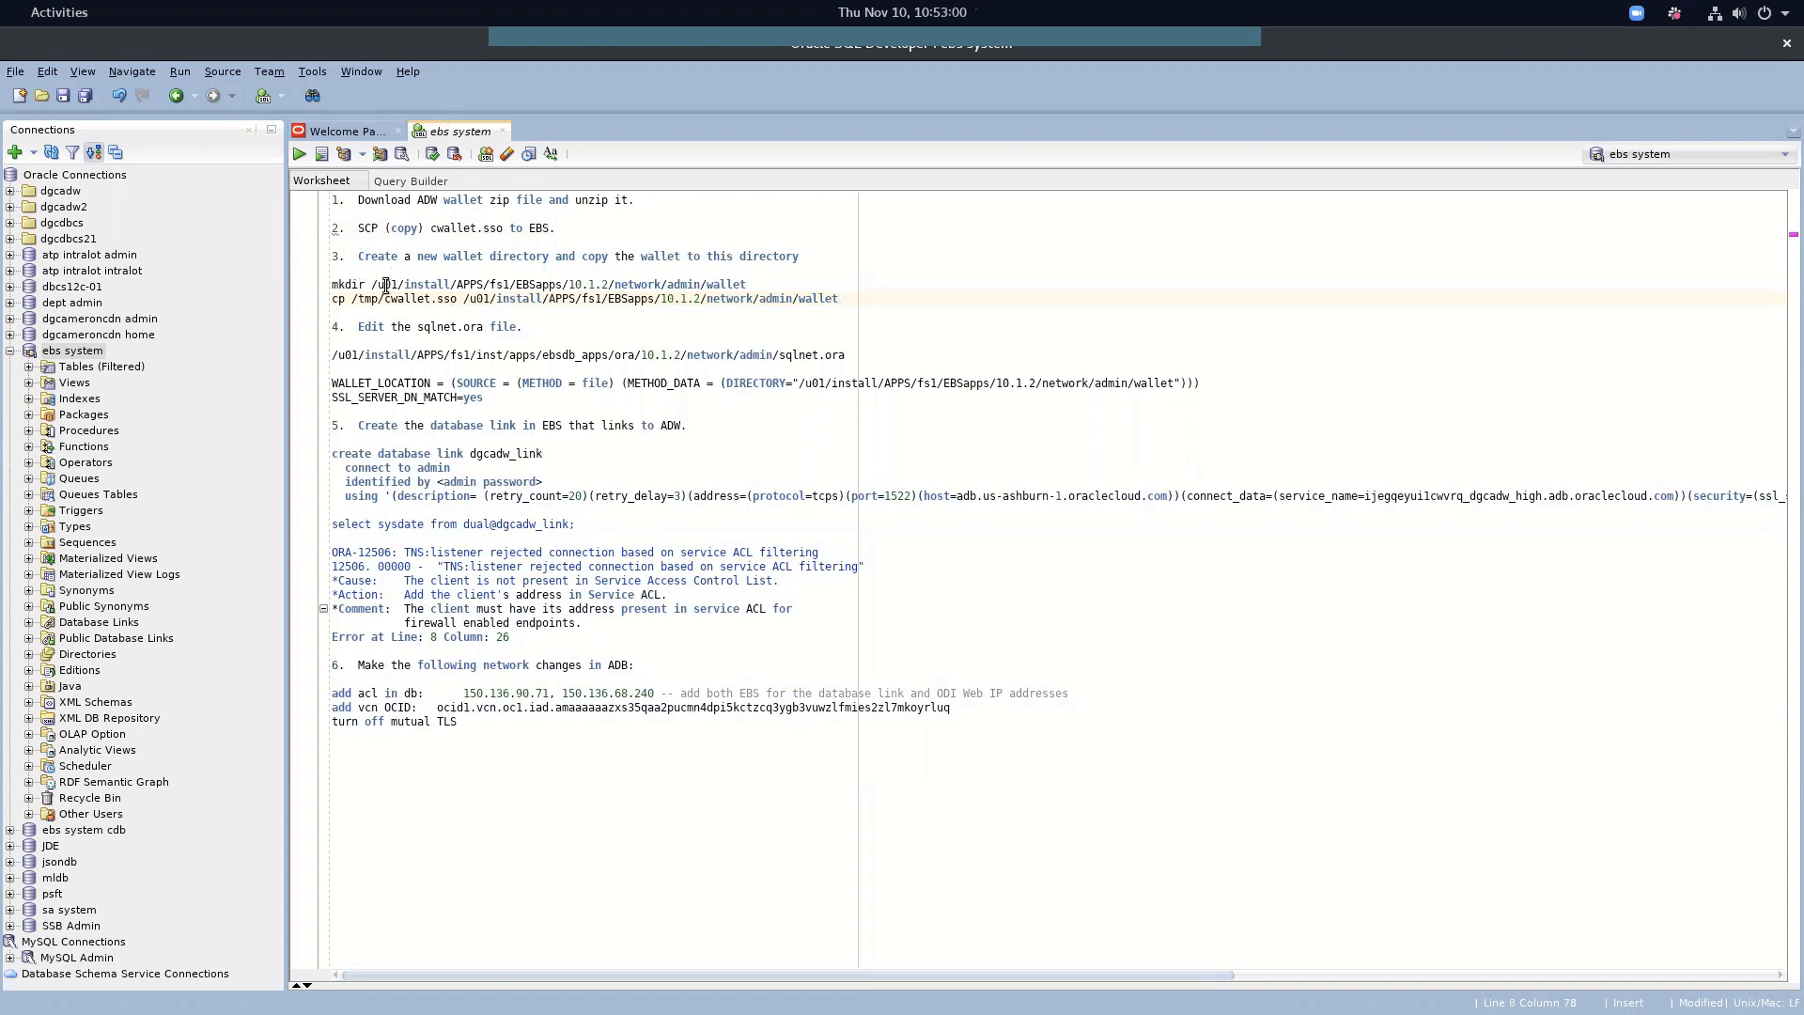
left_click_drag(371, 283, 756, 283)
key("ctrl+c")
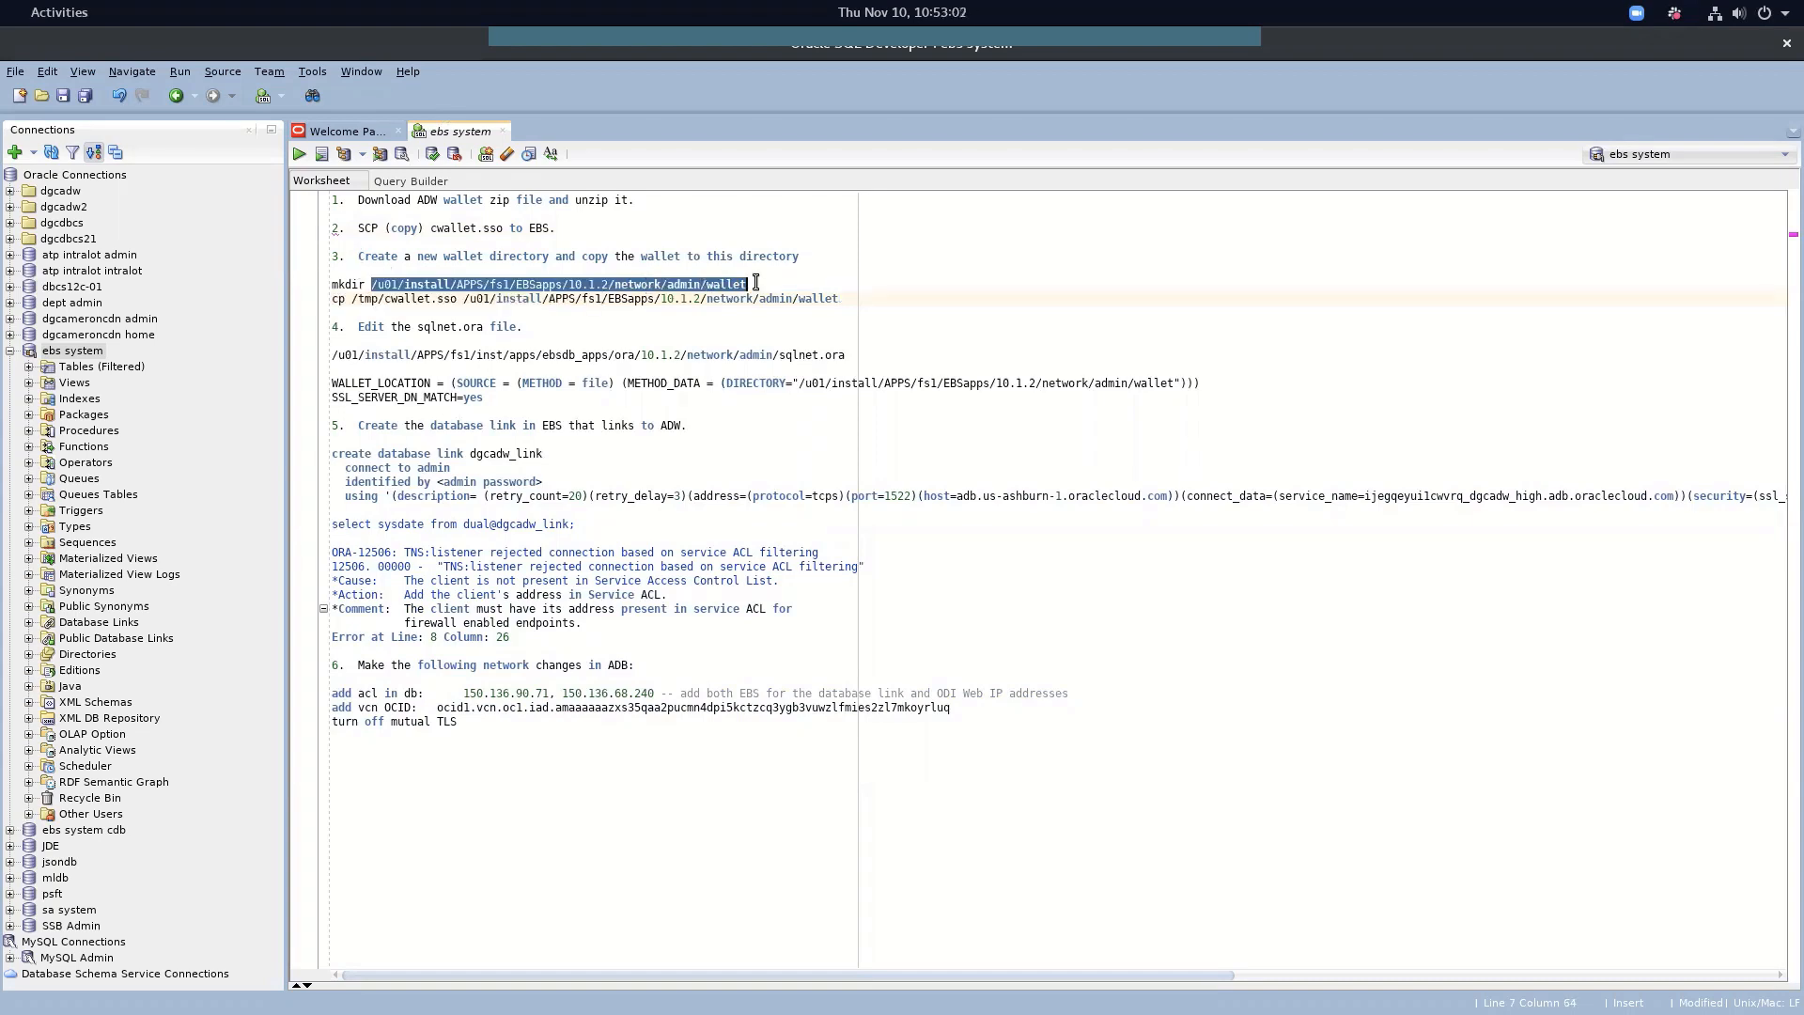
key("alt+Tab")
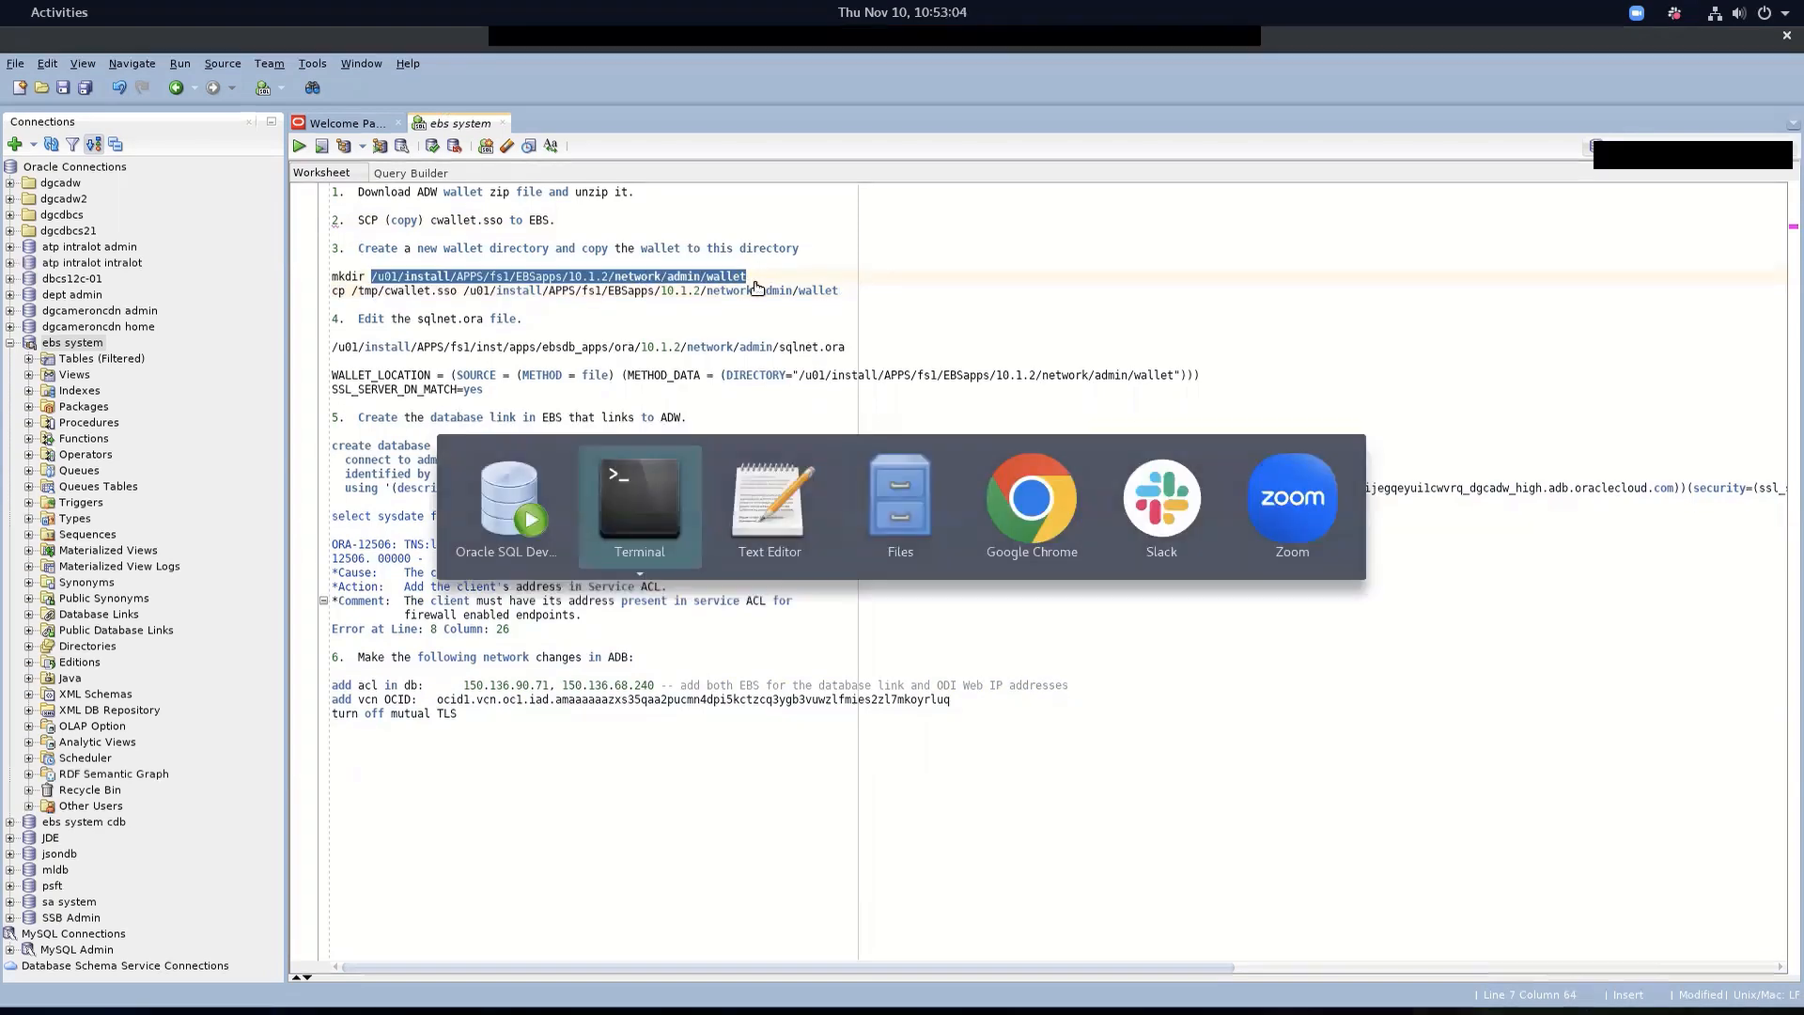
List the EBS wallet directory to confirm cwallet.sso is there
type("ls")
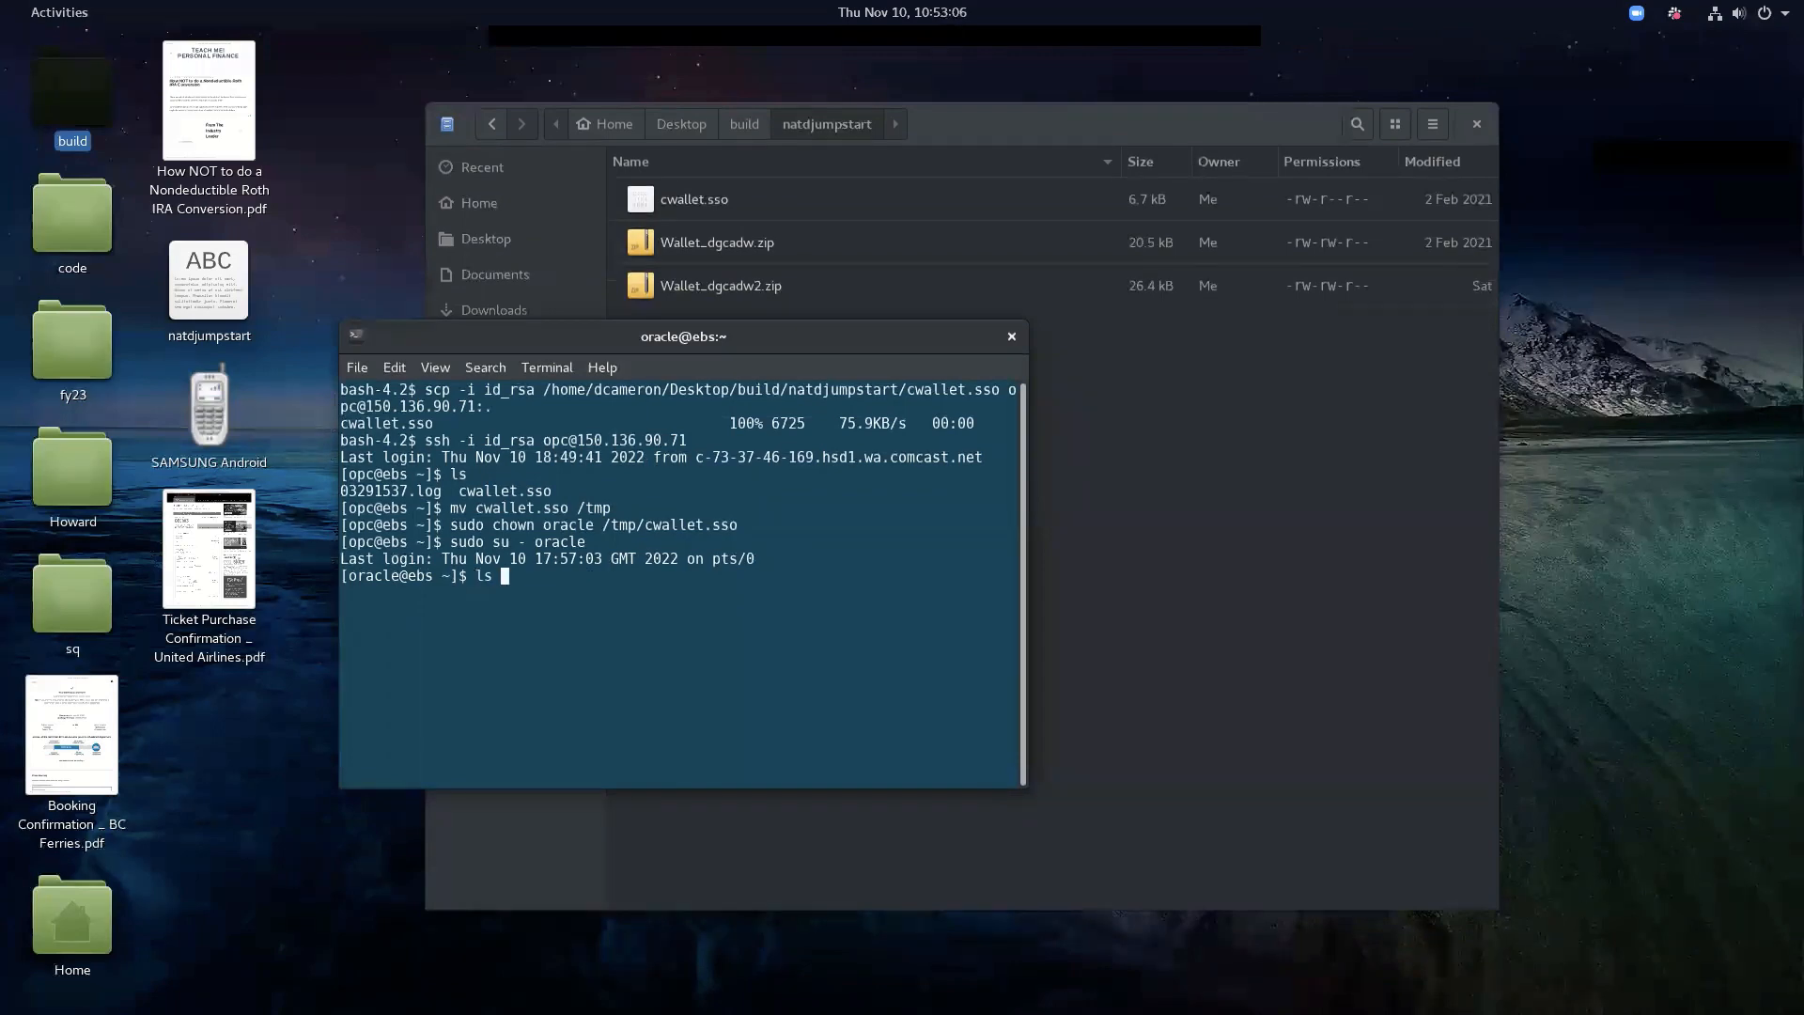
right_click(594, 601)
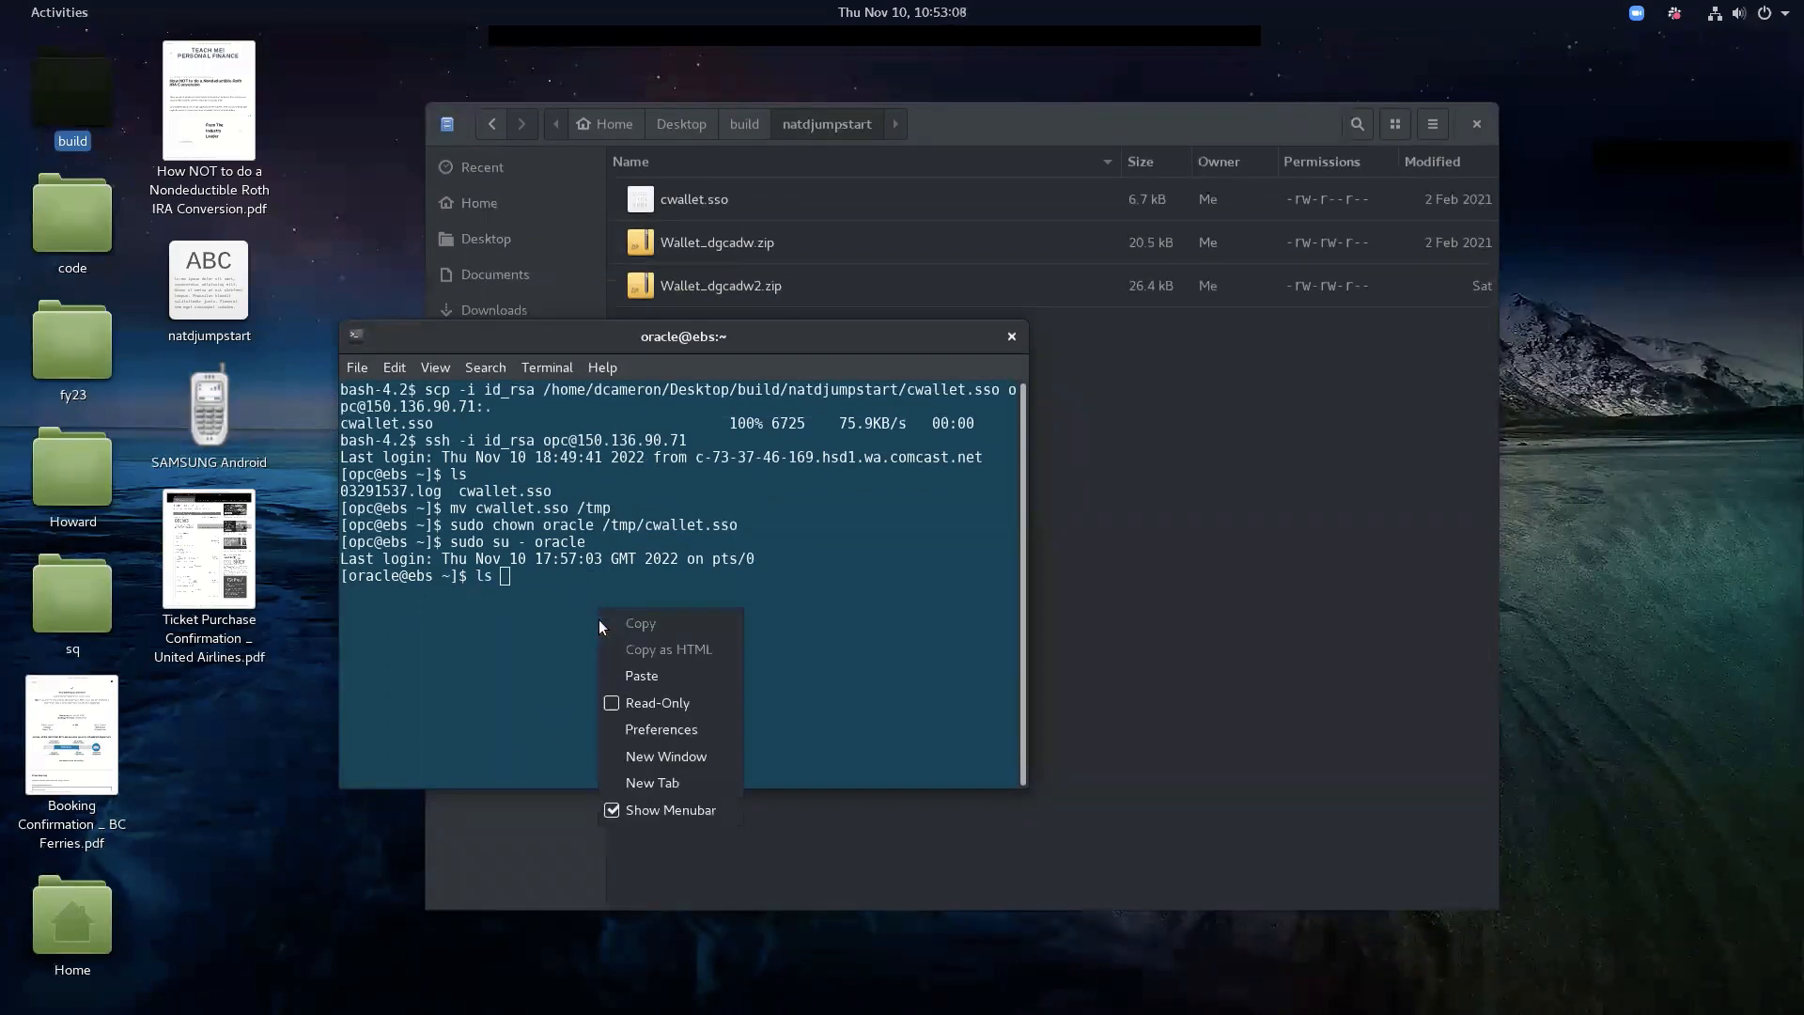
left_click(622, 673)
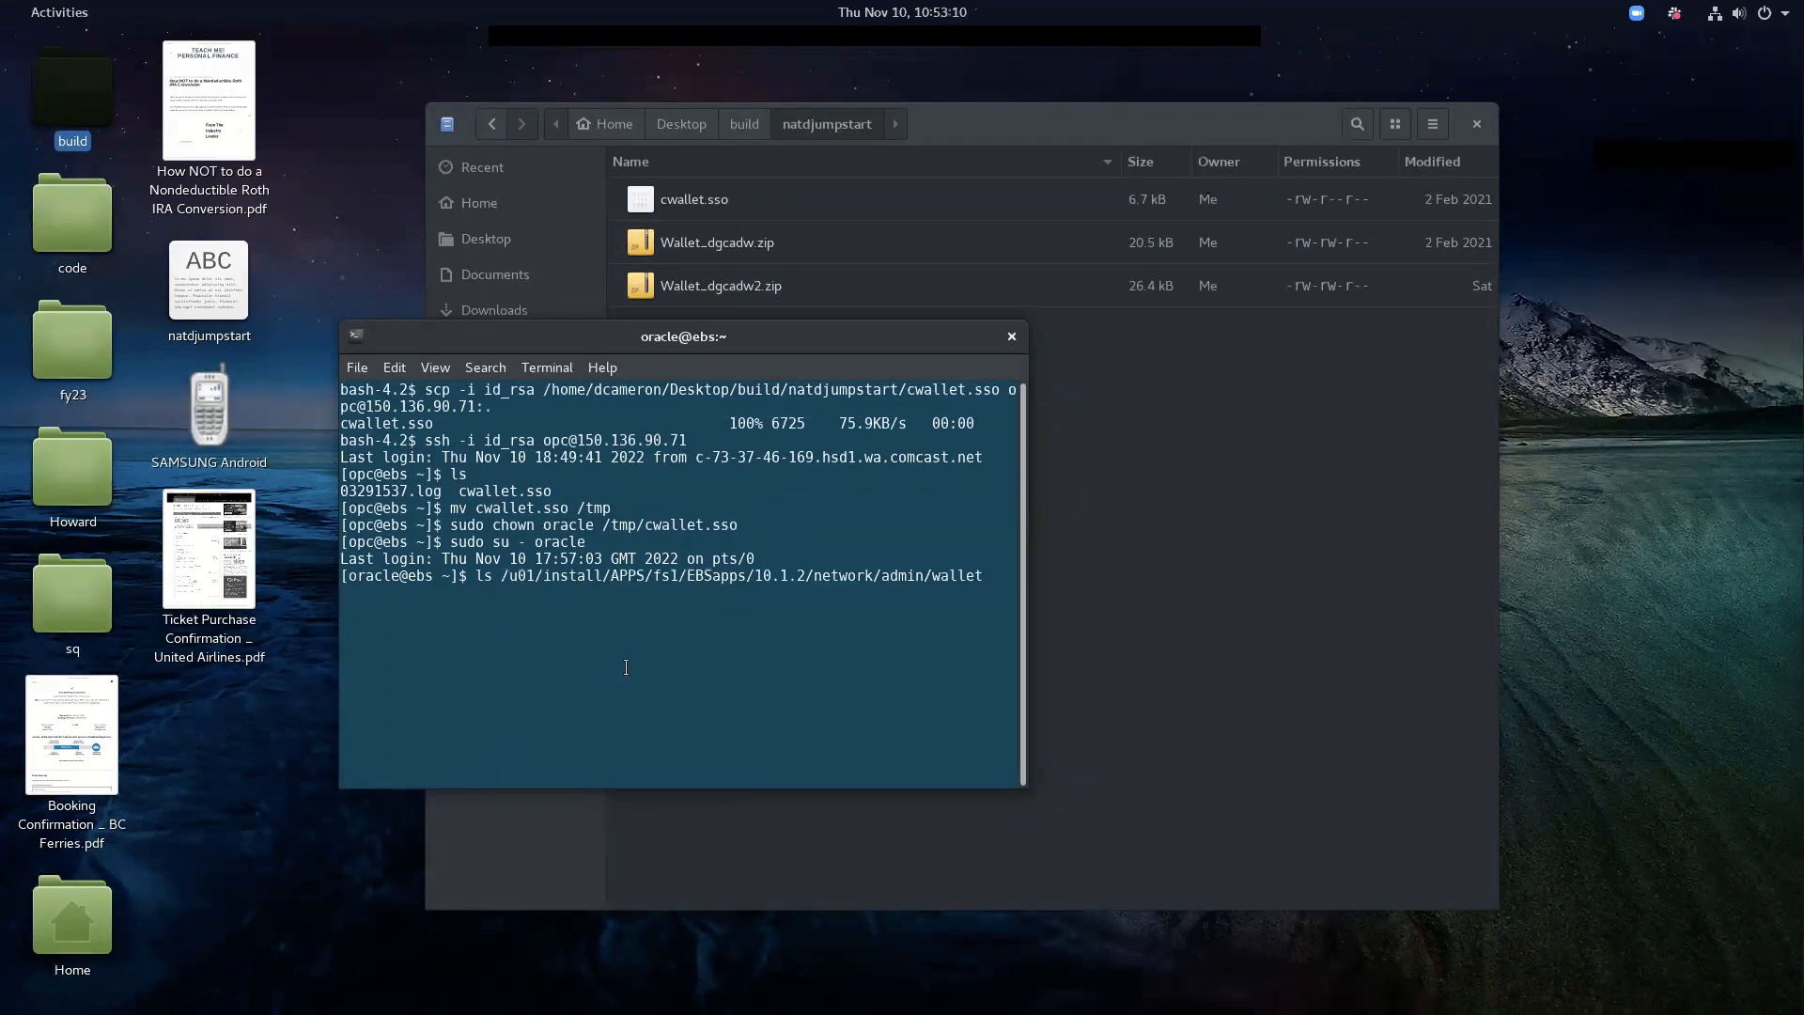
key("Return")
left_click_drag(403, 592, 375, 593)
left_click_drag(501, 575, 570, 577)
left_click(543, 622)
key("alt+Tab")
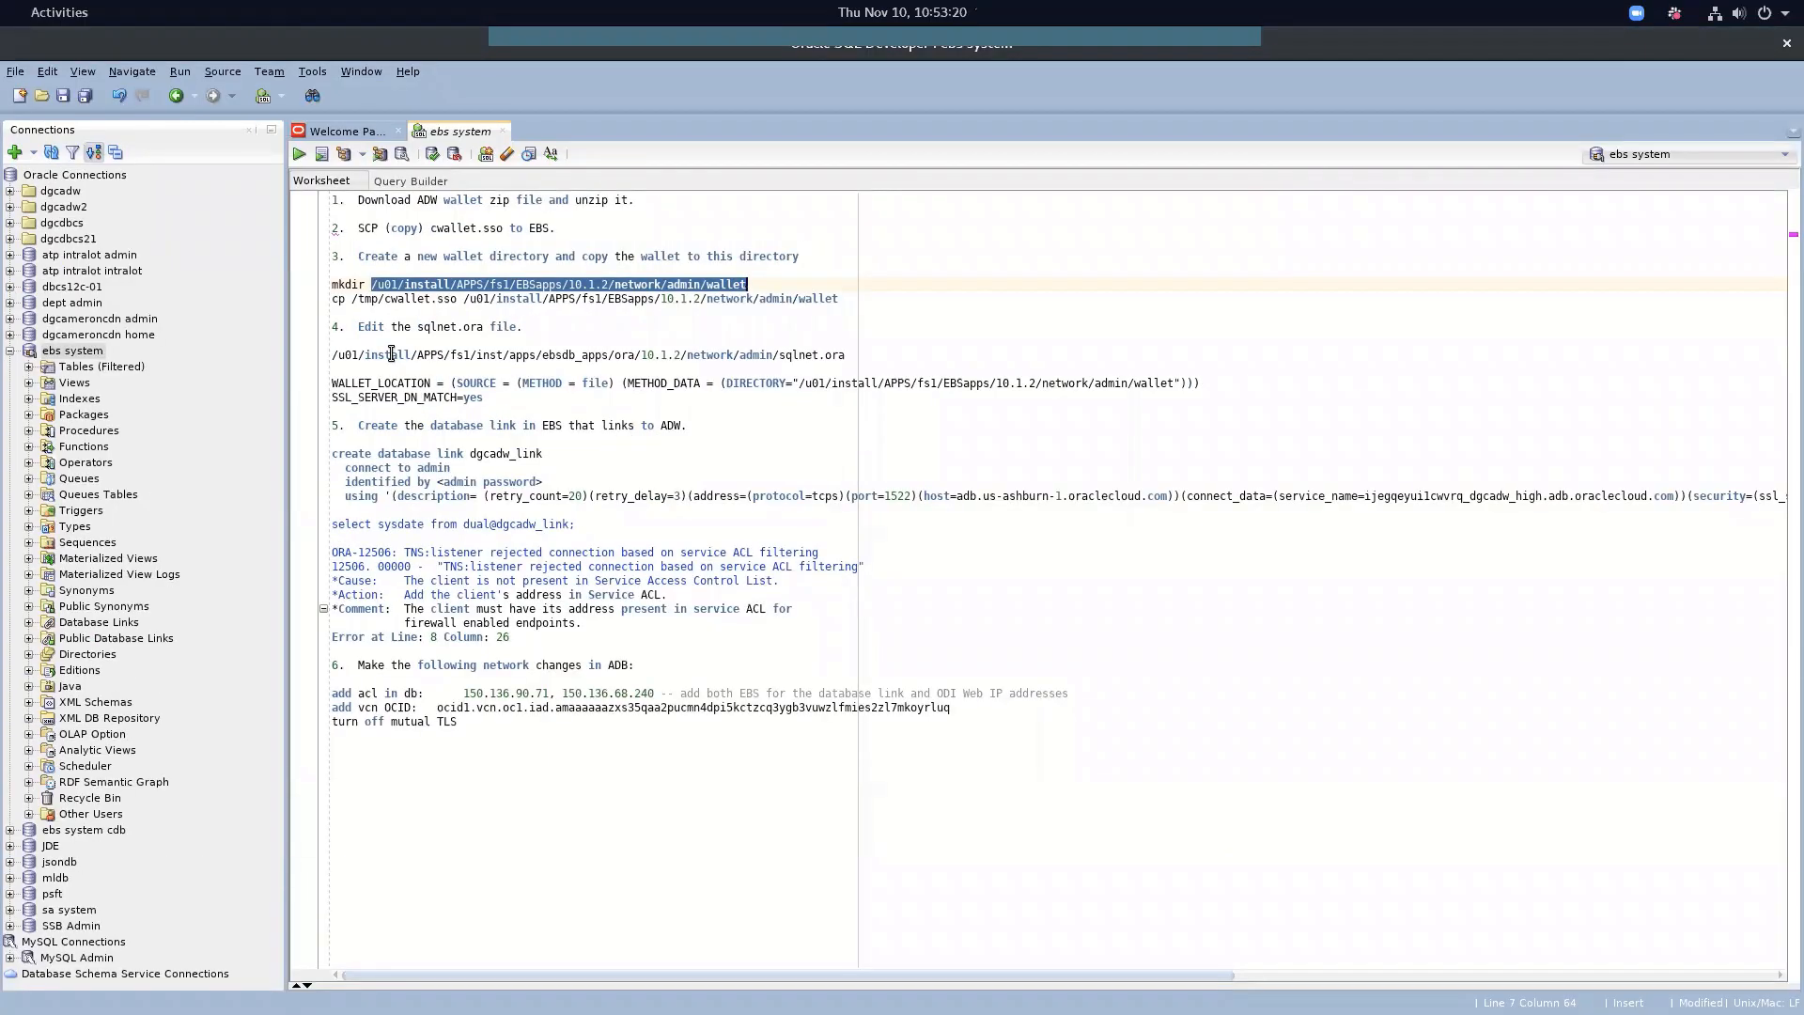
Cat the EBS sqlnet.ora and check its WALLET_LOCATION and SSL_SERVER_DN_MATCH=yes settings
left_click_drag(331, 355, 827, 357)
right_click(827, 357)
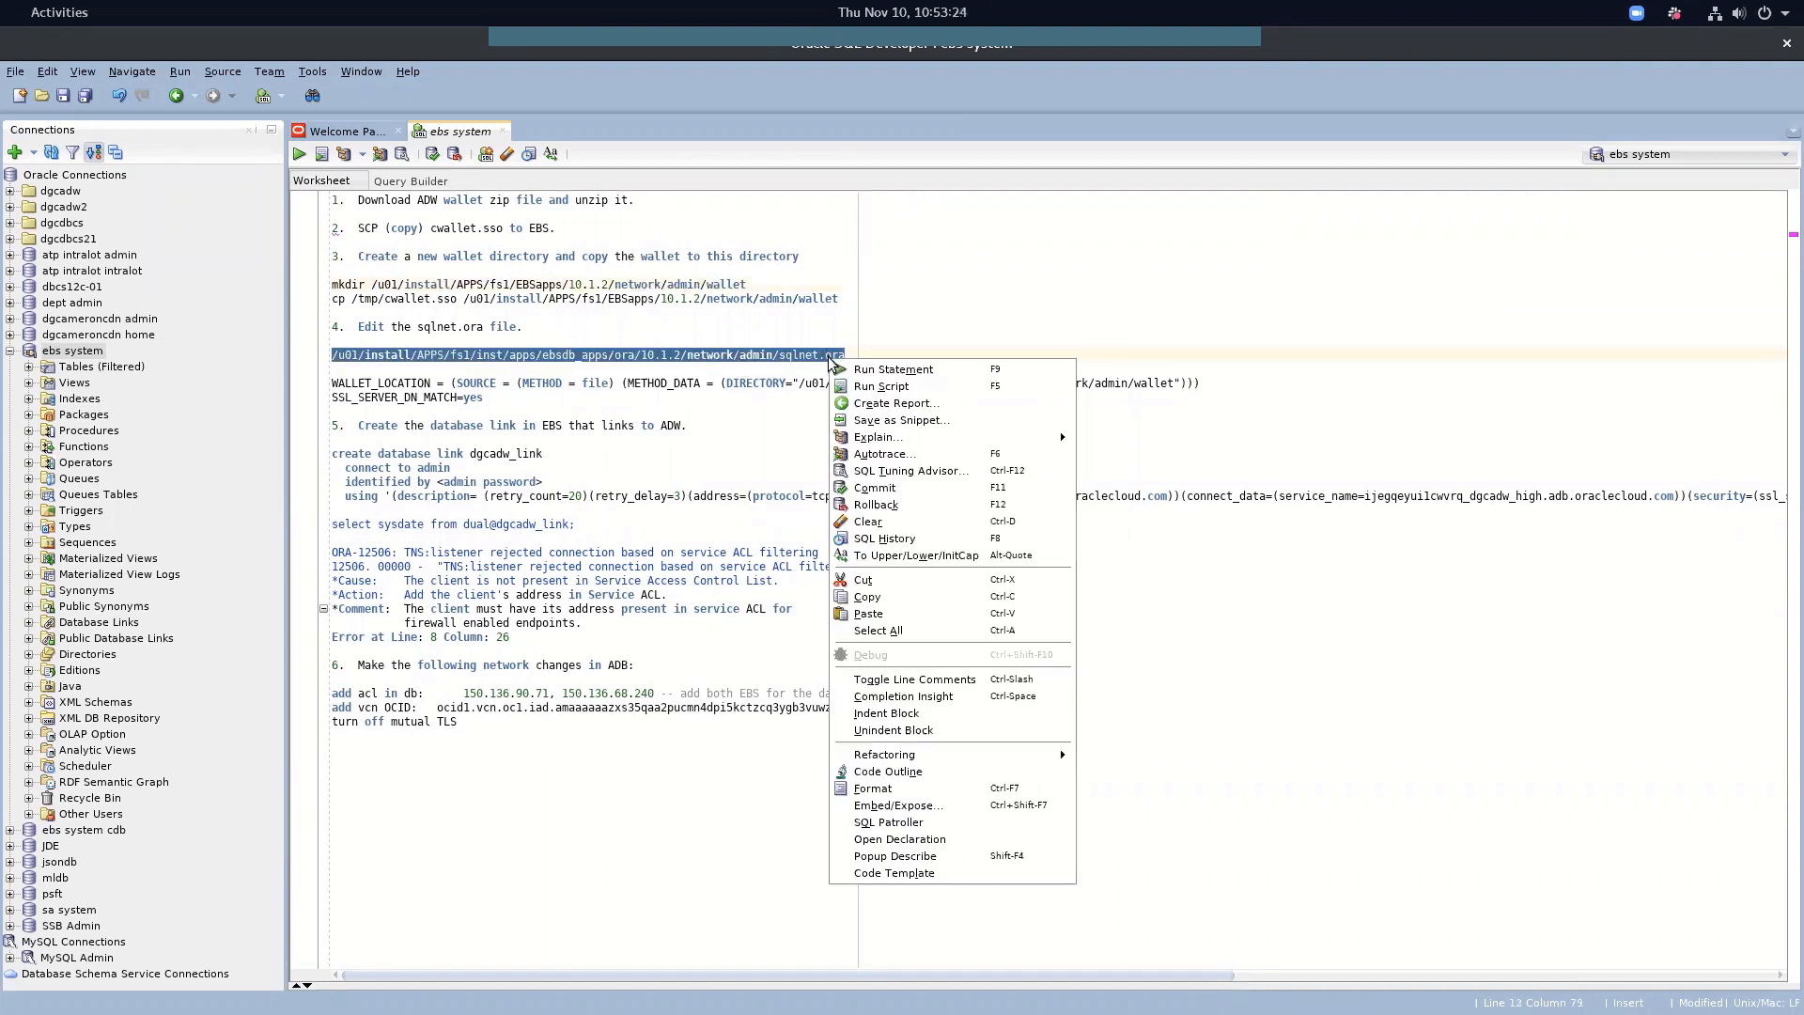
left_click(866, 599)
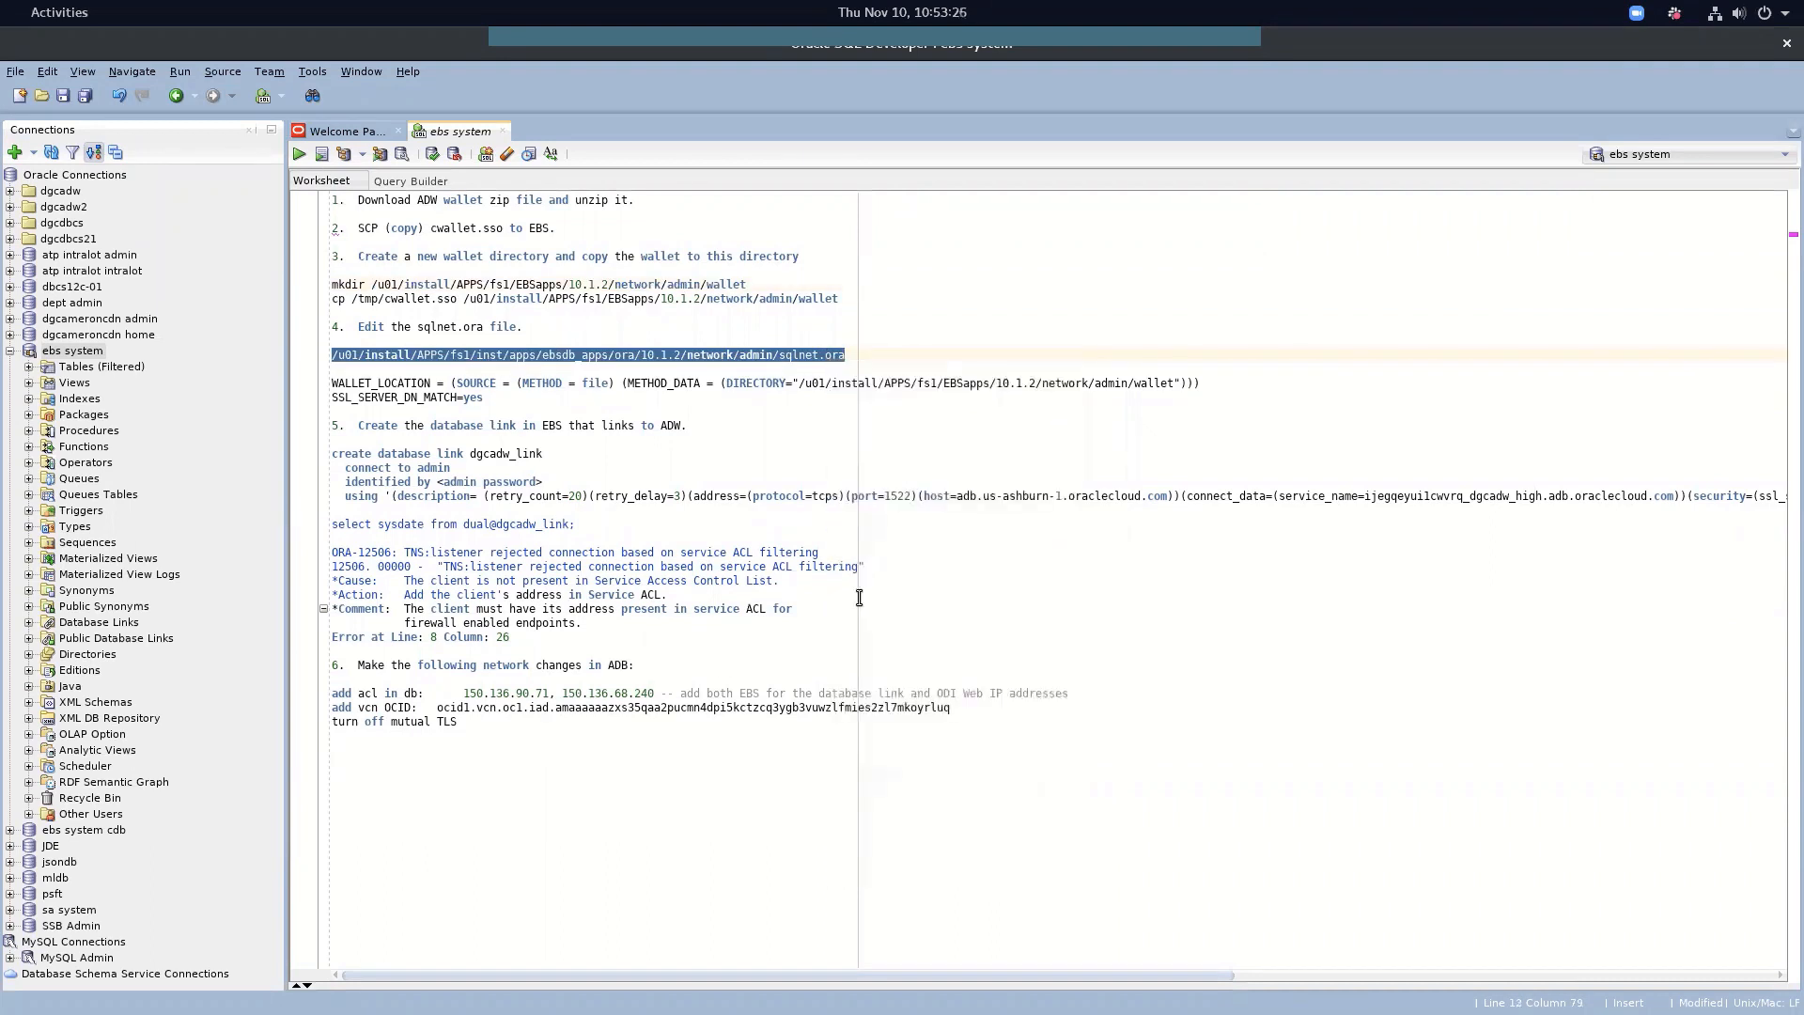
key("alt+Tab")
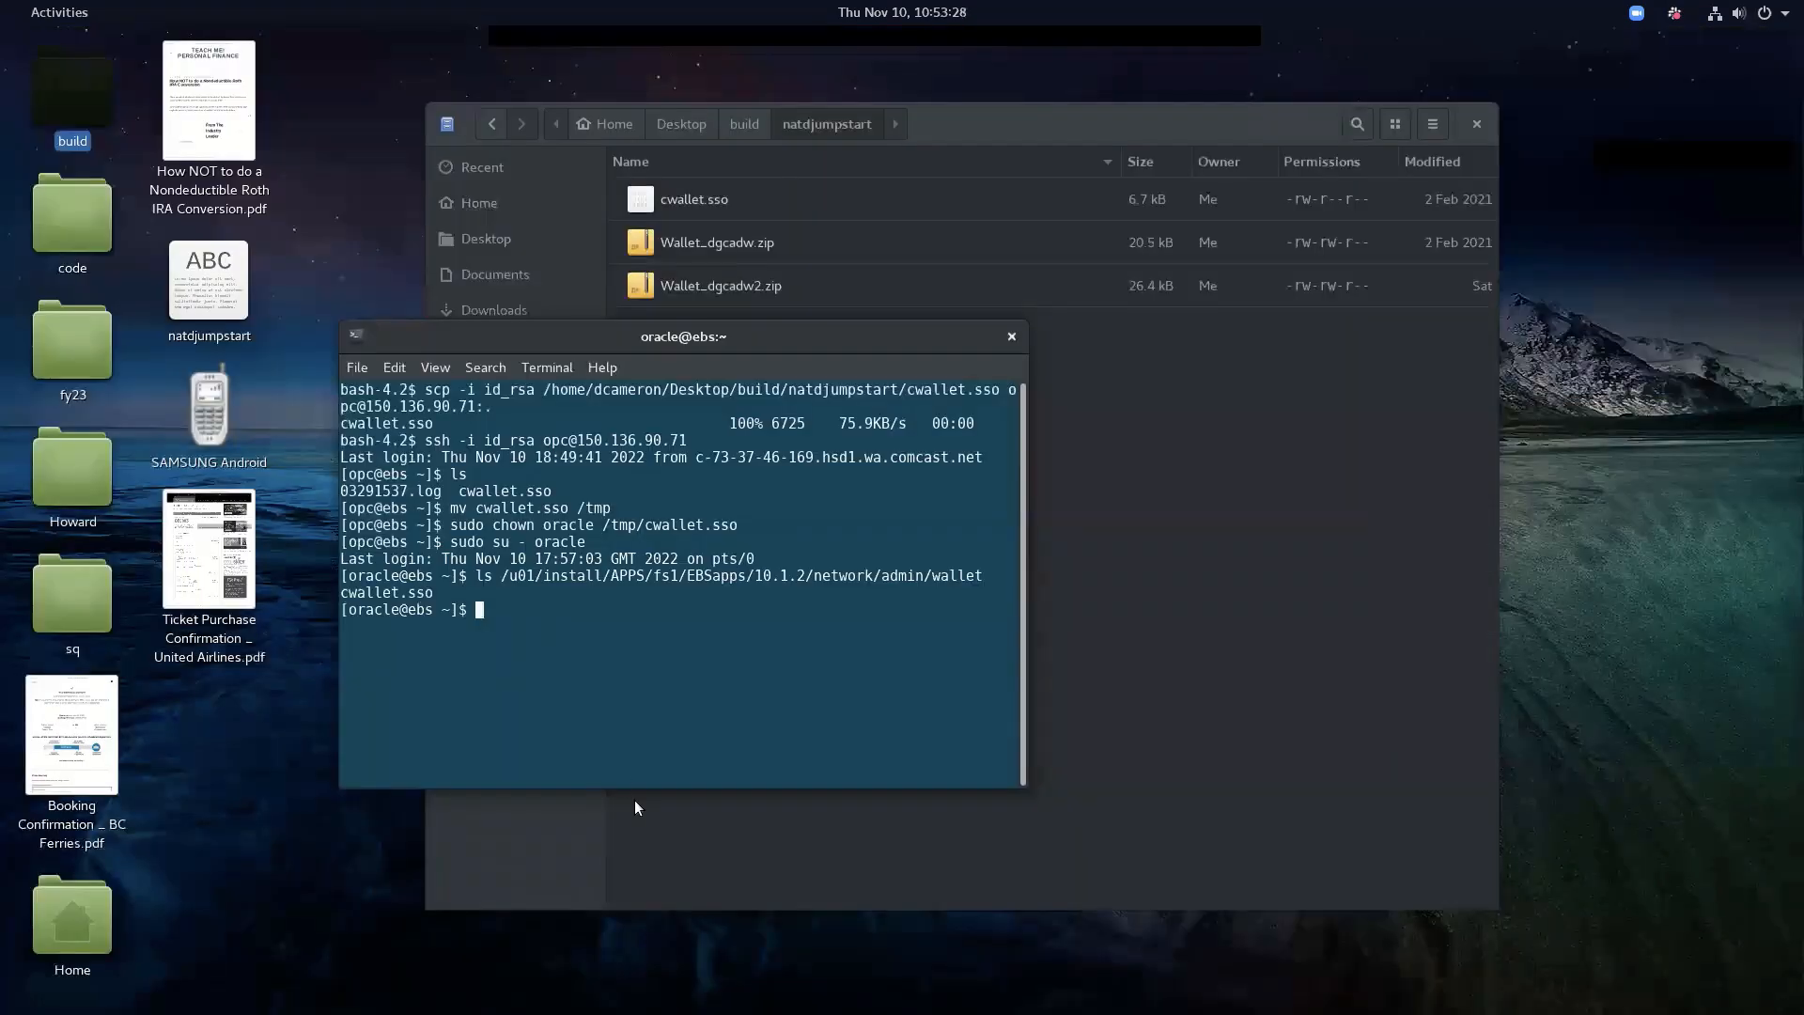
type("cat")
right_click(631, 695)
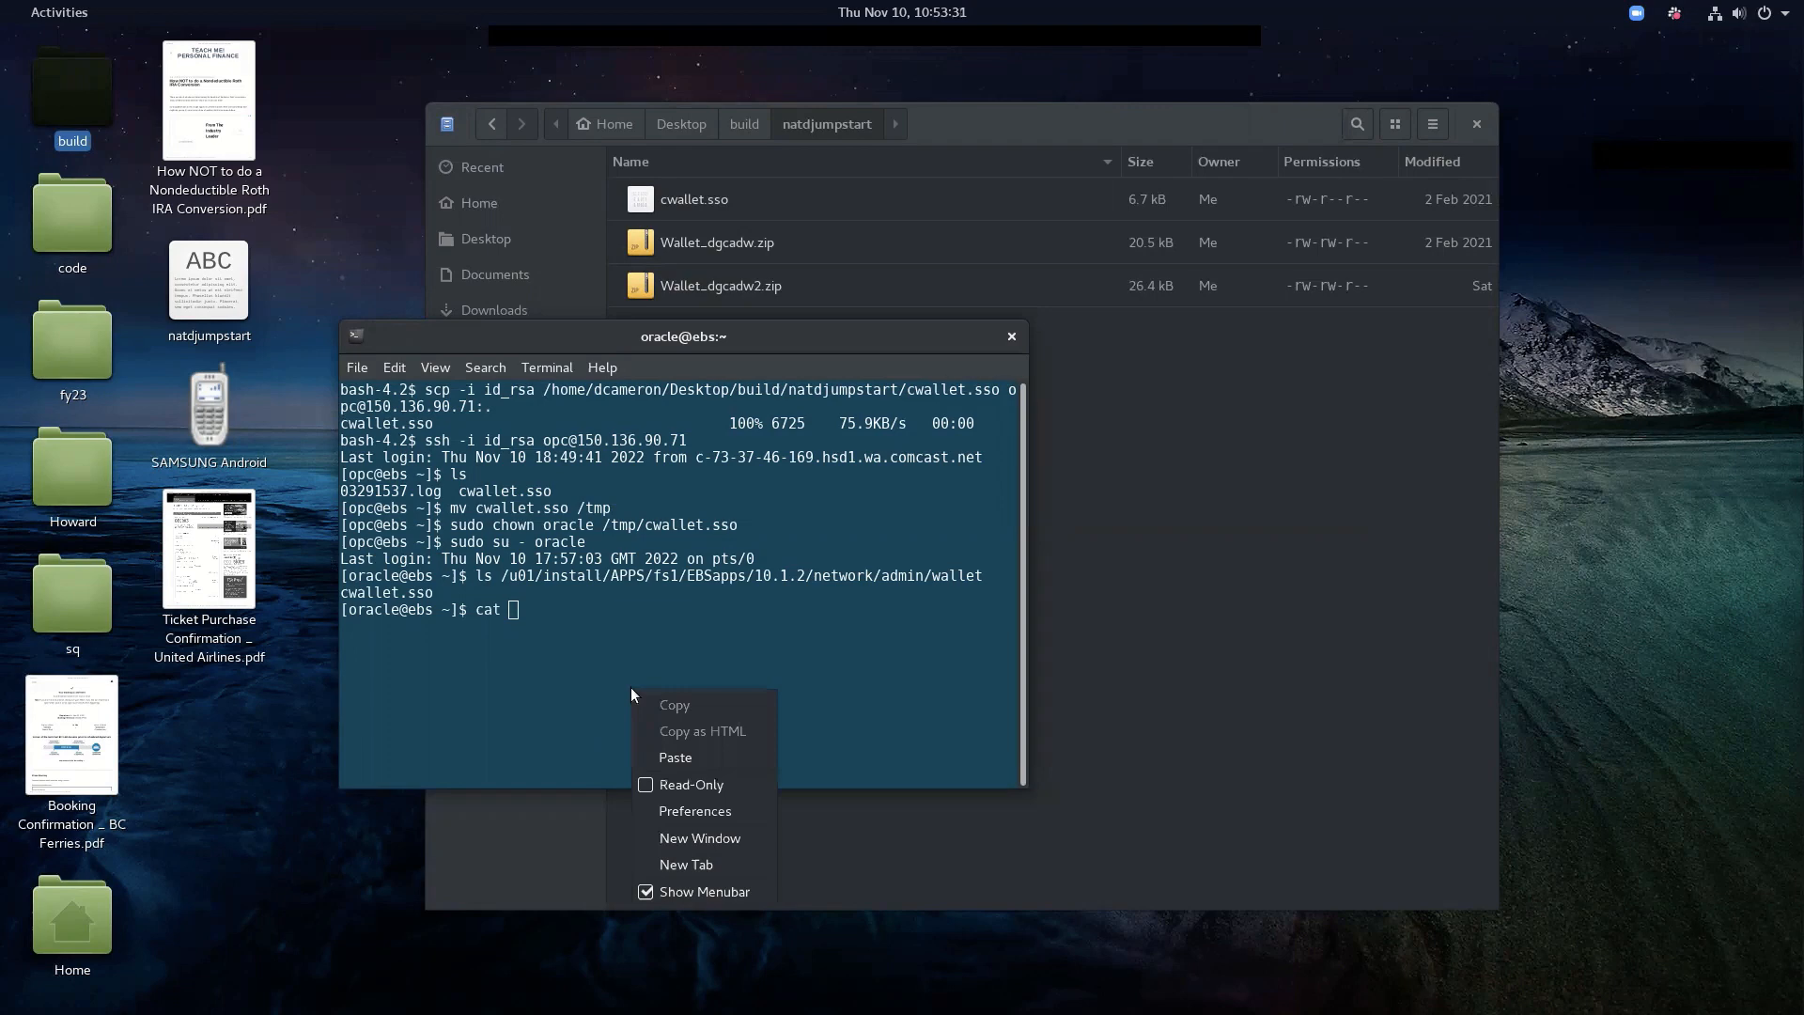
left_click(675, 757)
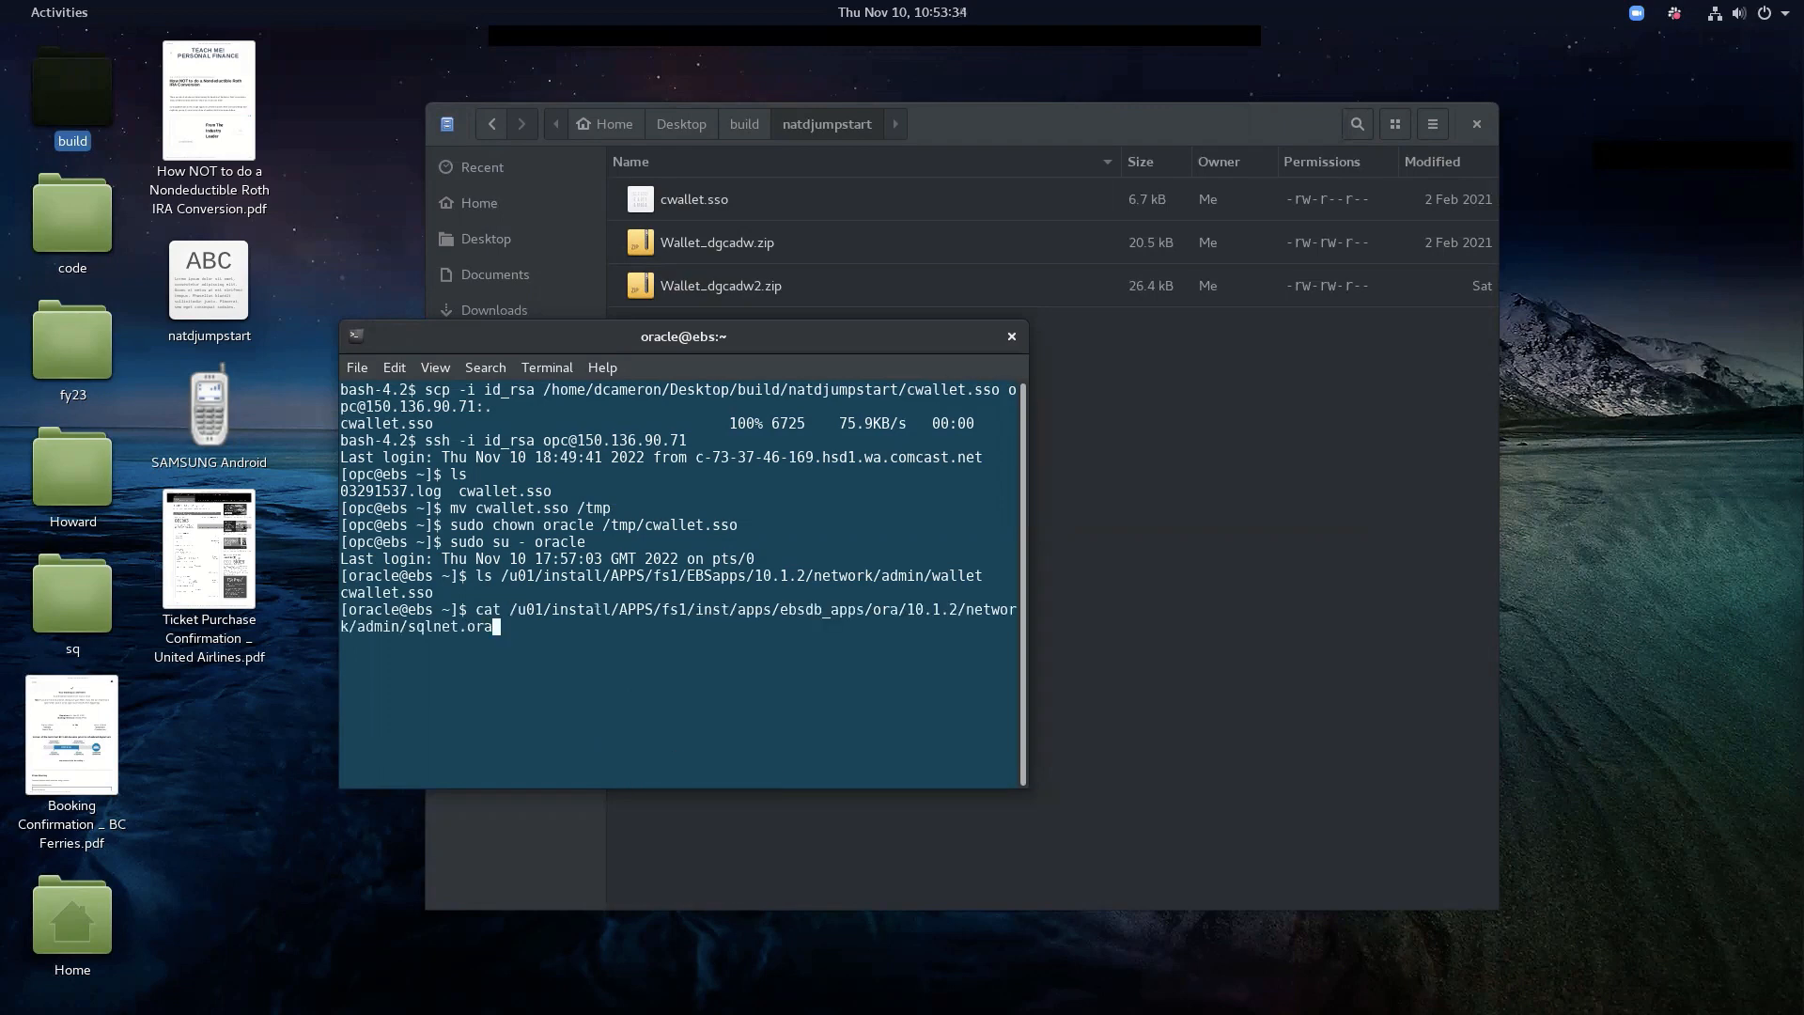
key("Return")
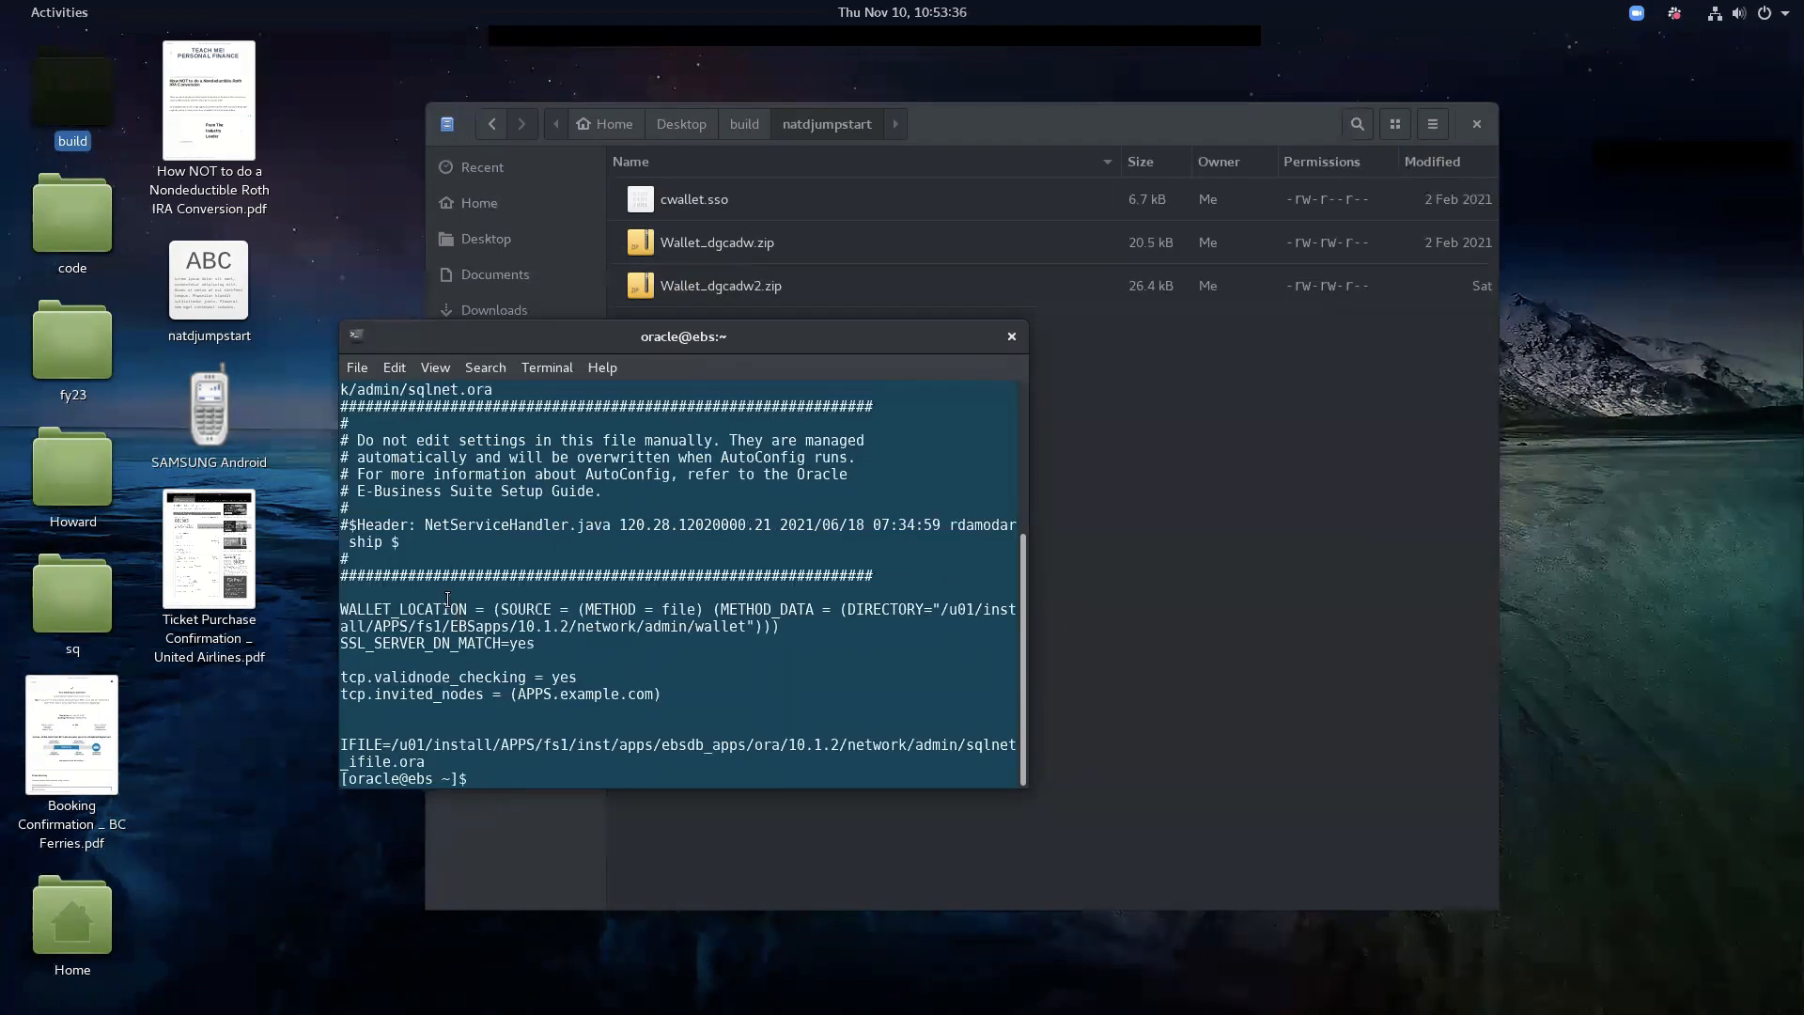
left_click_drag(474, 609, 348, 612)
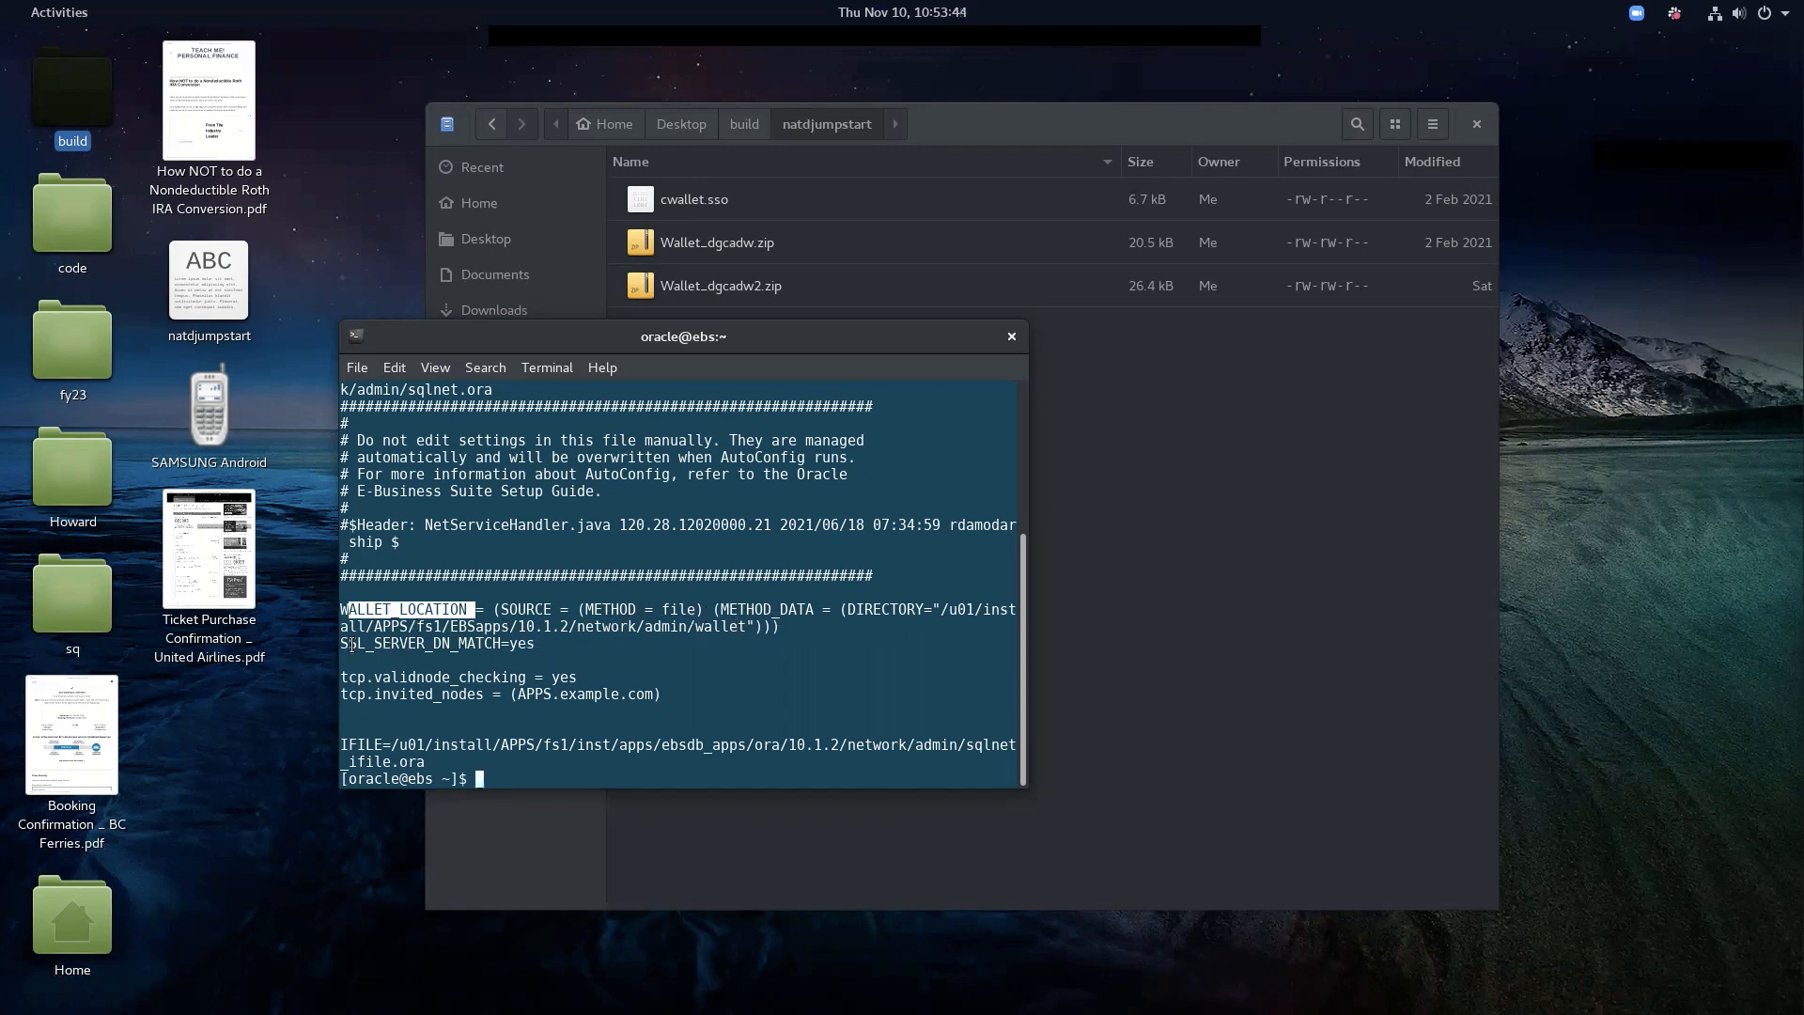
left_click_drag(349, 644, 539, 645)
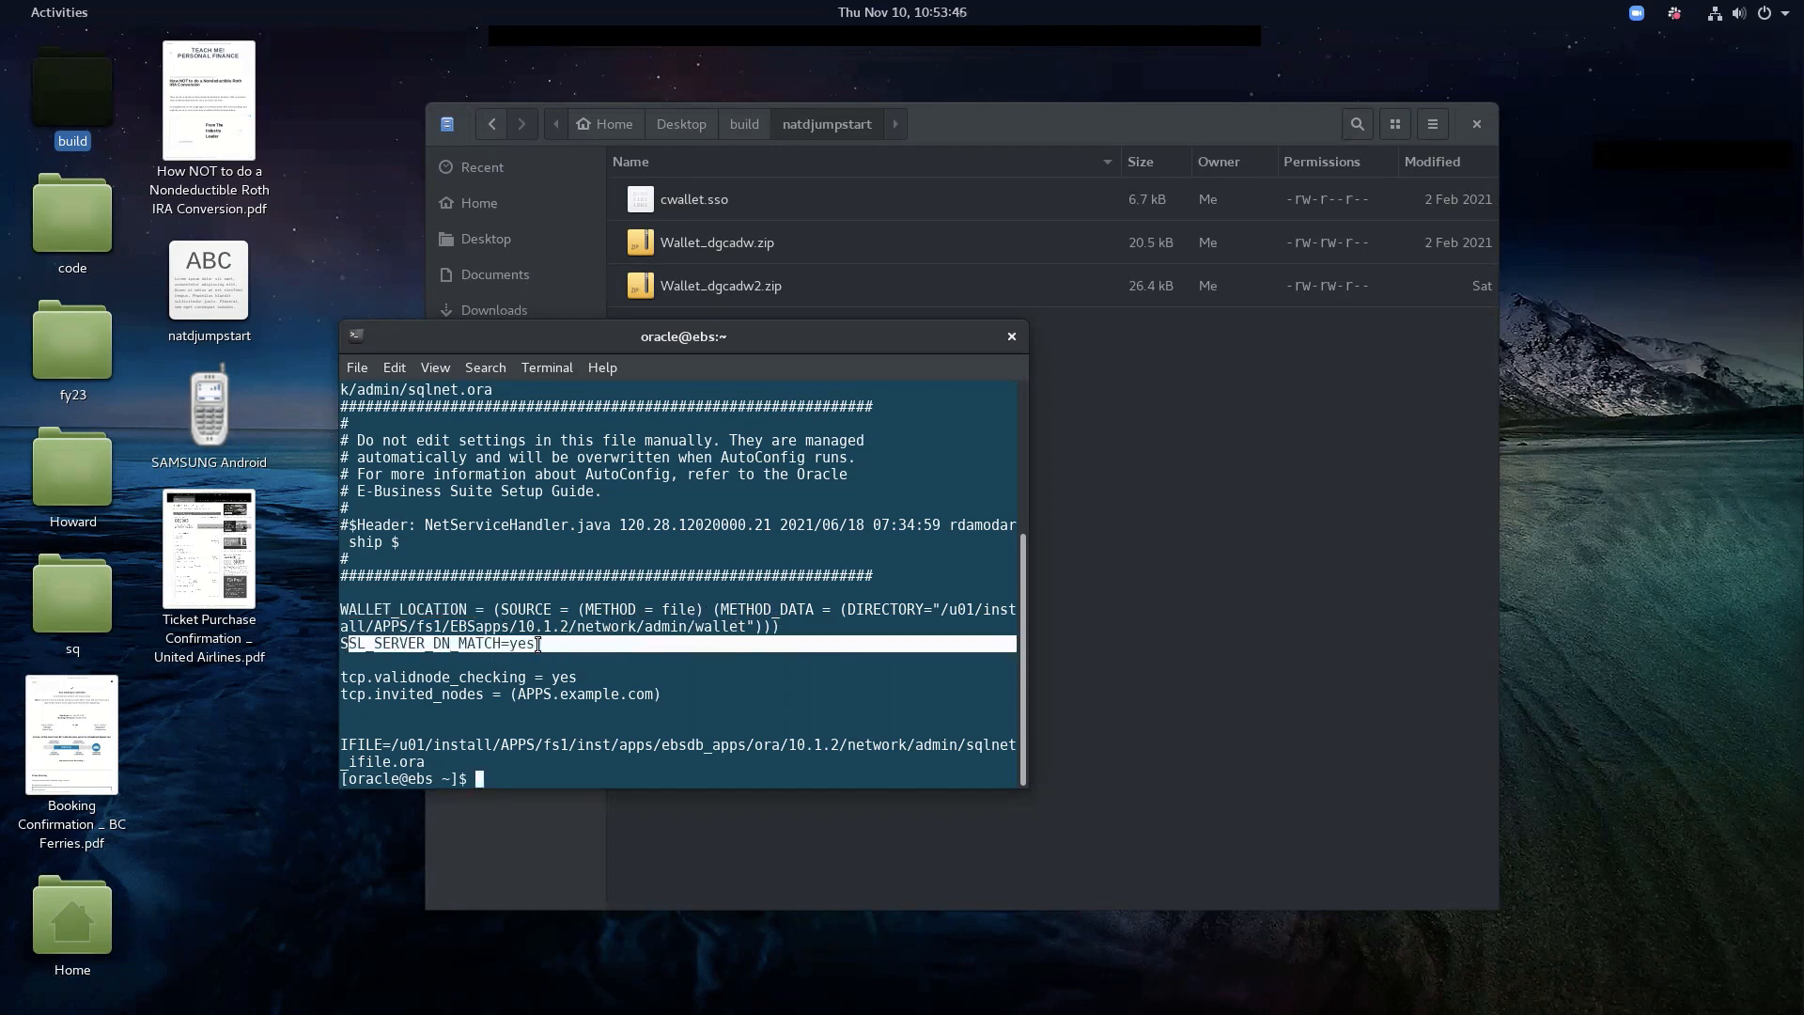
left_click(529, 684)
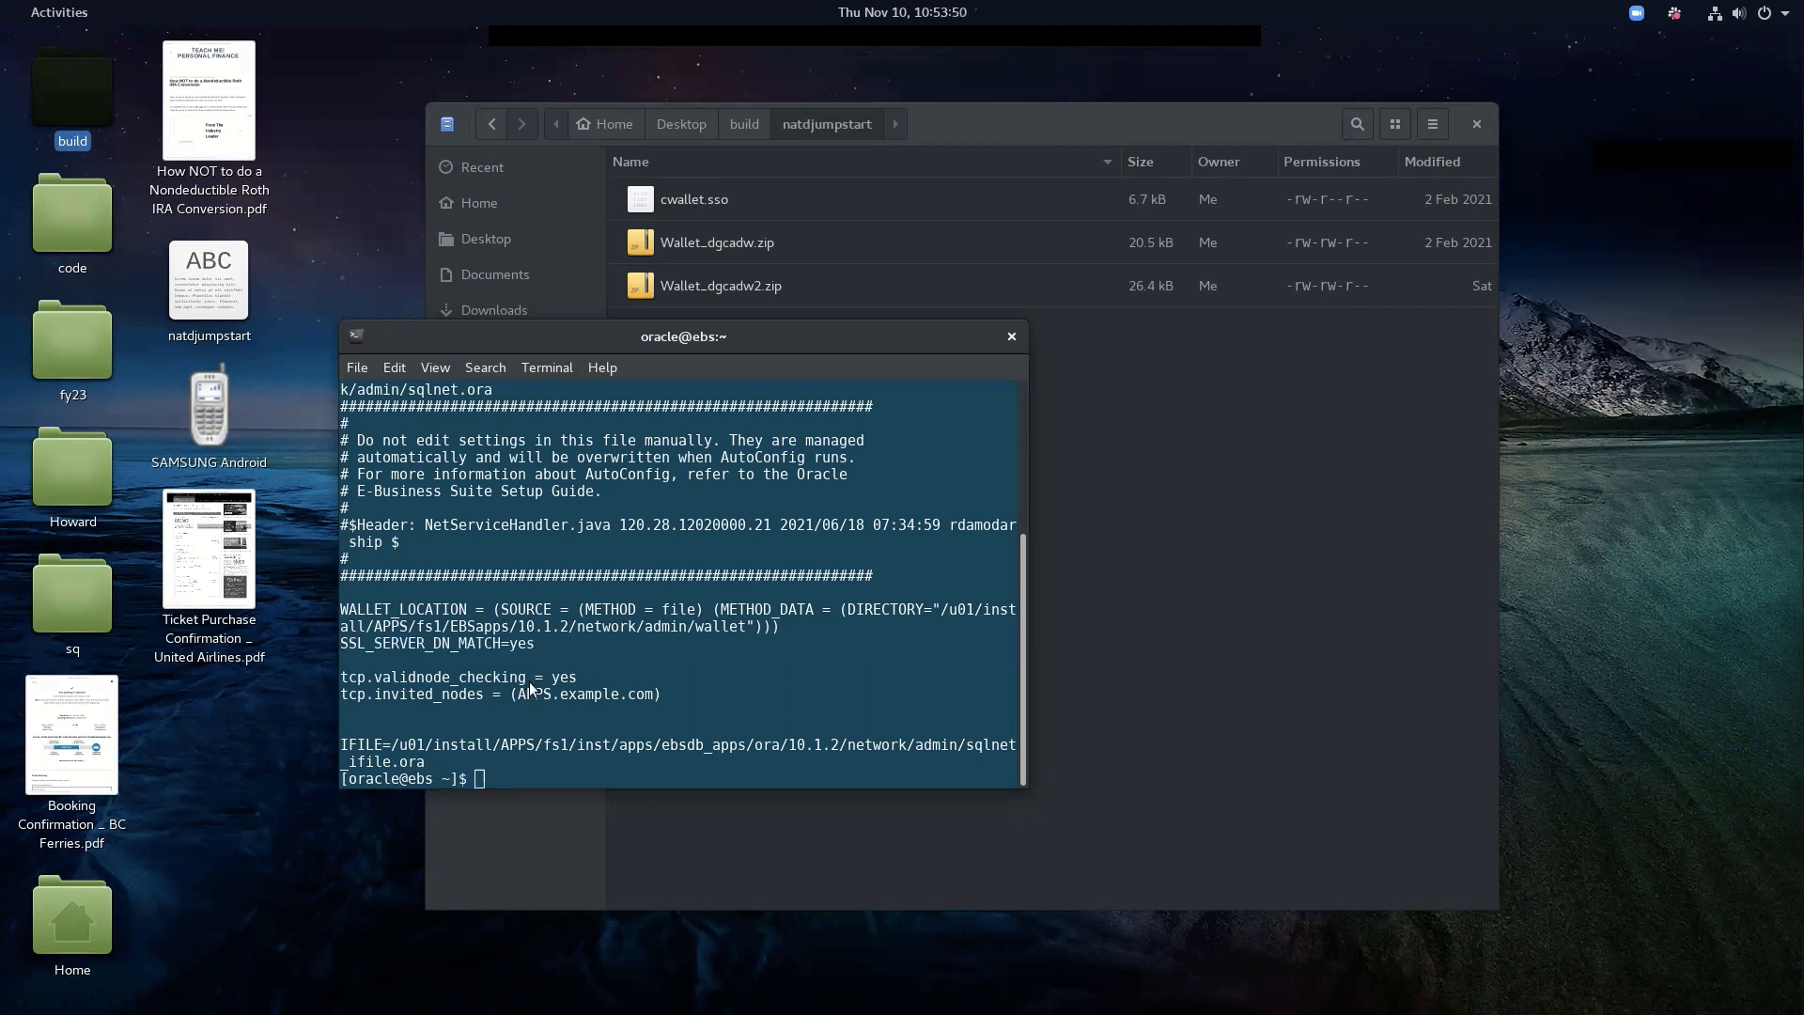
key("alt+Tab")
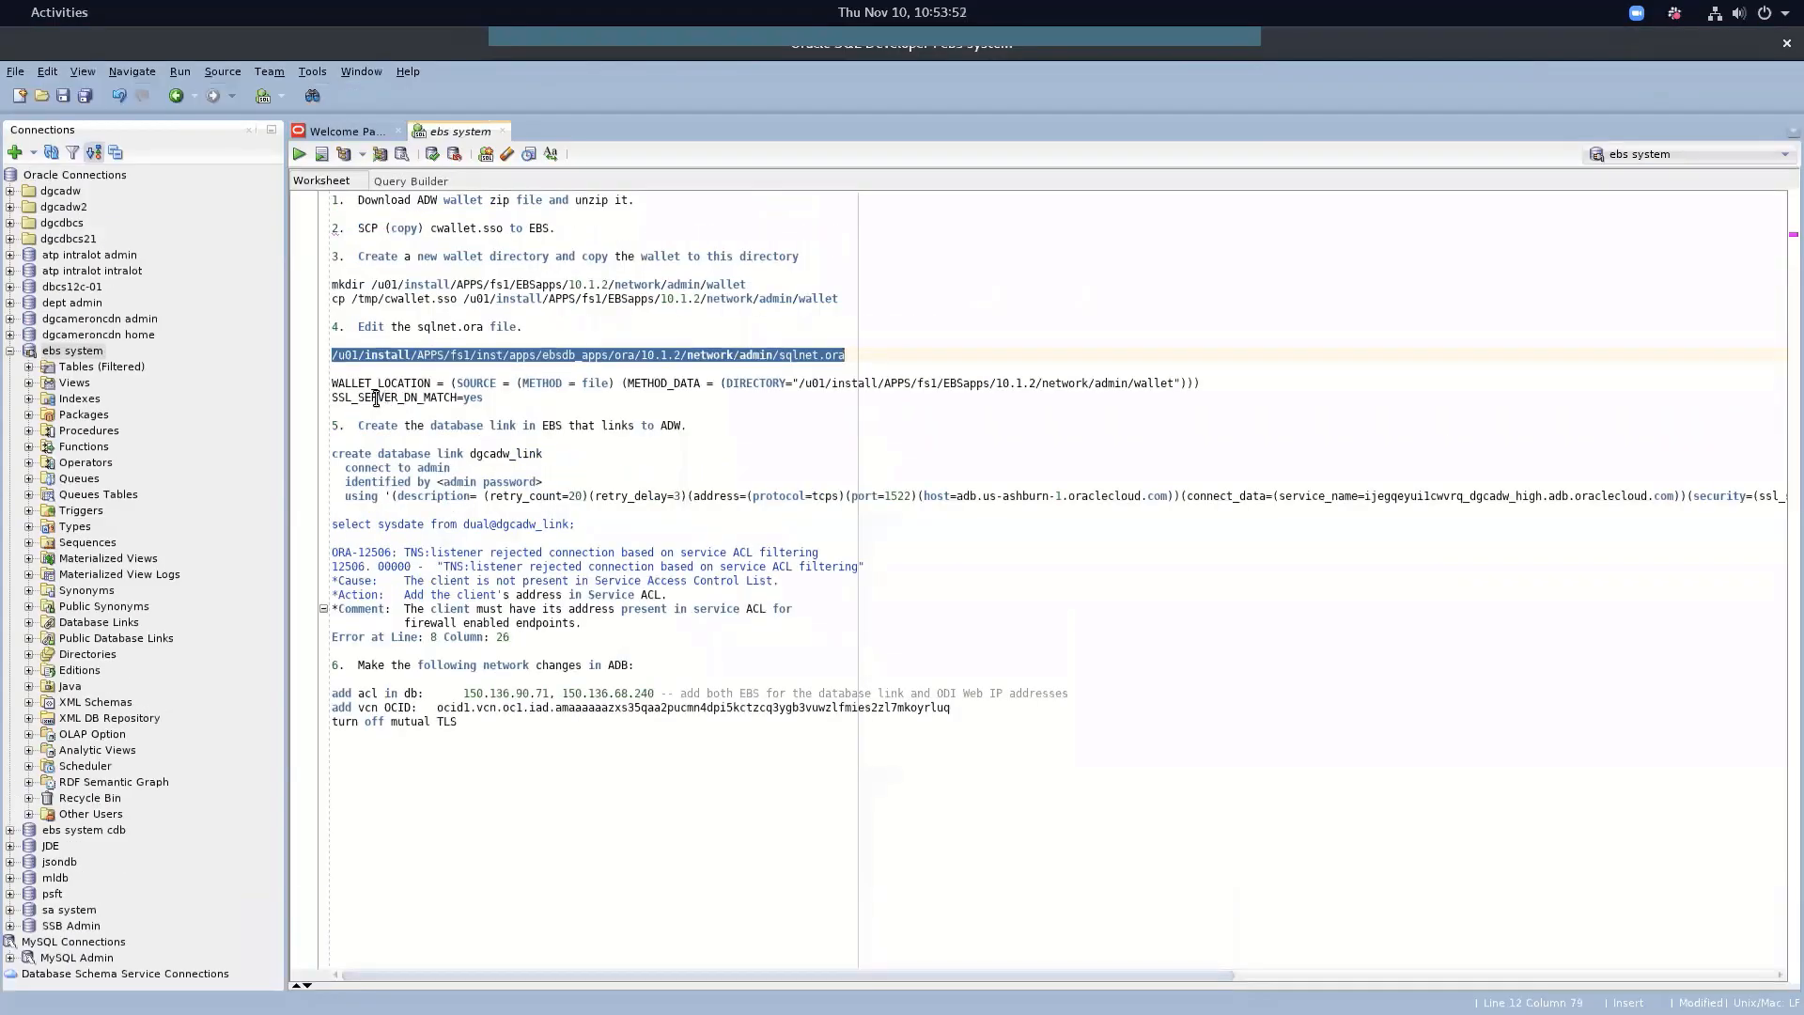
Review the notes' dgcadw_link database link name and its connection description
scroll(388, 424, "right", 5)
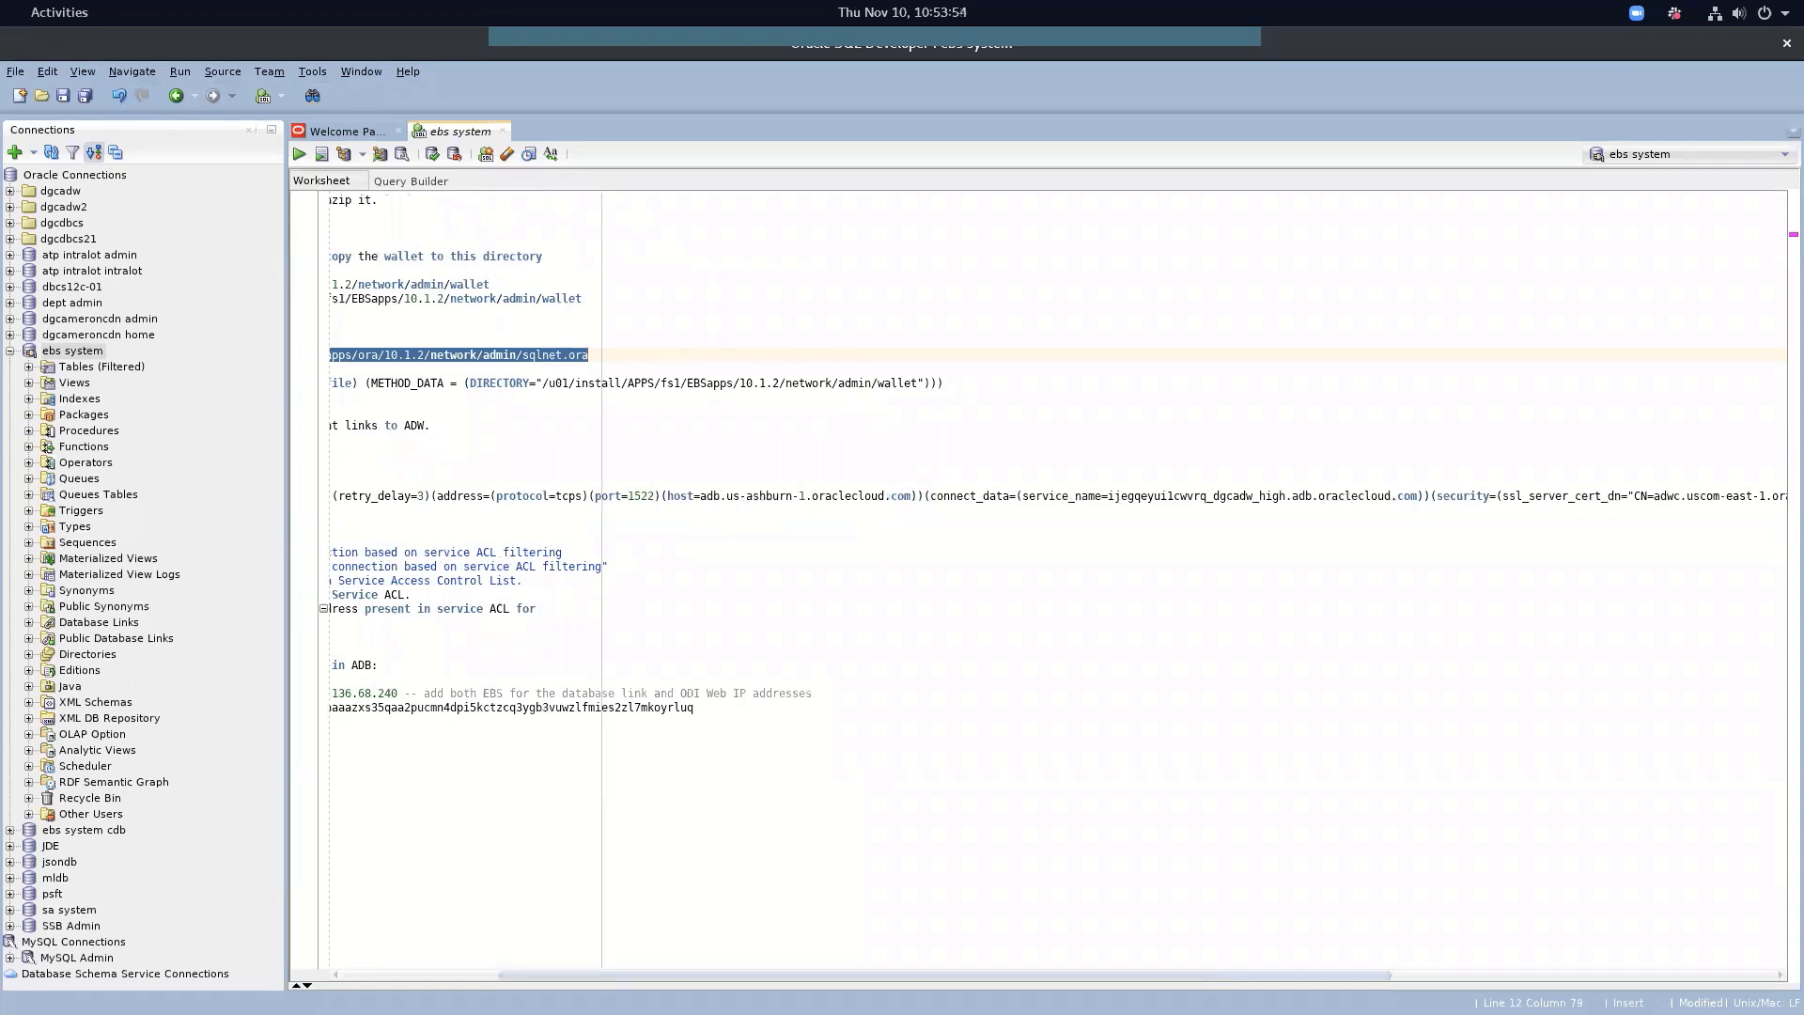
scroll(402, 973, "left", 5)
left_click_drag(417, 425, 473, 455)
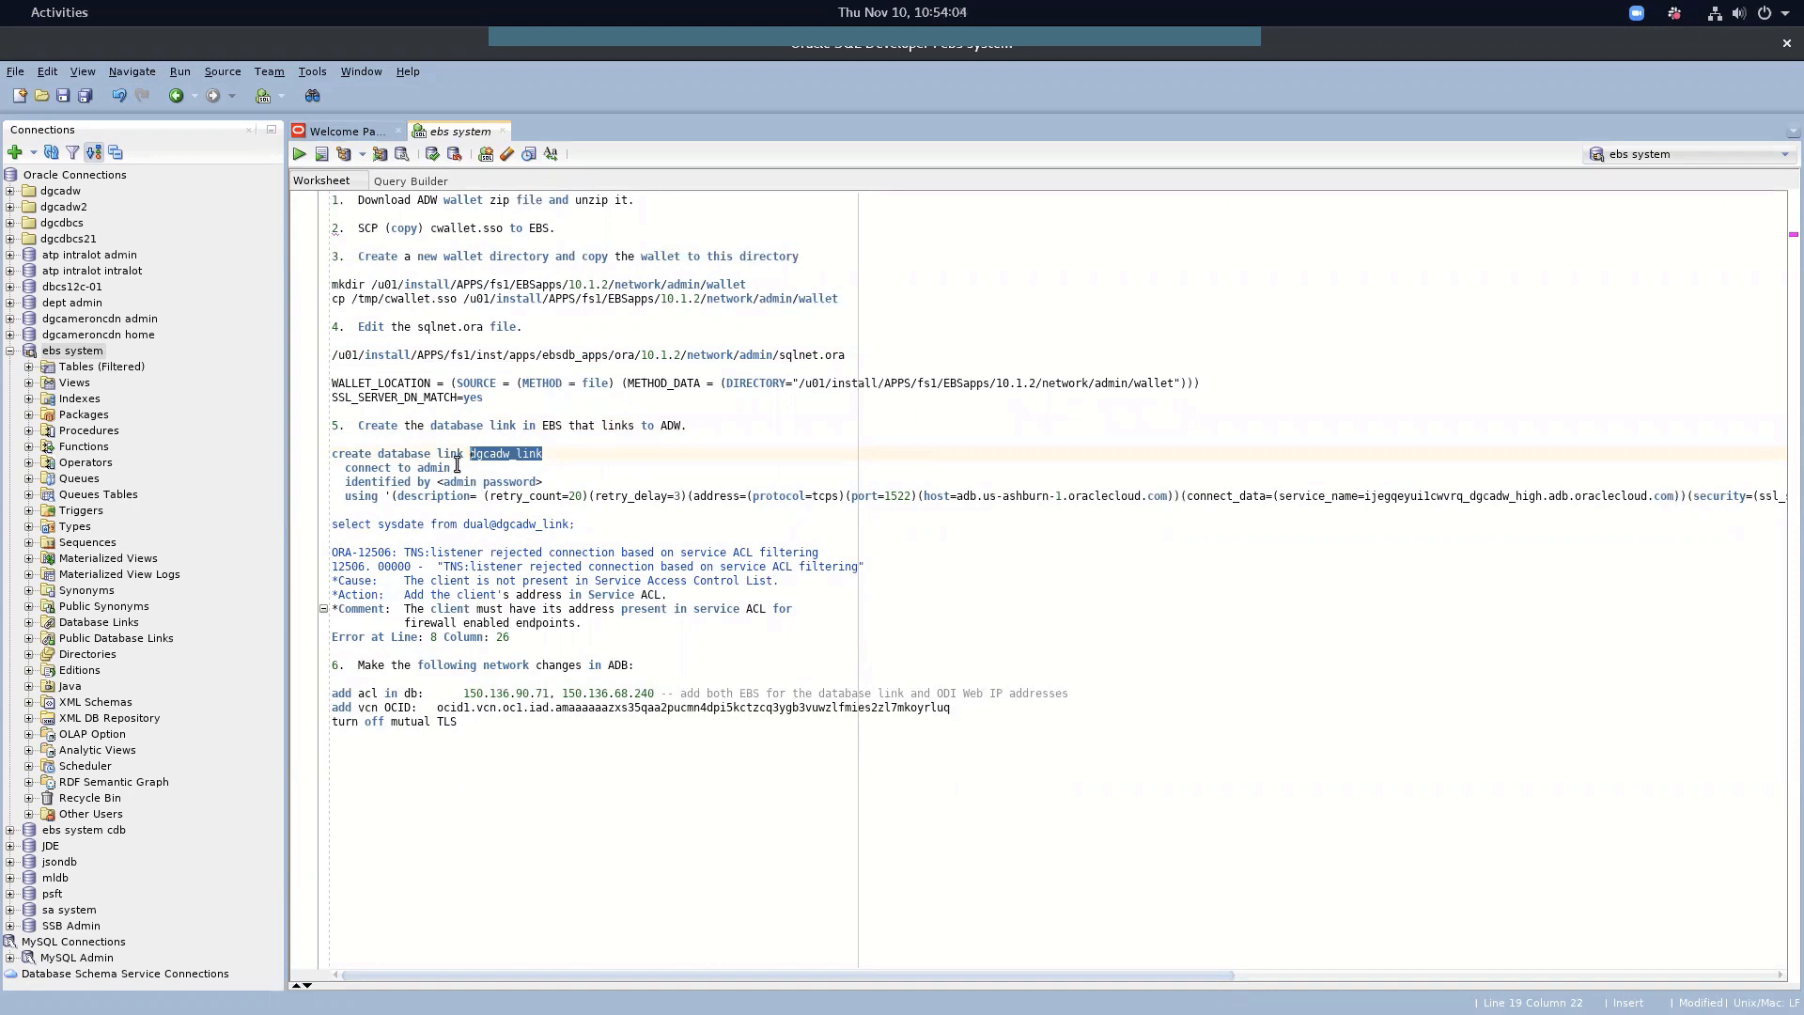
left_click_drag(392, 496, 576, 496)
left_click(580, 496)
key("alt+Tab")
key("Tab")
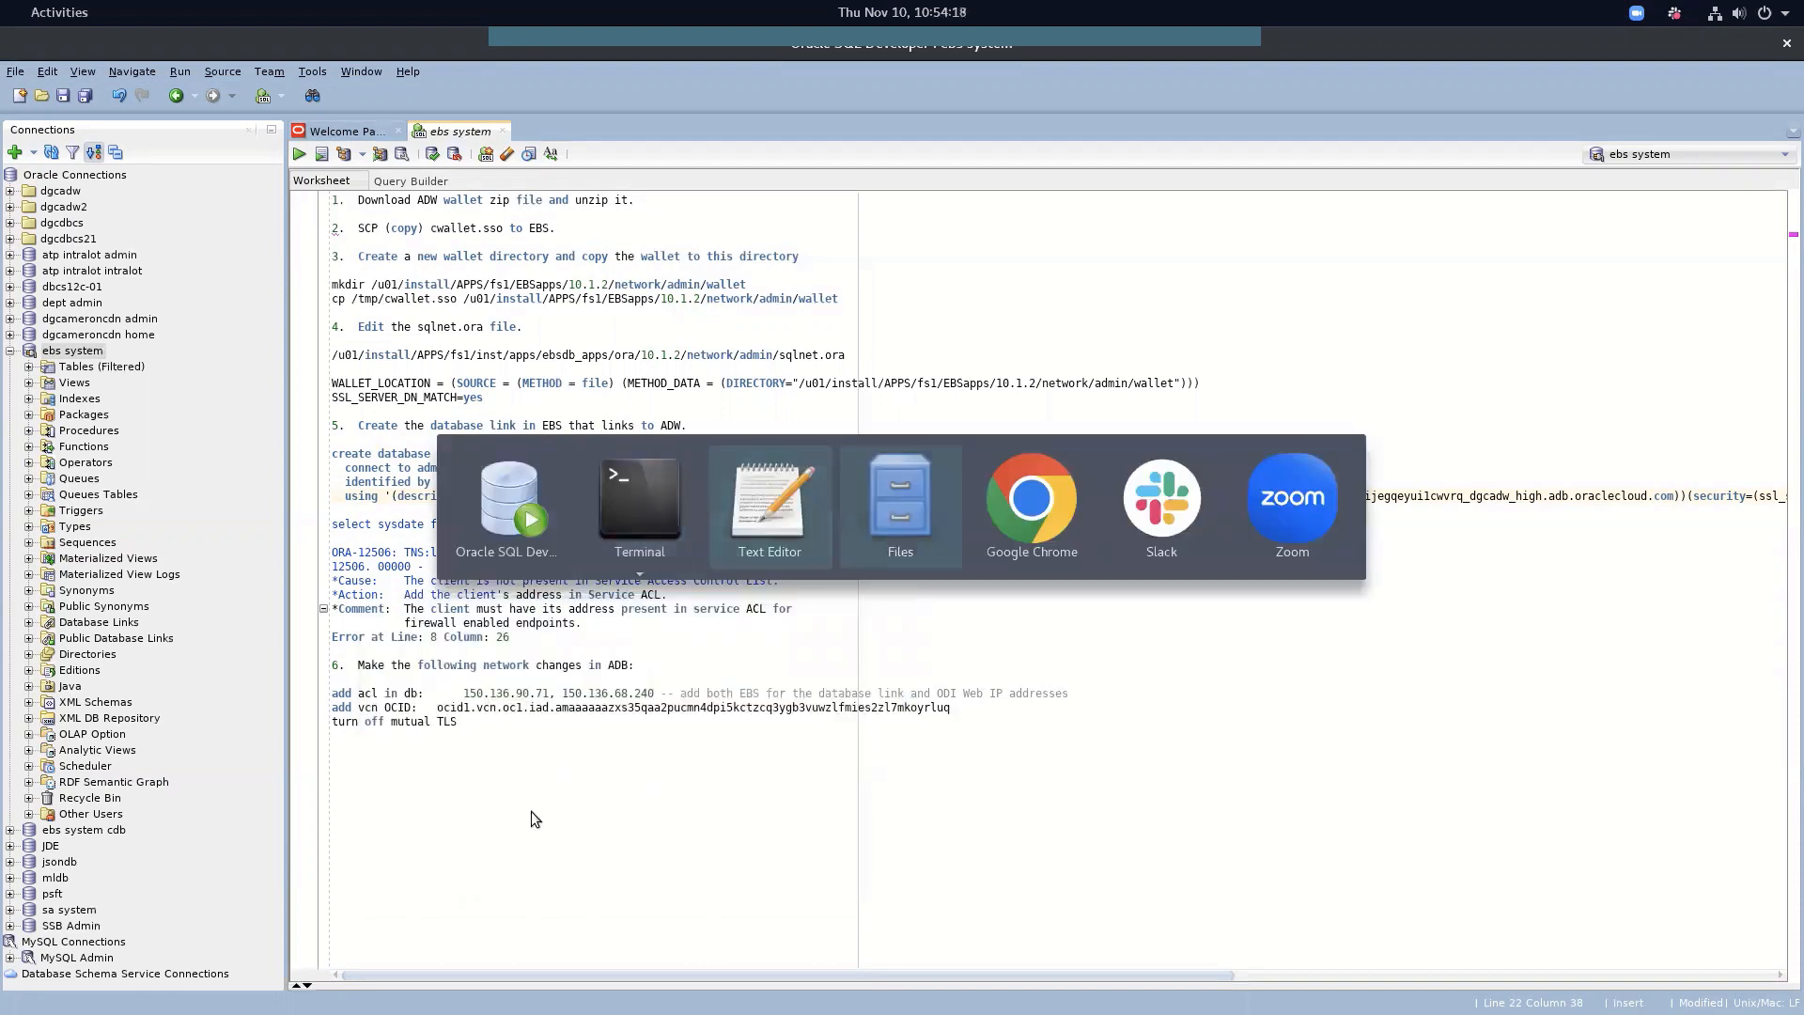
key("Tab")
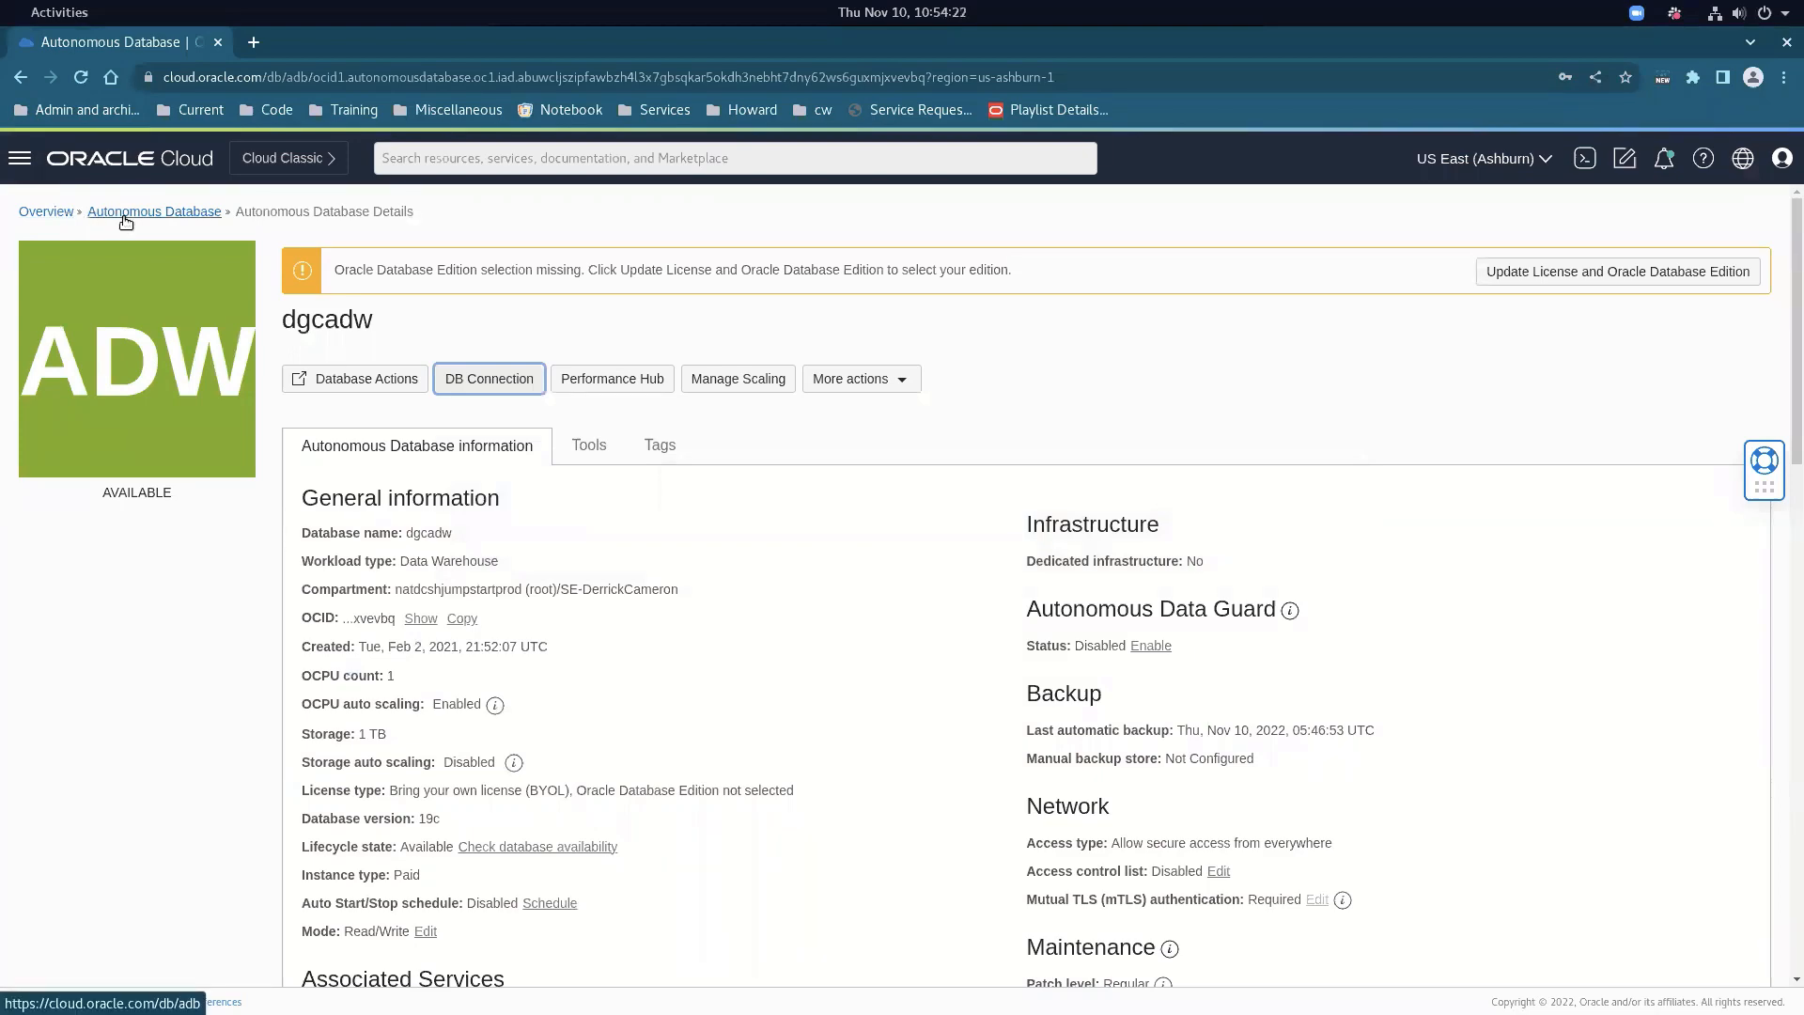
Add EBS IPs 150.136.90.71 and 150.136.68.240 to dgcadw's access control list
scroll(690, 488, "down", 3)
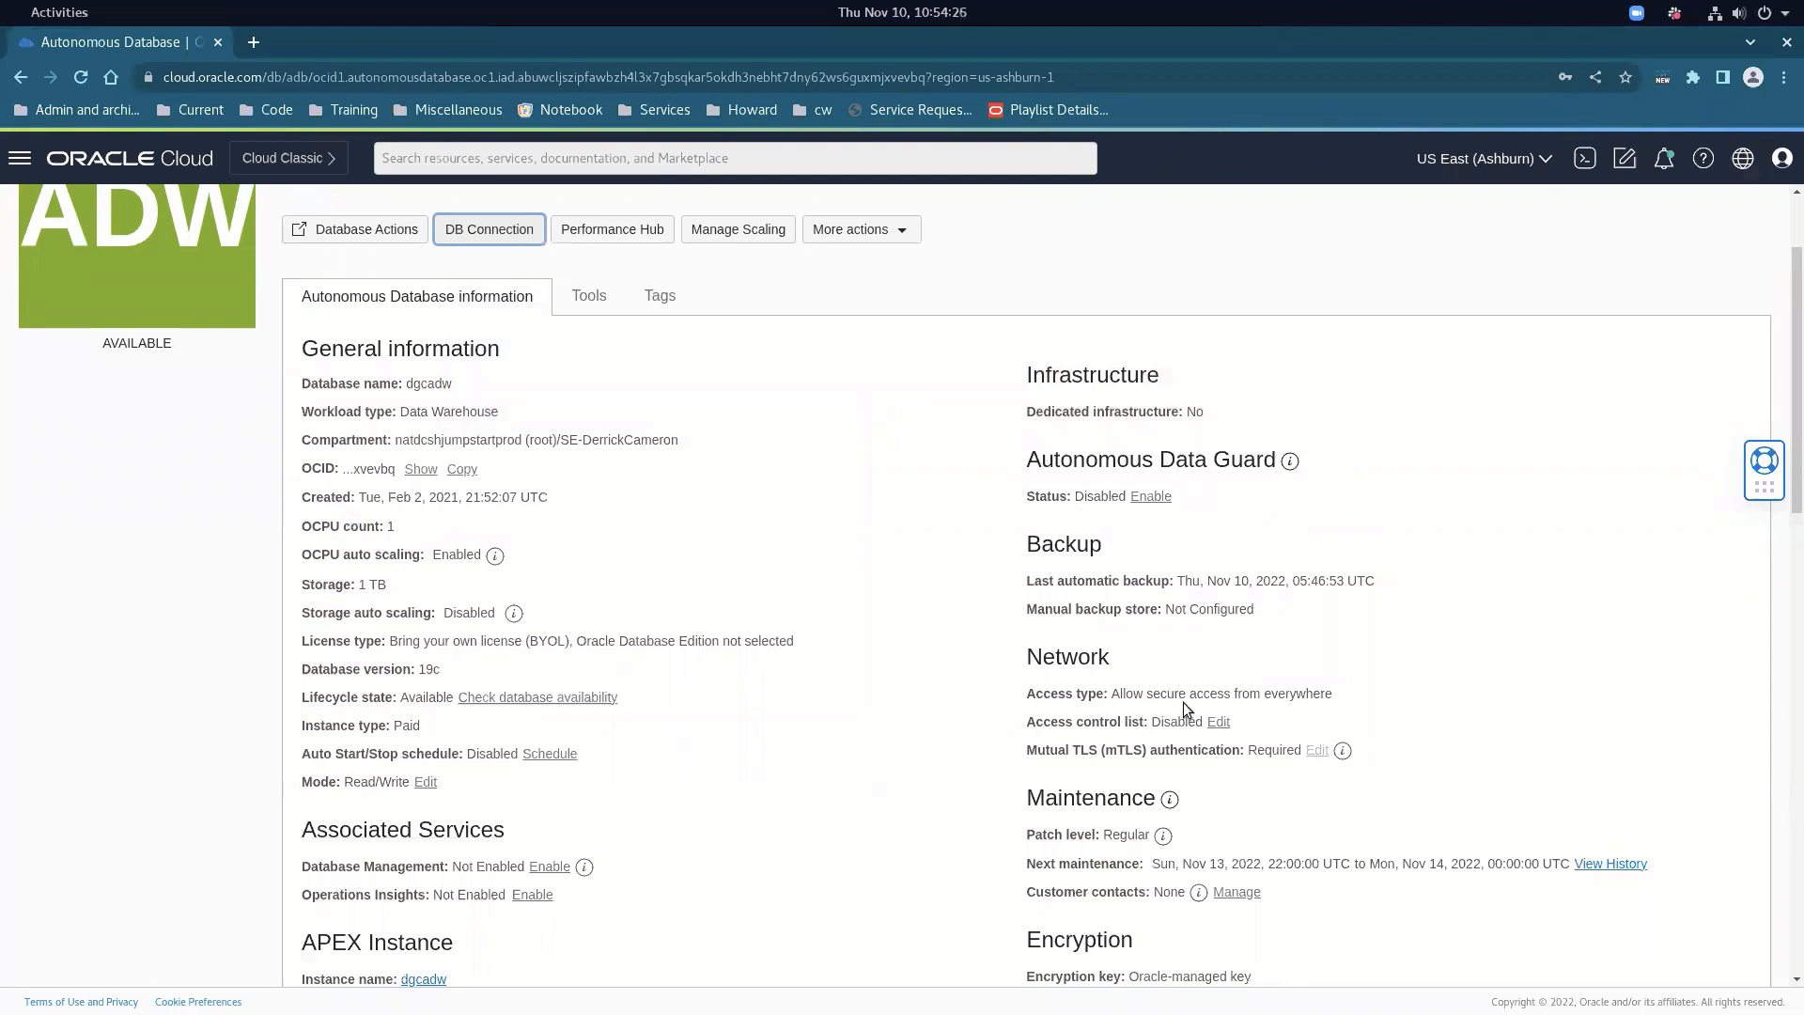
left_click(1219, 723)
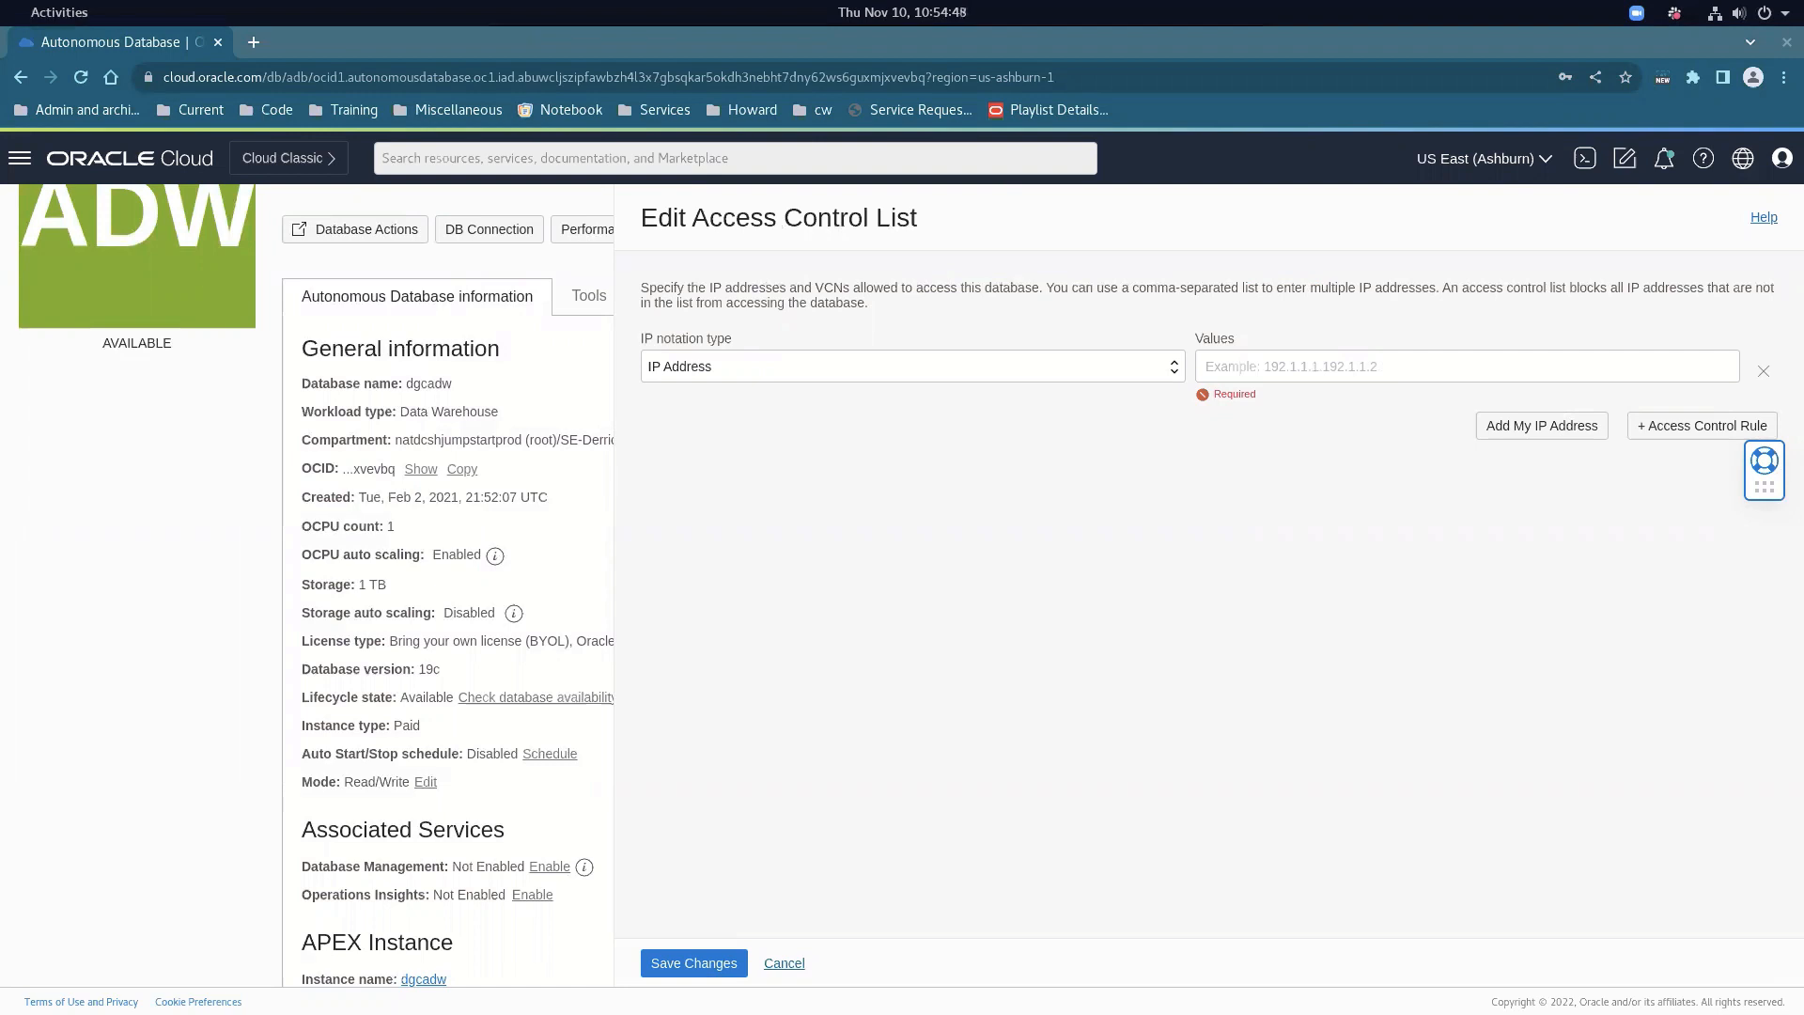
left_click(1363, 380)
key("ctrl+v")
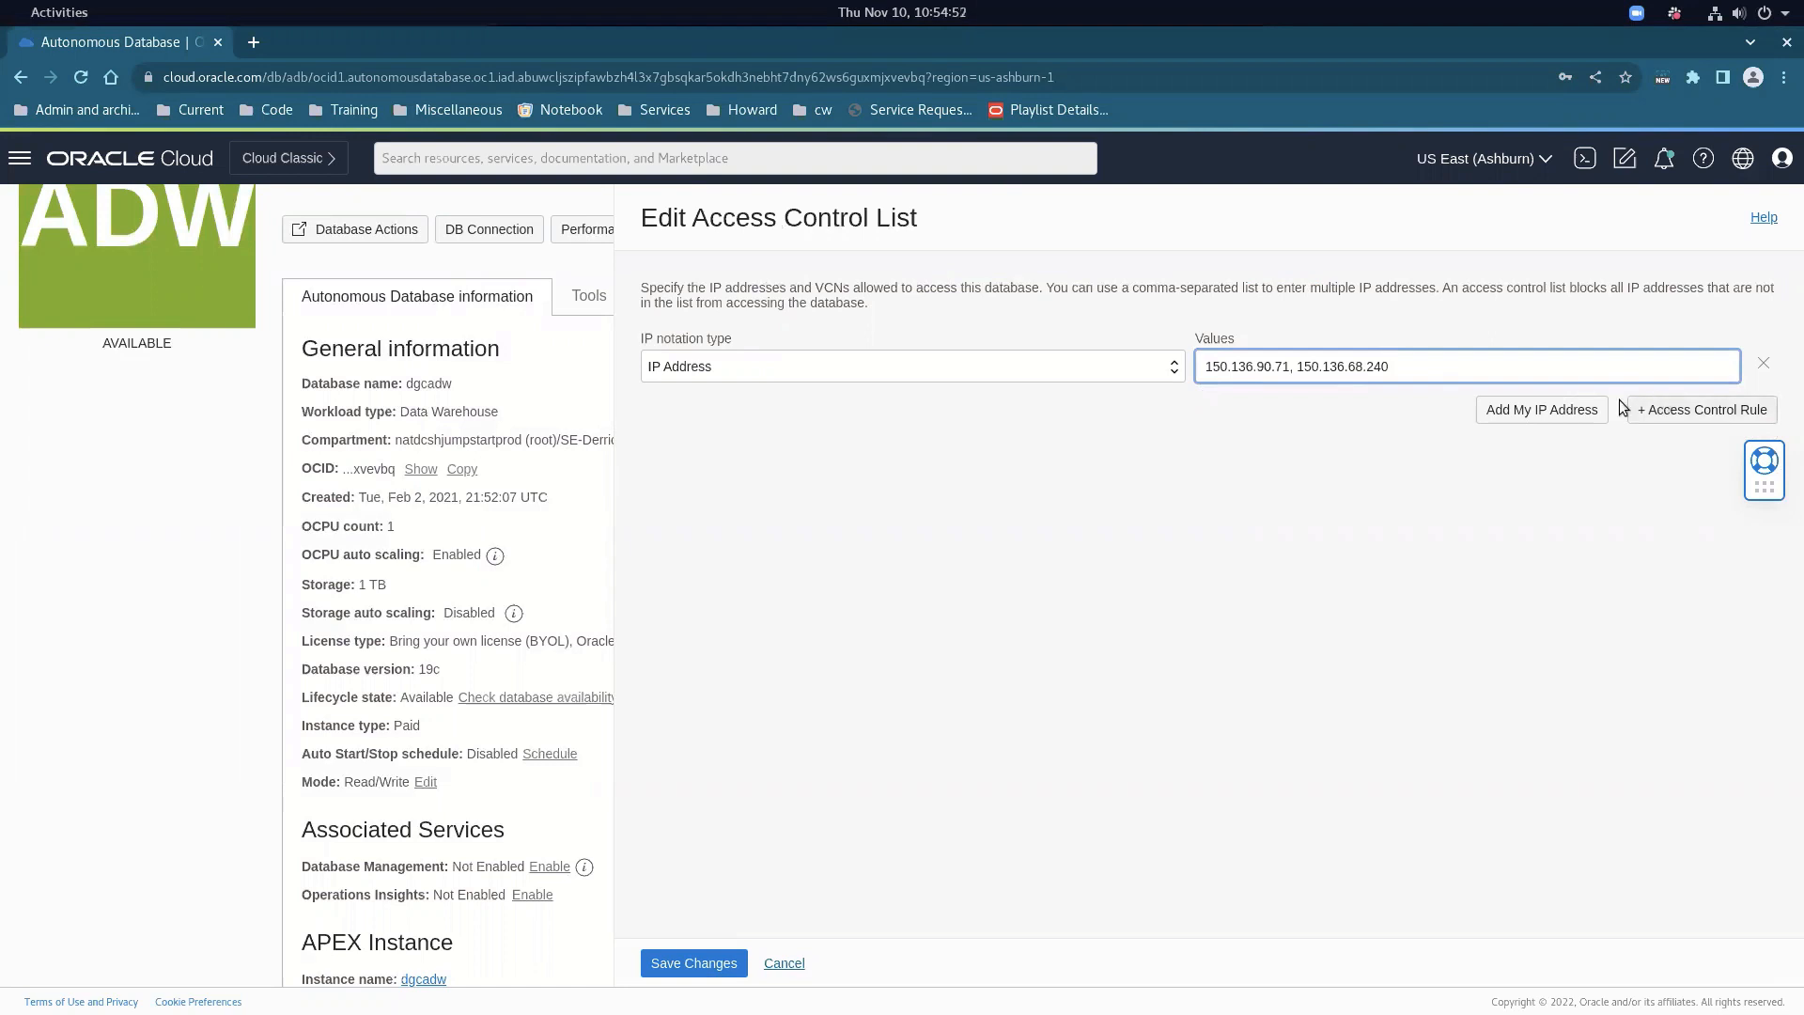
Add a Virtual Cloud Network rule with the EBS VCN OCID and save the list
left_click(1689, 413)
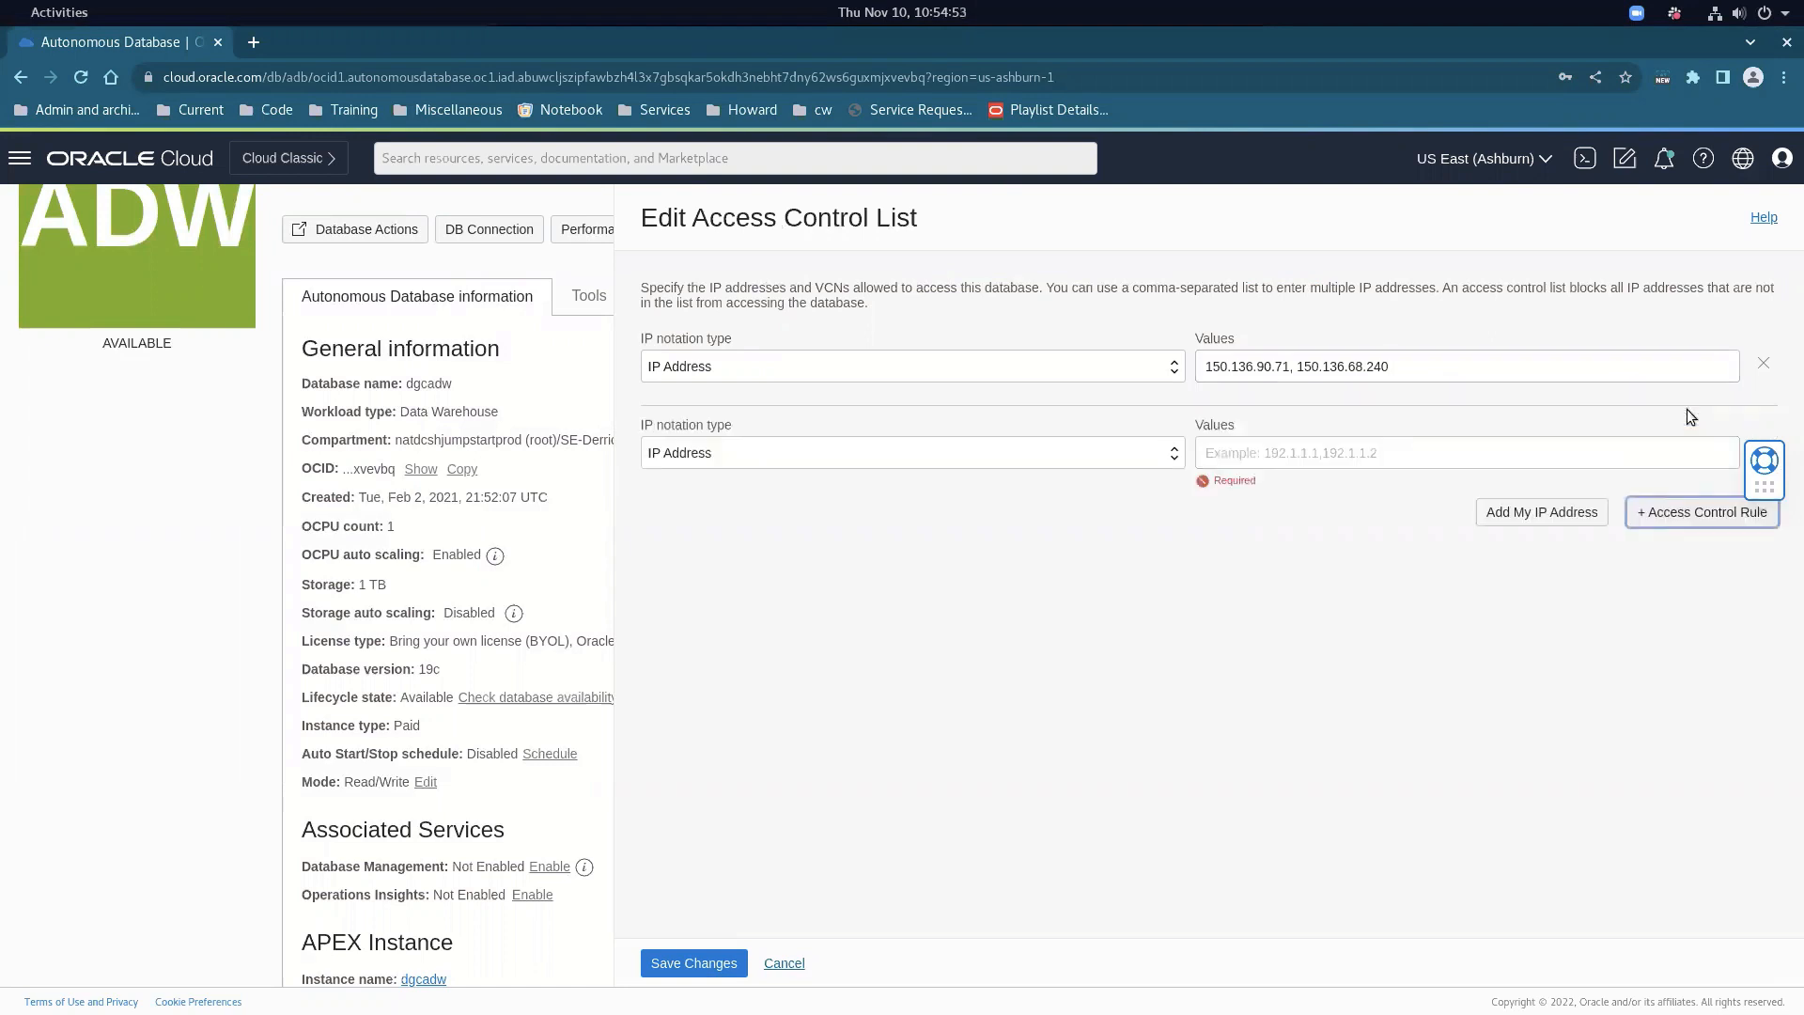
left_click(1069, 458)
left_click(842, 526)
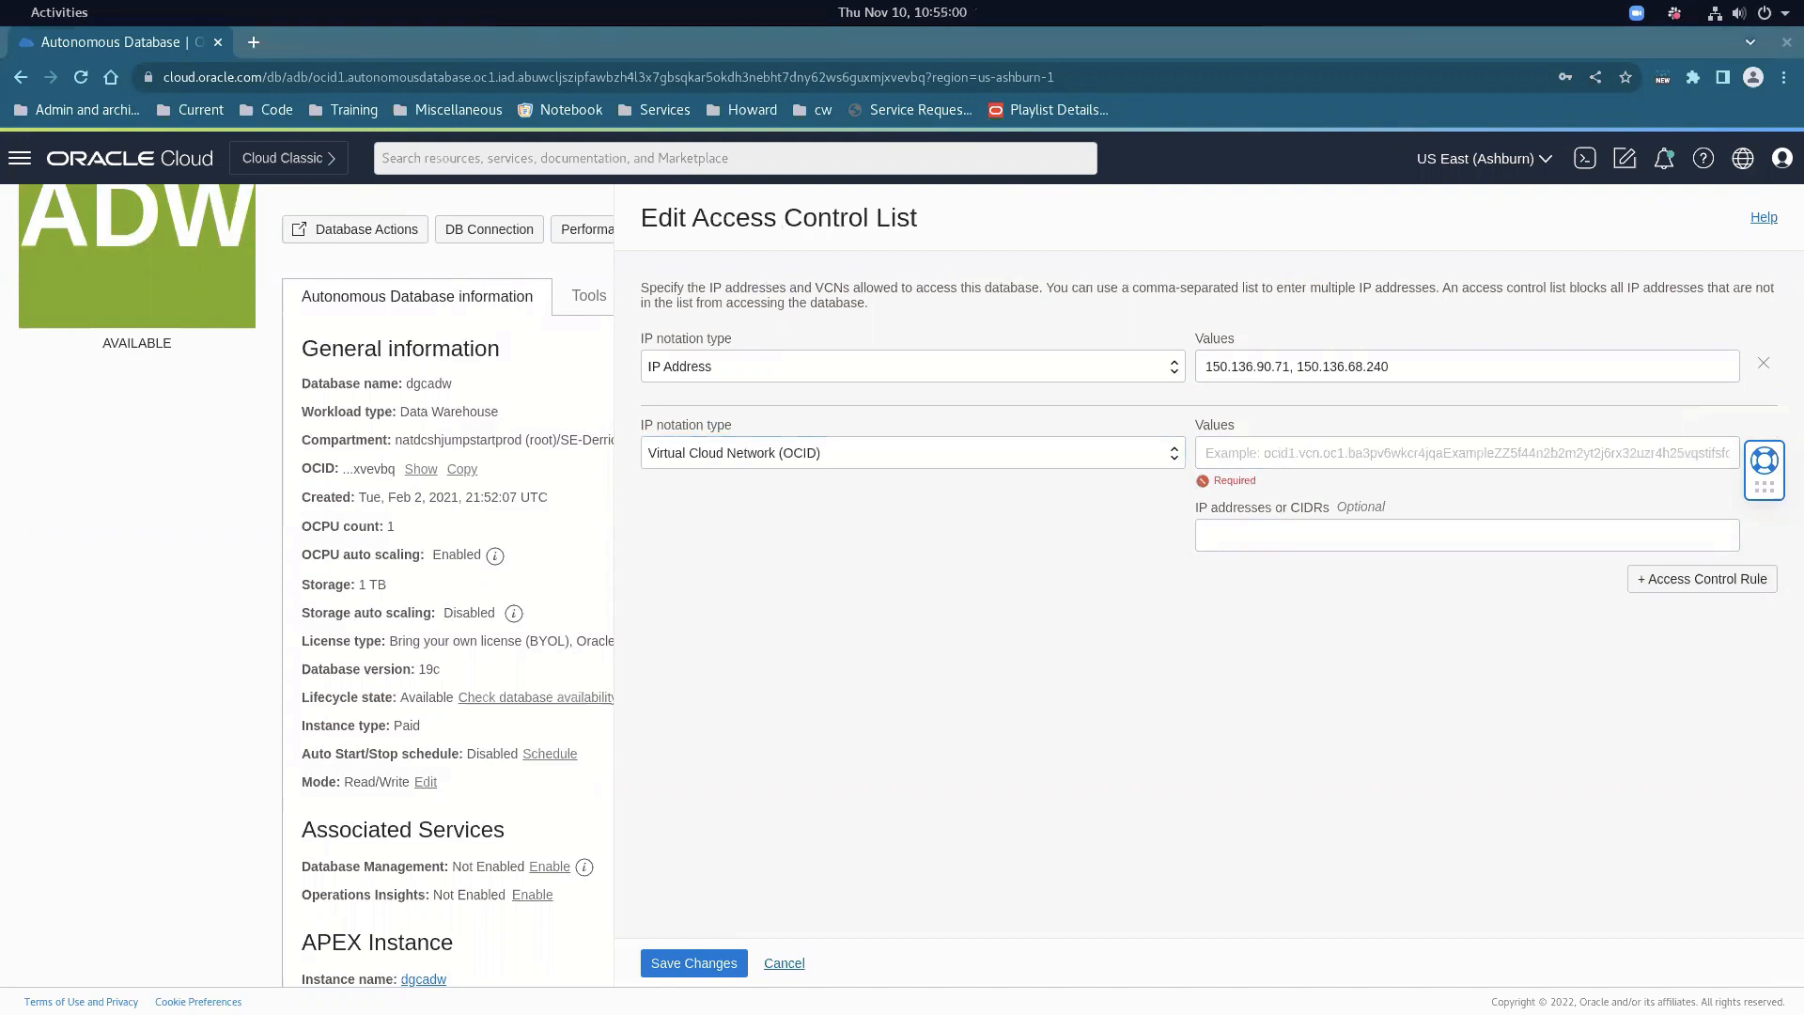
left_click(1309, 536)
left_click(1303, 457)
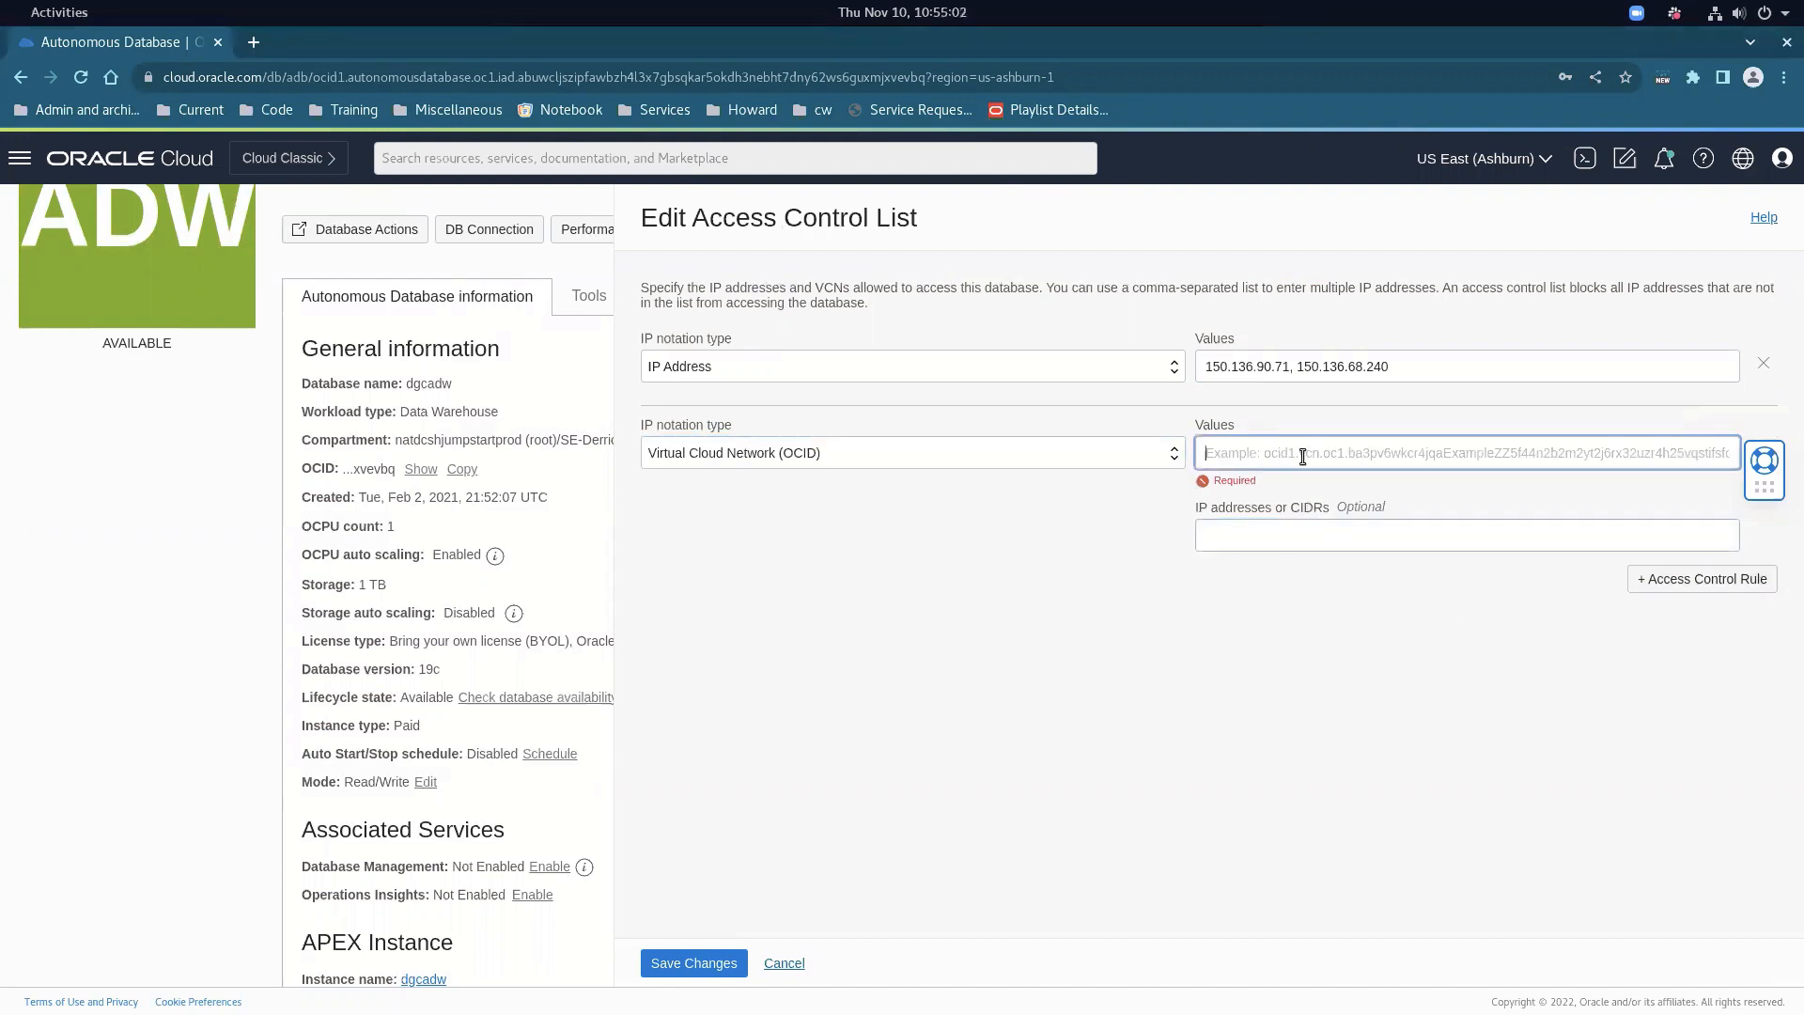
key("ctrl+v")
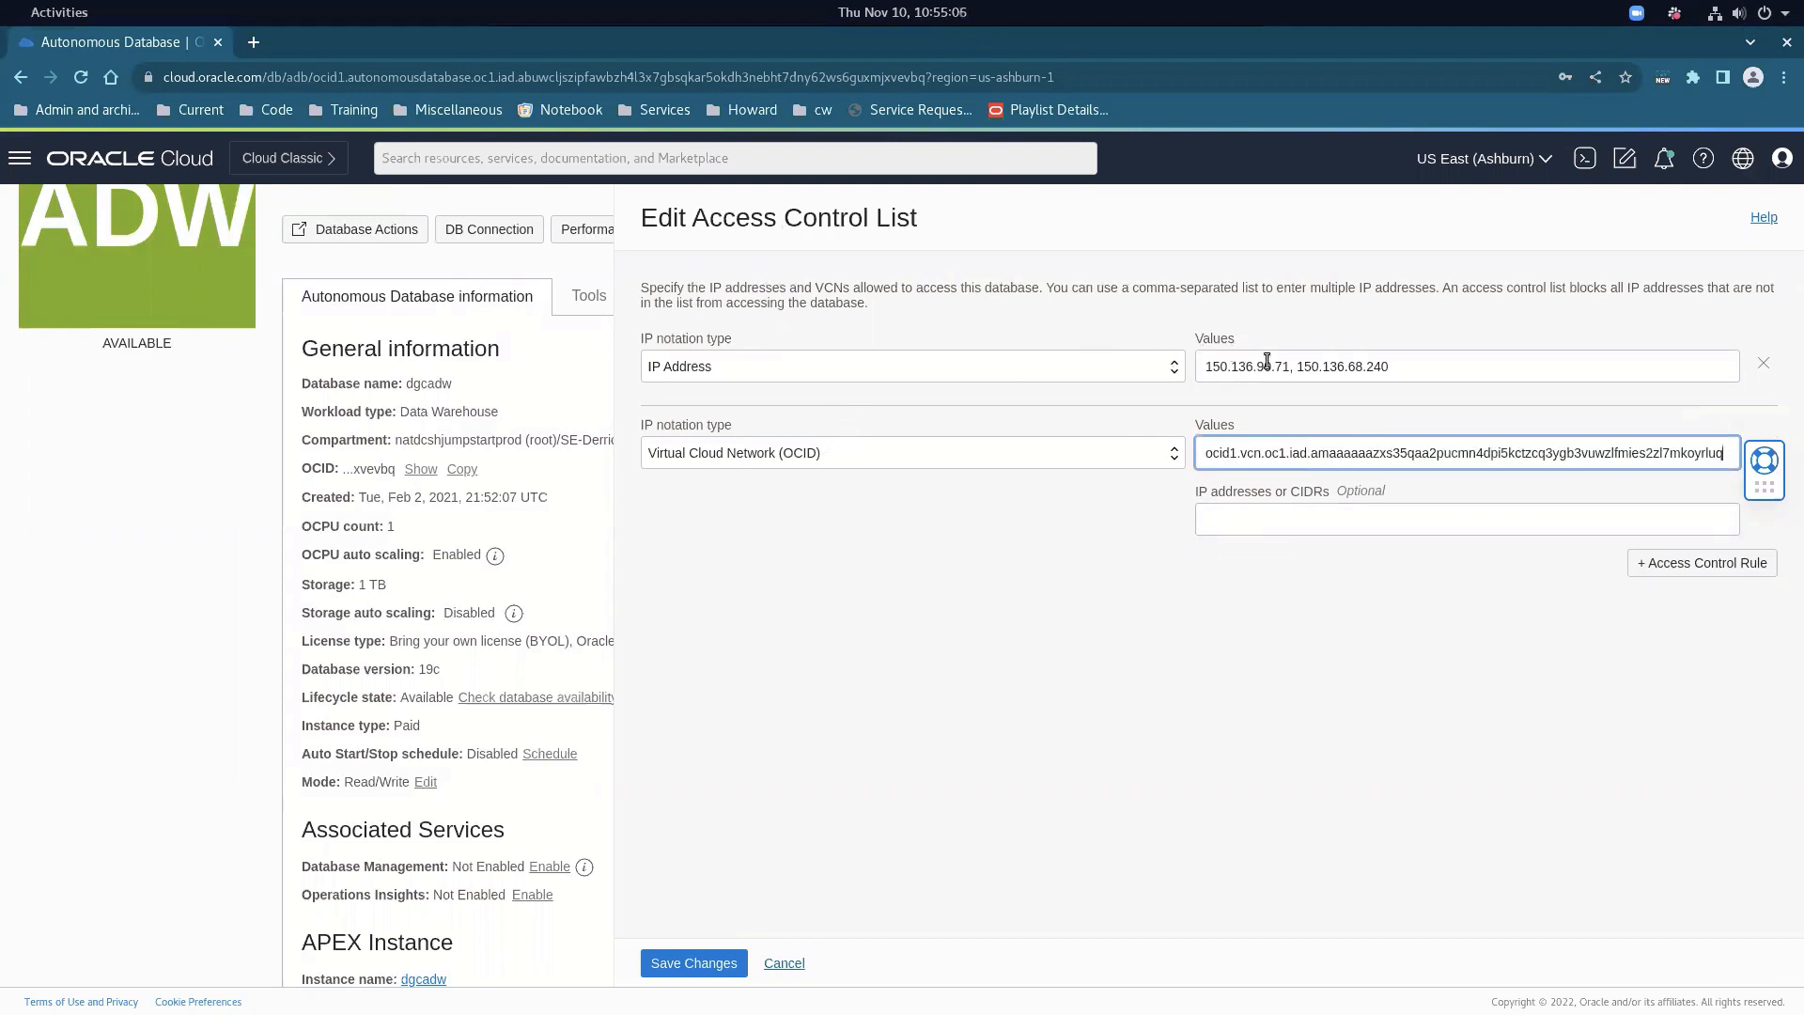
left_click(683, 966)
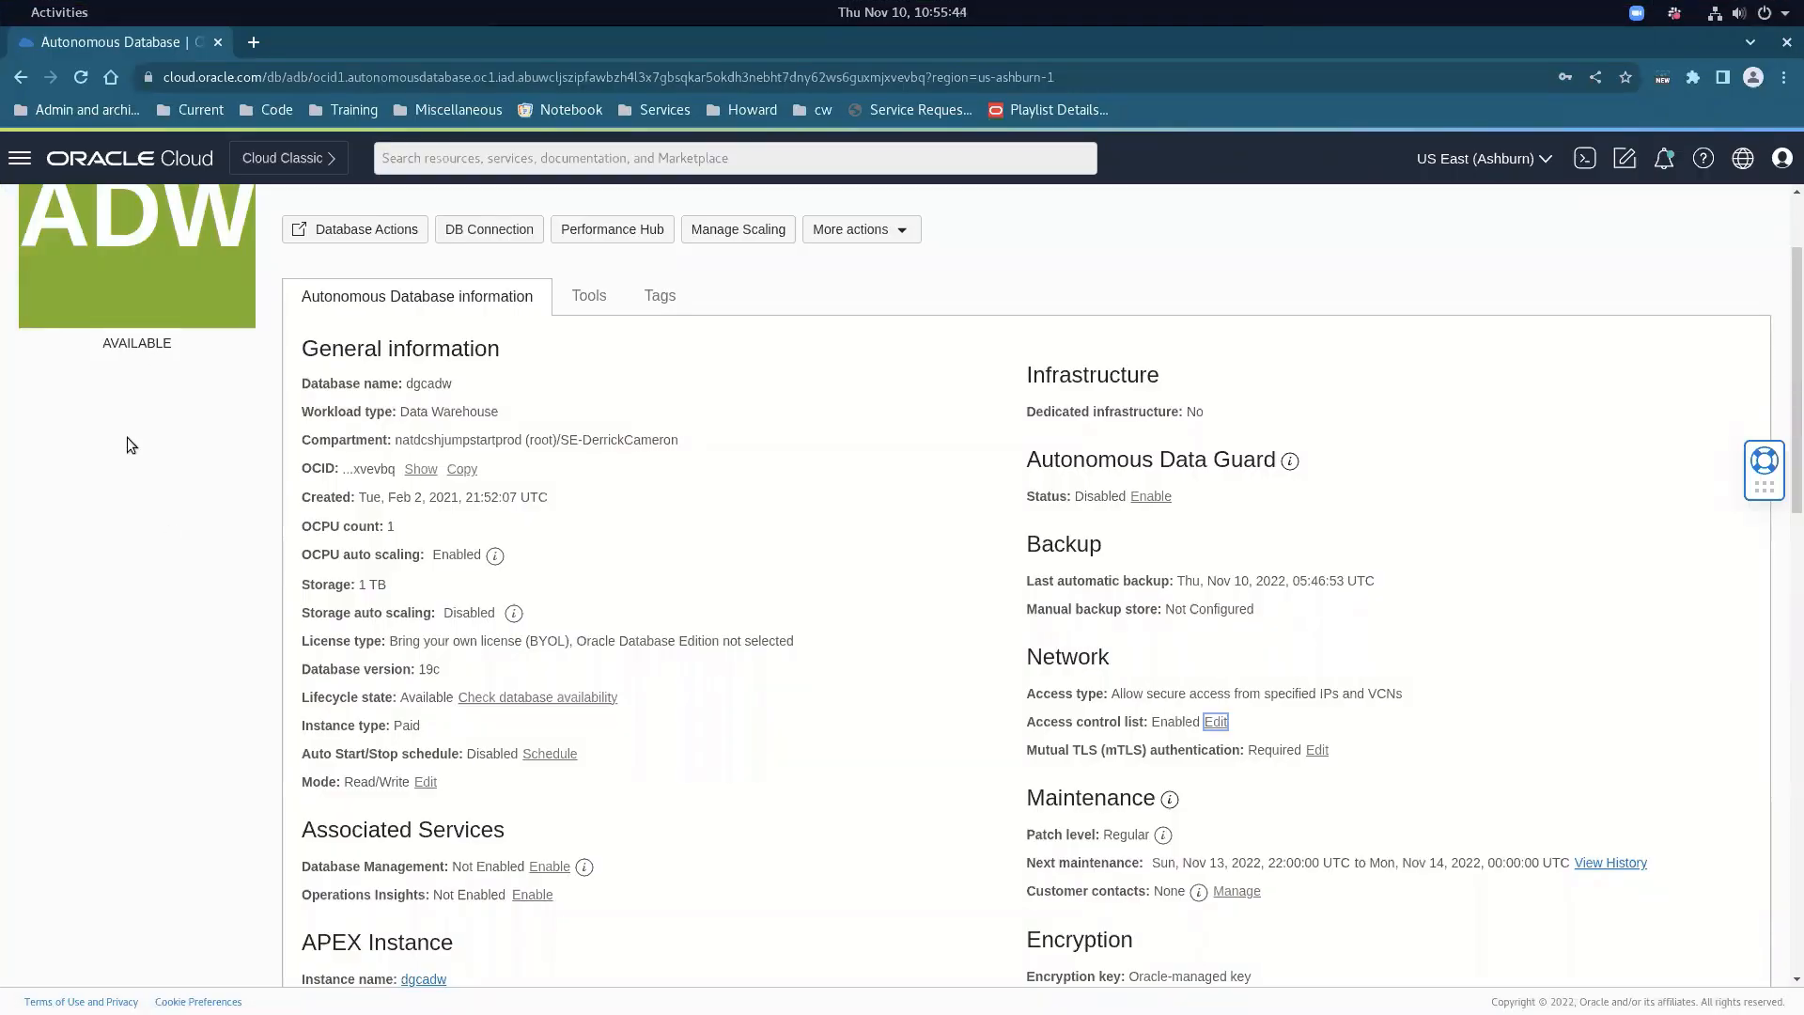
key("alt+Tab")
key("alt+Tab")
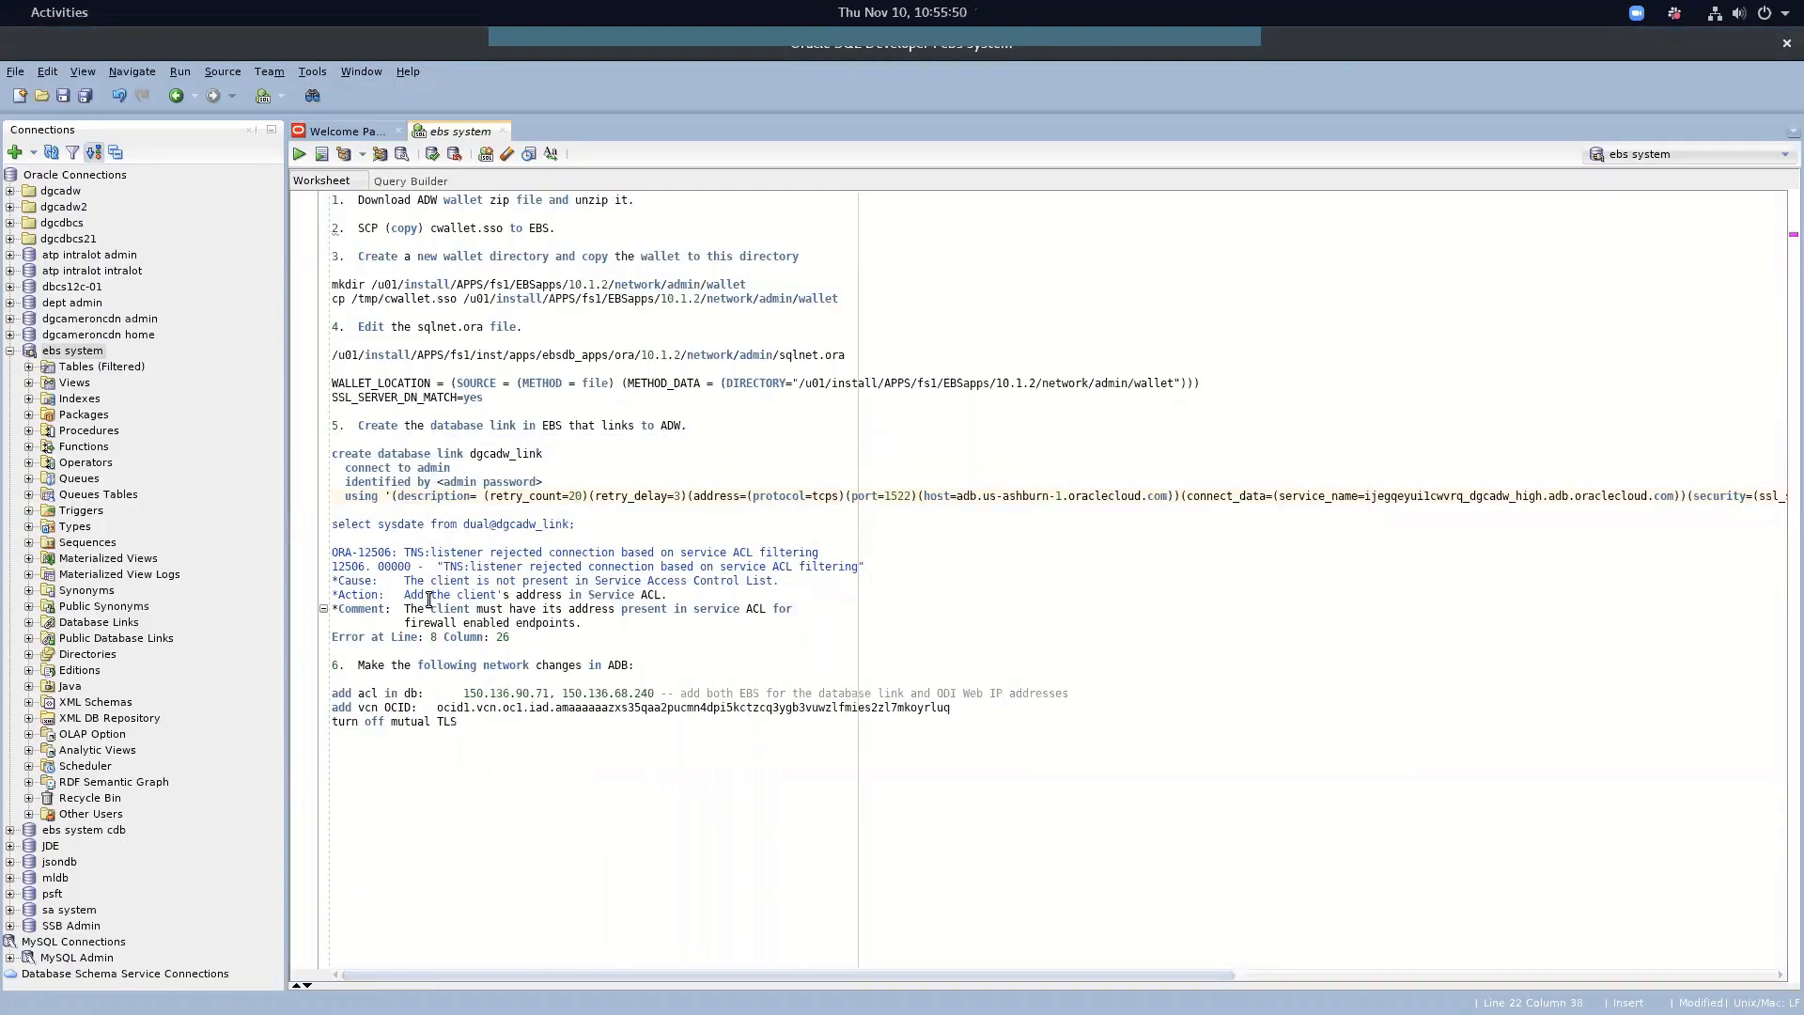
Run 'select sysdate from dual@dgcadw_link' to test the database link
triple_click(434, 524)
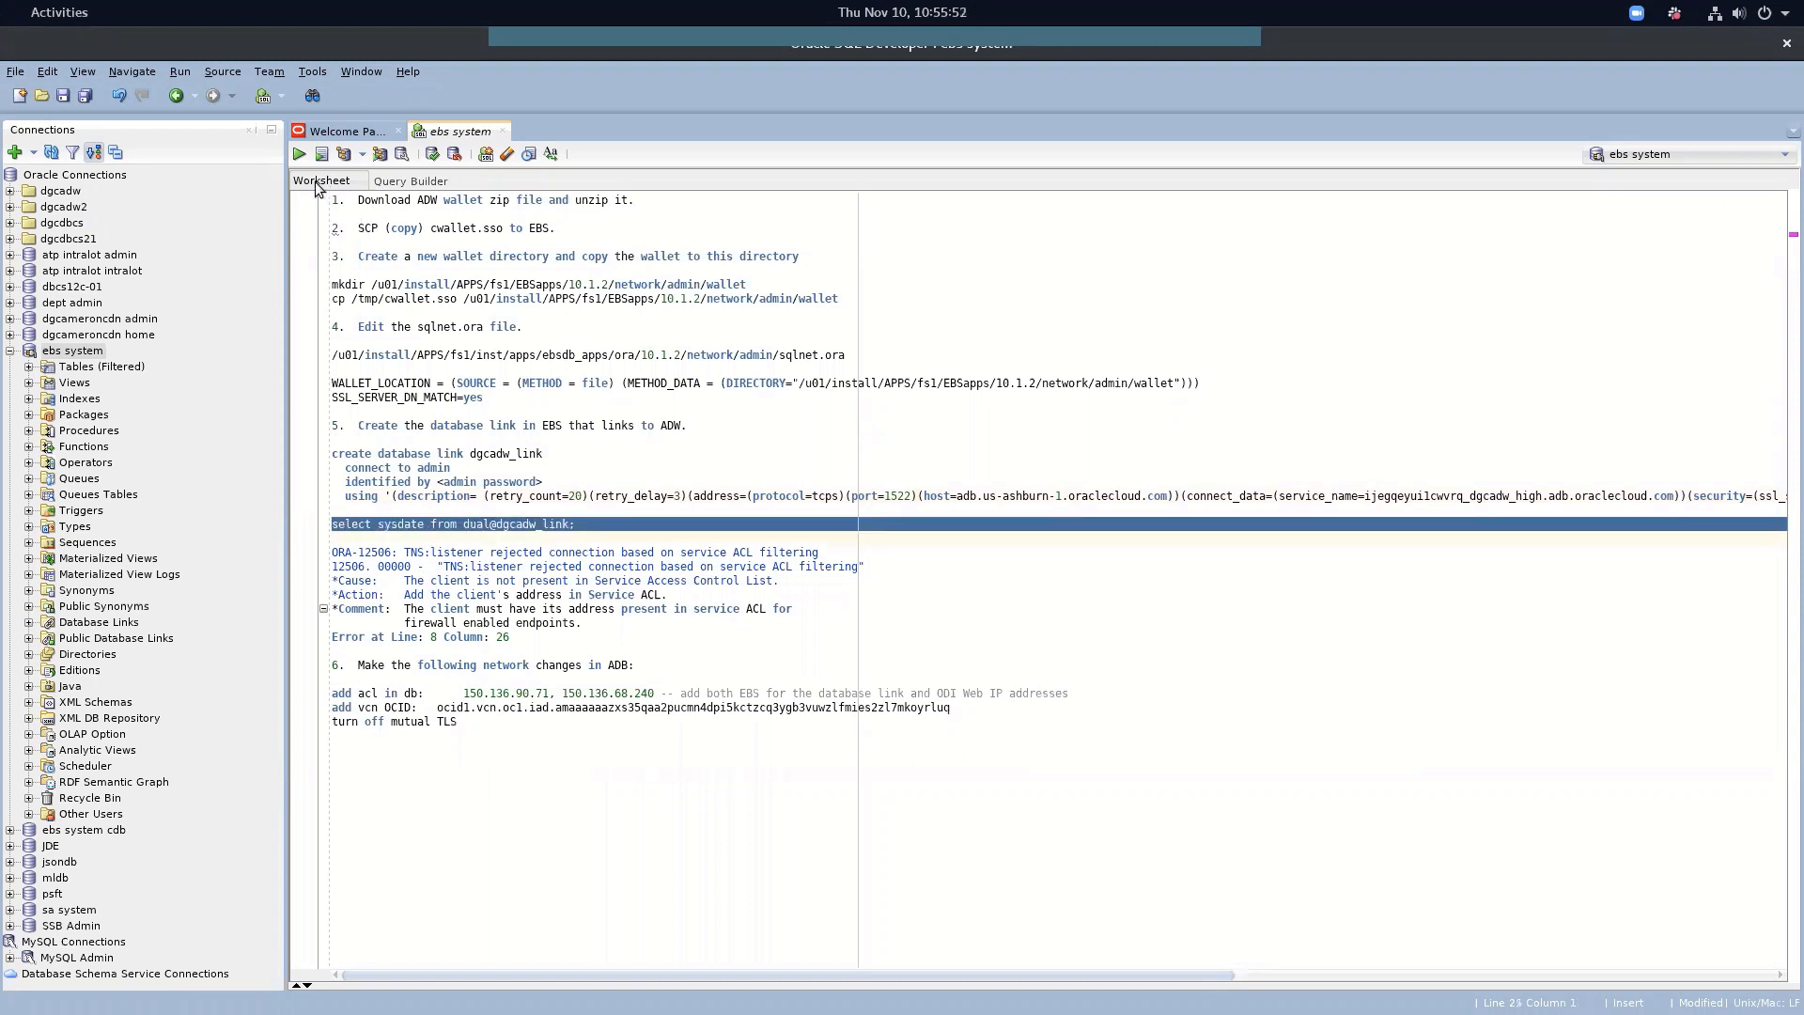
left_click(294, 153)
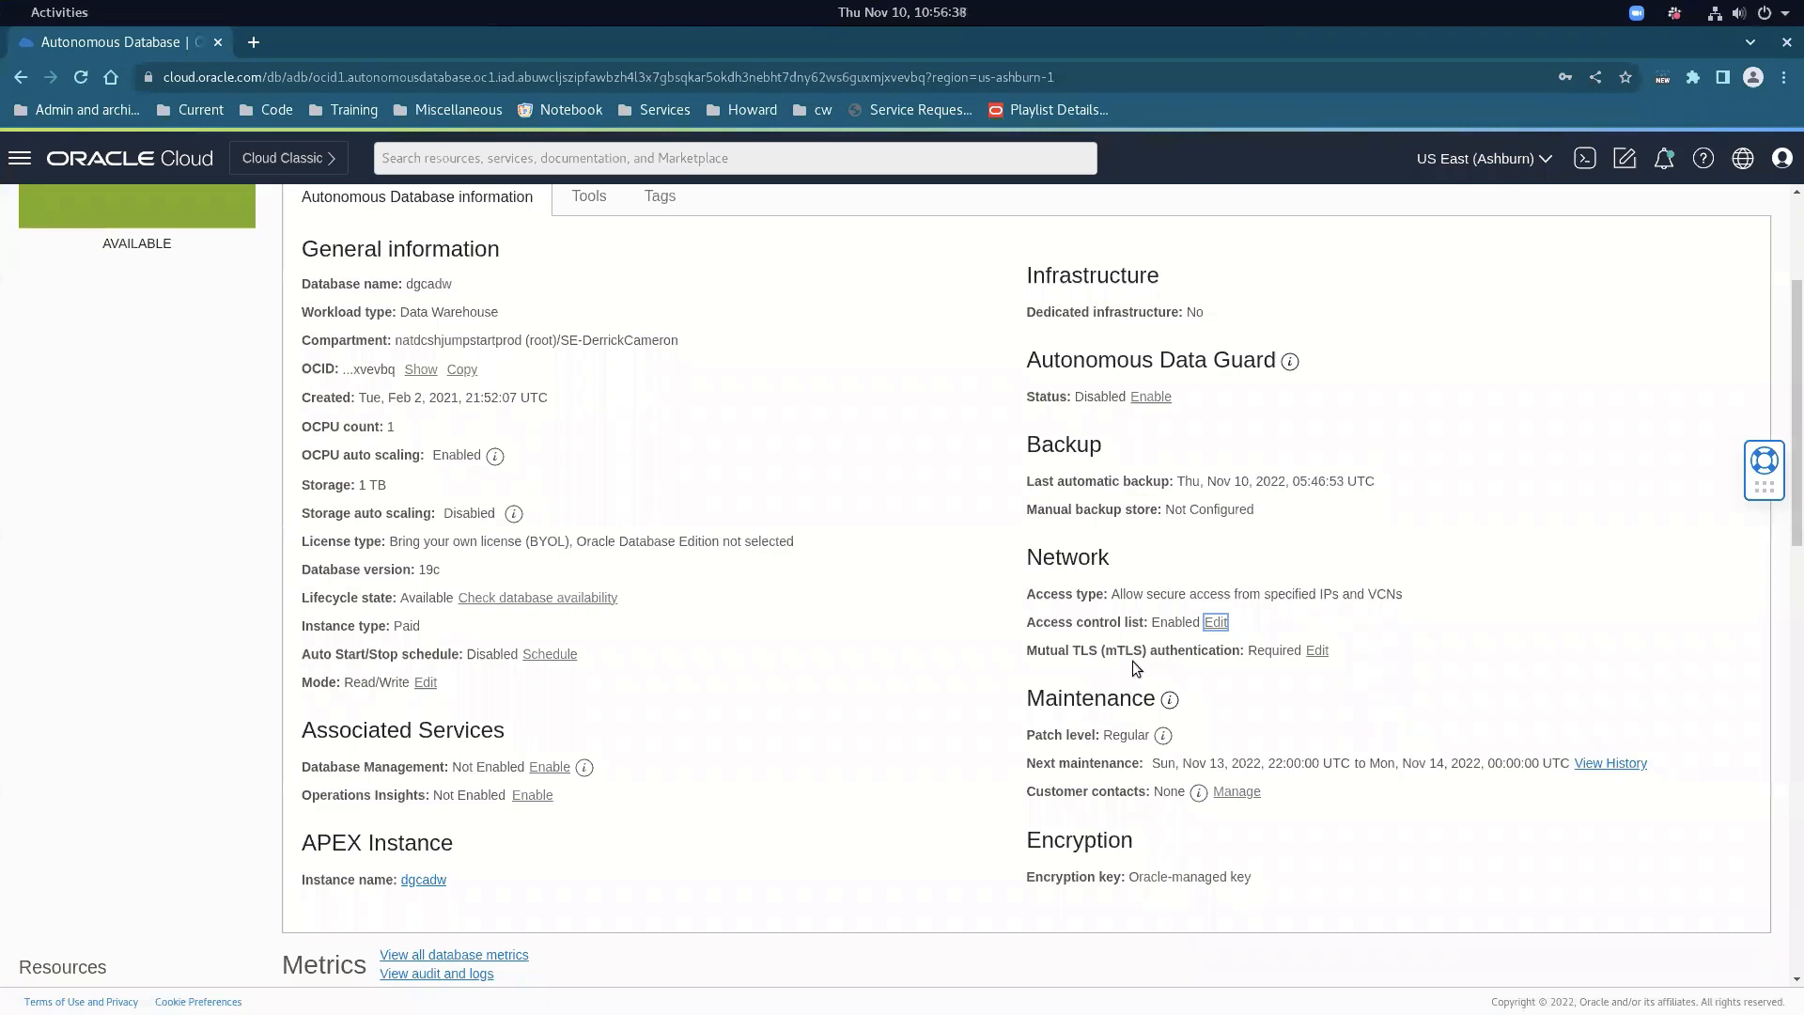
Uncheck Require mutual TLS for dgcadw and save the change
left_click(1317, 652)
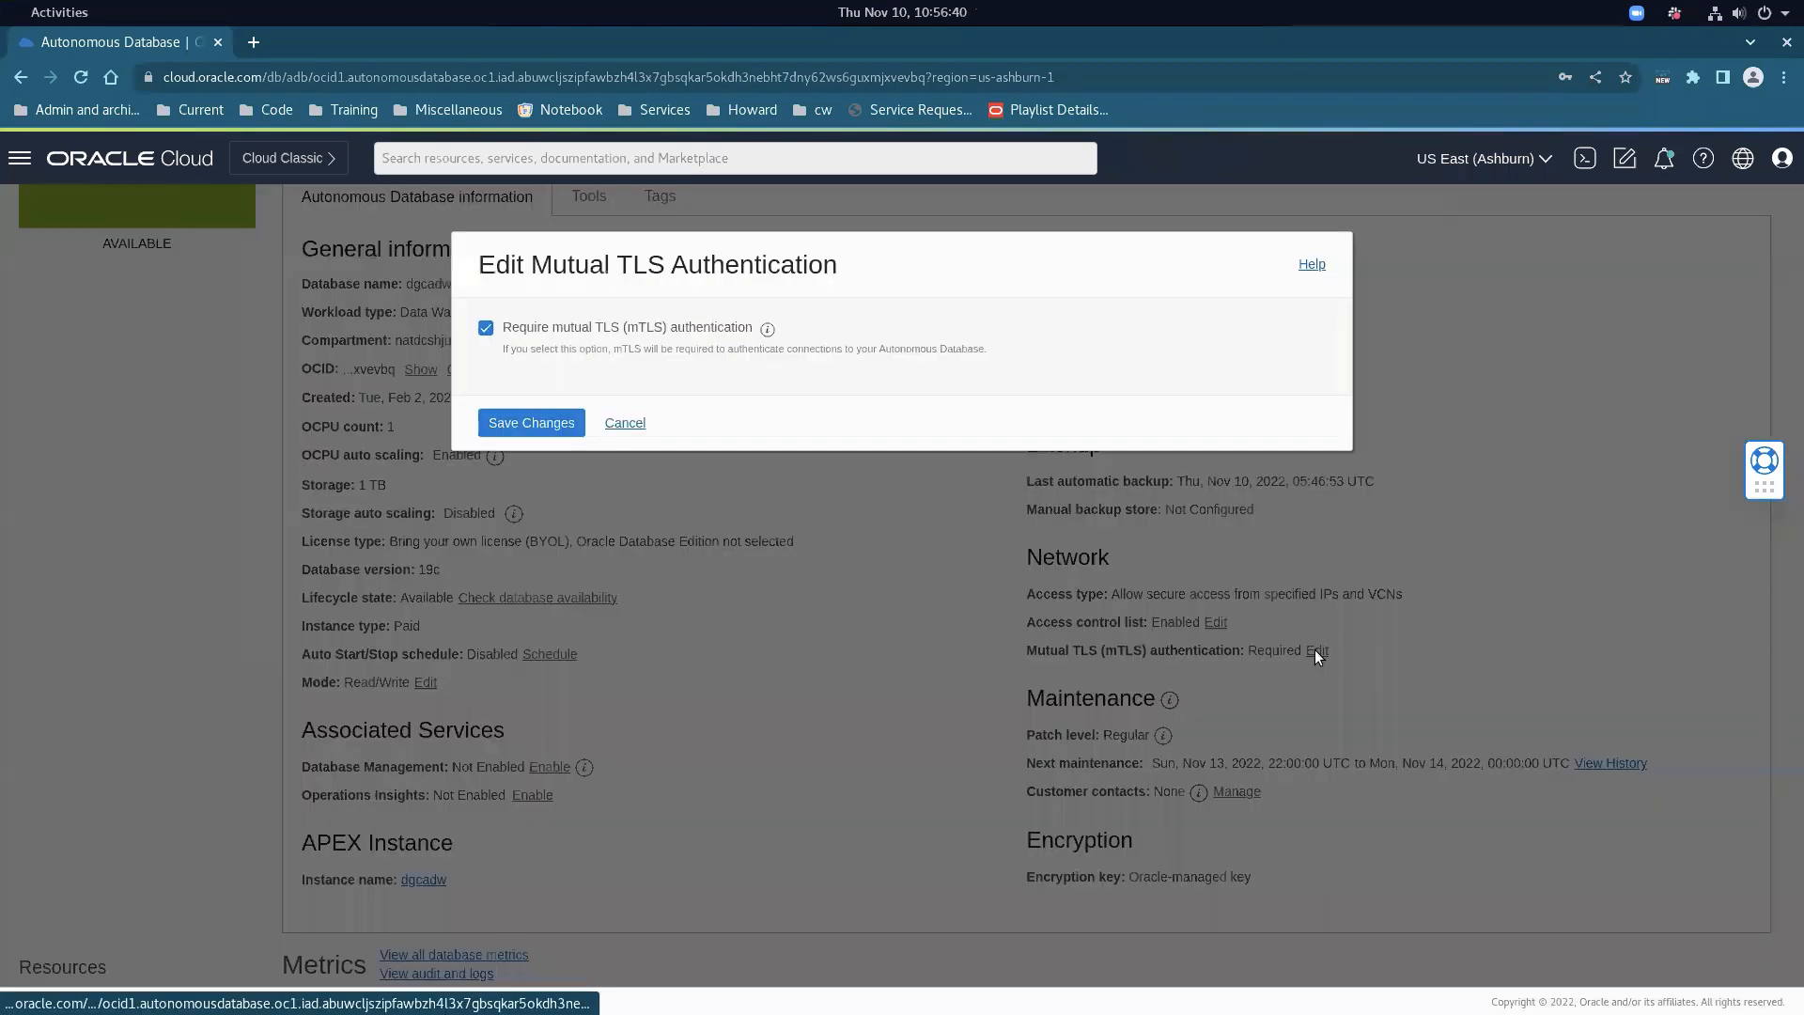
left_click(485, 328)
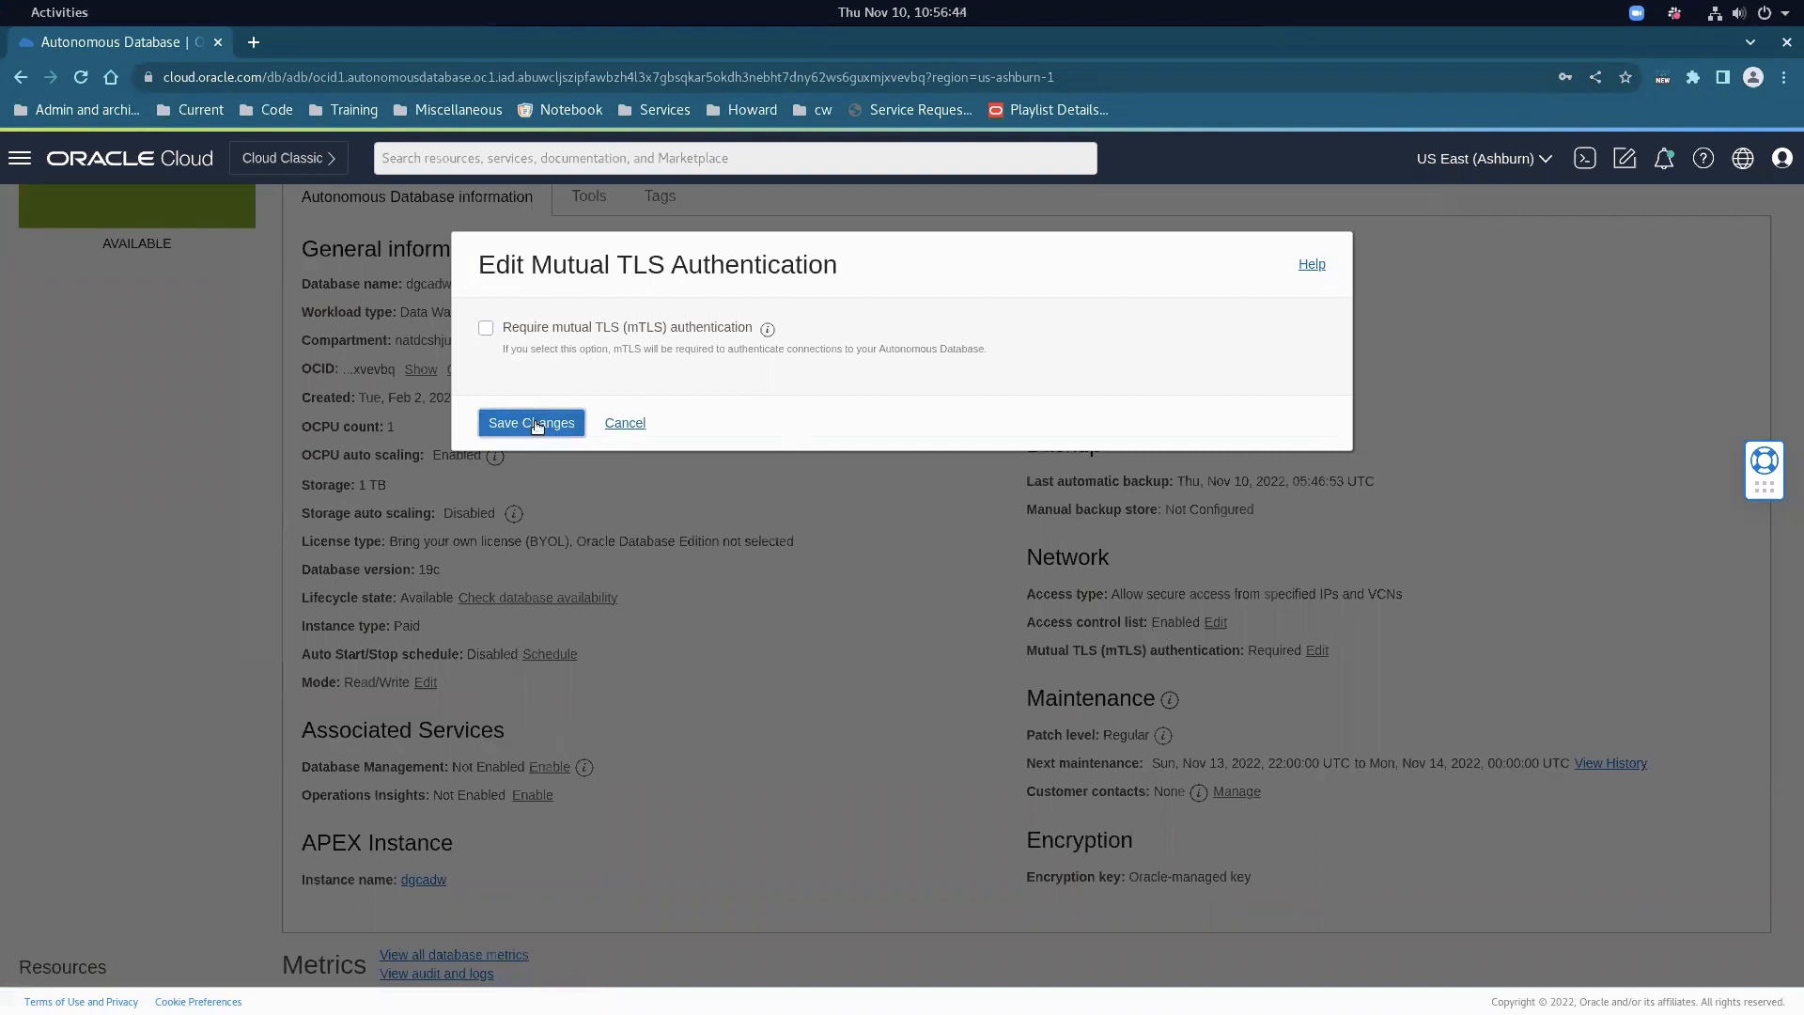
left_click(532, 422)
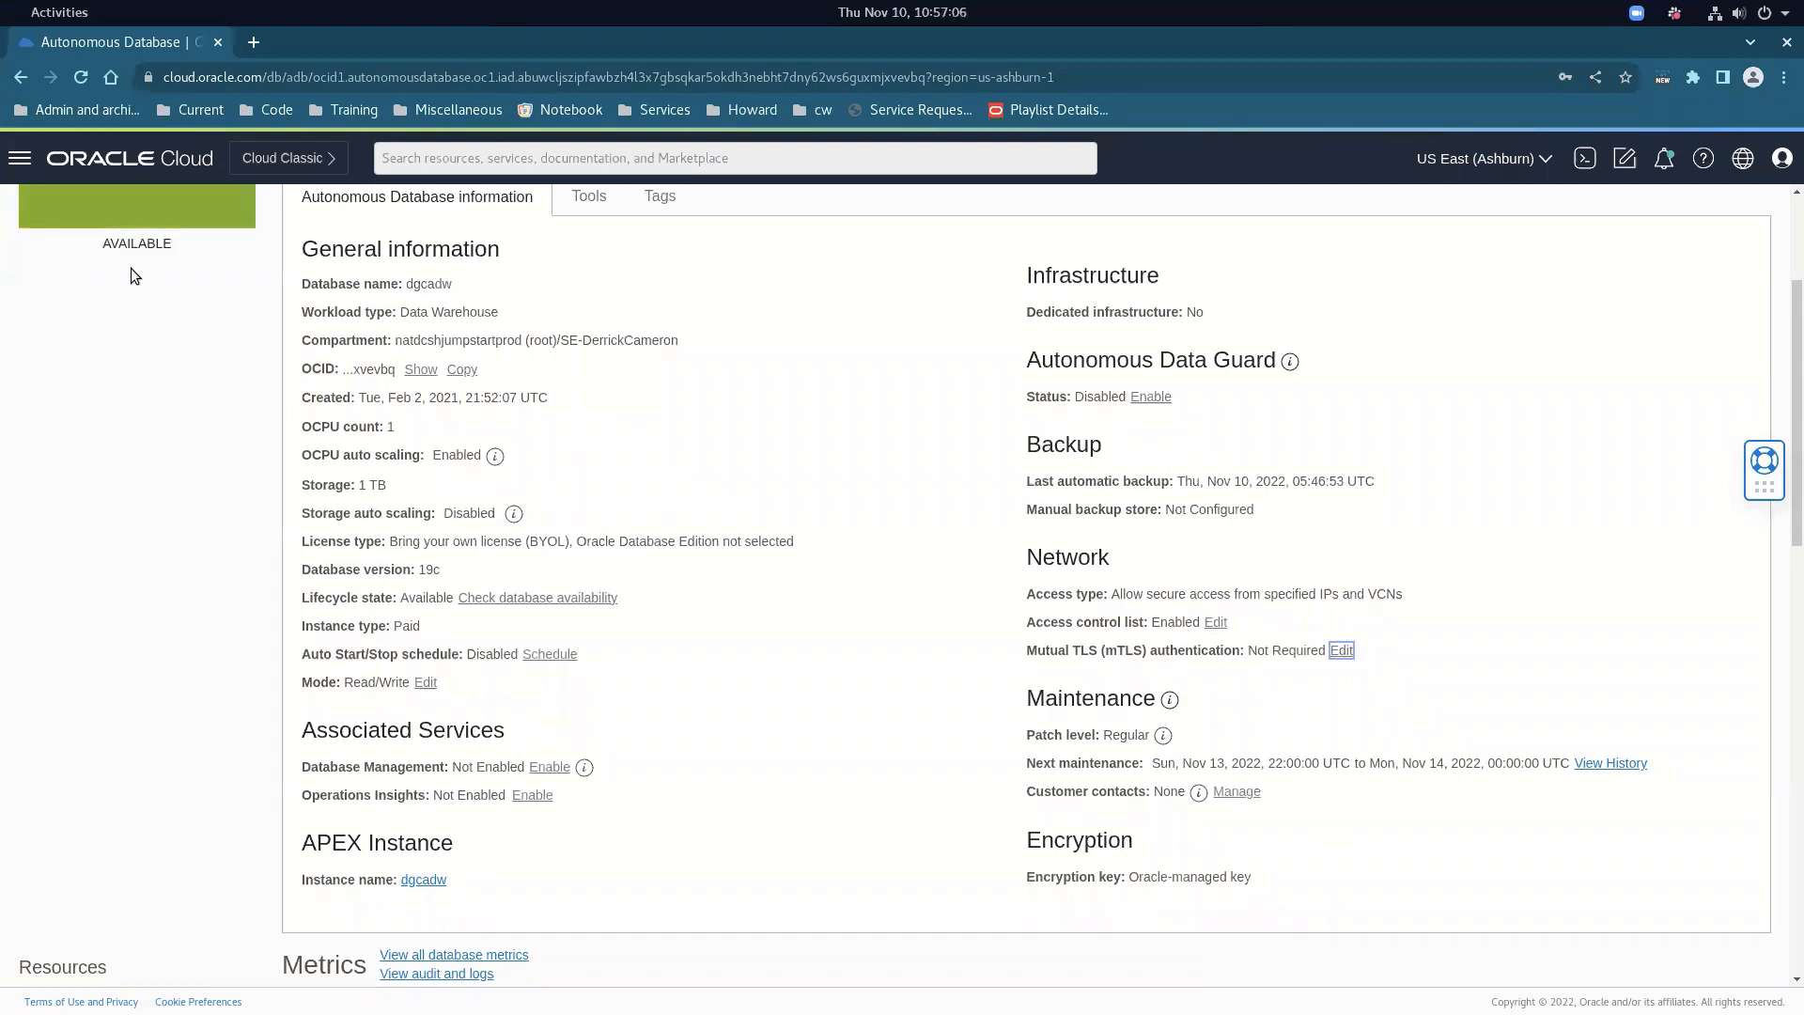
key("alt+Tab")
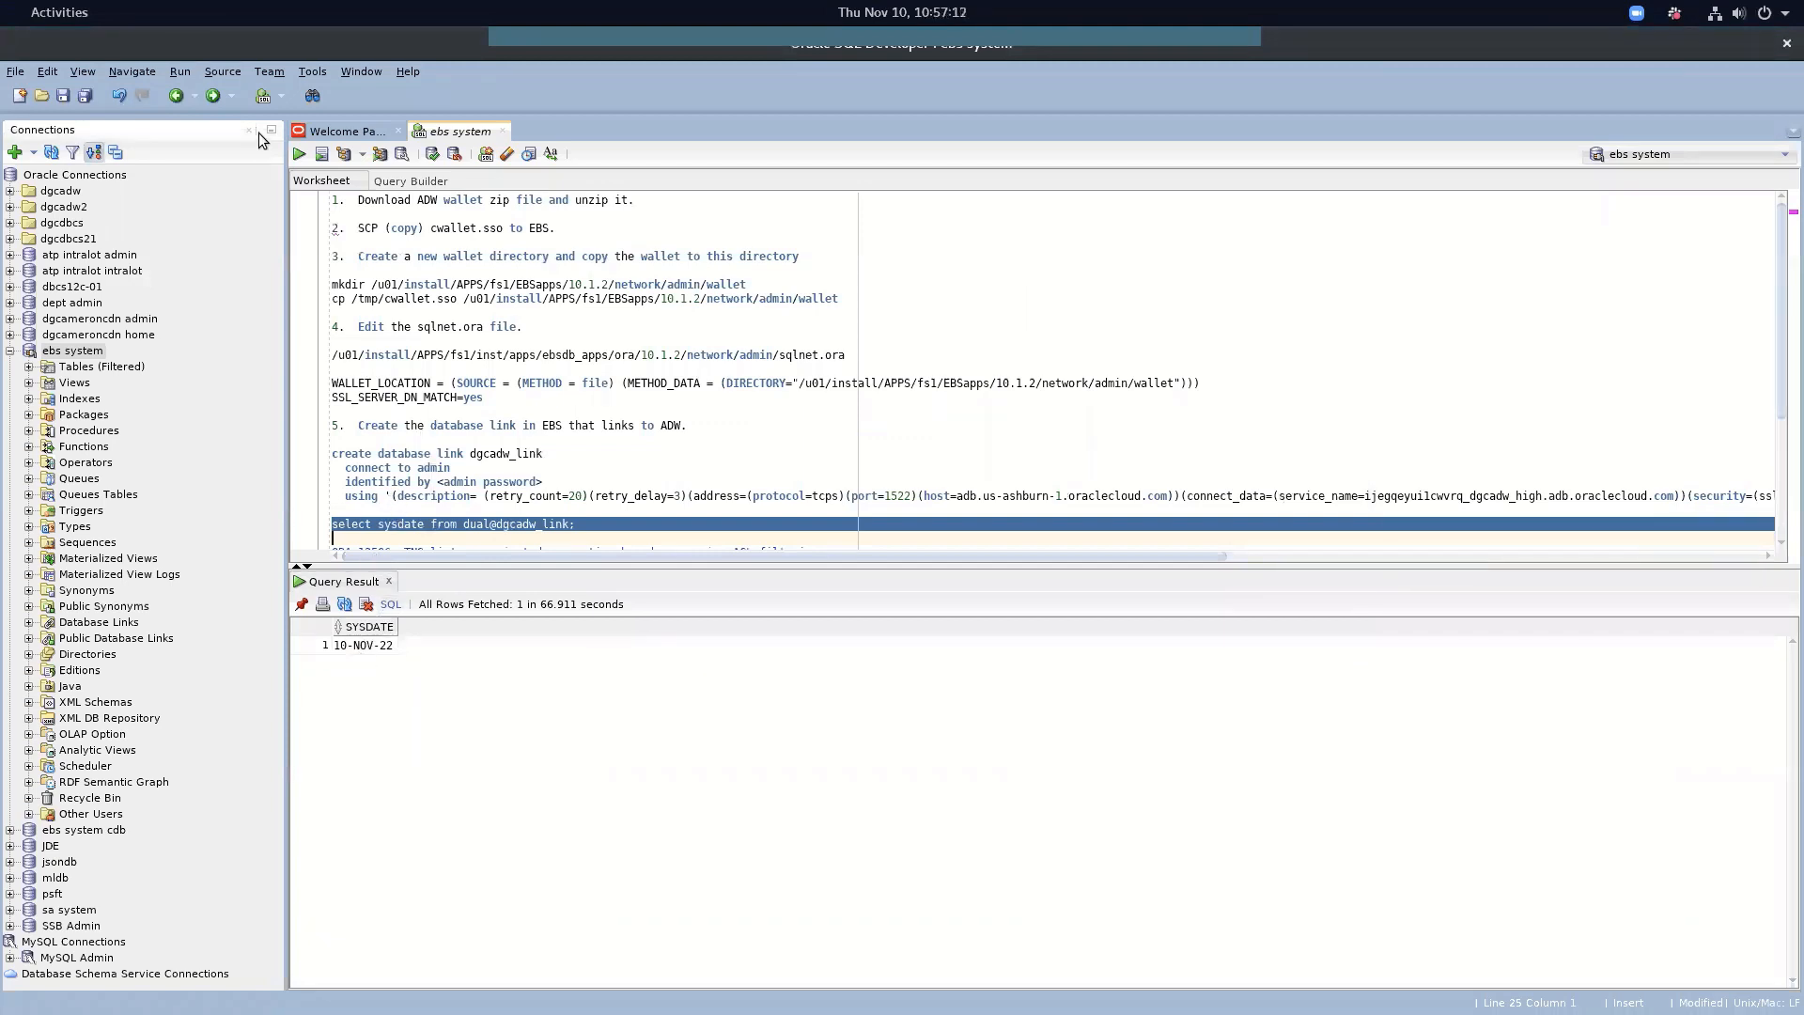
Re-run the sysdate test query and start a new line below the notes
left_click(297, 154)
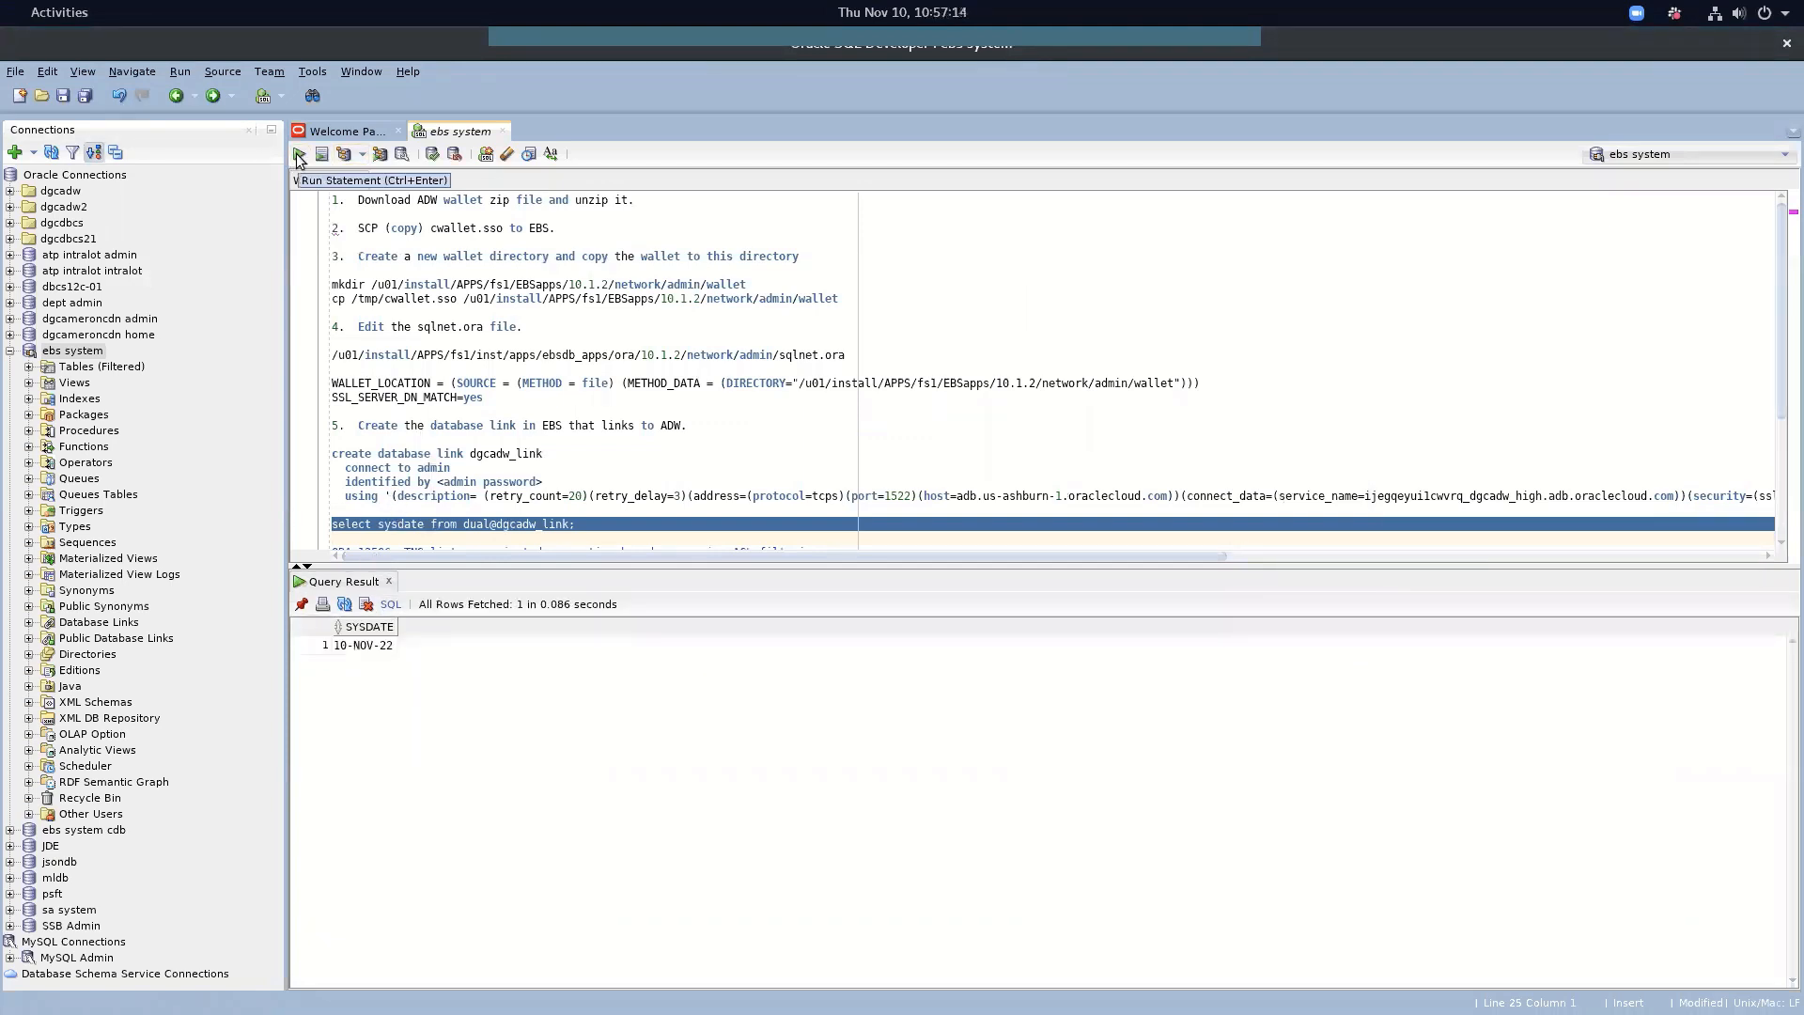
left_click_drag(536, 560, 536, 593)
scroll(520, 502, "down", 4)
scroll(520, 502, "up", 2)
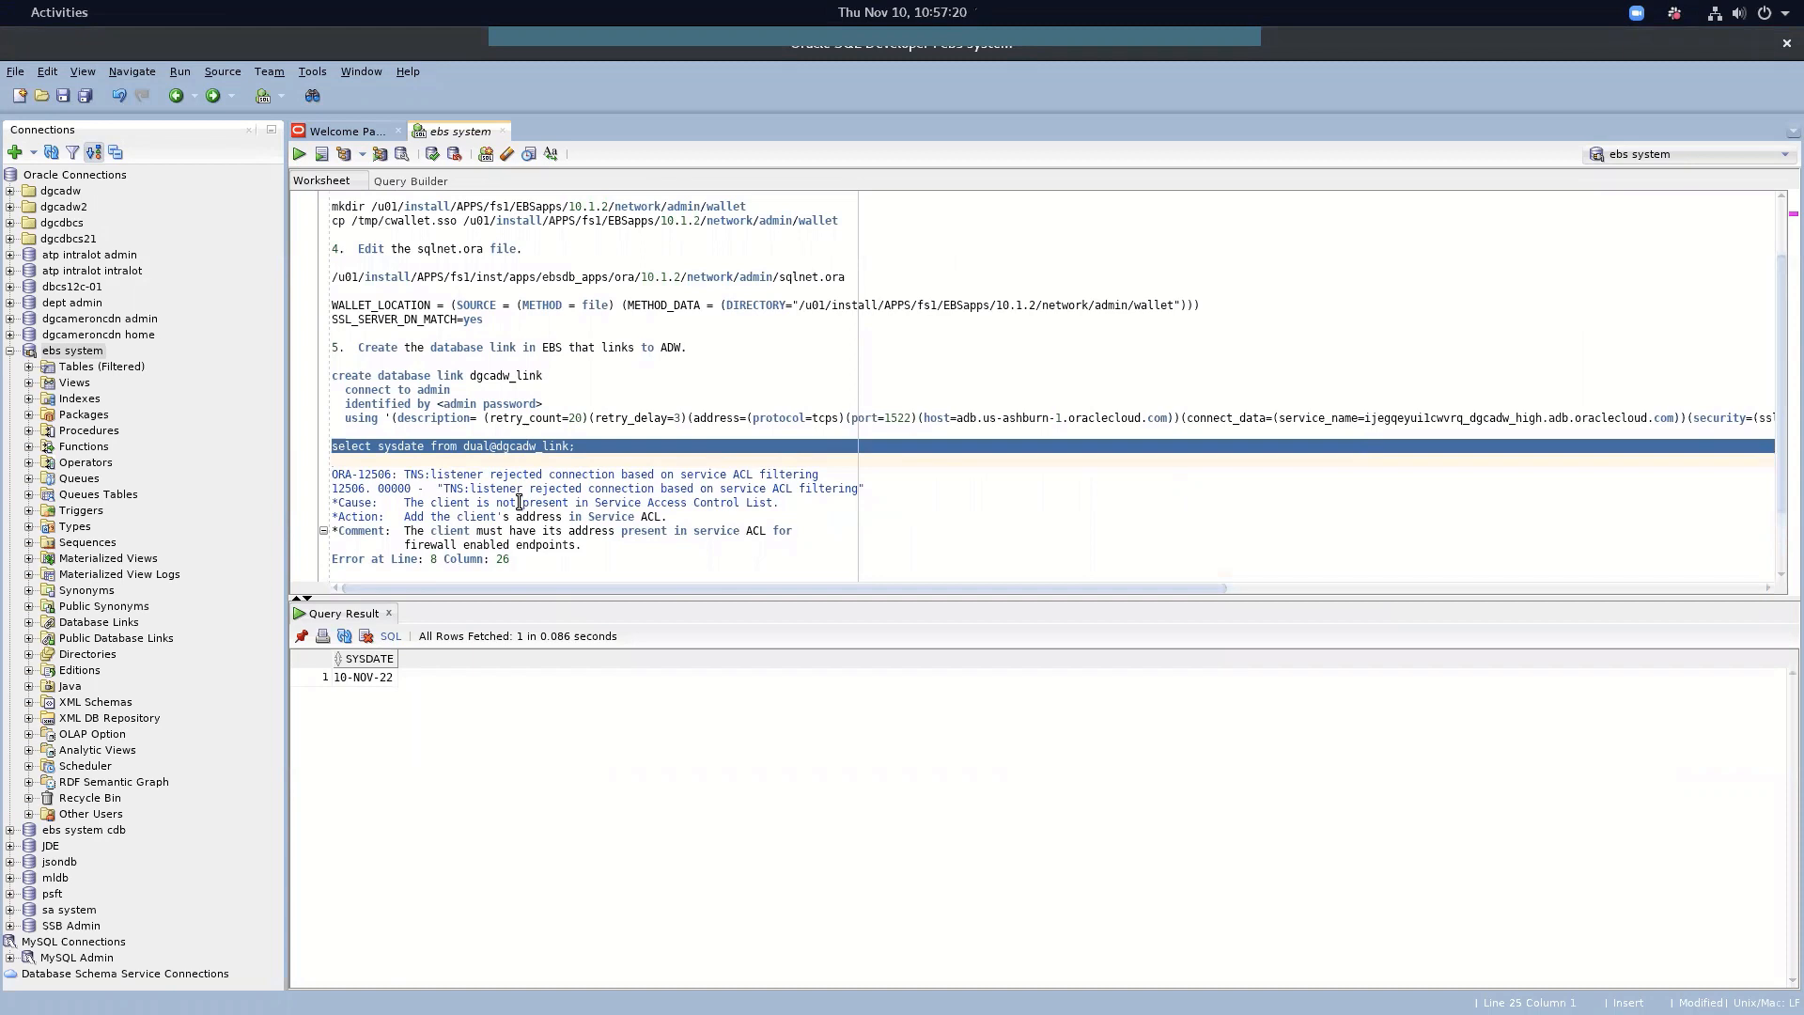
scroll(520, 502, "down", 2)
left_click(518, 560)
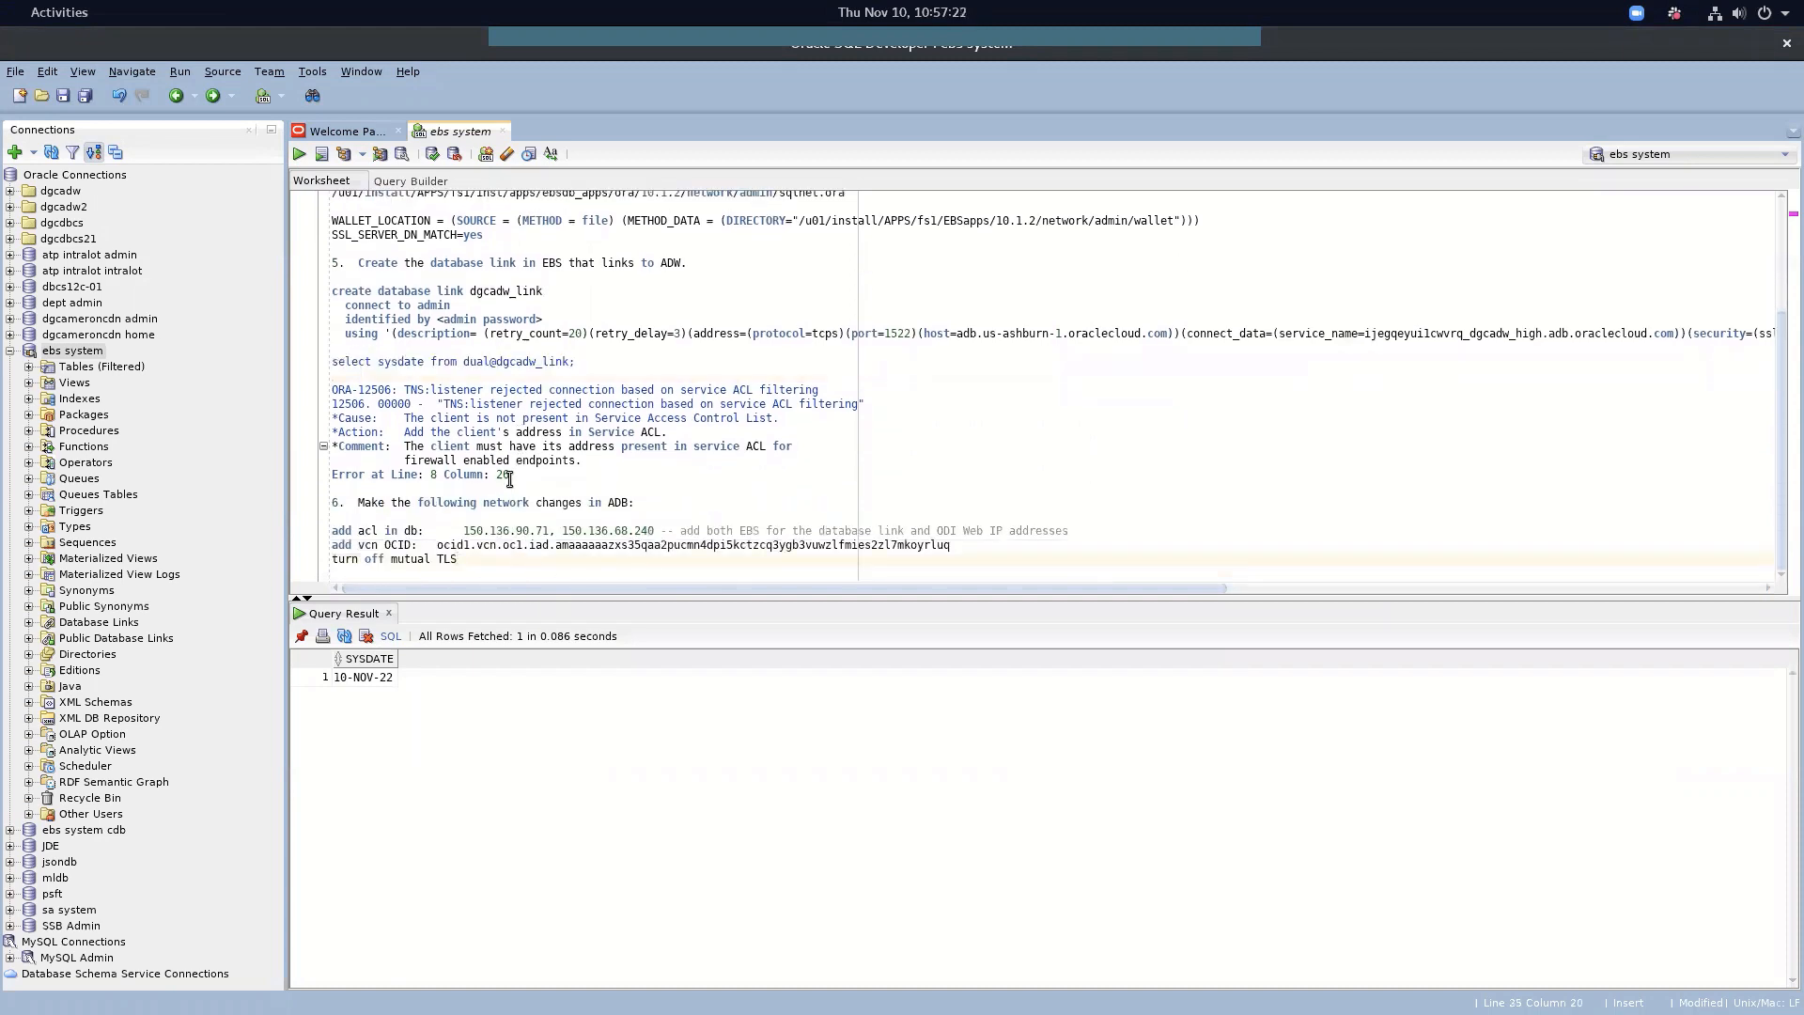
key("Return")
key("Return")
key("Return")
key("Return")
key("Return")
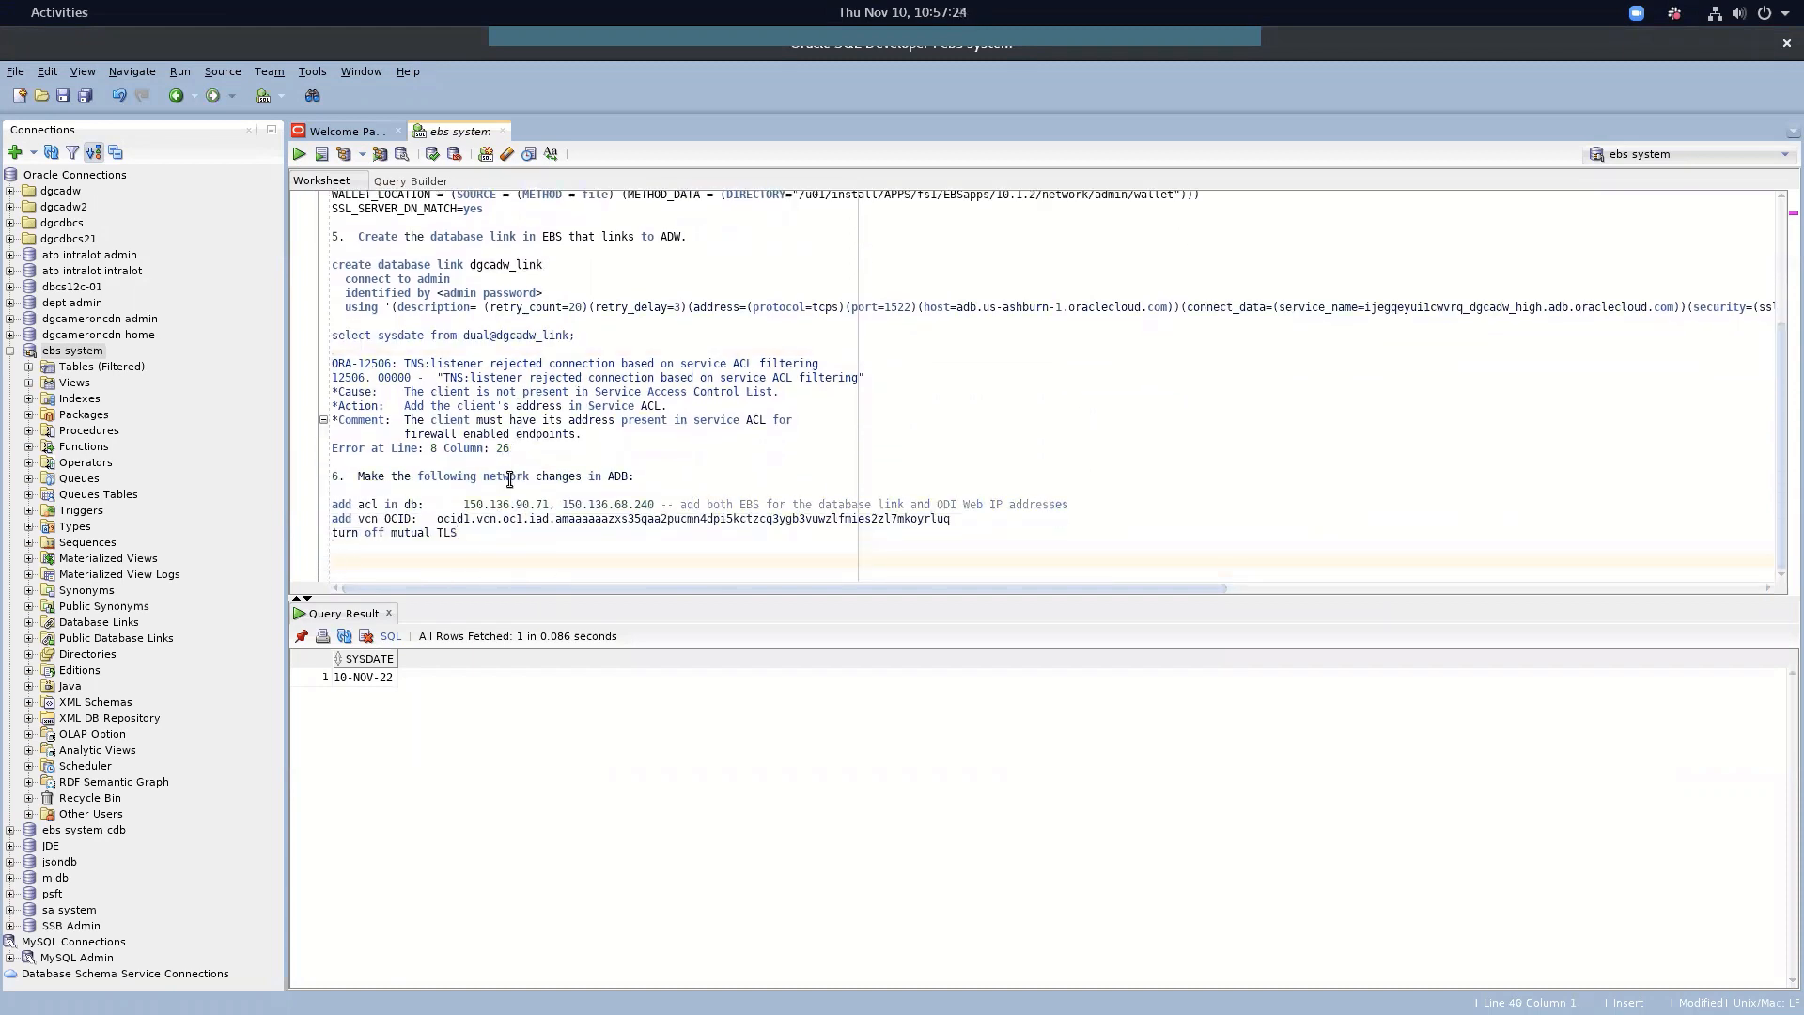
Write 'insert into demo.gl_balances_di@dgcadw_link select * from gl.gl_balances;'
type("insert into ")
type("gl_")
key("BackSpace")
key("BackSpace")
key("BackSpace")
type("demo.gl_balances_di select * ")
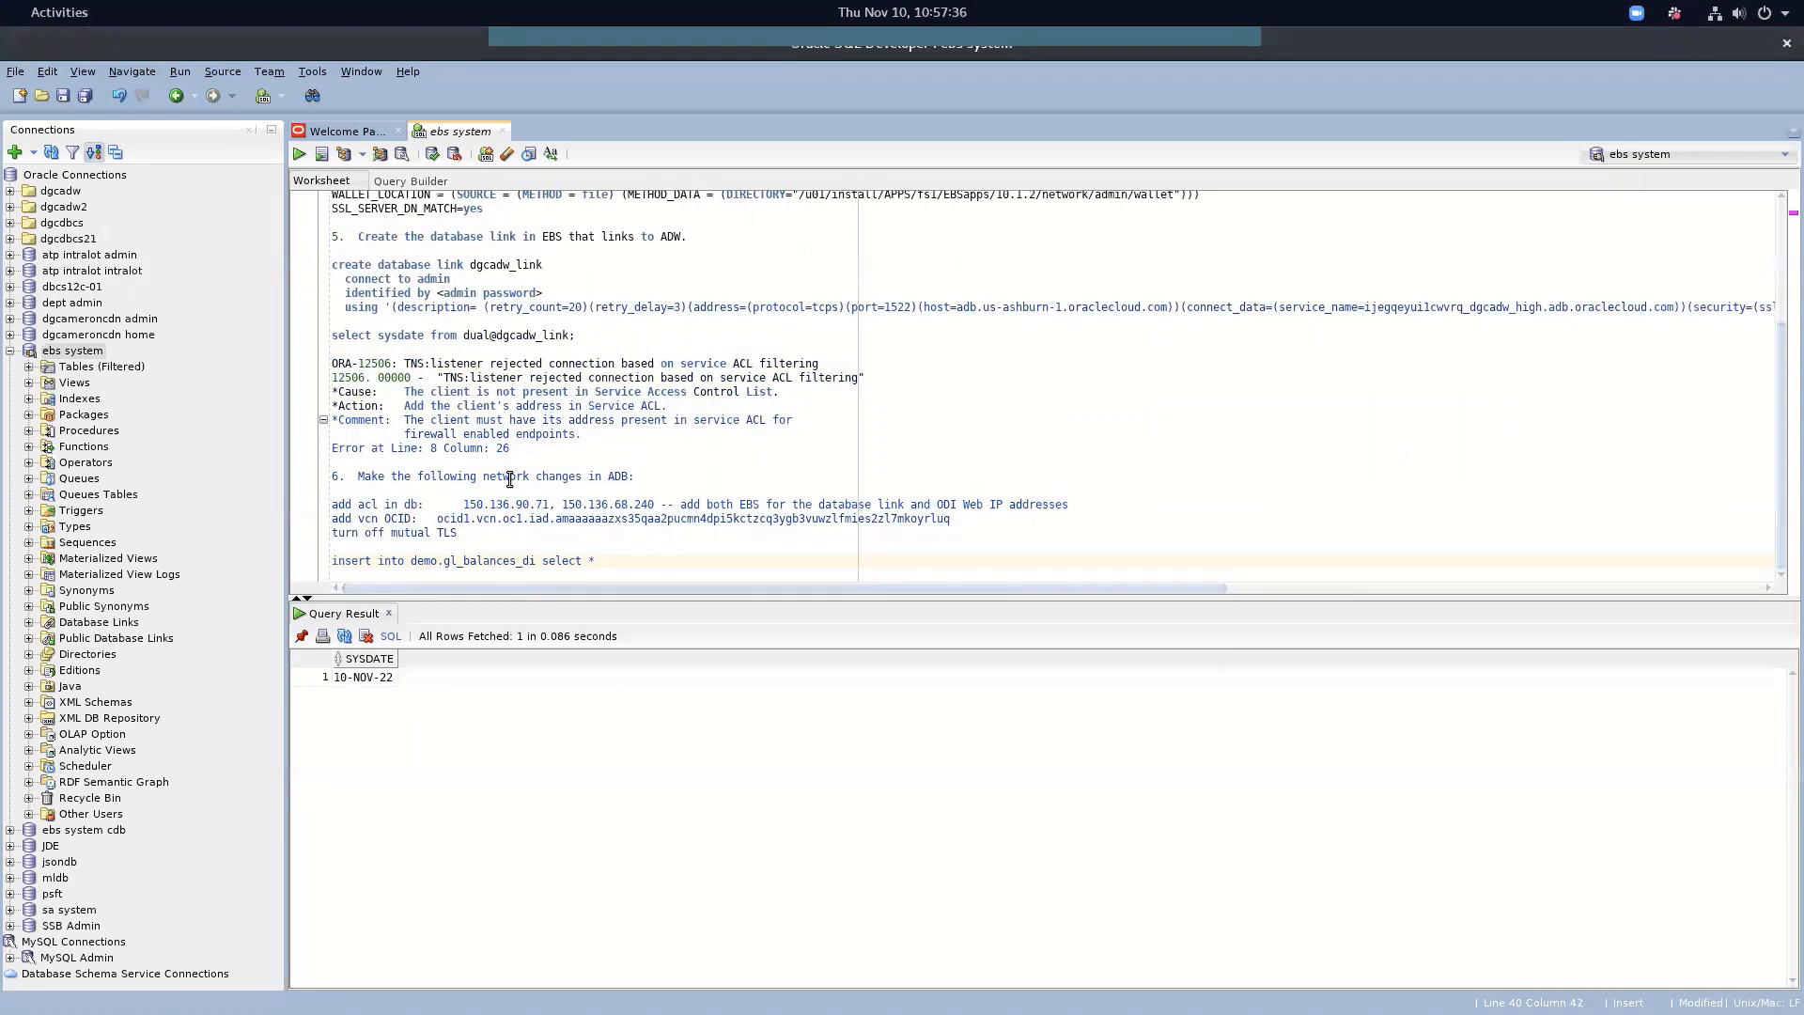
type("from gl.gl_balances")
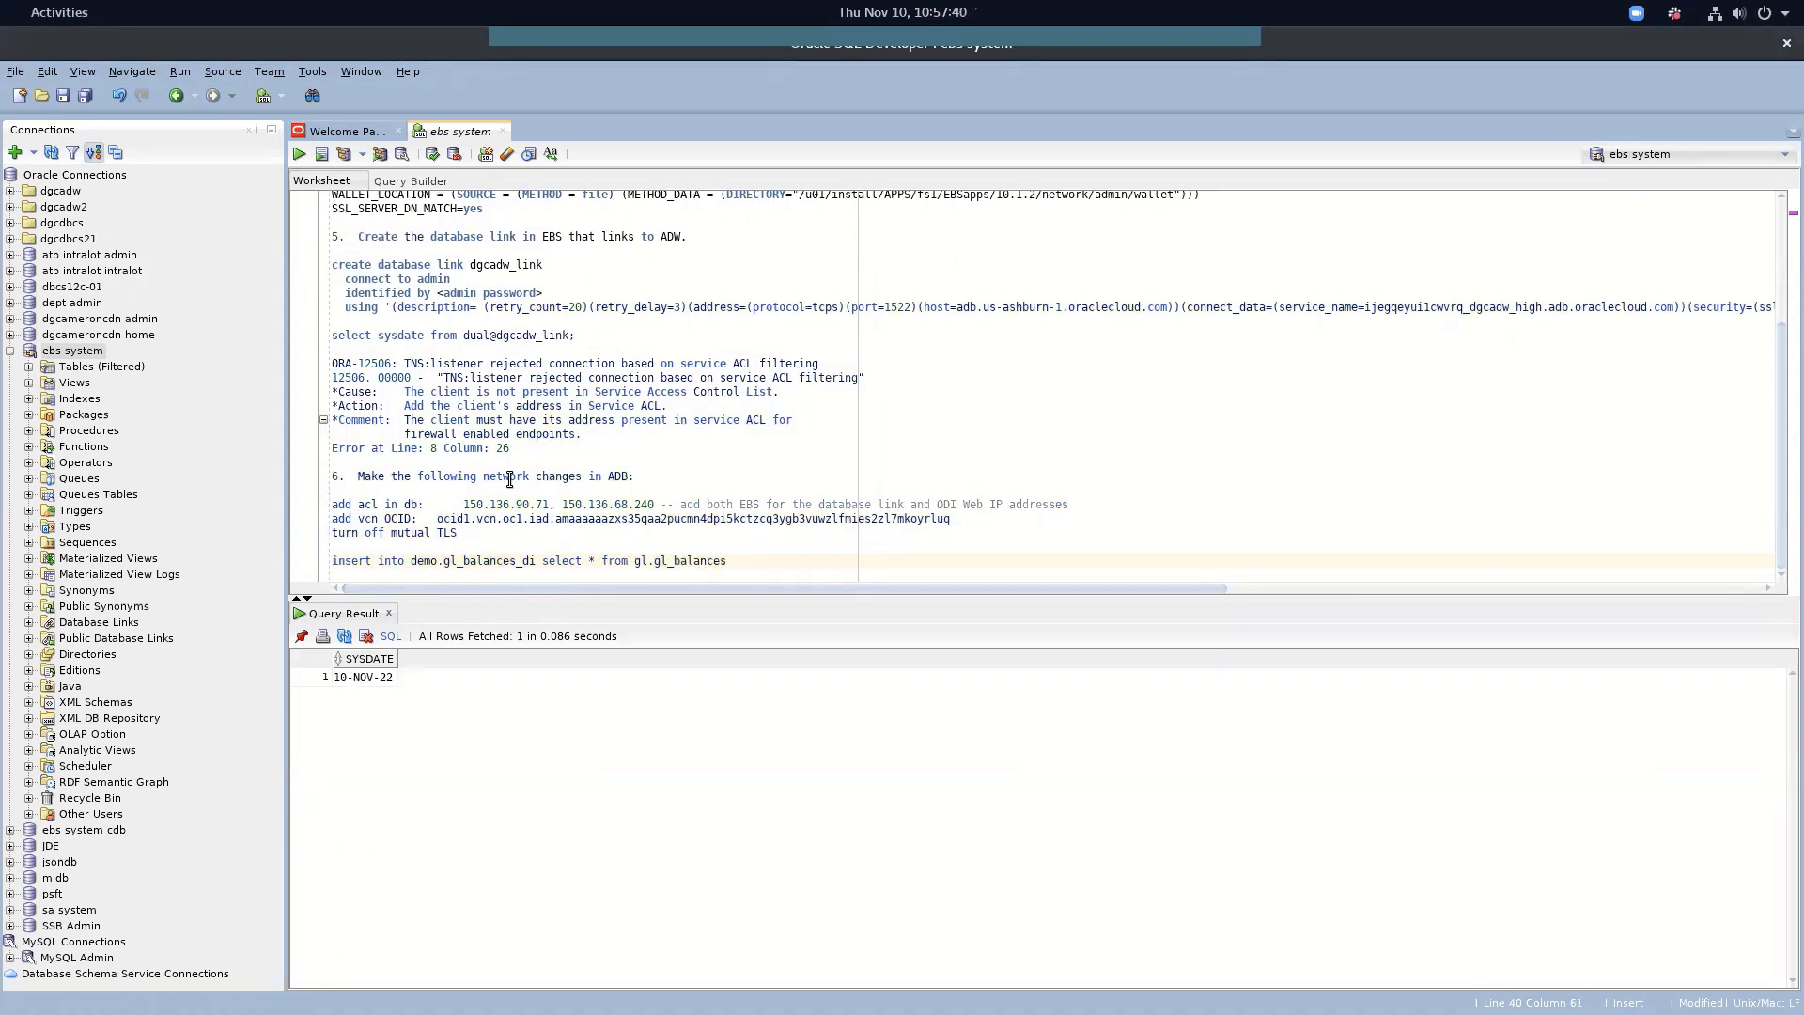
key("ctrl+Left")
key("ctrl+Left")
key("ctrl+Left")
key("ctrl+Left")
key("ctrl+Left")
type("@")
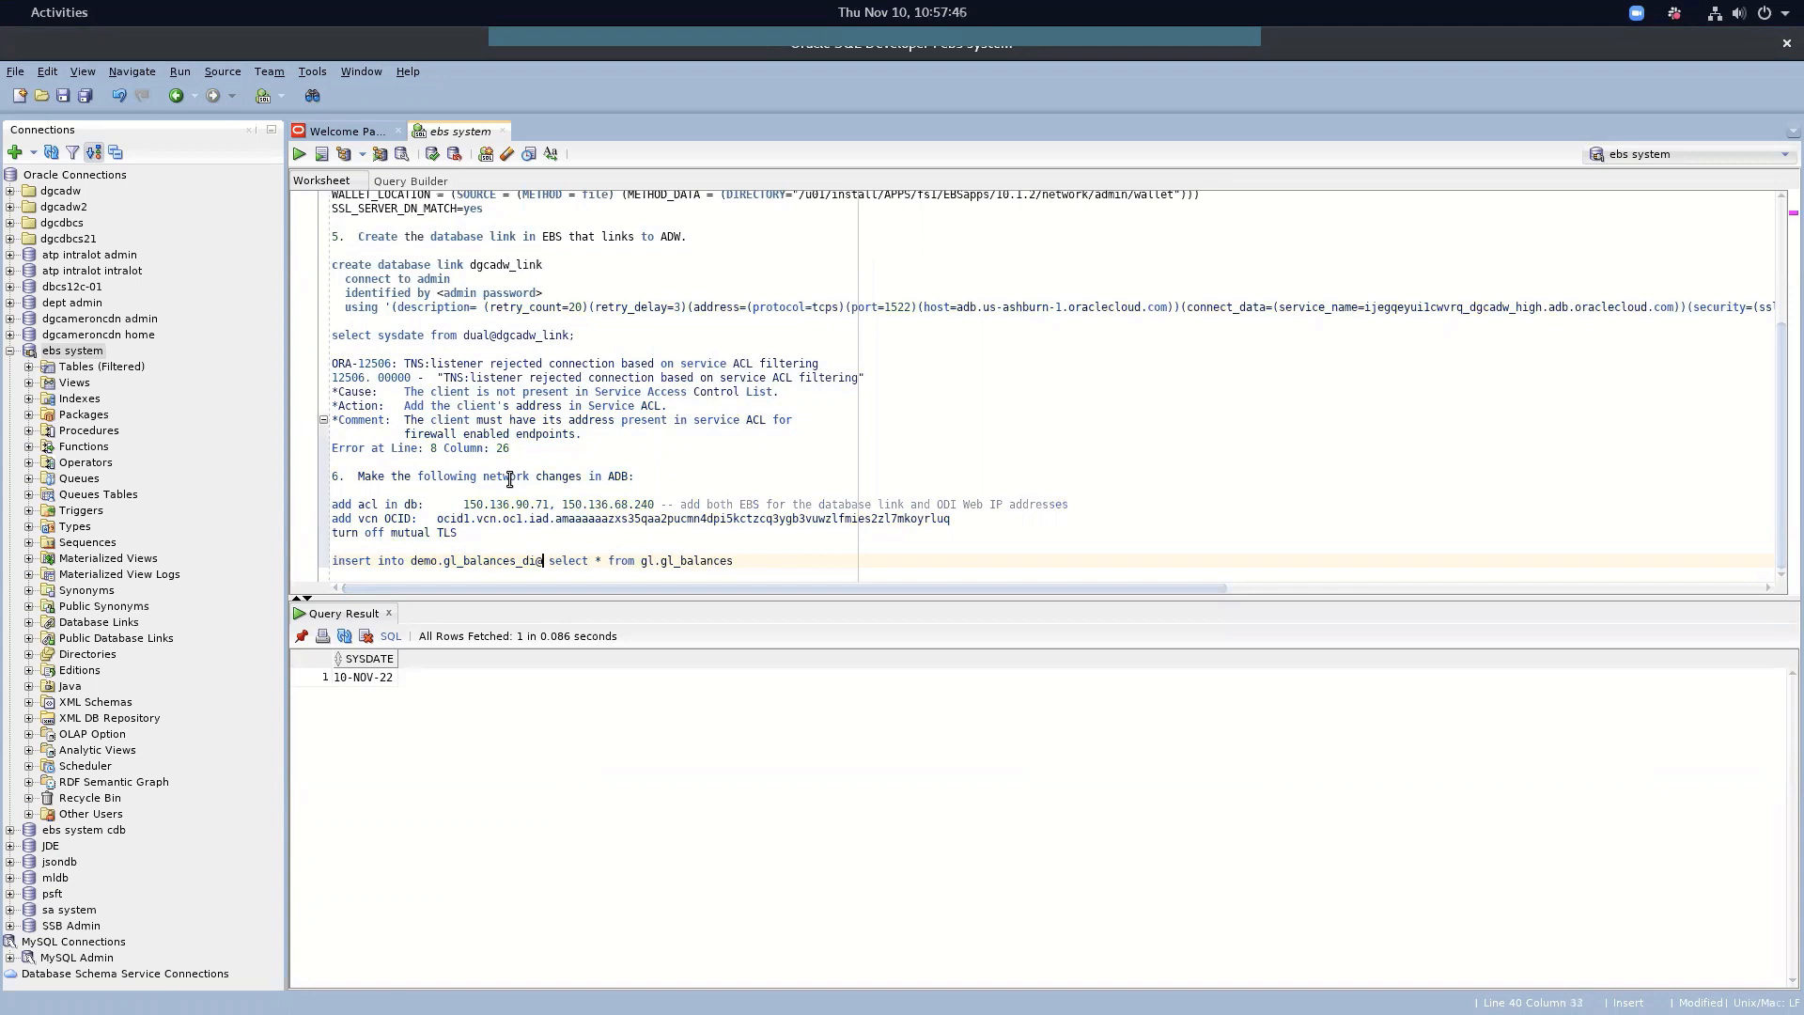
type("dgcadw_link")
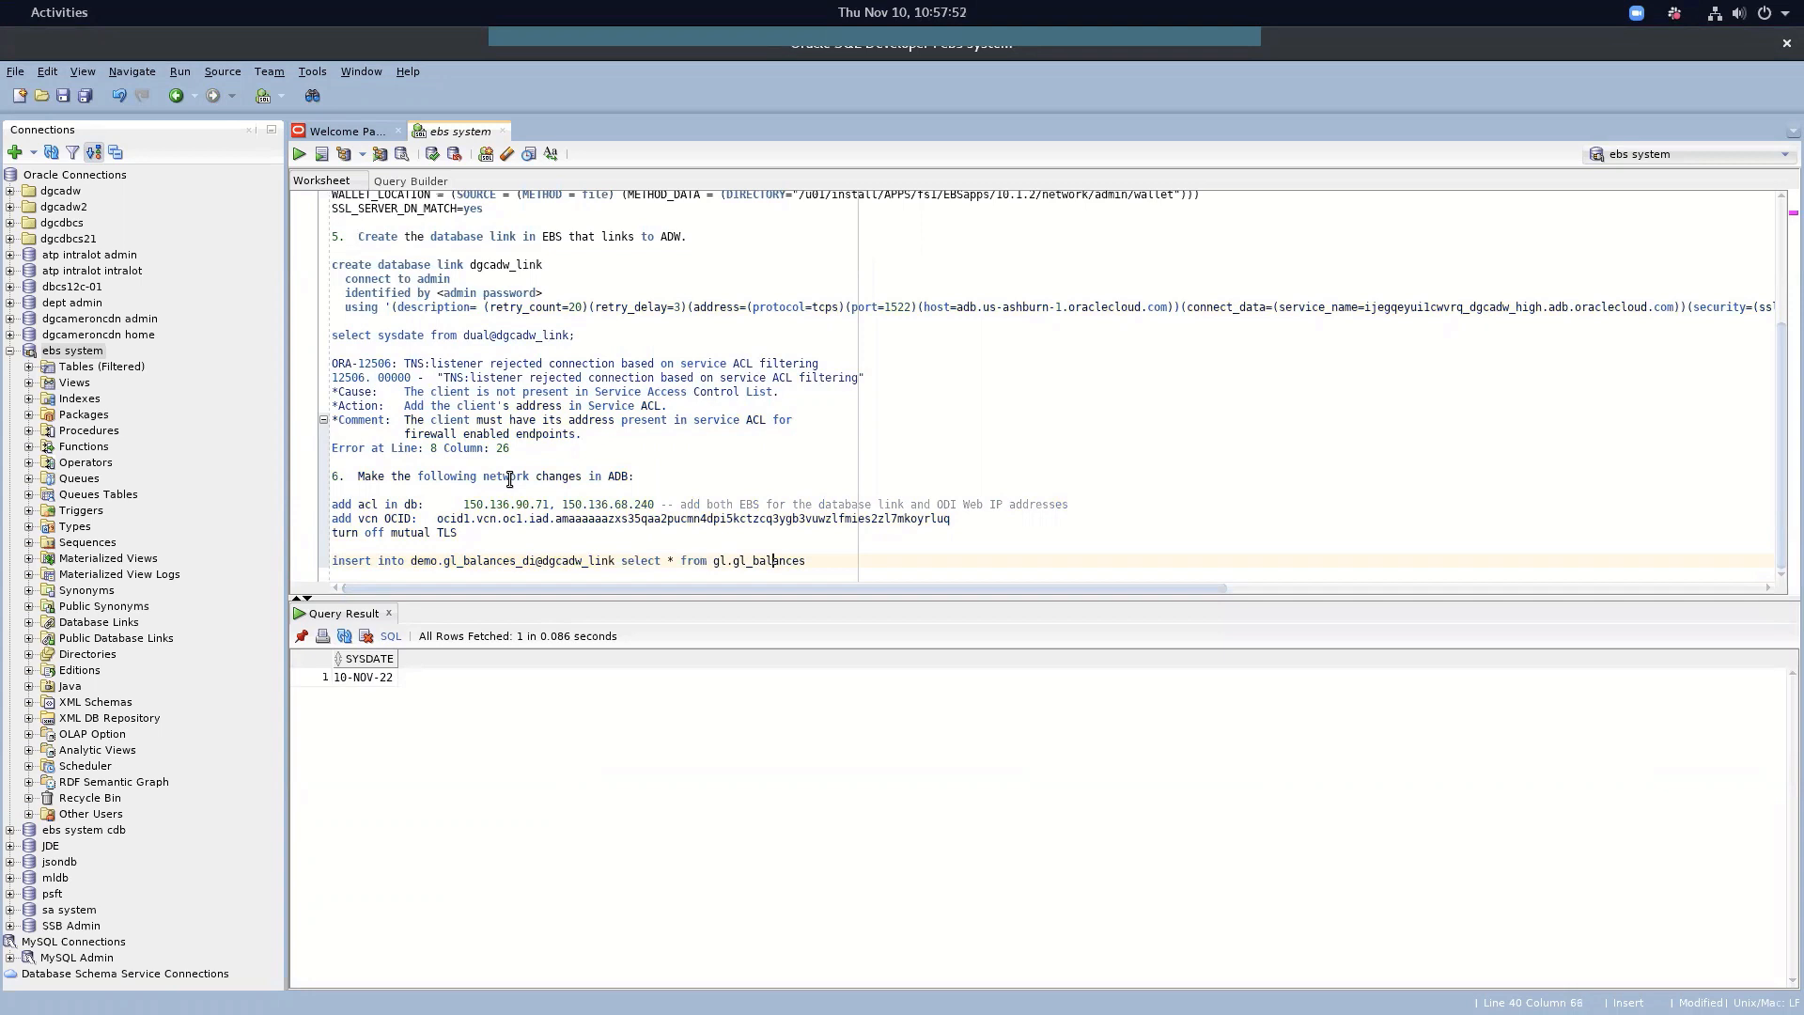
key("End")
type(";")
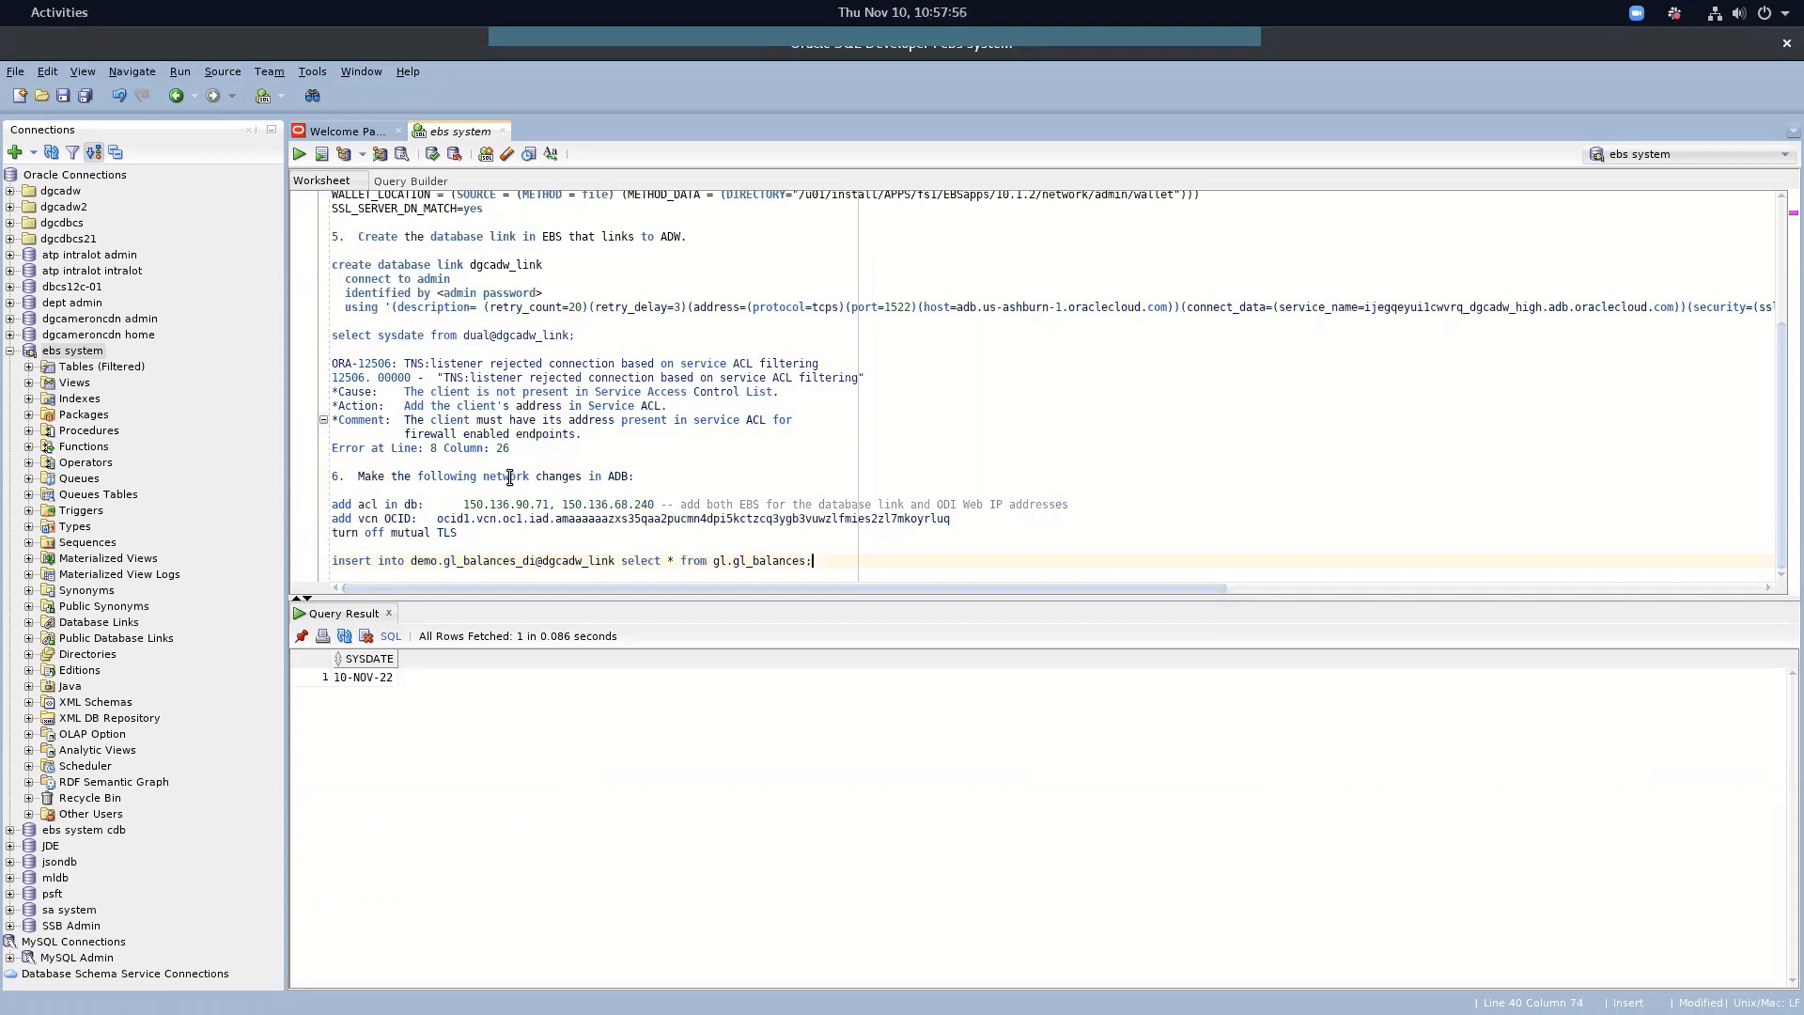
Run the insert, copying 8,232,309 rows over dgcadw_link, then run commit;
triple_click(454, 561)
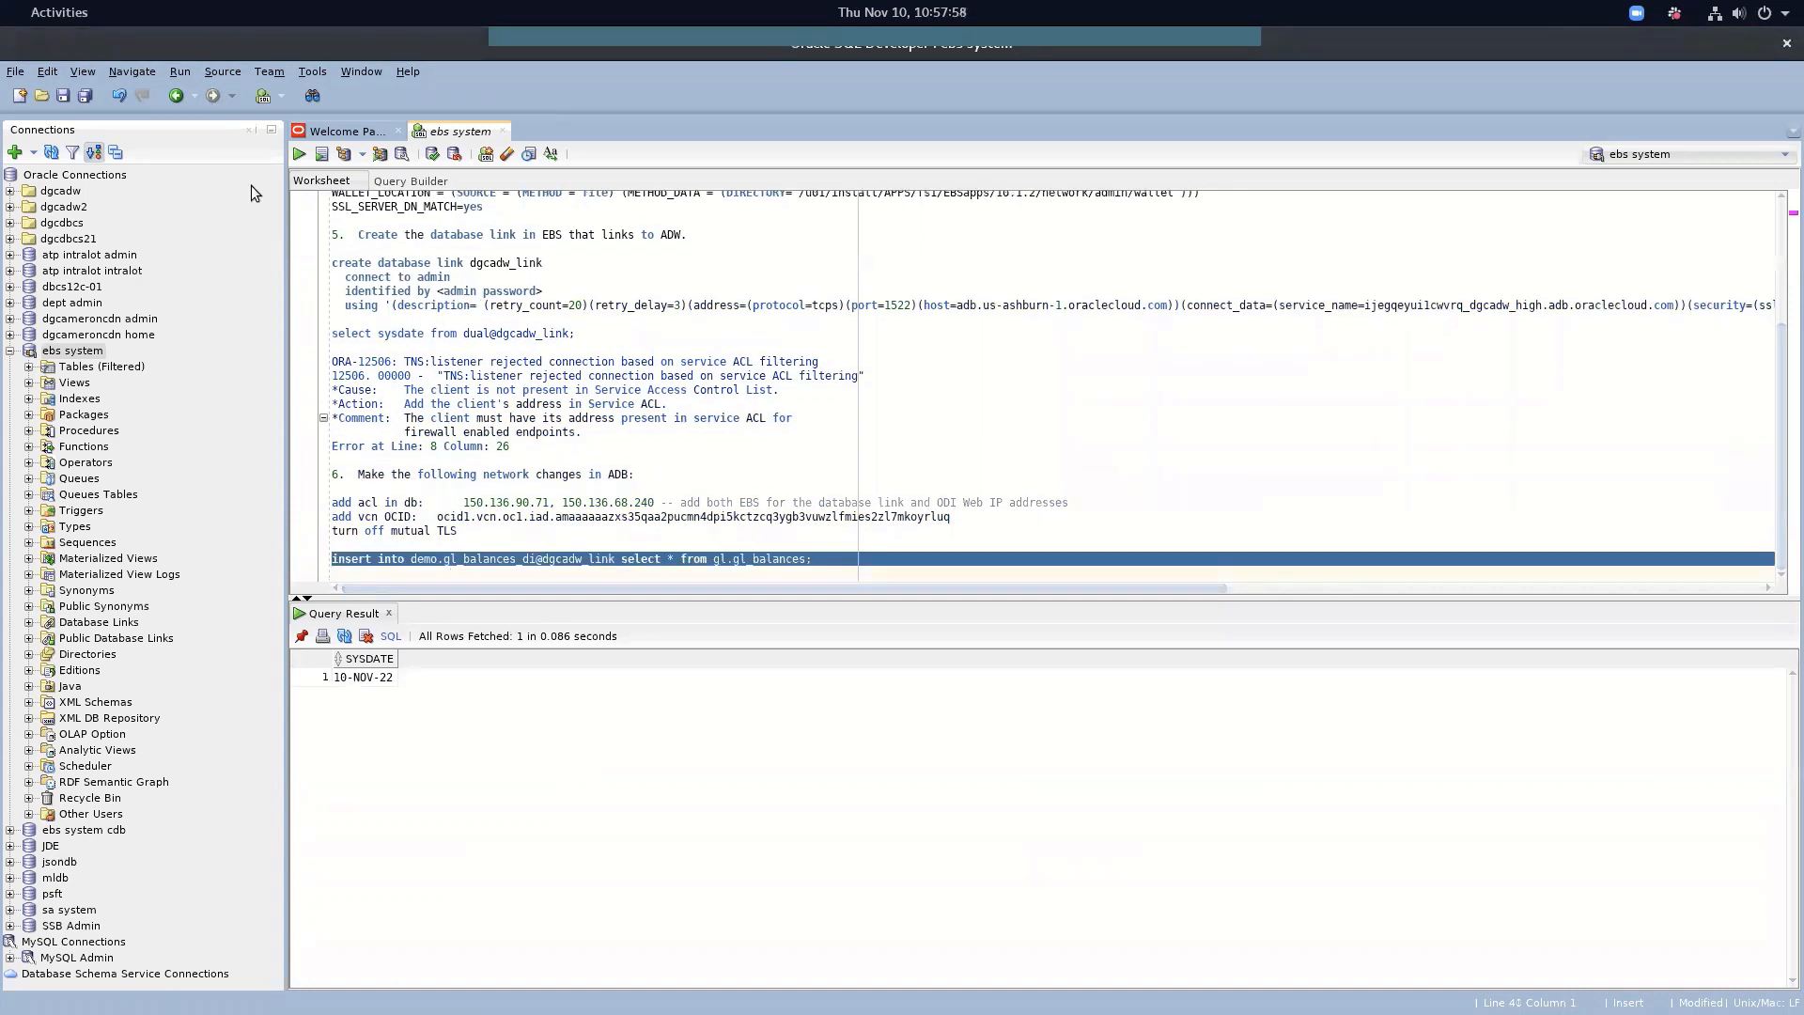
left_click(320, 155)
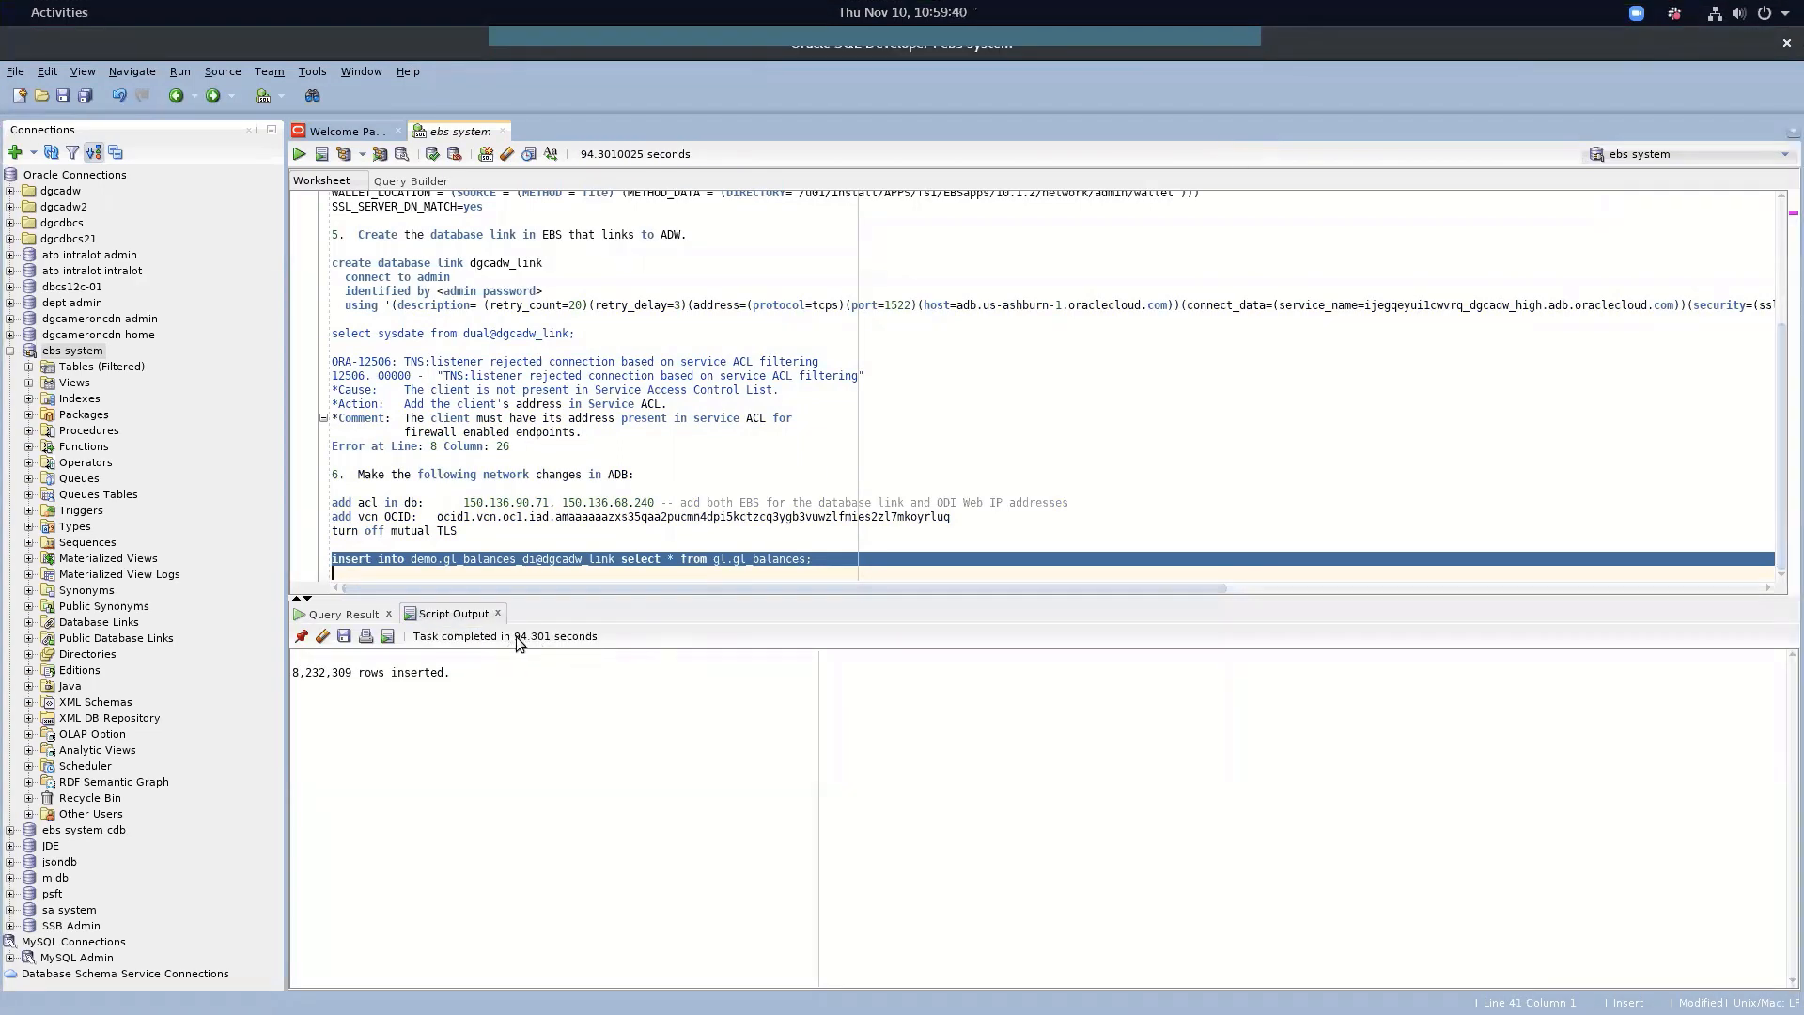
left_click(538, 581)
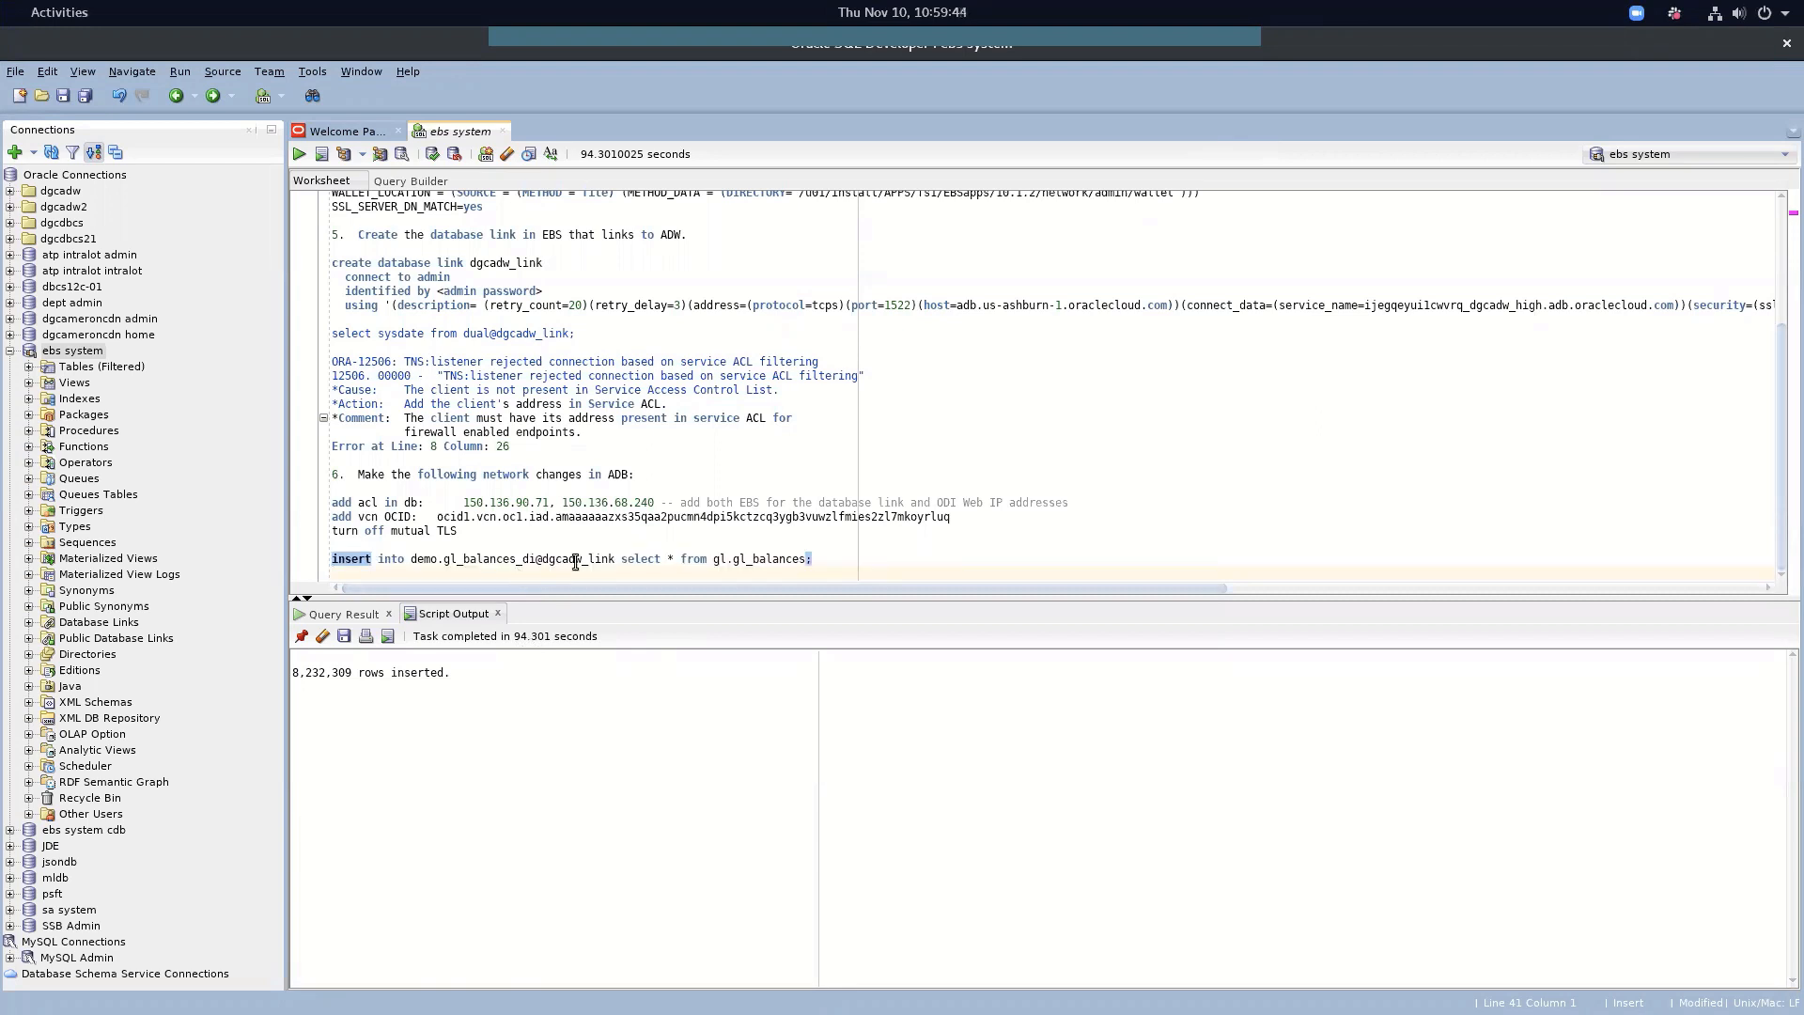
type("commit;")
key("shift+Up")
key("shift+Up")
key("shift+Down")
key("shift+Down")
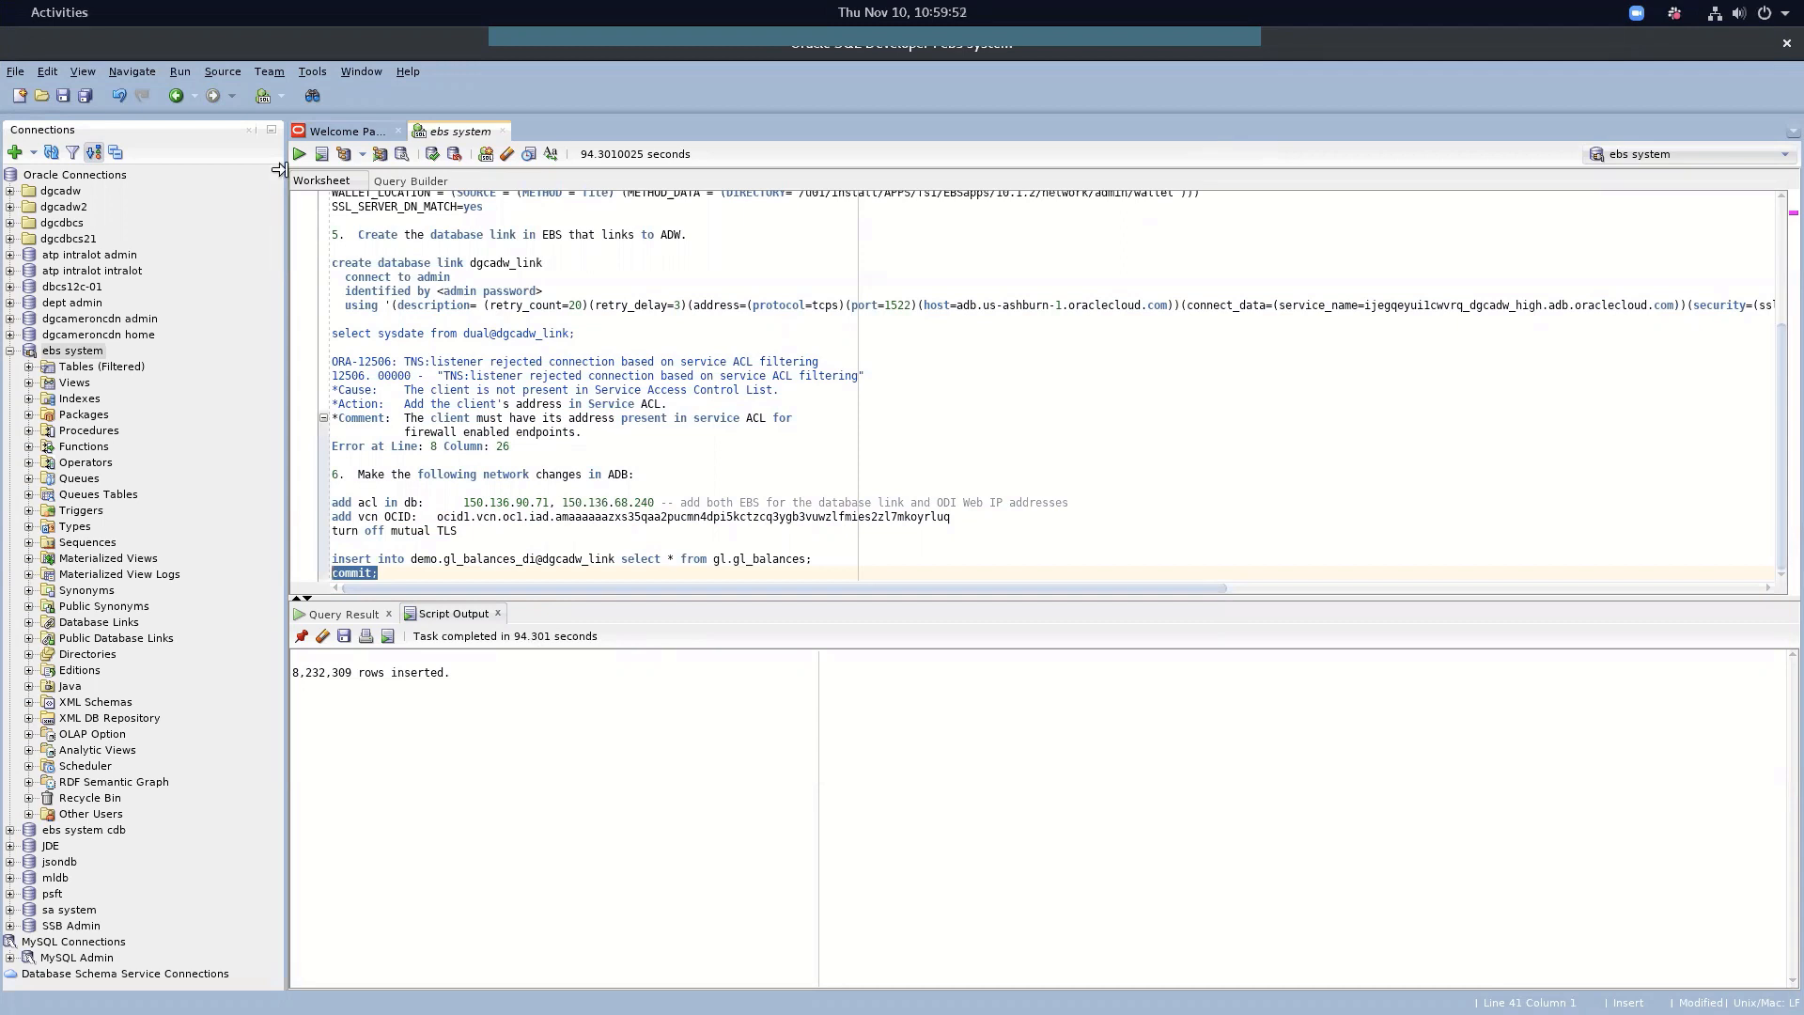
left_click(307, 155)
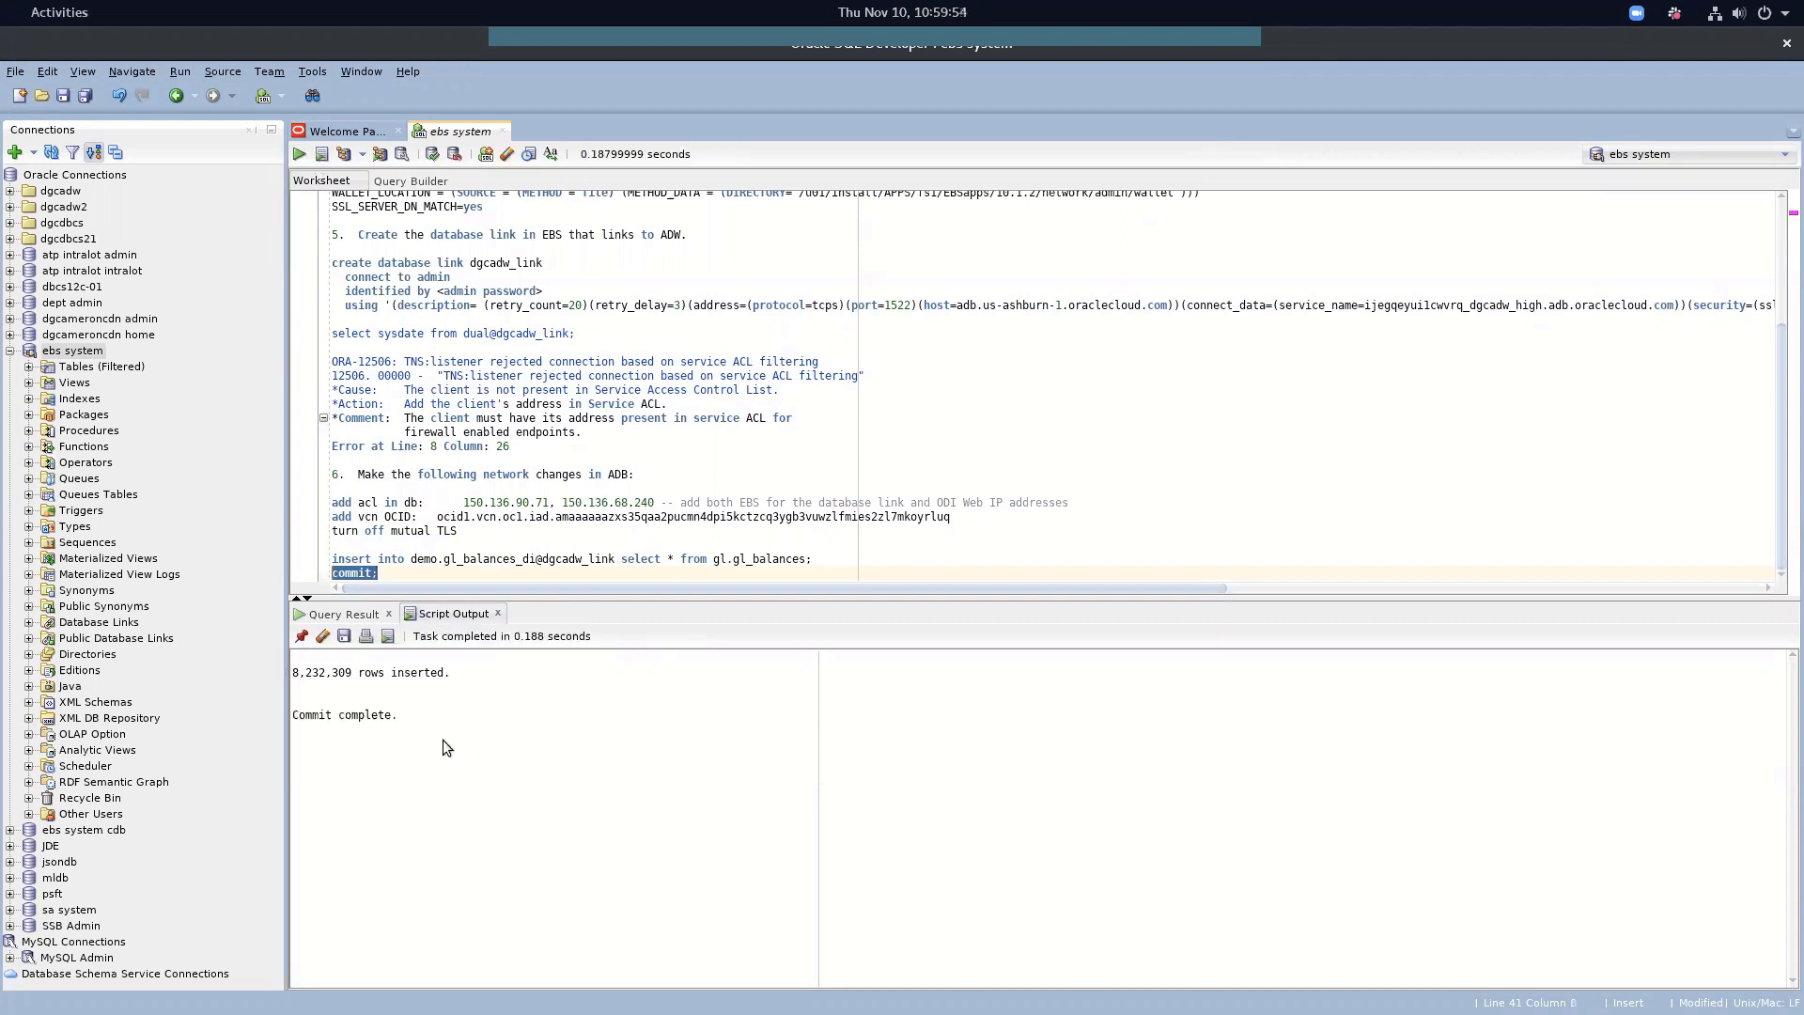
left_click(428, 574)
key("Return")
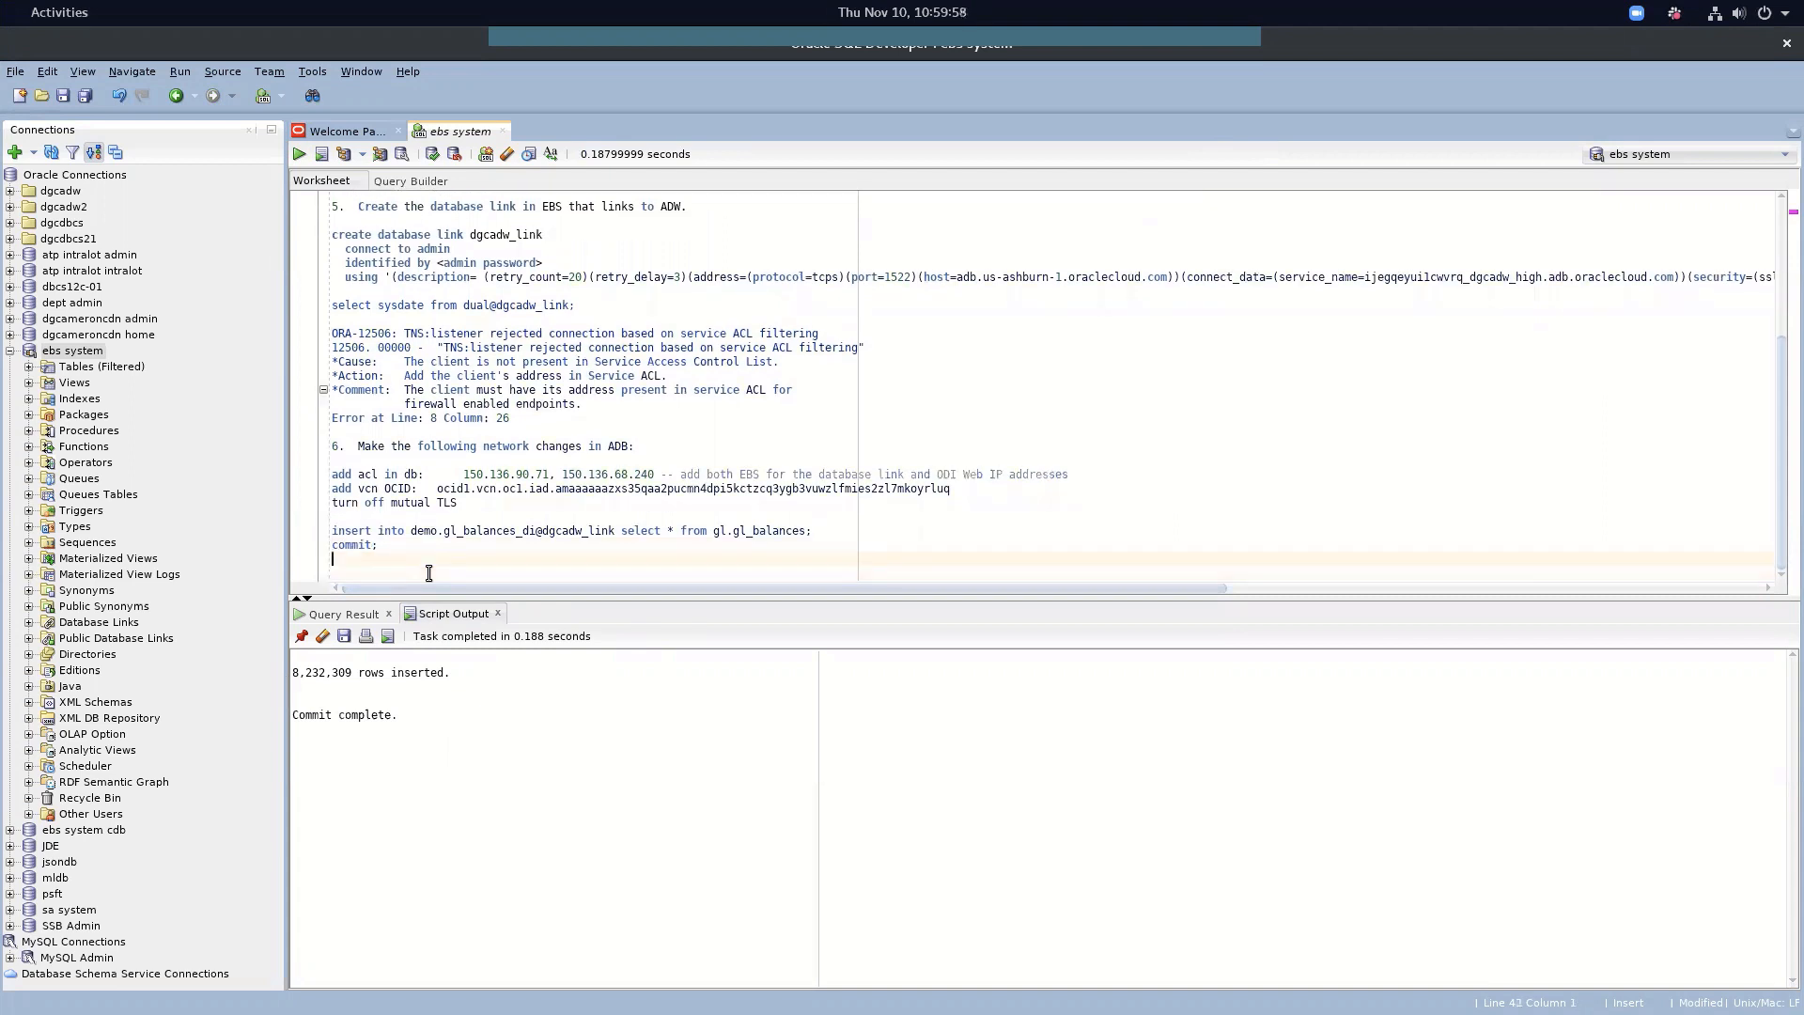
Write and run 'create table demo.gl_balances as select * from gl.gl_balances;'
key("Return")
type("cre")
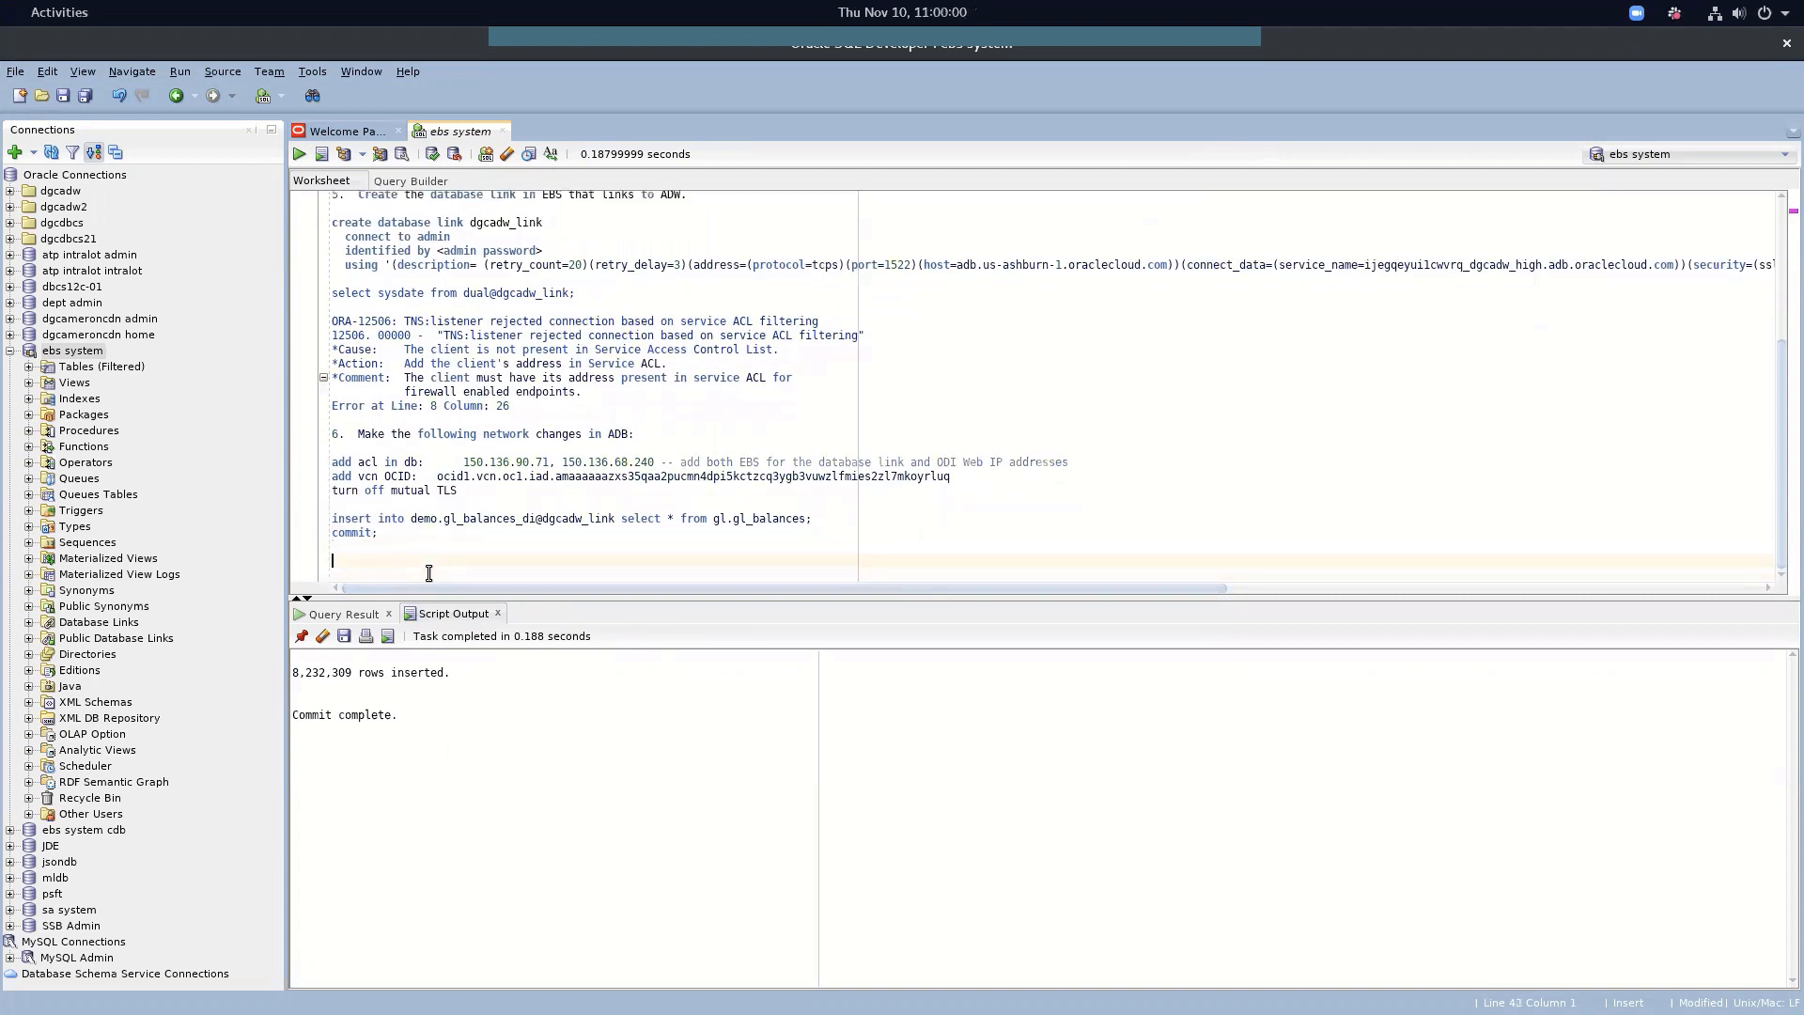
type("ate table demo.")
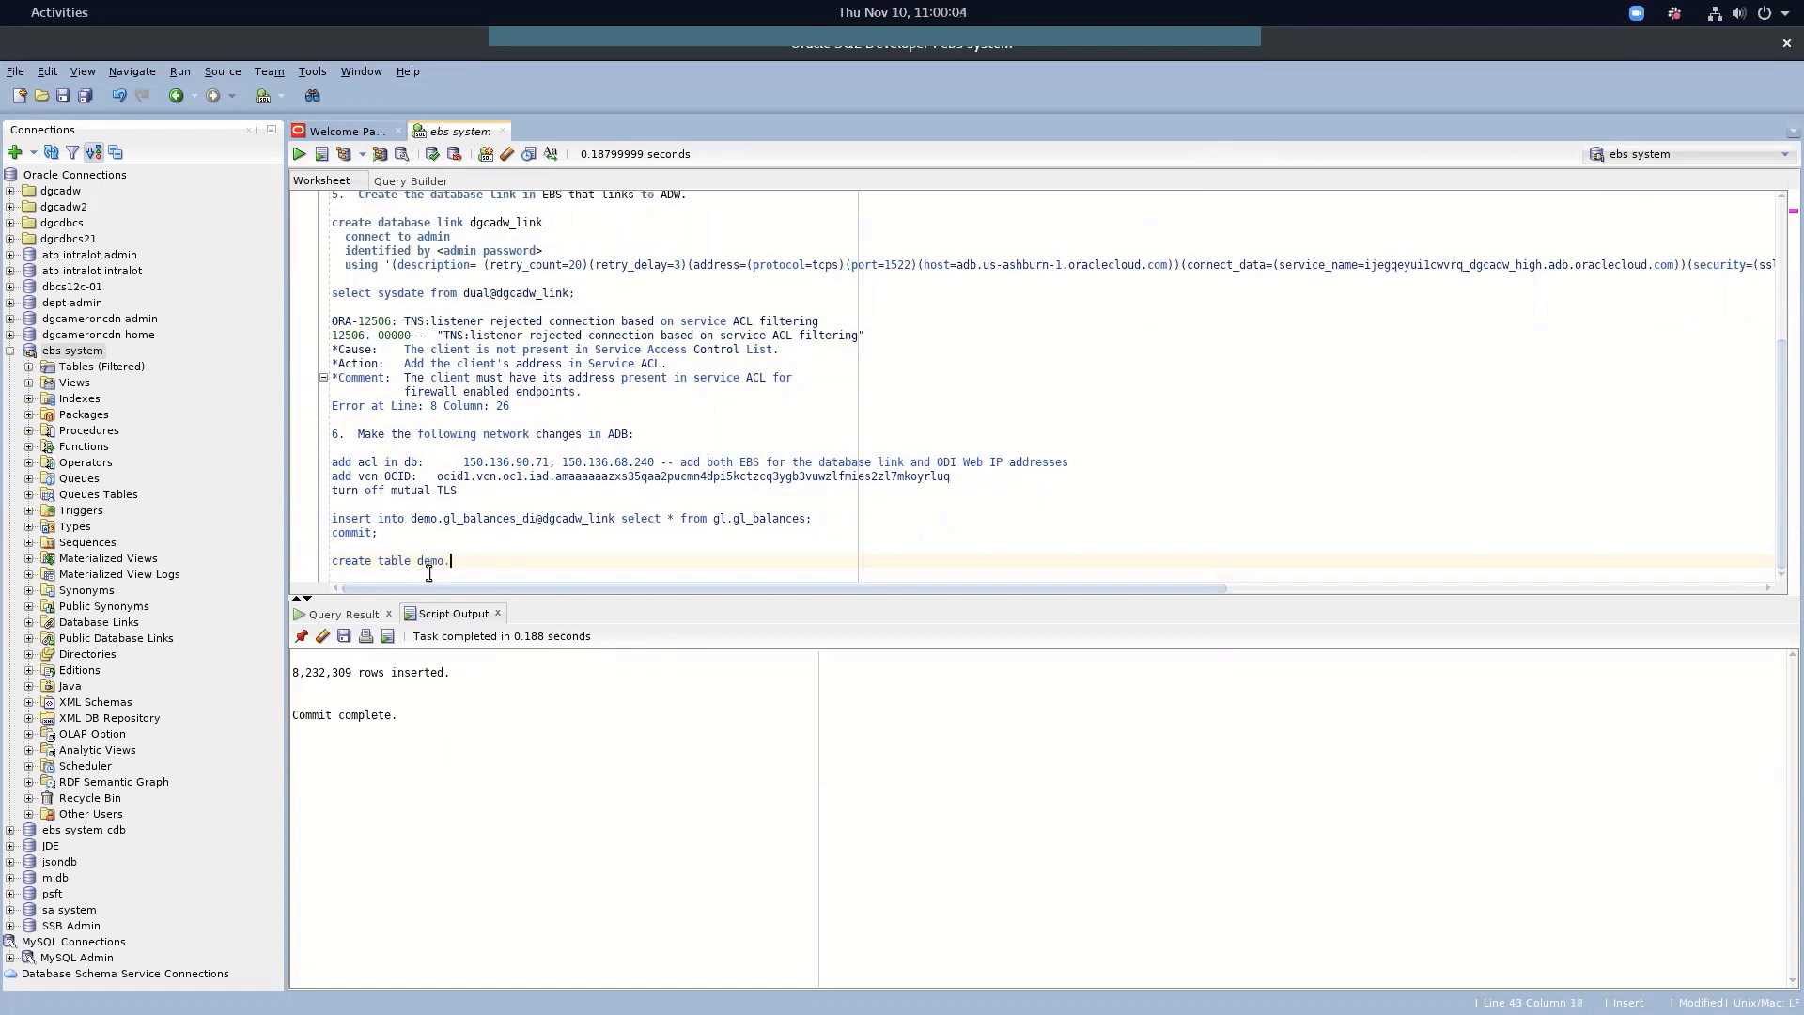
type("gl_balances")
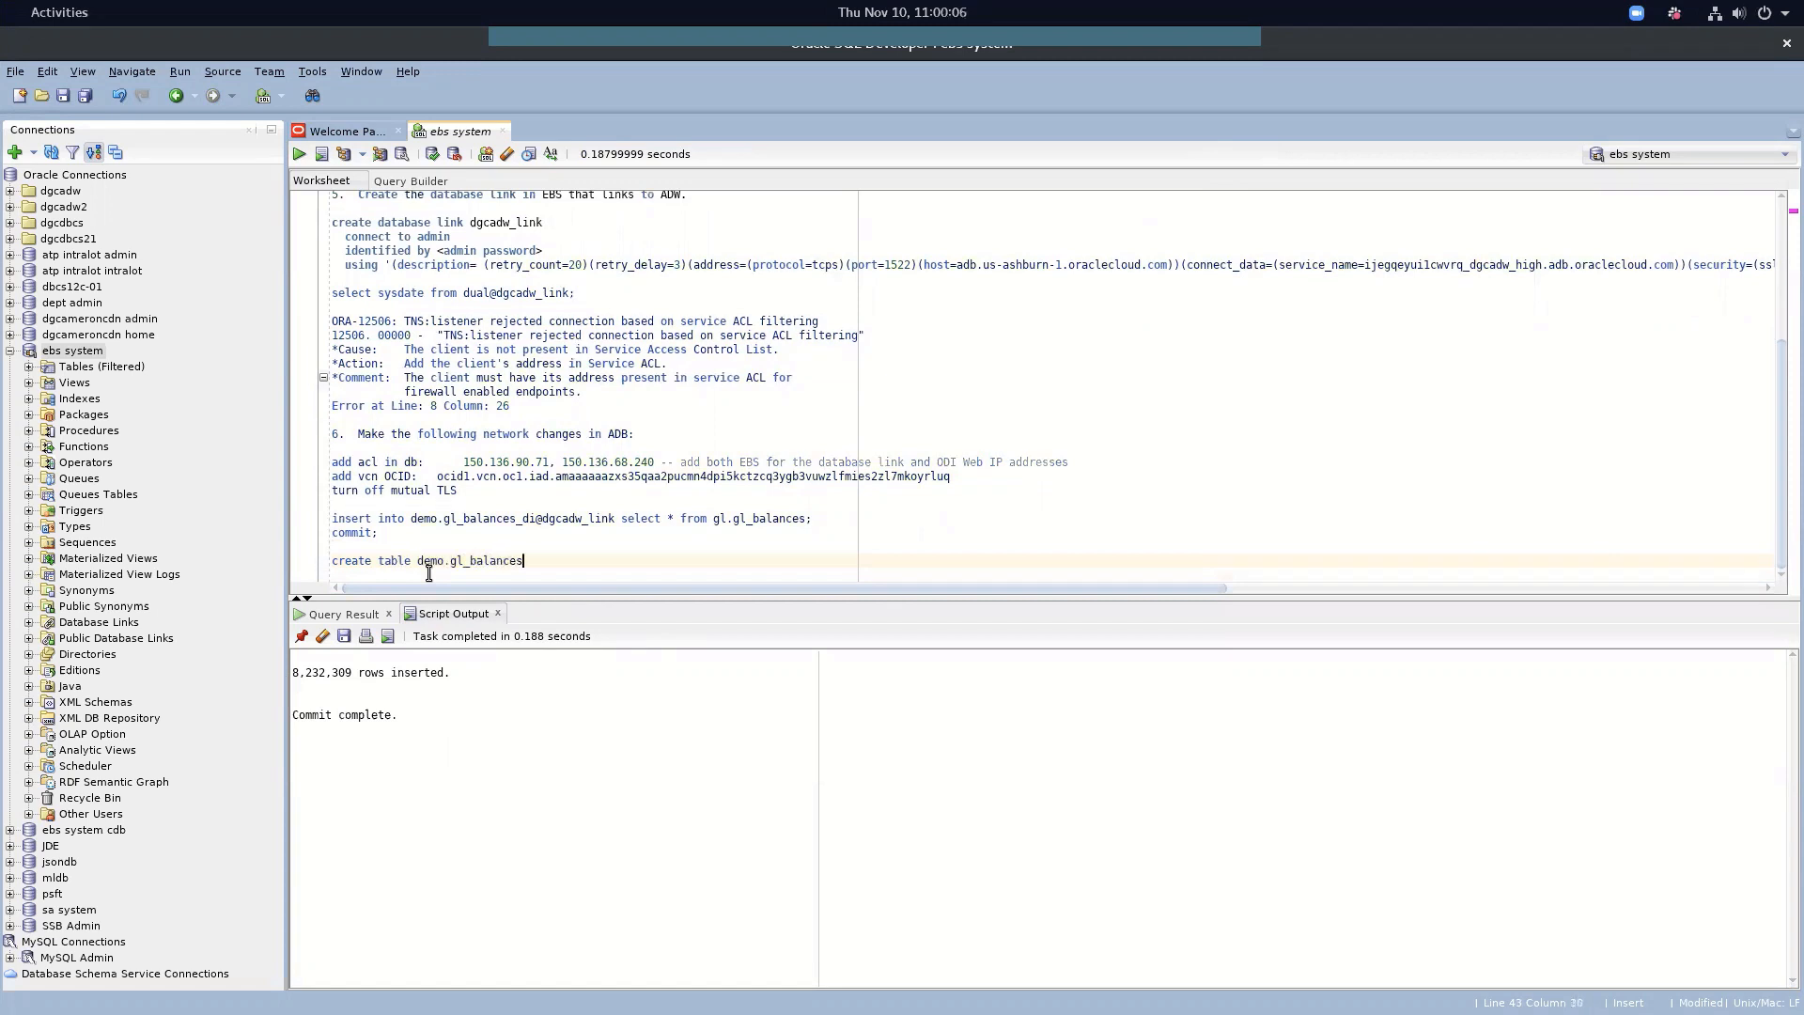
type(" as select  * fr")
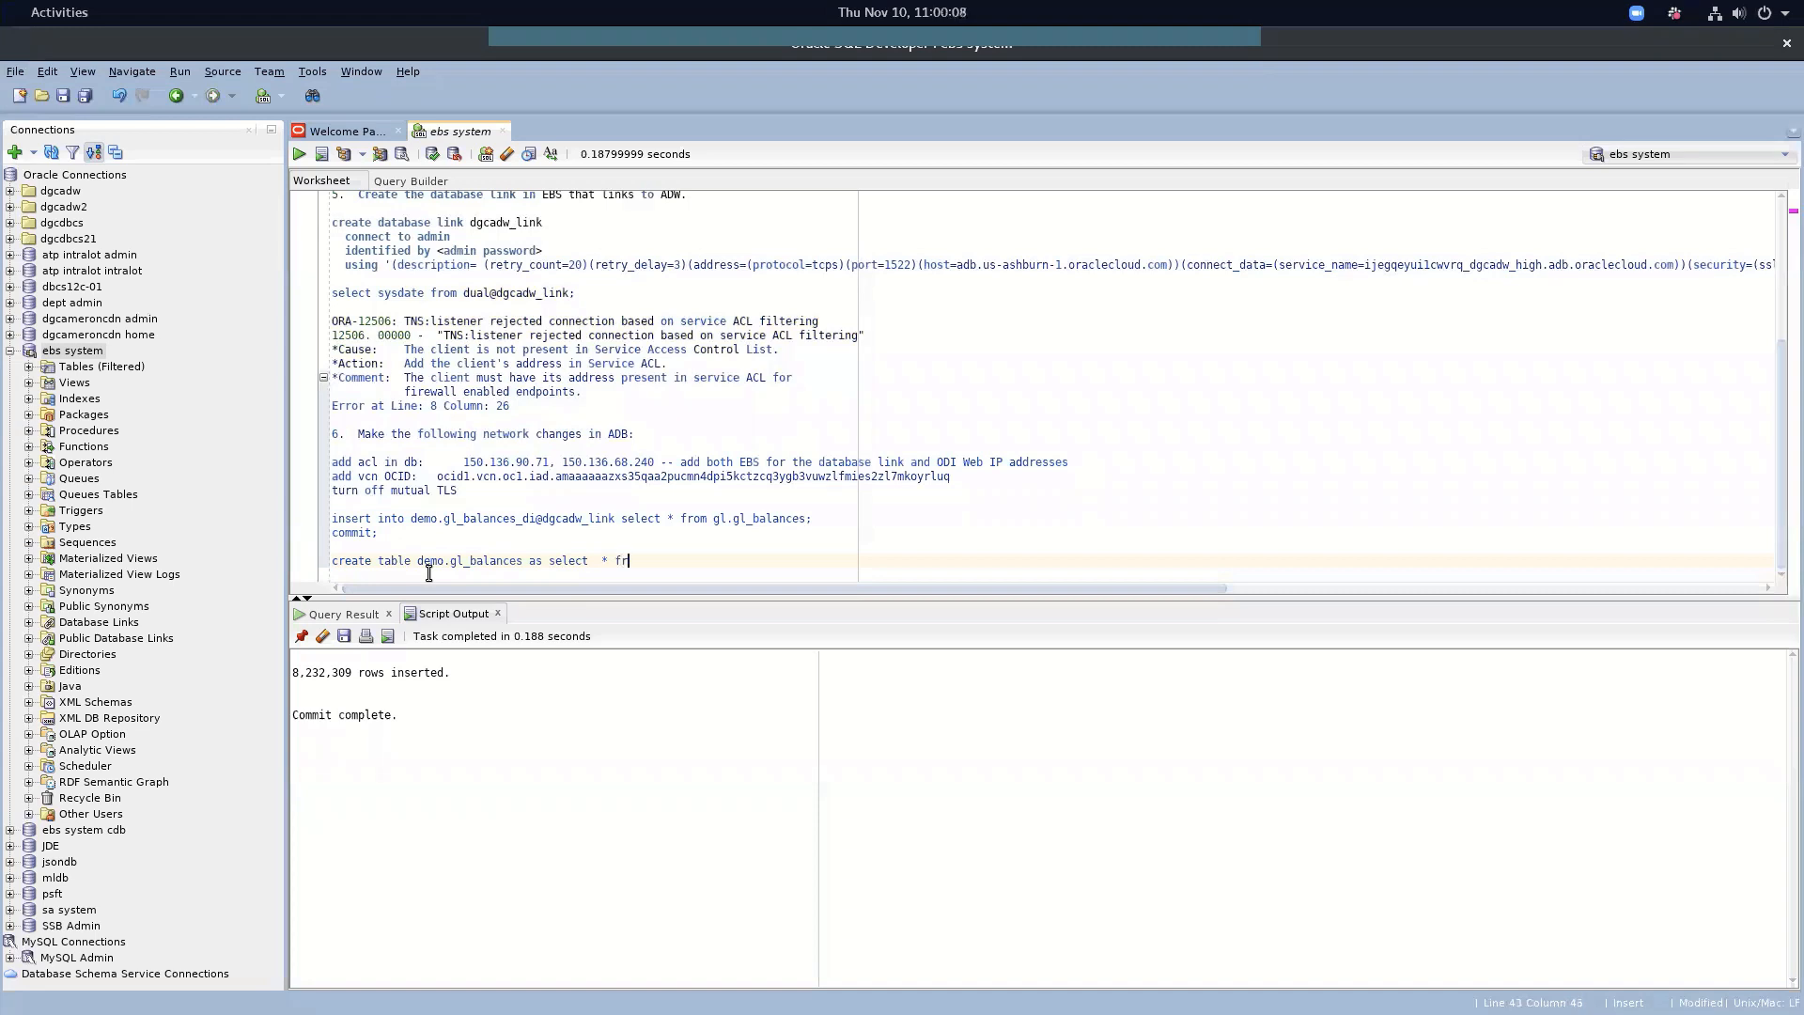
type("om gl.gl")
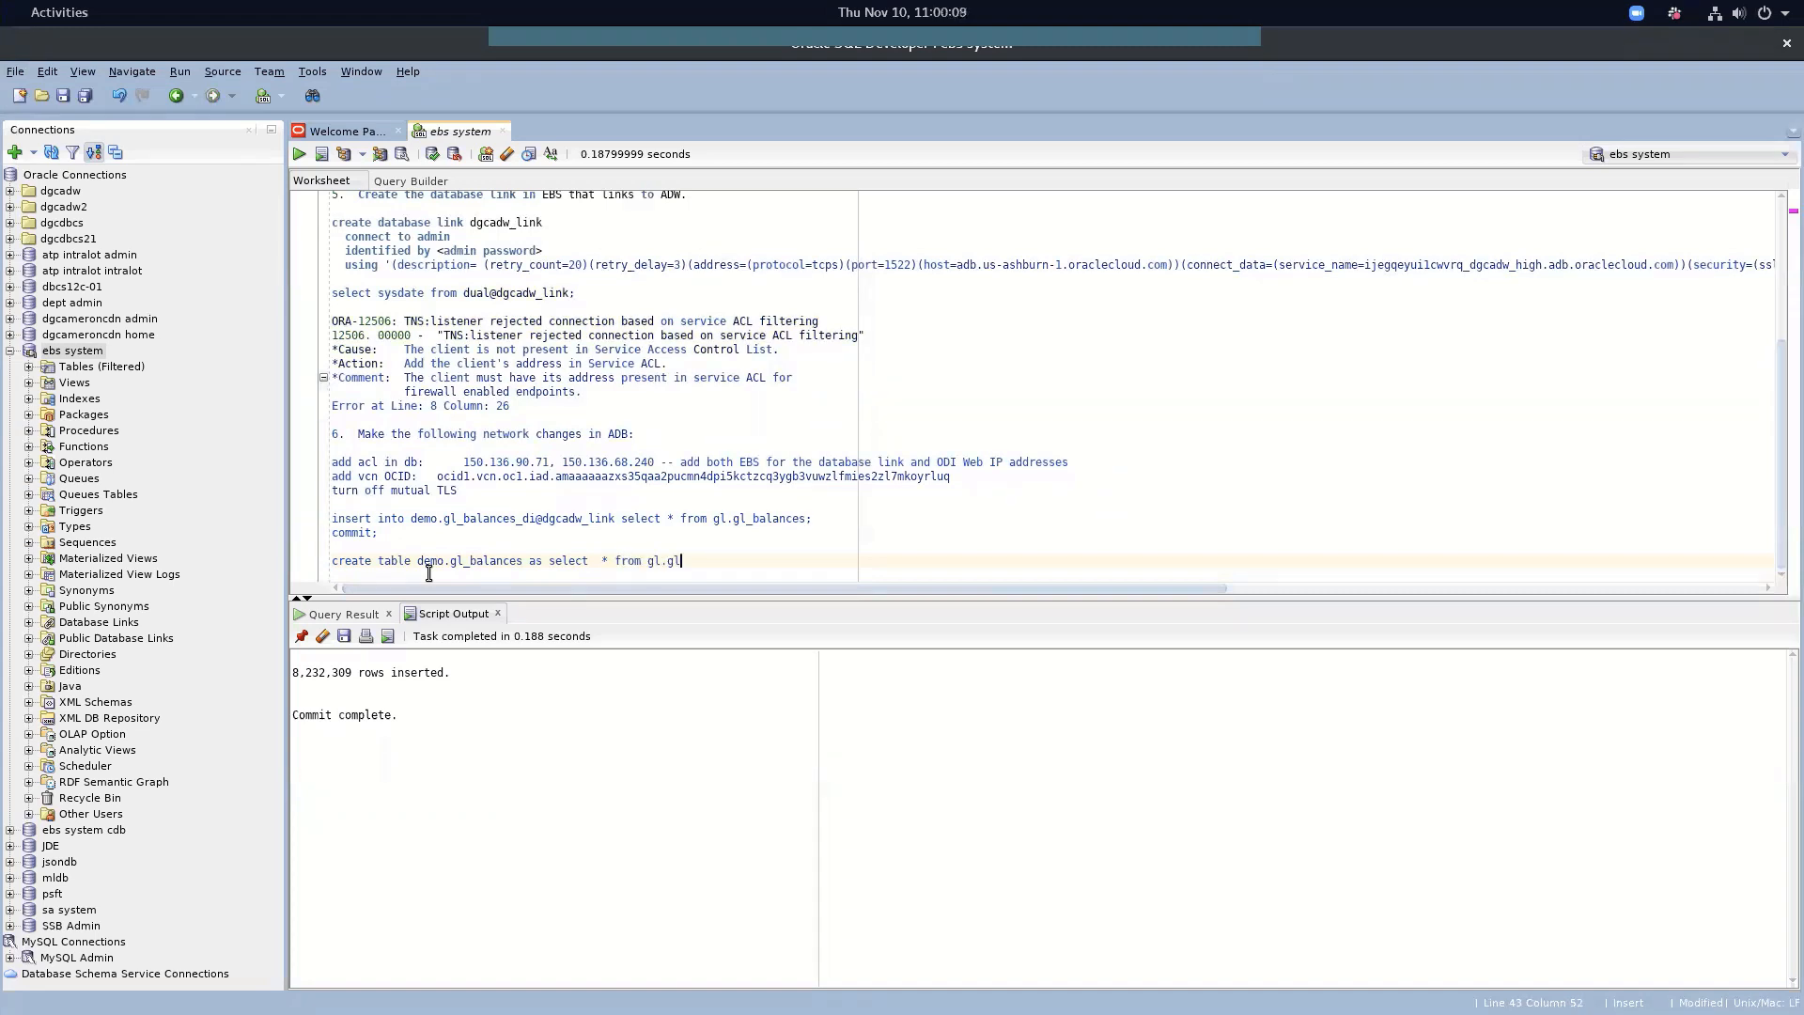
type("_balances;")
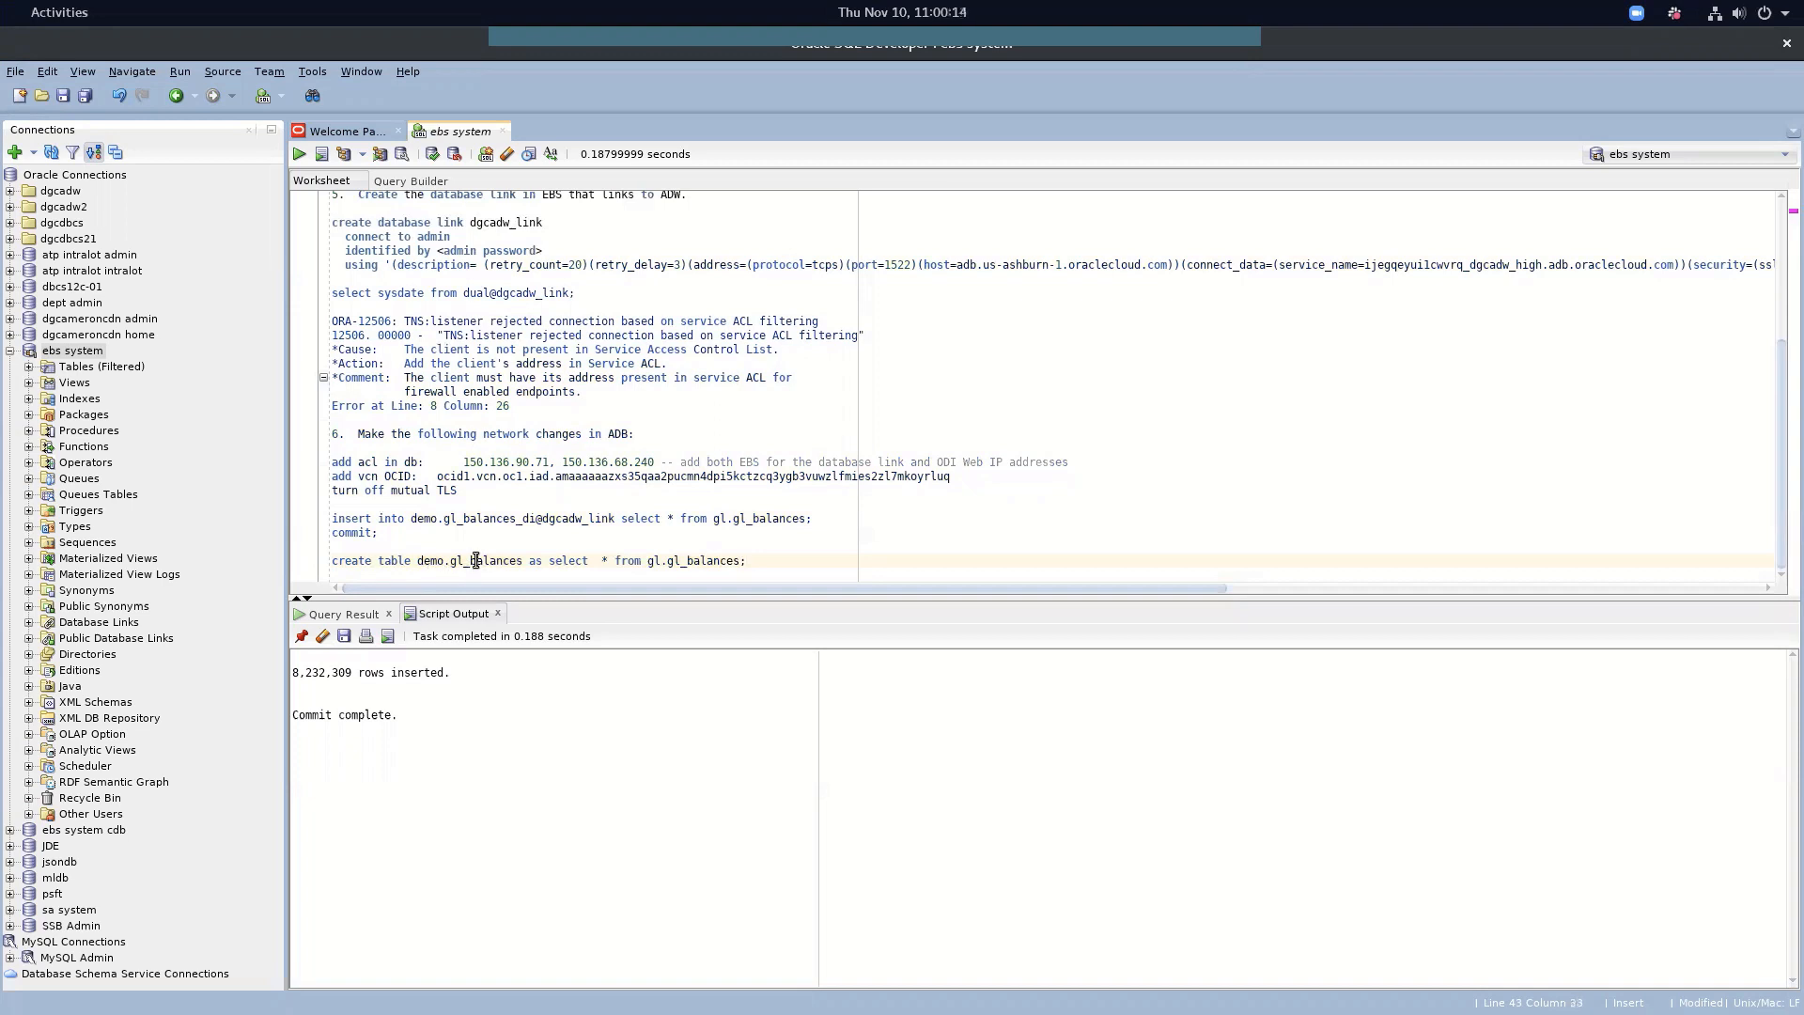
left_click(321, 155)
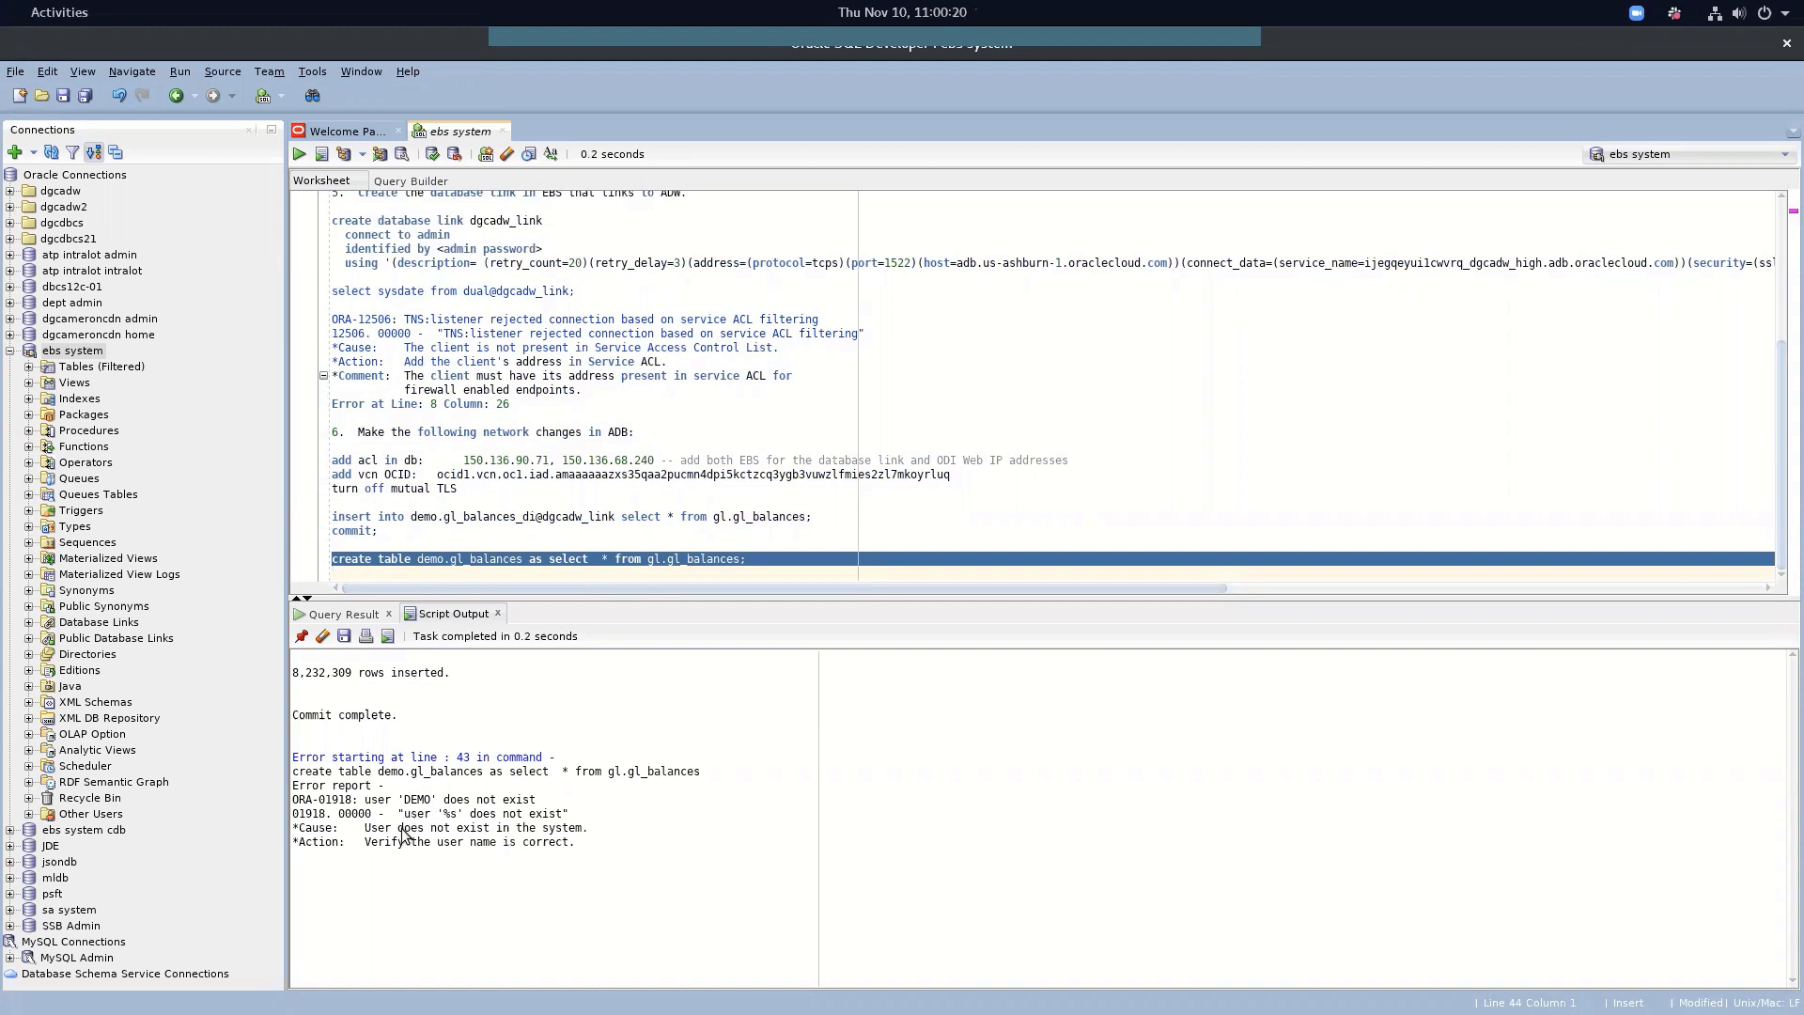
left_click(523, 558)
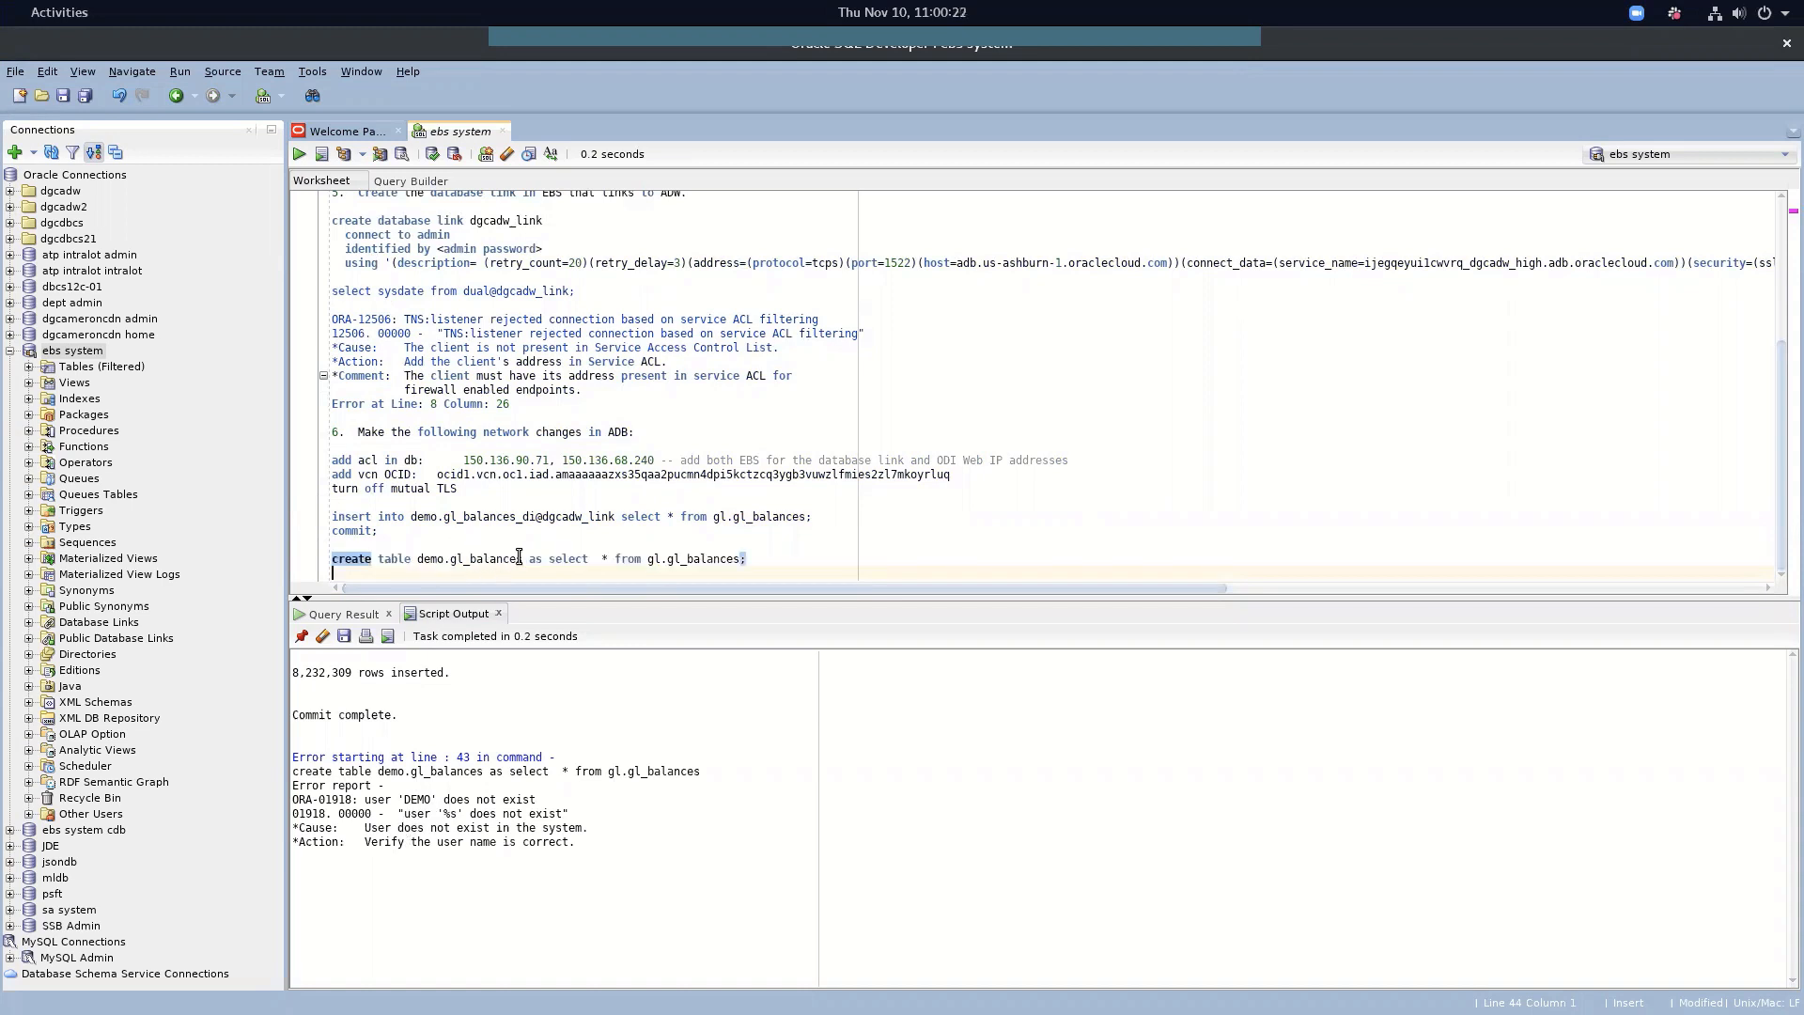
left_click(524, 558)
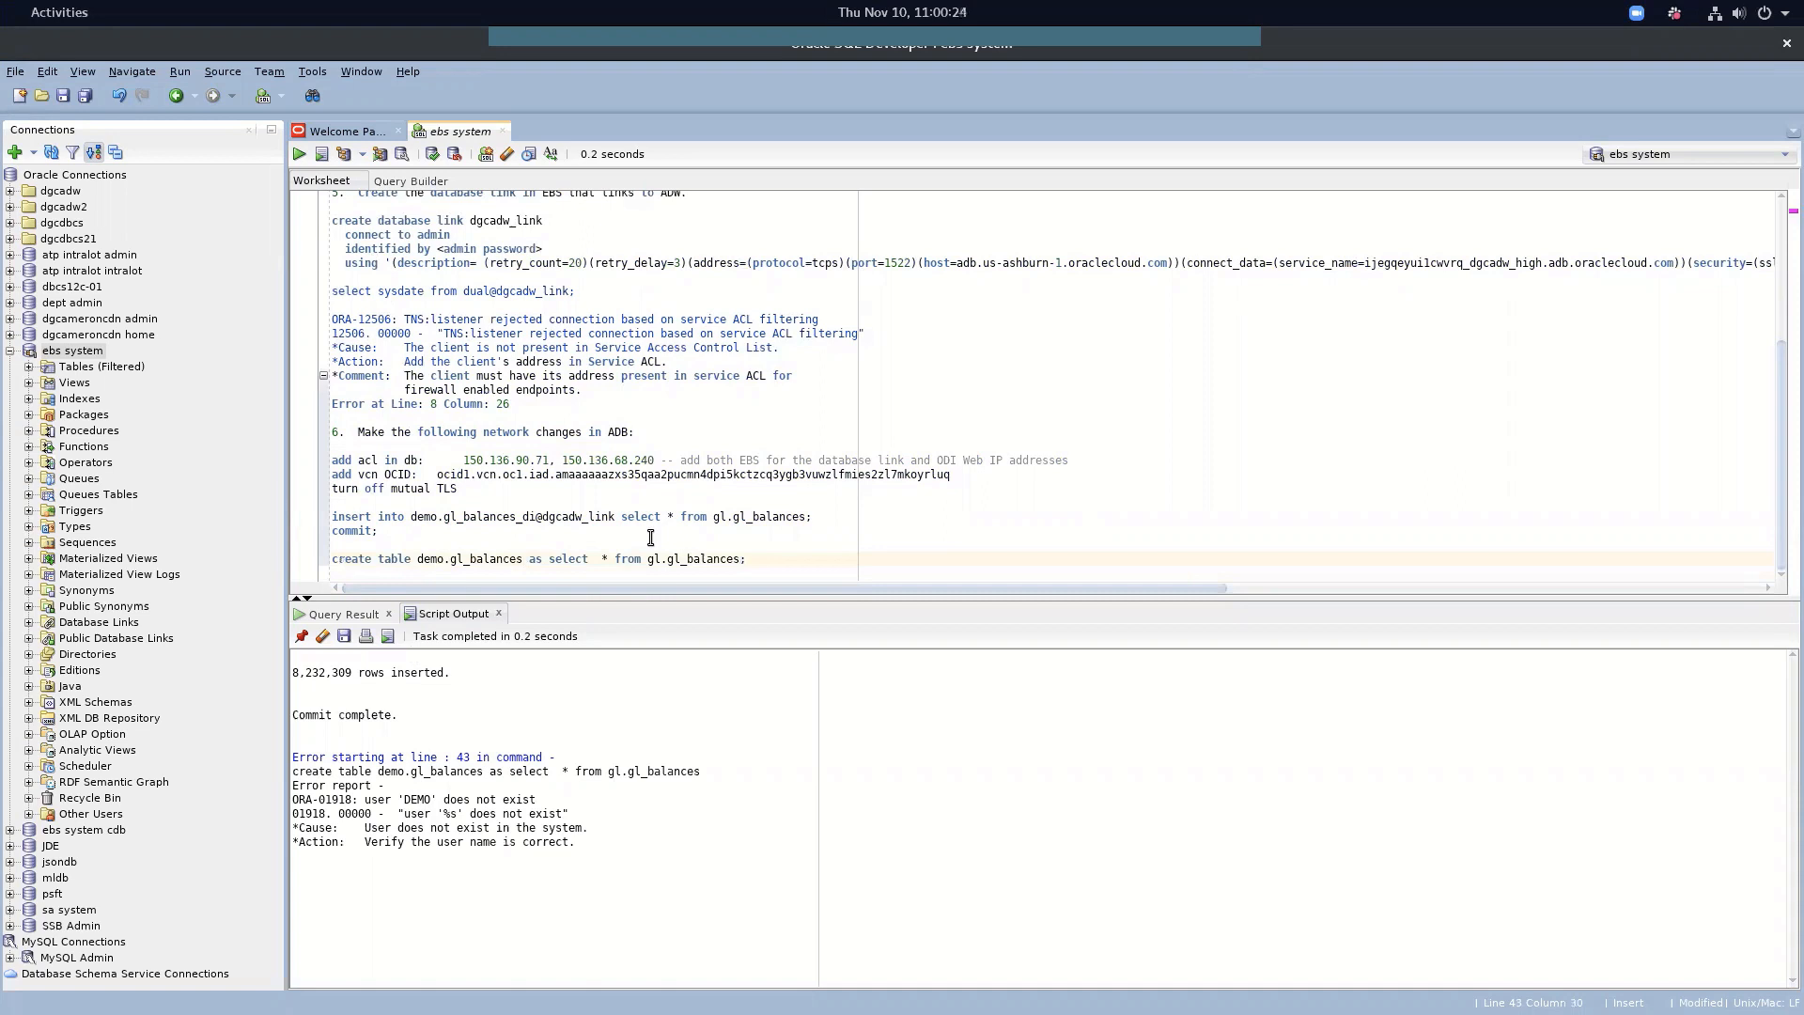
type("@dgcadw_l")
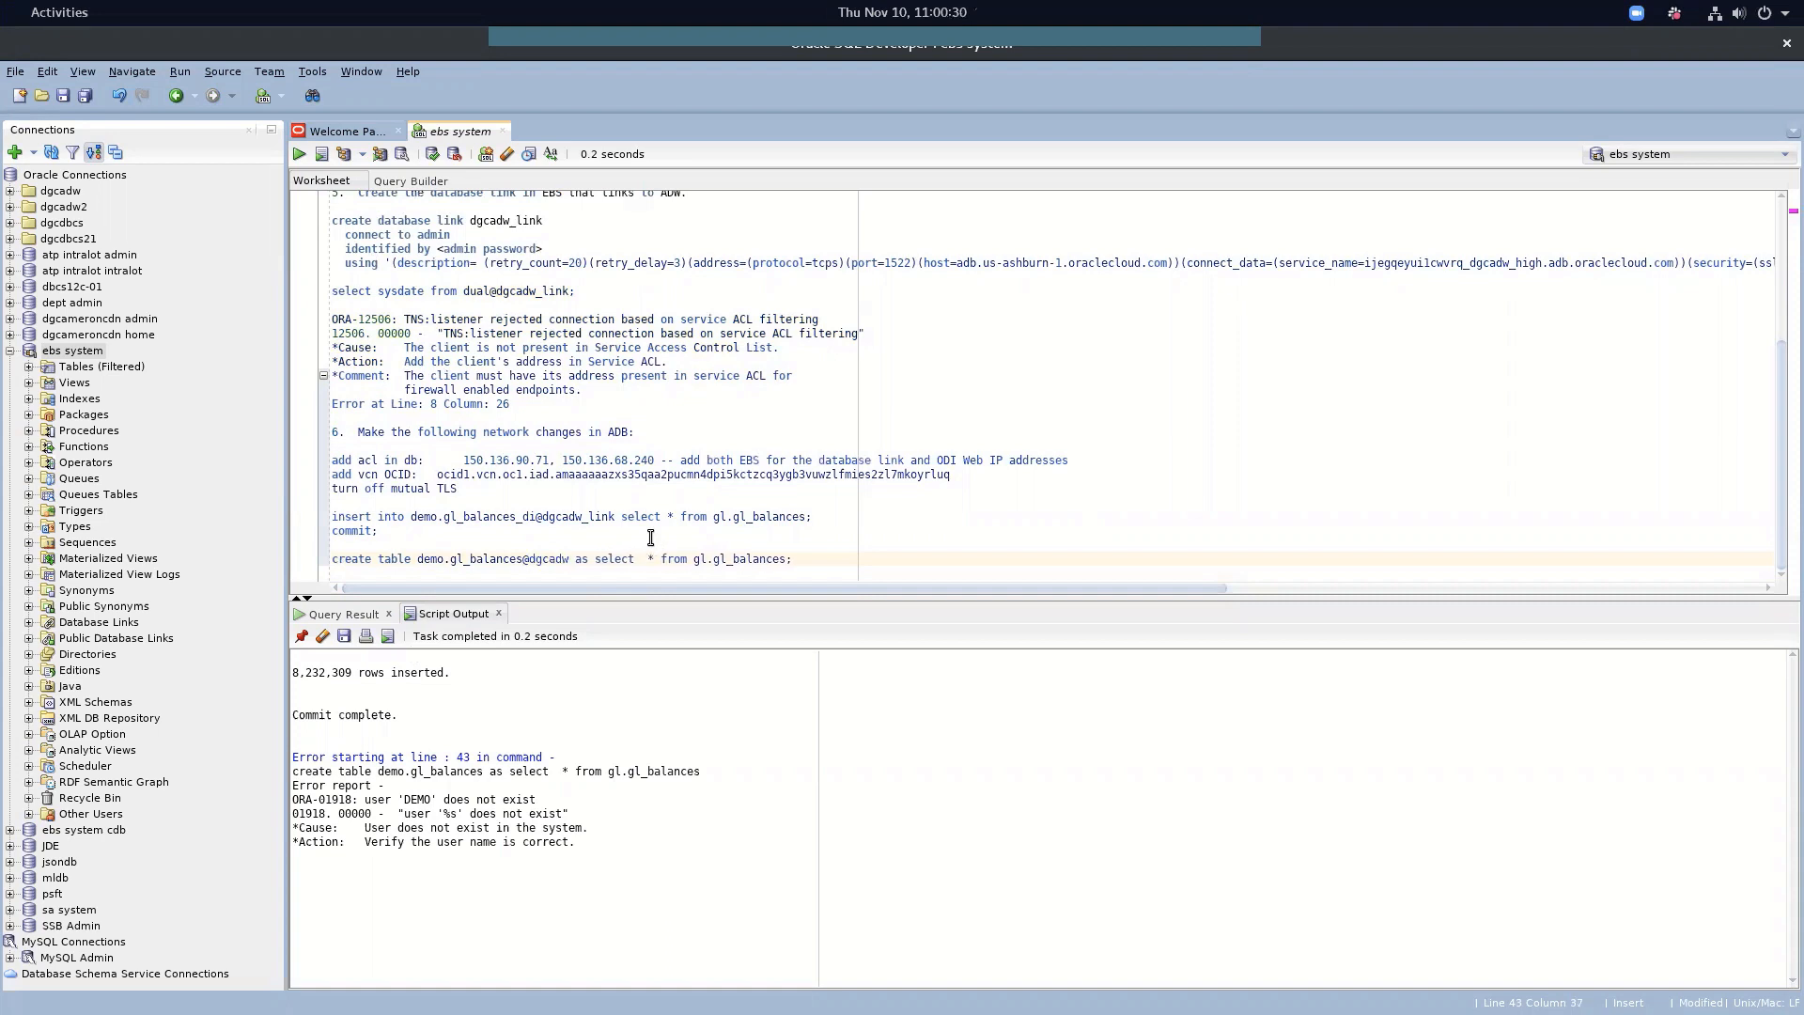
type("ink")
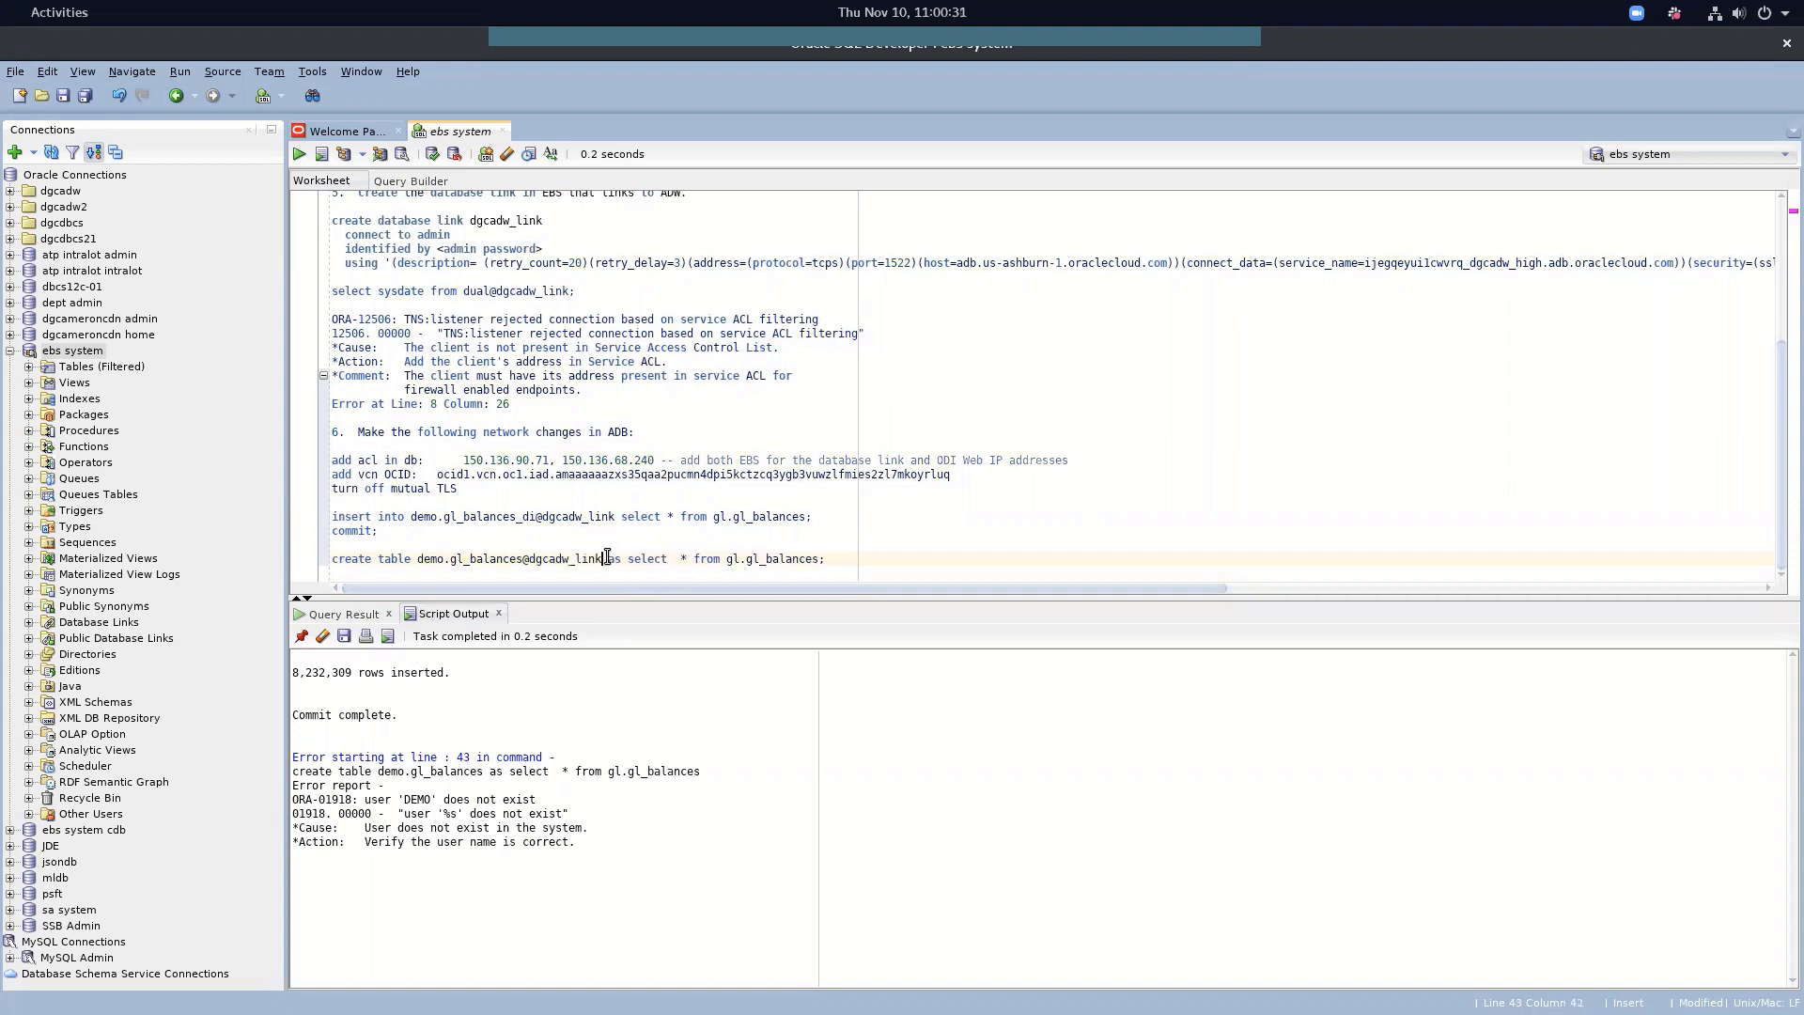
triple_click(607, 561)
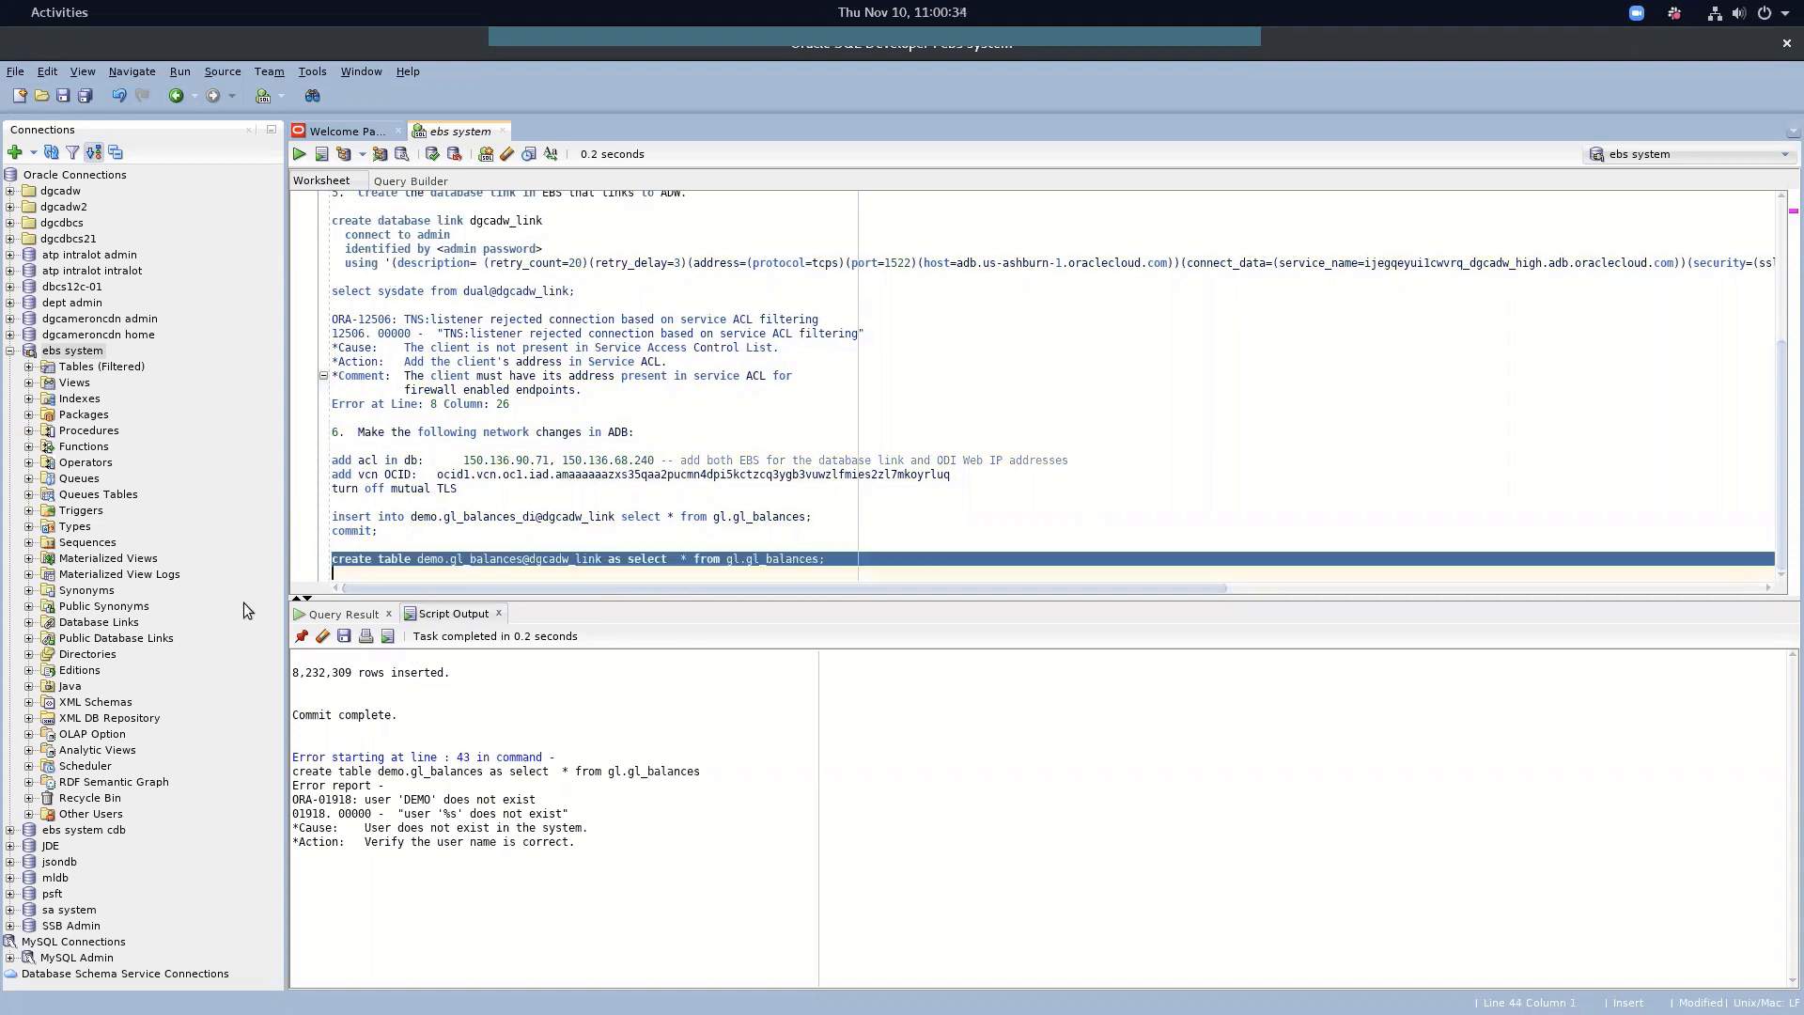
left_click(322, 638)
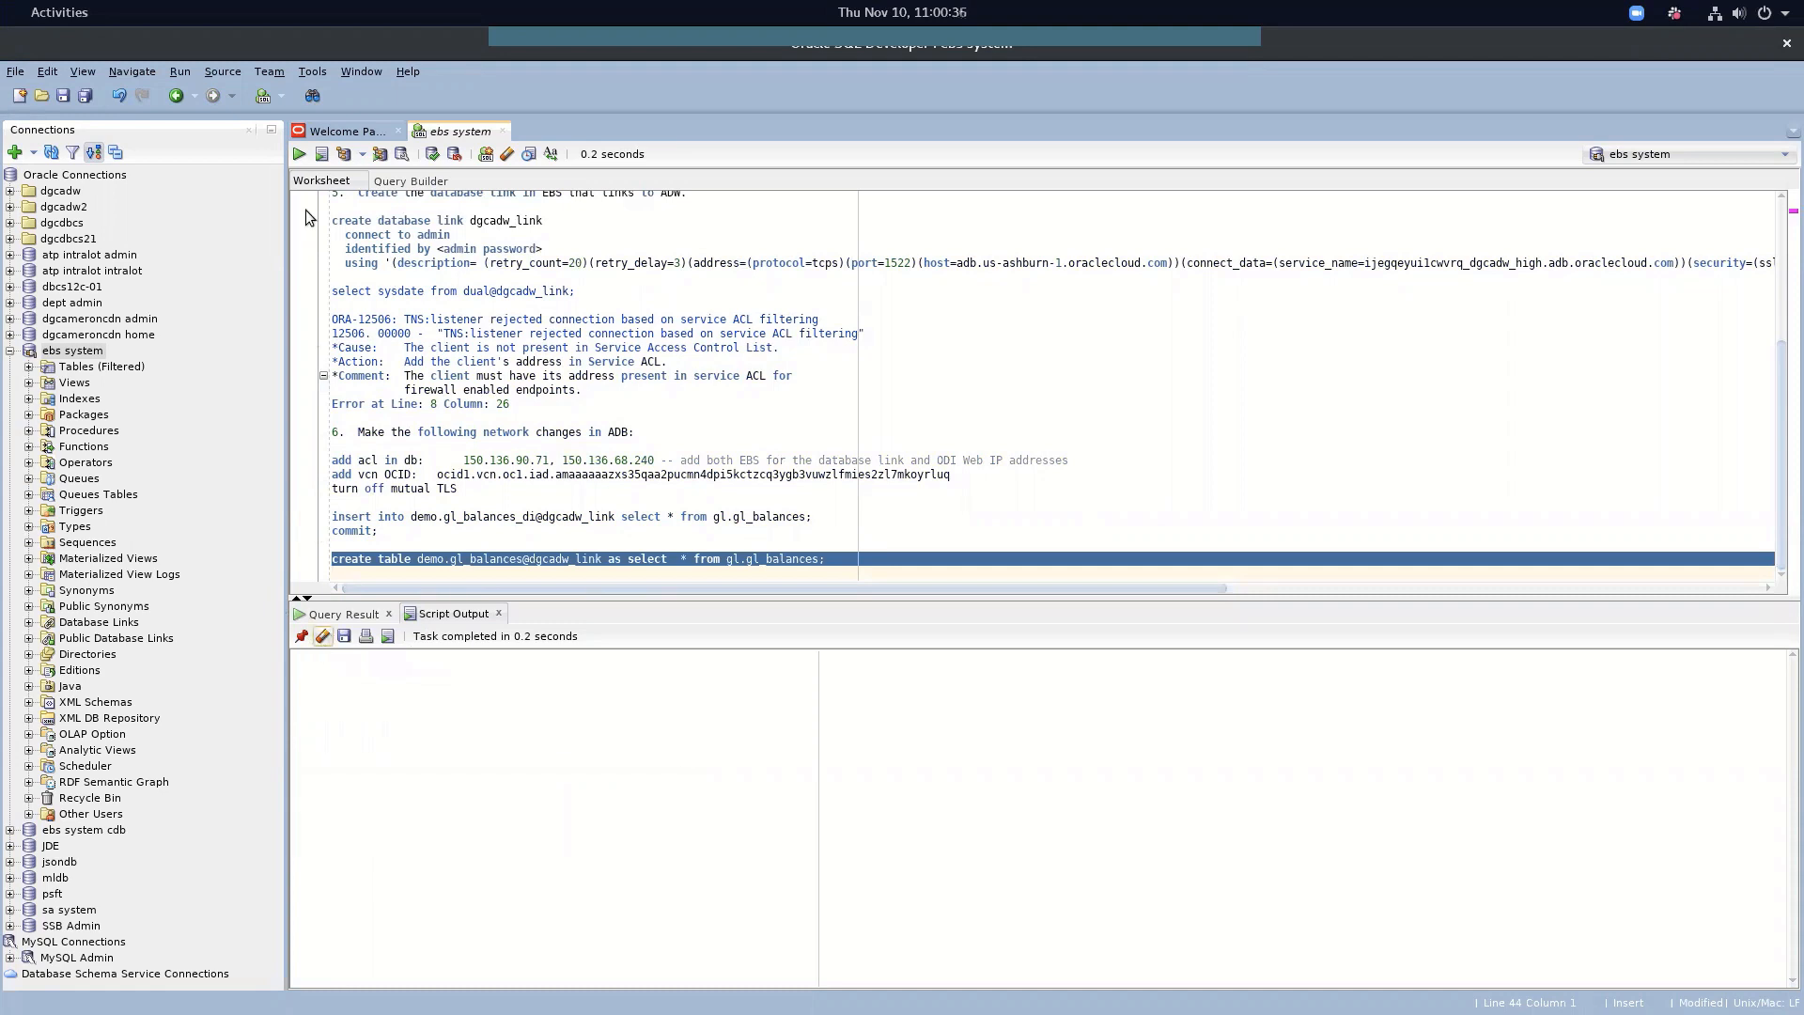
left_click(320, 154)
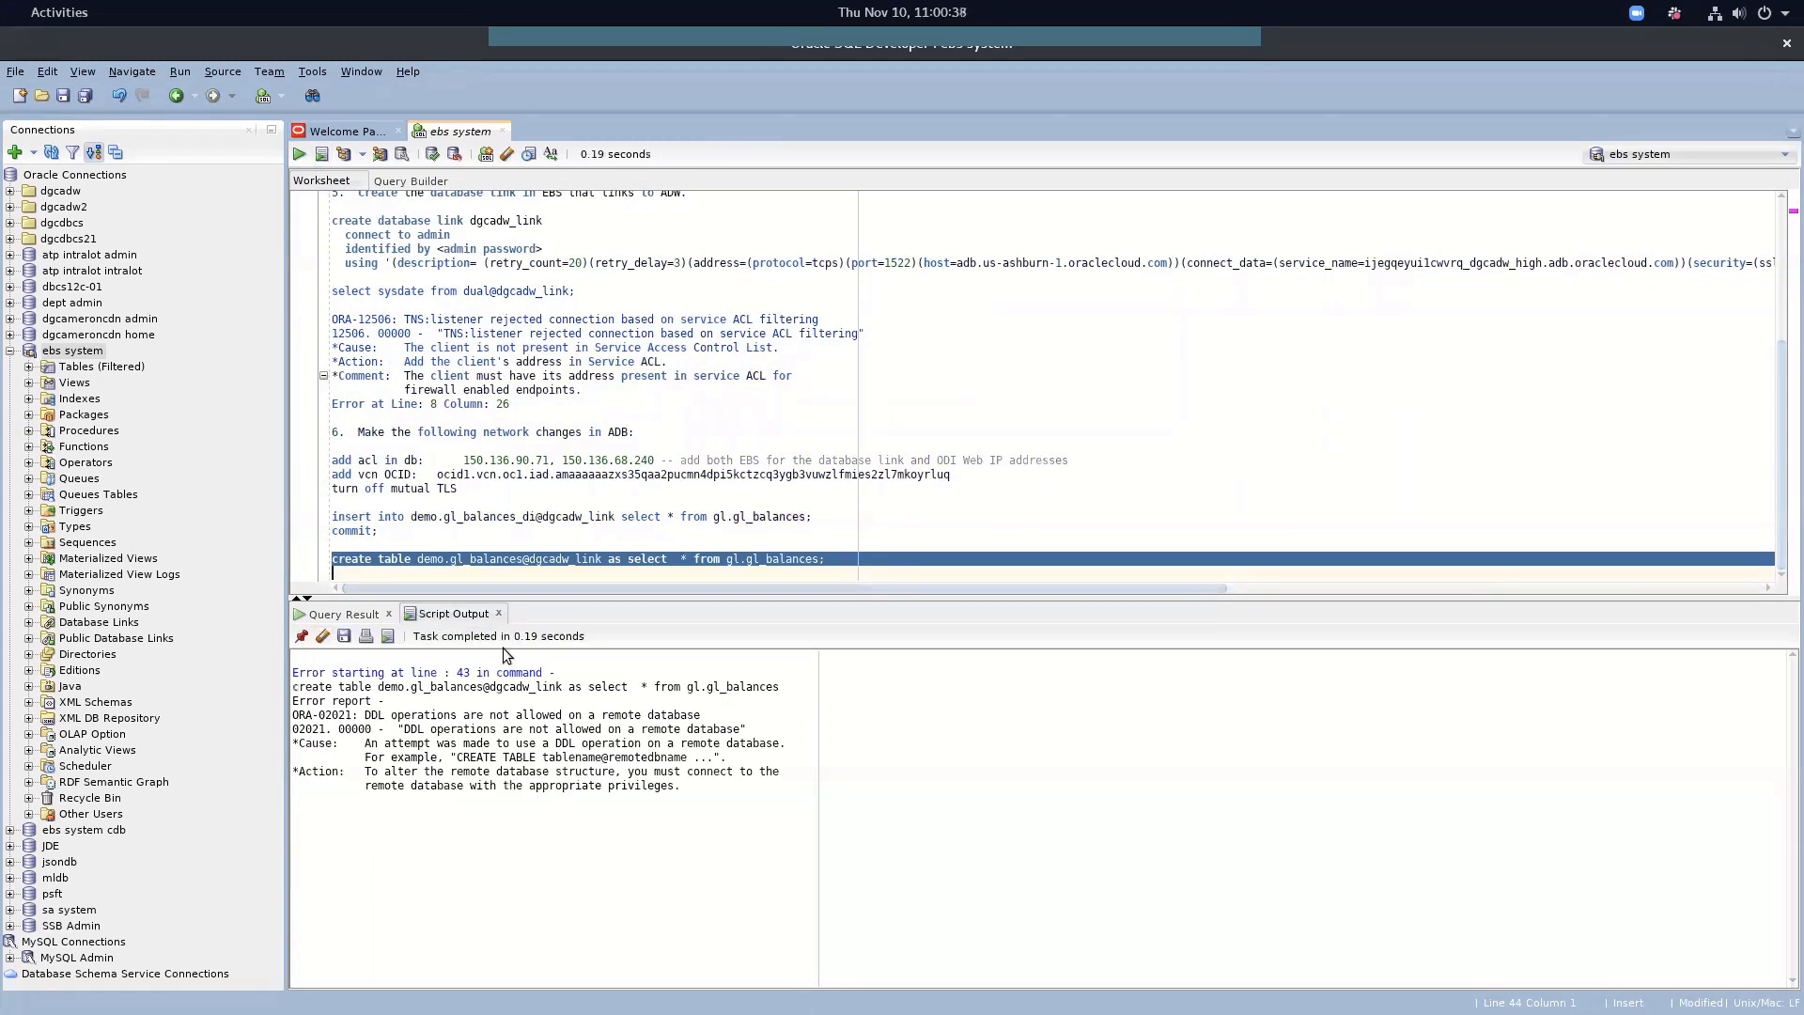